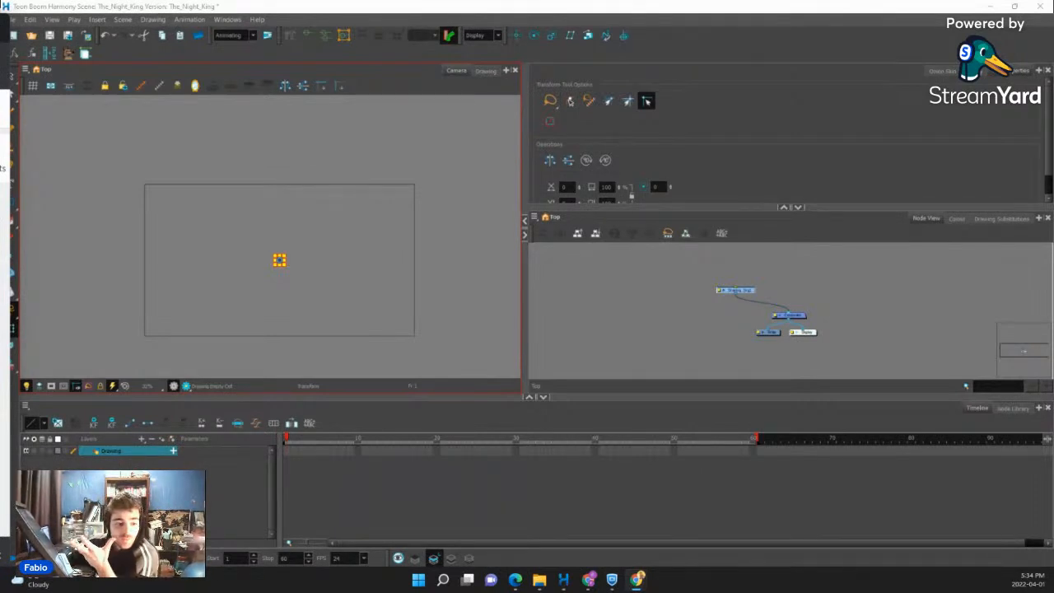
# Import NK body ref1.png from Downloads as a Toon Boom bitmap drawing at actual size, with the layer named from the file.
pyautogui.click(404, 83)
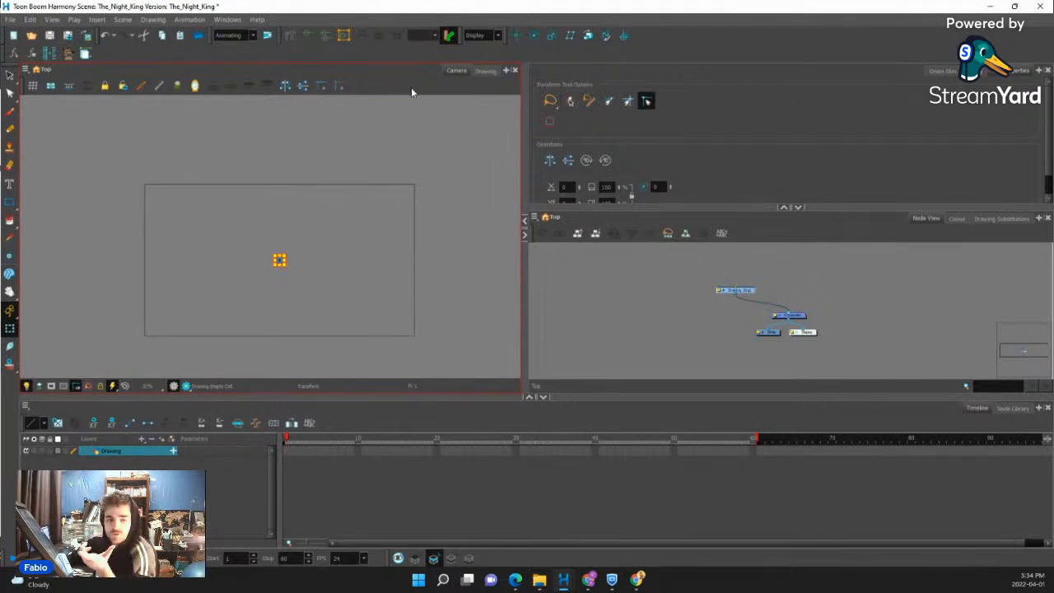
pyautogui.click(10, 19)
pyautogui.moveTo(54, 156)
pyautogui.click(143, 167)
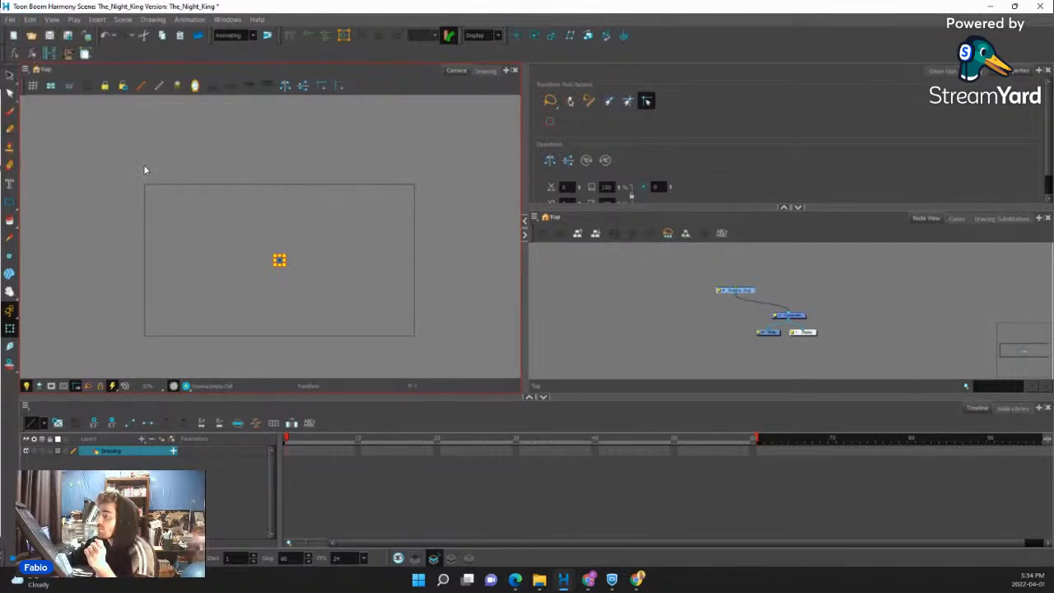
pyautogui.click(576, 169)
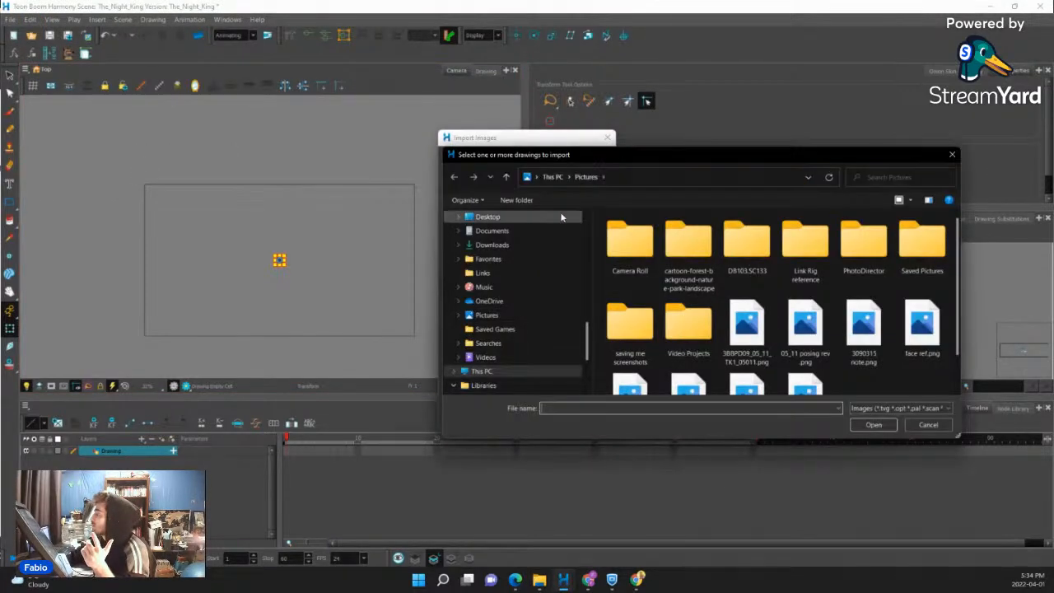
pyautogui.click(537, 245)
pyautogui.click(640, 249)
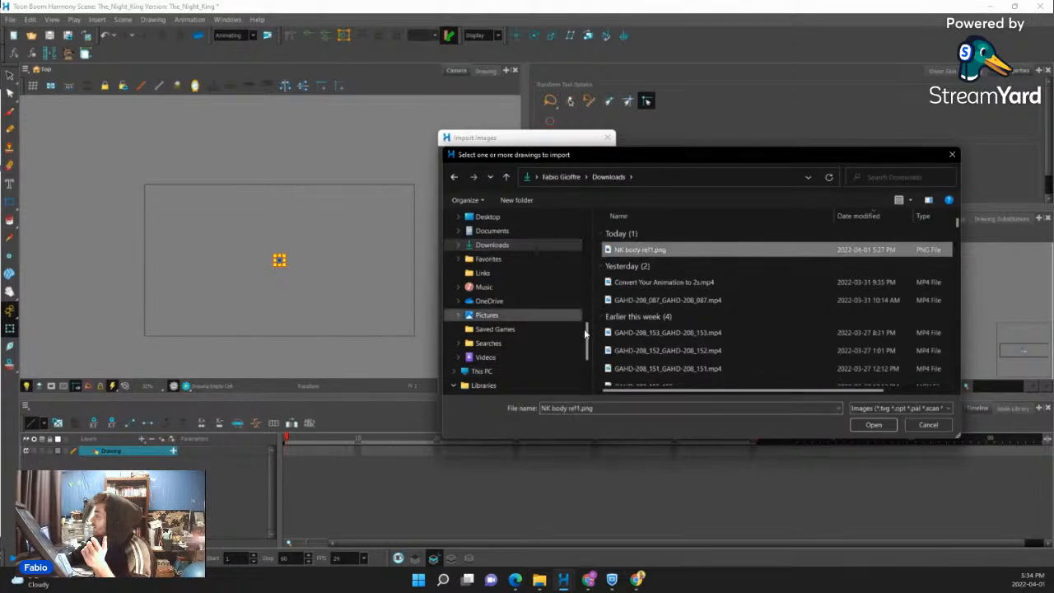
pyautogui.click(874, 425)
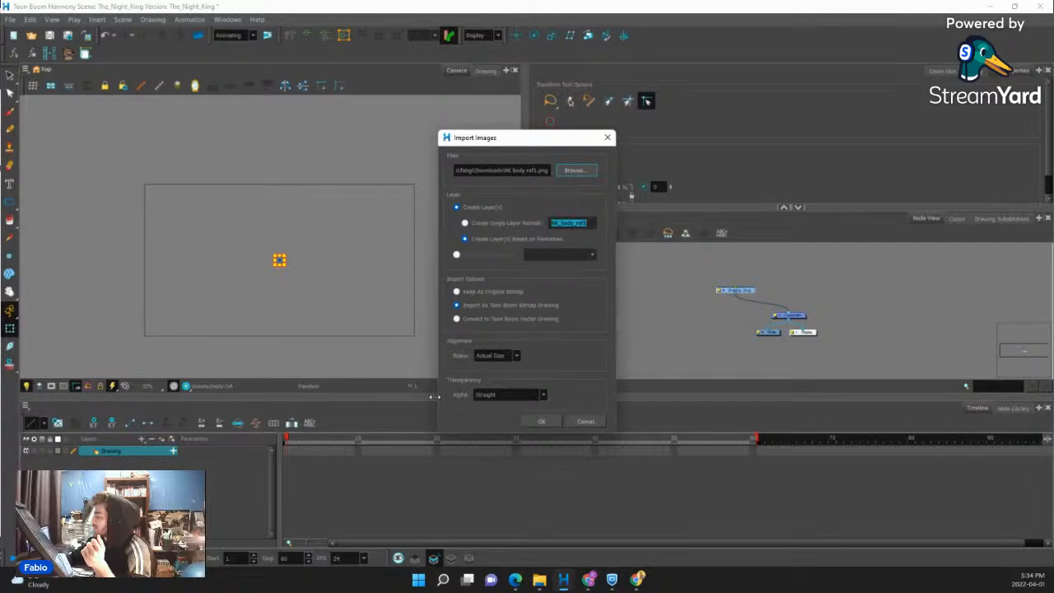
pyautogui.click(551, 423)
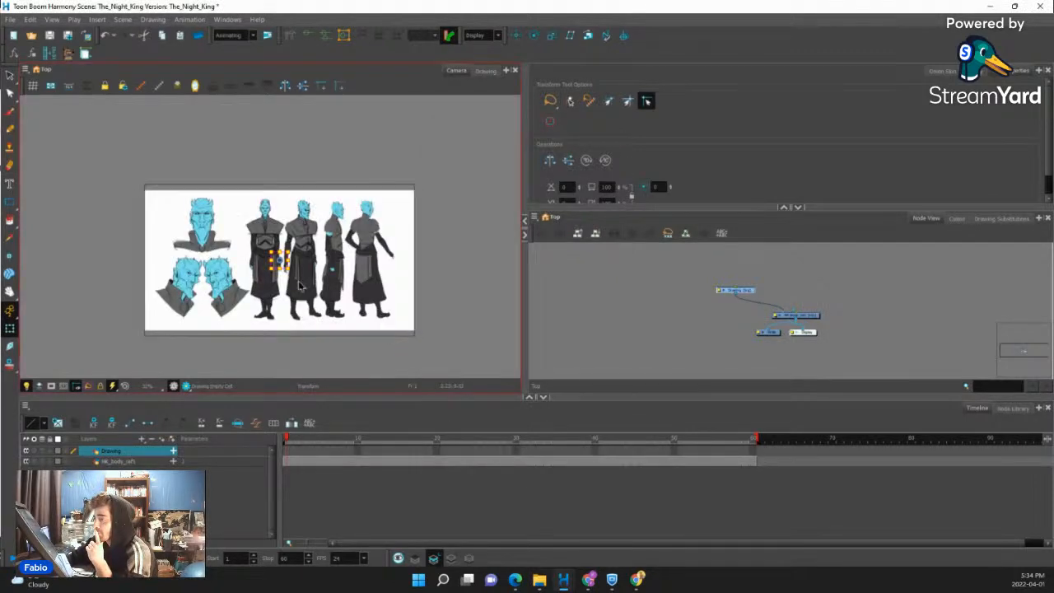
# Examine the head studies and the full-body poses on the imported character reference sheet.
pyautogui.scroll(2, 277, 255)
pyautogui.scroll(-2, 280, 188)
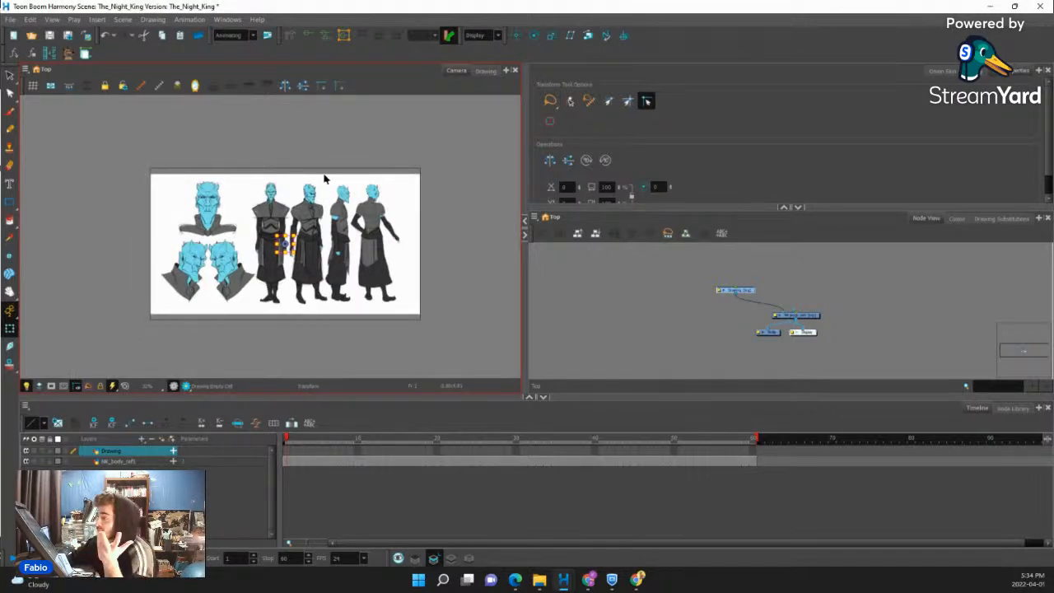
pyautogui.scroll(1, 321, 179)
pyautogui.scroll(-1, 320, 184)
pyautogui.scroll(1, 375, 273)
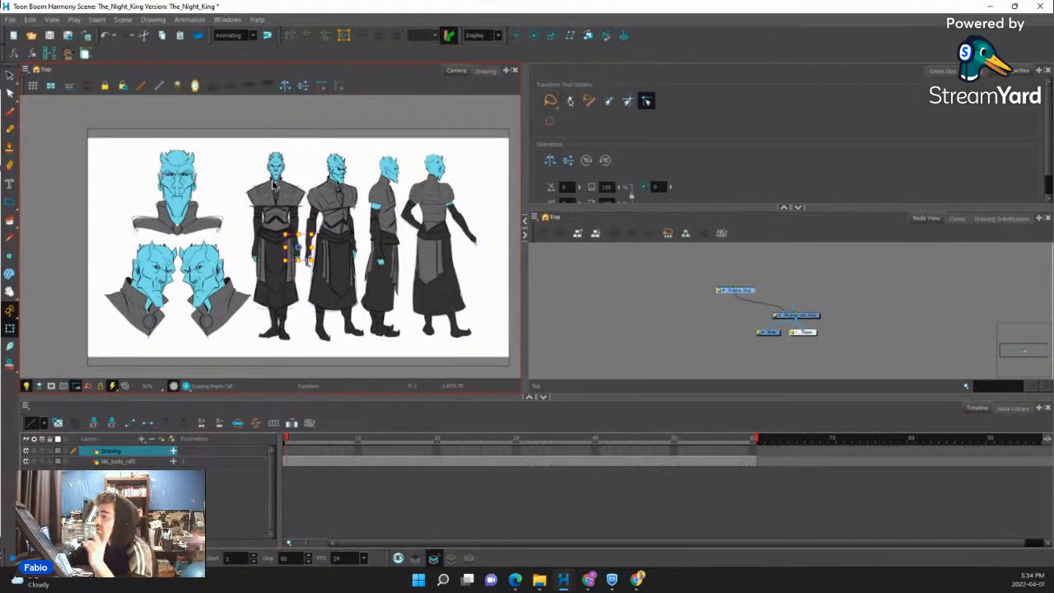
pyautogui.scroll(3, 277, 191)
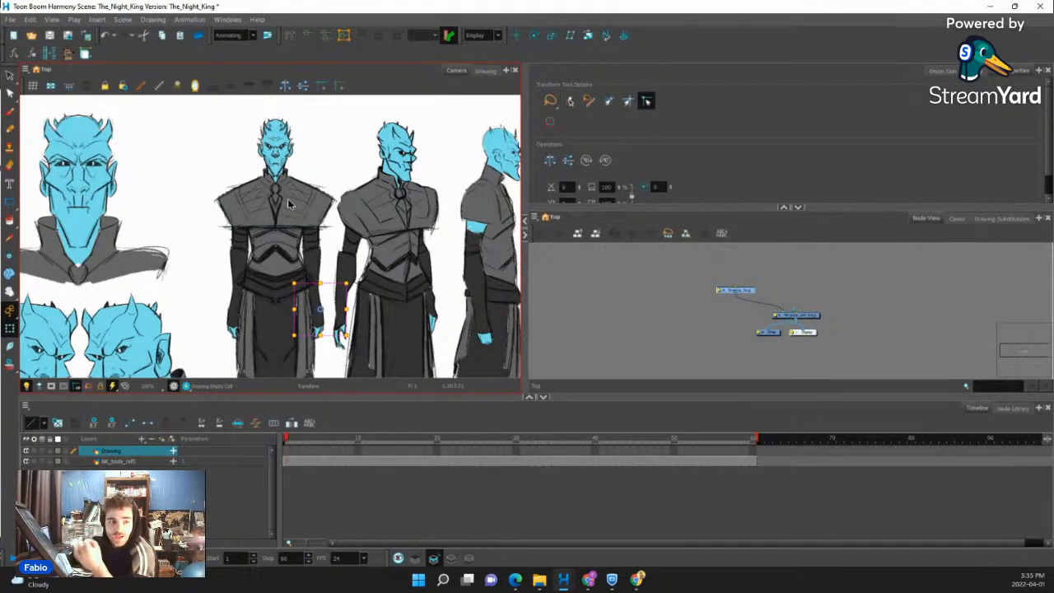
pyautogui.scroll(-3, 290, 202)
pyautogui.scroll(3, 281, 173)
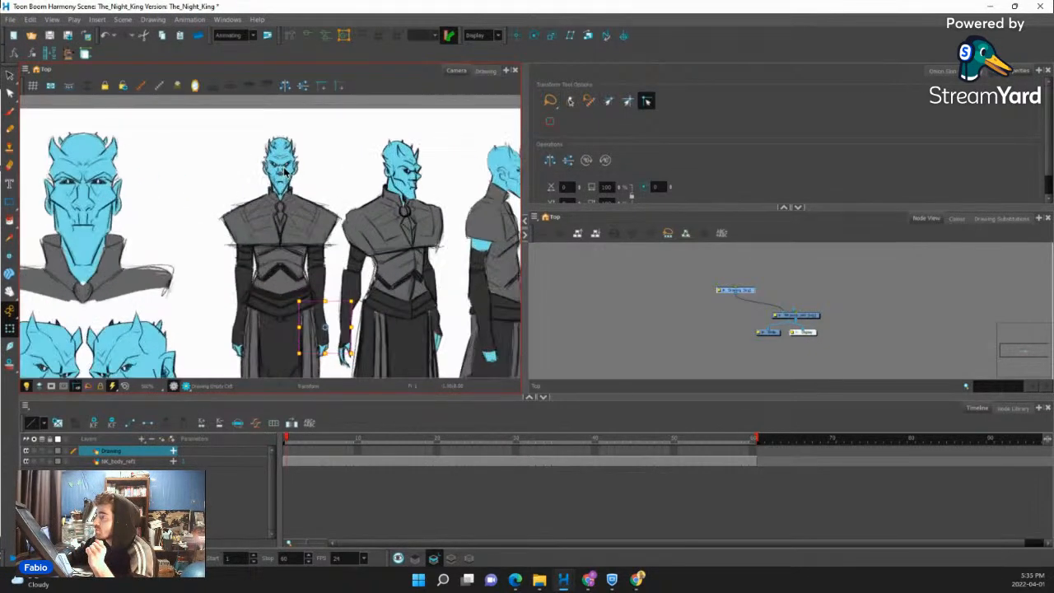
pyautogui.scroll(-2, 281, 171)
pyautogui.scroll(2, 803, 316)
# Spread out the reference and Drawing nodes in the node graph and delete the Drawing node.
pyautogui.moveTo(803, 317); pyautogui.dragTo(986, 269)
pyautogui.moveTo(730, 285); pyautogui.dragTo(669, 275)
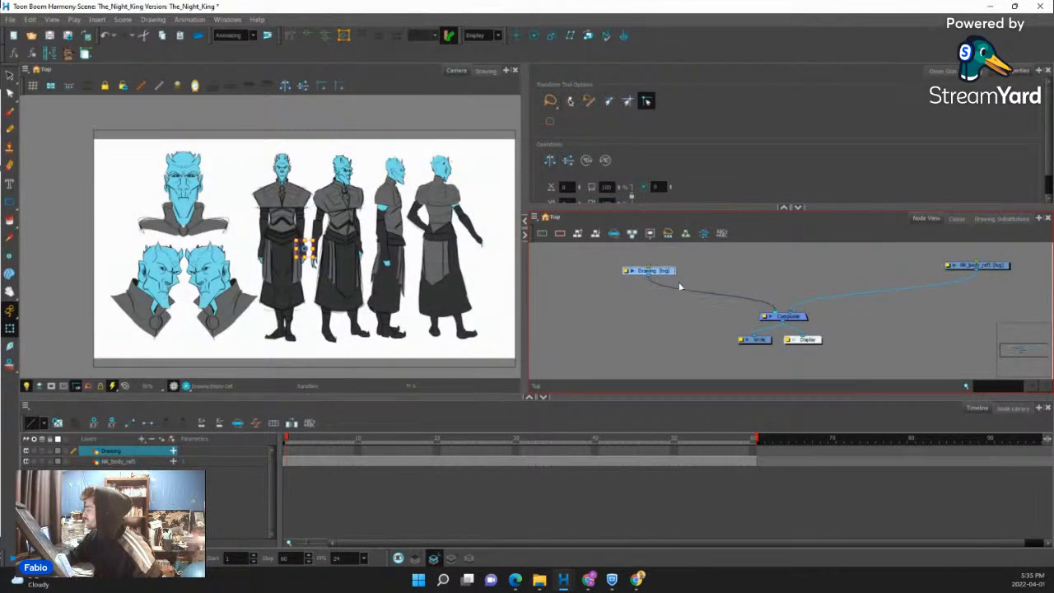
pyautogui.press('Delete')
# Remove The_Night_King palette from the scene palettes.
pyautogui.click(957, 219)
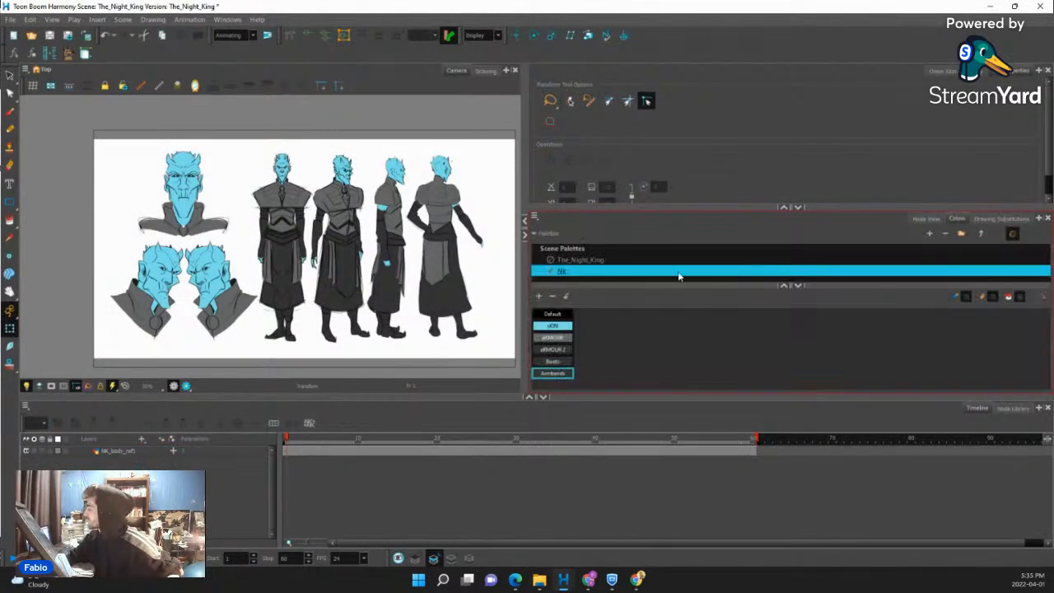
pyautogui.click(579, 260)
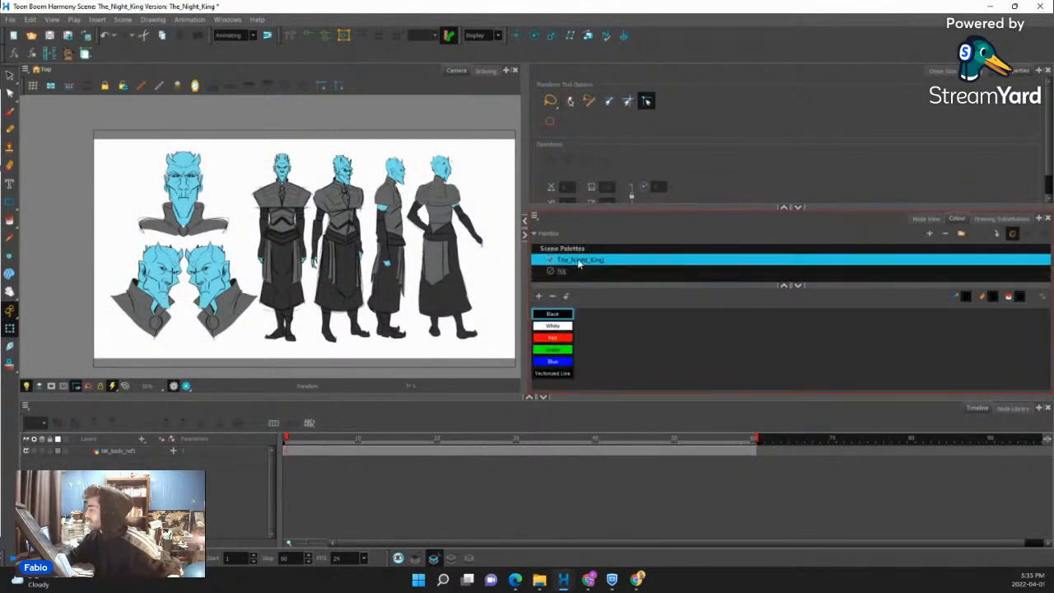
pyautogui.click(946, 233)
pyautogui.click(1000, 218)
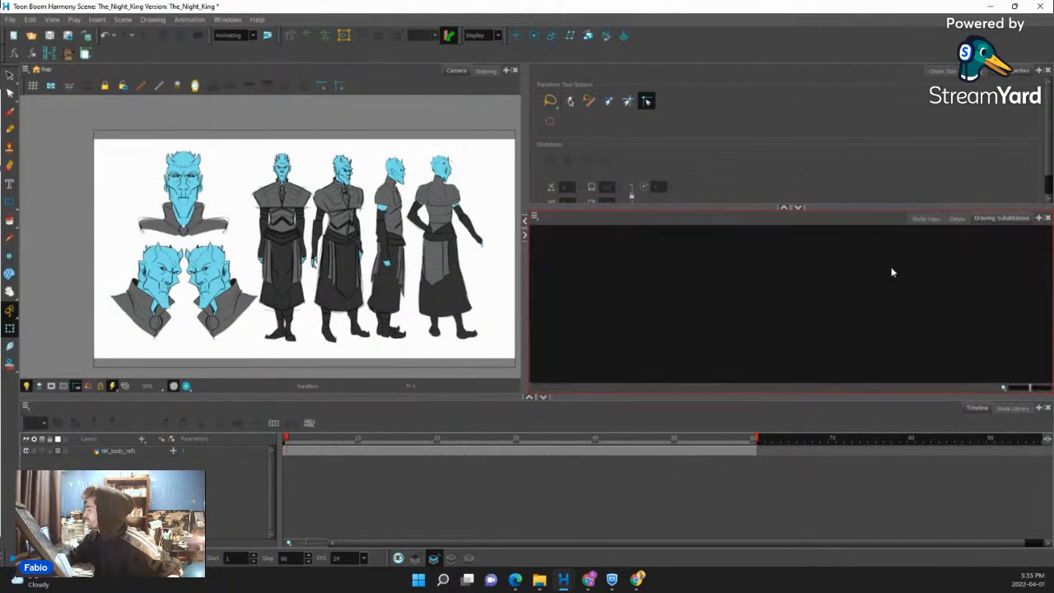
# Add a second Composite node connected into the main Composite and place the reference node beside it.
pyautogui.click(927, 219)
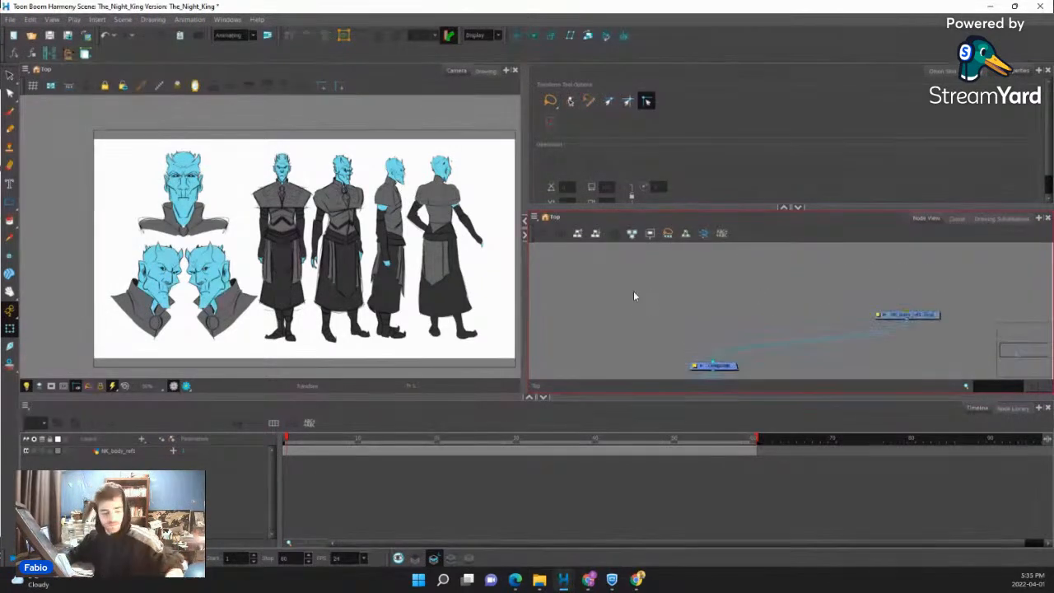
pyautogui.press('c')
pyautogui.moveTo(660, 294); pyautogui.dragTo(706, 363)
pyautogui.moveTo(712, 318); pyautogui.dragTo(730, 345)
pyautogui.moveTo(941, 344); pyautogui.dragTo(820, 316)
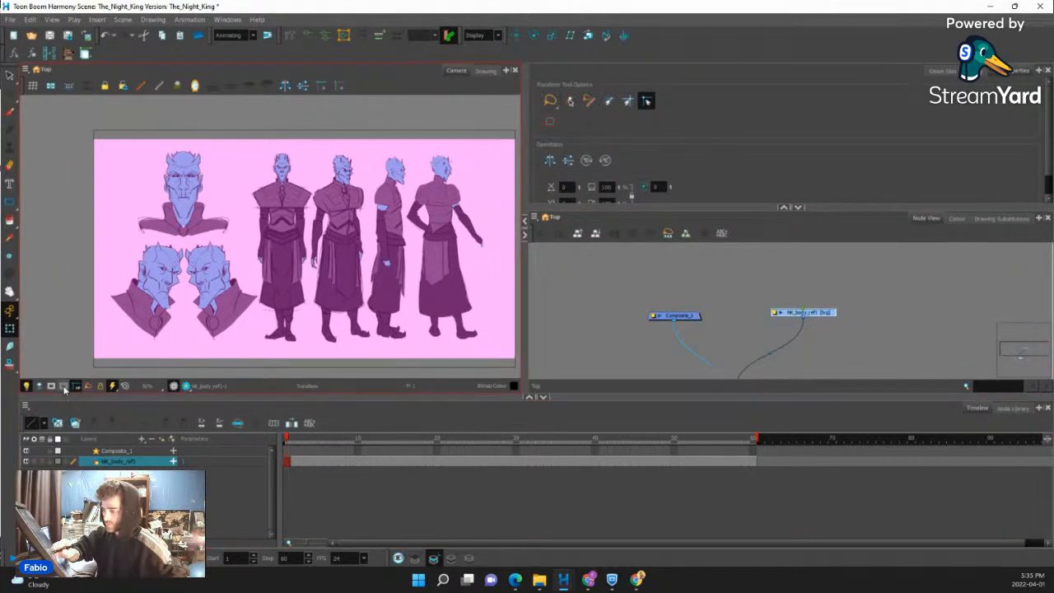
# Show the safe area in the camera view and add a parent peg to the NK_body_ref1 node.
pyautogui.click(298, 256)
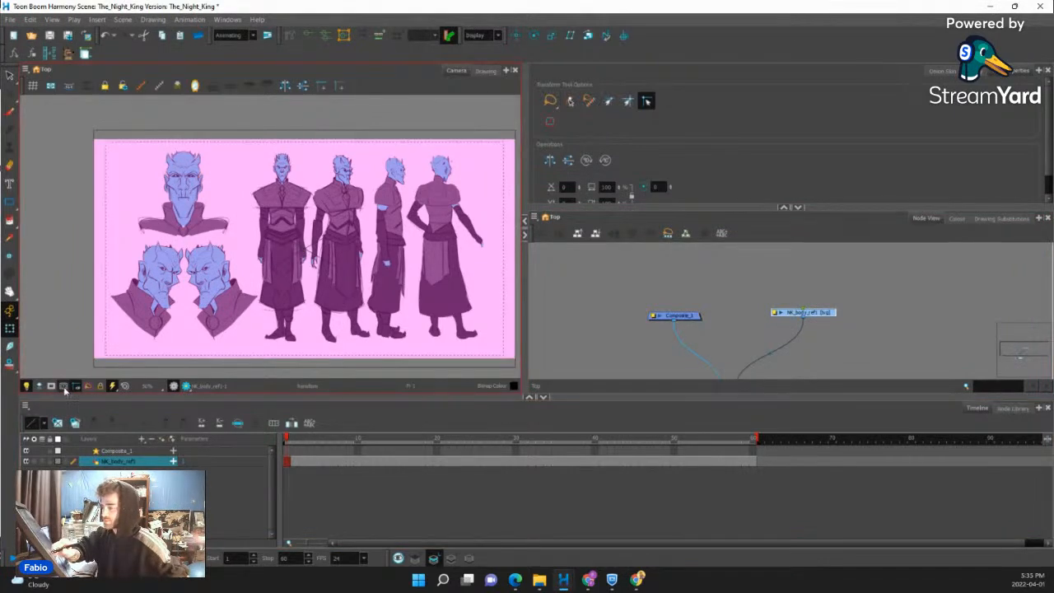
pyautogui.moveTo(832, 313); pyautogui.dragTo(832, 318)
pyautogui.hotkey('ctrl', 'p')
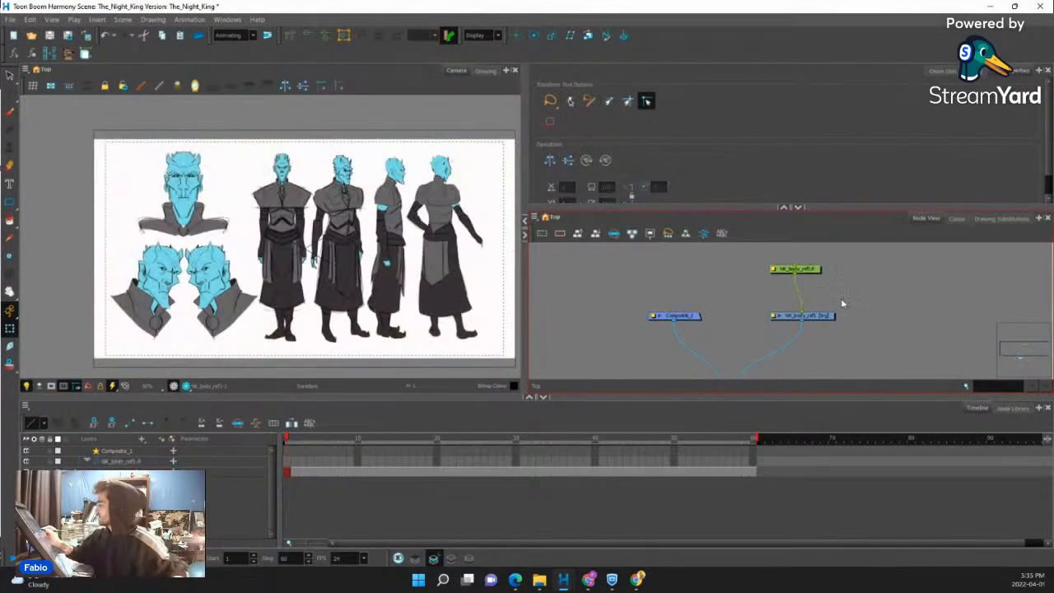
# Nudge the reference peg sideways and slightly down on frame 1 to centre the front full-body pose in the camera frame.
pyautogui.press('Right')
pyautogui.press('Right')
pyautogui.press('Right')
pyautogui.press('Right')
pyautogui.press('Right')
pyautogui.press('Right')
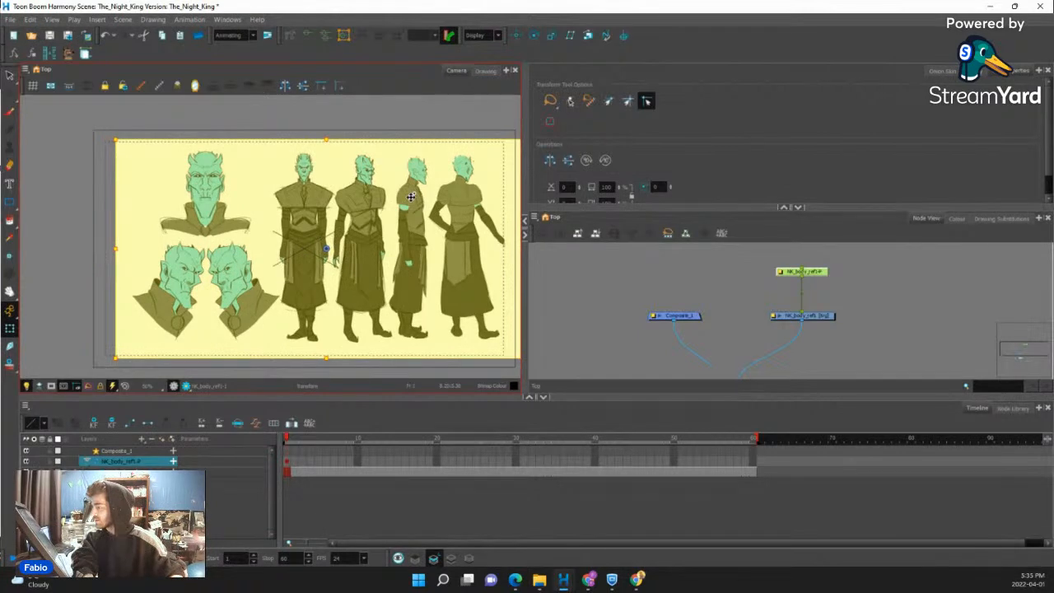
pyautogui.press('Down')
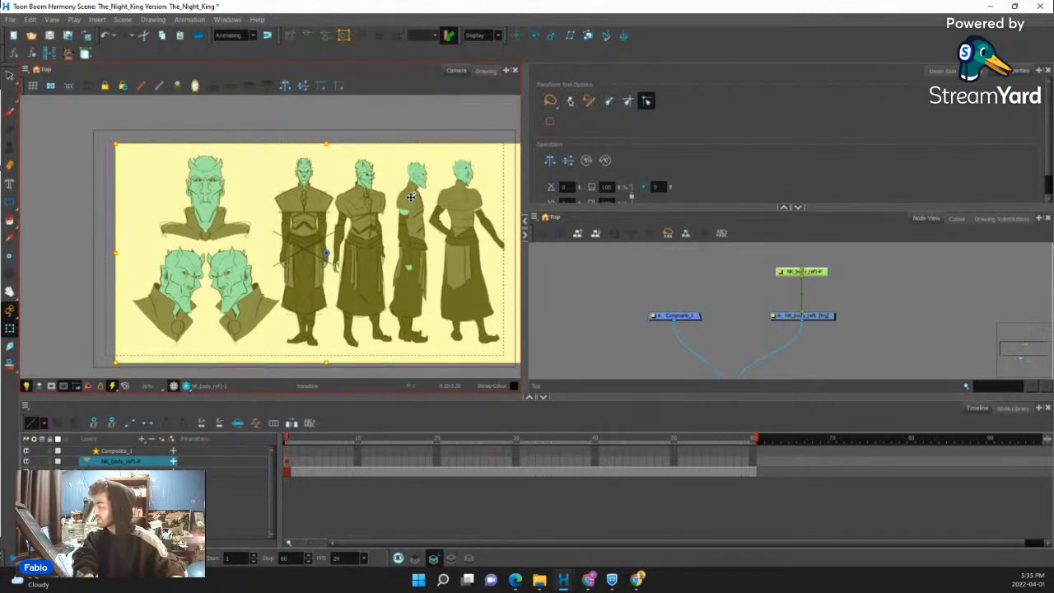
# Add keyframes to the reference peg on frames 2, 3 and 4.
pyautogui.click(296, 463)
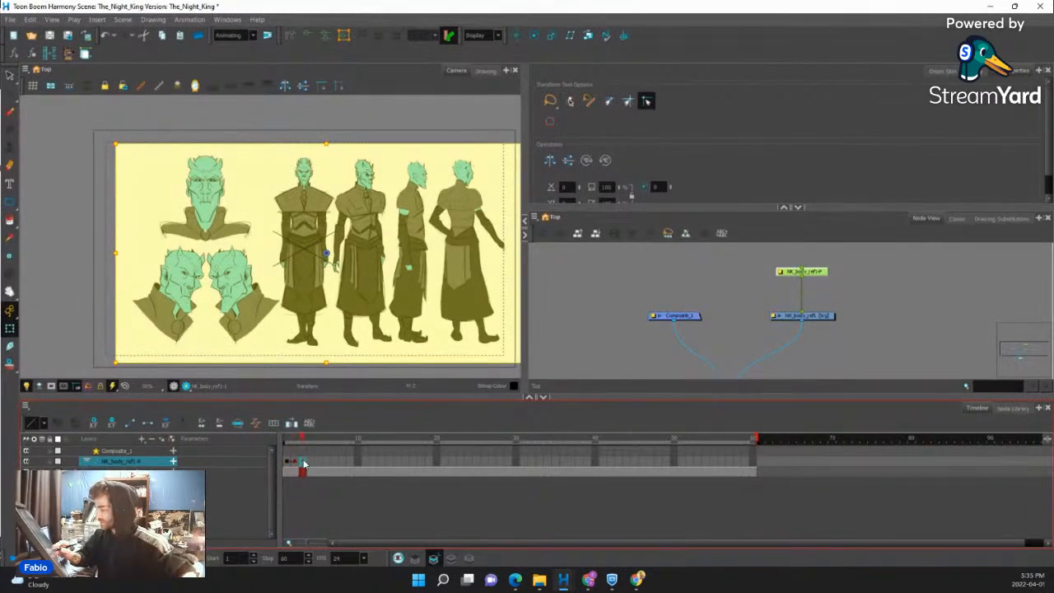
pyautogui.click(286, 467)
pyautogui.click(295, 464)
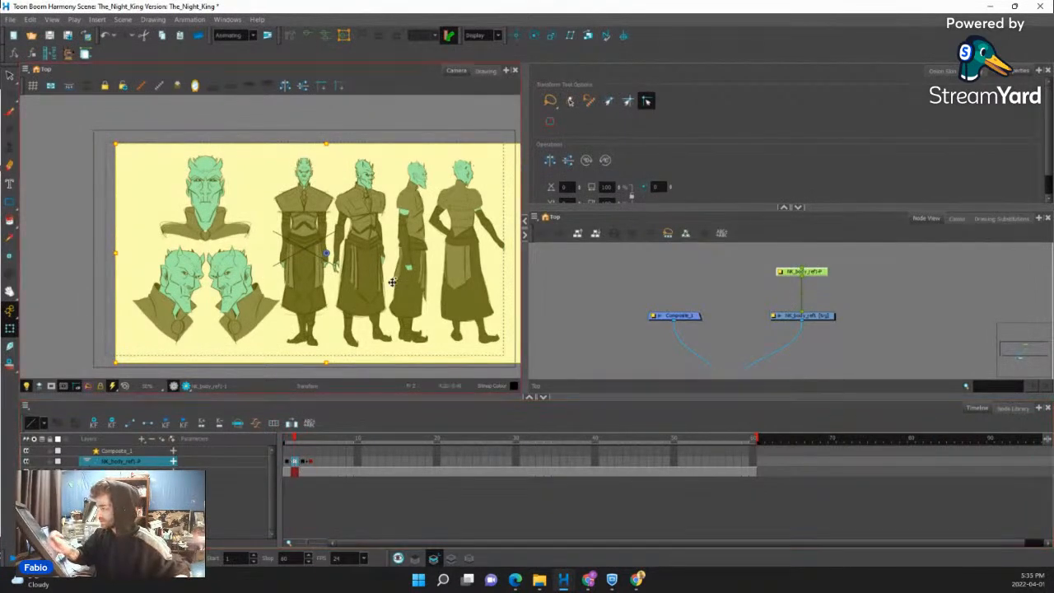
# Nudge the reference peg sideways on frame 2 to bring the three-quarter full-body pose to the frame's centre.
pyautogui.press('Left')
pyautogui.press('Left')
pyautogui.press('Left')
pyautogui.press('Left')
pyautogui.press('Left')
pyautogui.press('Left')
pyautogui.press('Left')
pyautogui.press('Left')
pyautogui.press('Left')
pyautogui.press('Left')
pyautogui.press('Left')
pyautogui.press('Left')
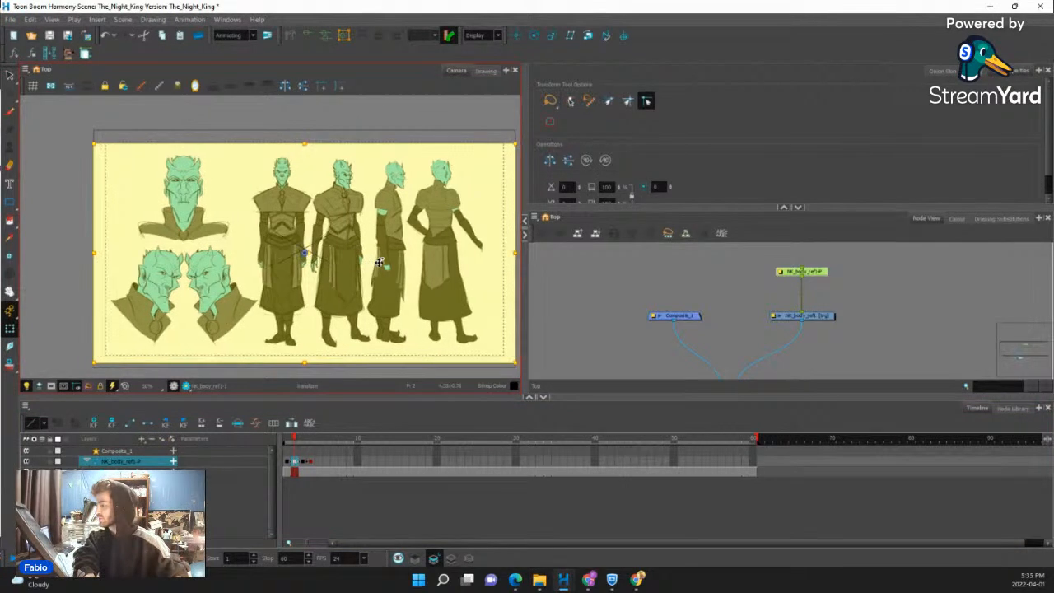
pyautogui.press('Left')
pyautogui.press('Left')
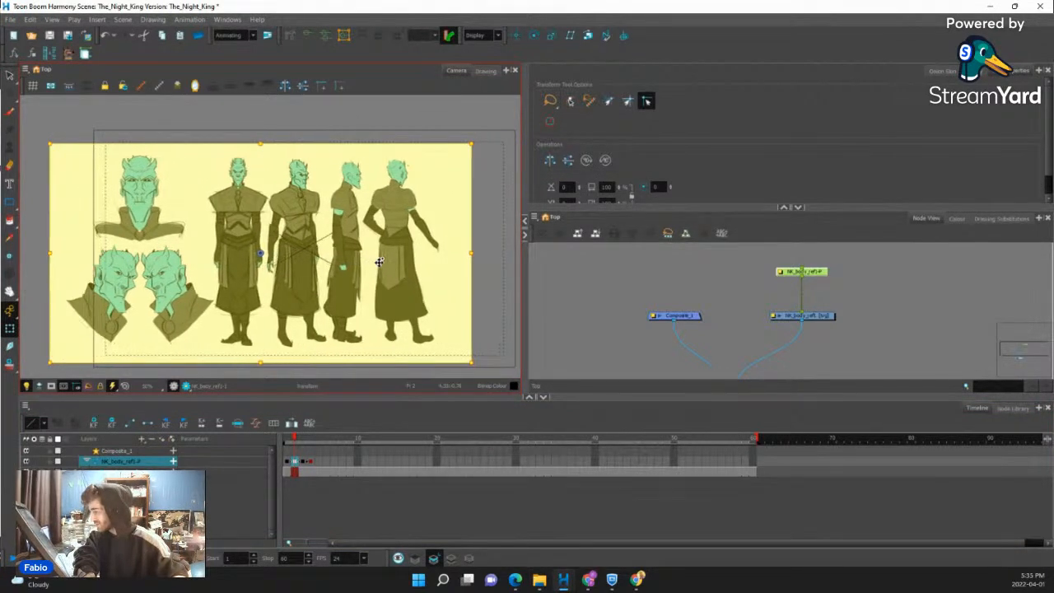
# Shift the reference peg on frame 3 so the side-view full-body pose sits at the frame's centre.
pyautogui.press('.')
pyautogui.press('Left')
pyautogui.press('Left')
pyautogui.press('Left')
pyautogui.press('Left')
pyautogui.press('Left')
pyautogui.press('Left')
pyautogui.press('Left')
pyautogui.press('Left')
pyautogui.press('Left')
pyautogui.press('Left')
pyautogui.press('Left')
pyautogui.press('Left')
pyautogui.press('Left')
pyautogui.press('Left')
pyautogui.press('Left')
pyautogui.press('Left')
pyautogui.press('Left')
pyautogui.press('Left')
pyautogui.press('Left')
pyautogui.press('Left')
pyautogui.press('Left')
pyautogui.press('Left')
pyautogui.press('Left')
pyautogui.press('Left')
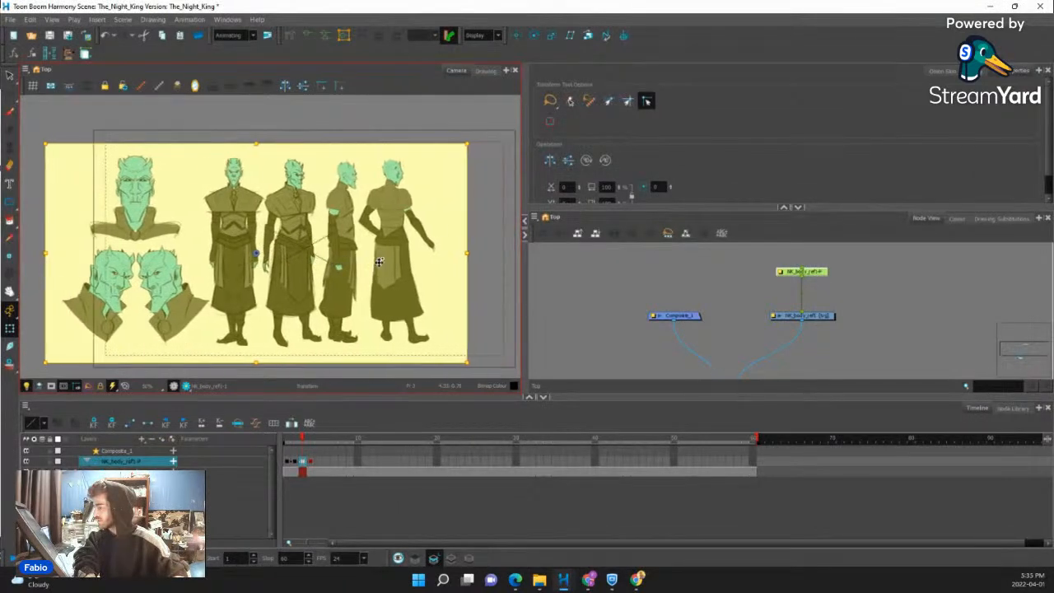
pyautogui.press('Left')
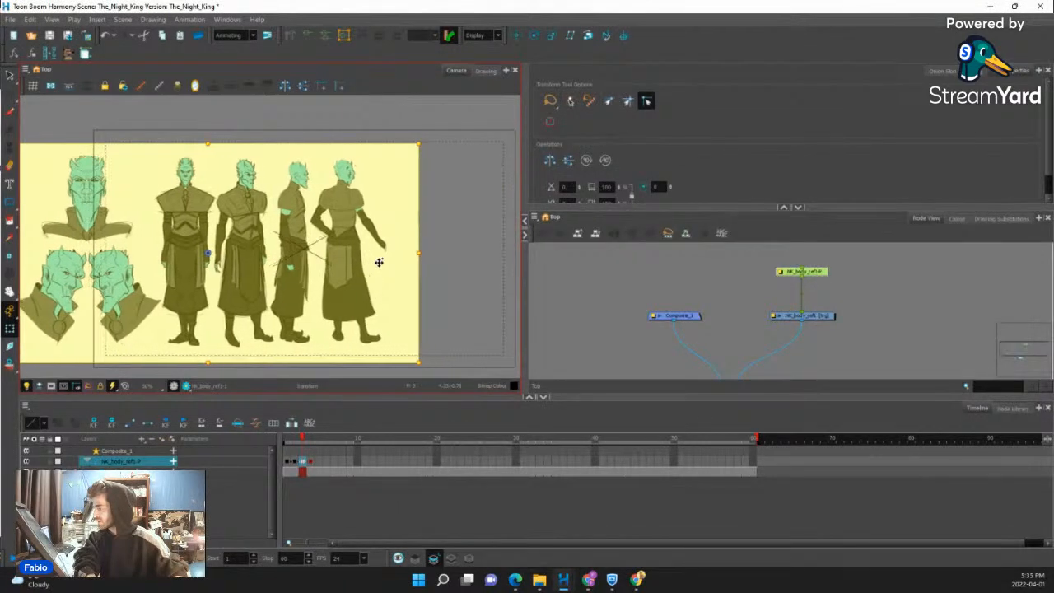
pyautogui.press('Right')
pyautogui.press('Left')
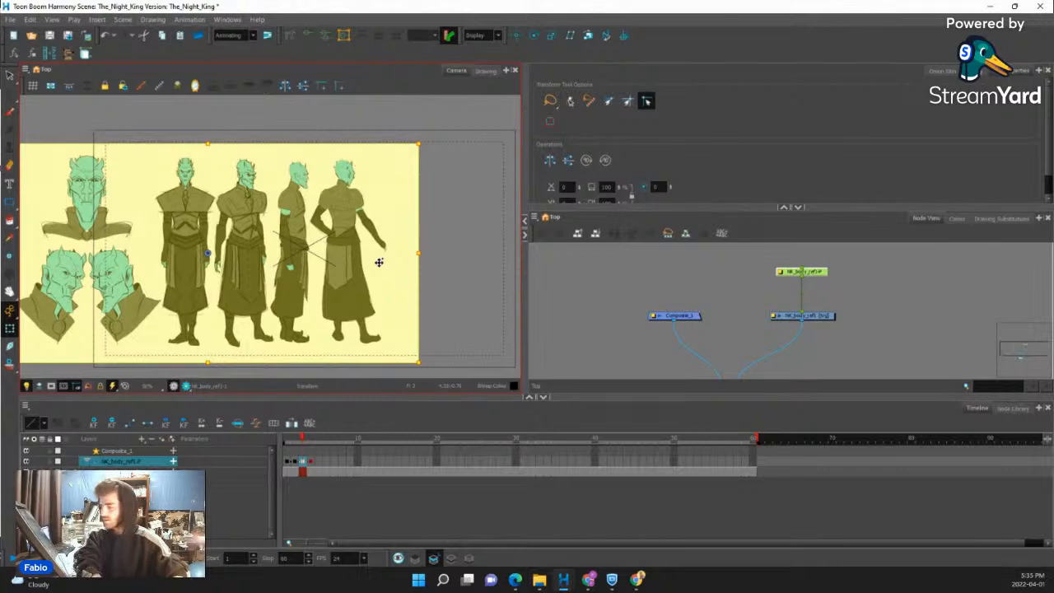
# Shift the reference peg on frame 4 so the back-view full-body pose sits at the frame's centre.
pyautogui.press('.')
pyautogui.press('Left')
pyautogui.press('Left')
pyautogui.press('Left')
pyautogui.press('Left')
pyautogui.press('Left')
pyautogui.press('Left')
pyautogui.press('Left')
pyautogui.press('Left')
pyautogui.press('Left')
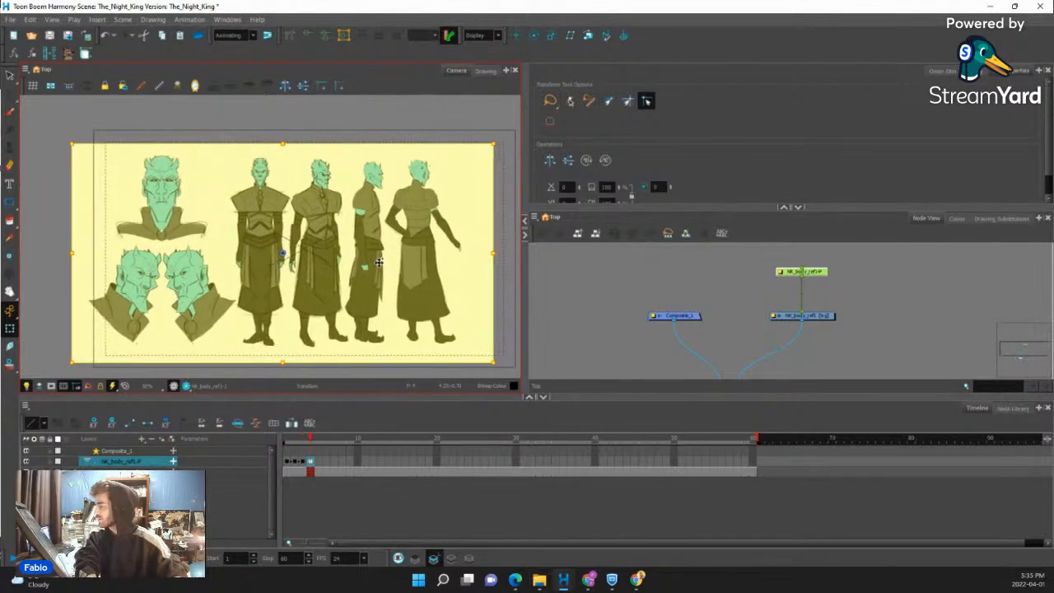
pyautogui.press('Left')
pyautogui.press('Left')
pyautogui.press('Left')
pyautogui.press('Left')
pyautogui.press('Left')
pyautogui.press('Left')
pyautogui.press('Left')
pyautogui.press('Left')
pyautogui.press('Left')
pyautogui.press('Left')
pyautogui.press('Left')
pyautogui.press('Left')
pyautogui.press('Left')
pyautogui.press('Left')
pyautogui.press('Left')
pyautogui.press('Left')
pyautogui.press('Left')
pyautogui.press('Left')
pyautogui.press('Left')
pyautogui.press('Left')
pyautogui.press('Right')
# Return to frame 1 and add a vector drawing layer named Skull, placed above Composite_1 and connected to it.
pyautogui.click(287, 468)
pyautogui.click(743, 328)
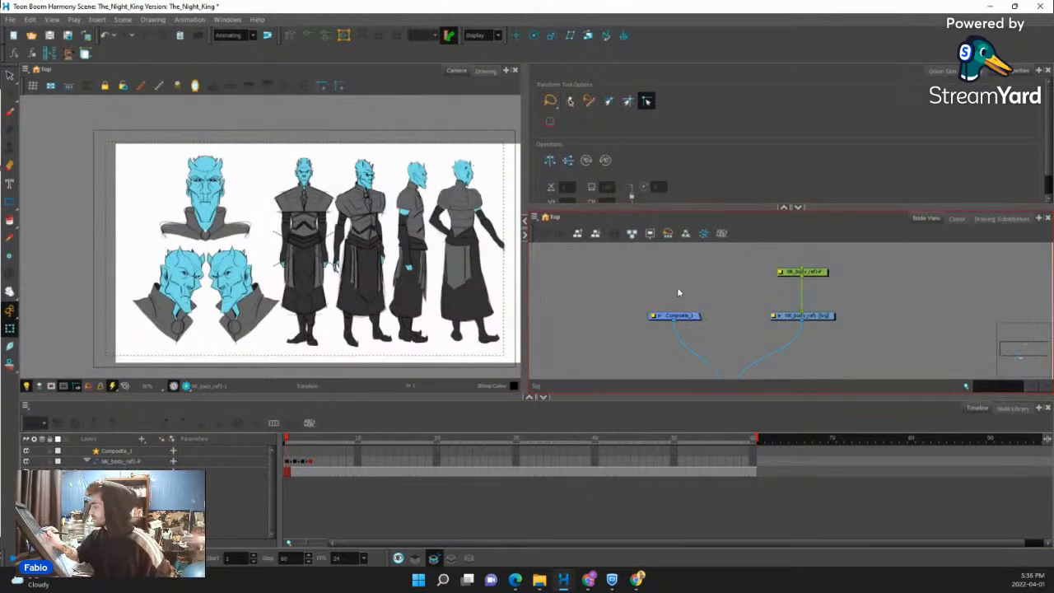
pyautogui.hotkey('ctrl', 'r')
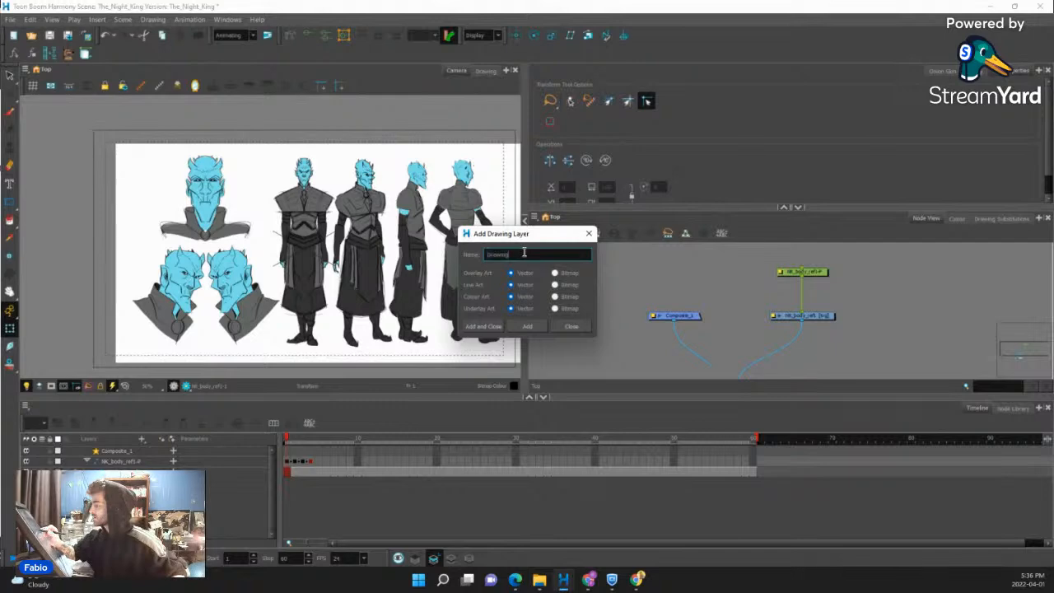
pyautogui.write('s')
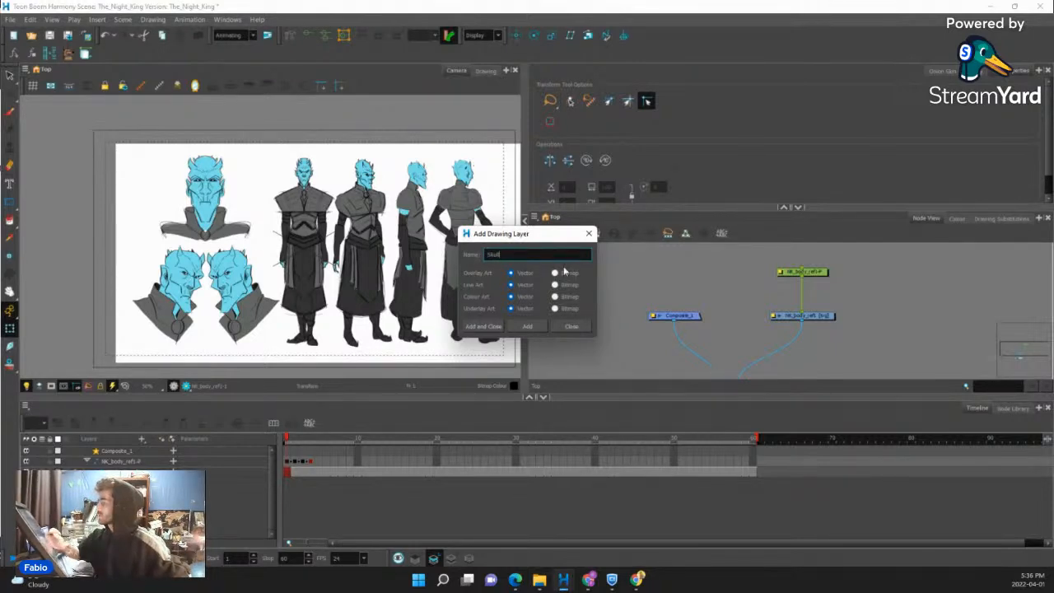
pyautogui.click(483, 326)
pyautogui.moveTo(697, 283); pyautogui.dragTo(663, 267)
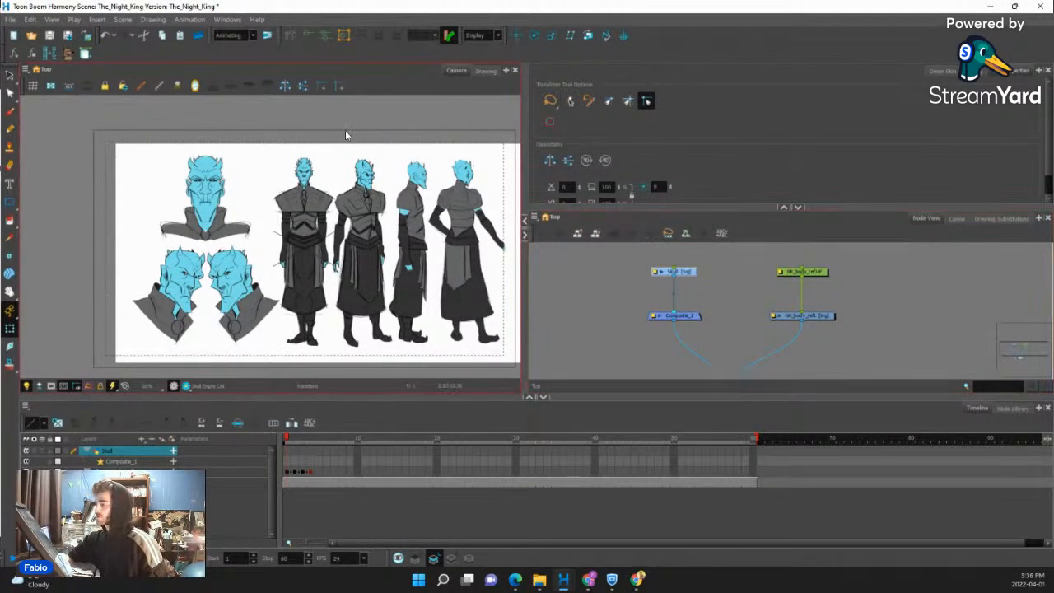
# Select the Skull drawing layer and choose the Gary Pencil preset for the Rectangle tool.
pyautogui.scroll(10, 323, 156)
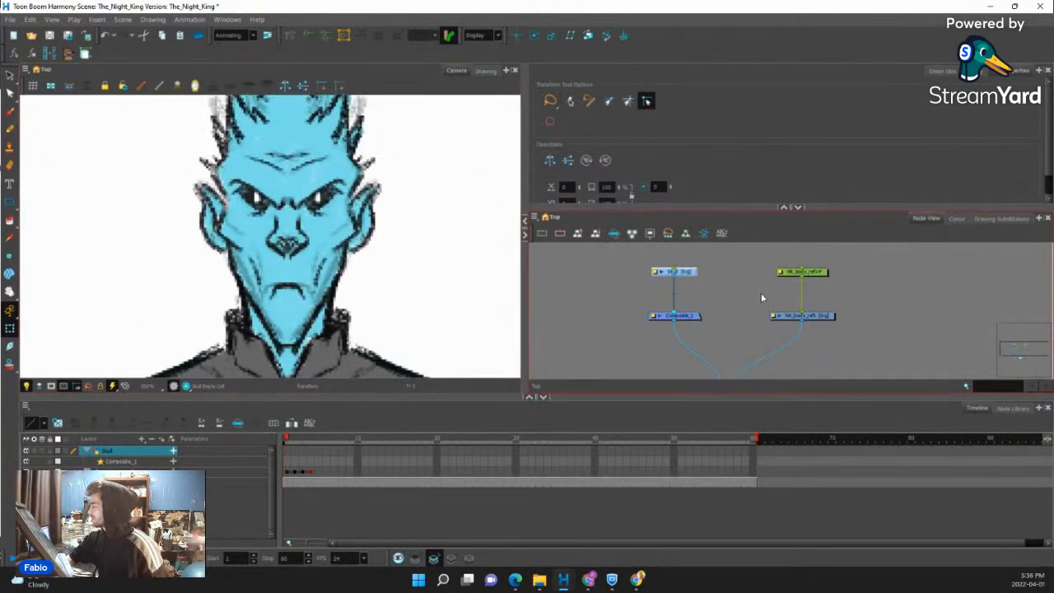
pyautogui.click(762, 294)
pyautogui.click(687, 274)
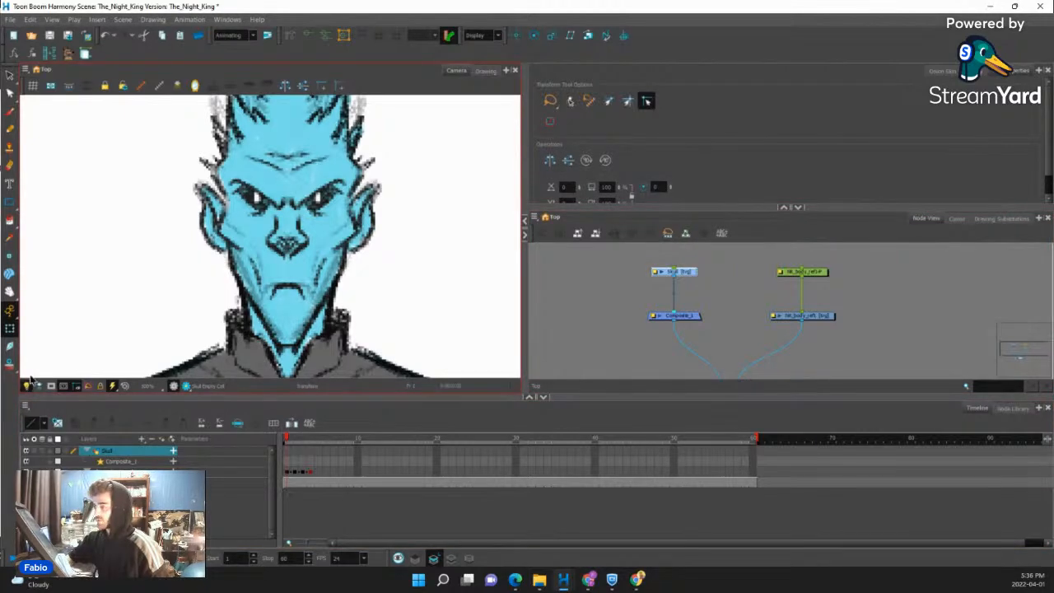
pyautogui.click(12, 203)
pyautogui.click(41, 201)
pyautogui.click(957, 219)
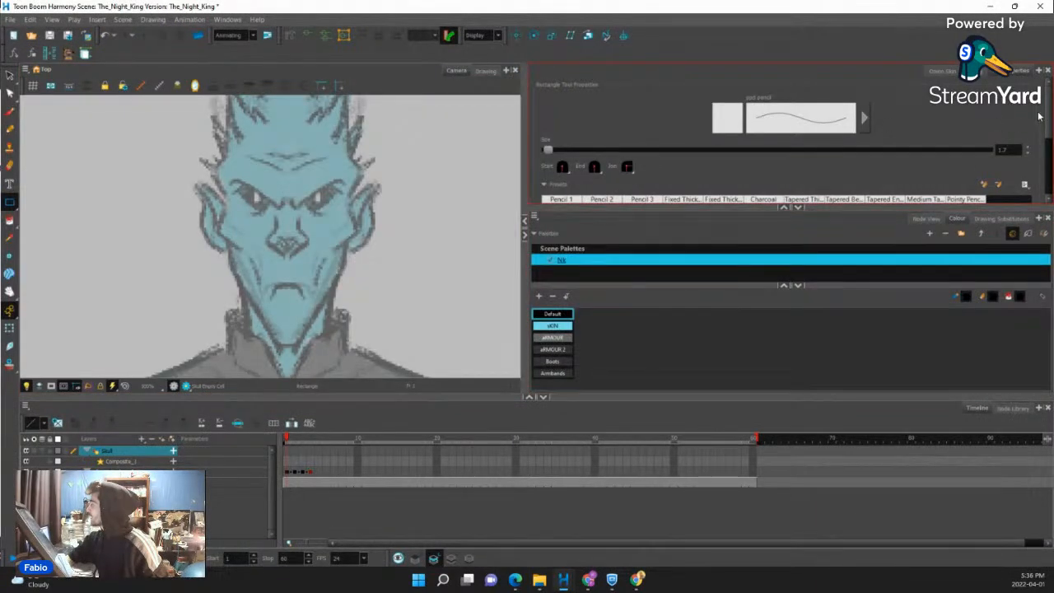
pyautogui.scroll(-5, 1034, 128)
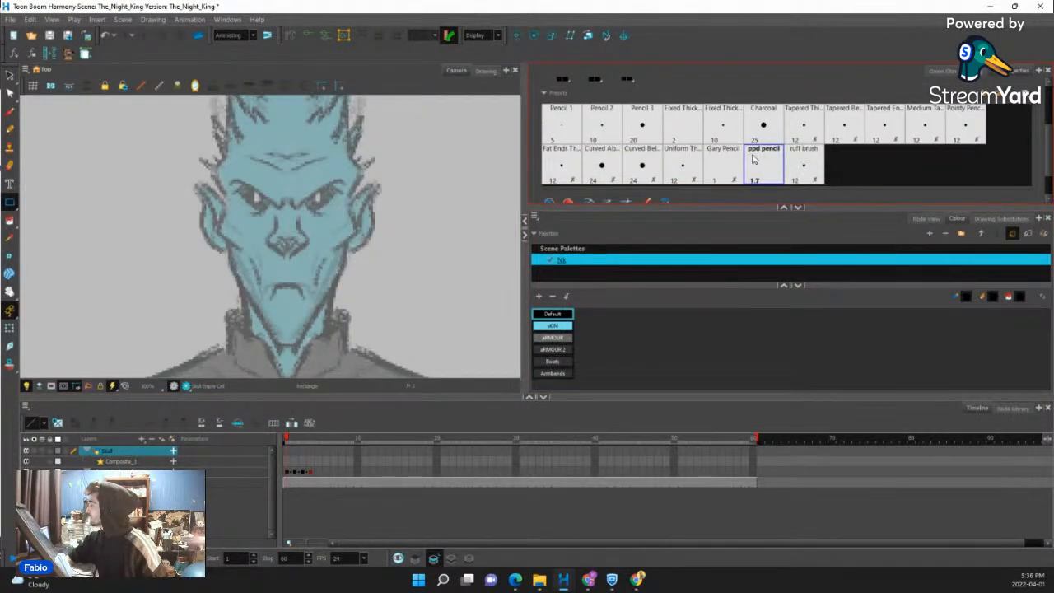
pyautogui.click(724, 161)
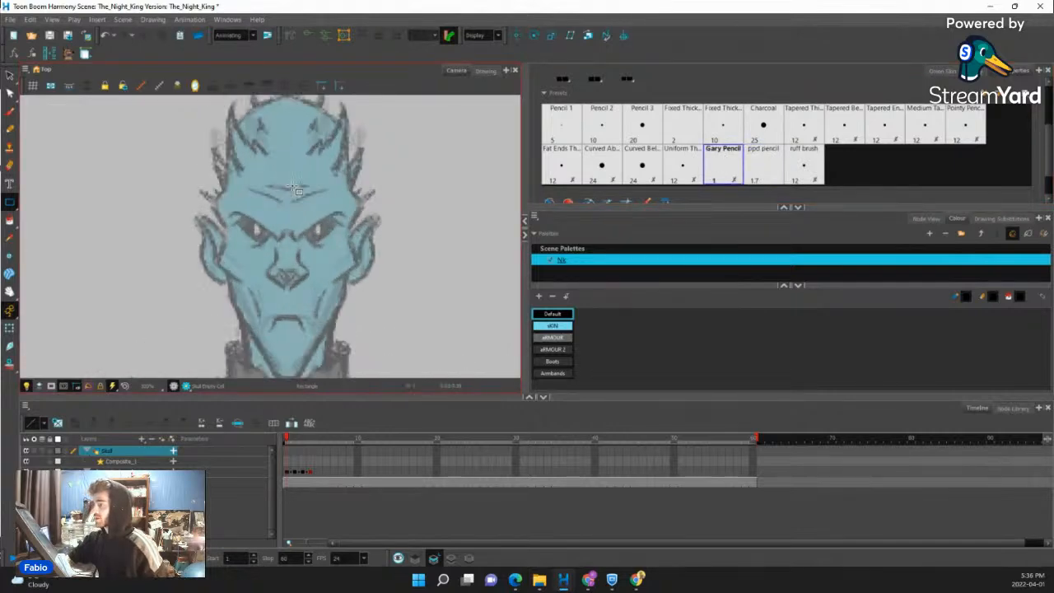
# Draw a rectangle over the front-view head on the Skull layer, from the upper forehead down to the chin.
pyautogui.scroll(1, 295, 190)
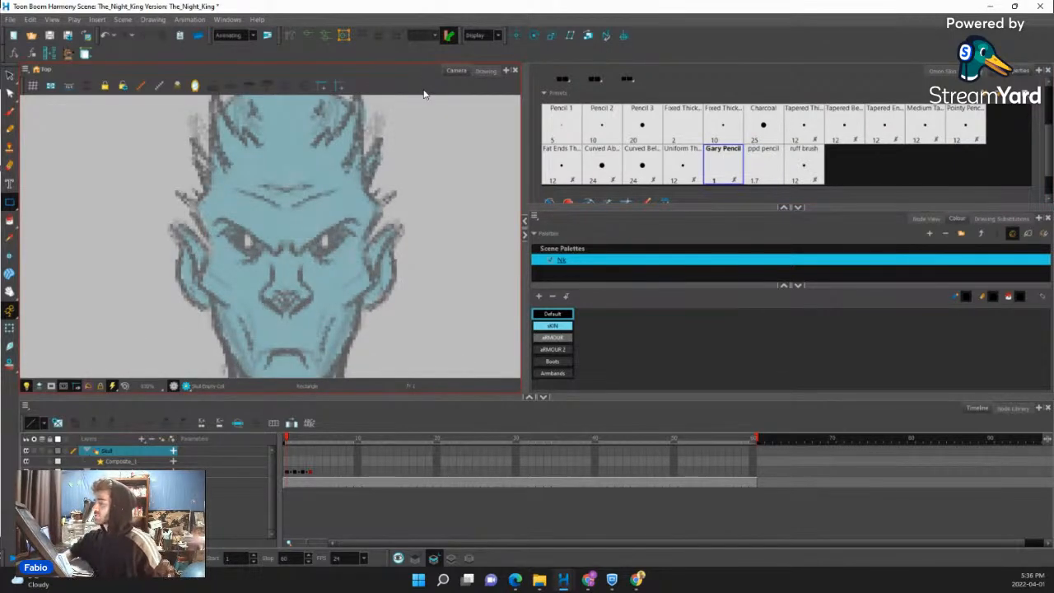
pyautogui.scroll(-2, 403, 156)
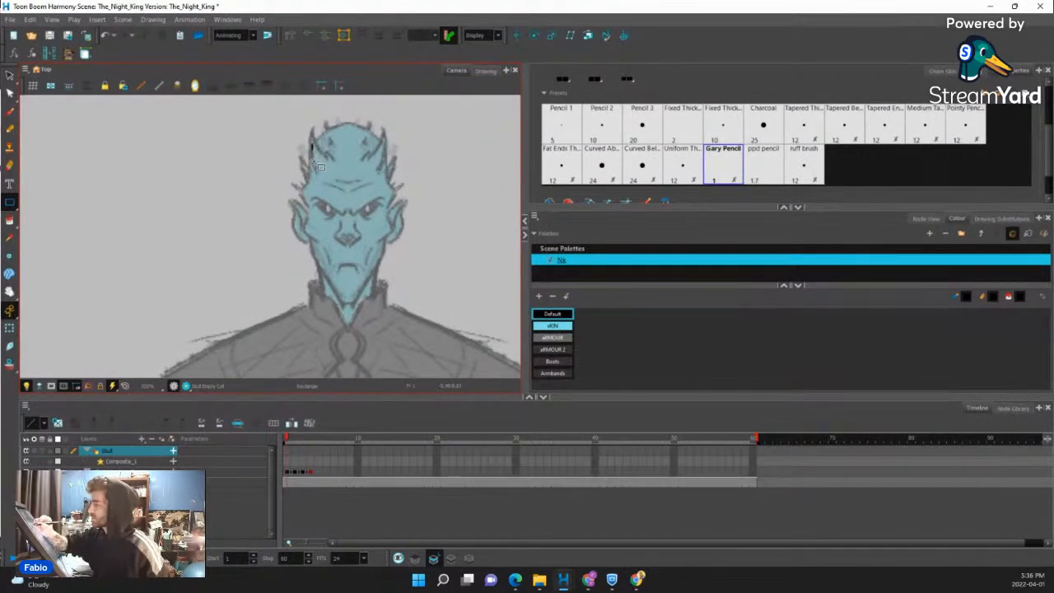
pyautogui.moveTo(312, 146); pyautogui.dragTo(356, 300)
# Reshape the rectangle's two lower corners into a narrow, flat chin and delete the extra contour point between them.
pyautogui.click(10, 92)
pyautogui.click(382, 281)
pyautogui.scroll(2, 387, 263)
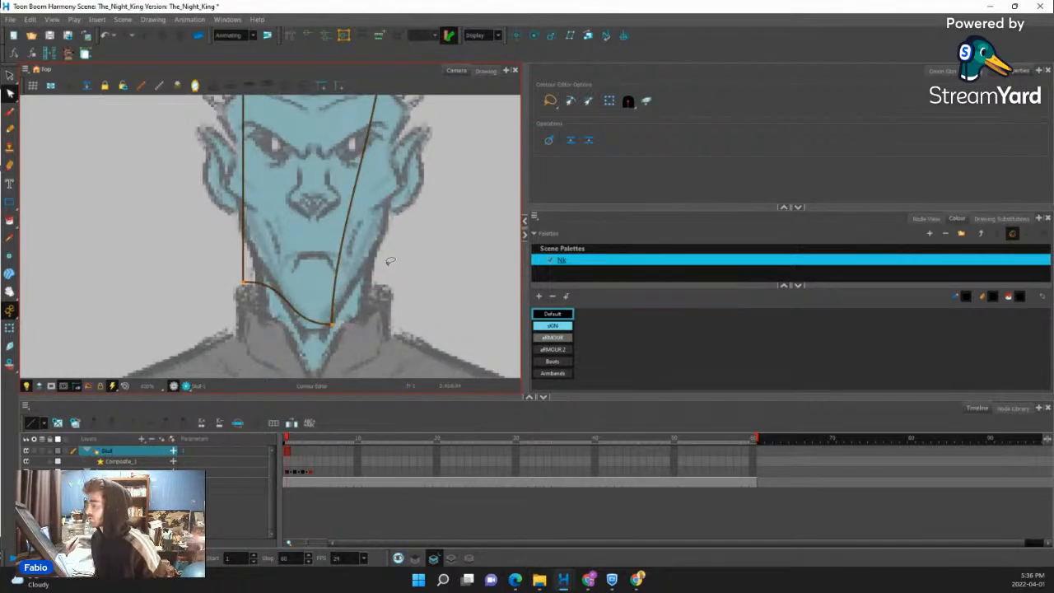
pyautogui.moveTo(245, 282); pyautogui.dragTo(302, 325)
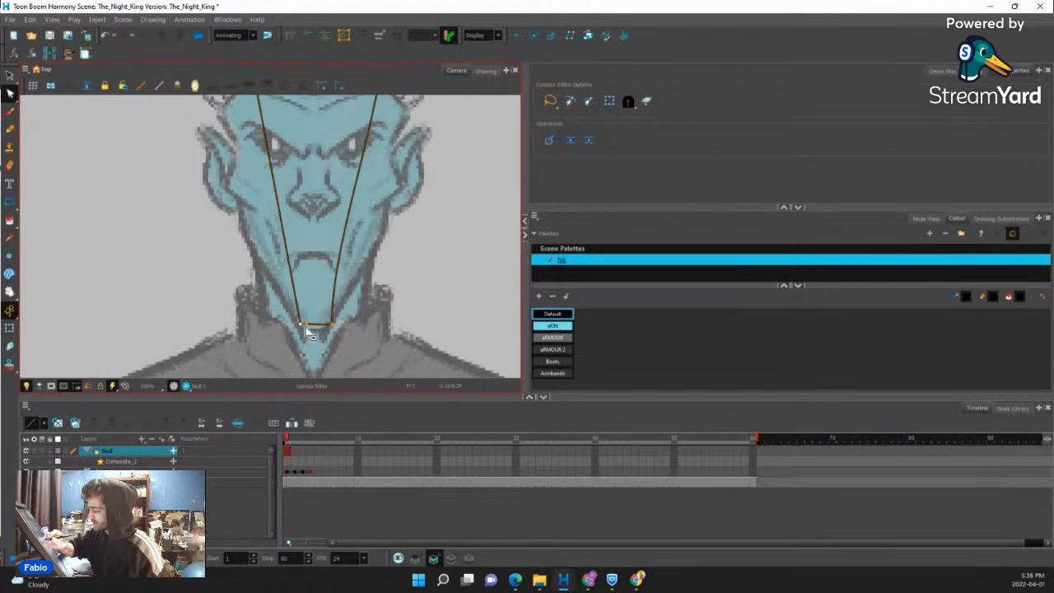
pyautogui.moveTo(315, 325); pyautogui.dragTo(320, 310)
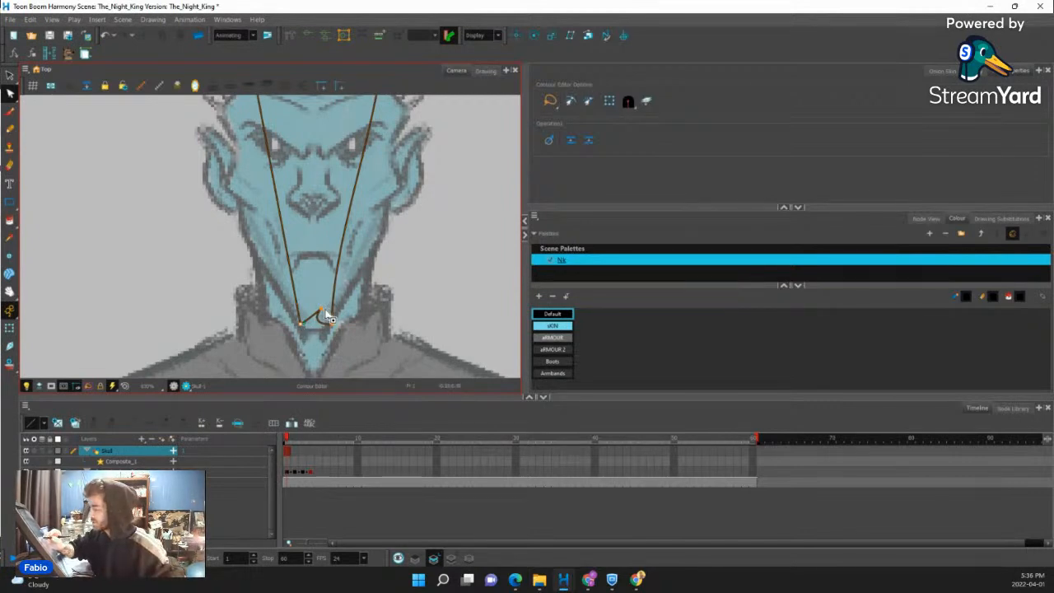
pyautogui.press('Delete')
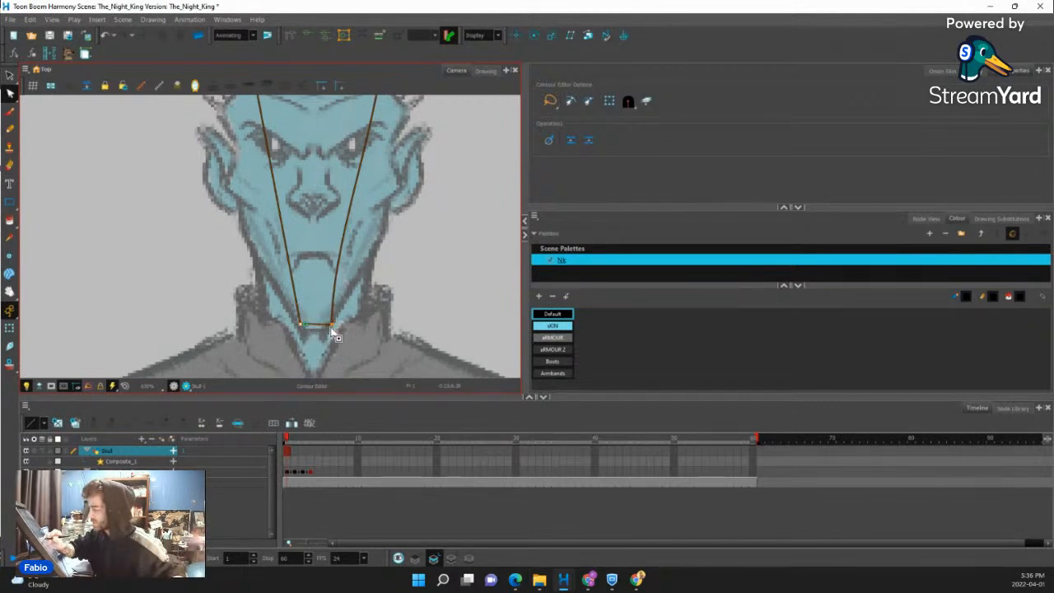
pyautogui.moveTo(301, 324); pyautogui.dragTo(331, 332)
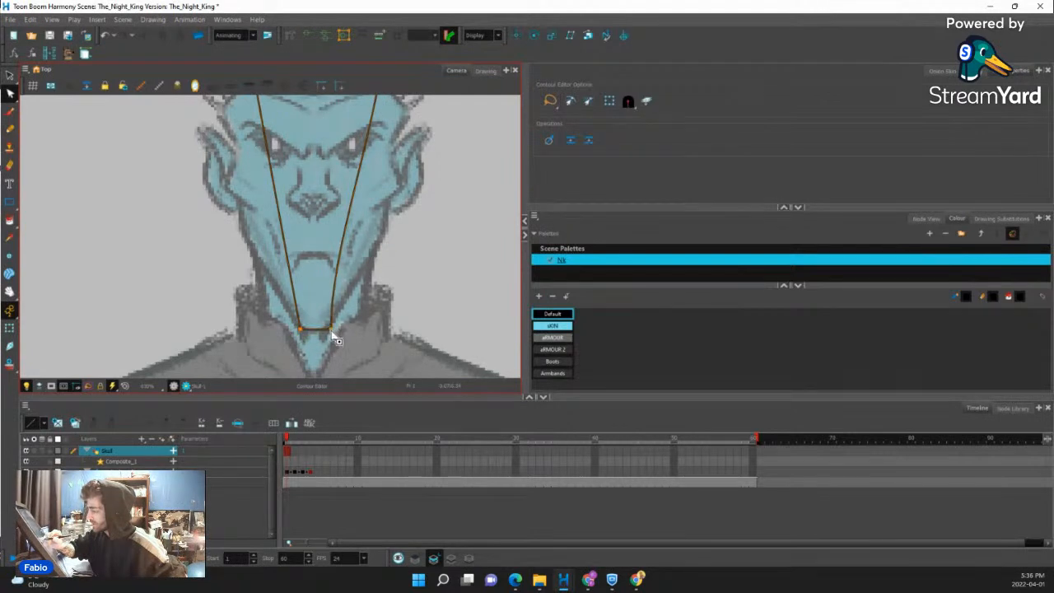
# Add a contour point on each side of the skull outline and pull both outward to the jaw corners.
pyautogui.keyDown('ctrl'); pyautogui.click(346, 228); pyautogui.keyUp('ctrl')
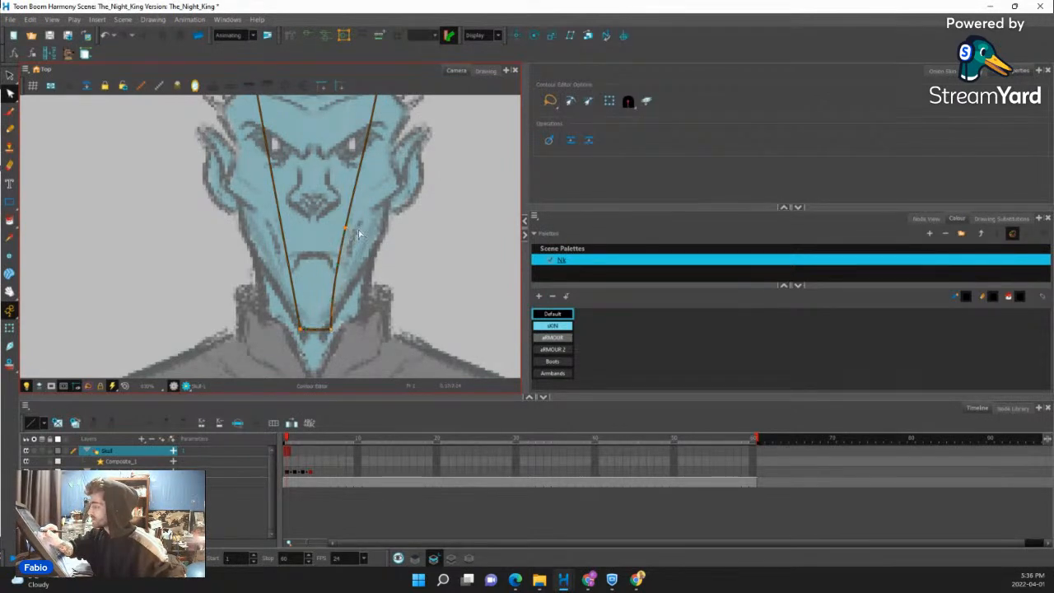
pyautogui.moveTo(384, 236); pyautogui.dragTo(385, 231)
pyautogui.moveTo(282, 234); pyautogui.dragTo(241, 233)
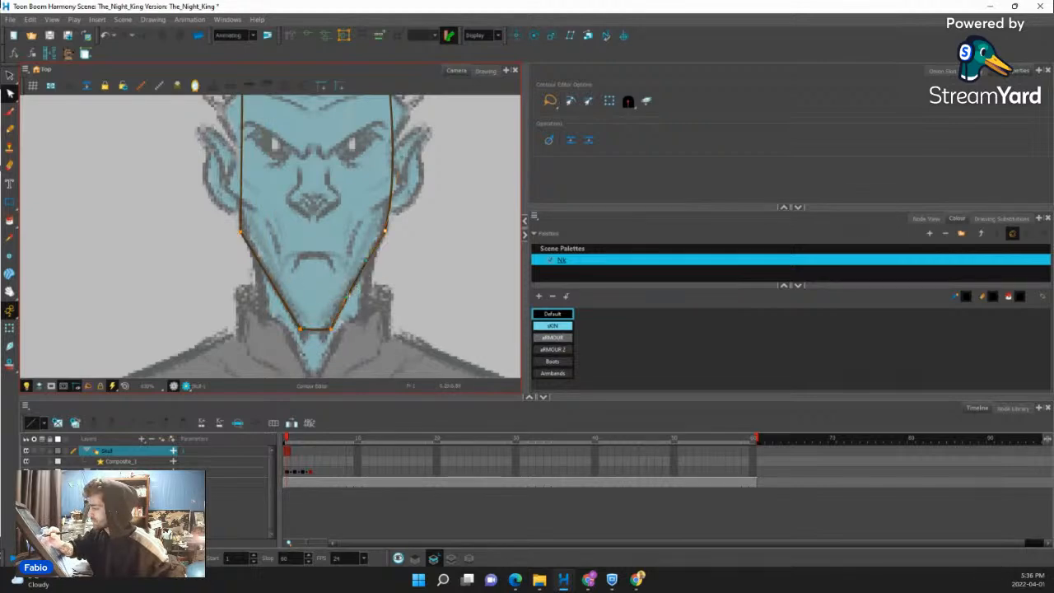
pyautogui.moveTo(384, 231); pyautogui.dragTo(386, 234)
pyautogui.press('space')
pyautogui.moveTo(288, 233); pyautogui.dragTo(315, 250)
pyautogui.press('space')
pyautogui.moveTo(432, 270); pyautogui.dragTo(419, 303)
pyautogui.moveTo(411, 216); pyautogui.dragTo(401, 218)
pyautogui.moveTo(400, 285); pyautogui.dragTo(396, 224)
pyautogui.press('space')
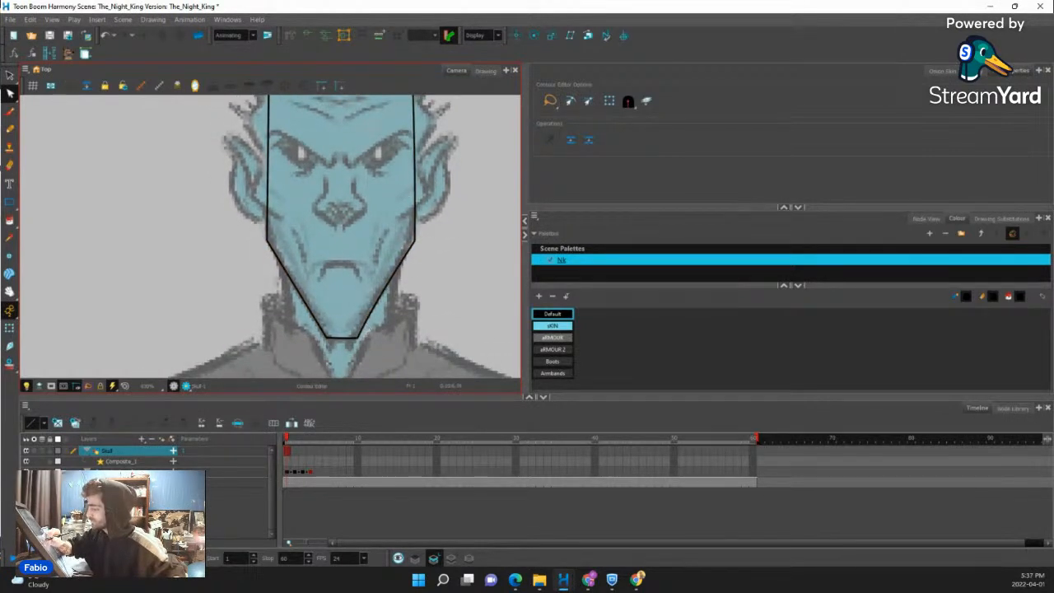
pyautogui.moveTo(267, 242); pyautogui.dragTo(265, 240)
# Pull the middle of the skull outline's top edge up into a curve that follows the cranium.
pyautogui.press('space')
pyautogui.moveTo(357, 188); pyautogui.dragTo(334, 345)
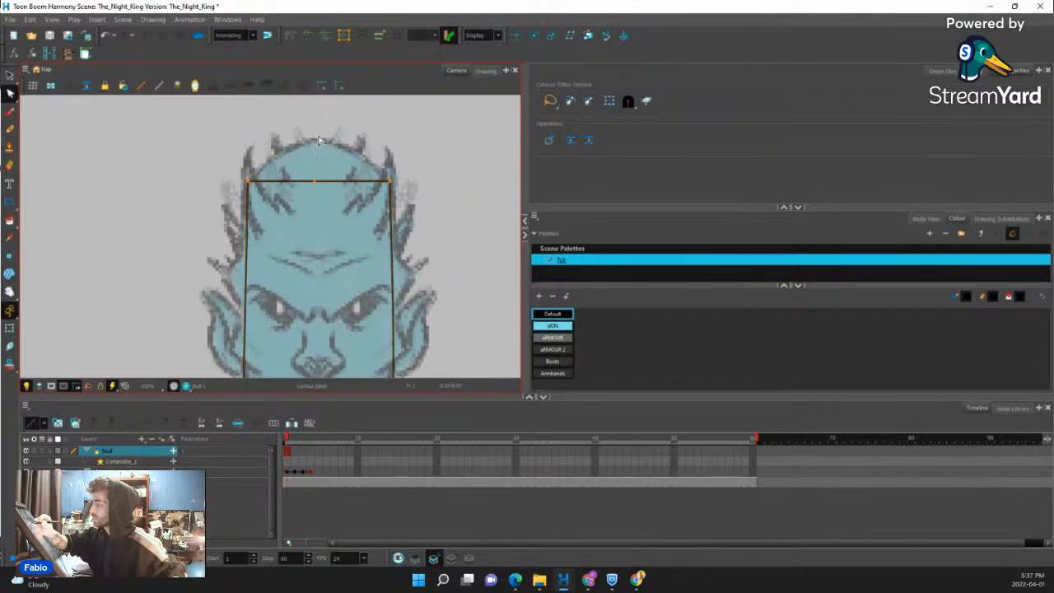
pyautogui.moveTo(316, 183); pyautogui.dragTo(329, 140)
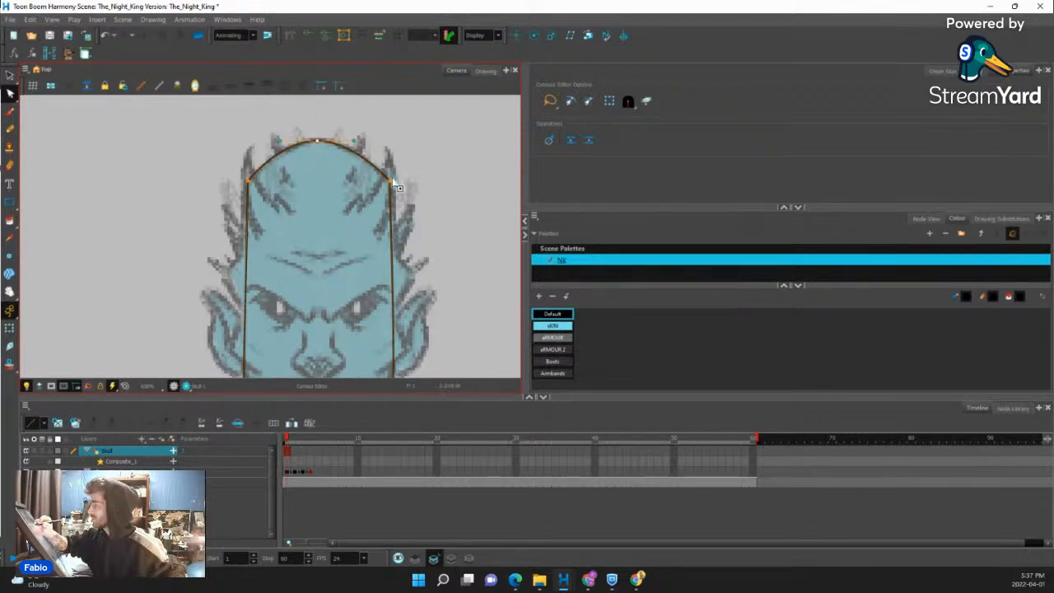
# Move the skull outline's two upper corners slightly outward to match the sides of the reference head.
pyautogui.moveTo(393, 184); pyautogui.dragTo(397, 181)
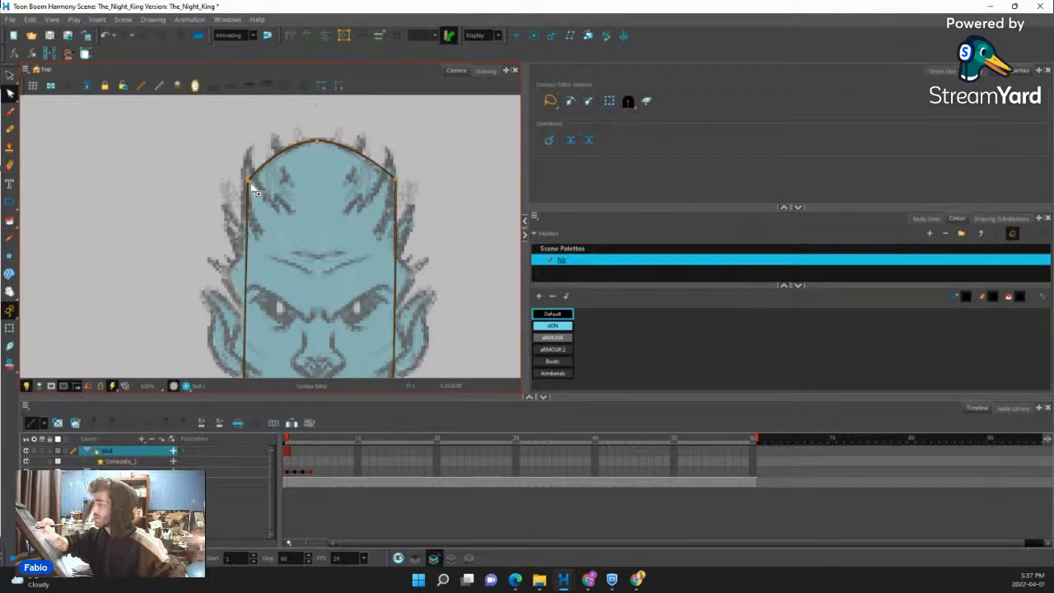
pyautogui.moveTo(245, 183); pyautogui.dragTo(242, 181)
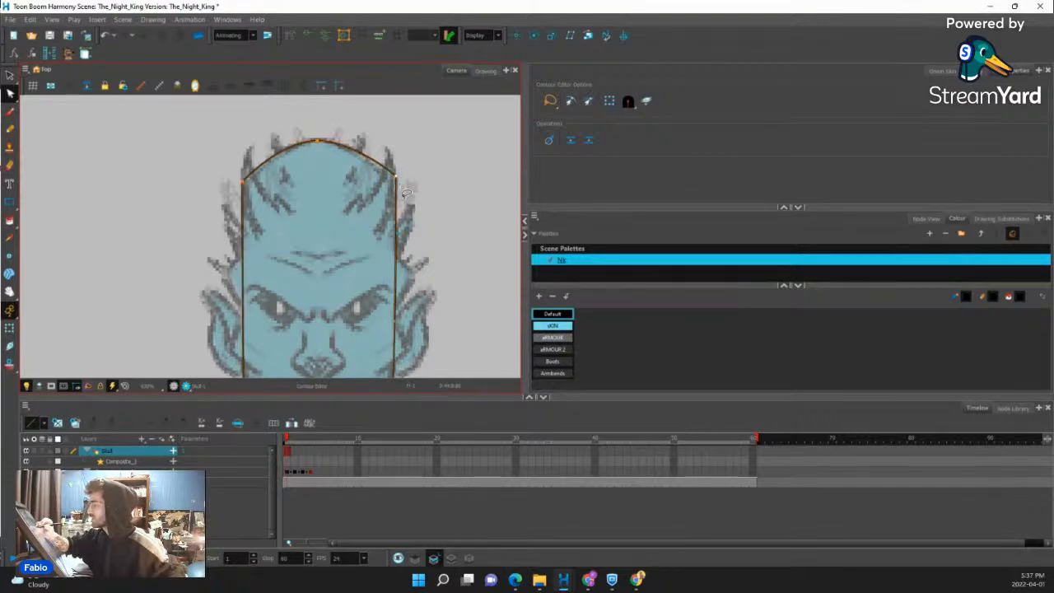
pyautogui.click(419, 223)
pyautogui.press('space')
pyautogui.moveTo(427, 235); pyautogui.dragTo(407, 224)
pyautogui.click(377, 175)
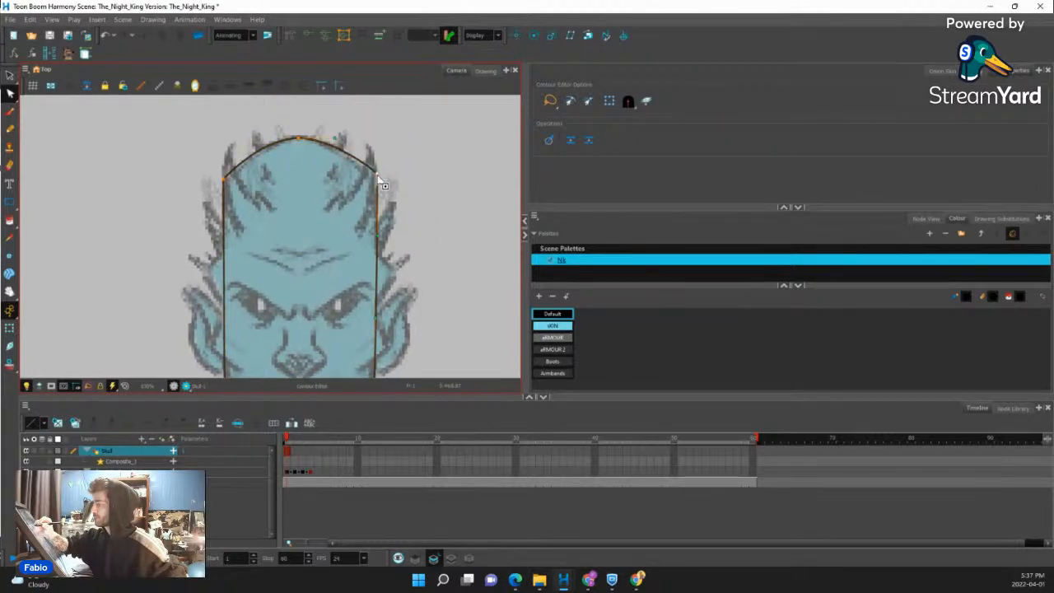
pyautogui.moveTo(377, 175); pyautogui.dragTo(379, 177)
pyautogui.click(389, 171)
# Check the skull outline against the front-view reference head.
pyautogui.press('space')
pyautogui.moveTo(431, 210); pyautogui.dragTo(430, 160)
pyautogui.click(925, 218)
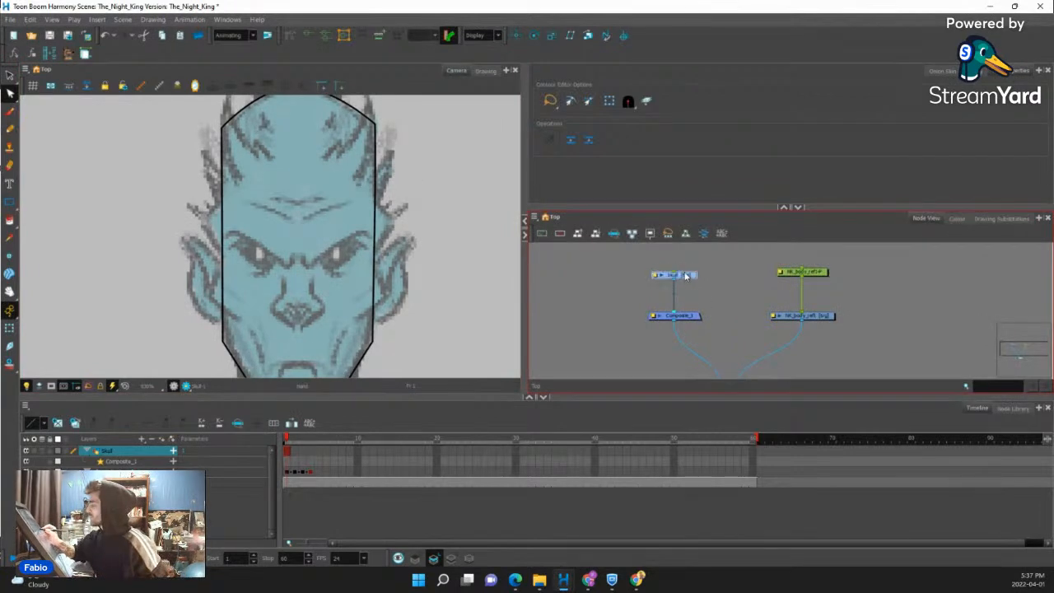
pyautogui.click(805, 272)
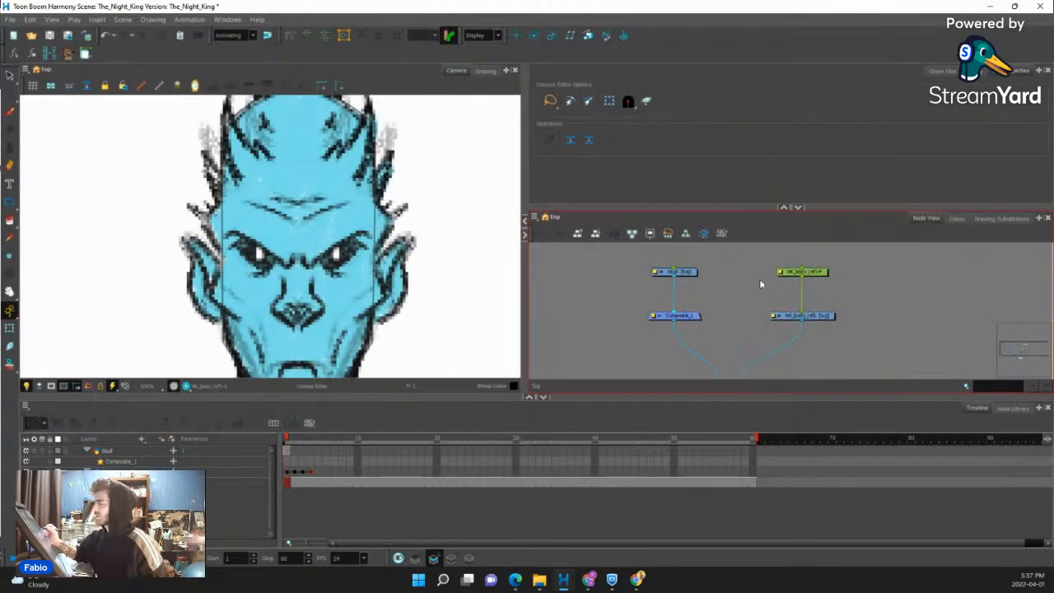
pyautogui.click(690, 274)
pyautogui.moveTo(404, 251)
pyautogui.mouseDown()
pyautogui.moveTo(419, 192)
pyautogui.moveTo(409, 251)
pyautogui.mouseUp()
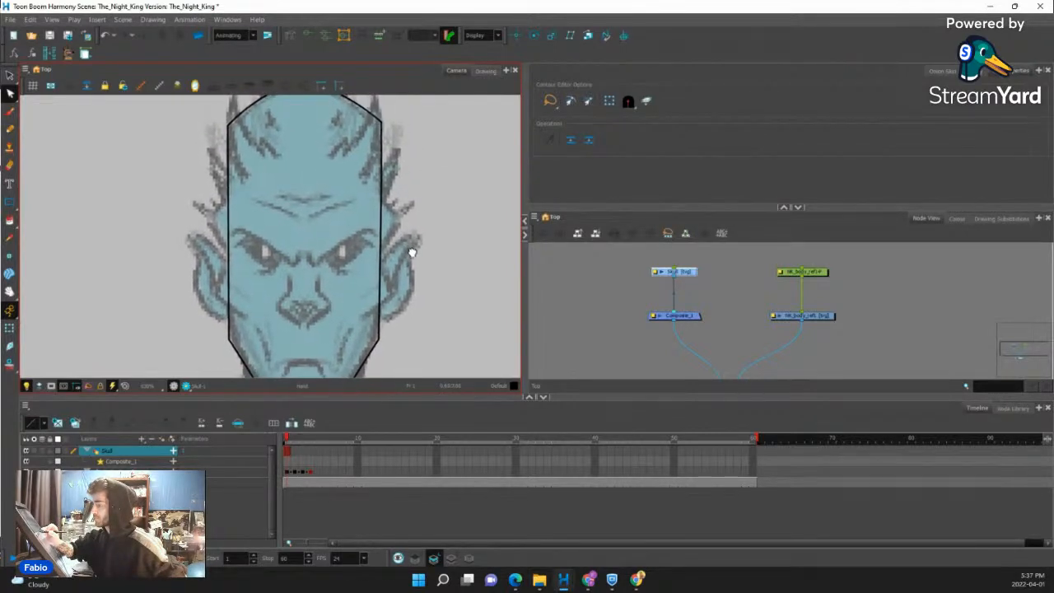
pyautogui.moveTo(439, 249); pyautogui.dragTo(445, 235)
pyautogui.moveTo(410, 275); pyautogui.dragTo(422, 236)
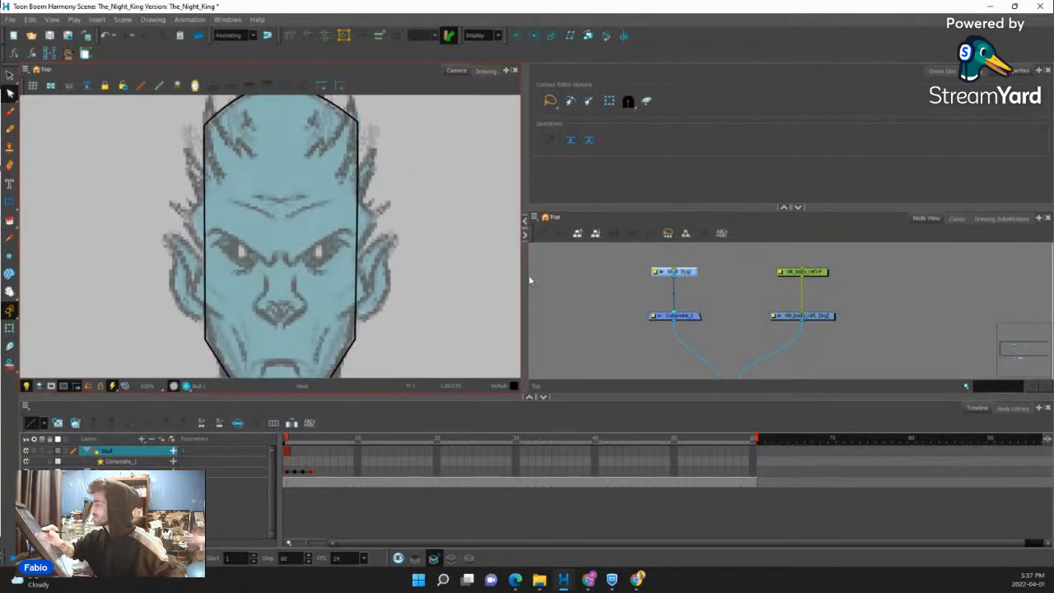
# Move the Skull node aside, add a vector drawing layer named Front_Horns beside it and connect it to Composite_1.
pyautogui.moveTo(686, 273); pyautogui.dragTo(706, 274)
pyautogui.moveTo(599, 277); pyautogui.dragTo(628, 287)
pyautogui.click(628, 288)
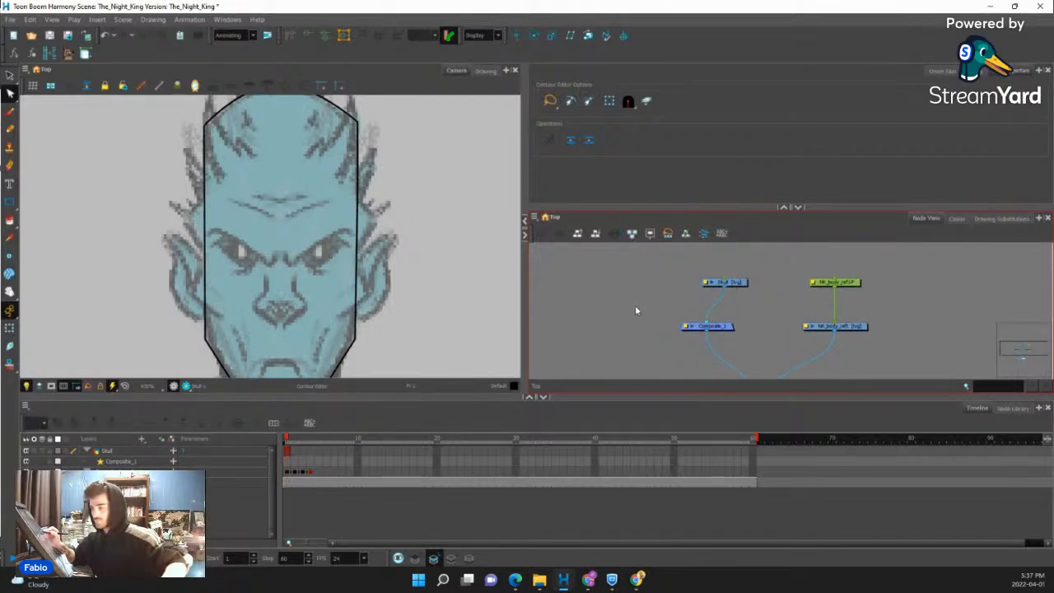
pyautogui.hotkey('ctrl', 'r')
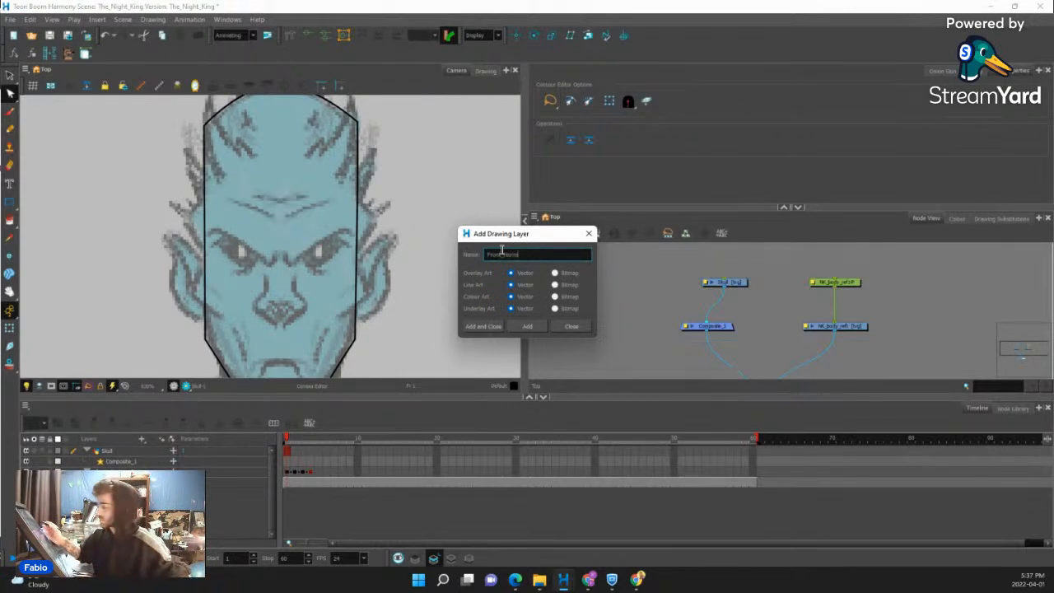
pyautogui.click(492, 327)
pyautogui.moveTo(837, 321)
pyautogui.mouseDown()
pyautogui.moveTo(670, 291)
pyautogui.moveTo(699, 322)
pyautogui.mouseUp()
pyautogui.click(731, 286)
pyautogui.moveTo(675, 286); pyautogui.dragTo(680, 287)
# Draw a small upright rectangle over the right front horn's base on the Front_Horns layer.
pyautogui.moveTo(448, 272); pyautogui.dragTo(483, 336)
pyautogui.moveTo(9, 206); pyautogui.dragTo(38, 202)
pyautogui.moveTo(354, 193); pyautogui.dragTo(370, 230)
pyautogui.scroll(2, 379, 193)
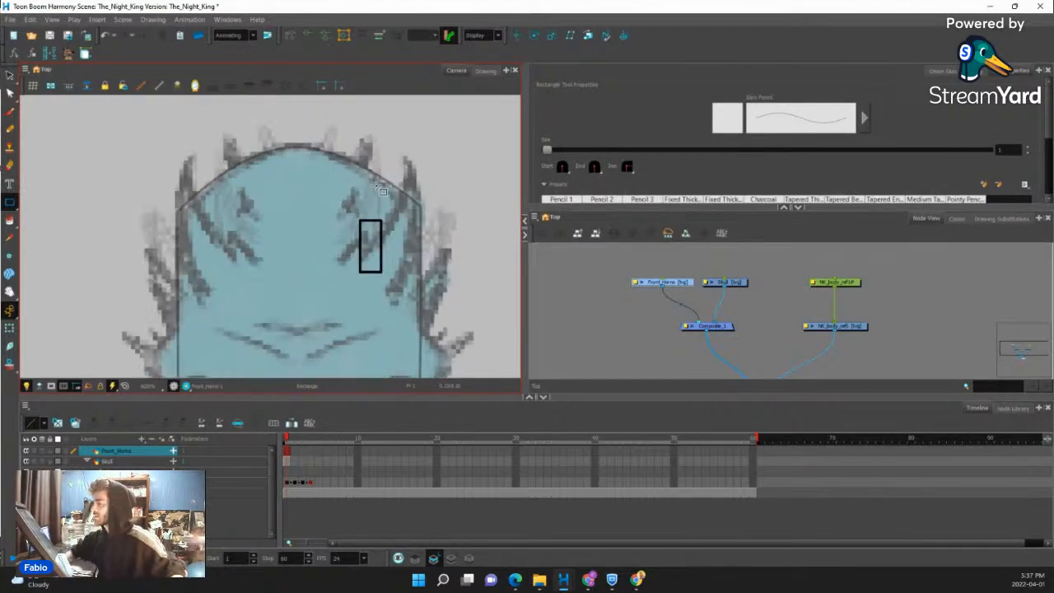
# Stretch the rectangle's outer corners to the right horn's tip and lower base with the Contour Editor.
pyautogui.hotkey('alt', 'q')
pyautogui.click(382, 221)
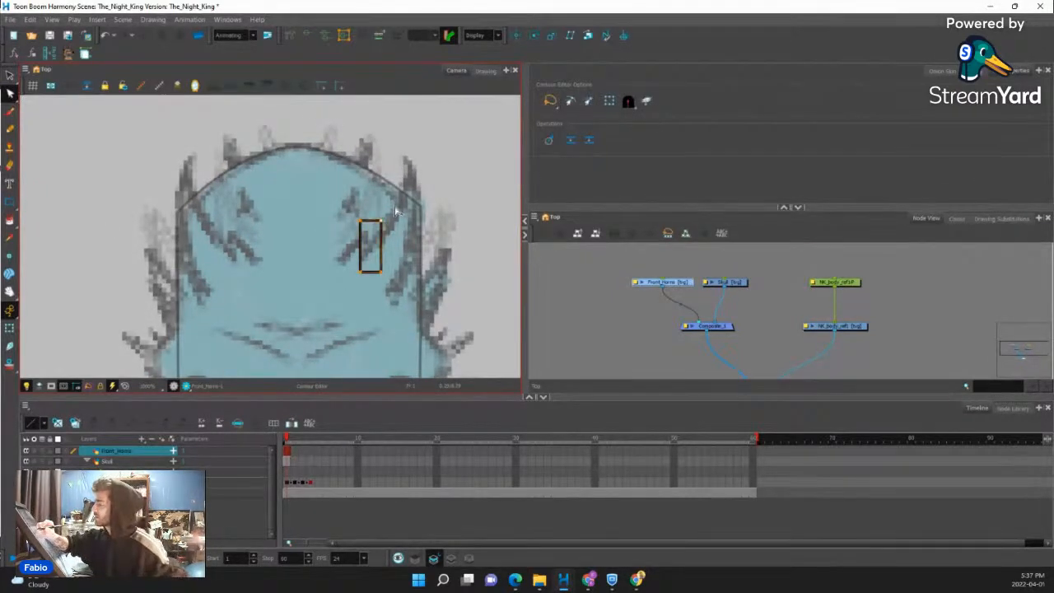
pyautogui.moveTo(409, 167); pyautogui.dragTo(406, 169)
pyautogui.moveTo(381, 271); pyautogui.dragTo(393, 300)
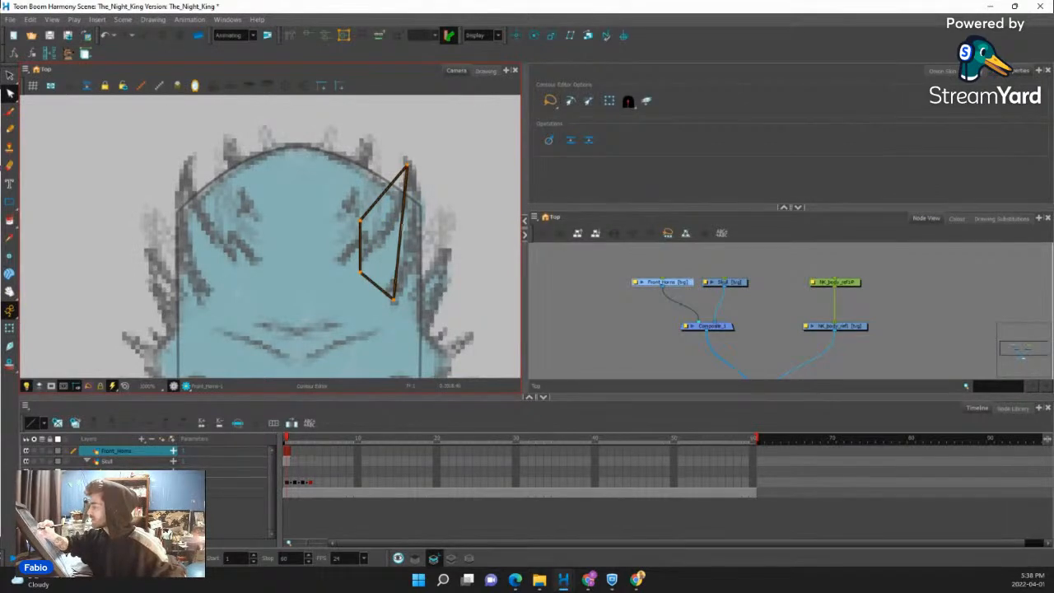
# Bend the right horn's sides into a curved, pointed shape and round off its base to match the reference.
pyautogui.moveTo(426, 219); pyautogui.dragTo(428, 218)
pyautogui.moveTo(360, 220); pyautogui.dragTo(366, 252)
pyautogui.moveTo(384, 210); pyautogui.dragTo(397, 206)
pyautogui.moveTo(407, 165); pyautogui.dragTo(408, 160)
pyautogui.moveTo(420, 209); pyautogui.dragTo(426, 196)
pyautogui.moveTo(417, 254); pyautogui.dragTo(420, 261)
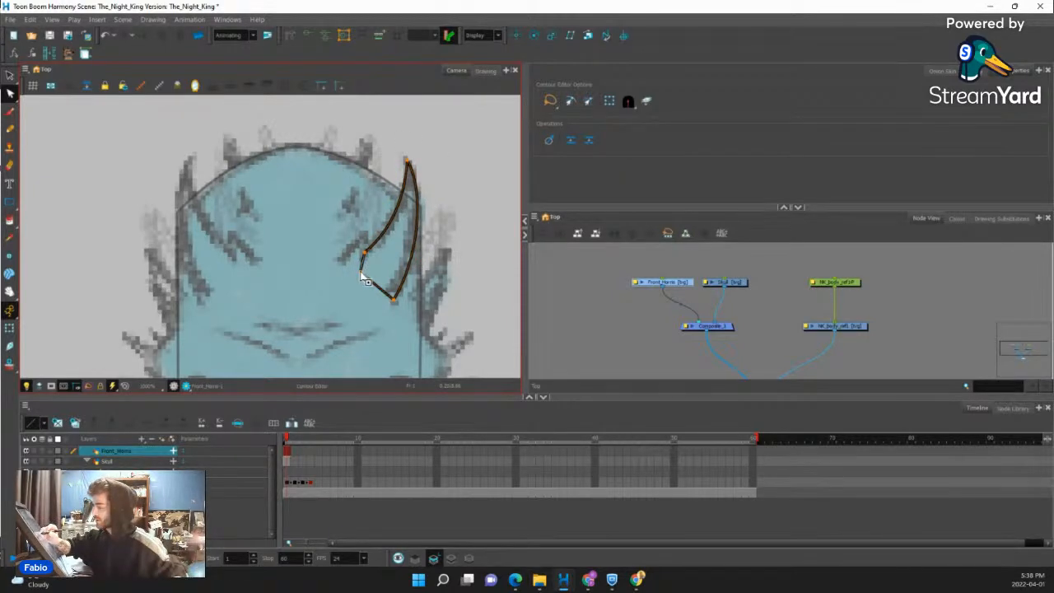
pyautogui.moveTo(362, 274)
pyautogui.mouseDown()
pyautogui.moveTo(381, 299)
pyautogui.moveTo(367, 287)
pyautogui.mouseUp()
pyautogui.click(423, 245)
# Draw a small rectangle inside the large horn's base and reshape it into a triangular spike.
pyautogui.click(10, 202)
pyautogui.moveTo(353, 219); pyautogui.dragTo(338, 257)
pyautogui.hotkey('alt', 'q')
pyautogui.click(353, 233)
pyautogui.moveTo(353, 220); pyautogui.dragTo(339, 266)
pyautogui.moveTo(335, 220); pyautogui.dragTo(350, 246)
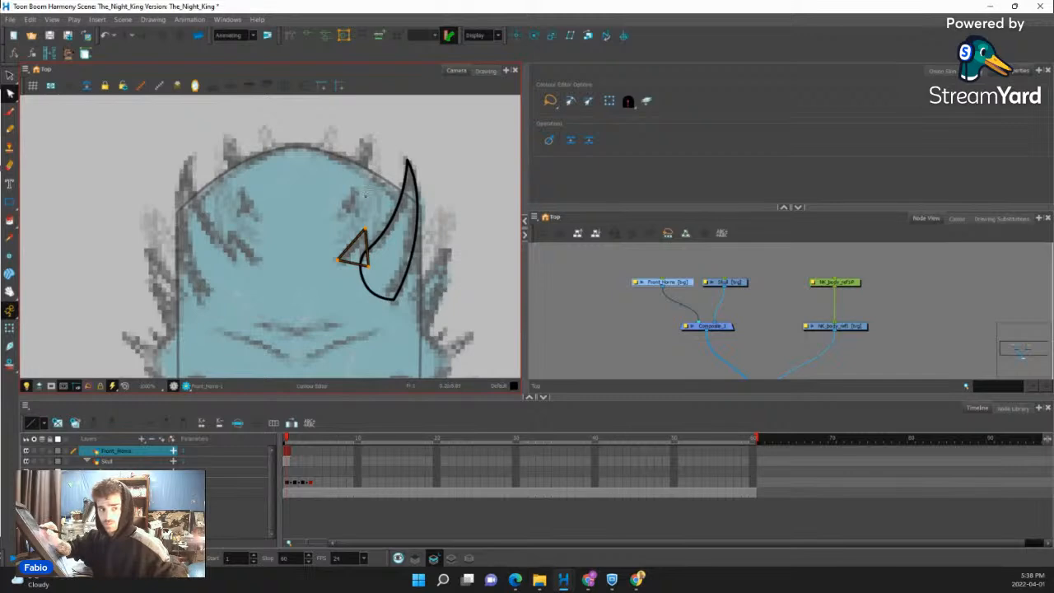
# Round the small spike's base and trim its lines where they overlap the large horn.
pyautogui.moveTo(368, 265); pyautogui.dragTo(372, 268)
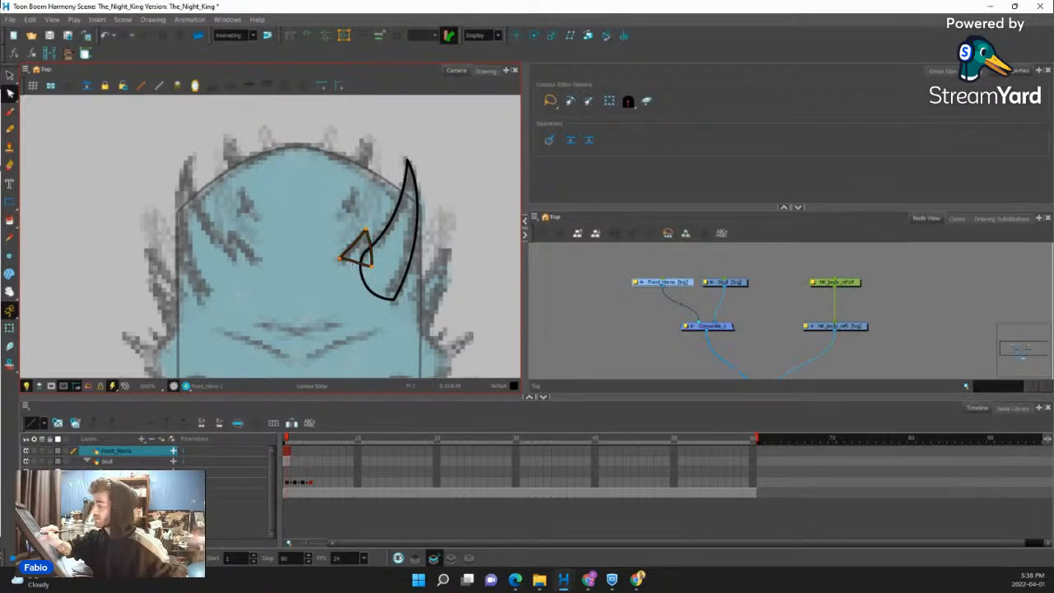
pyautogui.moveTo(353, 261); pyautogui.dragTo(360, 275)
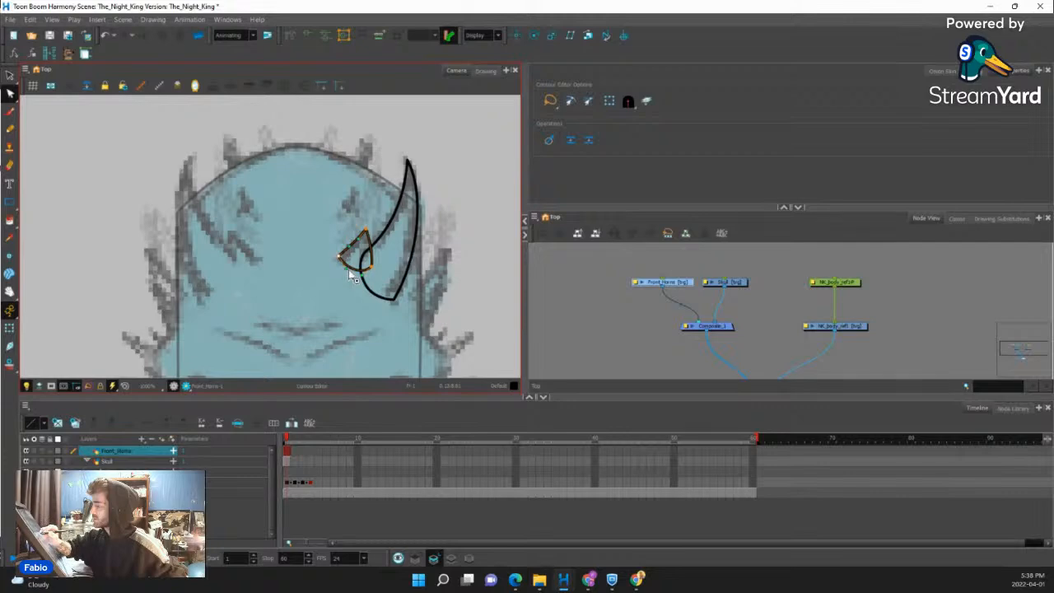
pyautogui.click(389, 261)
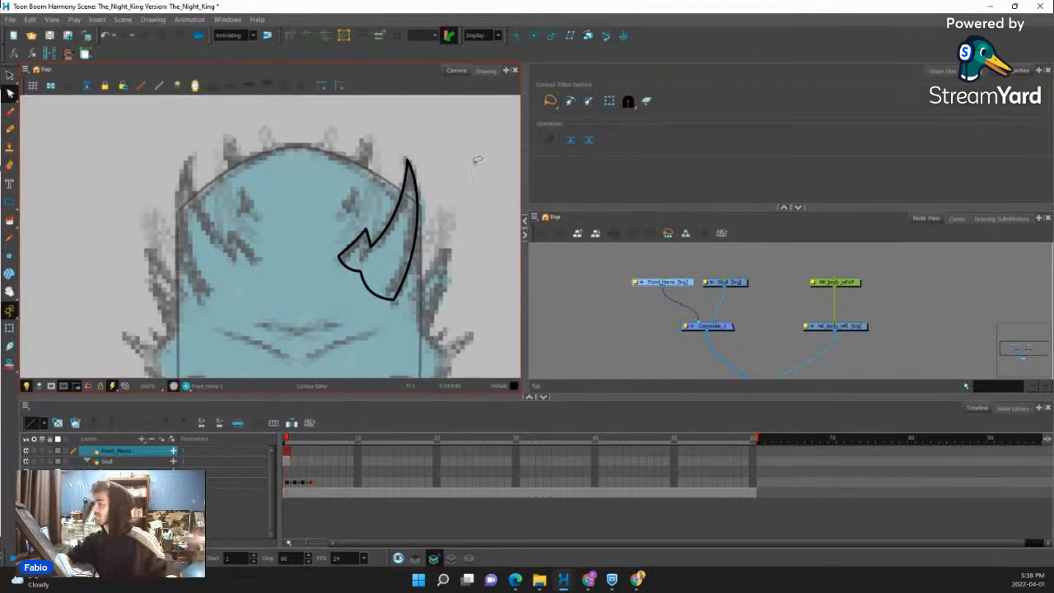
pyautogui.scroll(-3, 471, 169)
pyautogui.scroll(1, 411, 233)
pyautogui.scroll(2, 412, 234)
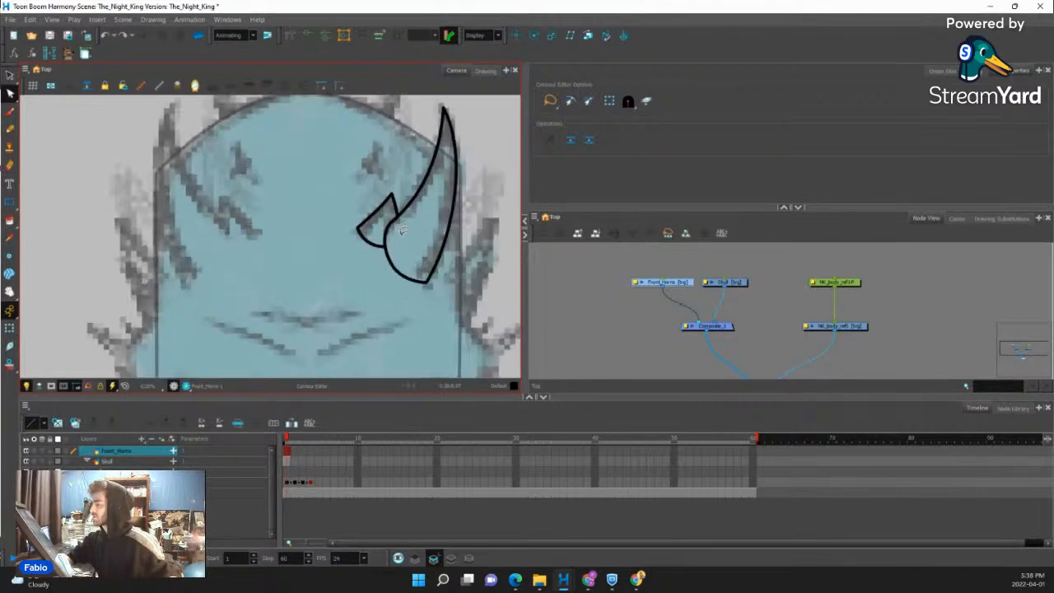
# Try recutting the overlapping lines between the small spike and the large horn with the Cutter.
pyautogui.hotkey('alt', 't')
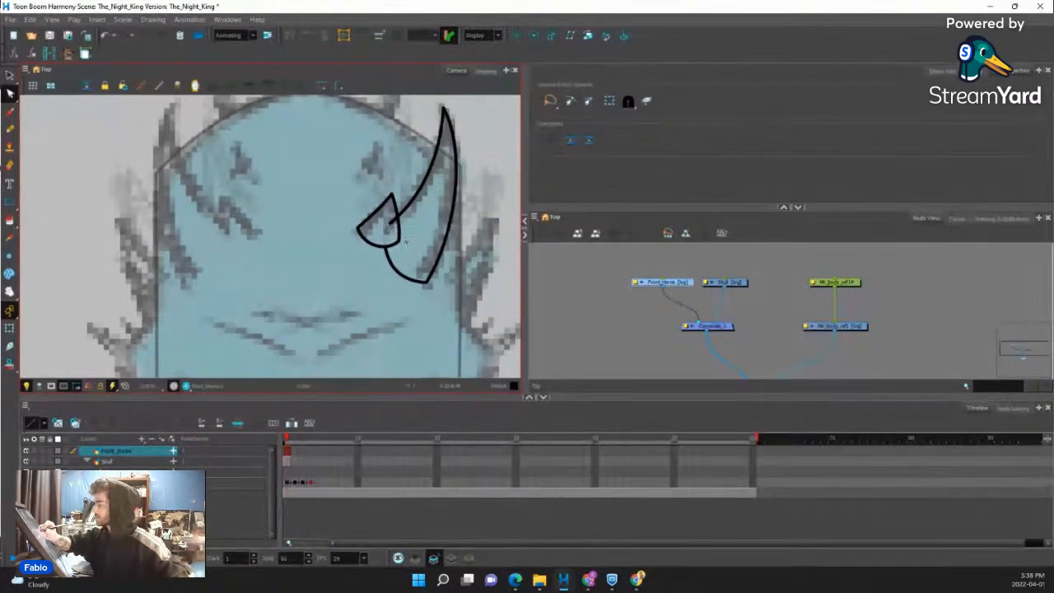
pyautogui.hotkey('alt', 'q')
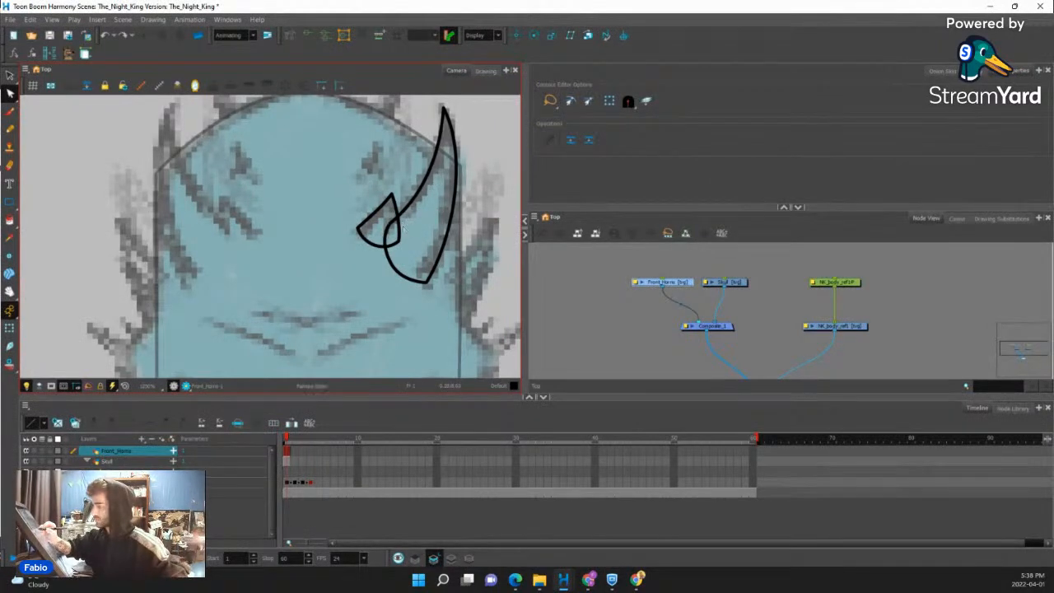
pyautogui.hotkey('alt', 't')
pyautogui.moveTo(416, 209); pyautogui.dragTo(392, 242)
pyautogui.hotkey('alt', 'q')
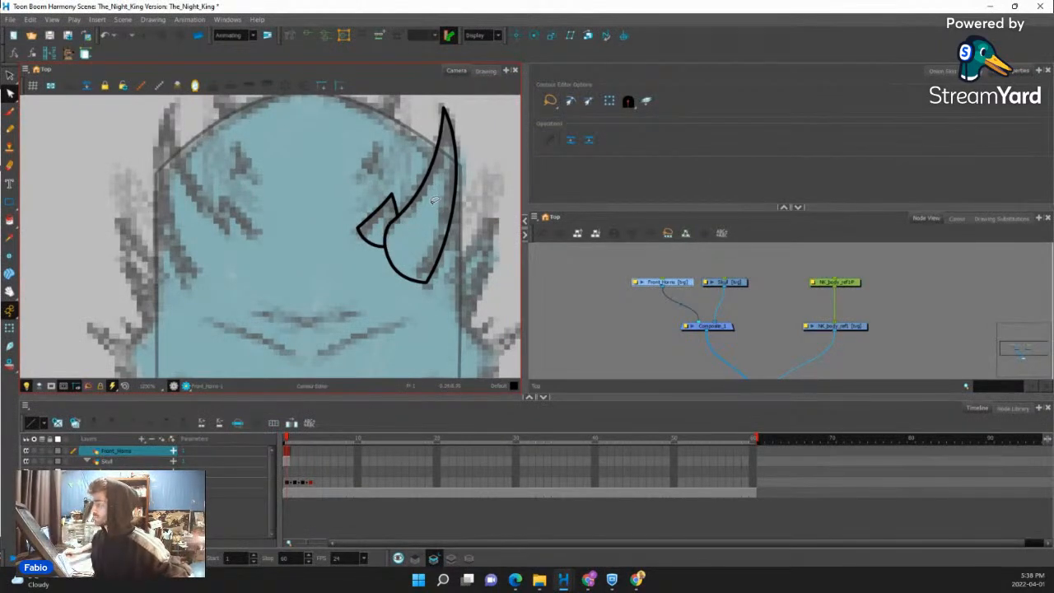
# Pull the small spike's corners clear of the large horn and round its base with the Contour Editor.
pyautogui.press('1')
pyautogui.press('1')
pyautogui.scroll(4, 368, 265)
pyautogui.scroll(-7, 363, 262)
pyautogui.scroll(3, 372, 252)
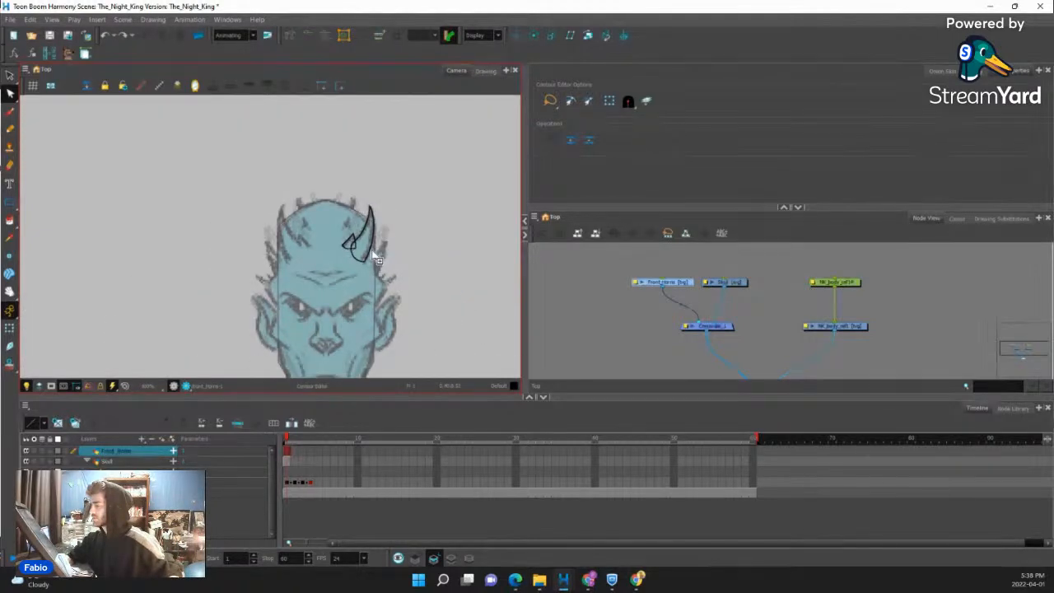
pyautogui.scroll(5, 365, 238)
pyautogui.click(346, 263)
pyautogui.moveTo(345, 263); pyautogui.dragTo(283, 252)
pyautogui.moveTo(335, 205); pyautogui.dragTo(326, 190)
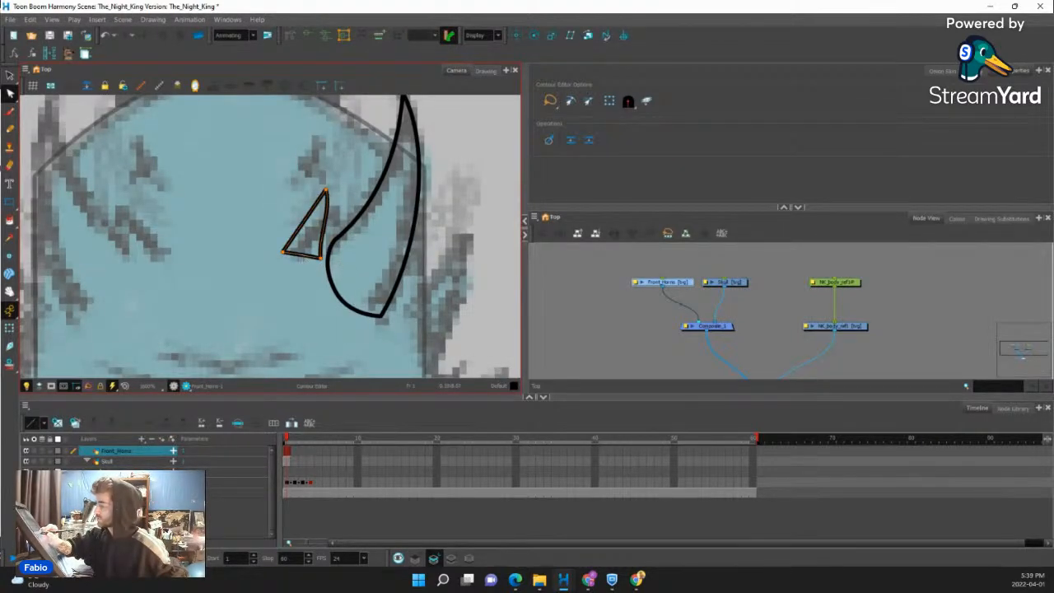
pyautogui.moveTo(303, 255)
pyautogui.mouseDown()
pyautogui.moveTo(295, 274)
pyautogui.moveTo(326, 250)
pyautogui.moveTo(289, 247)
pyautogui.mouseUp()
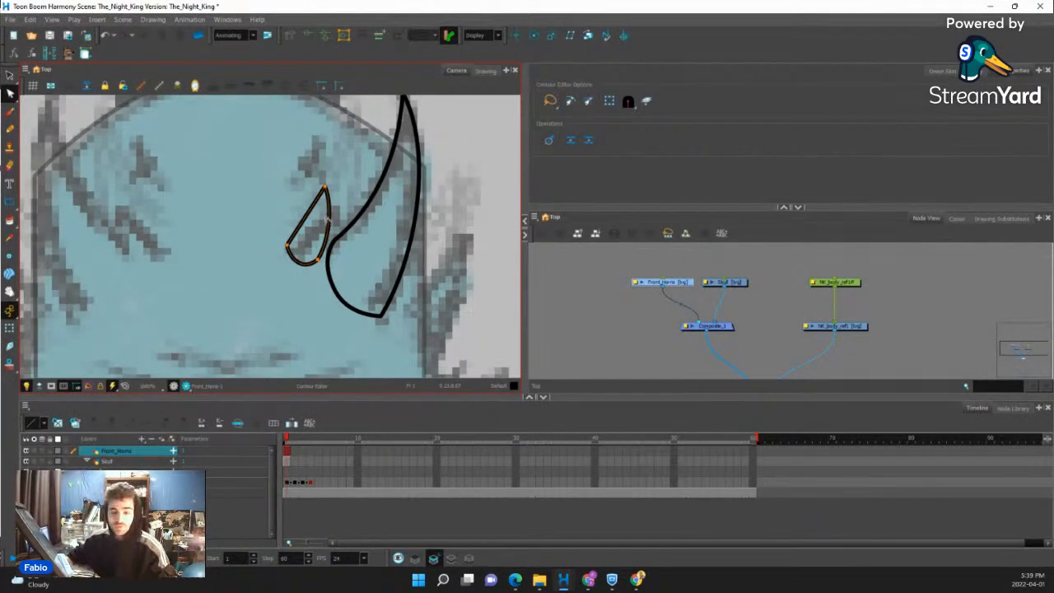
# Shift the large horn's lower base corner slightly up and outward to match the reference.
pyautogui.scroll(-1, 383, 292)
pyautogui.scroll(3, 377, 311)
pyautogui.click(385, 309)
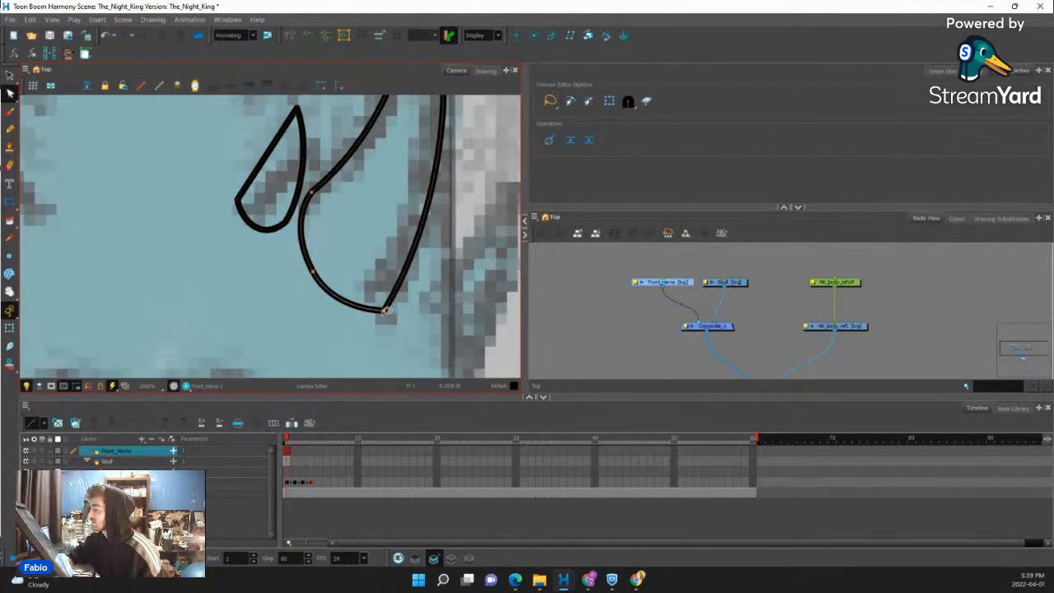
pyautogui.moveTo(385, 309)
pyautogui.mouseDown()
pyautogui.moveTo(409, 299)
pyautogui.moveTo(398, 301)
pyautogui.mouseUp()
pyautogui.scroll(3, 429, 294)
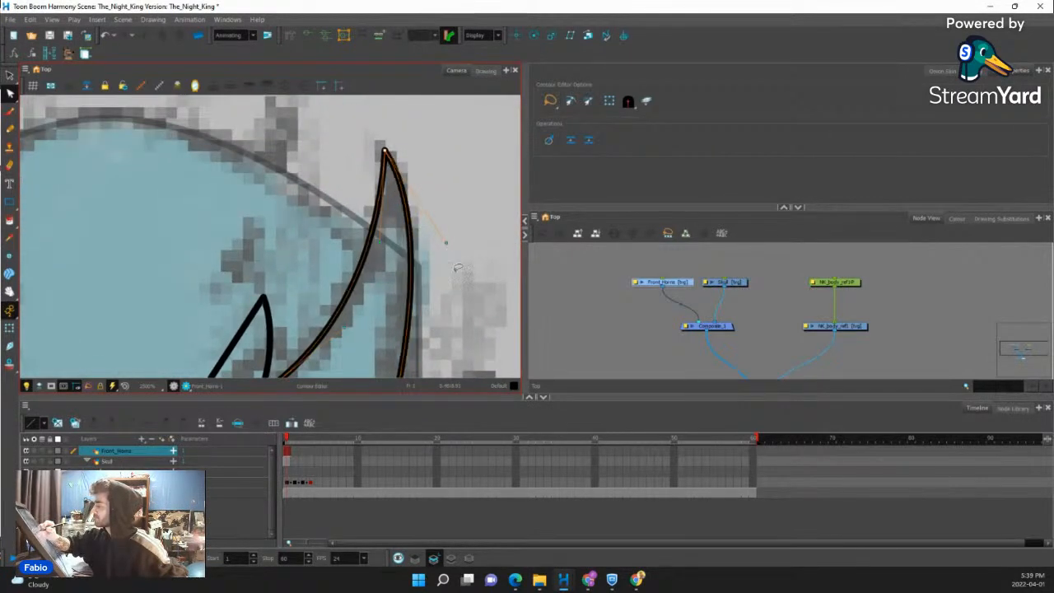
# Refine the small spike's tip, base corner and inner side so it follows the reference sketch.
pyautogui.scroll(-2, 437, 247)
pyautogui.click(236, 275)
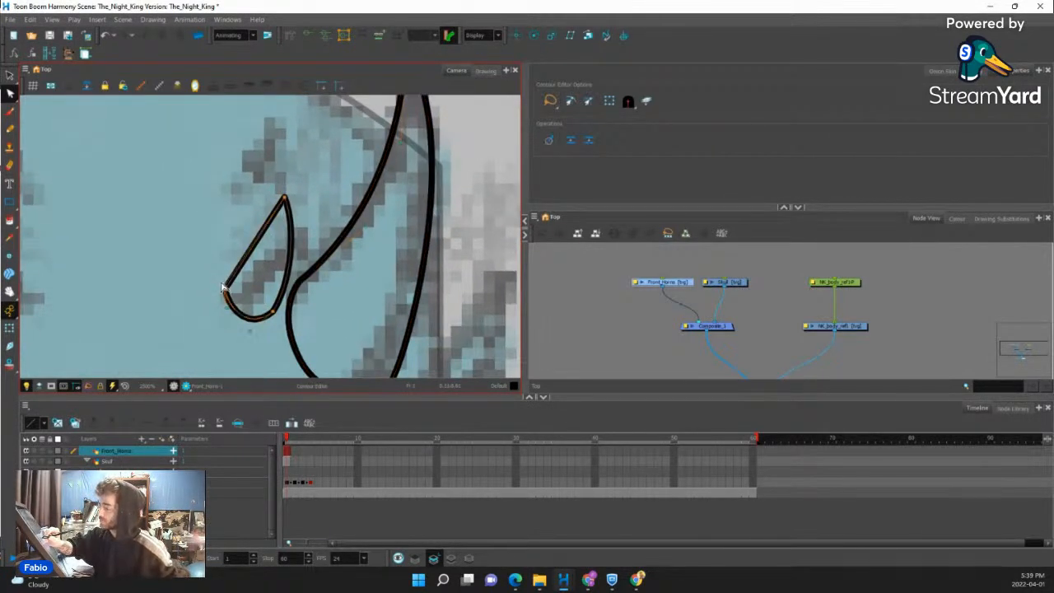
pyautogui.moveTo(285, 200); pyautogui.dragTo(289, 195)
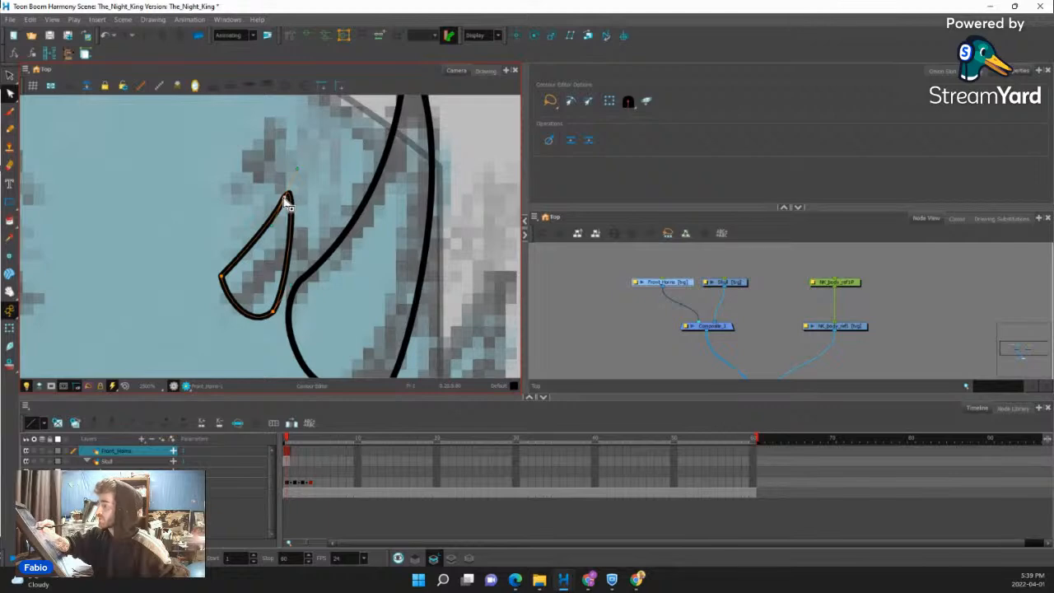
pyautogui.moveTo(291, 206); pyautogui.dragTo(300, 234)
pyautogui.click(333, 242)
# Add a vector drawing layer named Nose and place its node beside Front_Horns, connected to the Composite.
pyautogui.scroll(-10, 332, 243)
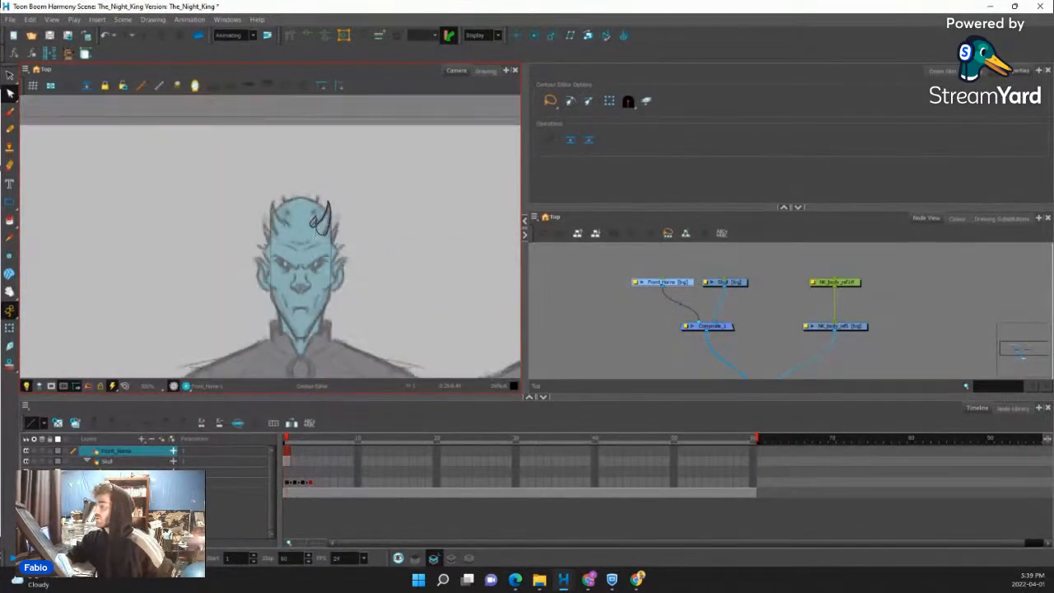
pyautogui.scroll(-1, 332, 242)
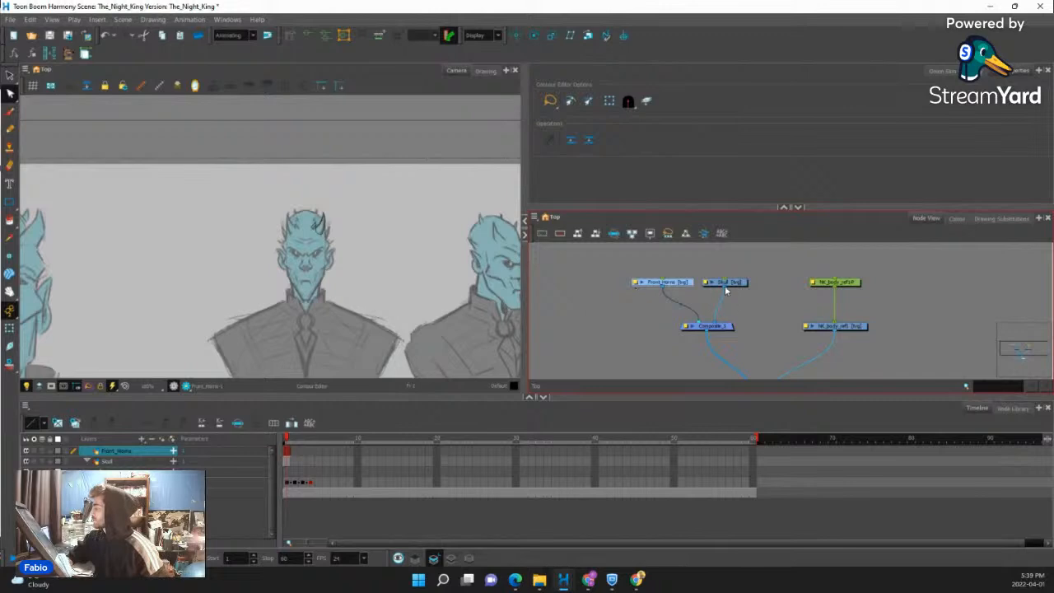
pyautogui.scroll(2, 310, 267)
pyautogui.scroll(1, 311, 266)
pyautogui.click(601, 302)
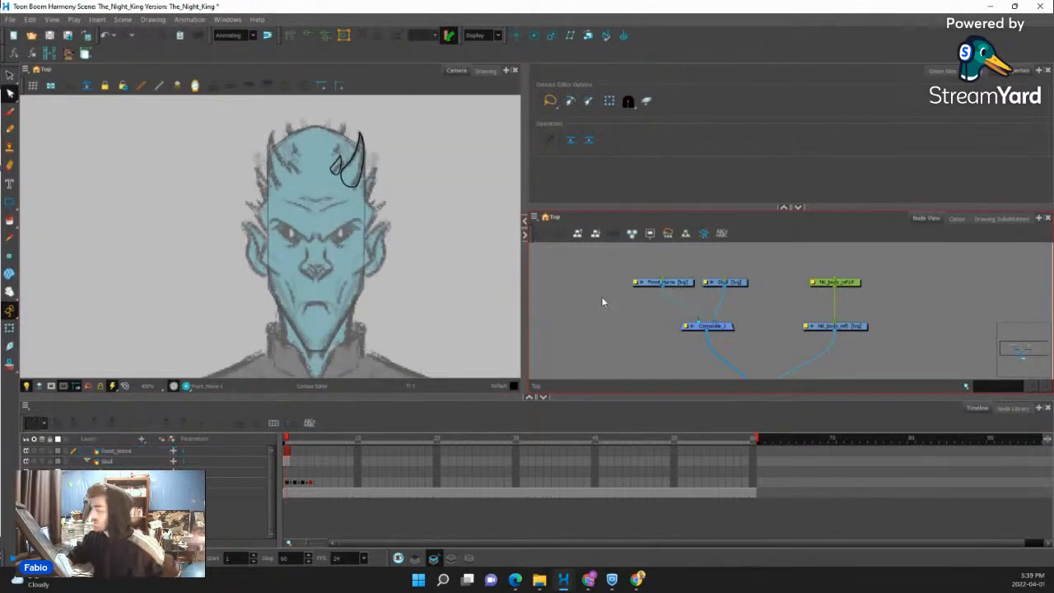
pyautogui.hotkey('ctrl', 'r')
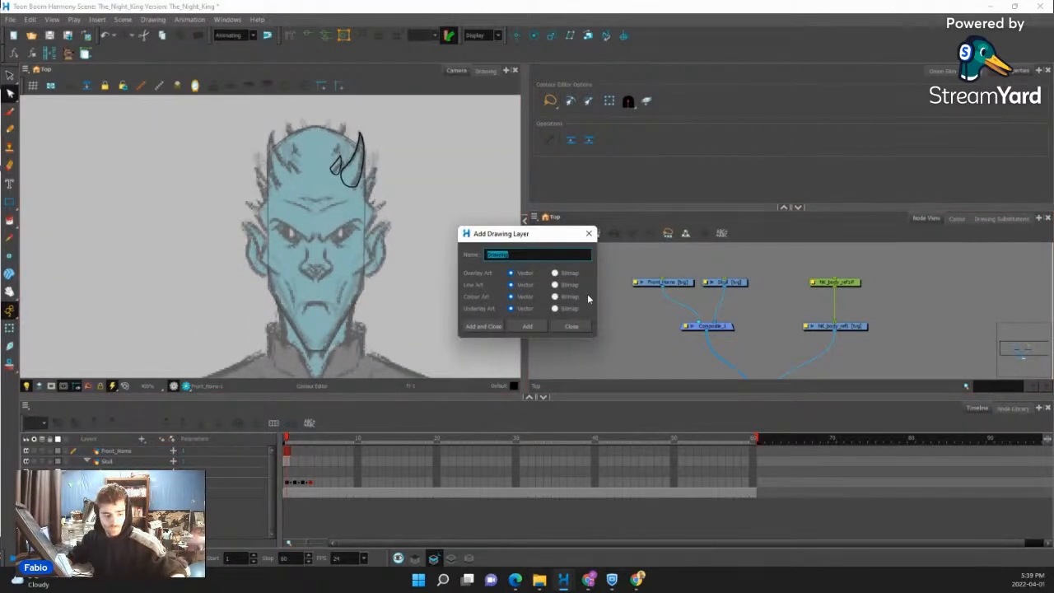
pyautogui.write('Nose')
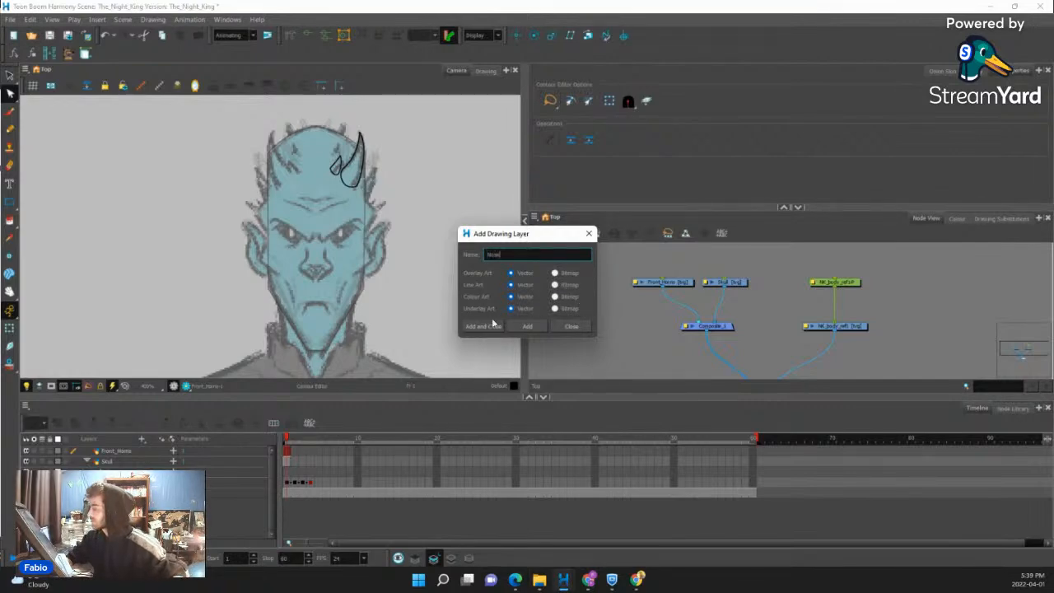
pyautogui.click(490, 325)
pyautogui.moveTo(826, 316); pyautogui.dragTo(607, 295)
pyautogui.moveTo(681, 316); pyautogui.dragTo(690, 323)
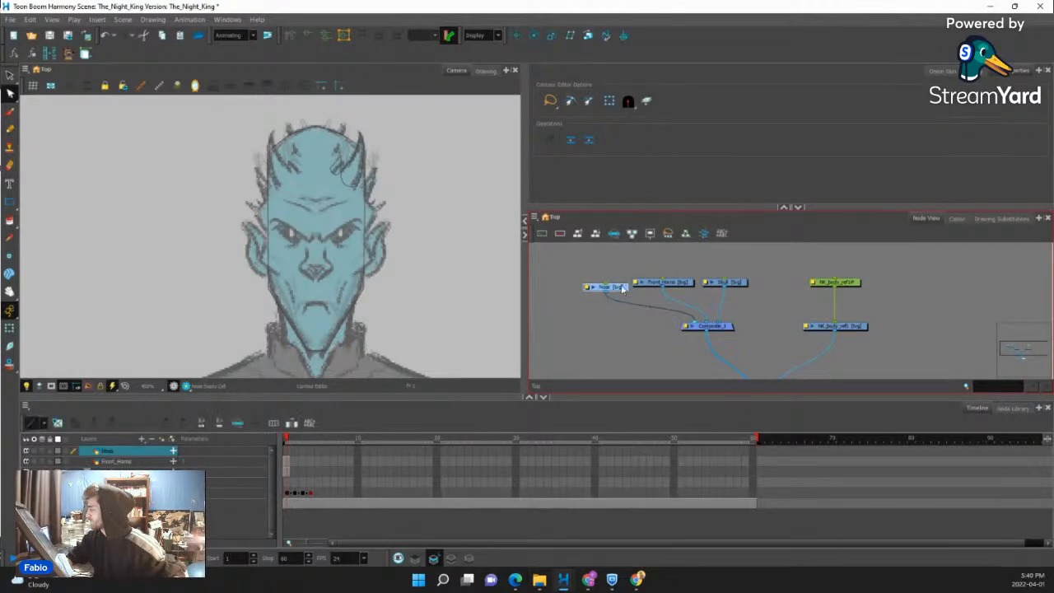
# Draw a small rectangle over the reference's nose bridge on the Nose layer.
pyautogui.click(10, 201)
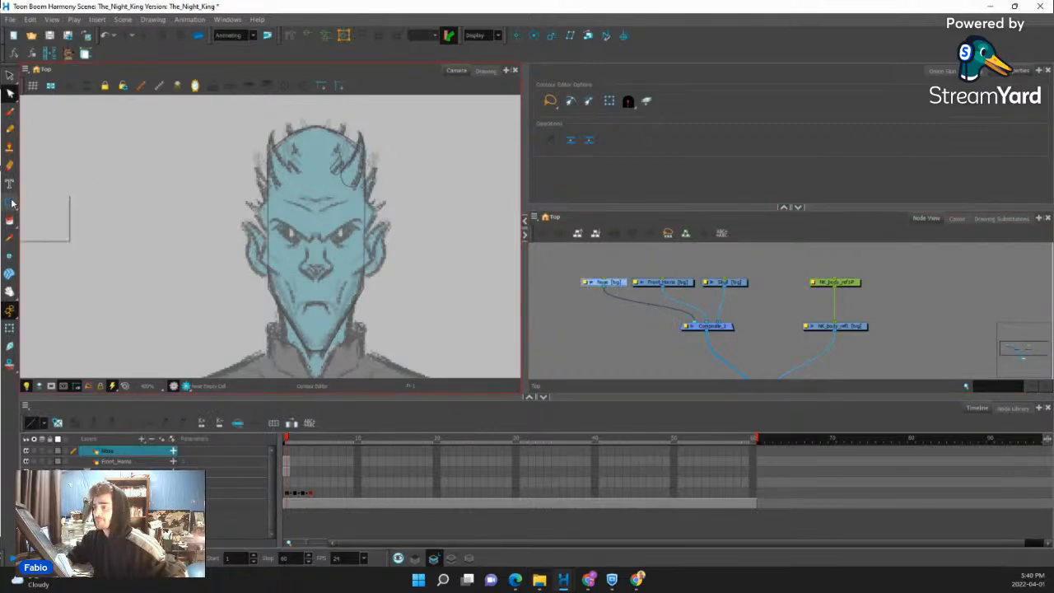
pyautogui.click(38, 199)
pyautogui.scroll(3, 333, 256)
pyautogui.scroll(2, 333, 256)
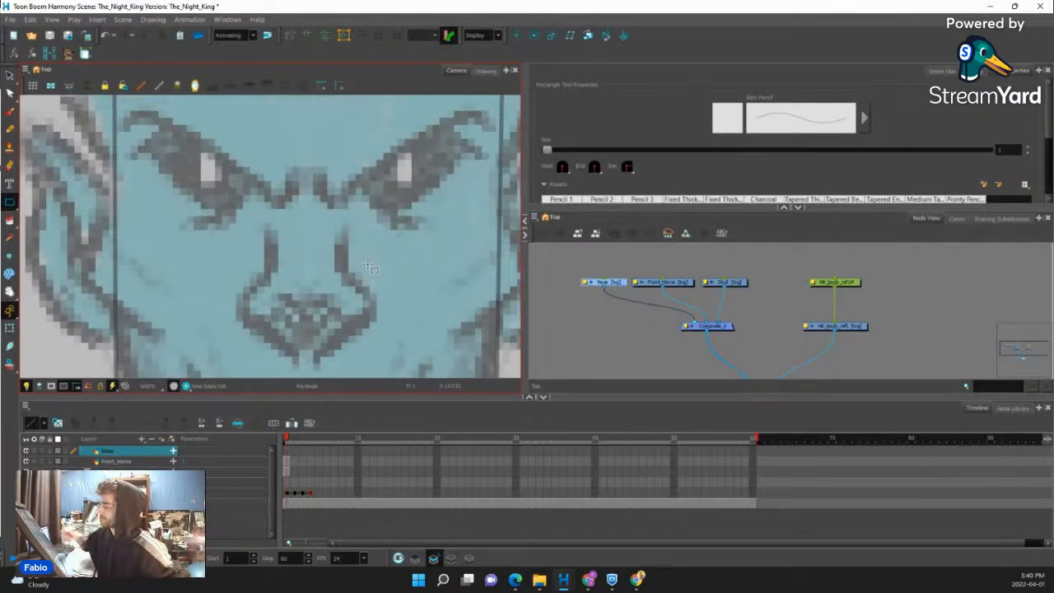
pyautogui.moveTo(292, 223)
pyautogui.mouseDown()
pyautogui.moveTo(332, 283)
pyautogui.moveTo(269, 284)
pyautogui.moveTo(350, 283)
pyautogui.mouseUp()
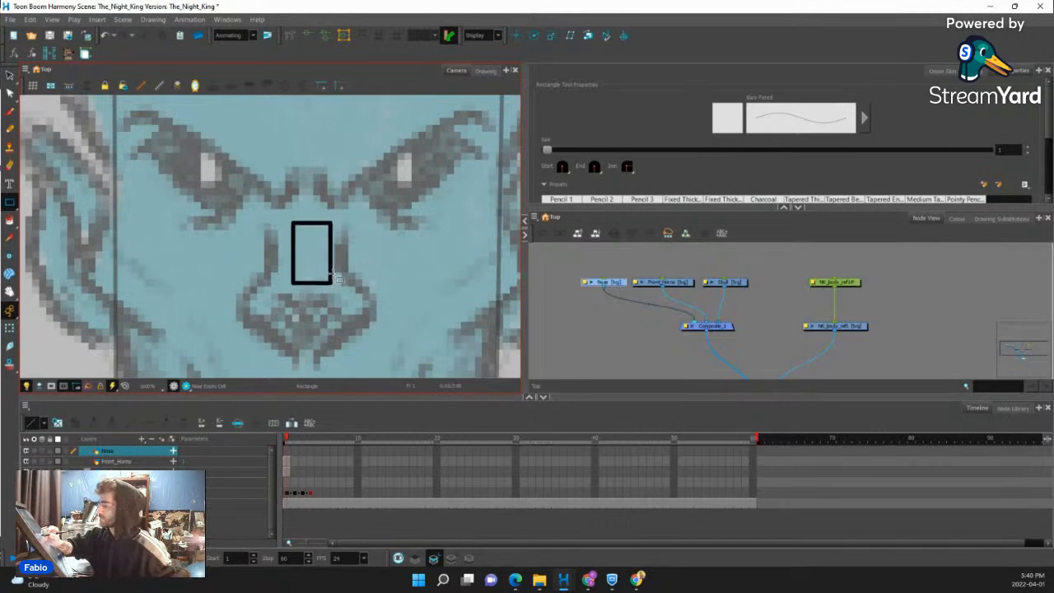
# Spread the rectangle's corners to the edges of the nose bridge with the Contour Editor.
pyautogui.click(10, 93)
pyautogui.click(293, 283)
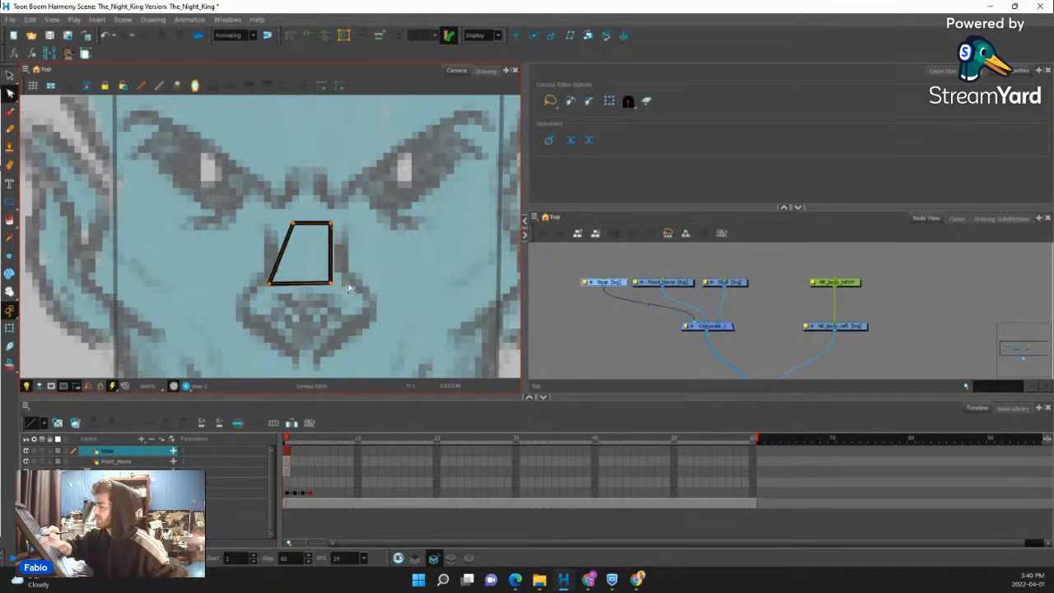
pyautogui.moveTo(331, 223); pyautogui.dragTo(270, 230)
pyautogui.moveTo(348, 230); pyautogui.dragTo(343, 230)
pyautogui.moveTo(272, 230); pyautogui.dragTo(278, 230)
# Extend the nose shape's lower edge down to the nose tip and pull its lower sides out to the nostrils.
pyautogui.press('space')
pyautogui.moveTo(368, 282); pyautogui.dragTo(320, 342)
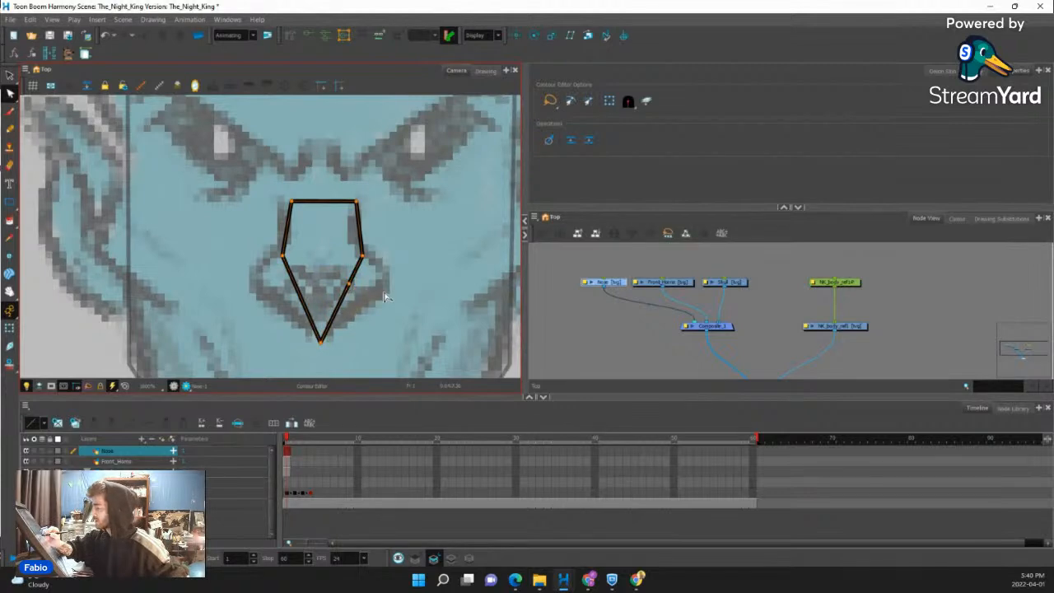
pyautogui.moveTo(345, 290); pyautogui.dragTo(385, 291)
pyautogui.moveTo(297, 288); pyautogui.dragTo(254, 290)
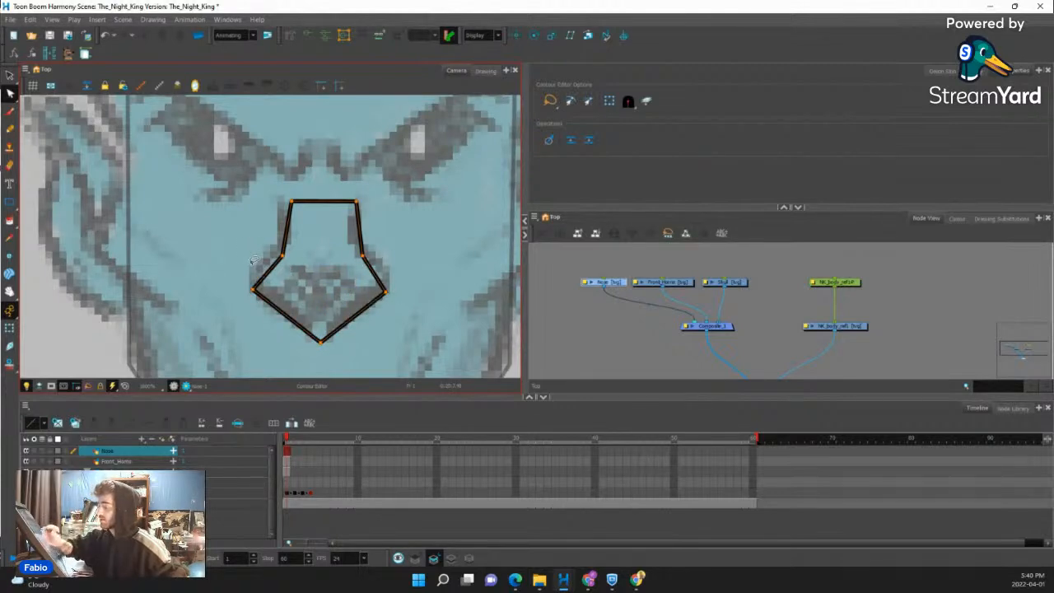
pyautogui.moveTo(321, 341); pyautogui.dragTo(325, 340)
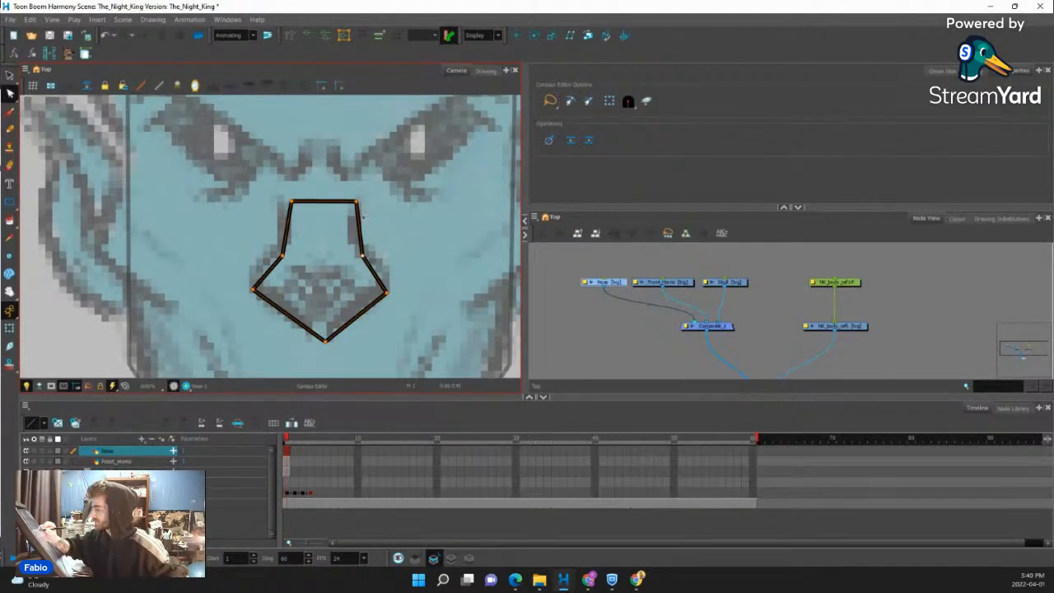
pyautogui.moveTo(293, 203); pyautogui.dragTo(288, 201)
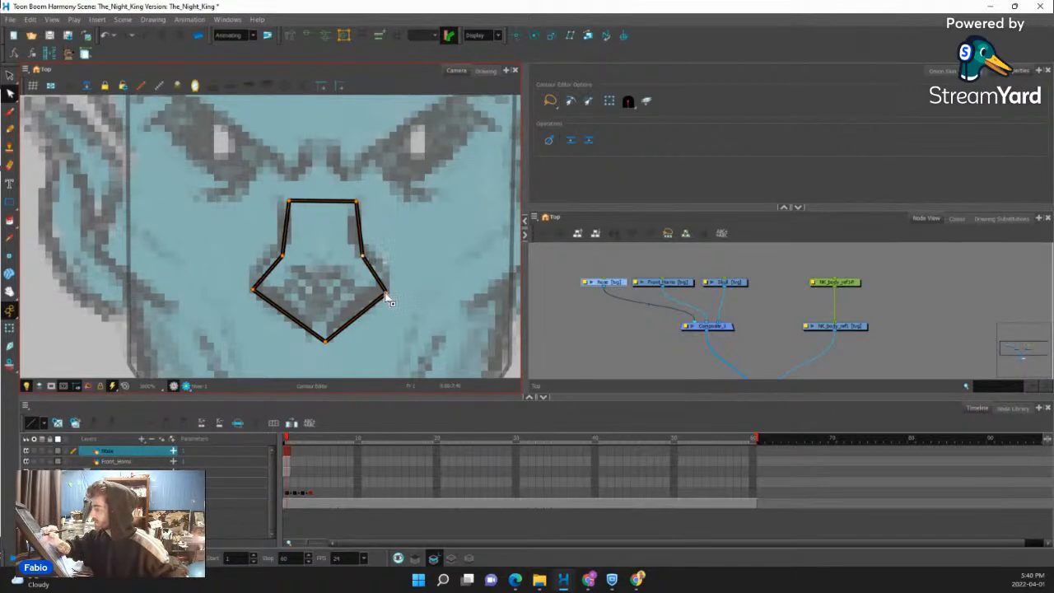
pyautogui.moveTo(385, 291); pyautogui.dragTo(386, 288)
pyautogui.moveTo(327, 342); pyautogui.dragTo(323, 342)
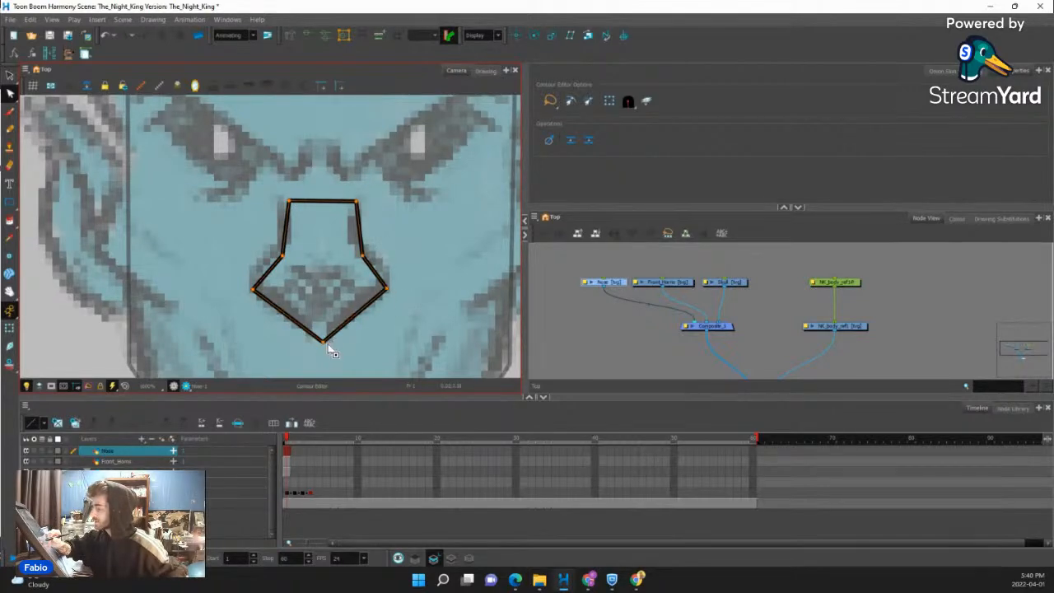
# Pull out the upper corners of both nostril wings and align the top corners of the bridge.
pyautogui.moveTo(272, 269); pyautogui.dragTo(258, 250)
pyautogui.moveTo(373, 270); pyautogui.dragTo(387, 251)
pyautogui.moveTo(386, 290); pyautogui.dragTo(389, 289)
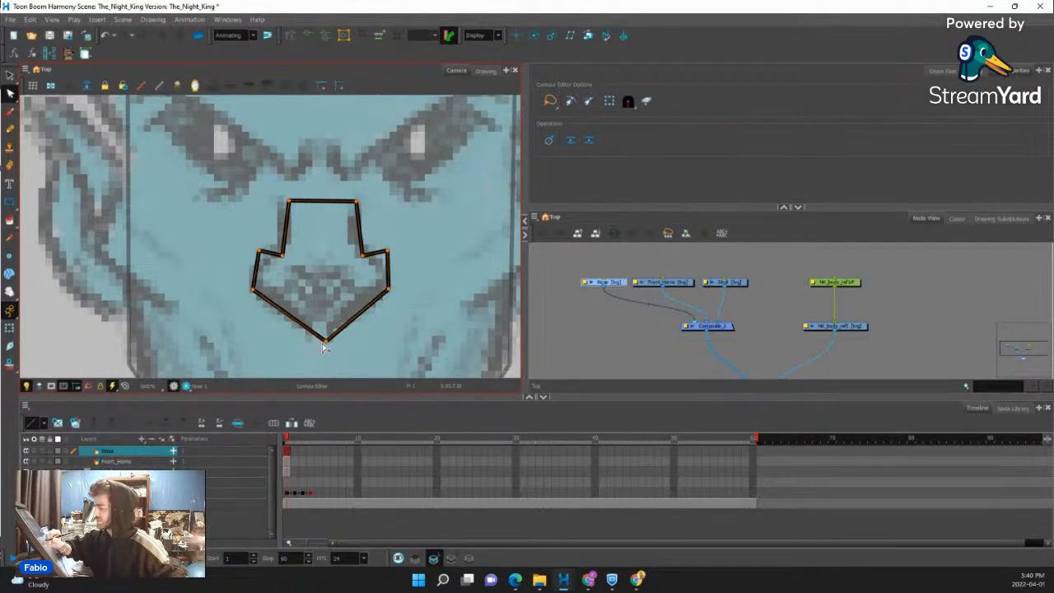
pyautogui.moveTo(344, 197); pyautogui.dragTo(295, 248)
pyautogui.moveTo(363, 248); pyautogui.dragTo(360, 248)
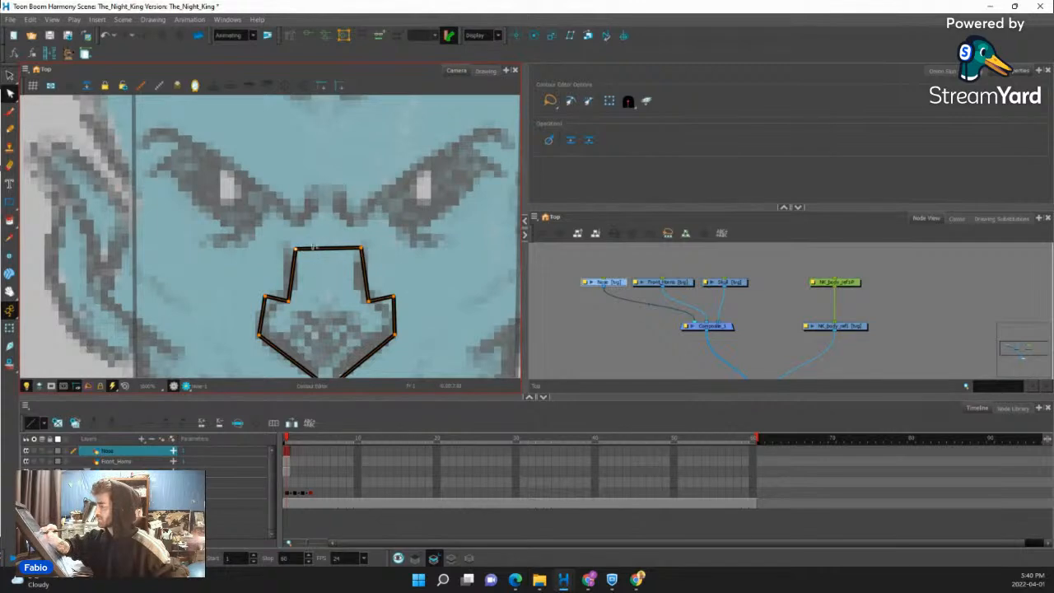
# Draw a horizontal line across the nose at the base of the bridge with the Line tool.
pyautogui.click(10, 129)
pyautogui.moveTo(10, 202)
pyautogui.mouseDown()
pyautogui.moveTo(34, 206)
pyautogui.moveTo(36, 222)
pyautogui.mouseUp()
pyautogui.scroll(-2, 406, 253)
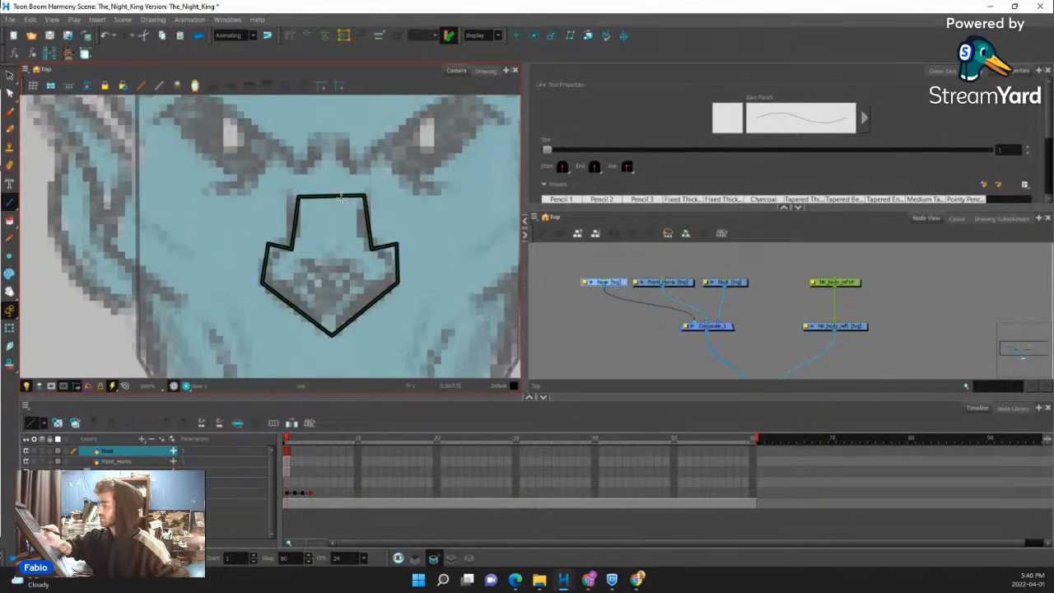
pyautogui.moveTo(287, 282); pyautogui.dragTo(366, 282)
pyautogui.hotkey('ctrl', 'z')
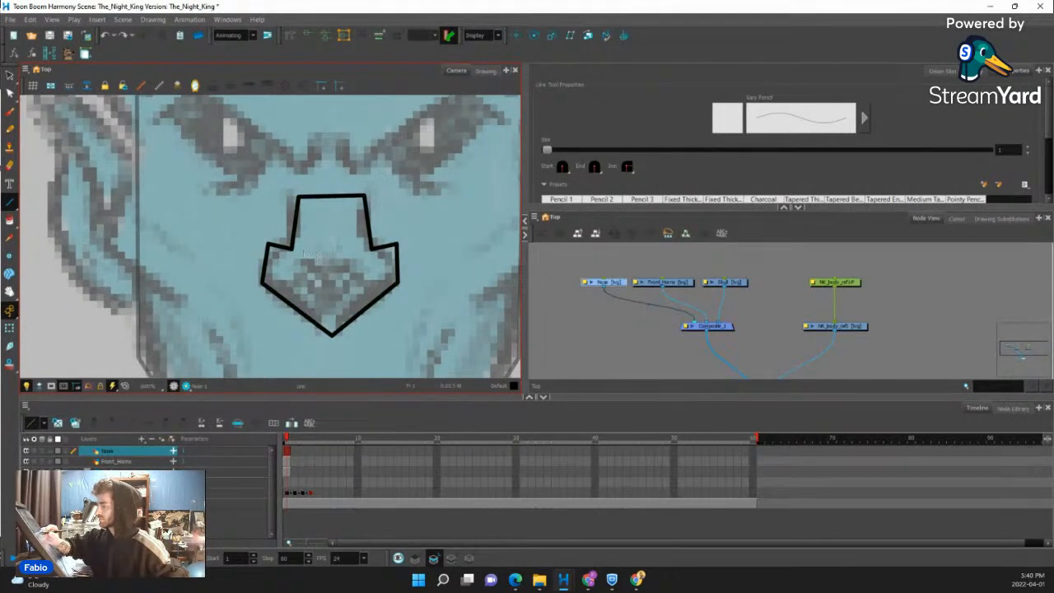
pyautogui.moveTo(300, 248); pyautogui.dragTo(364, 247)
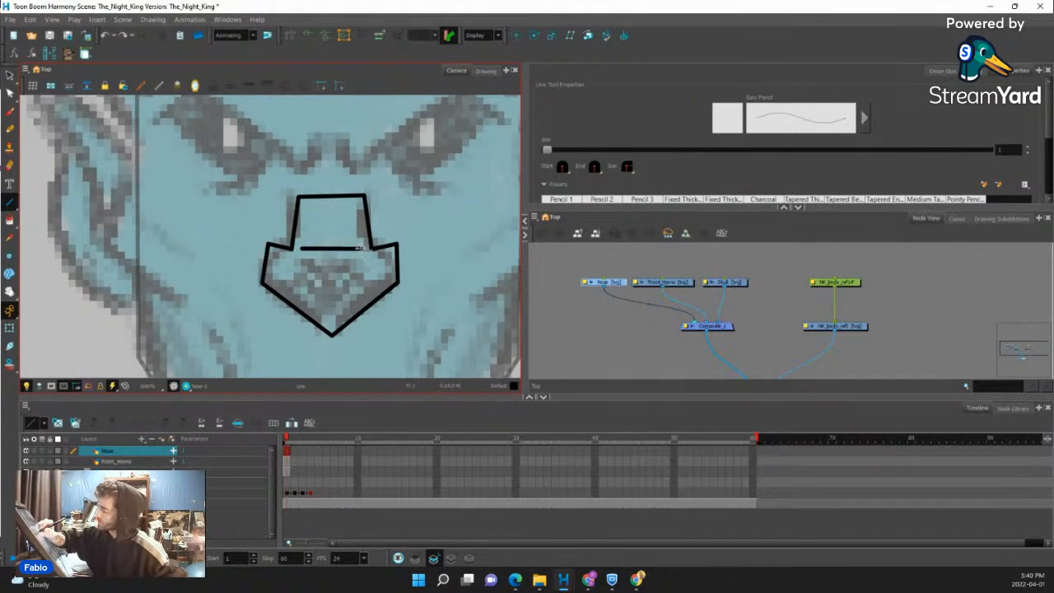
# Draw a curved nostril line across each of the nose's two lower edges.
pyautogui.scroll(-4, 361, 262)
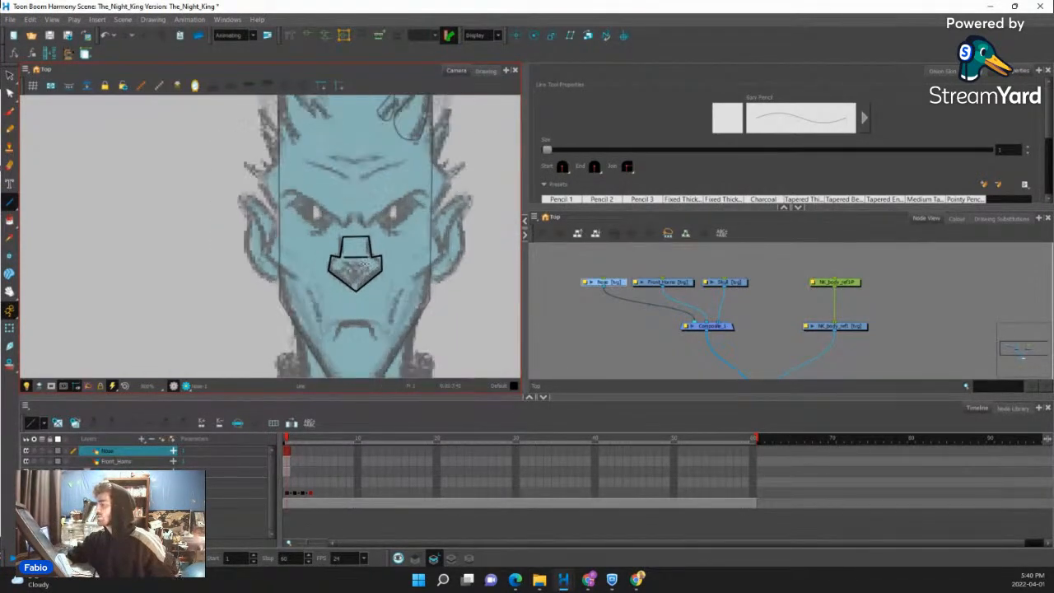
pyautogui.scroll(4, 362, 263)
pyautogui.moveTo(349, 348)
pyautogui.mouseDown()
pyautogui.moveTo(372, 314)
pyautogui.moveTo(406, 301)
pyautogui.mouseUp()
pyautogui.moveTo(246, 297); pyautogui.dragTo(307, 349)
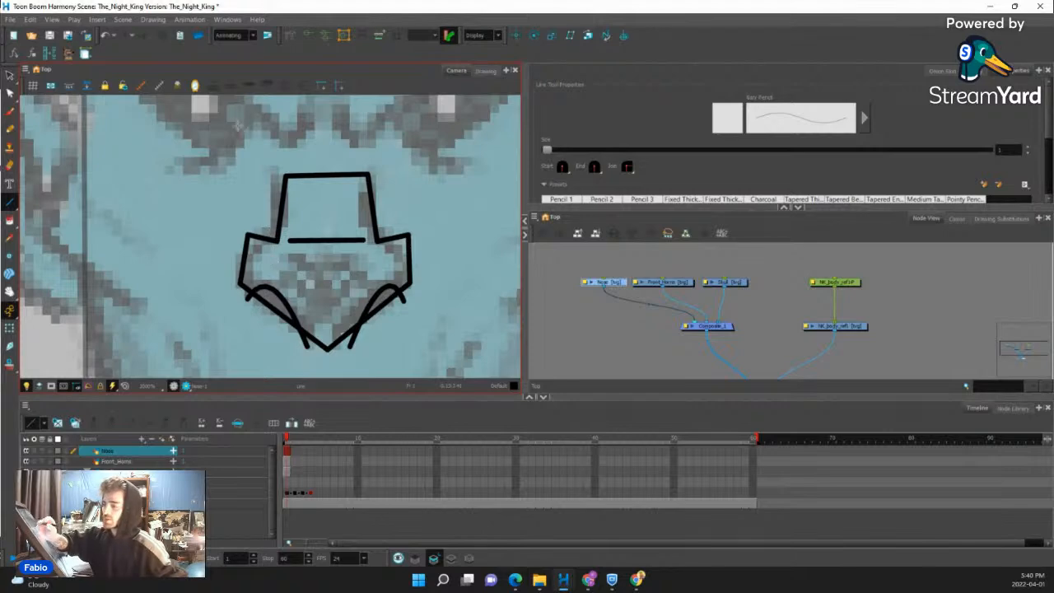
# Fill both enclosed nostril areas with the black Default colour.
pyautogui.click(9, 220)
pyautogui.click(957, 218)
pyautogui.click(381, 299)
pyautogui.click(277, 305)
# Trim the nostril line ends that stick out past the nose outline with the Cutter.
pyautogui.press('t')
pyautogui.moveTo(295, 331); pyautogui.dragTo(312, 334)
pyautogui.moveTo(245, 293); pyautogui.dragTo(255, 299)
pyautogui.moveTo(347, 334); pyautogui.dragTo(364, 341)
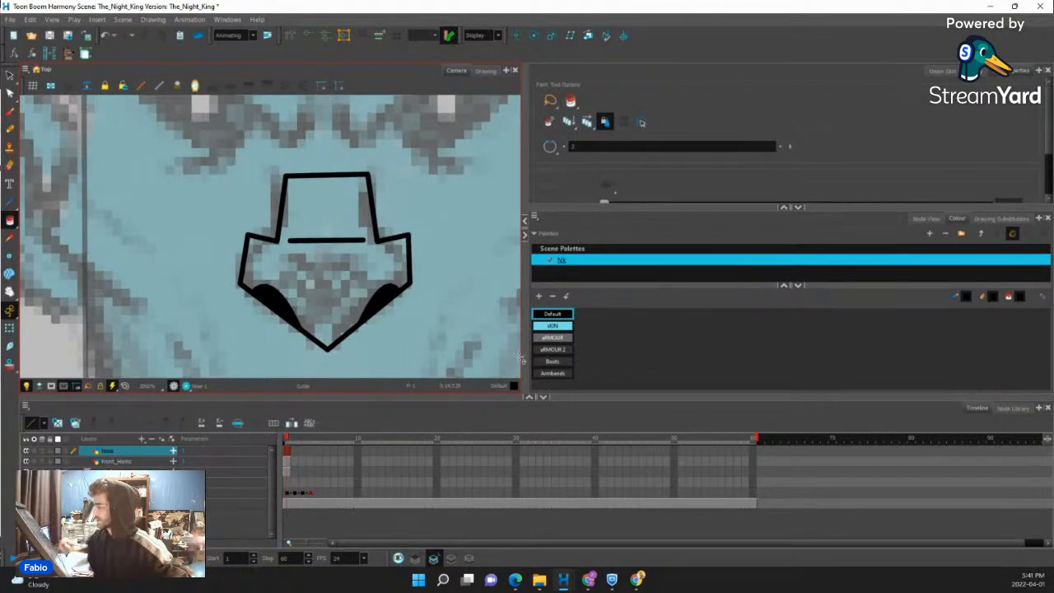
pyautogui.scroll(-6, 341, 251)
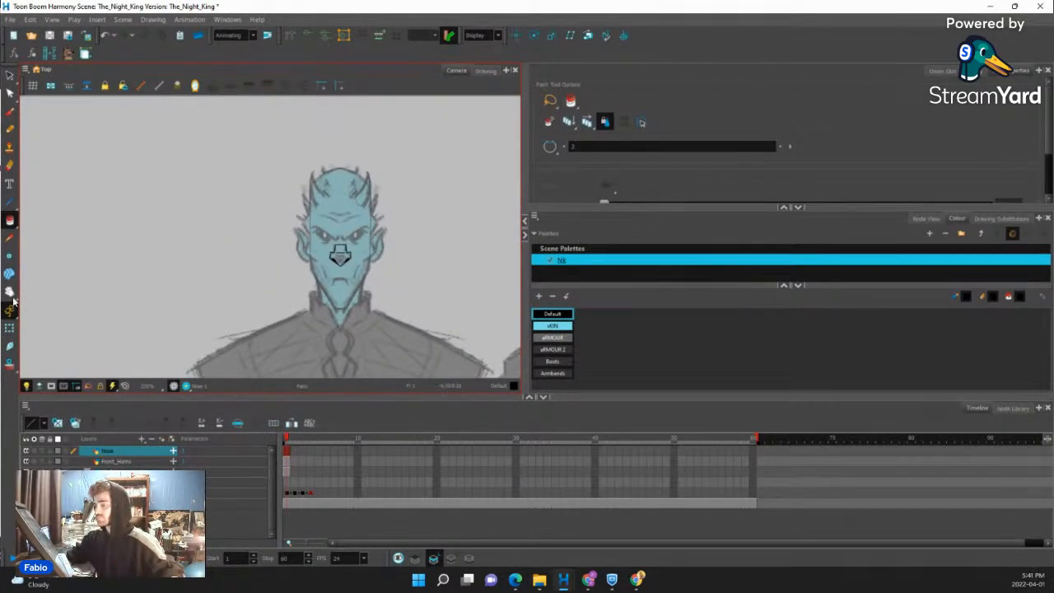
pyautogui.hotkey('shift', 't')
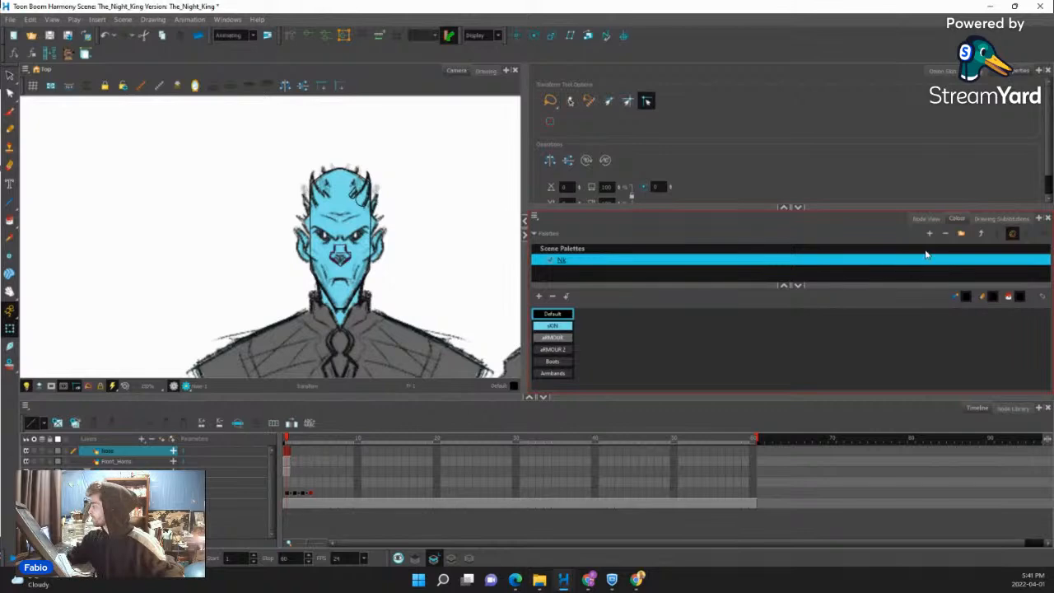
# Spread the Nose, Front_Horns and Skull nodes apart in the node network to leave a gap beside Nose.
pyautogui.click(927, 219)
pyautogui.scroll(2, 358, 255)
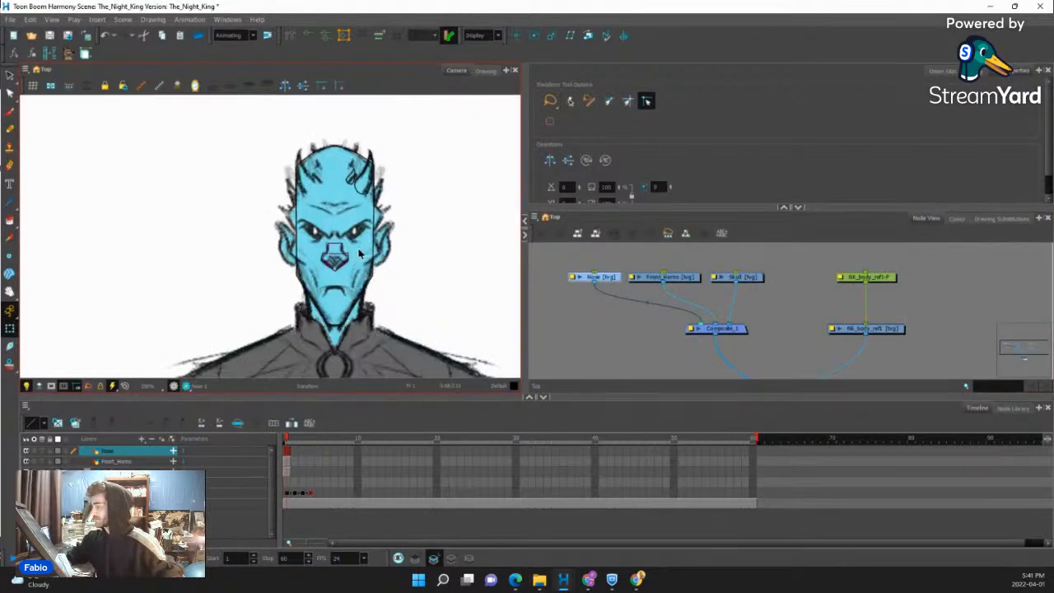
pyautogui.scroll(1, 358, 252)
pyautogui.scroll(-1, 636, 300)
pyautogui.click(684, 281)
pyautogui.click(613, 282)
pyautogui.moveTo(614, 281); pyautogui.dragTo(583, 281)
pyautogui.moveTo(685, 269); pyautogui.dragTo(734, 282)
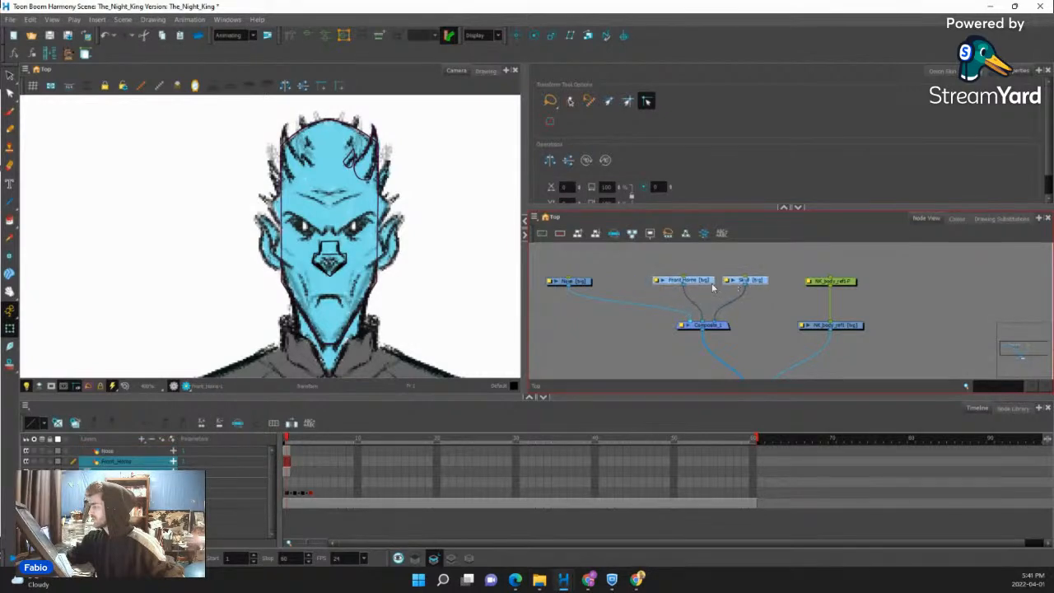
pyautogui.click(631, 291)
pyautogui.scroll(1, 614, 286)
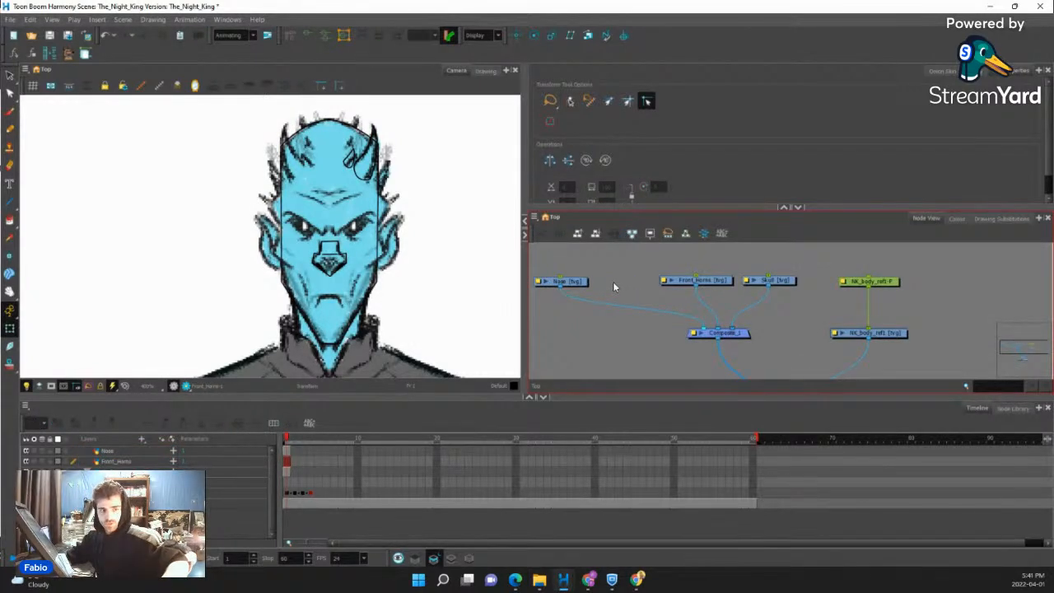
# Add a vector drawing layer named R_Ear and connect it to the head composite between Nose and Front_Horns.
pyautogui.hotkey('ctrl', 'r')
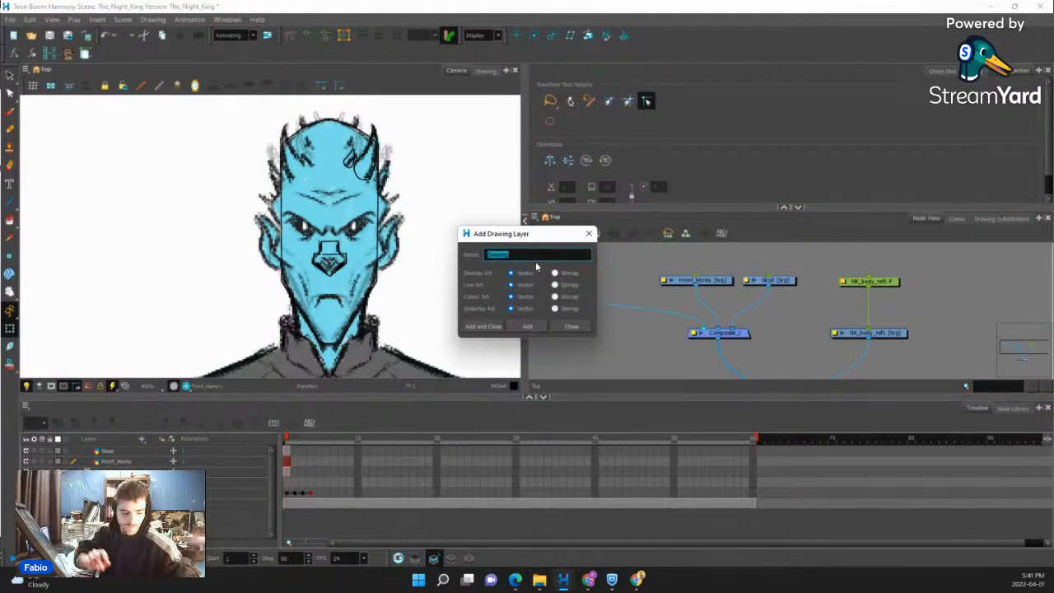
pyautogui.write('R_Ear')
pyautogui.press('Return')
pyautogui.moveTo(629, 290); pyautogui.dragTo(714, 332)
pyautogui.click(663, 295)
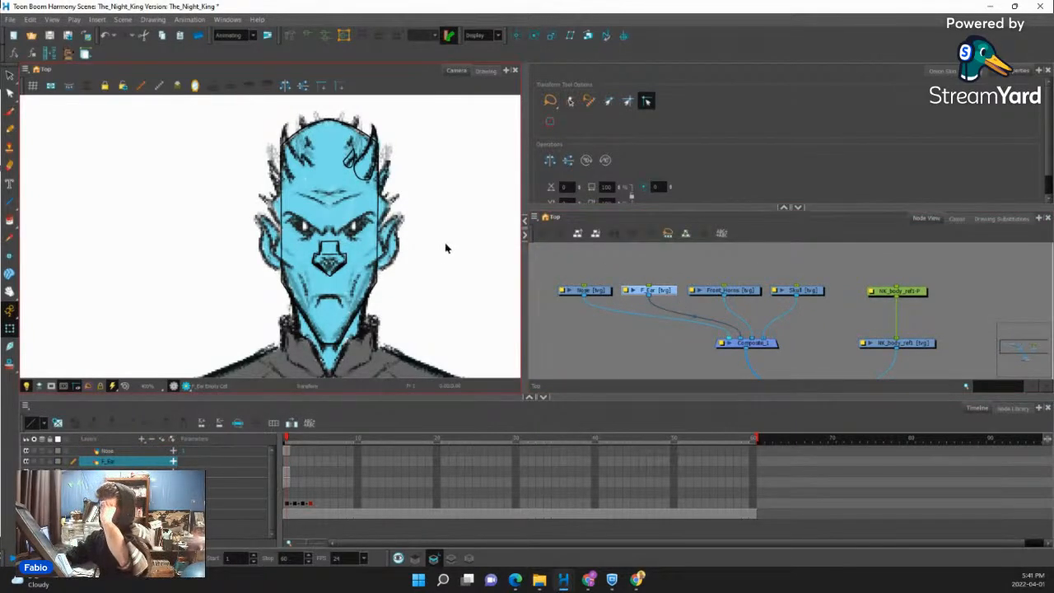
# Draw a rectangle over the right-hand ear of the front-view reference head.
pyautogui.scroll(2, 429, 237)
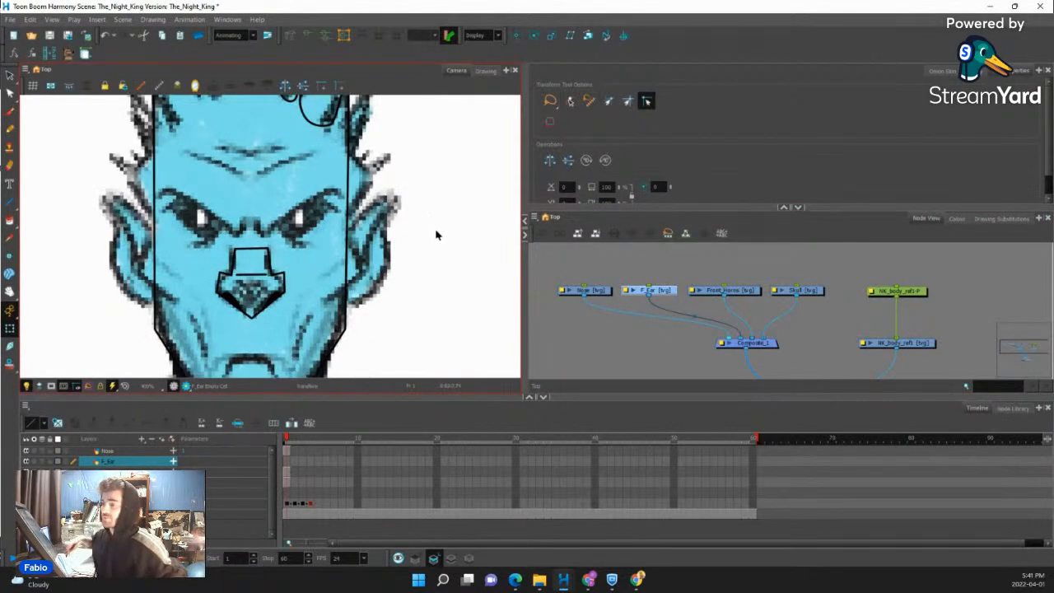
pyautogui.moveTo(10, 203); pyautogui.dragTo(41, 199)
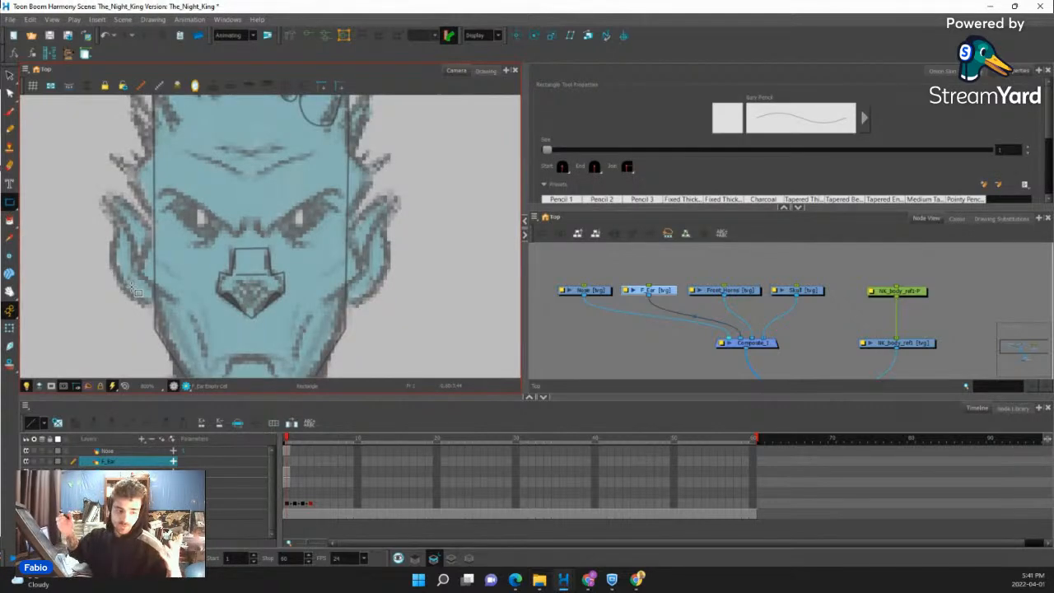
pyautogui.moveTo(353, 203)
pyautogui.mouseDown()
pyautogui.moveTo(395, 291)
pyautogui.moveTo(326, 285)
pyautogui.mouseUp()
# Reshape the rectangle with the Contour Editor into an ear outline with a pointed upper tip and rounded lower edge.
pyautogui.click(10, 92)
pyautogui.moveTo(395, 290)
pyautogui.mouseDown()
pyautogui.moveTo(358, 304)
pyautogui.moveTo(405, 291)
pyautogui.moveTo(404, 277)
pyautogui.mouseUp()
pyautogui.moveTo(395, 203); pyautogui.dragTo(355, 210)
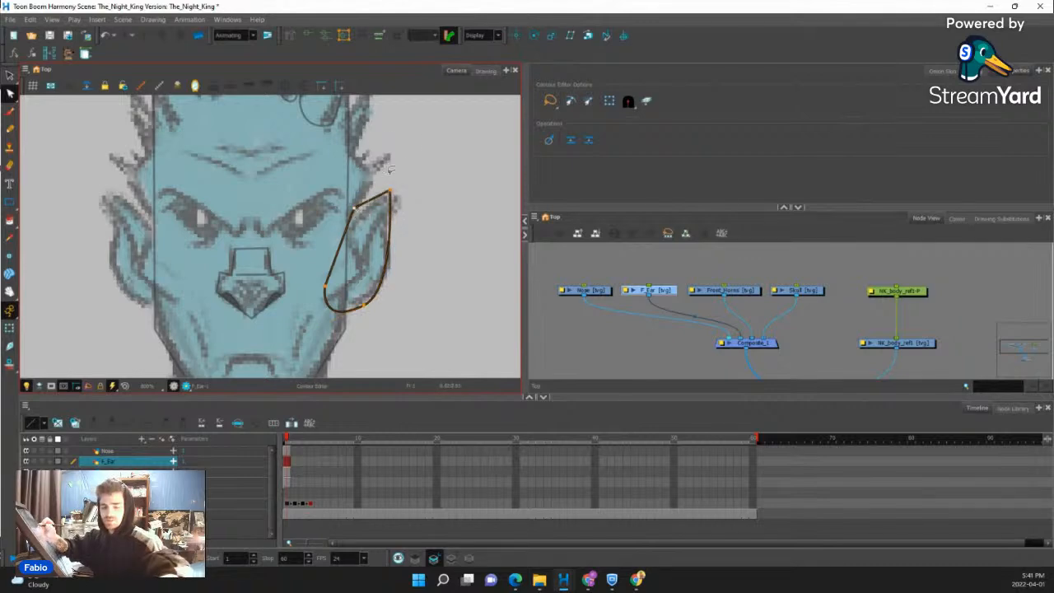
pyautogui.moveTo(326, 286)
pyautogui.mouseDown()
pyautogui.moveTo(333, 257)
pyautogui.moveTo(340, 272)
pyautogui.mouseUp()
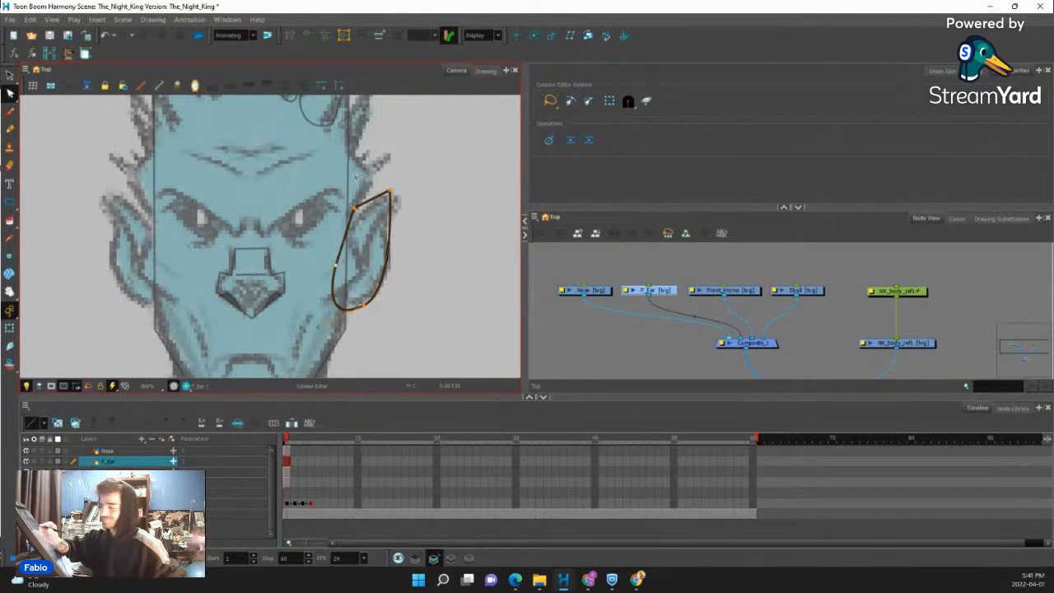
pyautogui.moveTo(355, 210); pyautogui.dragTo(394, 226)
pyautogui.moveTo(335, 269); pyautogui.dragTo(338, 251)
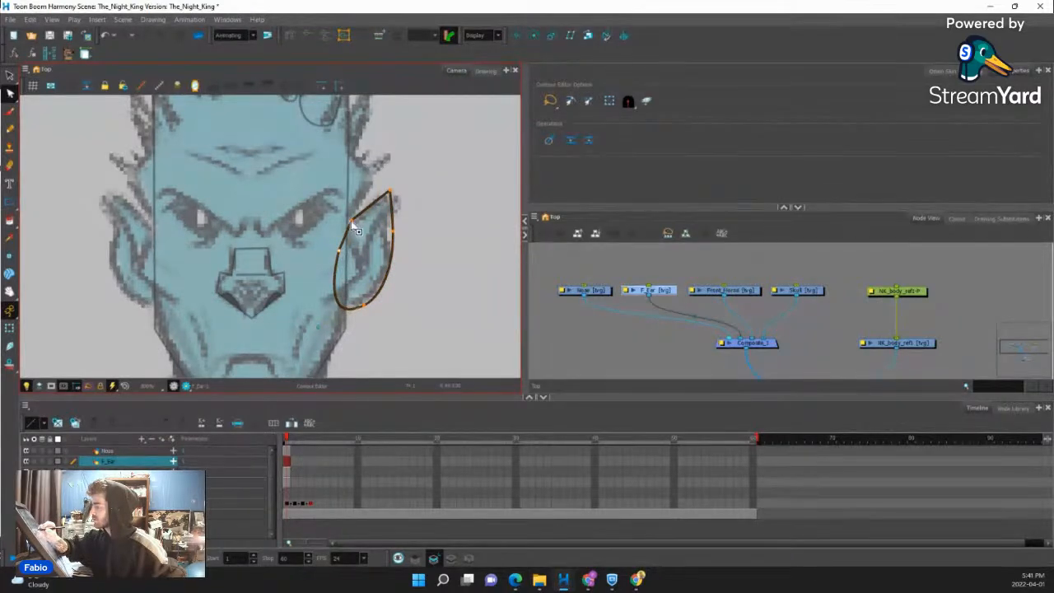
pyautogui.click(415, 184)
# Draw two curved inner-ear lines inside the ear outline with the Line tool.
pyautogui.moveTo(9, 201); pyautogui.dragTo(38, 222)
pyautogui.moveTo(385, 206)
pyautogui.mouseDown()
pyautogui.moveTo(344, 282)
pyautogui.moveTo(372, 212)
pyautogui.moveTo(370, 261)
pyautogui.moveTo(356, 265)
pyautogui.mouseUp()
pyautogui.hotkey('ctrl', 'z')
pyautogui.moveTo(380, 213)
pyautogui.mouseDown()
pyautogui.moveTo(367, 276)
pyautogui.moveTo(387, 257)
pyautogui.mouseUp()
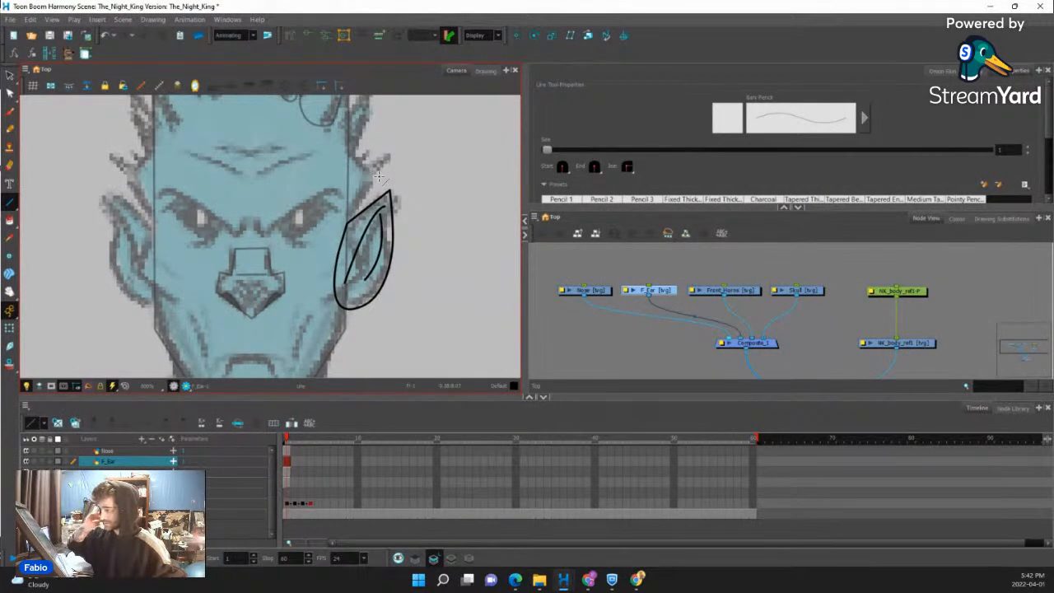
# Refine the ear outline's contour so its base narrows to a point and both sides curve smoothly along the reference.
pyautogui.scroll(-2, 388, 219)
pyautogui.scroll(4, 388, 244)
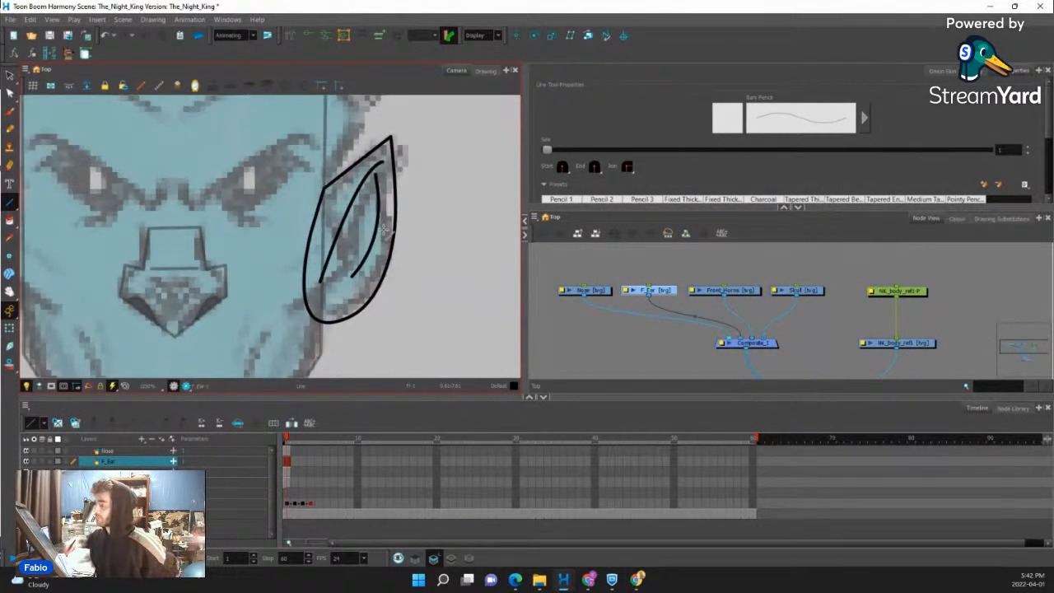
pyautogui.click(10, 93)
pyautogui.click(321, 324)
pyautogui.moveTo(350, 317); pyautogui.dragTo(374, 309)
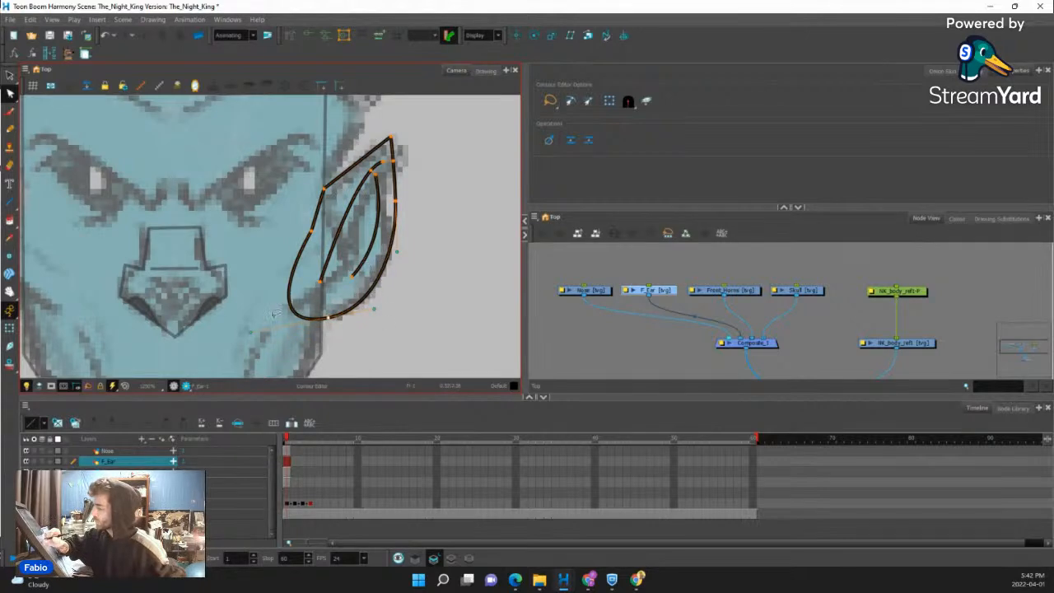
pyautogui.moveTo(254, 334); pyautogui.dragTo(322, 320)
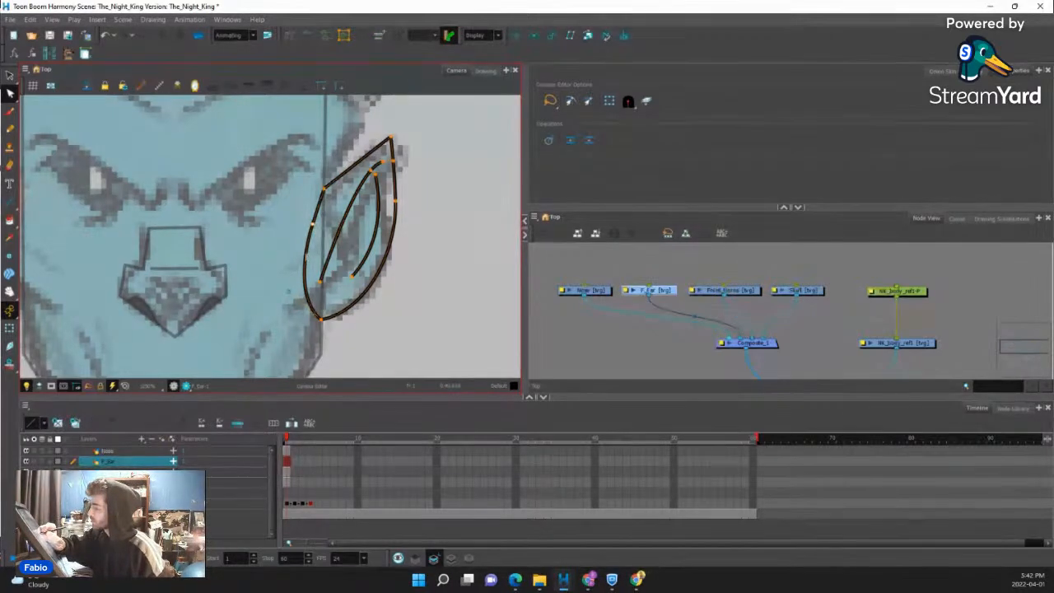
pyautogui.moveTo(313, 226); pyautogui.dragTo(304, 251)
pyautogui.moveTo(290, 293); pyautogui.dragTo(306, 290)
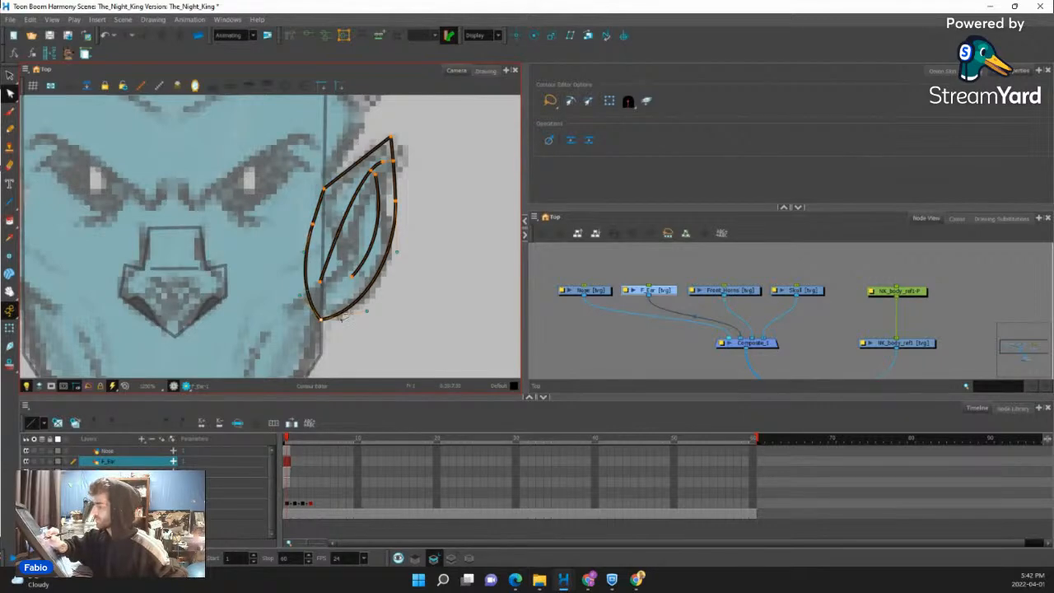
pyautogui.moveTo(367, 313); pyautogui.dragTo(371, 311)
pyautogui.moveTo(397, 252); pyautogui.dragTo(397, 271)
pyautogui.click(426, 240)
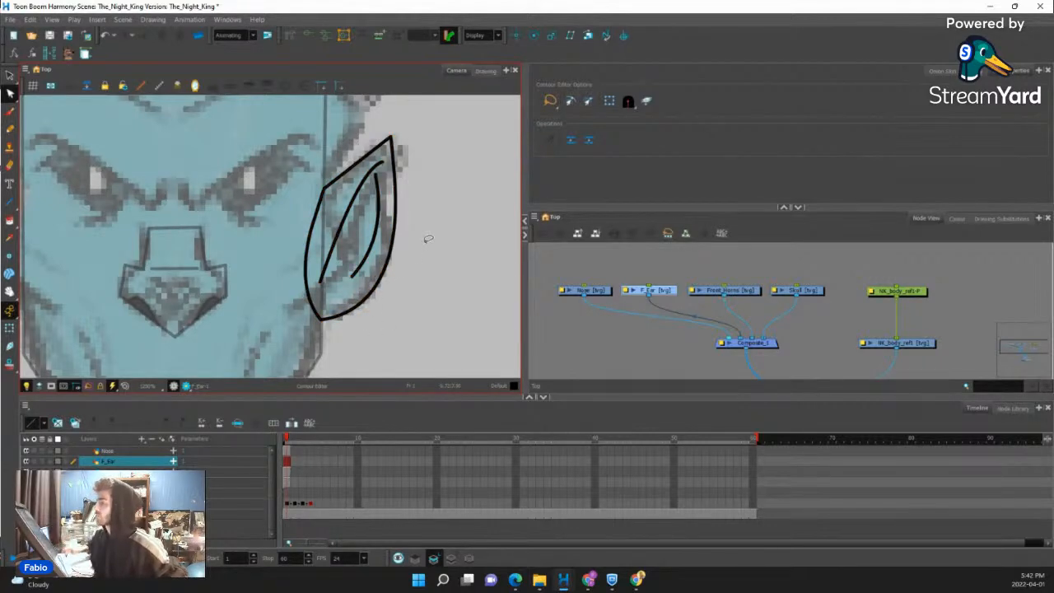
# Examine the traced ear against the whole head and check the drawings on the horns, ear, nose and skull layers.
pyautogui.press('1')
pyautogui.press('1')
pyautogui.press('1')
pyautogui.press('1')
pyautogui.press('1')
pyautogui.press('2')
pyautogui.press('2')
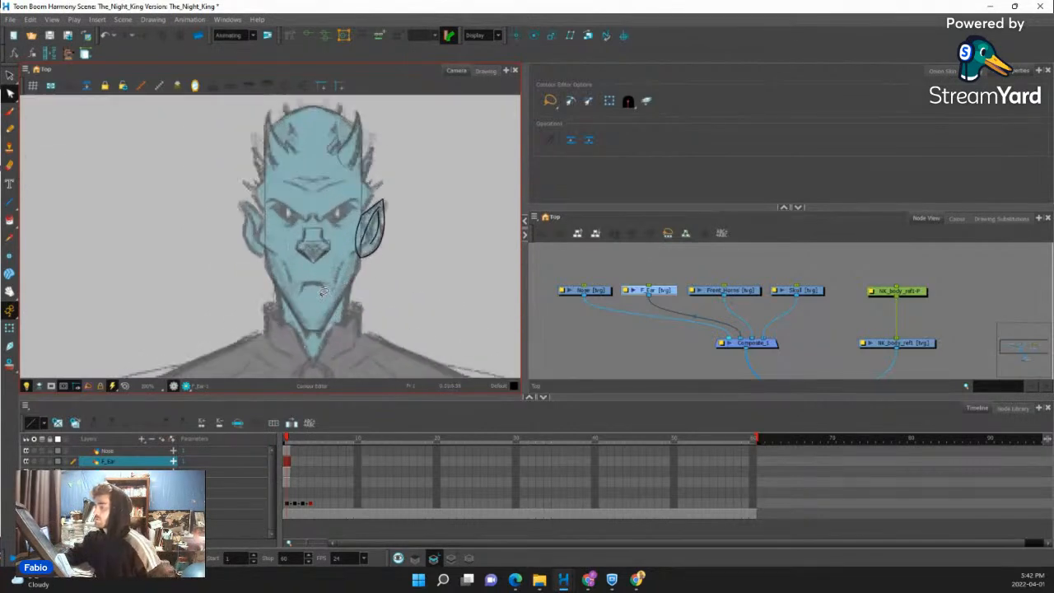
pyautogui.moveTo(651, 342); pyautogui.dragTo(635, 357)
pyautogui.moveTo(725, 306); pyautogui.dragTo(720, 305)
pyautogui.click(651, 304)
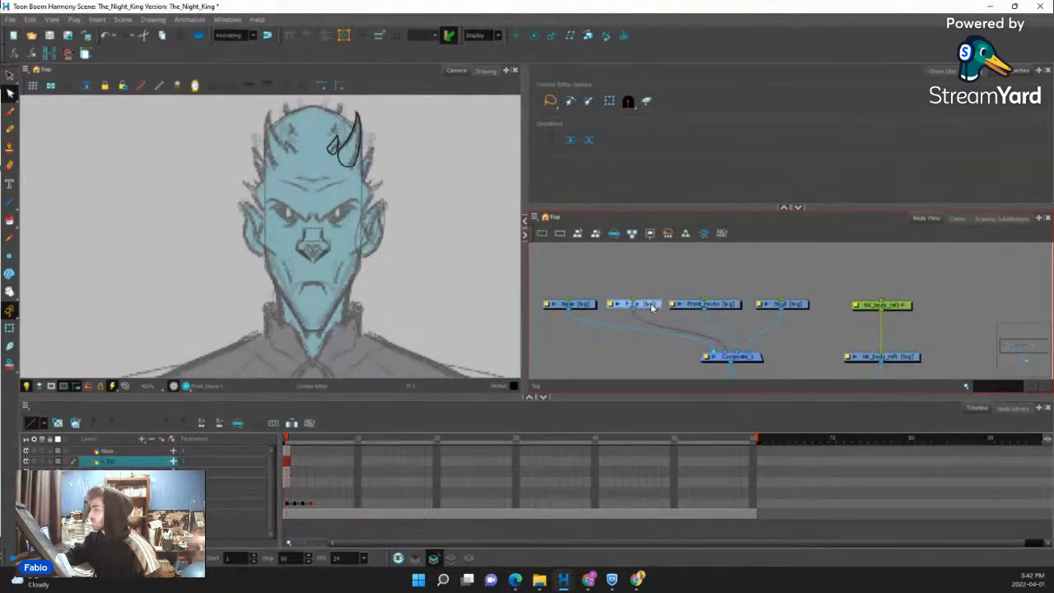
pyautogui.click(584, 305)
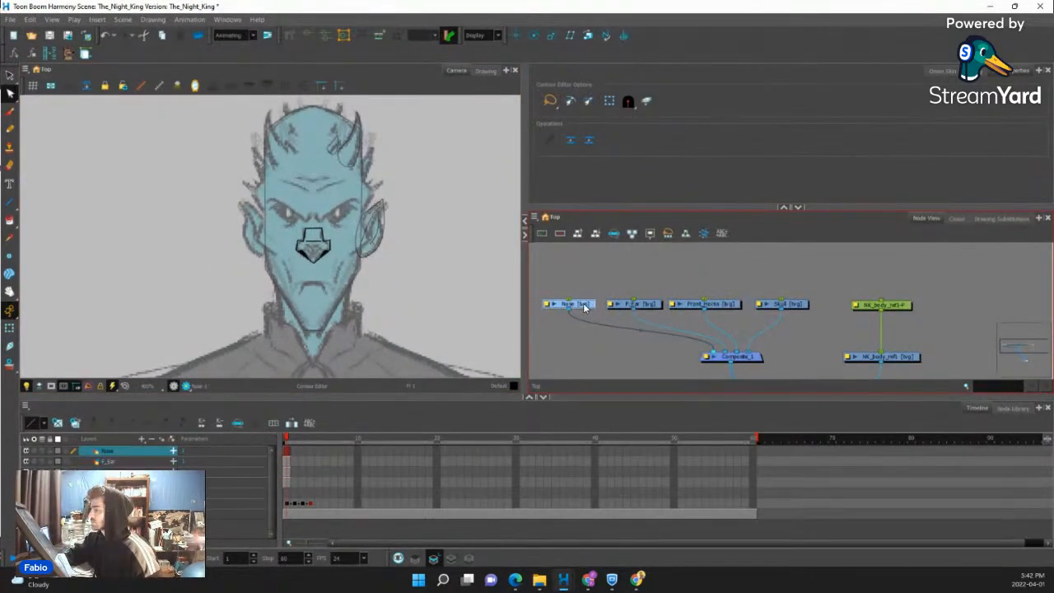
pyautogui.click(796, 304)
# Shift the Nose, ear, Front_Horns and Skull nodes together slightly toward the body reference nodes.
pyautogui.press('2')
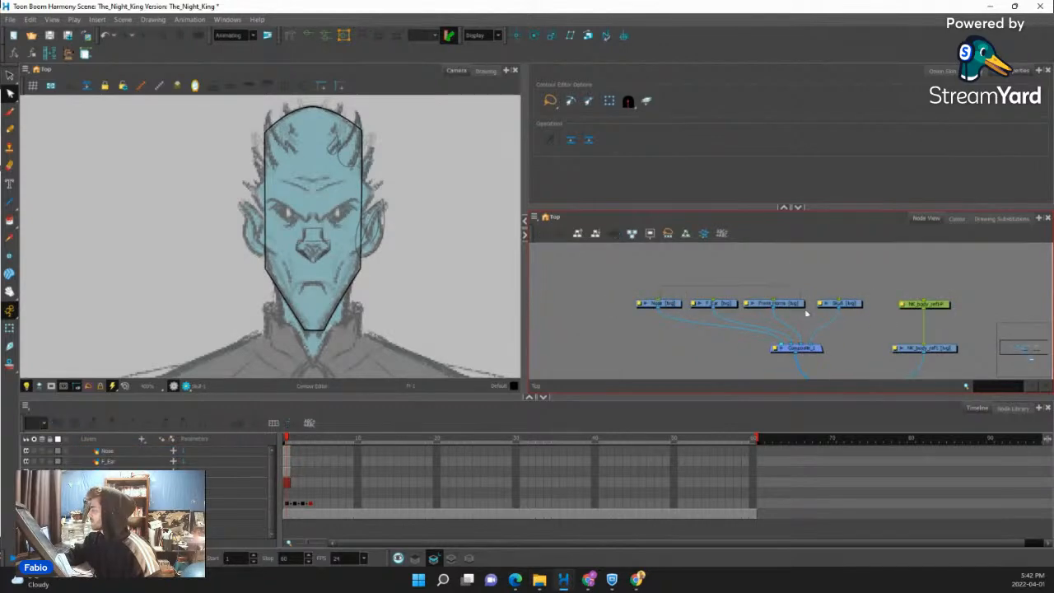
pyautogui.moveTo(862, 311); pyautogui.dragTo(873, 302)
pyautogui.click(695, 329)
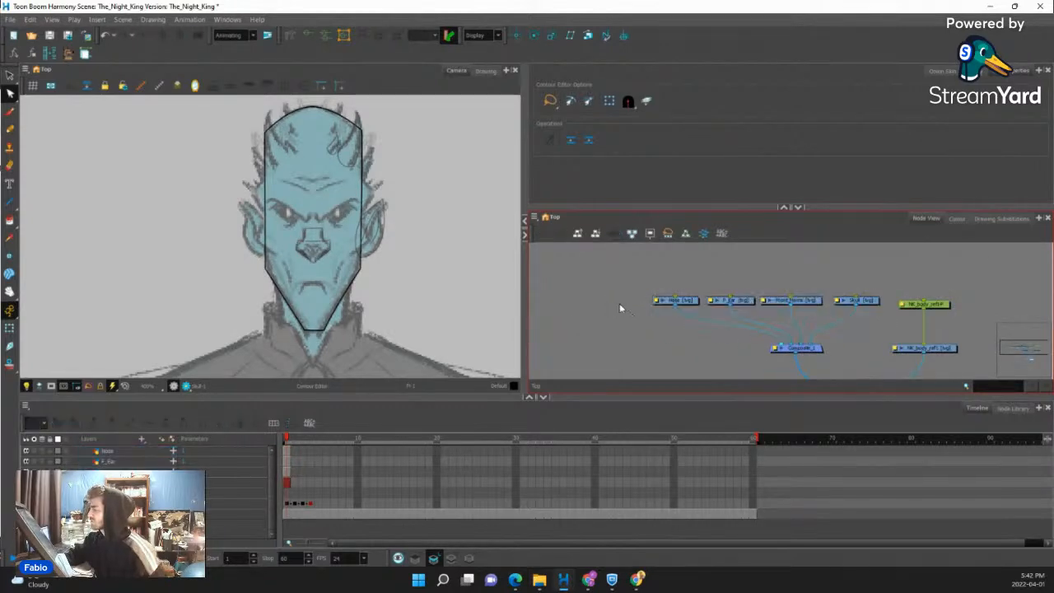
pyautogui.press('2')
# Add a vector drawing layer named Mouth and connect it to the head composite ahead of Nose.
pyautogui.hotkey('ctrl', 'r')
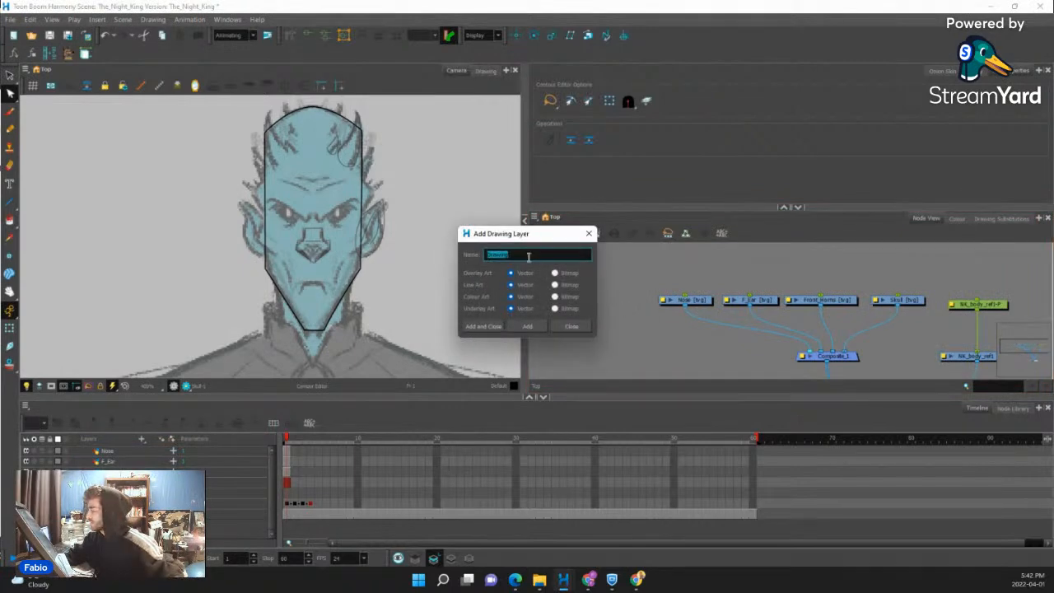
pyautogui.write('Mouth')
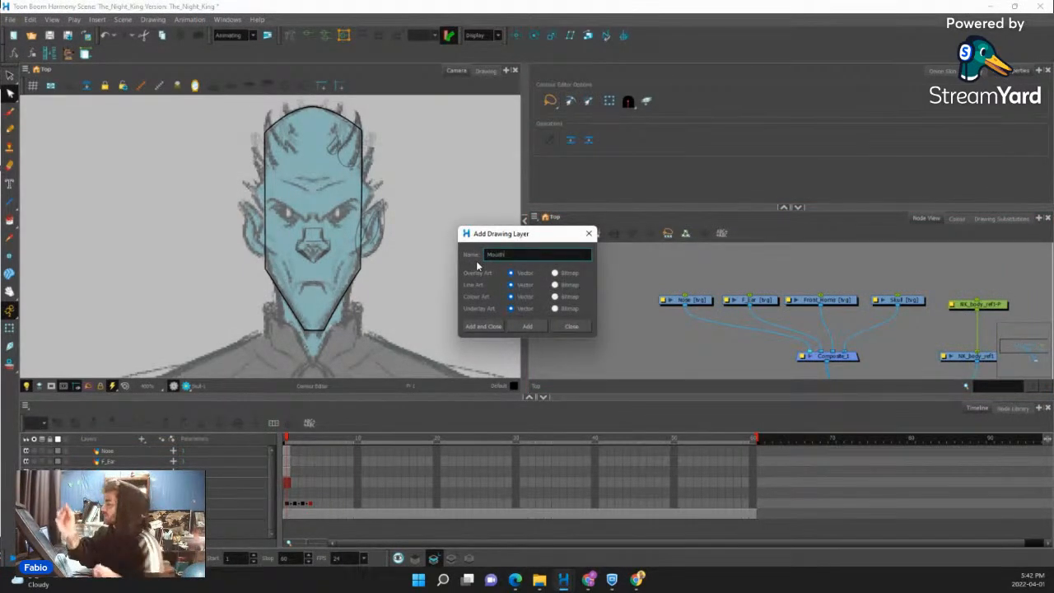
pyautogui.click(483, 326)
pyautogui.moveTo(613, 307); pyautogui.dragTo(809, 352)
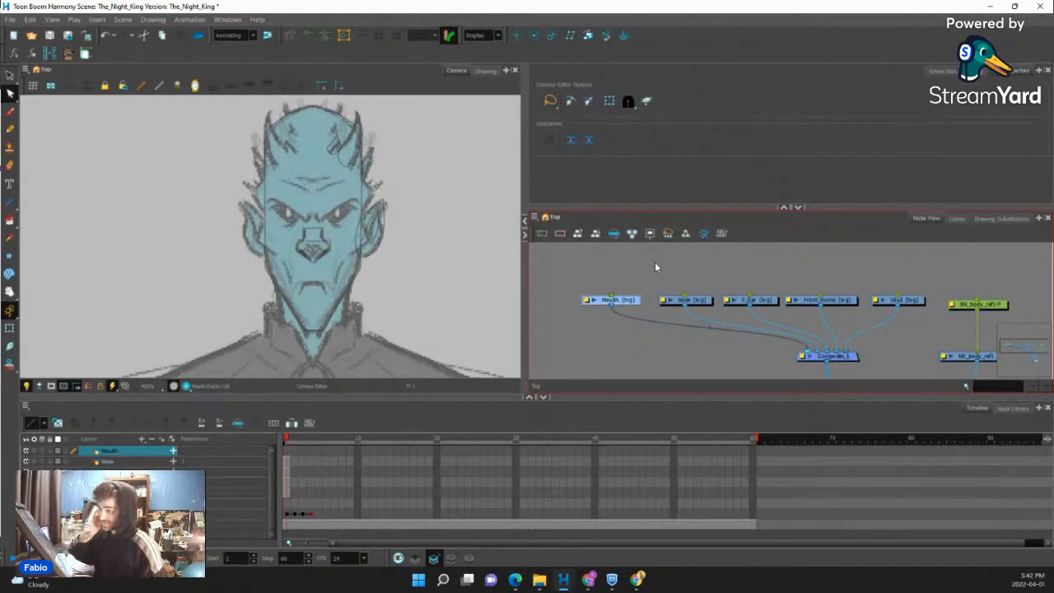
# Draw the mouth with the Line tool as a horizontal line with a downward-slanting line at each end.
pyautogui.click(9, 201)
pyautogui.scroll(6, 313, 242)
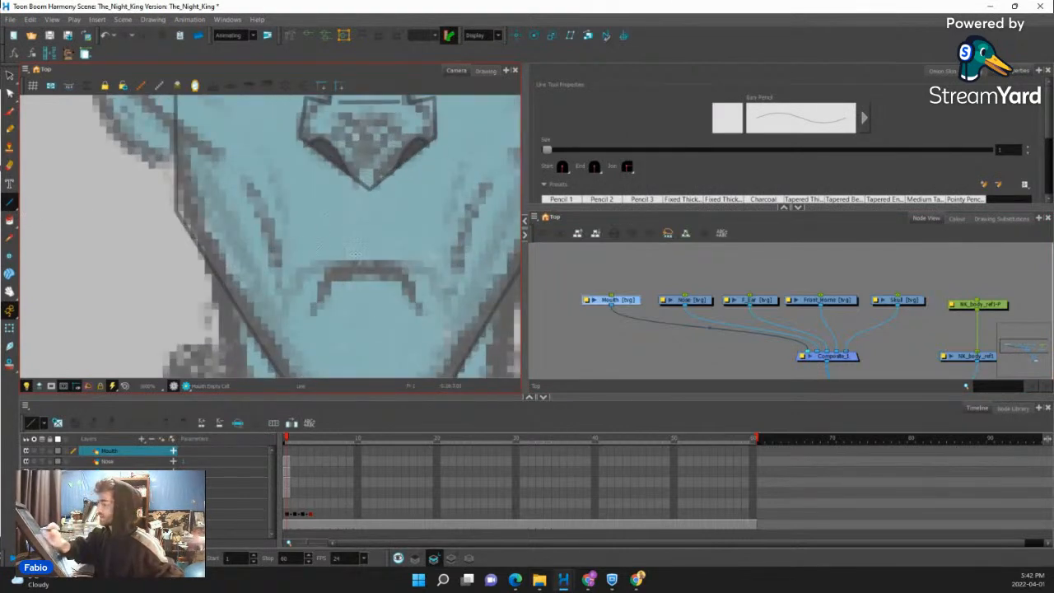
pyautogui.moveTo(326, 268); pyautogui.dragTo(412, 268)
pyautogui.moveTo(327, 270); pyautogui.dragTo(313, 315)
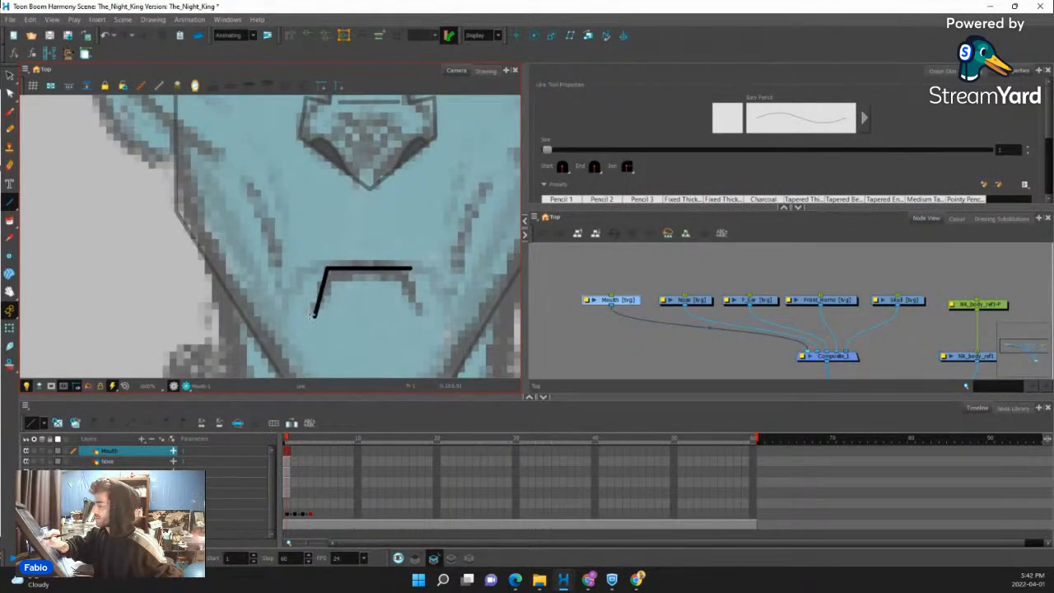
pyautogui.moveTo(412, 269); pyautogui.dragTo(424, 313)
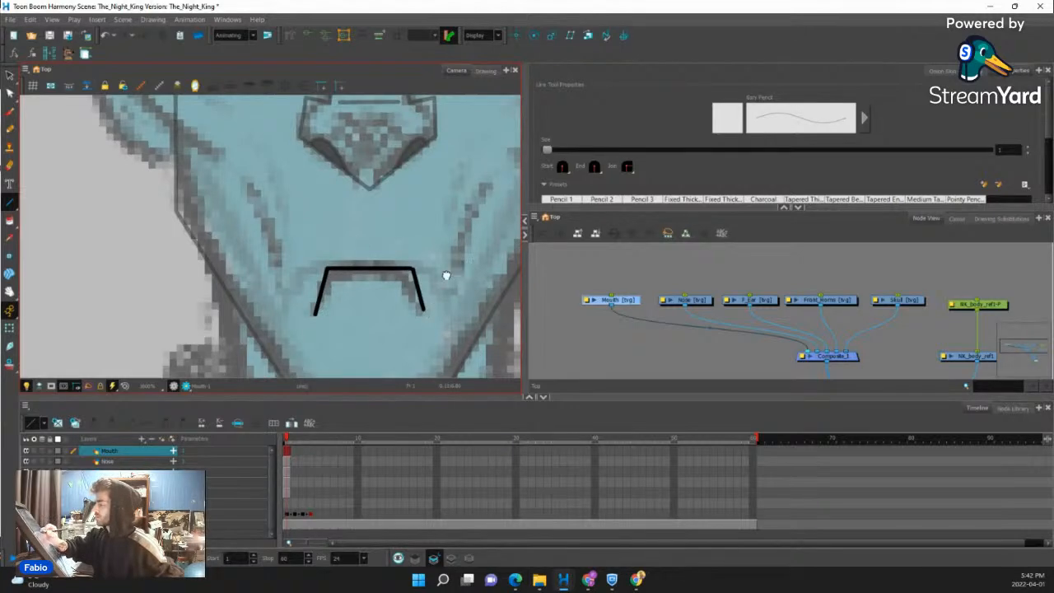
# Draw a curved cheek crease on each side of the mouth and two short slanted lines between nose and mouth.
pyautogui.moveTo(447, 276); pyautogui.dragTo(396, 320)
pyautogui.moveTo(446, 225)
pyautogui.mouseDown()
pyautogui.moveTo(403, 321)
pyautogui.moveTo(403, 272)
pyautogui.mouseUp()
pyautogui.moveTo(191, 220)
pyautogui.mouseDown()
pyautogui.moveTo(230, 334)
pyautogui.moveTo(232, 251)
pyautogui.moveTo(297, 294)
pyautogui.mouseUp()
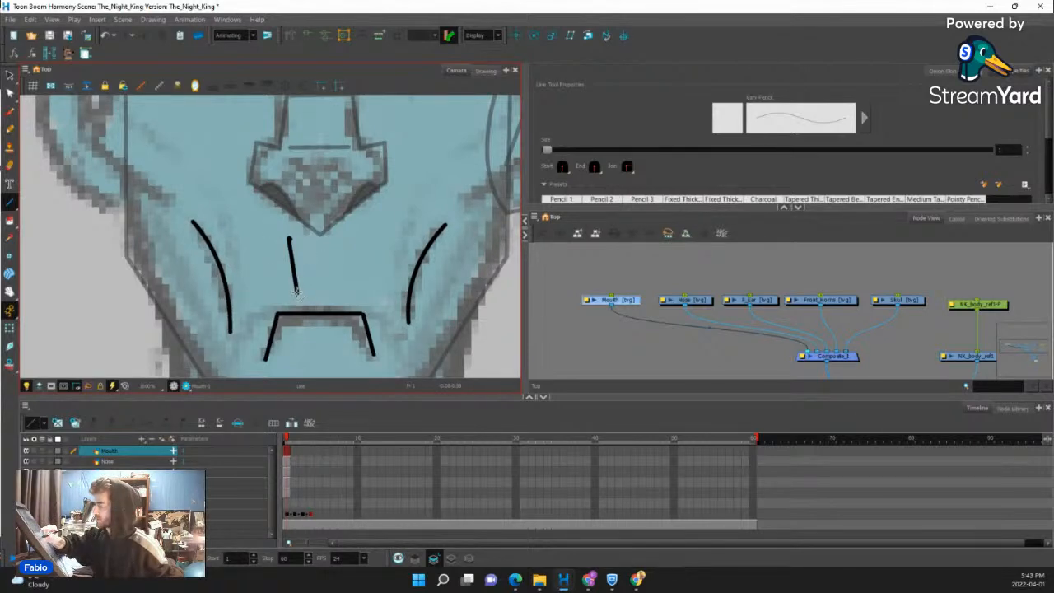
pyautogui.moveTo(357, 234); pyautogui.dragTo(349, 288)
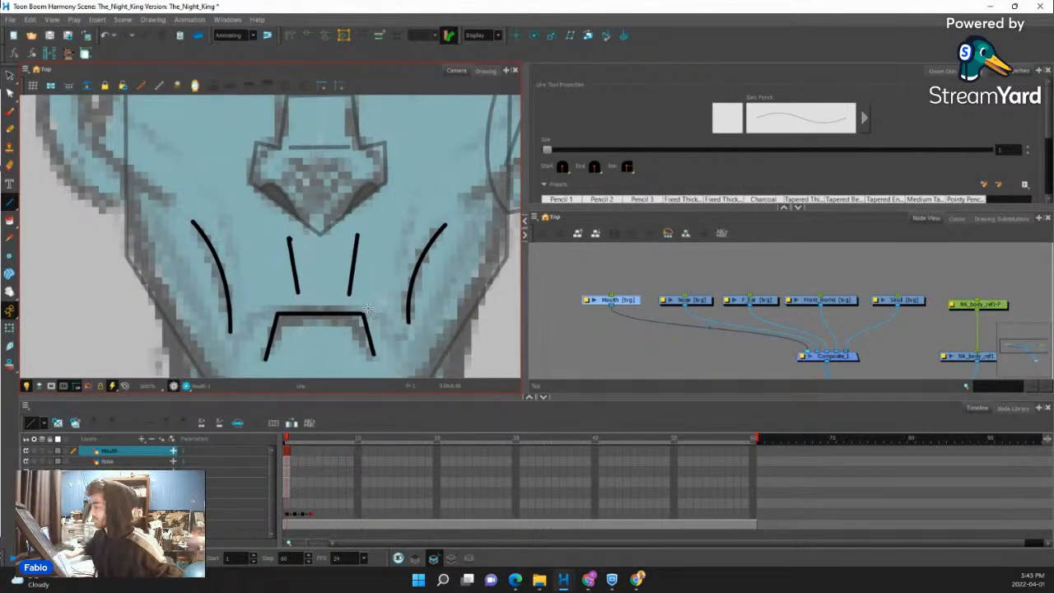
# Draw a short horizontal chin line centred below the mouth with the Line tool.
pyautogui.scroll(-8, 309, 264)
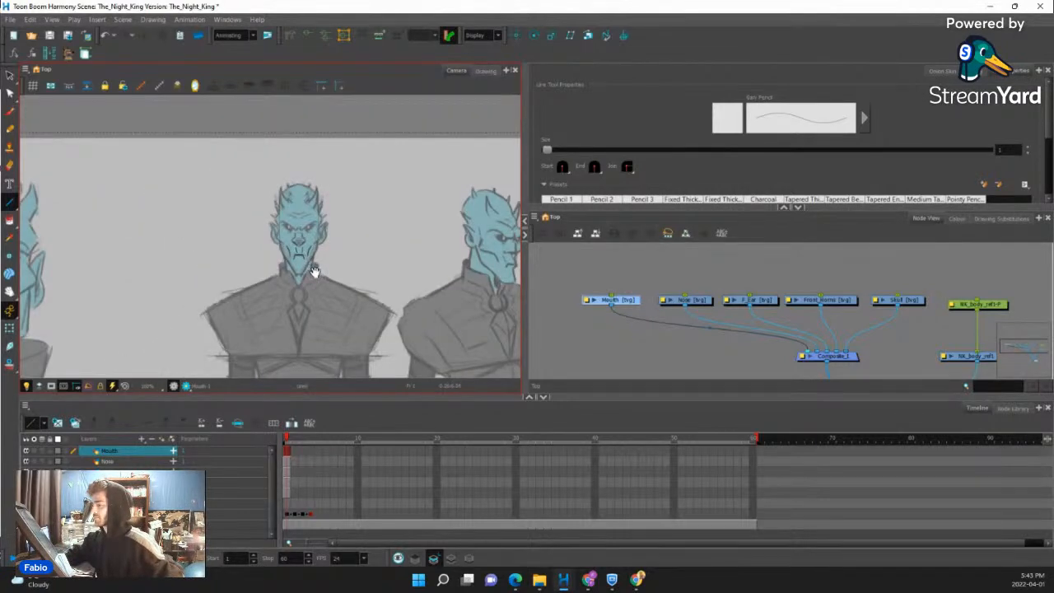
pyautogui.scroll(8, 312, 270)
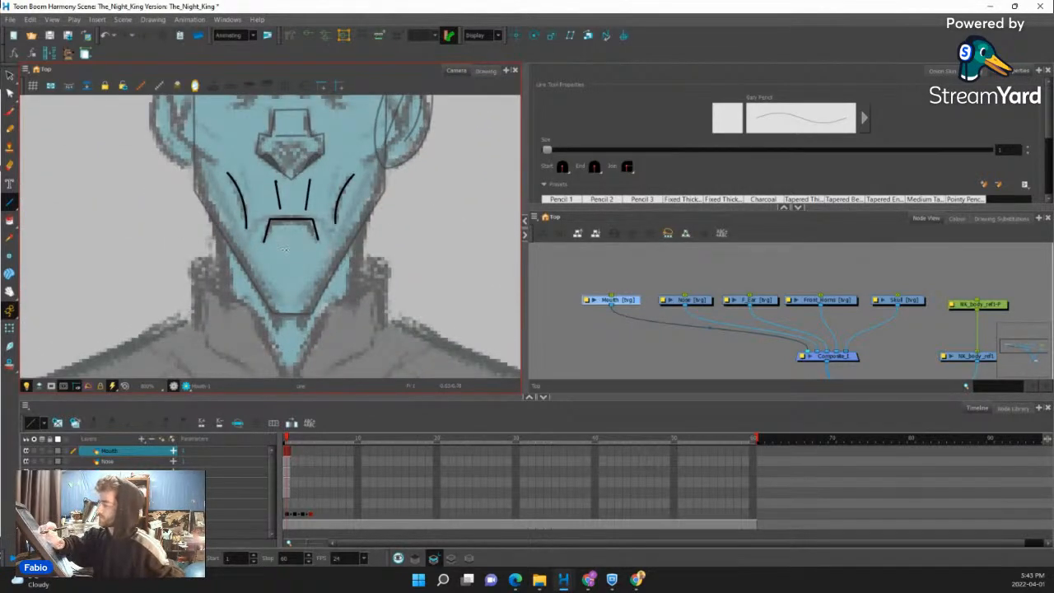
pyautogui.click(12, 202)
pyautogui.click(10, 203)
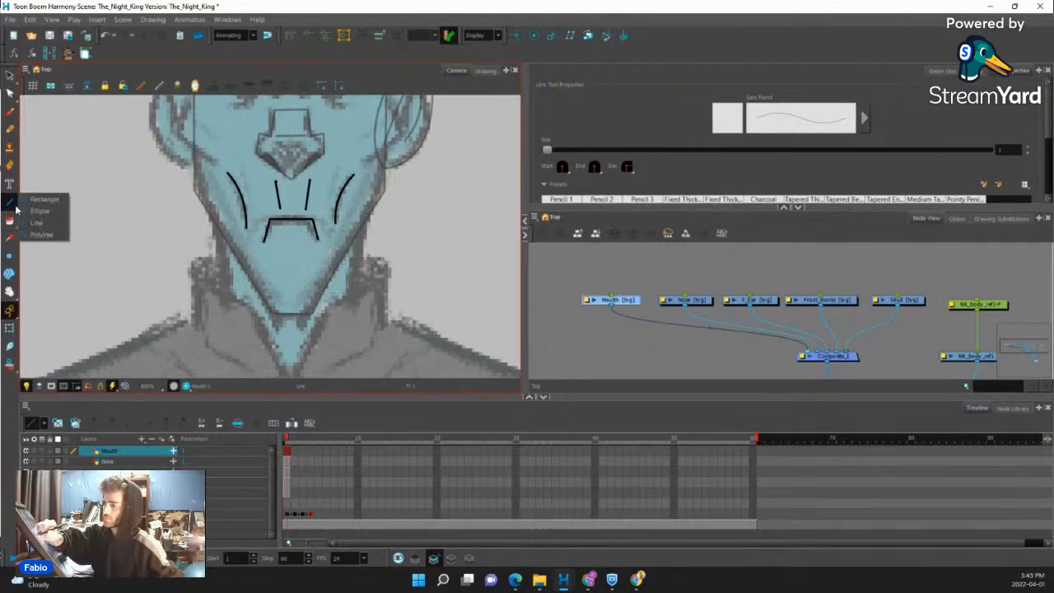
pyautogui.click(35, 221)
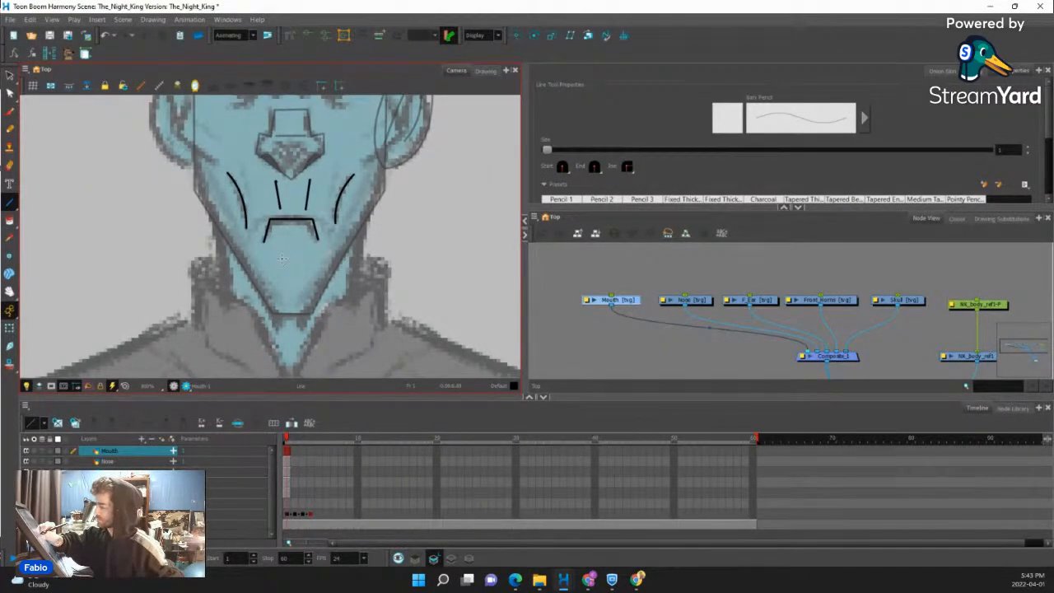
pyautogui.hotkey('ctrl', 'z')
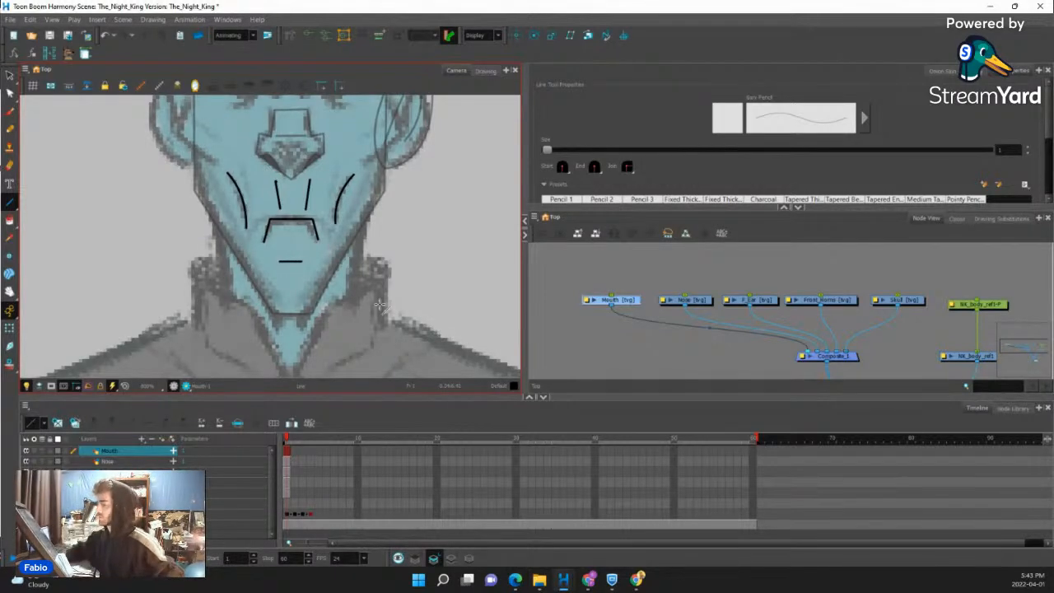
pyautogui.scroll(-5, 362, 293)
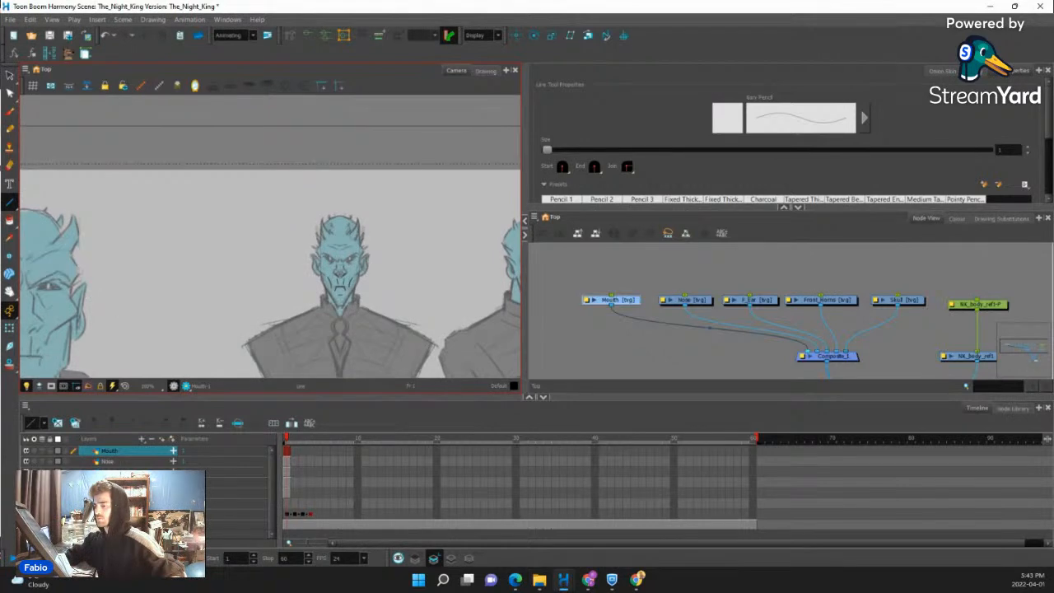
# Examine the traced face against the reference sketch and the layer nodes to find which features are still untraced.
pyautogui.click(9, 328)
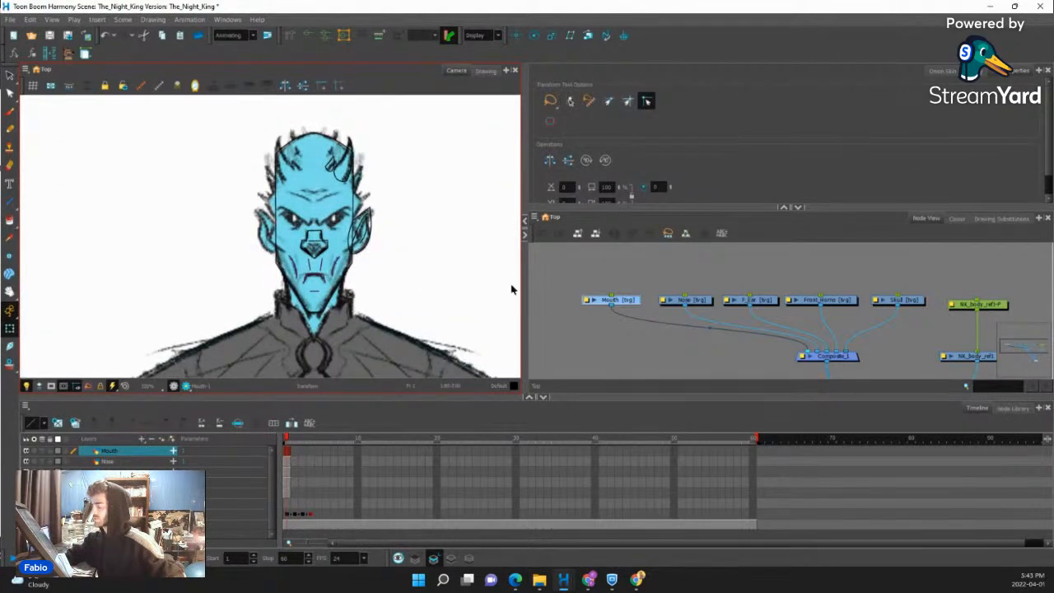
pyautogui.click(623, 336)
pyautogui.scroll(-2, 628, 341)
pyautogui.scroll(3, 863, 309)
pyautogui.click(795, 321)
pyautogui.scroll(-2, 623, 336)
pyautogui.scroll(3, 335, 241)
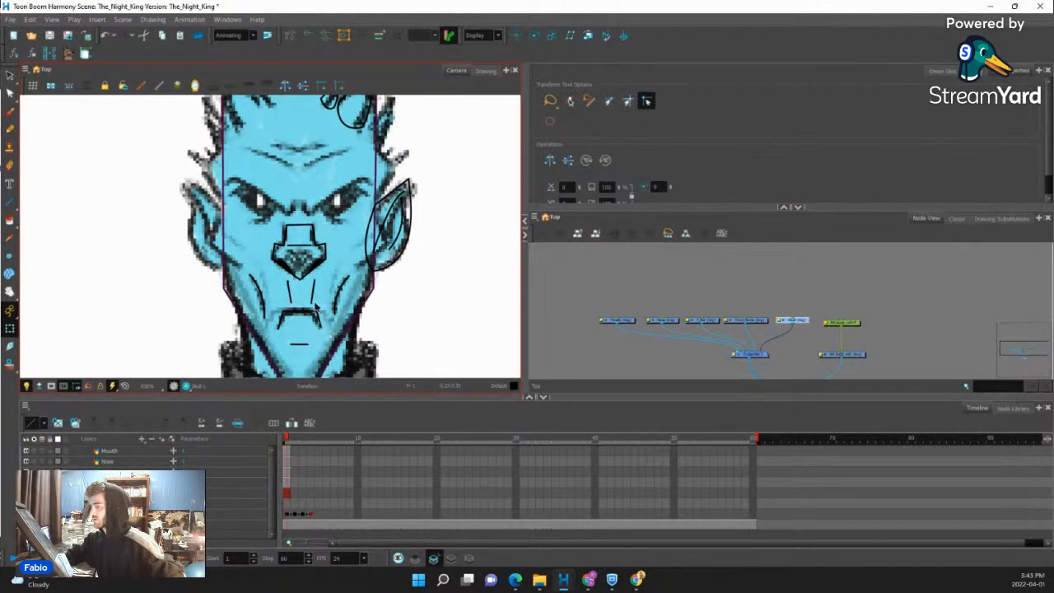
pyautogui.scroll(-4, 304, 165)
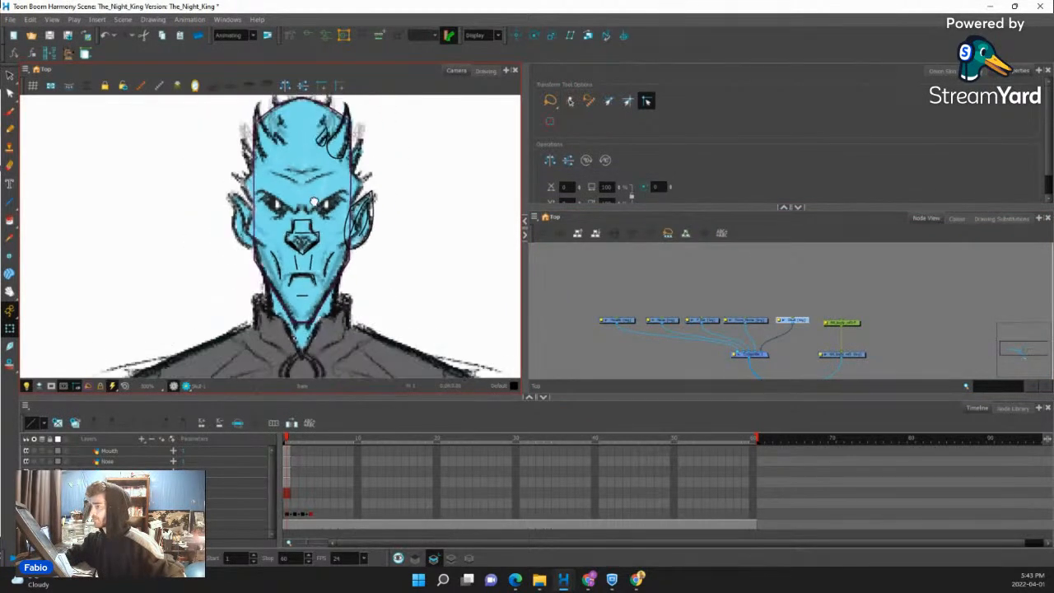
pyautogui.scroll(3, 314, 201)
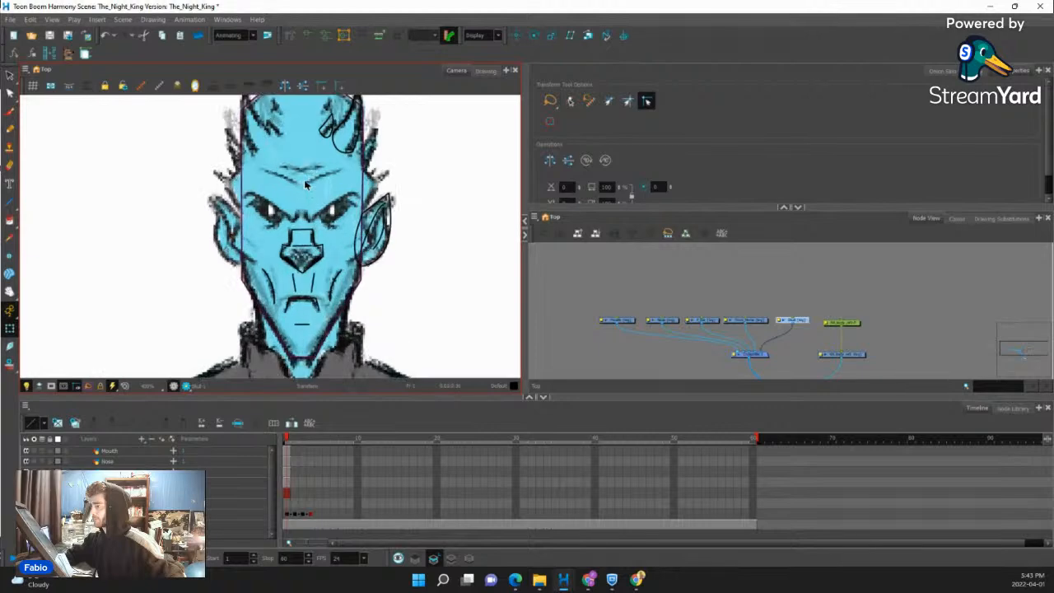
pyautogui.scroll(-2, 697, 331)
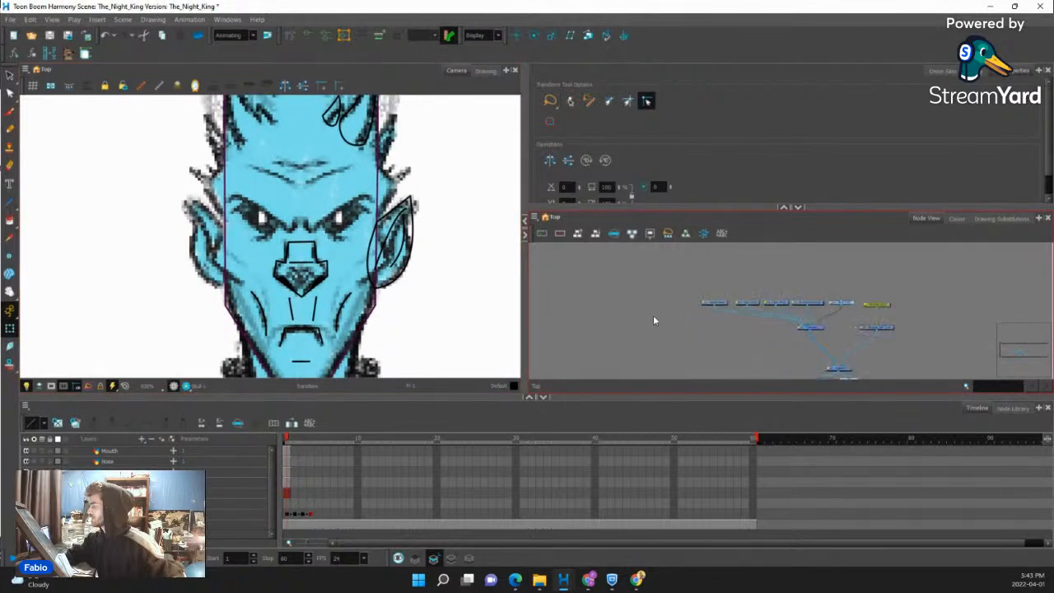
pyautogui.scroll(2, 650, 303)
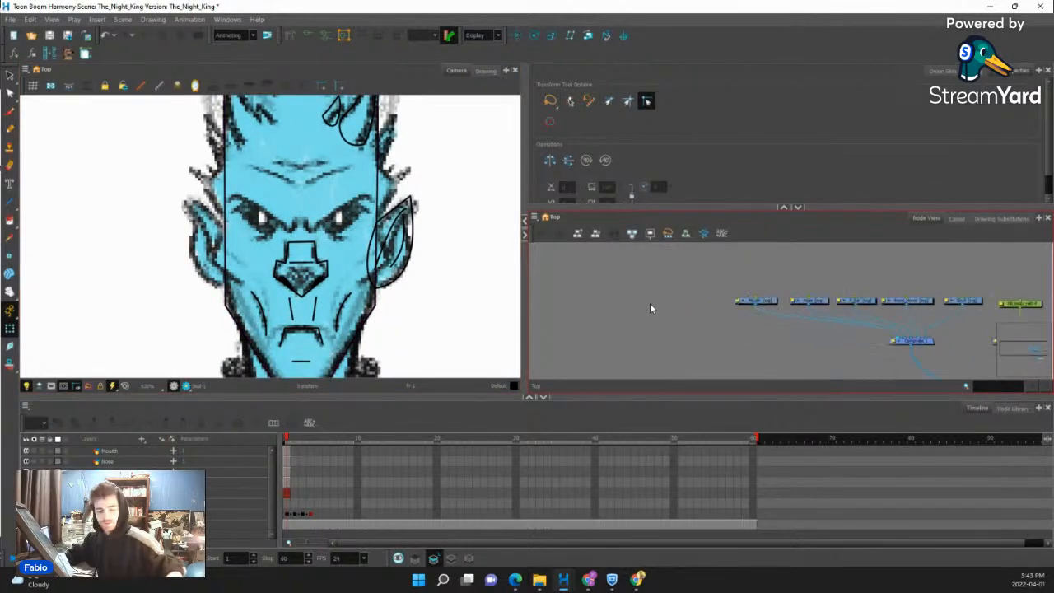
# Add a separate composite for the eye and connect it to the head composite ahead of Mouth.
pyautogui.scroll(2, 651, 303)
pyautogui.moveTo(667, 300); pyautogui.dragTo(819, 337)
pyautogui.moveTo(614, 335); pyautogui.dragTo(653, 360)
pyautogui.moveTo(677, 322); pyautogui.dragTo(639, 327)
pyautogui.click(612, 322)
pyautogui.click(591, 296)
pyautogui.scroll(1, 588, 294)
# Add two vector drawing layers named Eye_Ball and Pupil.
pyautogui.hotkey('ctrl', 'r')
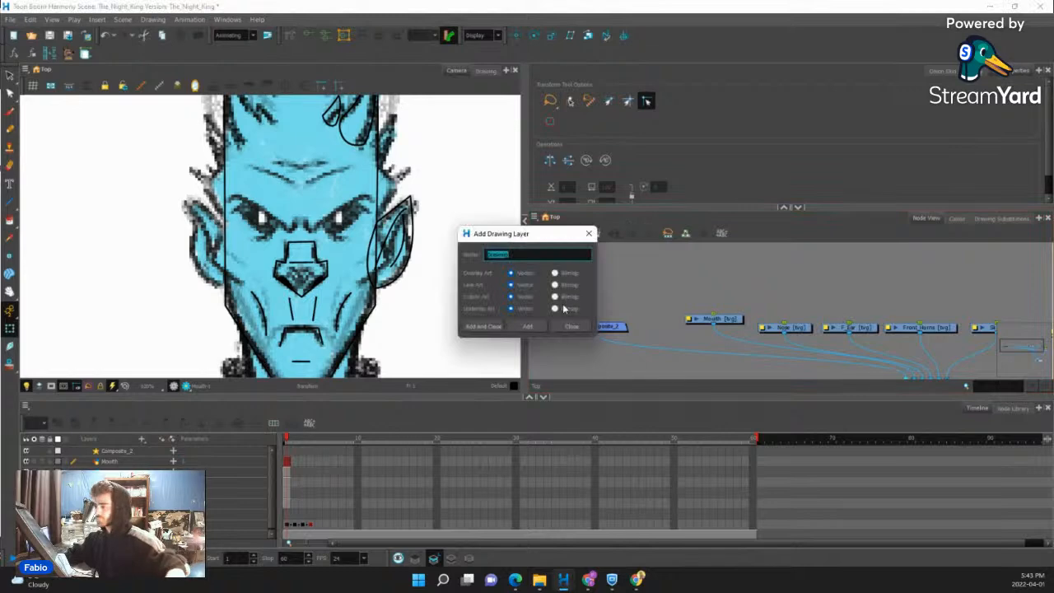
pyautogui.write('Eye')
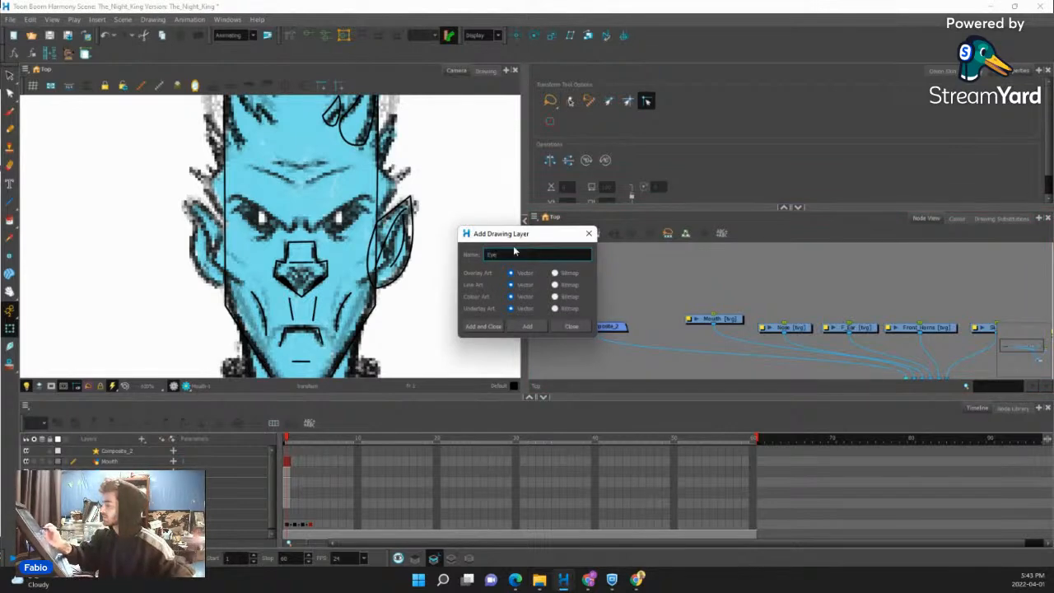
pyautogui.write('_')
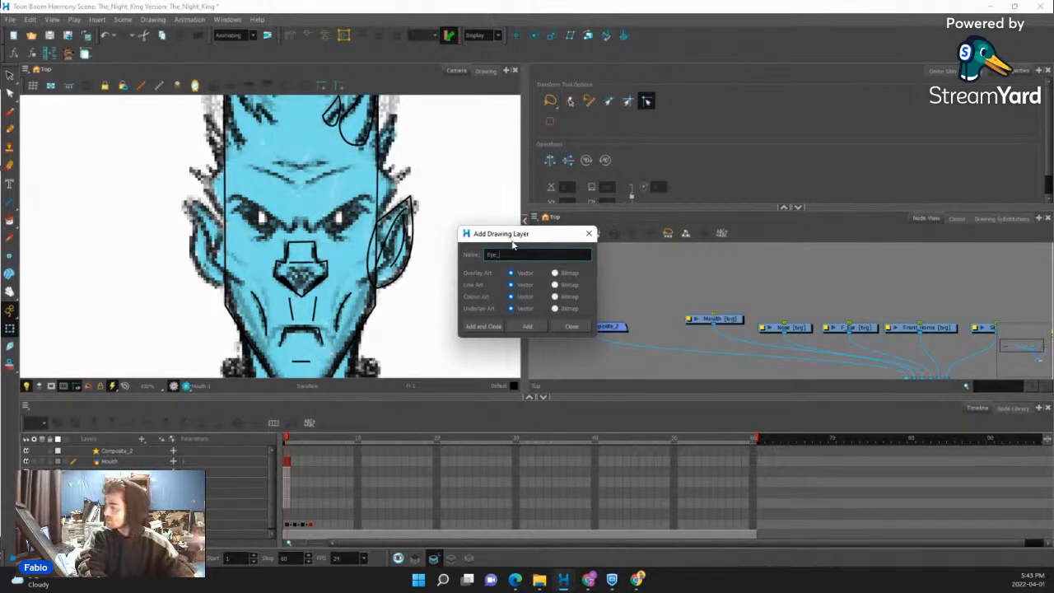
pyautogui.write('Ball')
pyautogui.press('Return')
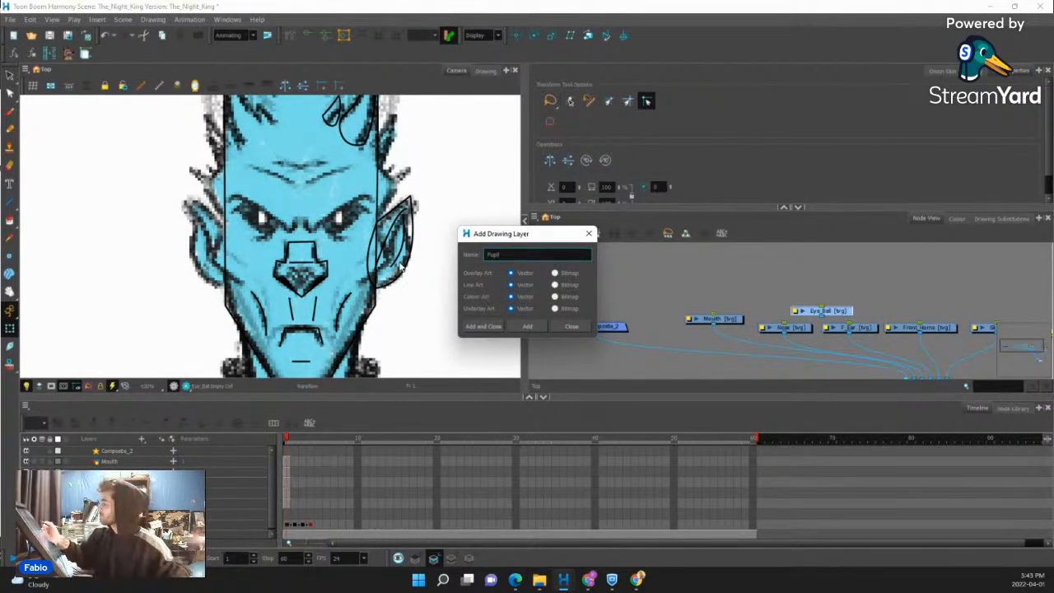
pyautogui.click(492, 328)
# Connect the Pupil and Eye_Ball nodes to the eye composite, with Pupil ahead of Eye_Ball.
pyautogui.moveTo(822, 312); pyautogui.dragTo(583, 325)
pyautogui.moveTo(603, 287); pyautogui.dragTo(599, 294)
pyautogui.moveTo(676, 294); pyautogui.dragTo(664, 294)
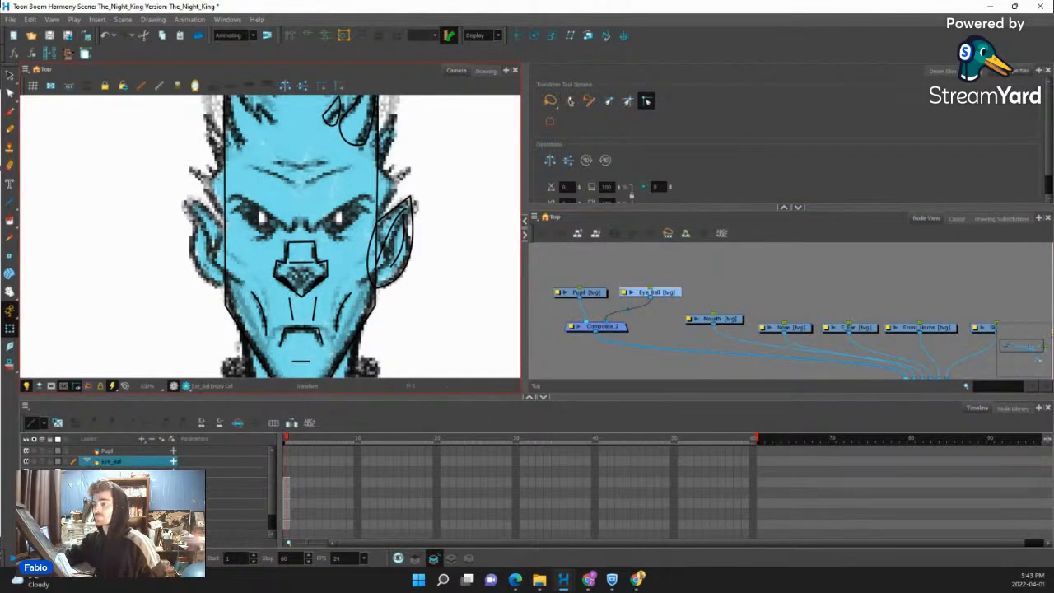
# Draw a small upright rectangle on Eye_Ball over the reference eye nearest the traced ear with the Rectangle tool.
pyautogui.click(9, 201)
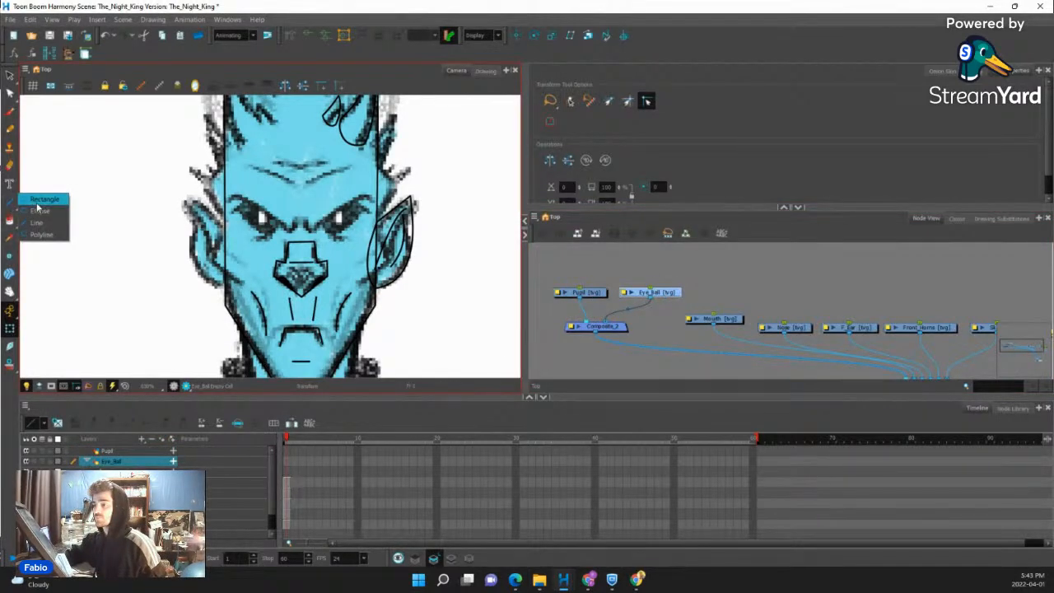
pyautogui.click(38, 201)
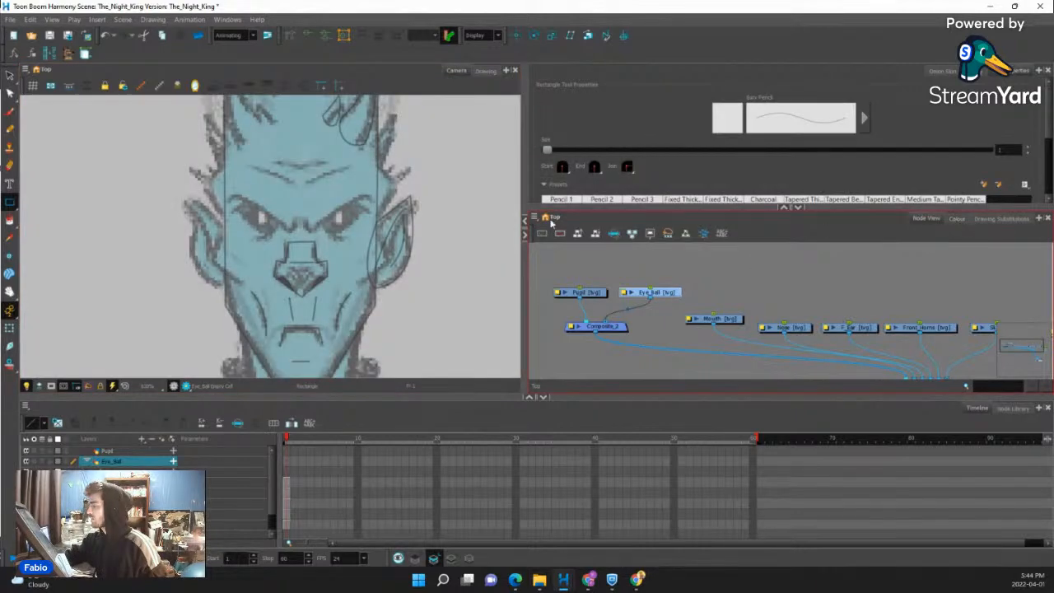
pyautogui.scroll(3, 353, 198)
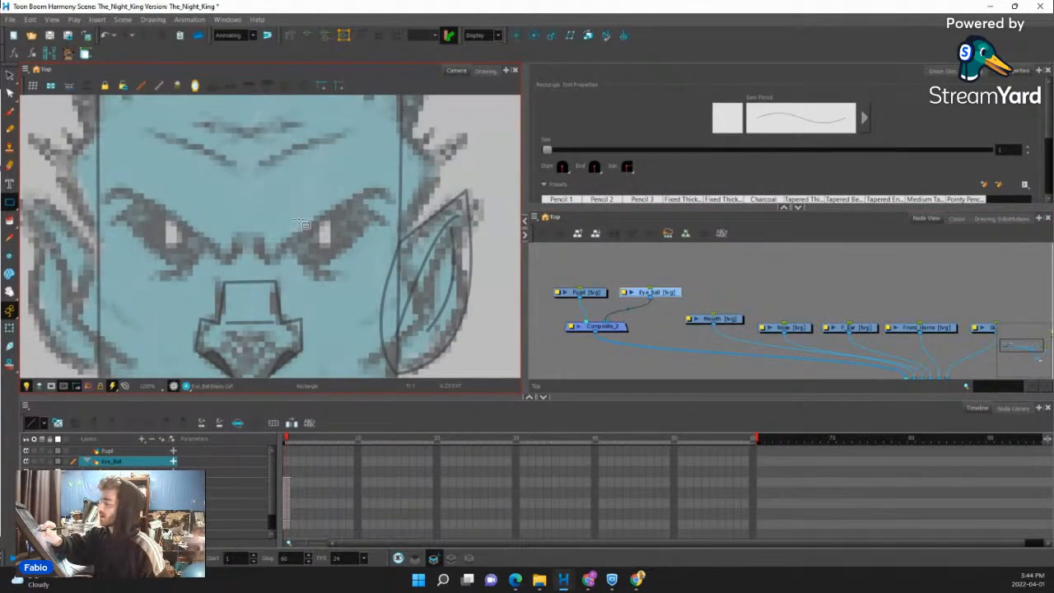
pyautogui.moveTo(299, 209); pyautogui.dragTo(336, 260)
# Reshape the eye rectangle into a slanted four-sided eye by moving its corner points onto the reference with the Contour Editor.
pyautogui.hotkey('alt', 'q')
pyautogui.click(336, 211)
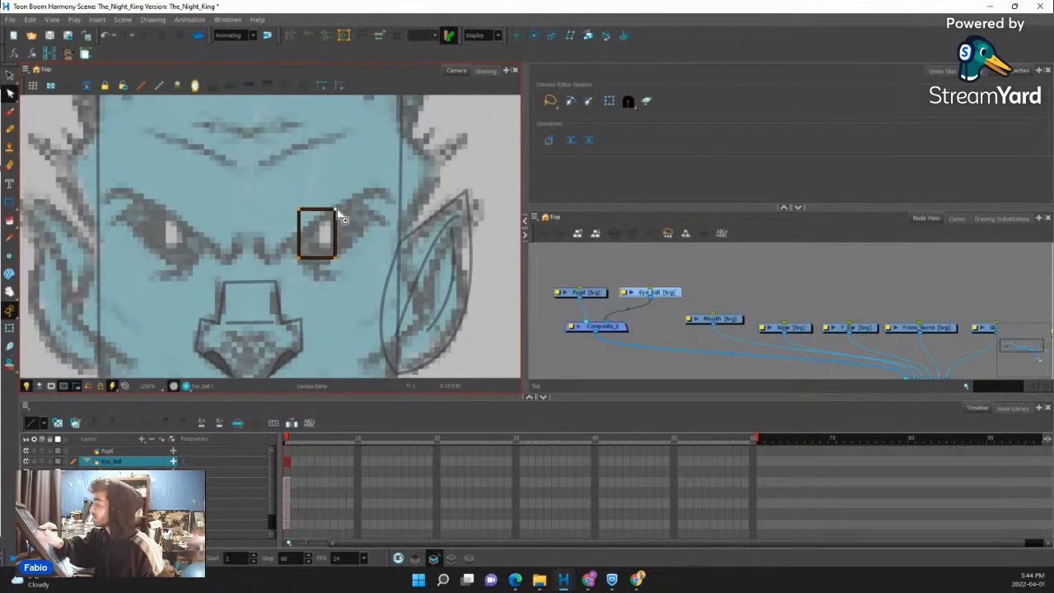
pyautogui.moveTo(335, 211); pyautogui.dragTo(376, 216)
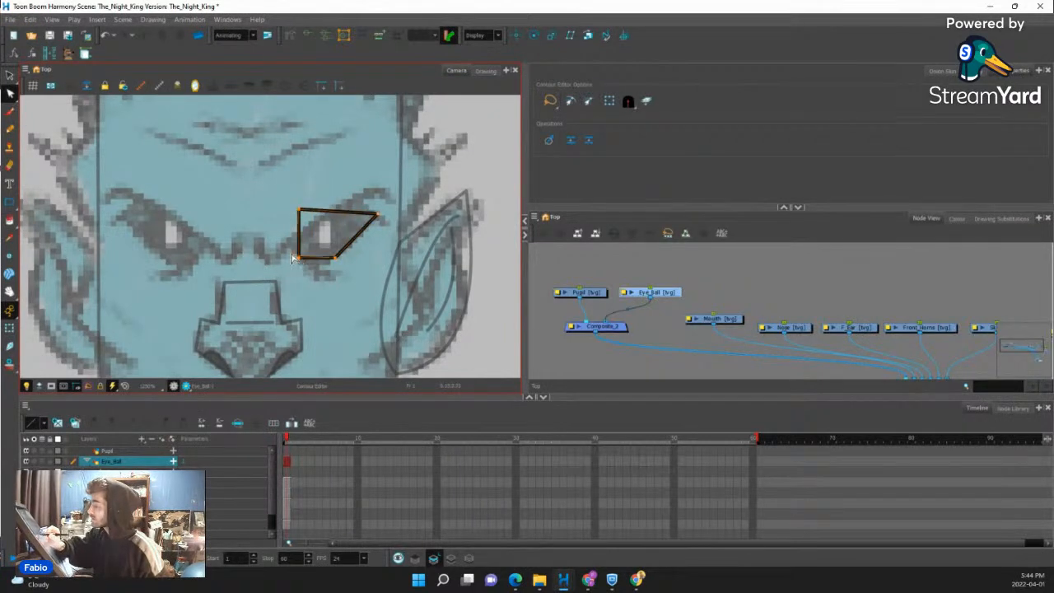
pyautogui.moveTo(298, 257); pyautogui.dragTo(285, 256)
pyautogui.moveTo(299, 209); pyautogui.dragTo(315, 225)
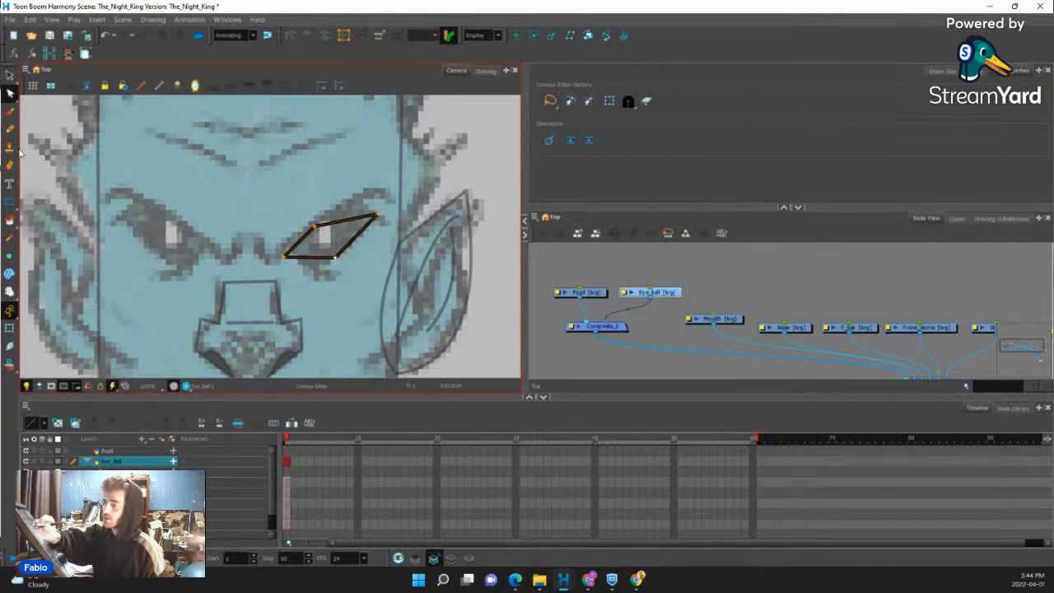
# Draw a curved crease beneath the eye and a short line at its outer corner with the Line tool.
pyautogui.moveTo(12, 206); pyautogui.dragTo(31, 224)
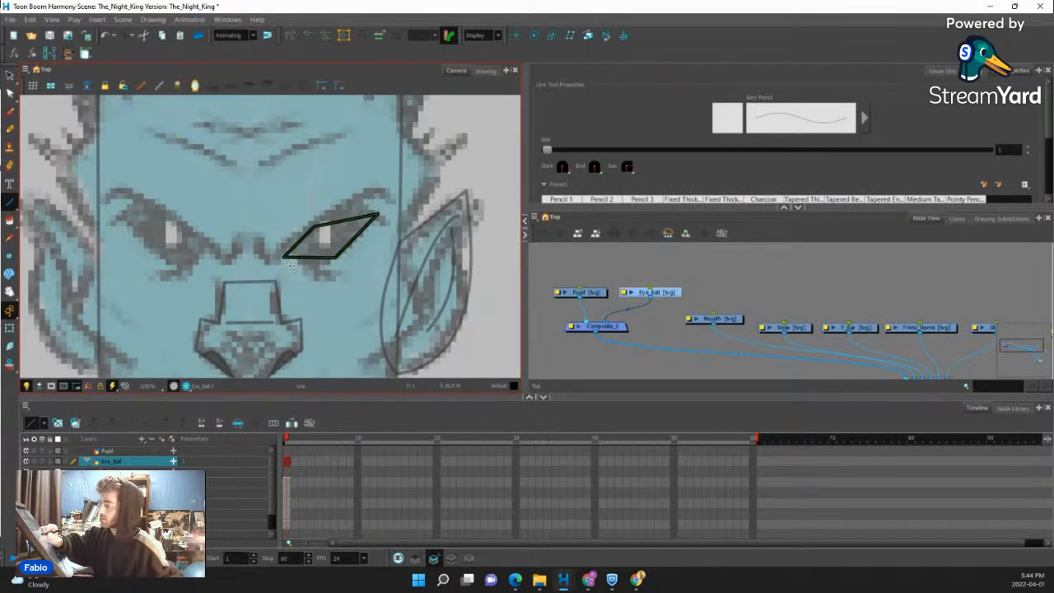
pyautogui.moveTo(284, 261); pyautogui.dragTo(334, 282)
pyautogui.moveTo(300, 287); pyautogui.dragTo(298, 286)
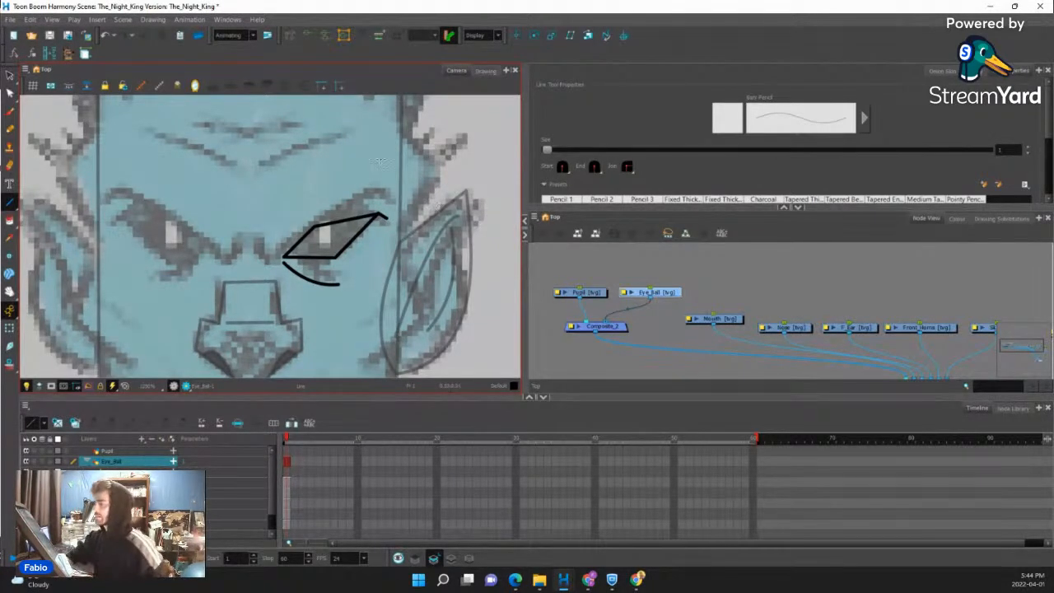
# Draw a narrow upright ellipse on the Pupil layer over the white spot of the reference eye.
pyautogui.press('1')
pyautogui.press('1')
pyautogui.press('1')
pyautogui.press('1')
pyautogui.press('2')
pyautogui.press('2')
pyautogui.click(662, 293)
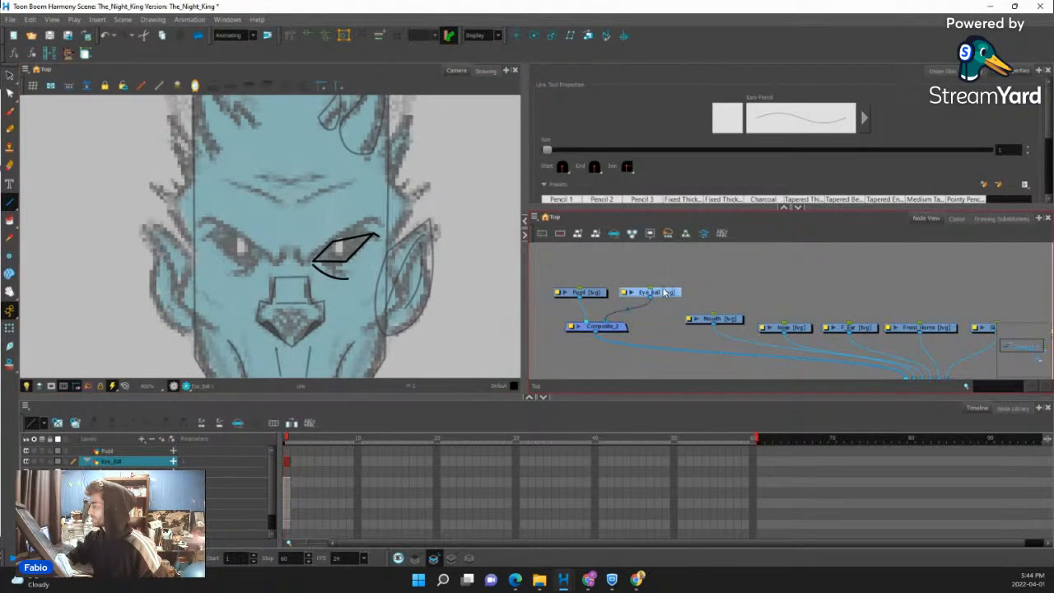
pyautogui.click(603, 293)
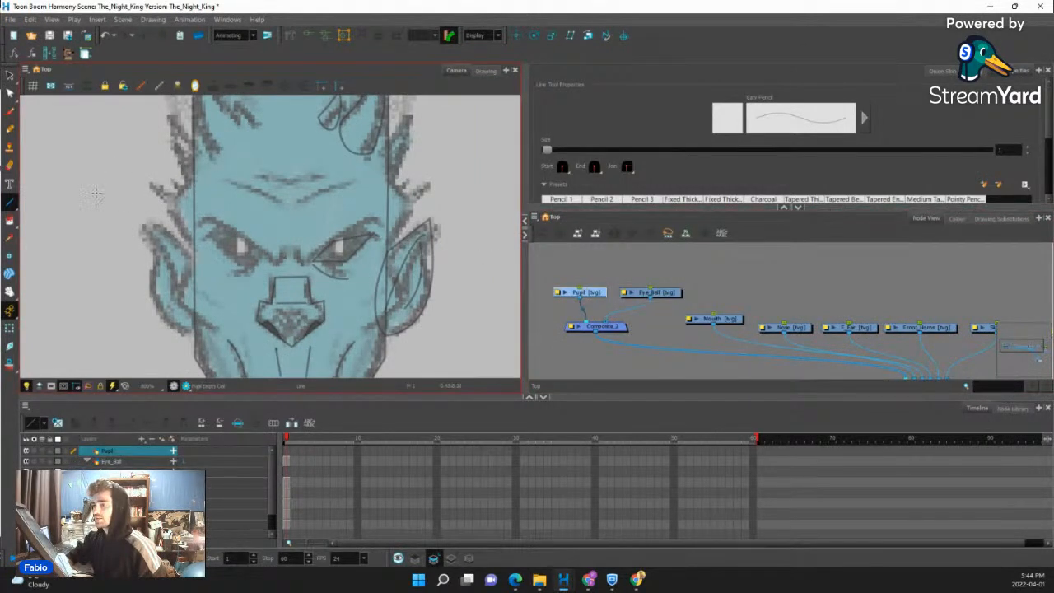
pyautogui.moveTo(12, 201); pyautogui.dragTo(37, 213)
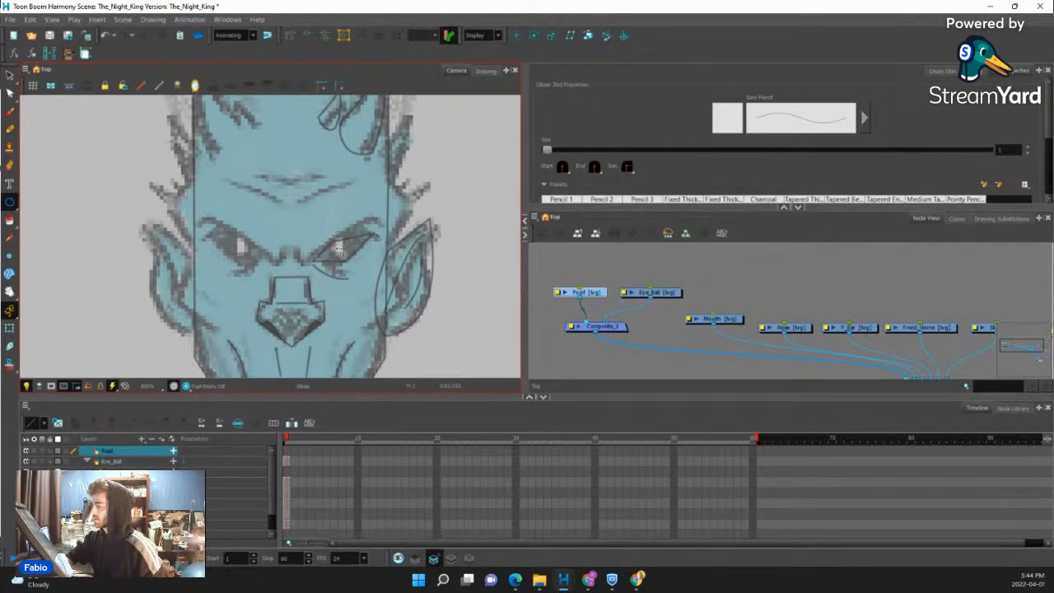
pyautogui.press('2')
pyautogui.press('2')
pyautogui.moveTo(329, 211); pyautogui.dragTo(363, 280)
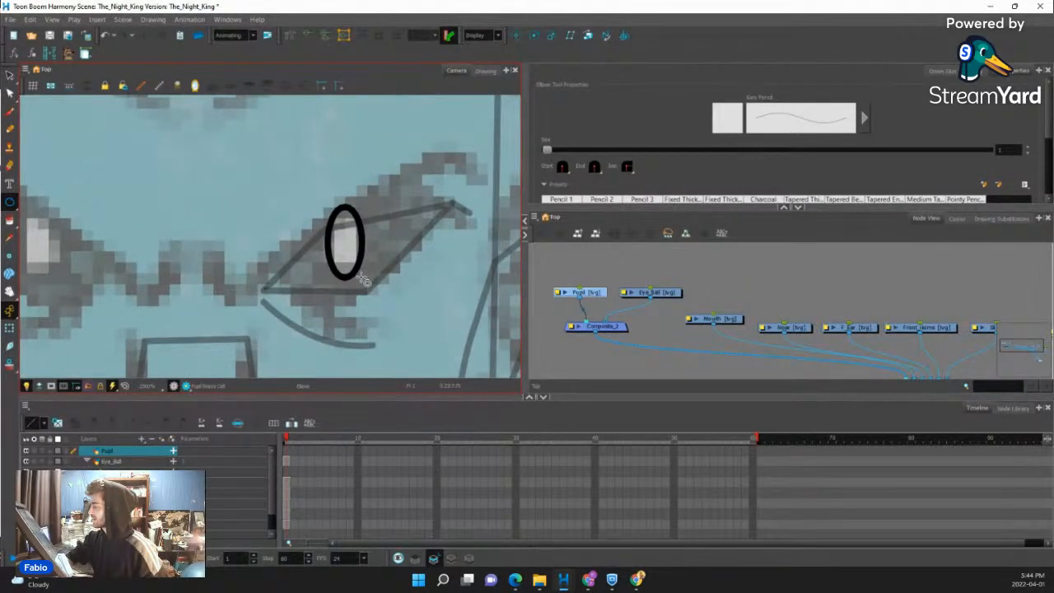
# Add a pale pink colour swatch named Pupil to the Nk palette.
pyautogui.click(956, 219)
pyautogui.click(555, 326)
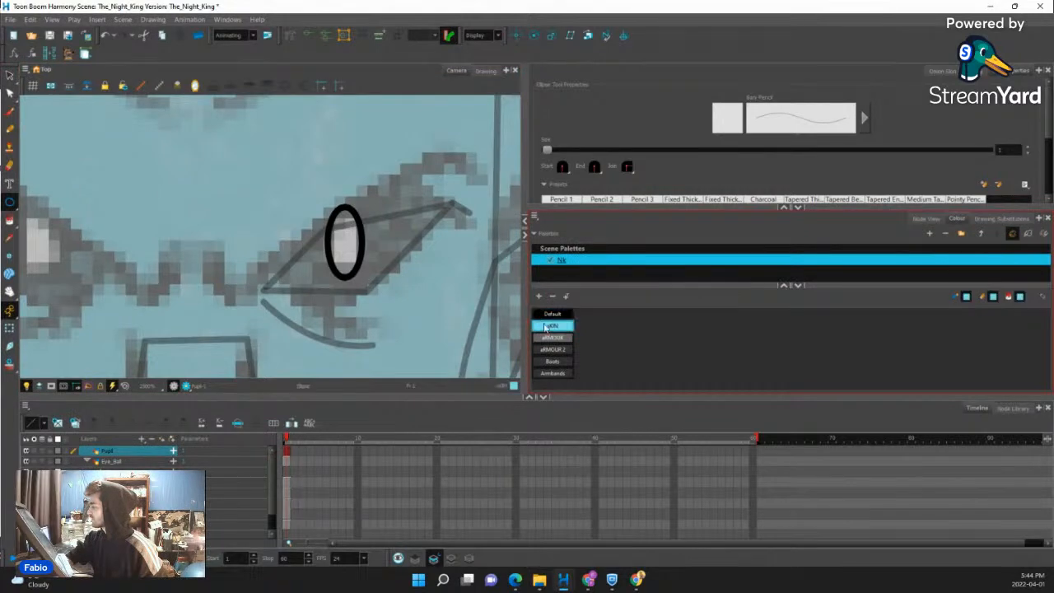
pyautogui.click(537, 298)
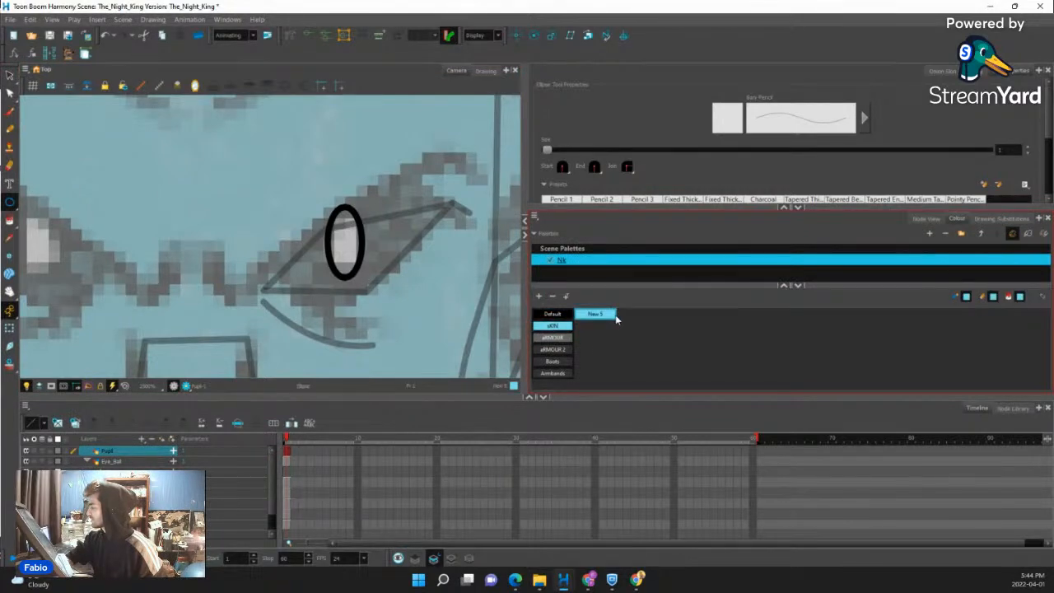
pyautogui.doubleClick(613, 317)
pyautogui.write('Pupil')
pyautogui.click(526, 209)
pyautogui.click(635, 187)
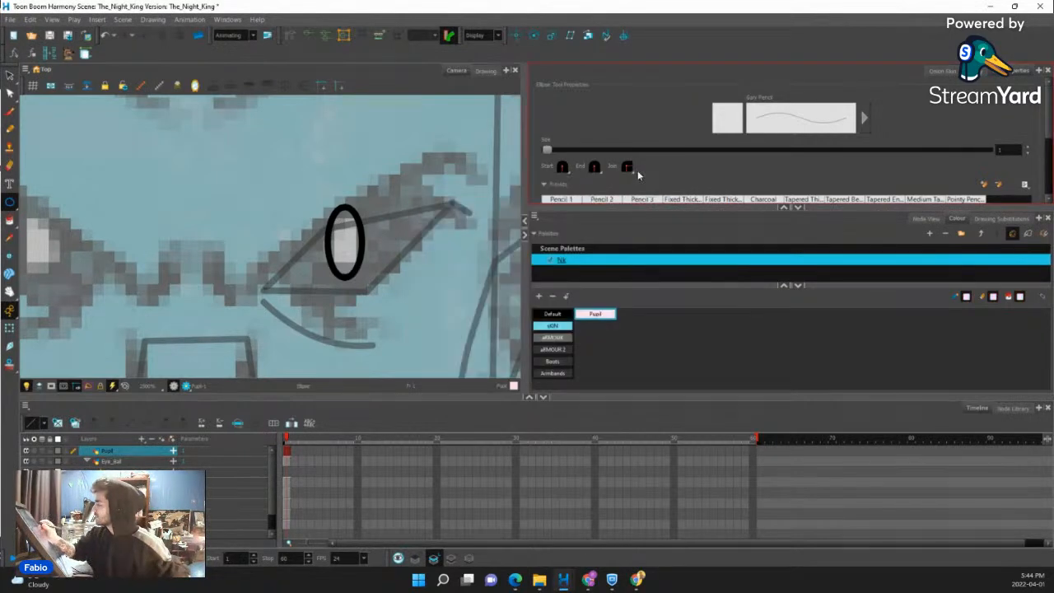
# Add a second colour swatch to the Nk palette, name it Eye_White and set it to black.
pyautogui.click(539, 296)
pyautogui.doubleClick(616, 331)
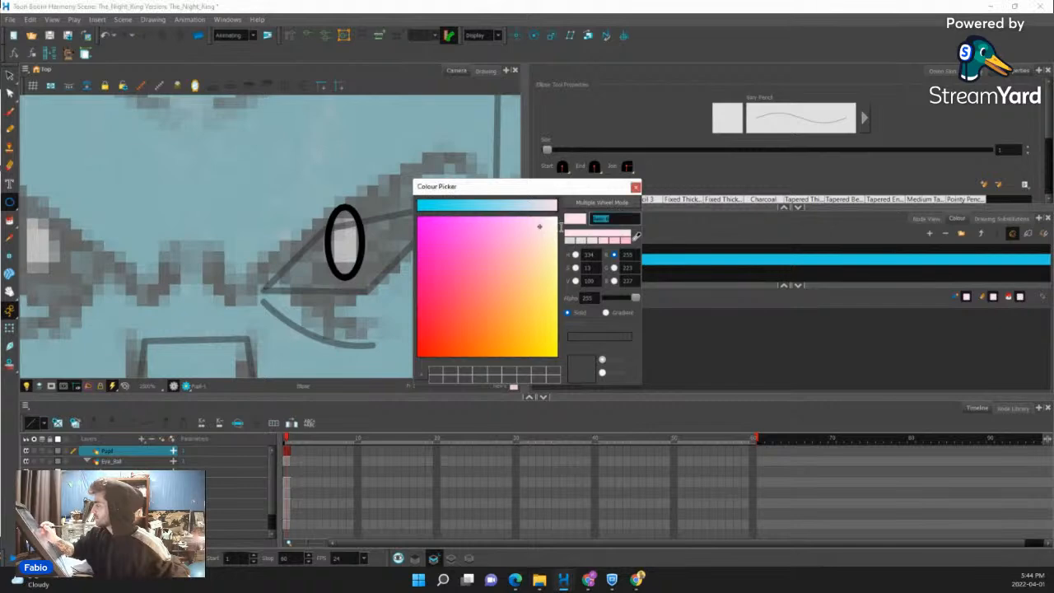
pyautogui.write('Eye_Whi')
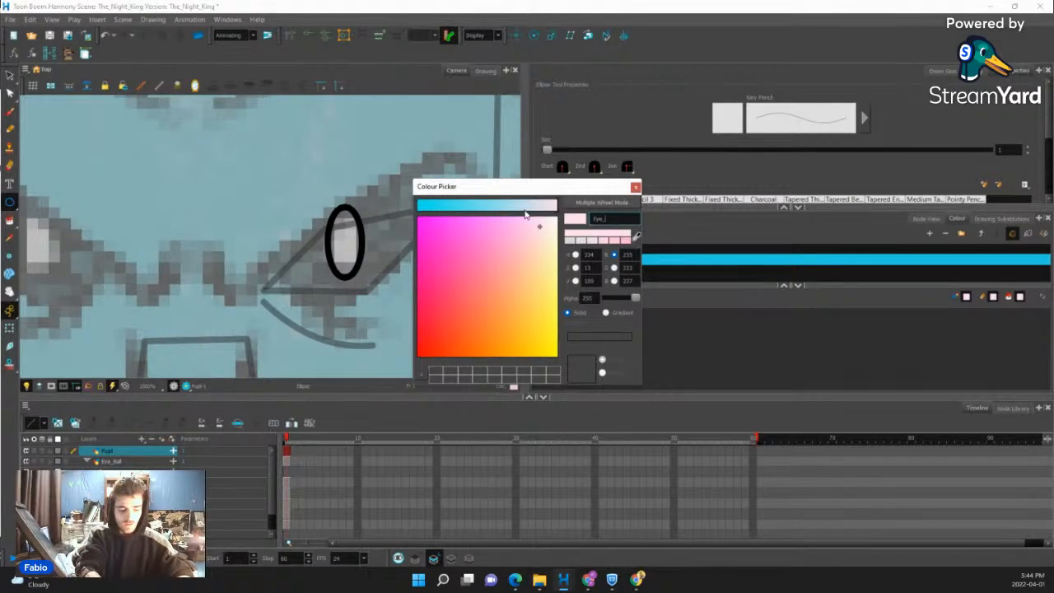
pyautogui.moveTo(530, 206); pyautogui.dragTo(420, 206)
pyautogui.moveTo(515, 232); pyautogui.dragTo(558, 236)
pyautogui.click(572, 242)
pyautogui.click(571, 242)
pyautogui.click(570, 241)
pyautogui.click(571, 242)
pyautogui.click(635, 188)
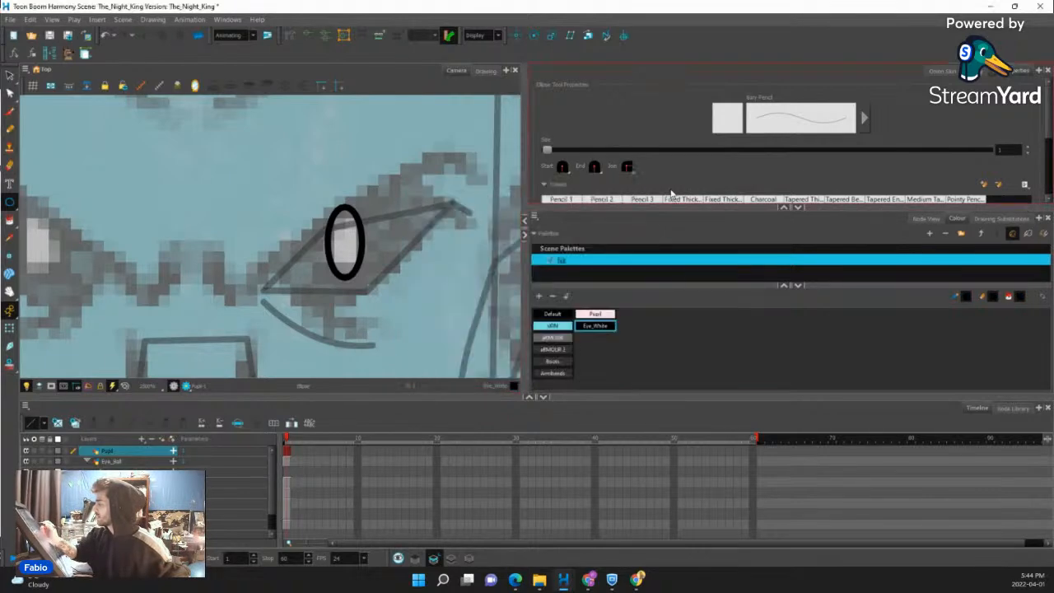
# Set the Pupil swatch's colour to white and move it below Eye_White in the palette.
pyautogui.doubleClick(613, 320)
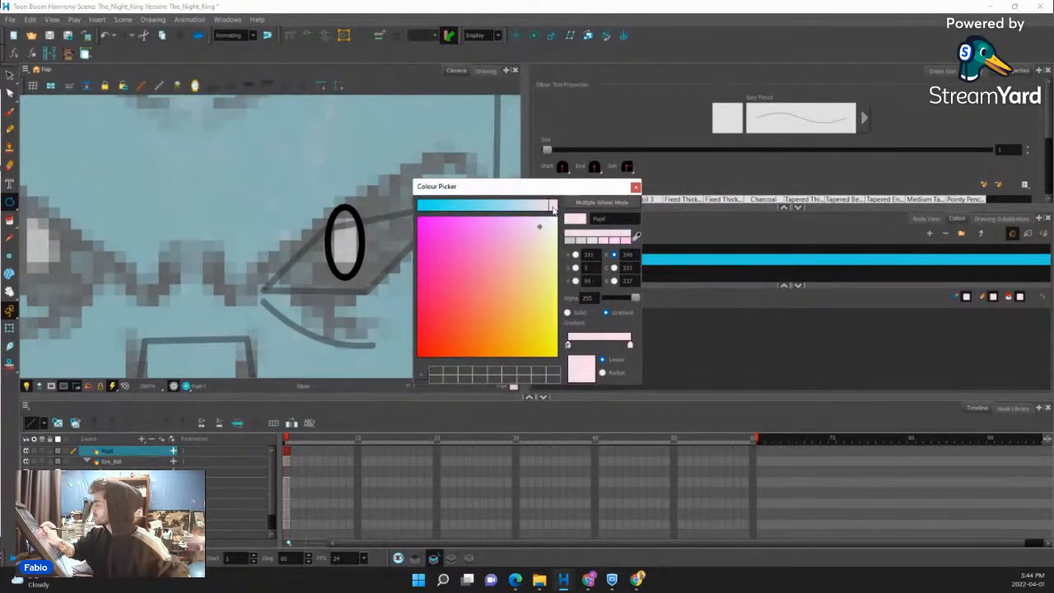
pyautogui.click(635, 188)
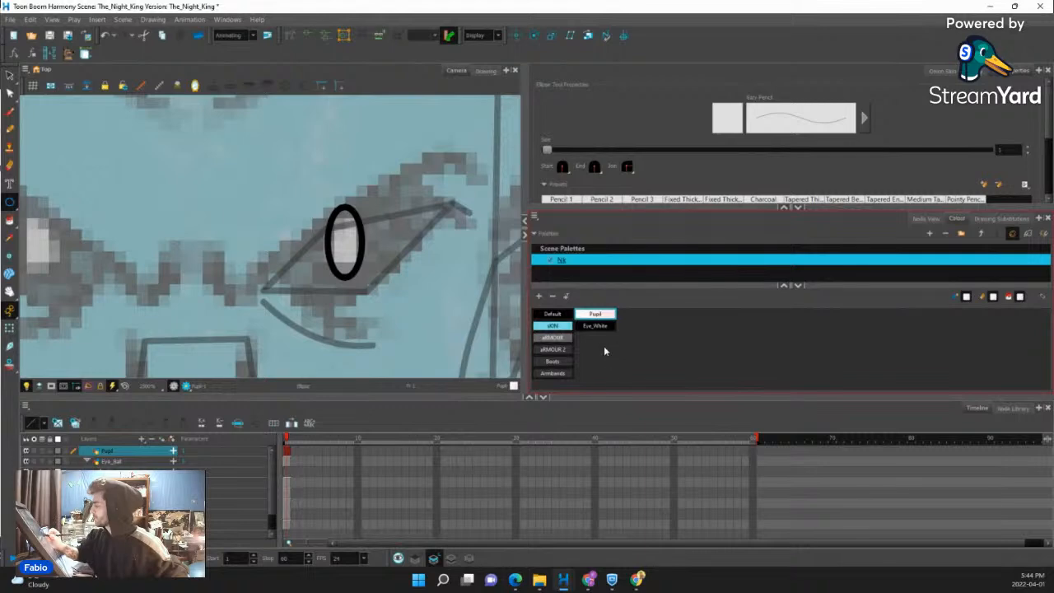
pyautogui.moveTo(612, 317); pyautogui.dragTo(617, 331)
# Change the Pupil swatch to a solid colour and fill the pupil ellipse with it using the Paint tool.
pyautogui.doubleClick(616, 330)
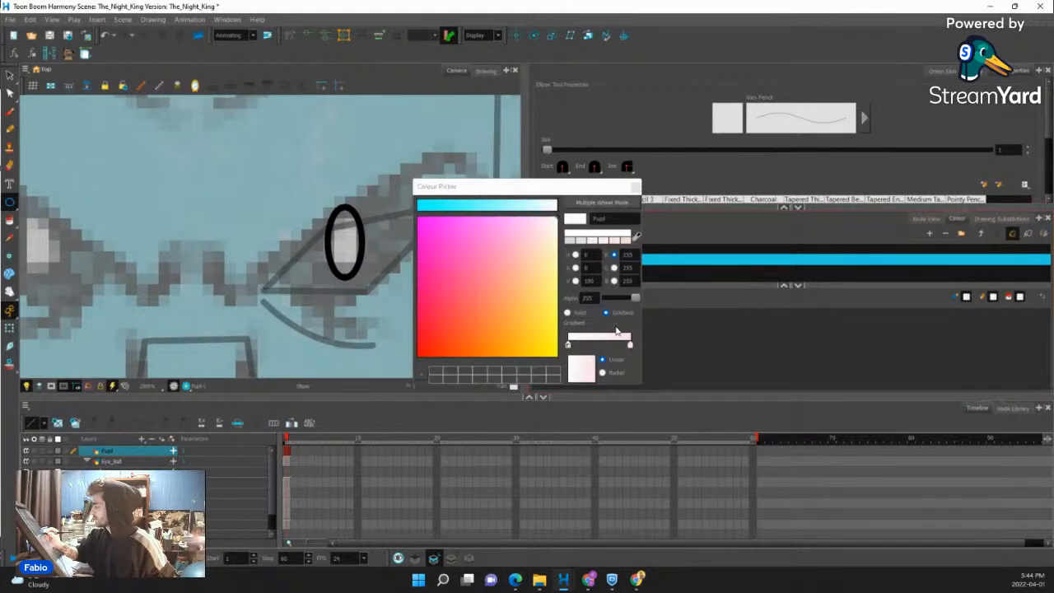
pyautogui.click(587, 315)
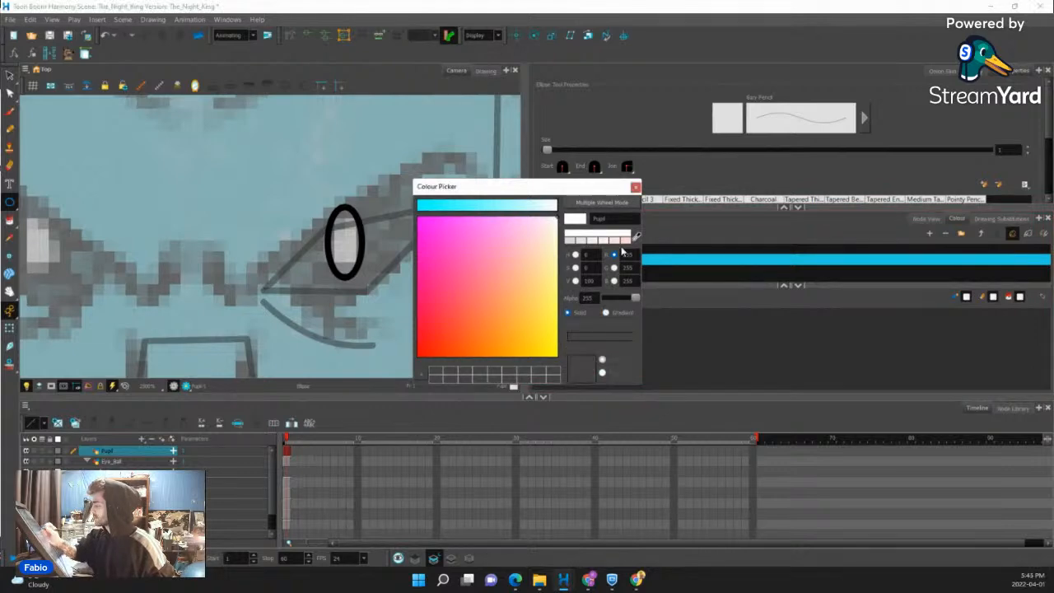
pyautogui.click(635, 187)
pyautogui.hotkey('alt', 'i')
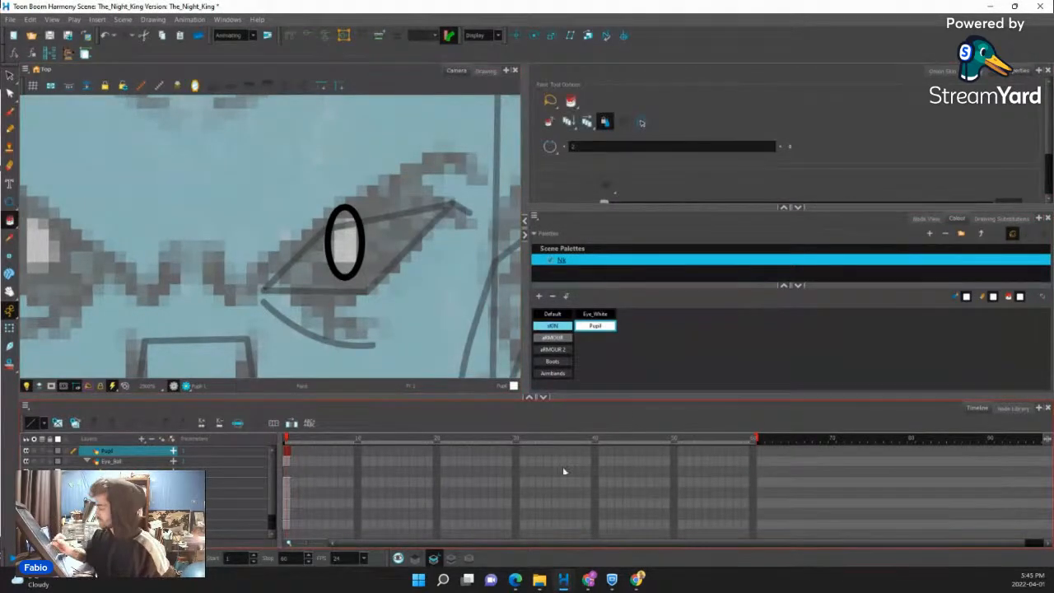
pyautogui.click(344, 241)
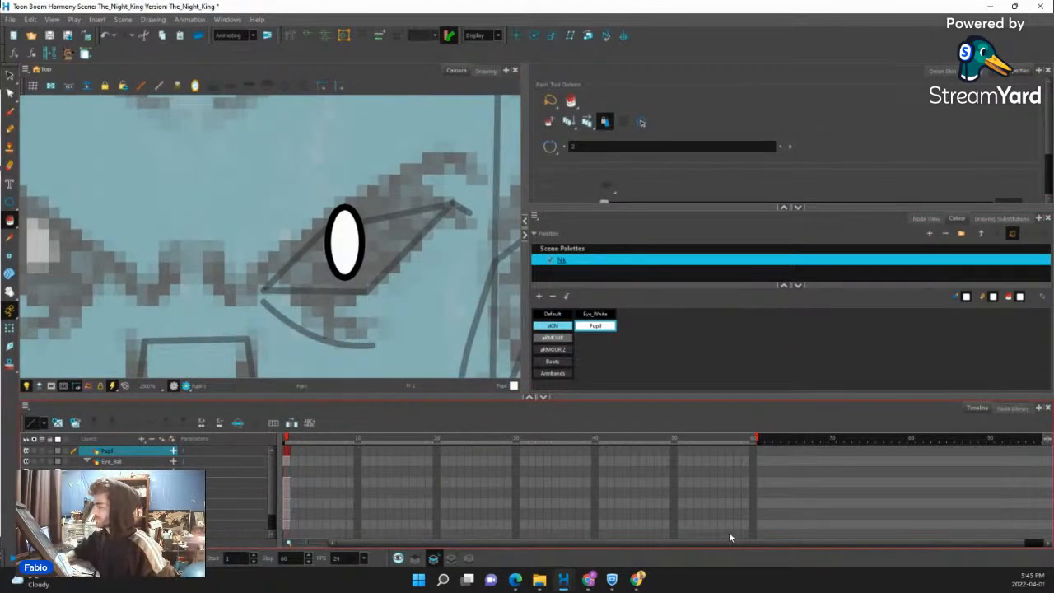
# Fill the traced eye shape on the Eye_Ball layer with the black Eye_White swatch using the Paint tool.
pyautogui.scroll(-2, 386, 247)
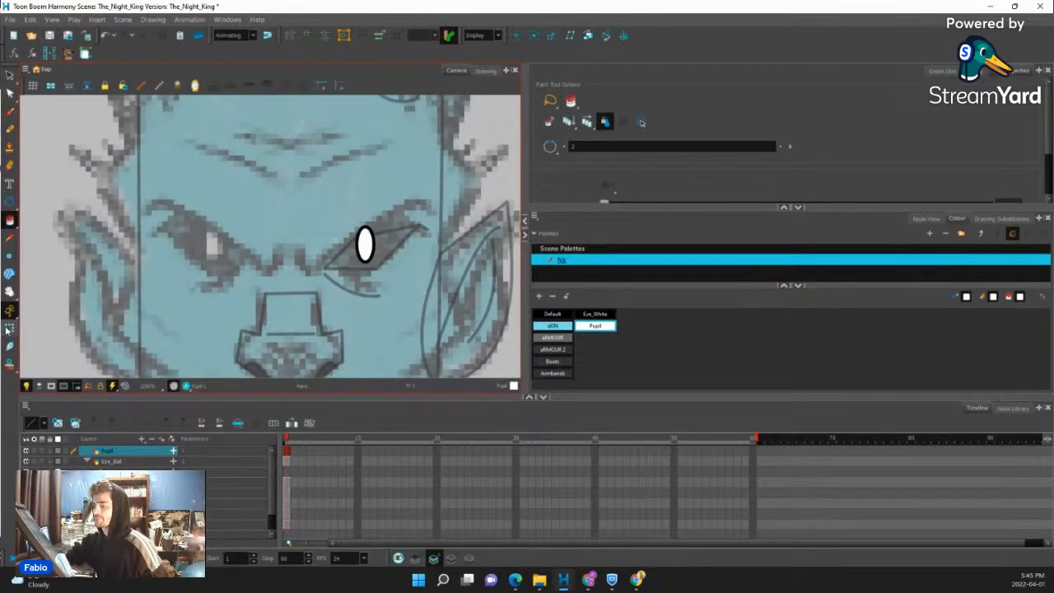
pyautogui.hotkey('shift', 't')
pyautogui.click(938, 219)
pyautogui.scroll(2, 671, 300)
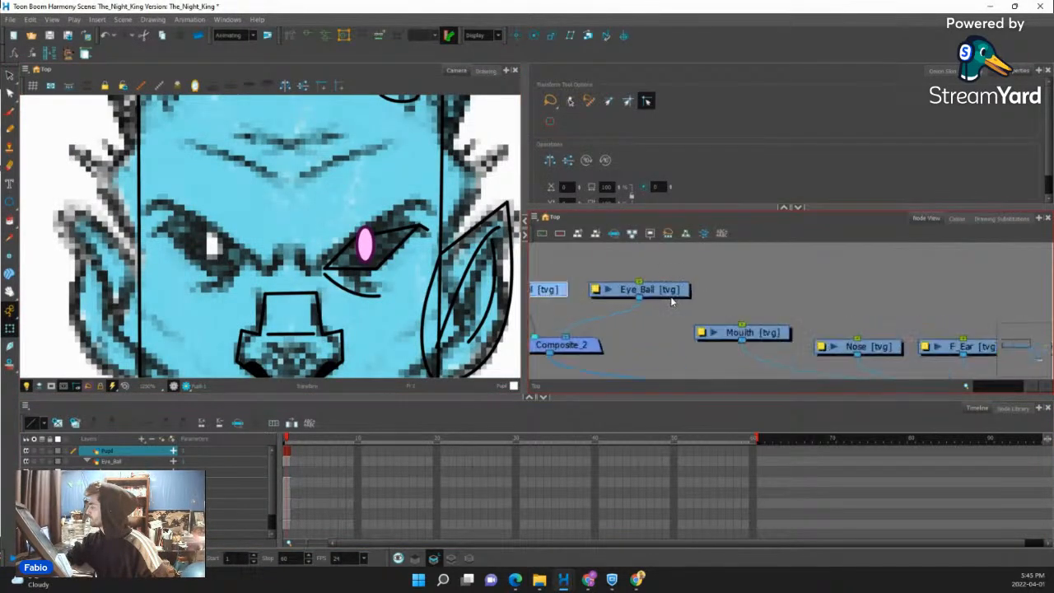
pyautogui.click(671, 294)
pyautogui.scroll(-2, 593, 289)
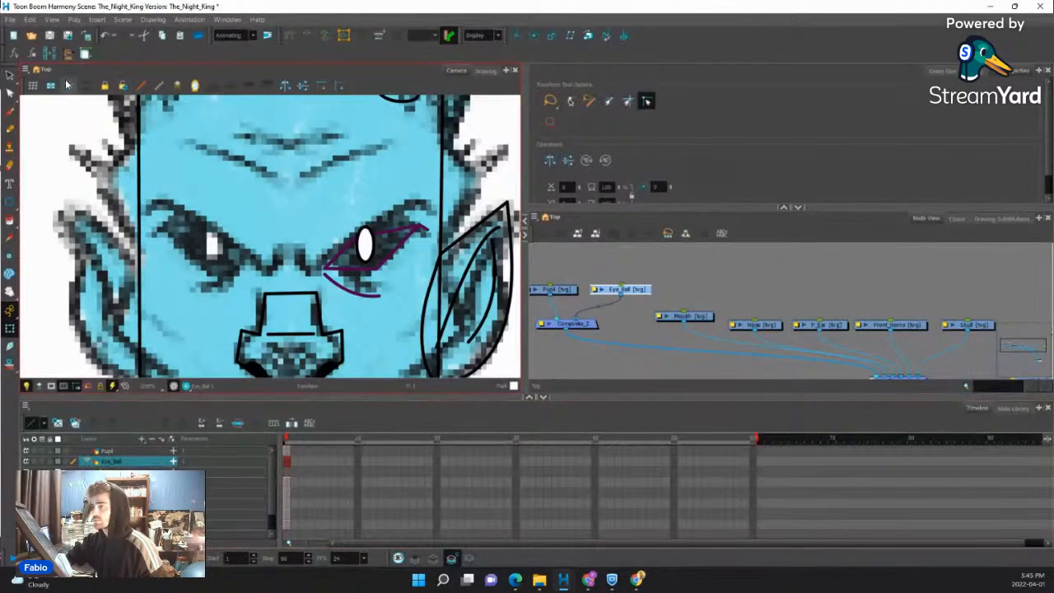
pyautogui.click(9, 219)
pyautogui.click(953, 219)
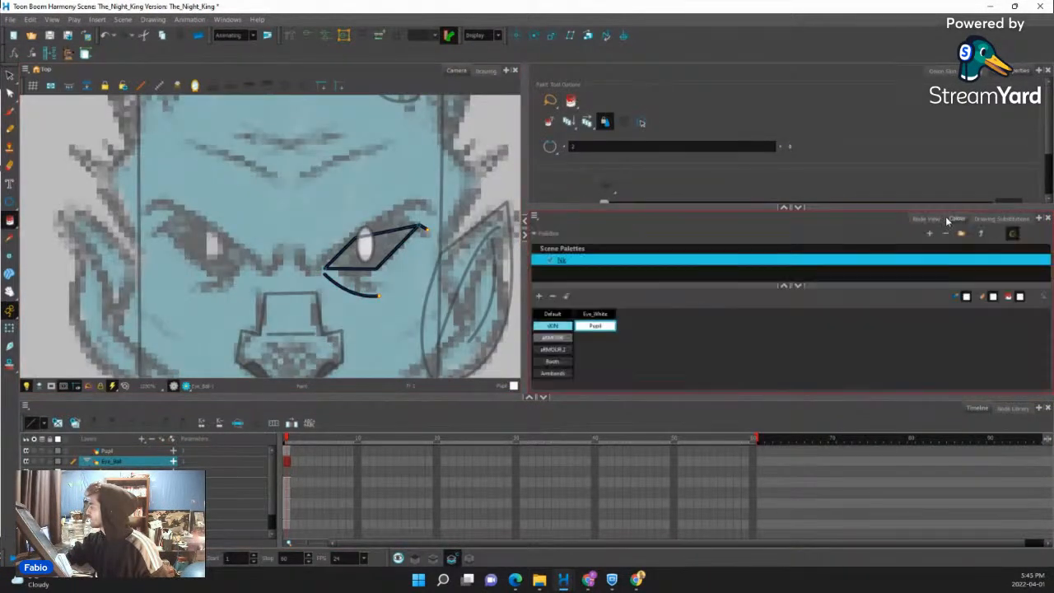
pyautogui.click(595, 313)
pyautogui.scroll(3, 371, 247)
pyautogui.click(391, 253)
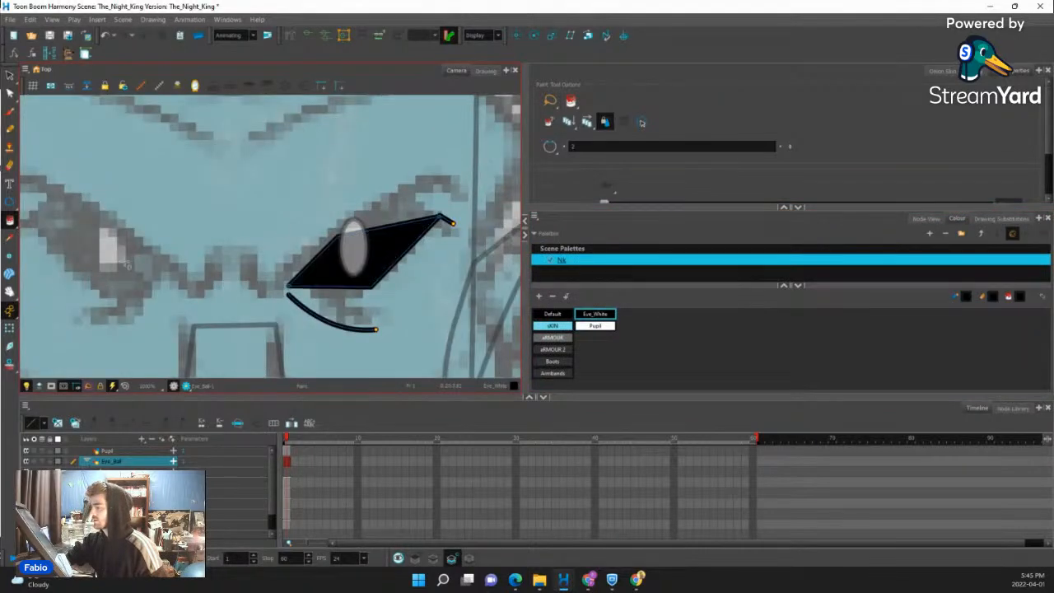
# Insert a Cutter node between Pupil and Composite_2 and connect Eye_Ball to the Cutter as its matte.
pyautogui.click(9, 312)
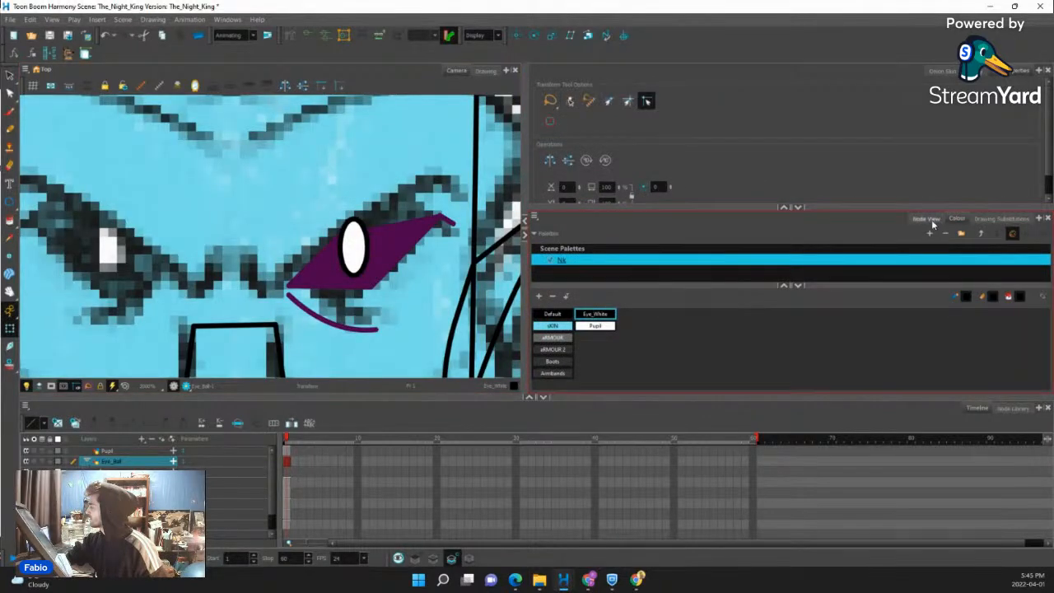
pyautogui.click(926, 218)
pyautogui.click(1014, 408)
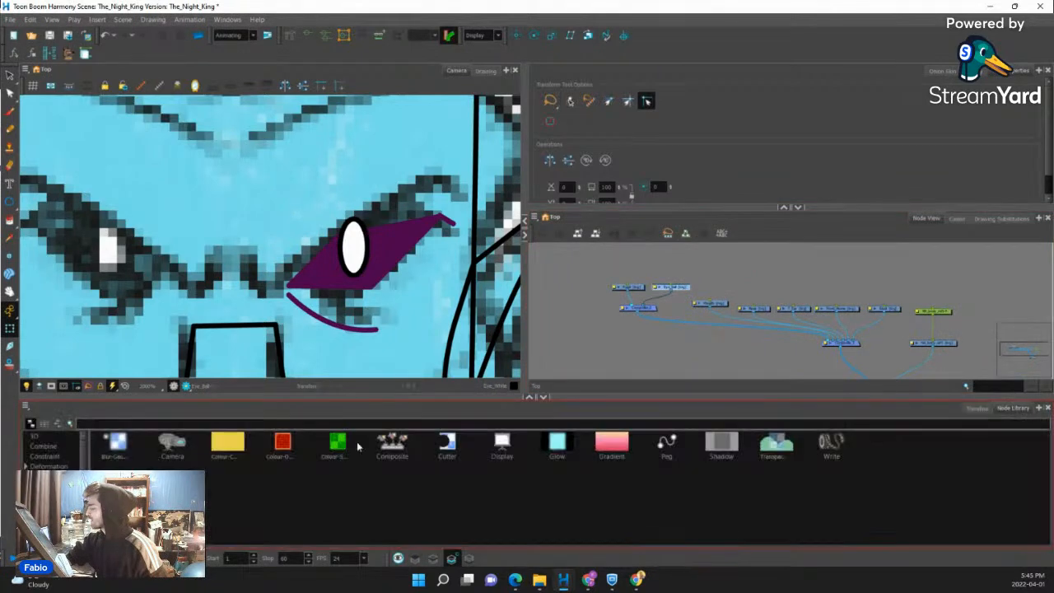
pyautogui.click(163, 421)
pyautogui.write('cutter')
pyautogui.scroll(4, 636, 301)
pyautogui.moveTo(631, 311); pyautogui.dragTo(639, 310)
pyautogui.moveTo(647, 271); pyautogui.dragTo(641, 240)
pyautogui.moveTo(648, 322); pyautogui.dragTo(649, 301)
pyautogui.moveTo(715, 290); pyautogui.dragTo(604, 293)
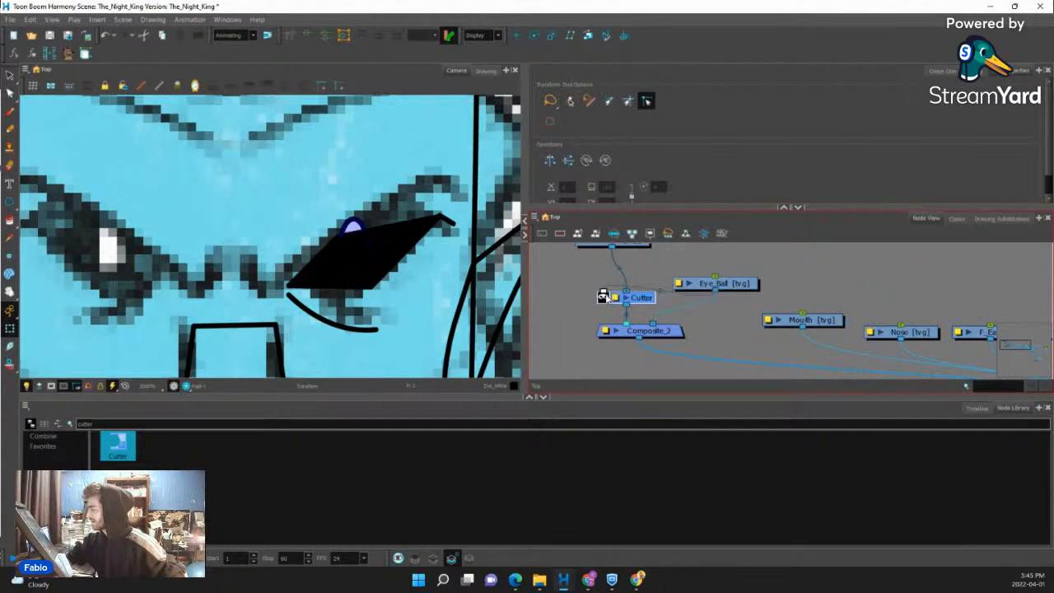
# Line up the Eye_Ball node beside the Pupil node and check how the pupil is clipped inside the eye shape.
pyautogui.scroll(-2, 488, 305)
pyautogui.scroll(-2, 557, 312)
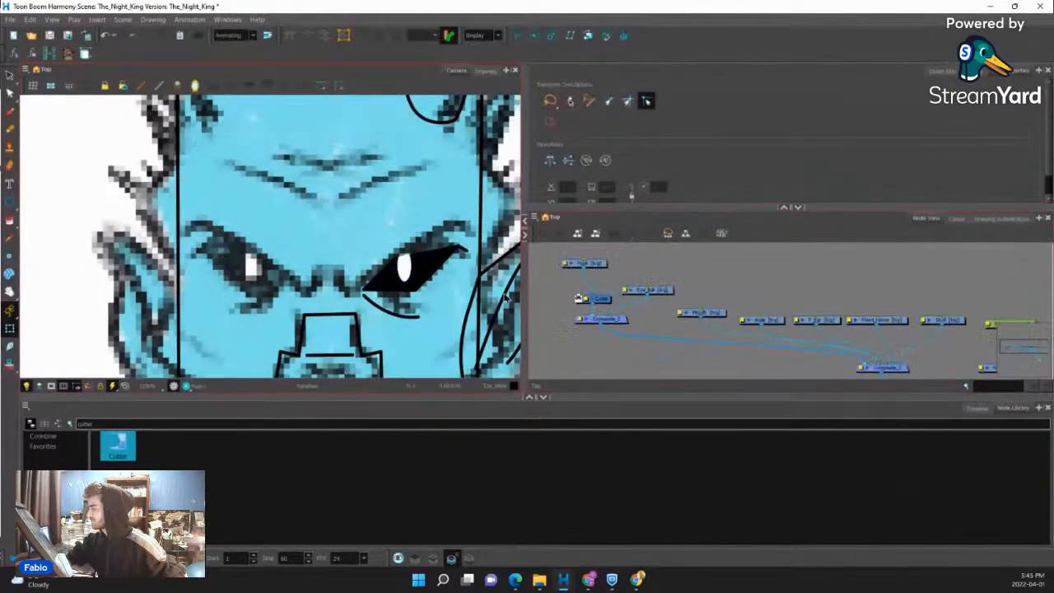
pyautogui.scroll(2, 399, 278)
pyautogui.scroll(2, 663, 321)
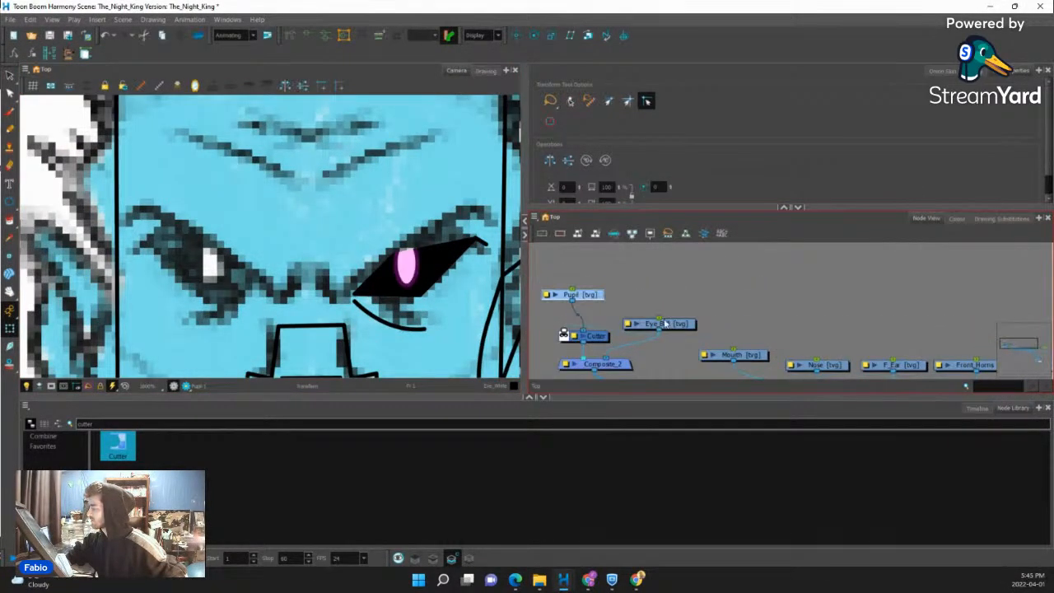
pyautogui.moveTo(666, 324); pyautogui.dragTo(653, 294)
pyautogui.scroll(3, 405, 270)
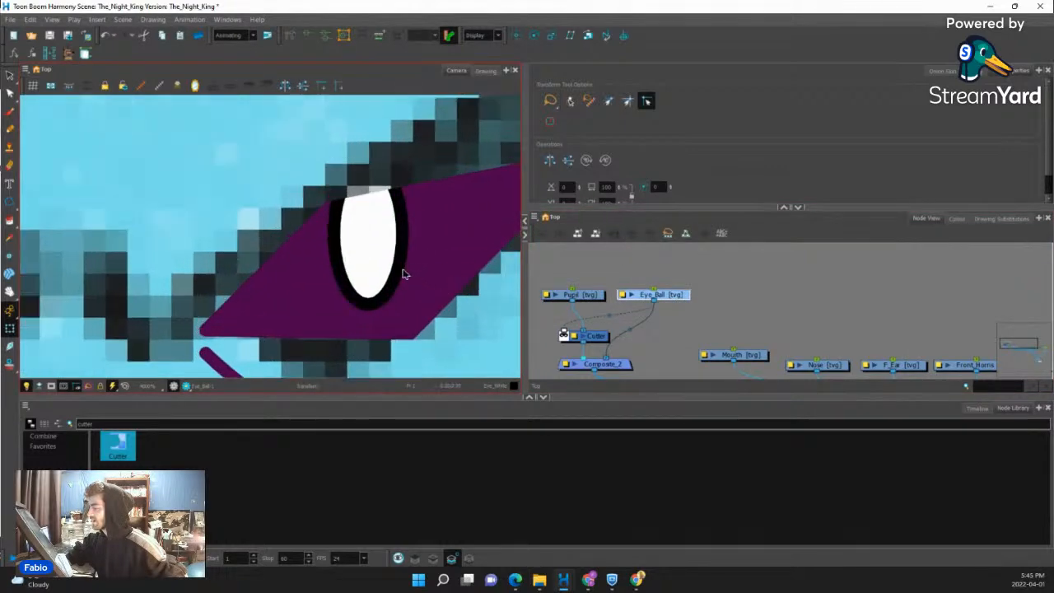
pyautogui.scroll(-3, 405, 270)
pyautogui.click(649, 324)
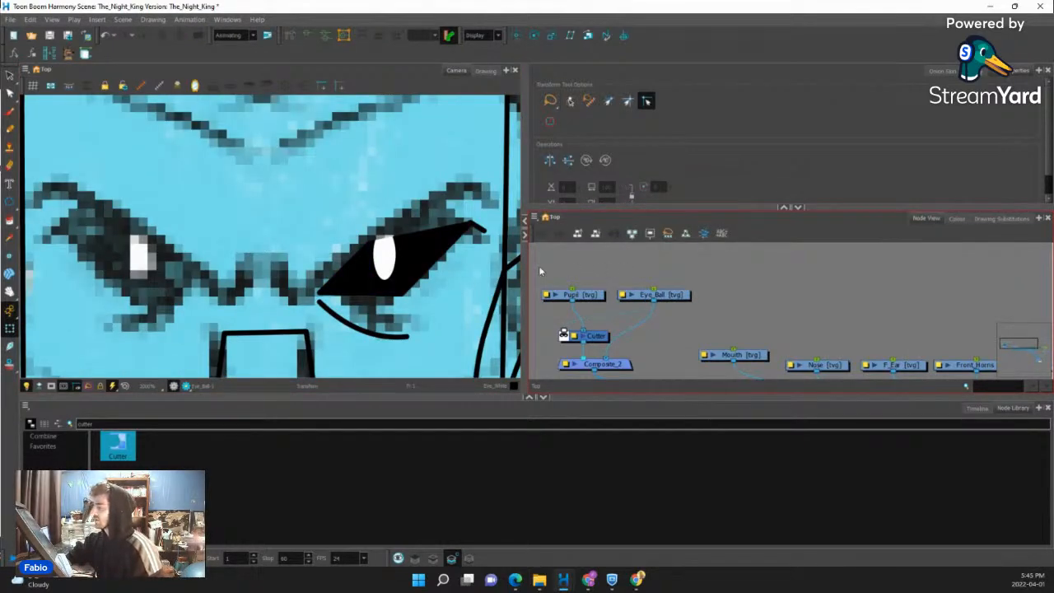
# Paste another composite node below Composite_2 and connect it between Composite_2 and the main composite.
pyautogui.scroll(-1, 565, 267)
pyautogui.scroll(-7, 461, 273)
pyautogui.scroll(-2, 667, 284)
pyautogui.scroll(-2, 617, 304)
pyautogui.scroll(2, 630, 319)
pyautogui.scroll(2, 597, 333)
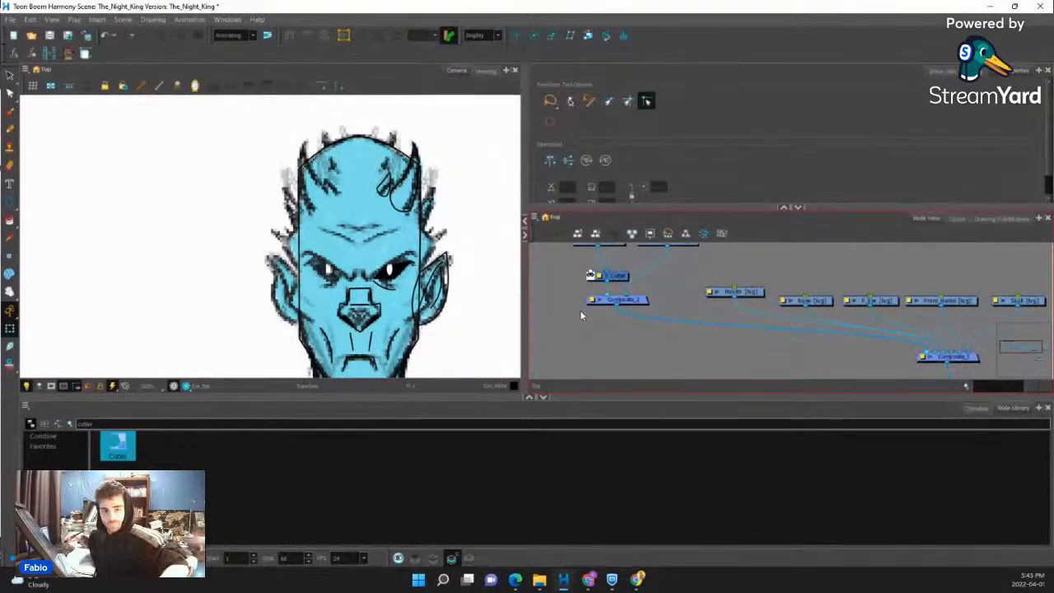
pyautogui.hotkey('ctrl', 'v')
pyautogui.moveTo(613, 312); pyautogui.dragTo(930, 358)
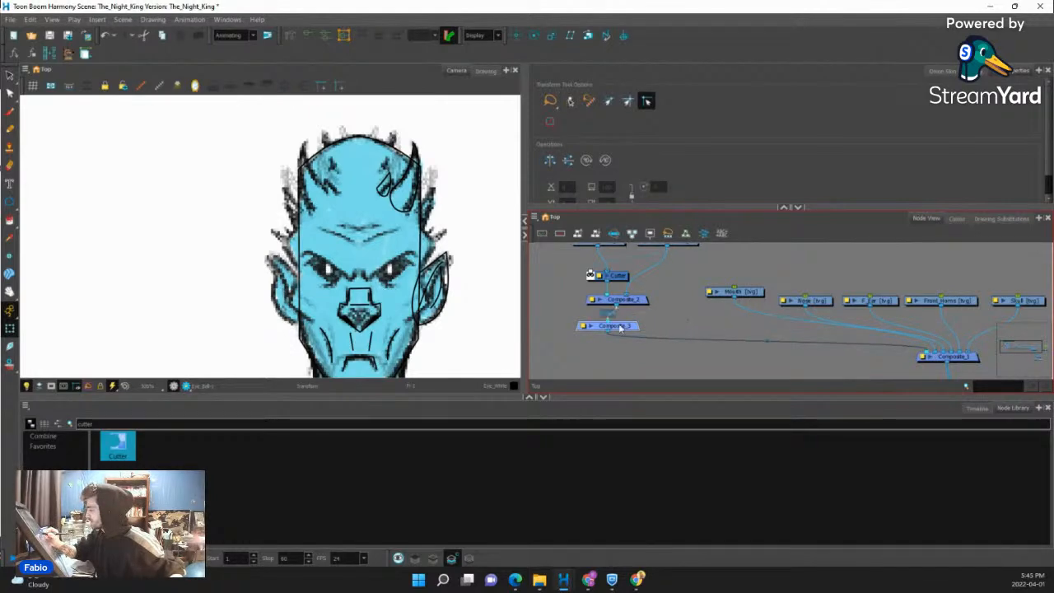
pyautogui.click(367, 274)
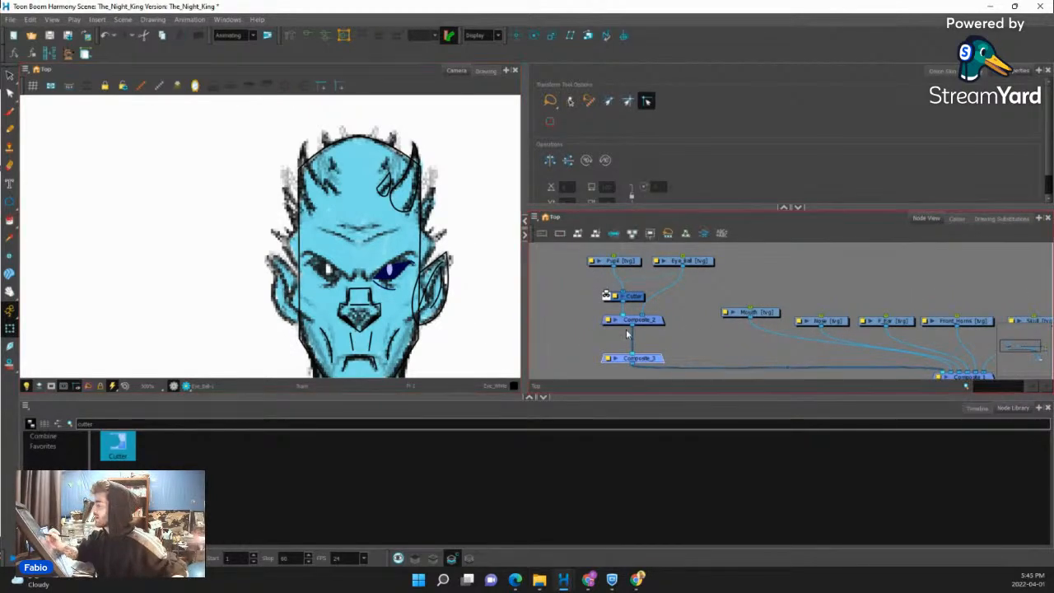
pyautogui.moveTo(581, 332); pyautogui.dragTo(638, 330)
# Add a vector drawing layer named Eye_Brow, place its node beside the Cutter and connect it to the new lower composite.
pyautogui.click(597, 292)
pyautogui.hotkey('ctrl', 'r')
pyautogui.write('Eye')
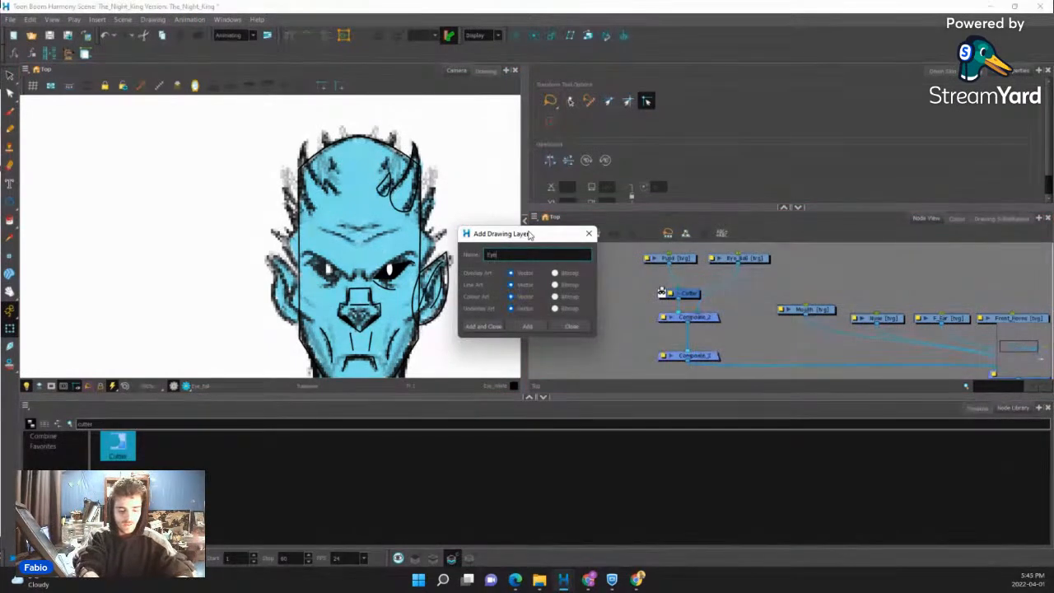
pyautogui.write('_Brow')
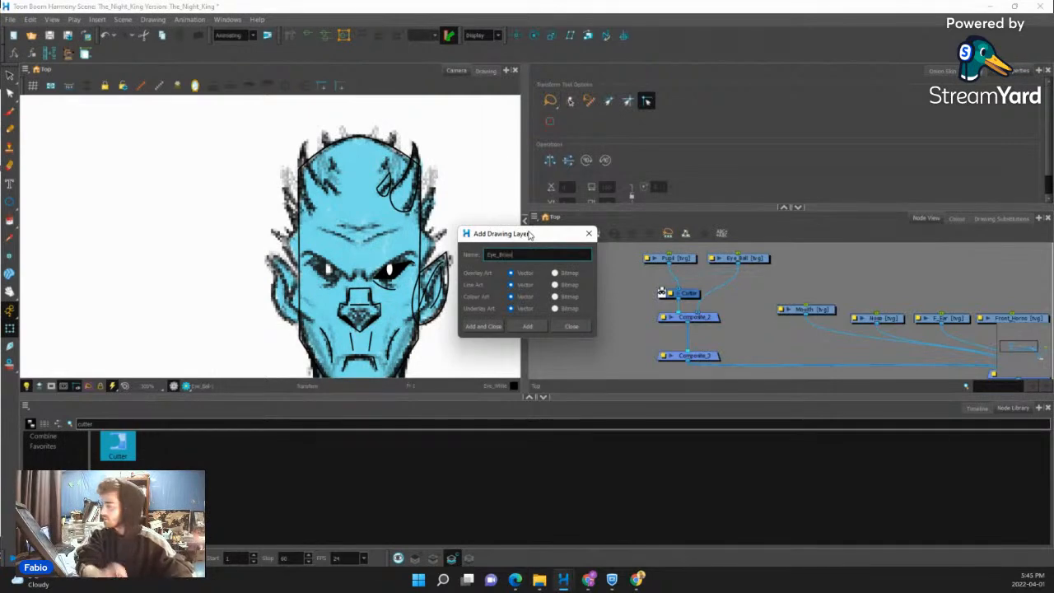
pyautogui.click(499, 324)
pyautogui.moveTo(825, 310)
pyautogui.mouseDown()
pyautogui.moveTo(716, 320)
pyautogui.moveTo(593, 300)
pyautogui.mouseUp()
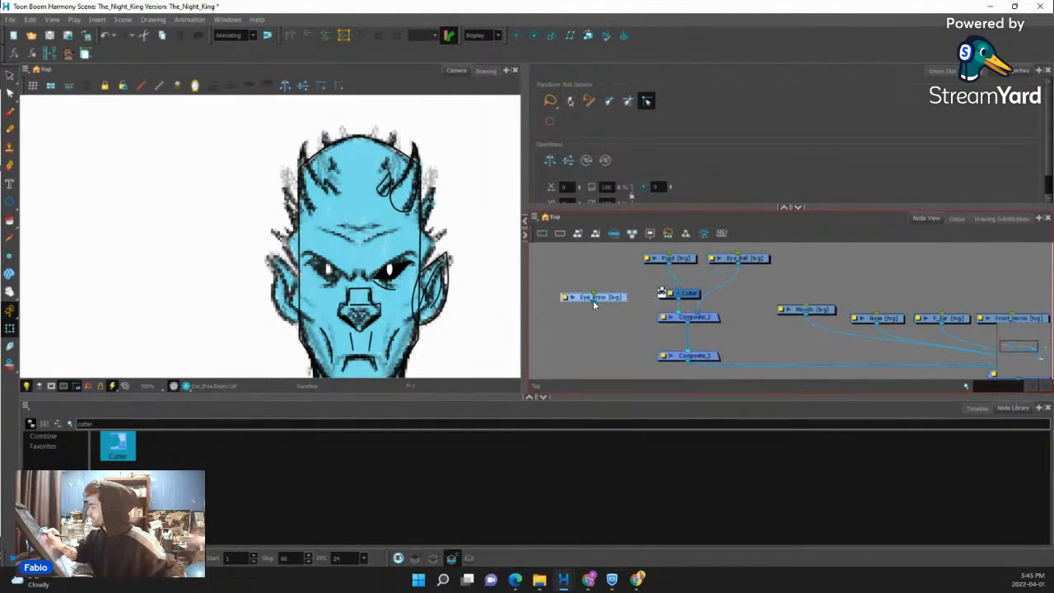
pyautogui.moveTo(647, 350); pyautogui.dragTo(680, 352)
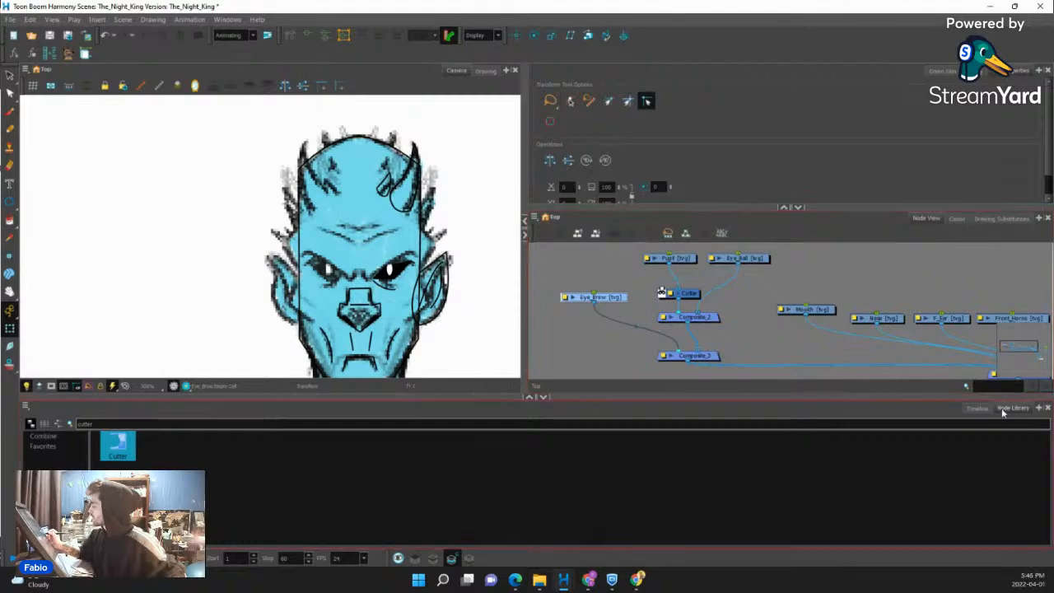
# Add a Line-Art node and an Underlay-Layer node from the node library below the Eye_Brow node.
pyautogui.doubleClick(108, 423)
pyautogui.press('BackSpace')
pyautogui.write('line')
pyautogui.moveTo(167, 447); pyautogui.dragTo(553, 333)
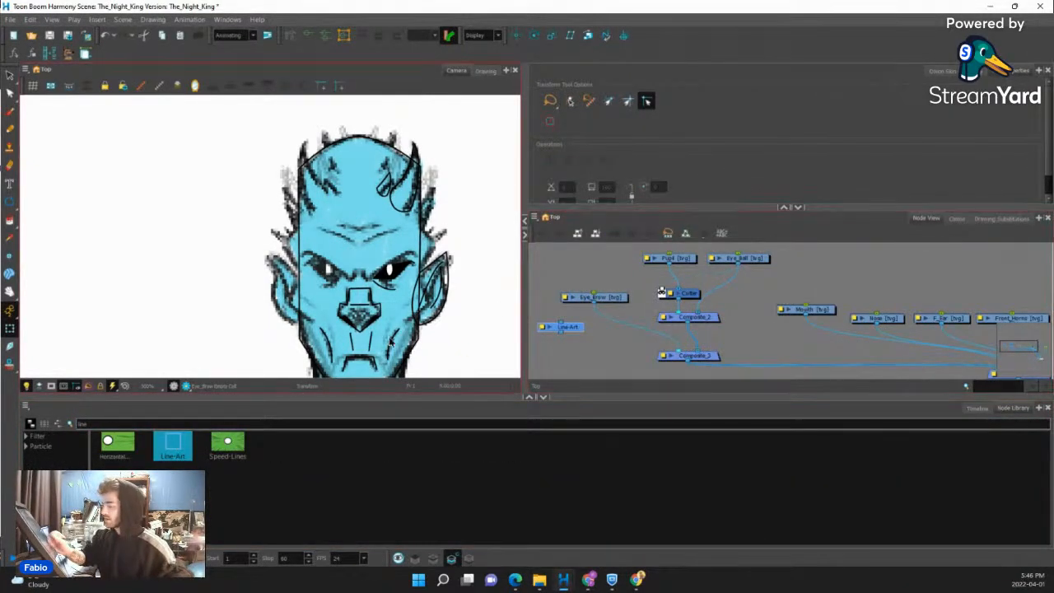
pyautogui.write('under')
pyautogui.moveTo(118, 445); pyautogui.dragTo(614, 311)
# Connect Eye_Brow through the Line-Art and Underlay-Layer nodes into the lower eye composite and arrange the nodes neatly.
pyautogui.moveTo(555, 334); pyautogui.dragTo(557, 337)
pyautogui.moveTo(592, 314); pyautogui.dragTo(622, 342)
pyautogui.moveTo(621, 352); pyautogui.dragTo(670, 365)
pyautogui.moveTo(558, 346); pyautogui.dragTo(674, 365)
pyautogui.moveTo(610, 298); pyautogui.dragTo(627, 288)
pyautogui.moveTo(561, 290); pyautogui.dragTo(651, 350)
pyautogui.moveTo(647, 337); pyautogui.dragTo(617, 321)
pyautogui.moveTo(722, 339); pyautogui.dragTo(746, 371)
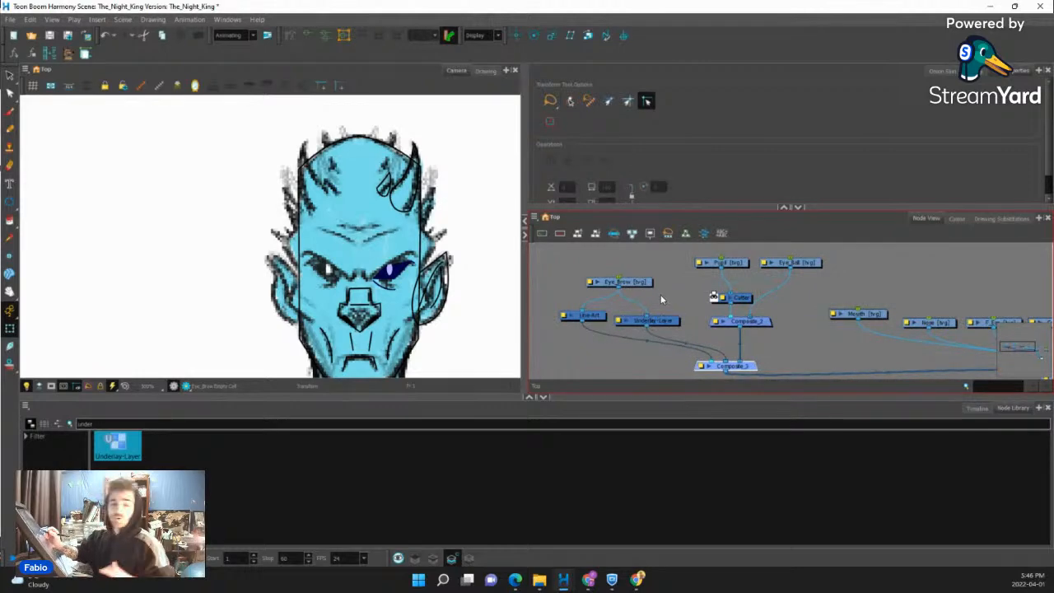
pyautogui.moveTo(661, 323); pyautogui.dragTo(666, 317)
pyautogui.moveTo(639, 282); pyautogui.dragTo(637, 275)
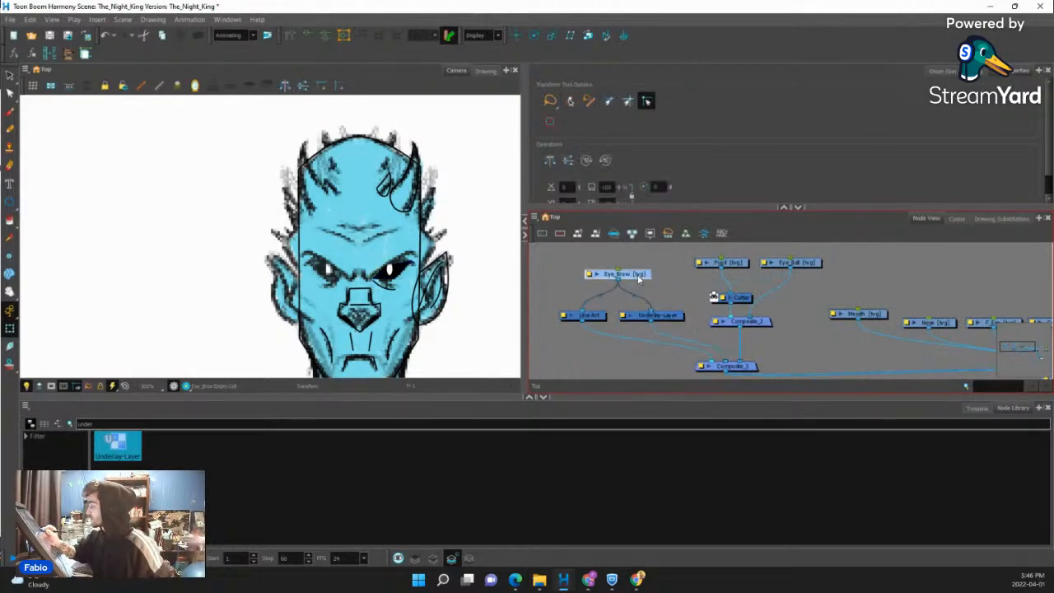
# Draw a curved eyebrow line above the traced eye on the Eye_Brow layer's Line Art with the Line tool.
pyautogui.click(600, 317)
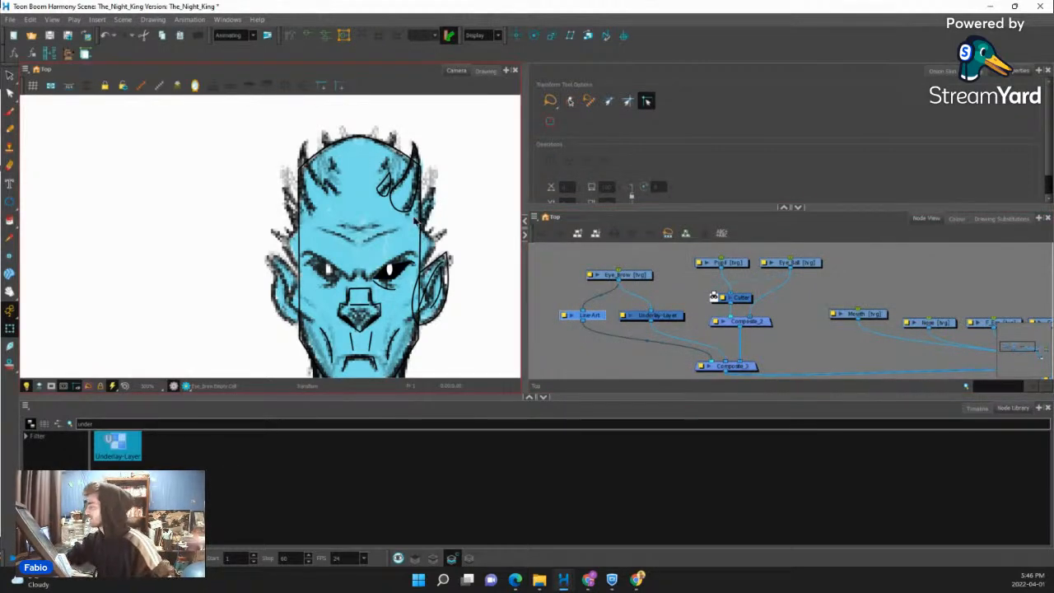
pyautogui.moveTo(15, 206)
pyautogui.mouseDown()
pyautogui.moveTo(33, 202)
pyautogui.moveTo(37, 223)
pyautogui.mouseUp()
pyautogui.click(978, 409)
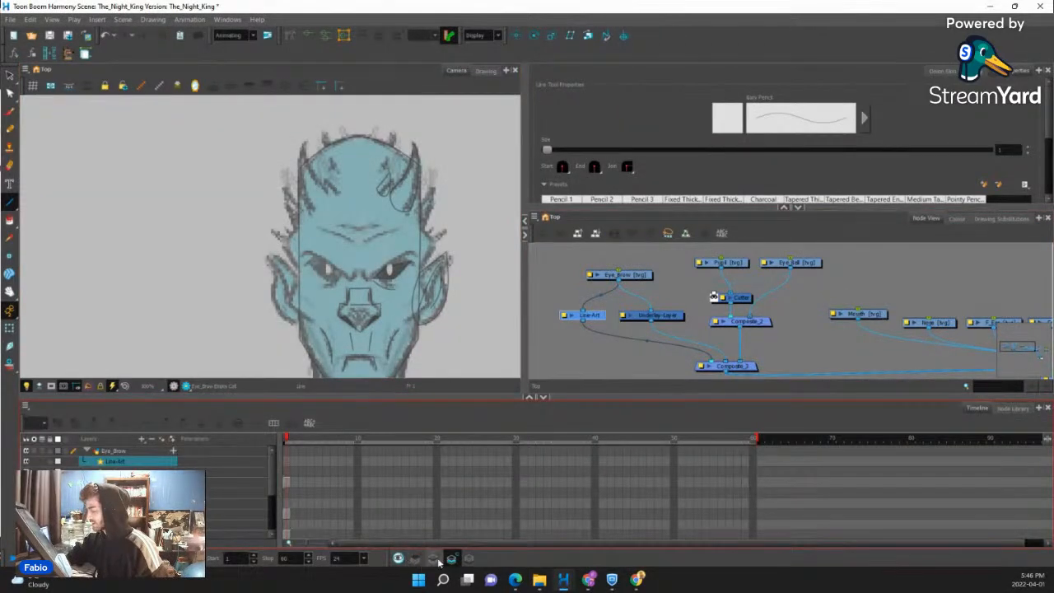
pyautogui.scroll(5, 394, 263)
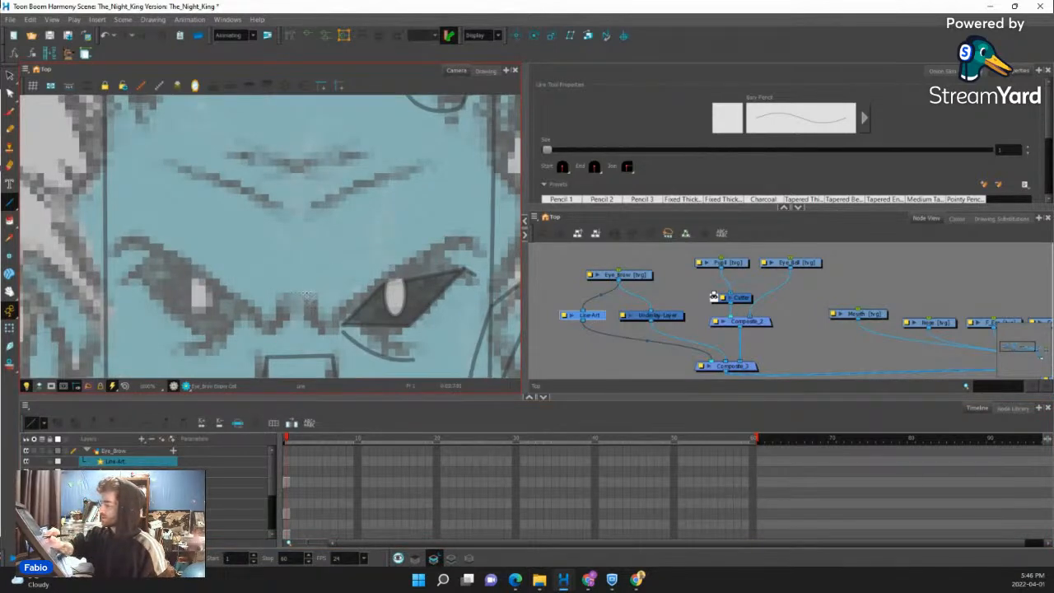
pyautogui.moveTo(328, 329); pyautogui.dragTo(480, 251)
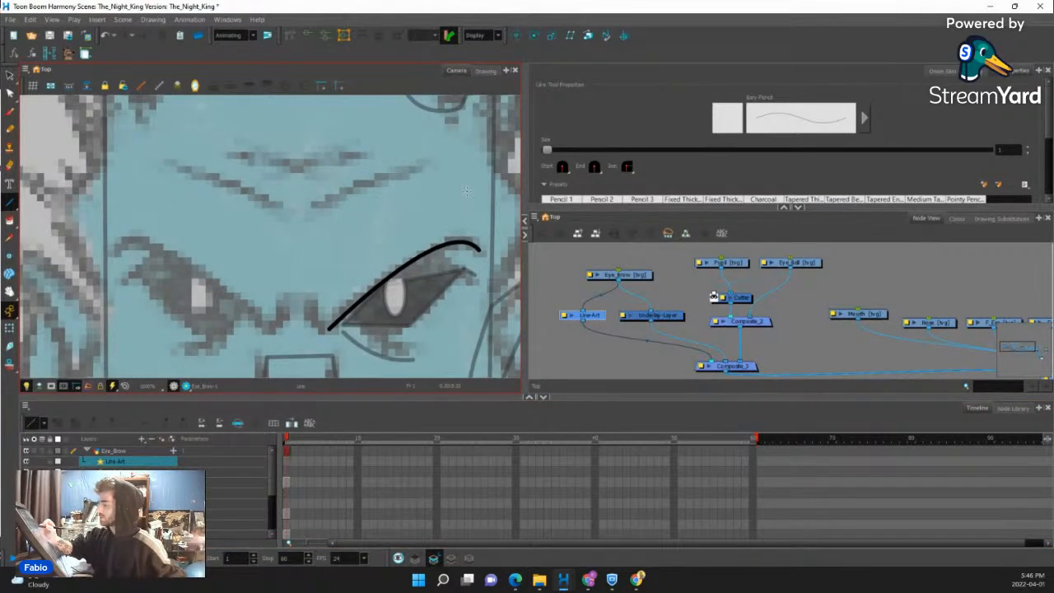
# Reshape the eyebrow line with the Contour Editor, hooking its inner end up towards the nose bridge and raising its outer arch.
pyautogui.click(10, 93)
pyautogui.click(334, 326)
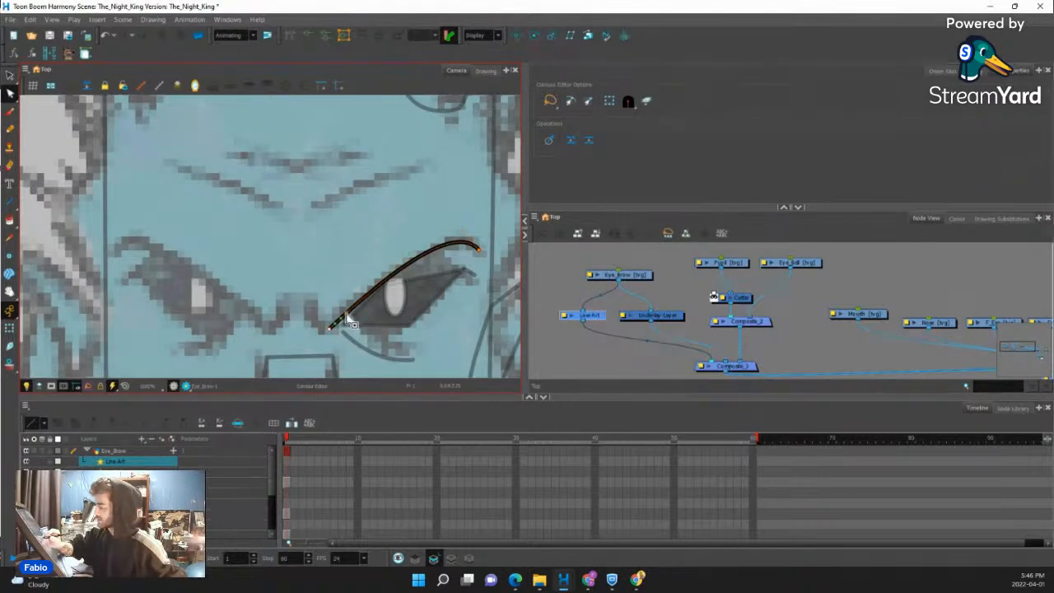
pyautogui.moveTo(329, 328)
pyautogui.mouseDown()
pyautogui.moveTo(305, 306)
pyautogui.moveTo(334, 321)
pyautogui.moveTo(350, 304)
pyautogui.mouseUp()
pyautogui.moveTo(414, 239); pyautogui.dragTo(477, 248)
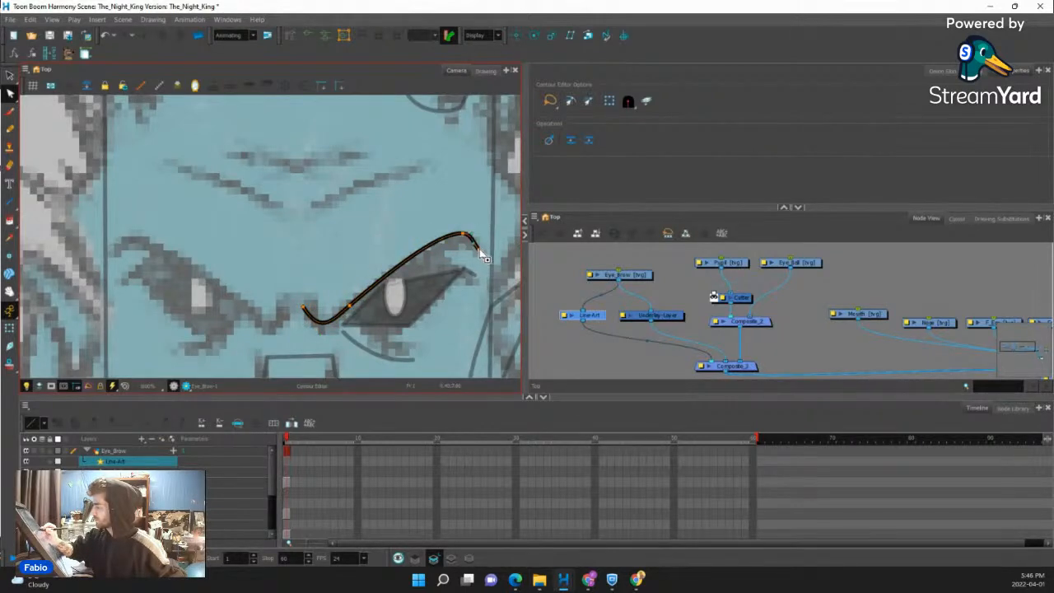
pyautogui.moveTo(350, 306); pyautogui.dragTo(350, 310)
pyautogui.click(392, 298)
pyautogui.hotkey('ctrl', 'z')
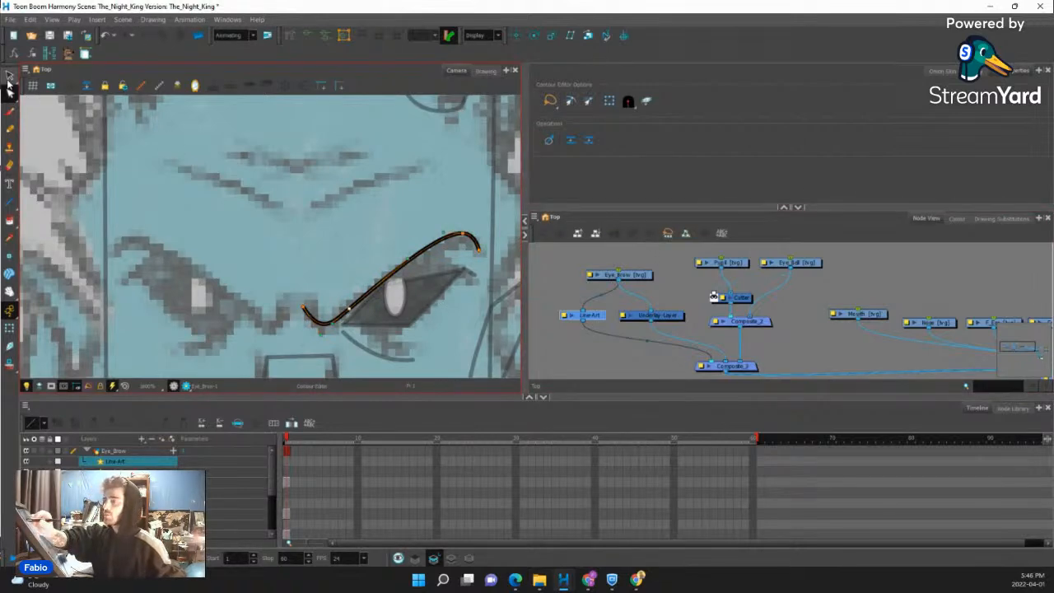
# On the Eye_Brow layer's Underlay Art, draw an invisible looping stroke over the forehead joining both ends of the eyebrow line.
pyautogui.click(9, 76)
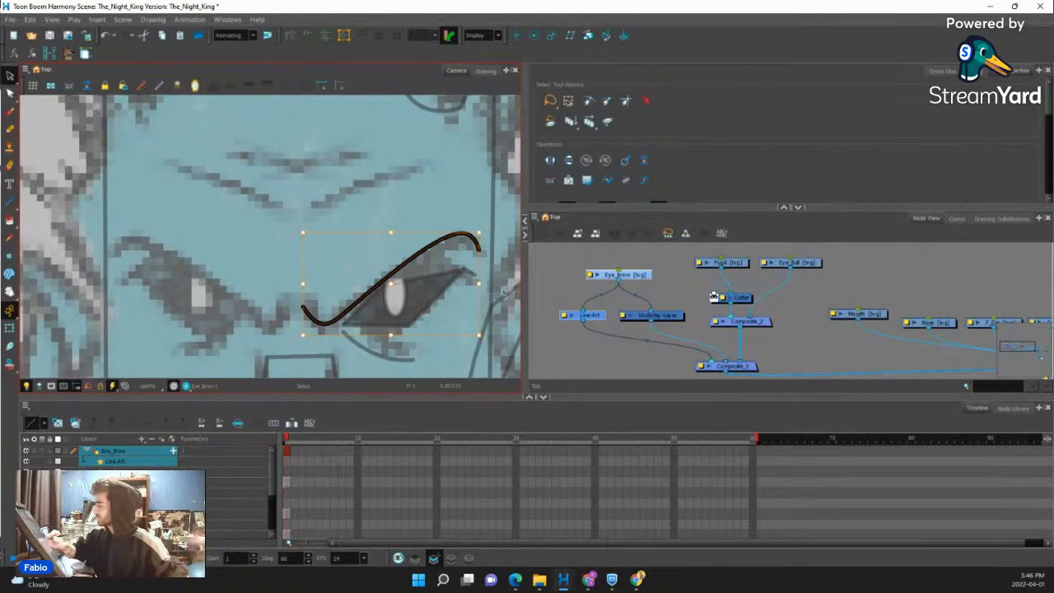
pyautogui.click(469, 558)
pyautogui.click(385, 278)
pyautogui.moveTo(16, 224); pyautogui.dragTo(47, 282)
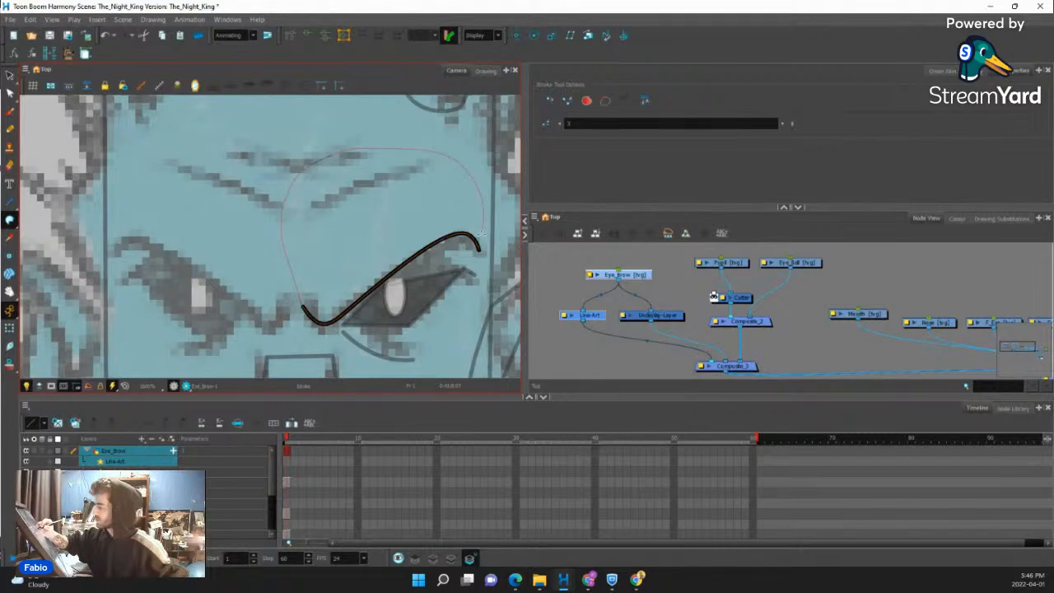
pyautogui.moveTo(481, 233); pyautogui.dragTo(483, 245)
pyautogui.click(525, 308)
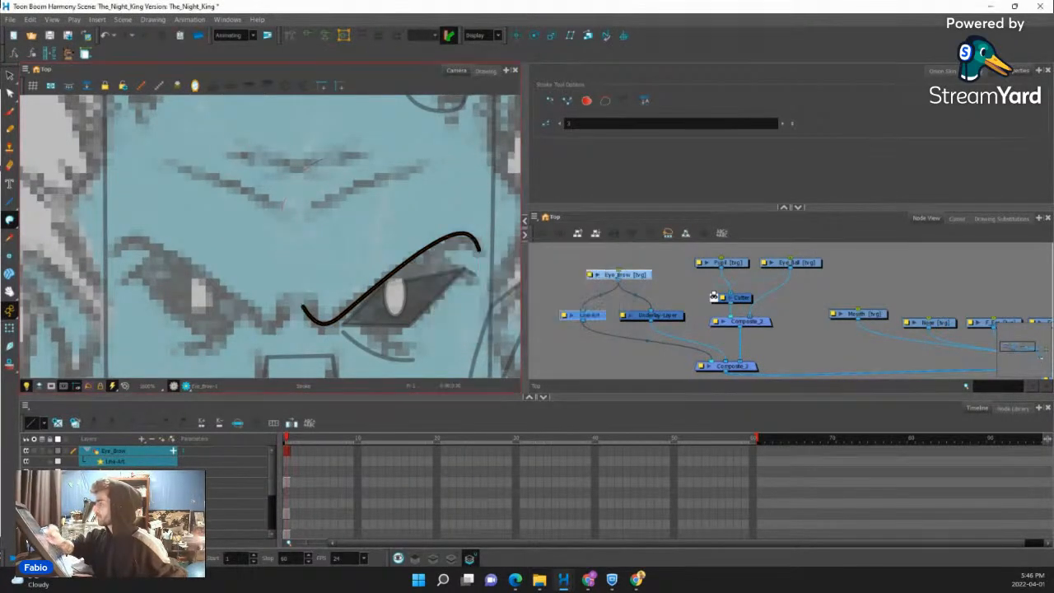
# Add a bright green swatch named cutter to the Nk palette and fill the looped shape on Eye_Brow's Underlay Art with it.
pyautogui.click(488, 72)
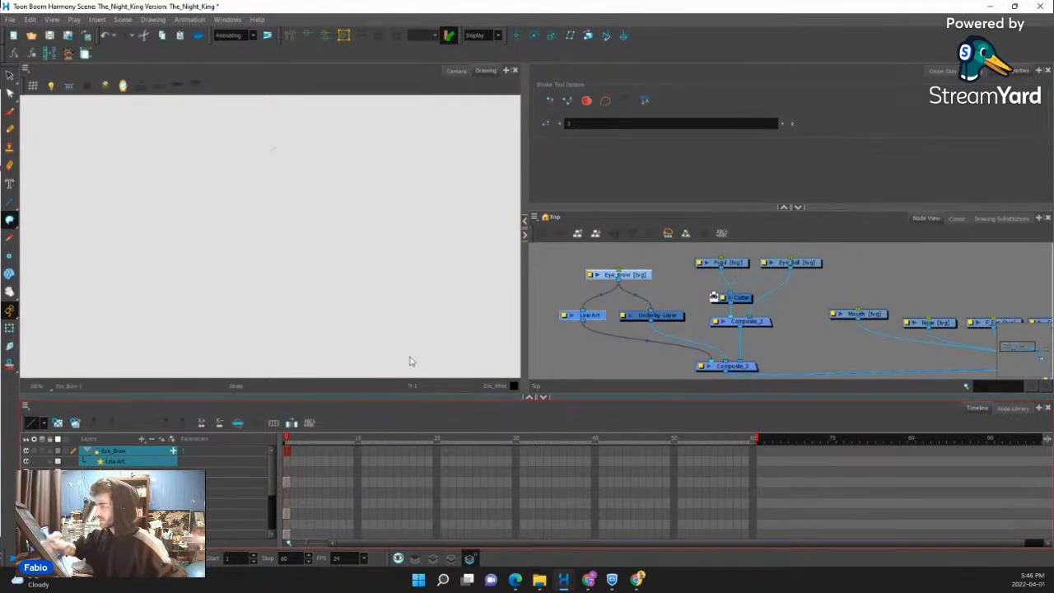
pyautogui.scroll(7, 274, 152)
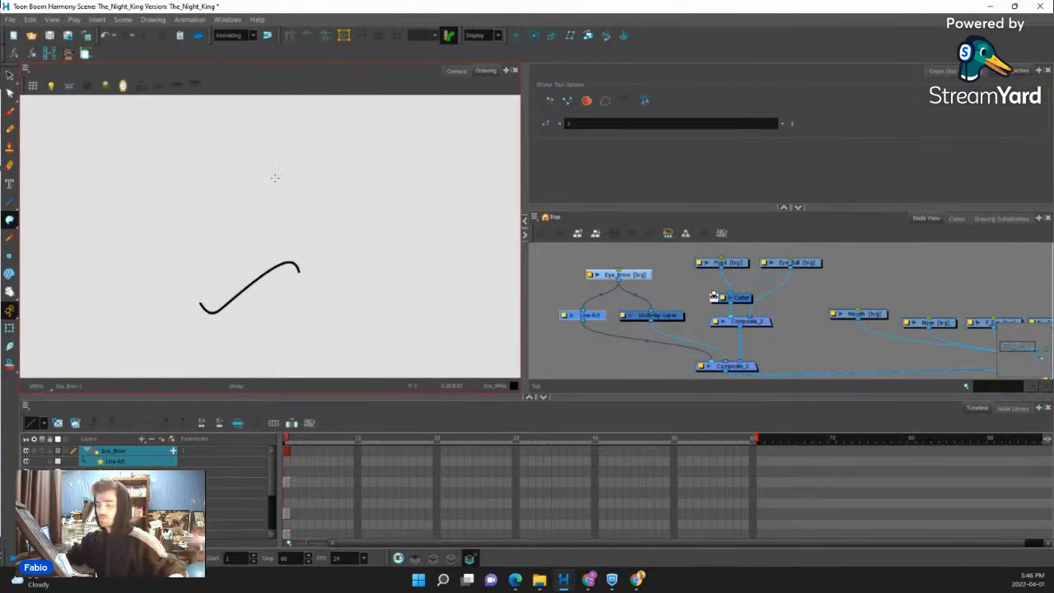
pyautogui.scroll(2, 251, 244)
pyautogui.moveTo(10, 220); pyautogui.dragTo(41, 221)
pyautogui.click(961, 220)
pyautogui.press('Return')
pyautogui.click(540, 295)
pyautogui.doubleClick(613, 341)
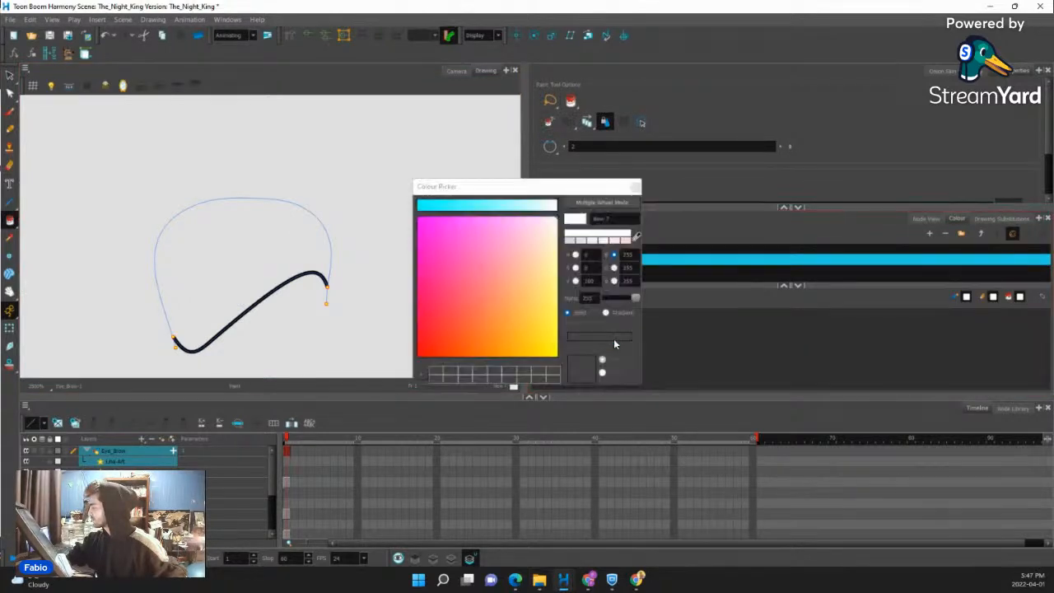
pyautogui.moveTo(535, 206); pyautogui.dragTo(418, 205)
pyautogui.moveTo(478, 245); pyautogui.dragTo(558, 299)
pyautogui.moveTo(629, 218); pyautogui.dragTo(523, 216)
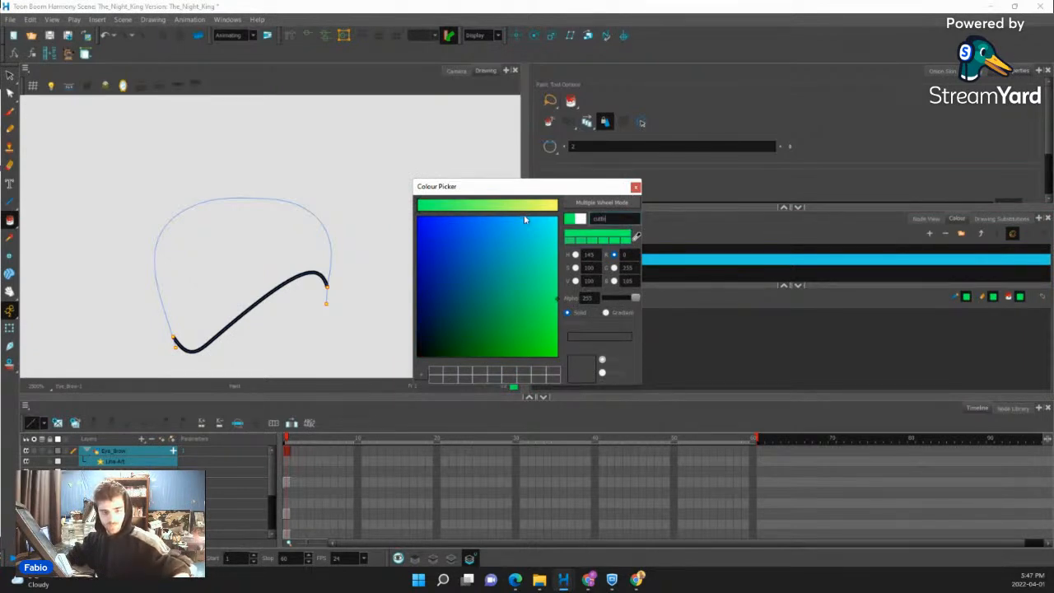
pyautogui.moveTo(631, 190); pyautogui.dragTo(632, 188)
pyautogui.click(637, 187)
pyautogui.click(277, 263)
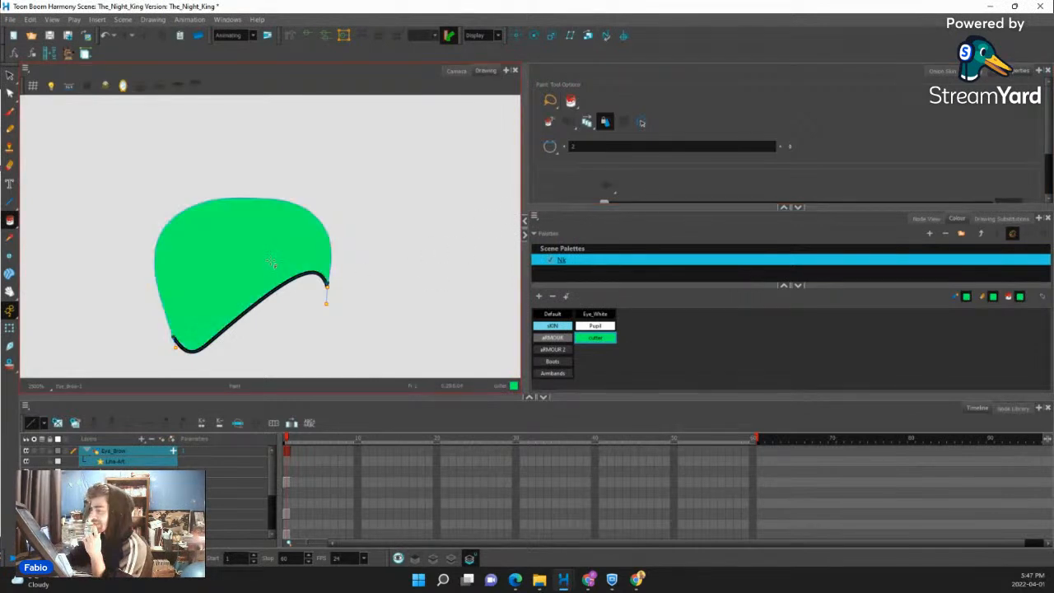
# Delete the black eyebrow stroke from the Underlay Art, keeping the green fill, and check the line on the Line Art.
pyautogui.hotkey('alt', 'q')
pyautogui.scroll(2, 268, 309)
pyautogui.click(264, 308)
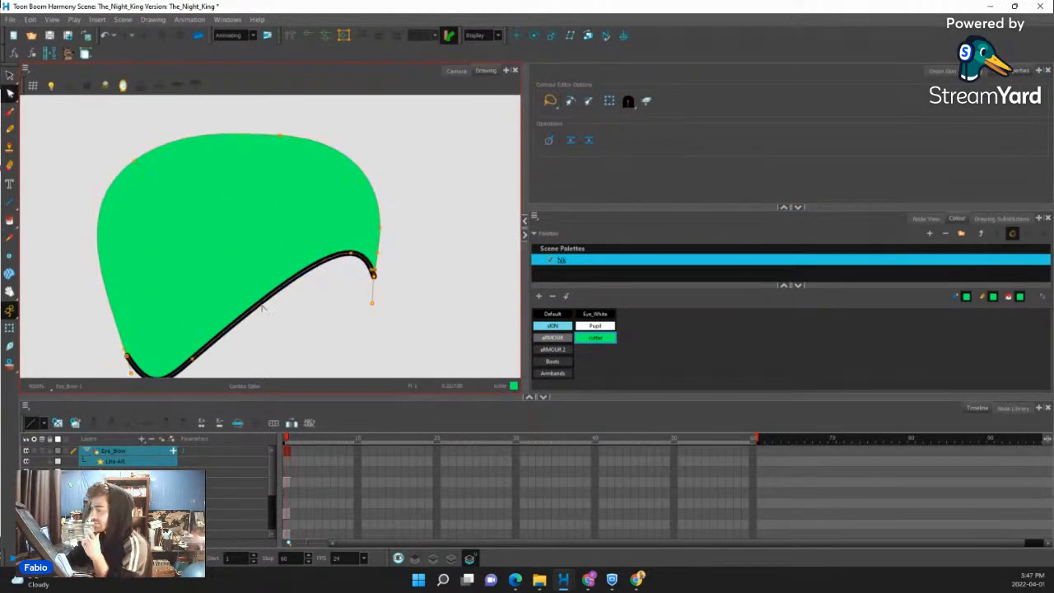
pyautogui.click(9, 89)
pyautogui.click(274, 296)
pyautogui.scroll(2, 272, 299)
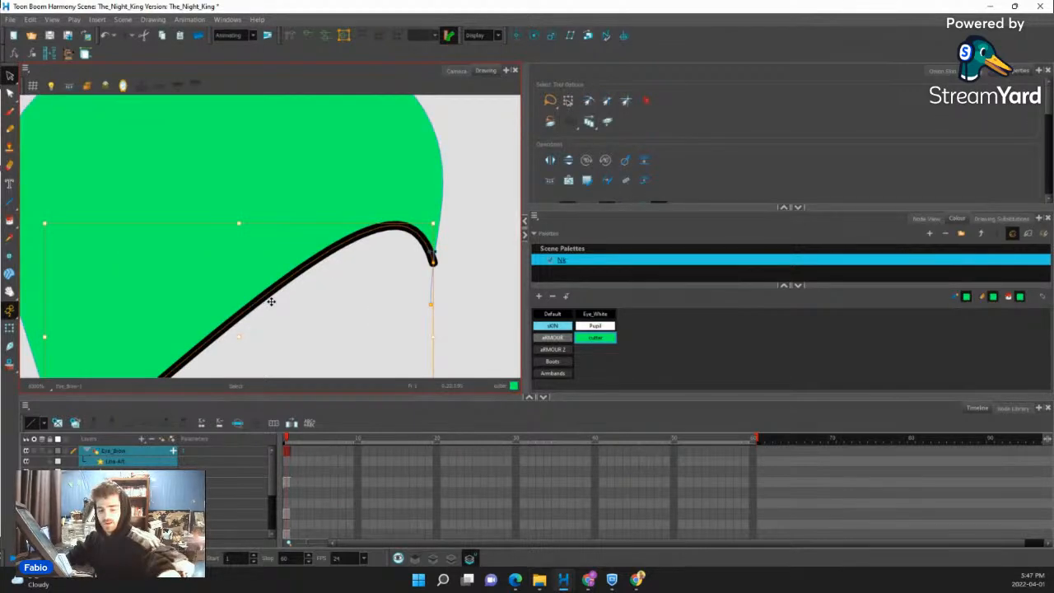
pyautogui.scroll(-2, 271, 302)
pyautogui.press('Delete')
pyautogui.scroll(-1, 394, 230)
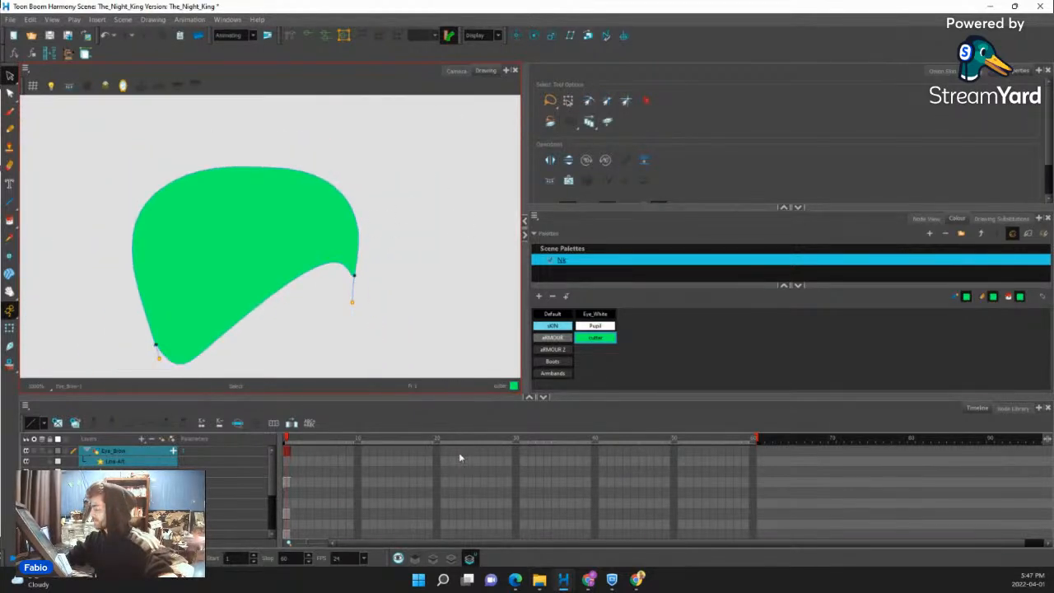
pyautogui.click(433, 560)
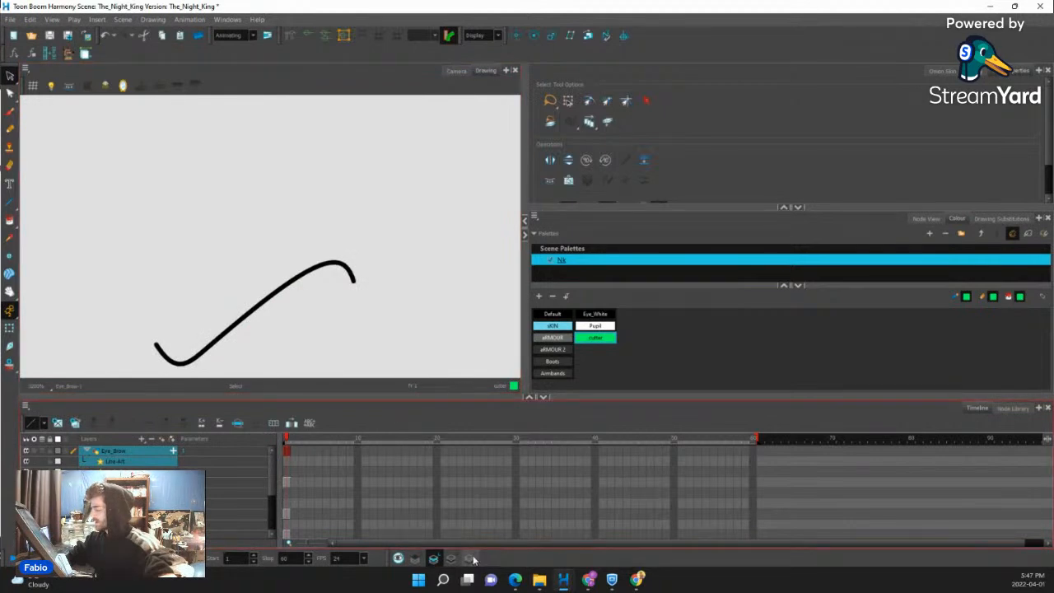
pyautogui.click(473, 559)
# Add a second Cutter node between the upper and lower eye composites and connect the Underlay-Layer node as its matte.
pyautogui.click(456, 71)
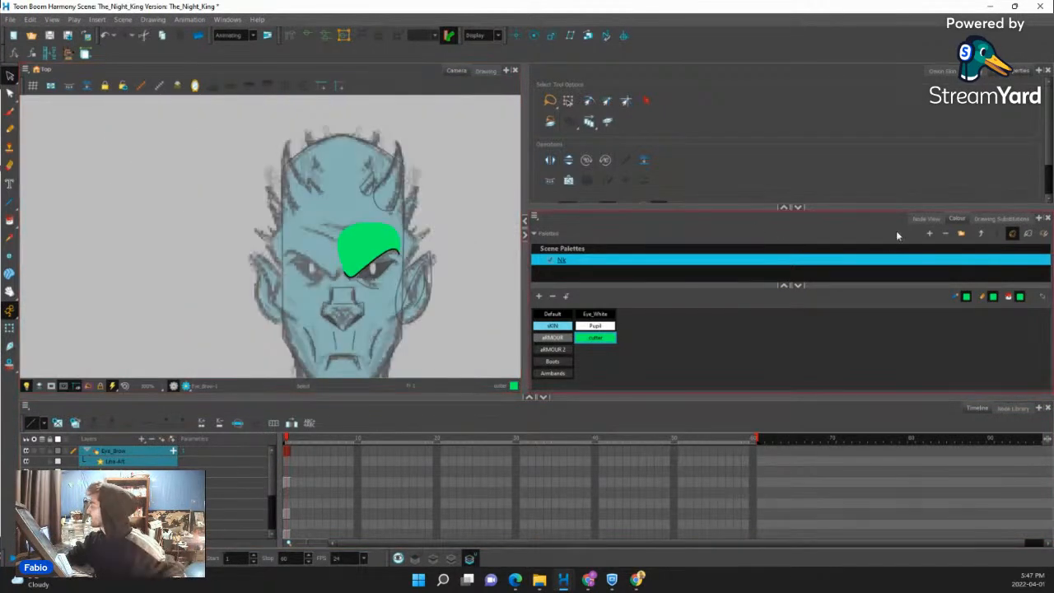
pyautogui.click(921, 219)
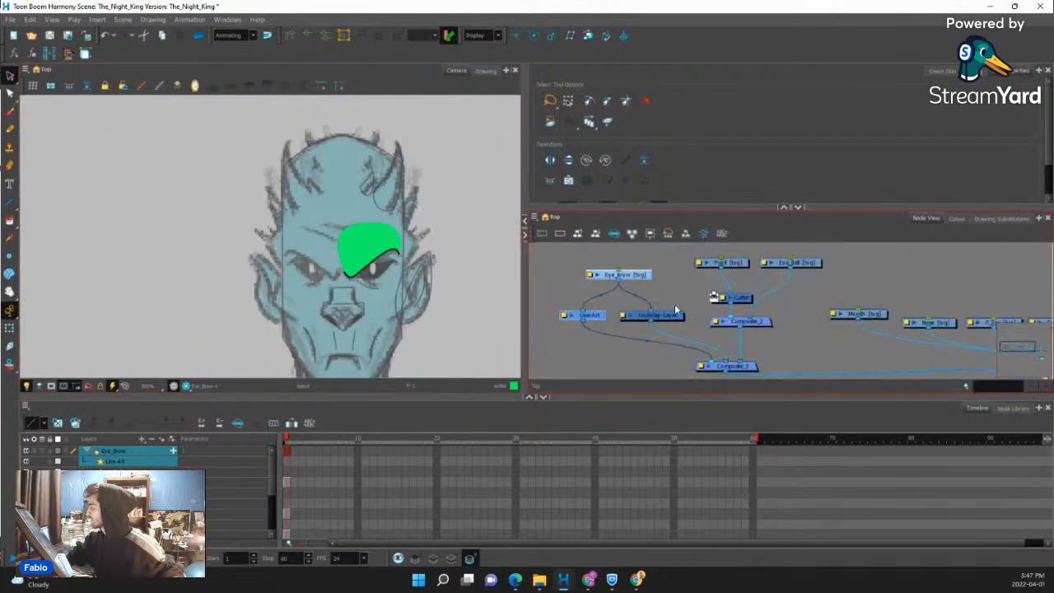
pyautogui.click(1012, 408)
pyautogui.click(165, 424)
pyautogui.write('cutter')
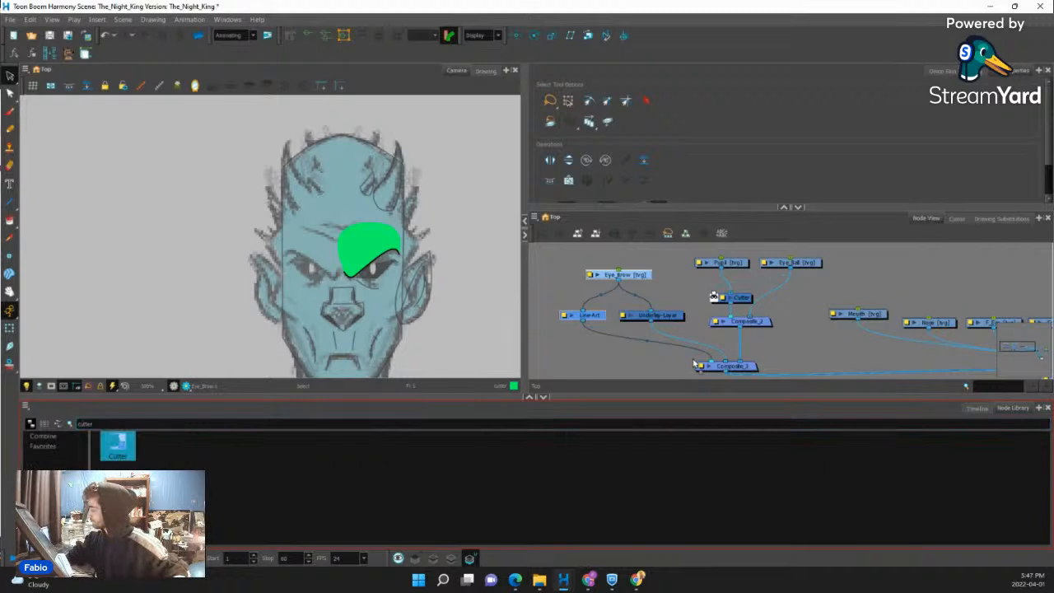
pyautogui.moveTo(695, 363); pyautogui.dragTo(736, 329)
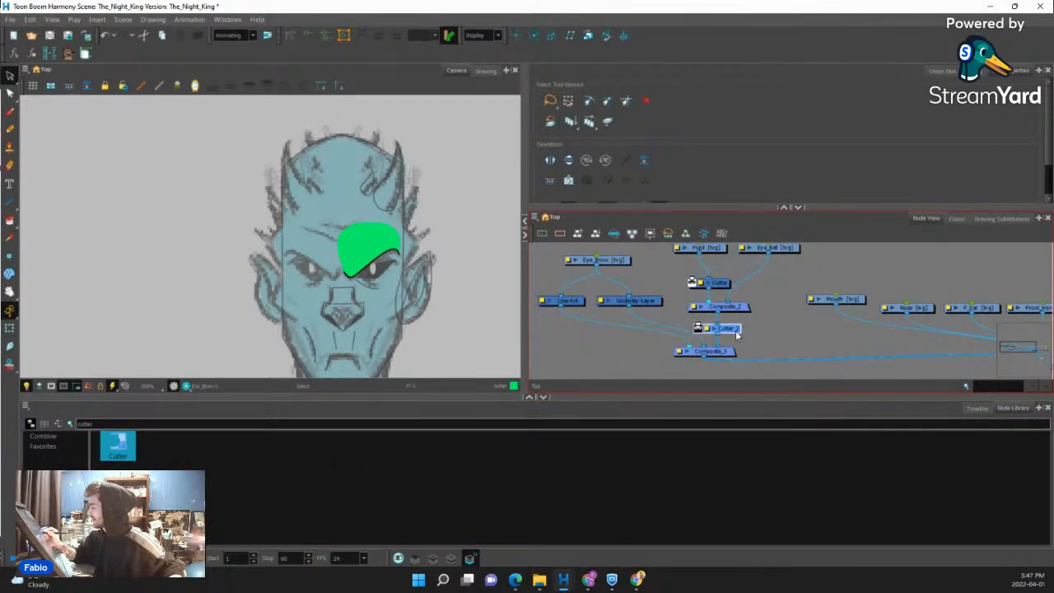
pyautogui.moveTo(685, 343); pyautogui.dragTo(700, 328)
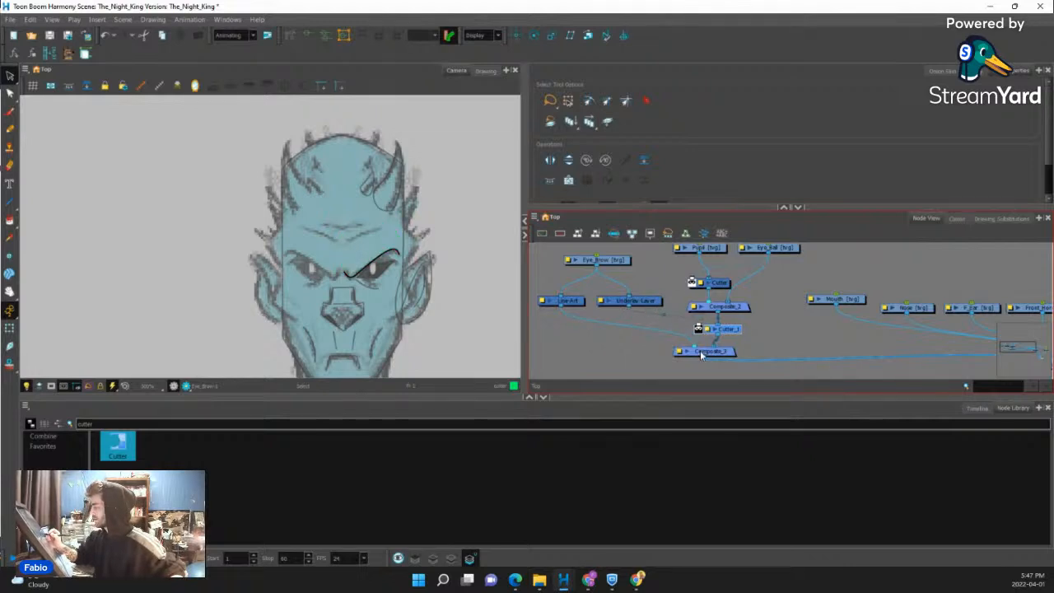
pyautogui.moveTo(738, 333); pyautogui.dragTo(733, 330)
# Add parent pegs to the Mouth, Nose, F_Ear, Front_Horns and Skull drawing nodes.
pyautogui.click(10, 327)
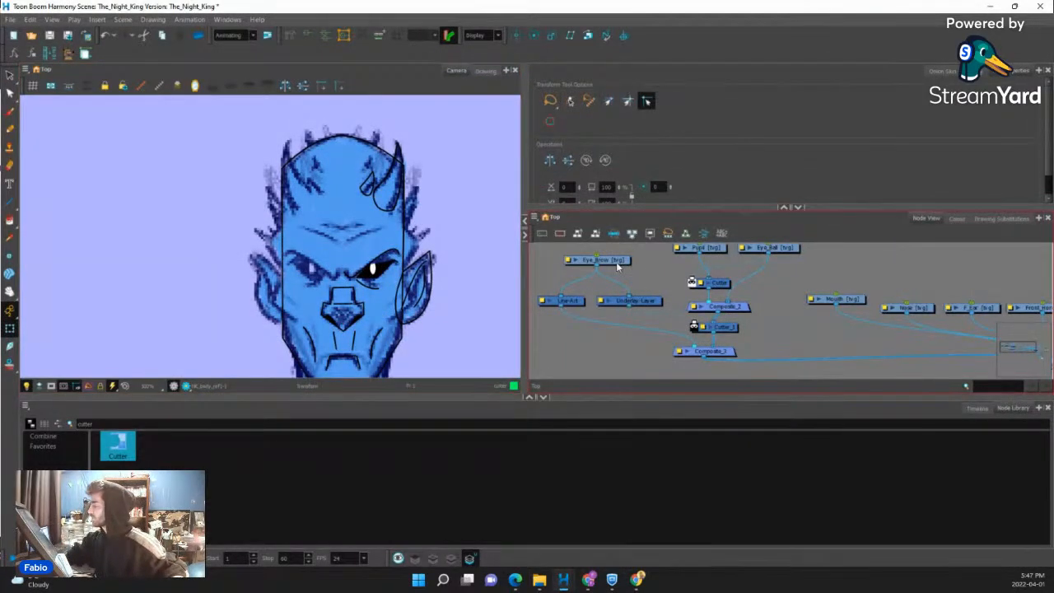
pyautogui.scroll(5, 385, 285)
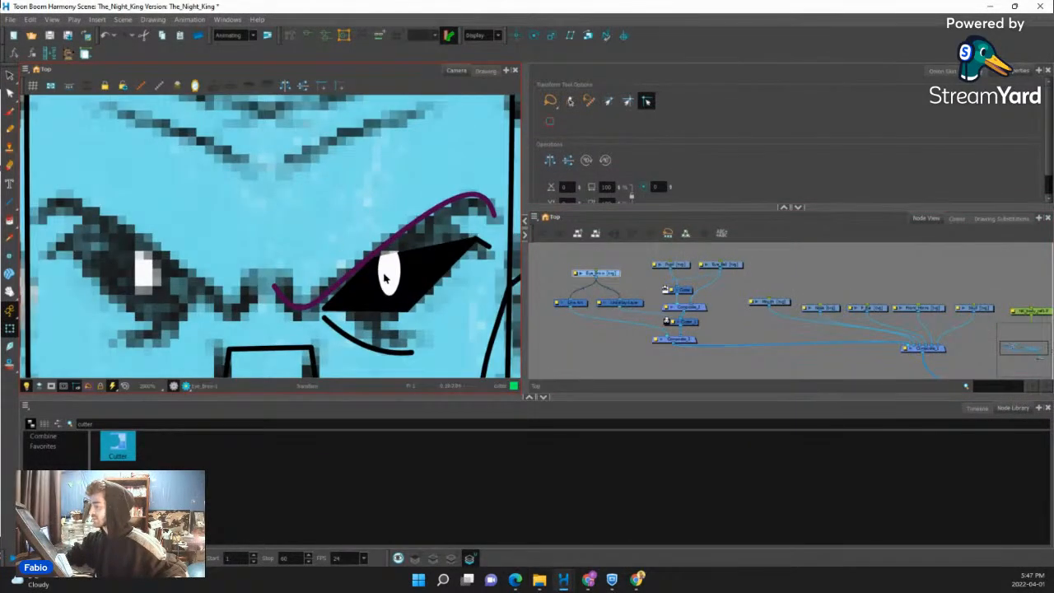
pyautogui.scroll(-2, 384, 278)
pyautogui.scroll(-2, 640, 317)
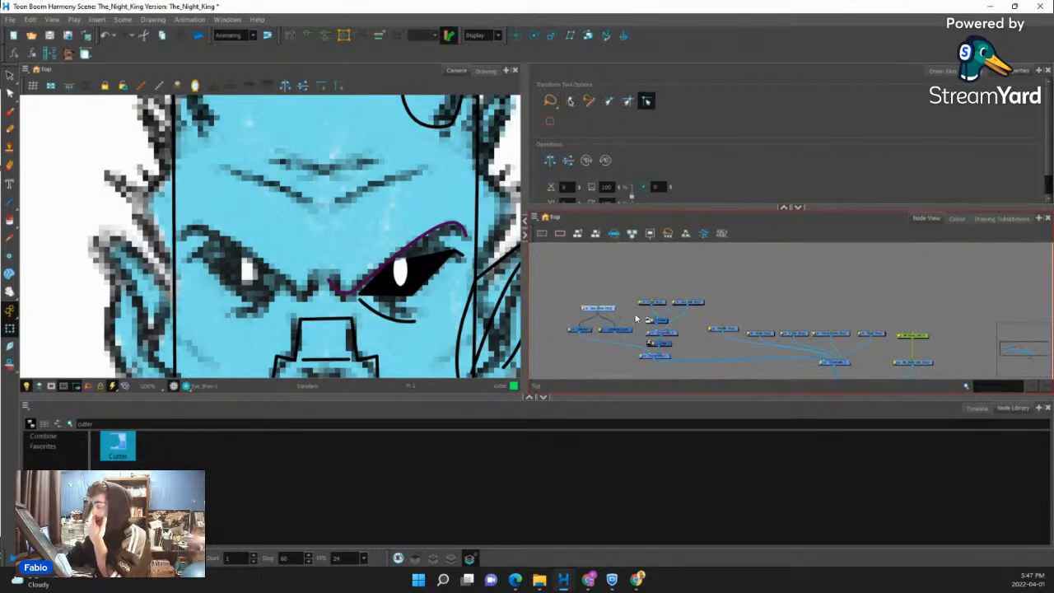
pyautogui.scroll(2, 732, 320)
pyautogui.moveTo(738, 334); pyautogui.dragTo(699, 315)
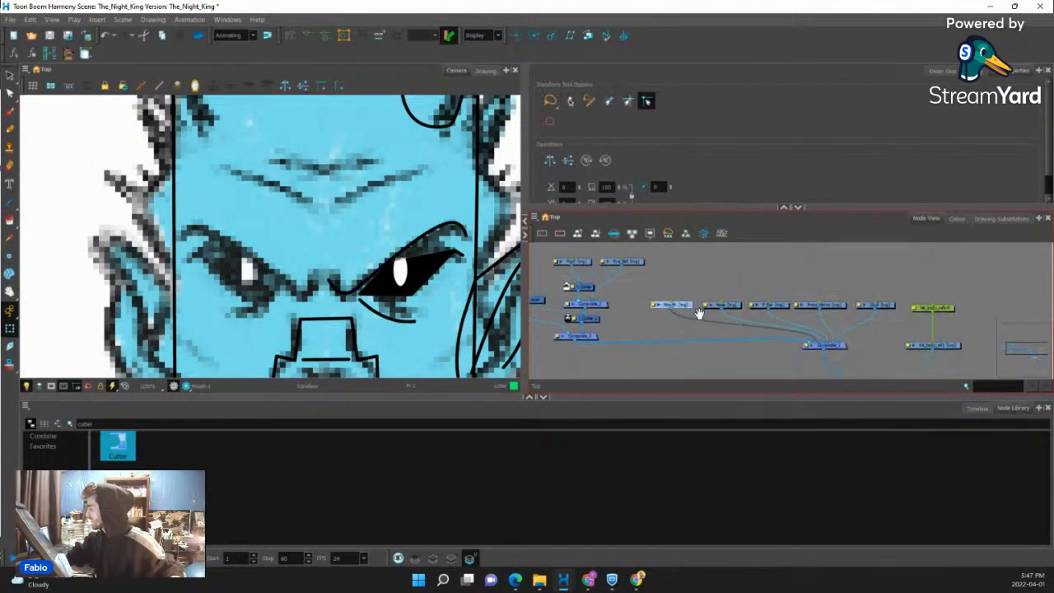
pyautogui.moveTo(672, 279); pyautogui.dragTo(876, 320)
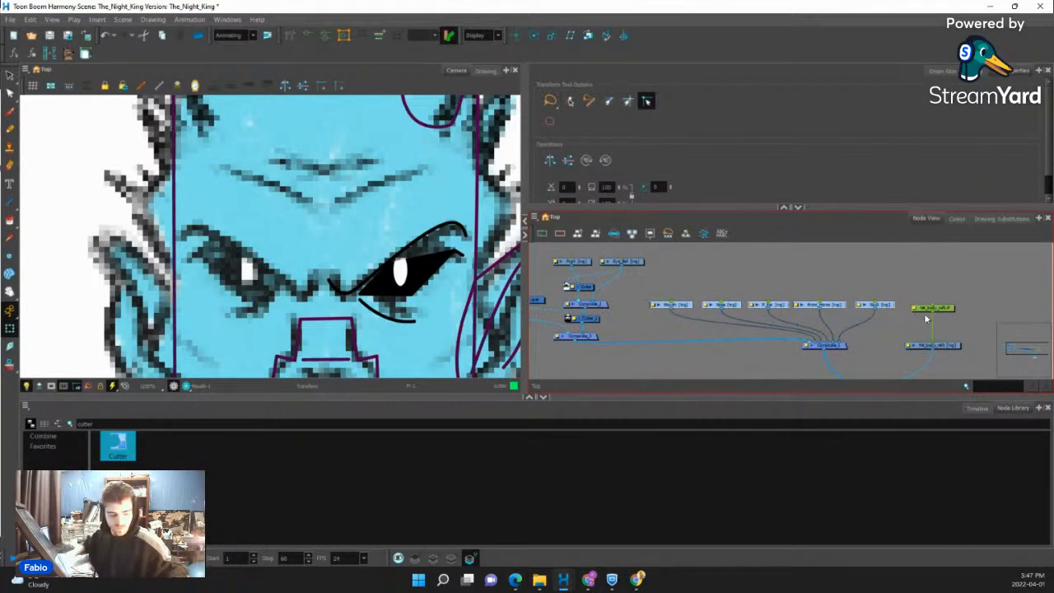
pyautogui.hotkey('ctrl', 'p')
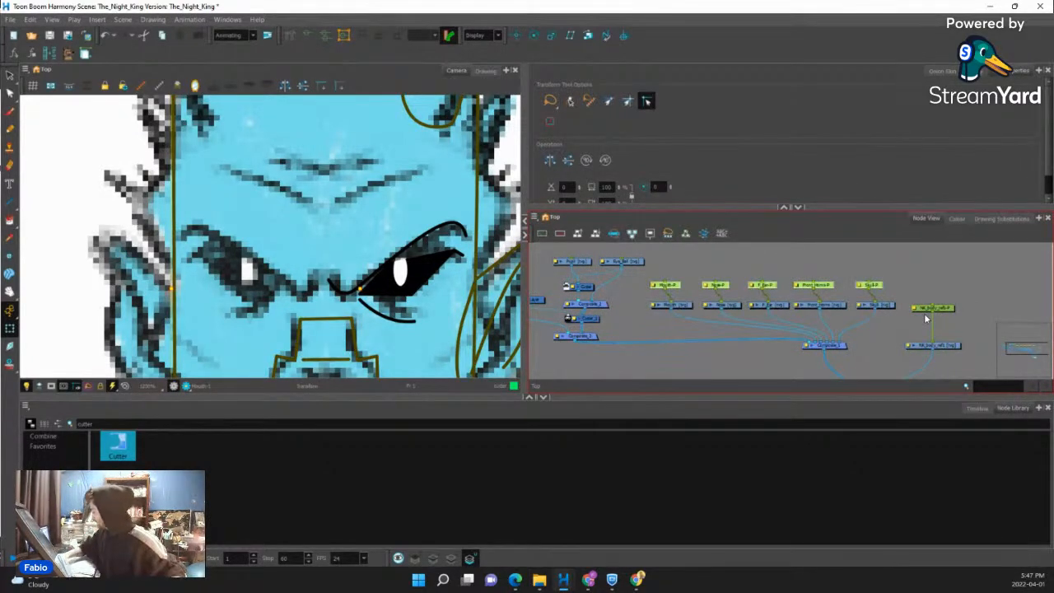
# Add parent pegs to the Eye_Brow, Pupil and Eye_Ball drawing nodes.
pyautogui.click(703, 269)
pyautogui.moveTo(703, 269); pyautogui.dragTo(776, 292)
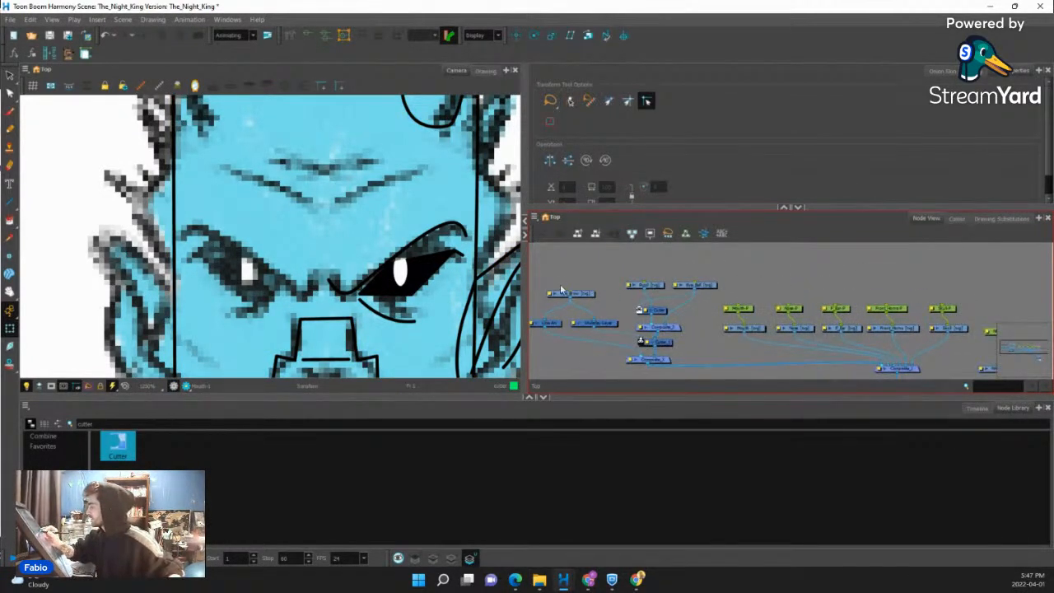
pyautogui.click(714, 285)
pyautogui.hotkey('ctrl', 'p')
pyautogui.click(749, 278)
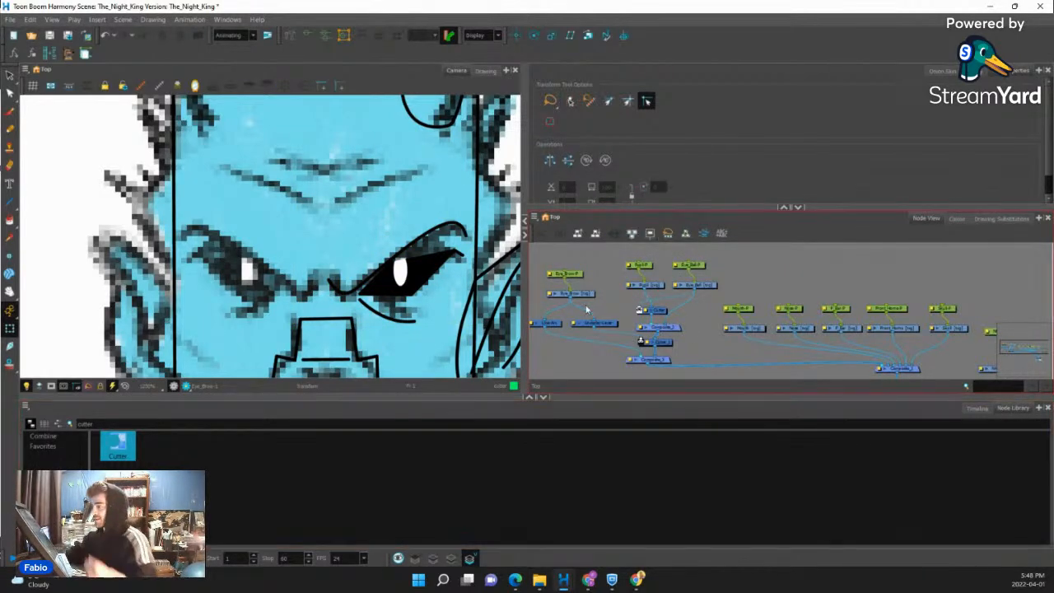
# Move the Skull peg's pivot onto the chin just below the mouth, using the Rotate tool.
pyautogui.scroll(-6, 360, 256)
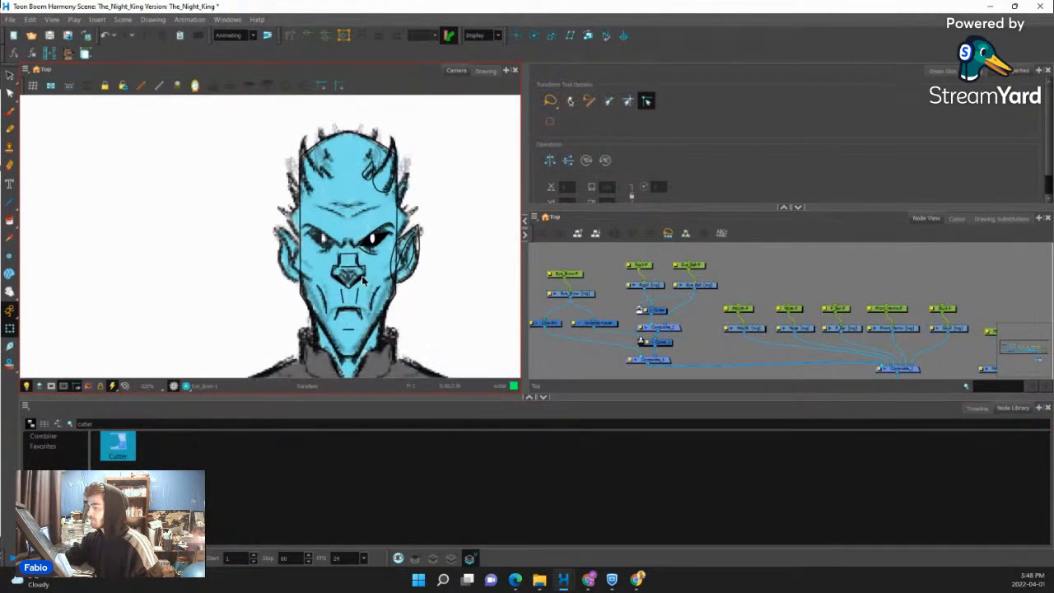
pyautogui.scroll(-2, 362, 281)
pyautogui.scroll(3, 367, 256)
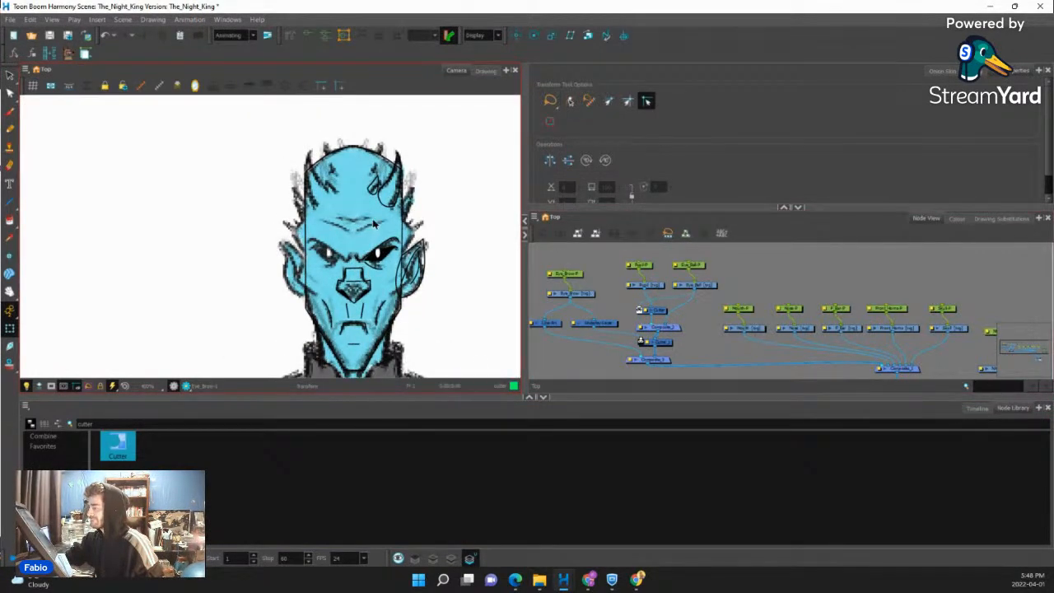
pyautogui.scroll(2, 384, 229)
pyautogui.scroll(-1, 385, 229)
pyautogui.scroll(-2, 589, 280)
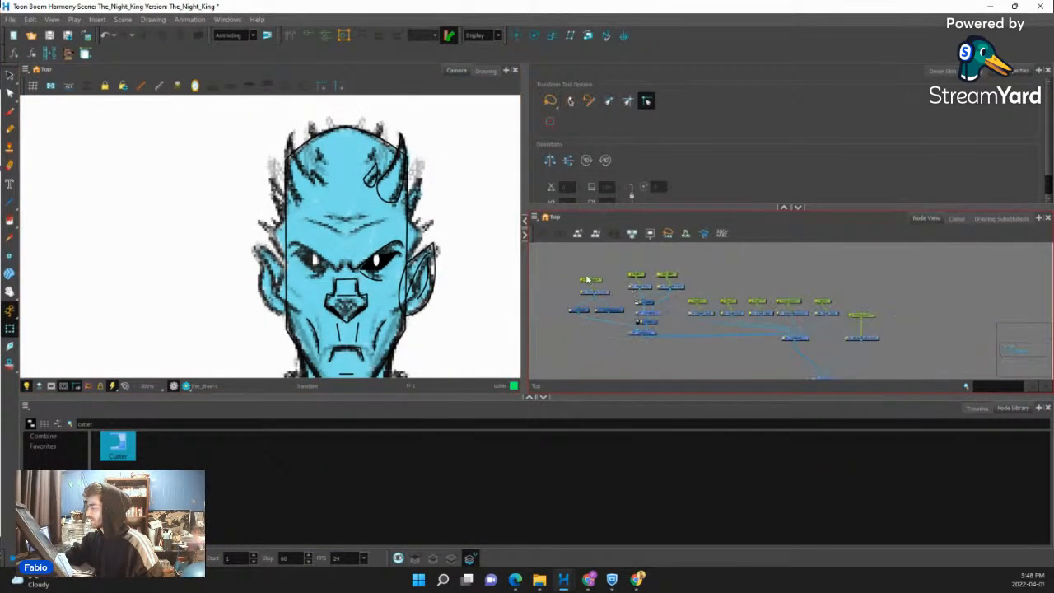
pyautogui.click(651, 331)
pyautogui.scroll(2, 822, 313)
pyautogui.click(853, 321)
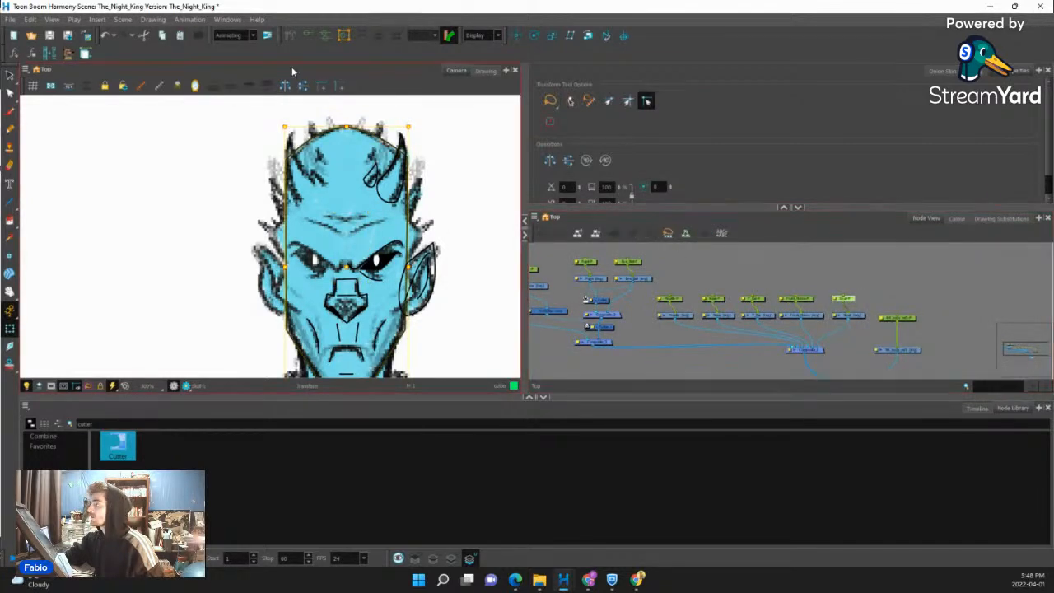
pyautogui.click(534, 35)
pyautogui.scroll(-2, 358, 191)
pyautogui.scroll(-3, 358, 191)
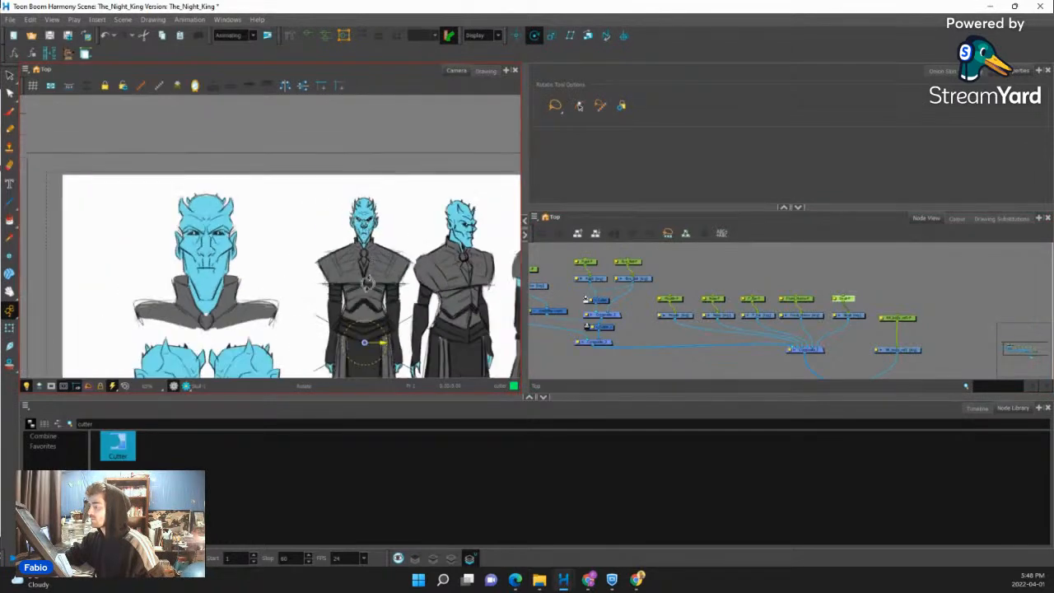
pyautogui.scroll(5, 359, 239)
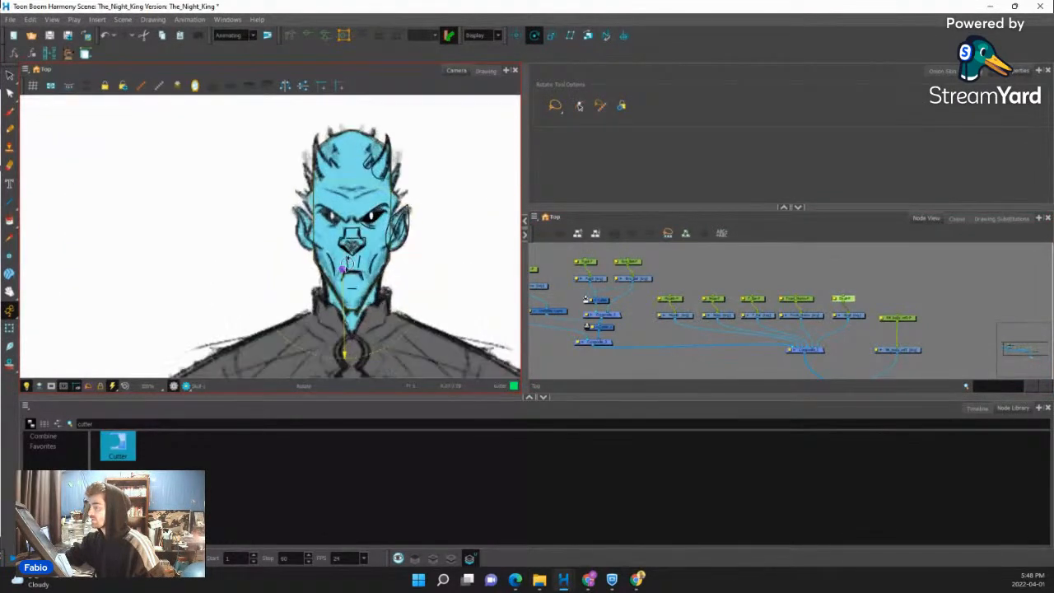
pyautogui.moveTo(343, 272); pyautogui.dragTo(352, 283)
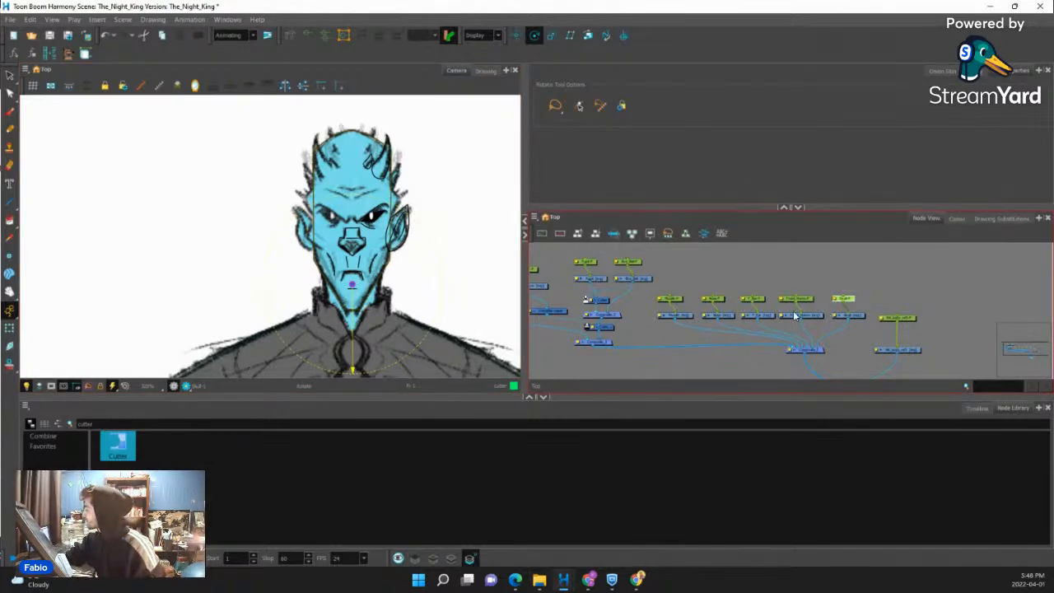
# Move the Front_Horns peg's pivot up from the body to the base of the traced horn on the forehead.
pyautogui.scroll(2, 818, 322)
pyautogui.click(818, 320)
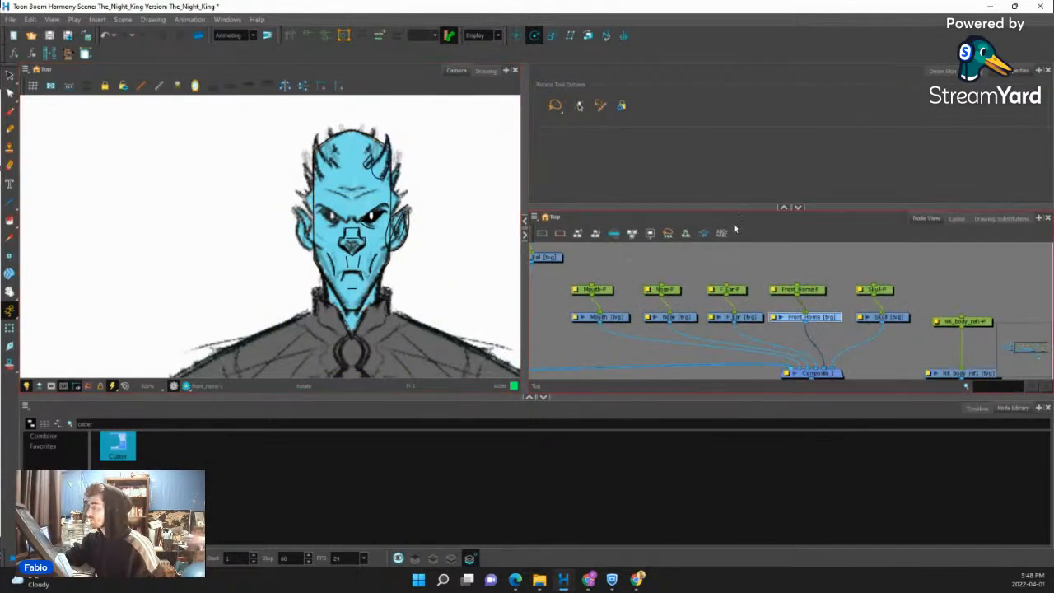
pyautogui.click(808, 290)
pyautogui.scroll(-5, 332, 227)
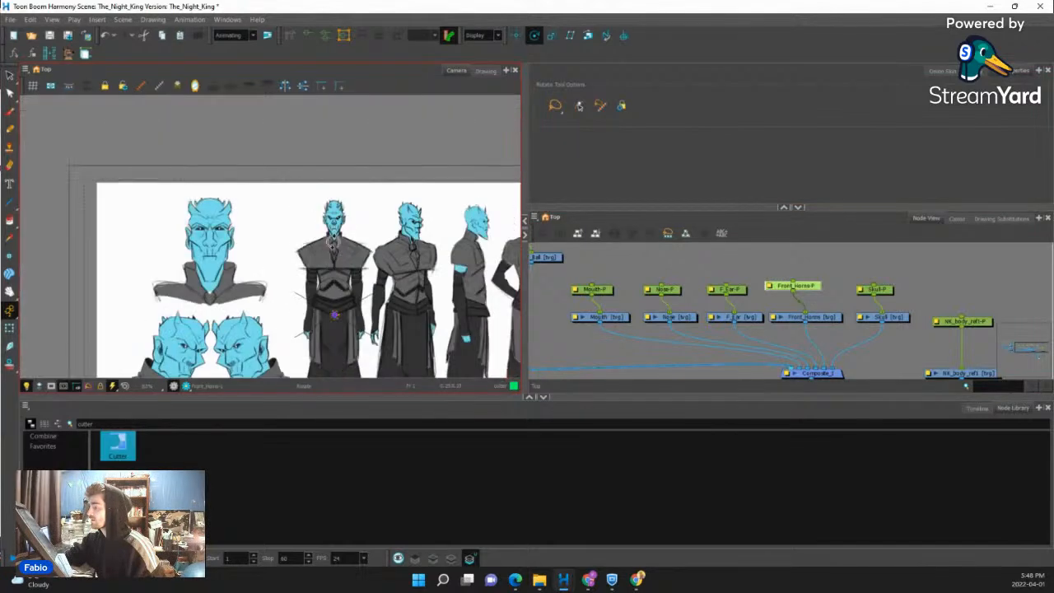
pyautogui.scroll(5, 334, 215)
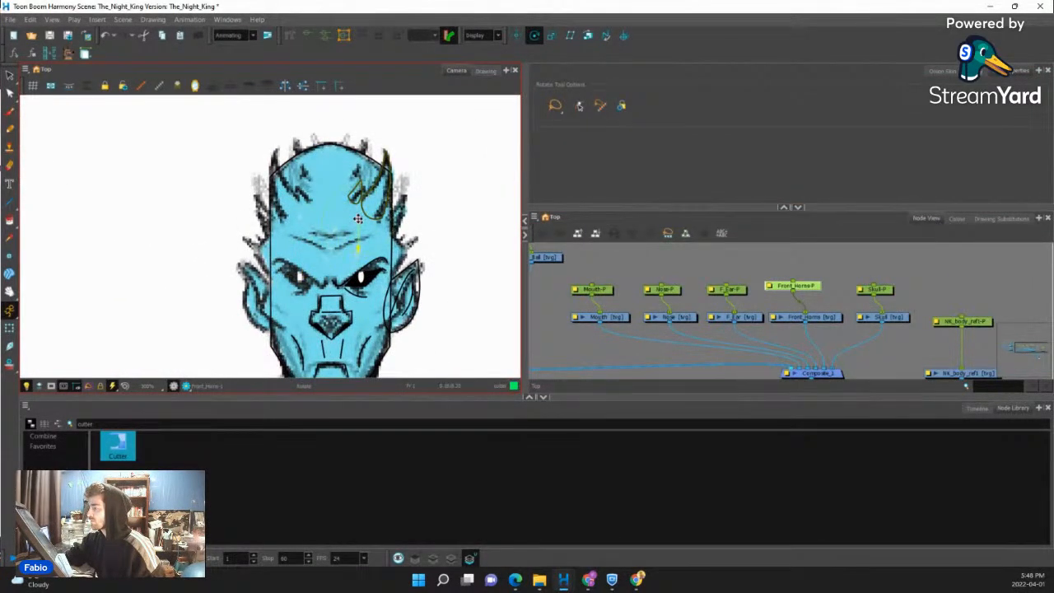
# Move the F_Ear peg's pivot to where the traced ear joins the side of the head.
pyautogui.scroll(-5, 357, 219)
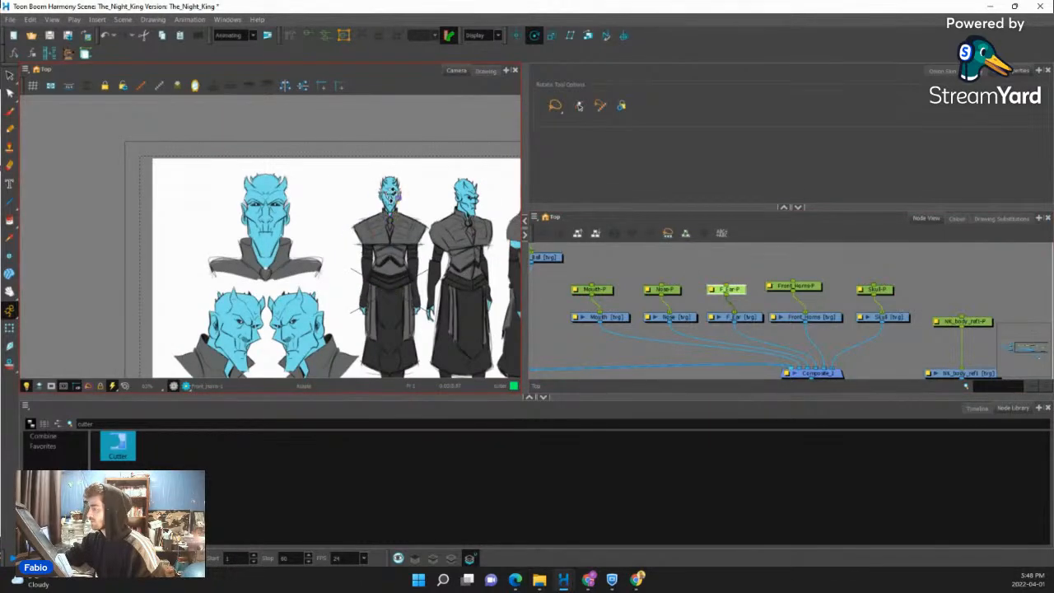
pyautogui.scroll(5, 394, 195)
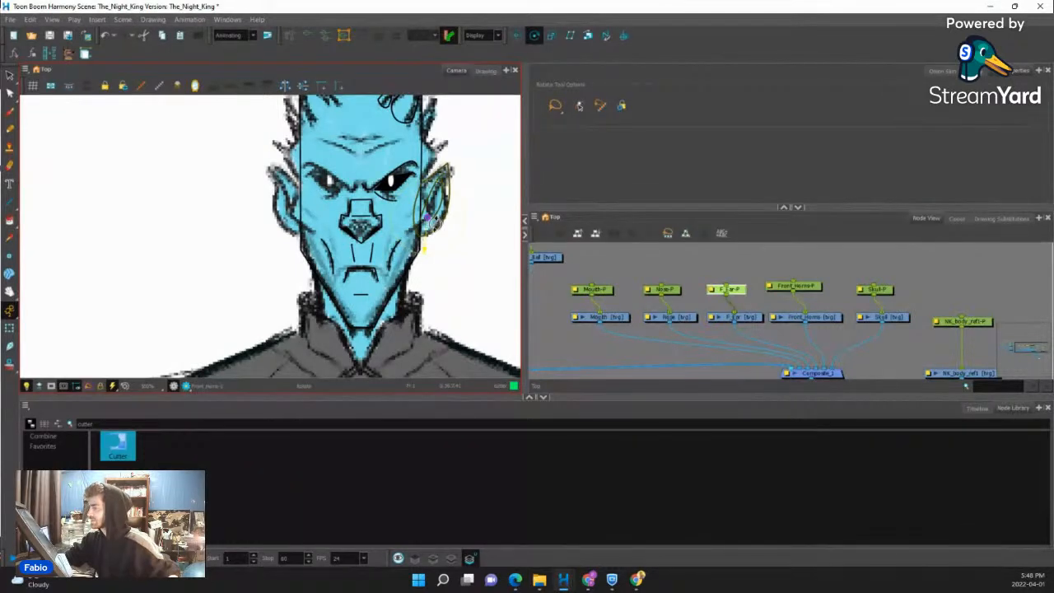
pyautogui.scroll(-1, 649, 288)
# Move the Nose peg's pivot up to the bridge of the nose, between the eyes.
pyautogui.click(661, 290)
pyautogui.scroll(-3, 424, 184)
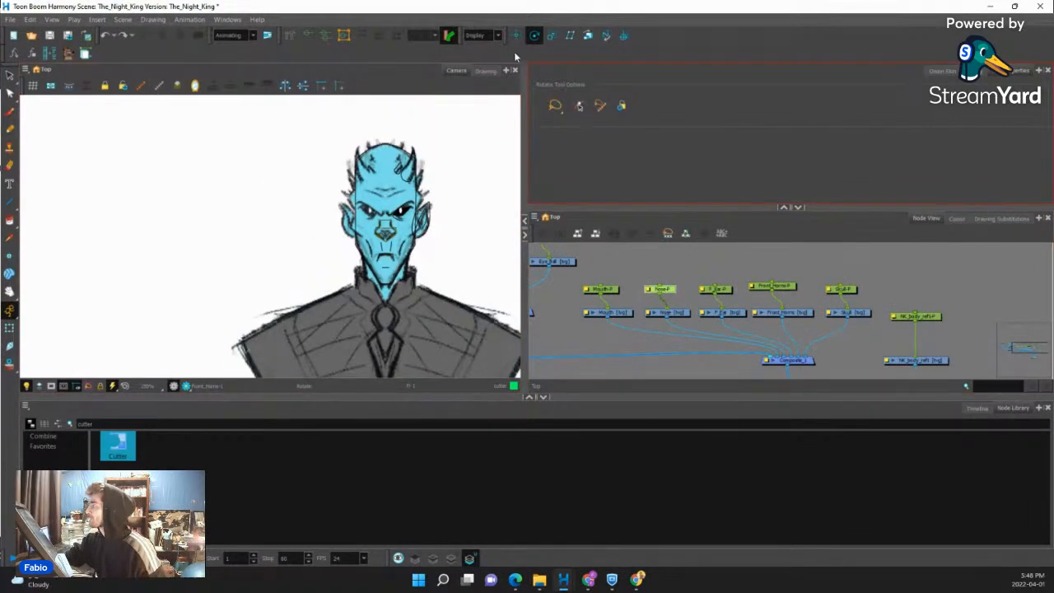
pyautogui.scroll(-3, 374, 252)
pyautogui.scroll(-3, 387, 317)
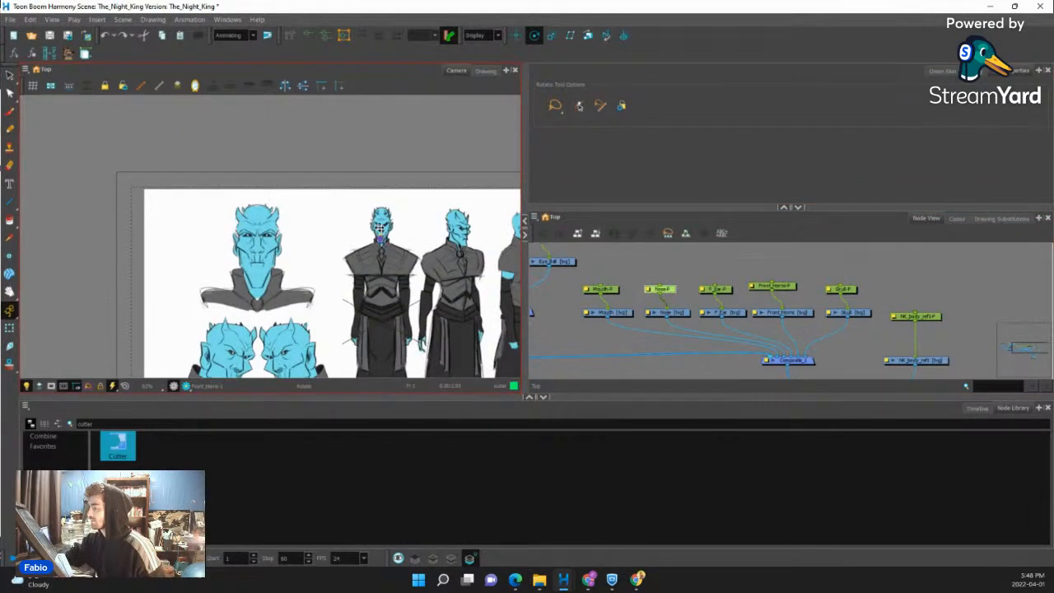
pyautogui.scroll(6, 381, 238)
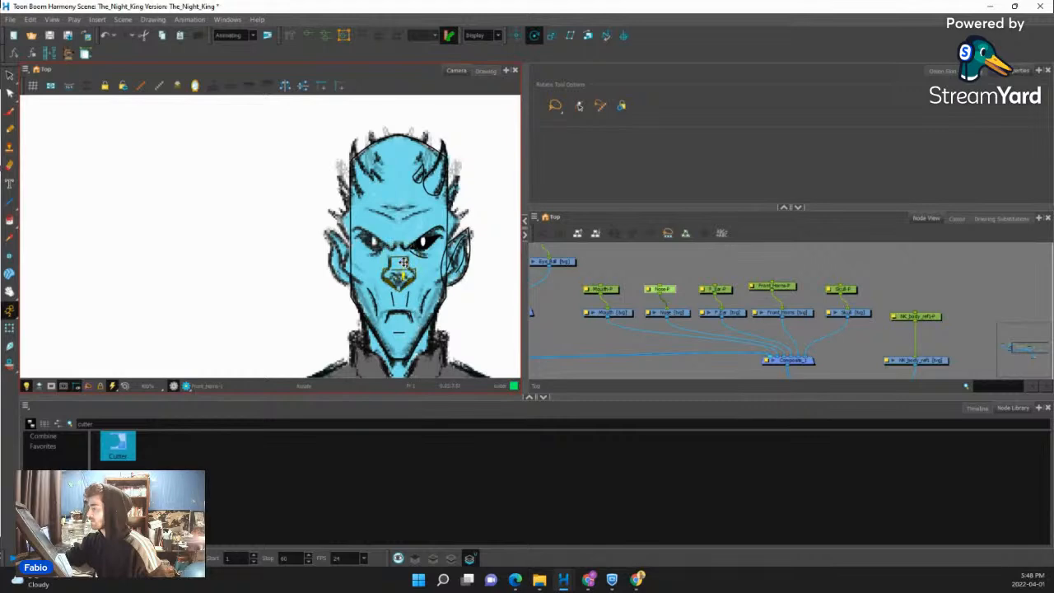
pyautogui.moveTo(404, 262); pyautogui.dragTo(400, 252)
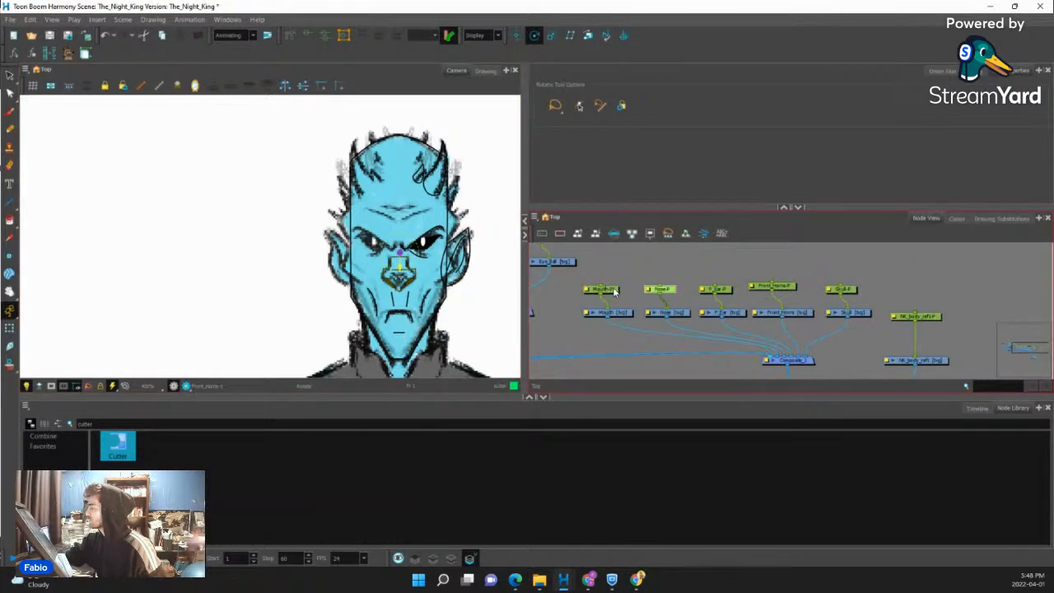
# Move the Mouth peg's pivot to the lower tip of the nose, centred above the mouth.
pyautogui.scroll(-5, 413, 310)
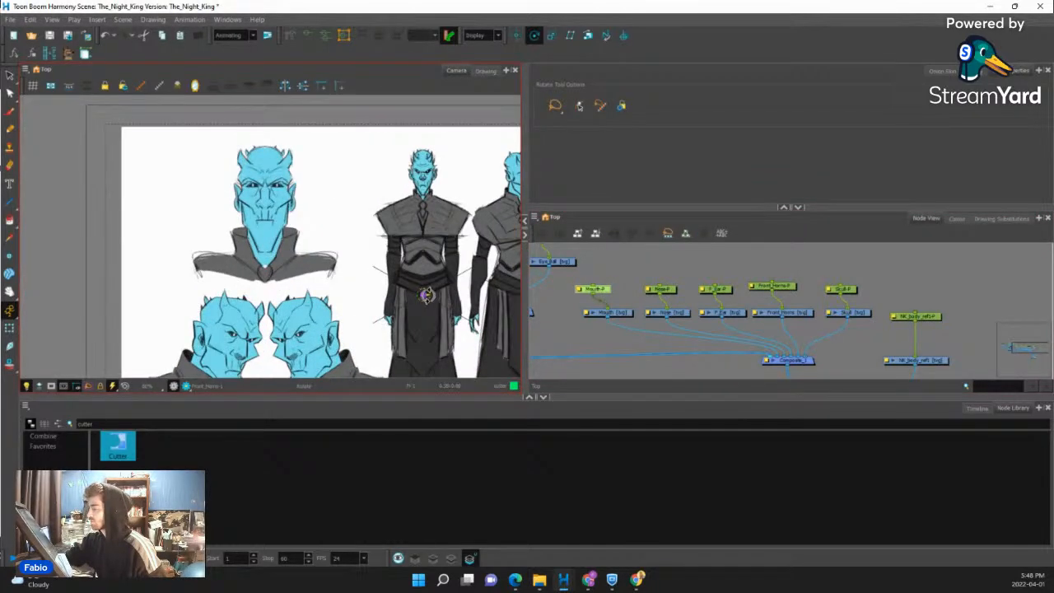
pyautogui.scroll(6, 426, 194)
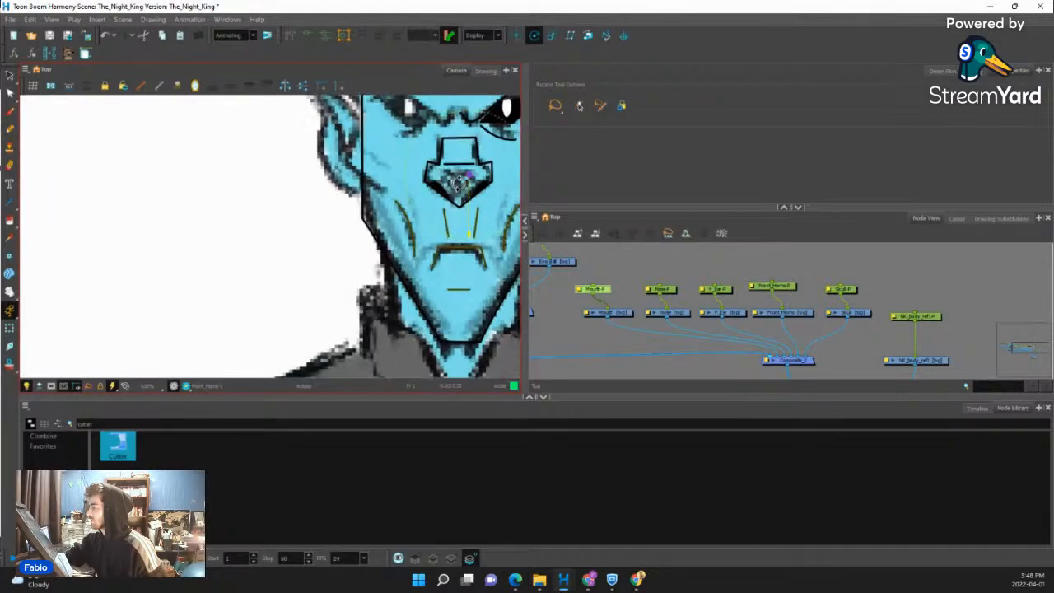
pyautogui.moveTo(467, 178); pyautogui.dragTo(461, 197)
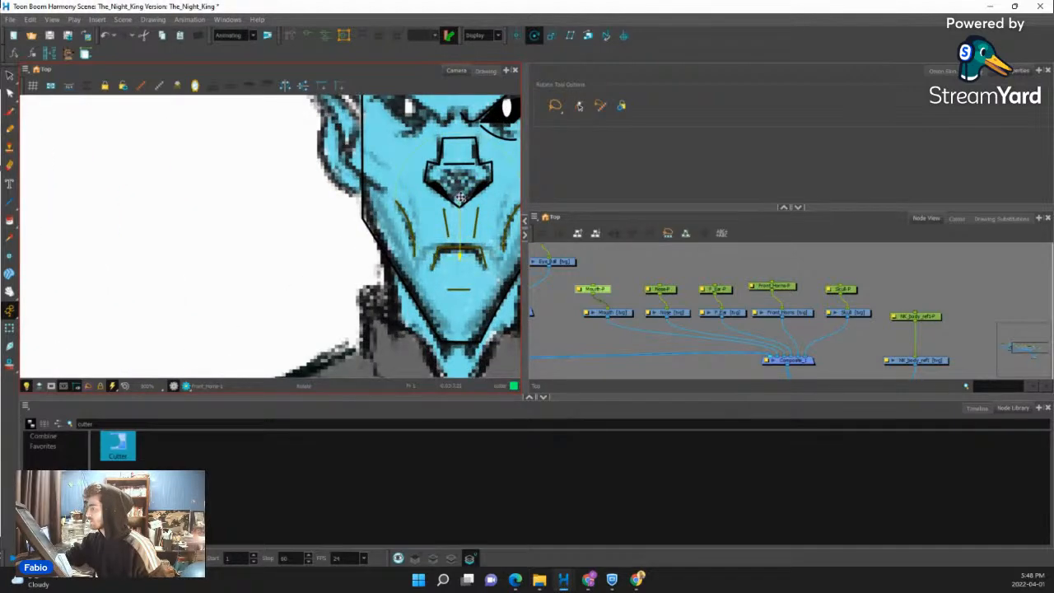
# Move the Eye_Ball peg's pivot up from the body to the inner corner of the traced eye.
pyautogui.scroll(-4, 619, 300)
pyautogui.scroll(4, 594, 270)
pyautogui.click(605, 292)
pyautogui.scroll(-4, 328, 246)
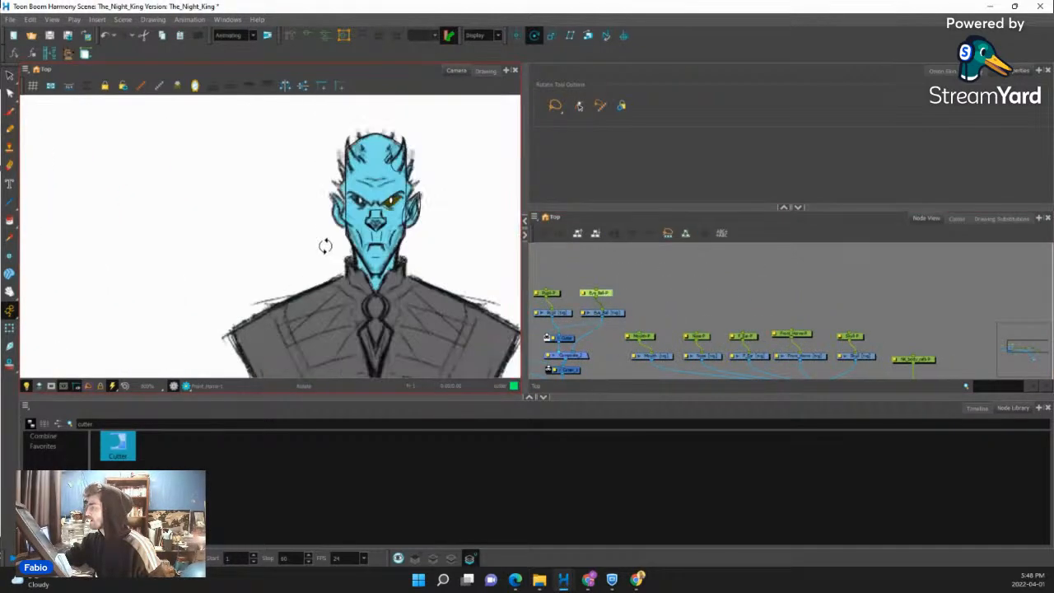
pyautogui.scroll(-5, 326, 246)
pyautogui.scroll(3, 360, 240)
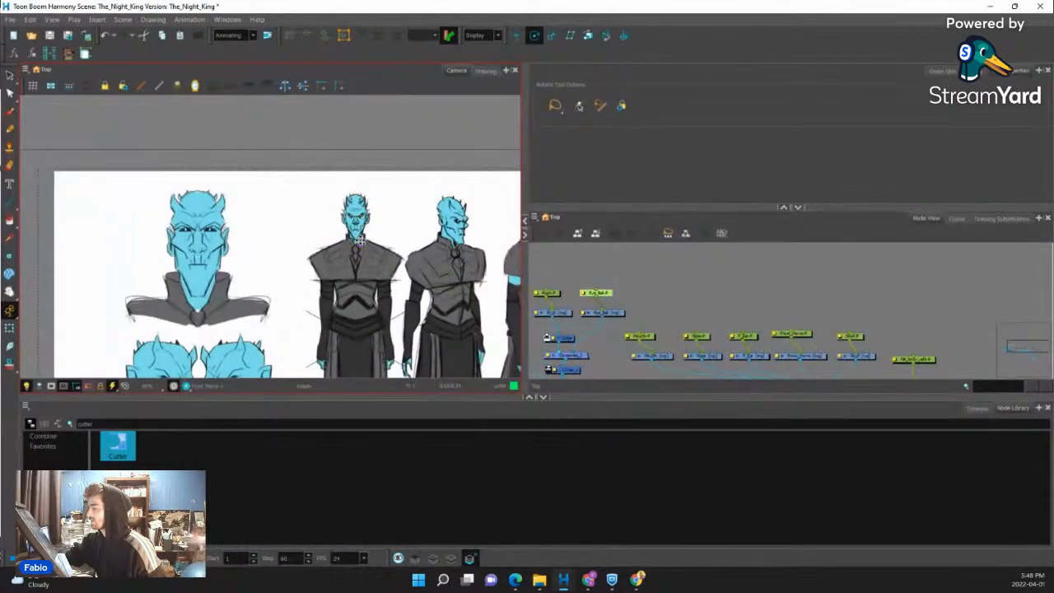
pyautogui.scroll(4, 360, 240)
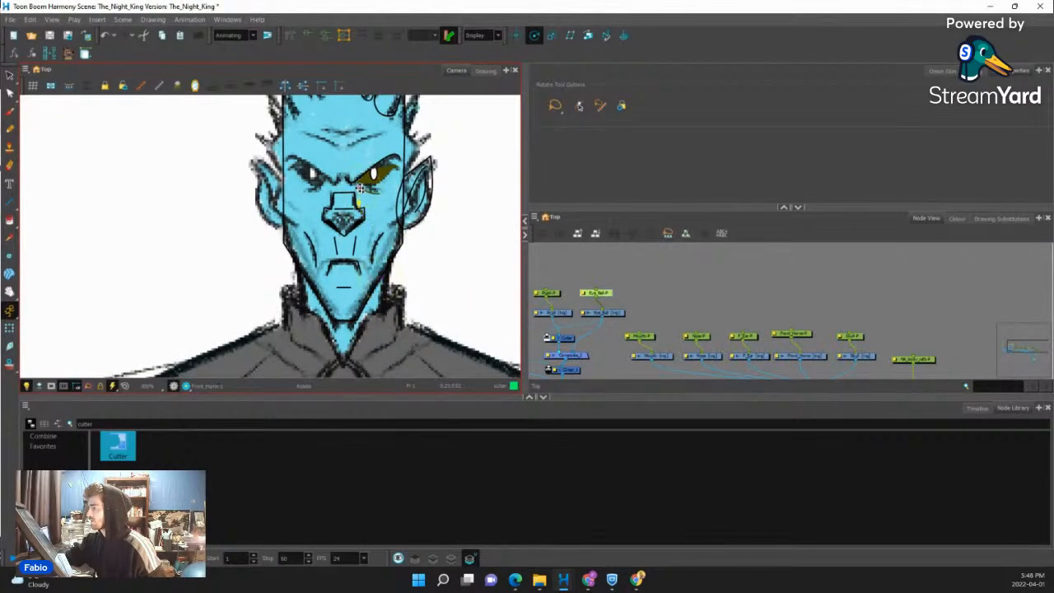
# Move the Pupil peg's pivot onto the centre of the white pupil in the traced eye.
pyautogui.scroll(2, 577, 298)
pyautogui.click(578, 297)
pyautogui.scroll(-4, 399, 232)
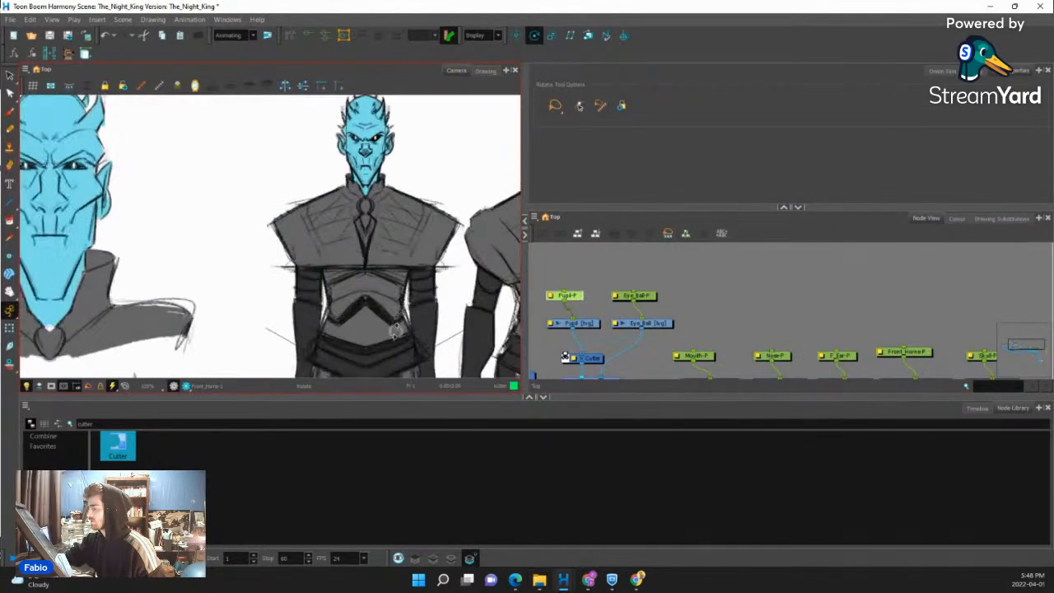
pyautogui.scroll(-3, 362, 339)
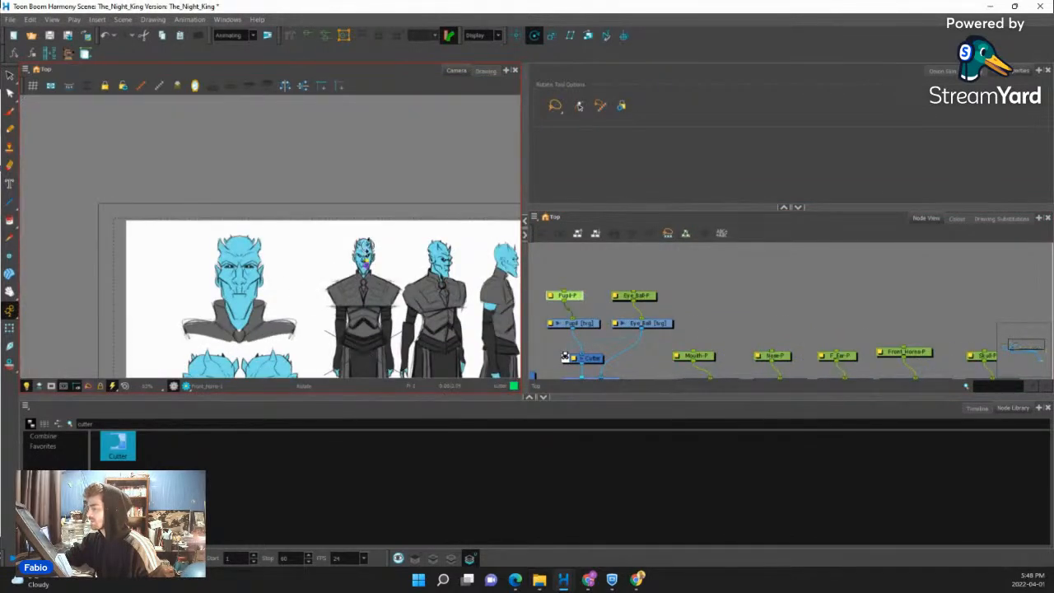
pyautogui.scroll(5, 364, 258)
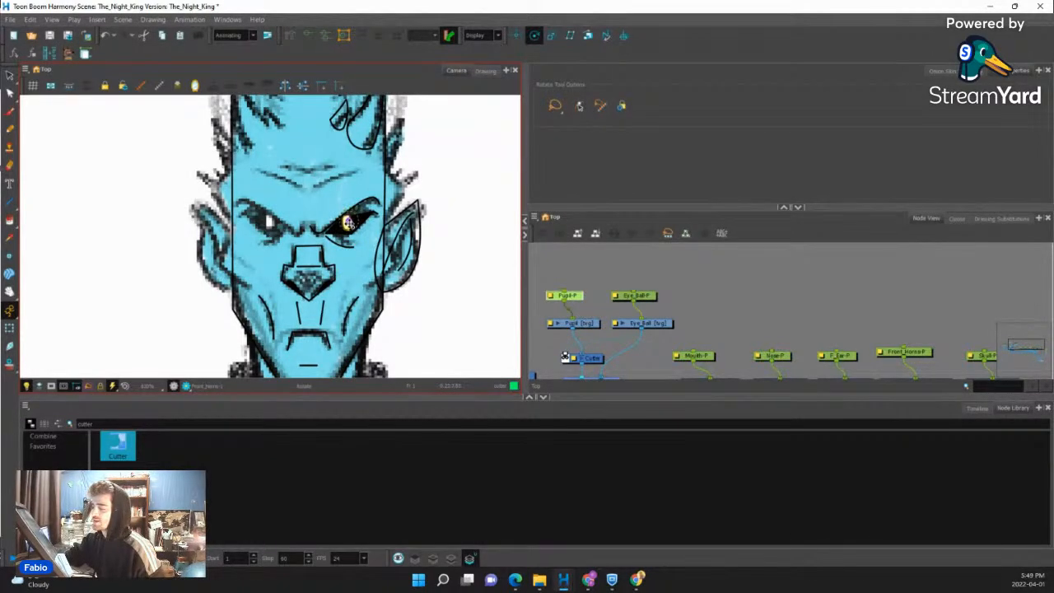
# Move the Eye_Brow peg's pivot to the outer end of the traced eyebrow.
pyautogui.scroll(-4, 579, 292)
pyautogui.scroll(2, 553, 293)
pyautogui.click(548, 292)
pyautogui.scroll(-8, 385, 184)
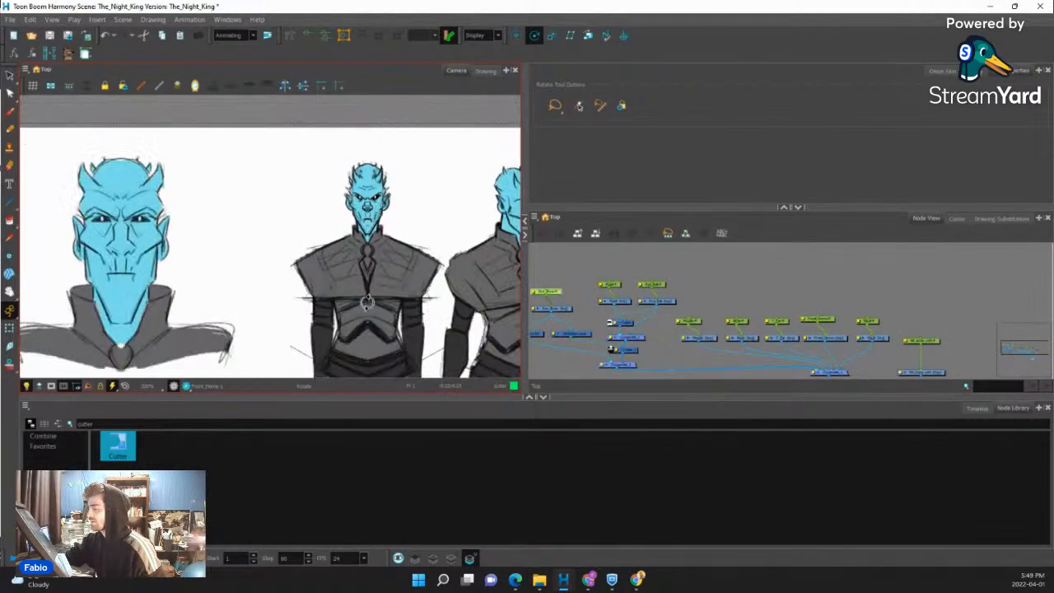
pyautogui.scroll(3, 364, 297)
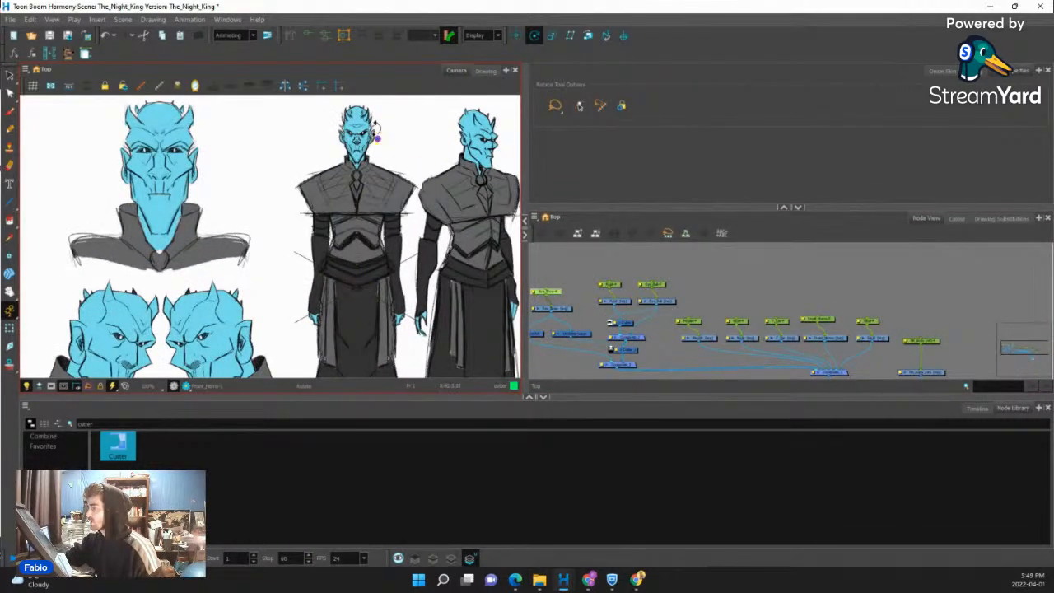
pyautogui.scroll(5, 376, 134)
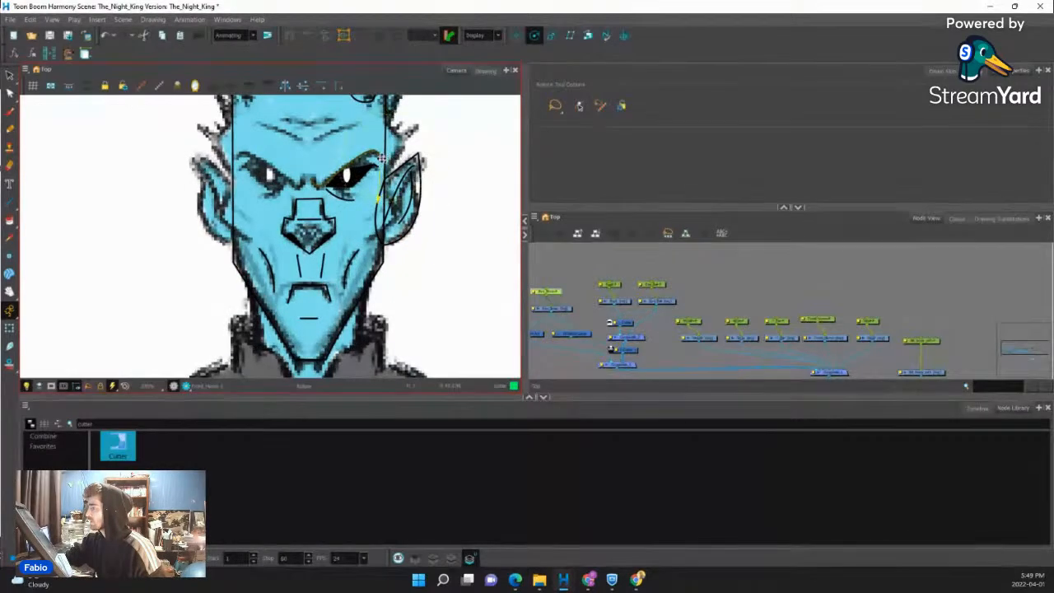
# Try moving the traced eyebrow with the Transform tool to test its peg.
pyautogui.scroll(-3, 381, 158)
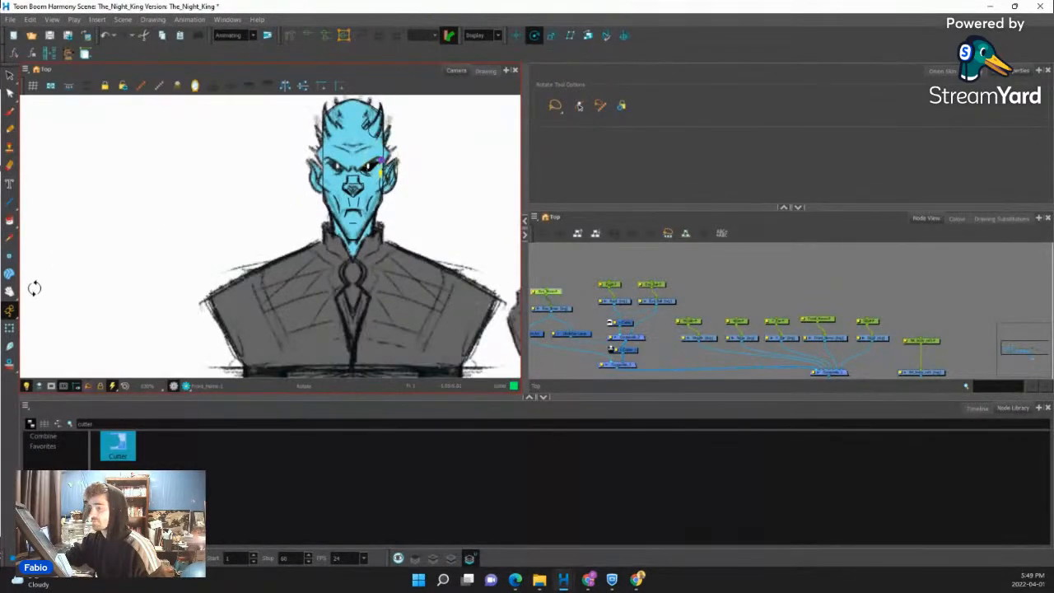
pyautogui.click(10, 328)
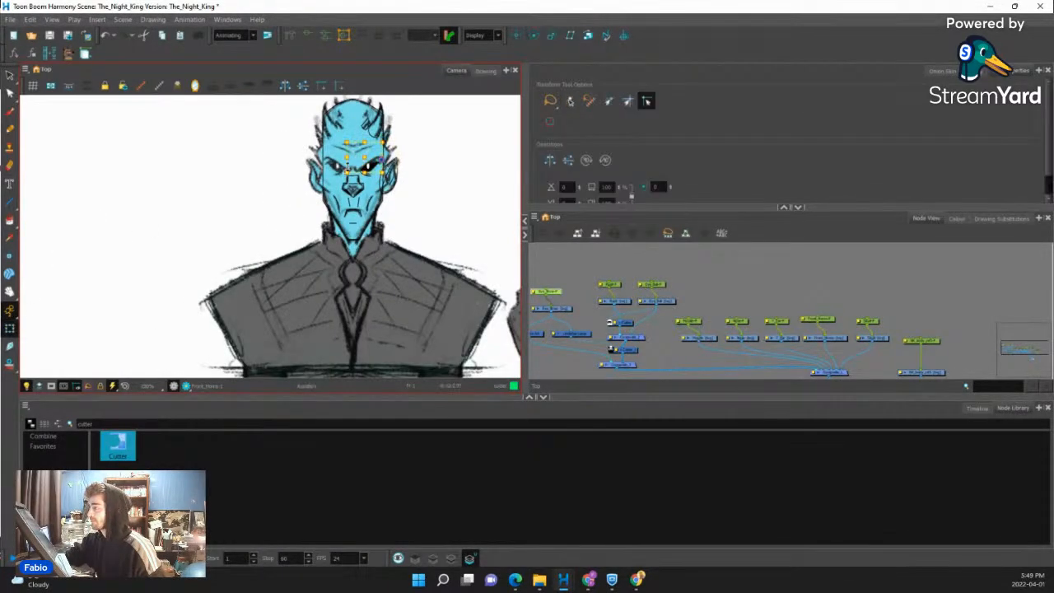
pyautogui.scroll(4, 369, 166)
pyautogui.scroll(3, 337, 136)
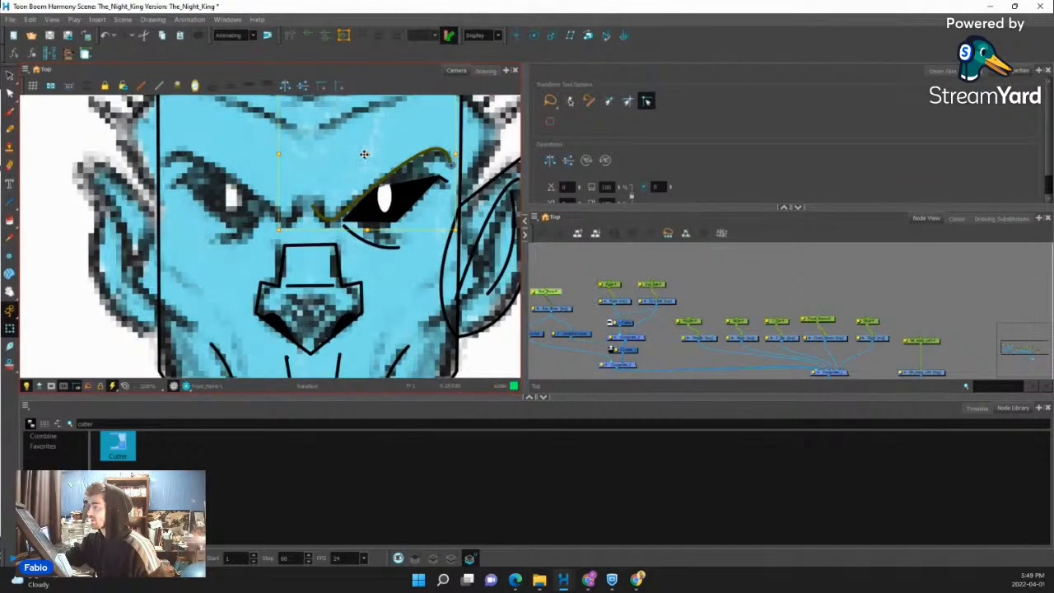
pyautogui.moveTo(371, 175)
pyautogui.mouseDown()
pyautogui.moveTo(386, 213)
pyautogui.moveTo(362, 159)
pyautogui.mouseUp()
pyautogui.click(589, 335)
# On the Skull drawing's Colour Art layer, create colour art from the line art and fill the face with the sKIN swatch.
pyautogui.scroll(-3, 725, 331)
pyautogui.scroll(3, 785, 337)
pyautogui.click(808, 338)
pyautogui.scroll(-4, 367, 204)
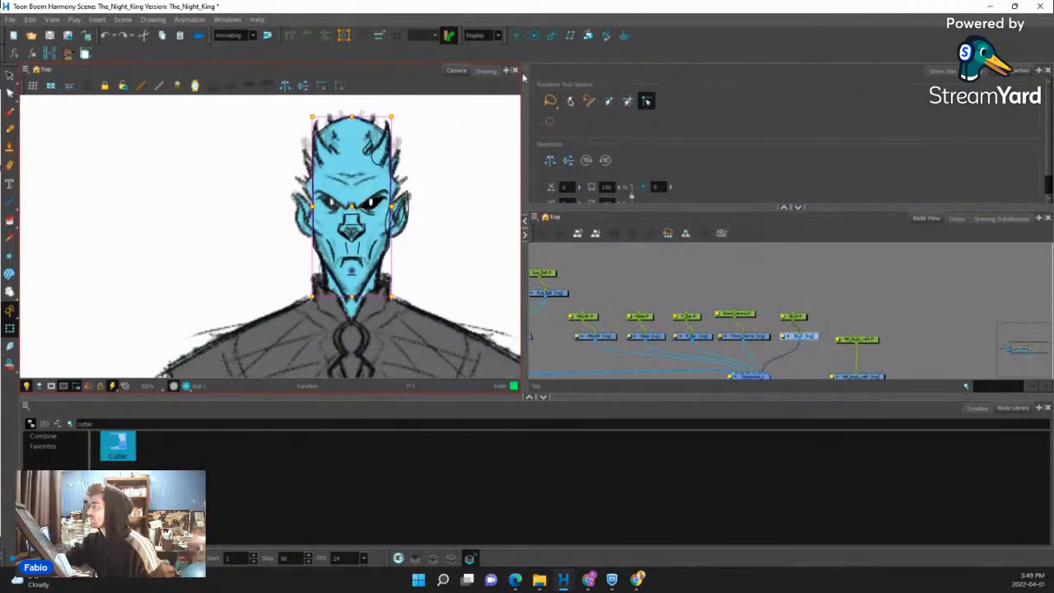
pyautogui.click(957, 218)
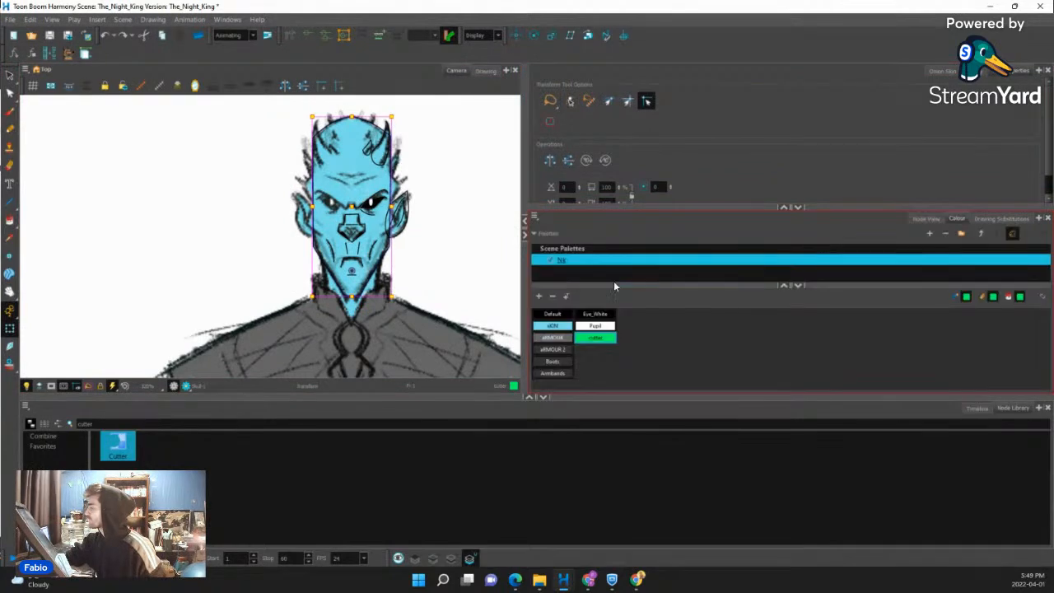
pyautogui.click(561, 329)
pyautogui.click(452, 558)
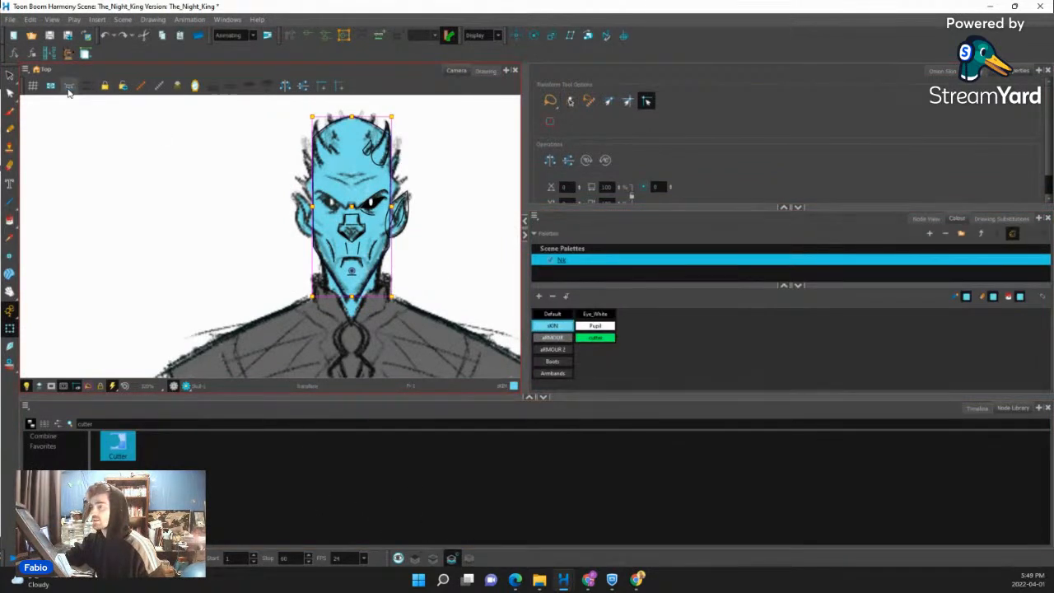
pyautogui.click(10, 220)
pyautogui.press('2')
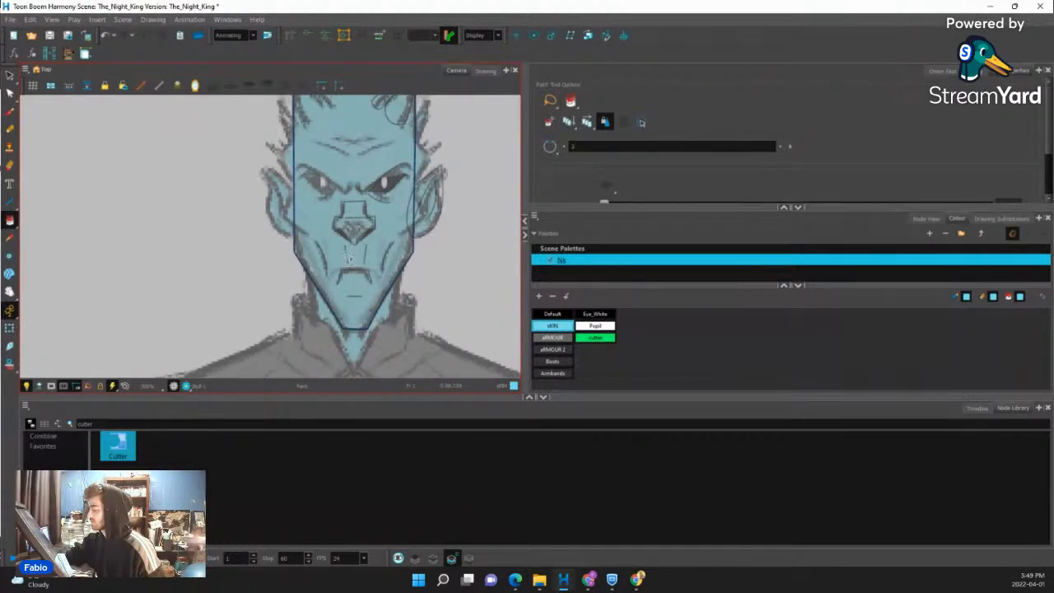
pyautogui.click(349, 257)
pyautogui.press('1')
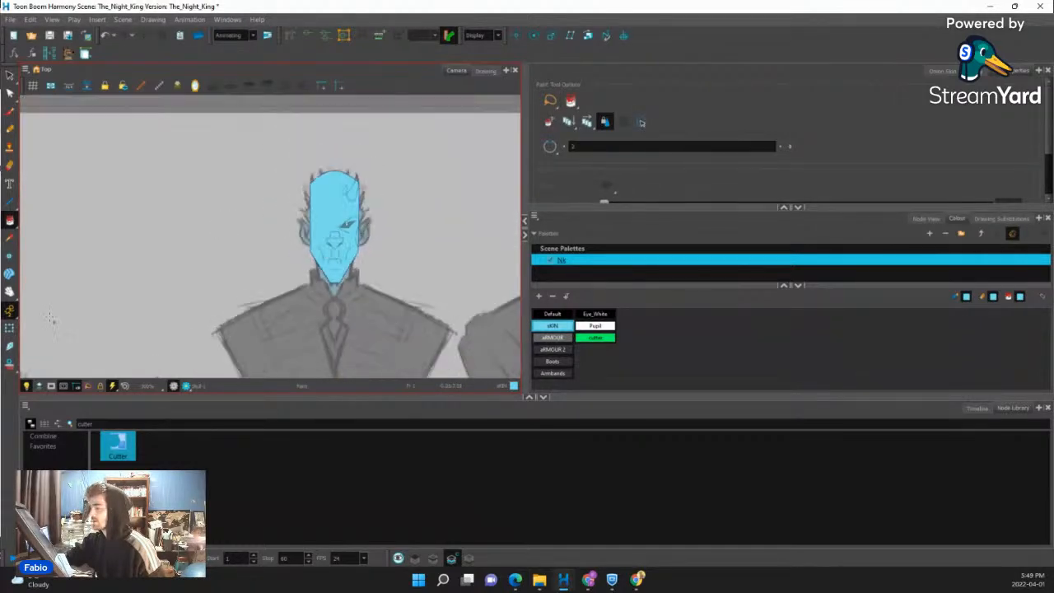
pyautogui.click(9, 328)
pyautogui.click(392, 195)
# Fill both traced horns of the Front_Horns drawing with the sKIN swatch on the Colour Art layer.
pyautogui.click(926, 219)
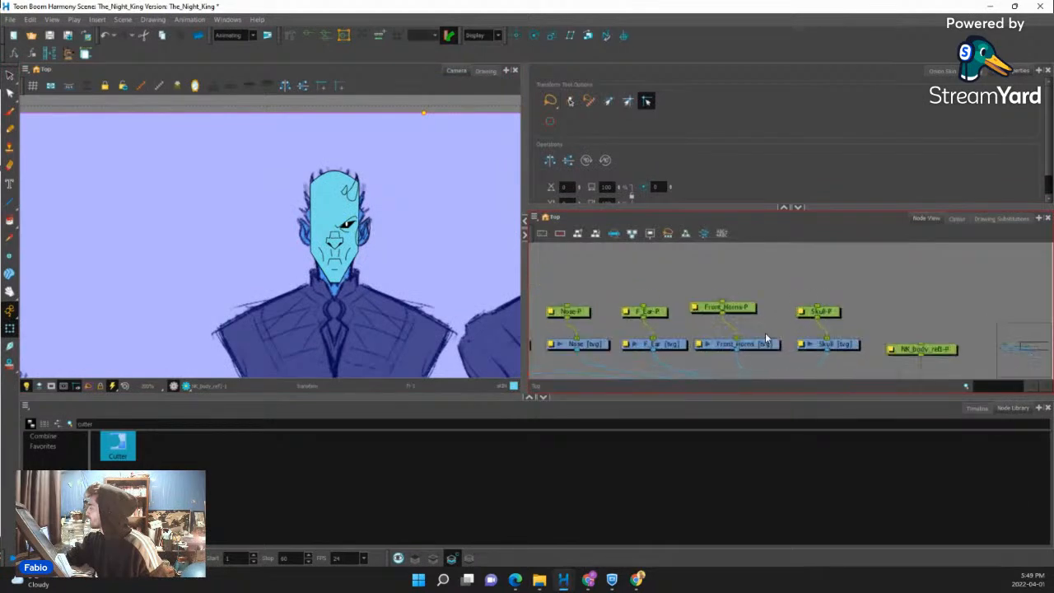
pyautogui.click(731, 345)
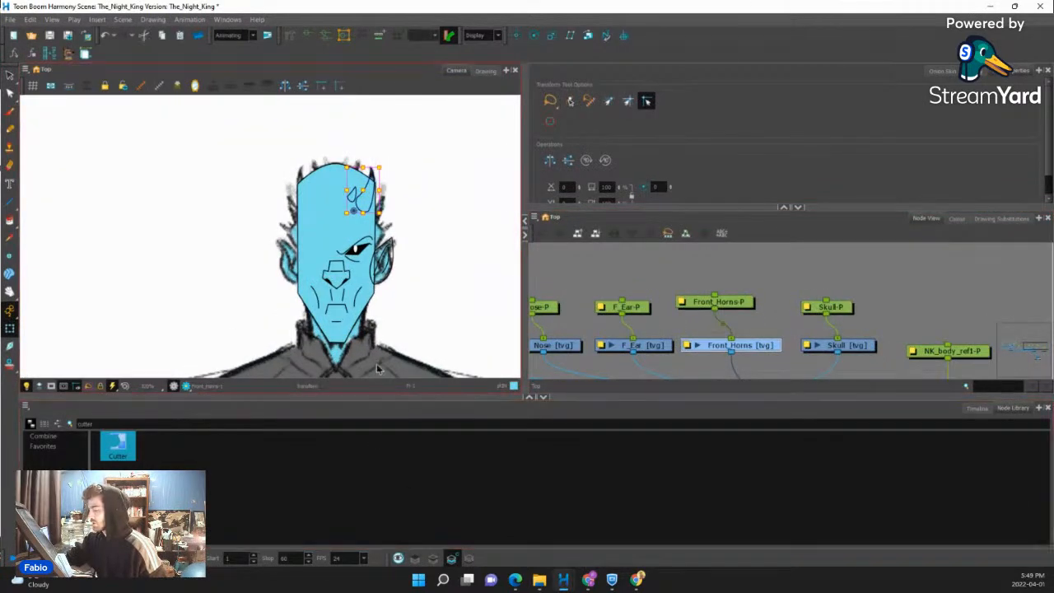
pyautogui.click(10, 219)
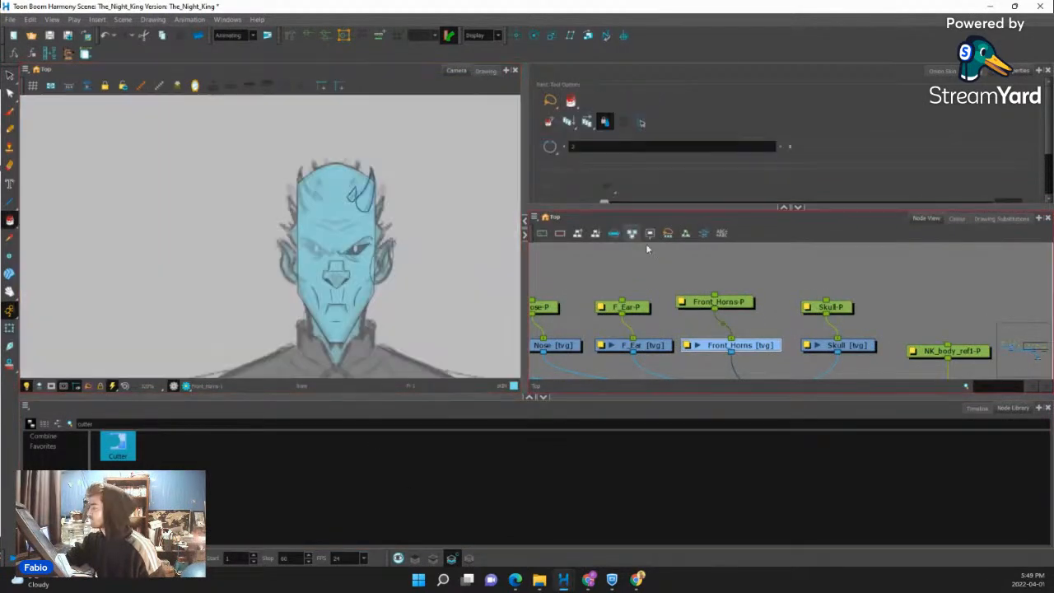
pyautogui.click(957, 218)
pyautogui.scroll(3, 352, 203)
pyautogui.click(376, 188)
pyautogui.scroll(3, 359, 196)
pyautogui.click(346, 186)
pyautogui.scroll(-7, 355, 198)
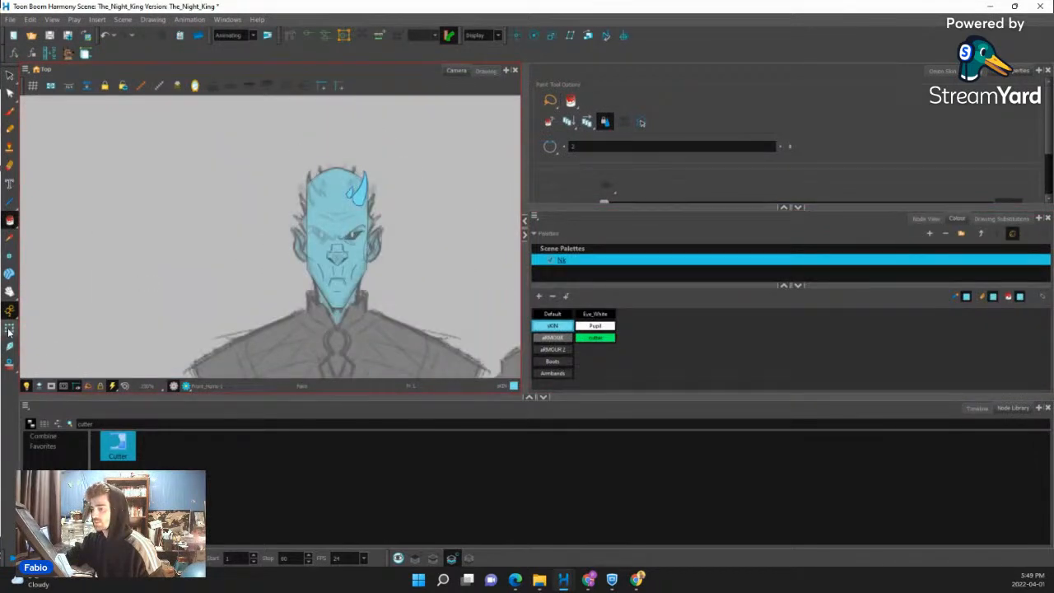
pyautogui.click(9, 327)
pyautogui.click(197, 271)
# Create colour art from the F_Ear drawing's line art and paint the whole ear with the sKIN swatch.
pyautogui.click(926, 218)
pyautogui.scroll(-2, 743, 304)
pyautogui.click(667, 341)
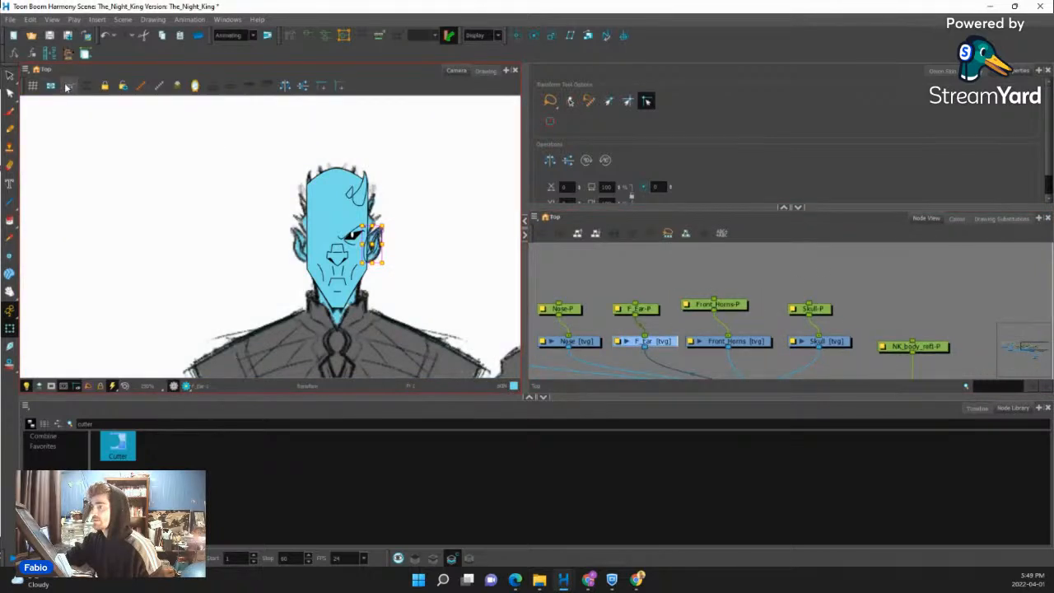
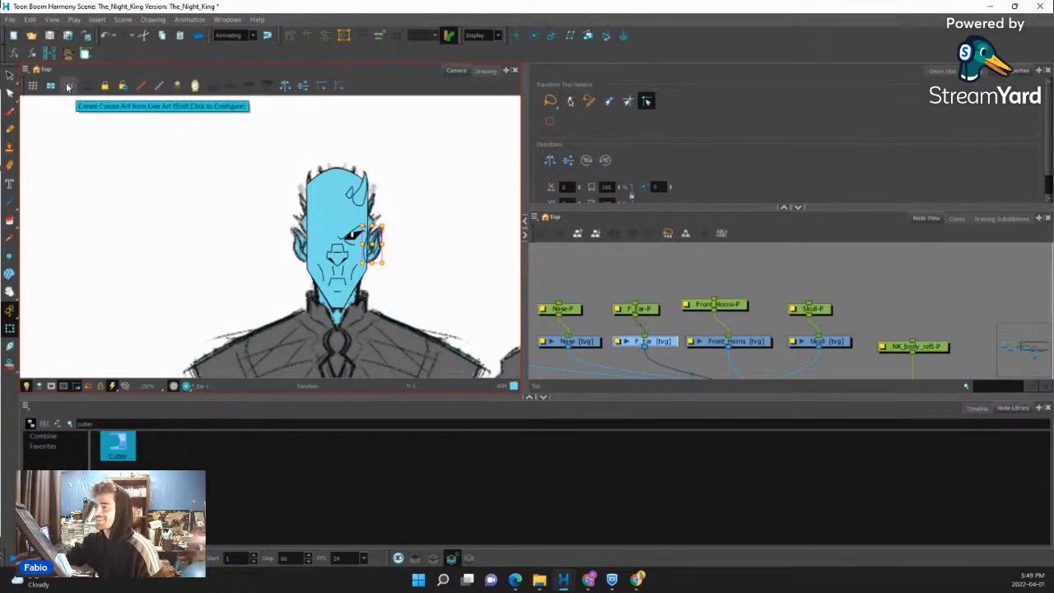
pyautogui.click(9, 219)
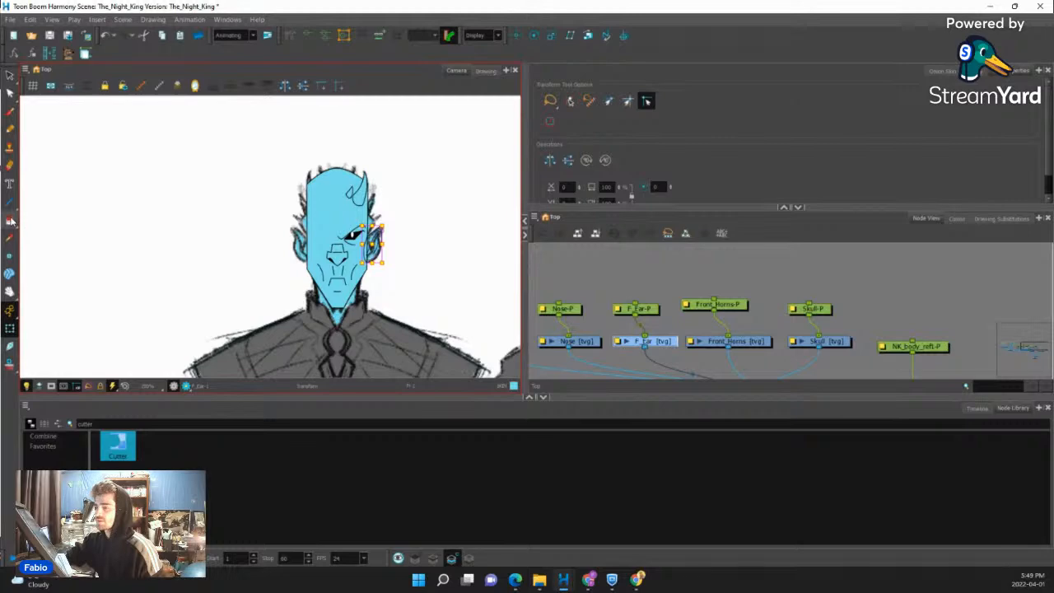
pyautogui.click(957, 219)
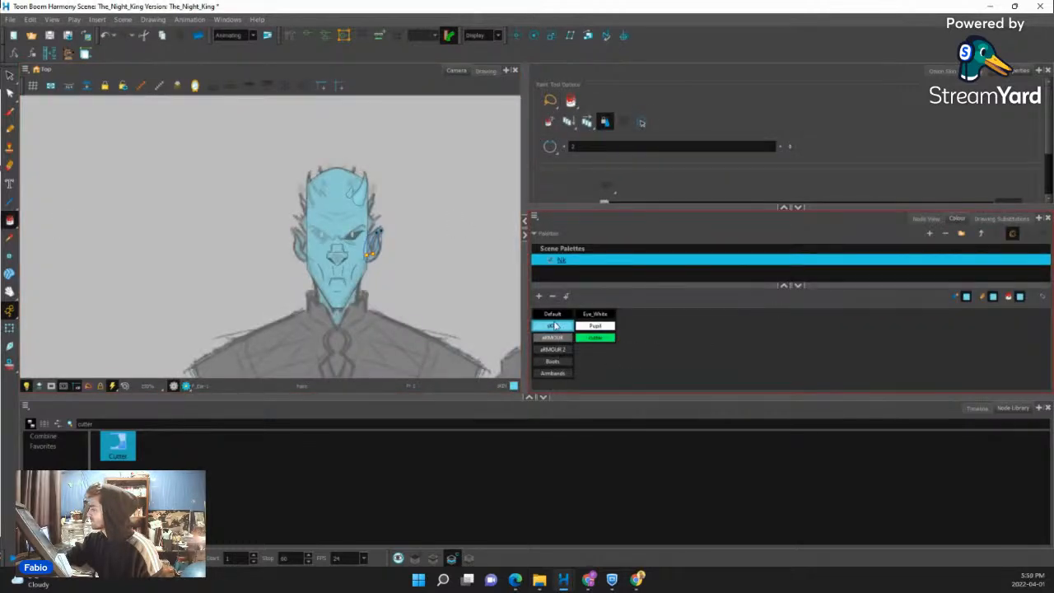
pyautogui.scroll(8, 367, 252)
pyautogui.moveTo(375, 164); pyautogui.dragTo(400, 227)
pyautogui.scroll(-6, 399, 223)
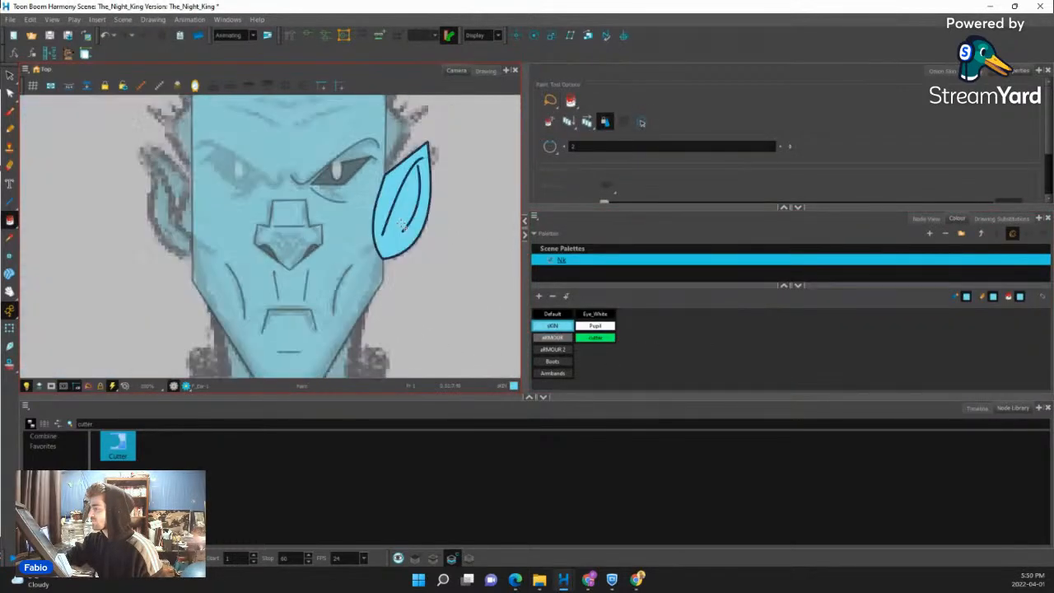
pyautogui.click(9, 329)
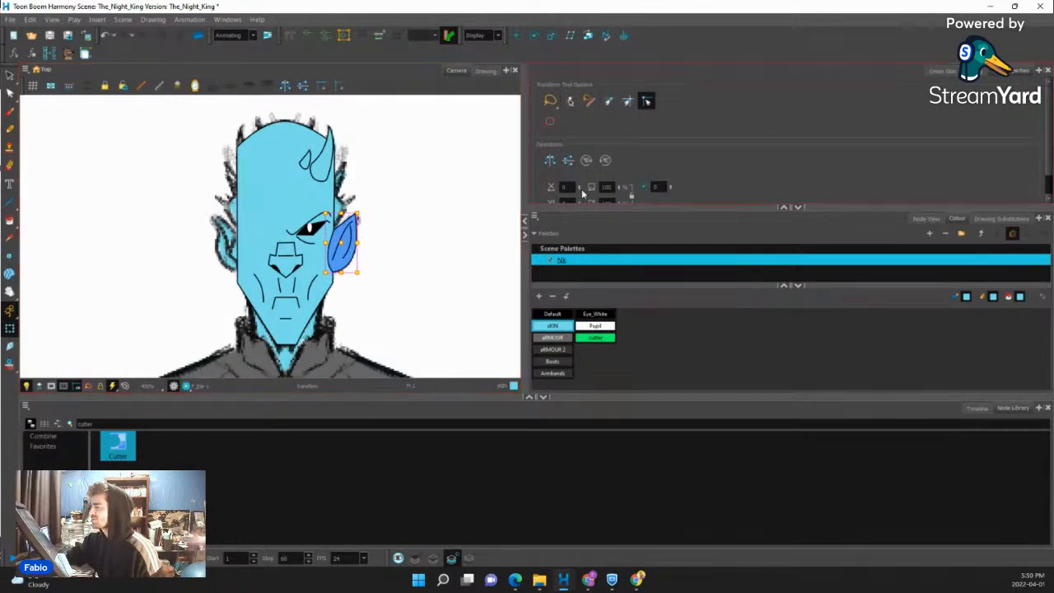
# Select the Nose and Mouth drawings in turn to examine their traced lines and place in the node network.
pyautogui.click(926, 218)
pyautogui.scroll(-2, 737, 305)
pyautogui.scroll(2, 649, 328)
pyautogui.click(628, 317)
pyautogui.scroll(-2, 628, 316)
pyautogui.scroll(2, 618, 316)
pyautogui.click(598, 314)
pyautogui.scroll(-4, 644, 311)
pyautogui.scroll(6, 730, 281)
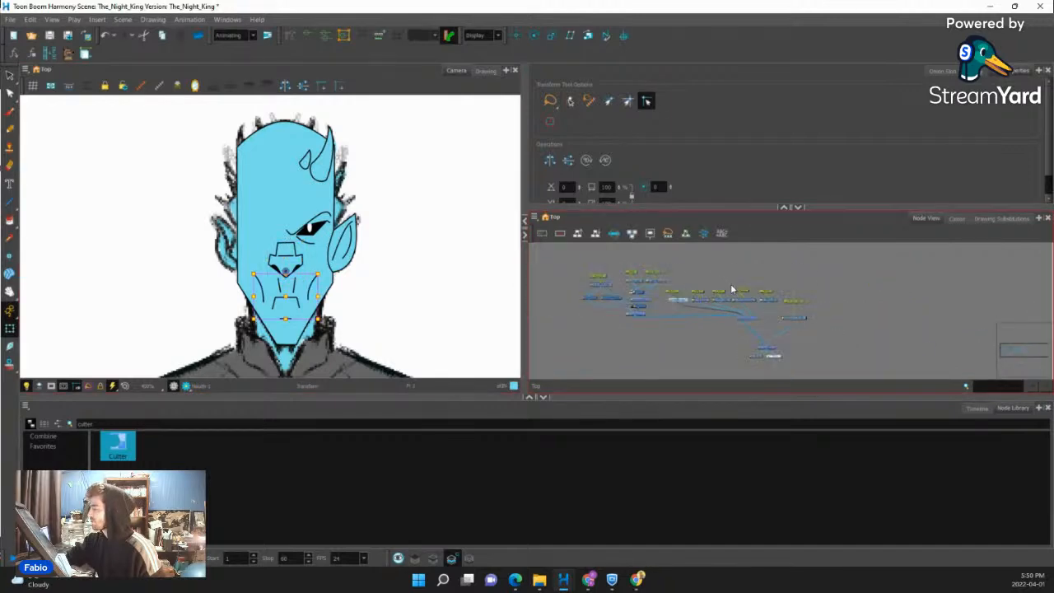
# Examine the Eye_Ball, pupil and eyebrow drawings up close and their place in the node network.
pyautogui.click(698, 277)
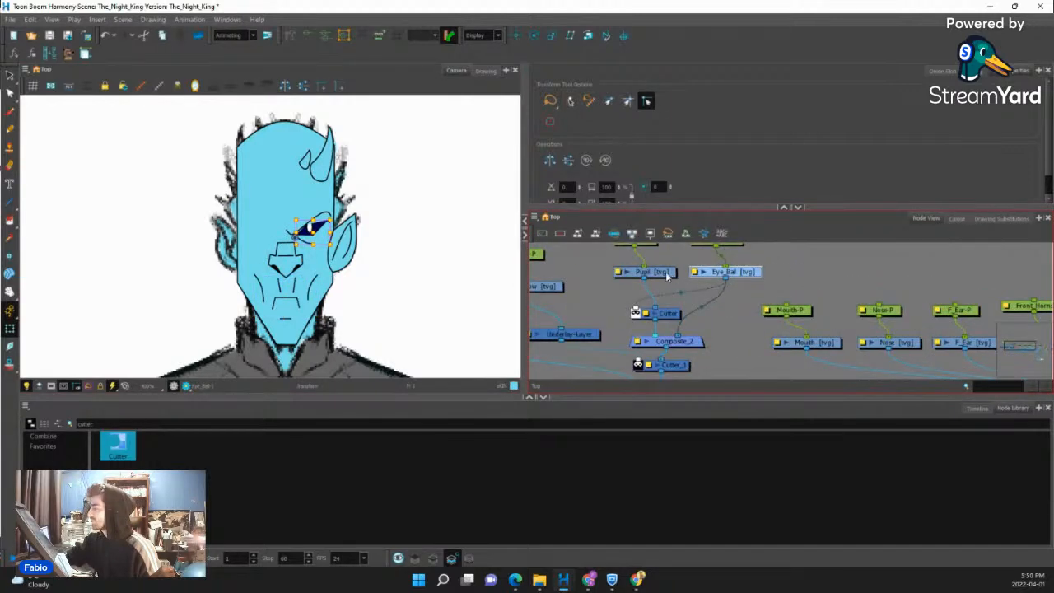
pyautogui.click(668, 277)
pyautogui.scroll(-5, 600, 278)
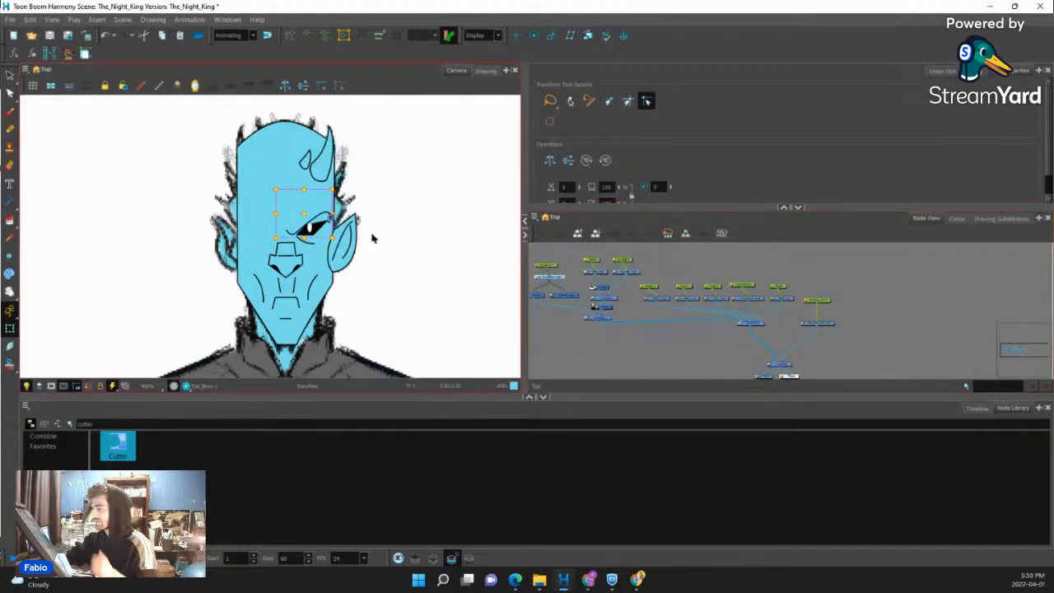
pyautogui.scroll(4, 310, 232)
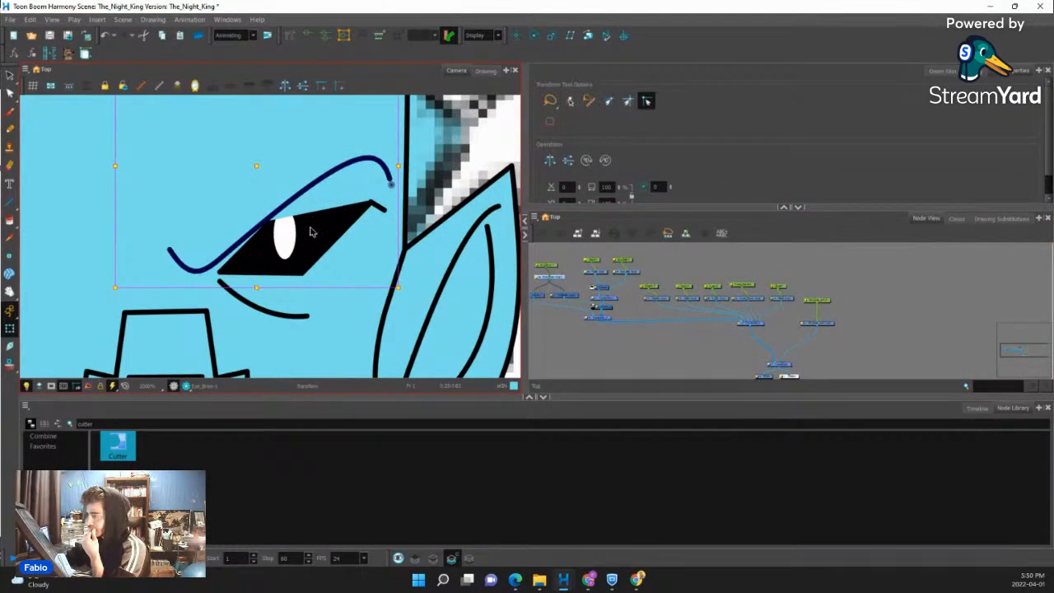
pyautogui.scroll(-4, 309, 232)
pyautogui.scroll(4, 317, 234)
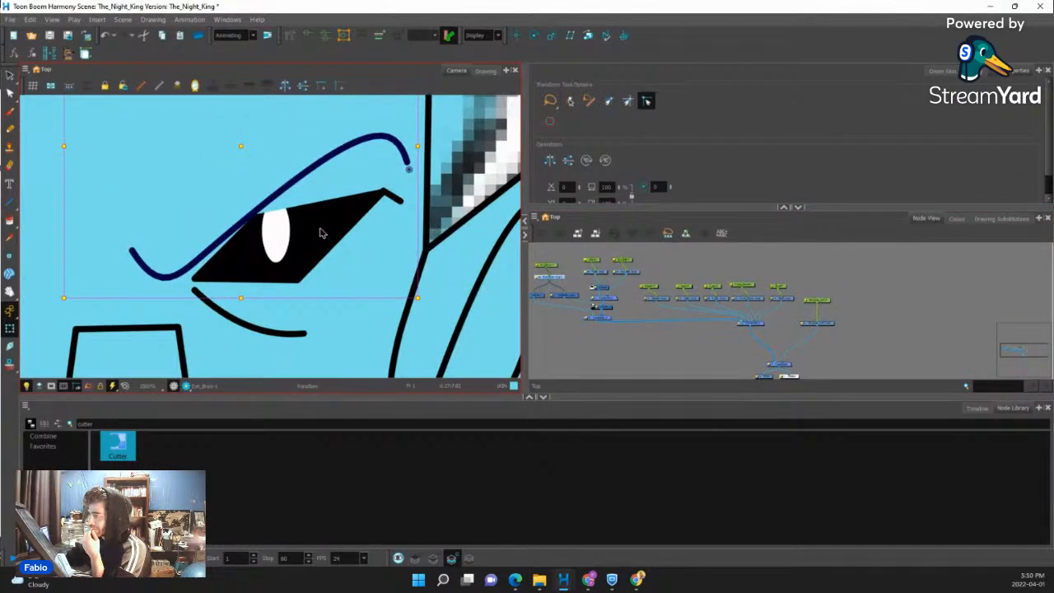
pyautogui.click(321, 233)
pyautogui.scroll(-2, 317, 231)
pyautogui.scroll(2, 309, 227)
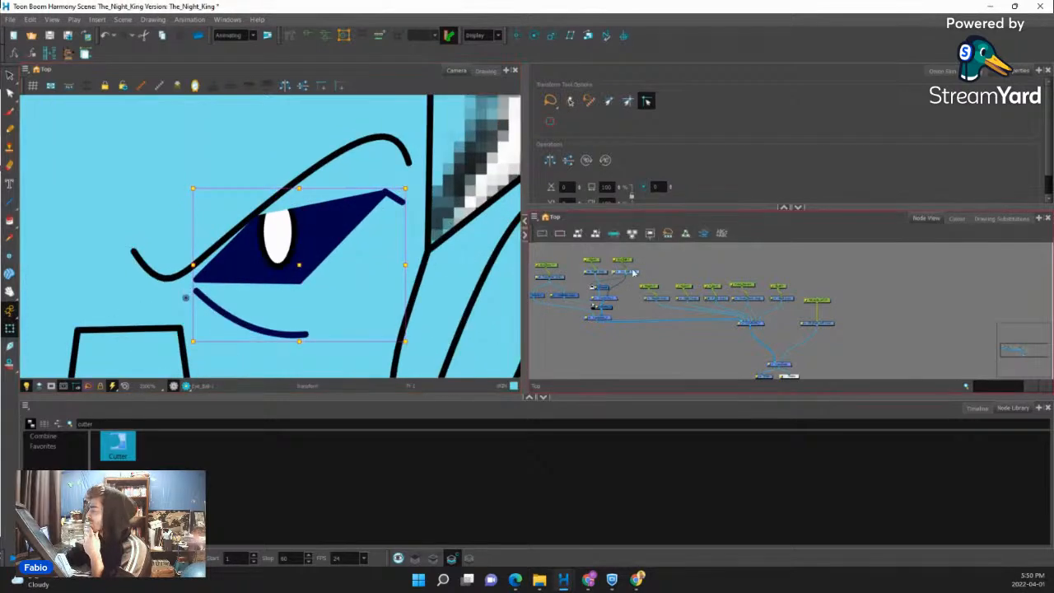
# Add a Line-Art node and a Colour-Art node to the network below the Eye_Ball drawing.
pyautogui.scroll(4, 634, 272)
pyautogui.moveTo(127, 424); pyautogui.dragTo(47, 424)
pyautogui.write('line')
pyautogui.moveTo(172, 444); pyautogui.dragTo(657, 295)
pyautogui.moveTo(99, 423); pyautogui.dragTo(35, 424)
pyautogui.write('col')
pyautogui.click(390, 448)
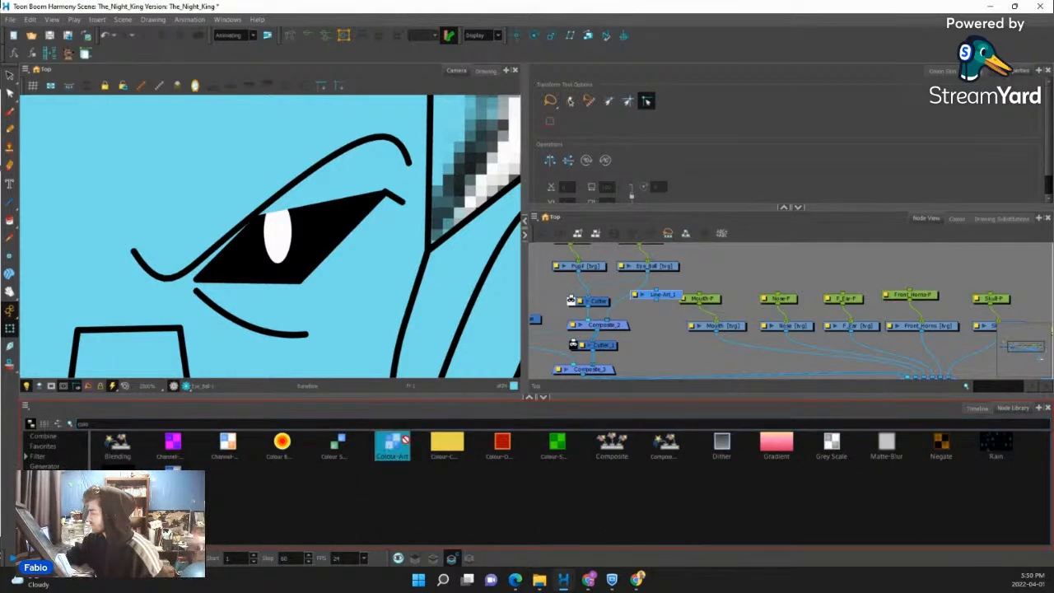
# Connect the Eye_Ball drawing to the Line-Art and Colour-Art nodes and route the Line-Art output into Composite_2.
pyautogui.scroll(2, 662, 309)
pyautogui.moveTo(663, 317); pyautogui.dragTo(574, 363)
pyautogui.moveTo(722, 323); pyautogui.dragTo(674, 308)
pyautogui.moveTo(725, 351); pyautogui.dragTo(735, 329)
pyautogui.moveTo(689, 284); pyautogui.dragTo(669, 350)
pyautogui.moveTo(742, 327); pyautogui.dragTo(766, 304)
pyautogui.moveTo(669, 308); pyautogui.dragTo(663, 307)
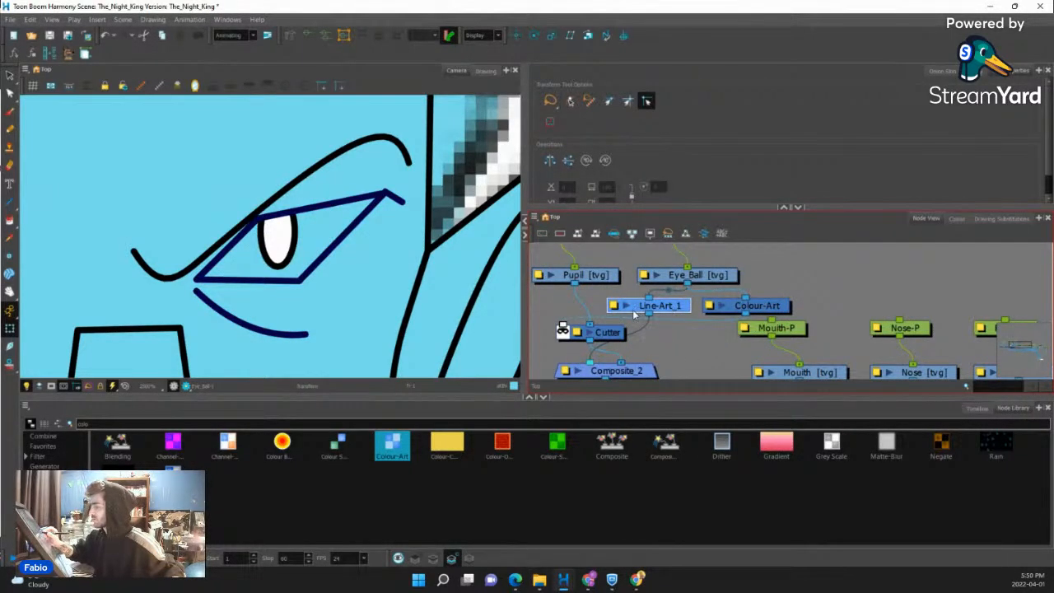
# Test the inversion of the pupil's Cutter and inspect the Eye_Ball drawing in the Drawing and Camera views.
pyautogui.click(563, 331)
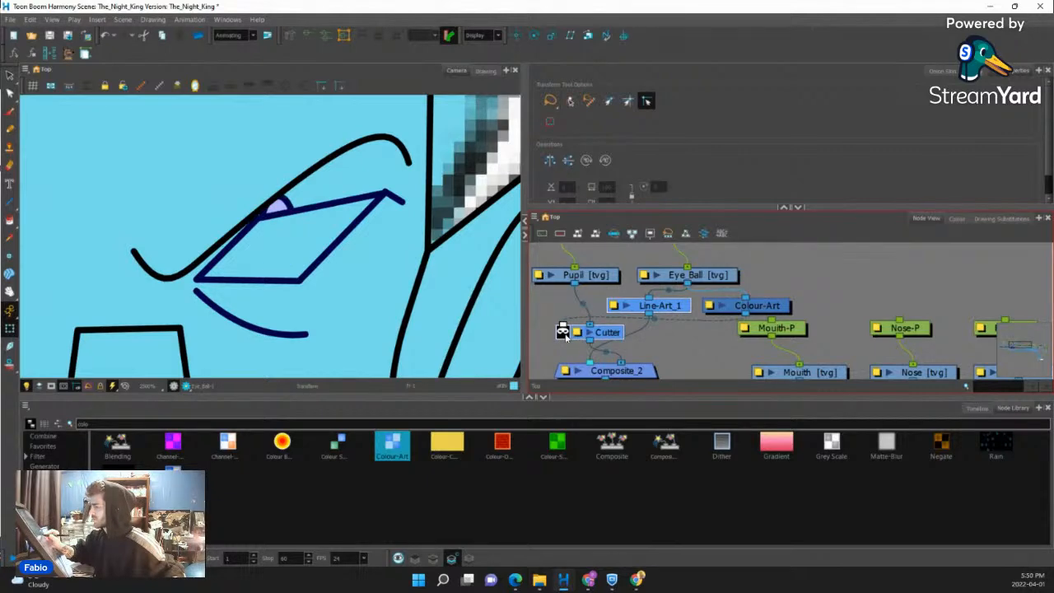
pyautogui.click(752, 309)
pyautogui.click(720, 279)
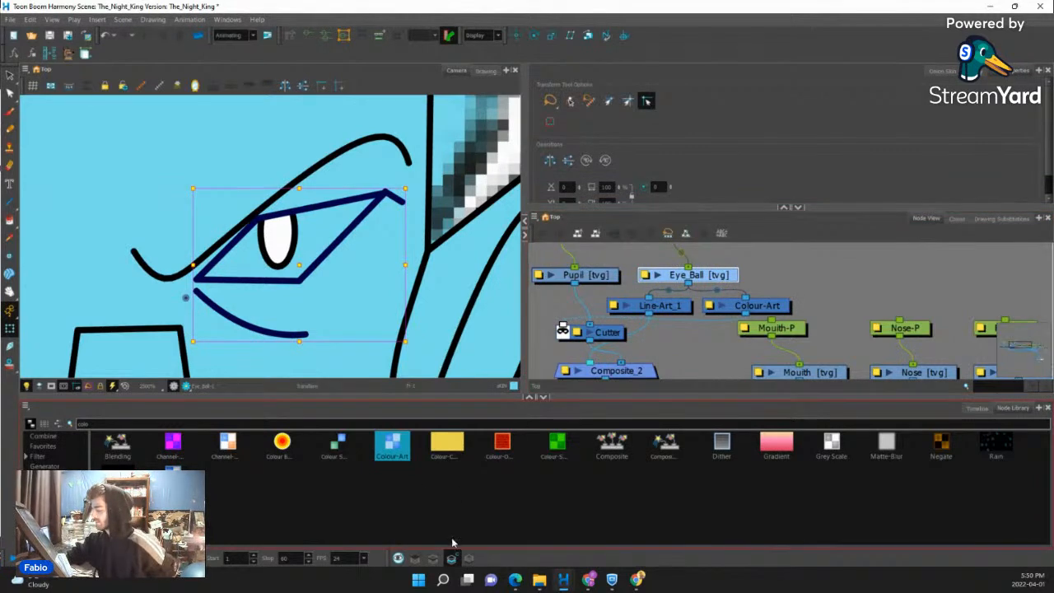
pyautogui.click(488, 70)
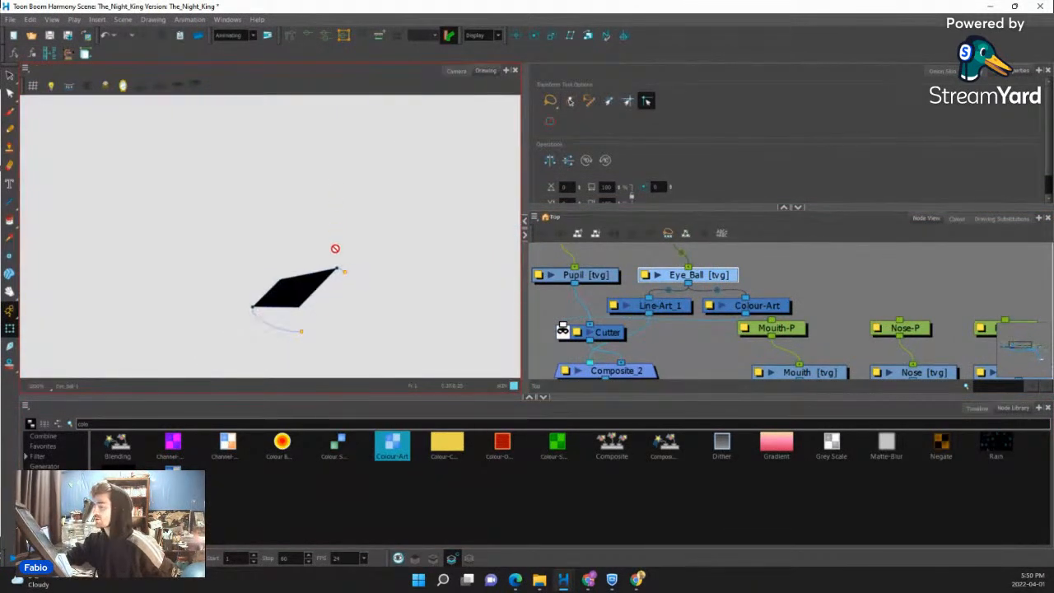
pyautogui.click(457, 70)
pyautogui.scroll(-2, 330, 223)
pyautogui.scroll(5, 321, 235)
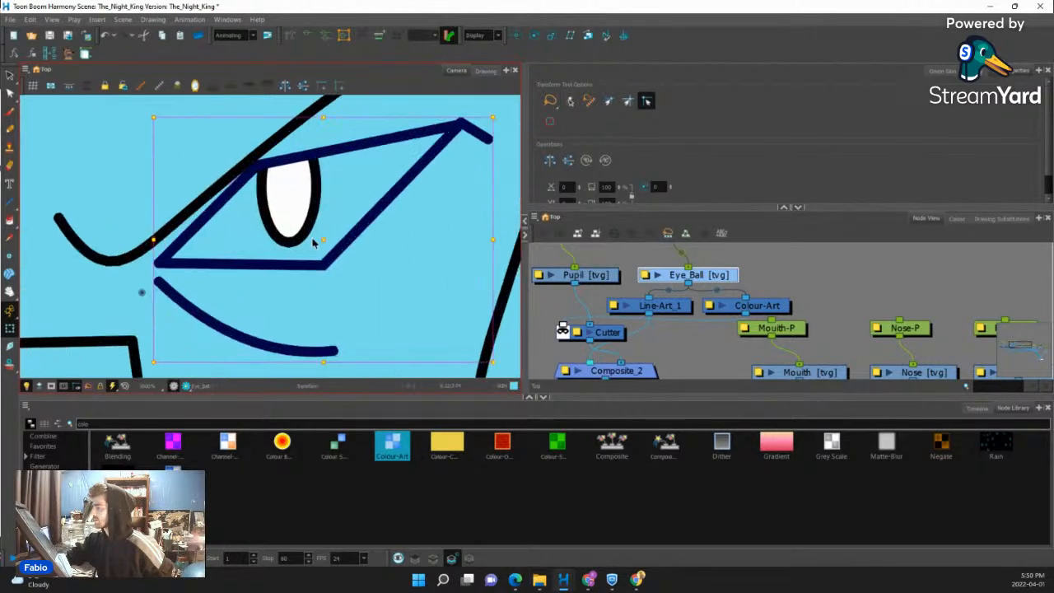
# Connect the Eye_Ball's Colour-Art node to Composite_2 and space out the Cutter, Line-Art and Colour-Art nodes.
pyautogui.moveTo(600, 332); pyautogui.dragTo(561, 328)
pyautogui.moveTo(658, 311); pyautogui.dragTo(621, 309)
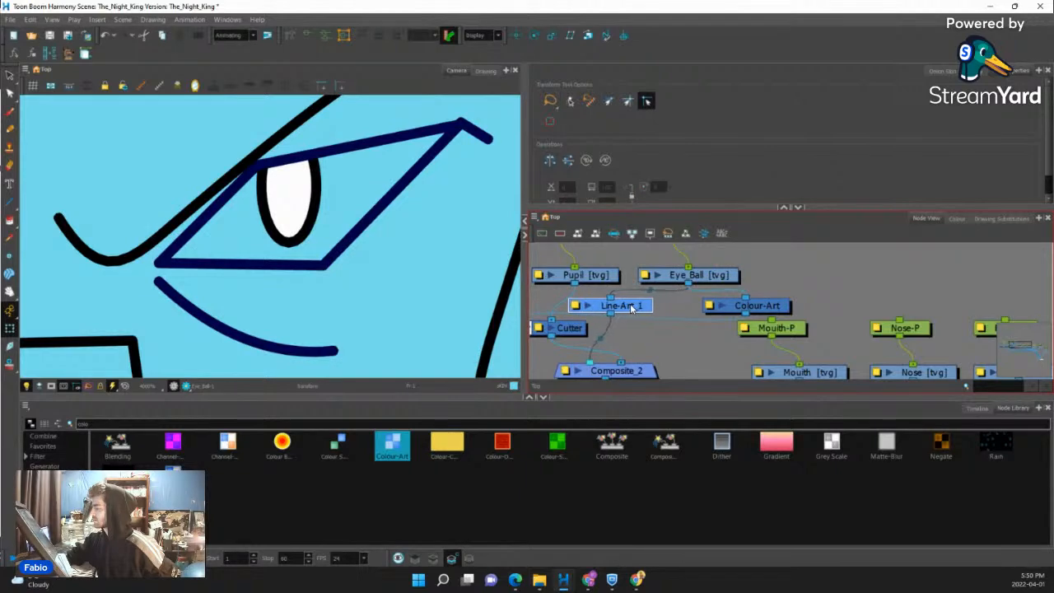
pyautogui.moveTo(745, 317); pyautogui.dragTo(677, 337)
pyautogui.moveTo(650, 359); pyautogui.dragTo(631, 361)
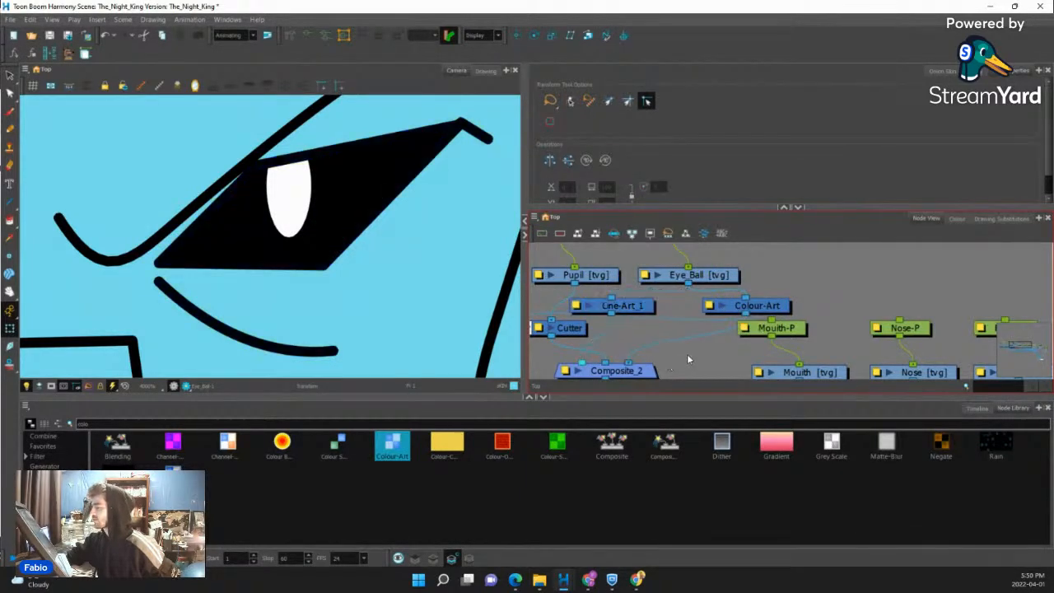
pyautogui.moveTo(771, 306); pyautogui.dragTo(732, 305)
pyautogui.click(802, 291)
pyautogui.scroll(-8, 388, 252)
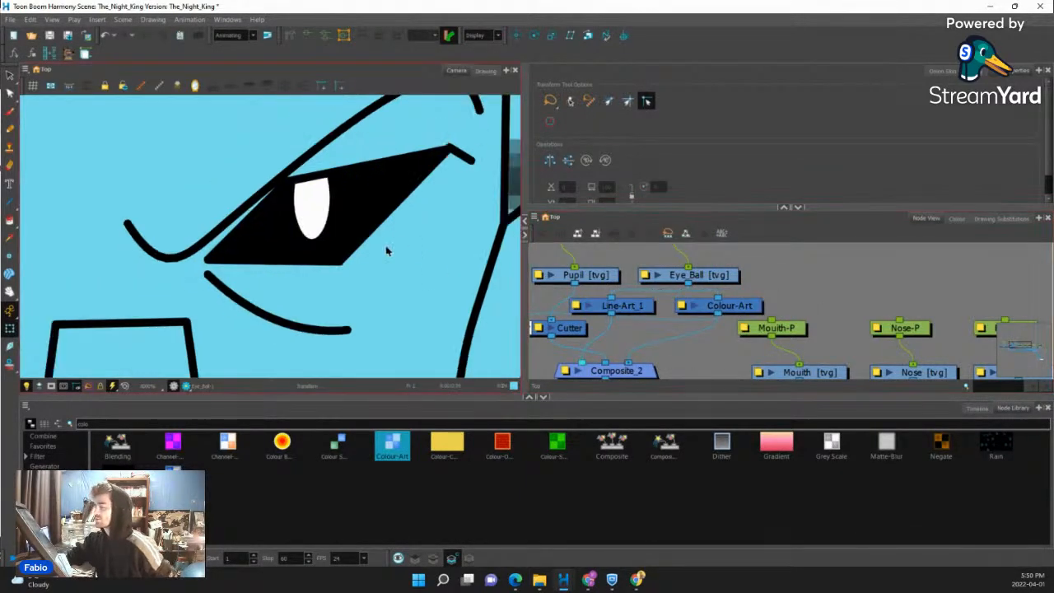
pyautogui.scroll(3, 349, 216)
pyautogui.scroll(-2, 347, 214)
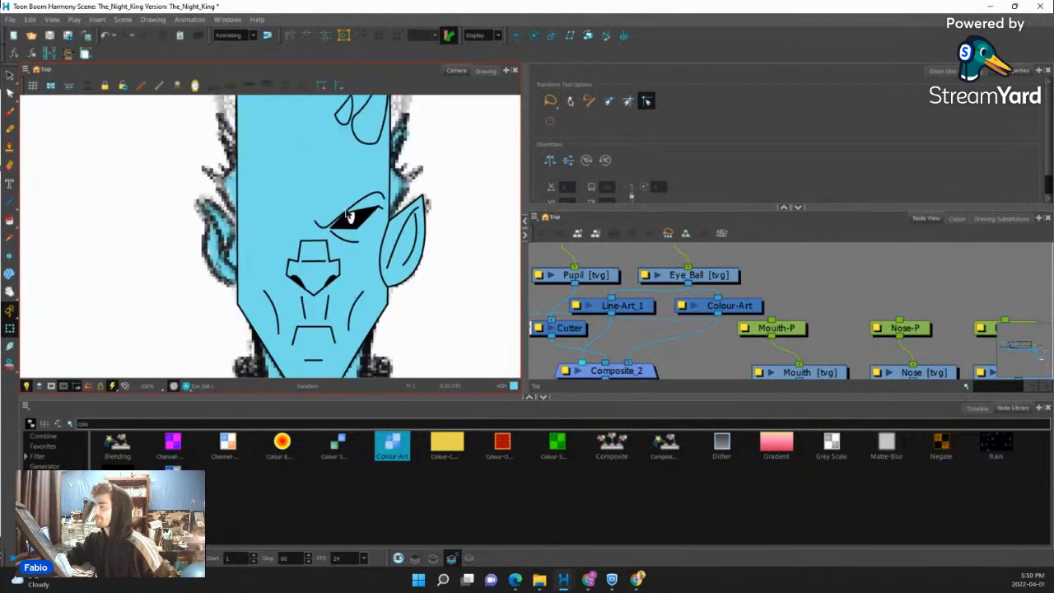
pyautogui.scroll(-3, 348, 216)
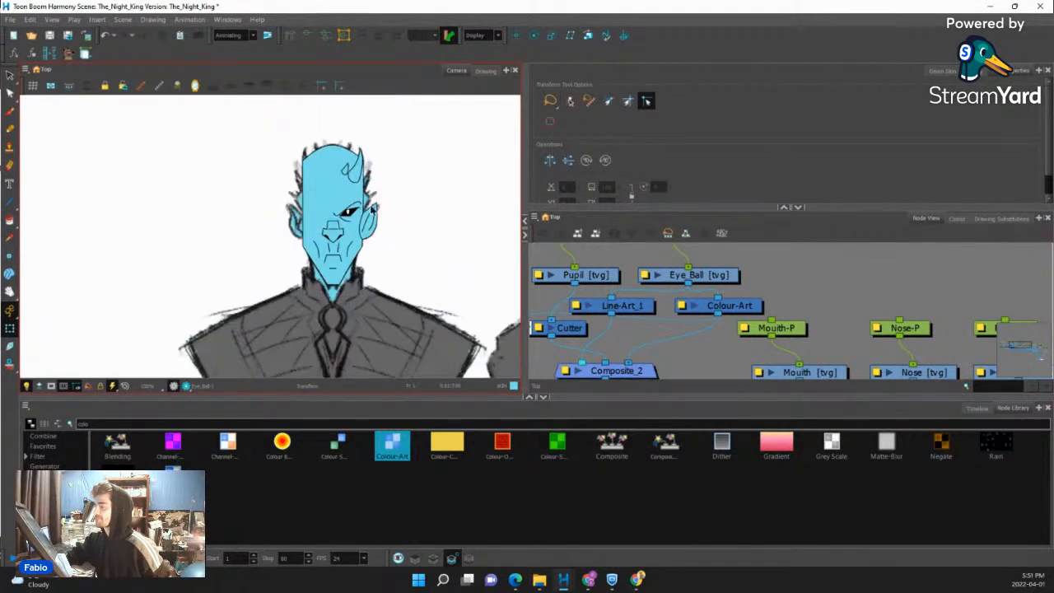
# Fill the Nose drawing with the sKIN swatch.
pyautogui.scroll(6, 349, 237)
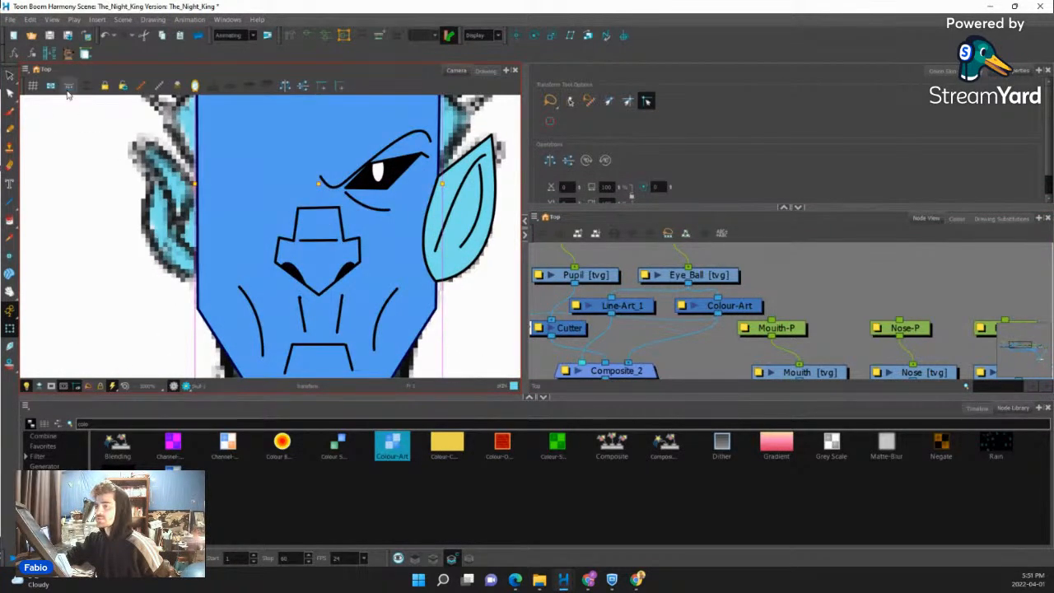
pyautogui.click(324, 292)
pyautogui.scroll(3, 323, 292)
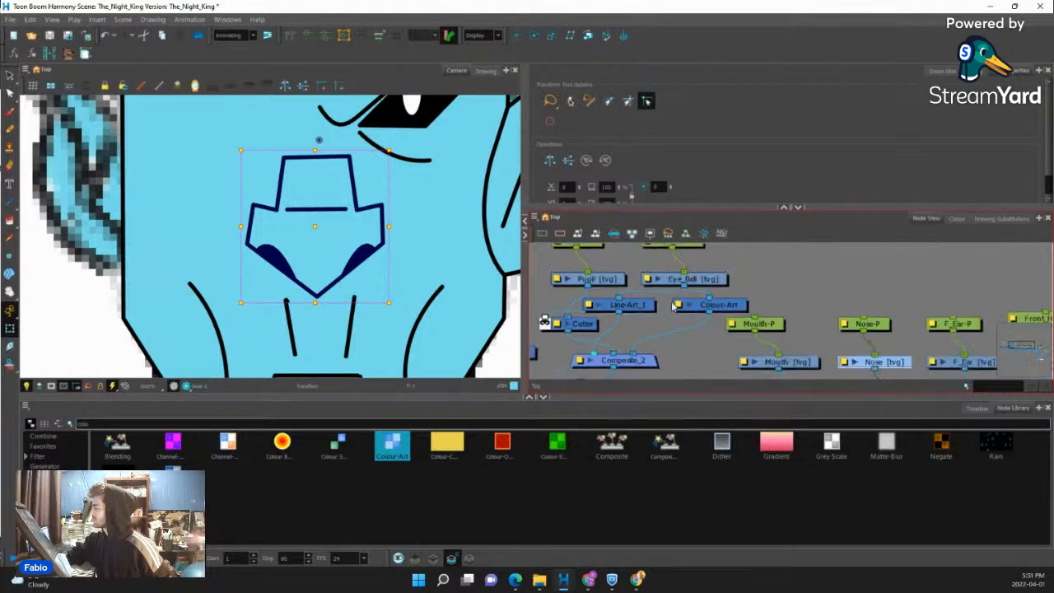
pyautogui.click(290, 243)
pyautogui.click(283, 259)
pyautogui.click(9, 220)
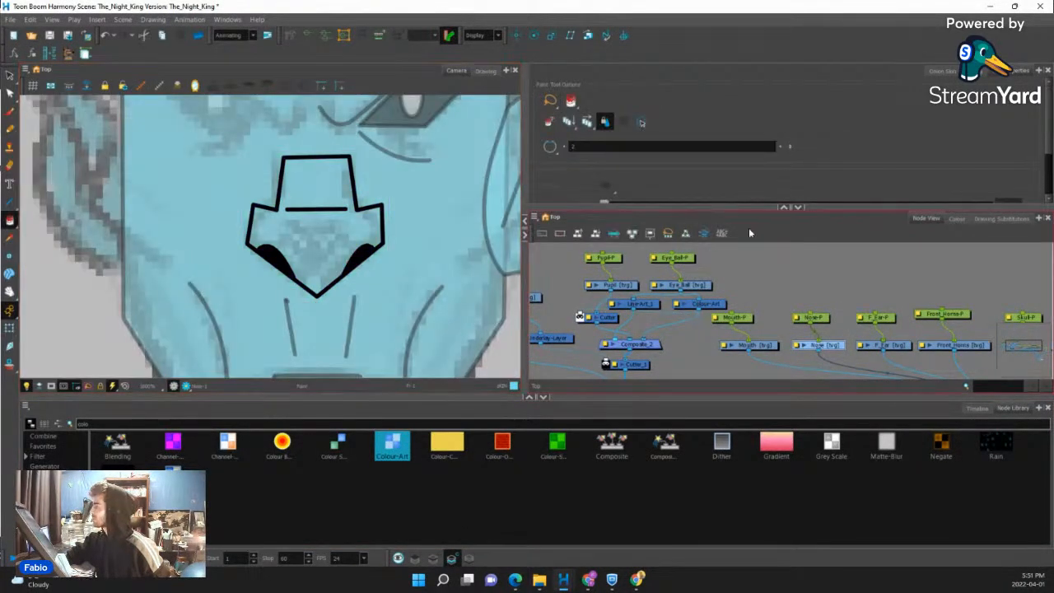
pyautogui.click(956, 218)
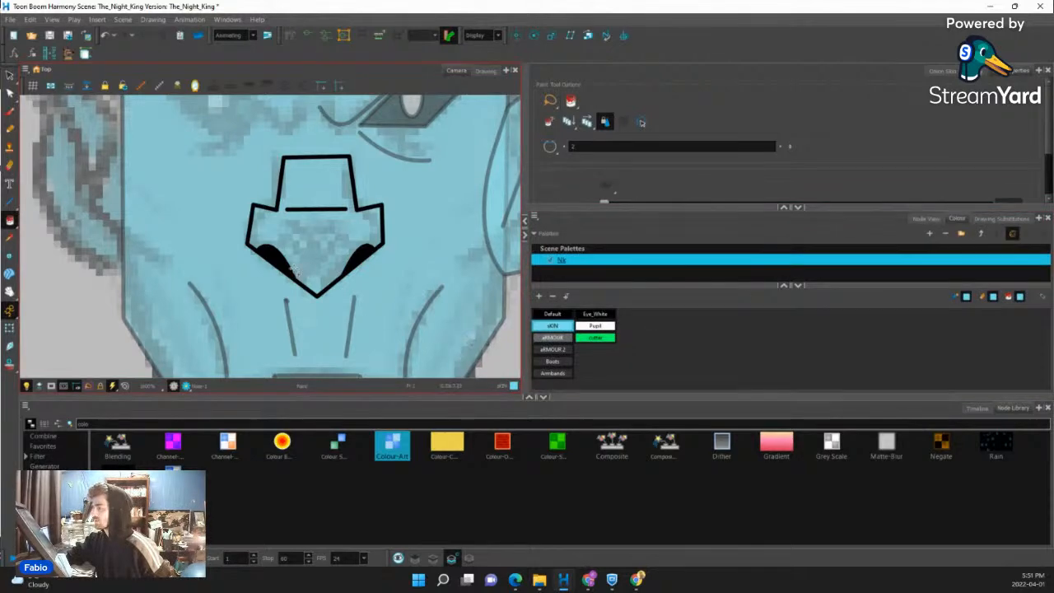
pyautogui.click(306, 228)
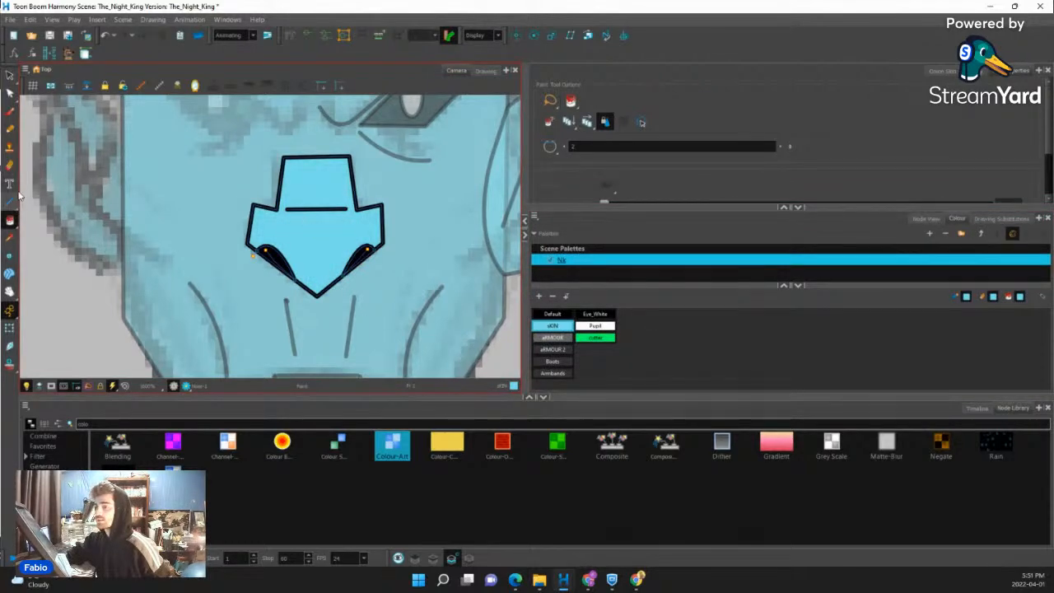
# Delete the horizontal line at the top of the nose bridge from the Nose drawing's line art.
pyautogui.click(10, 93)
pyautogui.scroll(3, 324, 155)
pyautogui.click(322, 159)
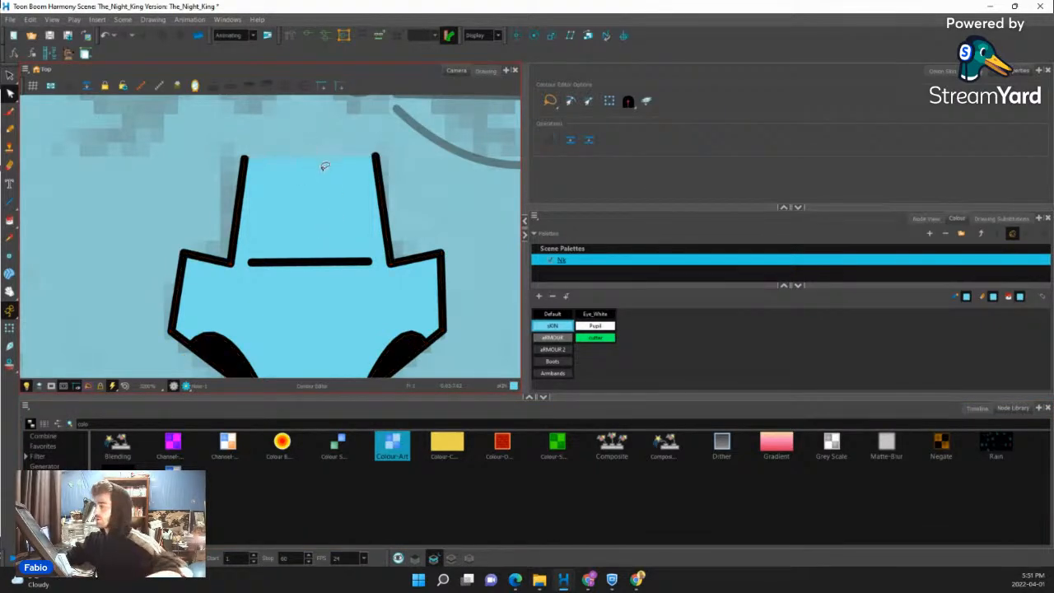
pyautogui.scroll(-4, 322, 165)
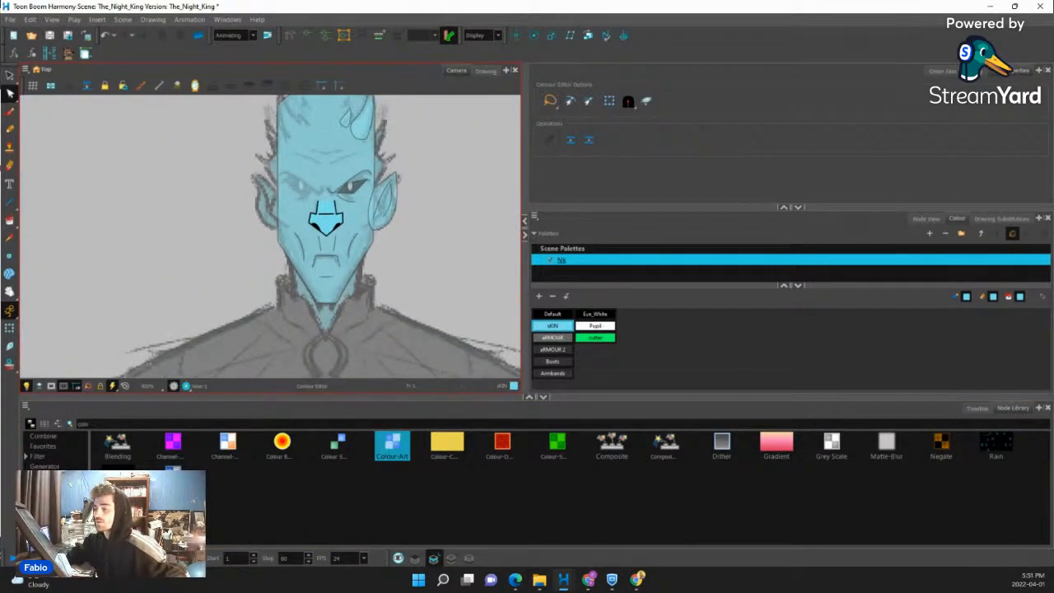
# Examine the whole head at several zoom levels to check how the open-topped nose blends into the face.
pyautogui.click(10, 328)
pyautogui.scroll(-4, 252, 221)
pyautogui.click(322, 143)
pyautogui.scroll(3, 277, 213)
pyautogui.scroll(3, 268, 262)
pyautogui.scroll(-3, 272, 247)
pyautogui.scroll(3, 296, 214)
pyautogui.scroll(-3, 311, 203)
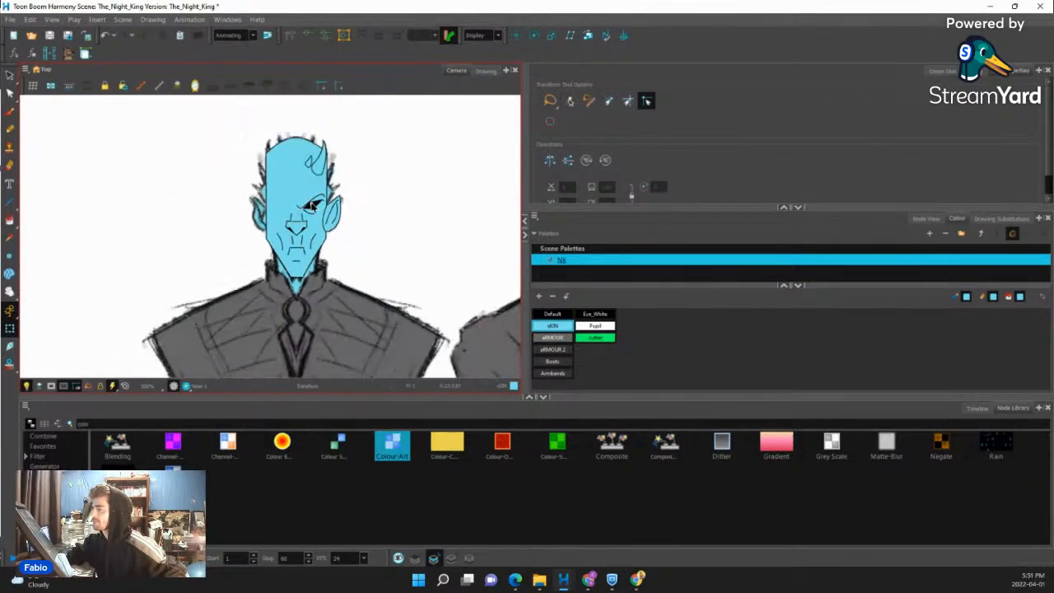
pyautogui.scroll(3, 314, 201)
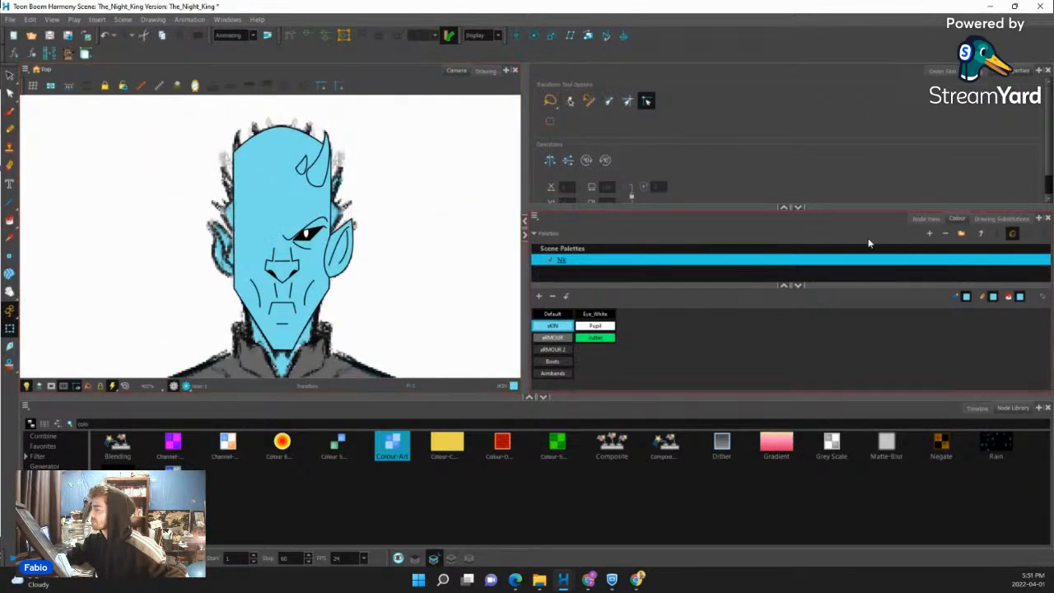
# Rearrange the facial drawing nodes and their pegs around the head's Composite node in the network.
pyautogui.click(926, 219)
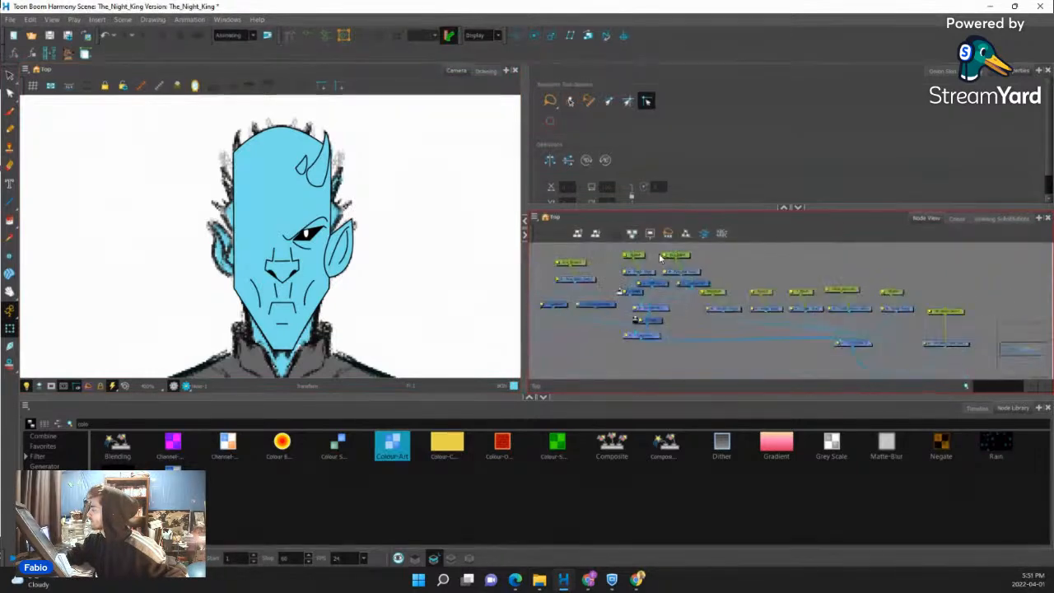
pyautogui.moveTo(801, 367); pyautogui.dragTo(880, 344)
pyautogui.click(774, 334)
pyautogui.scroll(3, 725, 287)
pyautogui.moveTo(723, 282); pyautogui.dragTo(769, 328)
pyautogui.scroll(-2, 623, 280)
pyautogui.moveTo(623, 278); pyautogui.dragTo(795, 308)
pyautogui.moveTo(601, 277); pyautogui.dragTo(618, 318)
pyautogui.moveTo(616, 311); pyautogui.dragTo(671, 304)
pyautogui.click(679, 319)
pyautogui.scroll(2, 660, 291)
# Clone the F_Ear drawing and its peg, drawings only, and connect the clone to the head's Composite.
pyautogui.click(669, 282)
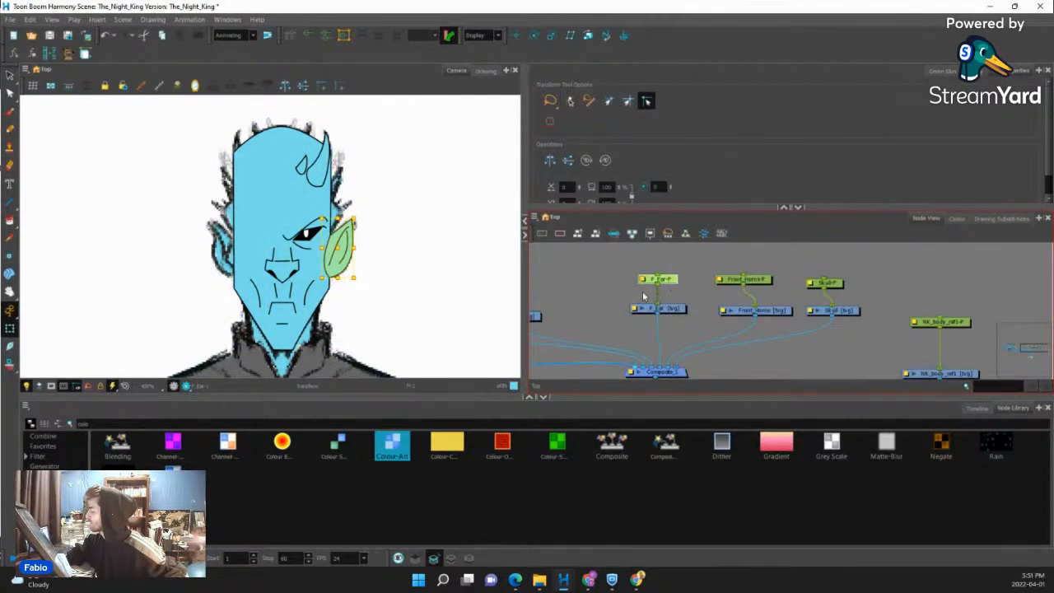
pyautogui.click(623, 280)
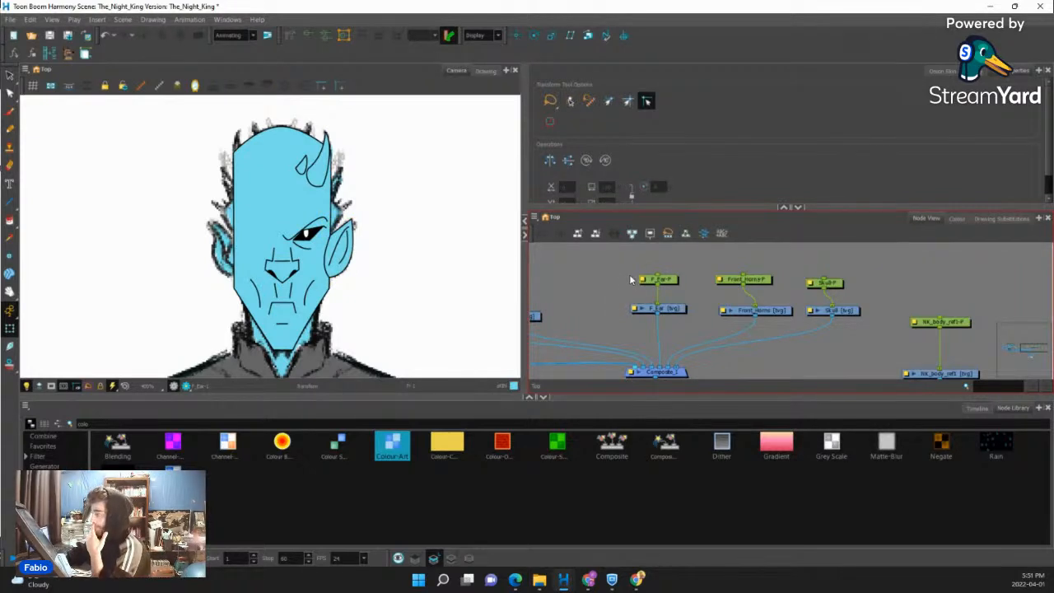
pyautogui.click(647, 281)
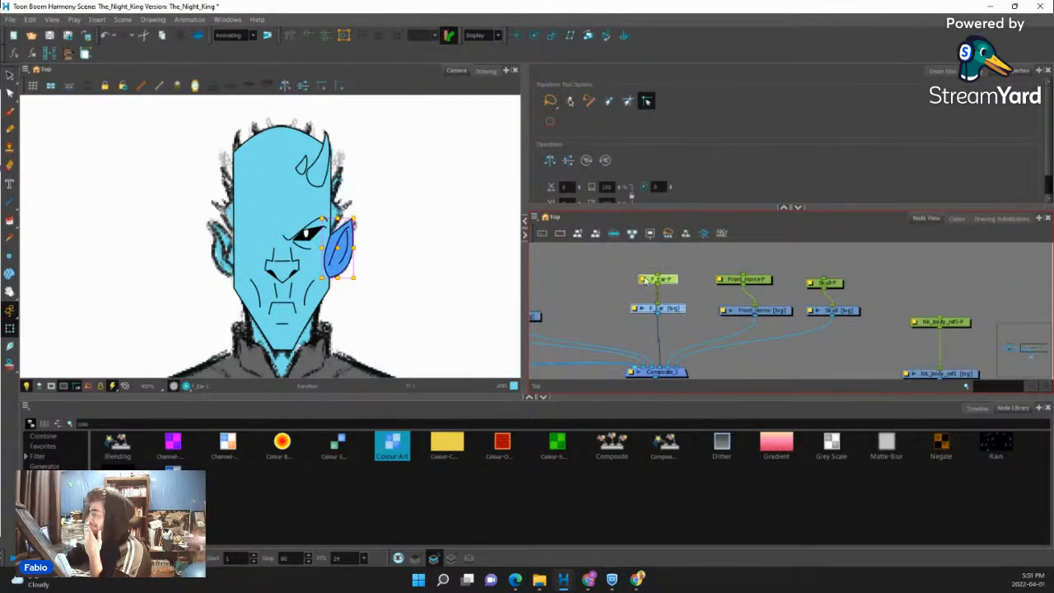
pyautogui.click(534, 218)
pyautogui.moveTo(550, 262)
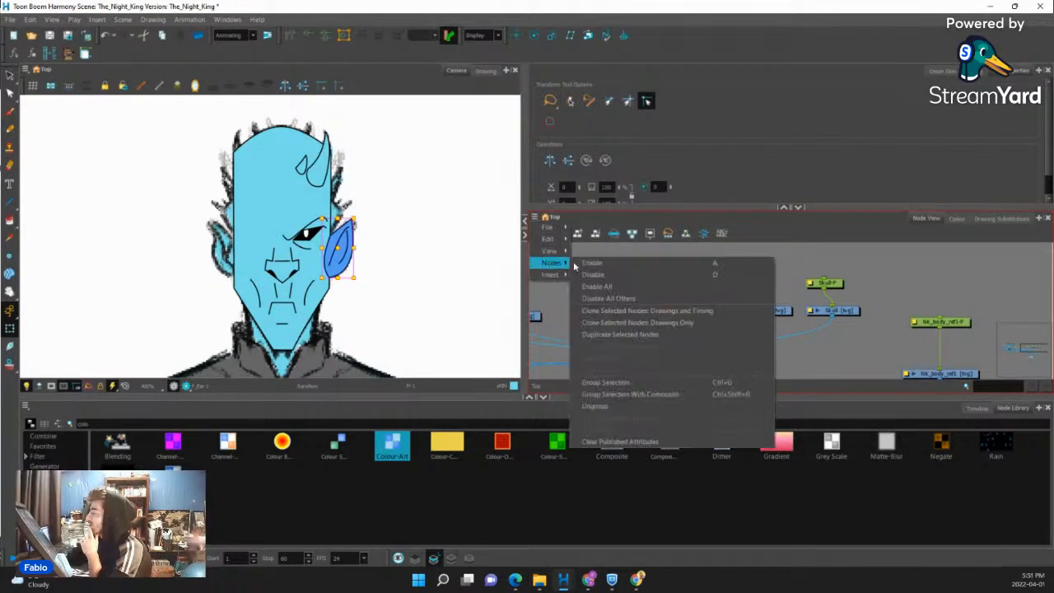
pyautogui.click(613, 323)
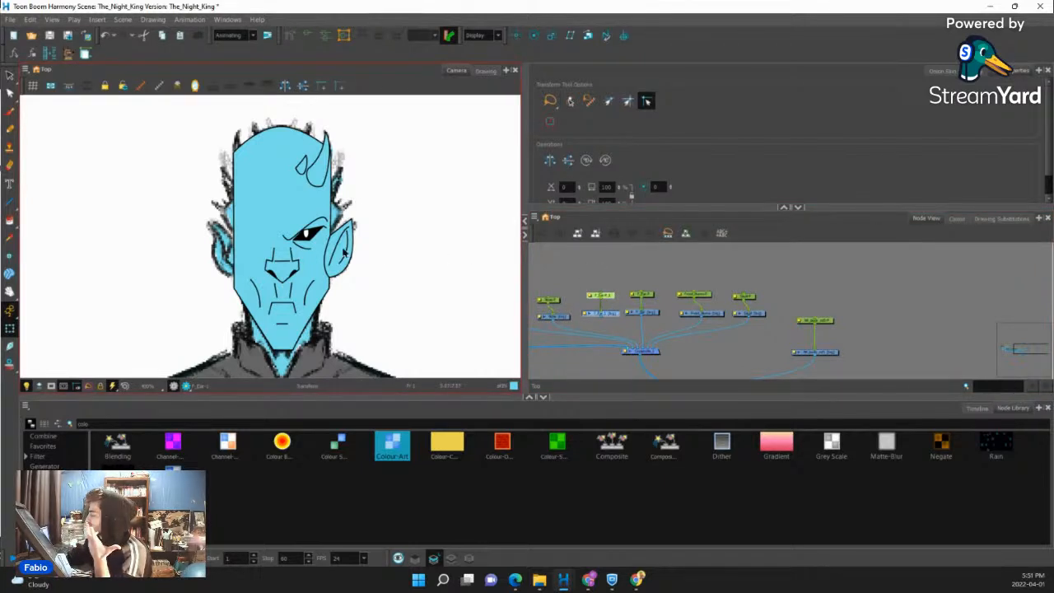
pyautogui.scroll(2, 602, 324)
pyautogui.moveTo(593, 318)
pyautogui.mouseDown()
pyautogui.moveTo(647, 338)
pyautogui.moveTo(656, 361)
pyautogui.mouseUp()
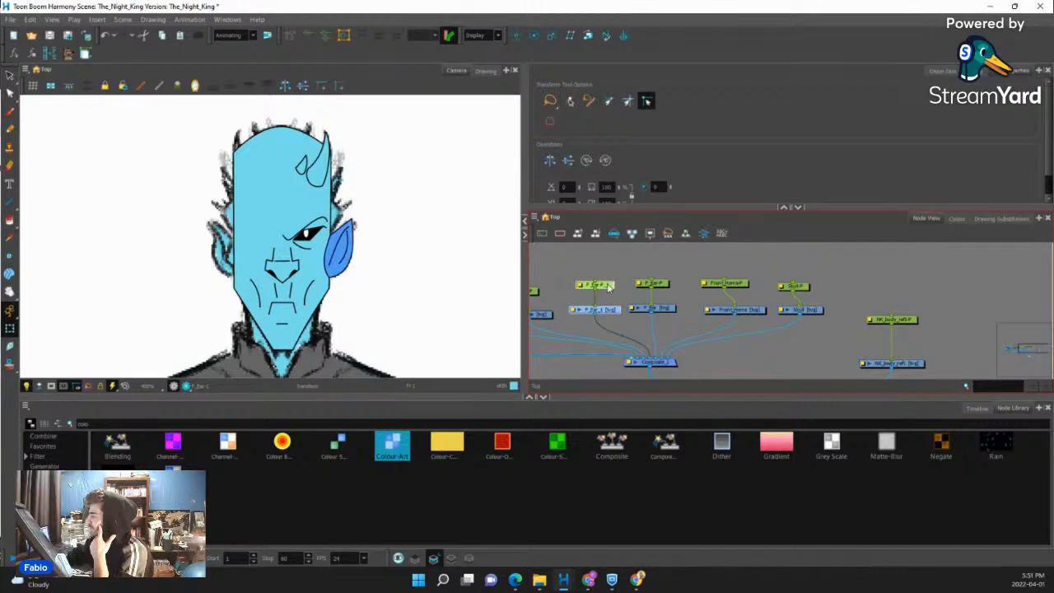
# Flip the cloned ear's peg horizontally to place the ear on the opposite side of the head.
pyautogui.click(608, 286)
pyautogui.scroll(-2, 346, 263)
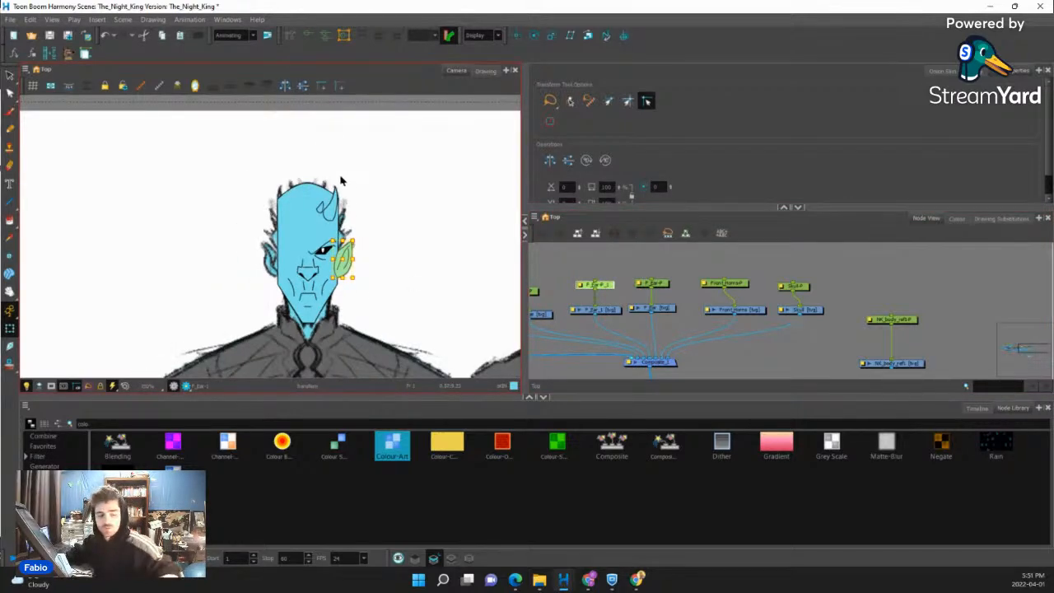
pyautogui.press('4')
pyautogui.scroll(2, 303, 257)
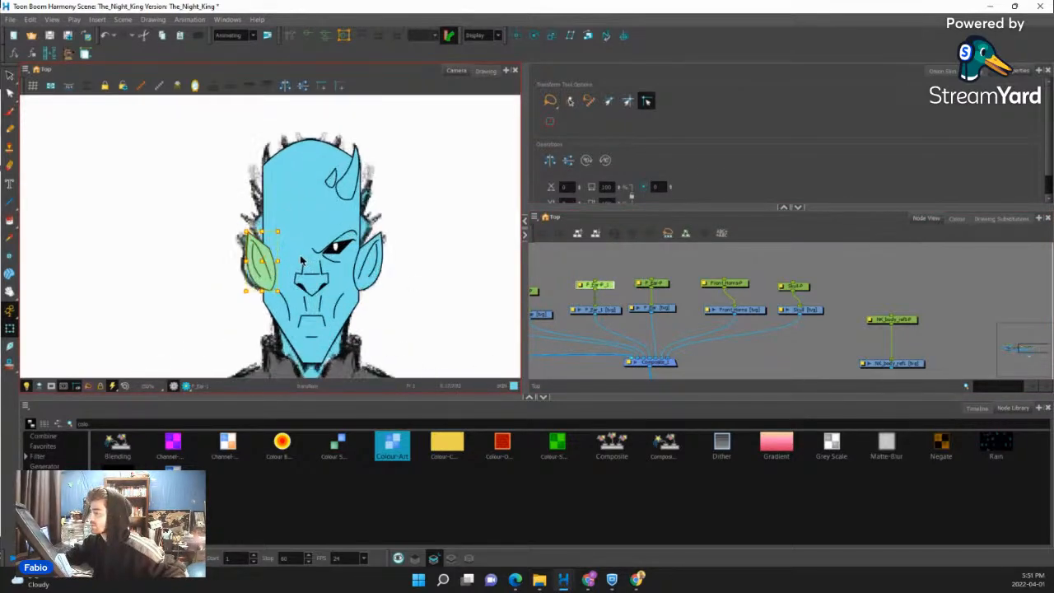
# Search the node library for "stat" to find the Static-Transformation node.
pyautogui.click(813, 420)
pyautogui.press('BackSpace')
pyautogui.press('BackSpace')
pyautogui.press('BackSpace')
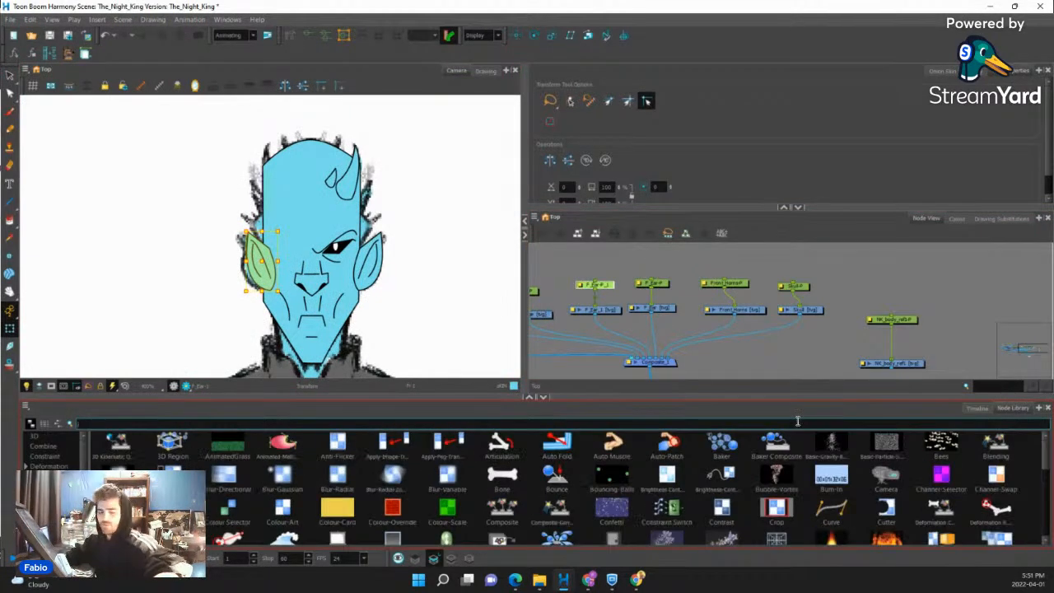
pyautogui.write('stat')
# Try a Static-Transformation above the cloned ear's peg, and undo it together with the ear's horizontal flip.
pyautogui.moveTo(193, 445); pyautogui.dragTo(322, 405)
pyautogui.moveTo(598, 275); pyautogui.dragTo(616, 294)
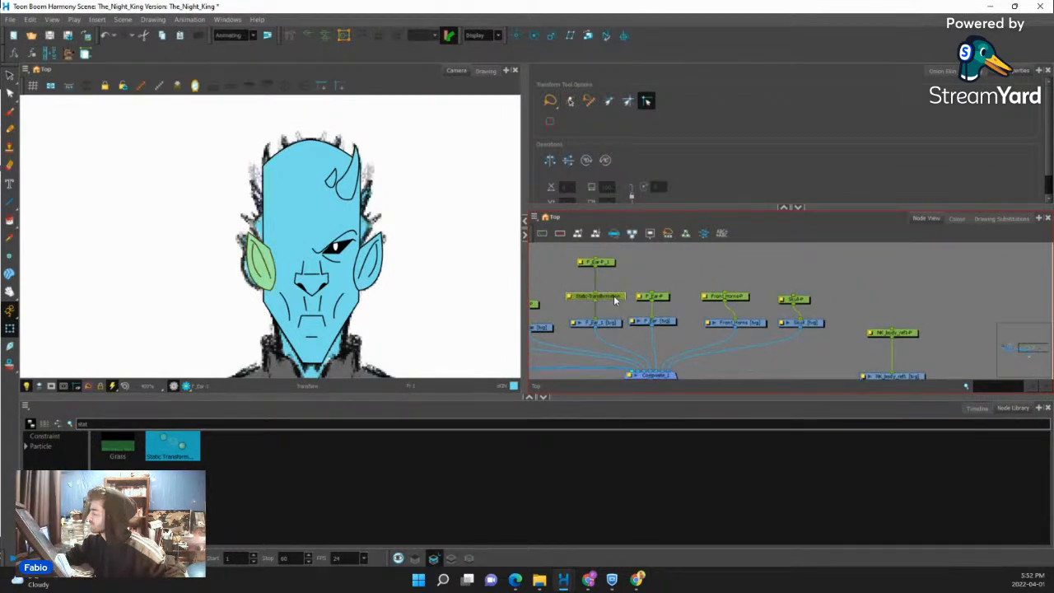
pyautogui.hotkey('ctrl', 'z')
pyautogui.hotkey('ctrl', 'z')
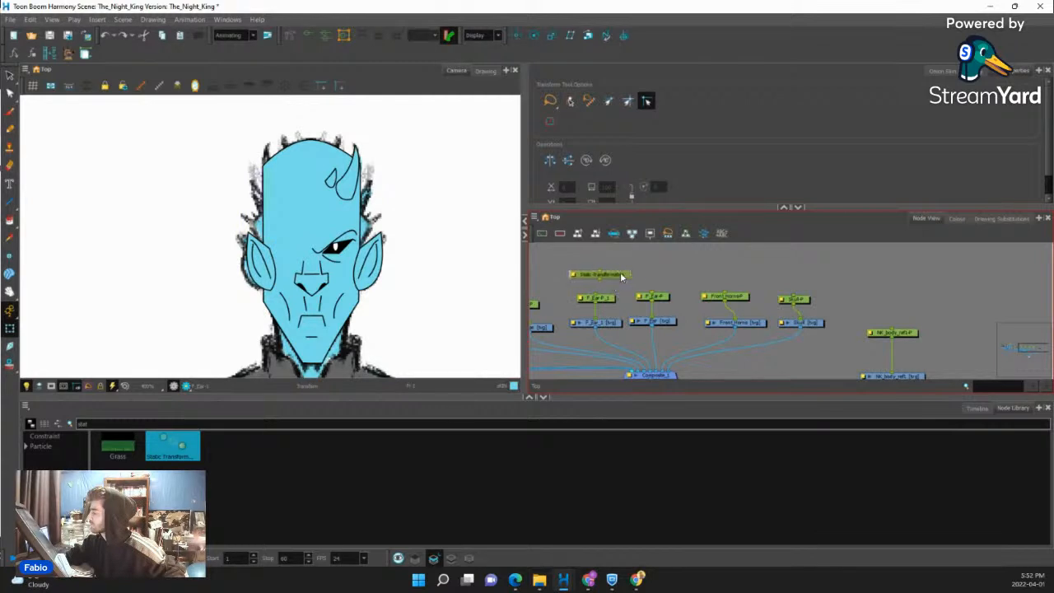
pyautogui.hotkey('ctrl', 'z')
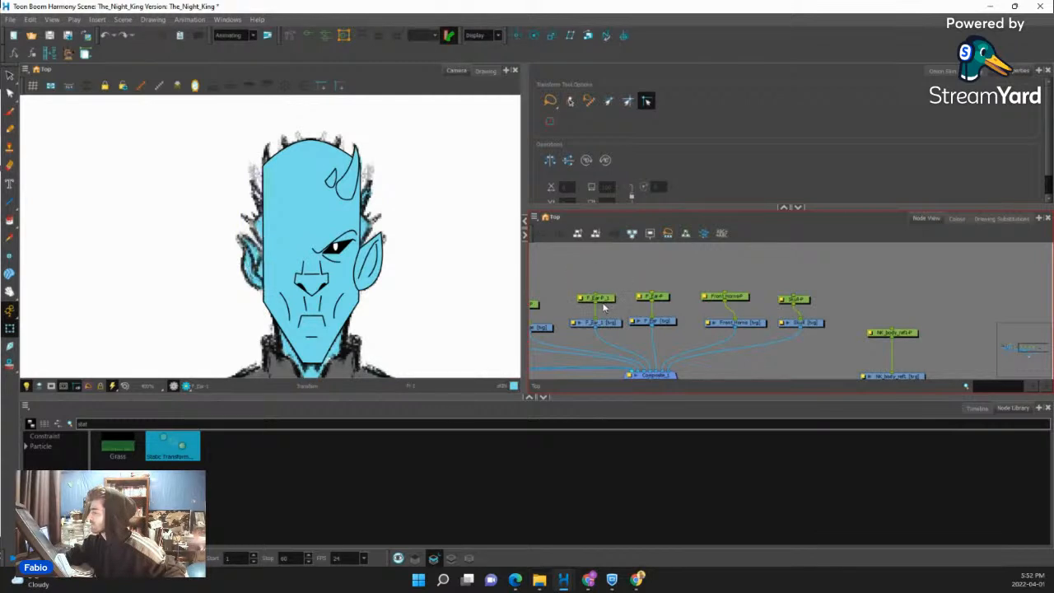
# Insert a Static-Transformation node above the cloned ear's peg F_Ear-P_1 and add a parent peg above it.
pyautogui.click(173, 447)
pyautogui.moveTo(603, 279); pyautogui.dragTo(605, 271)
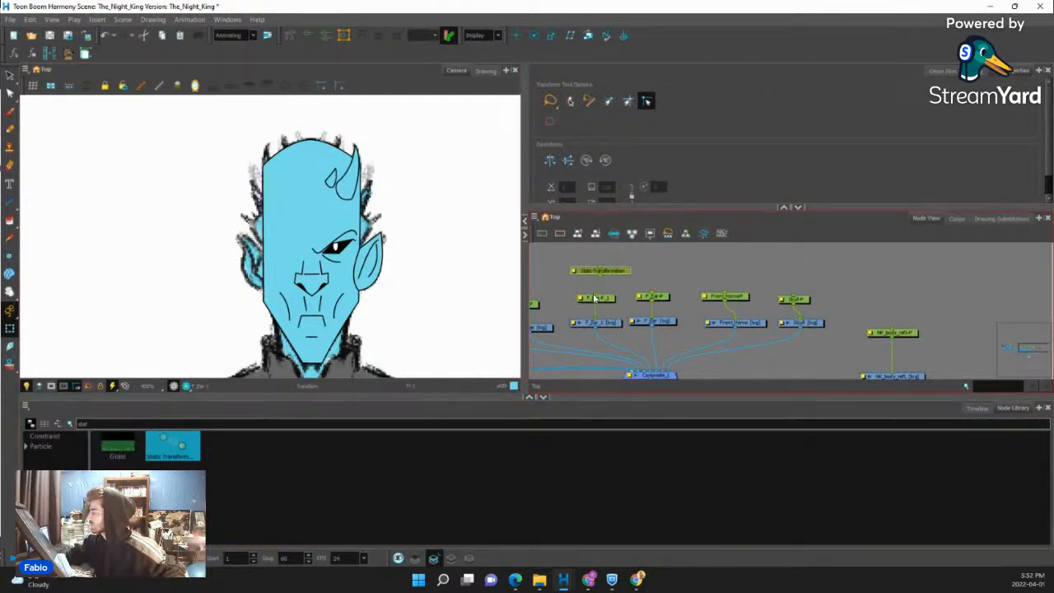
pyautogui.hotkey('ctrl', 'p')
pyautogui.moveTo(632, 269)
pyautogui.mouseDown()
pyautogui.moveTo(634, 306)
pyautogui.moveTo(616, 259)
pyautogui.mouseUp()
pyautogui.click(621, 273)
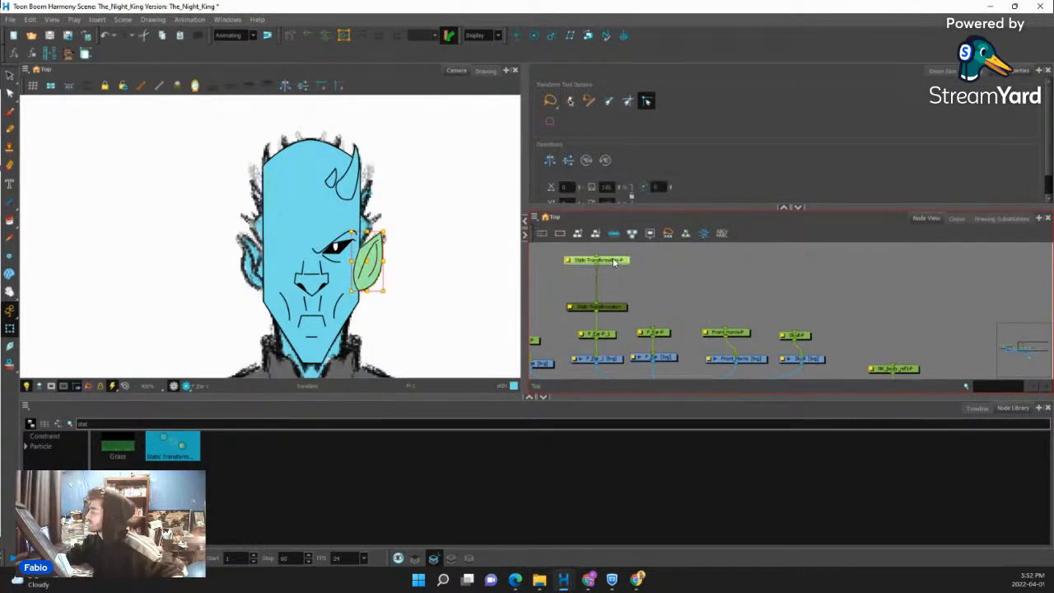
# Flip the cloned ear horizontally with the new parent peg and shift it outward to match the reference sketch.
pyautogui.press('4')
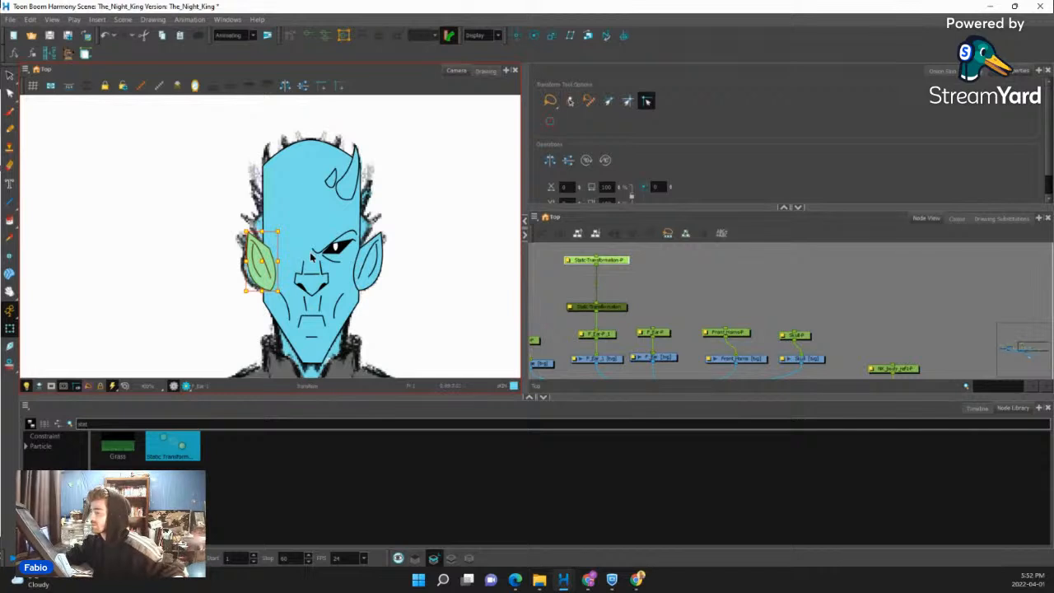
pyautogui.scroll(2, 276, 262)
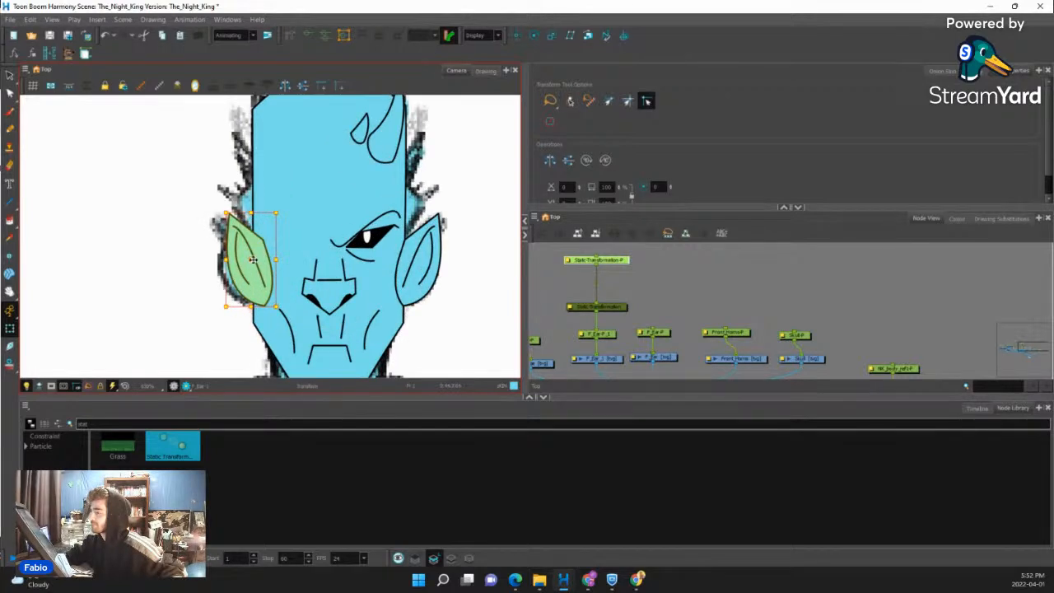
pyautogui.moveTo(254, 259); pyautogui.dragTo(245, 259)
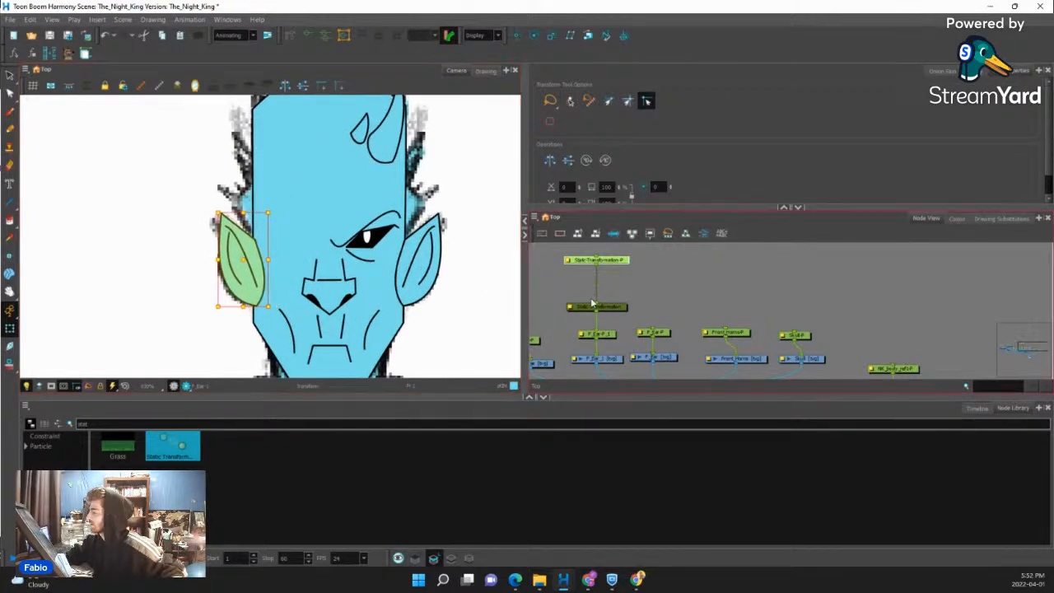
# Bake all incoming transformations into the Static-Transformation node and close its layer properties.
pyautogui.scroll(1, 586, 301)
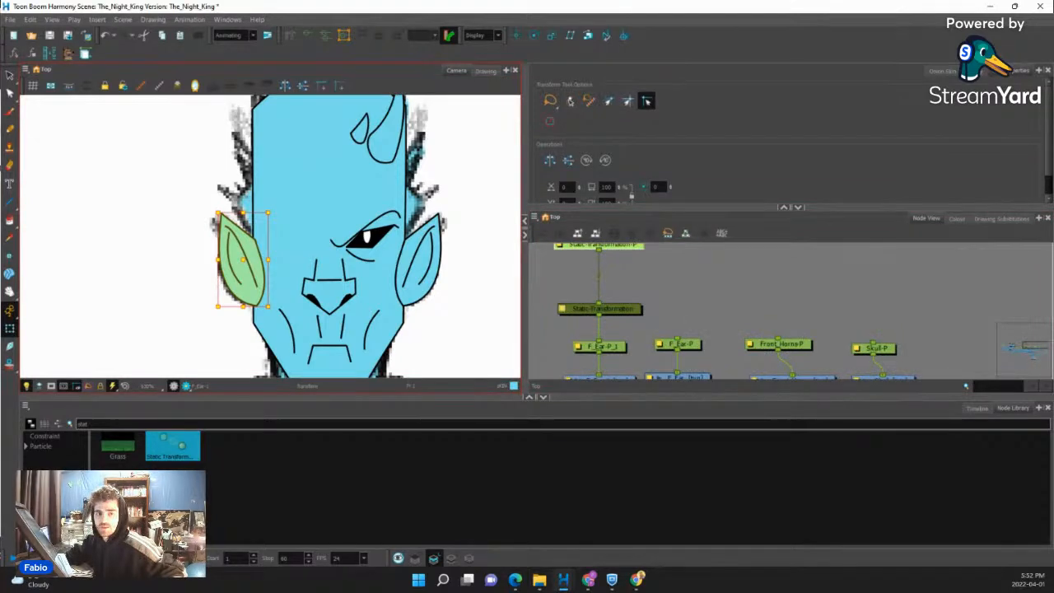
pyautogui.hotkey('shift', 'e')
pyautogui.moveTo(192, 98); pyautogui.dragTo(287, 105)
pyautogui.click(259, 168)
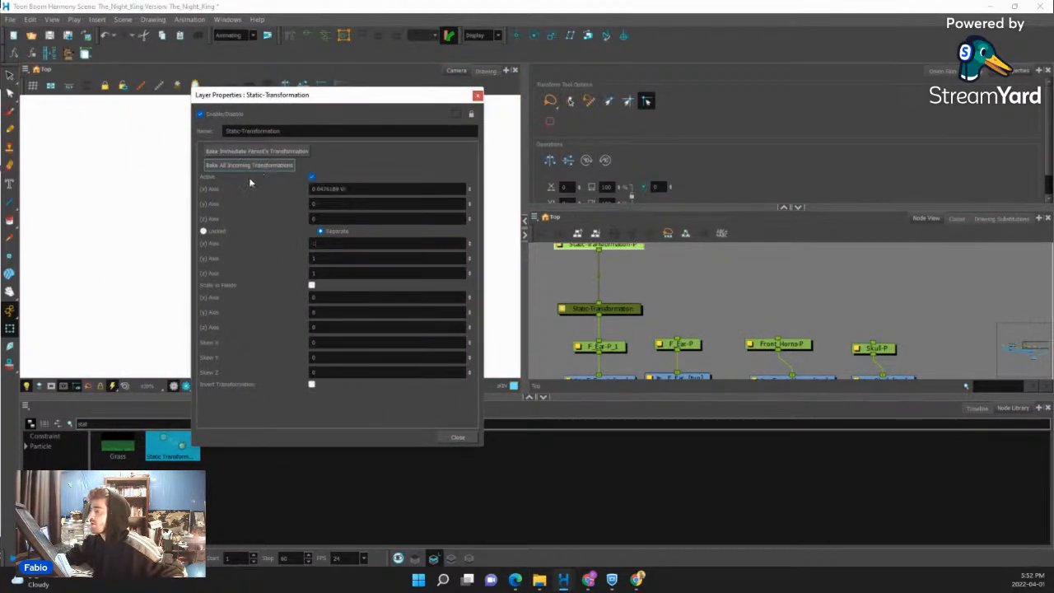
pyautogui.click(458, 437)
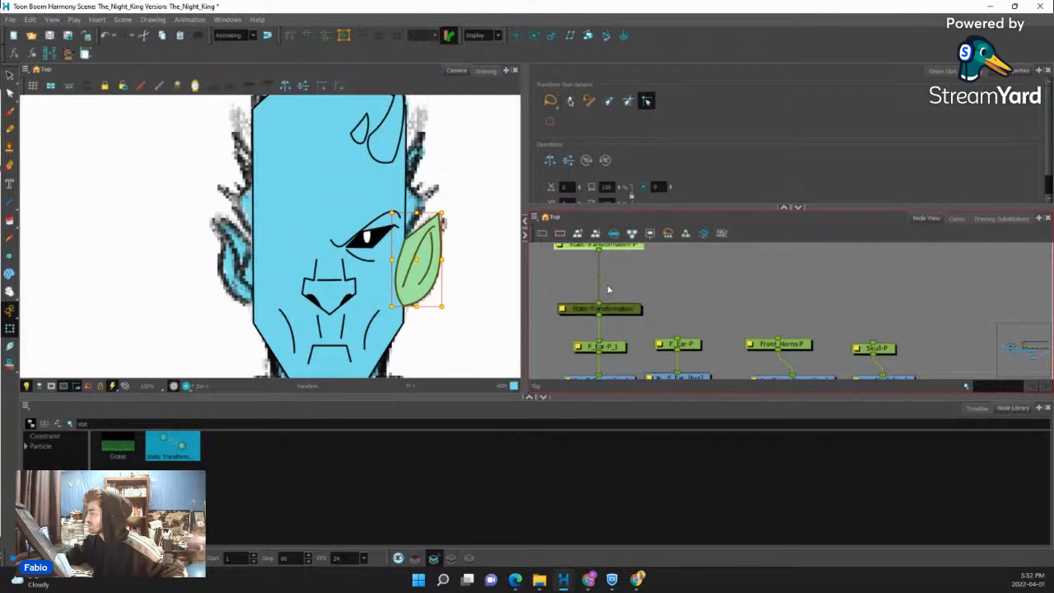
# Delete the now redundant Static-Transformation-P peg above the Static-Transformation node.
pyautogui.click(603, 281)
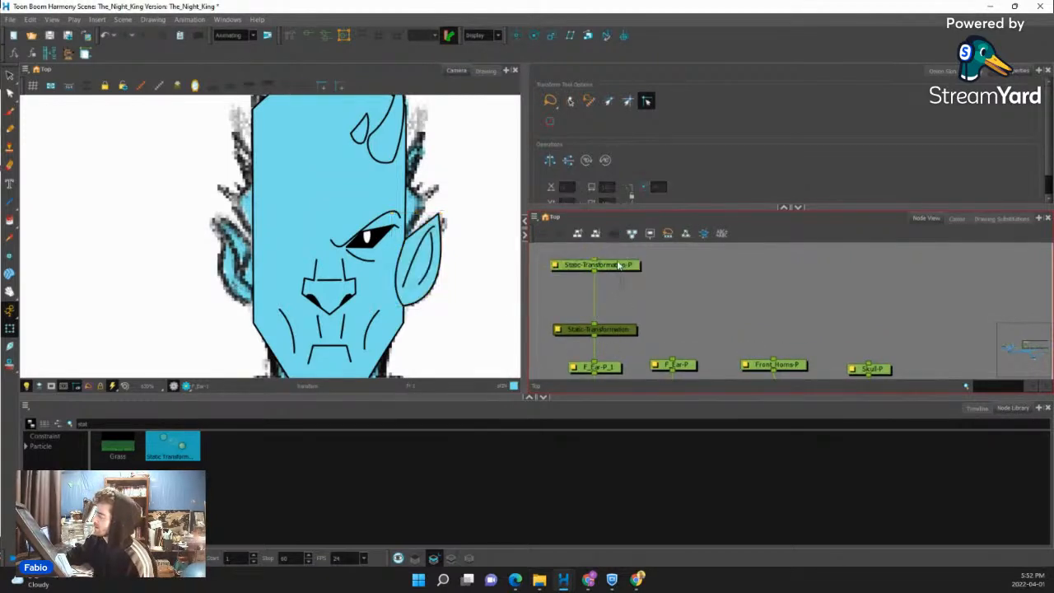
pyautogui.press('Delete')
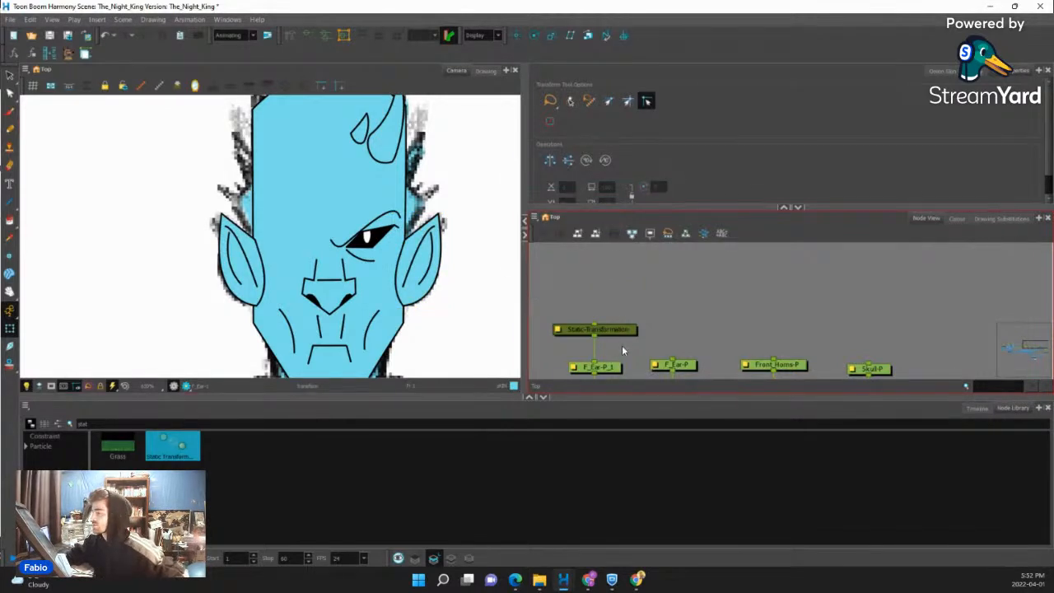
pyautogui.click(617, 330)
pyautogui.click(229, 235)
pyautogui.press('2')
pyautogui.moveTo(633, 315); pyautogui.dragTo(654, 275)
pyautogui.press('1')
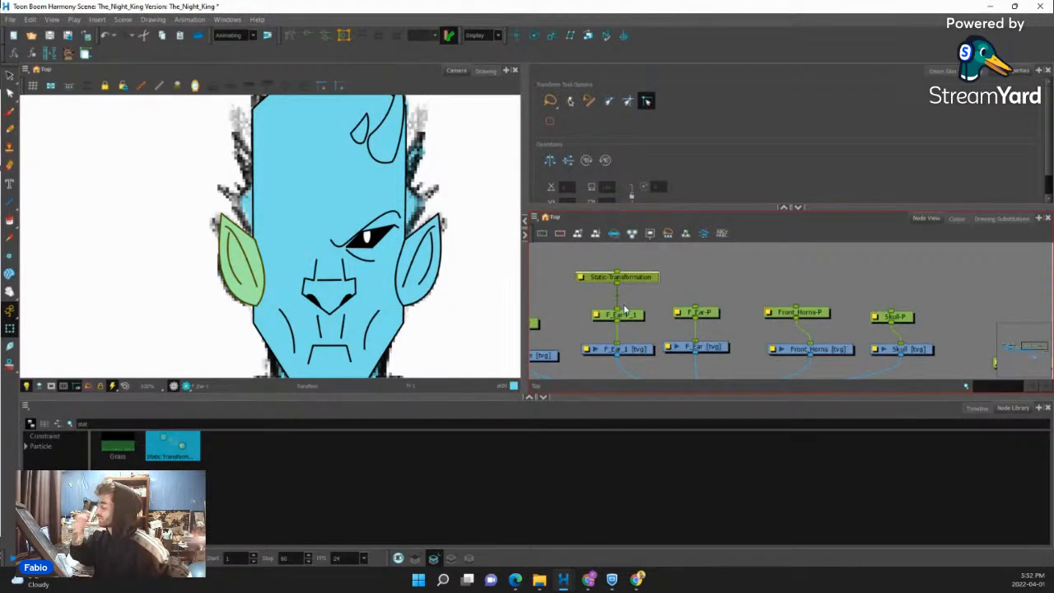
# Use the Rotate tool to move the F_Ear-P peg's pivot to where the original ear meets the head.
pyautogui.click(702, 314)
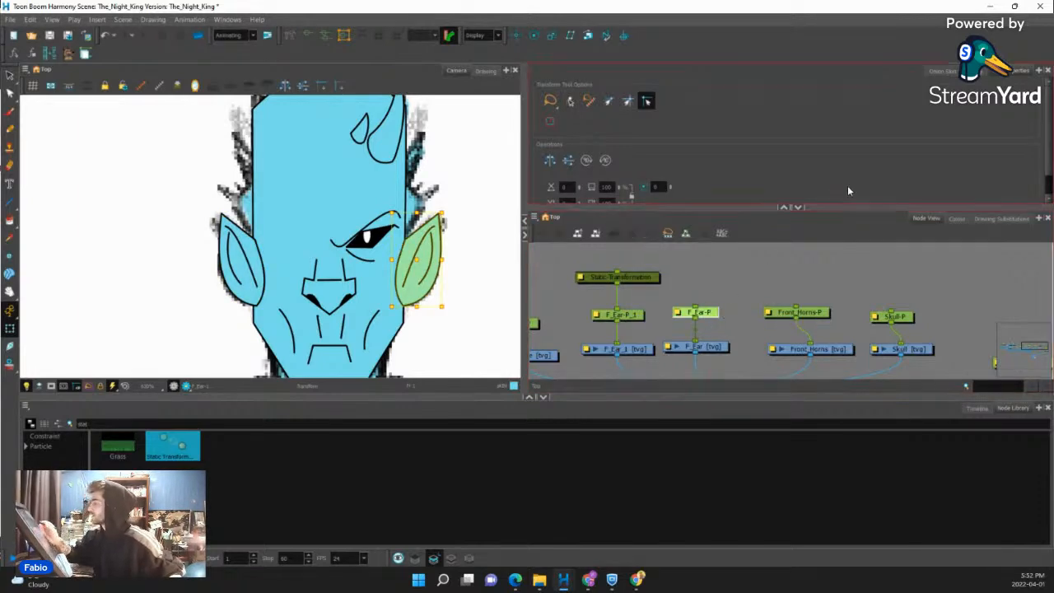
pyautogui.click(535, 35)
pyautogui.moveTo(398, 316); pyautogui.dragTo(423, 206)
pyautogui.moveTo(427, 343); pyautogui.dragTo(430, 221)
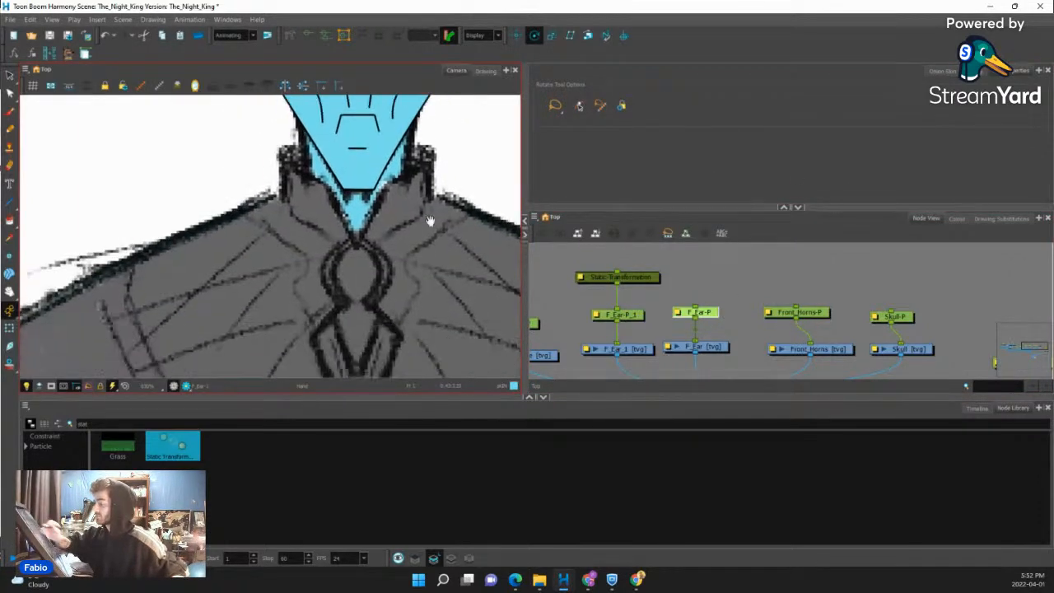
pyautogui.press('1')
pyautogui.press('1')
pyautogui.press('1')
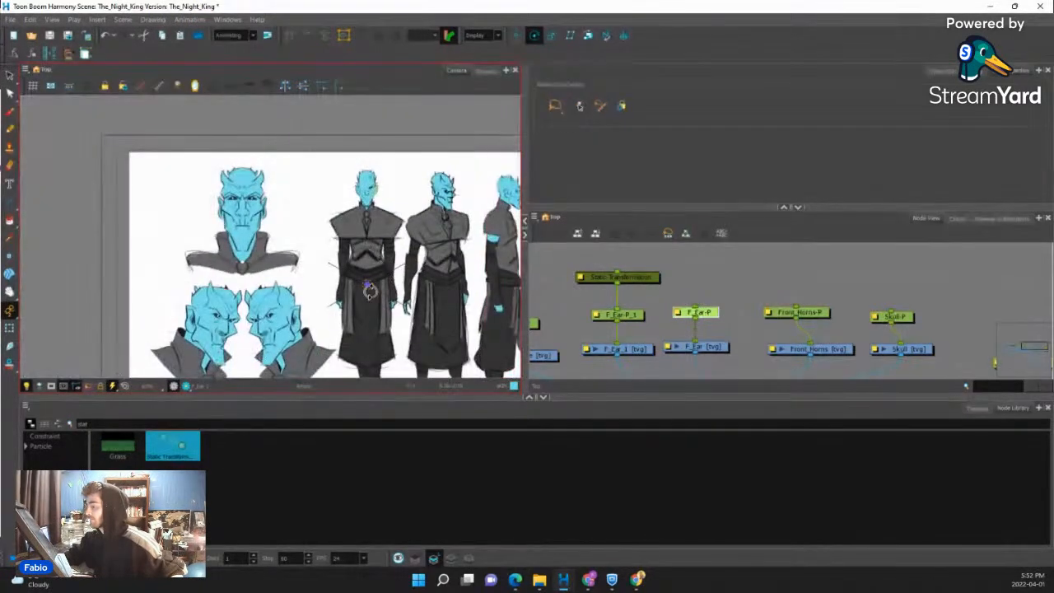
pyautogui.press('2')
pyautogui.press('2')
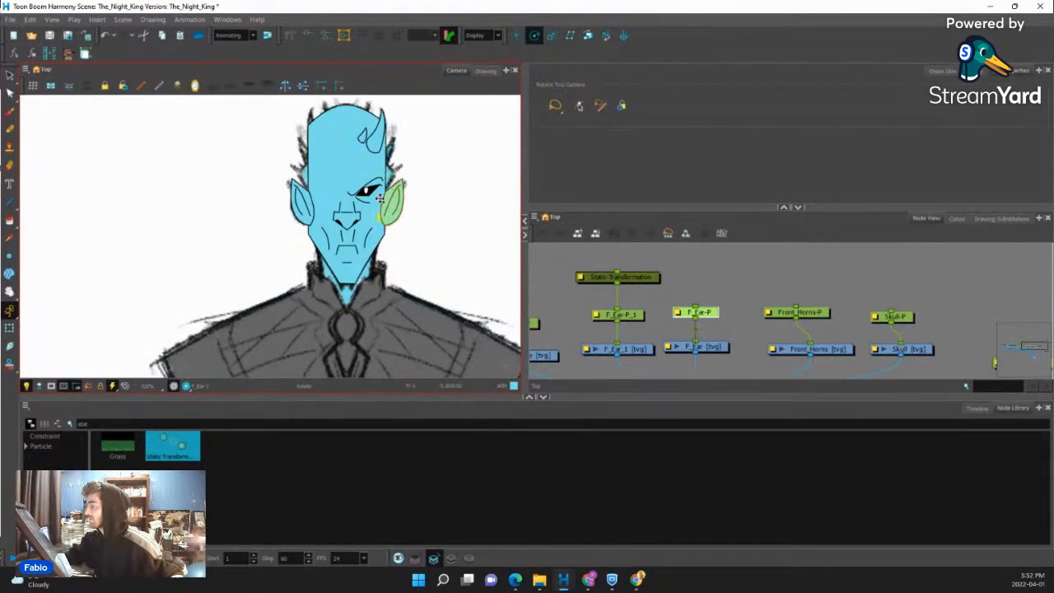
# Move the pivot of the cloned ear's peg F_Ear-P_1 to where that ear meets the head.
pyautogui.click(631, 316)
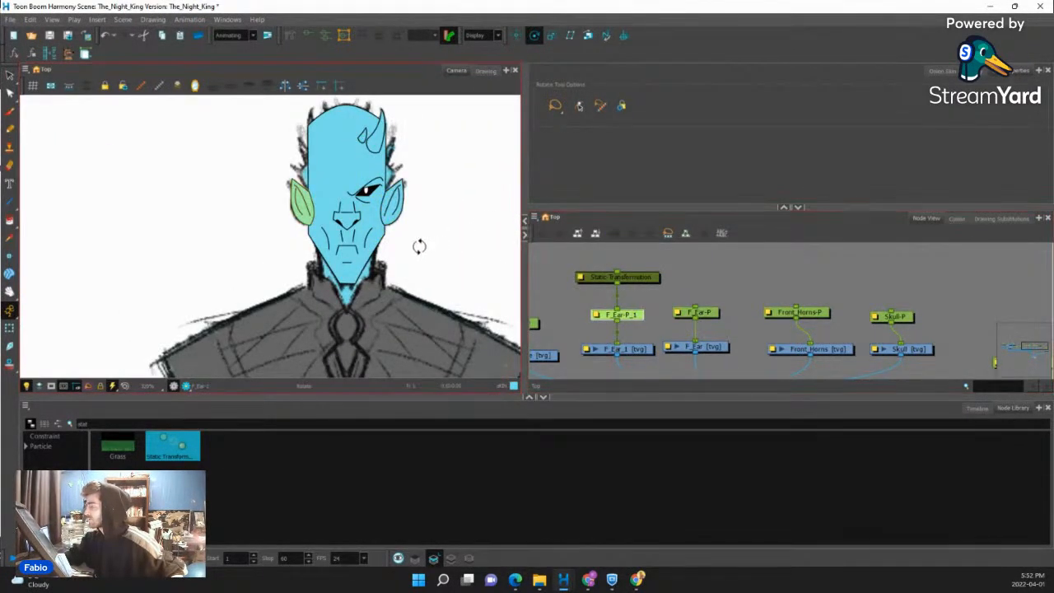
pyautogui.press('1')
pyautogui.press('1')
pyautogui.press('1')
pyautogui.press('1')
pyautogui.press('2')
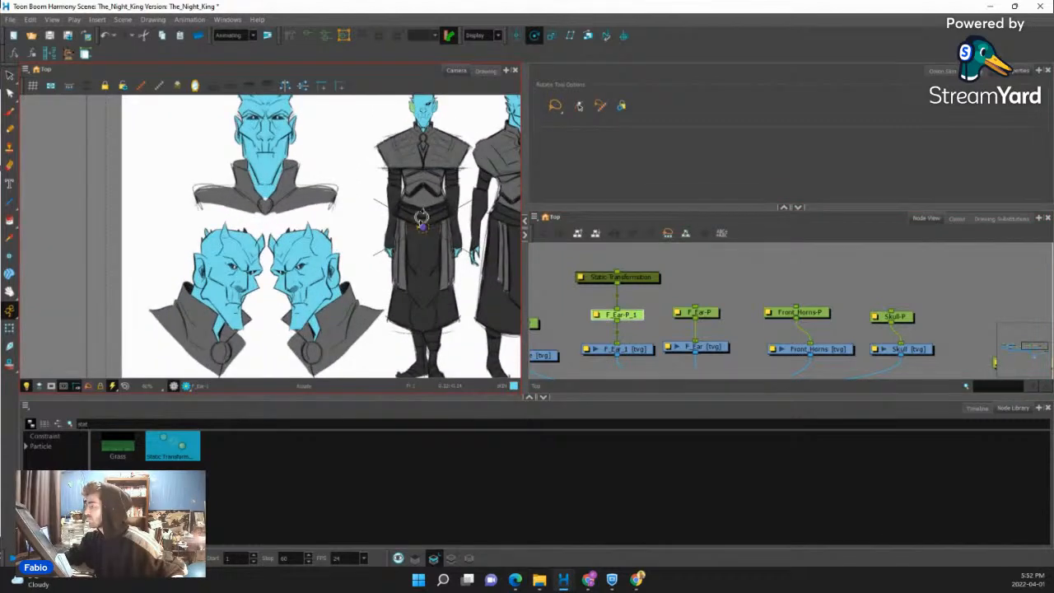
pyautogui.press('2')
pyautogui.press('2')
pyautogui.press('2')
pyautogui.press('2')
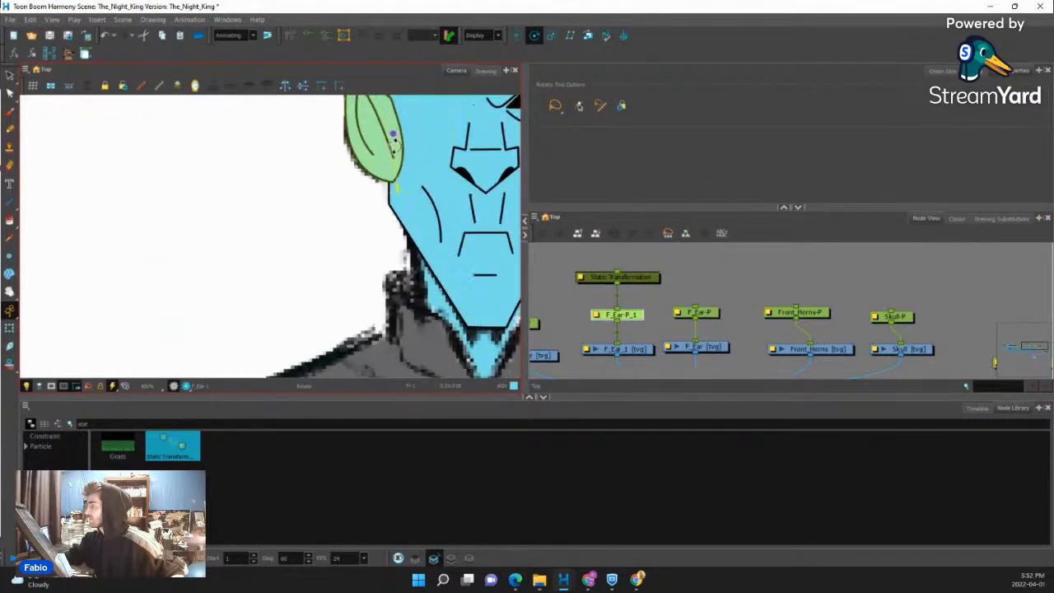
pyautogui.press('1')
pyautogui.press('1')
pyautogui.press('1')
pyautogui.click(639, 305)
pyautogui.click(628, 310)
pyautogui.press('1')
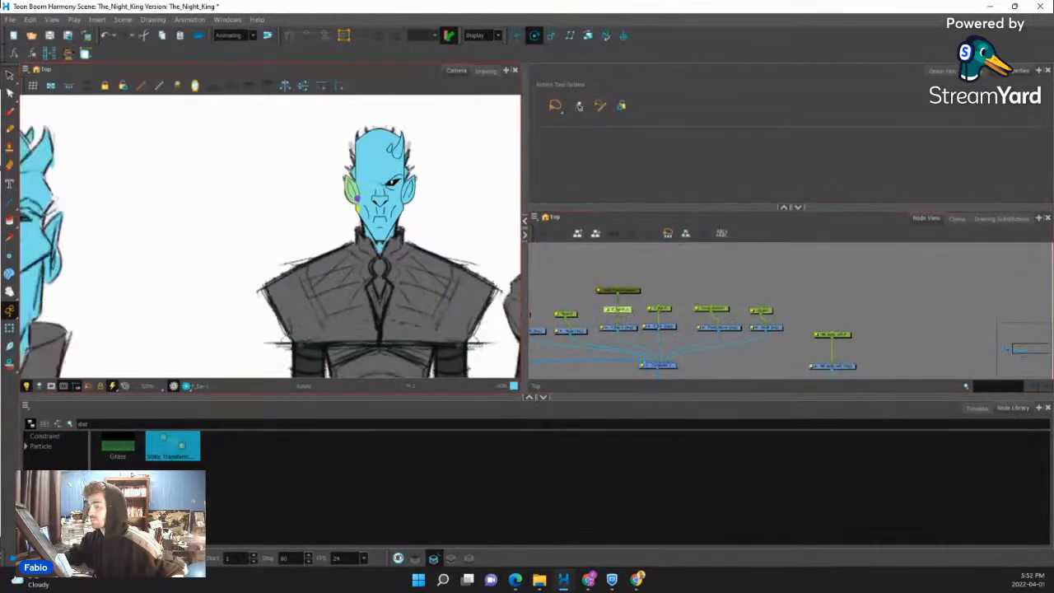
# Add a parent peg above F_Ear-P and connect it to the Static-Transformation so it controls both ears.
pyautogui.click(9, 329)
pyautogui.press('2')
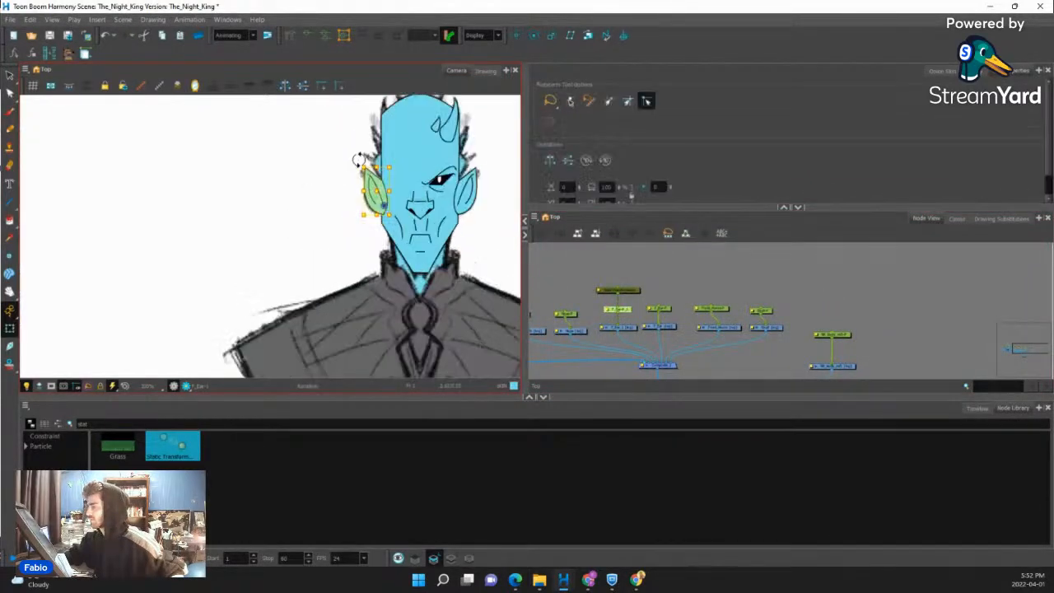
pyautogui.press('2')
pyautogui.press('2')
pyautogui.press('2')
pyautogui.moveTo(657, 271); pyautogui.dragTo(558, 320)
pyautogui.press('2')
pyautogui.click(647, 361)
pyautogui.hotkey('ctrl', 'p')
pyautogui.moveTo(662, 295); pyautogui.dragTo(655, 296)
# Rename the shared parent peg of both ears as Ears.
pyautogui.doubleClick(634, 293)
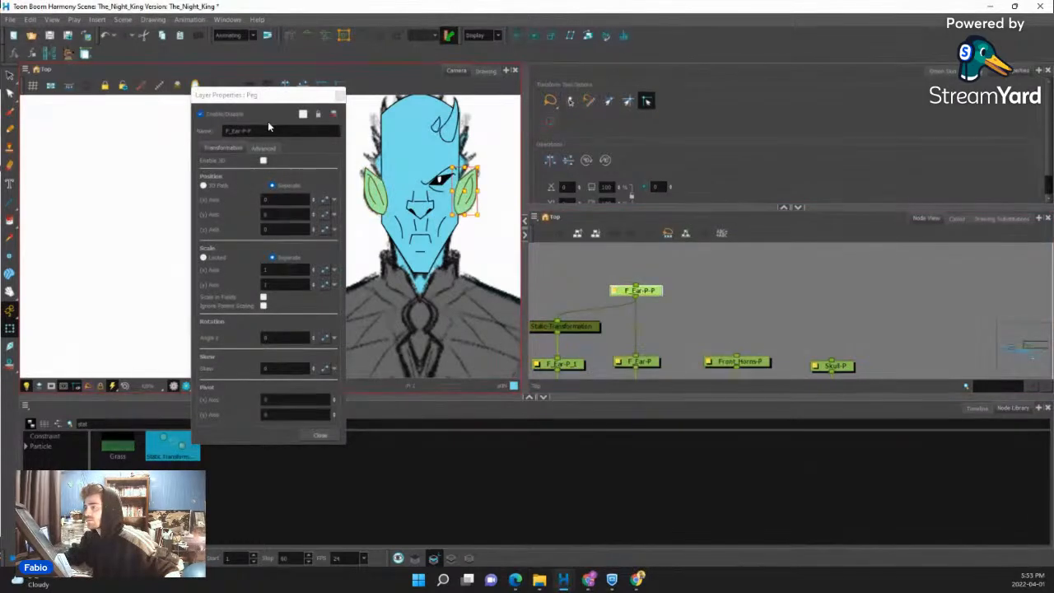
pyautogui.moveTo(254, 131); pyautogui.dragTo(203, 129)
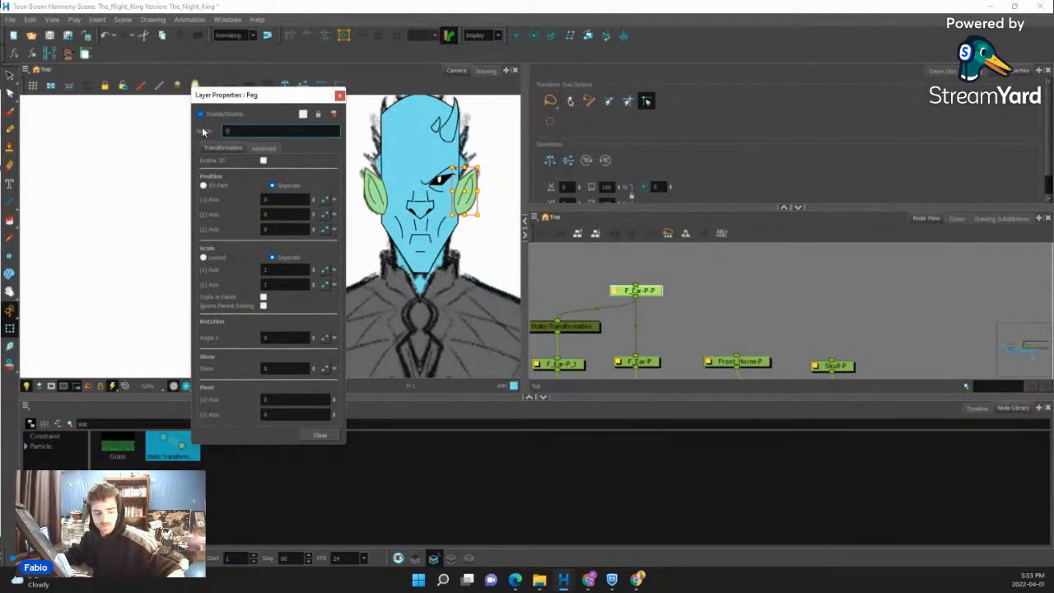
pyautogui.click(339, 96)
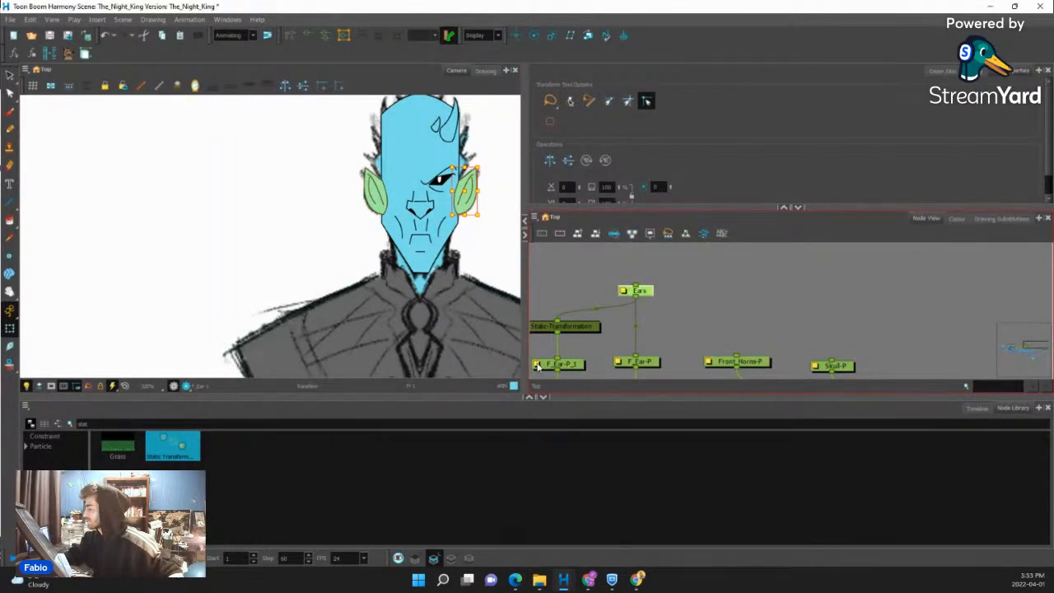
# Rename the cloned ear's peg F_Ear-P_1 as Bear.
pyautogui.click(537, 365)
pyautogui.moveTo(272, 131); pyautogui.dragTo(148, 132)
pyautogui.write('B')
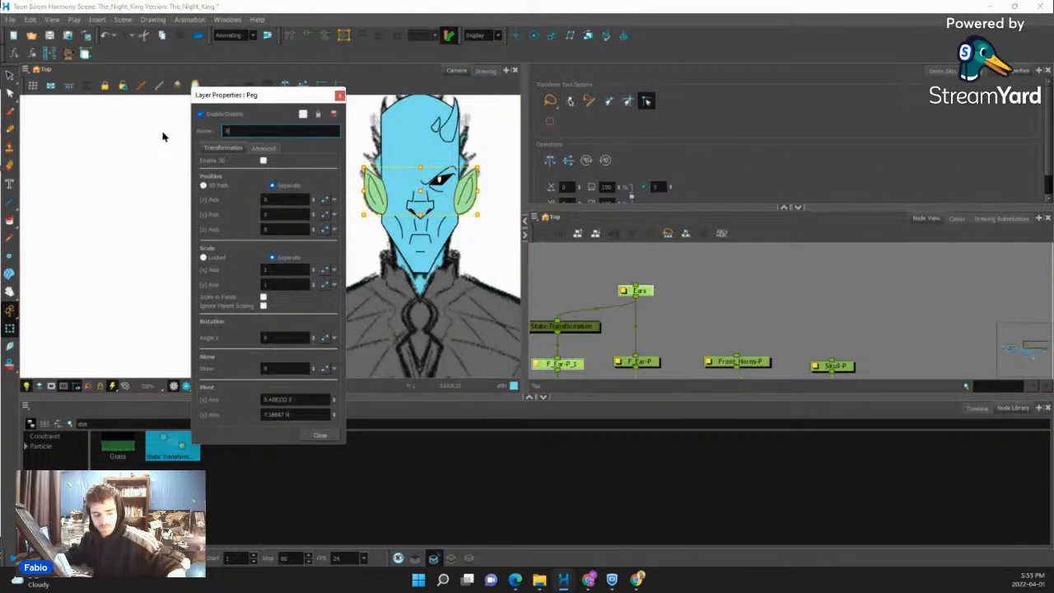
pyautogui.write('eard')
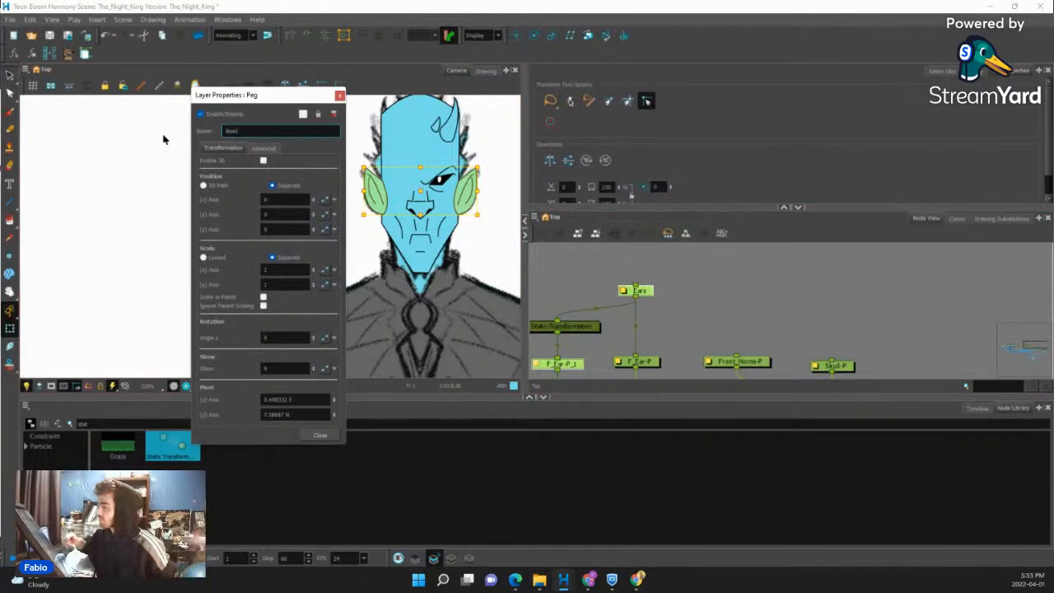
pyautogui.press('Return')
# Use the Rotate tool to move the Ears peg's pivot to the middle of the face, just below the nose.
pyautogui.moveTo(711, 298); pyautogui.dragTo(730, 275)
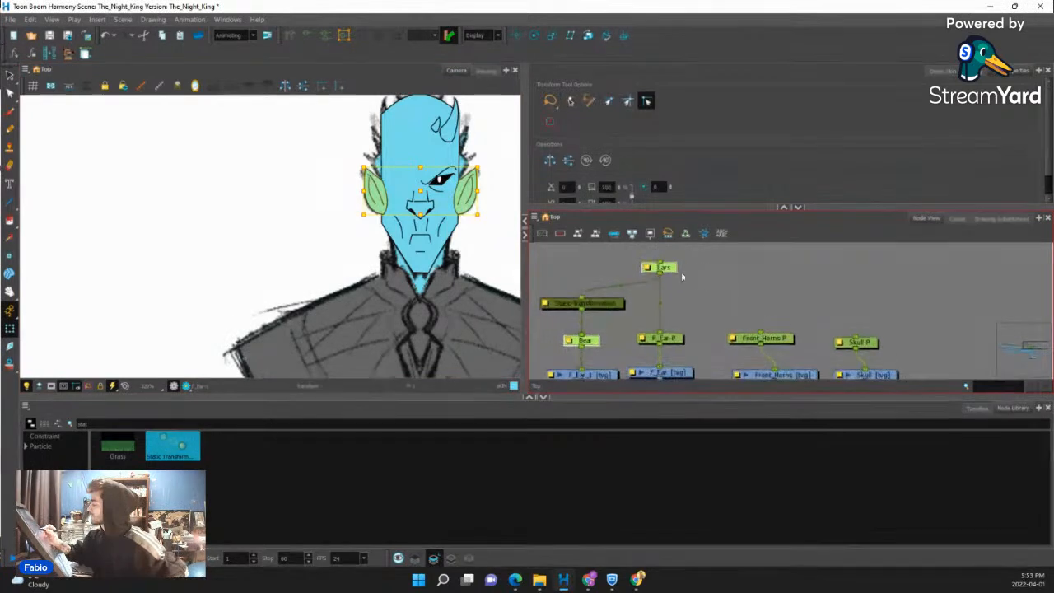
pyautogui.click(702, 272)
pyautogui.click(665, 269)
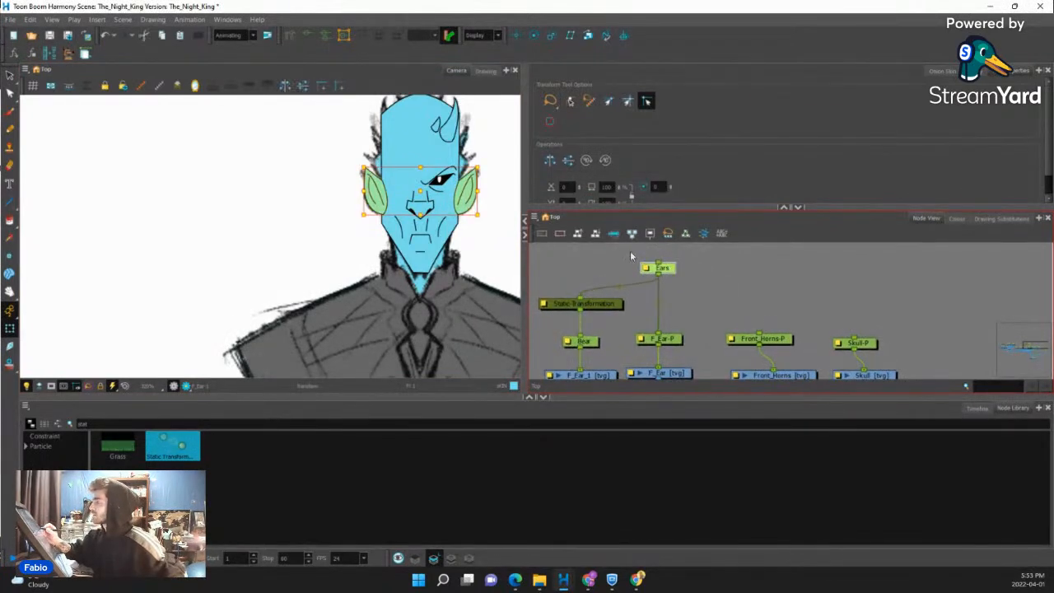
pyautogui.click(535, 36)
pyautogui.scroll(-6, 223, 165)
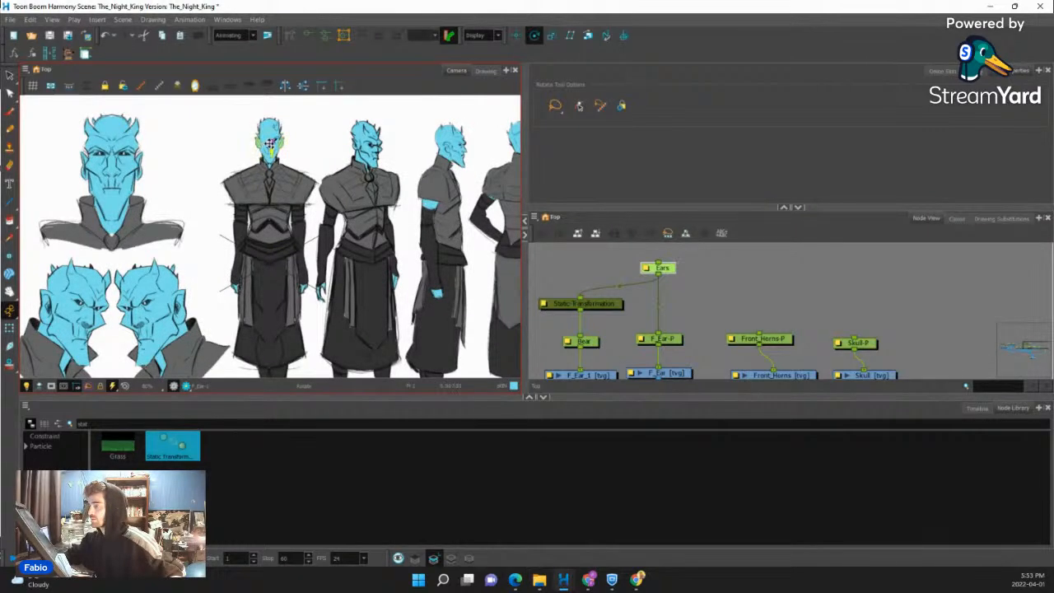
pyautogui.scroll(6, 269, 143)
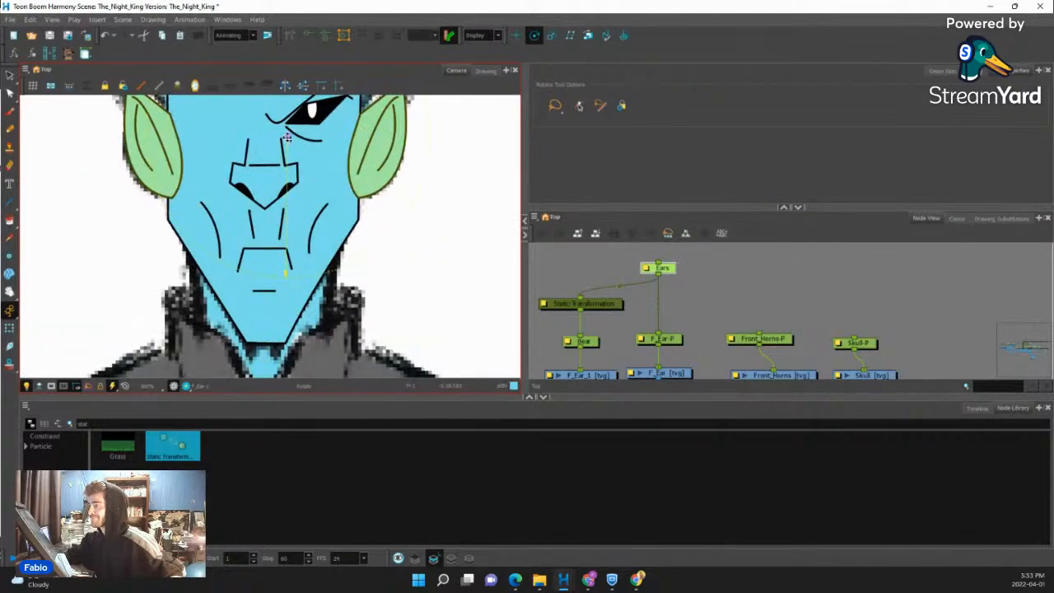
pyautogui.scroll(-6, 254, 219)
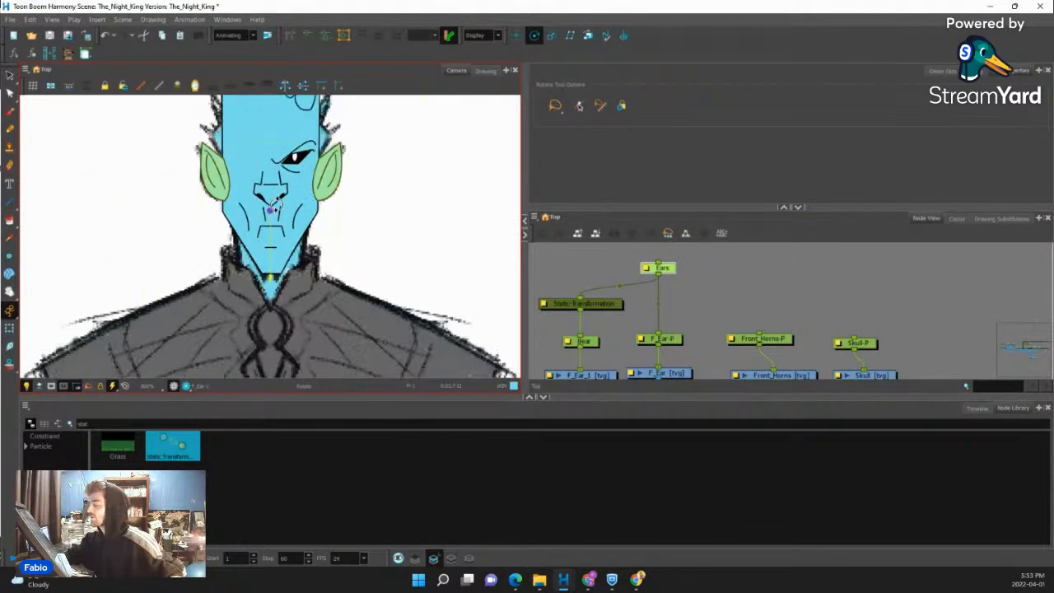
pyautogui.scroll(-3, 725, 330)
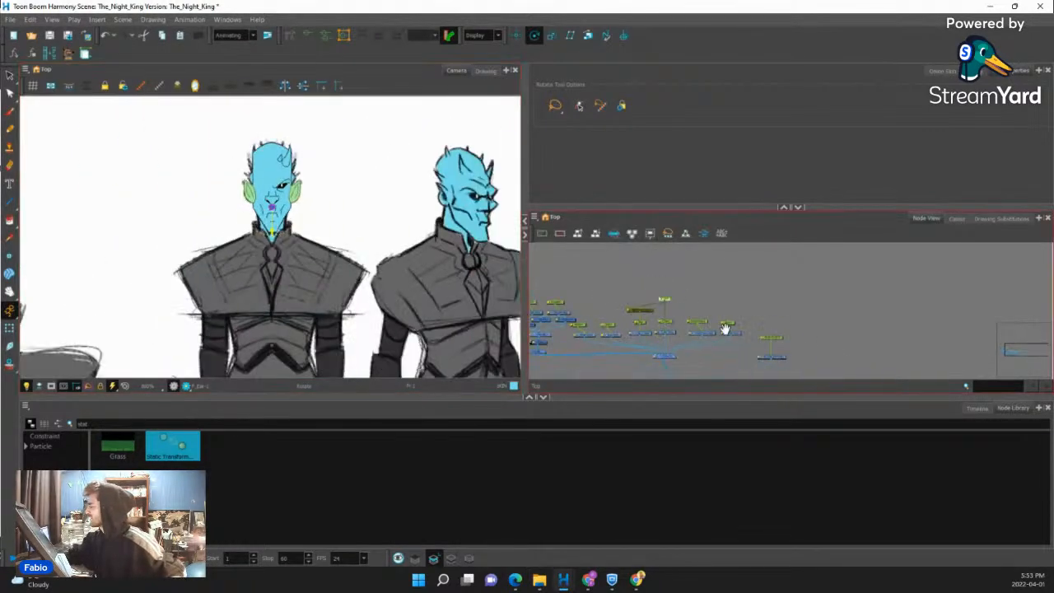
# Move the front horn and skull nodes away from the ear nodes to make room between them in the node network.
pyautogui.scroll(3, 725, 330)
pyautogui.click(688, 270)
pyautogui.scroll(-2, 701, 273)
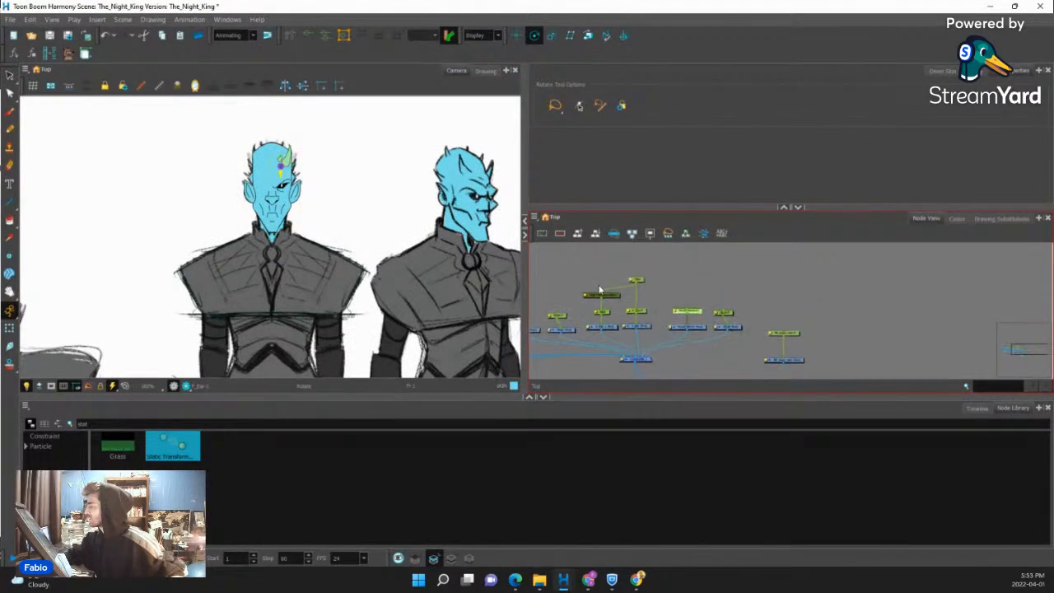
pyautogui.click(729, 313)
pyautogui.moveTo(724, 304)
pyautogui.mouseDown()
pyautogui.moveTo(737, 327)
pyautogui.moveTo(786, 317)
pyautogui.moveTo(789, 351)
pyautogui.moveTo(882, 352)
pyautogui.mouseUp()
pyautogui.moveTo(681, 292); pyautogui.dragTo(807, 325)
pyautogui.click(755, 338)
pyautogui.scroll(1, 648, 338)
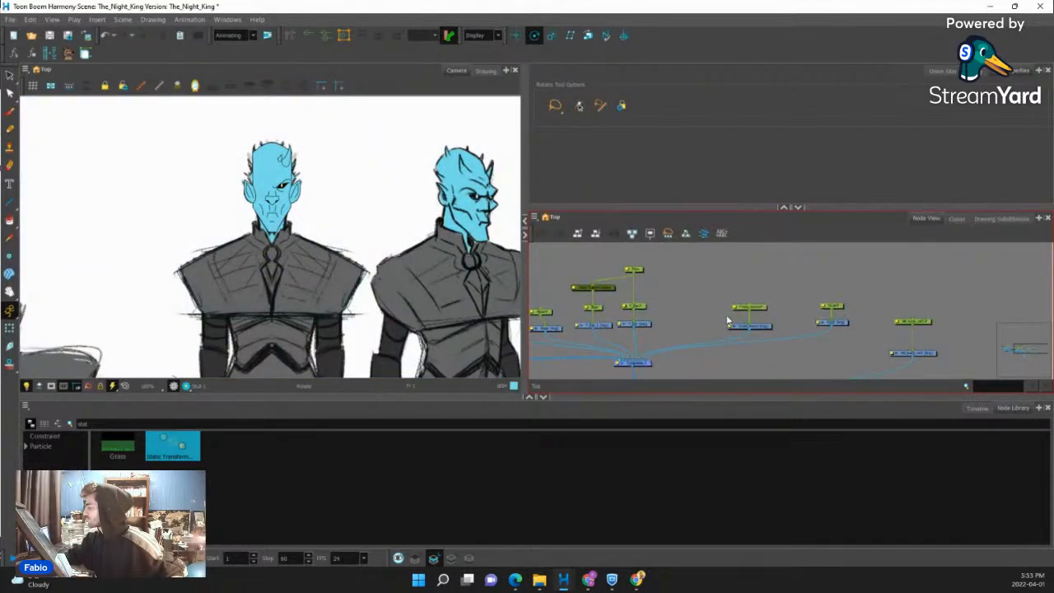
# Clone the front horn drawing and its peg as drawings only, connect the clone to the head composite and place it beside the original.
pyautogui.click(760, 327)
pyautogui.click(534, 216)
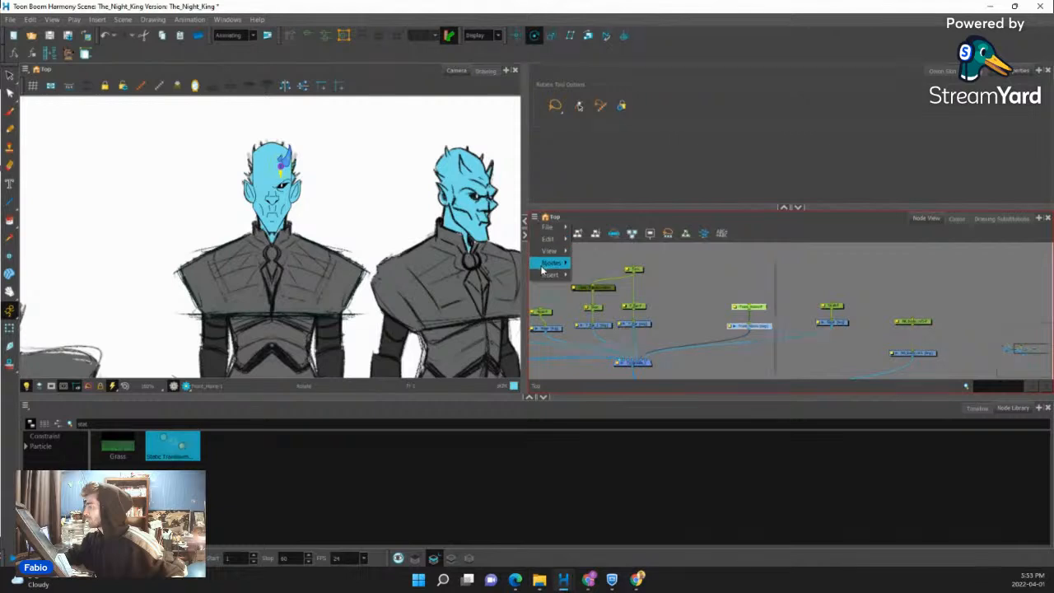
pyautogui.moveTo(552, 262)
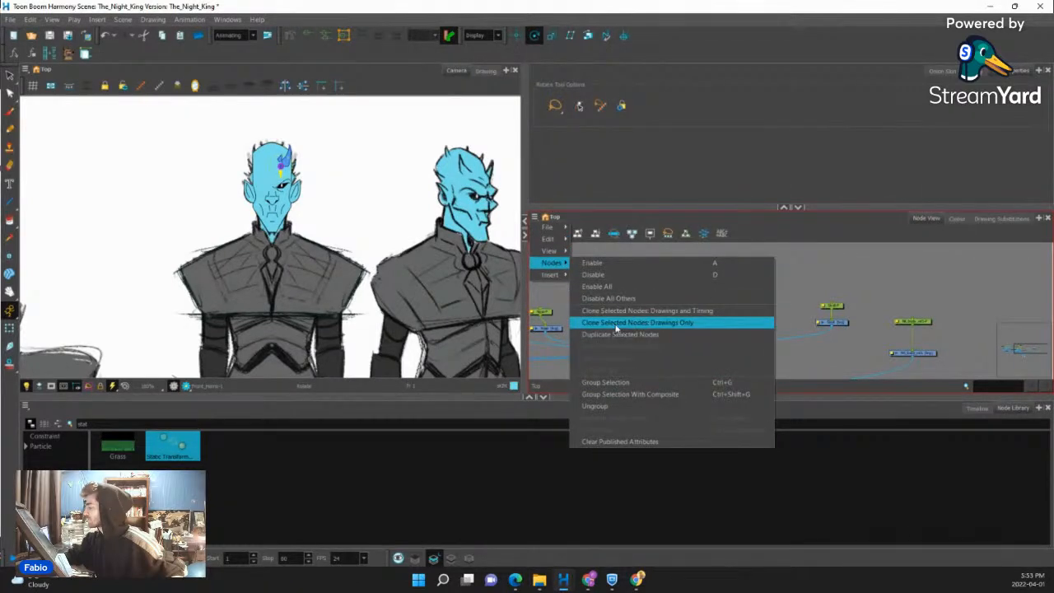
pyautogui.click(617, 324)
pyautogui.moveTo(663, 344)
pyautogui.mouseDown()
pyautogui.moveTo(714, 336)
pyautogui.moveTo(715, 327)
pyautogui.moveTo(655, 335)
pyautogui.moveTo(638, 361)
pyautogui.mouseUp()
pyautogui.moveTo(719, 323); pyautogui.dragTo(718, 323)
pyautogui.click(716, 299)
pyautogui.click(707, 308)
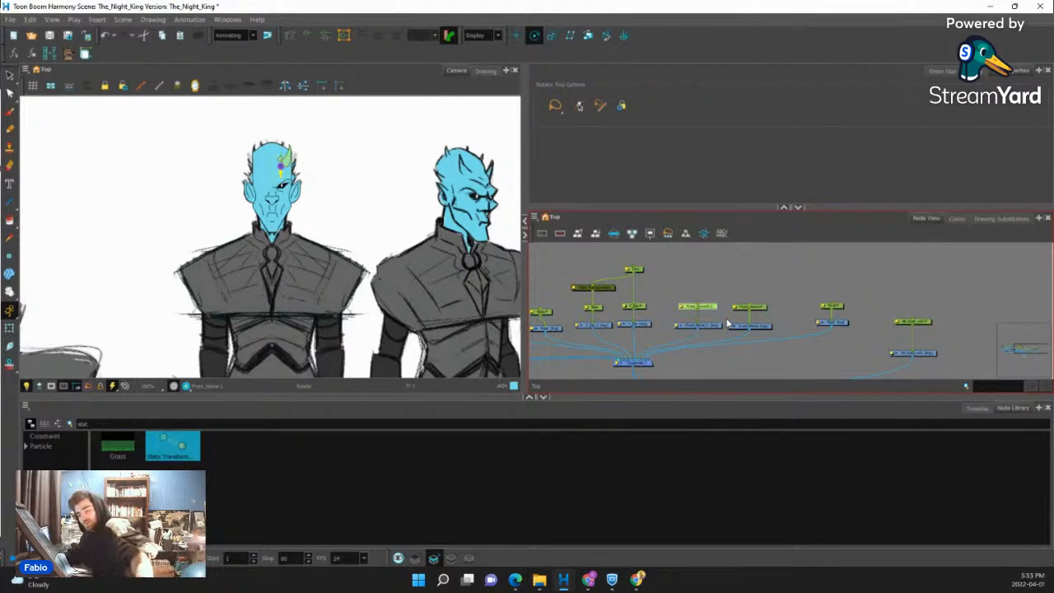
# Add a parent peg above the cloned horn's peg and insert a Static-Transformation node between the two.
pyautogui.hotkey('ctrl', 'p')
pyautogui.moveTo(646, 324)
pyautogui.mouseDown()
pyautogui.moveTo(687, 299)
pyautogui.moveTo(729, 294)
pyautogui.moveTo(720, 260)
pyautogui.mouseUp()
pyautogui.press('2')
pyautogui.click(729, 262)
pyautogui.click(756, 263)
# Flip the cloned horns horizontally with the Transform tool and move them to the opposite side of the forehead.
pyautogui.click(9, 328)
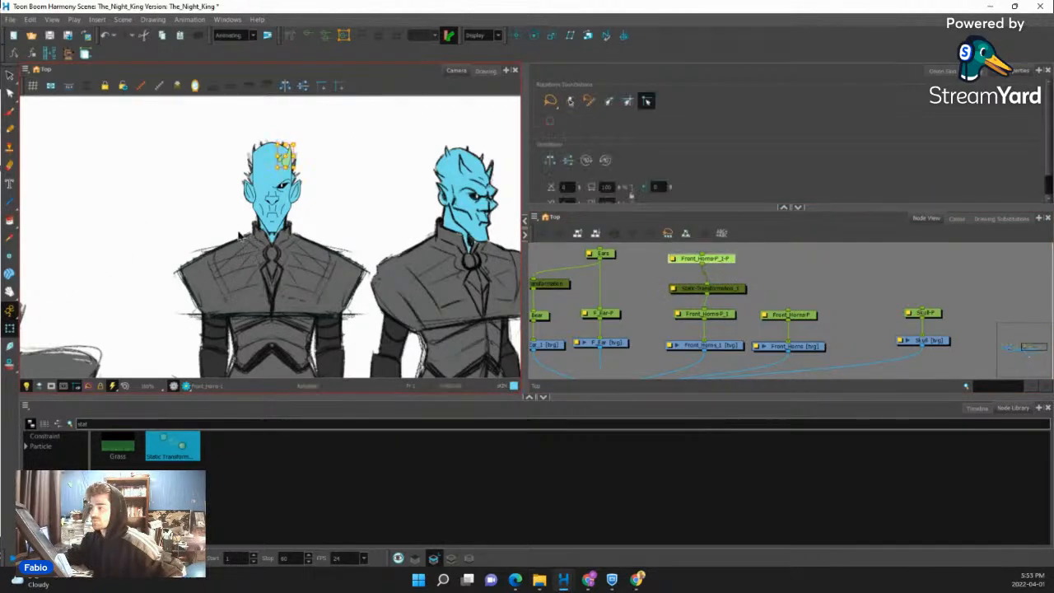
pyautogui.press('4')
pyautogui.scroll(-2, 294, 149)
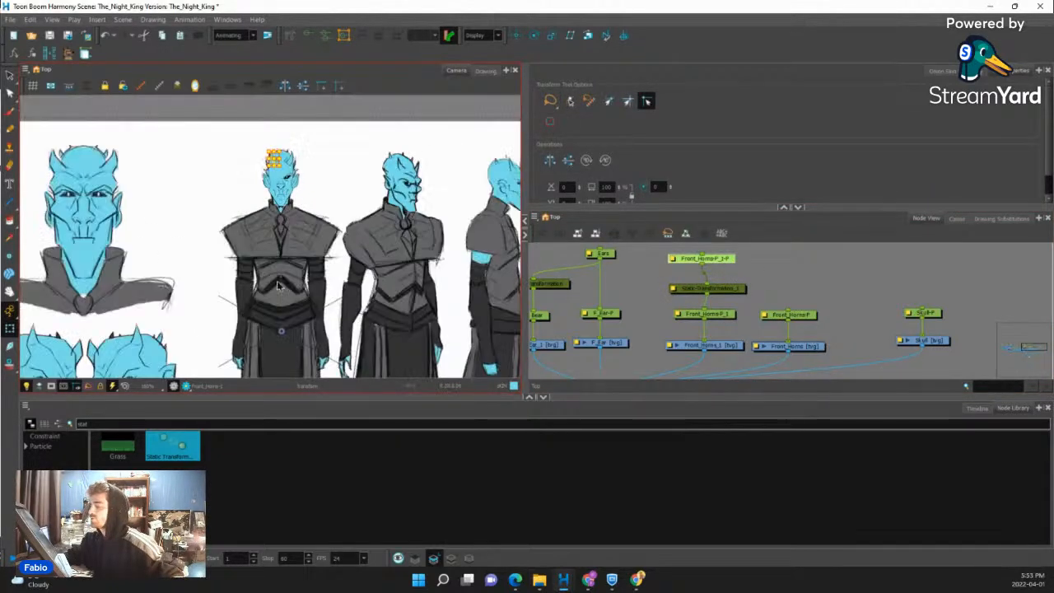
pyautogui.scroll(4, 282, 330)
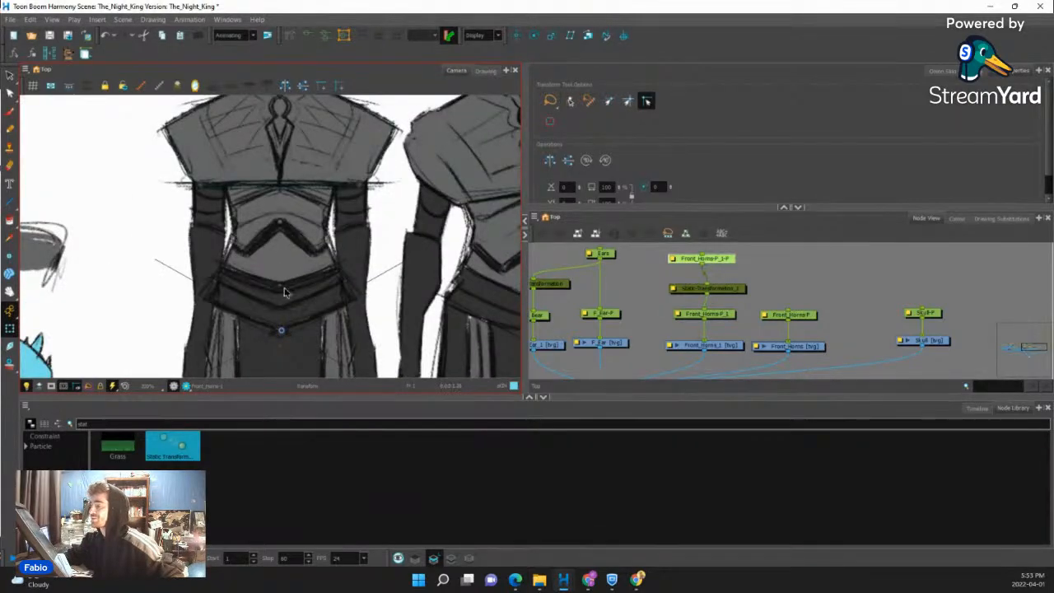
pyautogui.scroll(1, 282, 286)
pyautogui.scroll(-4, 280, 214)
pyautogui.scroll(5, 272, 164)
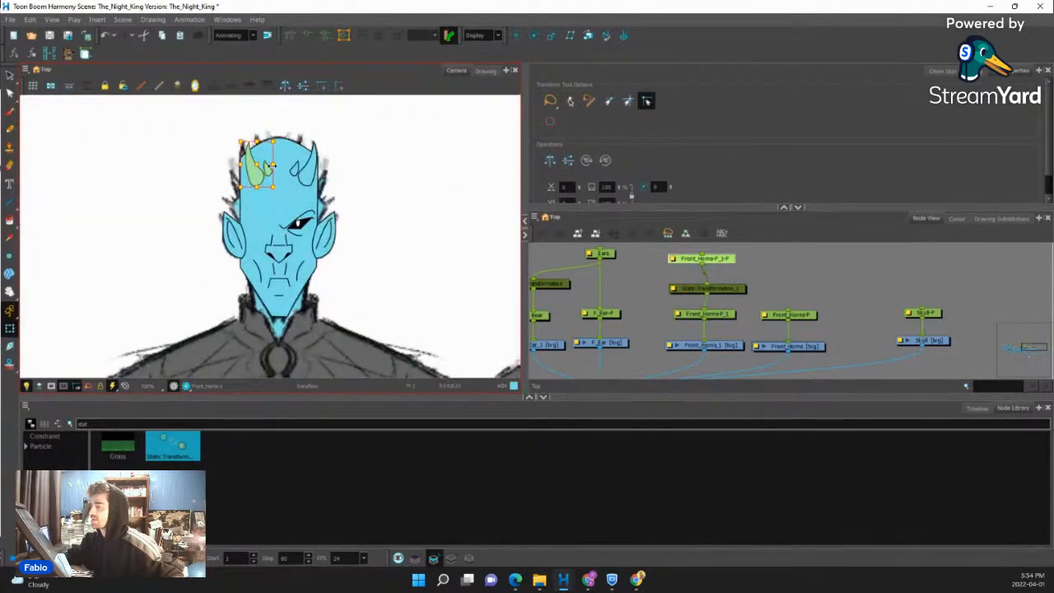
pyautogui.scroll(2, 270, 165)
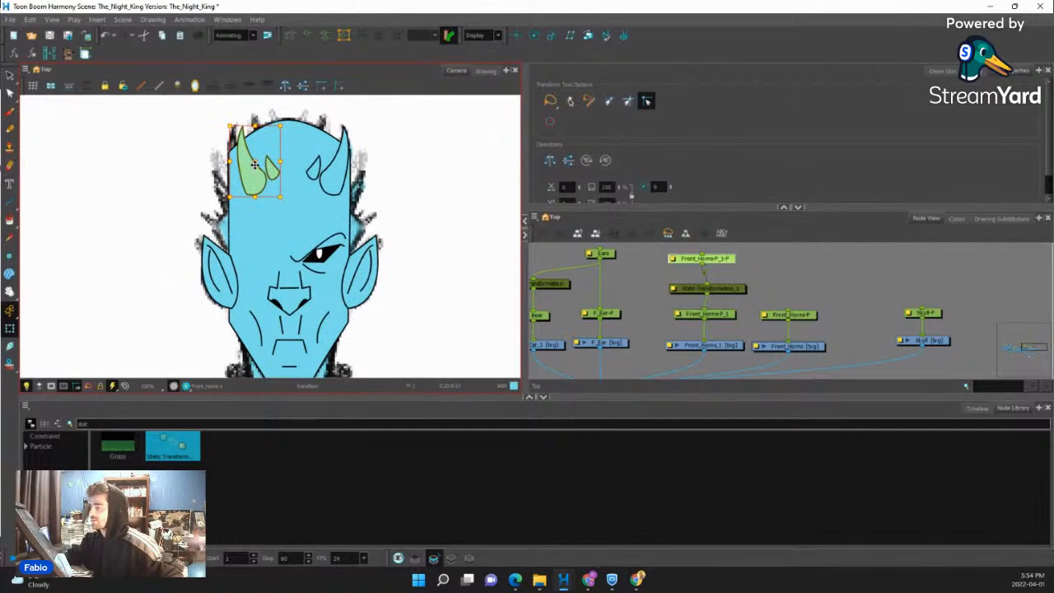
pyautogui.moveTo(255, 165); pyautogui.dragTo(247, 164)
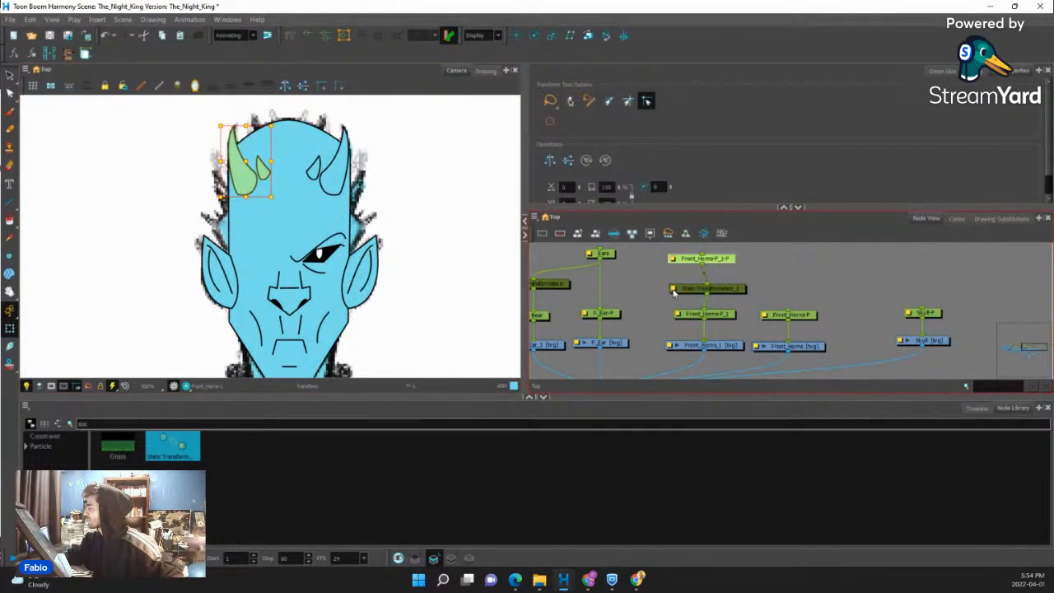
# Store the cloned horns' mirrored placement in the Static-Transformation node and delete the temporary peg above it.
pyautogui.click(674, 289)
pyautogui.click(282, 170)
pyautogui.click(459, 438)
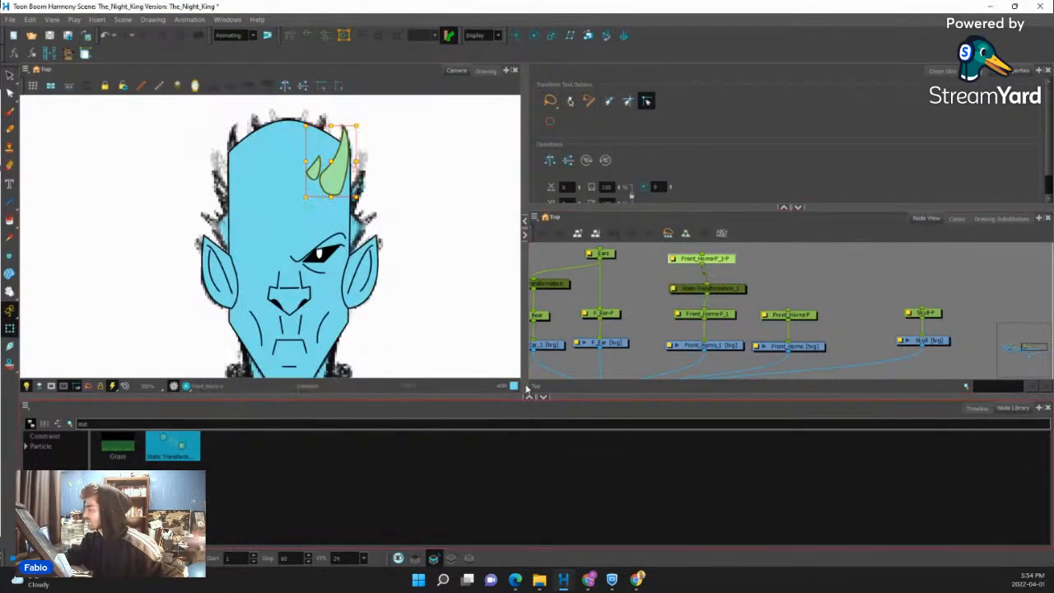
pyautogui.click(712, 260)
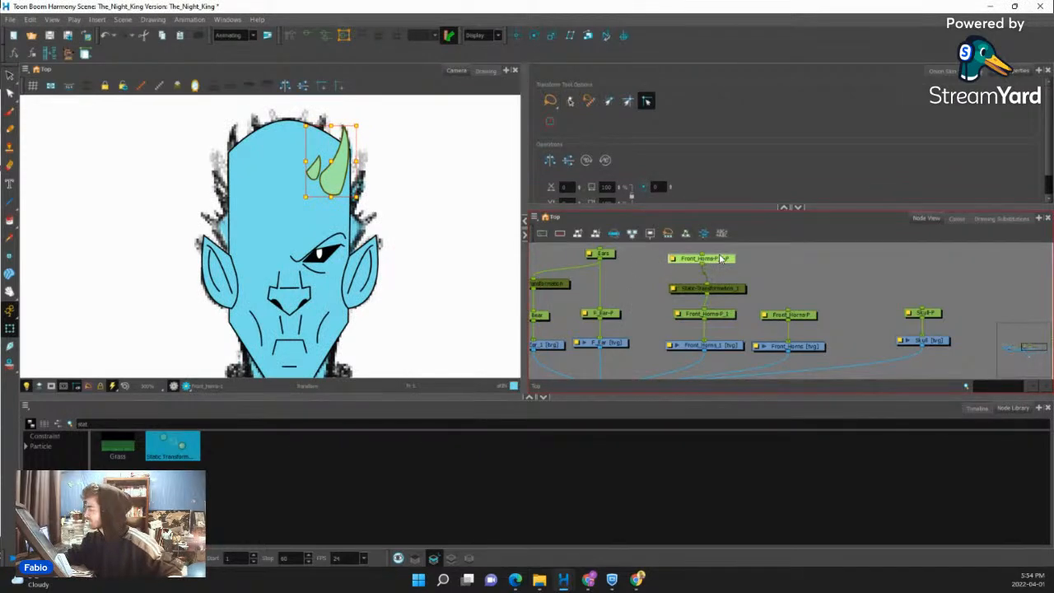
pyautogui.press('Delete')
# Add a parent peg above Front_Horns-P, connect it to the Static-Transformation so it controls both horns, and rename it Horns.
pyautogui.click(797, 316)
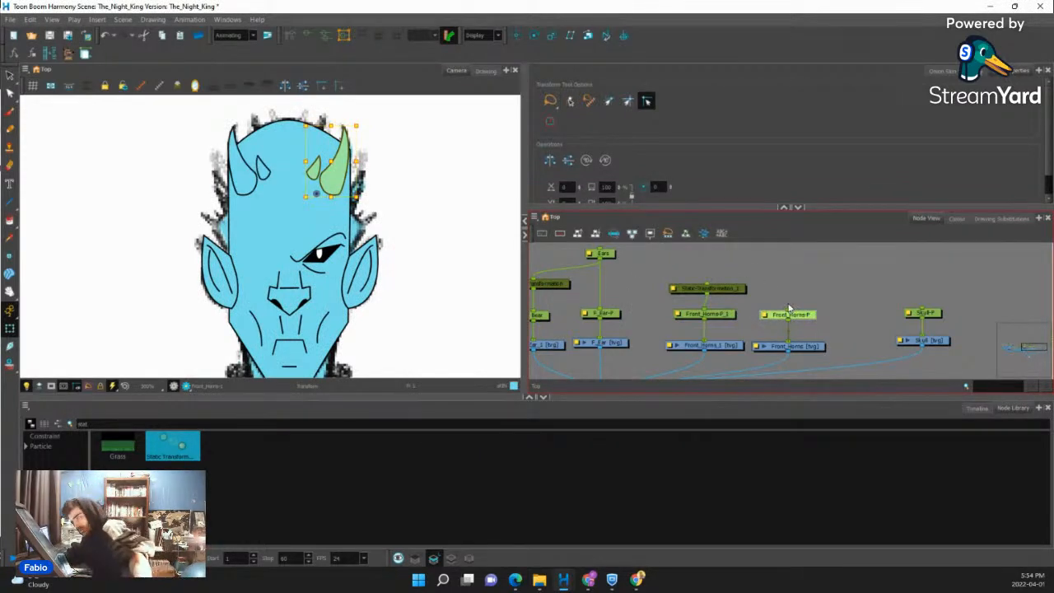
pyautogui.hotkey('ctrl', 'p')
pyautogui.moveTo(792, 265); pyautogui.dragTo(707, 285)
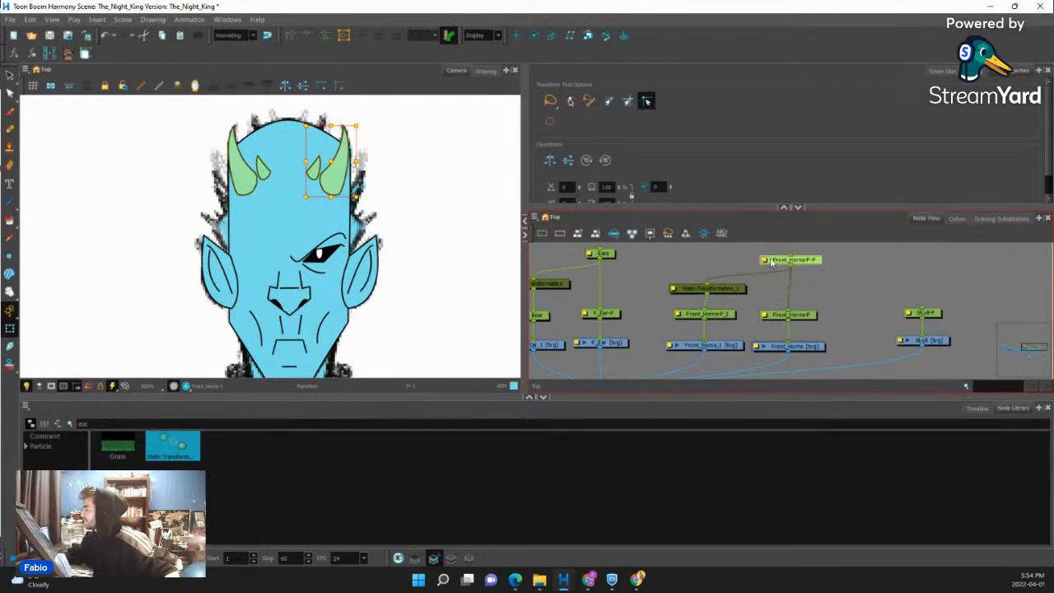
pyautogui.doubleClick(765, 261)
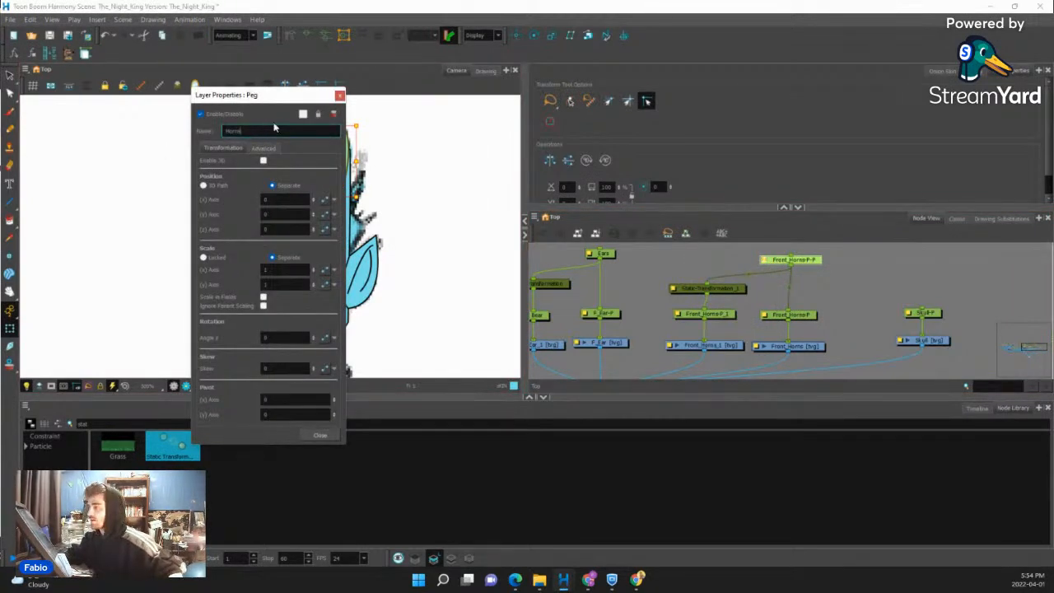
pyautogui.click(339, 94)
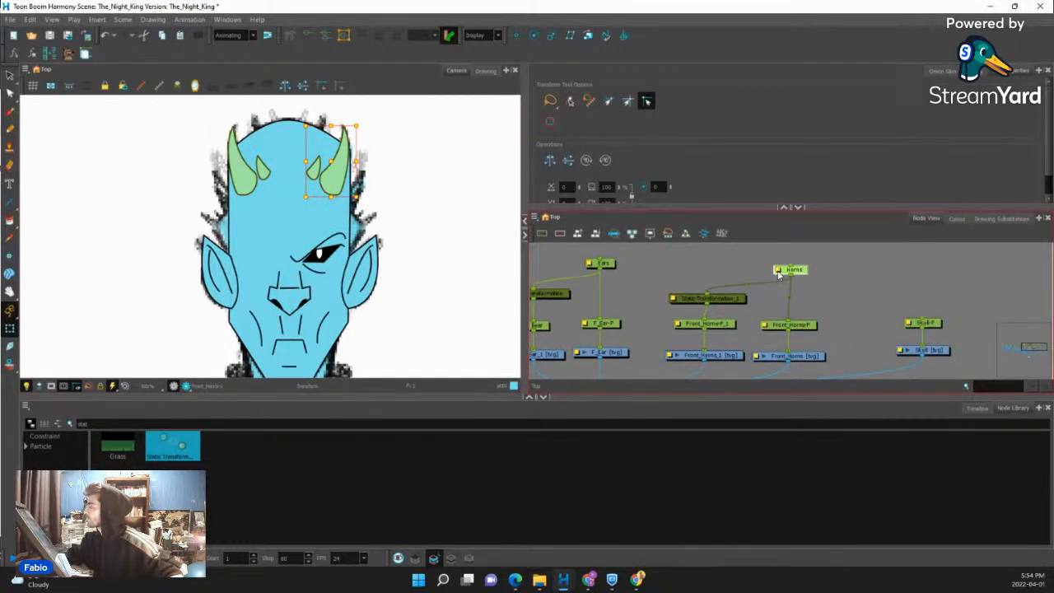
# Rename the shared parent peg of both horns as FRONT__HORNS and straighten its place above the horn nodes.
pyautogui.doubleClick(778, 274)
pyautogui.moveTo(256, 132); pyautogui.dragTo(182, 138)
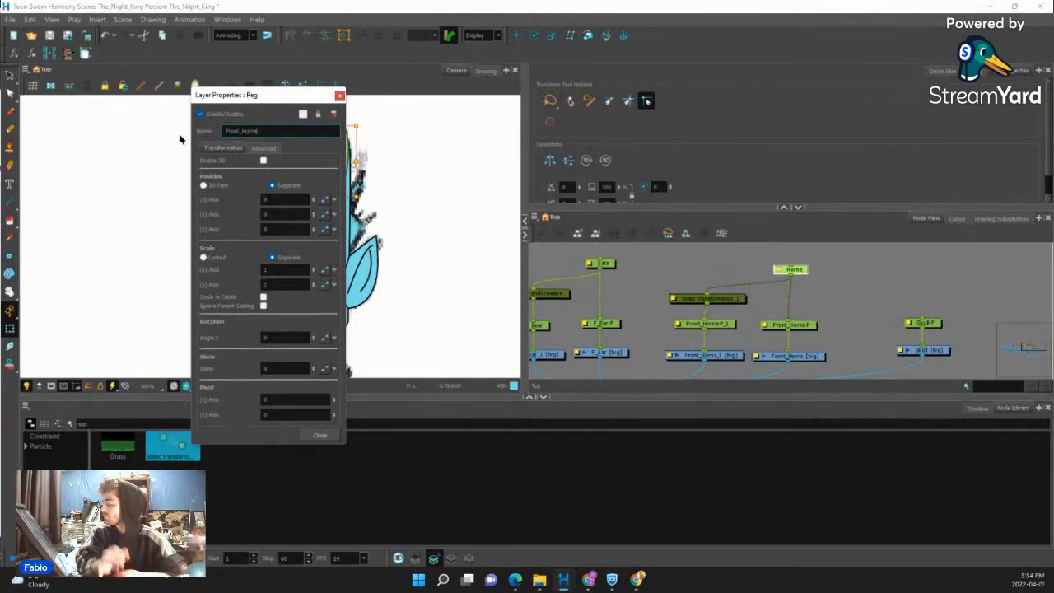
pyautogui.write('Front_Horns')
pyautogui.press('Return')
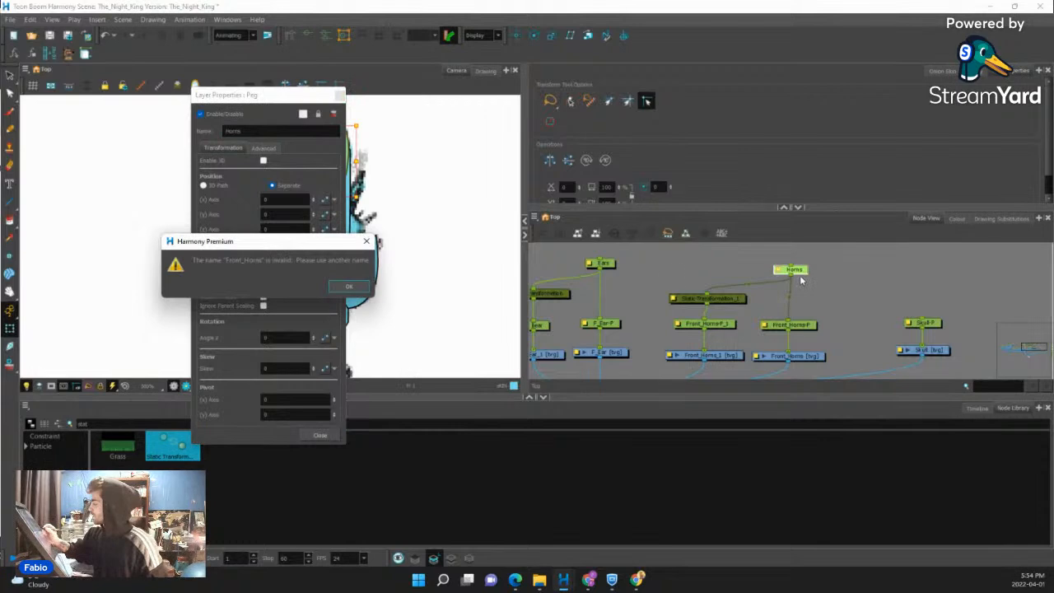
pyautogui.click(349, 286)
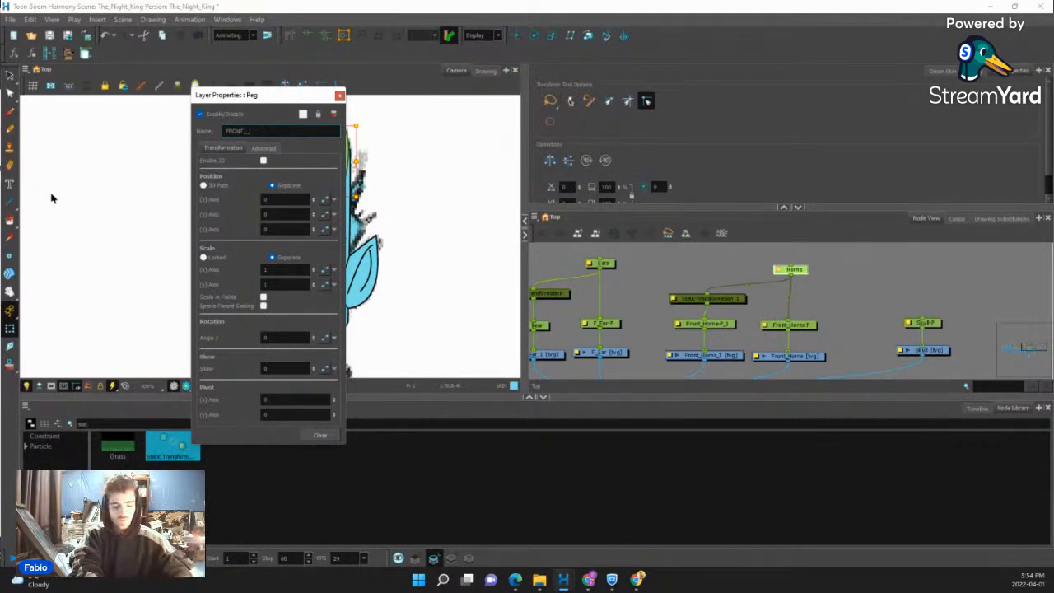
pyautogui.click(327, 436)
pyautogui.moveTo(812, 272)
pyautogui.mouseDown()
pyautogui.moveTo(801, 274)
pyautogui.moveTo(812, 266)
pyautogui.mouseUp()
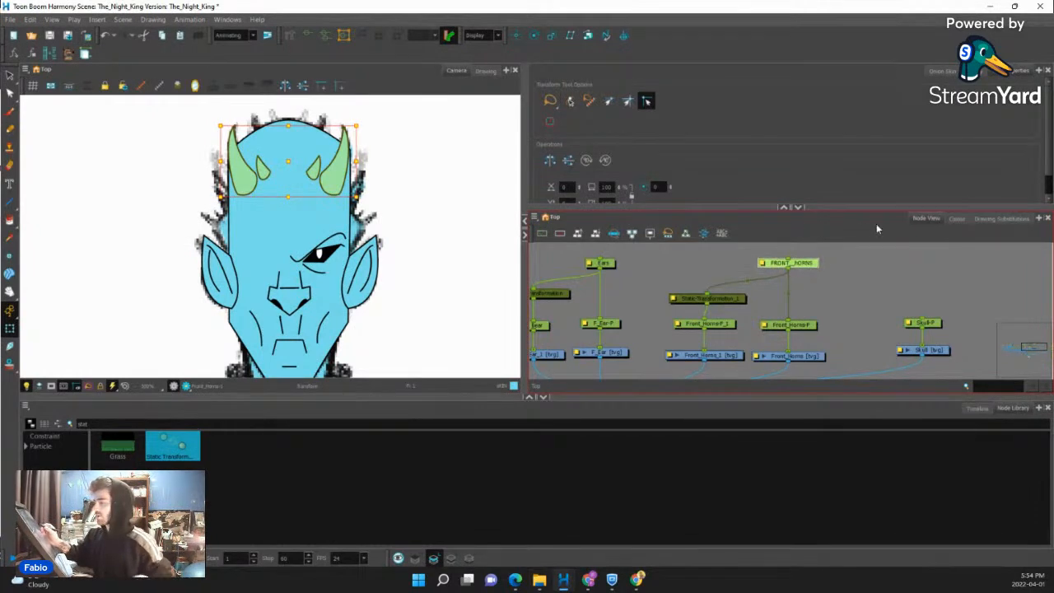
# Use the Rotate tool to move the FRONT__HORNS peg's pivot to the middle of the forehead, between the horns.
pyautogui.click(535, 36)
pyautogui.moveTo(392, 216); pyautogui.dragTo(407, 94)
pyautogui.scroll(-4, 365, 233)
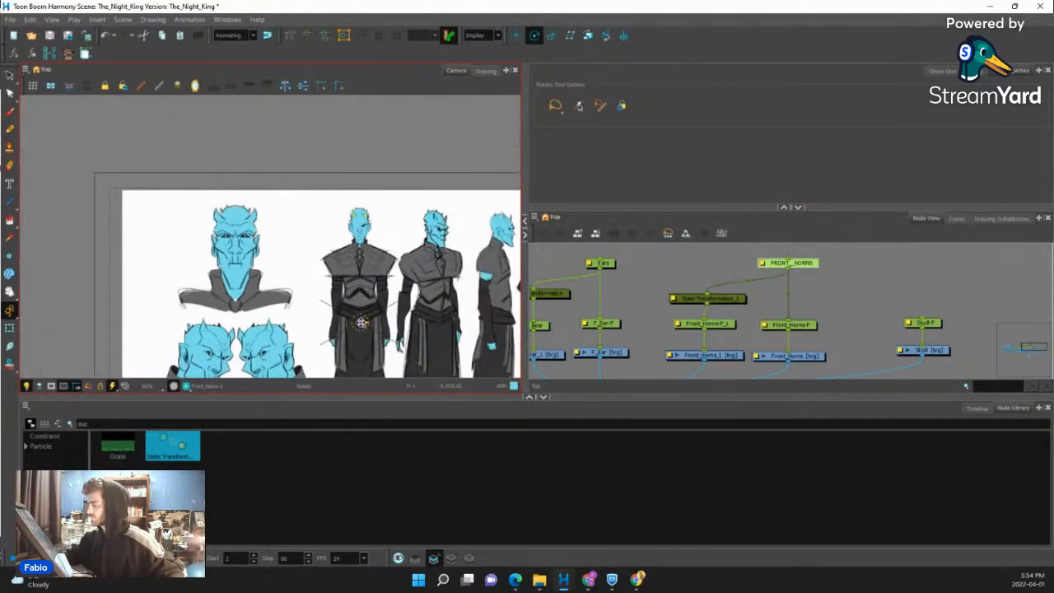
pyautogui.scroll(5, 359, 216)
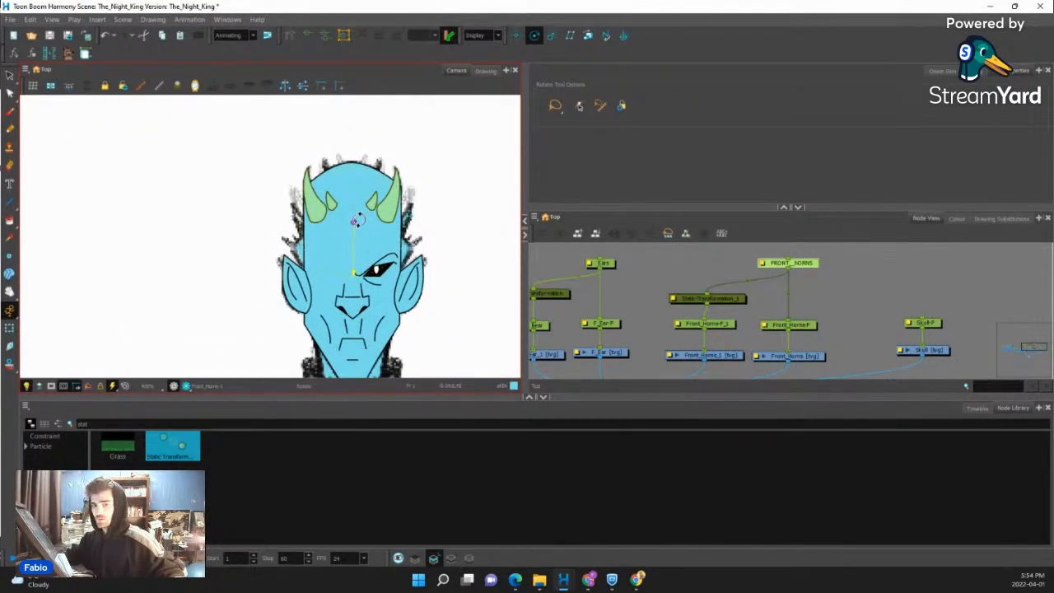
pyautogui.scroll(-2, 288, 220)
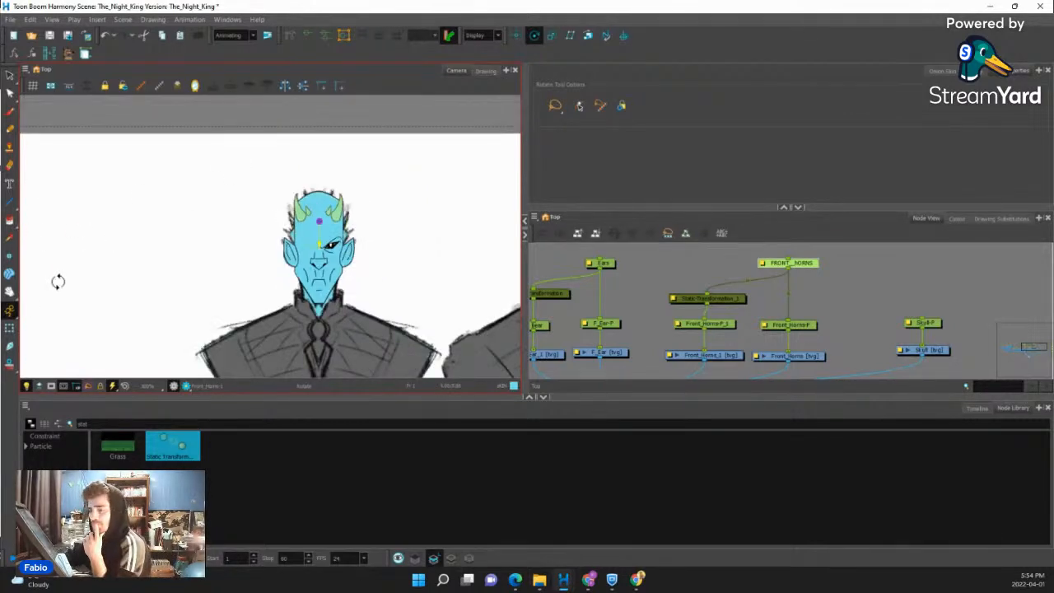
# Examine the face's parts up close with the Transform tool, selecting the nose drawing.
pyautogui.click(10, 328)
pyautogui.scroll(-2, 295, 235)
pyautogui.scroll(4, 308, 238)
pyautogui.scroll(-2, 323, 251)
pyautogui.scroll(3, 323, 252)
pyautogui.scroll(2, 324, 251)
pyautogui.scroll(-3, 323, 251)
pyautogui.click(315, 277)
pyautogui.scroll(1, 314, 276)
pyautogui.click(333, 249)
pyautogui.click(307, 300)
# Rearrange the mouth and eye nodes in the node network so the eye group stands apart from the other facial parts.
pyautogui.scroll(-4, 659, 276)
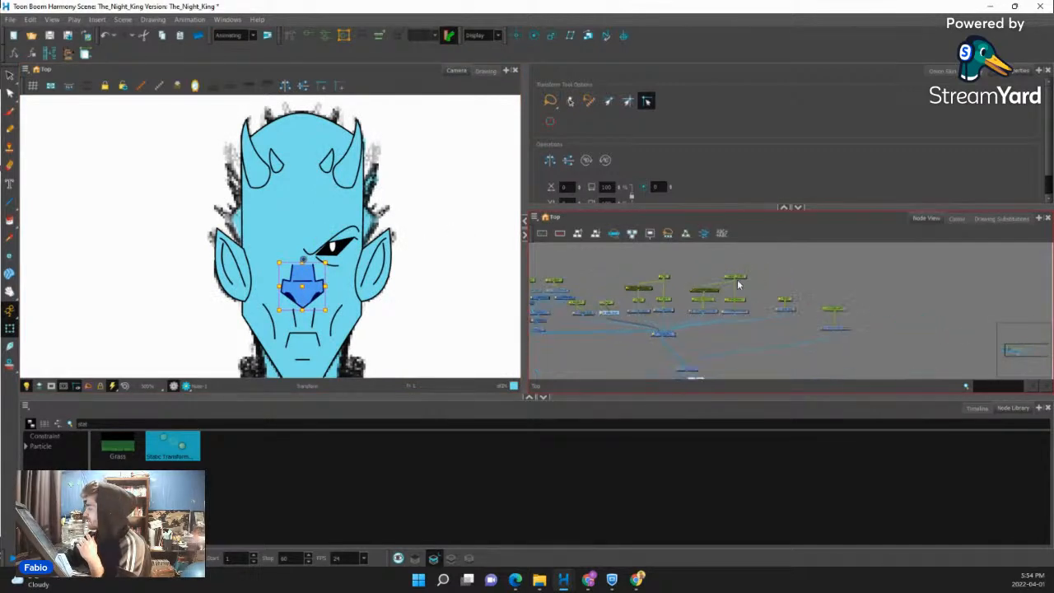
pyautogui.scroll(3, 659, 276)
pyautogui.click(645, 280)
pyautogui.moveTo(642, 269); pyautogui.dragTo(654, 298)
pyautogui.scroll(-4, 643, 297)
pyautogui.scroll(2, 570, 274)
pyautogui.moveTo(570, 269); pyautogui.dragTo(659, 292)
pyautogui.click(667, 302)
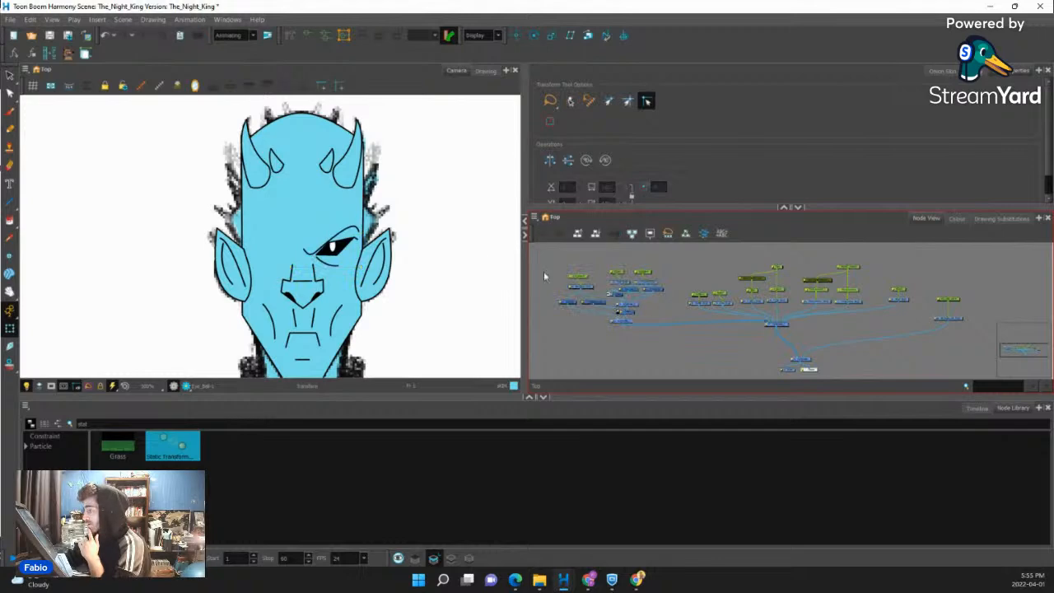
# Examine the eye's node group, selecting its nodes to see which parts of the eye they control.
pyautogui.scroll(3, 349, 230)
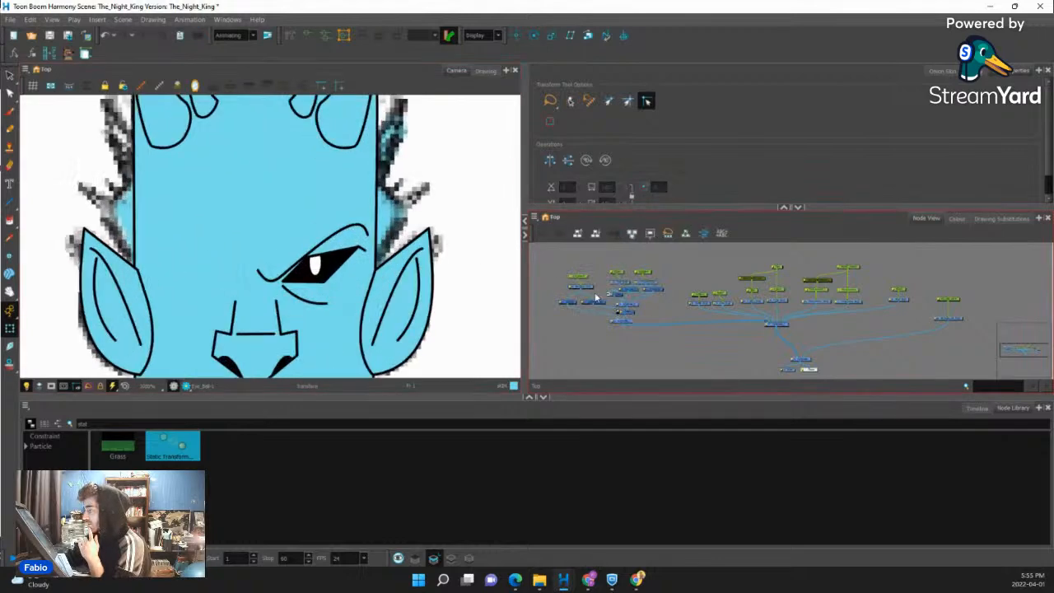
pyautogui.scroll(-3, 591, 304)
pyautogui.scroll(1, 599, 309)
pyautogui.click(620, 310)
pyautogui.scroll(3, 620, 316)
pyautogui.click(629, 318)
pyautogui.scroll(-2, 628, 328)
pyautogui.scroll(2, 613, 281)
pyautogui.click(610, 289)
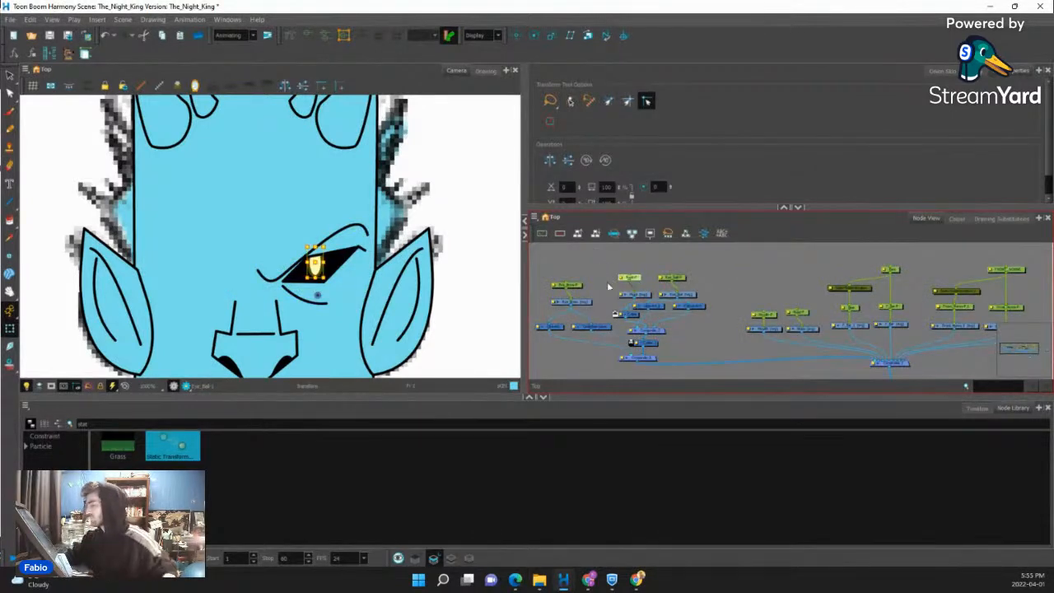
# Add a parent peg above the eyeball's peg, connect it to the pupil's peg as well, and rename this shared peg.
pyautogui.click(676, 277)
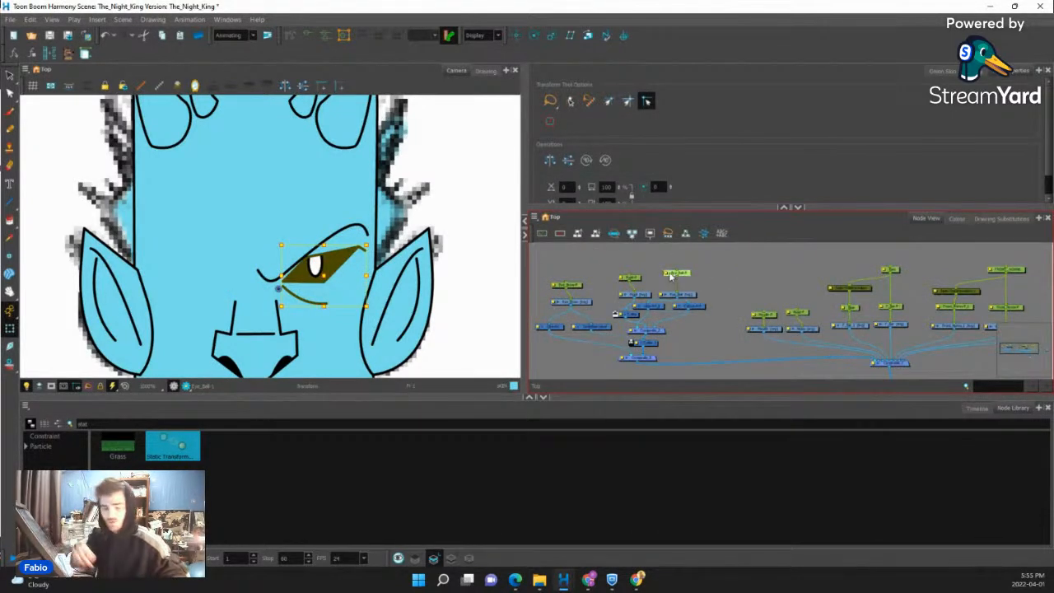
pyautogui.scroll(2, 743, 269)
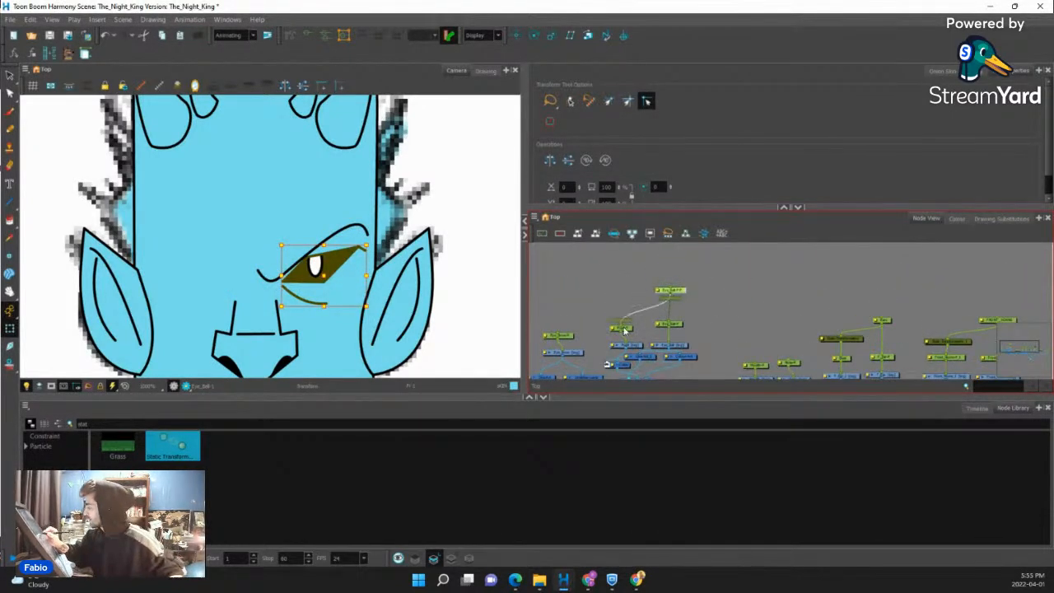
pyautogui.click(628, 328)
pyautogui.doubleClick(681, 292)
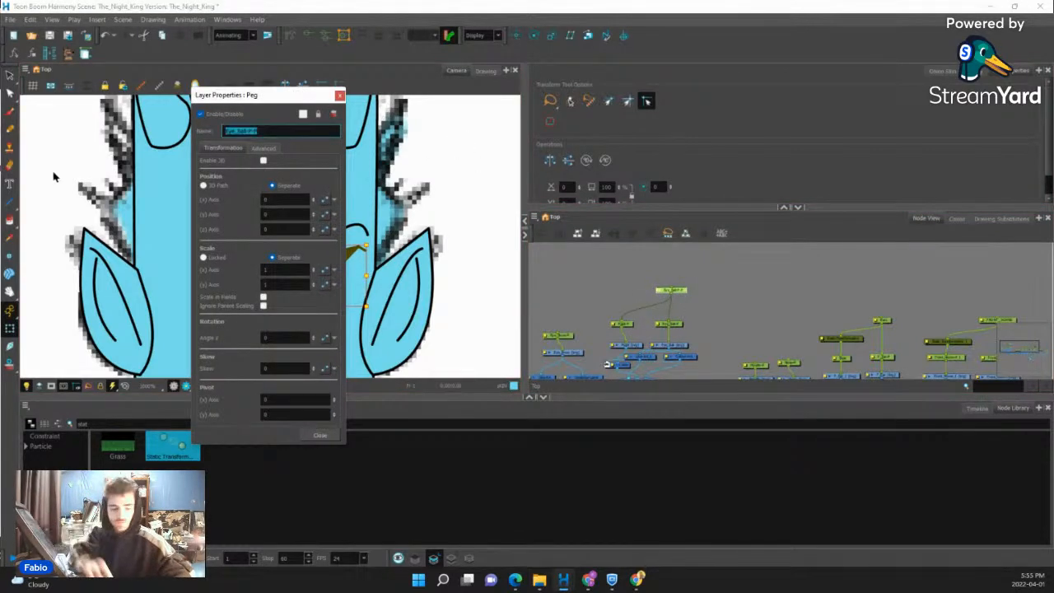
pyautogui.write('R&L')
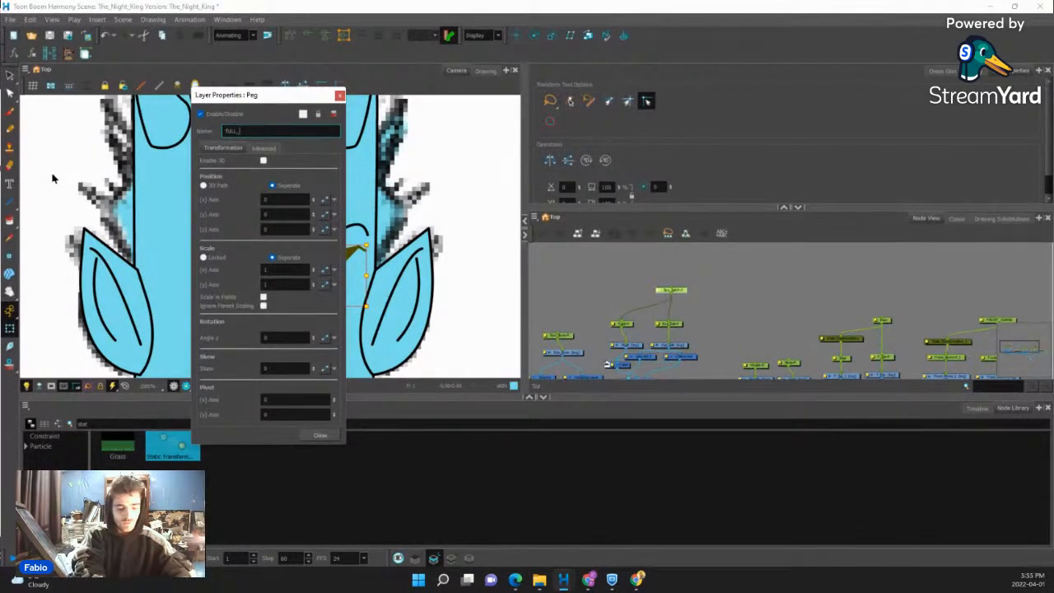
pyautogui.click(315, 432)
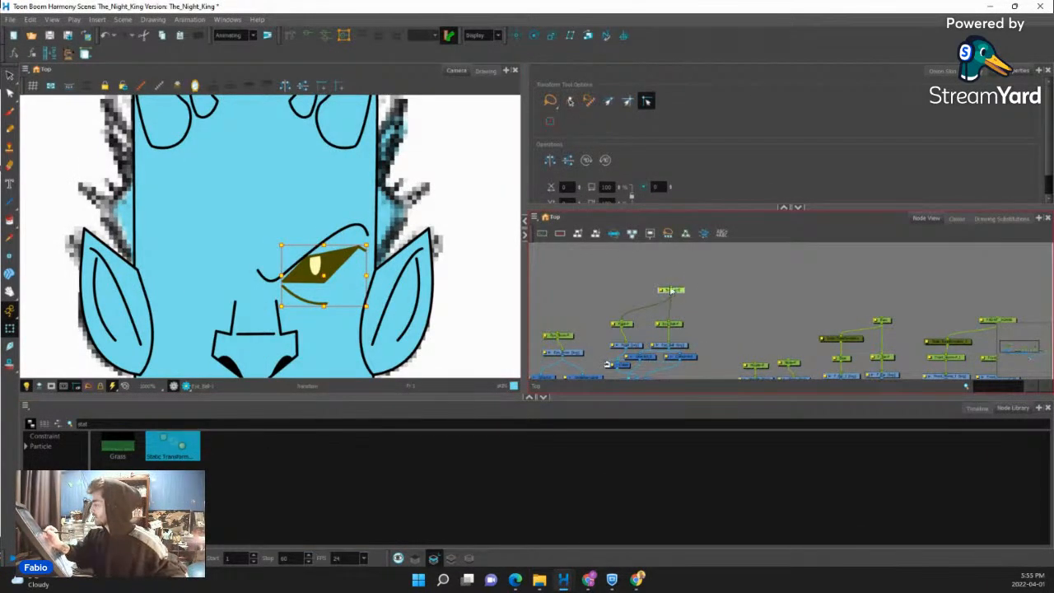
# Add another parent peg above the eyeball and pupil peg, connect it to the eyebrow's peg too, and rename it eYER_bROW.
pyautogui.hotkey('ctrl', 'p')
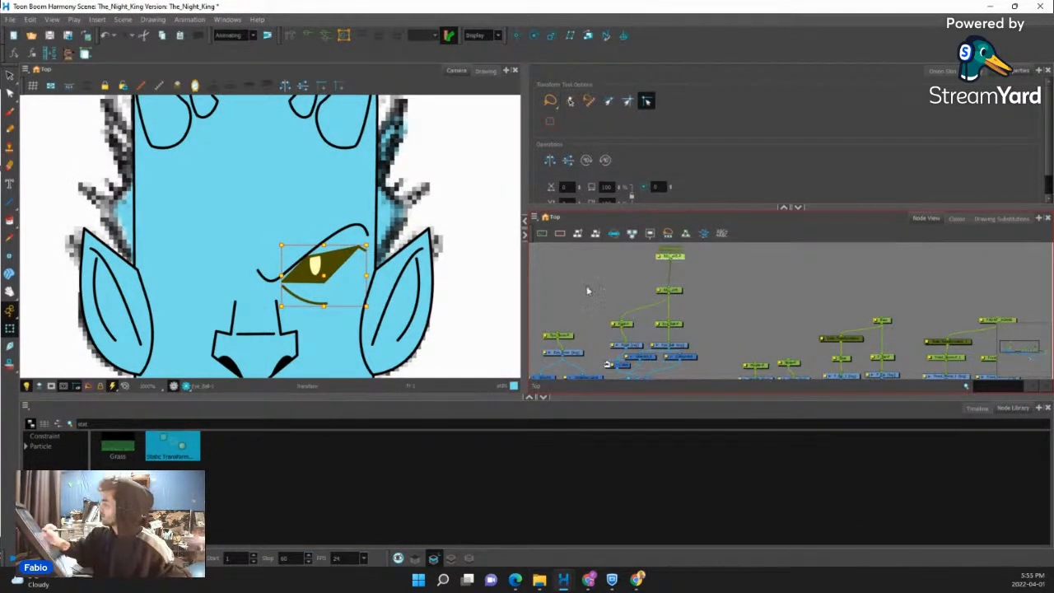
pyautogui.moveTo(567, 321); pyautogui.dragTo(669, 261)
pyautogui.click(659, 256)
pyautogui.moveTo(291, 131); pyautogui.dragTo(102, 142)
pyautogui.write('eYER_b')
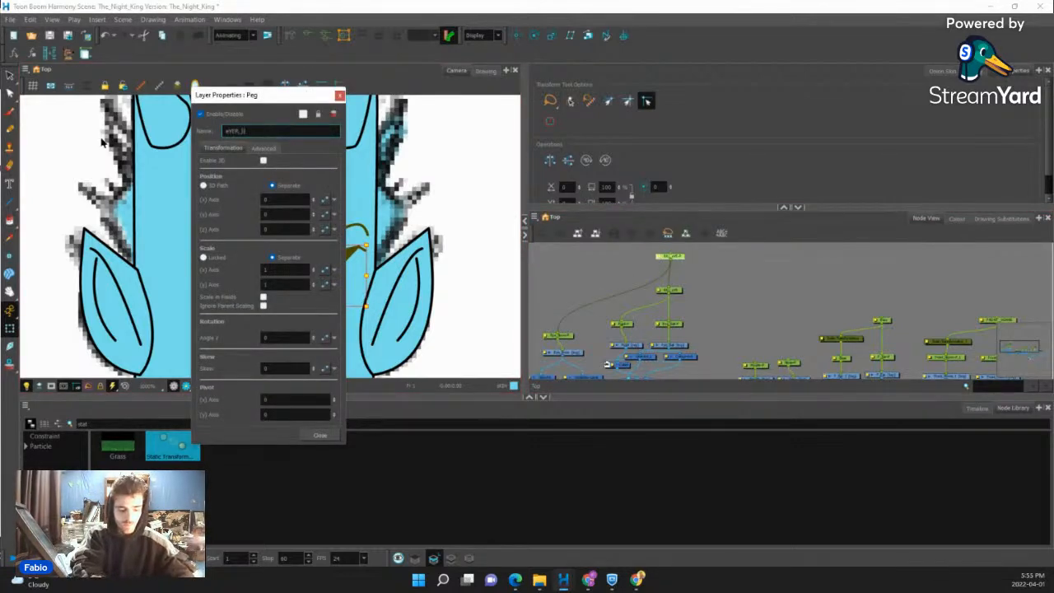
pyautogui.write('ROW')
pyautogui.click(325, 431)
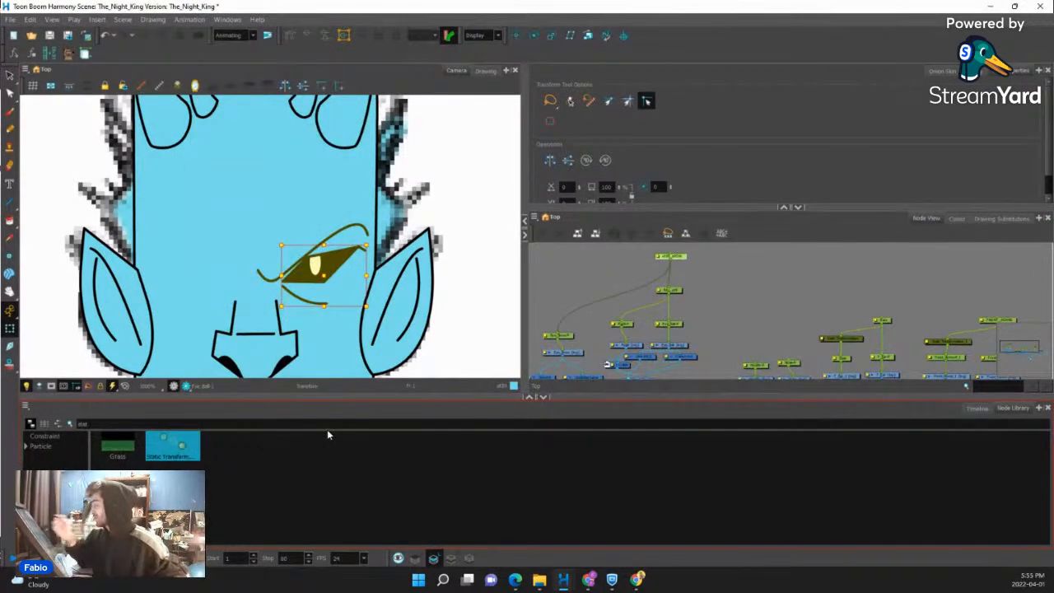
# Open the full-eye and Eye_Ball-P peg properties and copy the full-eye peg's pivot X value into Eye_Ball-P.
pyautogui.click(679, 294)
pyautogui.scroll(-2, 409, 253)
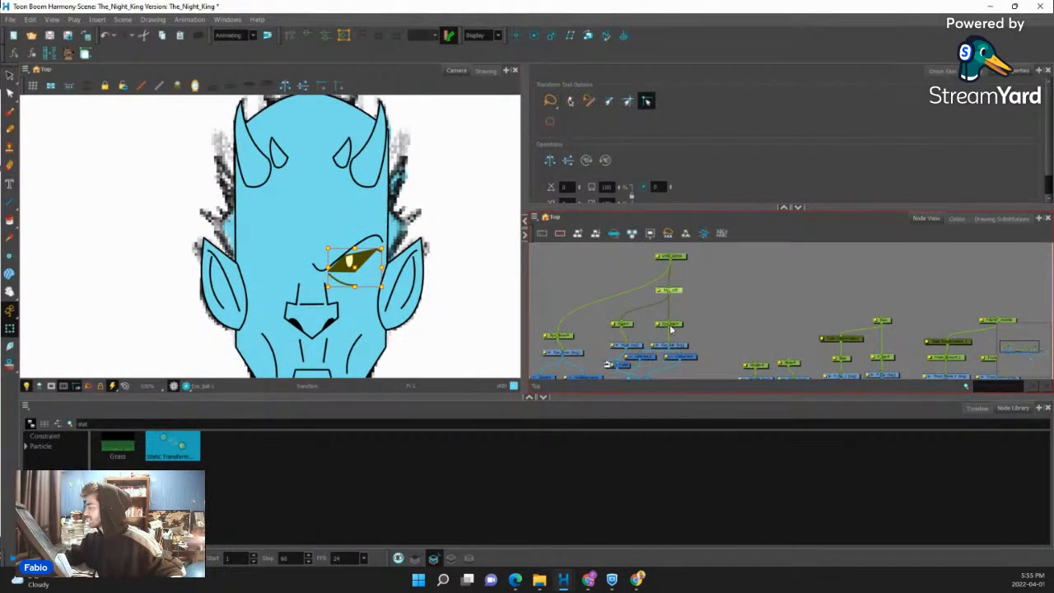
pyautogui.scroll(1, 671, 330)
pyautogui.click(664, 277)
pyautogui.doubleClick(653, 278)
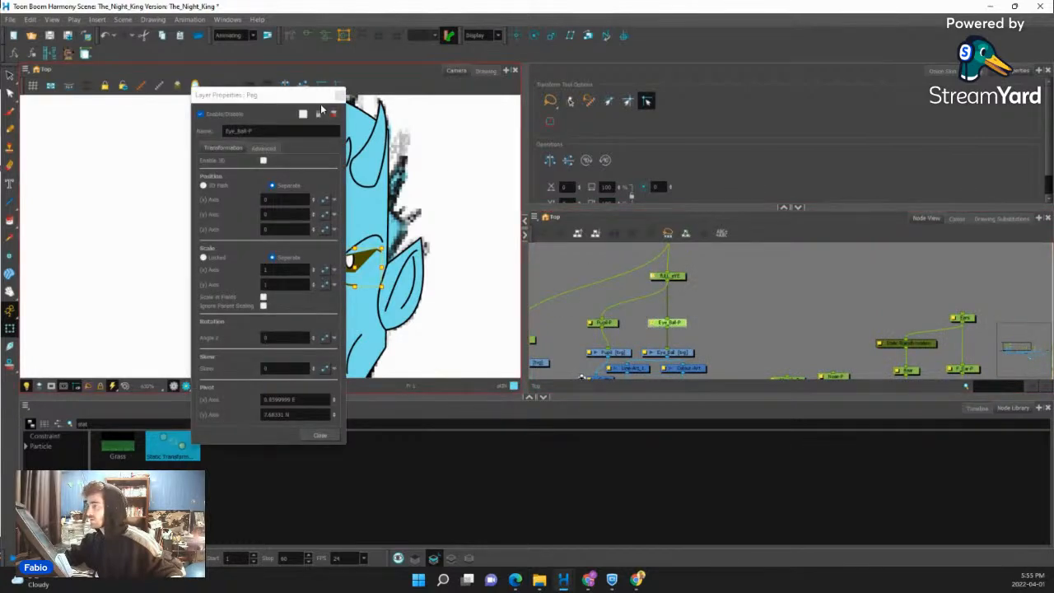
pyautogui.doubleClick(655, 323)
pyautogui.moveTo(522, 397); pyautogui.dragTo(477, 396)
pyautogui.hotkey('ctrl', 'c')
pyautogui.moveTo(310, 402); pyautogui.dragTo(230, 400)
pyautogui.hotkey('ctrl', 'v')
# Copy the full-eye peg's pivot Y value into Eye_Ball-P and close both layer properties.
pyautogui.moveTo(503, 413); pyautogui.dragTo(460, 420)
pyautogui.hotkey('ctrl', 'c')
pyautogui.moveTo(315, 416); pyautogui.dragTo(251, 415)
pyautogui.hotkey('ctrl', 'v')
pyautogui.click(320, 436)
pyautogui.click(528, 434)
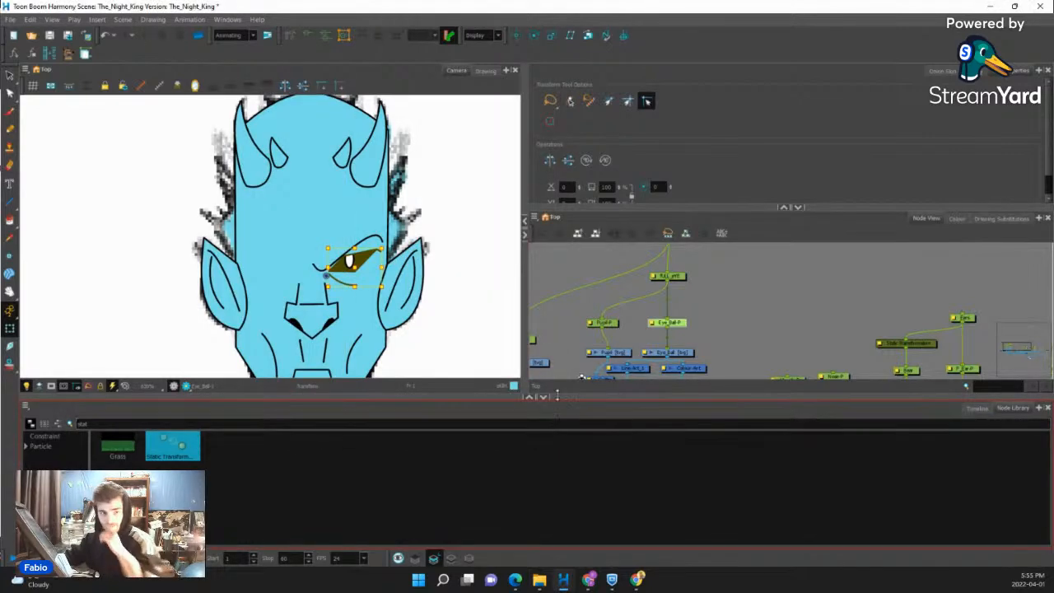
# Examine the pivot positions and affected artwork of the full-eye peg, the pupil peg and the topmost eye peg.
pyautogui.moveTo(682, 280); pyautogui.dragTo(676, 283)
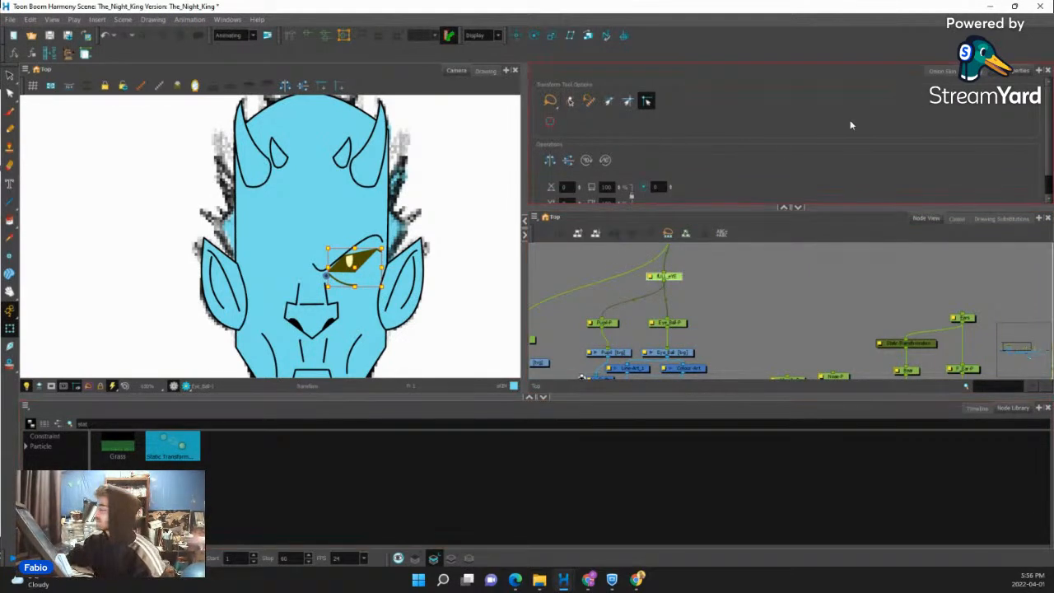
pyautogui.moveTo(678, 279); pyautogui.dragTo(682, 280)
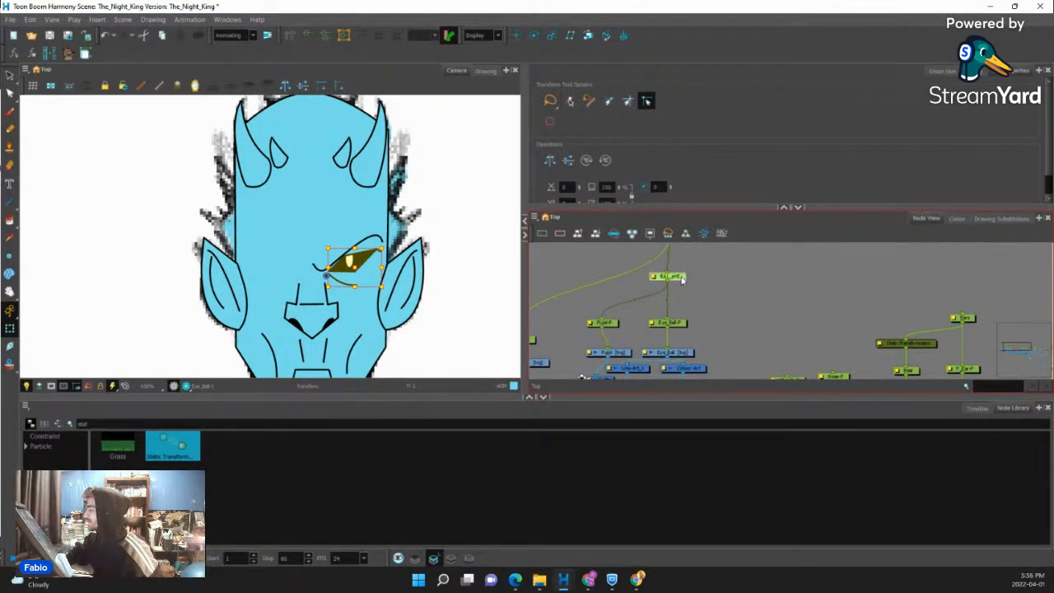
pyautogui.moveTo(606, 327); pyautogui.dragTo(612, 326)
pyautogui.scroll(-2, 684, 325)
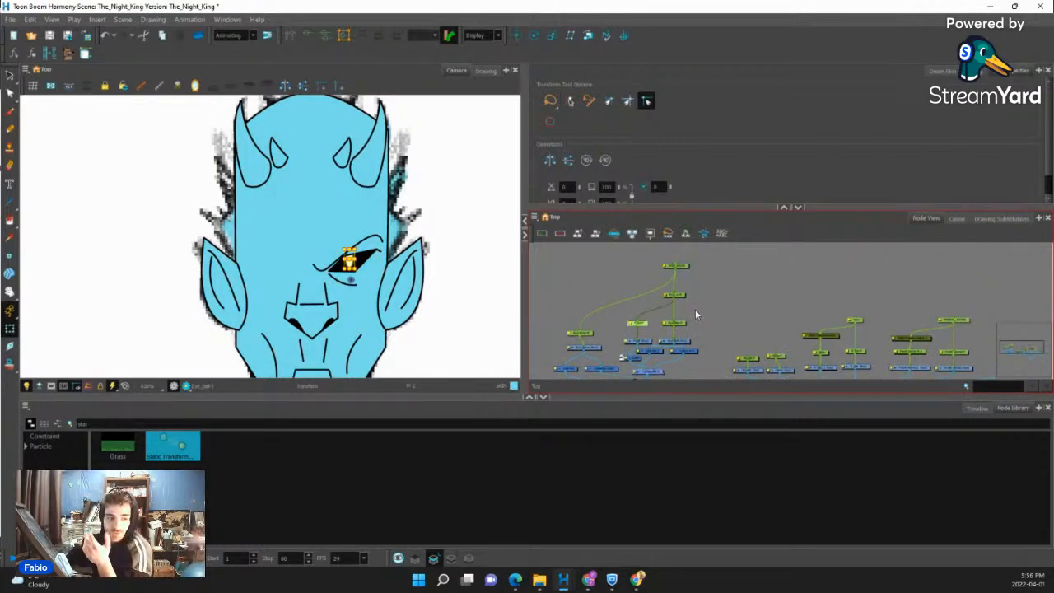
pyautogui.scroll(2, 690, 282)
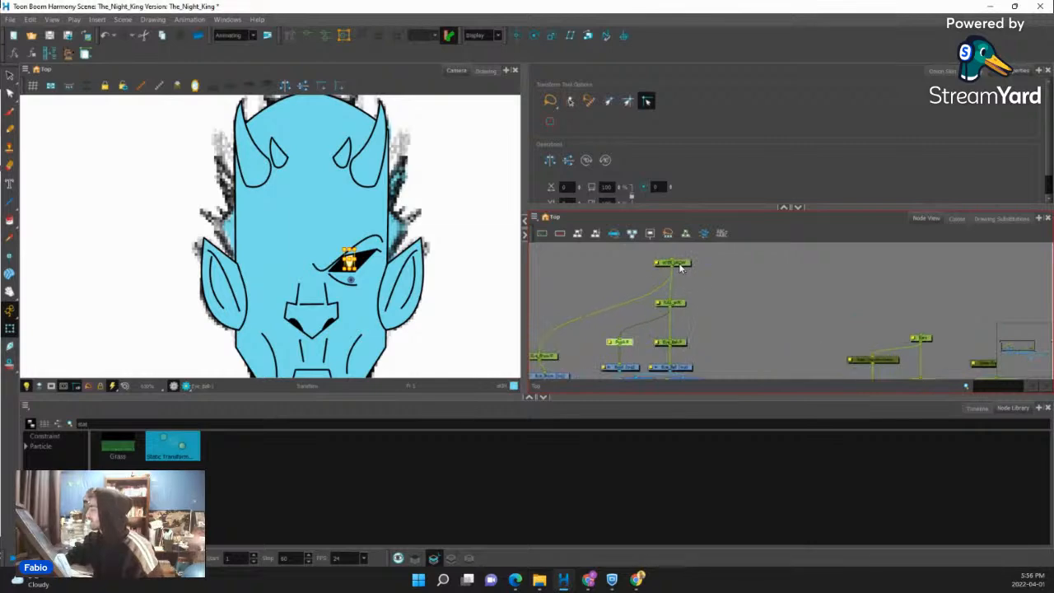
pyautogui.click(678, 263)
pyautogui.moveTo(682, 269); pyautogui.dragTo(682, 273)
pyautogui.scroll(2, 669, 264)
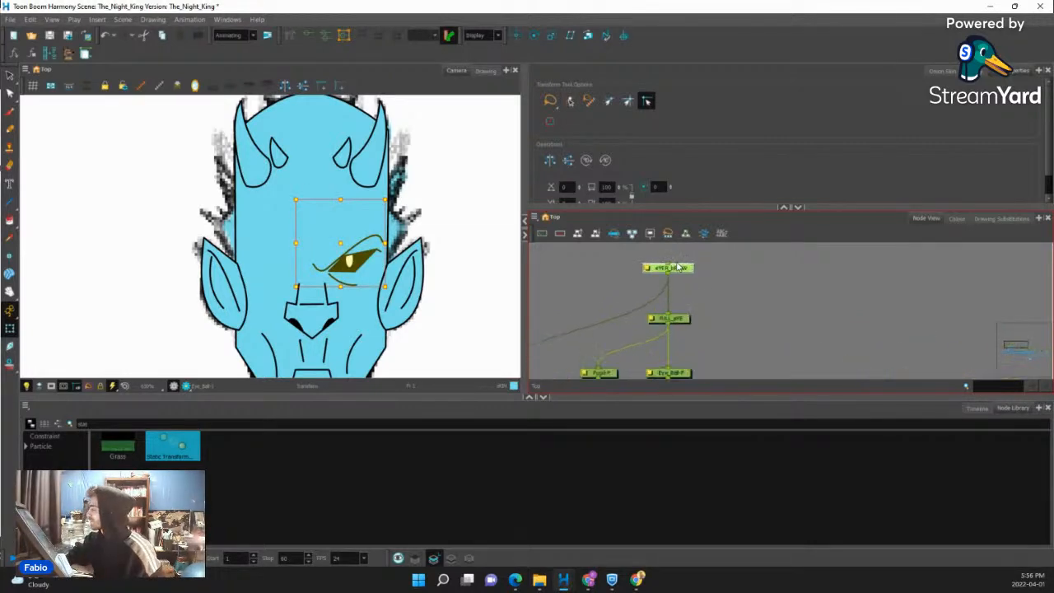
pyautogui.scroll(-2, 701, 268)
pyautogui.moveTo(564, 360); pyautogui.dragTo(570, 343)
# Move the topmost eye peg's pivot from the body up to the inner corner of the eye using the Rotate tool.
pyautogui.click(693, 272)
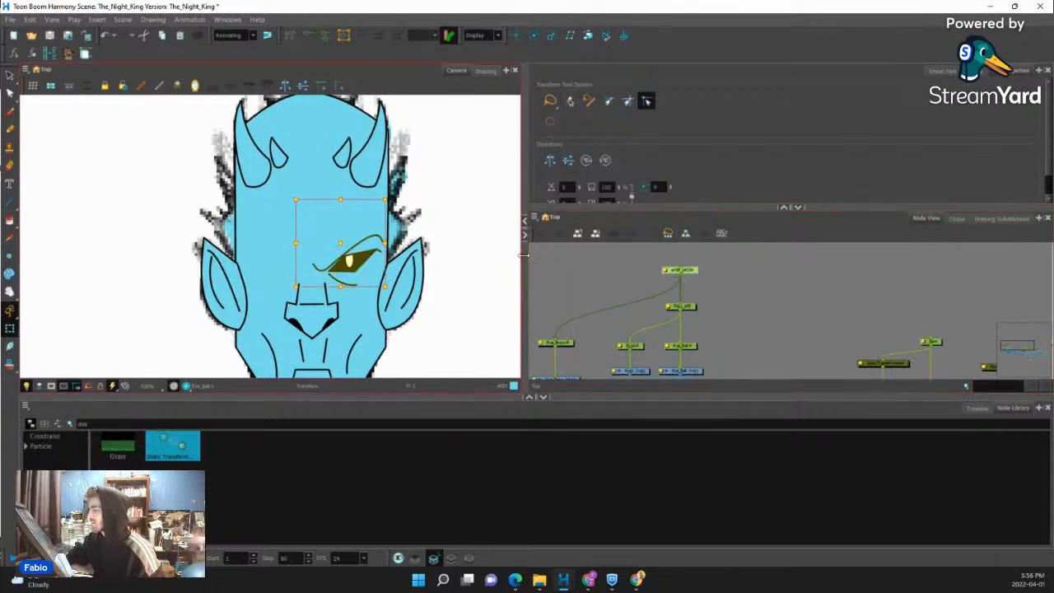
pyautogui.scroll(-3, 471, 195)
pyautogui.click(534, 34)
pyautogui.scroll(-4, 421, 239)
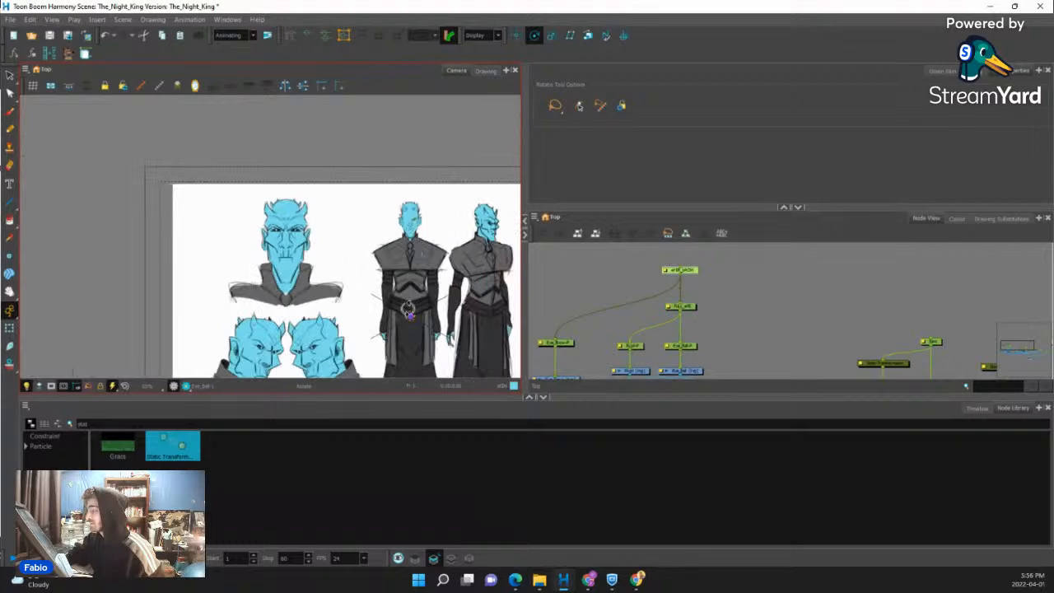
pyautogui.scroll(2, 423, 239)
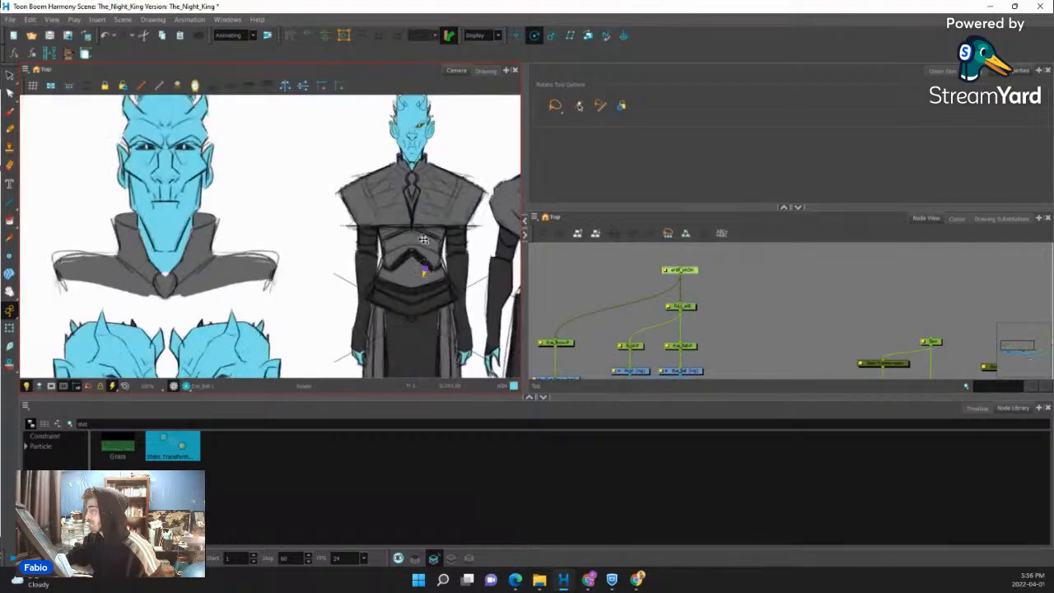
pyautogui.scroll(5, 416, 132)
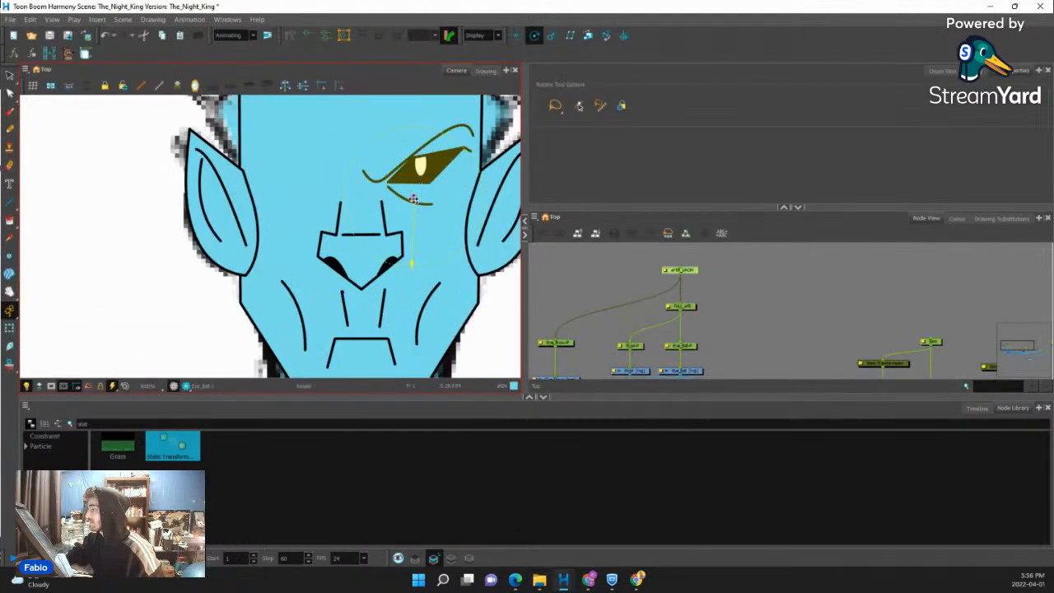
pyautogui.scroll(-5, 620, 271)
pyautogui.click(684, 290)
pyautogui.scroll(1, 583, 270)
pyautogui.scroll(1, 600, 293)
pyautogui.moveTo(656, 329); pyautogui.dragTo(683, 263)
pyautogui.click(683, 262)
pyautogui.click(673, 261)
pyautogui.scroll(-4, 343, 206)
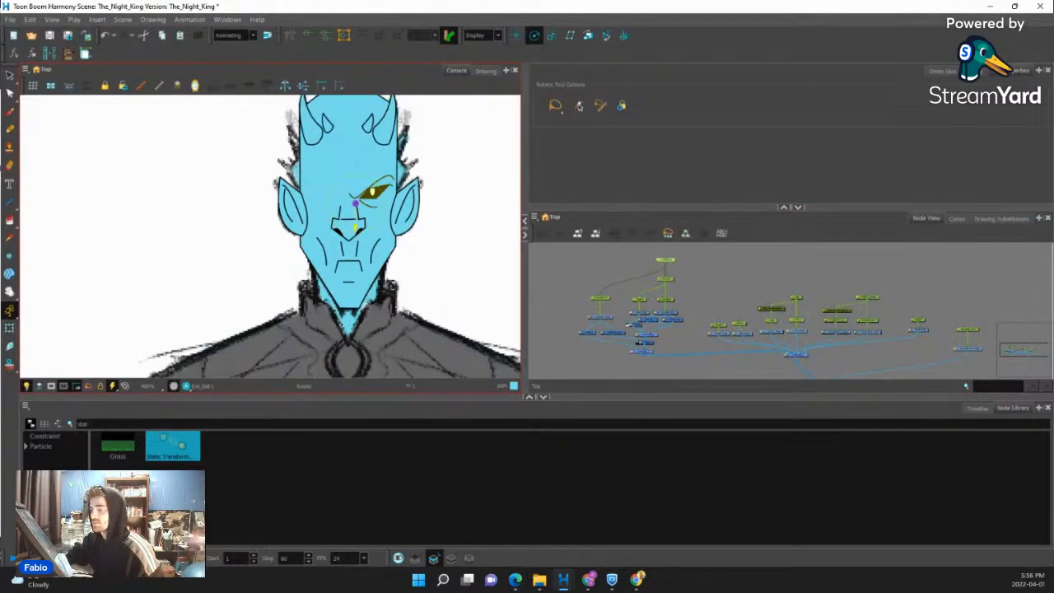
# Try moving the whole eye rig toward the other side of the face with the Transform tool, and undo the move.
pyautogui.click(10, 328)
pyautogui.moveTo(367, 185); pyautogui.dragTo(337, 190)
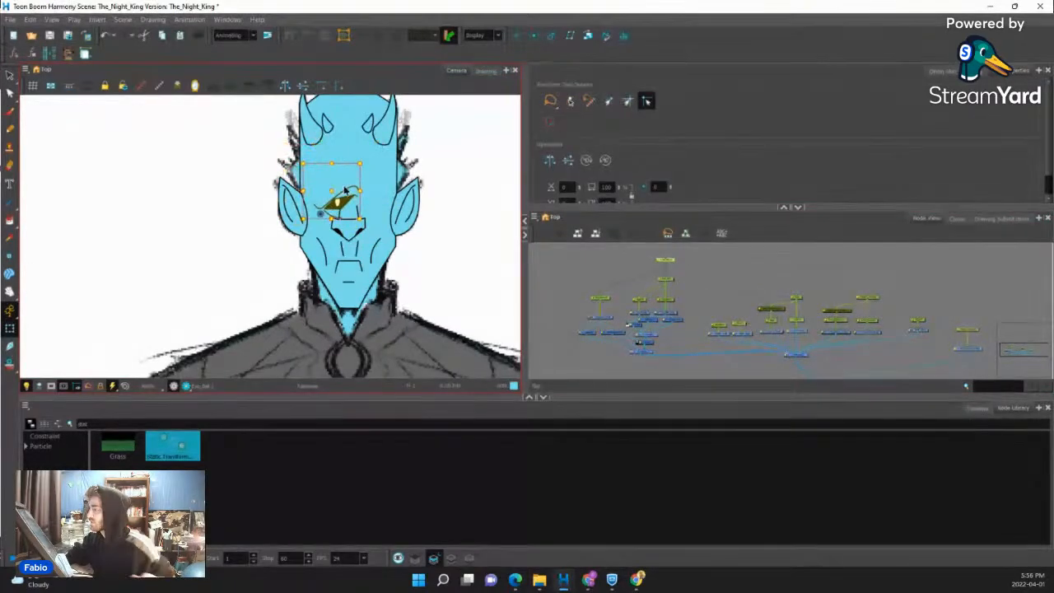
pyautogui.hotkey('ctrl', 'z')
# Select all eye and eyebrow nodes, including their pegs and composites, and collapse them into a single group.
pyautogui.scroll(-2, 586, 263)
pyautogui.click(572, 257)
pyautogui.moveTo(574, 261); pyautogui.dragTo(660, 341)
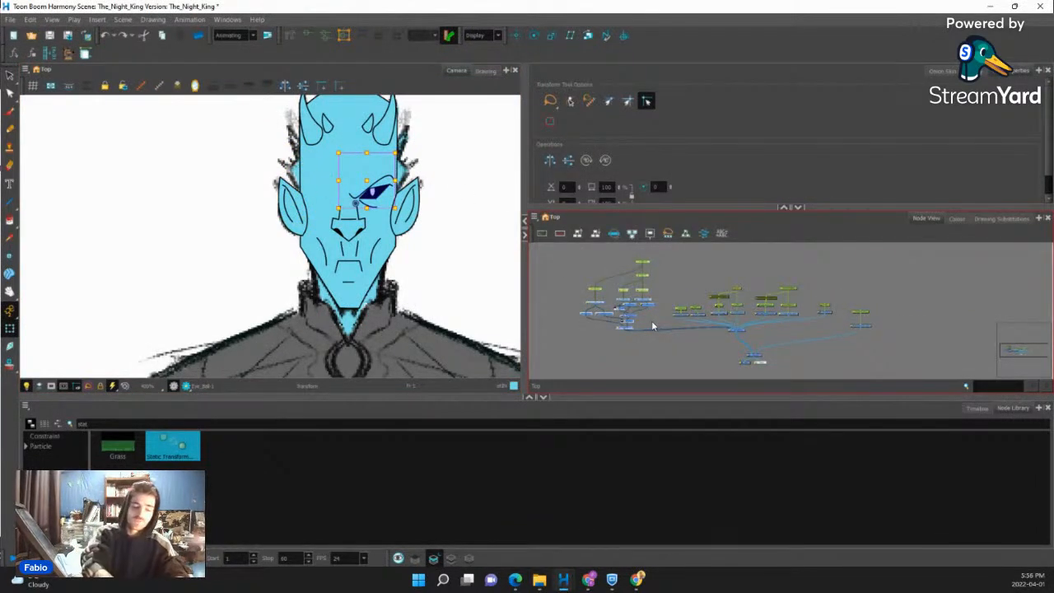
pyautogui.press('Delete')
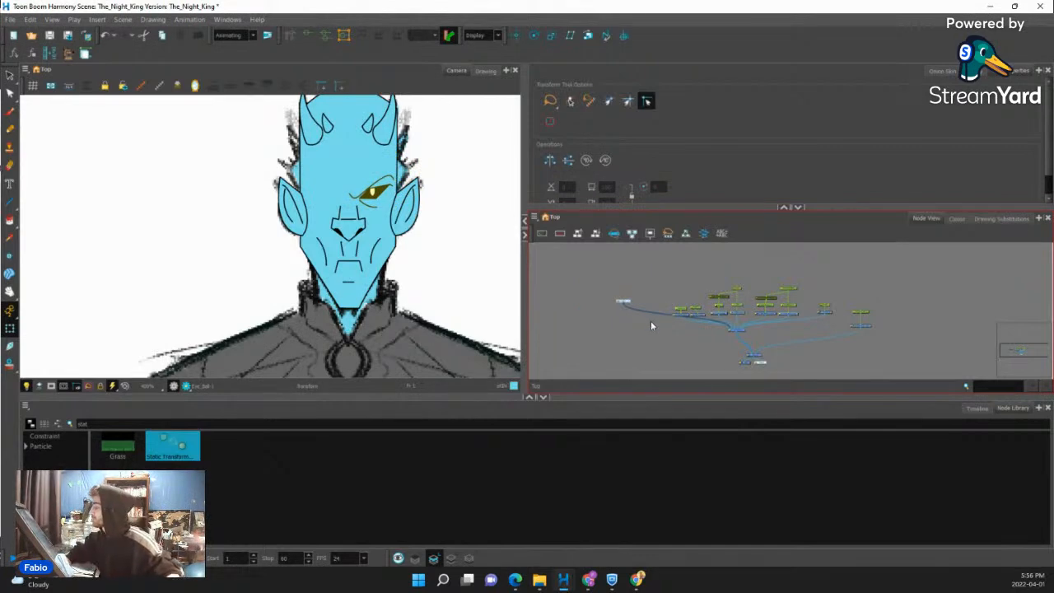
# Add a composite below the eye group and route the group through it into the head composite instead of directly.
pyautogui.scroll(6, 631, 319)
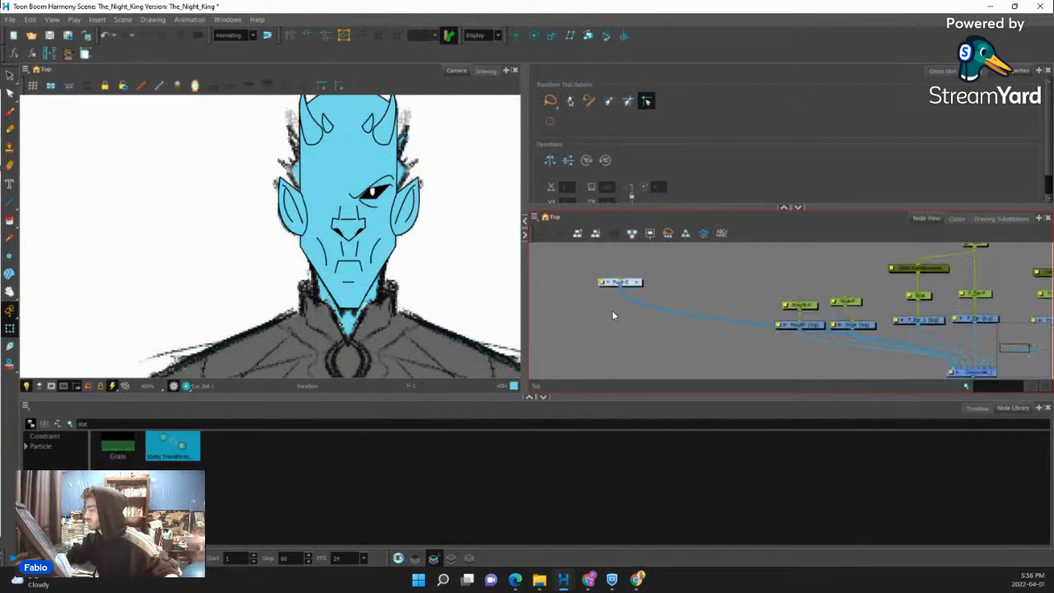
pyautogui.hotkey('ctrl', 'v')
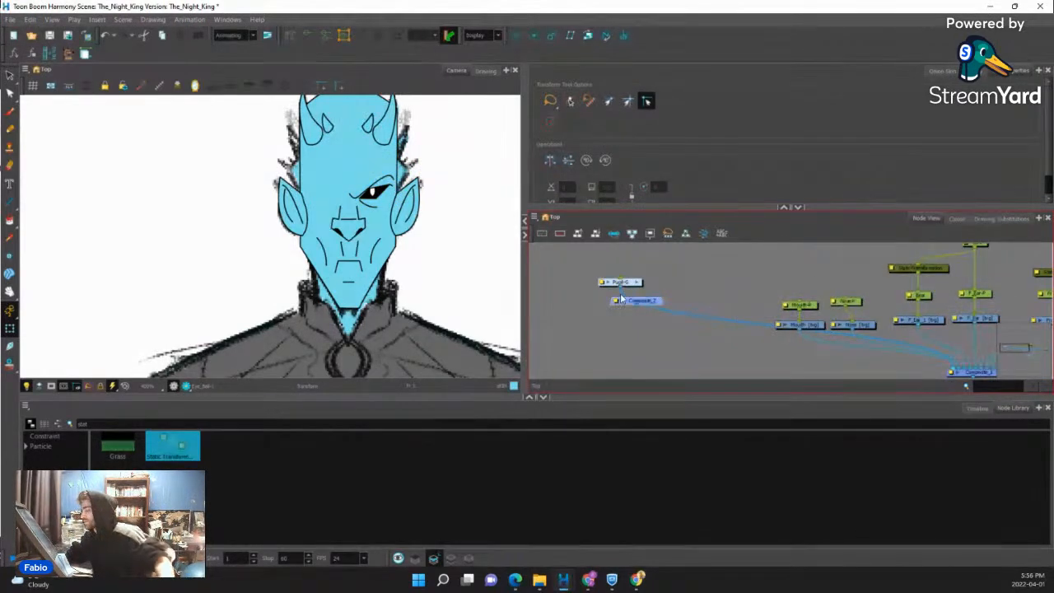
pyautogui.scroll(2, 621, 293)
pyautogui.moveTo(621, 284)
pyautogui.mouseDown()
pyautogui.moveTo(640, 313)
pyautogui.moveTo(718, 329)
pyautogui.moveTo(670, 299)
pyautogui.moveTo(832, 306)
pyautogui.mouseUp()
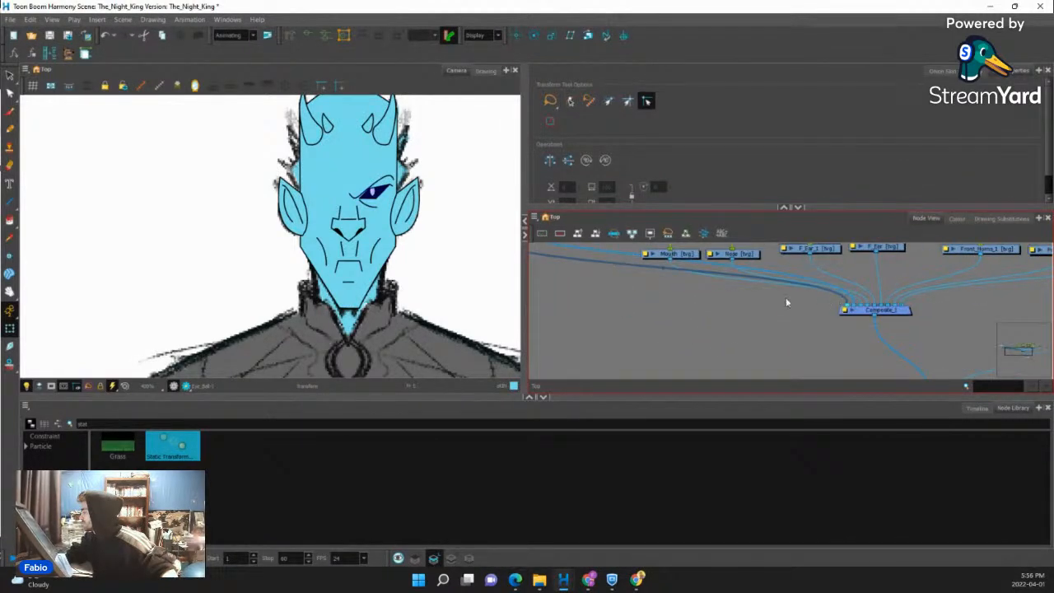
pyautogui.scroll(-3, 794, 303)
pyautogui.scroll(2, 663, 298)
pyautogui.moveTo(699, 270); pyautogui.dragTo(704, 259)
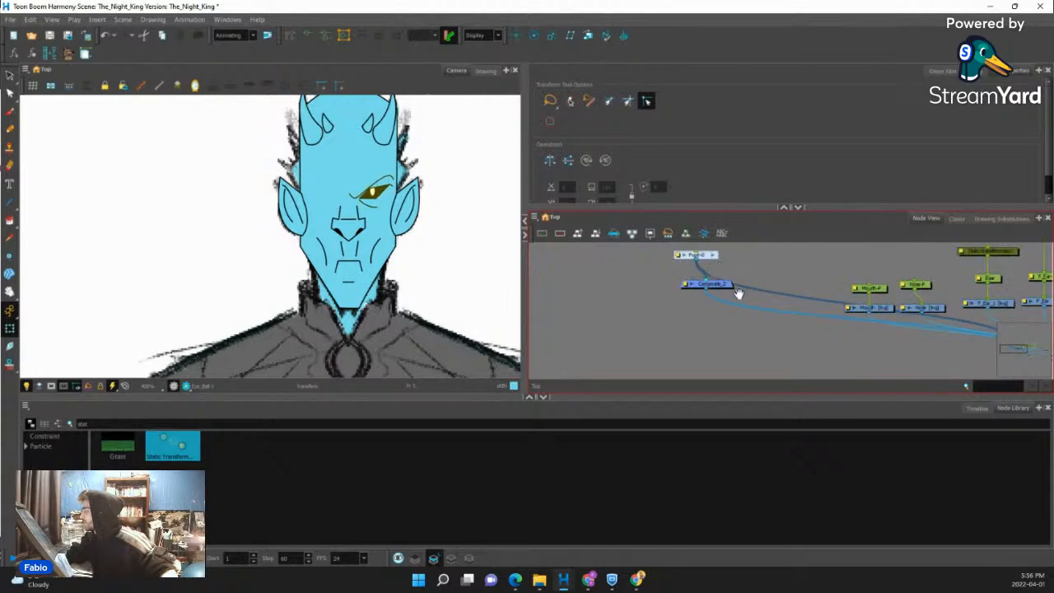
pyautogui.moveTo(853, 306); pyautogui.dragTo(726, 296)
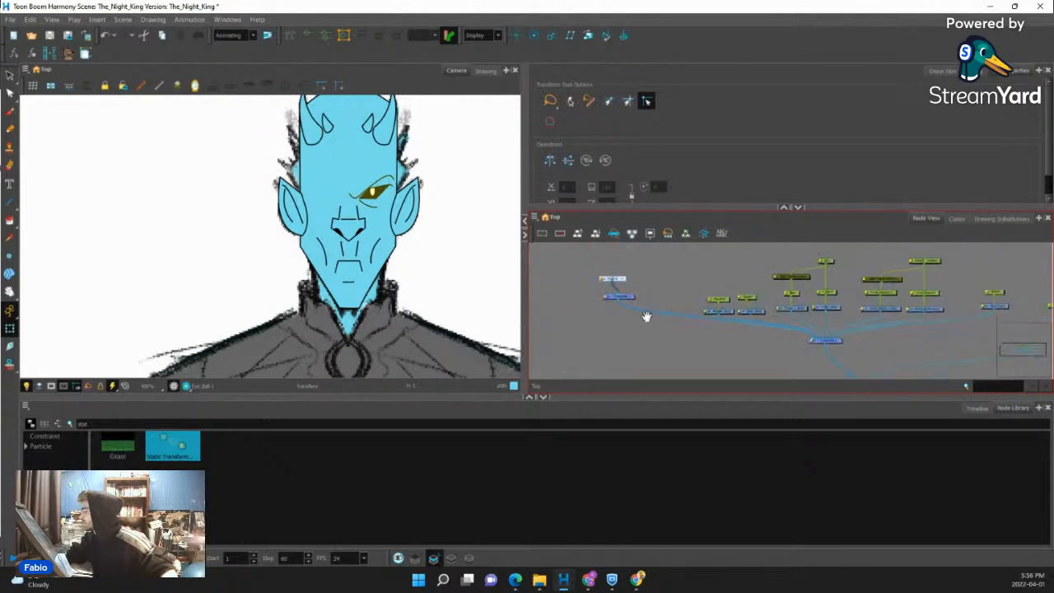
# Rename the eye group as F_eYE and align it directly above its composite.
pyautogui.doubleClick(618, 303)
pyautogui.moveTo(461, 131); pyautogui.dragTo(428, 137)
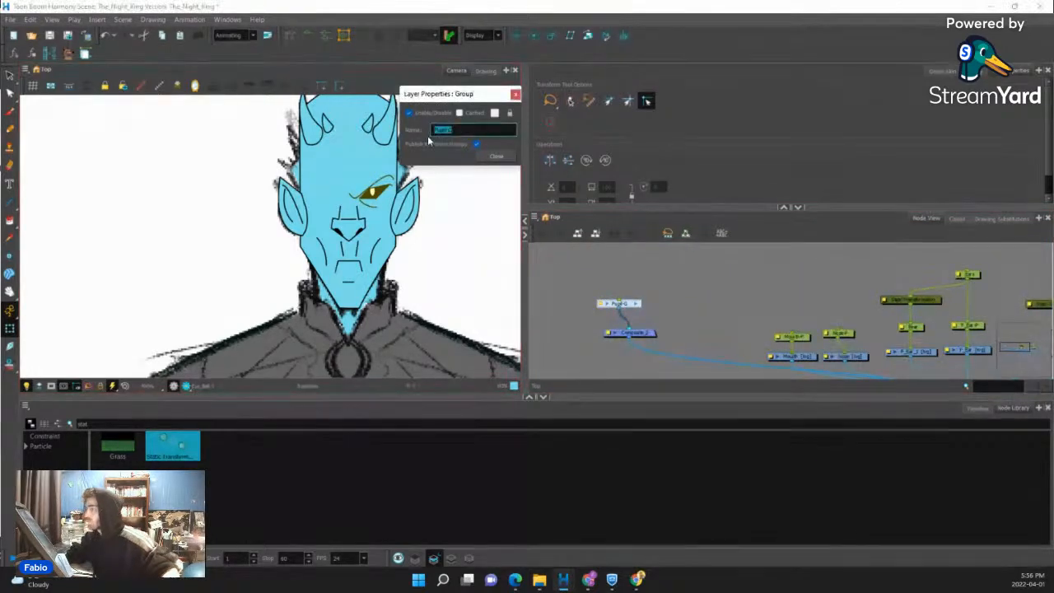
pyautogui.press('BackSpace')
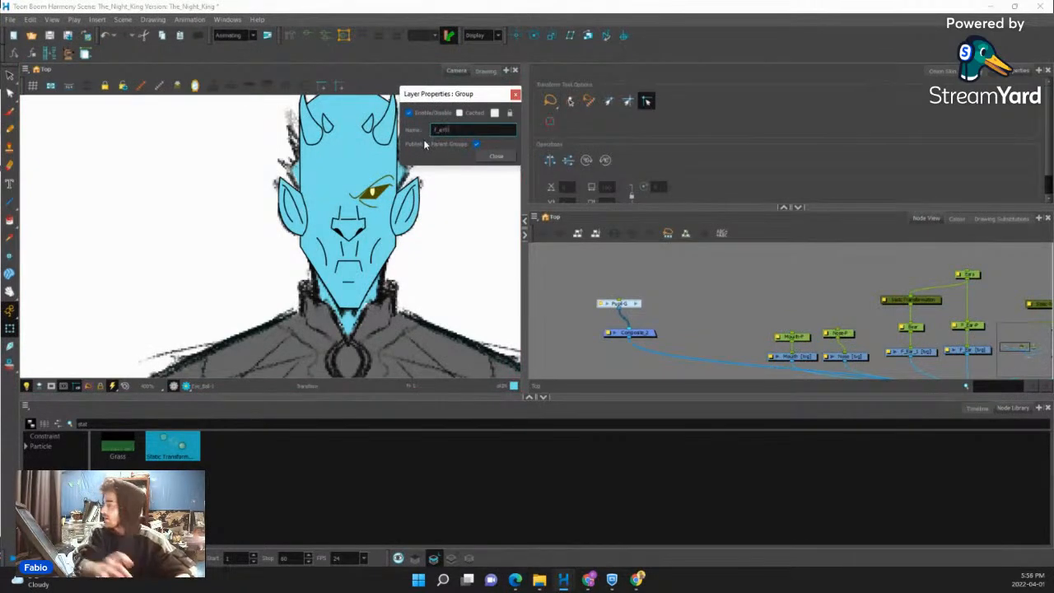
pyautogui.click(497, 157)
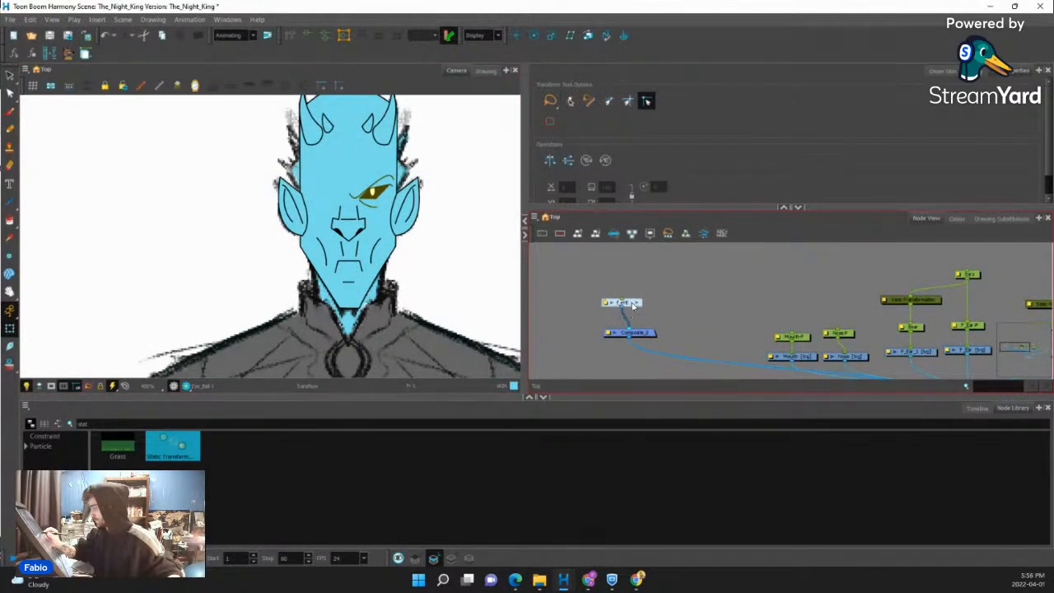
pyautogui.moveTo(691, 306); pyautogui.dragTo(714, 293)
pyautogui.moveTo(626, 277); pyautogui.dragTo(702, 304)
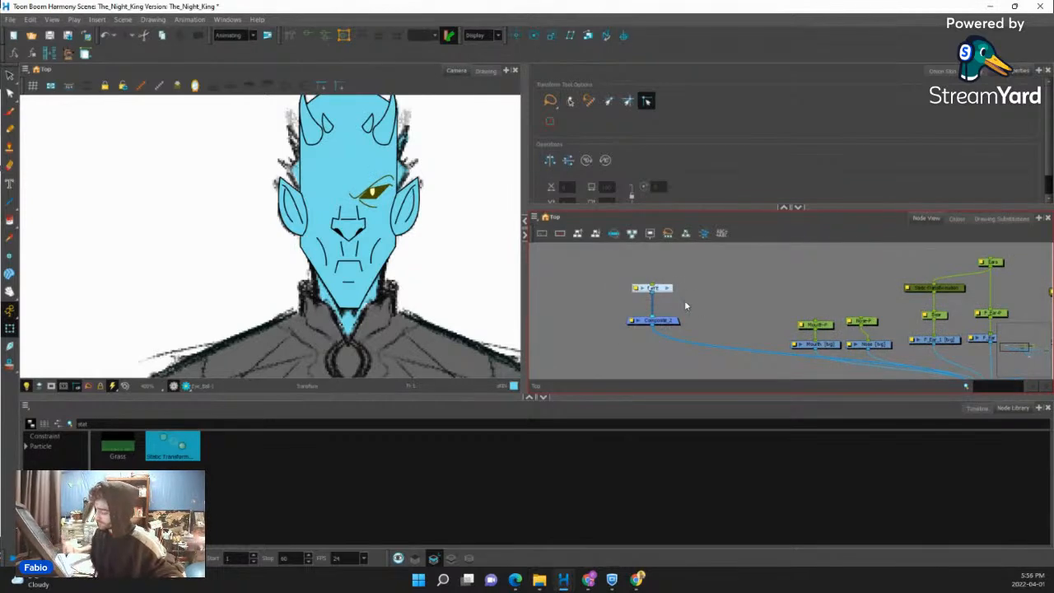
# Clone the F_eYE group with drawings only and connect the clone to the eye composite.
pyautogui.click(534, 218)
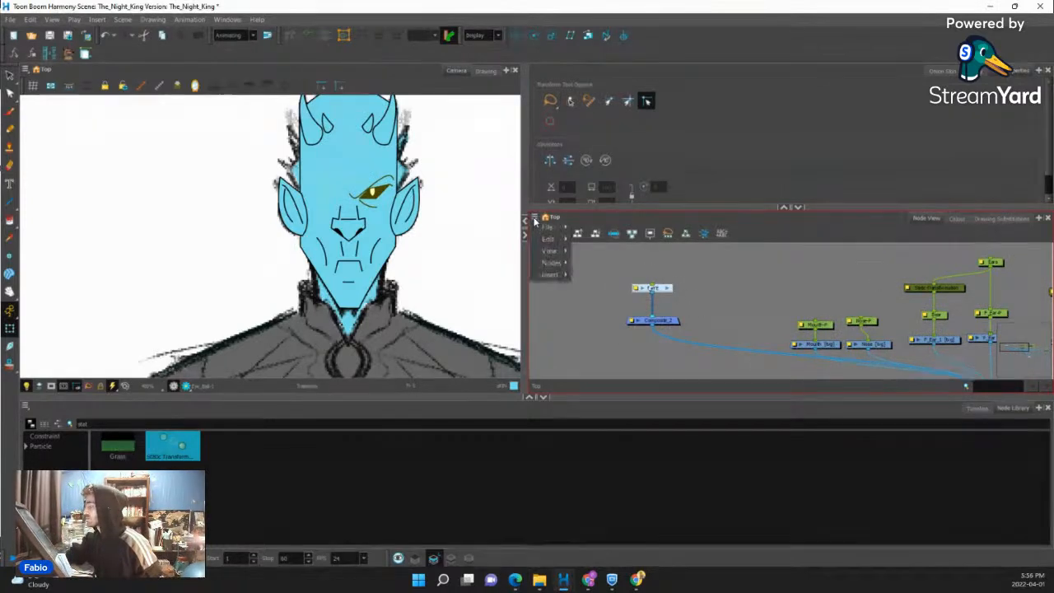
pyautogui.moveTo(550, 262)
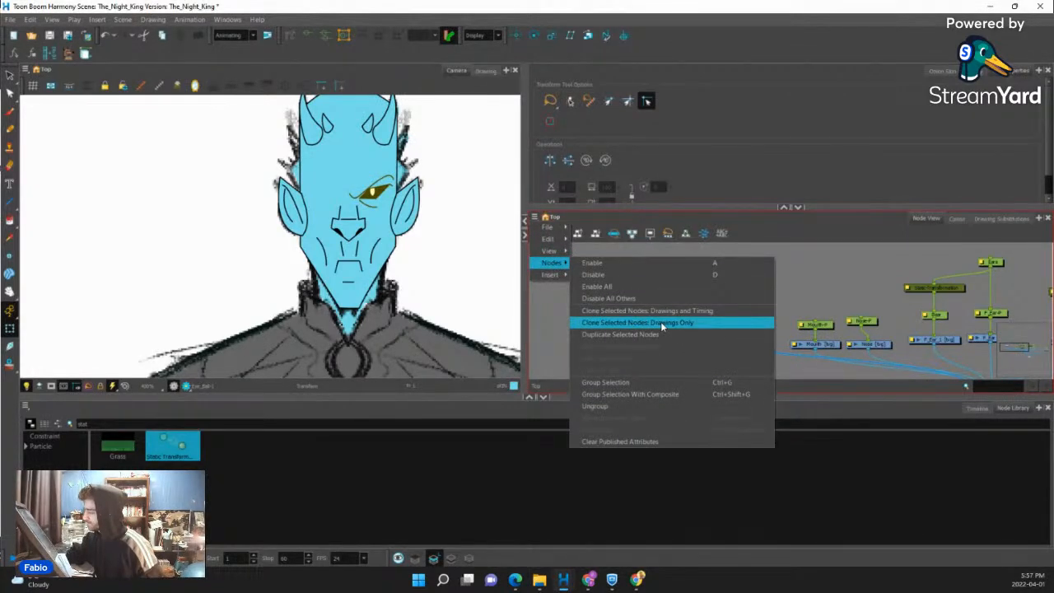
pyautogui.click(661, 321)
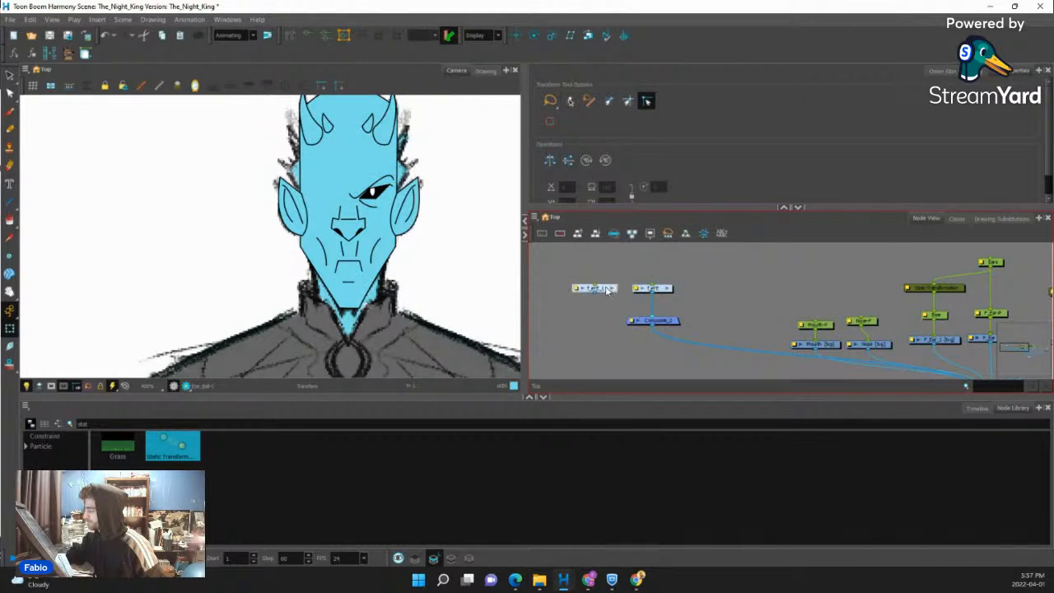
pyautogui.moveTo(636, 320); pyautogui.dragTo(642, 318)
# Rename the cloned eye group as B_Eye and return to the top-level node network.
pyautogui.doubleClick(581, 288)
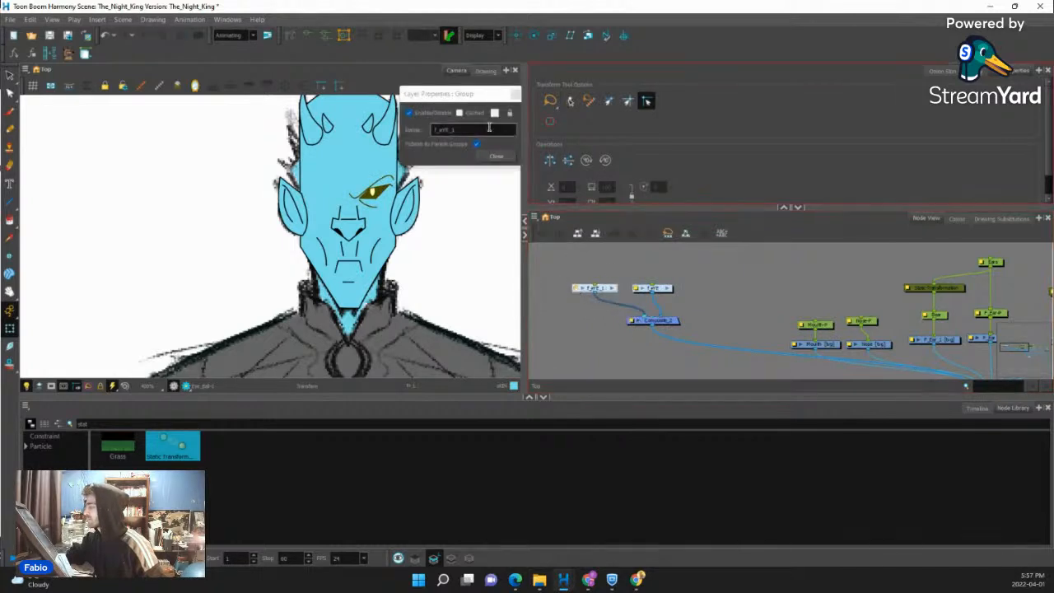
pyautogui.write('B_Eye')
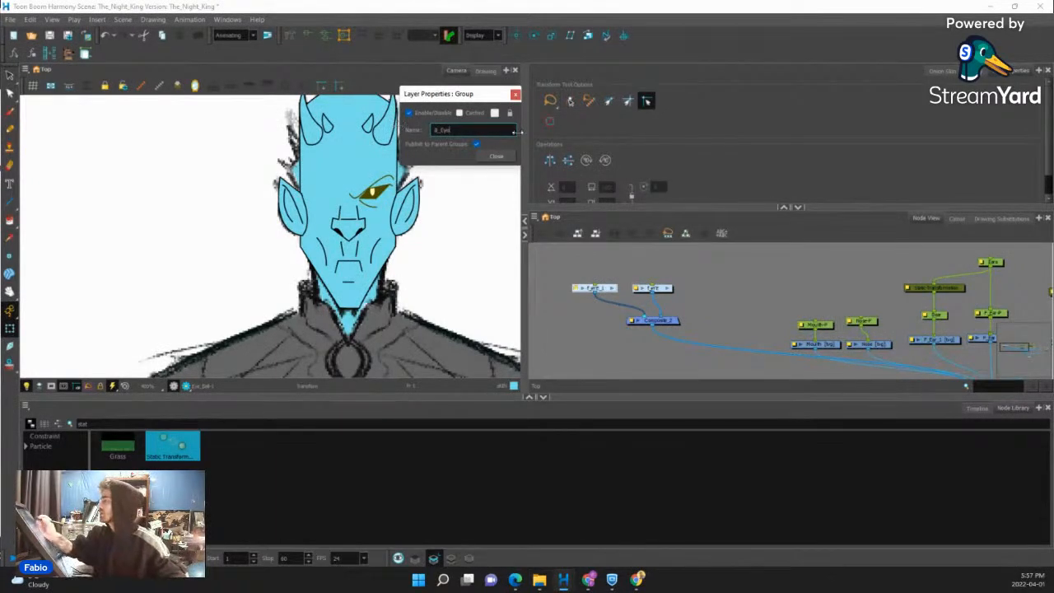
pyautogui.click(496, 156)
pyautogui.click(615, 288)
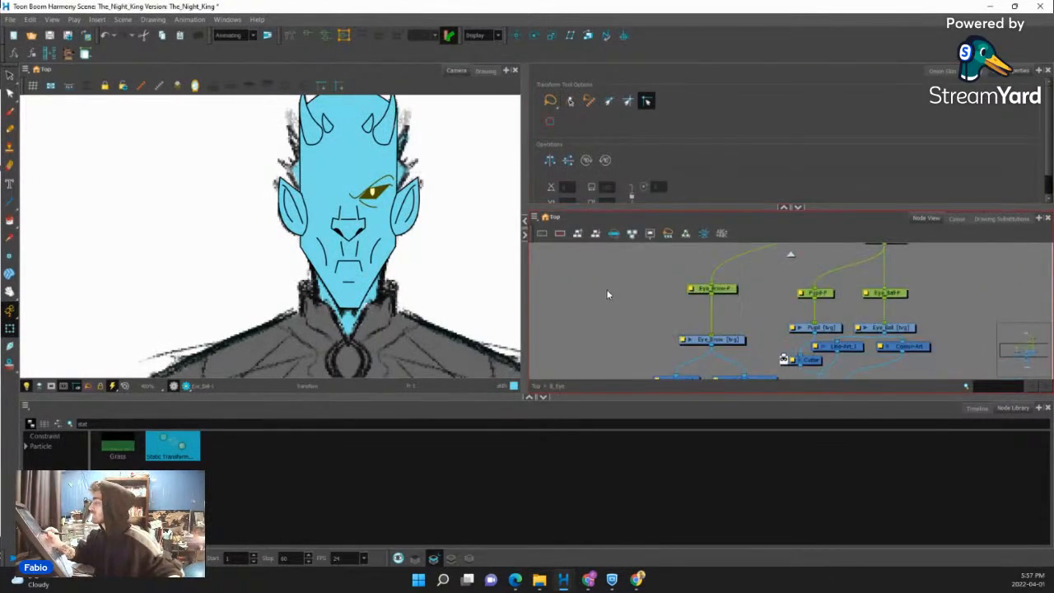
pyautogui.click(794, 257)
pyautogui.moveTo(769, 291); pyautogui.dragTo(675, 284)
# Add a parent peg to the B_Eye group and insert a Static Transformation node between the peg and the group.
pyautogui.click(699, 308)
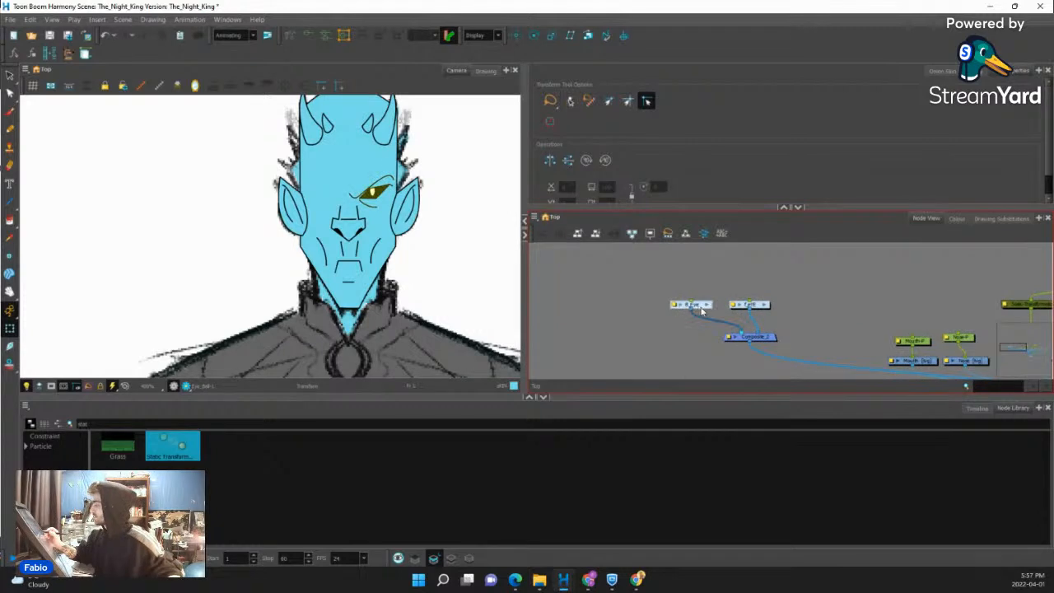
pyautogui.hotkey('ctrl', 'p')
pyautogui.moveTo(702, 281); pyautogui.dragTo(704, 275)
pyautogui.moveTo(172, 445); pyautogui.dragTo(692, 295)
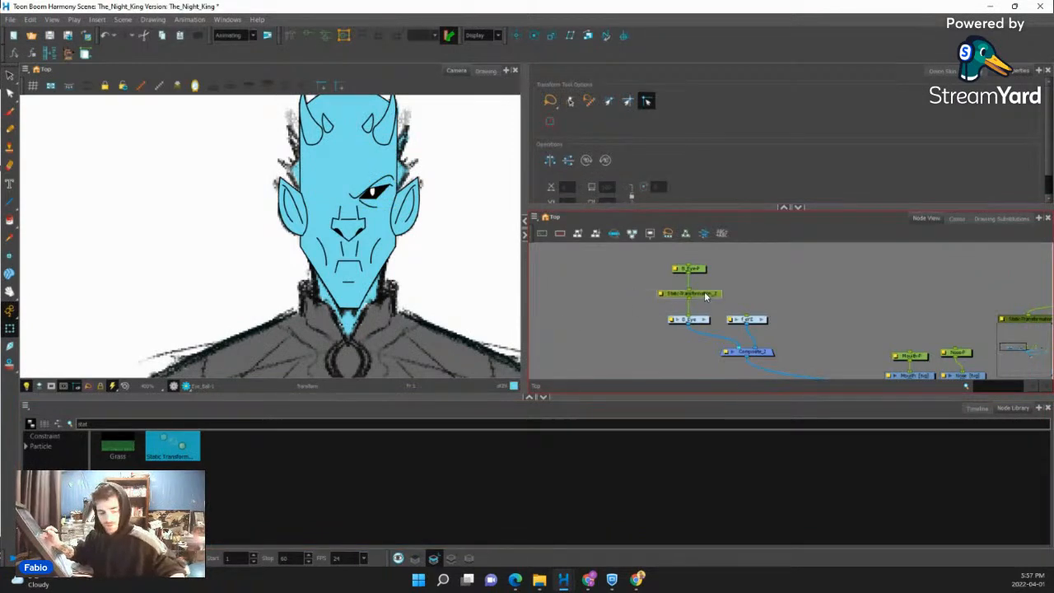
pyautogui.click(705, 293)
# Flip the B_Eye peg horizontally and position the mirrored eye on the opposite side of the face.
pyautogui.click(699, 270)
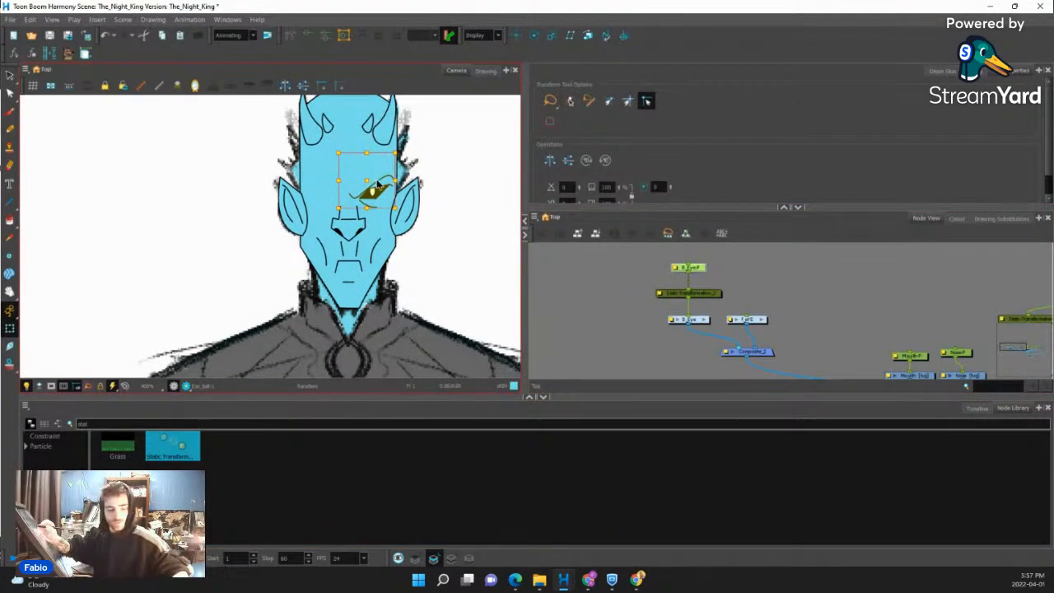
pyautogui.press('4')
pyautogui.moveTo(302, 188); pyautogui.dragTo(298, 188)
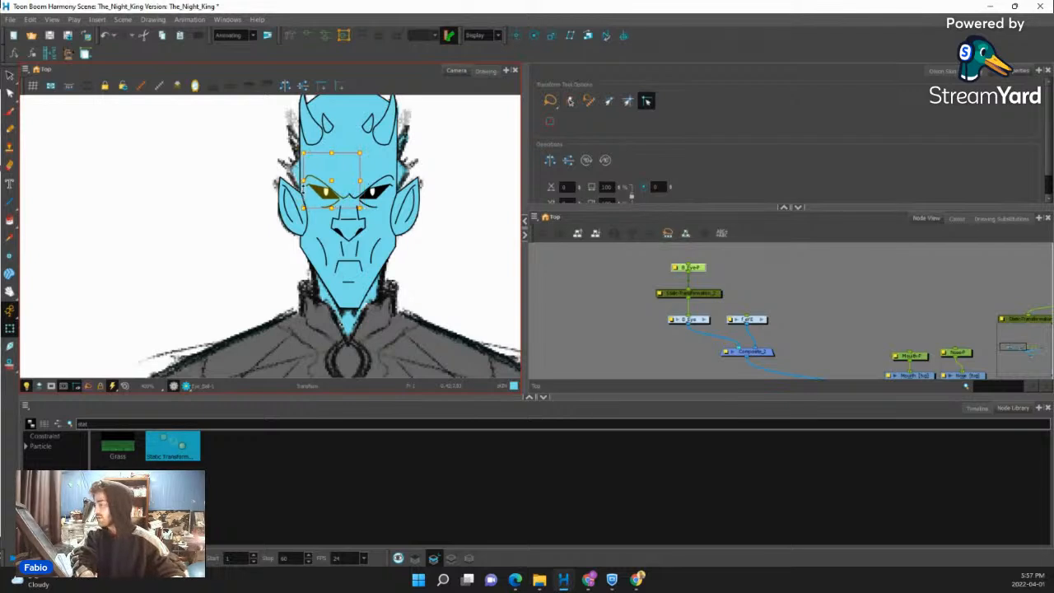
# Disable the skull drawing to expose the sketch, and nudge the B_Eye peg slightly left to align the mirrored eye.
pyautogui.click(388, 251)
pyautogui.press('Delete')
pyautogui.click(697, 268)
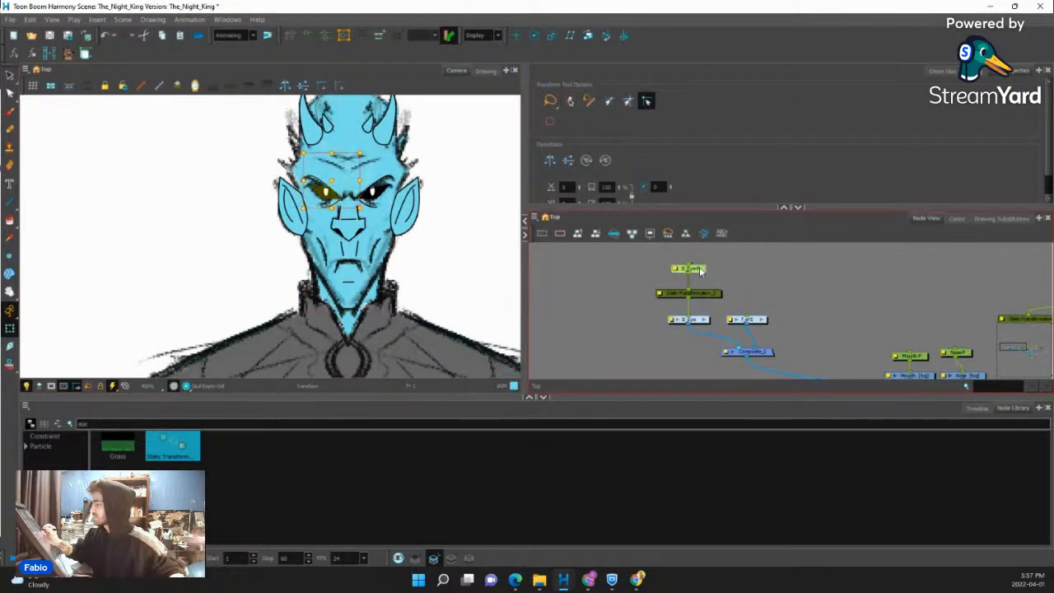
pyautogui.press('Left')
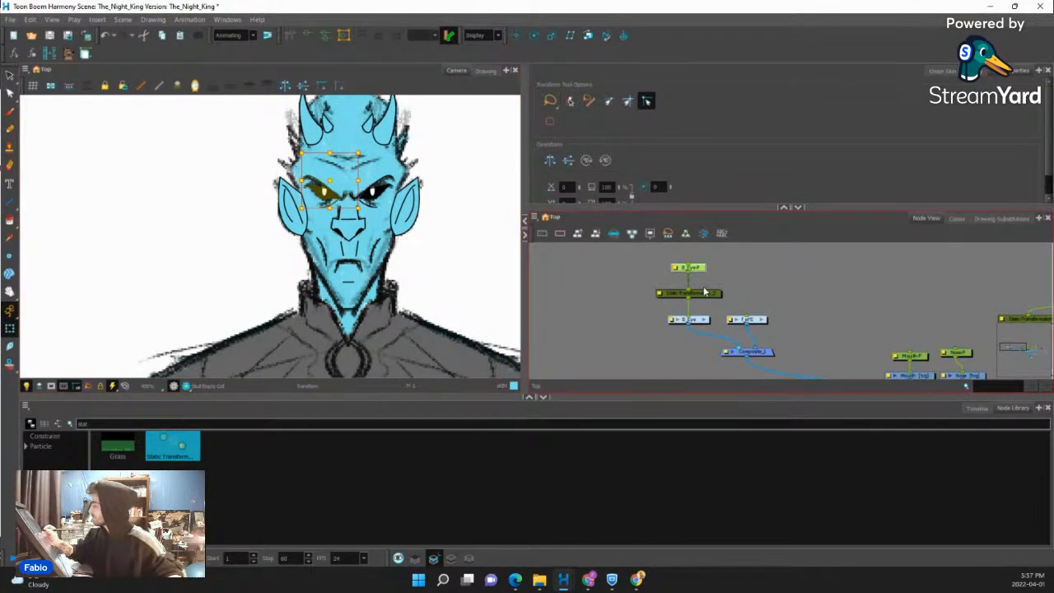
# Bake the B_Eye peg's transformation into the Static-Transformation_2 node and delete the peg.
pyautogui.click(677, 297)
pyautogui.doubleClick(660, 295)
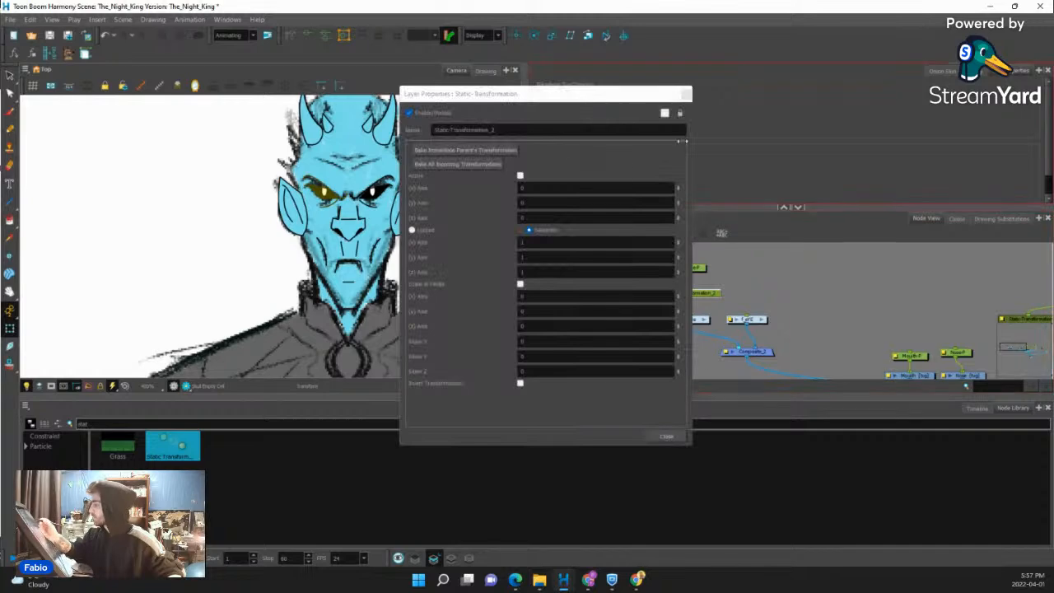
pyautogui.click(729, 277)
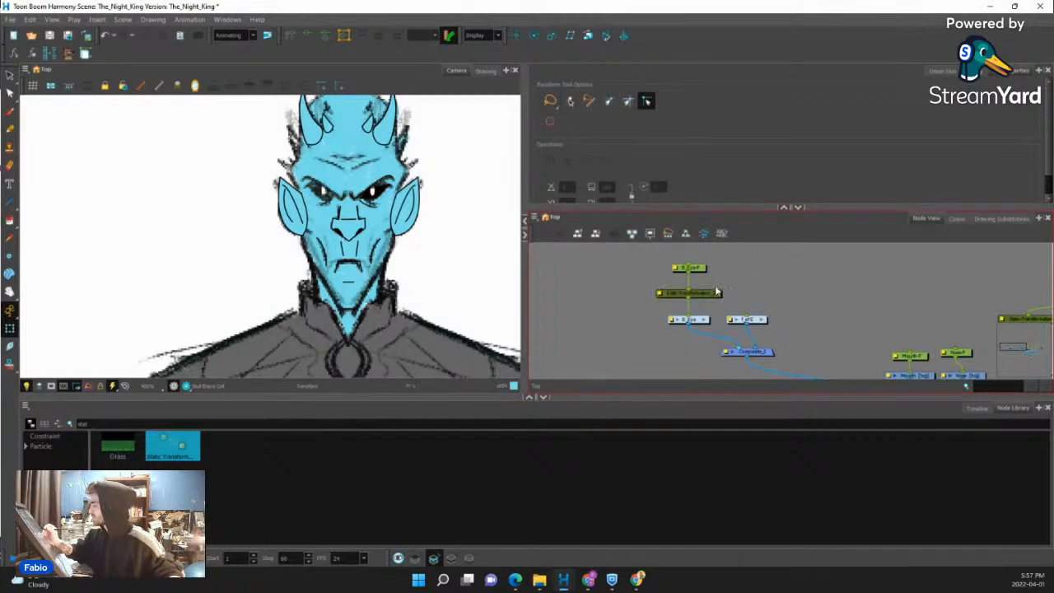
pyautogui.click(692, 269)
pyautogui.press('Delete')
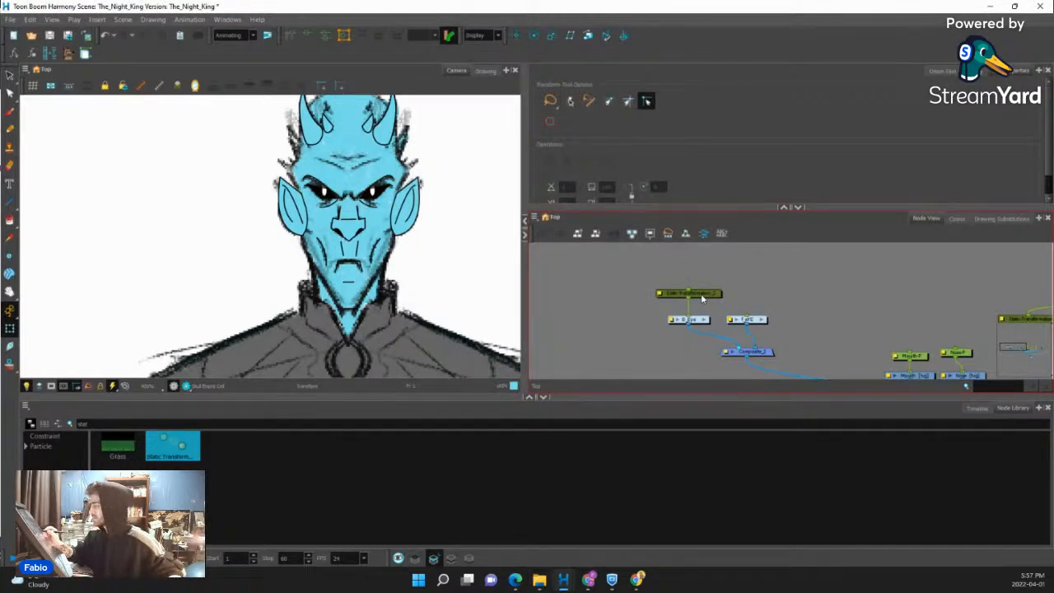
# Create a parent peg named Eyes that drives both the Static-Transformation_2 node and the F_eYE group.
pyautogui.moveTo(702, 294); pyautogui.dragTo(703, 290)
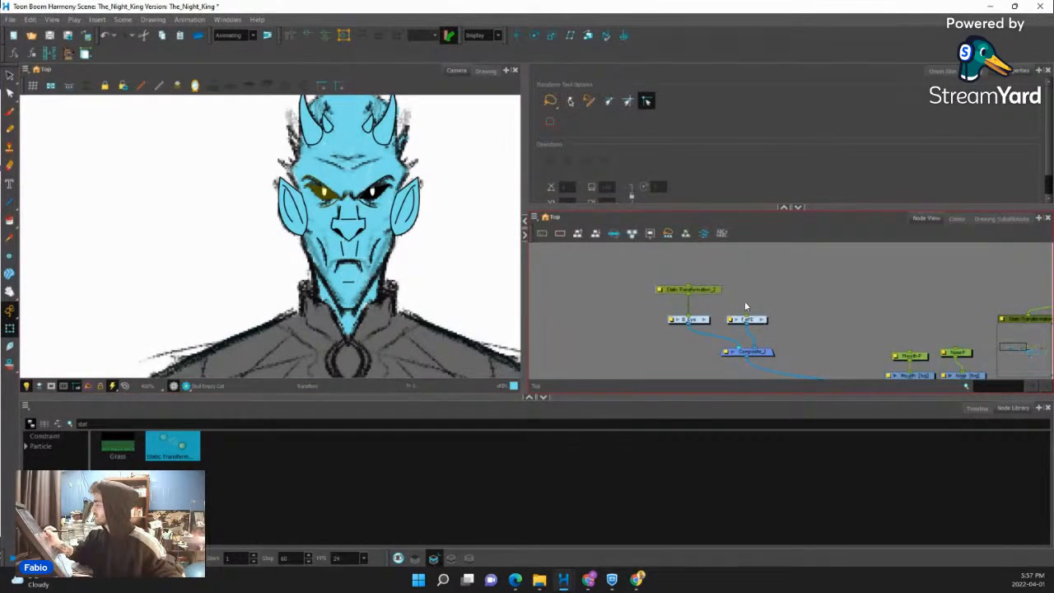
pyautogui.click(720, 234)
pyautogui.moveTo(751, 315); pyautogui.dragTo(743, 347)
pyautogui.doubleClick(688, 270)
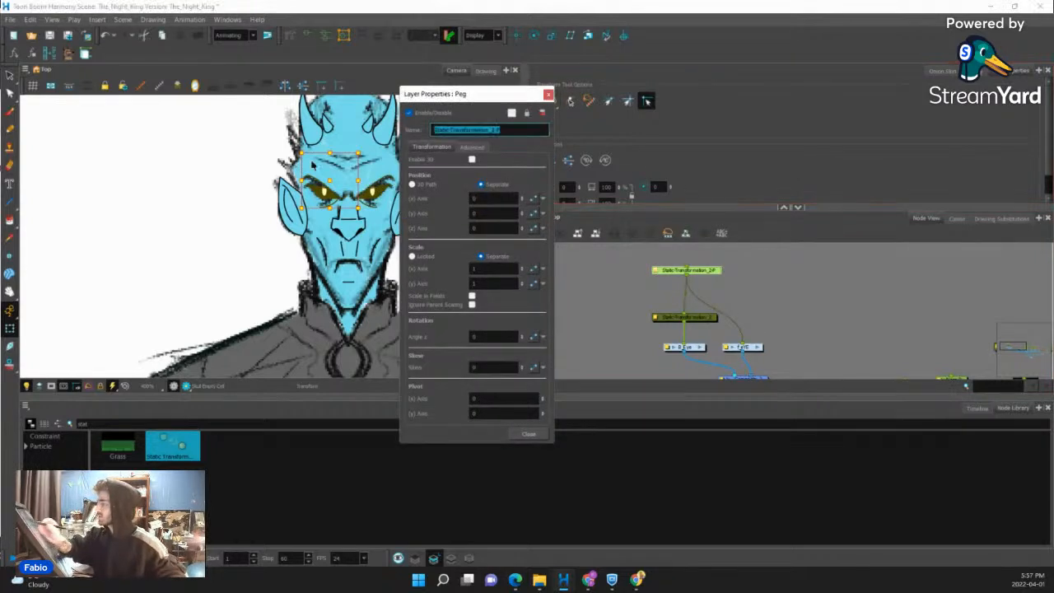
pyautogui.write('Eyes')
pyautogui.click(529, 434)
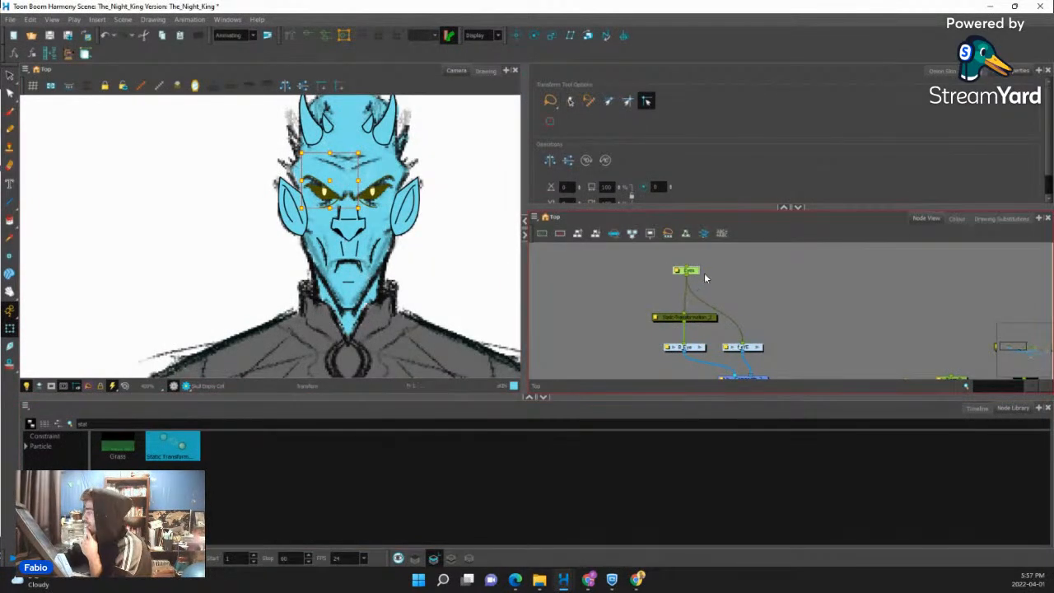
# Move the Eyes peg's pivot to the centre of the face between the two eyes.
pyautogui.press('1')
pyautogui.click(533, 35)
pyautogui.scroll(-6, 392, 115)
pyautogui.scroll(2, 393, 232)
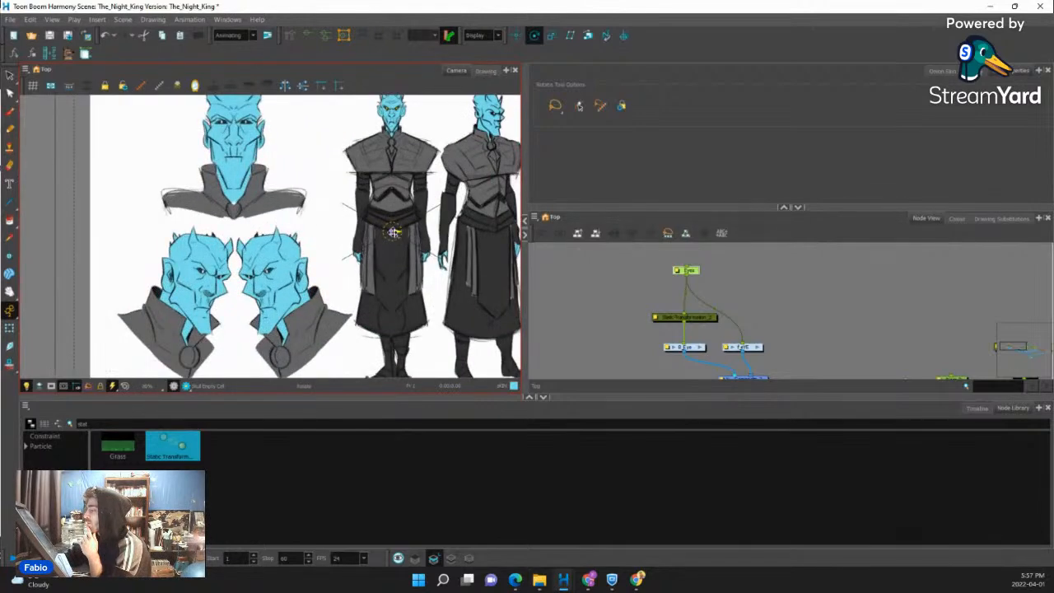
pyautogui.scroll(6, 392, 120)
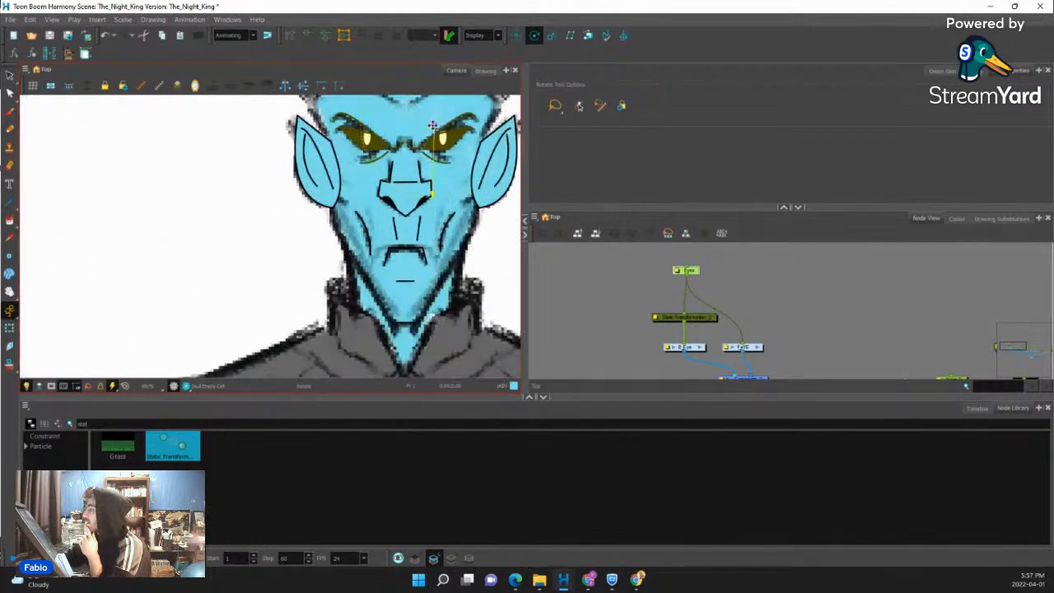
pyautogui.moveTo(432, 125); pyautogui.dragTo(415, 156)
pyautogui.scroll(-3, 378, 198)
pyautogui.click(10, 328)
pyautogui.click(705, 281)
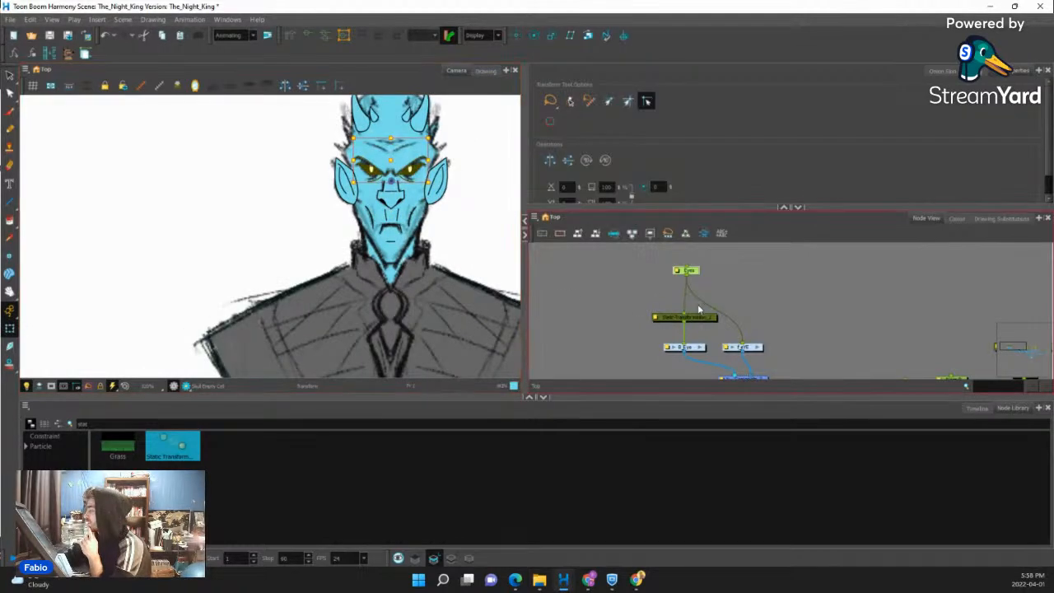
pyautogui.click(690, 271)
pyautogui.scroll(2, 384, 168)
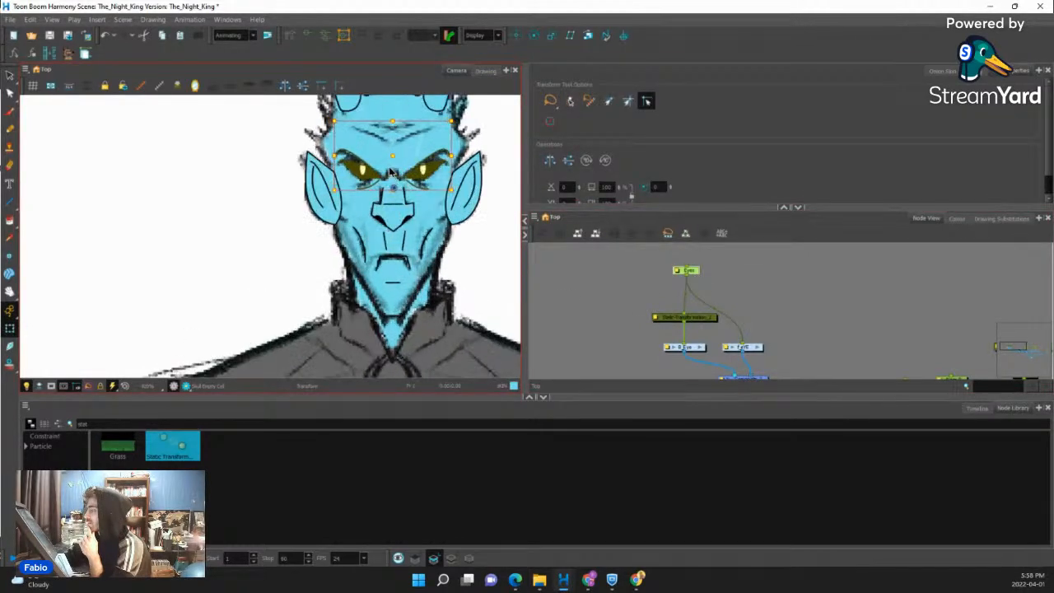
# Re-enable the disabled Skull drawing in the node network.
pyautogui.scroll(-3, 688, 304)
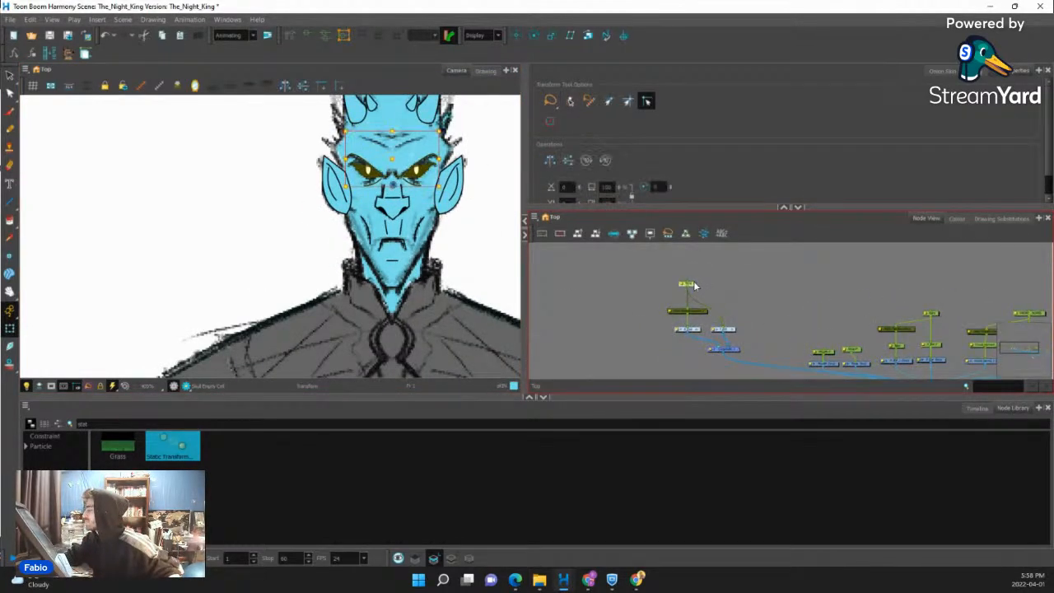
pyautogui.scroll(-2, 706, 293)
pyautogui.moveTo(811, 314); pyautogui.dragTo(623, 286)
pyautogui.scroll(2, 787, 324)
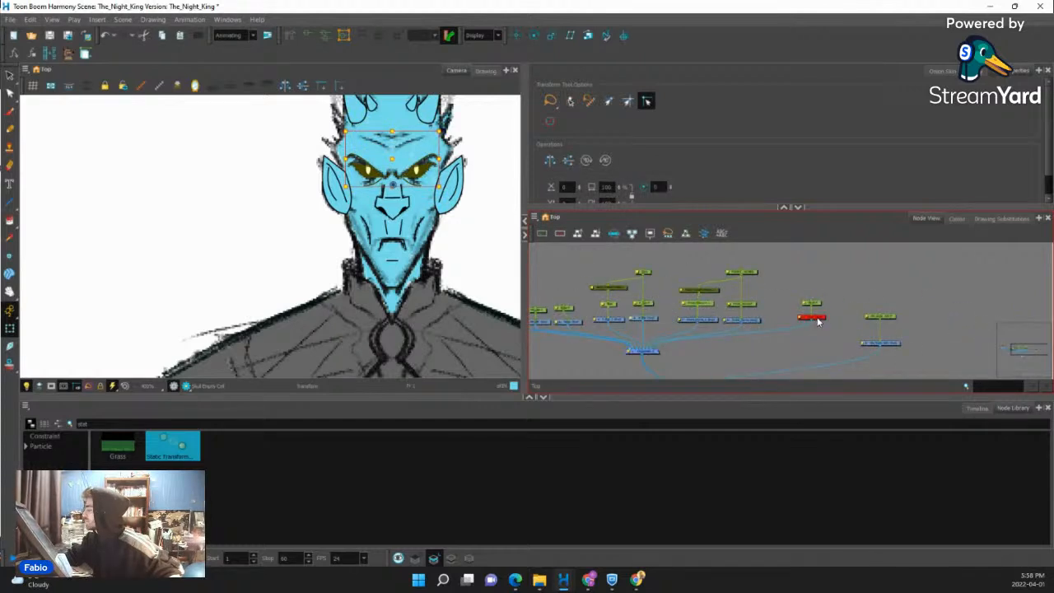
pyautogui.click(816, 318)
pyautogui.press('a')
pyautogui.scroll(2, 661, 329)
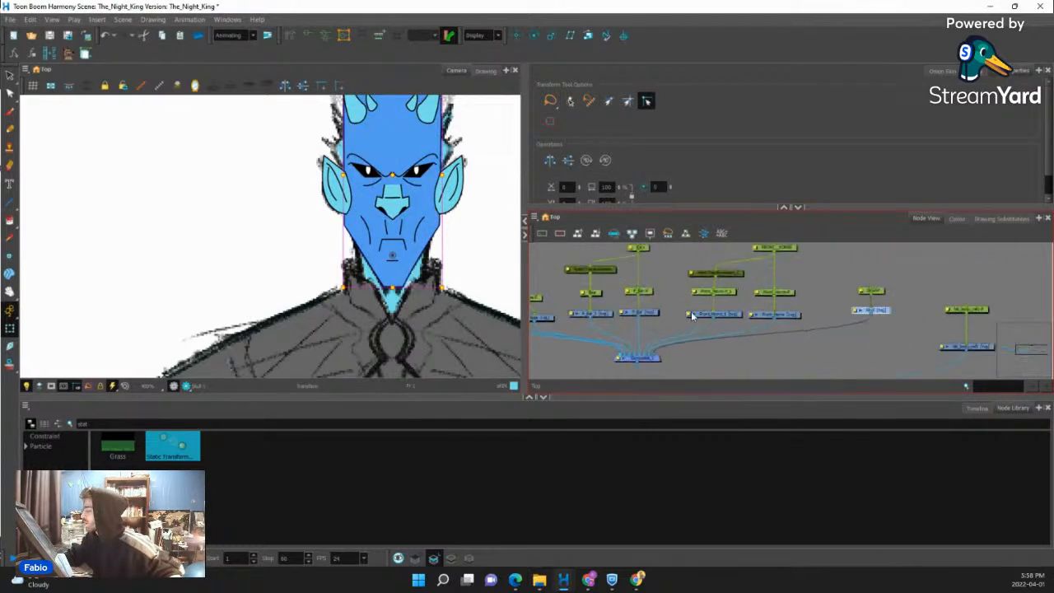
pyautogui.click(731, 315)
pyautogui.click(973, 311)
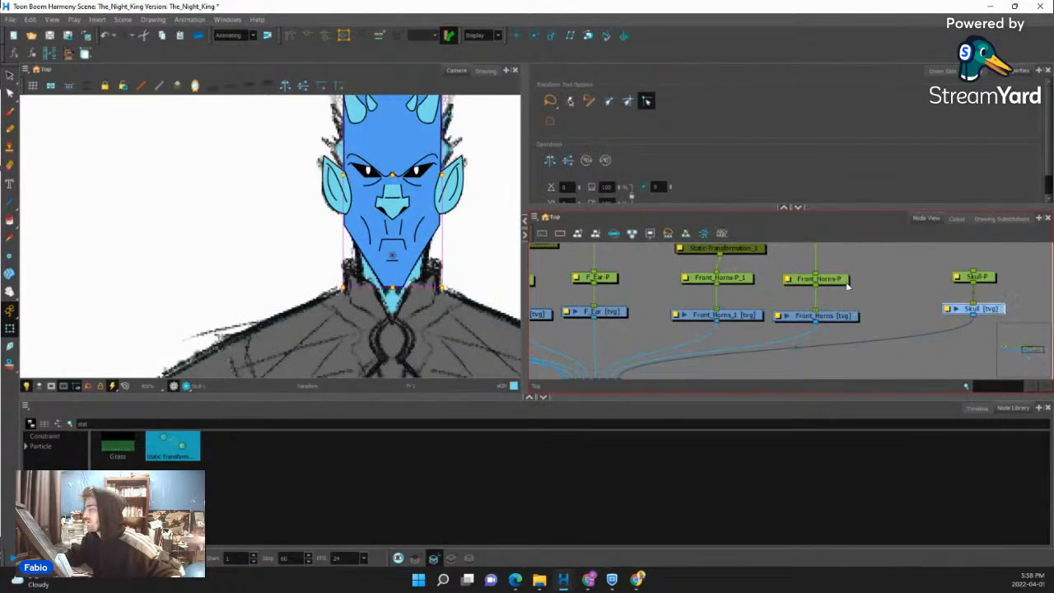
pyautogui.scroll(-3, 416, 218)
pyautogui.scroll(4, 416, 218)
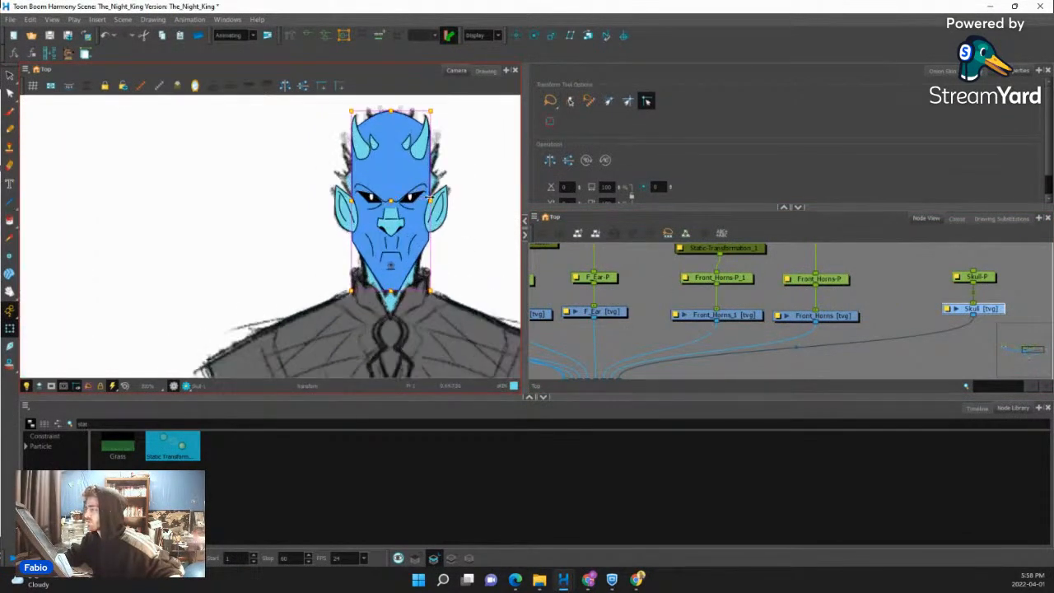
pyautogui.scroll(-2, 606, 270)
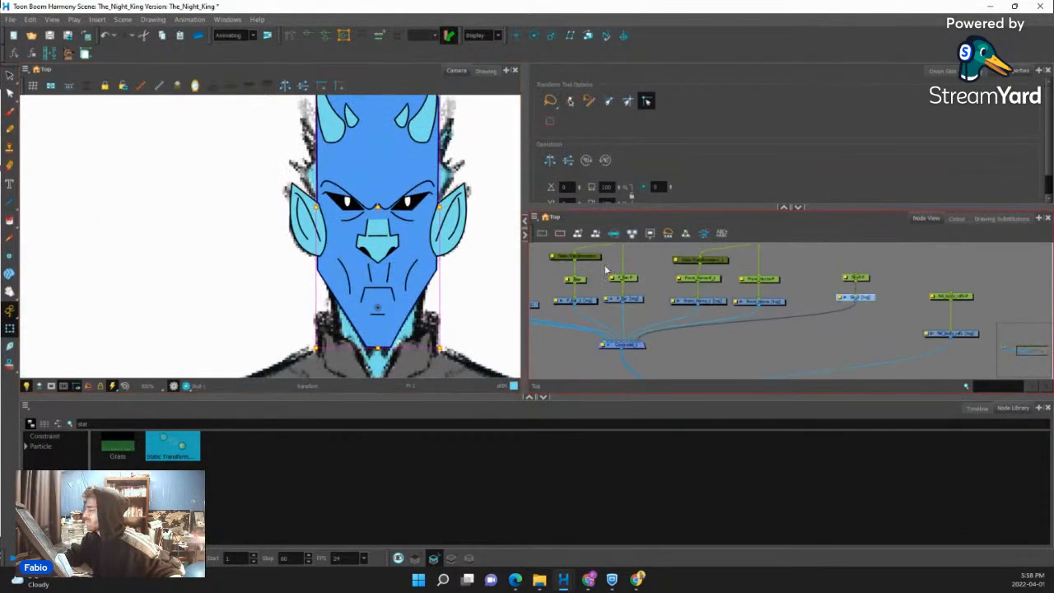
# Enter the F_eYE group and select its Eye_Brow drawing.
pyautogui.scroll(-2, 621, 289)
pyautogui.moveTo(621, 288); pyautogui.dragTo(669, 317)
pyautogui.scroll(3, 490, 239)
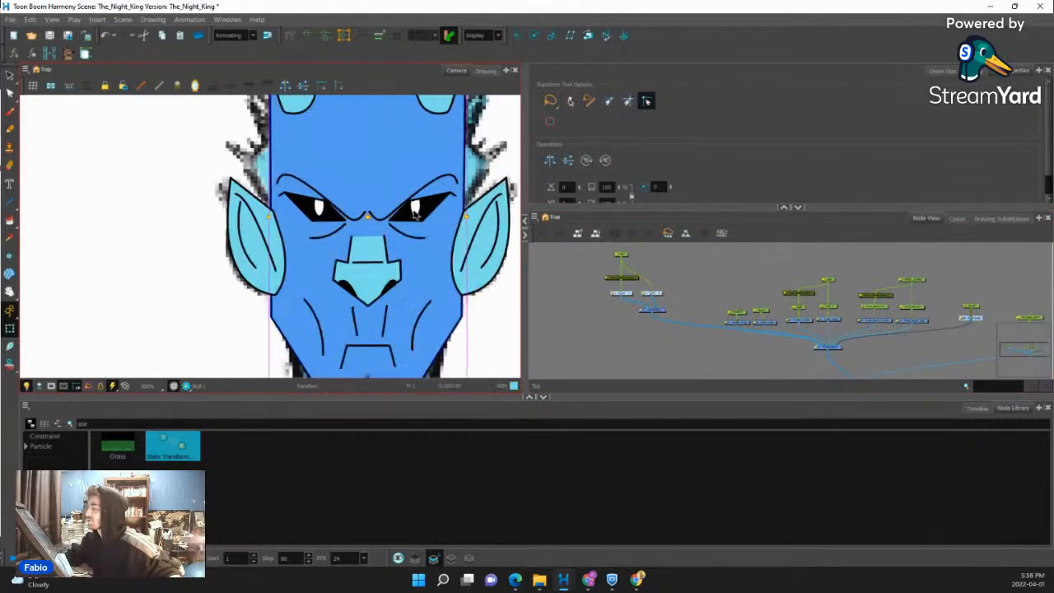
pyautogui.scroll(2, 660, 294)
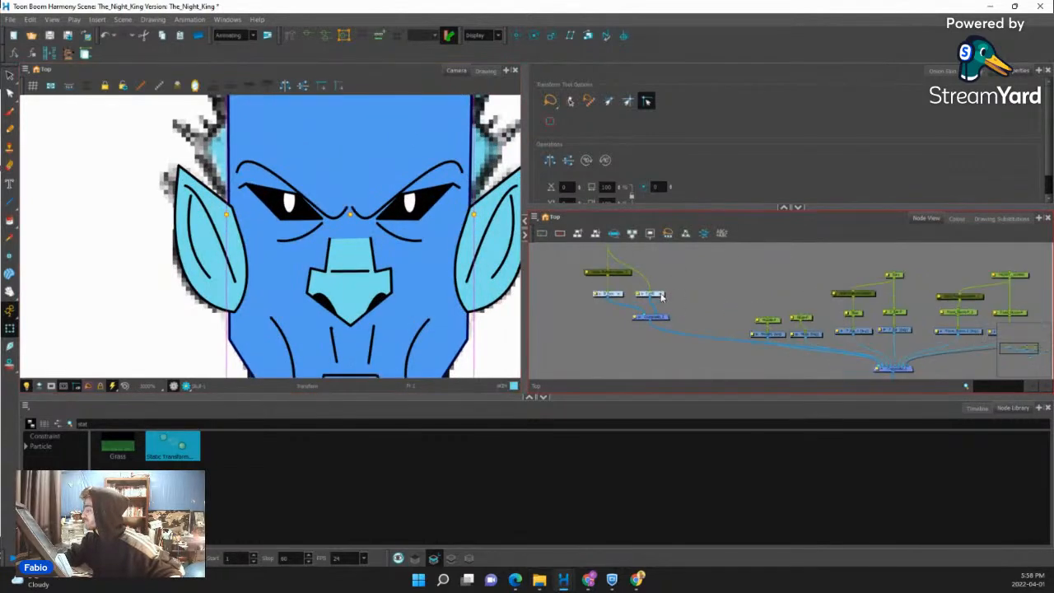
pyautogui.scroll(-3, 653, 295)
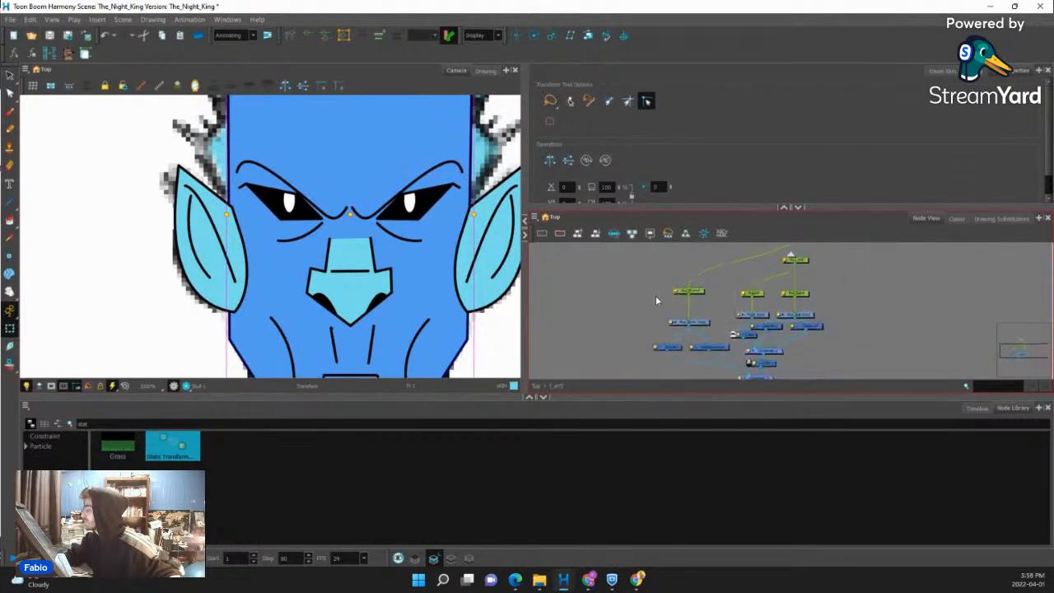
pyautogui.scroll(5, 659, 296)
pyautogui.click(659, 306)
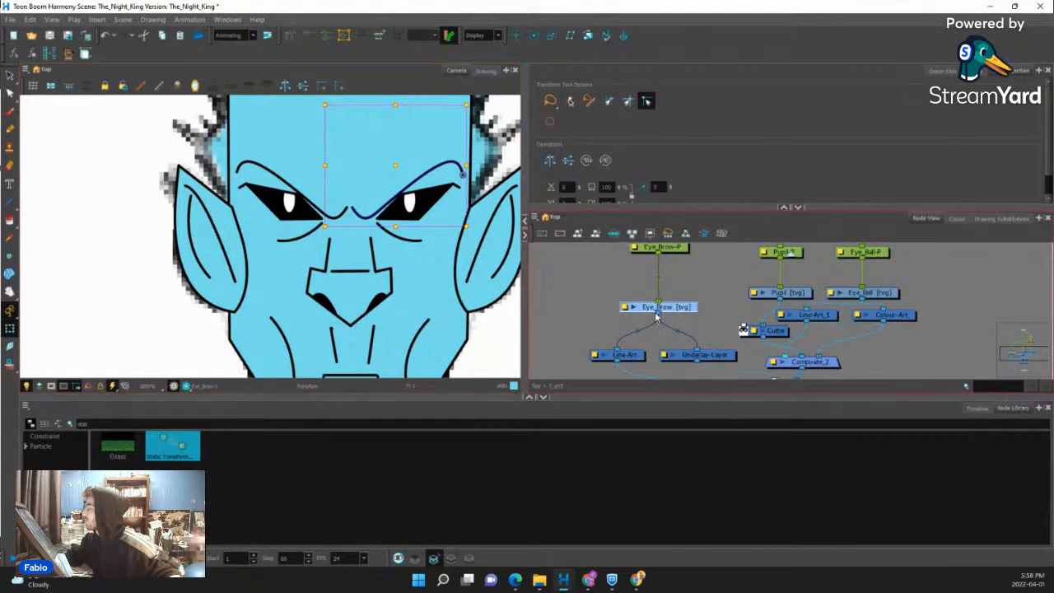
# Build a curve deformer along the Eye_Brow drawing with the Rigging tool, from the inner to the outer end of the brow.
pyautogui.click(288, 37)
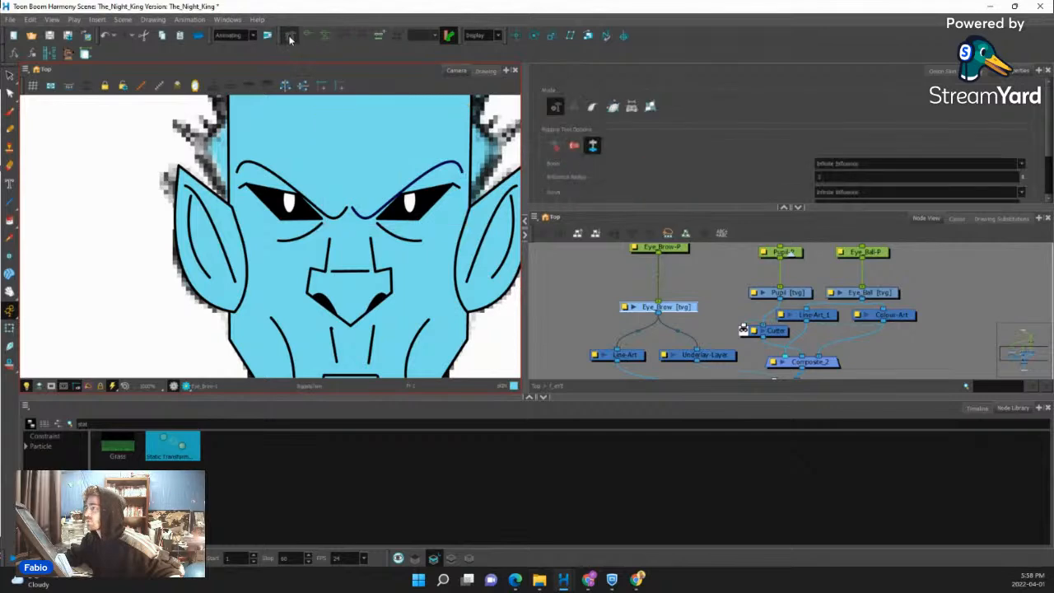
pyautogui.click(612, 108)
pyautogui.scroll(2, 434, 158)
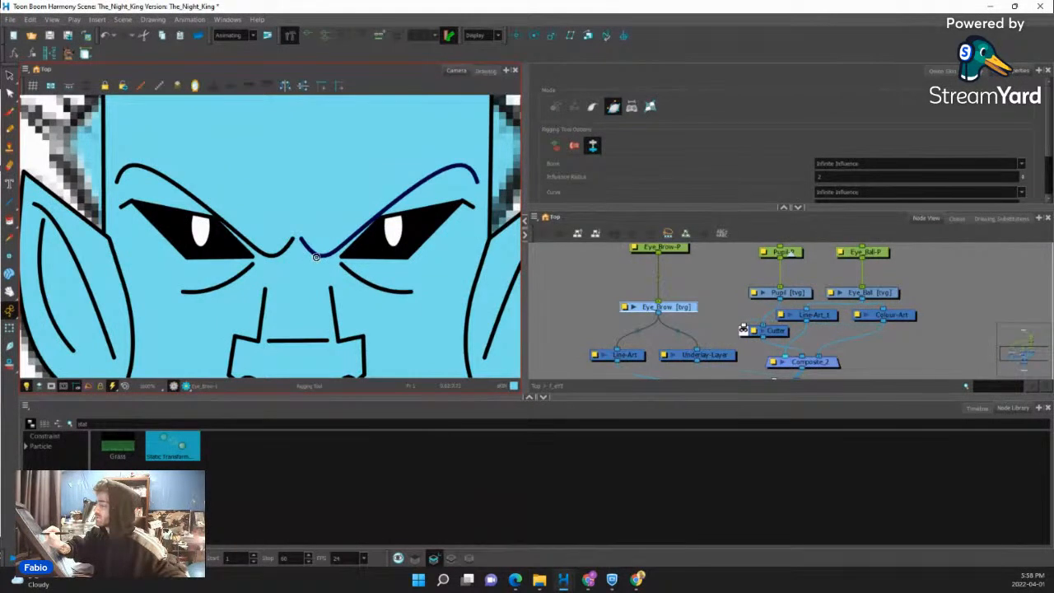
pyautogui.click(377, 212)
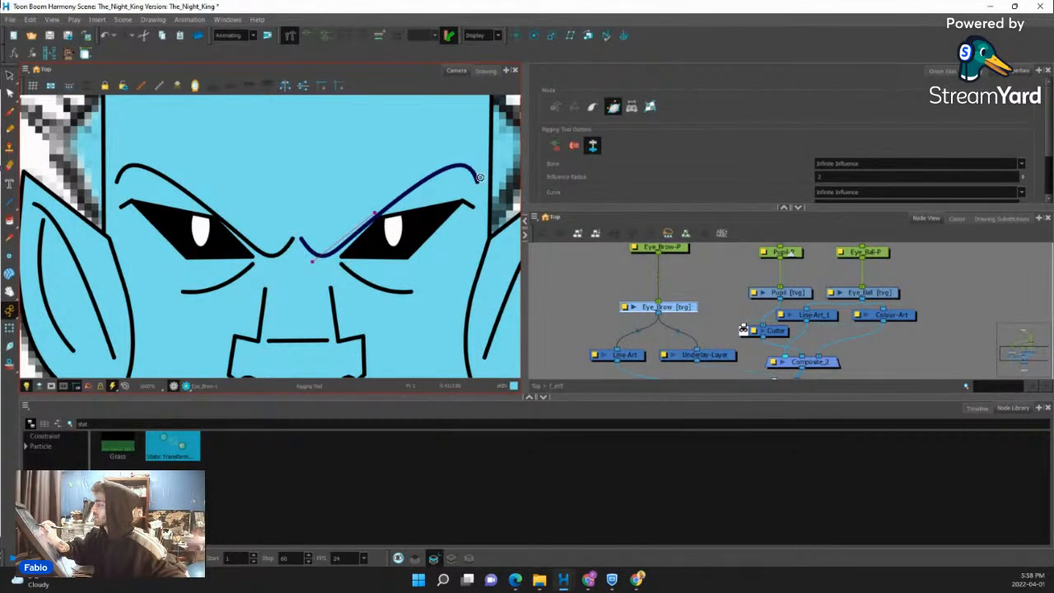
pyautogui.click(478, 176)
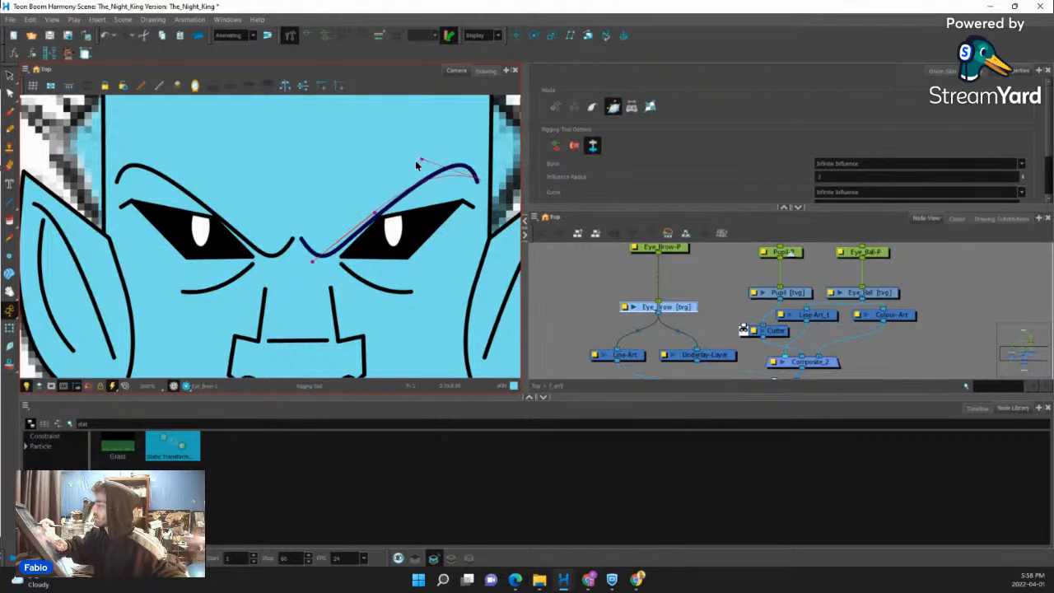
pyautogui.click(407, 169)
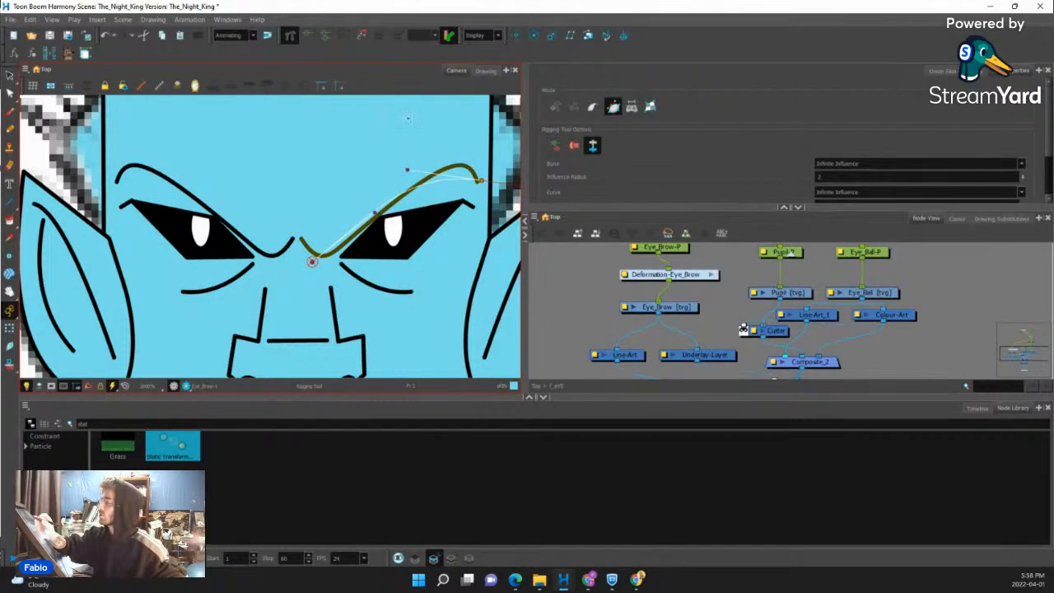
# Place the deformer's end points on the eyebrow's inner and outer tips and reshape their handles to follow the brow line.
pyautogui.moveTo(481, 180); pyautogui.dragTo(476, 178)
pyautogui.moveTo(406, 169); pyautogui.dragTo(468, 123)
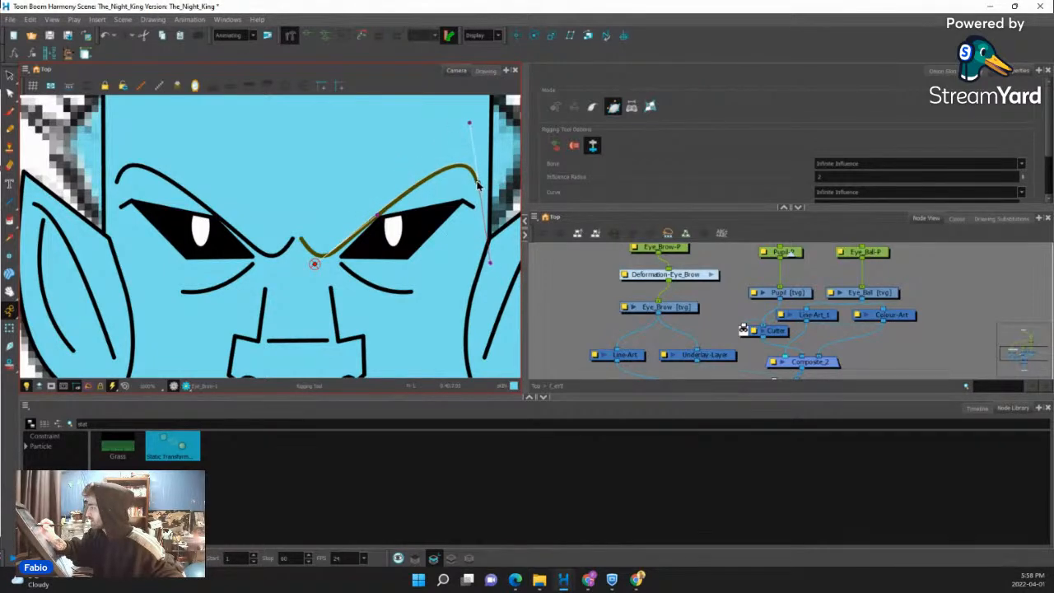
pyautogui.click(301, 243)
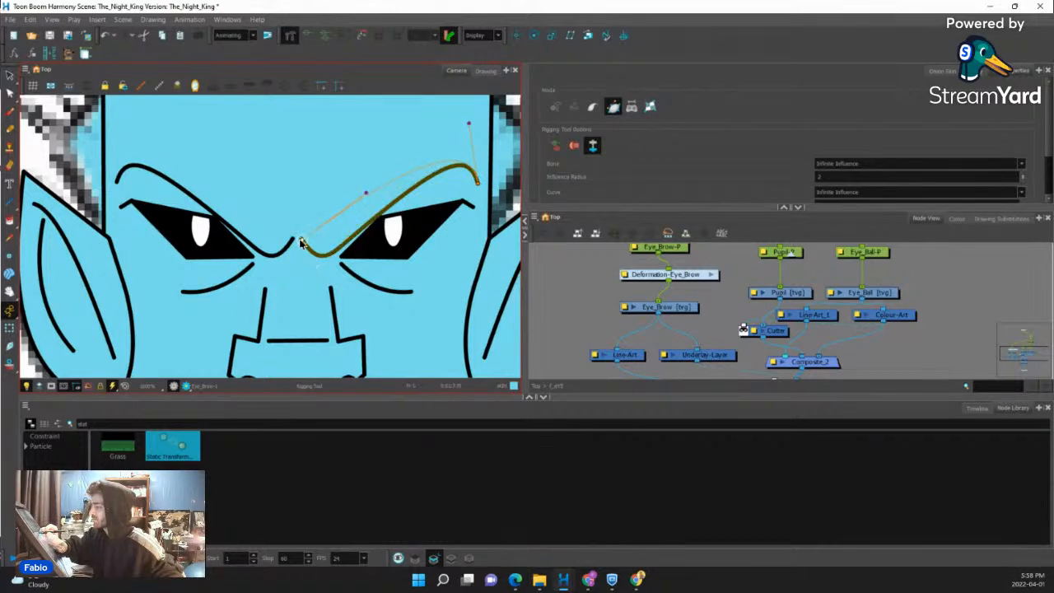
pyautogui.moveTo(370, 190); pyautogui.dragTo(327, 310)
# Fine-tune the deformer's outer point and curve handles so the curve matches the eyebrow's arch and inner hook.
pyautogui.moveTo(469, 124); pyautogui.dragTo(459, 109)
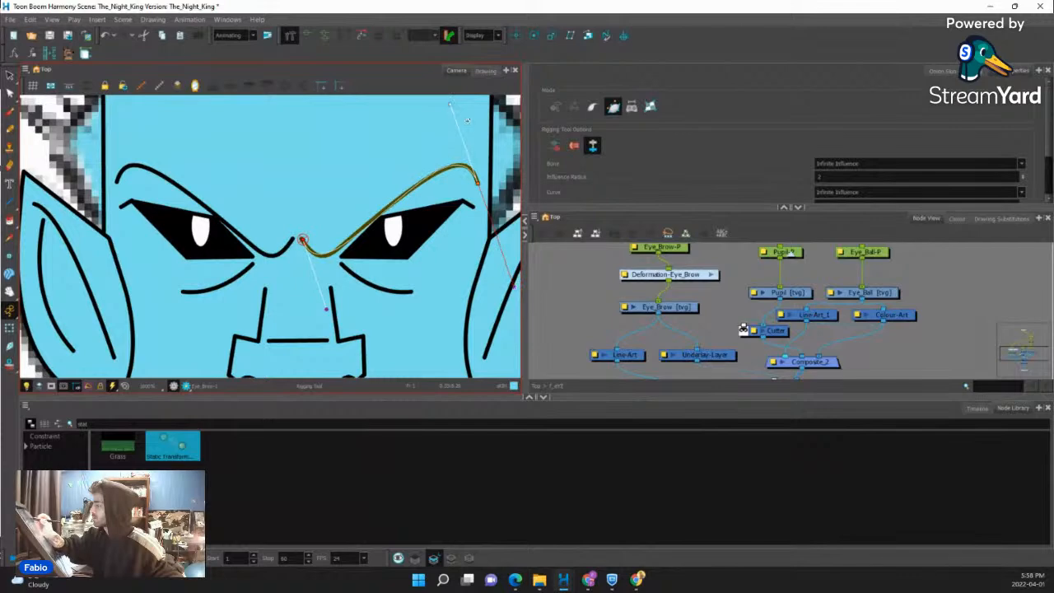
pyautogui.moveTo(326, 307); pyautogui.dragTo(330, 320)
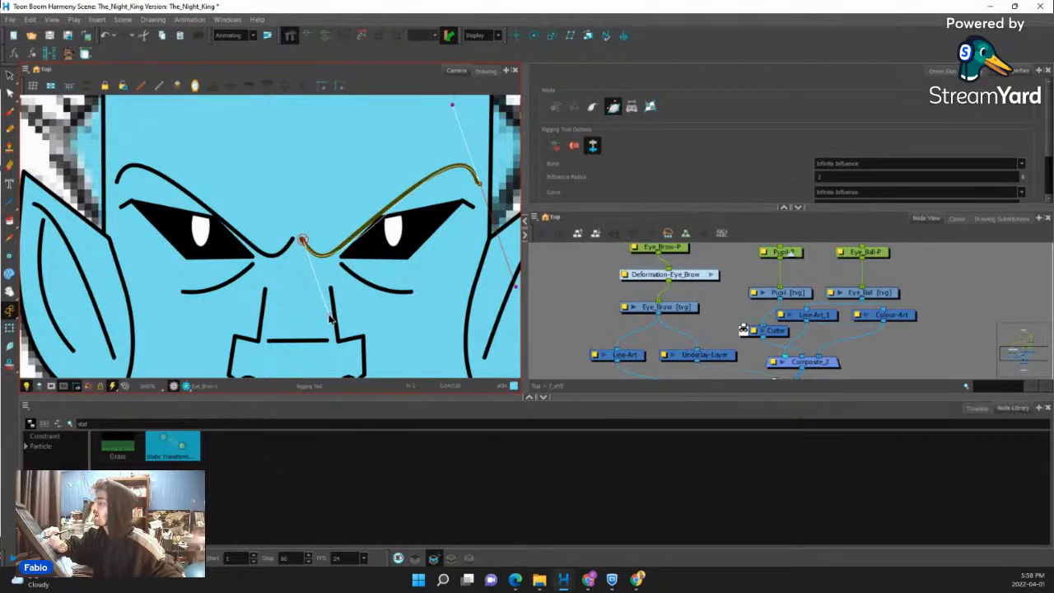
pyautogui.moveTo(453, 105)
pyautogui.mouseDown()
pyautogui.moveTo(438, 108)
pyautogui.moveTo(447, 105)
pyautogui.mouseUp()
pyautogui.moveTo(480, 184); pyautogui.dragTo(479, 188)
pyautogui.moveTo(446, 105); pyautogui.dragTo(456, 102)
pyautogui.moveTo(505, 293); pyautogui.dragTo(499, 270)
pyautogui.moveTo(331, 318); pyautogui.dragTo(329, 323)
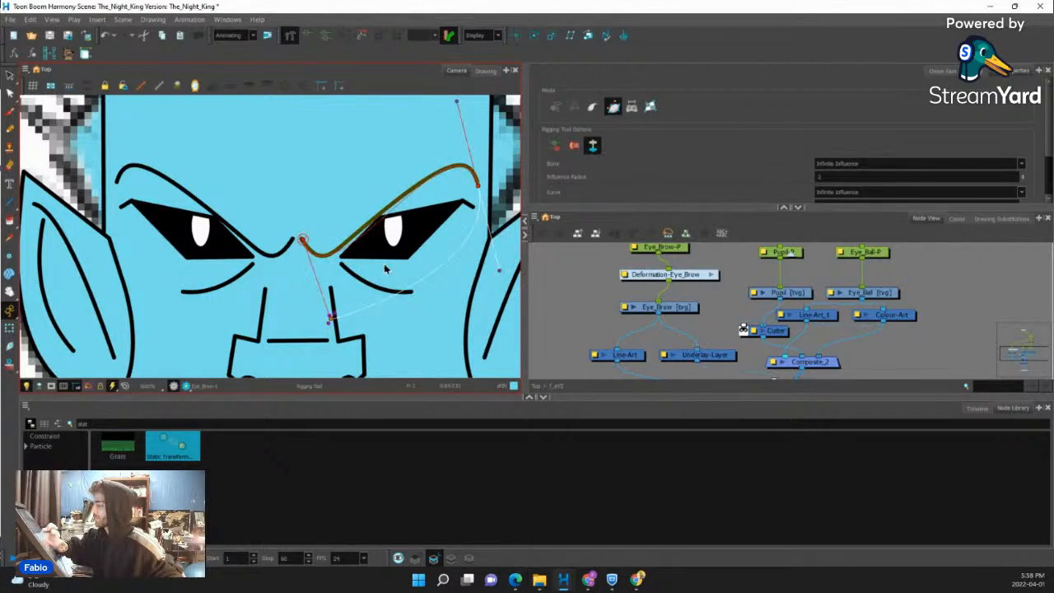
# Test the eyebrow deformer's inner point with the Transform tool and deselect it.
pyautogui.hotkey('shift', 't')
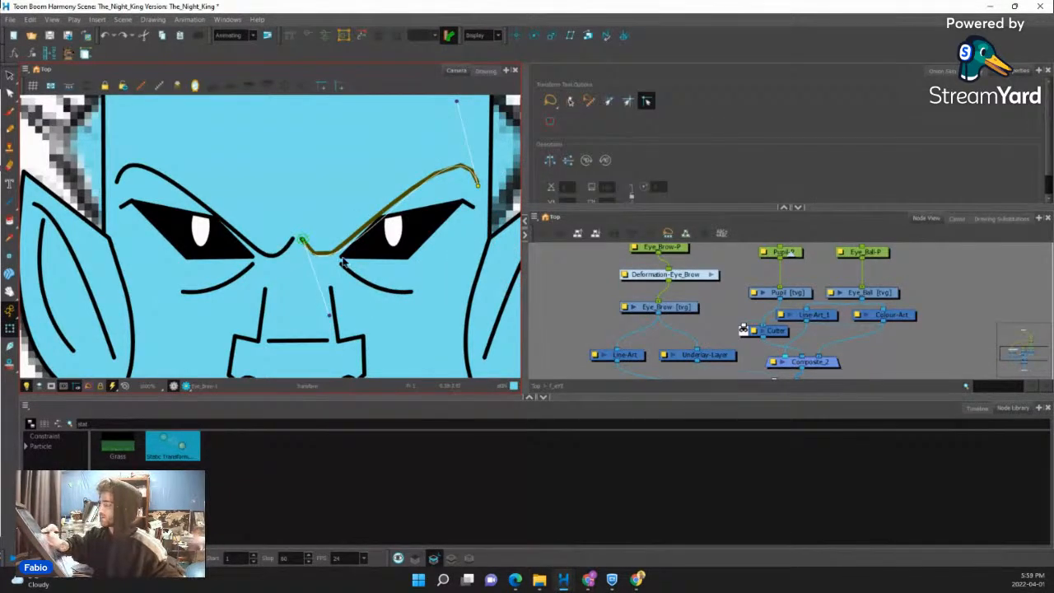
pyautogui.moveTo(304, 241)
pyautogui.mouseDown()
pyautogui.moveTo(318, 275)
pyautogui.moveTo(317, 232)
pyautogui.moveTo(323, 268)
pyautogui.moveTo(304, 241)
pyautogui.mouseUp()
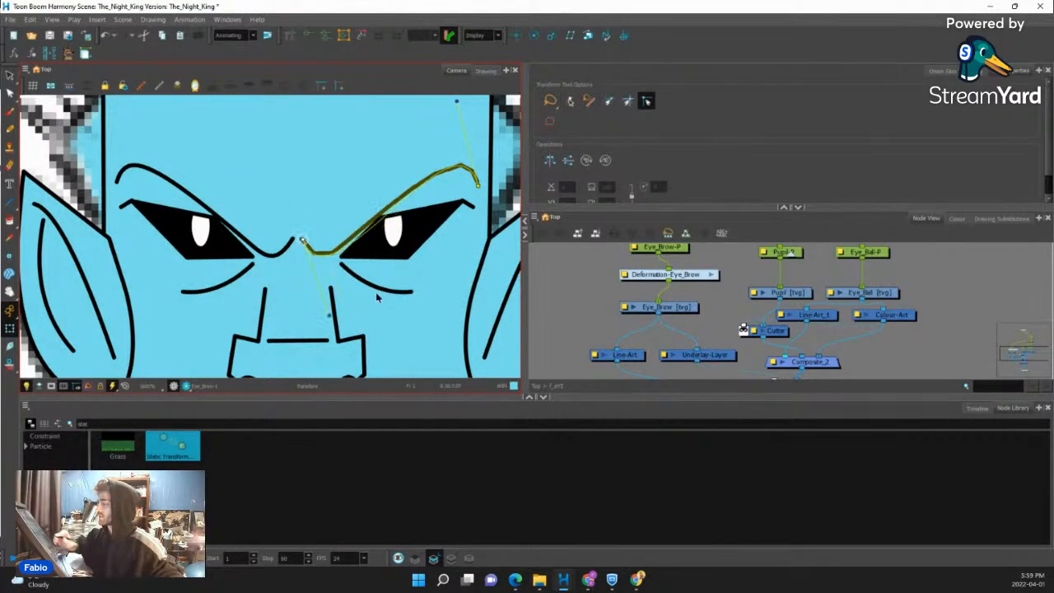
pyautogui.click(687, 293)
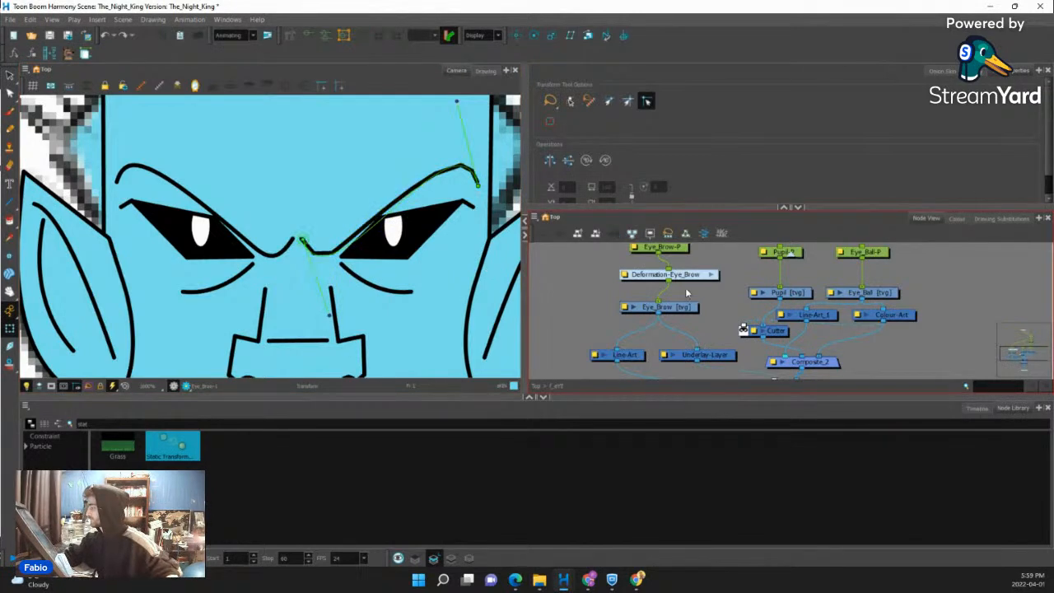
# Align the Deformation-Eye_Brow node over its drawing, leave this group, and select the Eye_Brow drawing inside the other eye's group.
pyautogui.moveTo(690, 282); pyautogui.dragTo(679, 283)
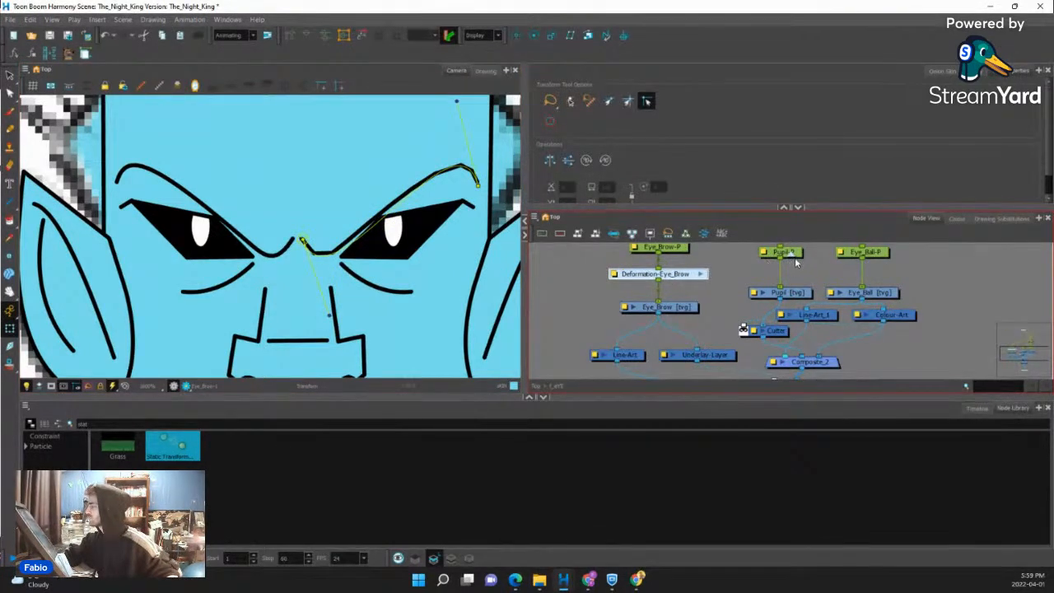
pyautogui.hotkey('shift', 'e')
pyautogui.moveTo(784, 337); pyautogui.dragTo(769, 316)
pyautogui.scroll(2, 757, 303)
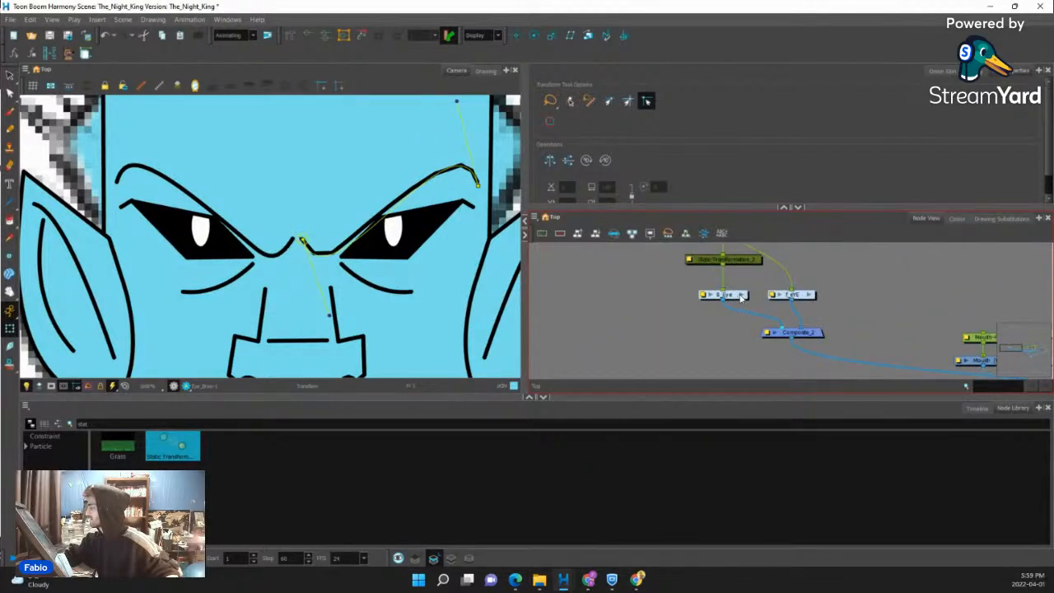
pyautogui.click(741, 294)
pyautogui.scroll(1, 708, 317)
pyautogui.click(715, 330)
pyautogui.scroll(2, 255, 230)
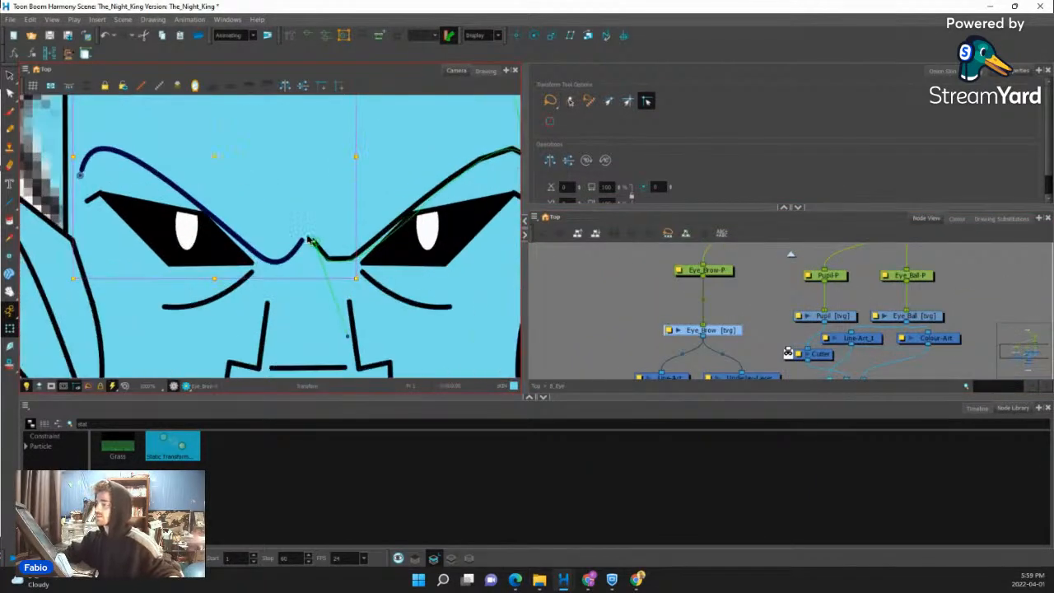
# Build a curve deformer along the second eyebrow with the Rigging tool, from its outer tip to its inner end.
pyautogui.hotkey('alt', '4')
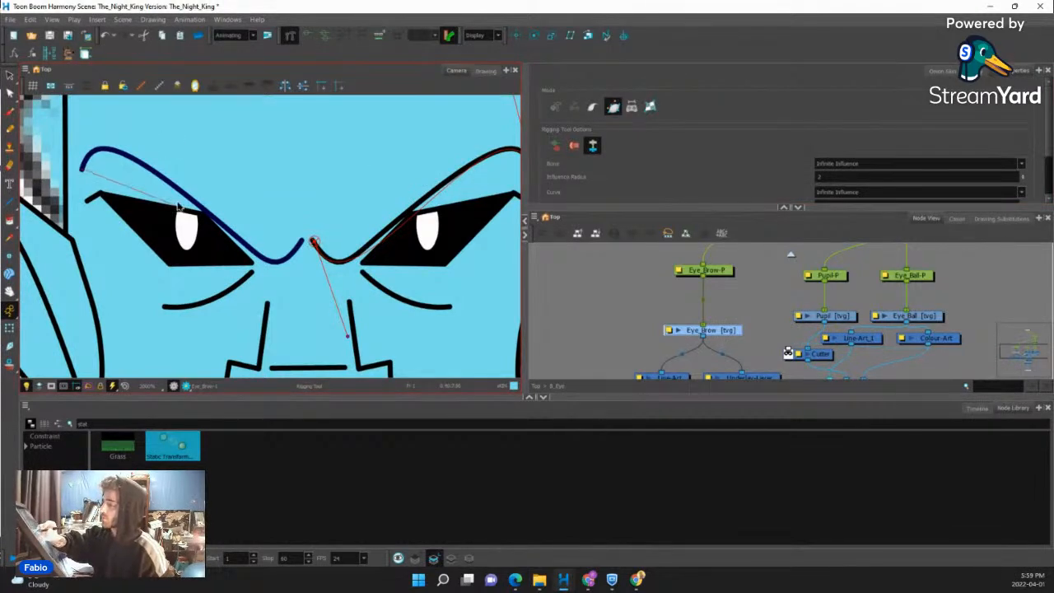
pyautogui.moveTo(298, 255); pyautogui.dragTo(106, 99)
pyautogui.moveTo(211, 225); pyautogui.dragTo(255, 330)
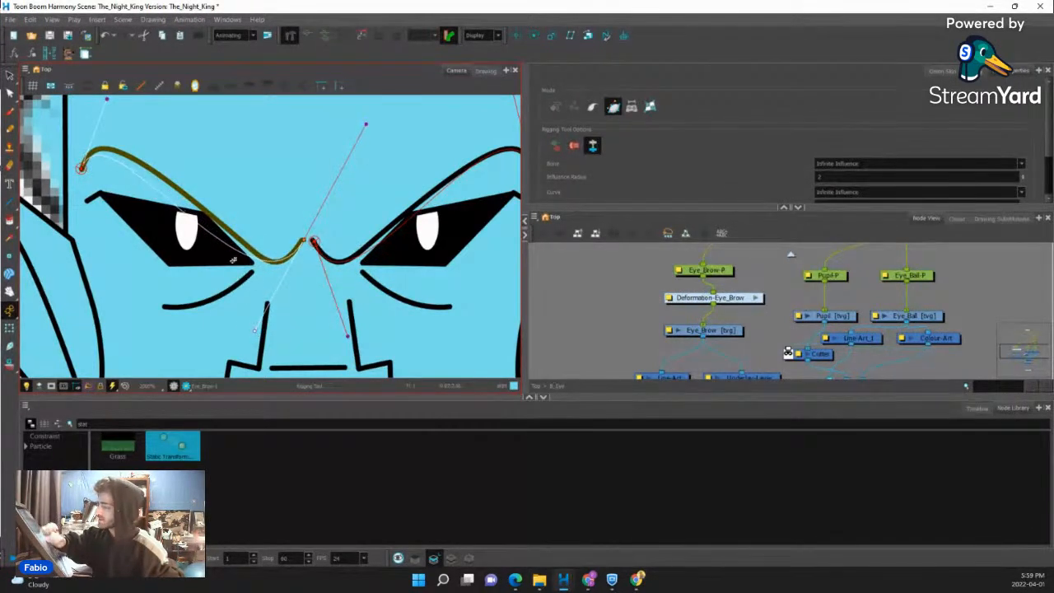
# Reshape the second deformer's outer and inner curve handles so the curve follows the eyebrow's arch and inner hook.
pyautogui.moveTo(108, 97); pyautogui.dragTo(126, 83)
pyautogui.moveTo(254, 330); pyautogui.dragTo(259, 334)
pyautogui.moveTo(157, 154); pyautogui.dragTo(167, 204)
pyautogui.moveTo(137, 132); pyautogui.dragTo(138, 123)
pyautogui.moveTo(248, 223); pyautogui.dragTo(250, 196)
pyautogui.moveTo(270, 356); pyautogui.dragTo(268, 357)
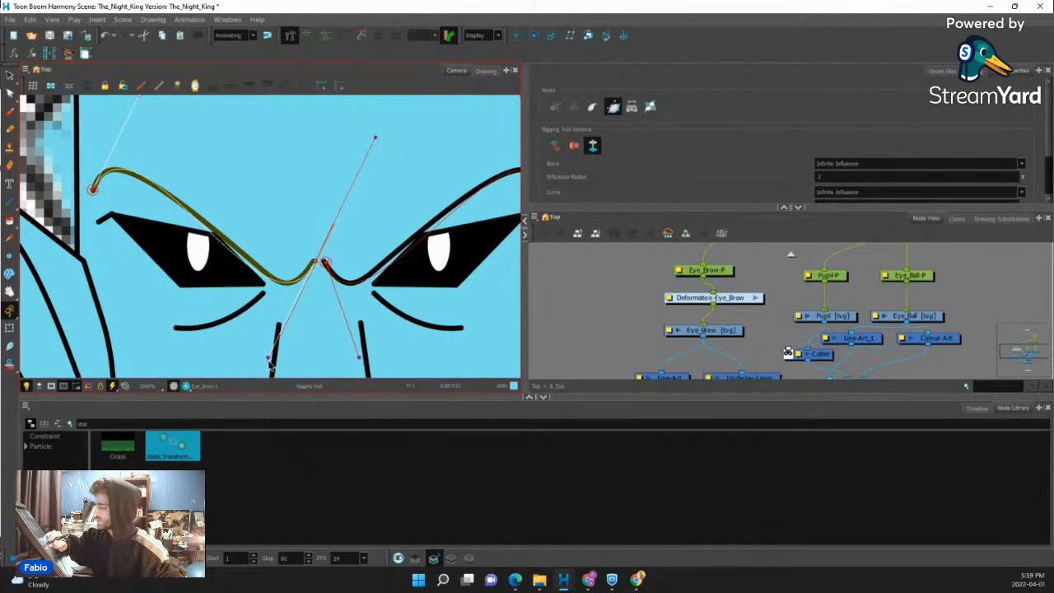
pyautogui.scroll(-3, 280, 288)
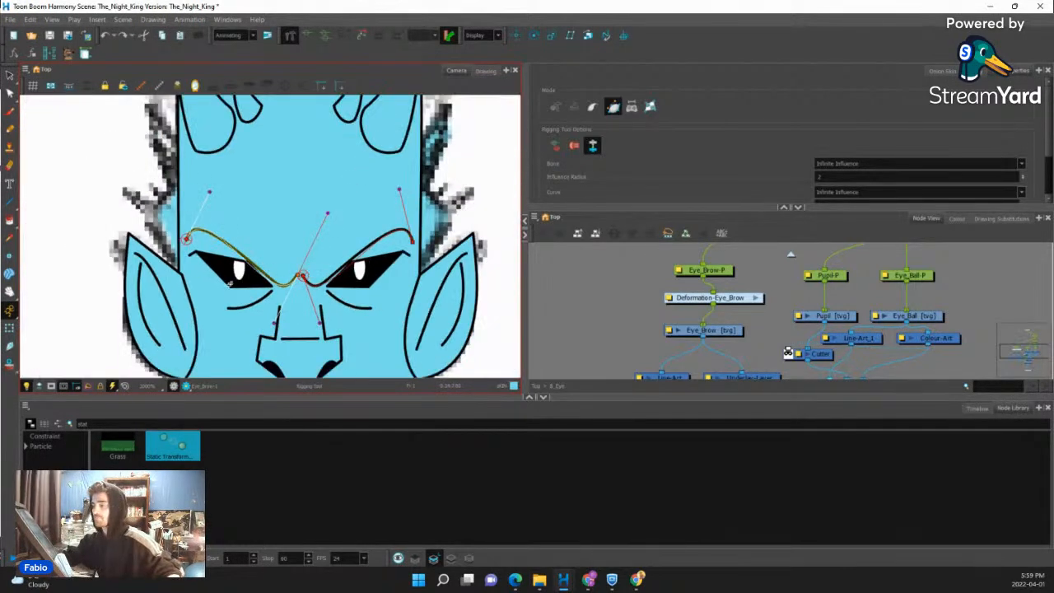
# Return to the top-level node network and switch to the Transform tool with nothing selected.
pyautogui.click(602, 318)
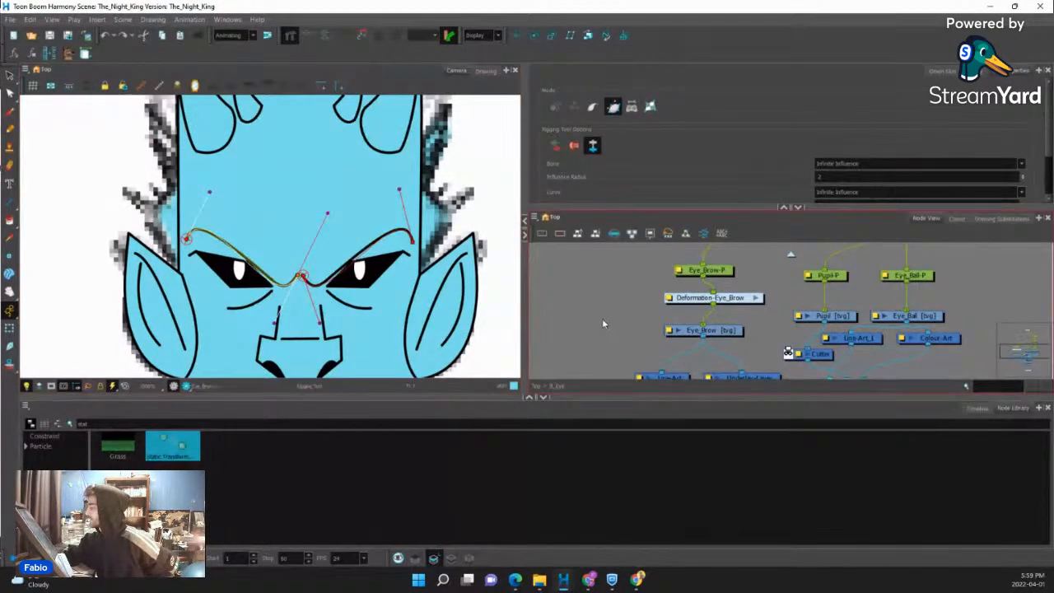
pyautogui.scroll(-5, 662, 288)
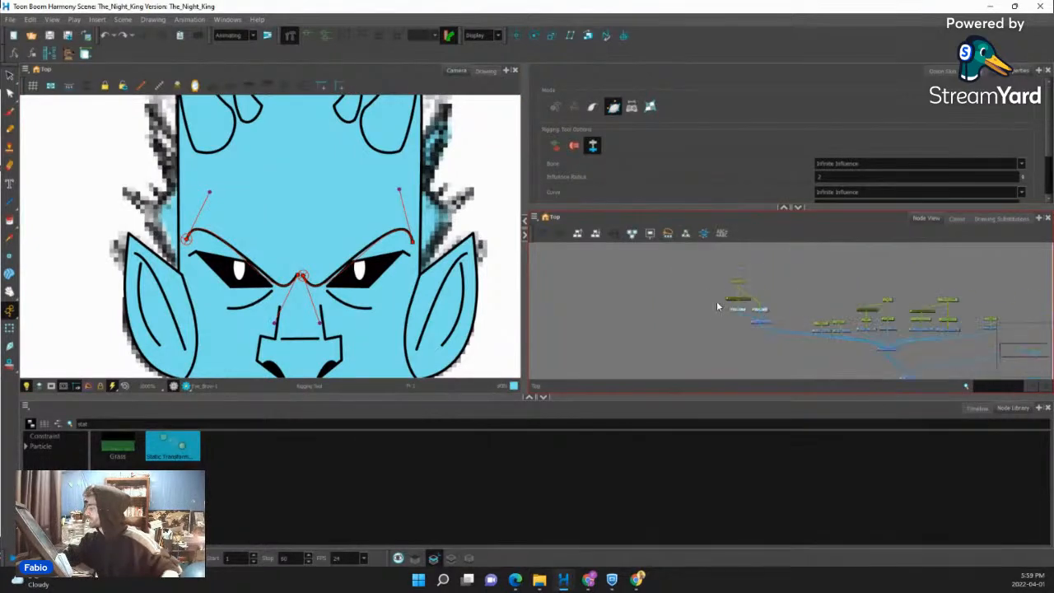
pyautogui.scroll(-3, 352, 244)
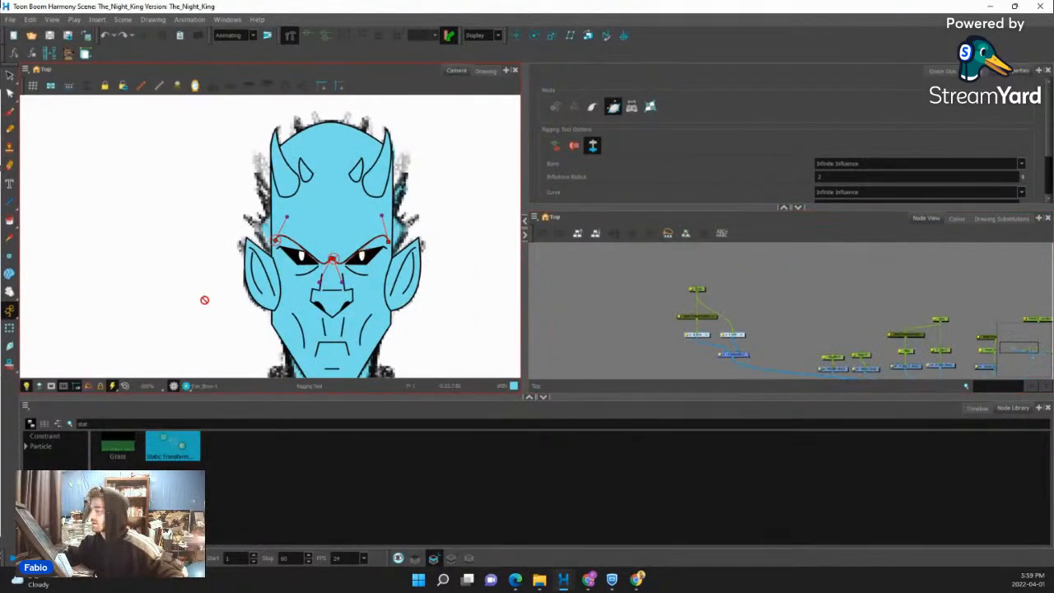
pyautogui.click(10, 328)
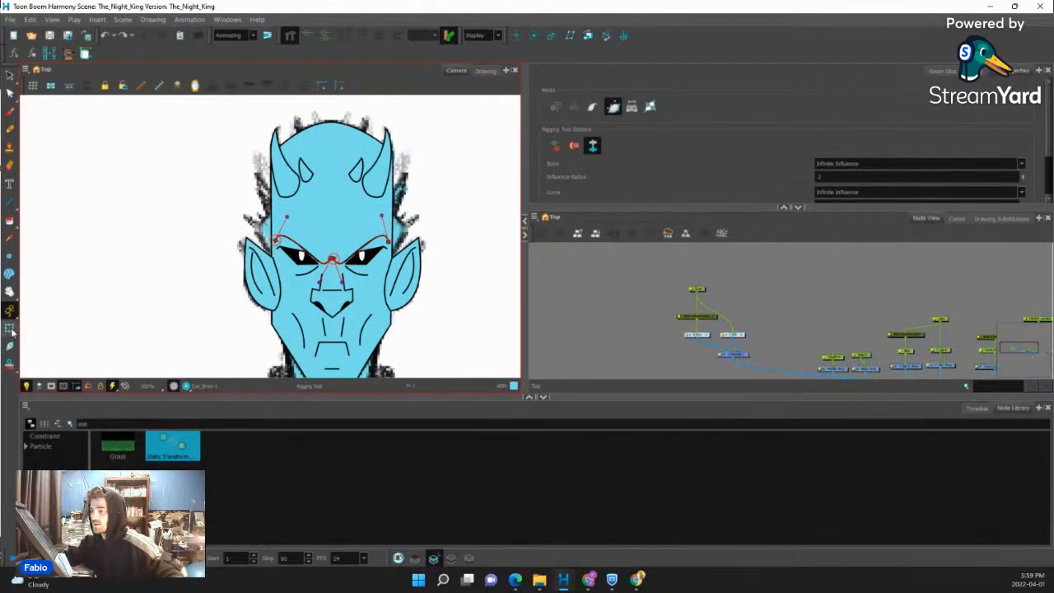
pyautogui.click(436, 282)
pyautogui.scroll(2, 359, 261)
pyautogui.scroll(-3, 344, 253)
pyautogui.scroll(-2, 593, 286)
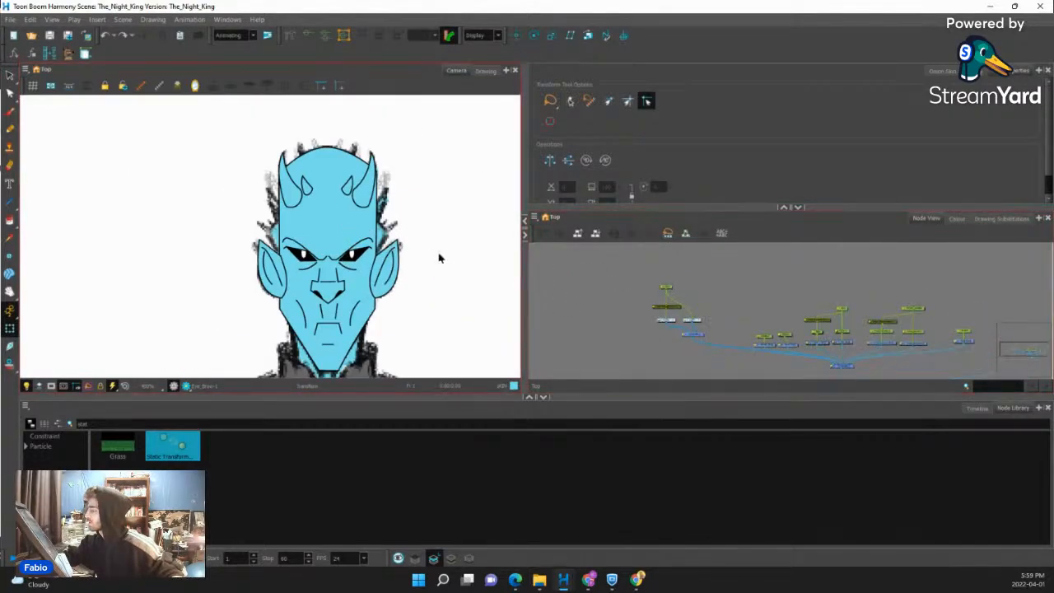
# Select the skull drawing and disable it to expose the reference sketch of the forehead.
pyautogui.scroll(2, 393, 238)
pyautogui.click(346, 233)
pyautogui.click(327, 206)
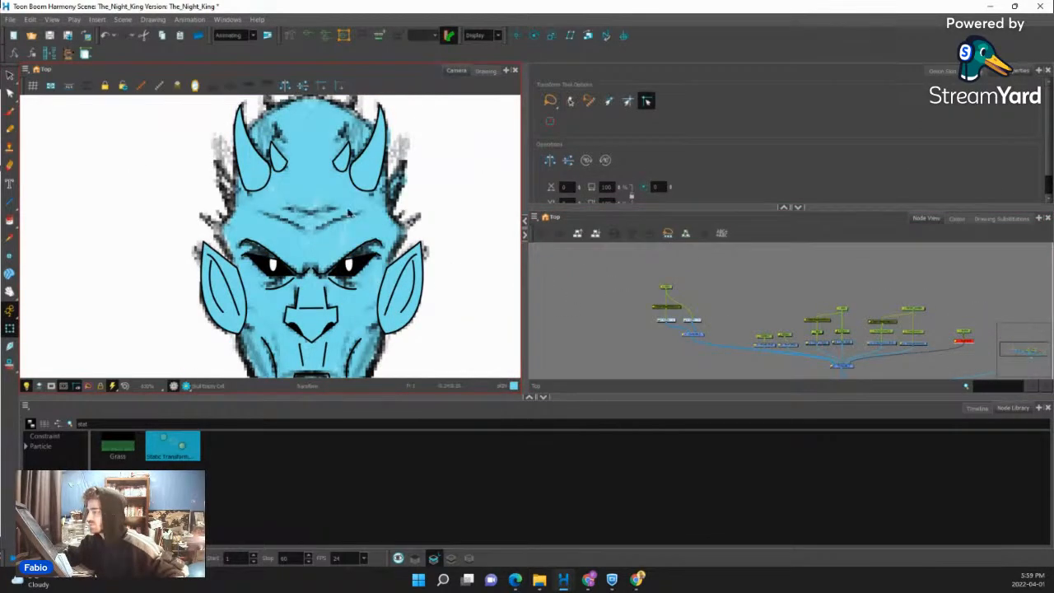
# Insert a backdrop around the eye groups, their pegs and composite, and name it Eyes.
pyautogui.scroll(3, 700, 329)
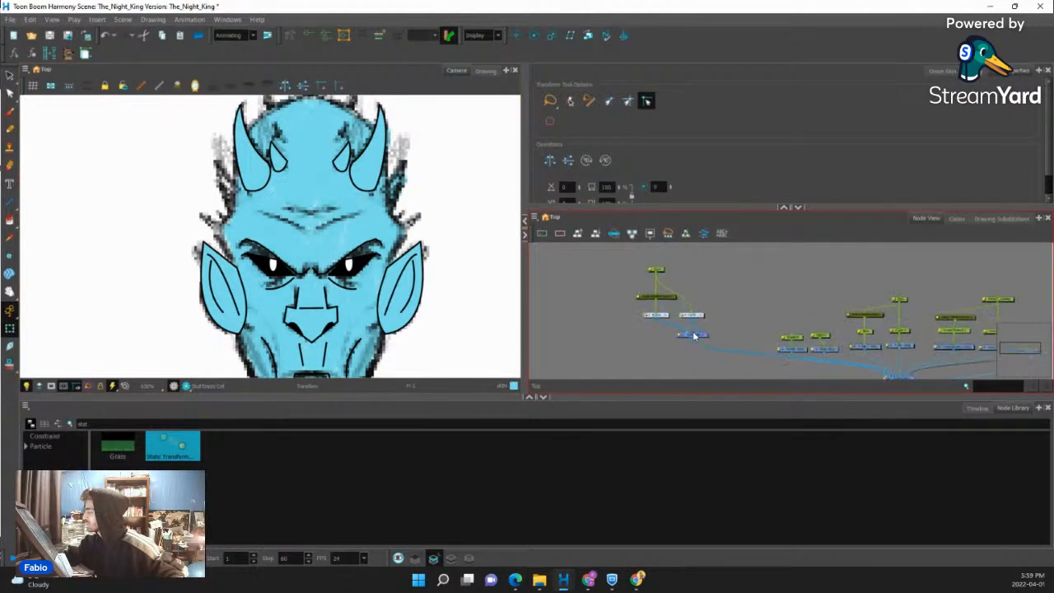
pyautogui.click(684, 338)
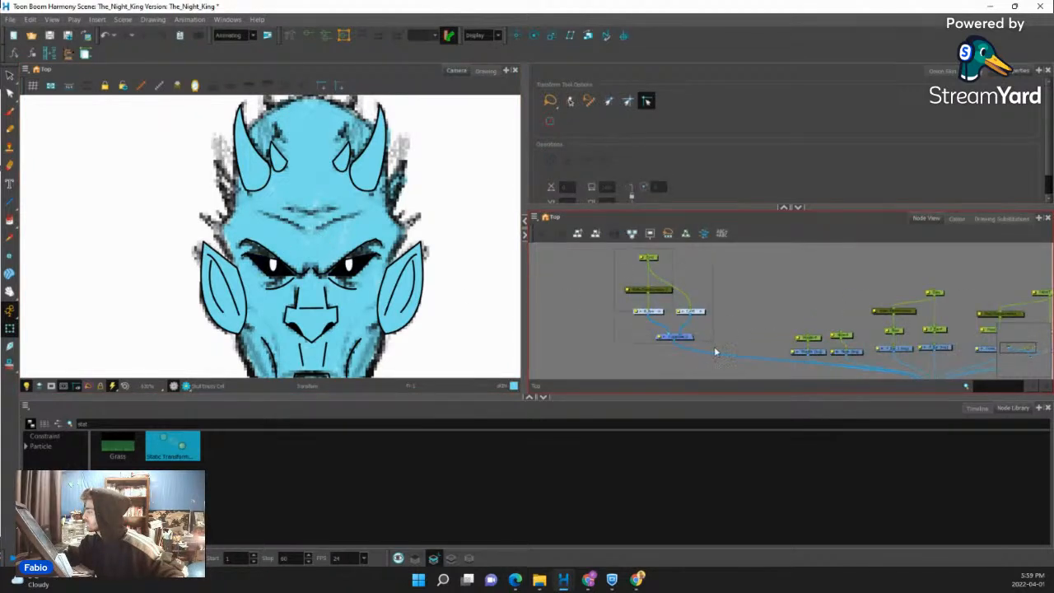
pyautogui.click(534, 217)
pyautogui.moveTo(551, 282)
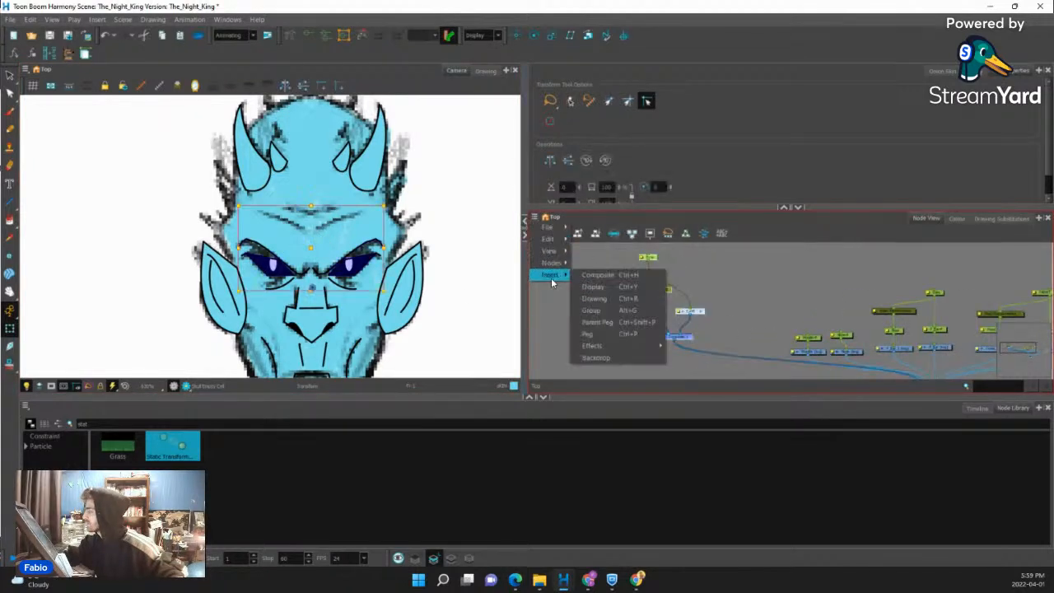
pyautogui.click(595, 357)
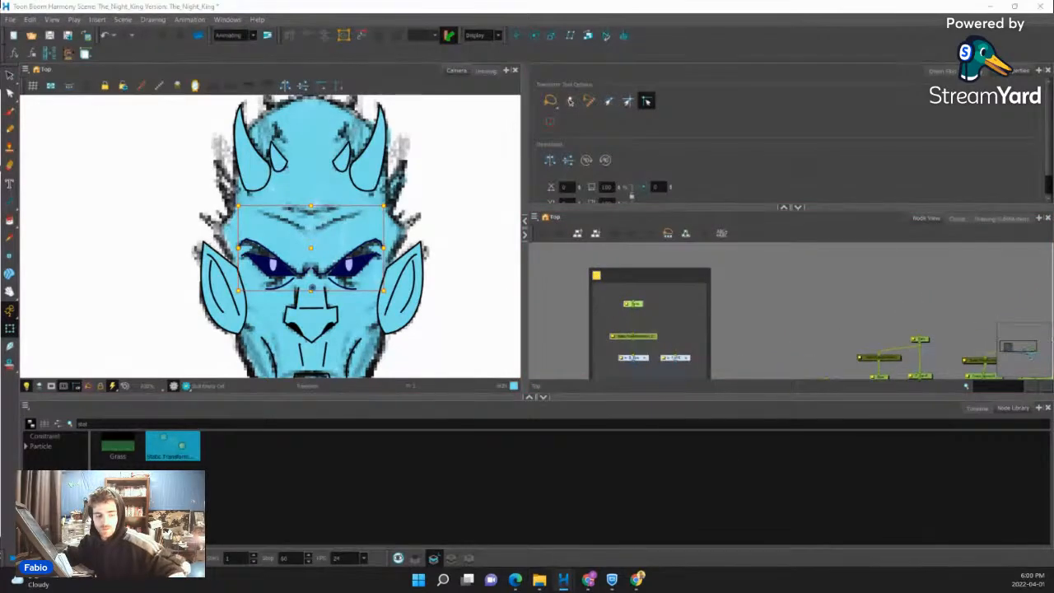
pyautogui.write('Eyes')
pyautogui.press('Return')
# Move the Eyes backdrop with its nodes farther away from the rest of the head network.
pyautogui.scroll(-2, 367, 288)
pyautogui.scroll(-3, 731, 278)
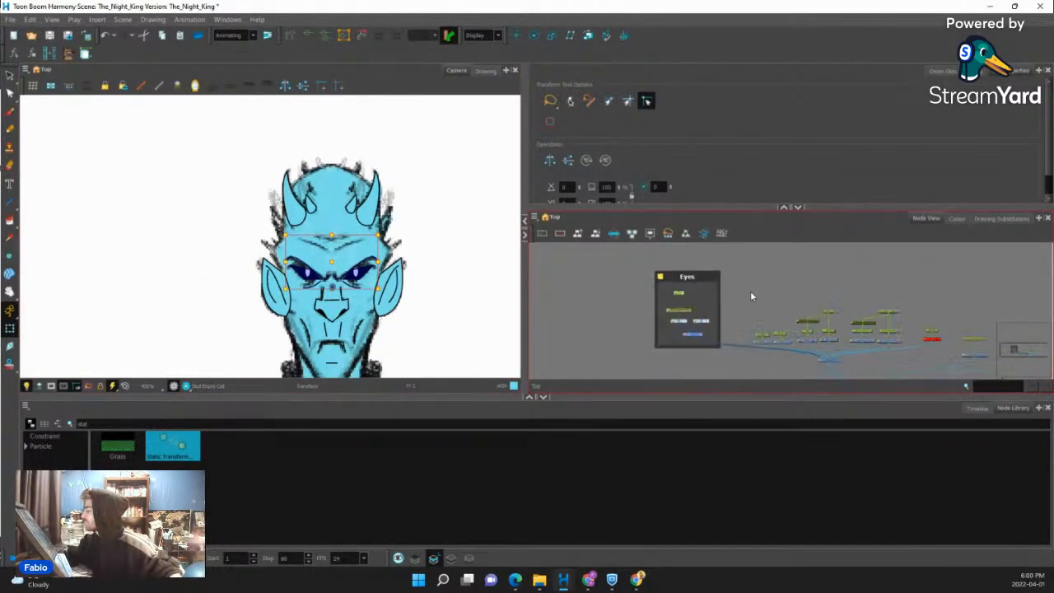
pyautogui.moveTo(718, 315); pyautogui.dragTo(671, 308)
pyautogui.moveTo(654, 273); pyautogui.dragTo(612, 272)
pyautogui.scroll(2, 360, 258)
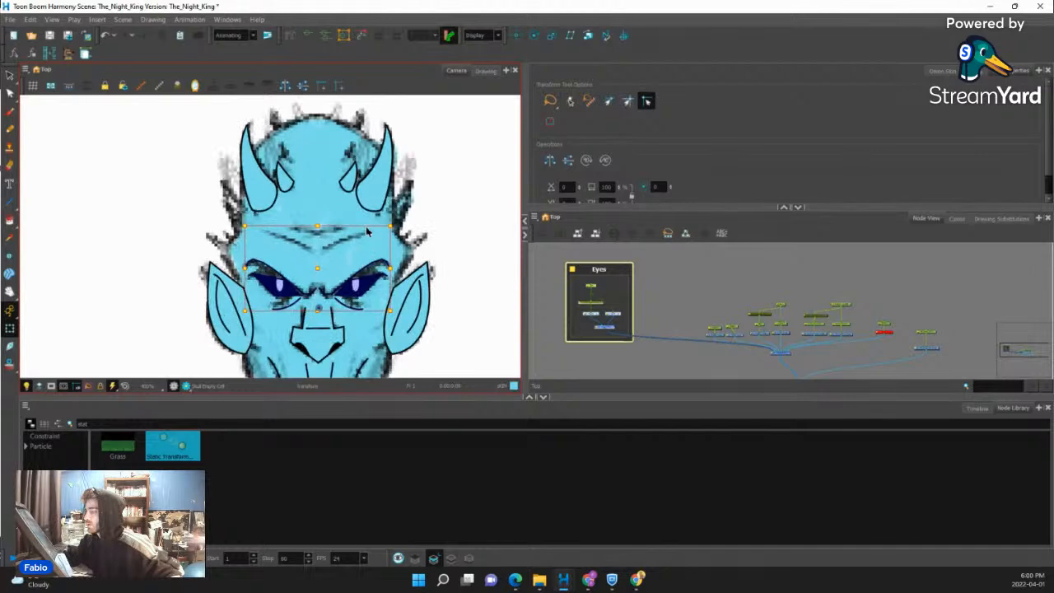
# Add a new vector drawing layer named Forehead.
pyautogui.scroll(4, 706, 348)
pyautogui.click(628, 315)
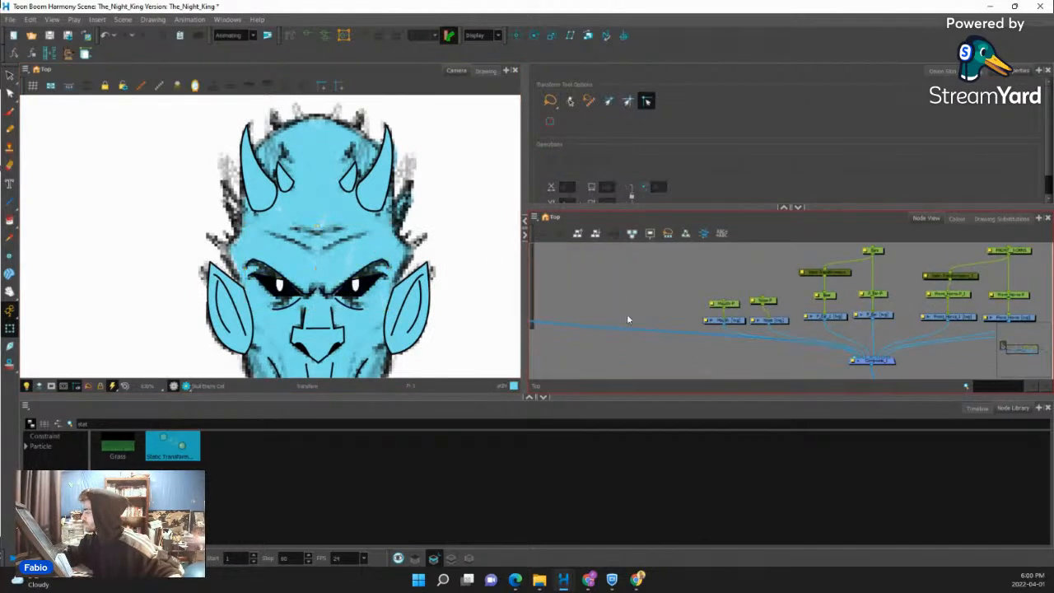
pyautogui.hotkey('ctrl', 'r')
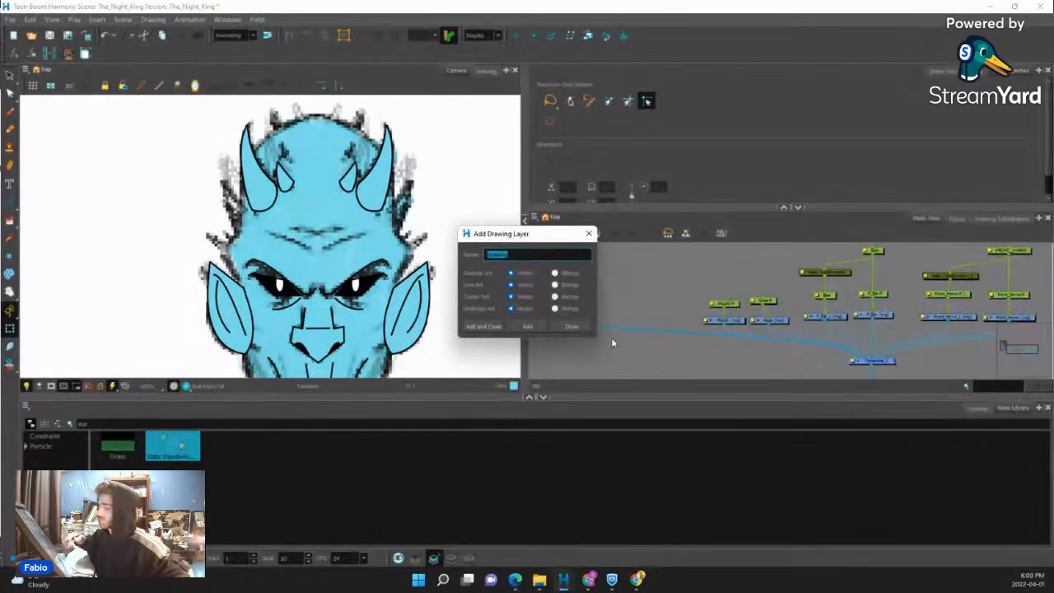
pyautogui.write('Ponthead')
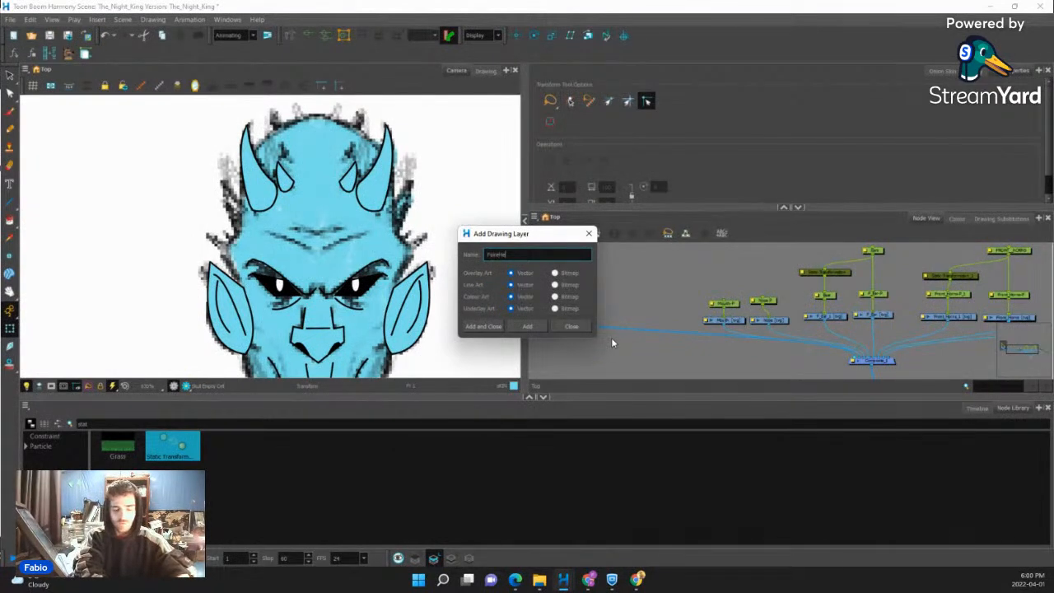
pyautogui.click(492, 327)
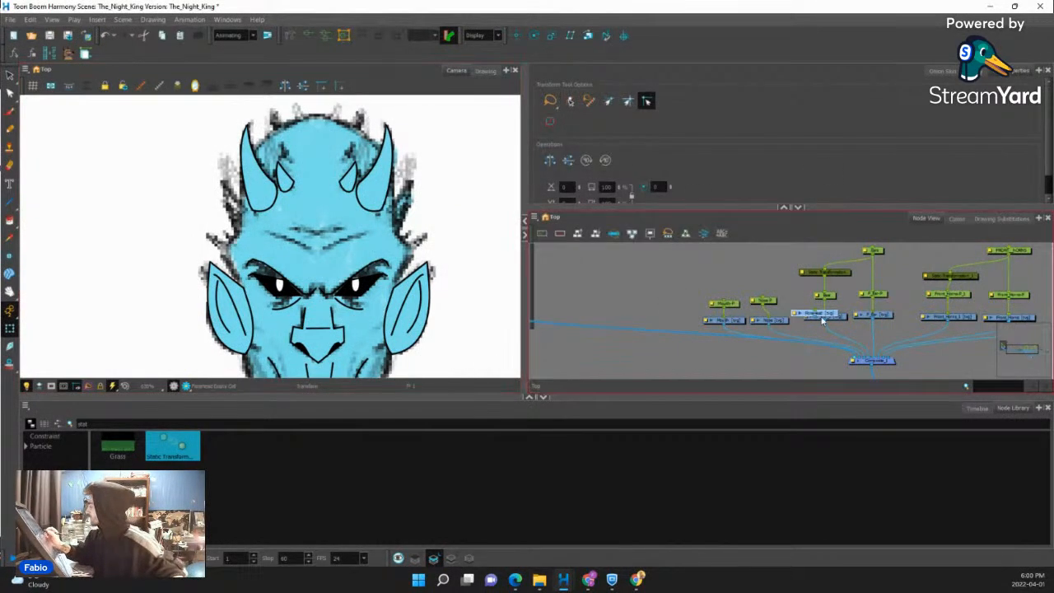
# Connect the Forehead drawing to the head composite, add a parent peg above it, and select the drawing.
pyautogui.moveTo(651, 320); pyautogui.dragTo(858, 364)
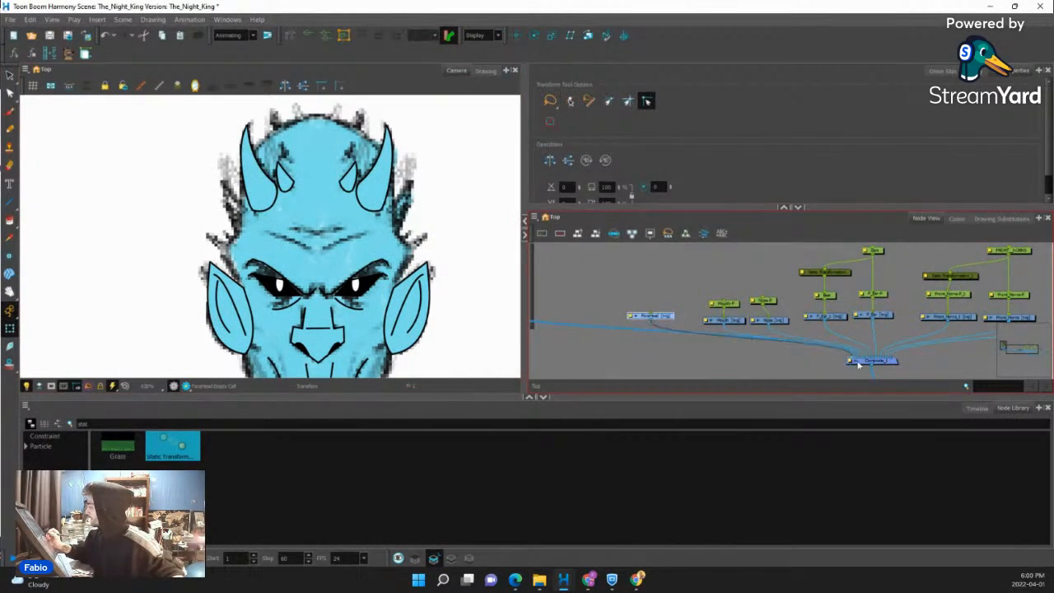
pyautogui.hotkey('ctrl', 'p')
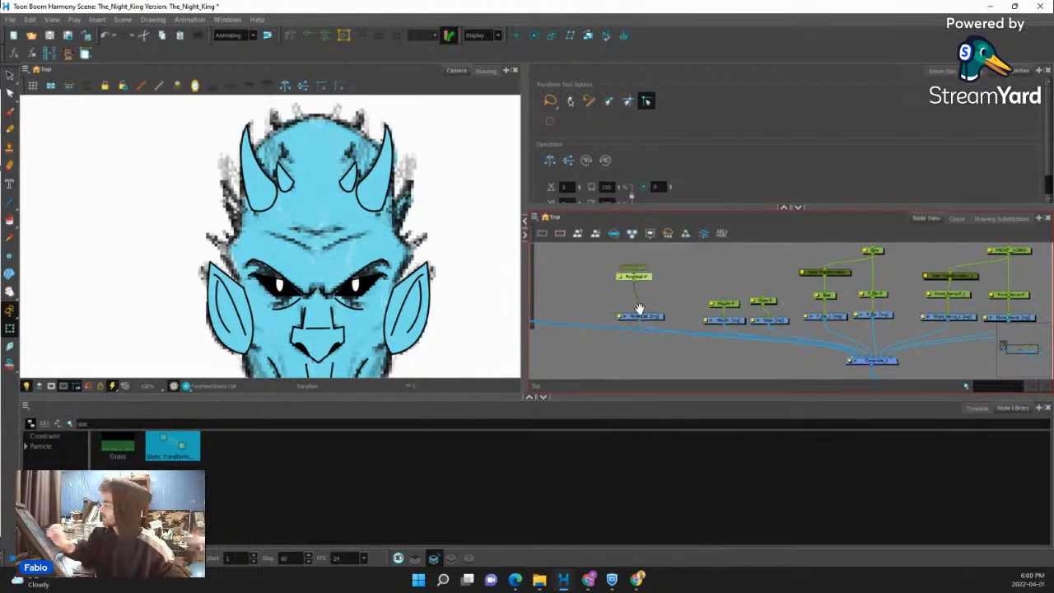
pyautogui.click(643, 317)
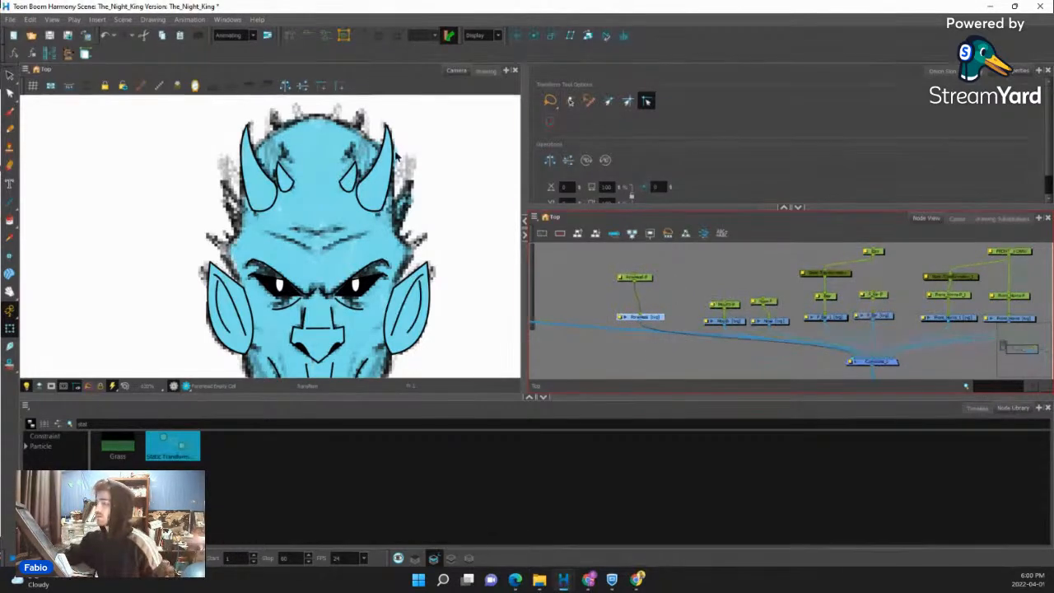
# Draw a wide rectangle over the sketched forehead from temple to temple, reaching down to the eyes.
pyautogui.moveTo(10, 202); pyautogui.dragTo(30, 205)
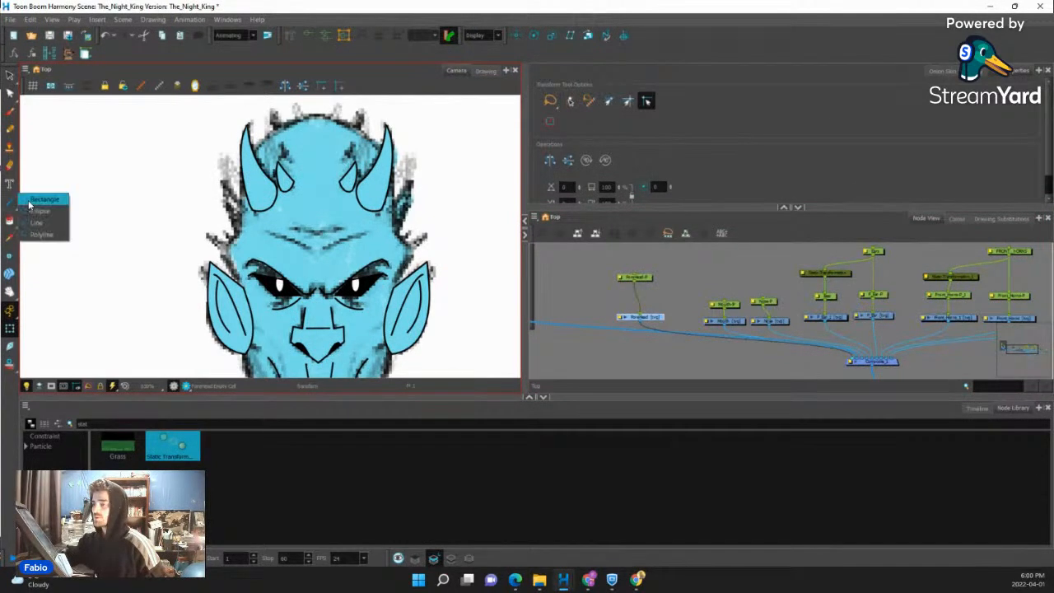
pyautogui.click(36, 210)
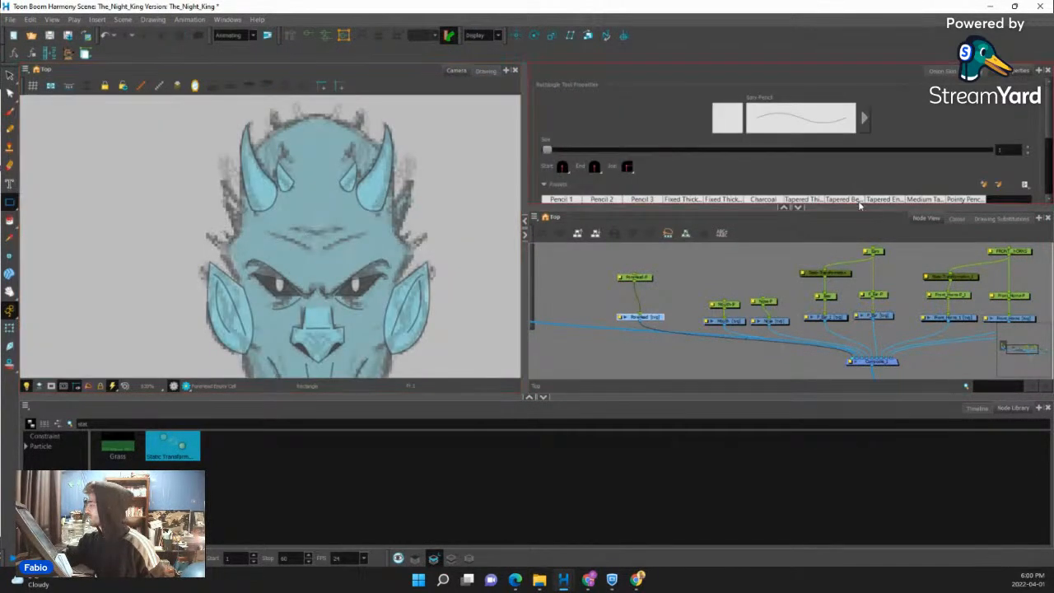
pyautogui.click(957, 219)
pyautogui.moveTo(219, 236); pyautogui.dragTo(394, 278)
# Reshape the forehead rectangle beside the viewer's right ear with the Contour Editor, moving its upper corner inward and pulling its side outward into a point.
pyautogui.scroll(1, 382, 269)
pyautogui.hotkey('alt', 'q')
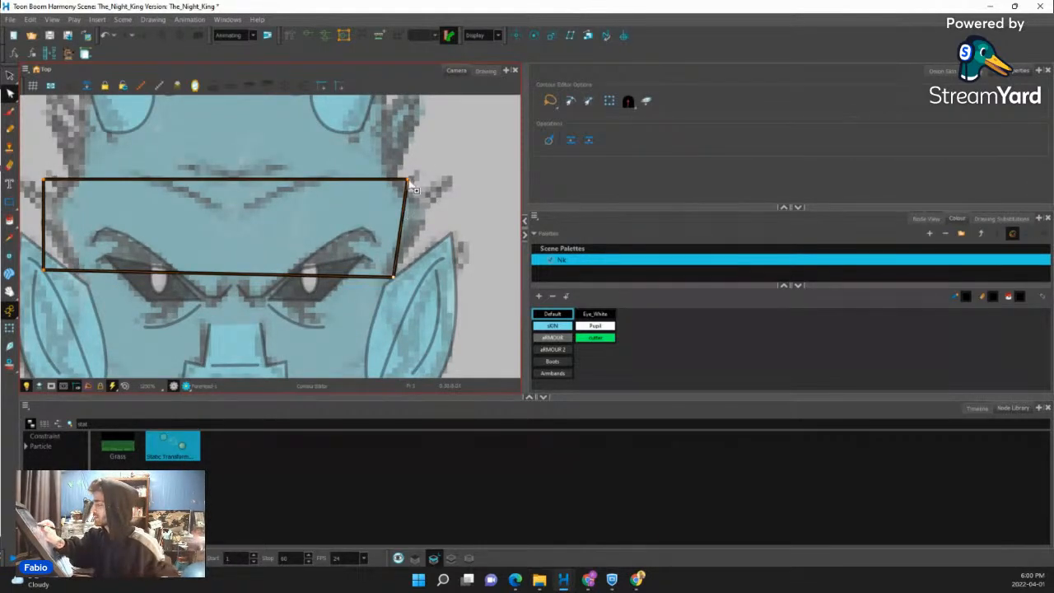
pyautogui.moveTo(407, 179); pyautogui.dragTo(384, 169)
pyautogui.moveTo(389, 221); pyautogui.dragTo(427, 217)
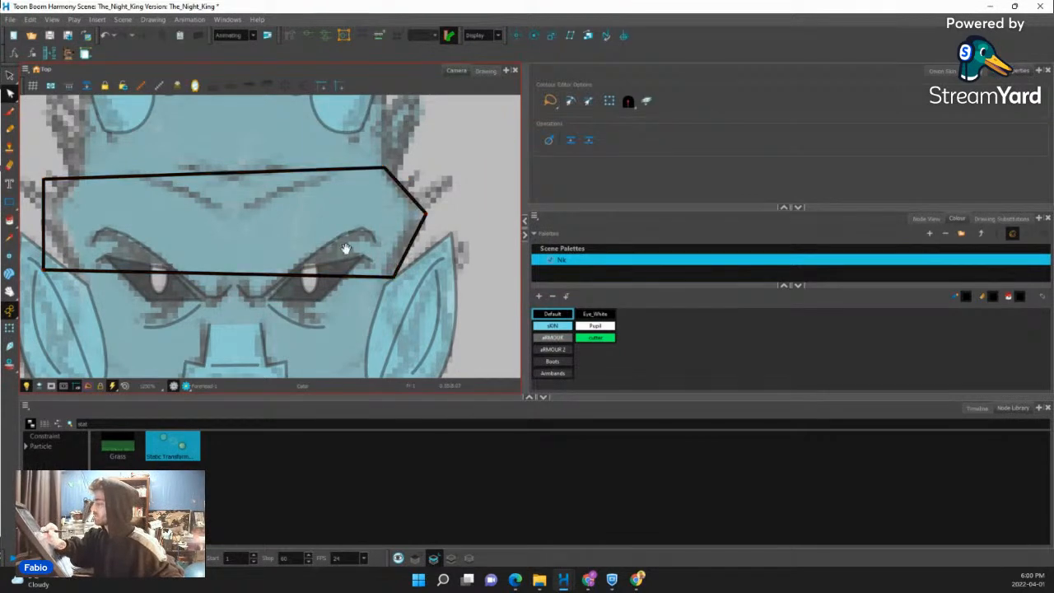
# Shape the forehead's opposite side into a matching outward point and level the two upper corners.
pyautogui.moveTo(150, 212); pyautogui.dragTo(282, 213)
pyautogui.moveTo(176, 270); pyautogui.dragTo(213, 280)
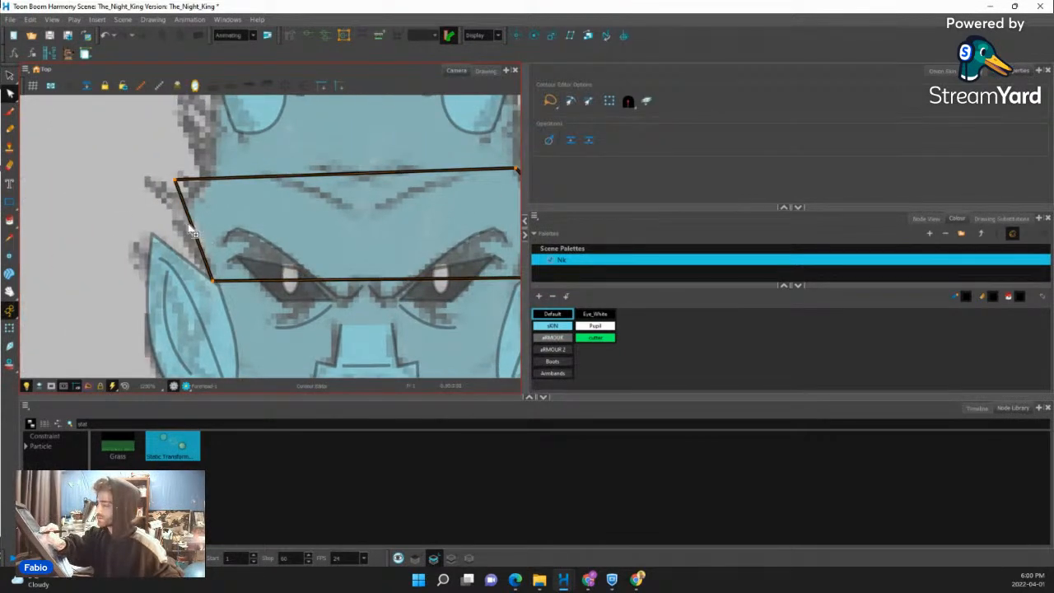
pyautogui.moveTo(191, 222); pyautogui.dragTo(177, 222)
pyautogui.moveTo(175, 179); pyautogui.dragTo(213, 175)
pyautogui.moveTo(212, 280); pyautogui.dragTo(210, 277)
pyautogui.moveTo(310, 264)
pyautogui.mouseDown()
pyautogui.moveTo(232, 257)
pyautogui.moveTo(175, 275)
pyautogui.mouseUp()
pyautogui.moveTo(380, 179); pyautogui.dragTo(386, 185)
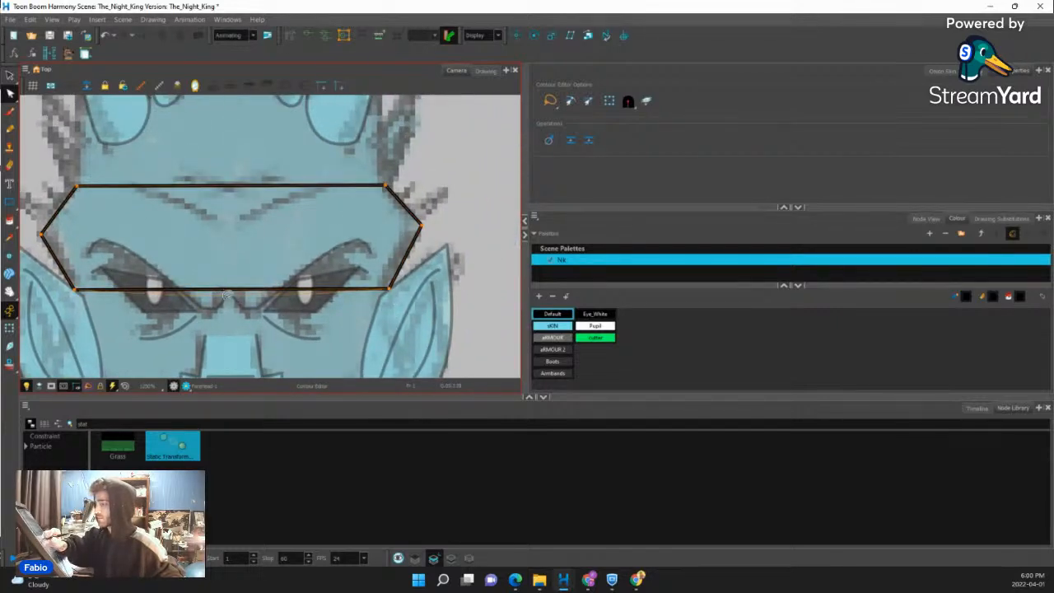
# Bend the forehead's upper edge slightly and curve its lower edge down across the eyes and the bridge of the nose.
pyautogui.moveTo(227, 293); pyautogui.dragTo(227, 300)
pyautogui.moveTo(237, 153); pyautogui.dragTo(238, 192)
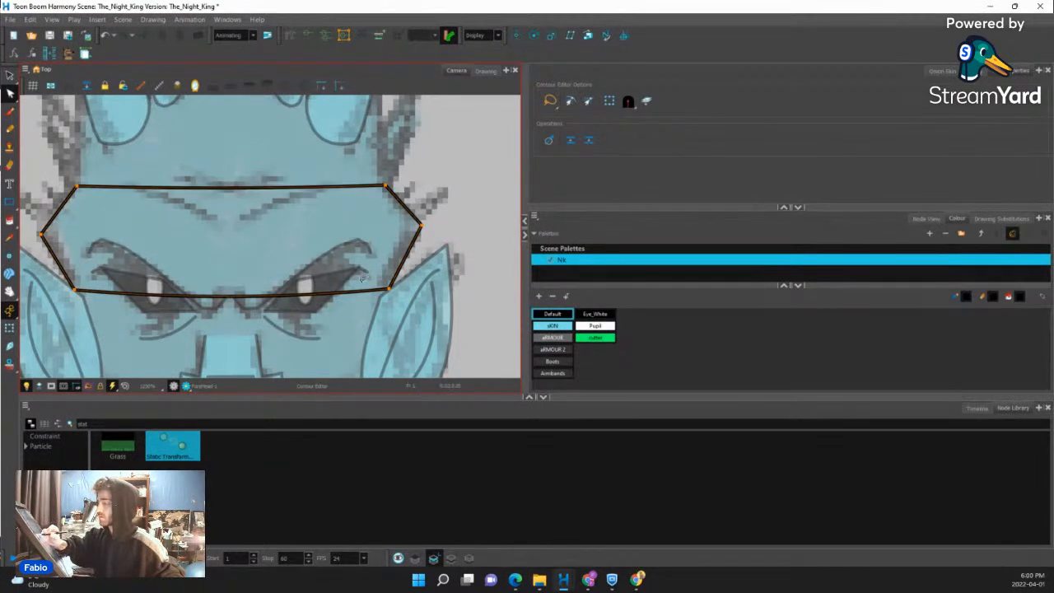
pyautogui.moveTo(288, 310); pyautogui.dragTo(200, 311)
pyautogui.moveTo(285, 311); pyautogui.dragTo(293, 317)
pyautogui.press('space')
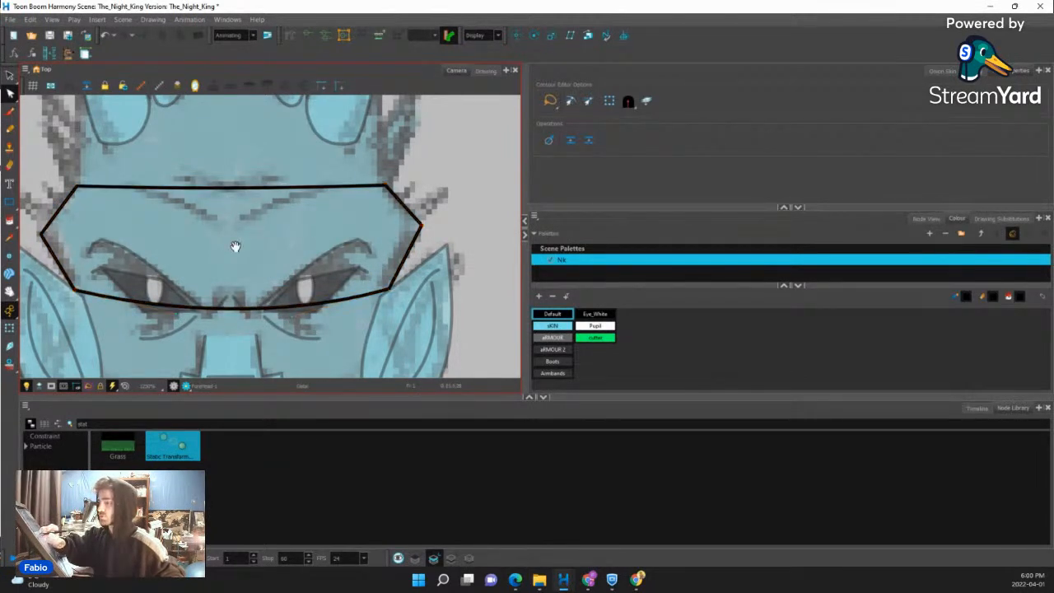
pyautogui.moveTo(236, 245); pyautogui.dragTo(241, 247)
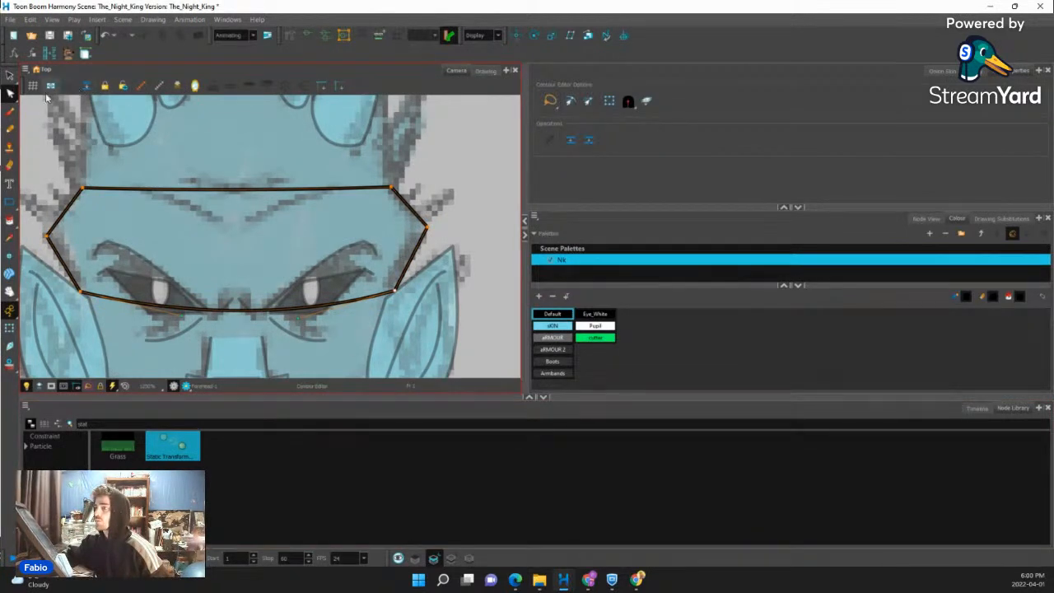
# Fill the closed forehead shape with the skin colour swatch from the Nk palette using the Paint tool.
pyautogui.click(10, 75)
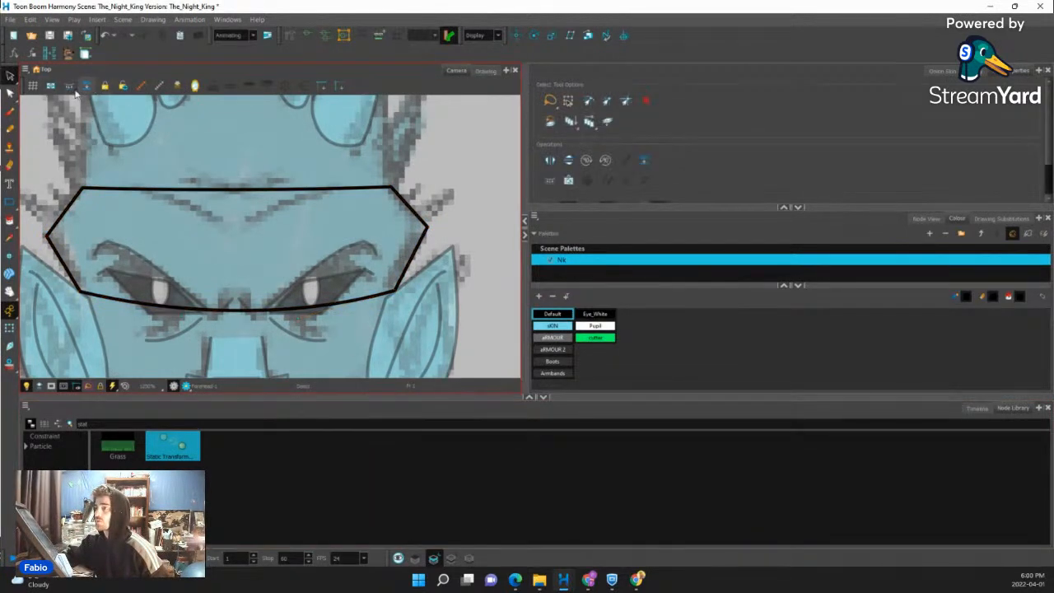
pyautogui.click(10, 221)
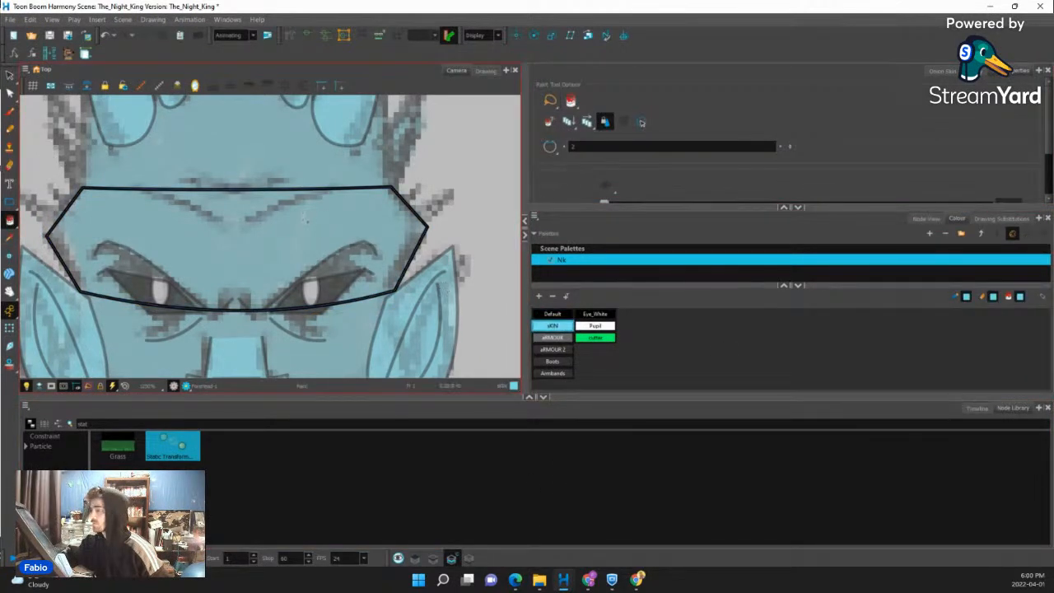
pyautogui.click(363, 248)
pyautogui.click(978, 407)
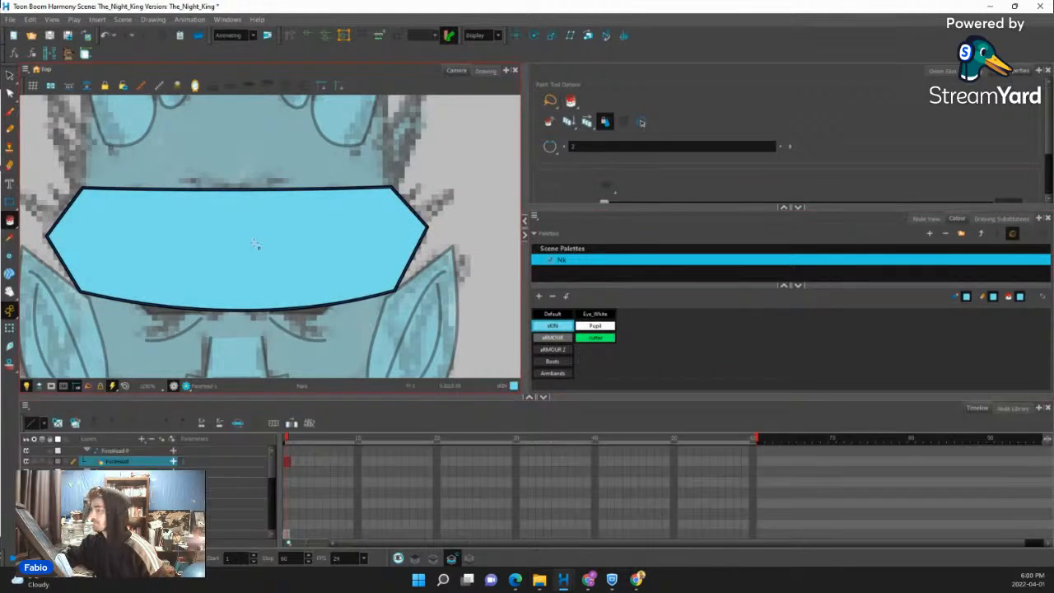
# Delete the black contour lines along the forehead's lower and upper edges in its line art, keeping the side outlines.
pyautogui.press('2')
pyautogui.click(10, 93)
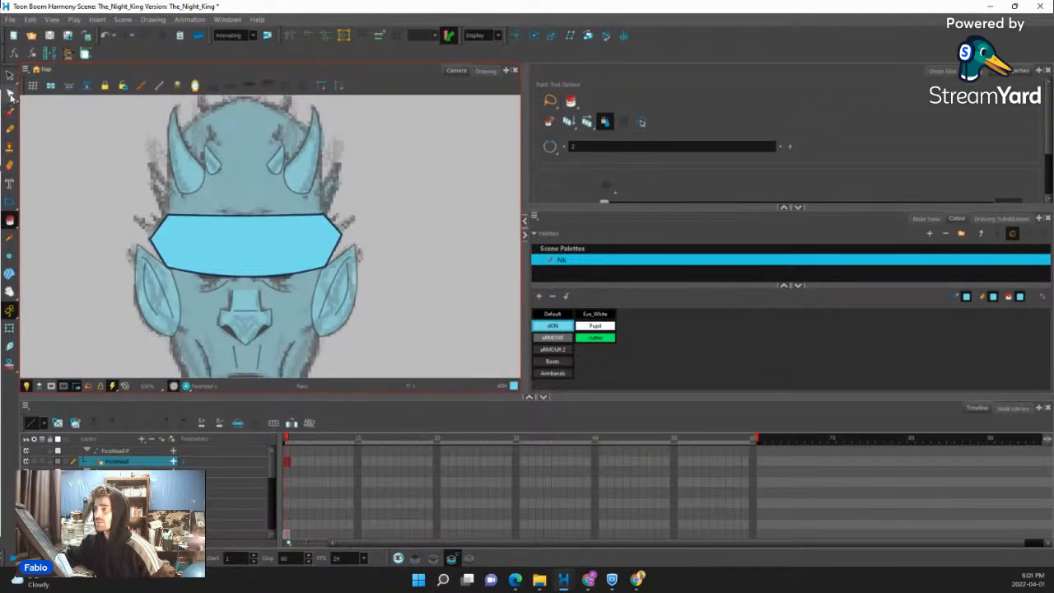
pyautogui.scroll(4, 216, 245)
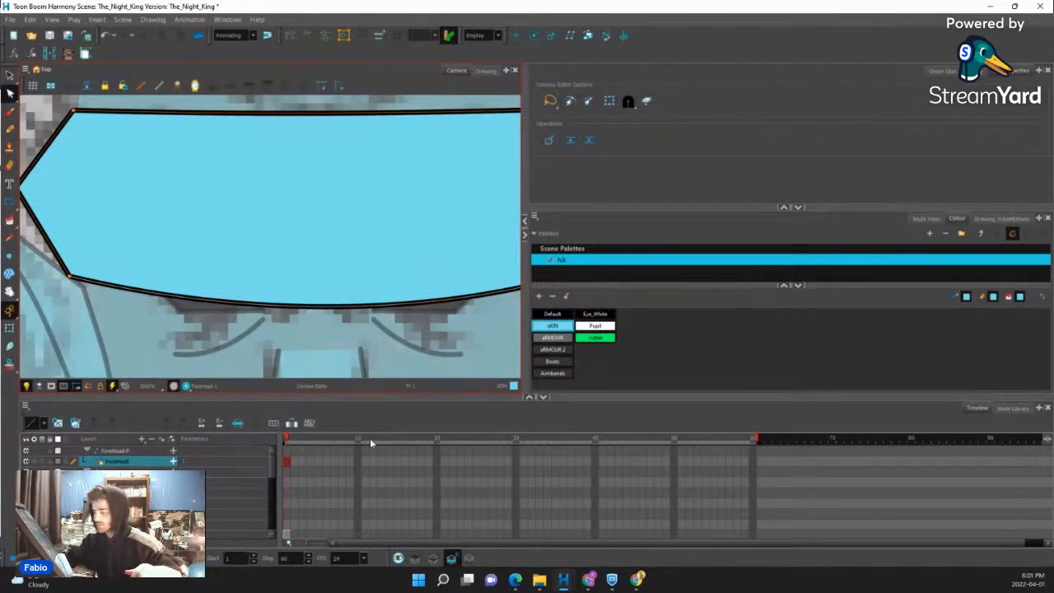
pyautogui.click(432, 559)
pyautogui.click(349, 310)
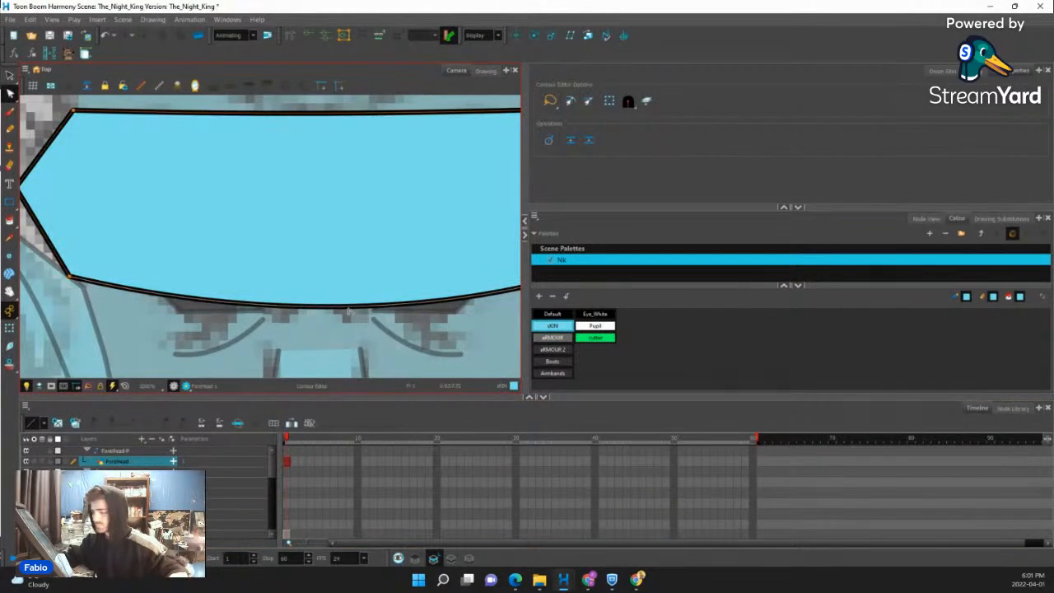
pyautogui.scroll(-4, 347, 311)
pyautogui.scroll(3, 367, 254)
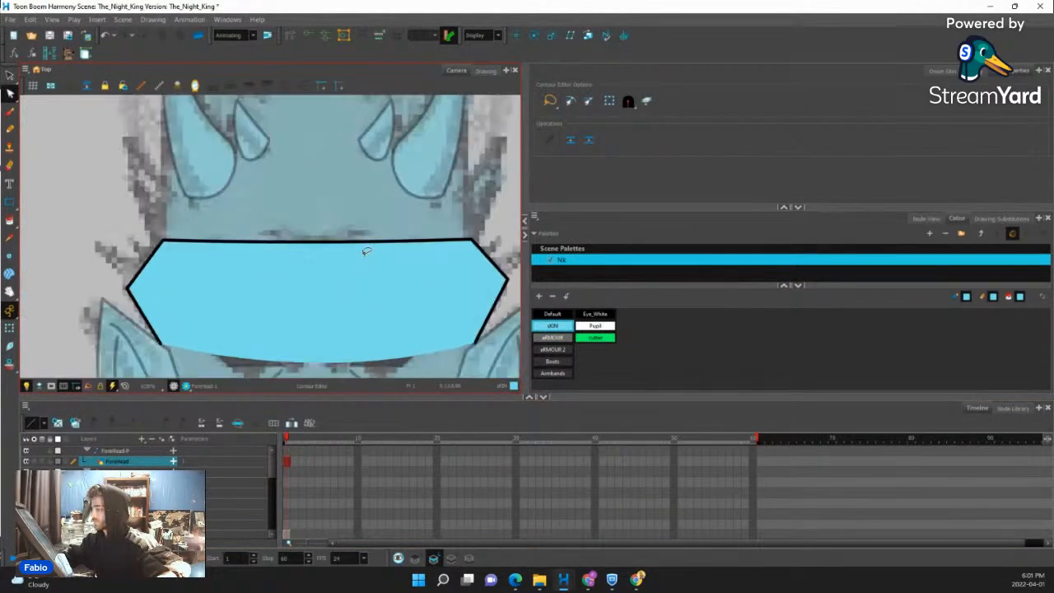
pyautogui.scroll(-5, 362, 246)
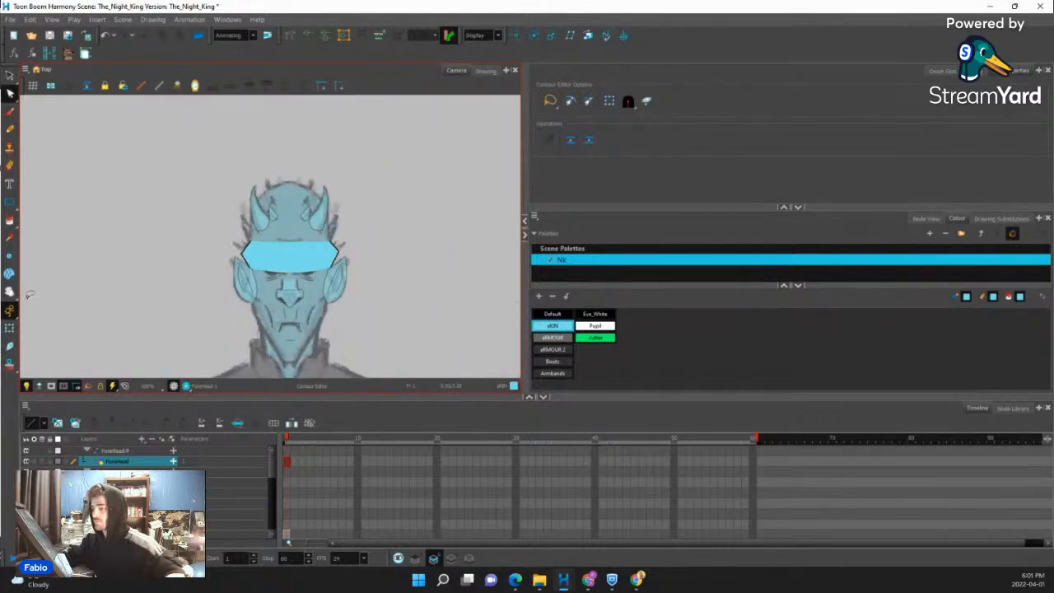
# Reorder the Forehead drawing's connection into the face composite so the forehead sits behind the eyes and eyebrows.
pyautogui.click(9, 330)
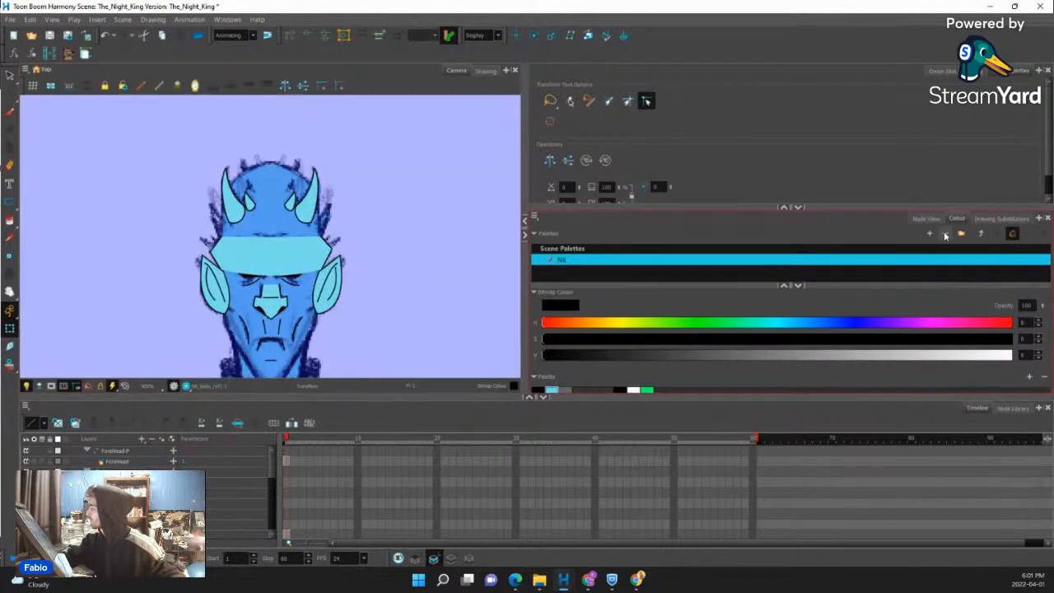
pyautogui.click(924, 218)
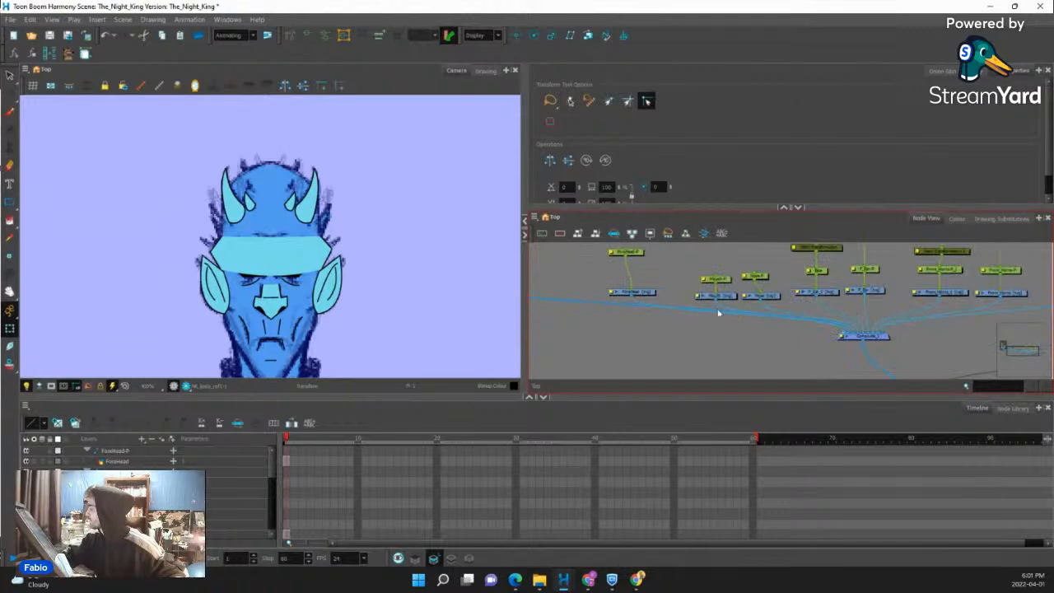
pyautogui.moveTo(918, 352); pyautogui.dragTo(812, 328)
pyautogui.scroll(2, 817, 329)
pyautogui.scroll(2, 294, 274)
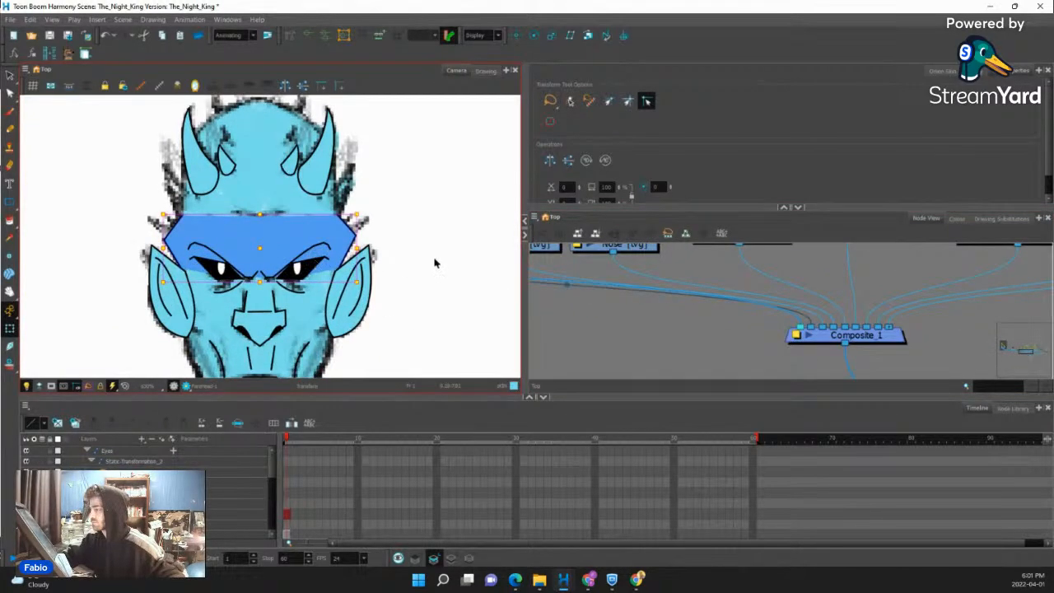
pyautogui.click(437, 263)
pyautogui.scroll(-4, 715, 318)
pyautogui.scroll(-2, 708, 318)
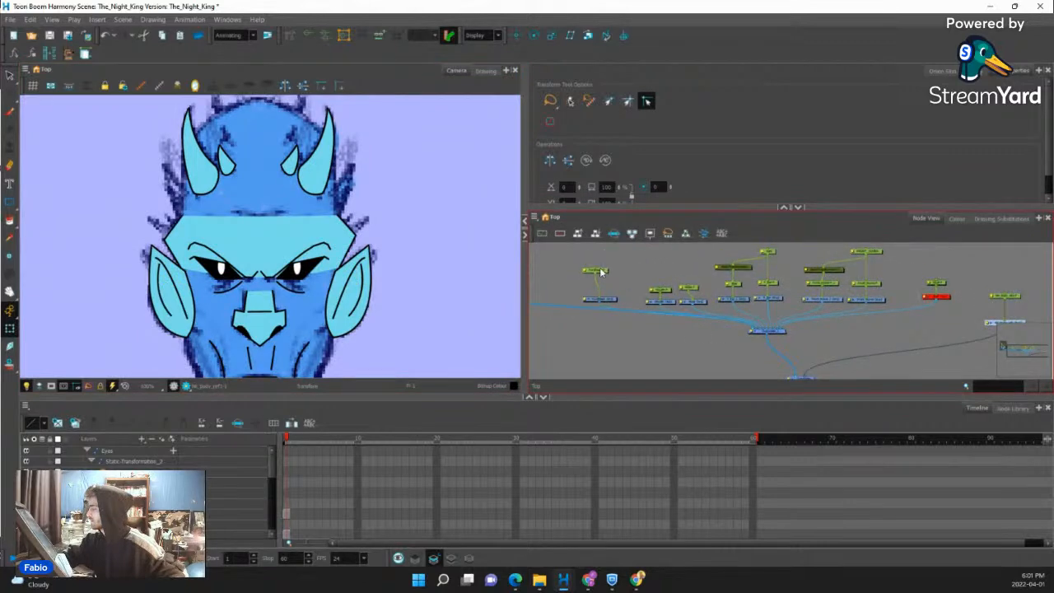
# Line up the Forehead peg node above its drawing node in the node network.
pyautogui.click(600, 282)
pyautogui.moveTo(602, 283); pyautogui.dragTo(606, 283)
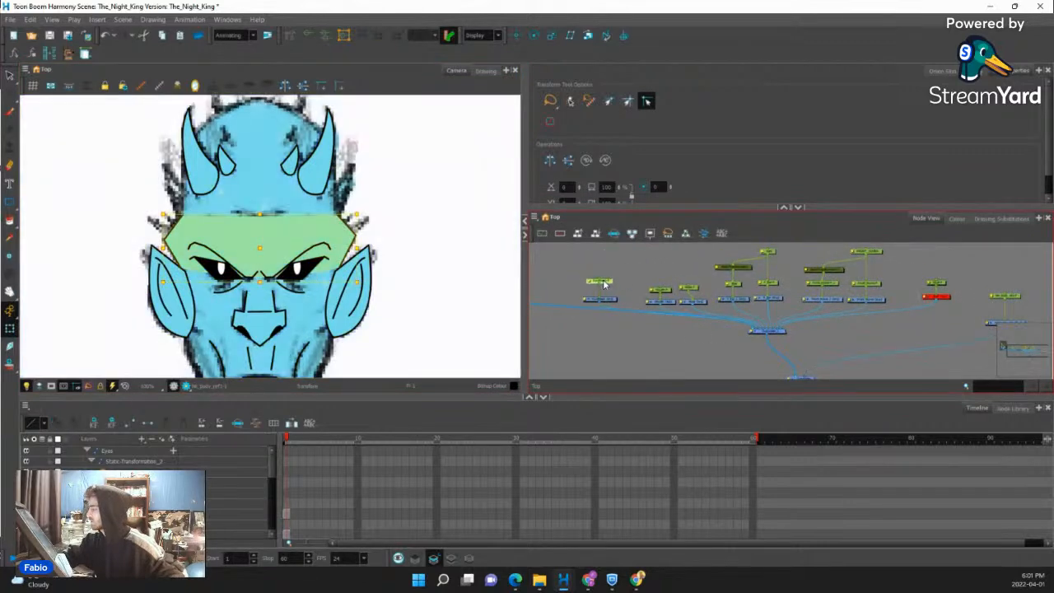
pyautogui.click(933, 286)
pyautogui.scroll(2, 456, 273)
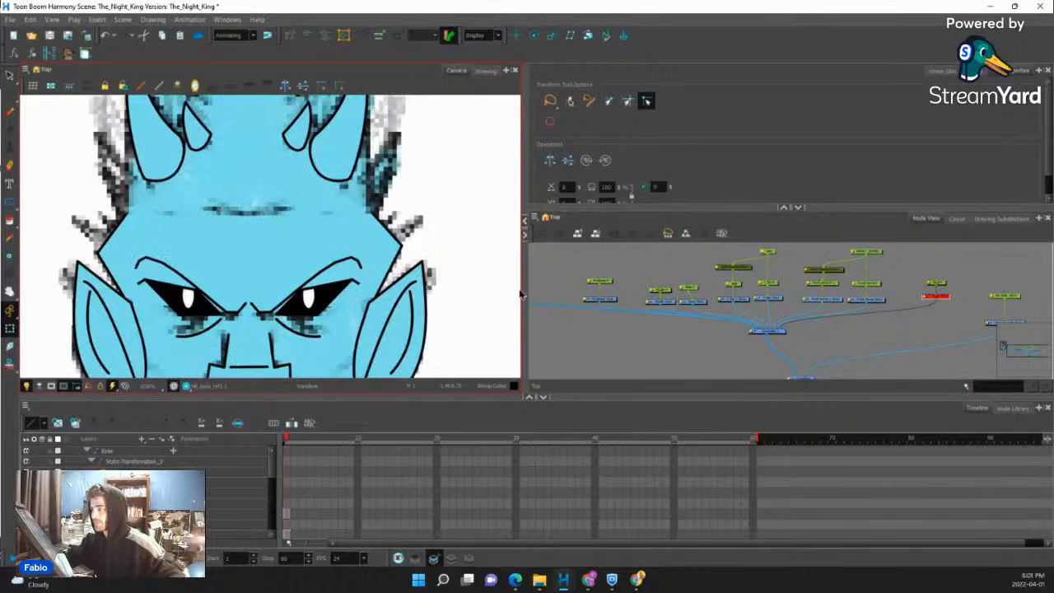
pyautogui.click(599, 282)
pyautogui.click(565, 305)
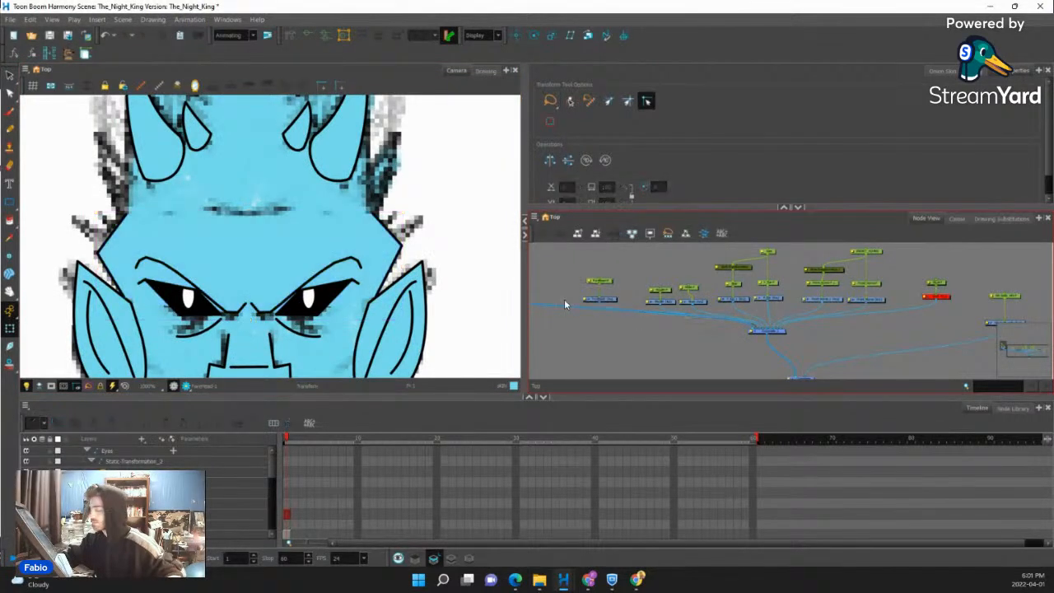
# Add a new vector drawing layer named Forehead_Details.
pyautogui.hotkey('ctrl', 'r')
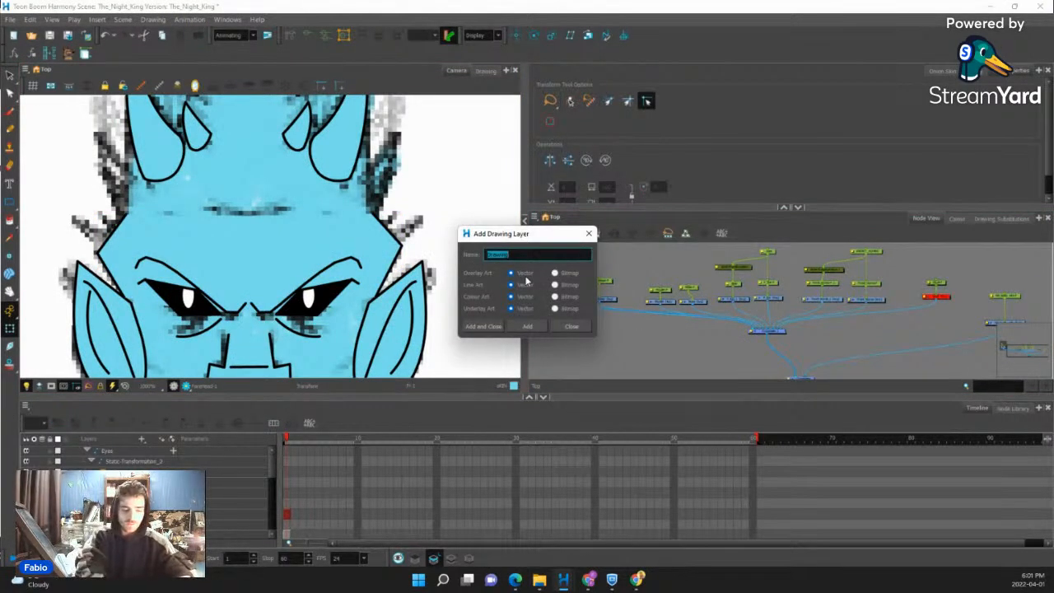
pyautogui.write('For')
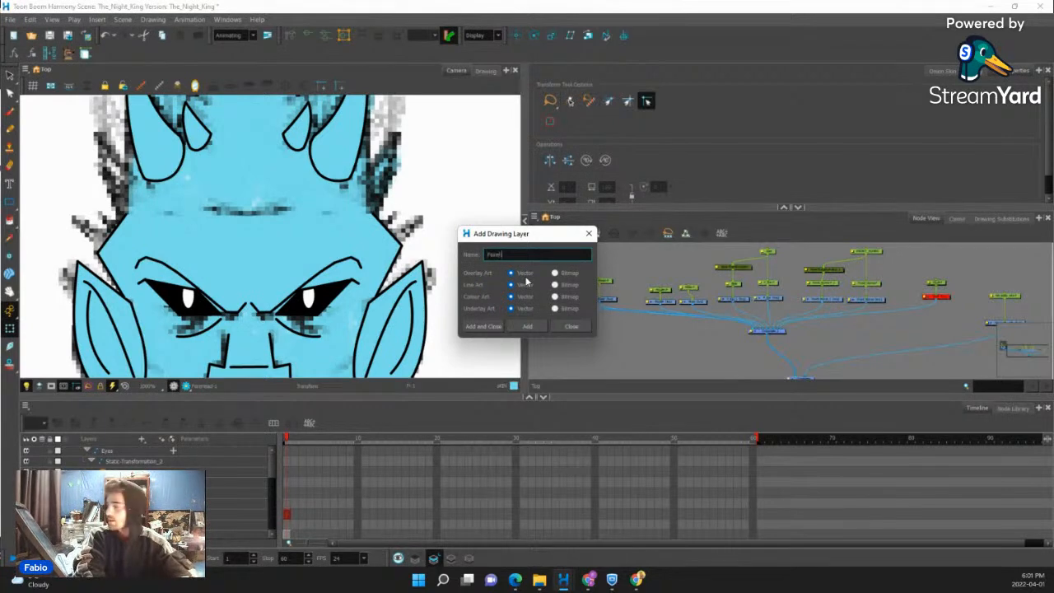
pyautogui.write('ehead_Li')
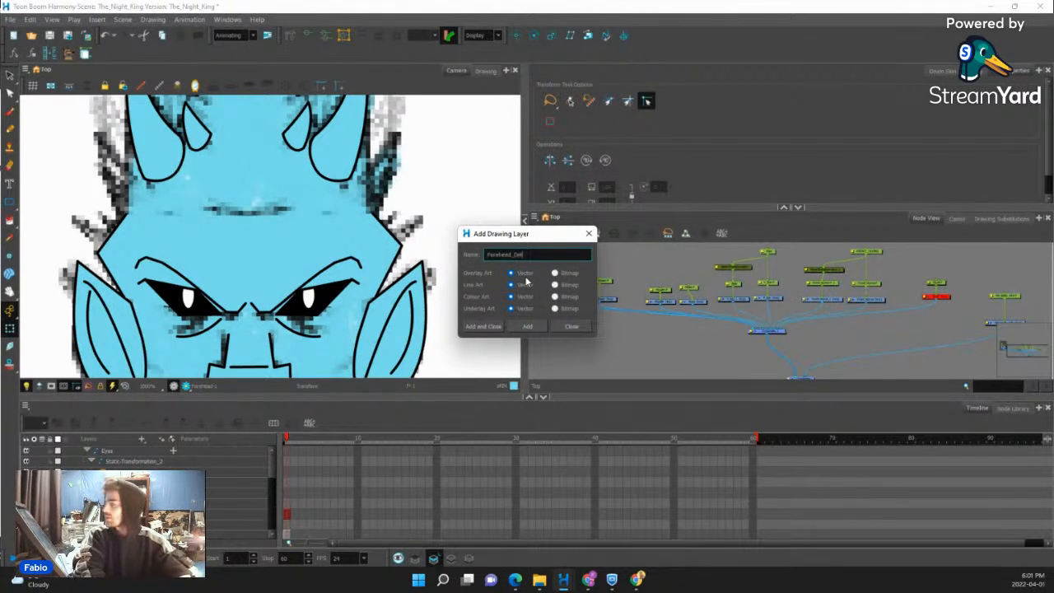
pyautogui.click(485, 327)
# Place the Forehead_Details node beside the Forehead node, connect it to the face composite, and give it a parent peg.
pyautogui.moveTo(737, 348); pyautogui.dragTo(723, 315)
pyautogui.moveTo(803, 357)
pyautogui.mouseDown()
pyautogui.moveTo(685, 338)
pyautogui.moveTo(667, 308)
pyautogui.mouseUp()
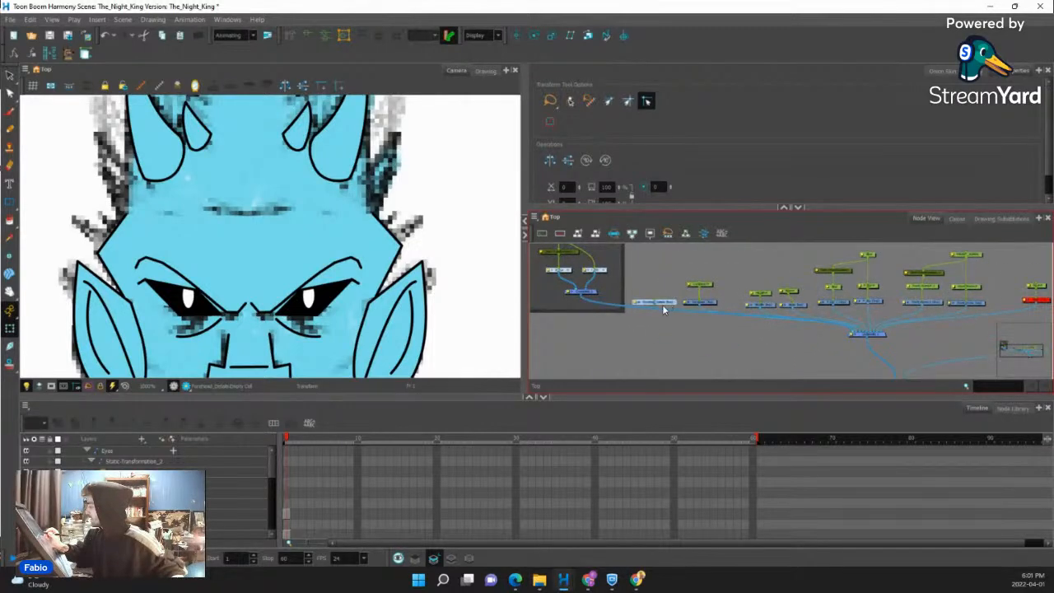
pyautogui.moveTo(715, 338); pyautogui.dragTo(853, 332)
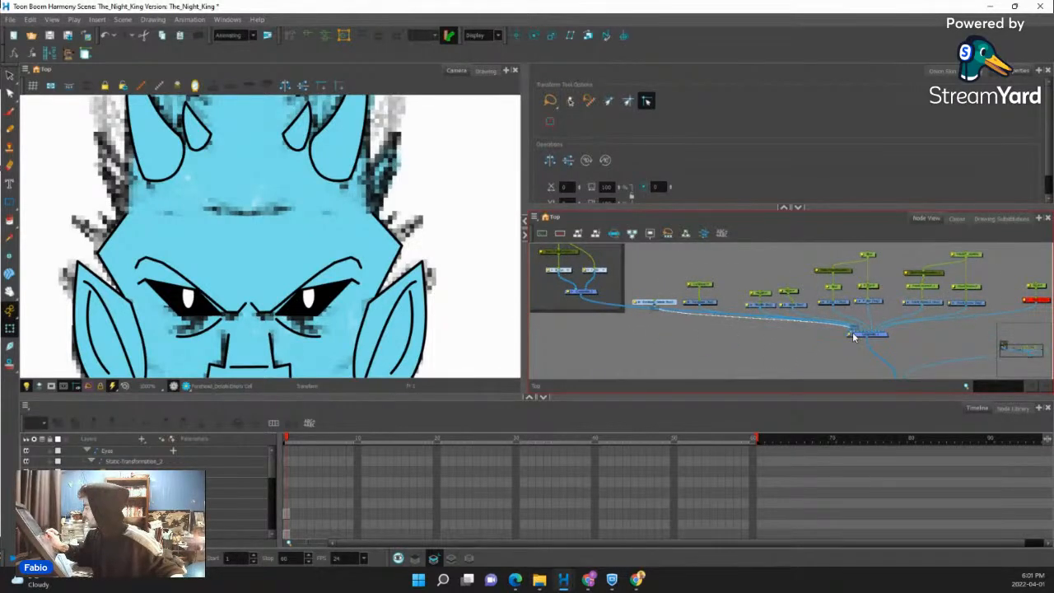
pyautogui.click(667, 303)
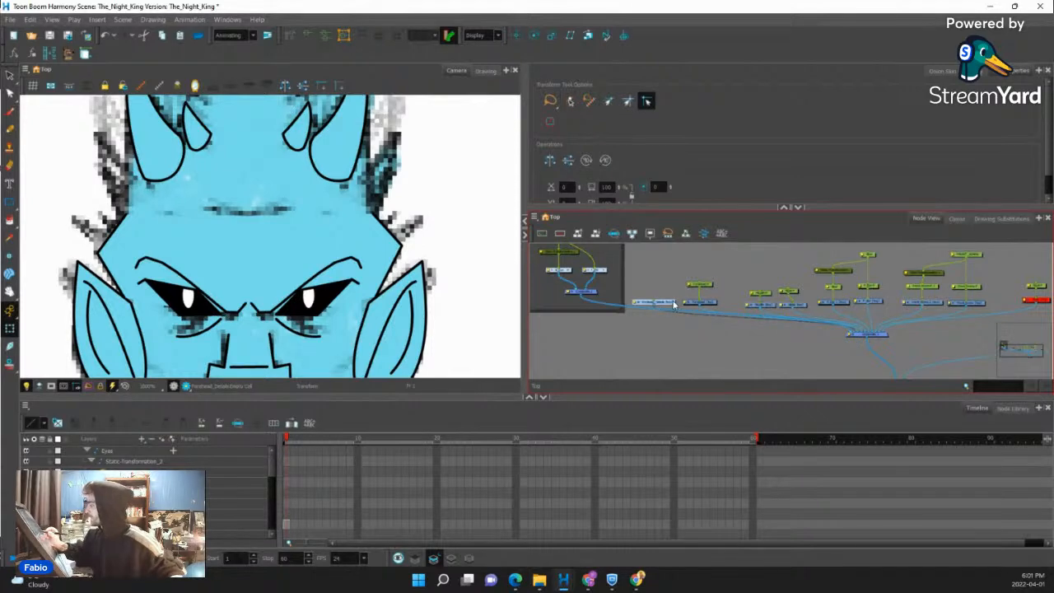
pyautogui.hotkey('ctrl', 'p')
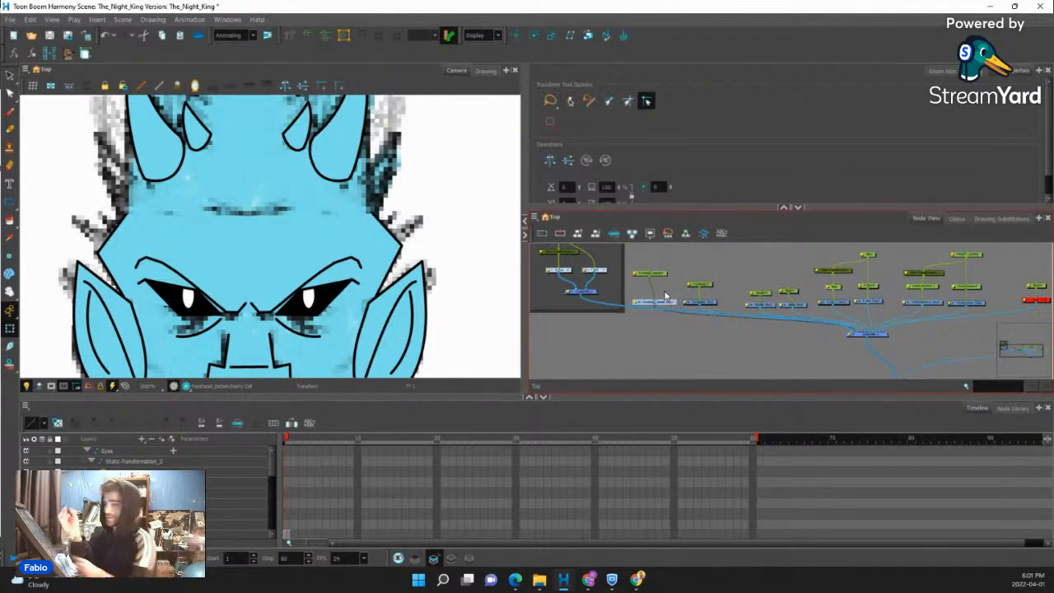
# Draw a wide line across the forehead's upper edge in the Default colour and pull its middle down into a V-shaped crease.
pyautogui.click(9, 202)
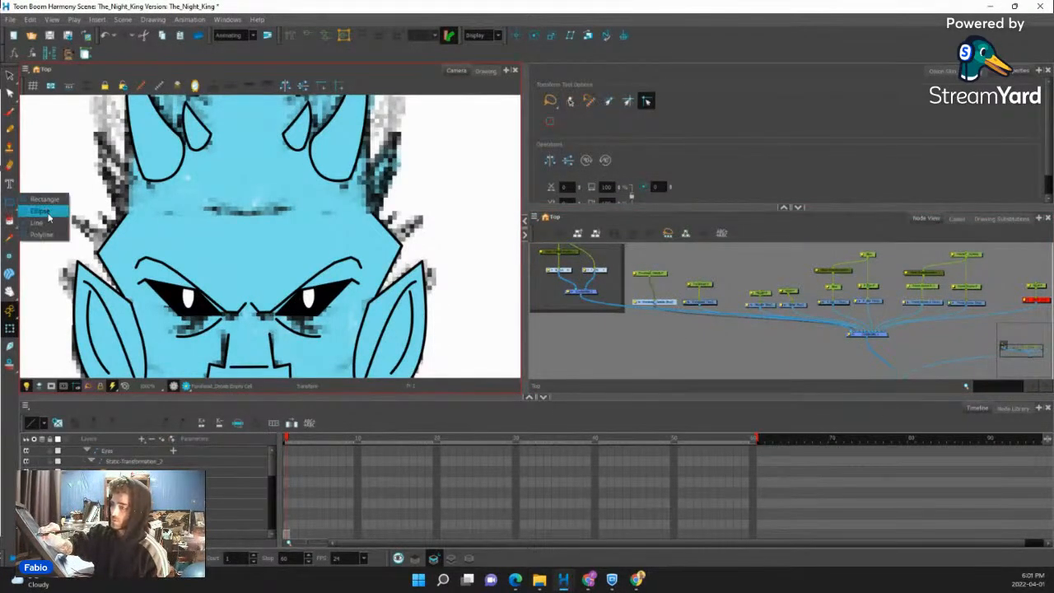
pyautogui.click(37, 222)
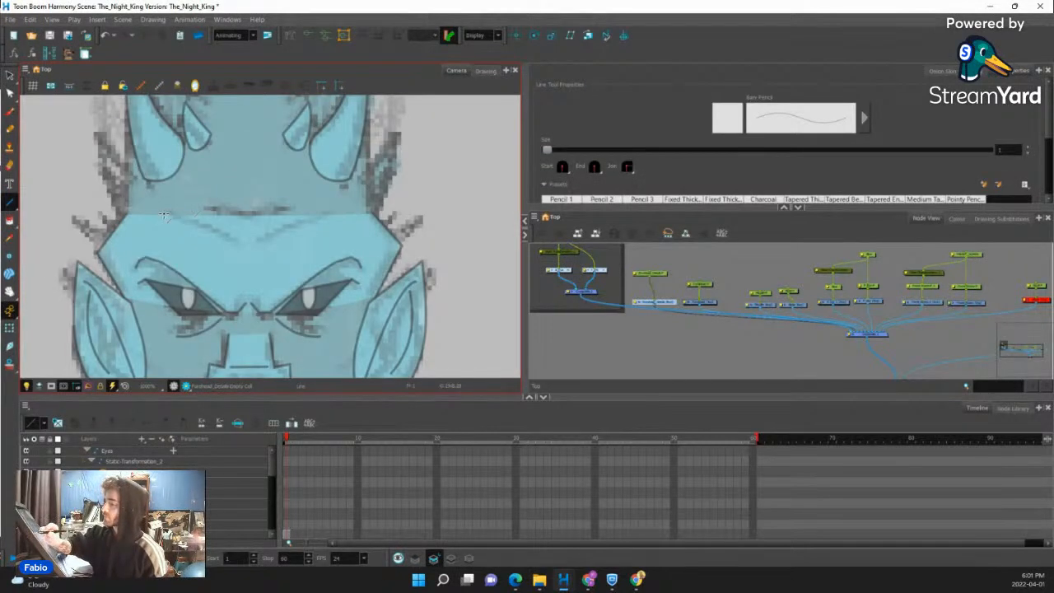
pyautogui.click(958, 219)
pyautogui.click(991, 220)
pyautogui.click(926, 219)
pyautogui.click(957, 219)
pyautogui.click(926, 219)
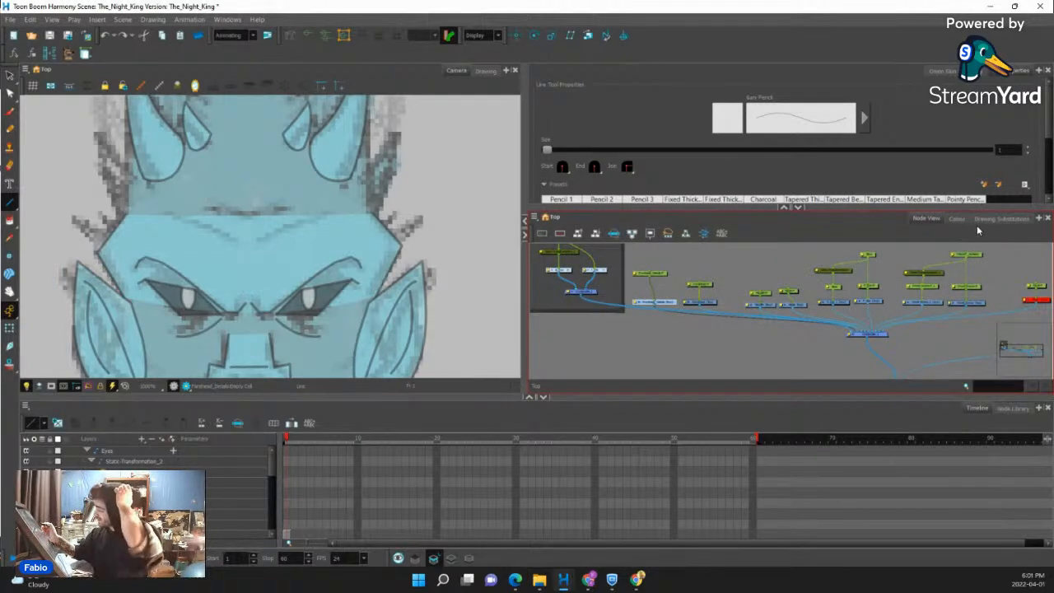
pyautogui.click(958, 219)
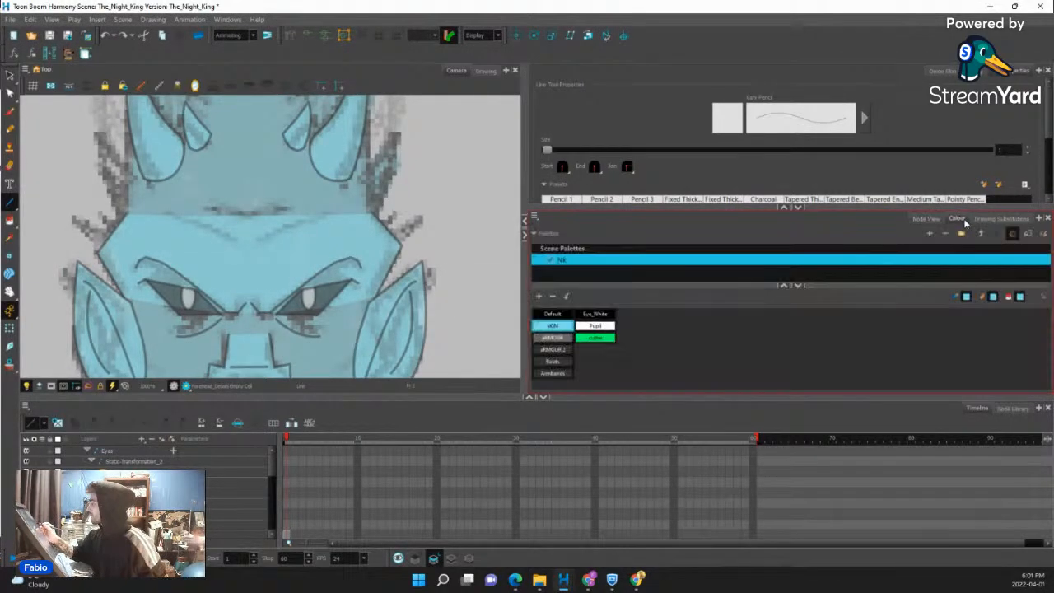
pyautogui.click(554, 314)
pyautogui.moveTo(166, 213); pyautogui.dragTo(333, 214)
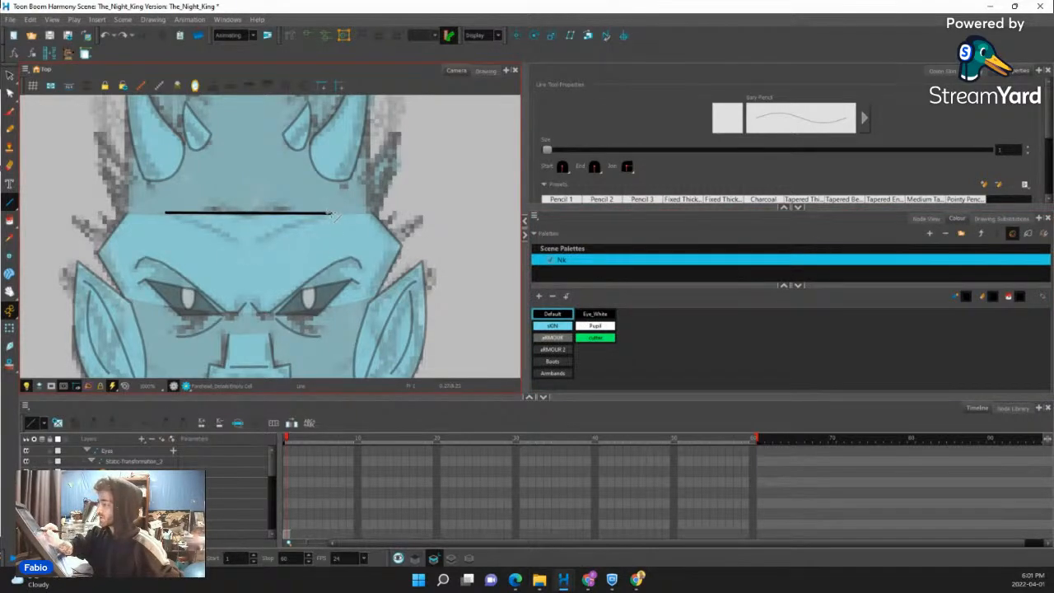
pyautogui.hotkey('alt', 'q')
pyautogui.moveTo(250, 218); pyautogui.dragTo(246, 248)
# Draw a shorter horizontal line just above the V-shaped crease, following the sketched wrinkle.
pyautogui.click(9, 201)
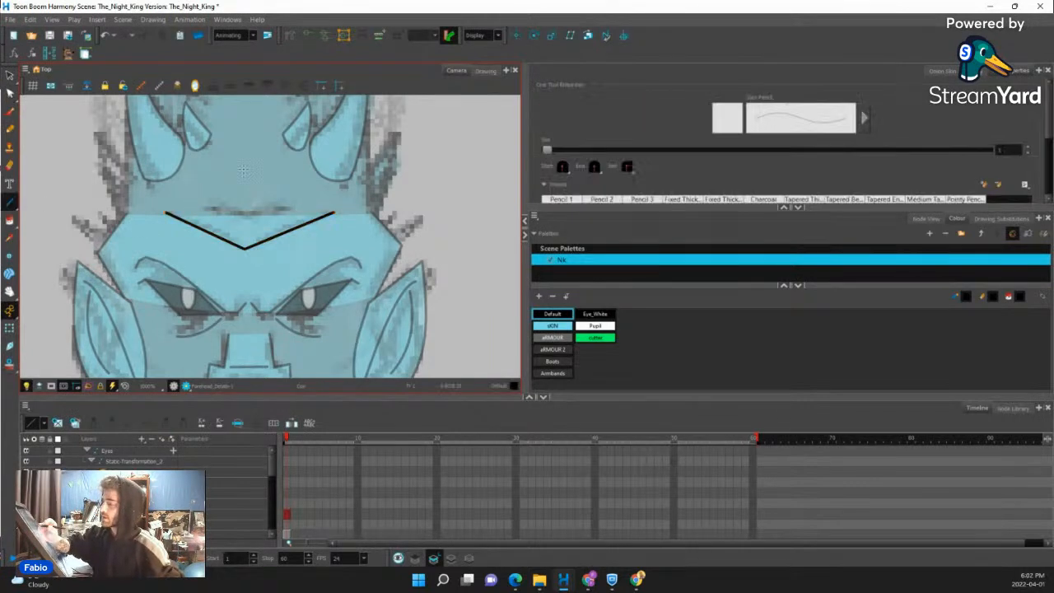
pyautogui.moveTo(201, 209); pyautogui.dragTo(290, 209)
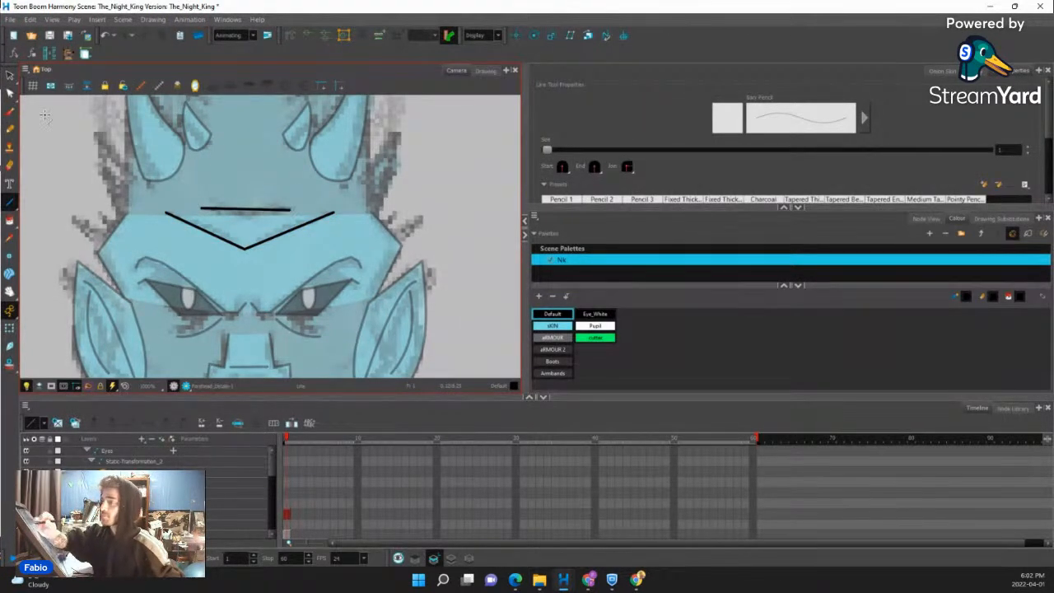
pyautogui.hotkey('alt', 'q')
pyautogui.click(251, 210)
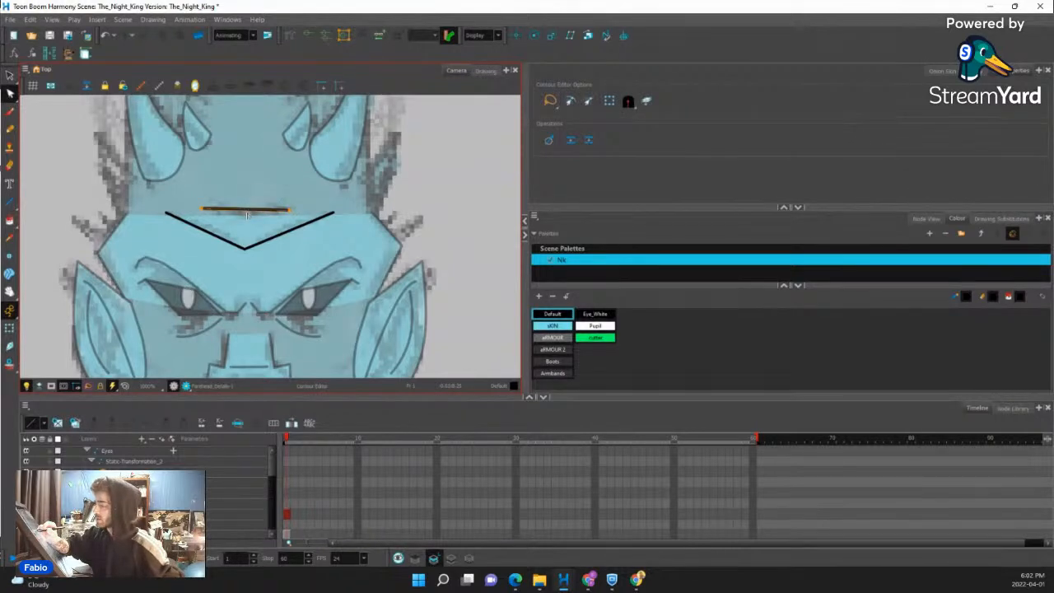
pyautogui.moveTo(248, 216); pyautogui.dragTo(247, 219)
pyautogui.click(332, 189)
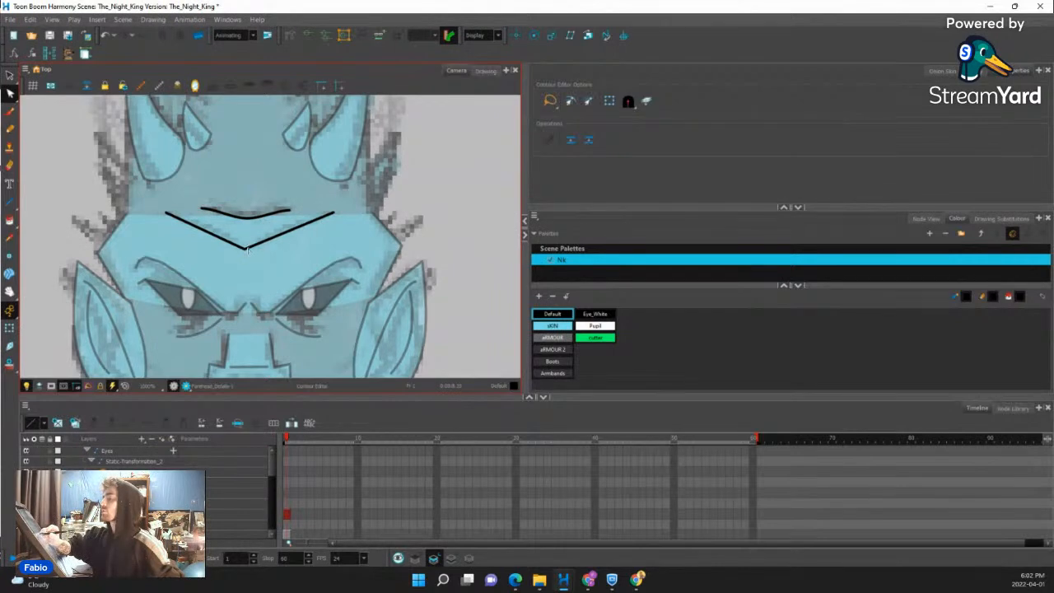
pyautogui.hotkey('ctrl', 'z')
# Pull the middle of the short line down into a shallow V and slightly curve the arms of the larger V-shaped crease.
pyautogui.click(252, 211)
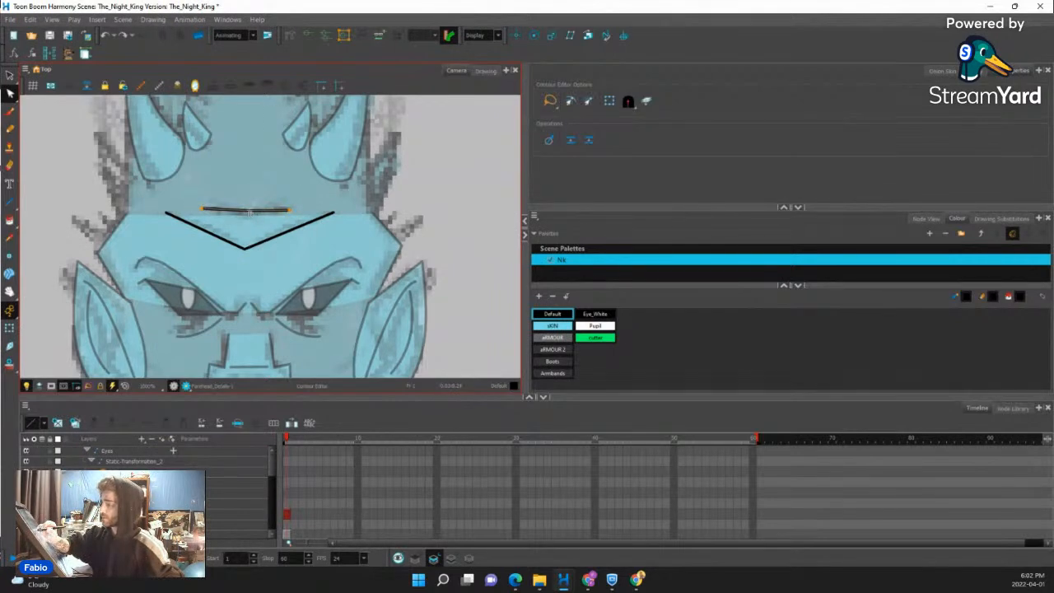
pyautogui.moveTo(247, 221)
pyautogui.mouseDown()
pyautogui.moveTo(262, 212)
pyautogui.moveTo(236, 211)
pyautogui.mouseUp()
pyautogui.click(280, 233)
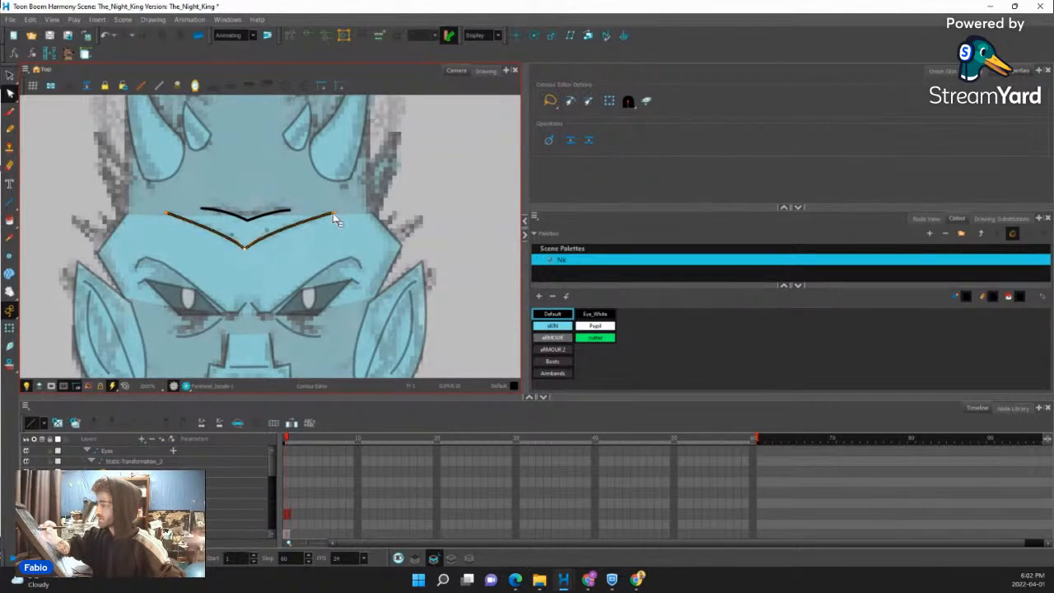
pyautogui.click(368, 247)
pyautogui.scroll(-4, 345, 229)
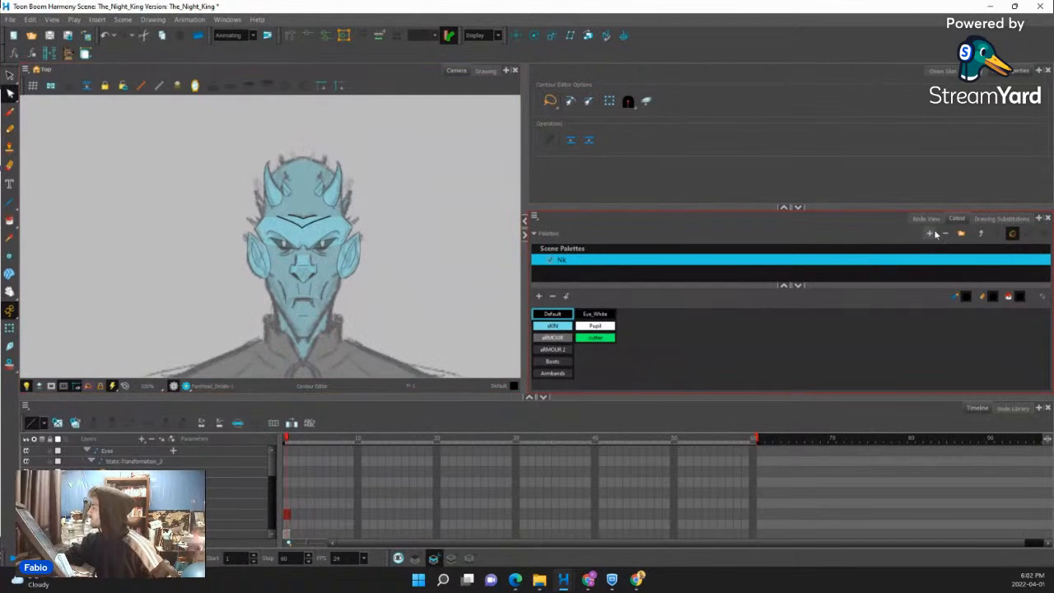
pyautogui.click(926, 219)
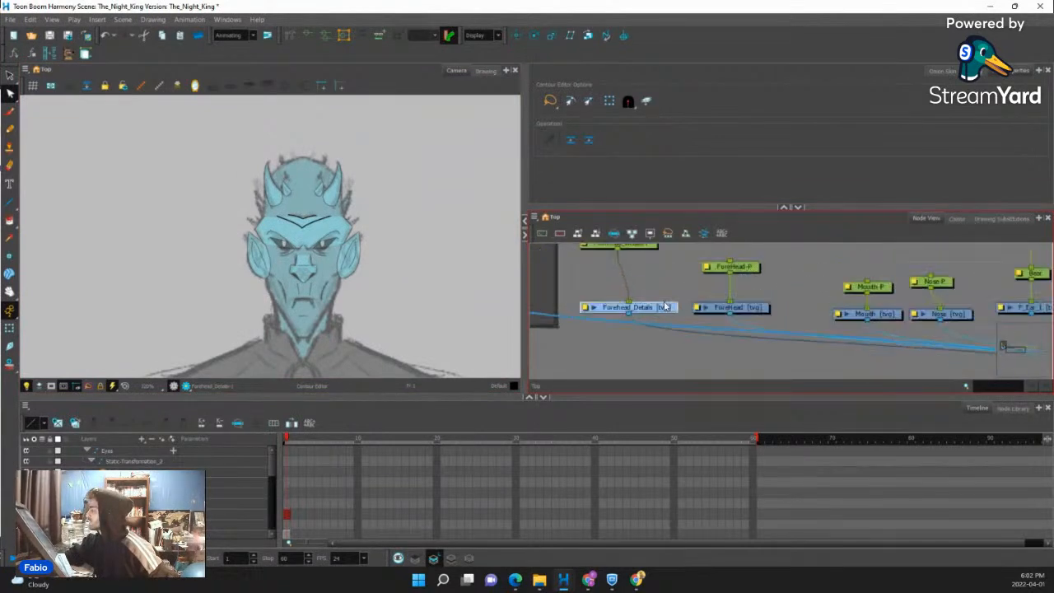
# Build a curve deformer with the Rigging tool along the large V-shaped crease and shape its handles to follow both arms.
pyautogui.click(291, 35)
pyautogui.click(613, 107)
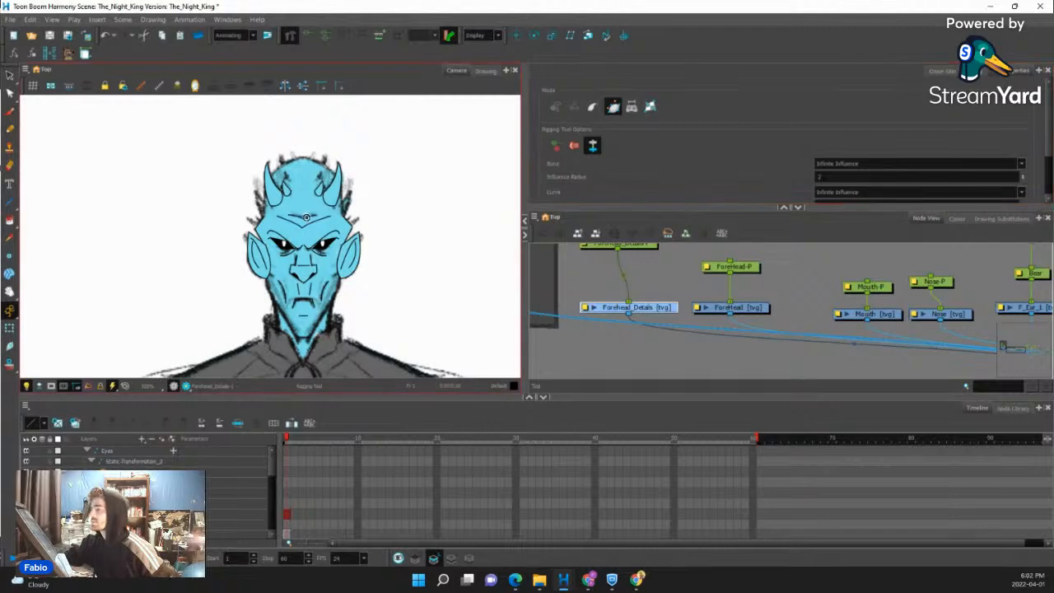
pyautogui.scroll(6, 306, 216)
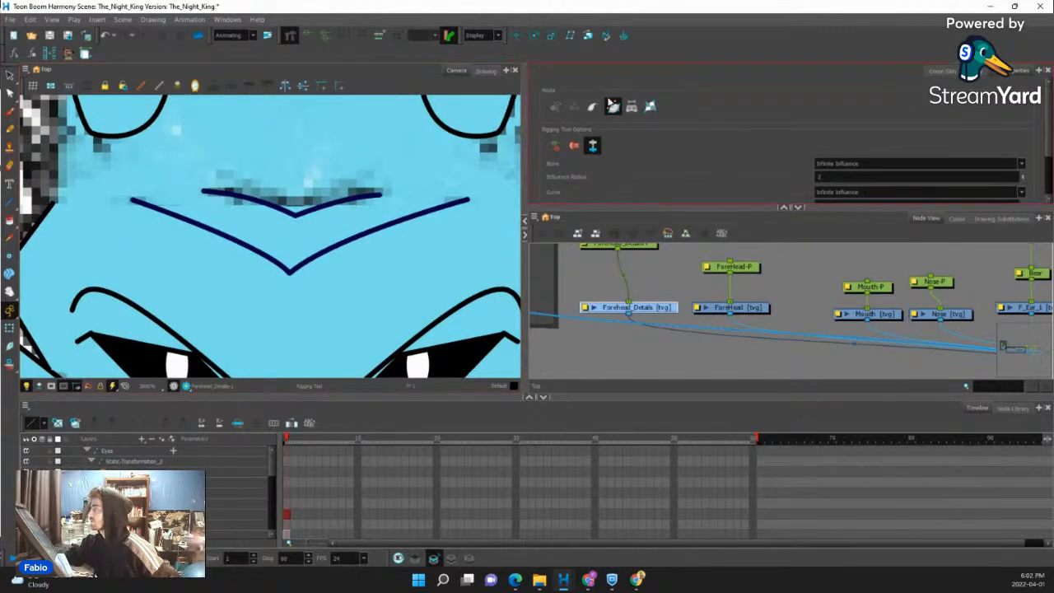
pyautogui.click(290, 273)
pyautogui.click(467, 199)
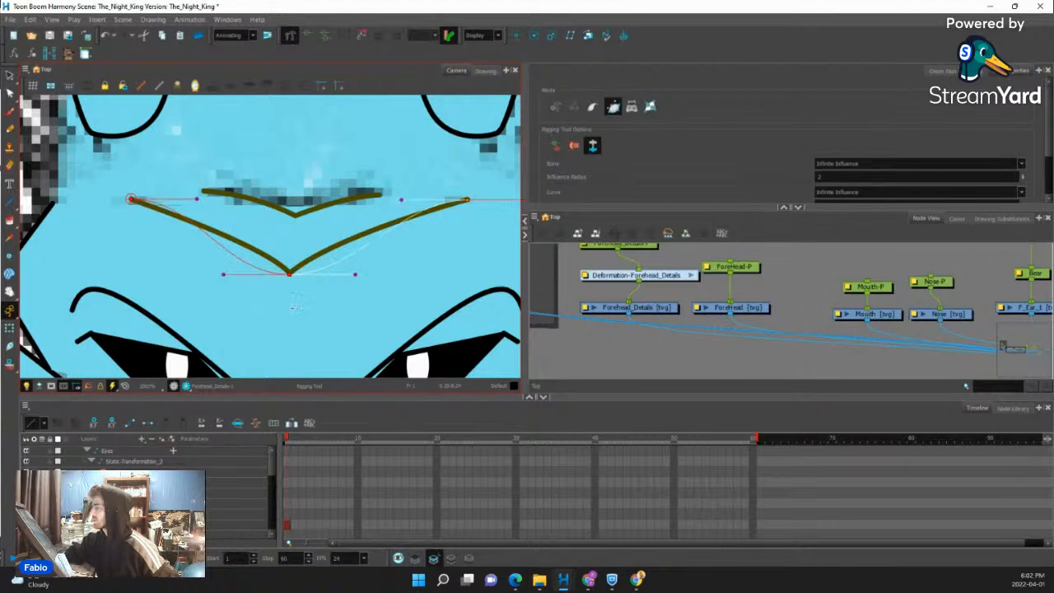
pyautogui.moveTo(355, 274); pyautogui.dragTo(328, 250)
pyautogui.moveTo(401, 199); pyautogui.dragTo(413, 213)
pyautogui.moveTo(332, 248); pyautogui.dragTo(328, 246)
pyautogui.moveTo(223, 277); pyautogui.dragTo(259, 251)
pyautogui.moveTo(196, 199); pyautogui.dragTo(178, 213)
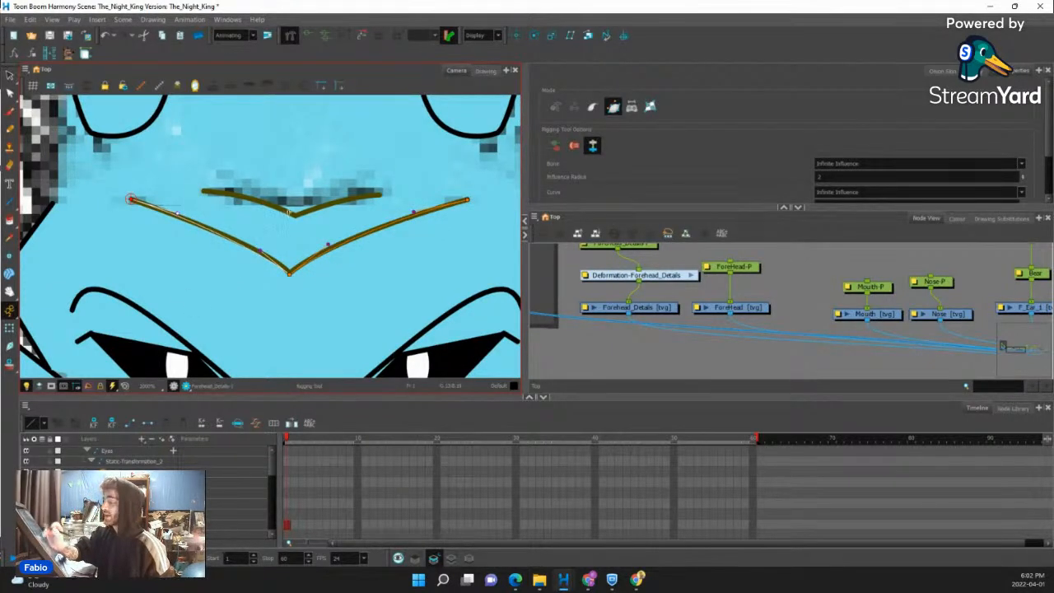
# Start a separate curve deformer on the Forehead_Details drawing with points at both ends and the middle of the short upper crease.
pyautogui.click(240, 192)
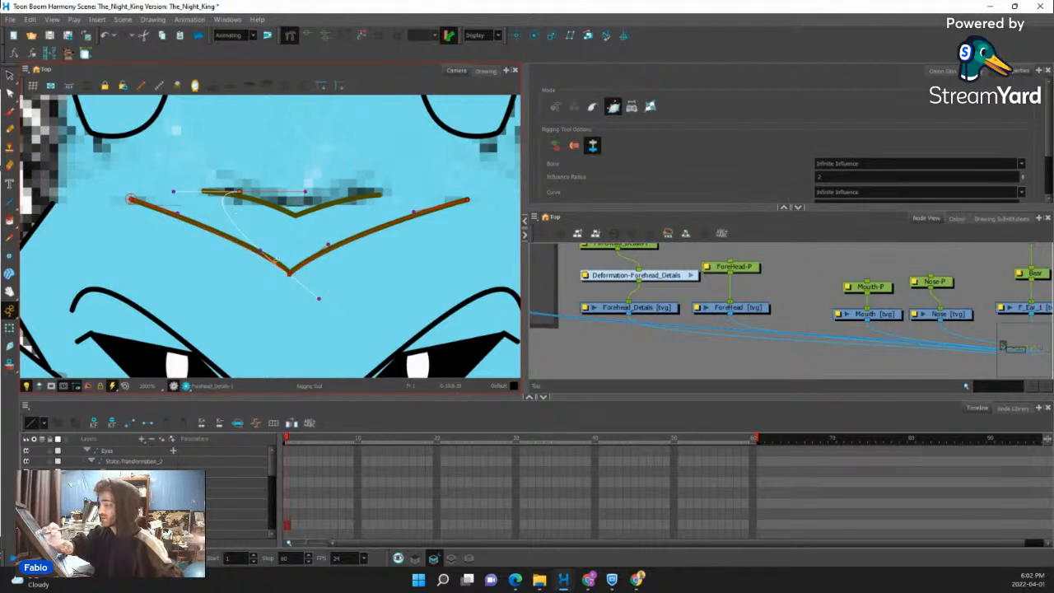
pyautogui.hotkey('ctrl', 'z')
pyautogui.click(665, 341)
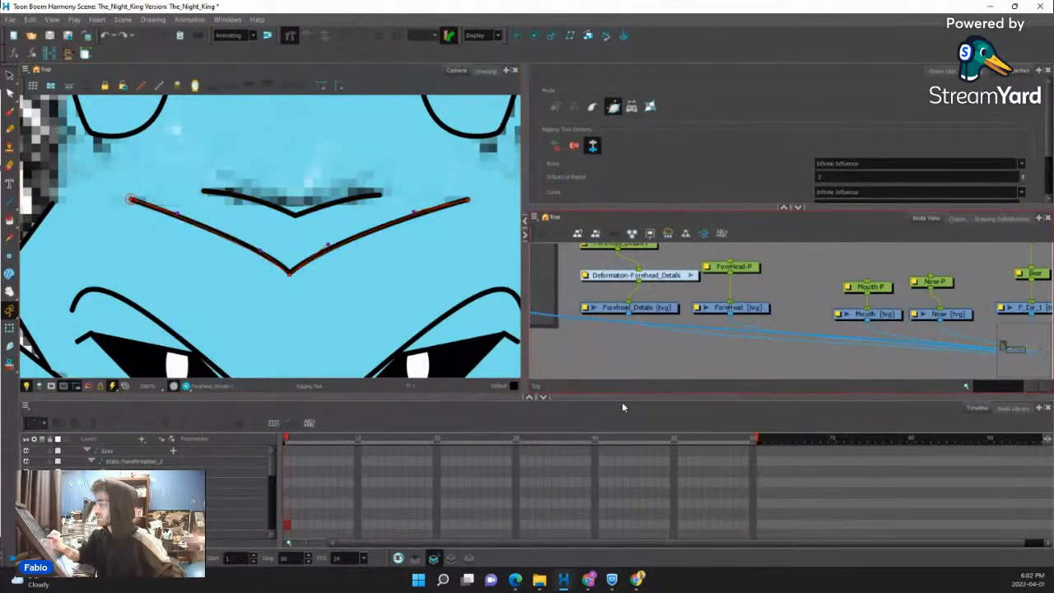
pyautogui.click(663, 311)
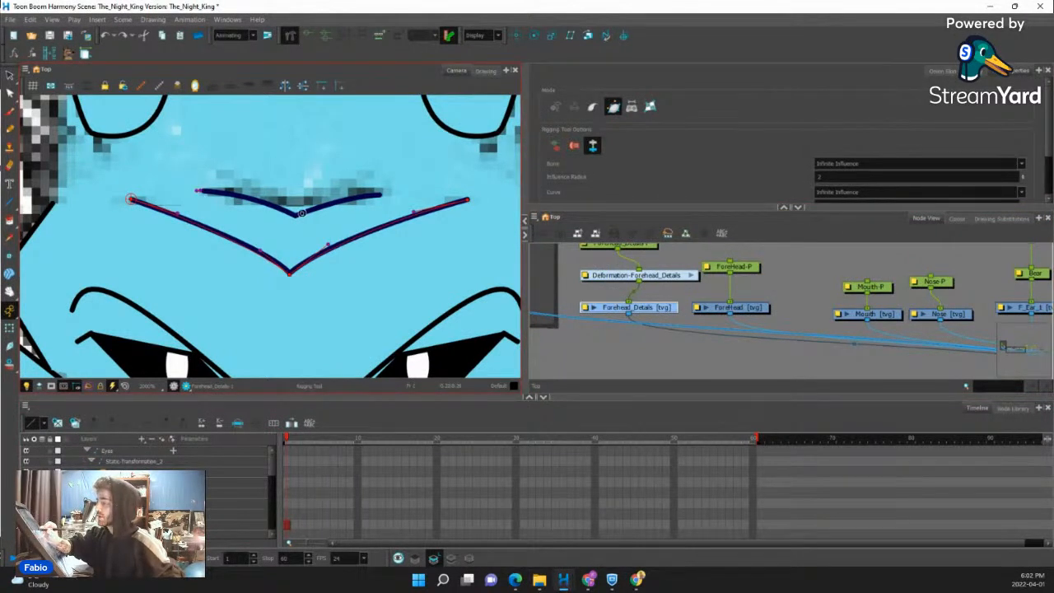
pyautogui.click(295, 215)
pyautogui.click(381, 196)
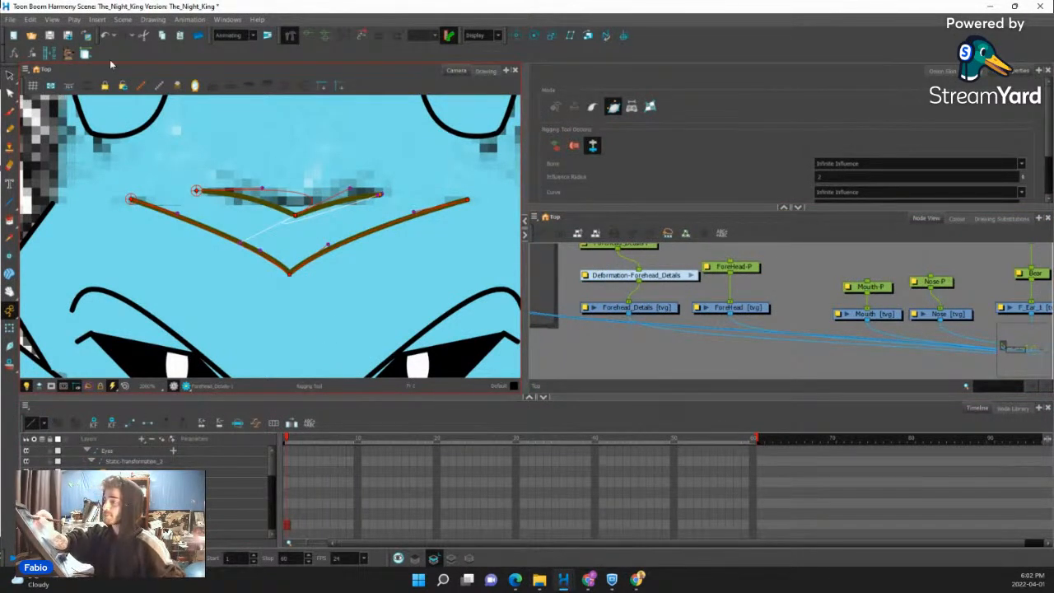
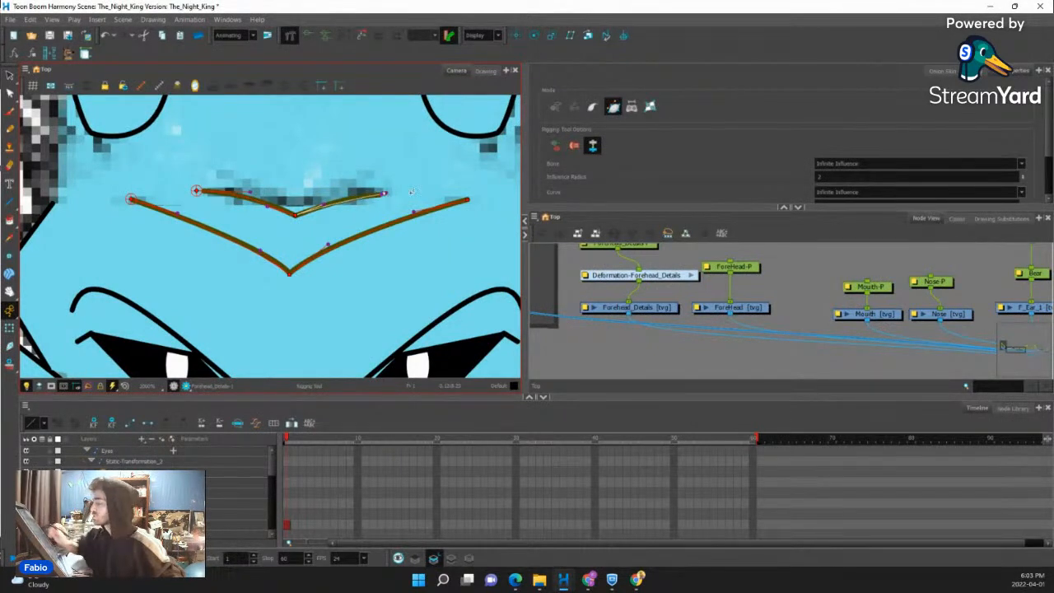
# Adjust the right end point and handles of the short crease's curve deformer so it follows the drawn line.
pyautogui.press('2')
pyautogui.press('2')
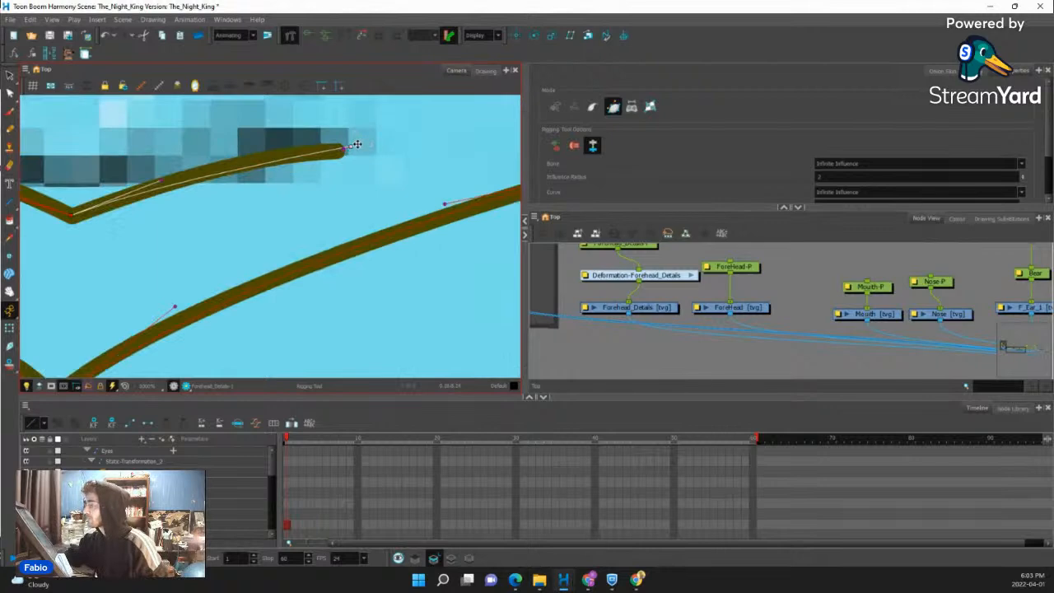
pyautogui.click(352, 146)
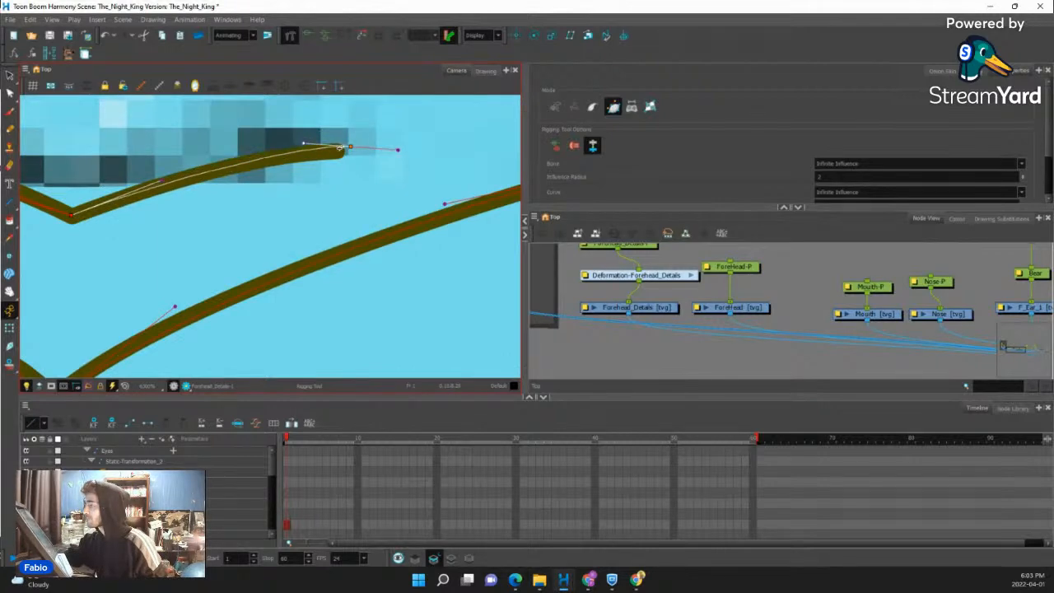
pyautogui.moveTo(351, 149); pyautogui.dragTo(260, 149)
pyautogui.press('1')
pyautogui.press('1')
pyautogui.press('1')
pyautogui.press('1')
pyautogui.press('2')
pyautogui.press('2')
pyautogui.press('2')
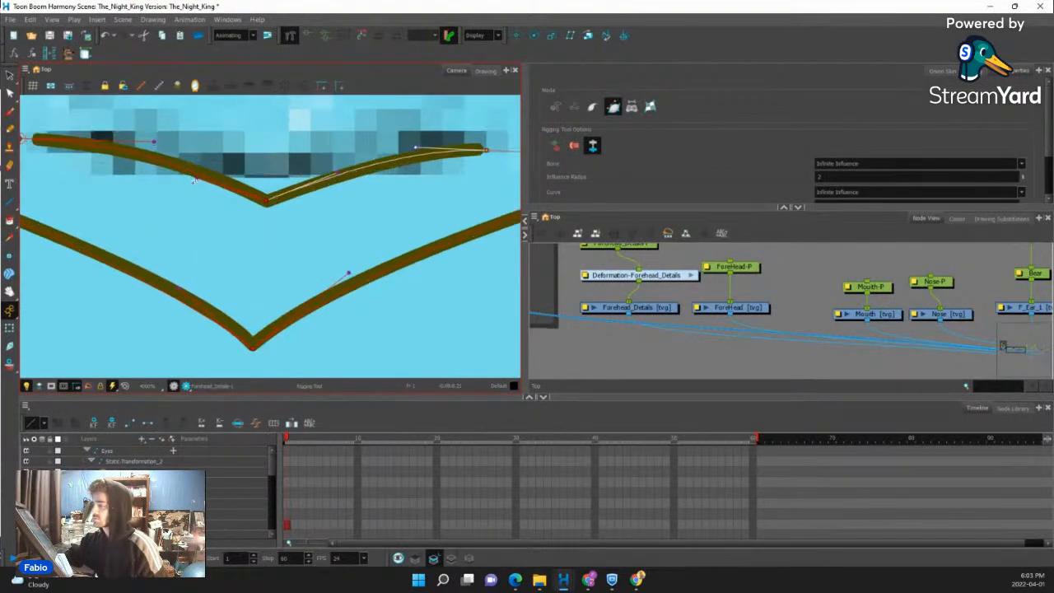
pyautogui.press('1')
pyautogui.press('1')
pyautogui.press('2')
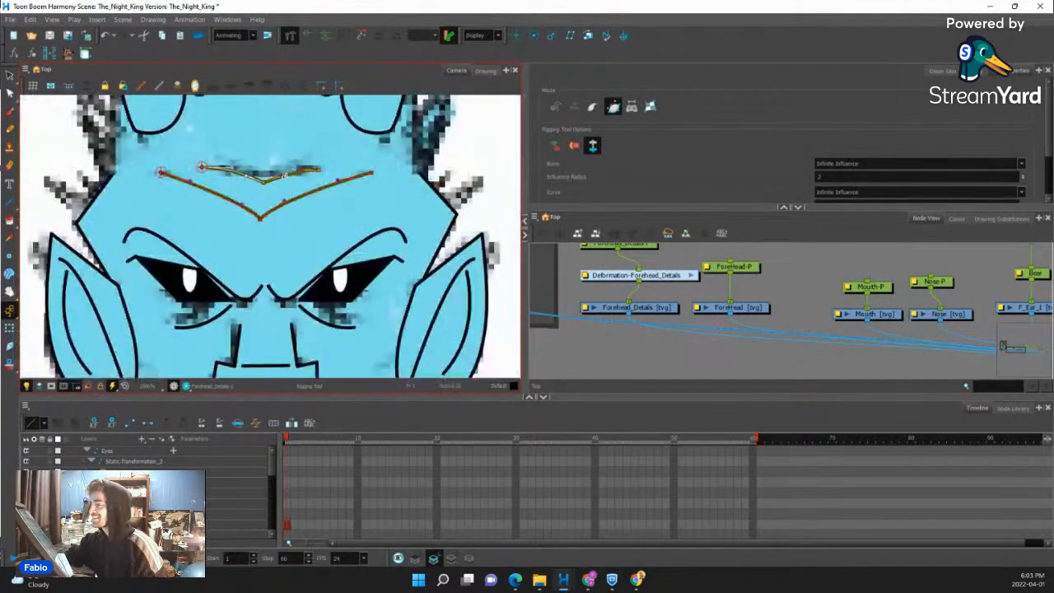
# Switch to the Transform tool, deselect the deformers, and align the Deformation-Forehead_Details node with its peg and drawing.
pyautogui.press('1')
pyautogui.press('1')
pyautogui.click(10, 327)
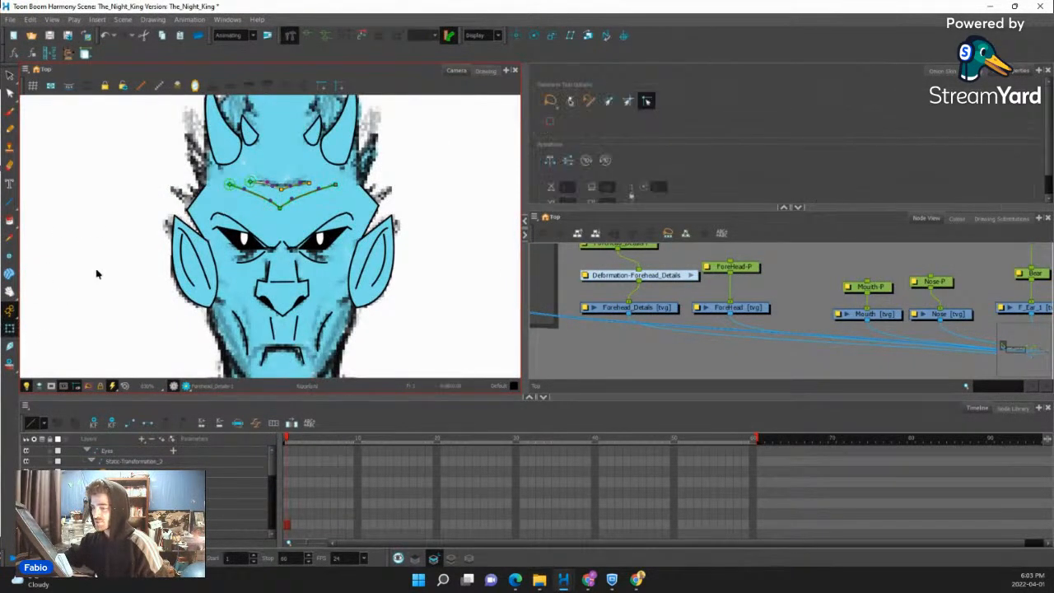
pyautogui.press('2')
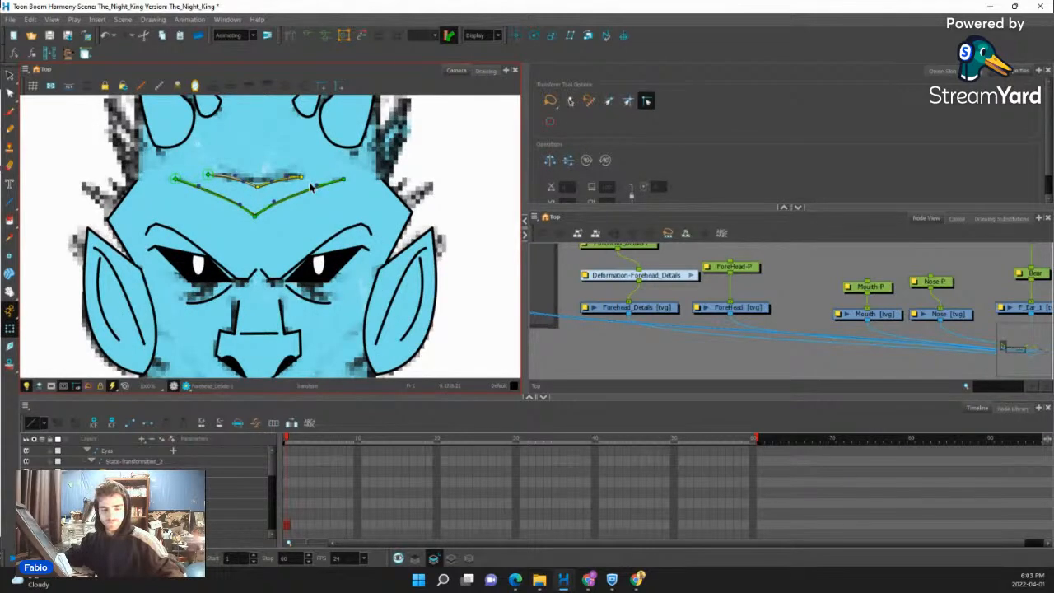
pyautogui.click(308, 190)
pyautogui.press('1')
pyautogui.press('1')
pyautogui.press('1')
pyautogui.click(638, 335)
pyautogui.moveTo(665, 279); pyautogui.dragTo(585, 253)
# Shift the Eyes group farther left in the node network, away from the Forehead_Details nodes.
pyautogui.press('1')
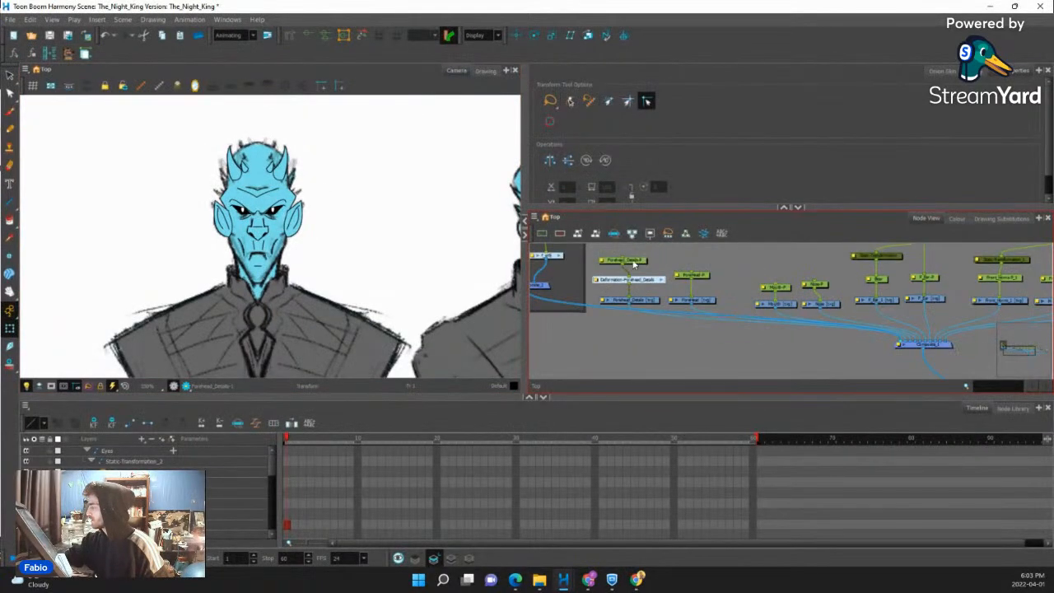
pyautogui.press('1')
pyautogui.press('1')
pyautogui.press('1')
pyautogui.press('1')
pyautogui.press('2')
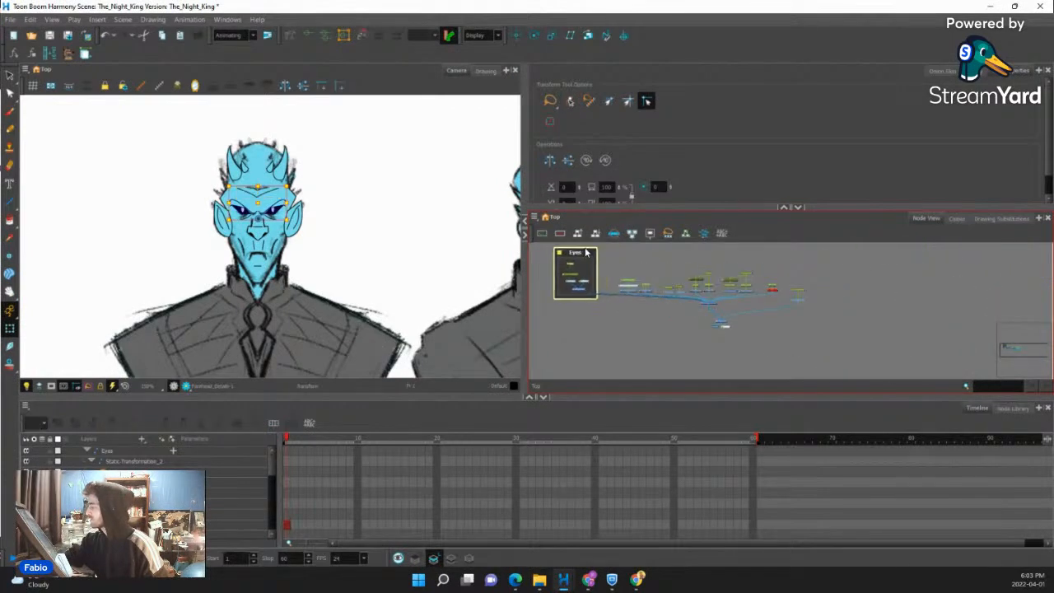
pyautogui.press('2')
pyautogui.press('2')
pyautogui.press('2')
pyautogui.press('2')
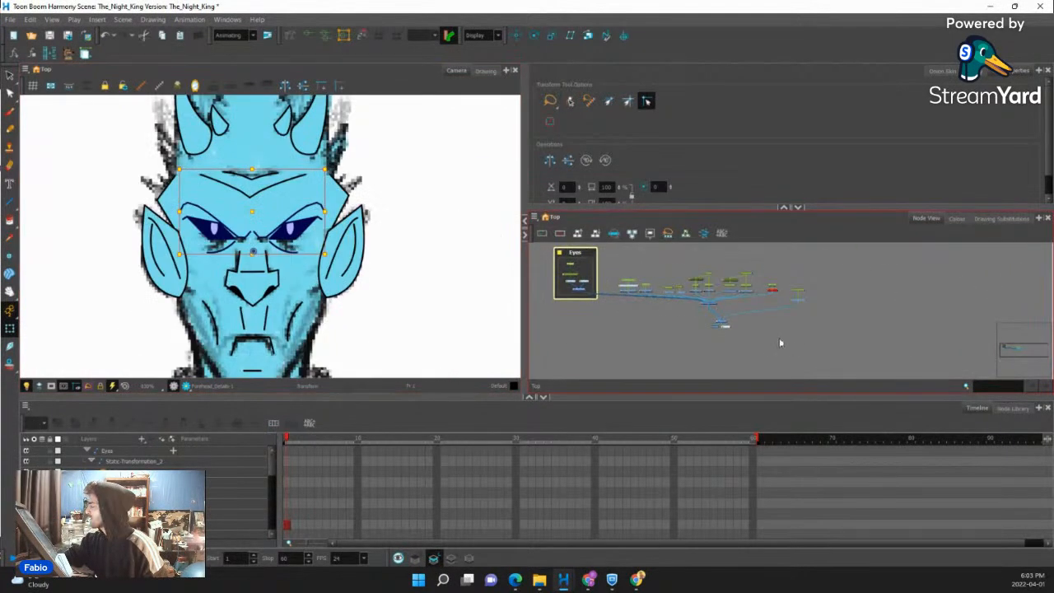
pyautogui.press('2')
pyautogui.press('2')
pyautogui.press('2')
pyautogui.press('2')
pyautogui.press('2')
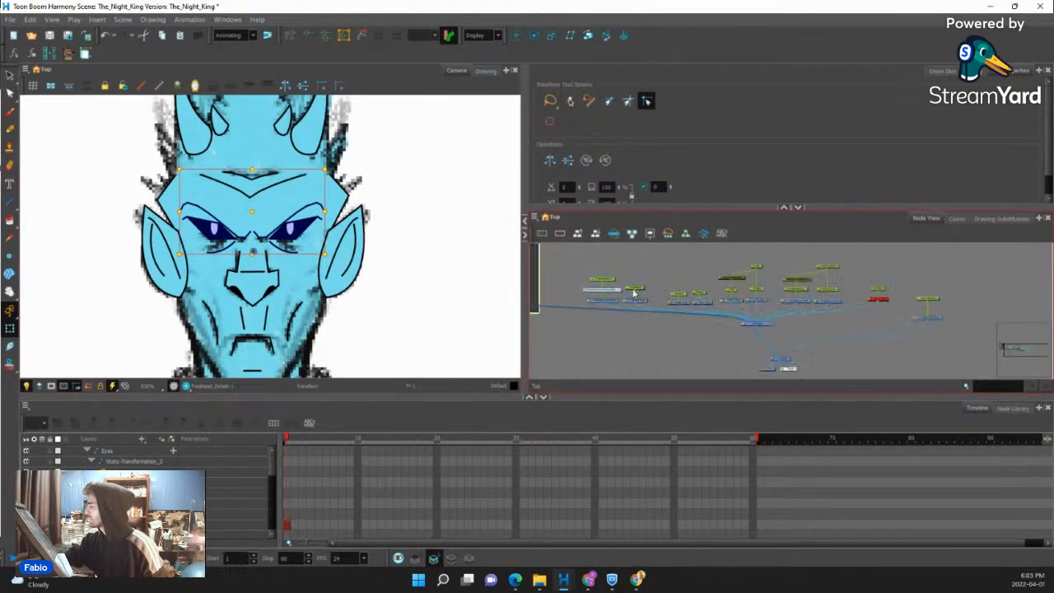
# Select the Forehead peg and use the Rotate tool to place its pivot between the eyes.
pyautogui.click(643, 287)
pyautogui.press('1')
pyautogui.press('1')
pyautogui.click(535, 36)
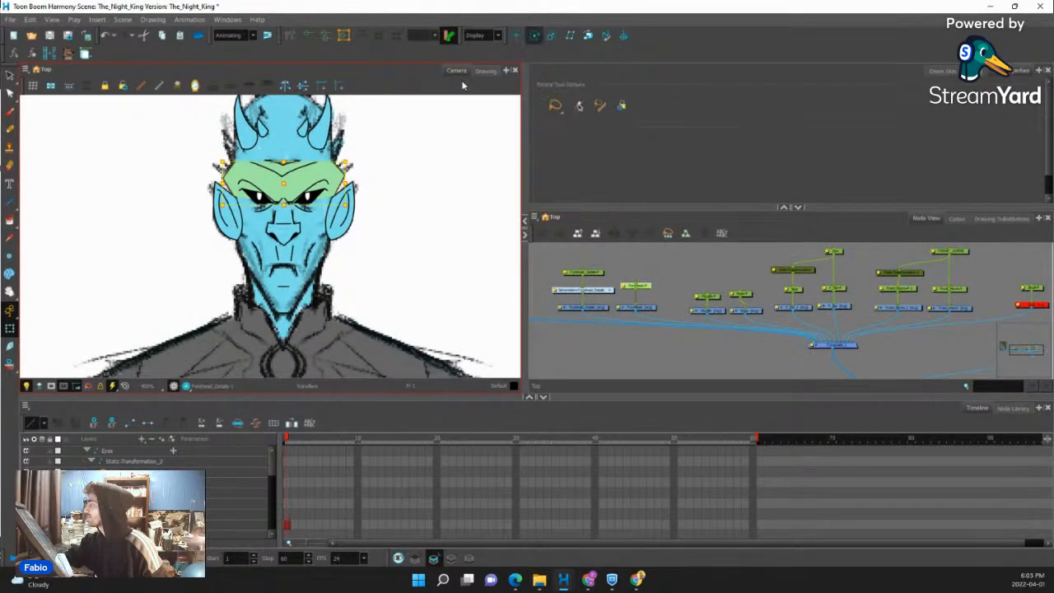
pyautogui.press('1')
pyautogui.press('1')
pyautogui.press('1')
pyautogui.press('1')
pyautogui.press('1')
pyautogui.press('1')
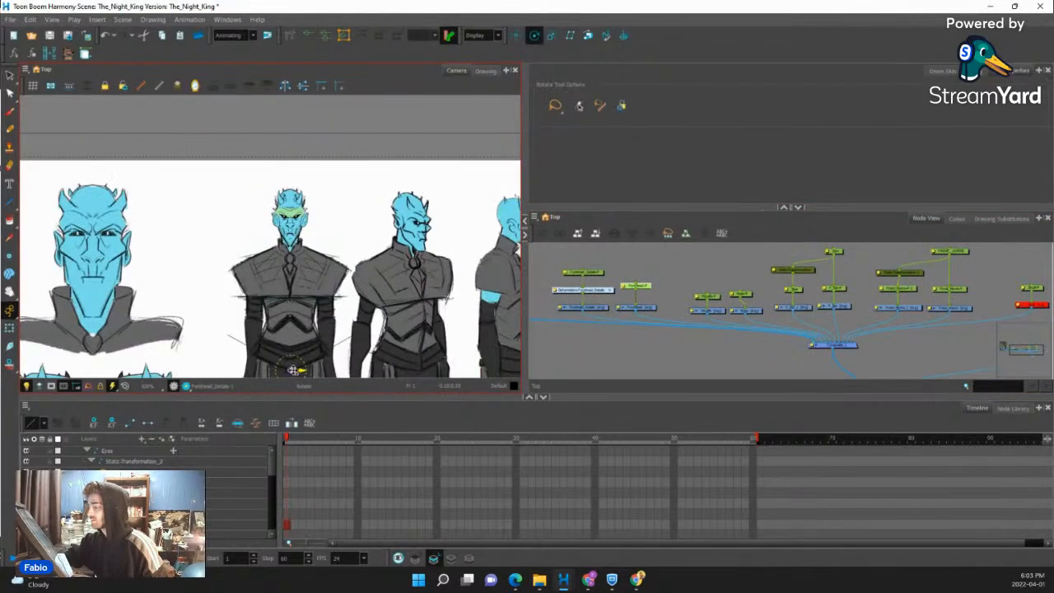
pyautogui.press('1')
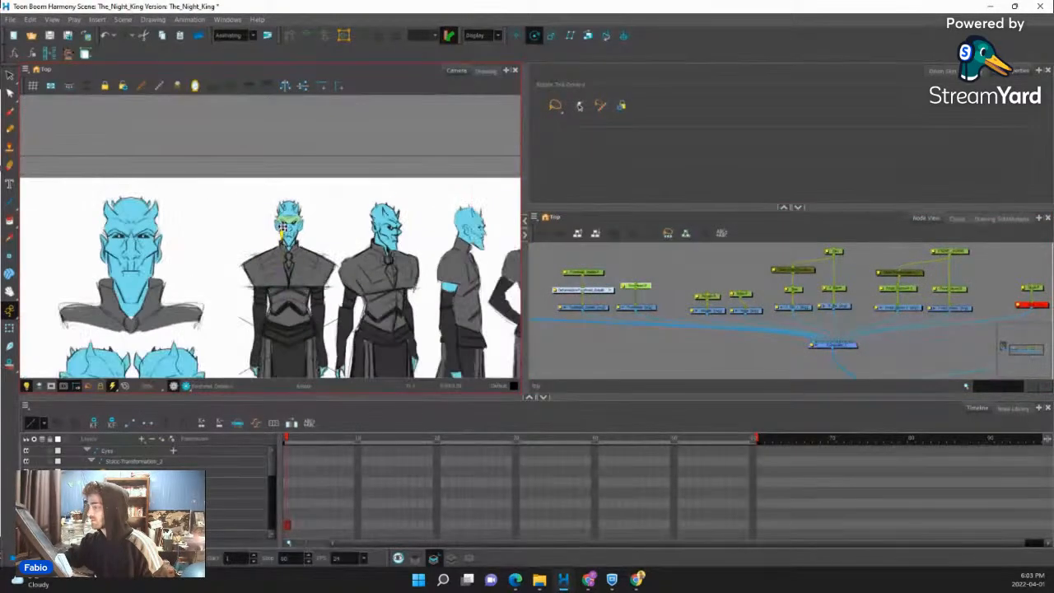
pyautogui.press('2')
pyautogui.press('2')
pyautogui.press('2')
pyautogui.press('2')
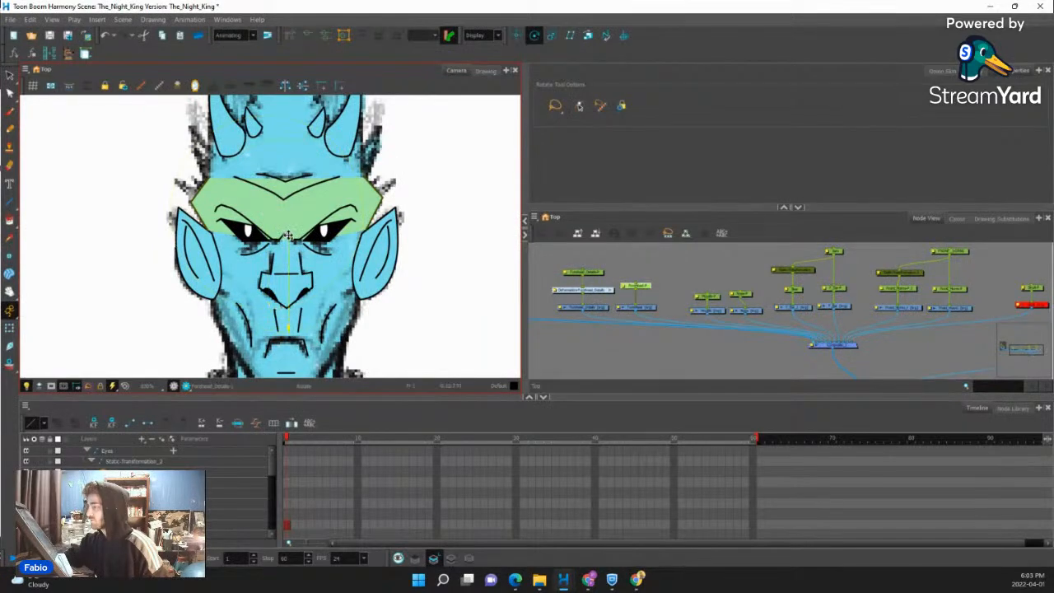
# Select the Forehead_Details peg and place its pivot at the forehead's centre, just above the short crease.
pyautogui.click(669, 291)
pyautogui.click(599, 273)
pyautogui.press('1')
pyautogui.press('1')
pyautogui.press('1')
pyautogui.press('1')
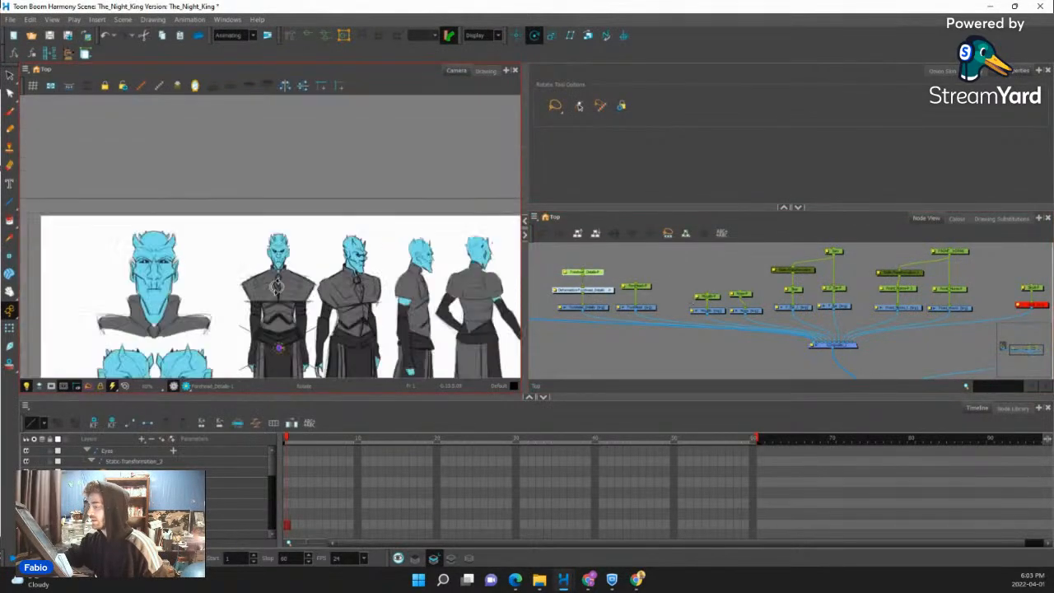
pyautogui.press('1')
pyautogui.press('2')
pyautogui.press('2')
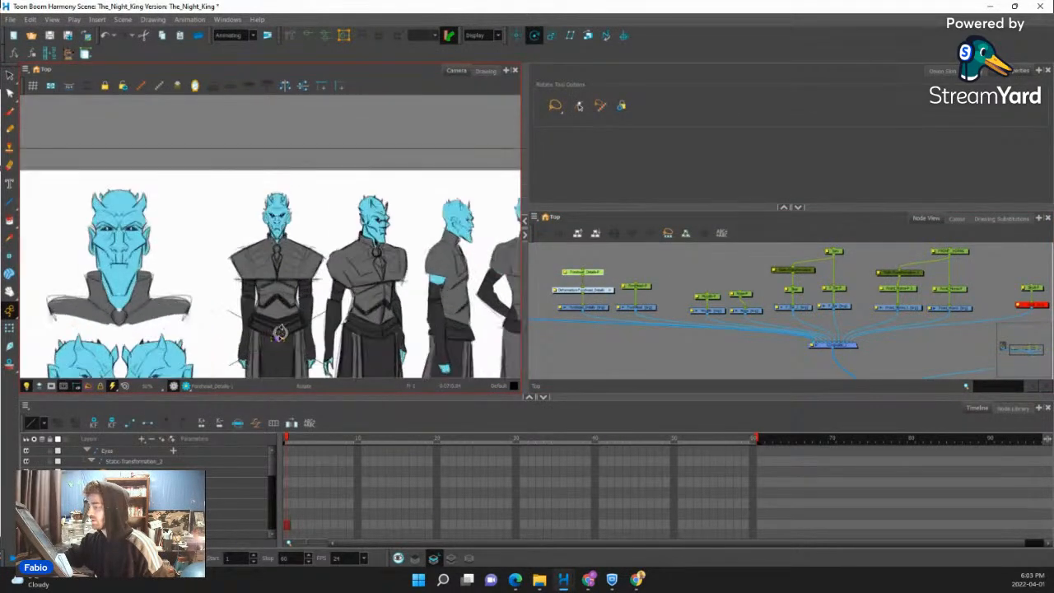
pyautogui.press('2')
pyautogui.press('2')
pyautogui.press('2')
pyautogui.press('2')
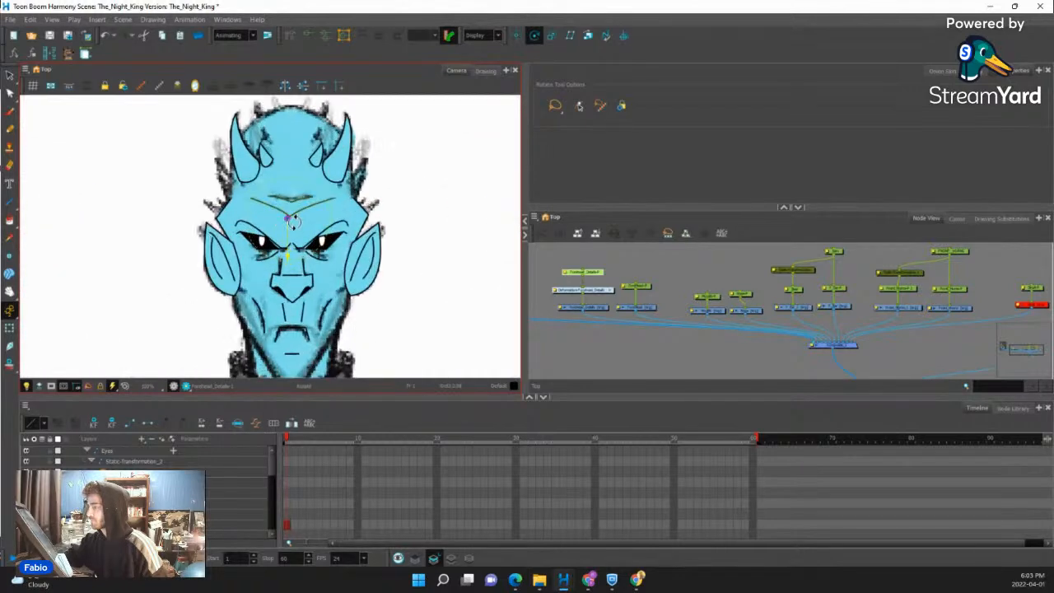
pyautogui.moveTo(291, 220); pyautogui.dragTo(290, 189)
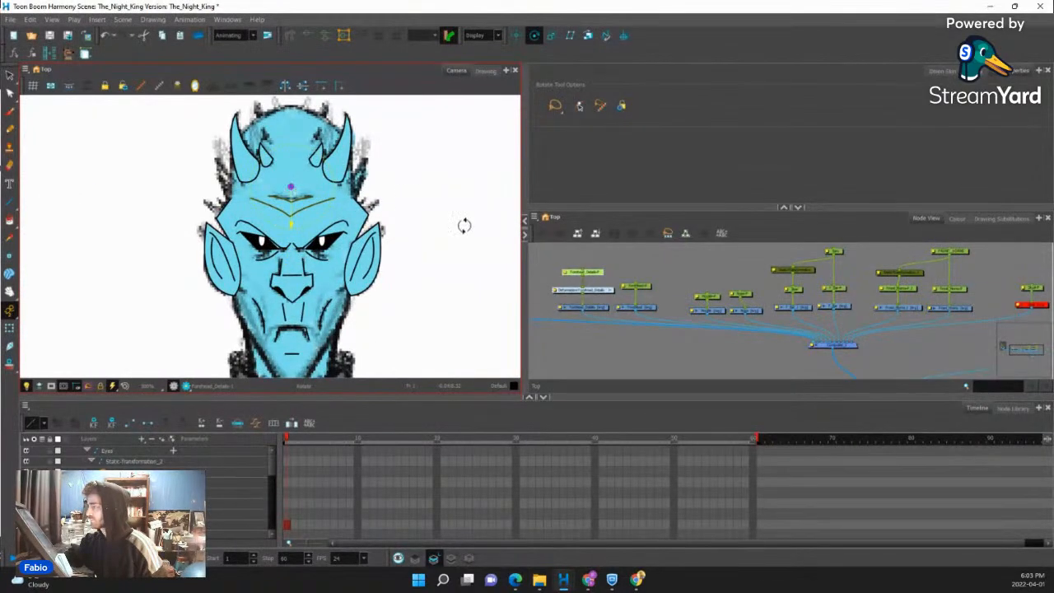
# Enable the disabled head drawing node and switch to the Transform tool.
pyautogui.press('1')
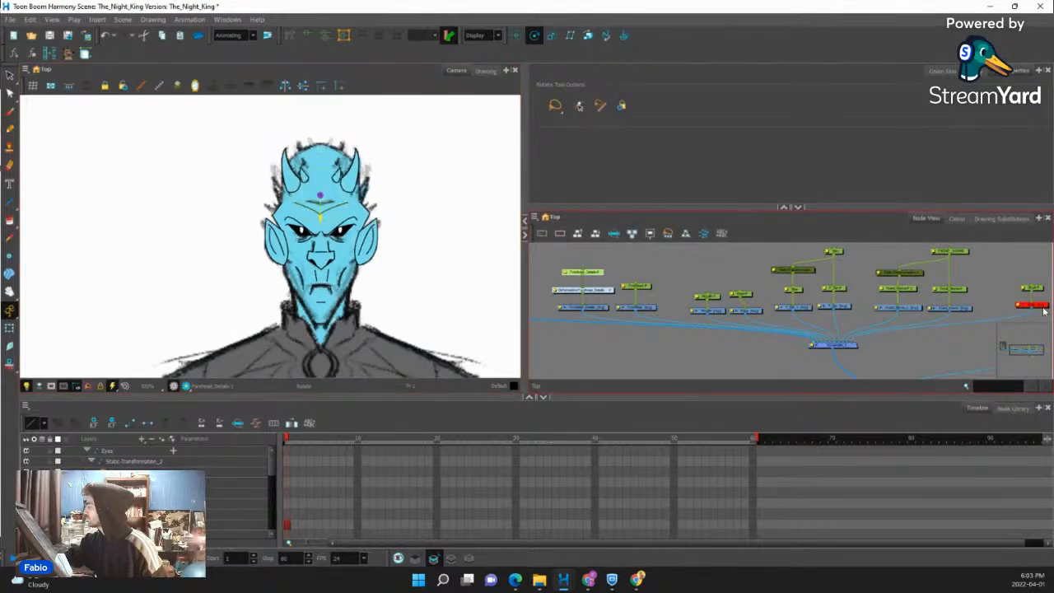
pyautogui.click(1041, 308)
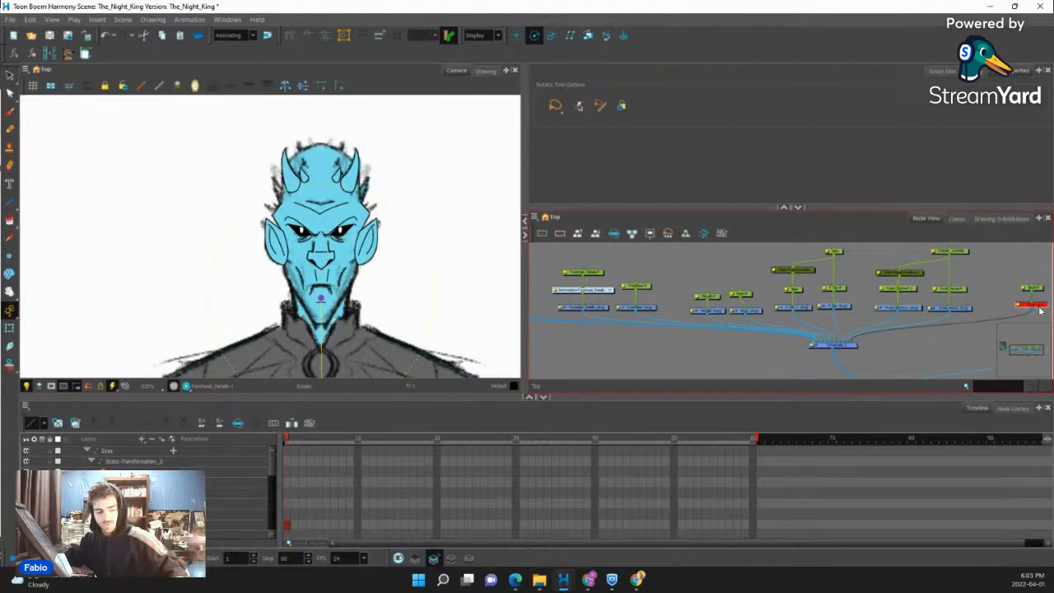
pyautogui.press('a')
pyautogui.press('1')
pyautogui.press('1')
pyautogui.press('1')
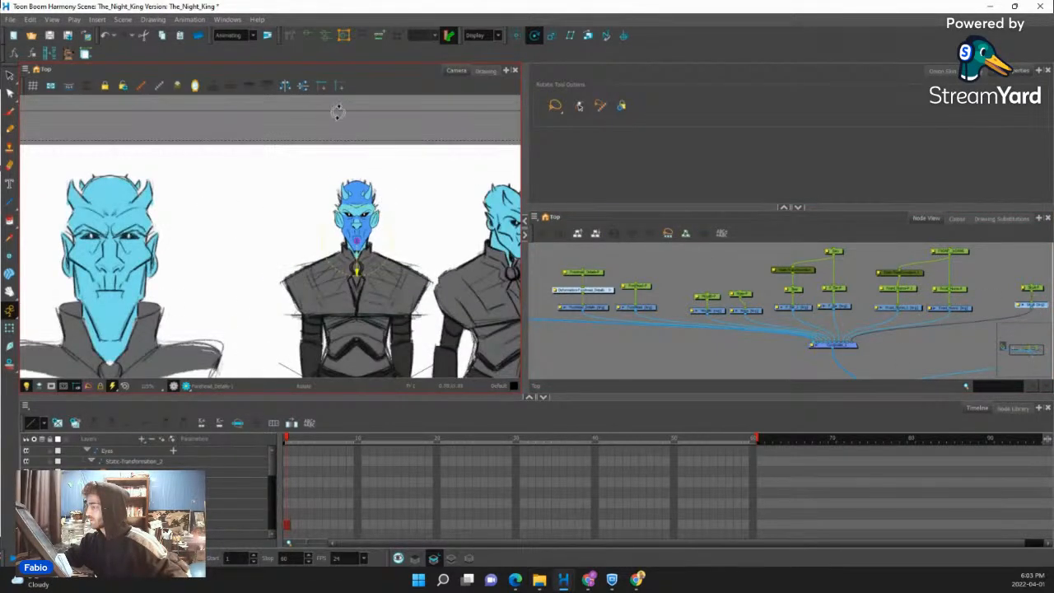
pyautogui.hotkey('shift', 't')
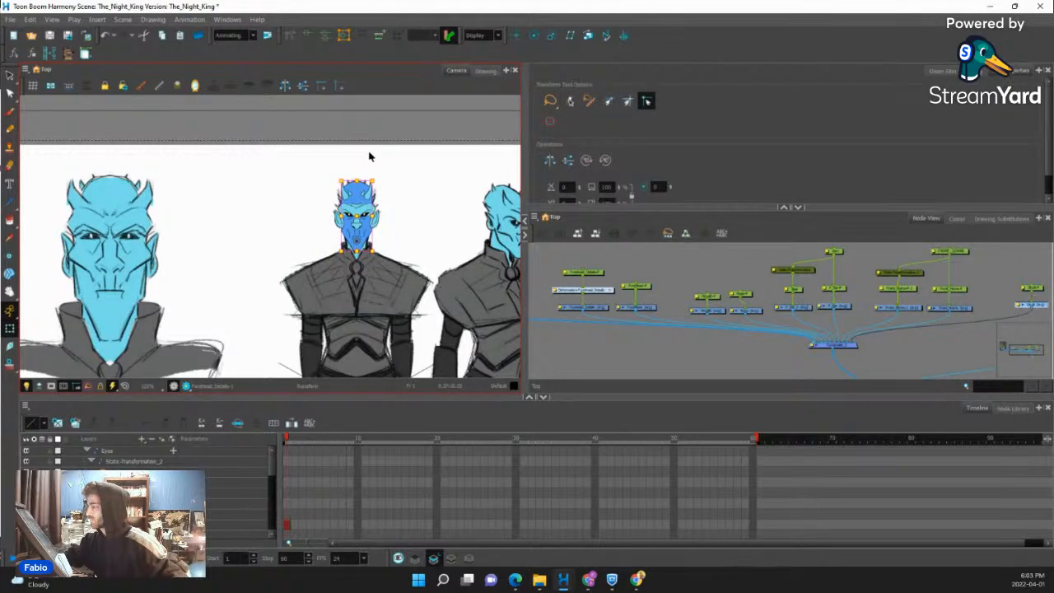
# Examine the front-view face up close, including the left ear's drawing and its peg.
pyautogui.press('2')
pyautogui.press('2')
pyautogui.press('2')
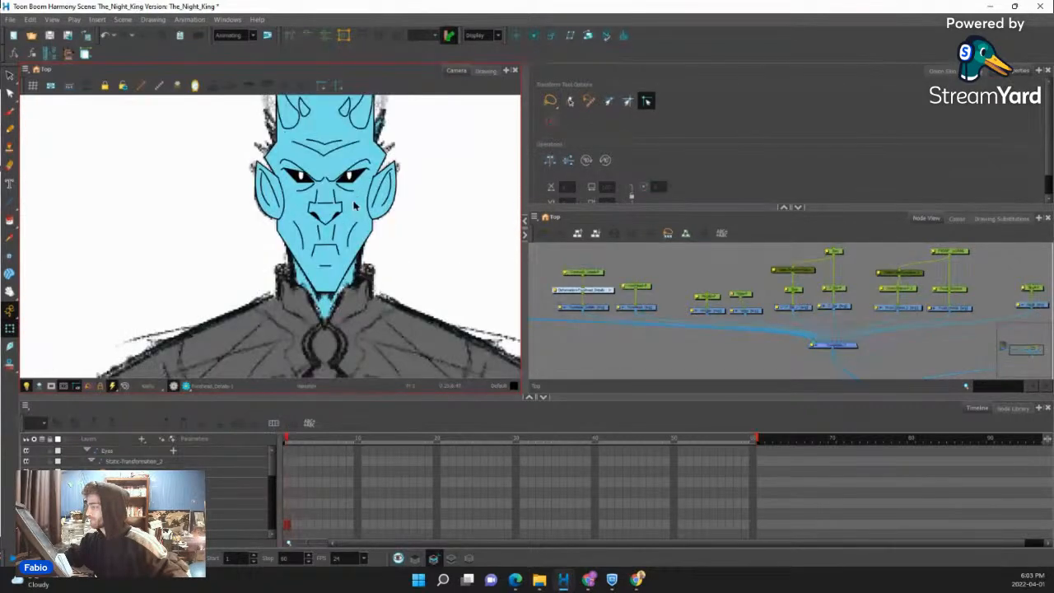
pyautogui.moveTo(356, 206); pyautogui.dragTo(355, 231)
pyautogui.click(276, 232)
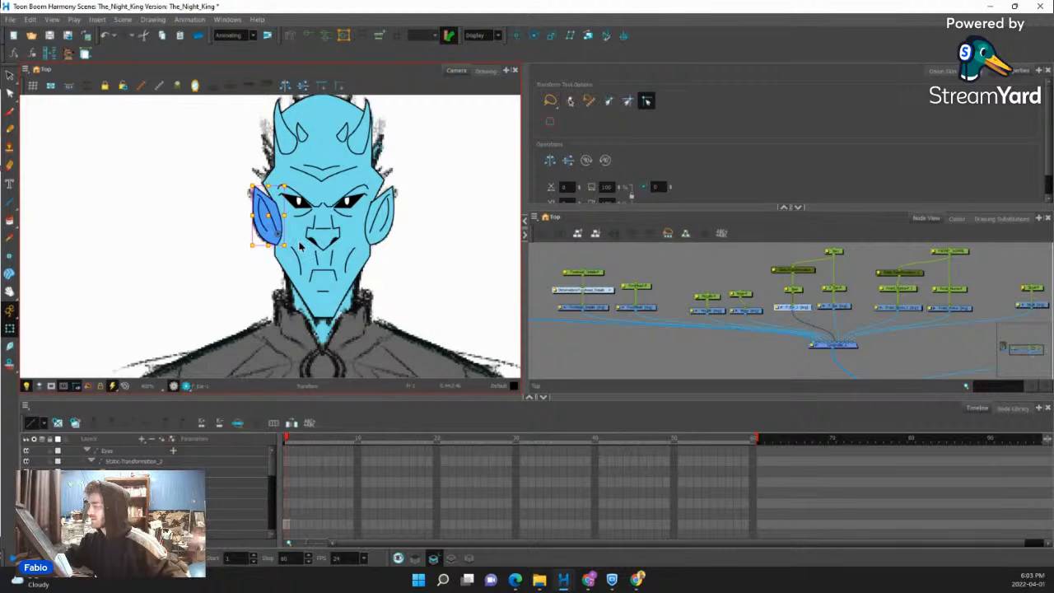
pyautogui.click(301, 243)
pyautogui.press('2')
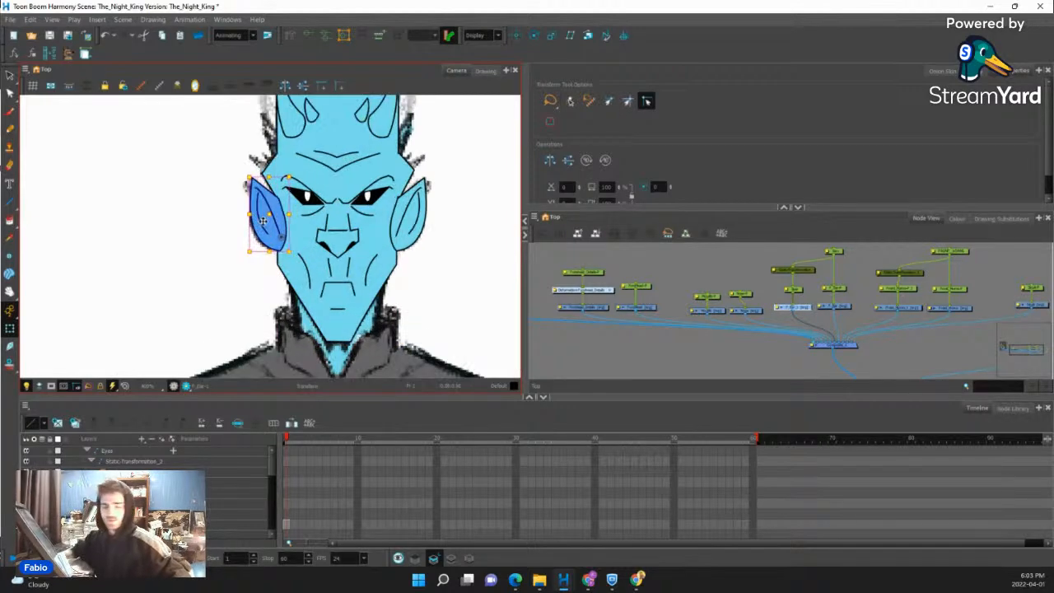
pyautogui.click(263, 221)
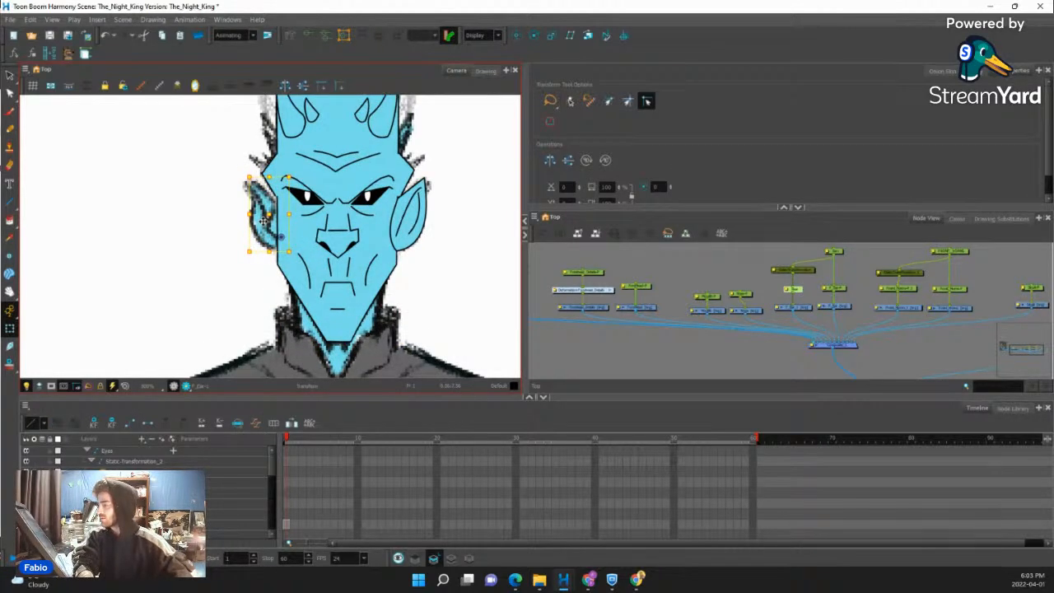
pyautogui.click(262, 221)
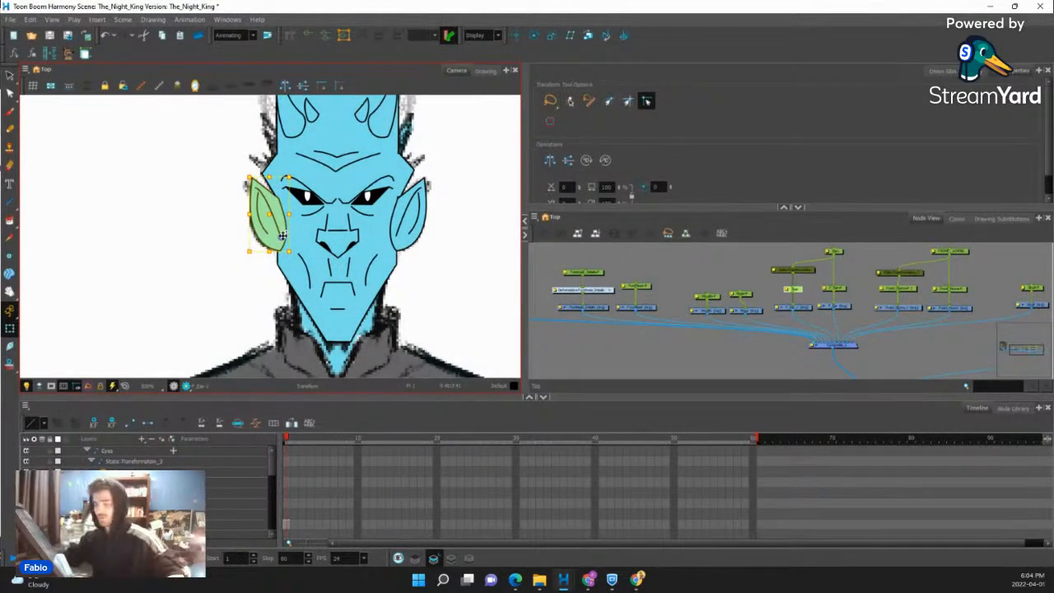
# Temporarily disable the left ear and skull layers to compare them with the sketch, undoing each change.
pyautogui.press('d')
pyautogui.hotkey('ctrl', 'z')
pyautogui.click(308, 243)
pyautogui.press('d')
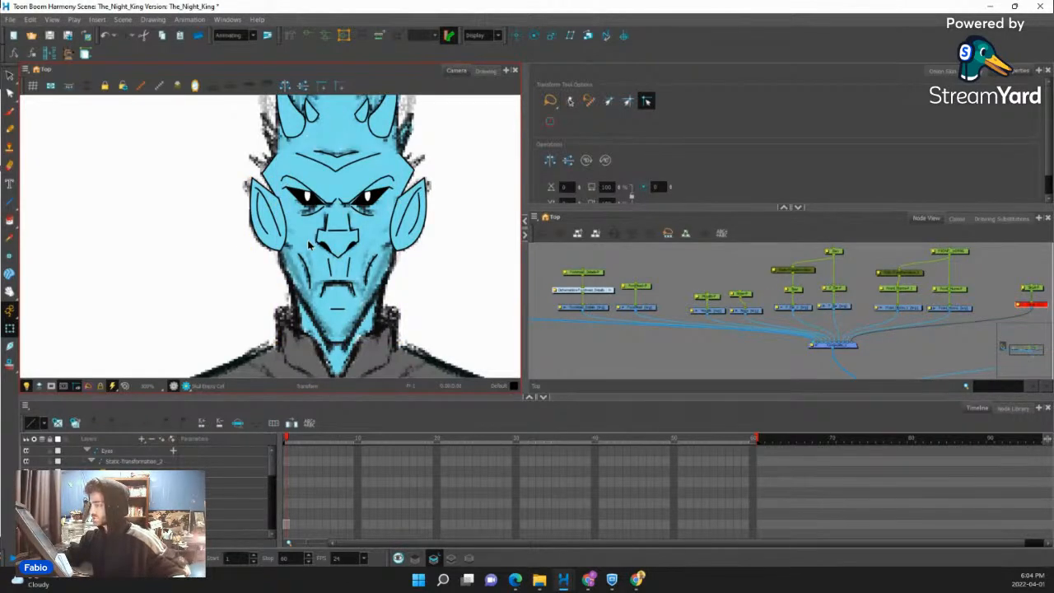
pyautogui.hotkey('ctrl', 'z')
# Shift the ear, horn and skull nodes farther right in the node network to free space above the composite.
pyautogui.scroll(-3, 835, 335)
pyautogui.moveTo(837, 334); pyautogui.dragTo(740, 335)
pyautogui.scroll(3, 753, 332)
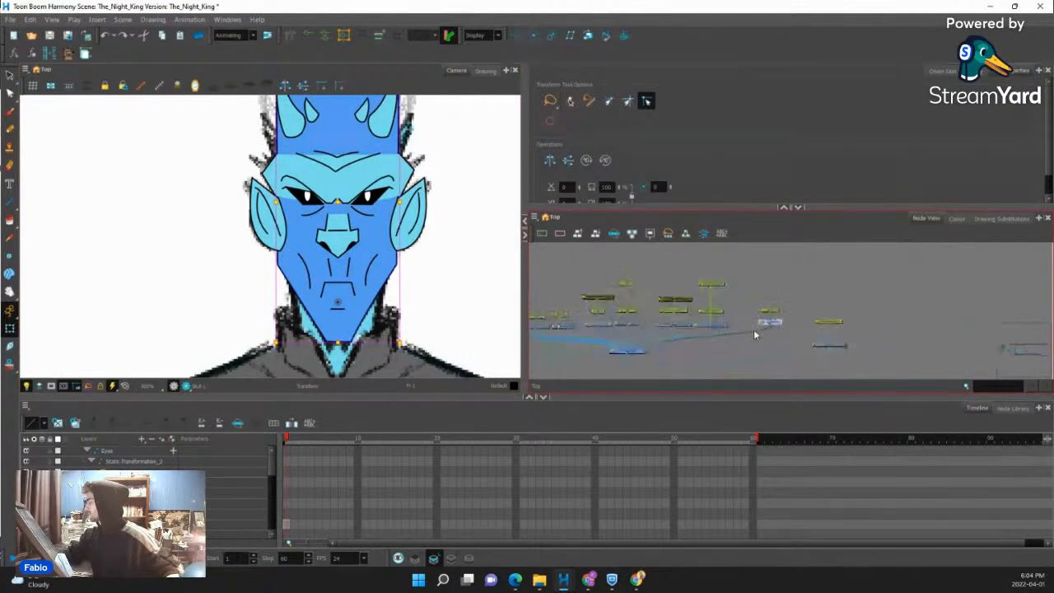
pyautogui.click(659, 324)
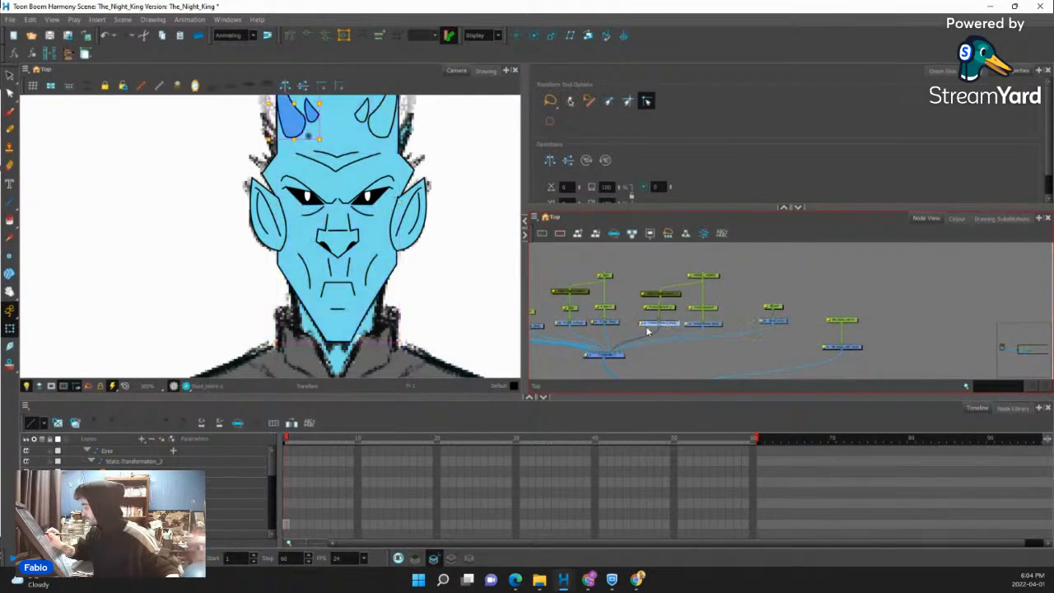
pyautogui.click(577, 322)
pyautogui.moveTo(782, 335)
pyautogui.mouseDown()
pyautogui.moveTo(862, 319)
pyautogui.moveTo(838, 355)
pyautogui.moveTo(893, 351)
pyautogui.mouseUp()
pyautogui.click(708, 328)
# Add a vector drawing layer named Cheeks and connect it to the face composite, beside the ear nodes.
pyautogui.hotkey('ctrl', 'r')
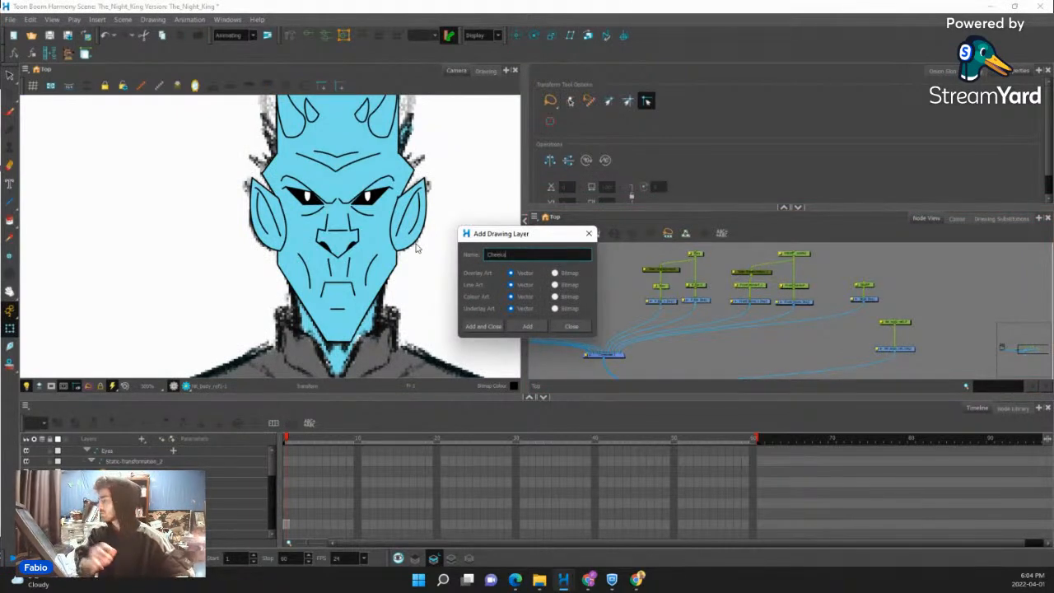
pyautogui.click(484, 327)
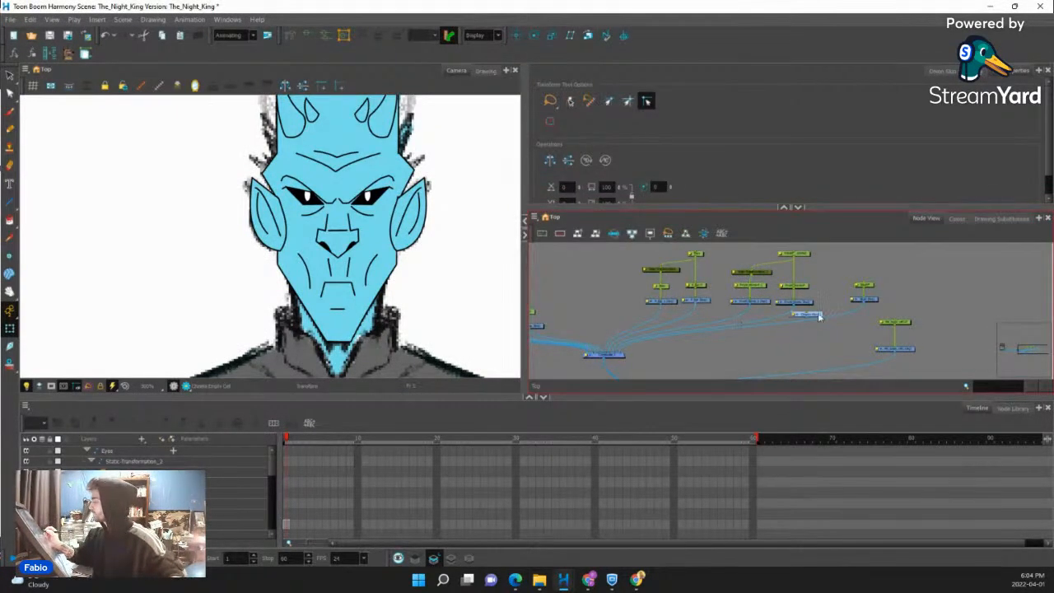
pyautogui.moveTo(604, 344); pyautogui.dragTo(604, 354)
pyautogui.moveTo(628, 304); pyautogui.dragTo(623, 308)
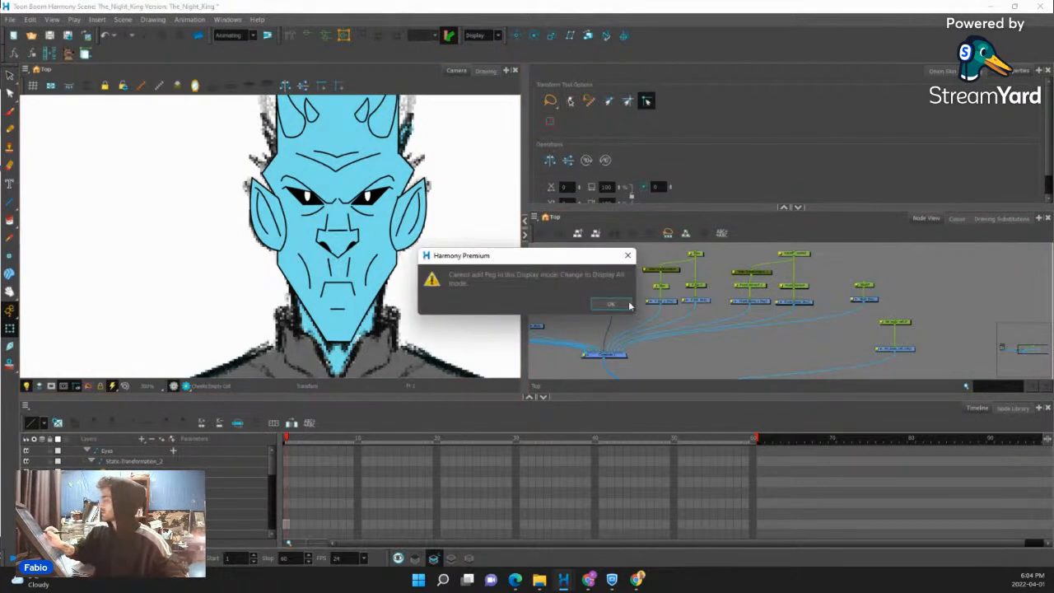
# Dismiss the display-mode warnings and add a parent peg above the Cheeks drawing in the node network.
pyautogui.click(628, 304)
pyautogui.hotkey('ctrl', 'p')
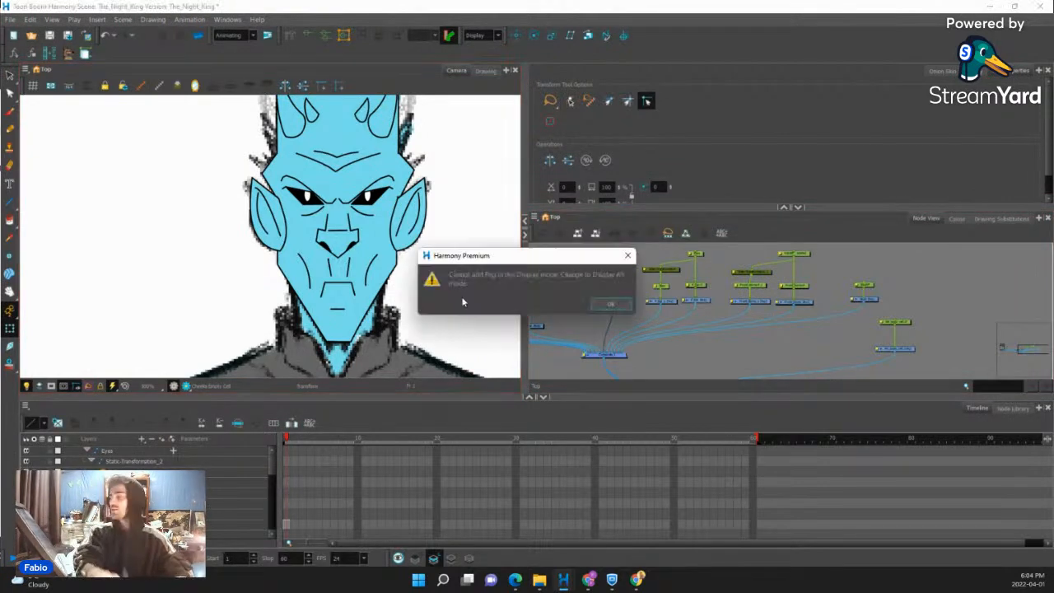
pyautogui.click(604, 303)
pyautogui.click(626, 305)
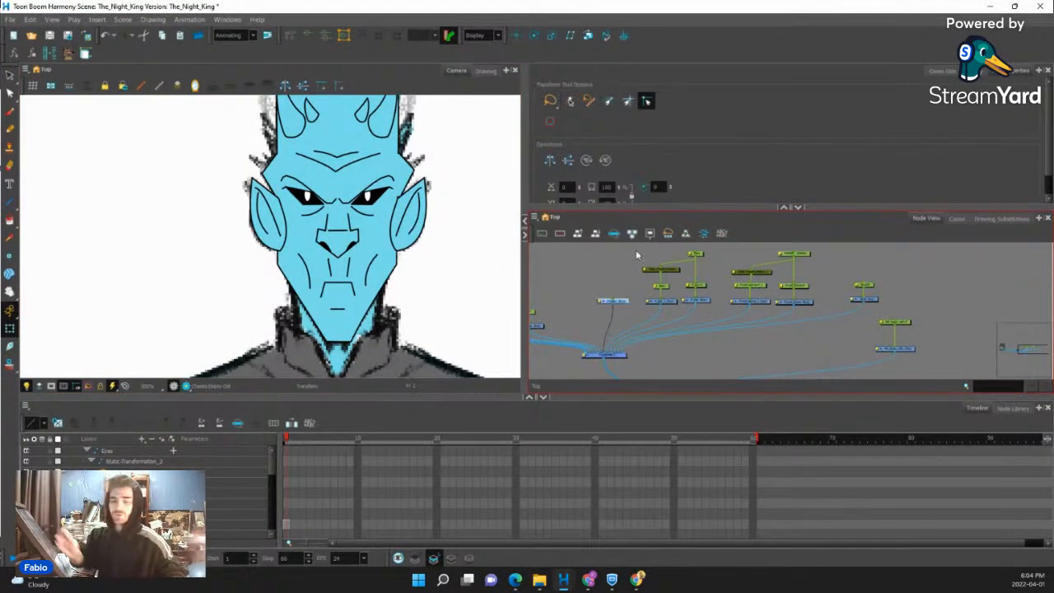
pyautogui.hotkey('ctrl', 'p')
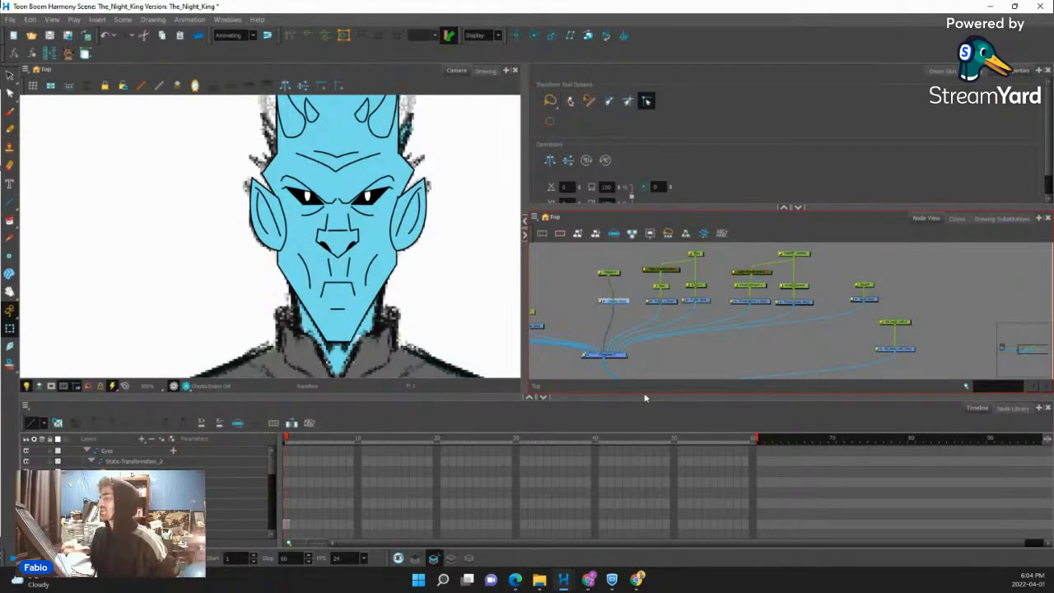
# Disable the skull drawing to expose the reference sketch around the cheeks.
pyautogui.click(335, 264)
pyautogui.click(384, 263)
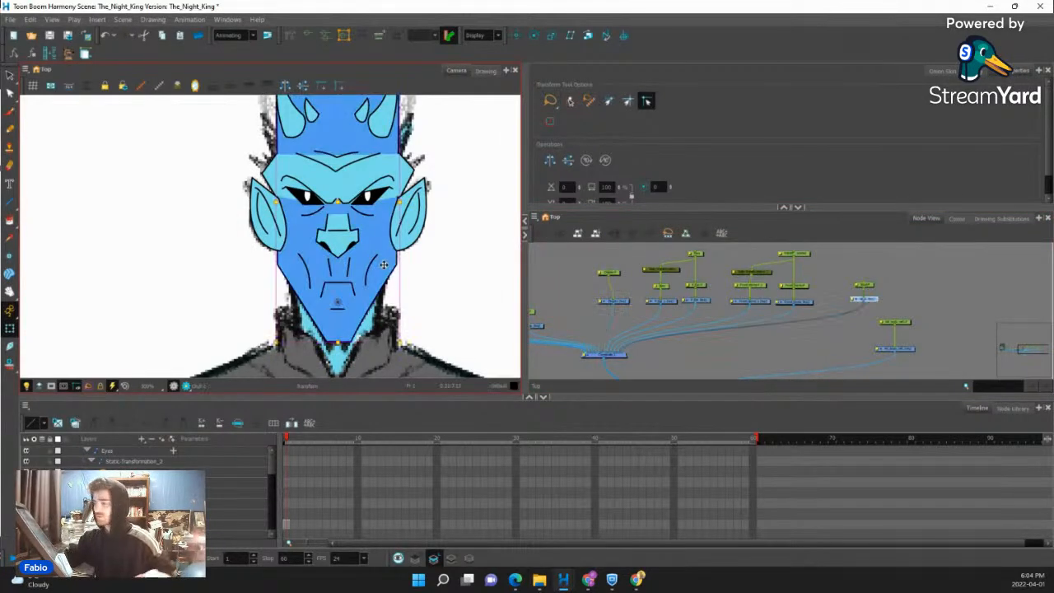
pyautogui.press('d')
pyautogui.scroll(5, 381, 231)
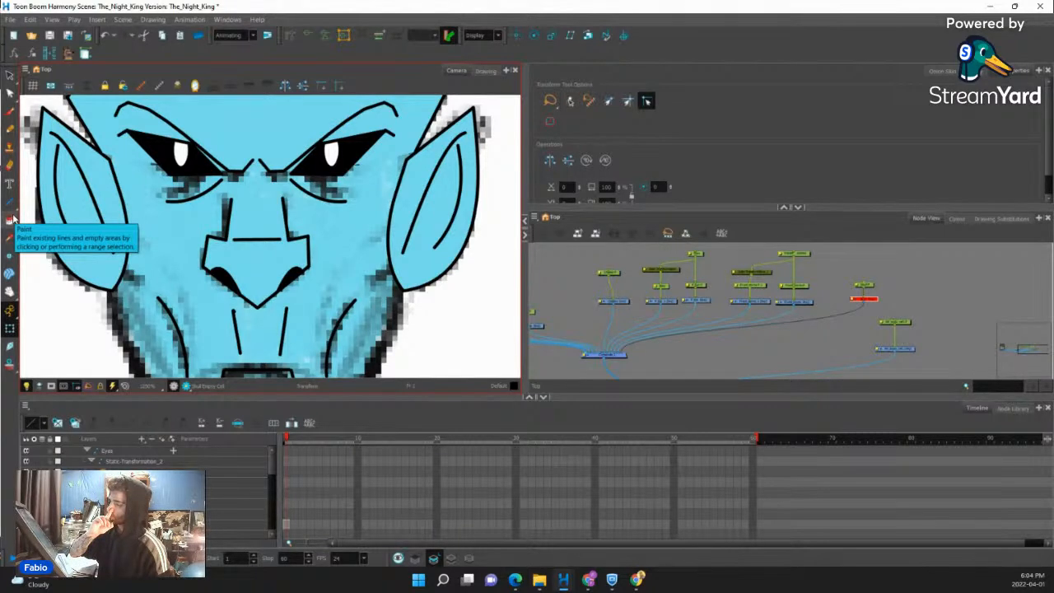
# Draw a black-outlined square over the right cheek and ear edge on the Cheeks layer with the Rectangle tool.
pyautogui.moveTo(10, 201); pyautogui.dragTo(43, 201)
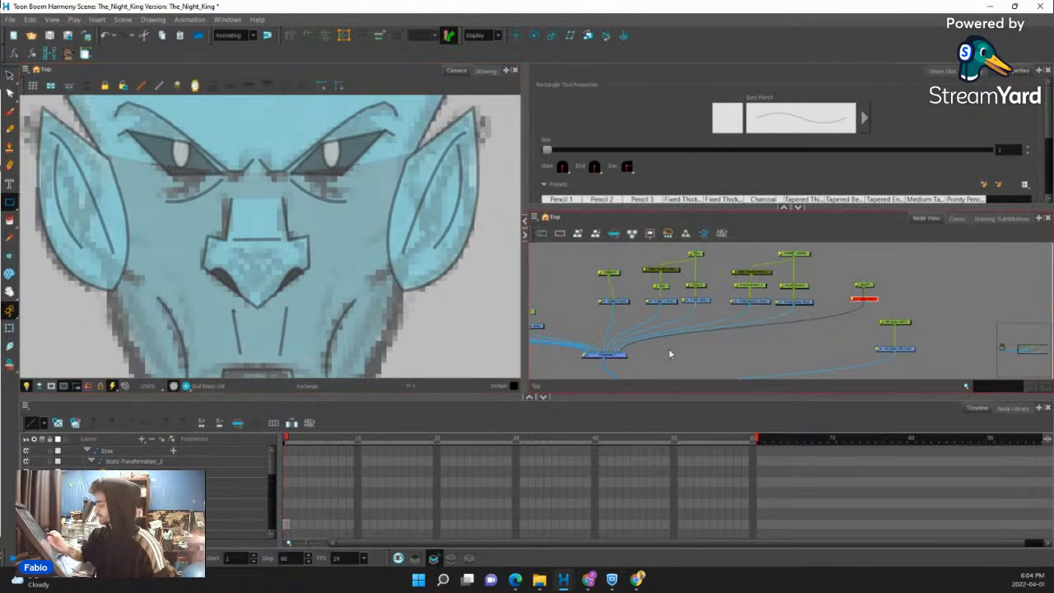
pyautogui.click(626, 301)
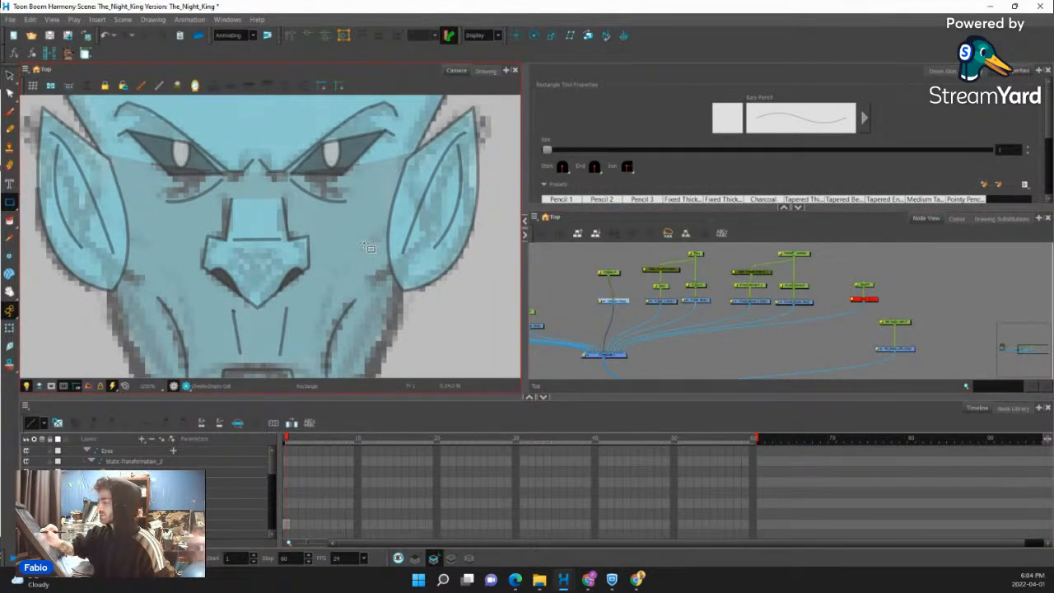
pyautogui.click(957, 218)
pyautogui.moveTo(364, 197); pyautogui.dragTo(428, 261)
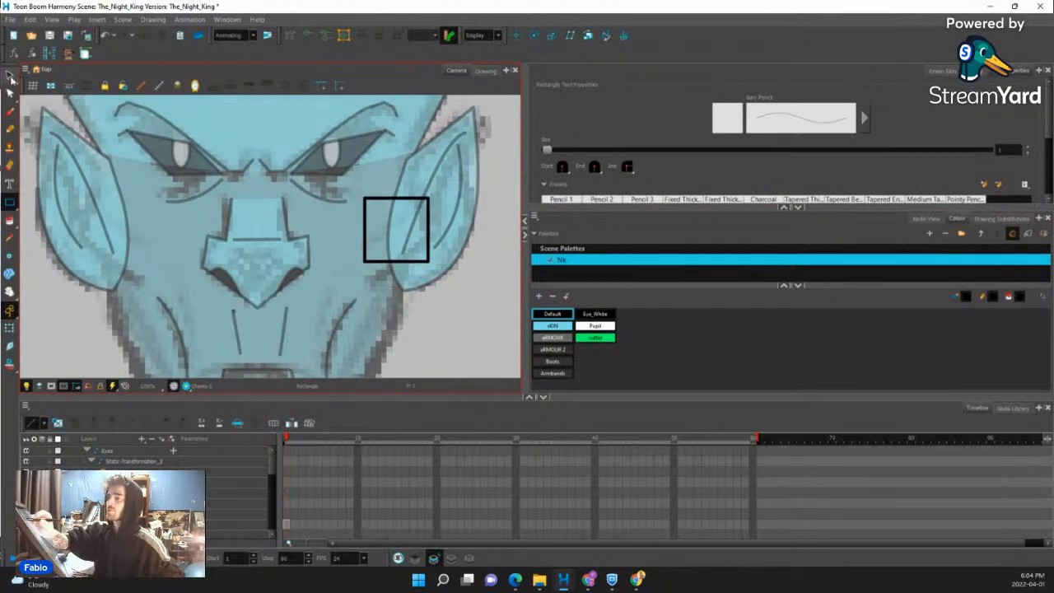
# Rotate the cheek square 45 degrees into a diamond and nudge it slightly down and left.
pyautogui.hotkey('alt', 's')
pyautogui.moveTo(428, 175); pyautogui.dragTo(405, 193)
pyautogui.press('Down')
pyautogui.press('Left')
pyautogui.press('Down')
pyautogui.press('Left')
pyautogui.press('Left')
pyautogui.press('Down')
pyautogui.press('Right')
pyautogui.click(464, 291)
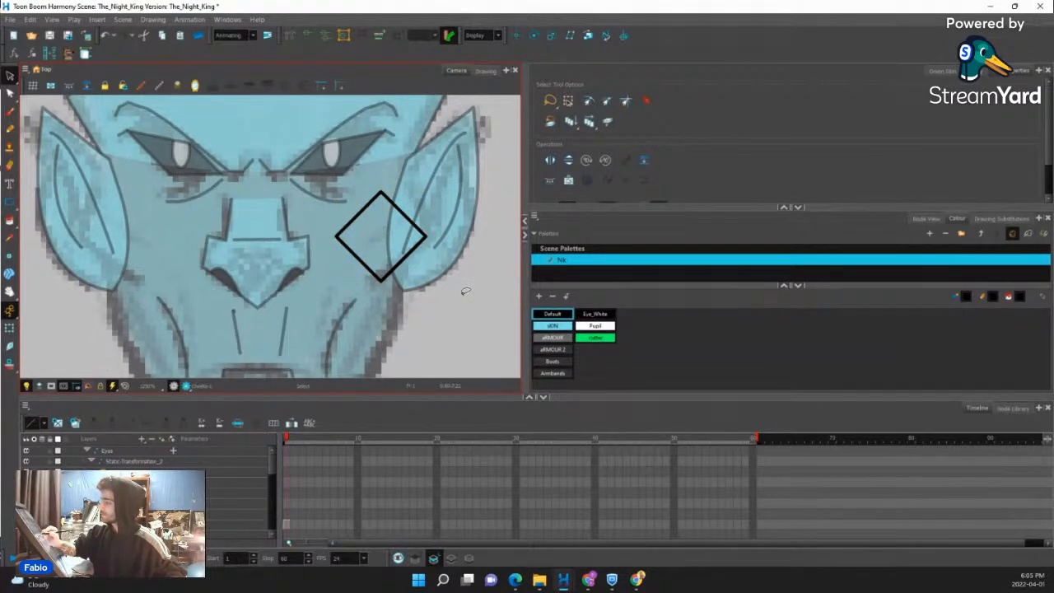
# Try the Close Gap tool on the diamond, then delete its left corner point to form a triangle.
pyautogui.hotkey('alt', 'c')
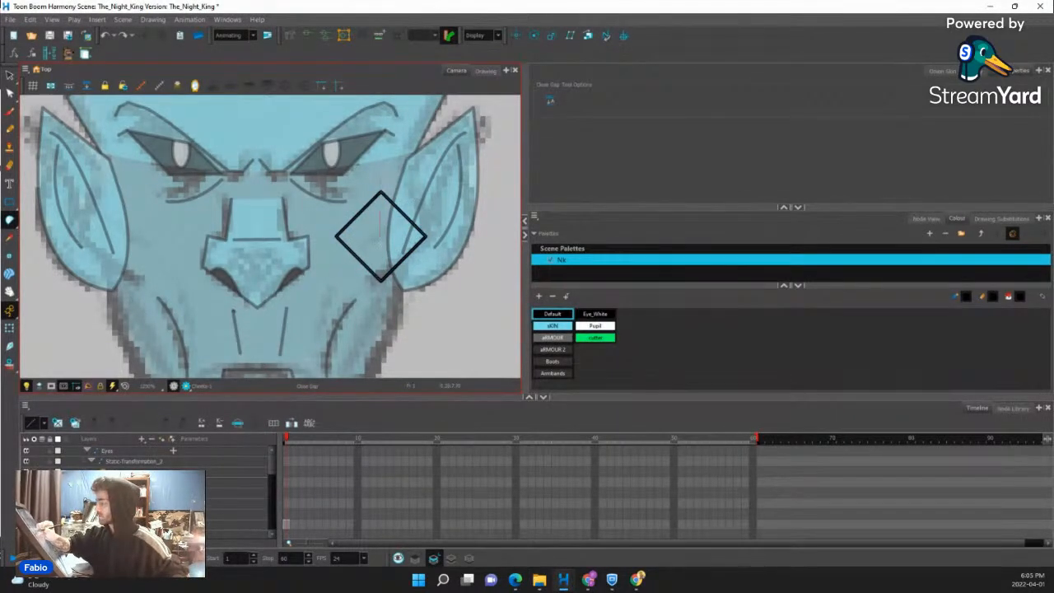
pyautogui.moveTo(380, 346); pyautogui.dragTo(383, 348)
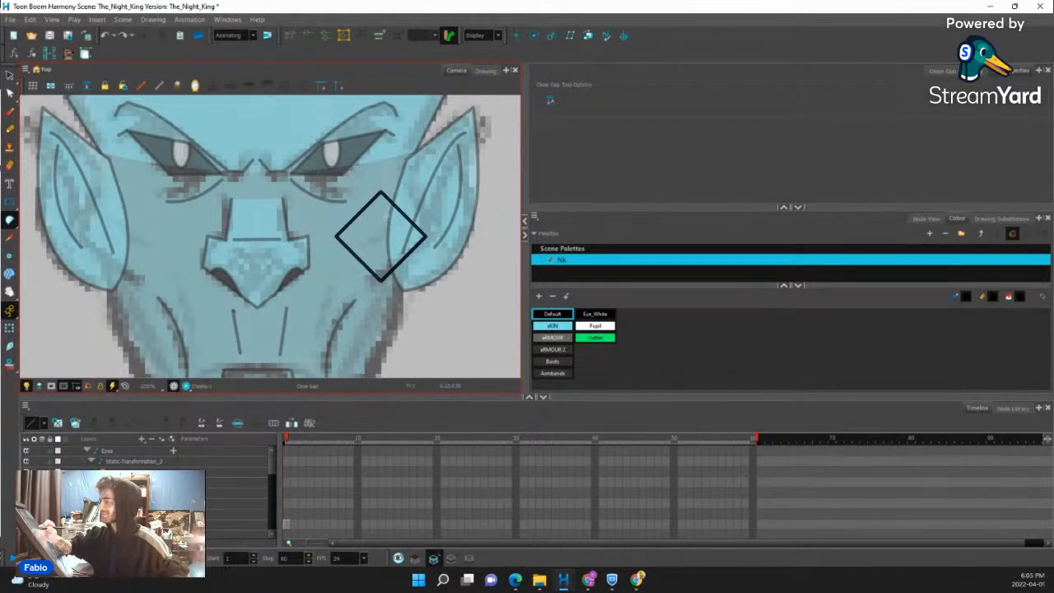
pyautogui.click(9, 93)
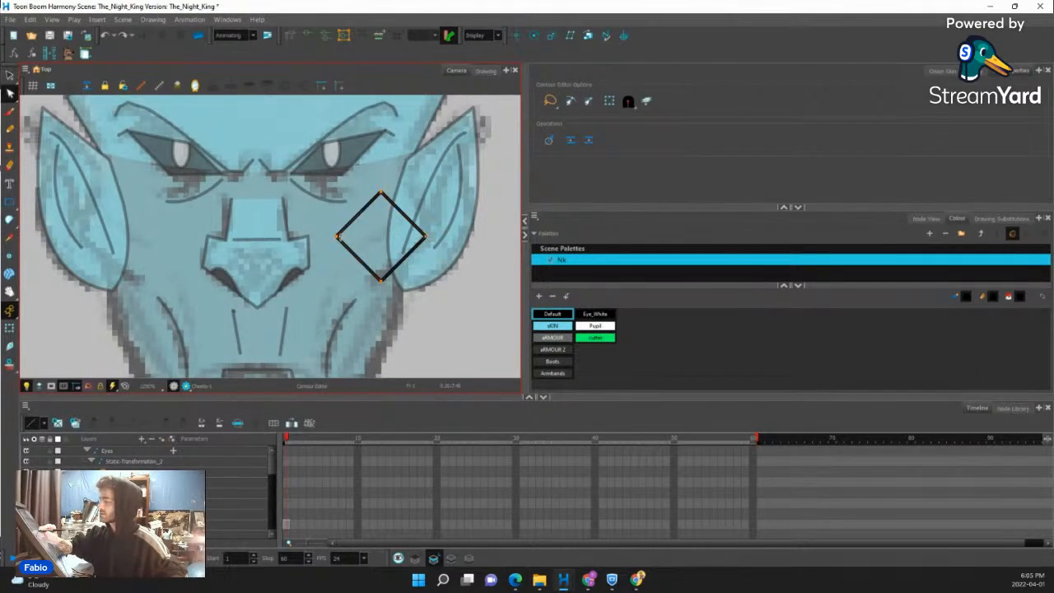
pyautogui.click(339, 239)
pyautogui.press('Delete')
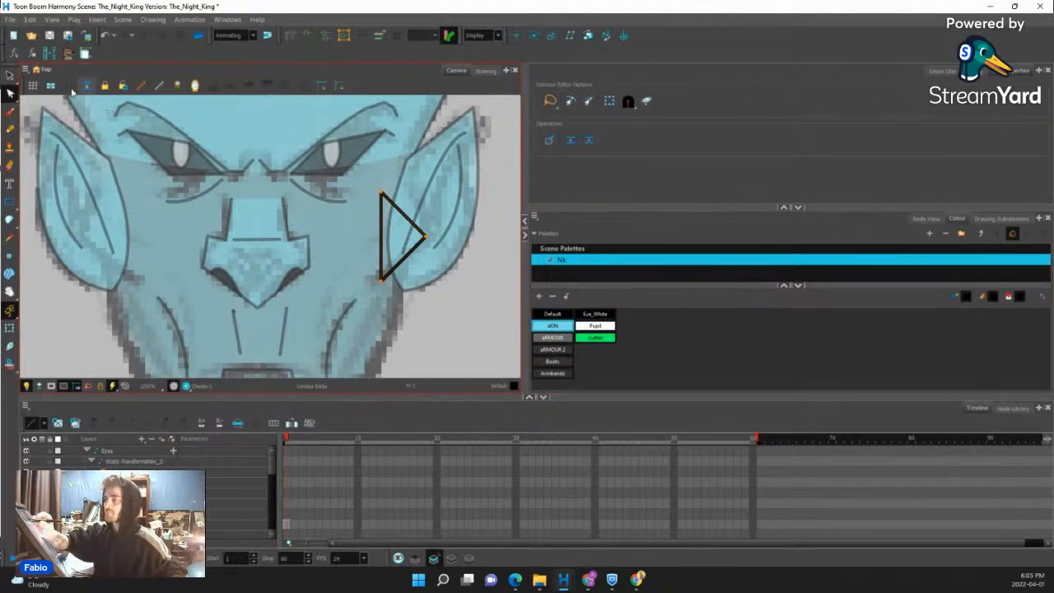
# Fill the cheek triangle with the skin colour, undoing the black fill first.
pyautogui.click(10, 75)
pyautogui.click(10, 220)
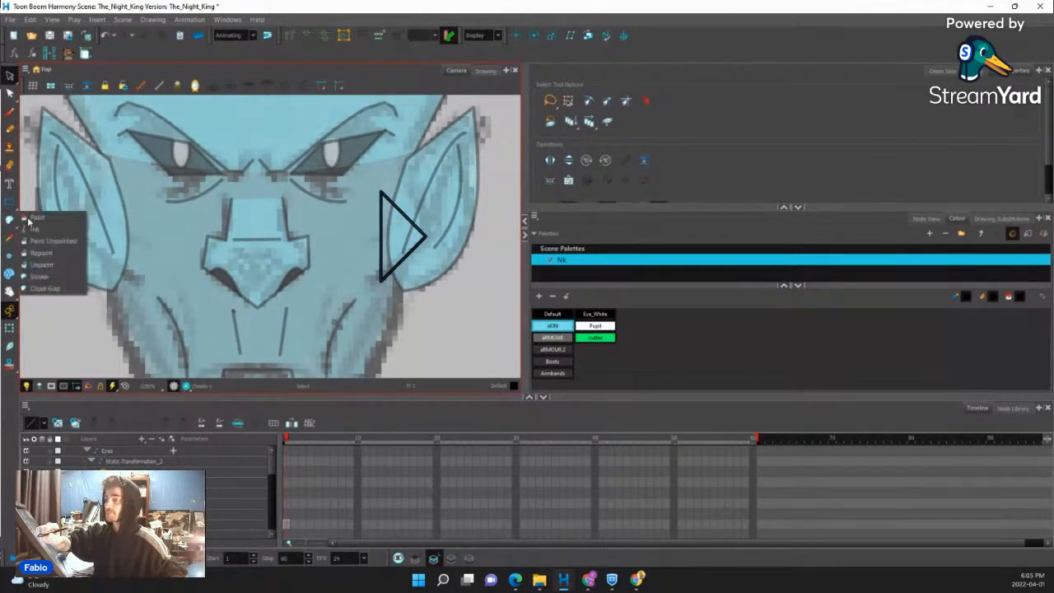
pyautogui.click(37, 217)
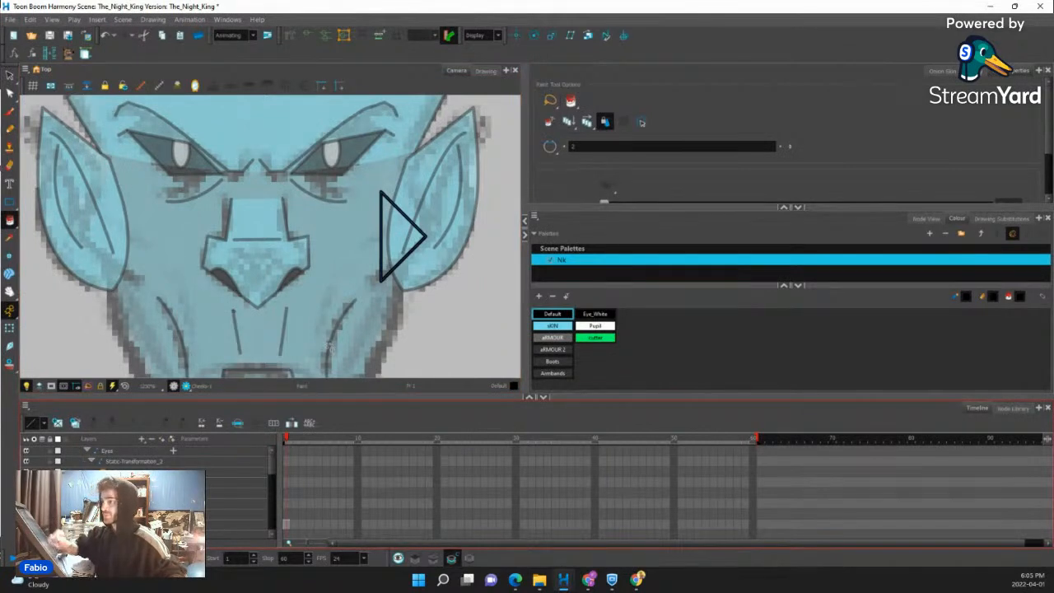
pyautogui.click(410, 247)
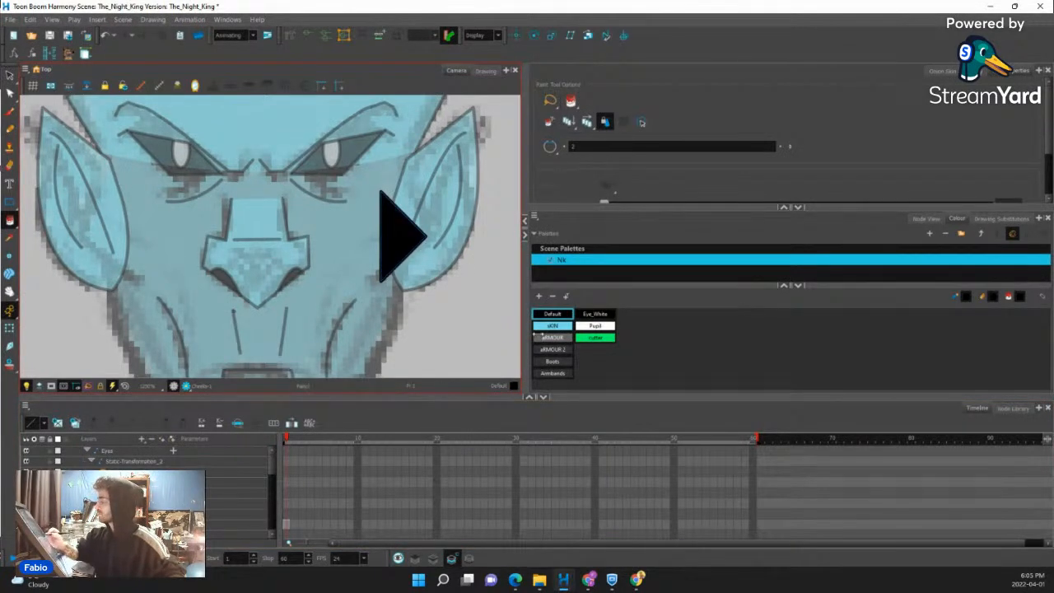
pyautogui.hotkey('ctrl', 'z')
pyautogui.click(551, 326)
pyautogui.click(399, 247)
# Check the triangle's left edge with the Contour Editor and review the cheek patch against the whole face.
pyautogui.hotkey('alt', 'q')
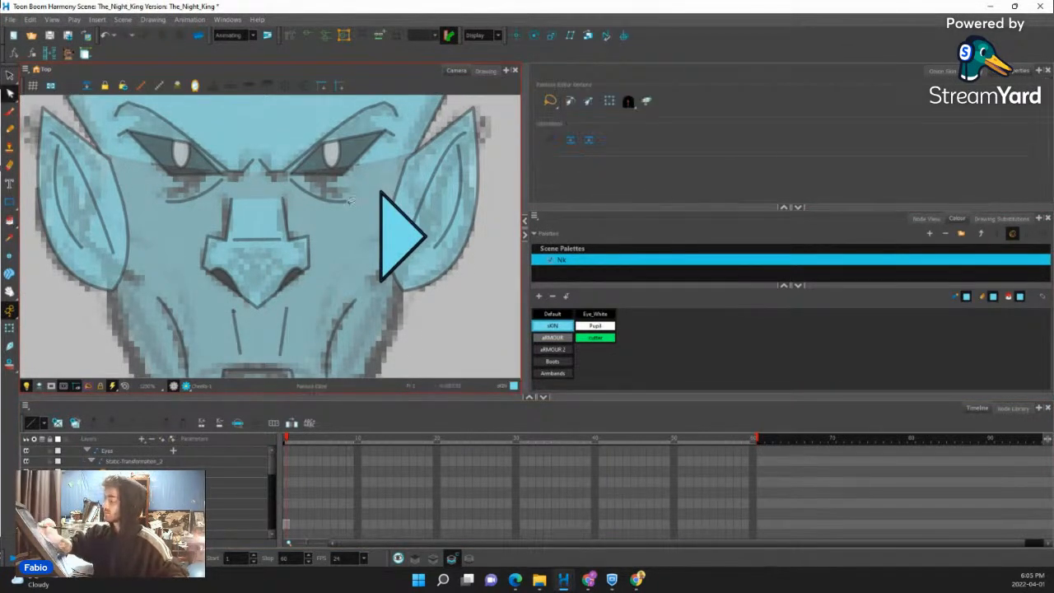
pyautogui.click(383, 245)
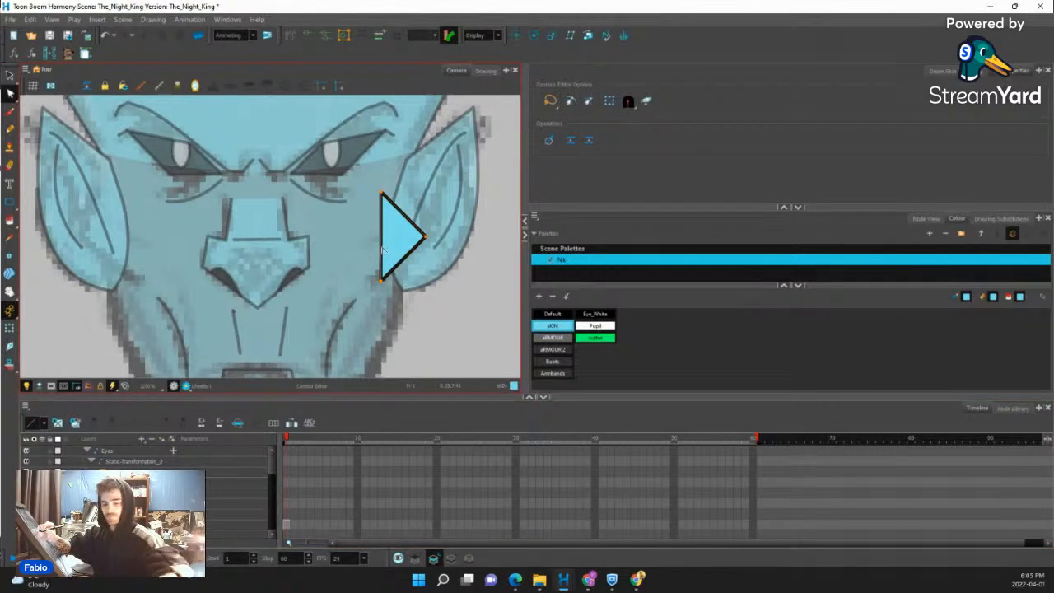
pyautogui.hotkey('shift', 't')
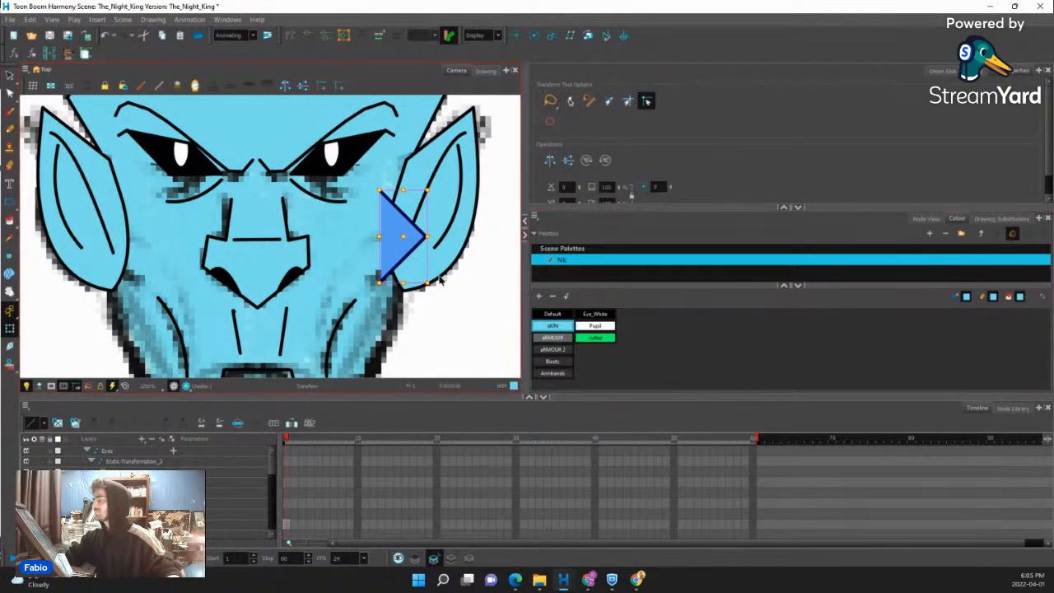
pyautogui.hotkey('shift', 'z')
pyautogui.scroll(1, 435, 250)
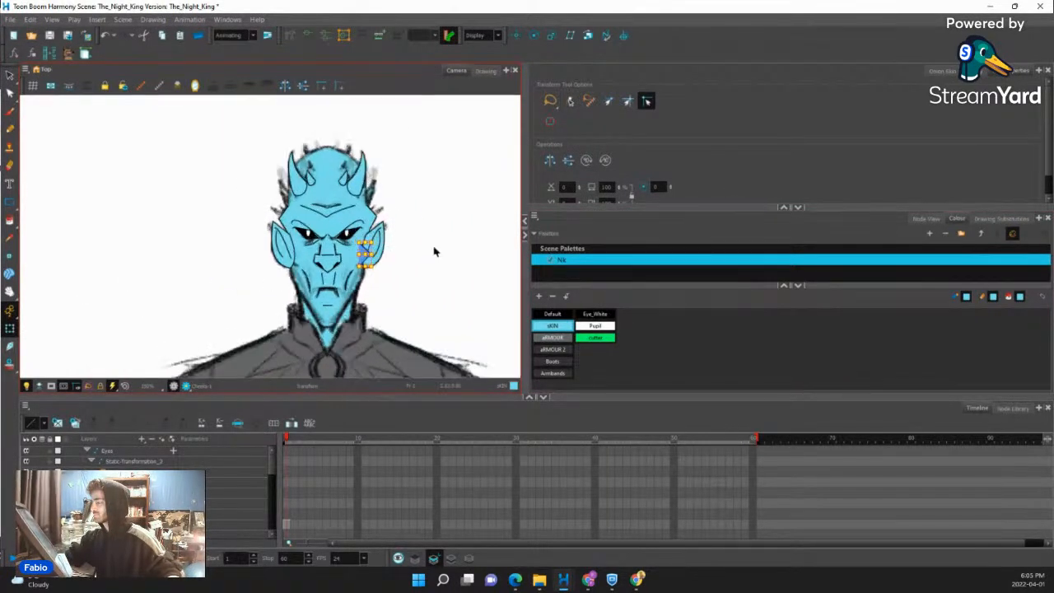
pyautogui.click(403, 264)
pyautogui.scroll(-3, 379, 268)
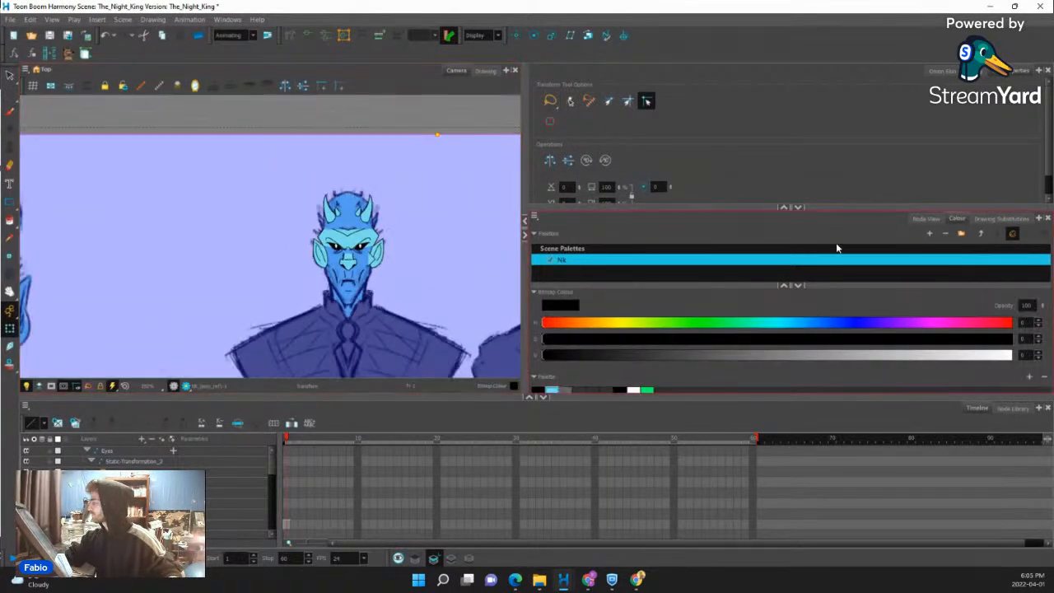
# Re-enable the skull drawing node and deselect everything to view the complete face.
pyautogui.click(925, 218)
pyautogui.scroll(5, 360, 265)
pyautogui.scroll(-5, 490, 273)
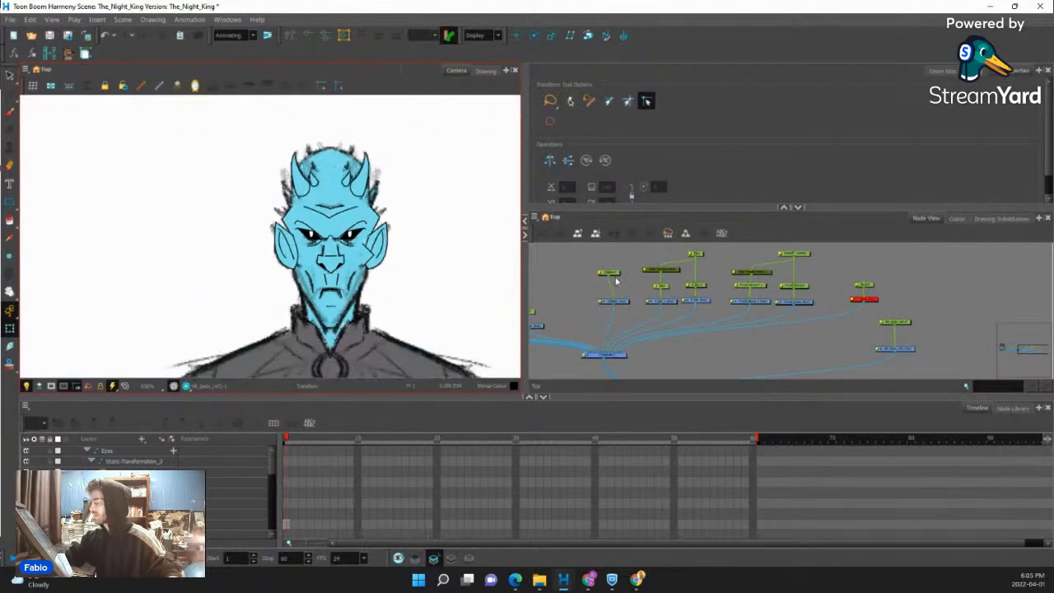
pyautogui.click(858, 300)
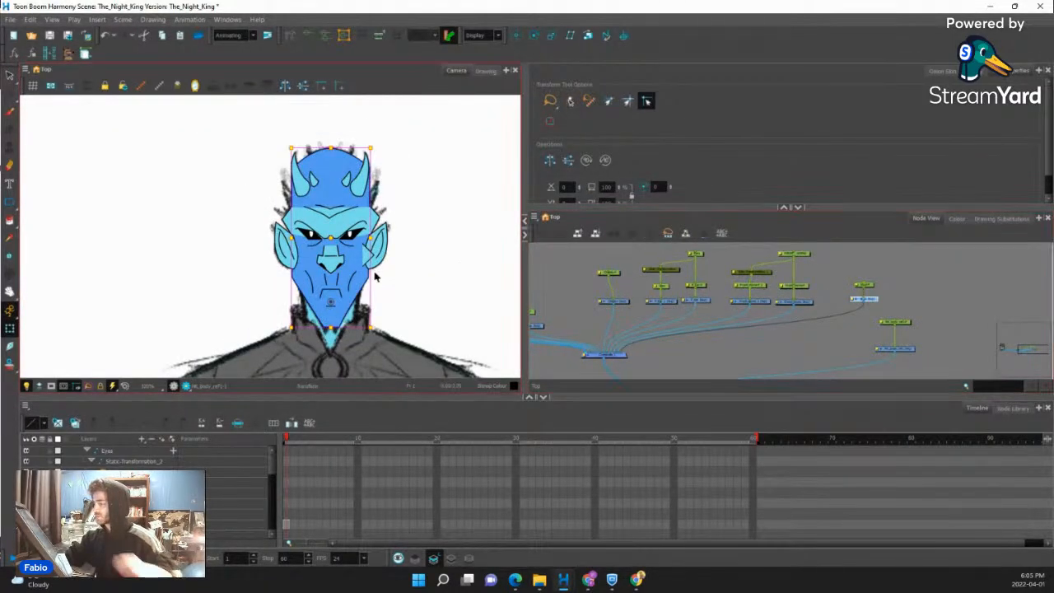
pyautogui.scroll(1, 355, 278)
pyautogui.scroll(-2, 511, 304)
pyautogui.click(531, 278)
pyautogui.scroll(-3, 431, 285)
pyautogui.scroll(2, 393, 268)
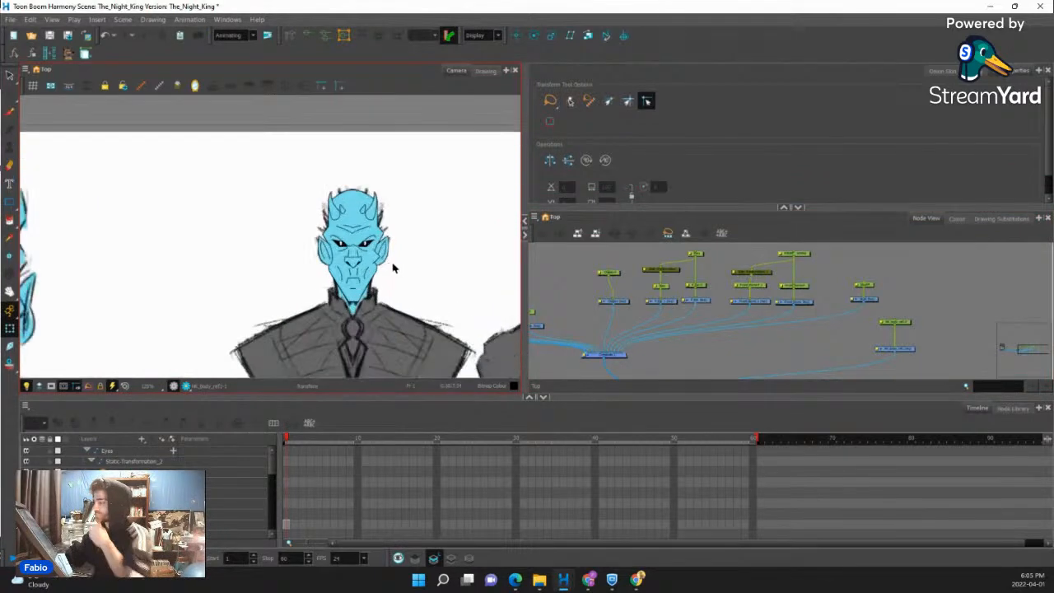
# Create an envelope deformation with three deformation points for the Cheeks drawing using the Envelope Creator.
pyautogui.scroll(2, 682, 316)
pyautogui.click(663, 316)
pyautogui.scroll(1, 647, 297)
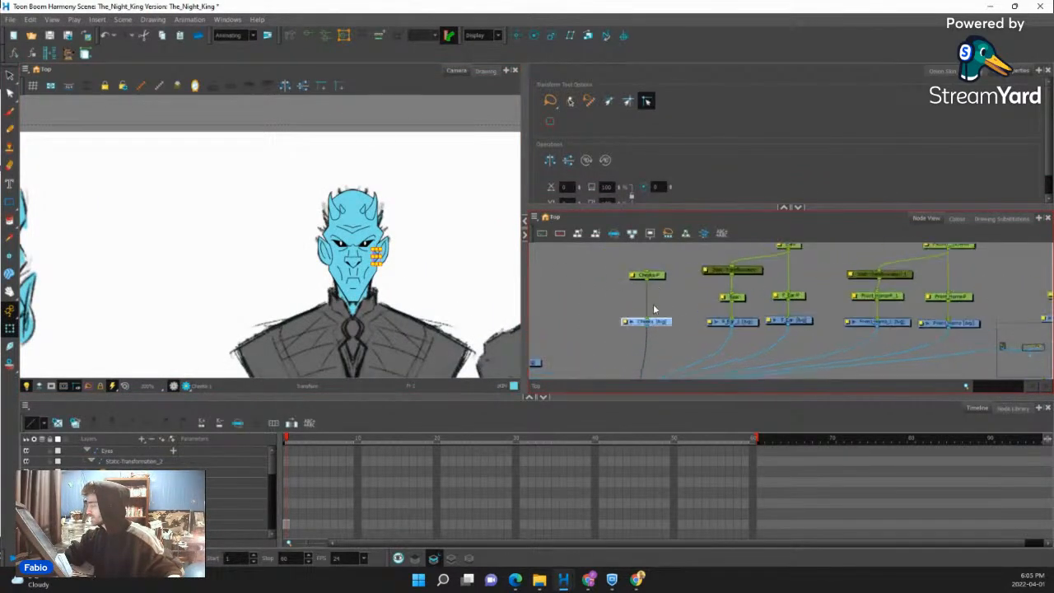
pyautogui.scroll(4, 381, 264)
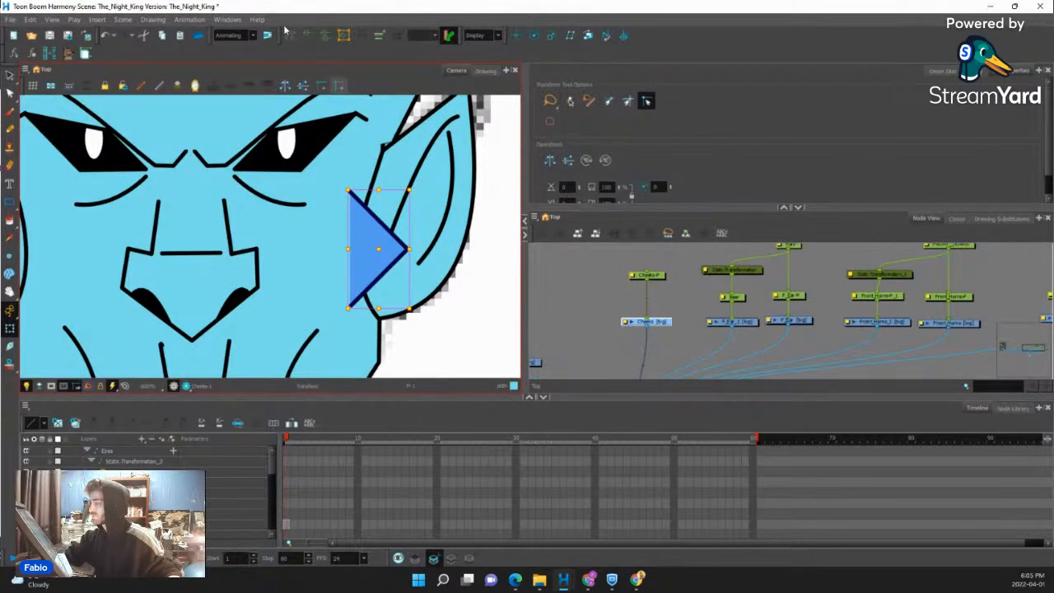
pyautogui.click(153, 19)
pyautogui.moveTo(189, 19)
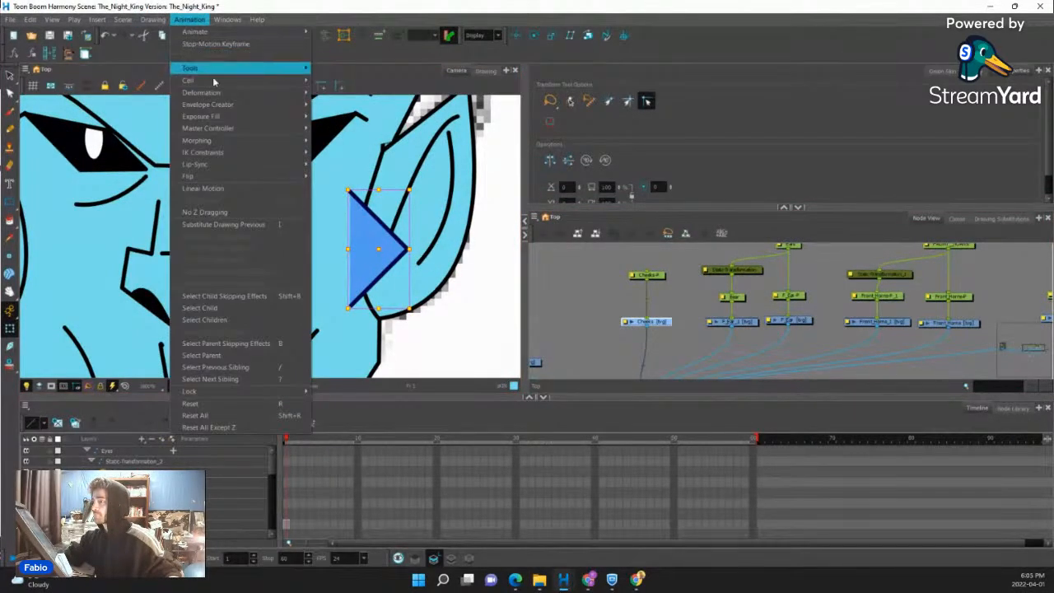
pyautogui.moveTo(219, 106)
pyautogui.click(346, 108)
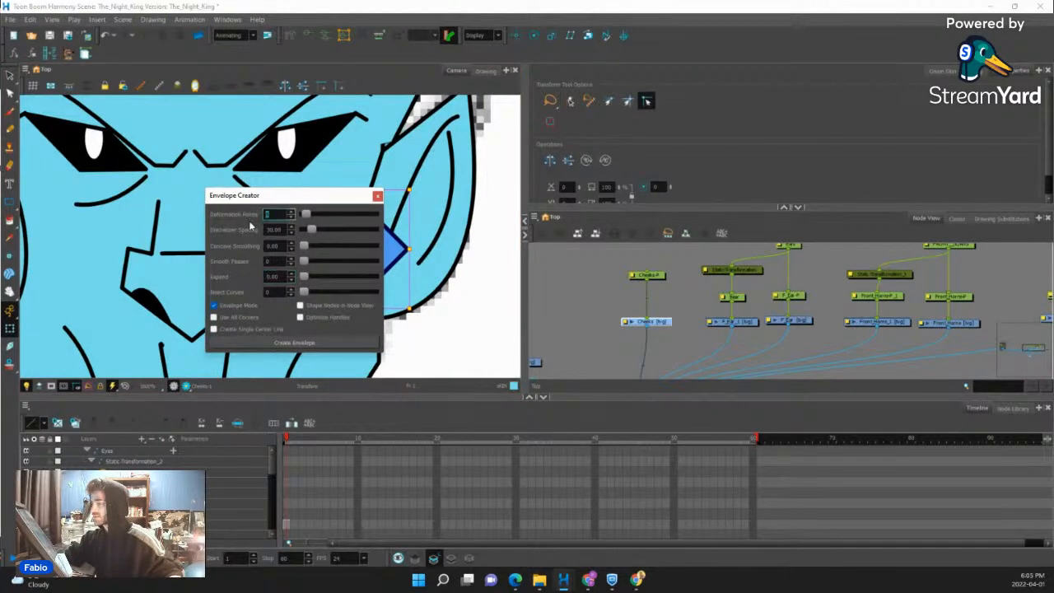
pyautogui.click(330, 342)
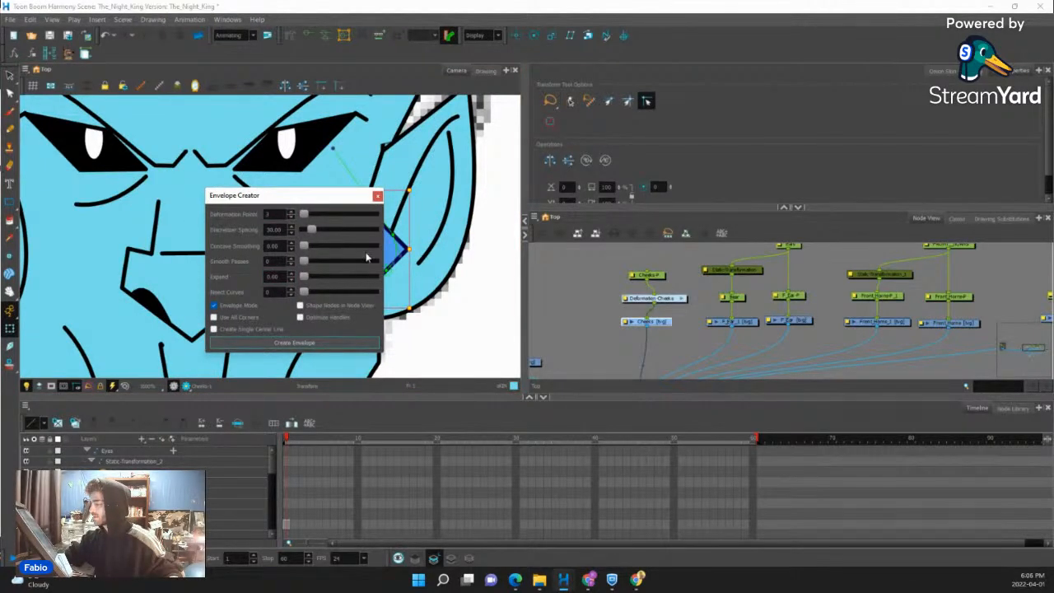
pyautogui.click(377, 195)
# With the Rigging tool, move the cheek envelope's deformation points onto the triangle's corners.
pyautogui.scroll(2, 383, 258)
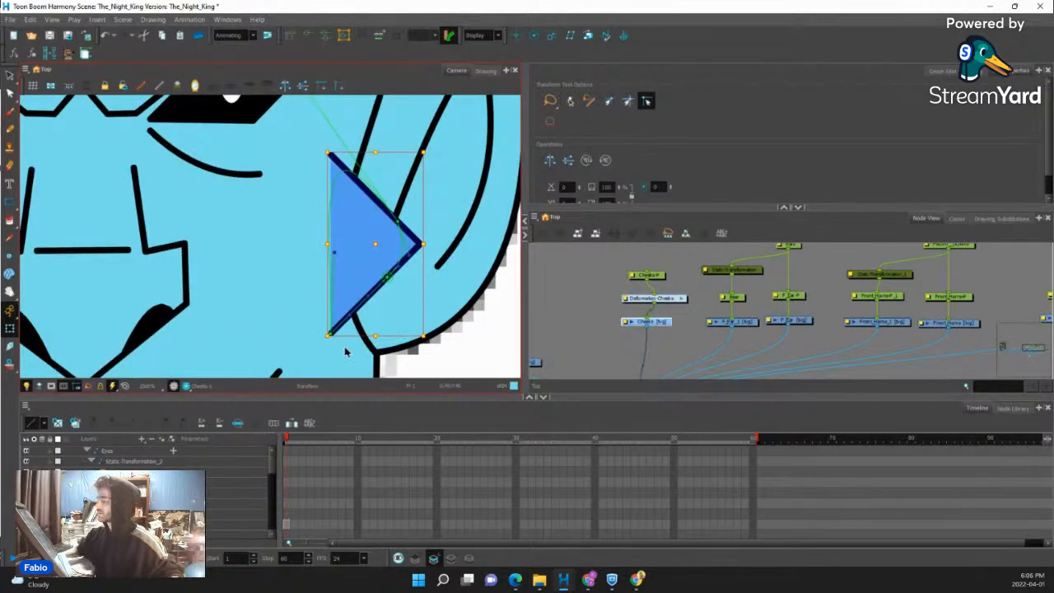
pyautogui.click(289, 35)
pyautogui.moveTo(388, 277); pyautogui.dragTo(331, 156)
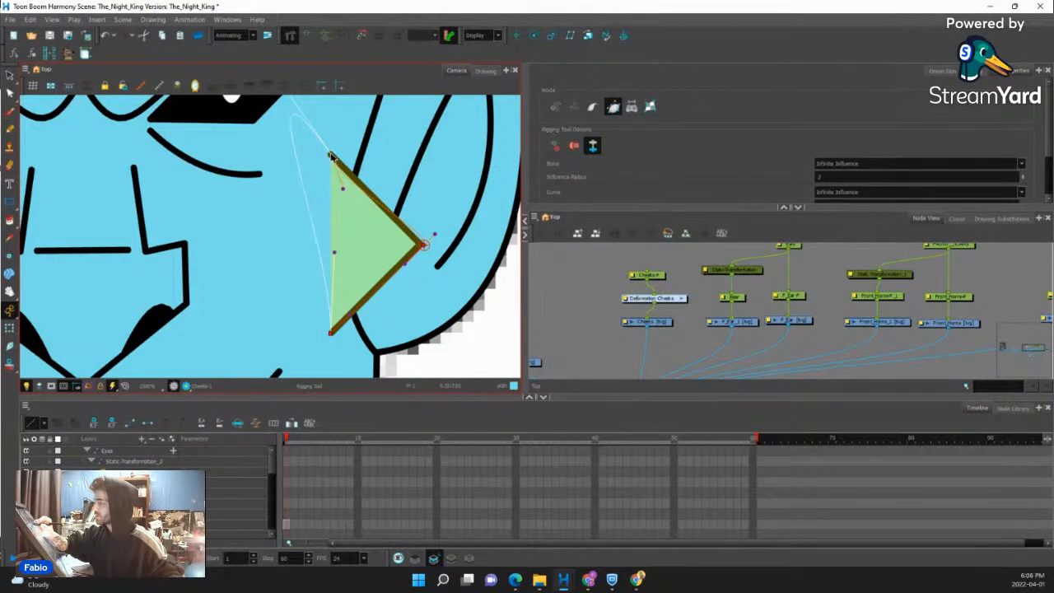
pyautogui.moveTo(334, 328); pyautogui.dragTo(331, 332)
pyautogui.moveTo(329, 193); pyautogui.dragTo(335, 232)
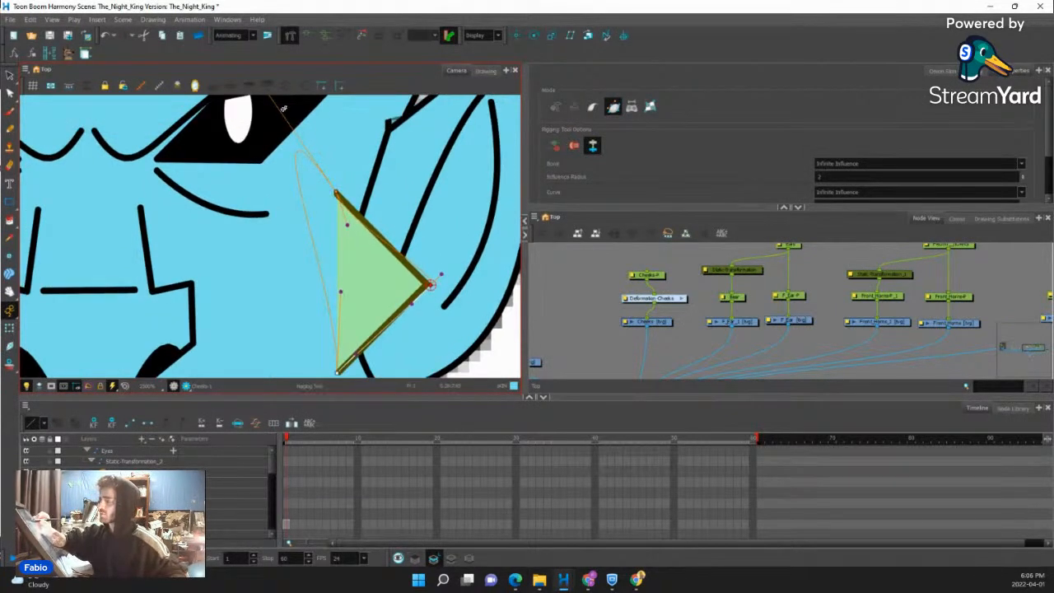
# Pull in the cheek envelope's stray Bezier handles so the curves follow the triangle's edges.
pyautogui.moveTo(280, 101); pyautogui.dragTo(286, 140)
pyautogui.moveTo(249, 97); pyautogui.dragTo(251, 109)
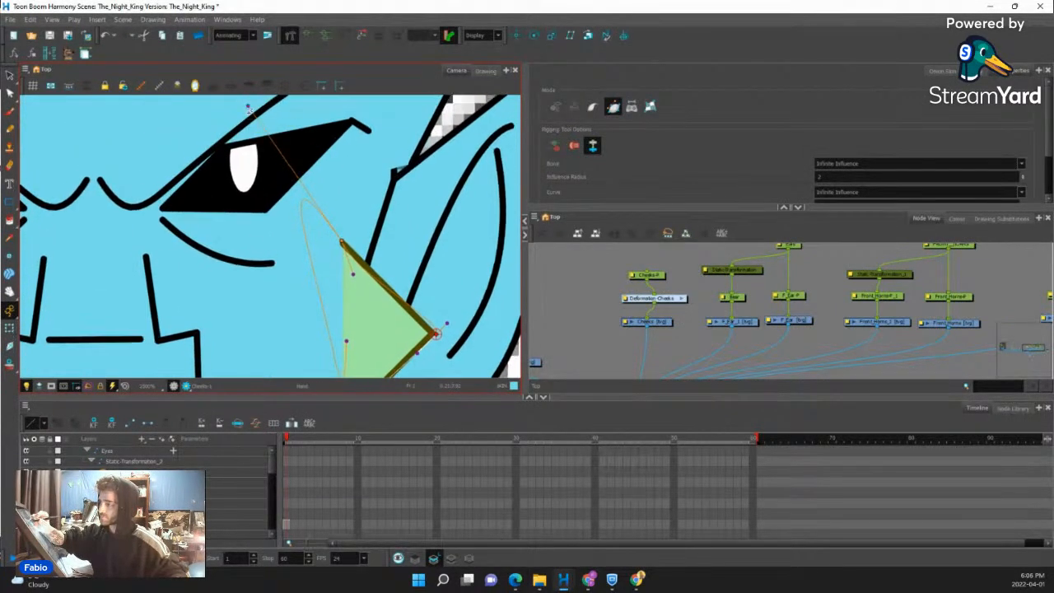
pyautogui.moveTo(329, 323); pyautogui.dragTo(340, 327)
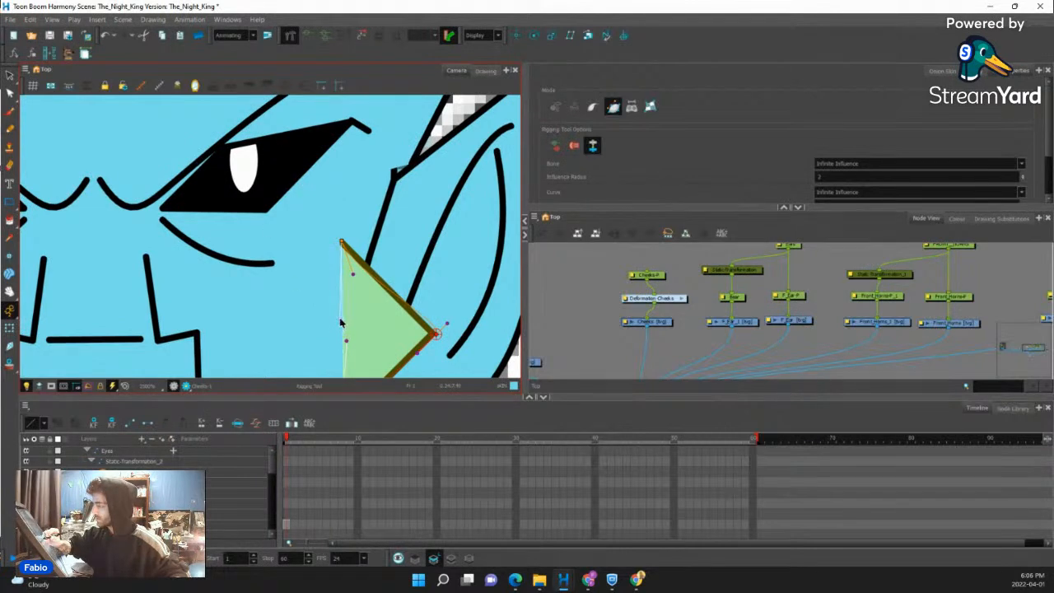
pyautogui.moveTo(352, 275); pyautogui.dragTo(359, 259)
pyautogui.moveTo(440, 265)
pyautogui.mouseDown()
pyautogui.moveTo(428, 223)
pyautogui.moveTo(410, 275)
pyautogui.moveTo(434, 271)
pyautogui.moveTo(441, 251)
pyautogui.mouseUp()
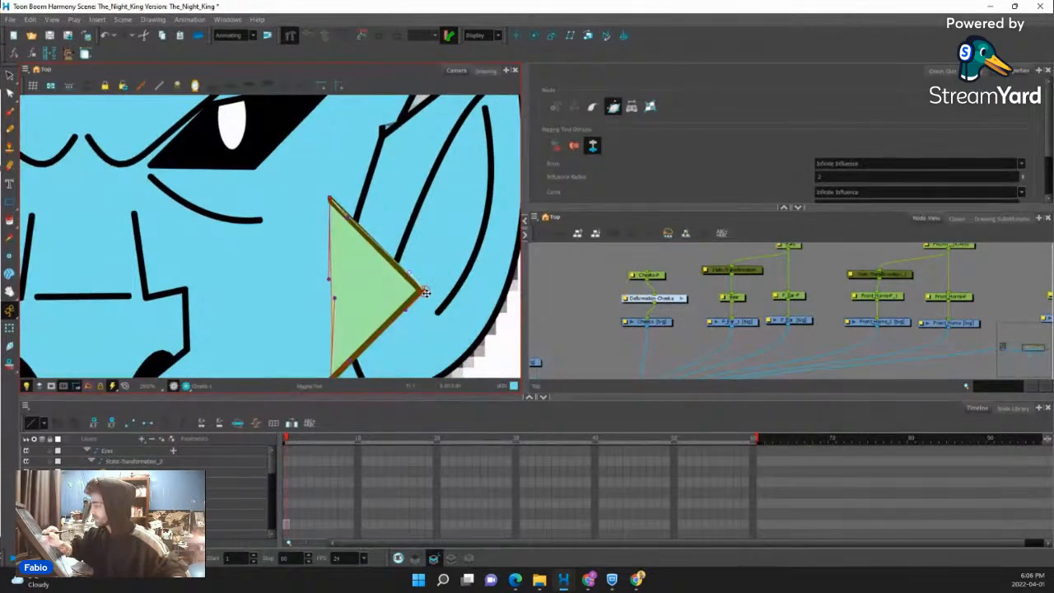
pyautogui.moveTo(351, 256); pyautogui.dragTo(347, 270)
pyautogui.click(350, 337)
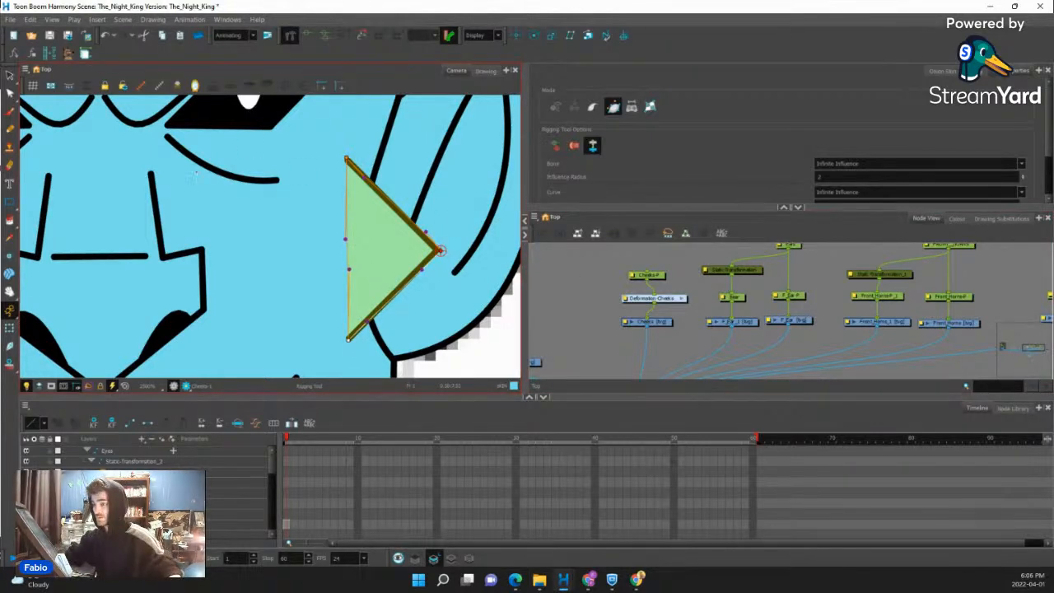
# Make a copy of the Cheeks drawing with its deformation and peg, place it beside the original and connect it to the composite.
pyautogui.hotkey('shift', 't')
pyautogui.scroll(-3, 636, 288)
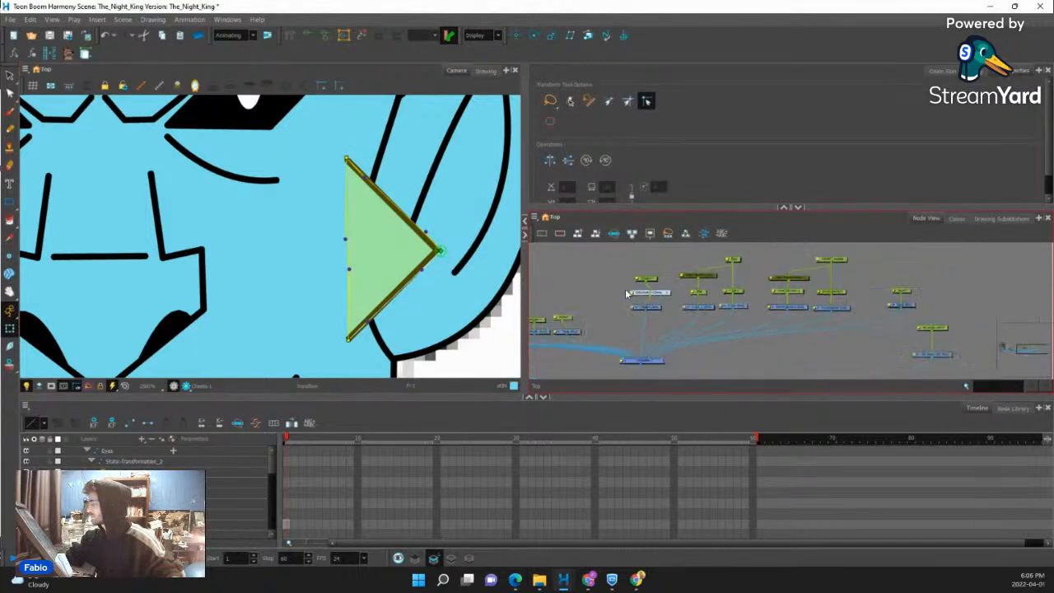
pyautogui.click(651, 315)
pyautogui.click(641, 303)
pyautogui.click(534, 216)
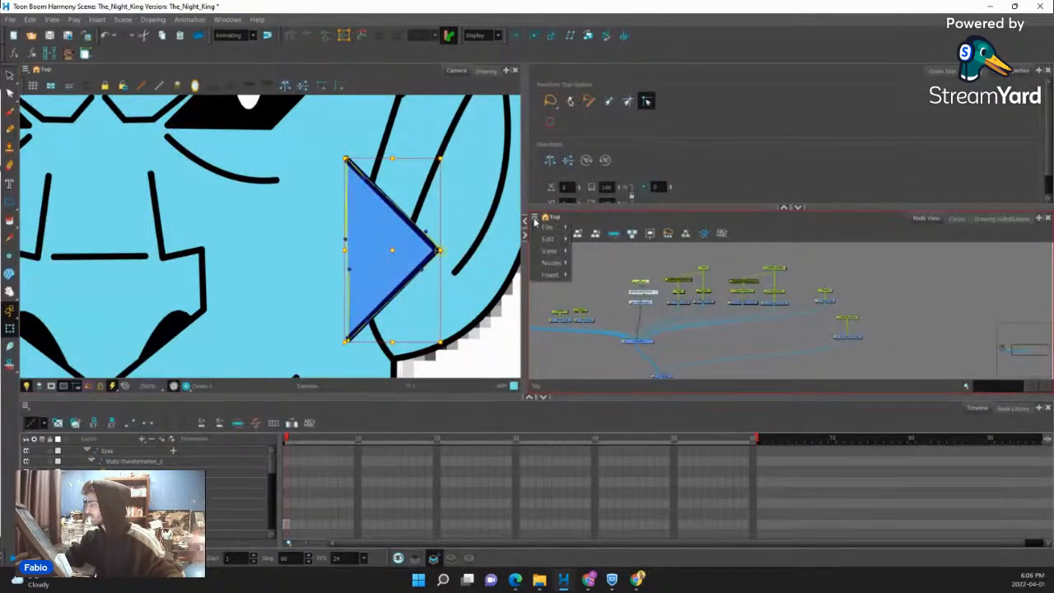
pyautogui.moveTo(550, 262)
pyautogui.click(609, 323)
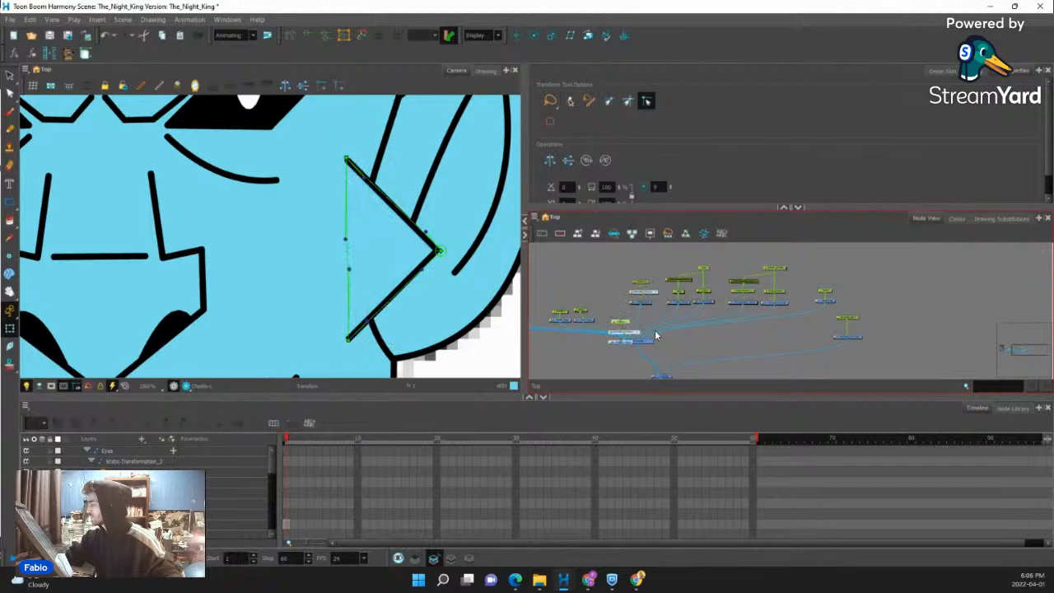
pyautogui.scroll(2, 605, 307)
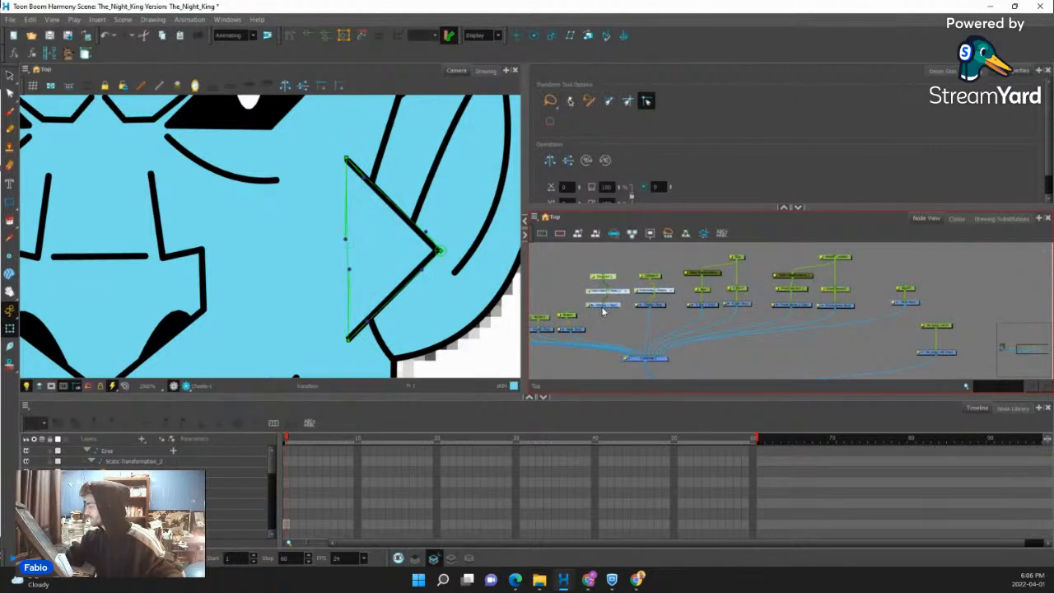
pyautogui.moveTo(642, 355); pyautogui.dragTo(644, 357)
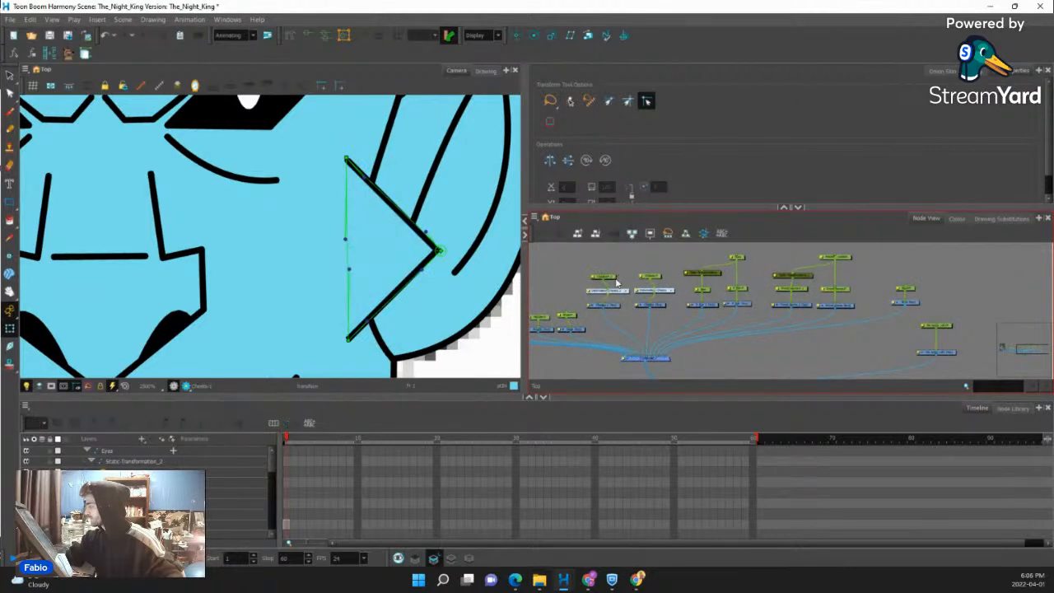
# Flip the copied cheek horizontally through its peg so it sits beside the opposite ear.
pyautogui.click(611, 278)
pyautogui.scroll(-2, 612, 276)
pyautogui.press('1')
pyautogui.press('1')
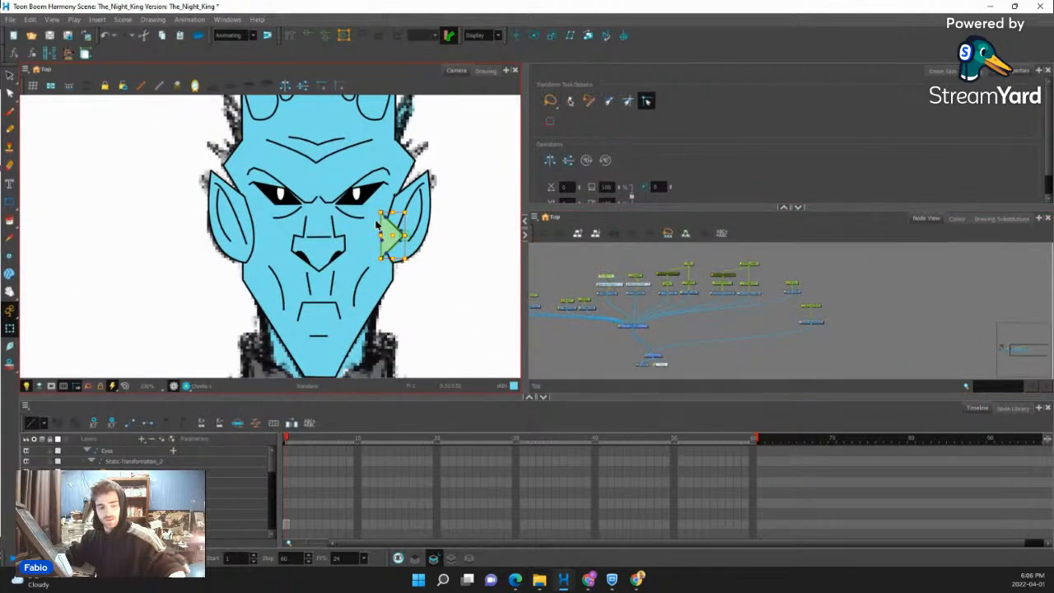
pyautogui.press('4')
pyautogui.press('2')
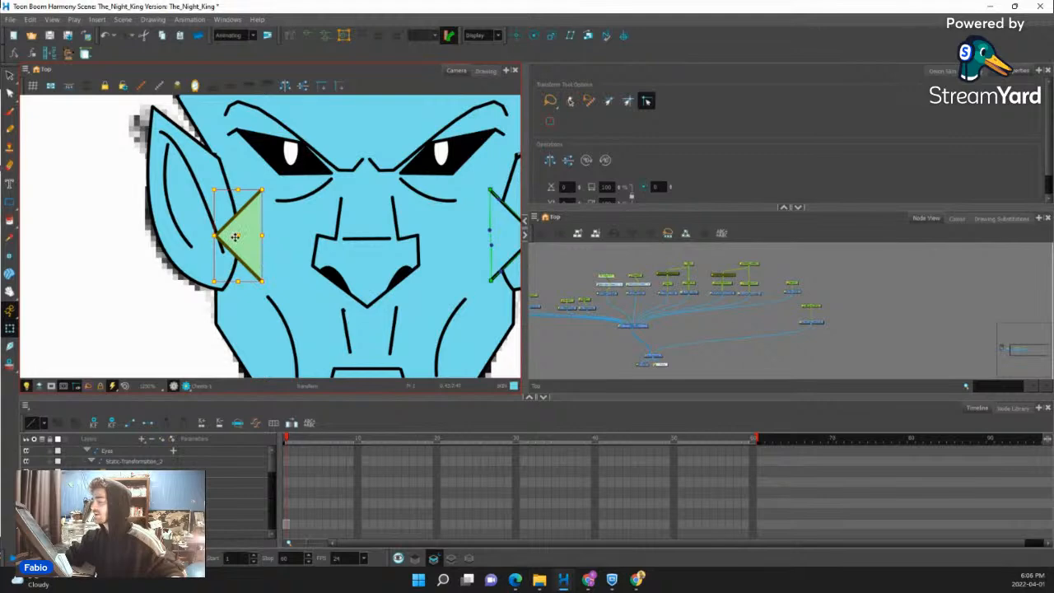
pyautogui.press('1')
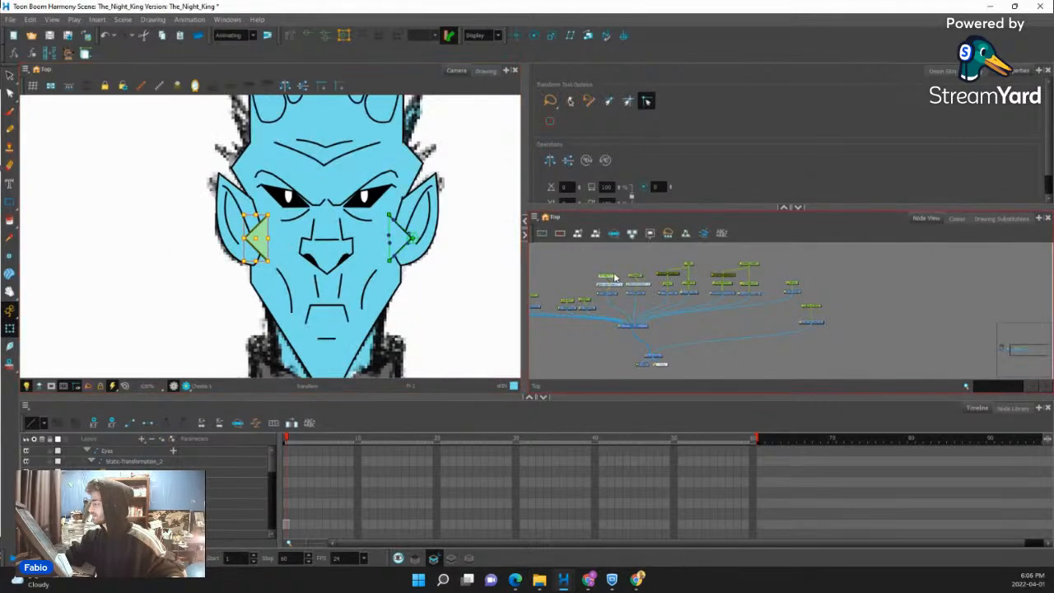
# Align the deformation nodes of both cheeks beneath their pegs in the node network.
pyautogui.scroll(5, 613, 278)
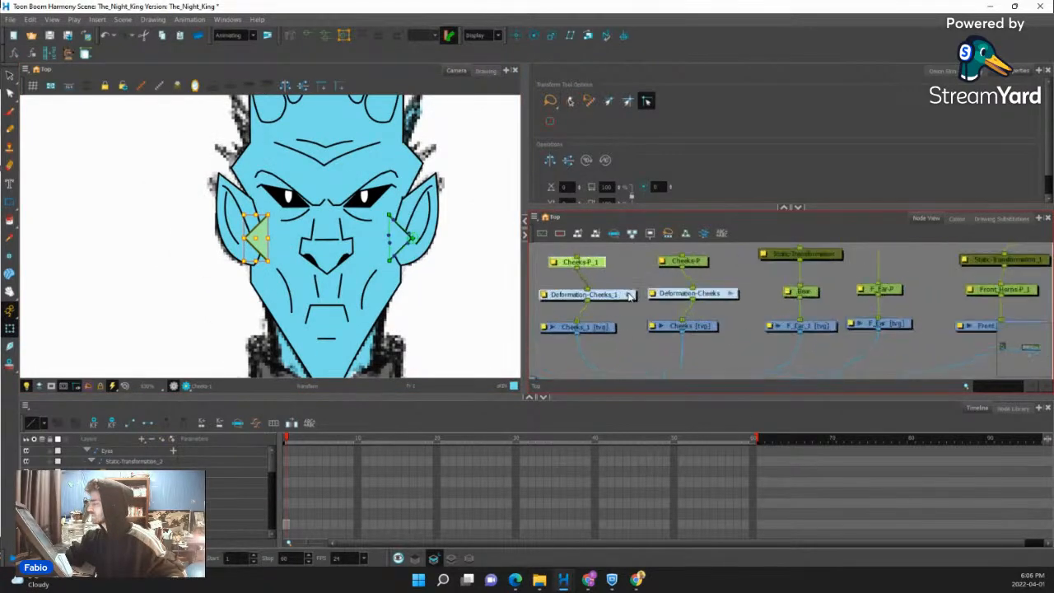
pyautogui.moveTo(616, 294); pyautogui.dragTo(600, 296)
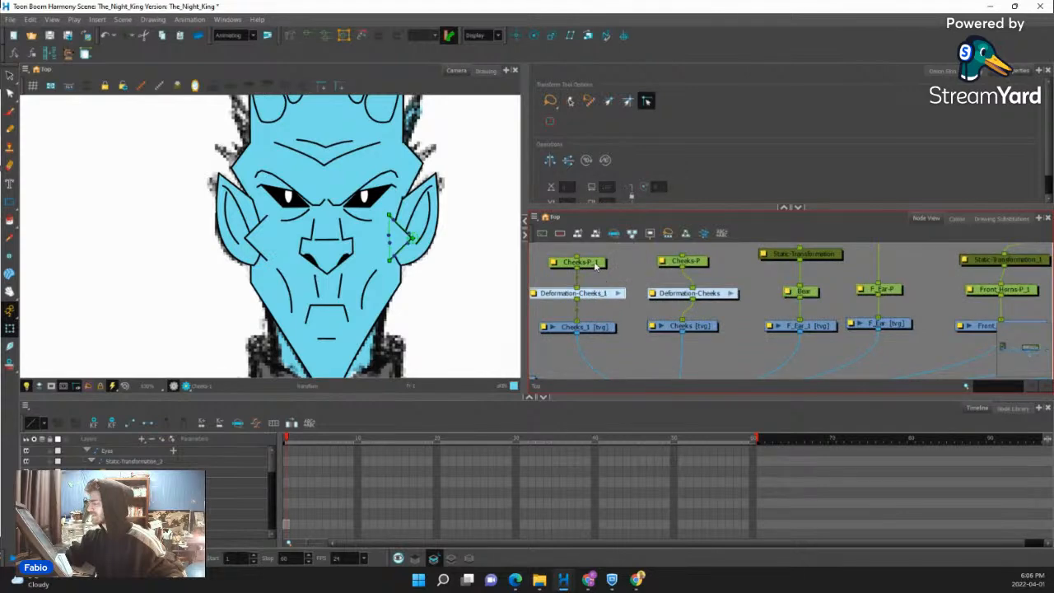
pyautogui.click(594, 262)
pyautogui.click(617, 268)
pyautogui.scroll(-3, 632, 276)
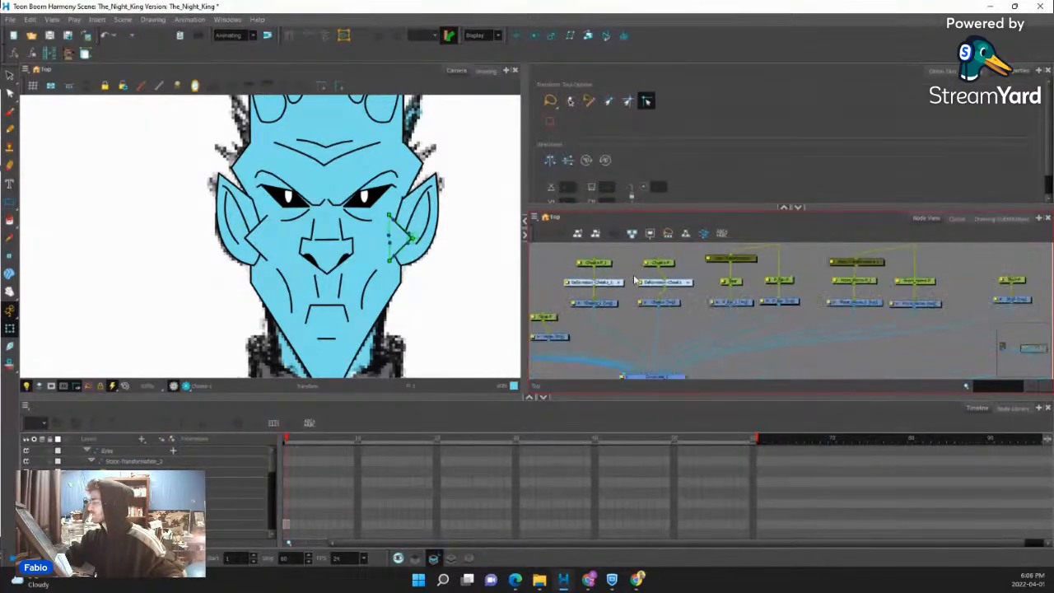
pyautogui.scroll(1, 659, 290)
pyautogui.moveTo(681, 286); pyautogui.dragTo(647, 305)
# Select the forehead node group and move it up in line with the neighbouring node groups.
pyautogui.scroll(-4, 671, 295)
pyautogui.scroll(-1, 659, 289)
pyautogui.click(660, 288)
pyautogui.moveTo(584, 287); pyautogui.dragTo(629, 318)
pyautogui.moveTo(624, 313); pyautogui.dragTo(620, 296)
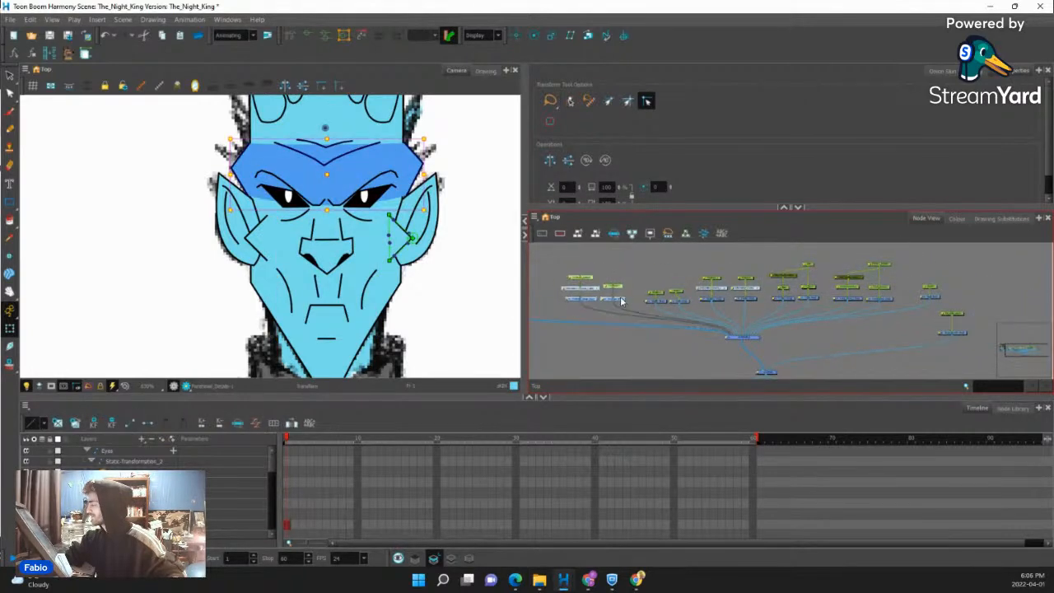
# Examine the face with both cheeks against the body sketch and clear the forehead selection.
pyautogui.scroll(-2, 684, 325)
pyautogui.moveTo(765, 337); pyautogui.dragTo(706, 331)
pyautogui.scroll(-5, 366, 235)
pyautogui.scroll(4, 370, 239)
pyautogui.scroll(-1, 383, 206)
pyautogui.scroll(1, 394, 192)
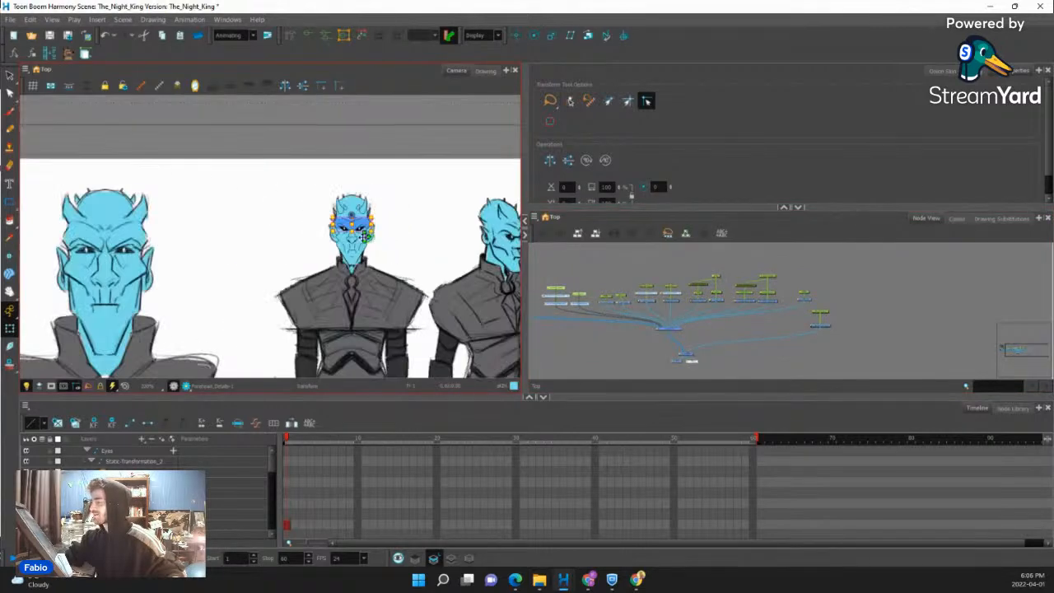
pyautogui.scroll(1, 393, 191)
pyautogui.scroll(-3, 363, 198)
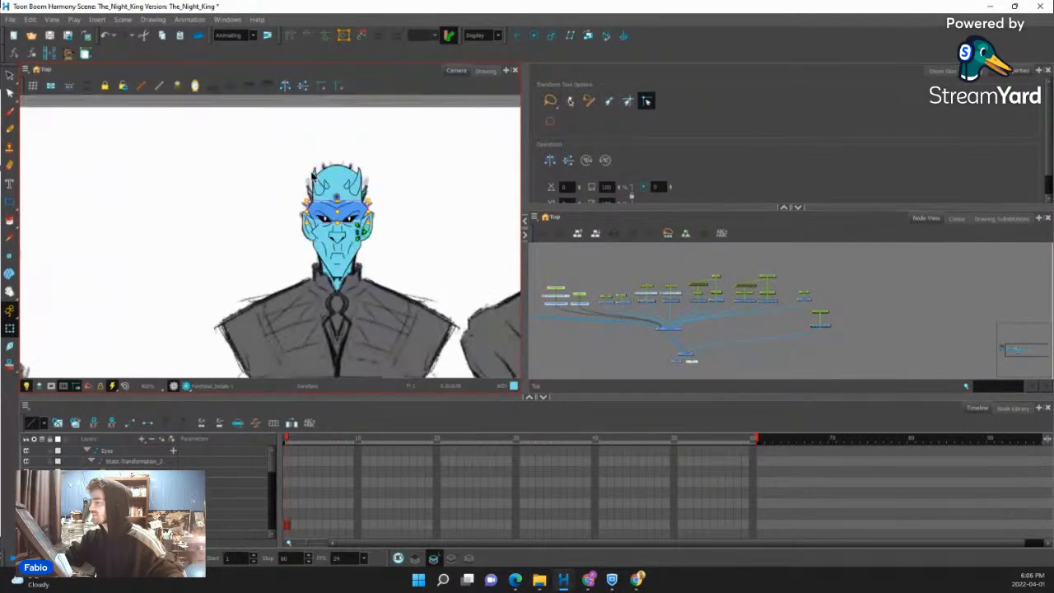
pyautogui.scroll(3, 327, 203)
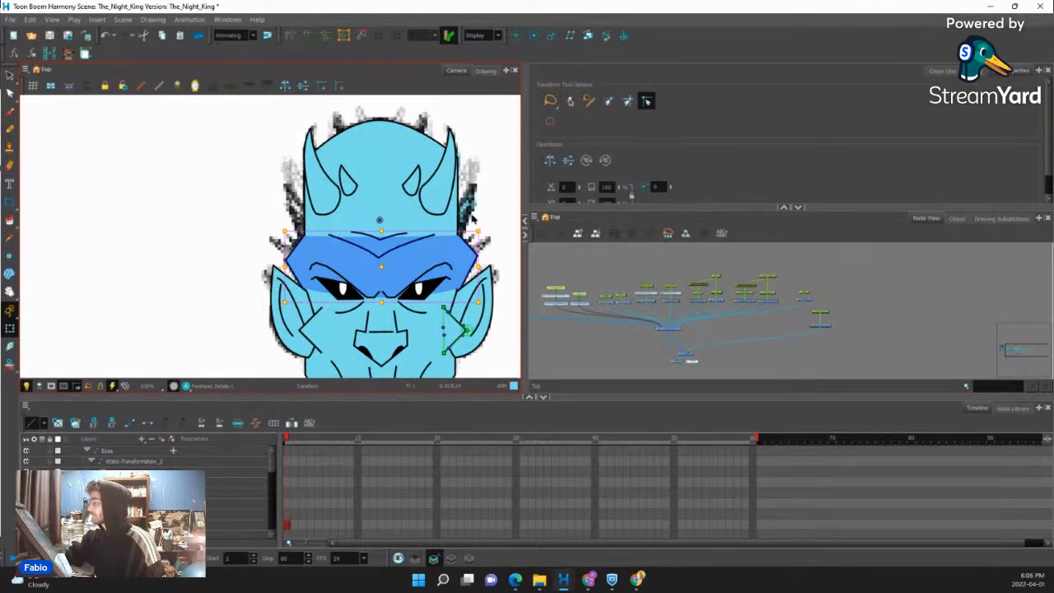
pyautogui.scroll(-5, 456, 214)
pyautogui.click(586, 261)
pyautogui.scroll(2, 458, 210)
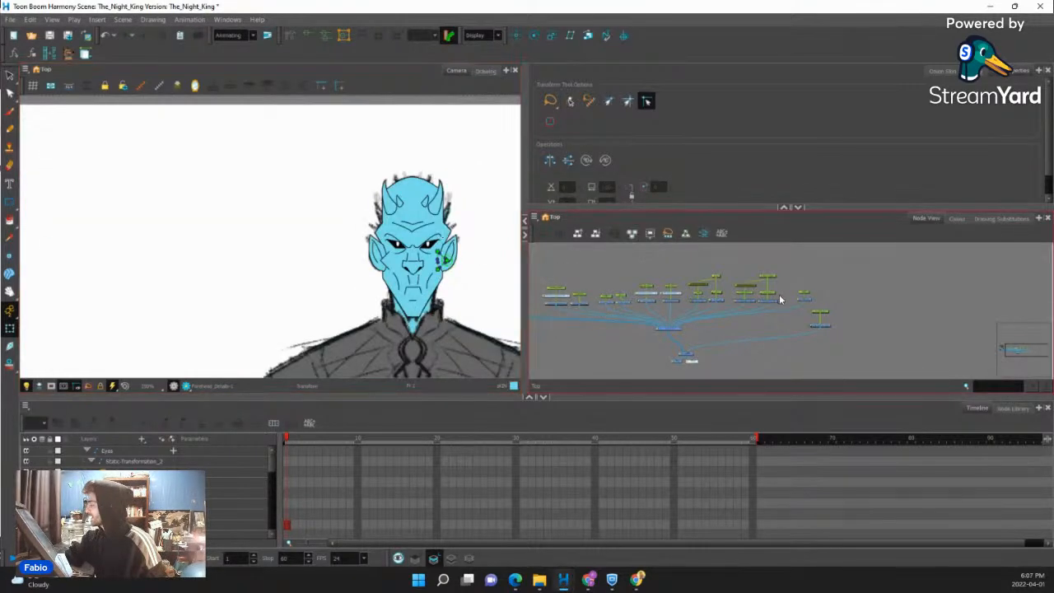
# Select the skull, horns and ears pegs in turn to check which parts of the head each controls.
pyautogui.scroll(4, 779, 292)
pyautogui.click(765, 301)
pyautogui.click(865, 300)
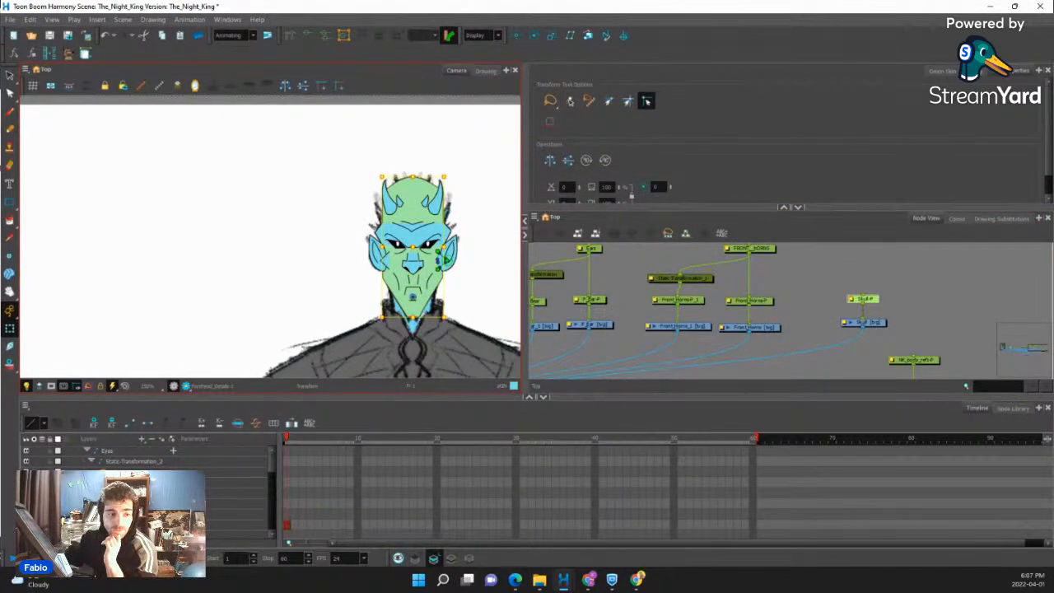
pyautogui.scroll(4, 448, 255)
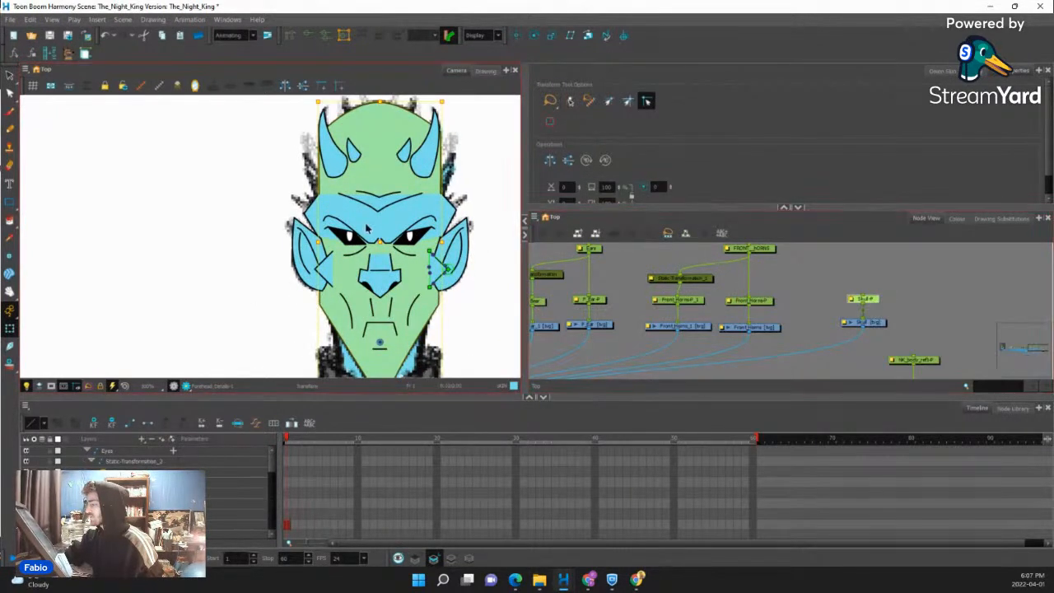
pyautogui.scroll(-3, 749, 313)
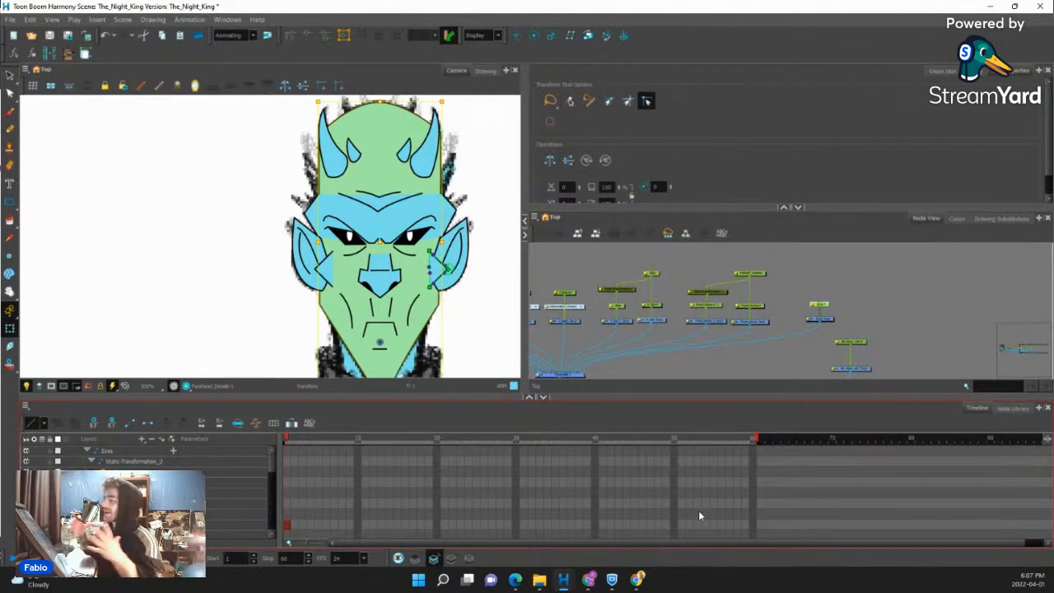
pyautogui.click(744, 274)
pyautogui.click(652, 273)
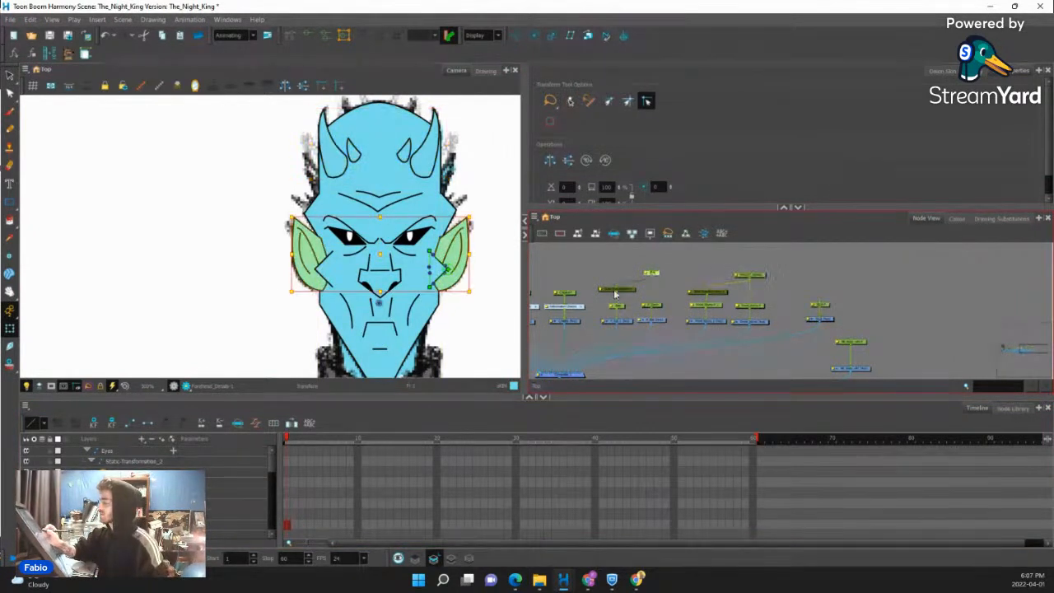
pyautogui.moveTo(594, 268); pyautogui.dragTo(692, 282)
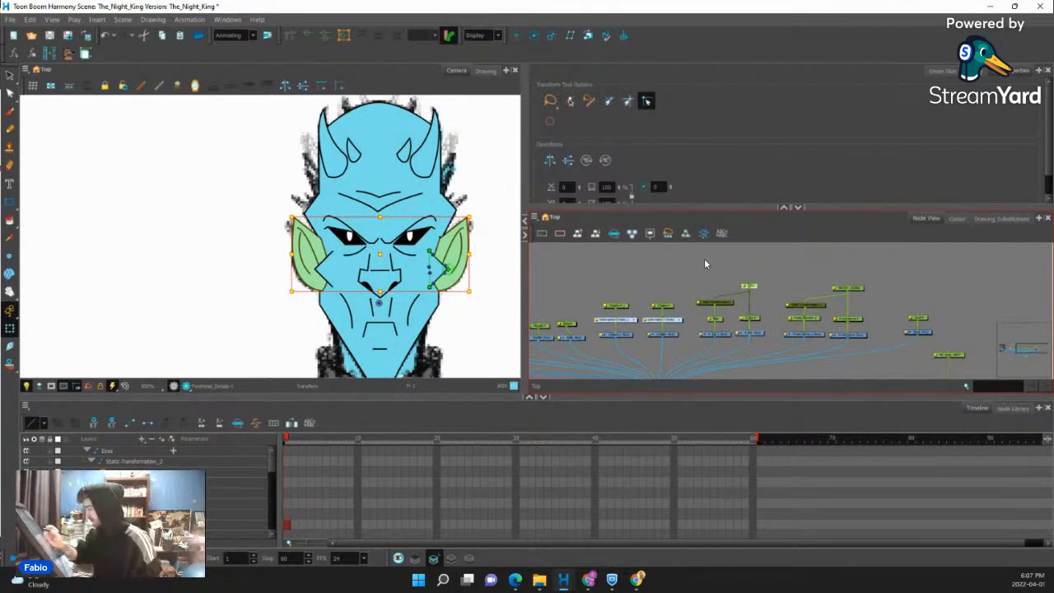
pyautogui.click(924, 321)
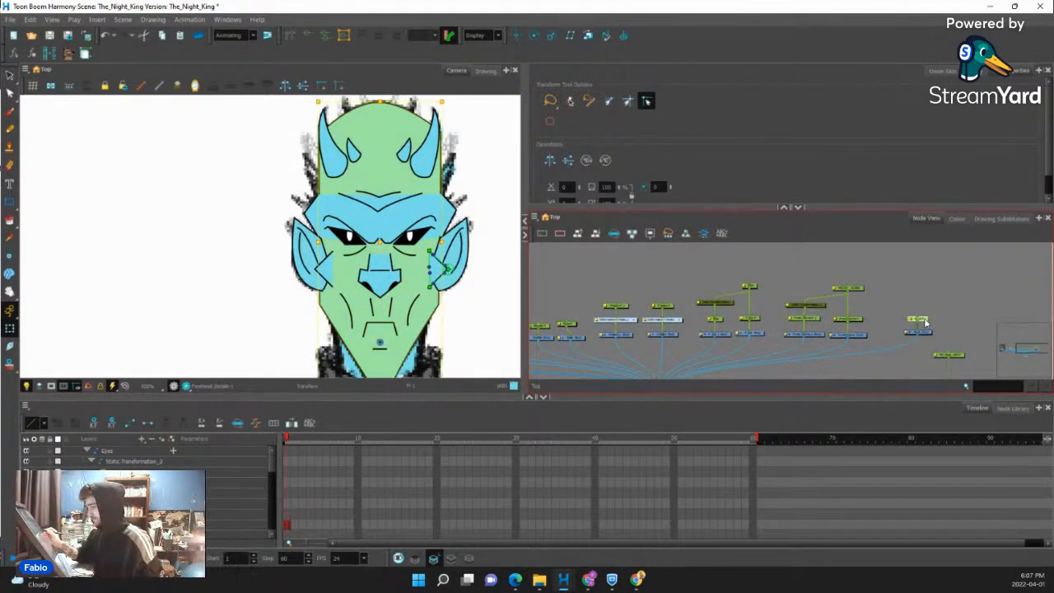
# Move the Skull peg above the other pegs in the node network to act as a parent.
pyautogui.moveTo(571, 329)
pyautogui.mouseDown()
pyautogui.moveTo(578, 312)
pyautogui.moveTo(549, 311)
pyautogui.mouseUp()
pyautogui.click(664, 305)
pyautogui.moveTo(550, 265); pyautogui.dragTo(656, 272)
pyautogui.moveTo(600, 328)
pyautogui.mouseDown()
pyautogui.moveTo(600, 316)
pyautogui.moveTo(559, 317)
pyautogui.moveTo(602, 311)
pyautogui.mouseUp()
pyautogui.moveTo(719, 340)
pyautogui.mouseDown()
pyautogui.moveTo(695, 329)
pyautogui.moveTo(805, 301)
pyautogui.mouseUp()
pyautogui.click(853, 297)
pyautogui.moveTo(873, 306); pyautogui.dragTo(862, 357)
pyautogui.click(859, 313)
pyautogui.moveTo(849, 319); pyautogui.dragTo(848, 261)
# Connect the forehead peg to the Skull peg as its child and select the Skull peg to check the hierarchy.
pyautogui.moveTo(841, 265); pyautogui.dragTo(770, 324)
pyautogui.moveTo(956, 282); pyautogui.dragTo(664, 327)
pyautogui.click(926, 299)
pyautogui.click(904, 290)
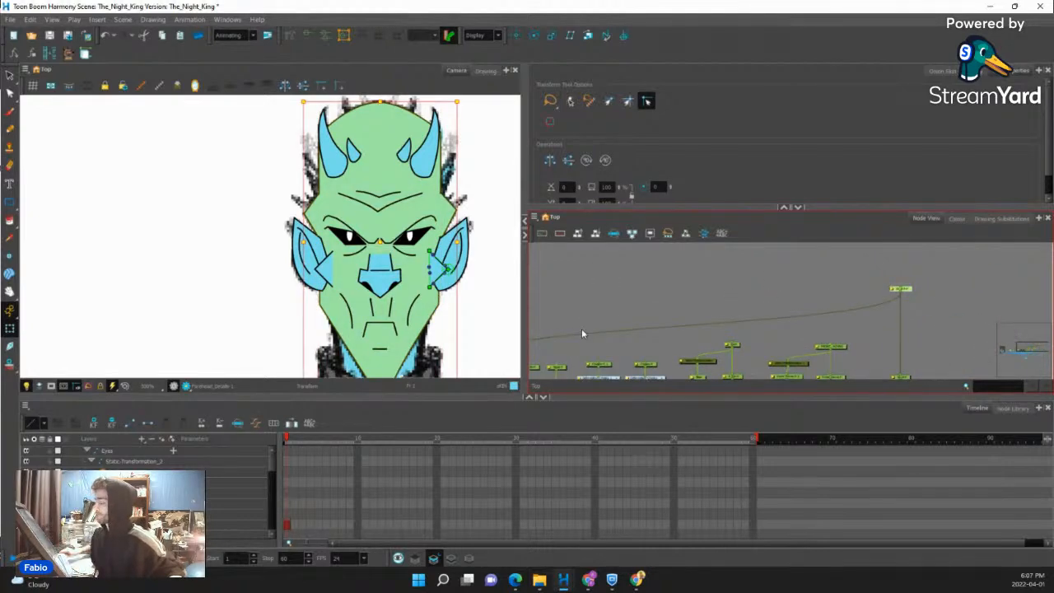
# Open the layer properties of the Skull-P and Skull-P-P pegs side by side.
pyautogui.press('1')
pyautogui.moveTo(894, 367); pyautogui.dragTo(861, 334)
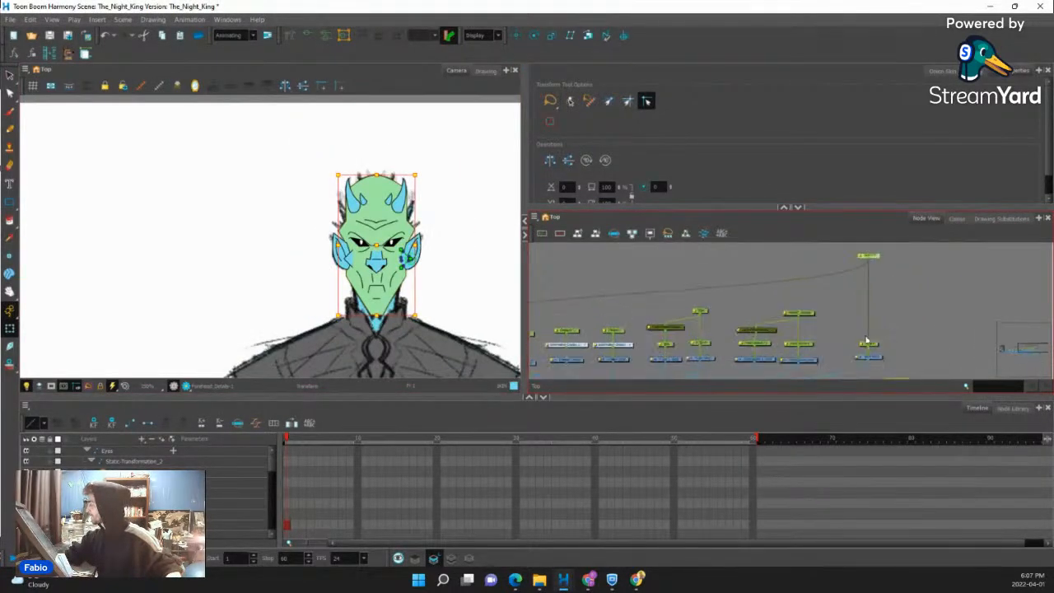
pyautogui.scroll(1, 863, 333)
pyautogui.doubleClick(861, 349)
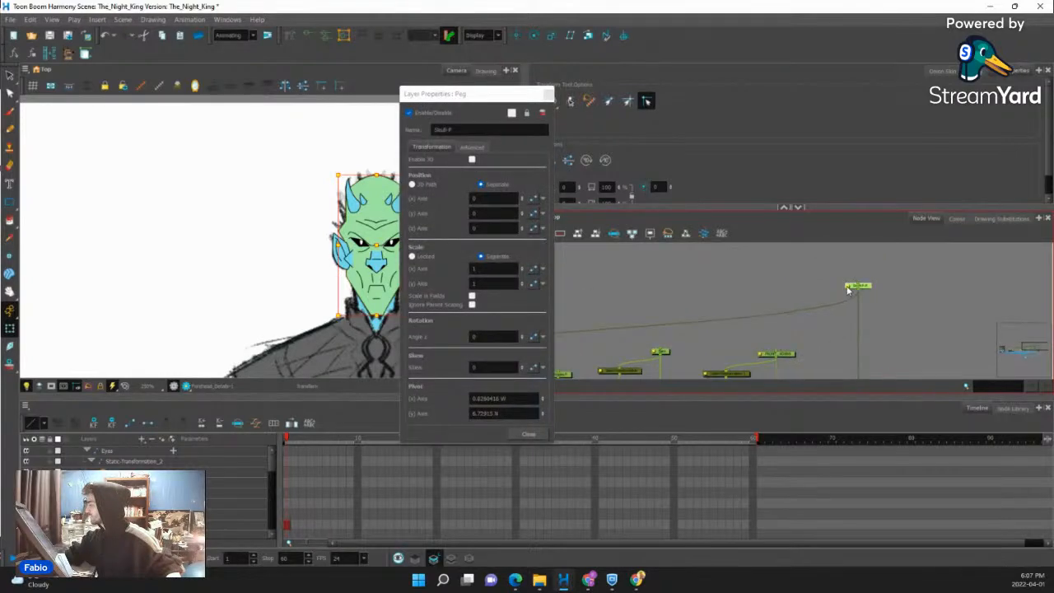
pyautogui.moveTo(475, 97); pyautogui.dragTo(699, 93)
# Copy the pivot's X and Y values from the Skull-P peg to the Skull-P-P peg.
pyautogui.click(478, 398)
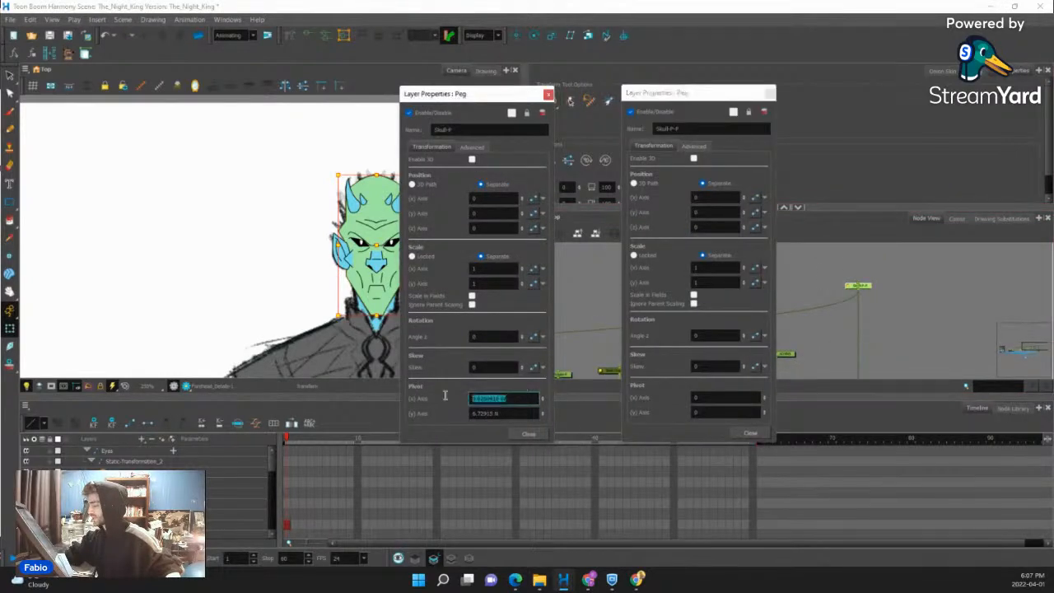
pyautogui.hotkey('ctrl', 'c')
pyautogui.moveTo(708, 397); pyautogui.dragTo(687, 397)
pyautogui.hotkey('ctrl', 'v')
pyautogui.moveTo(511, 412); pyautogui.dragTo(444, 412)
pyautogui.click(680, 412)
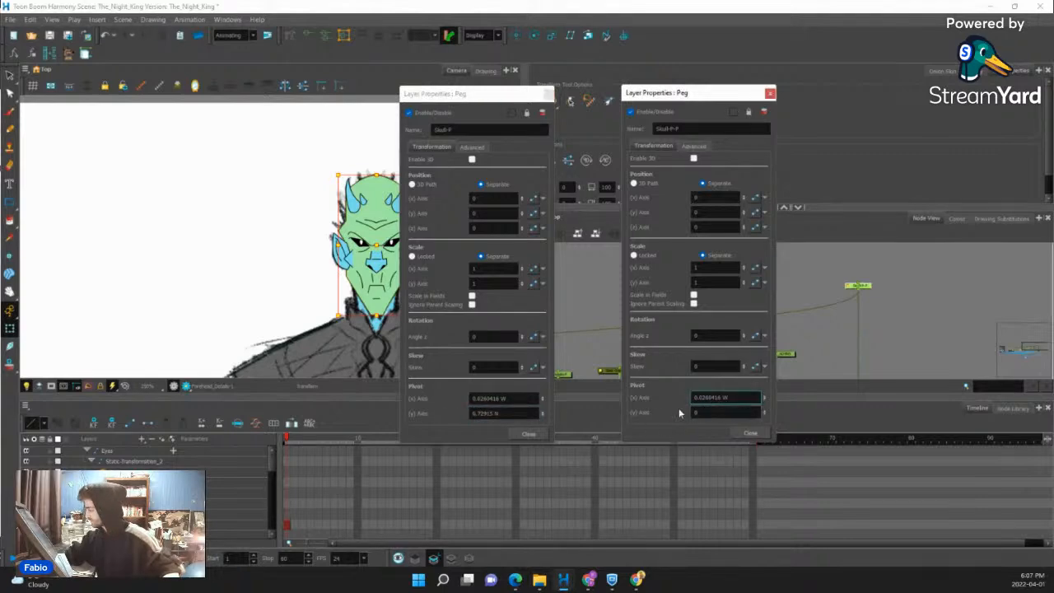
pyautogui.doubleClick(699, 412)
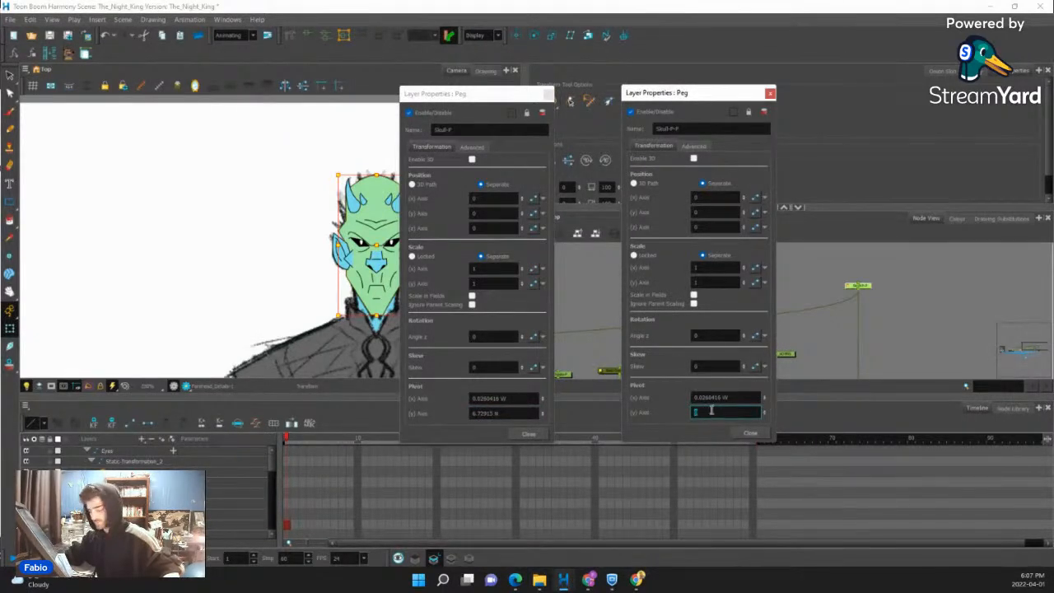
pyautogui.click(528, 432)
pyautogui.click(749, 432)
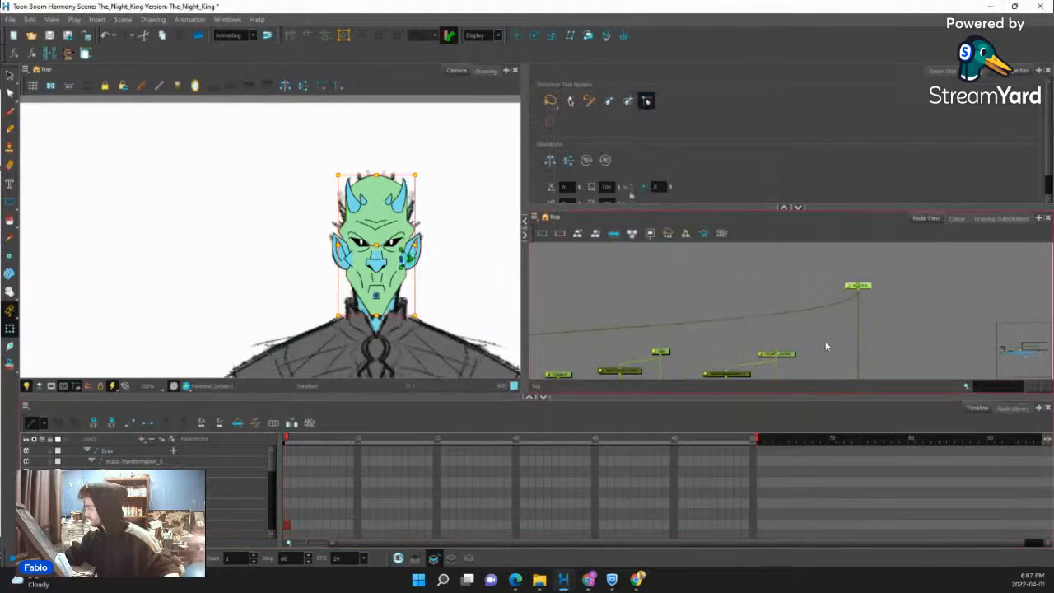
# Rename the Skull-P-P parent peg with a name that starts with Full_.
pyautogui.doubleClick(849, 289)
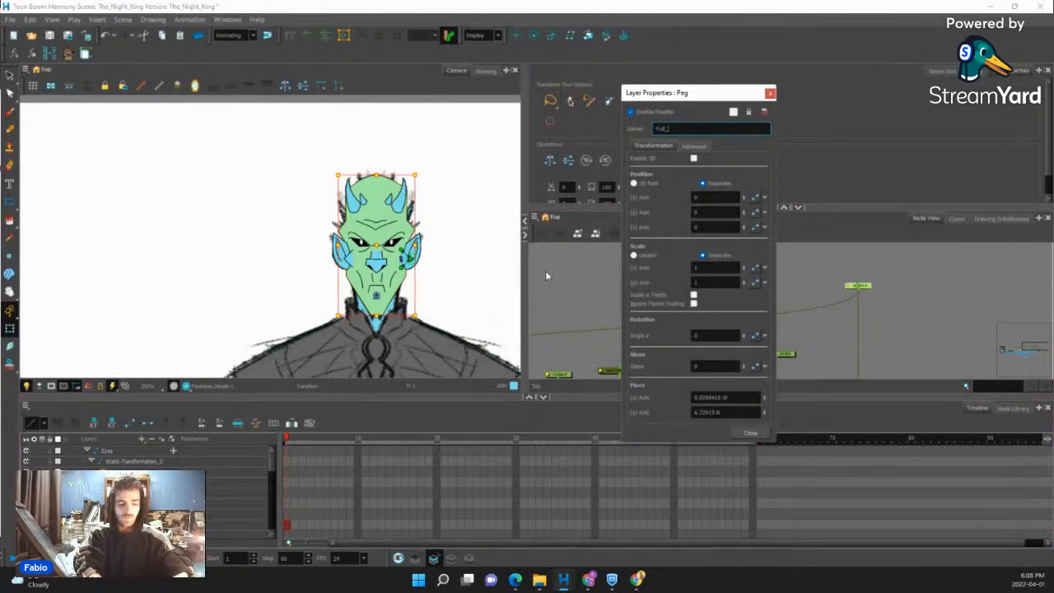
pyautogui.click(750, 433)
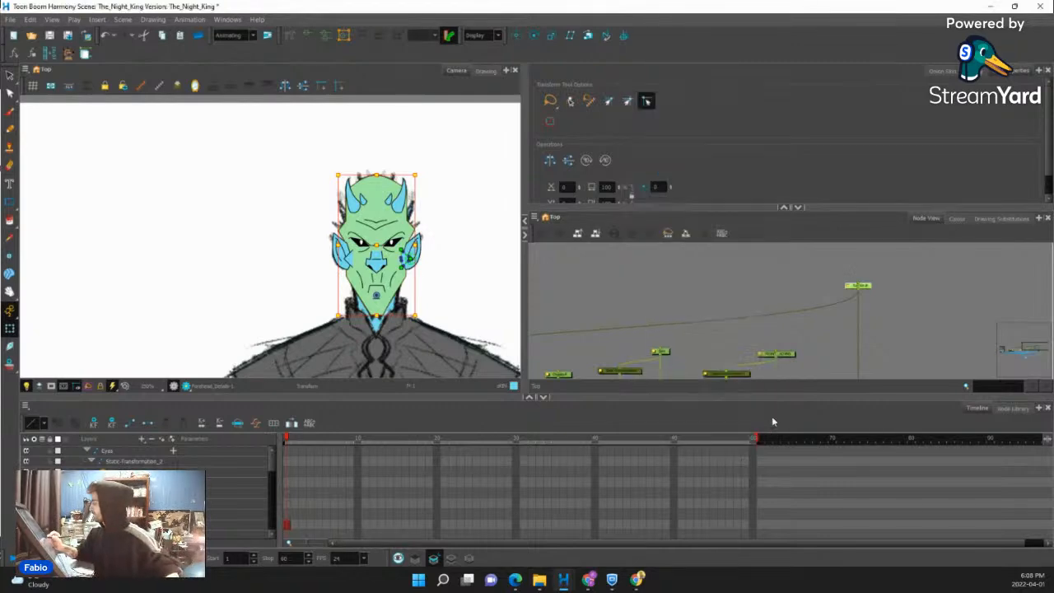
pyautogui.click(864, 286)
# Add a shared parent peg above the two cheek pegs.
pyautogui.moveTo(813, 331); pyautogui.dragTo(859, 314)
pyautogui.moveTo(777, 299); pyautogui.dragTo(824, 248)
pyautogui.click(667, 297)
pyautogui.click(707, 309)
pyautogui.hotkey('ctrl', 'p')
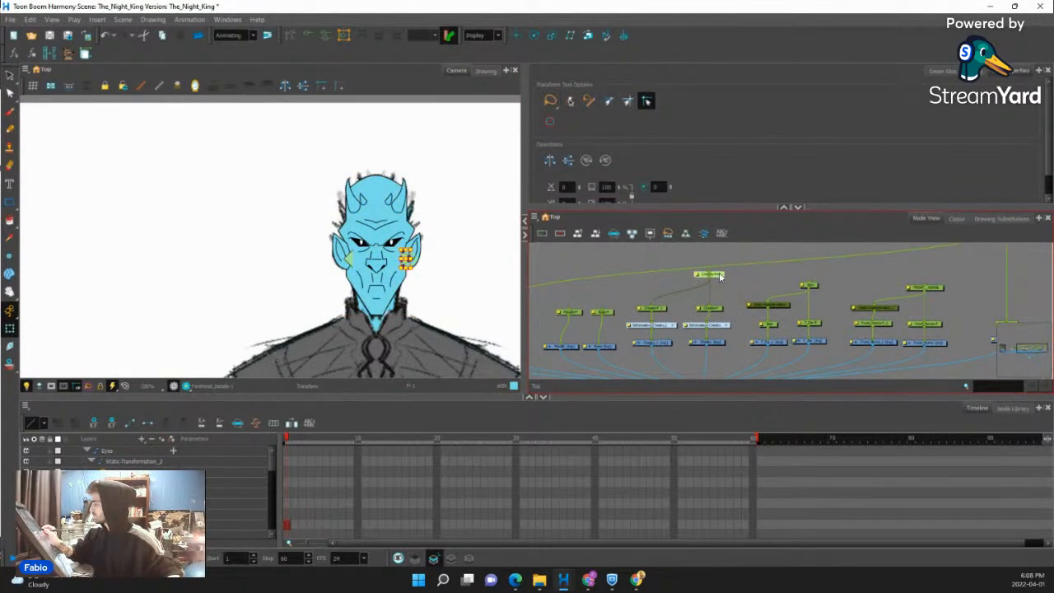
# Move the cheeks parent peg's pivot to the centre line of the face, just below the nose.
pyautogui.click(533, 35)
pyautogui.moveTo(434, 240); pyautogui.dragTo(442, 137)
pyautogui.moveTo(442, 194); pyautogui.dragTo(453, 131)
pyautogui.moveTo(445, 266); pyautogui.dragTo(453, 157)
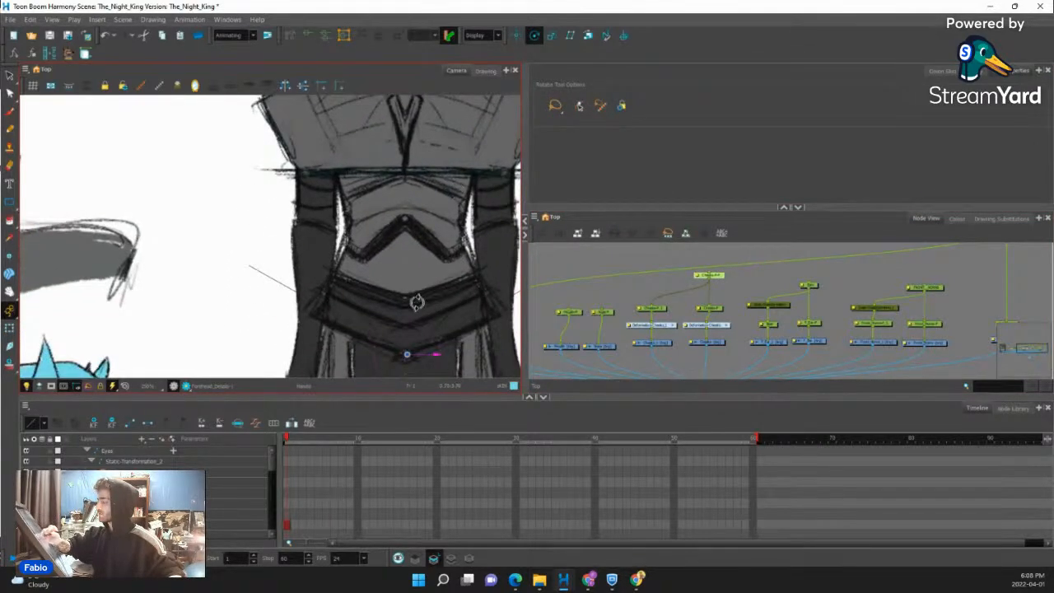
pyautogui.moveTo(407, 356); pyautogui.dragTo(404, 193)
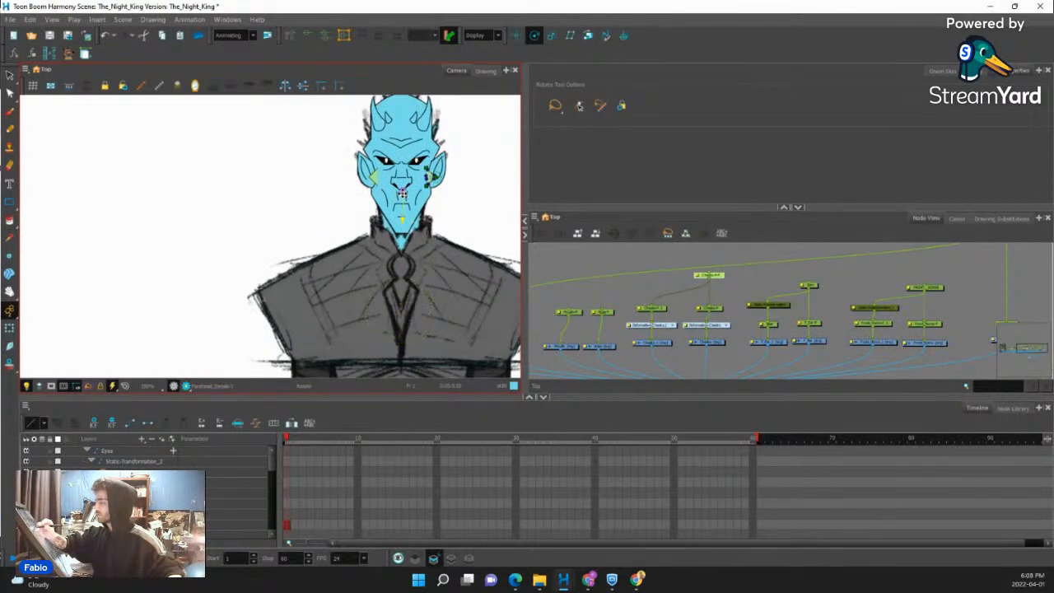
# Move the pivot of the right-hand cheek's peg onto that cheek's inner edge.
pyautogui.click(716, 308)
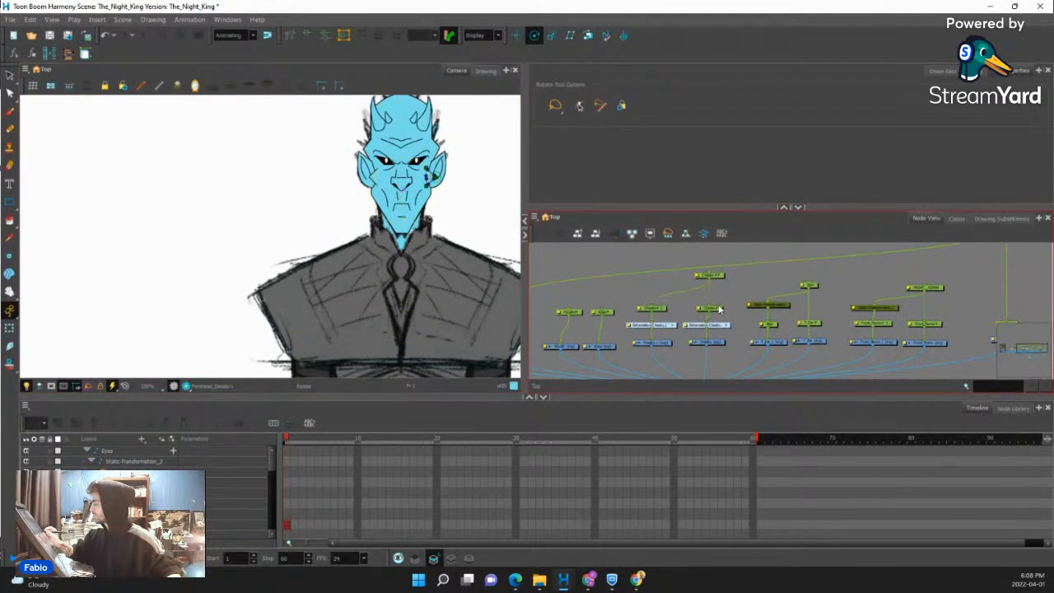
pyautogui.press('space')
pyautogui.moveTo(453, 200); pyautogui.dragTo(450, 123)
pyautogui.moveTo(437, 266); pyautogui.dragTo(447, 117)
pyautogui.moveTo(437, 287); pyautogui.dragTo(441, 167)
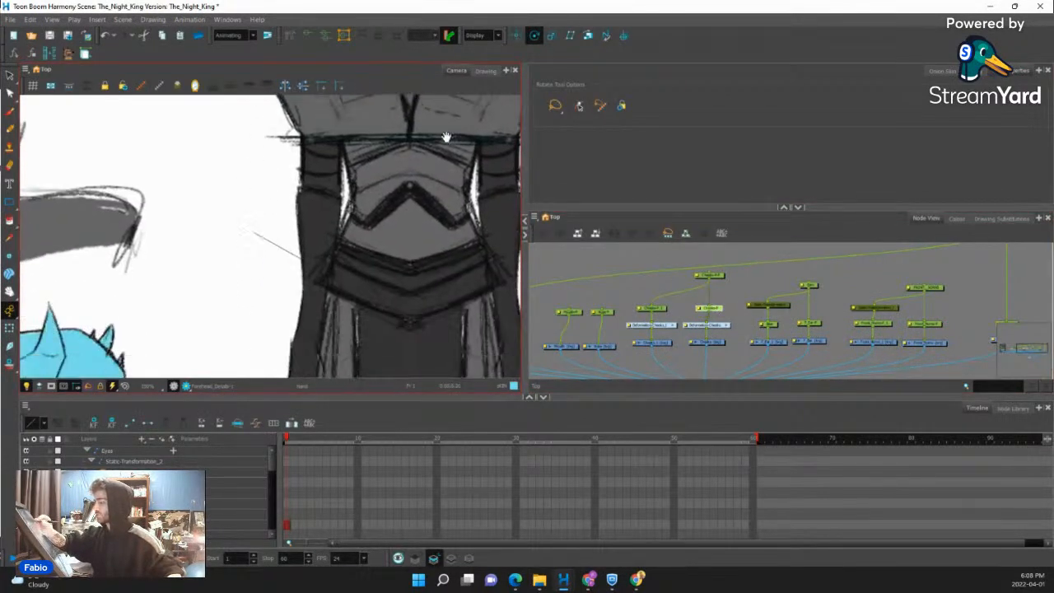
pyautogui.moveTo(446, 208); pyautogui.dragTo(419, 313)
pyautogui.moveTo(443, 161); pyautogui.dragTo(431, 258)
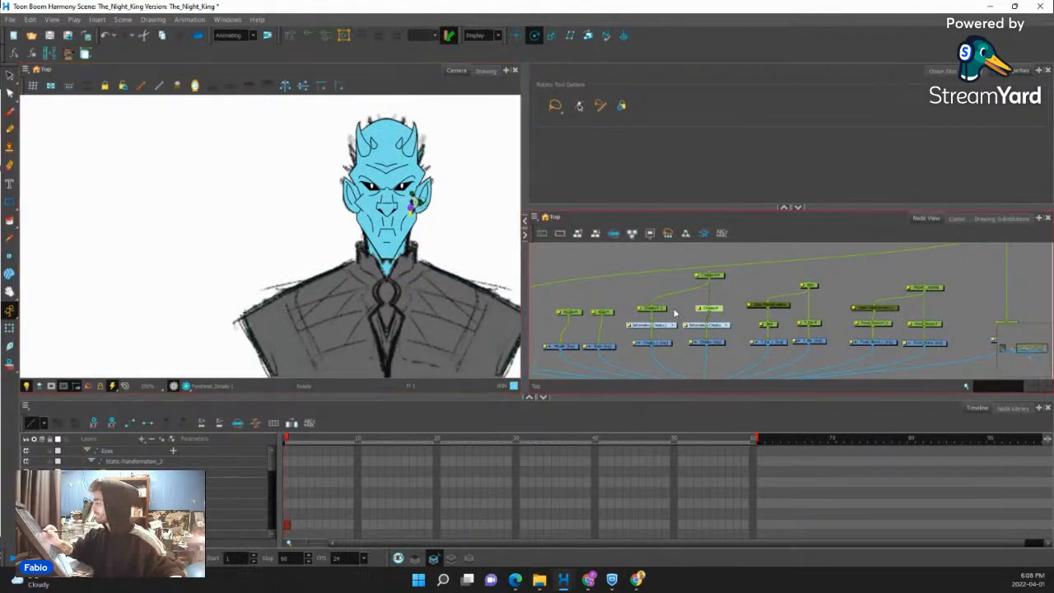
# Move the pivot of the left-hand cheek's peg onto that cheek.
pyautogui.moveTo(410, 340); pyautogui.dragTo(439, 123)
pyautogui.moveTo(416, 299); pyautogui.dragTo(431, 167)
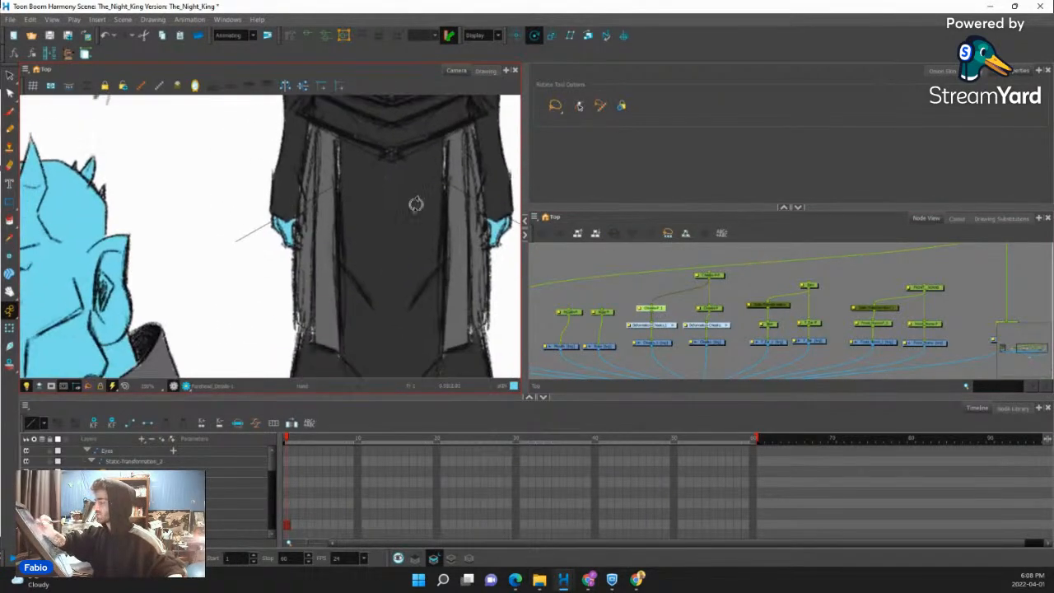
pyautogui.moveTo(392, 122); pyautogui.dragTo(379, 303)
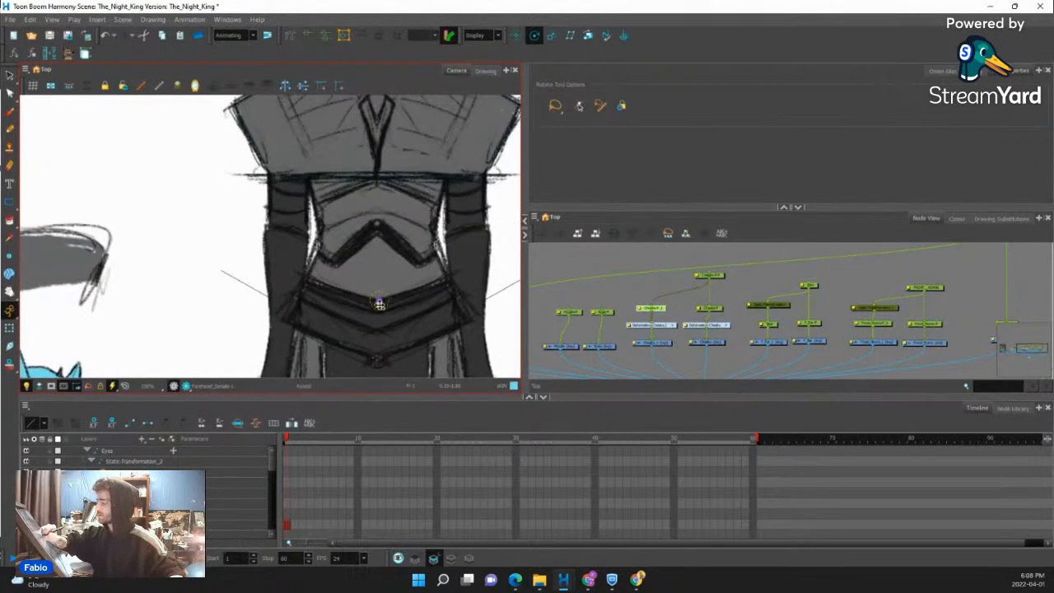
pyautogui.moveTo(412, 167); pyautogui.dragTo(419, 264)
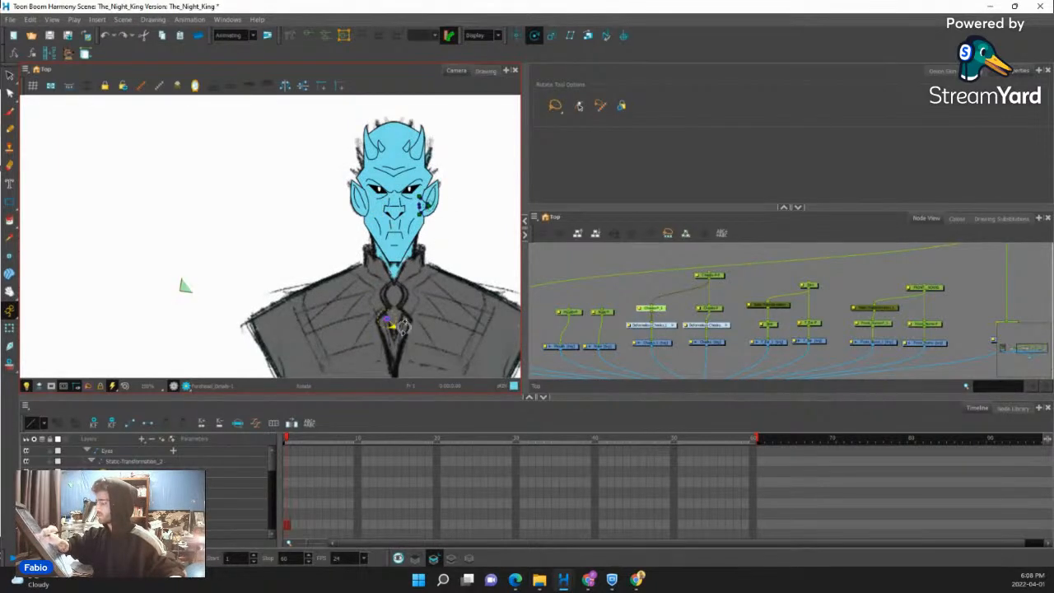
pyautogui.scroll(-5, 403, 321)
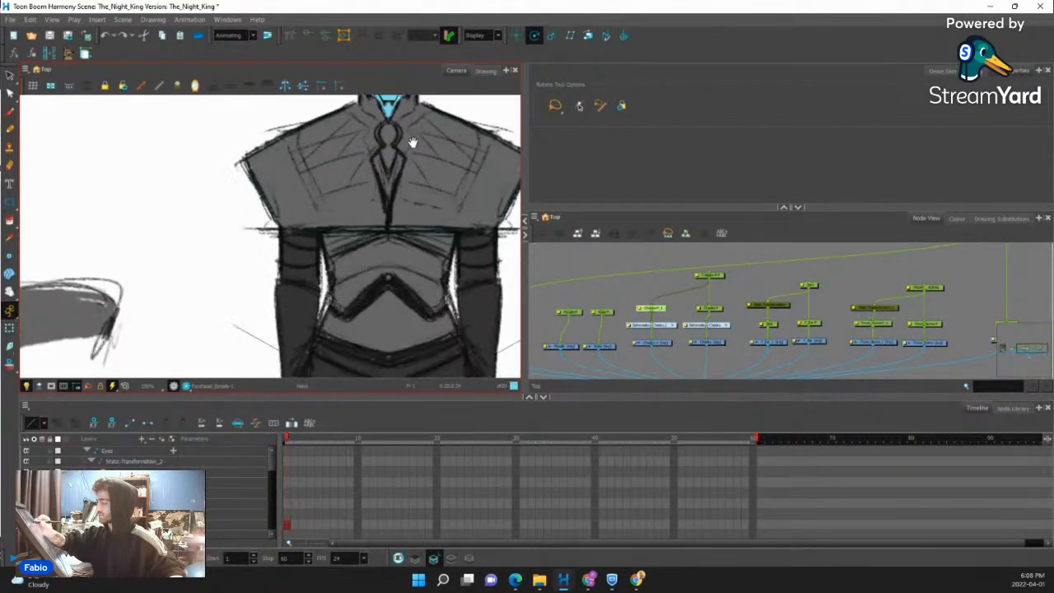
pyautogui.scroll(5, 380, 126)
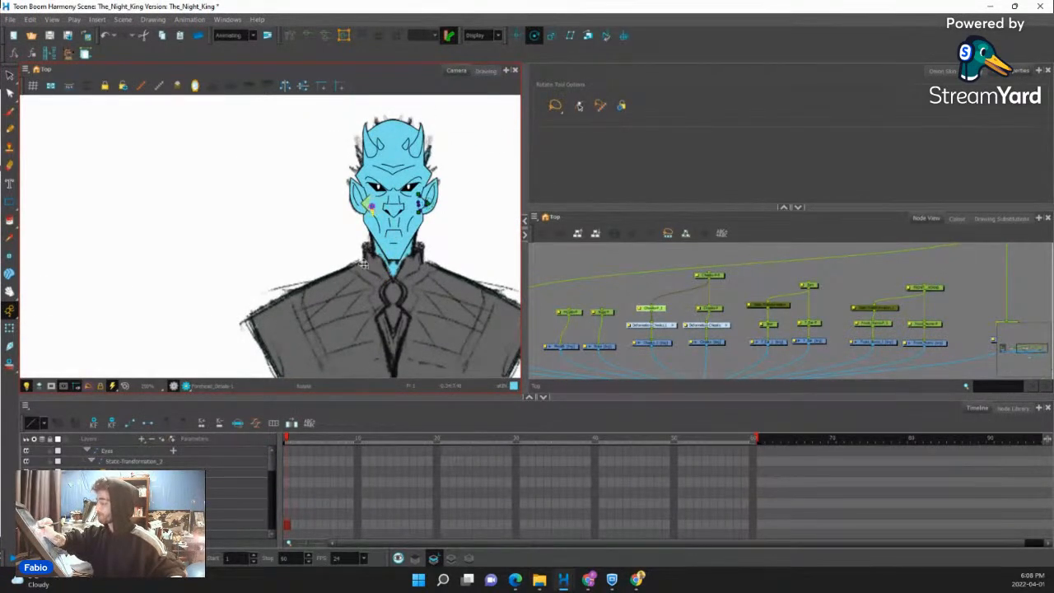
# Select the cheeks, ears, nose and mouth pegs in turn to check which facial parts each controls.
pyautogui.click(10, 328)
pyautogui.click(709, 275)
pyautogui.click(791, 295)
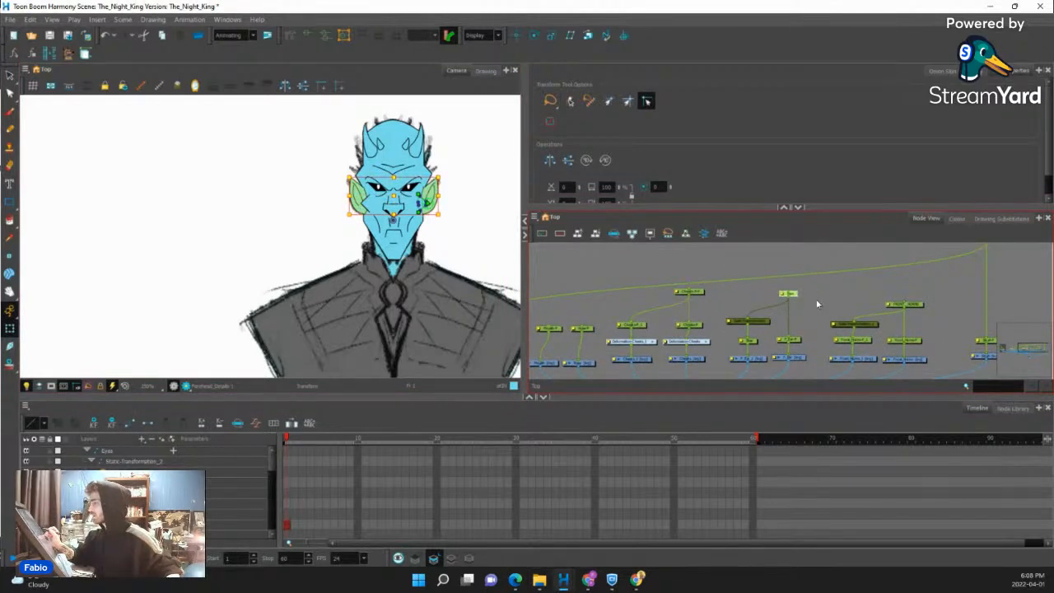
pyautogui.moveTo(663, 295); pyautogui.dragTo(763, 301)
pyautogui.click(685, 335)
pyautogui.click(648, 336)
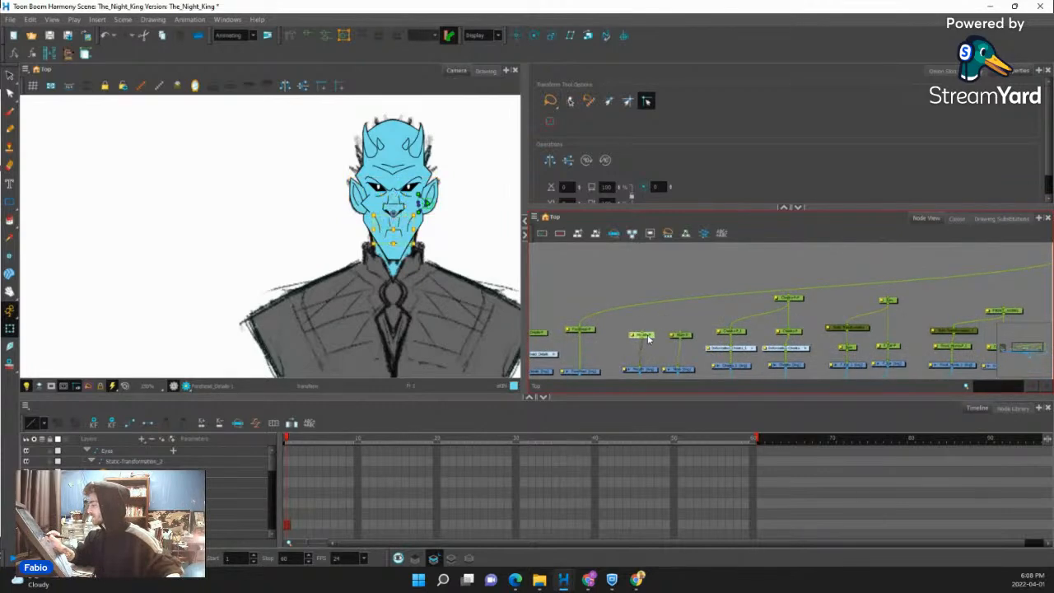
pyautogui.click(680, 335)
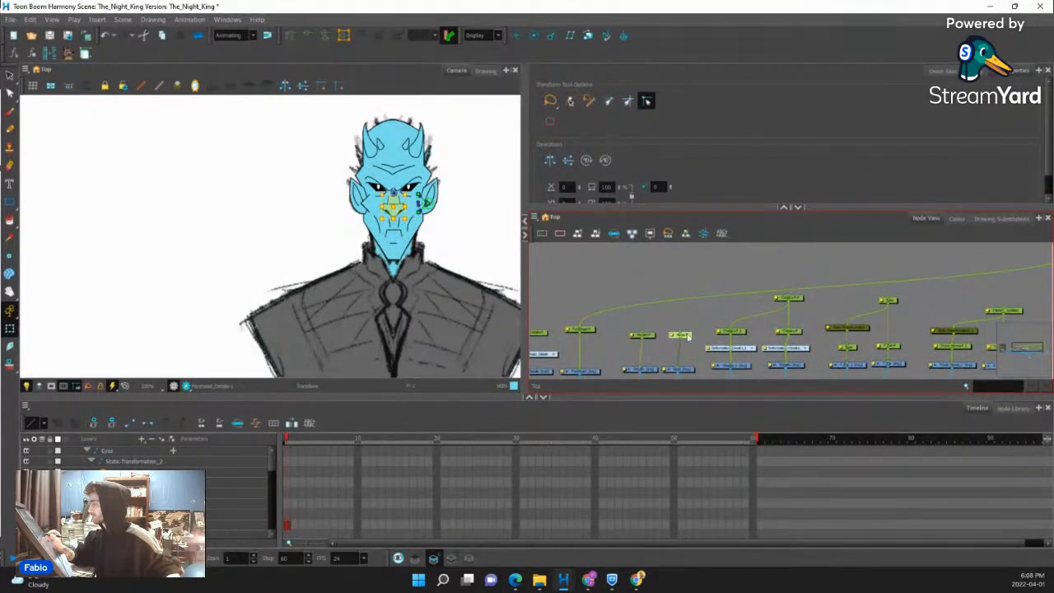
# Add a parent peg above the nose peg, move it higher in the network and name it Face.
pyautogui.hotkey('ctrl', 'p')
pyautogui.moveTo(731, 285); pyautogui.dragTo(683, 262)
pyautogui.click(691, 316)
pyautogui.doubleClick(683, 262)
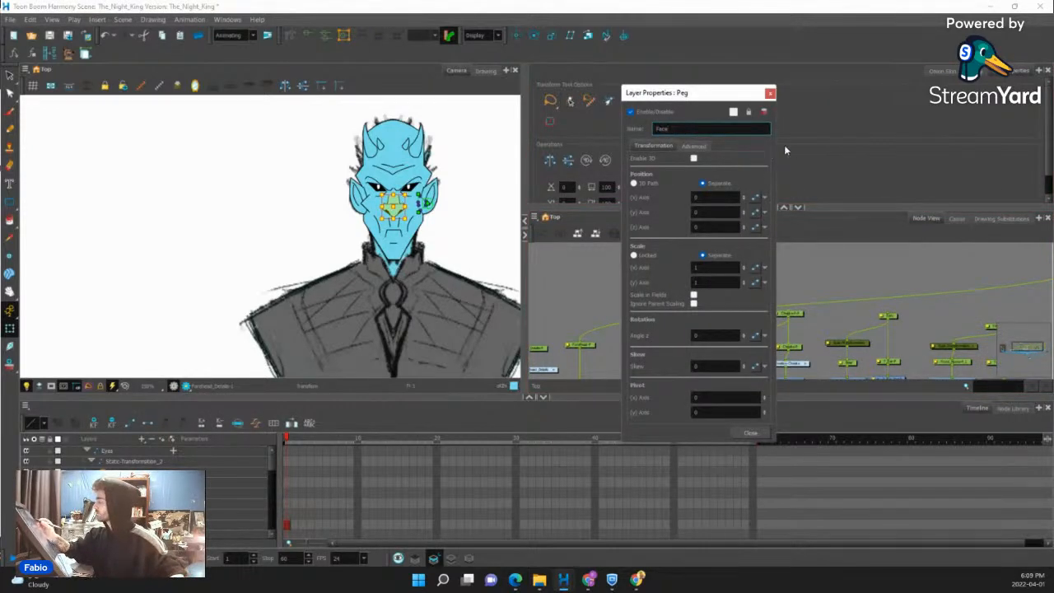
pyautogui.click(771, 93)
# Connect the mouth peg and the forehead peg to the Face peg as children.
pyautogui.click(647, 351)
pyautogui.moveTo(683, 270); pyautogui.dragTo(684, 265)
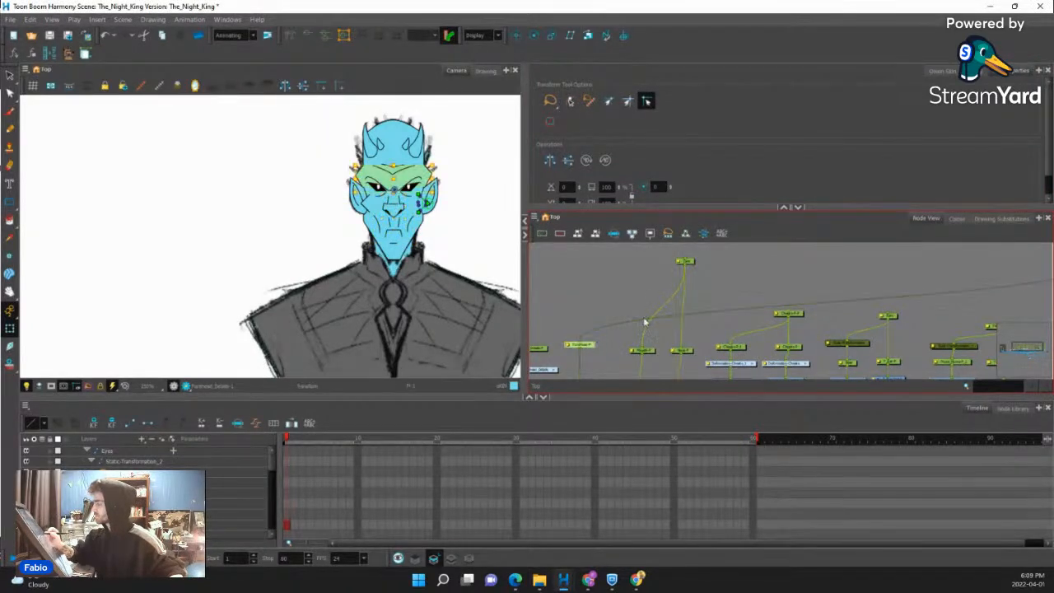
pyautogui.click(728, 347)
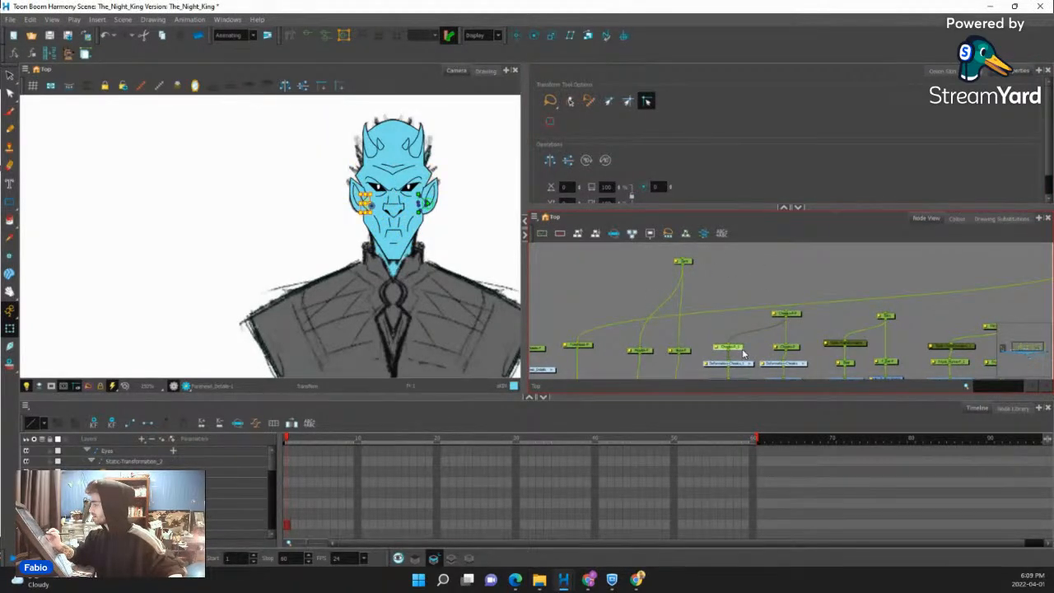
pyautogui.click(592, 349)
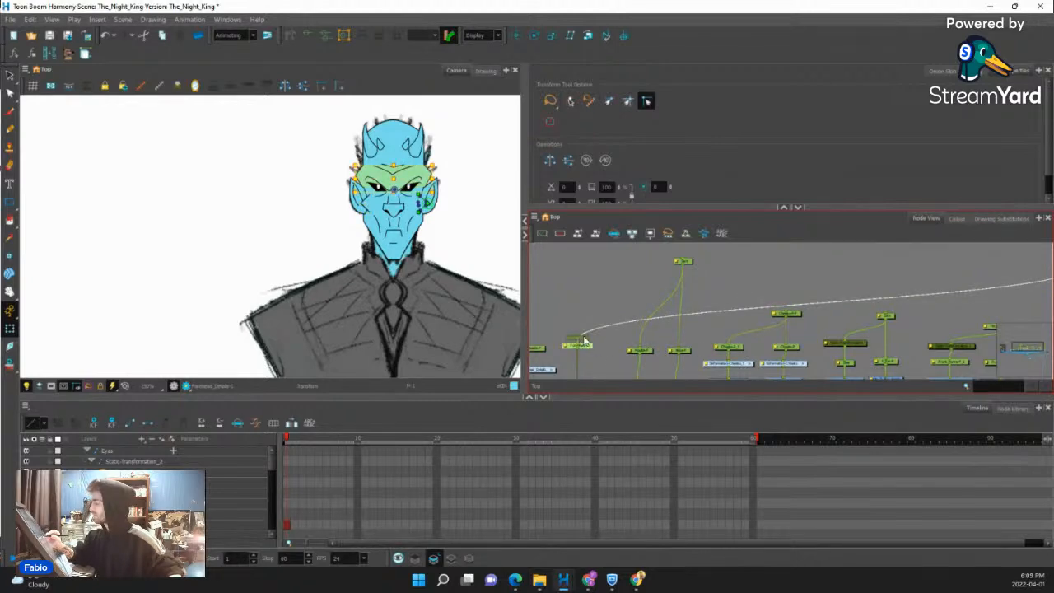
pyautogui.moveTo(682, 268); pyautogui.dragTo(578, 354)
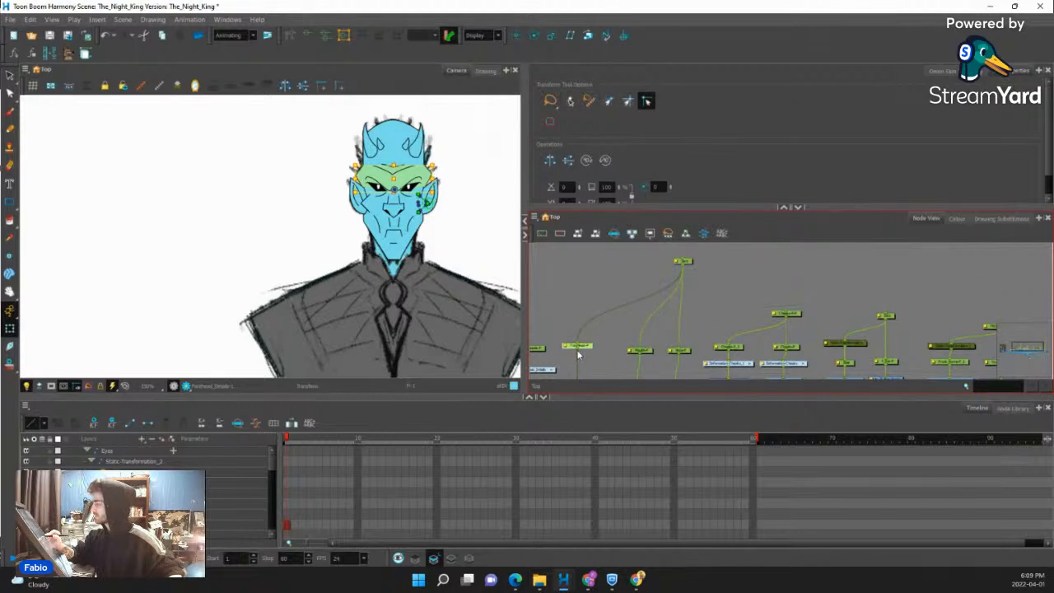
# Connect the cheeks parent peg, the eyes peg and the remaining facial pegs to the Face peg.
pyautogui.click(794, 316)
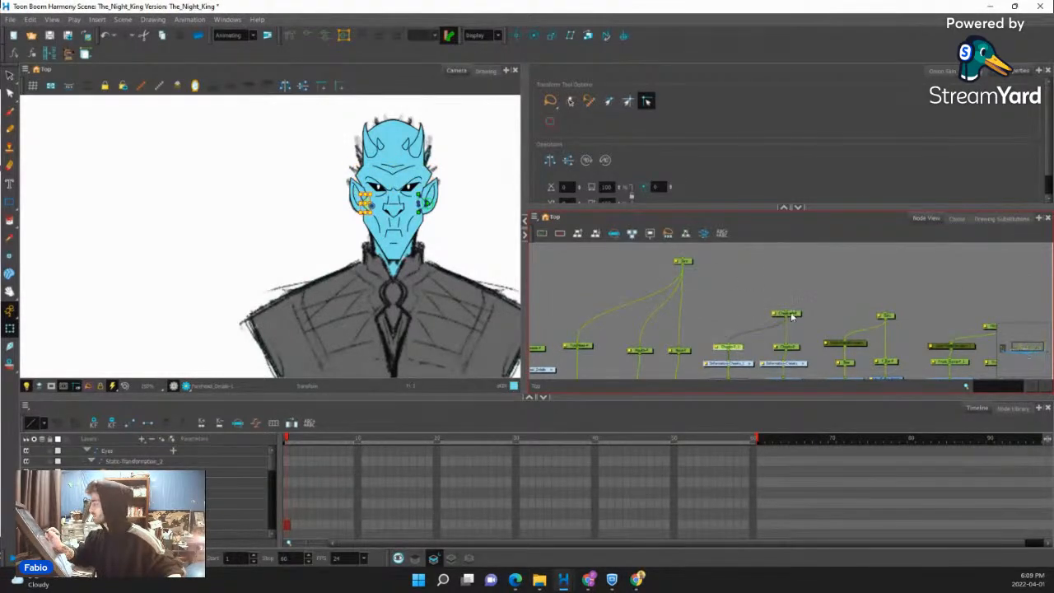
pyautogui.moveTo(786, 310); pyautogui.dragTo(684, 268)
pyautogui.moveTo(560, 332); pyautogui.dragTo(798, 254)
pyautogui.click(652, 341)
pyautogui.moveTo(691, 291); pyautogui.dragTo(870, 310)
pyautogui.moveTo(650, 323); pyautogui.dragTo(977, 276)
pyautogui.moveTo(883, 302); pyautogui.dragTo(625, 317)
pyautogui.moveTo(786, 316); pyautogui.dragTo(637, 349)
# Try moving the Face peg to test which parts follow it, and undo the move.
pyautogui.click(821, 303)
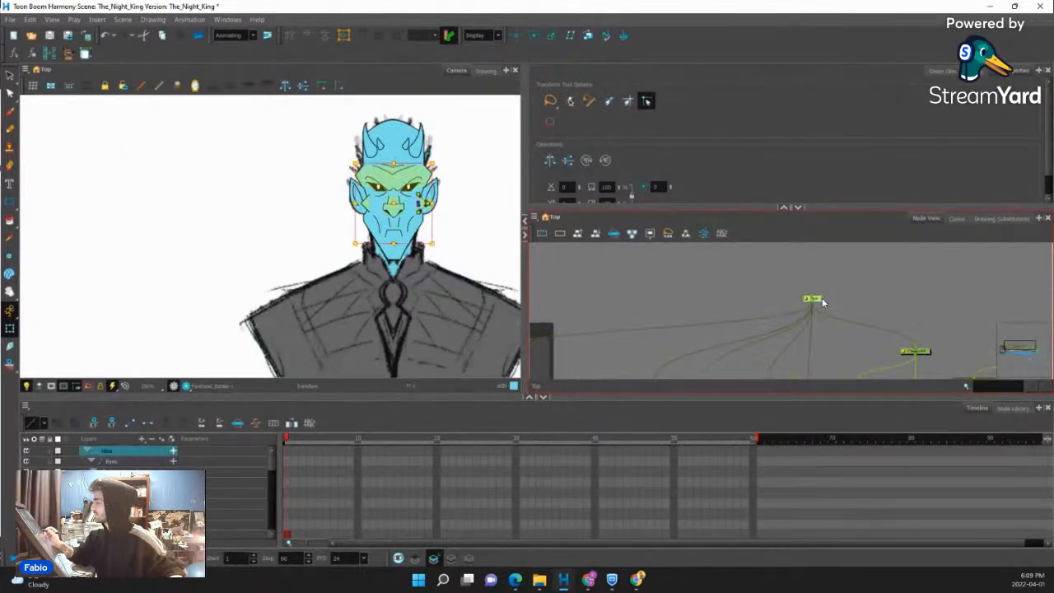
pyautogui.moveTo(387, 209)
pyautogui.mouseDown()
pyautogui.moveTo(384, 196)
pyautogui.moveTo(392, 207)
pyautogui.moveTo(383, 205)
pyautogui.mouseUp()
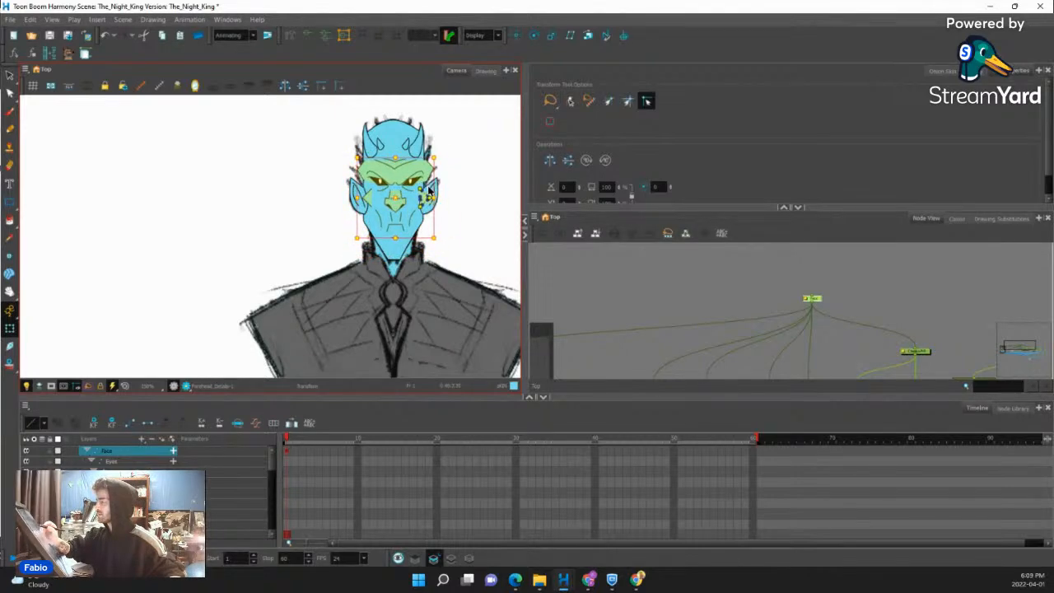
pyautogui.hotkey('ctrl', 'z')
# Connect the horns peg to the Face peg, test the group with a small move and undo that move.
pyautogui.moveTo(995, 349); pyautogui.dragTo(711, 306)
pyautogui.moveTo(798, 330); pyautogui.dragTo(628, 287)
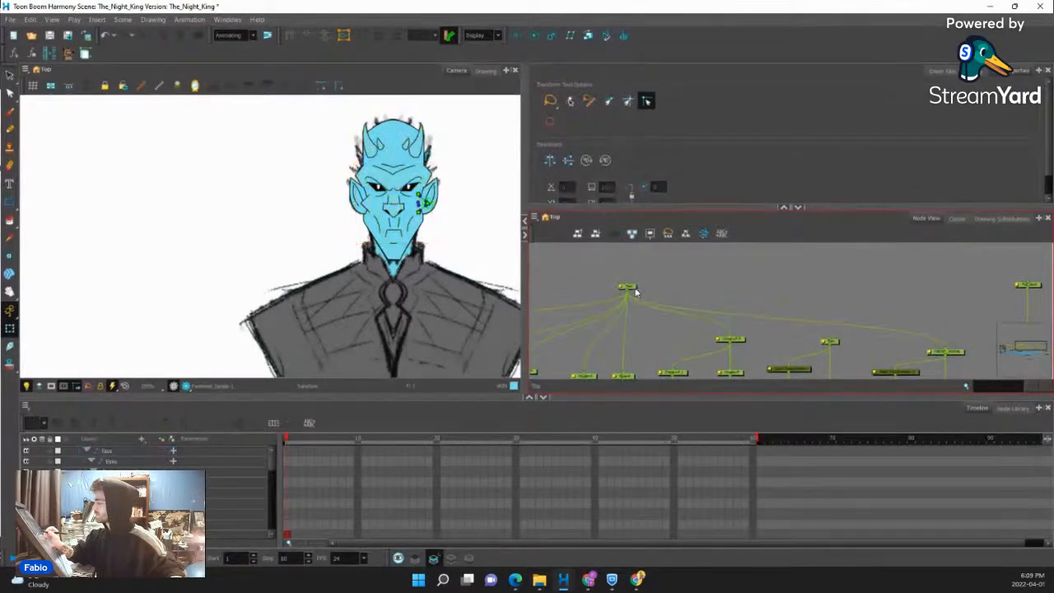
pyautogui.moveTo(434, 120)
pyautogui.mouseDown()
pyautogui.moveTo(436, 142)
pyautogui.moveTo(439, 125)
pyautogui.mouseUp()
pyautogui.hotkey('ctrl', 'z')
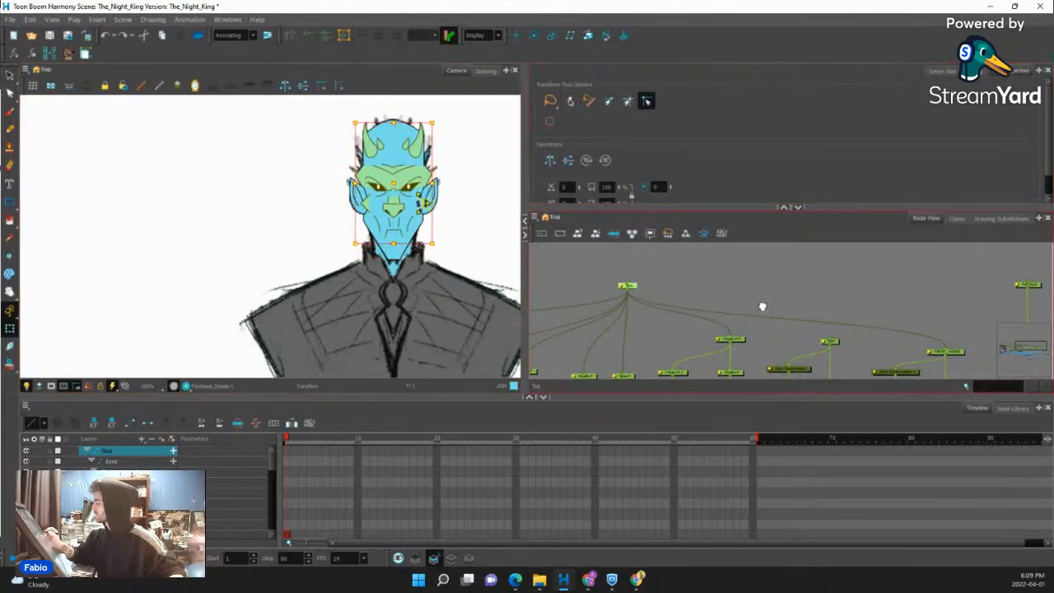
# Move the Face peg's pivot up from the torso to the mouth and chin area of the front-view head.
pyautogui.moveTo(753, 312); pyautogui.dragTo(786, 298)
pyautogui.moveTo(668, 274); pyautogui.dragTo(662, 273)
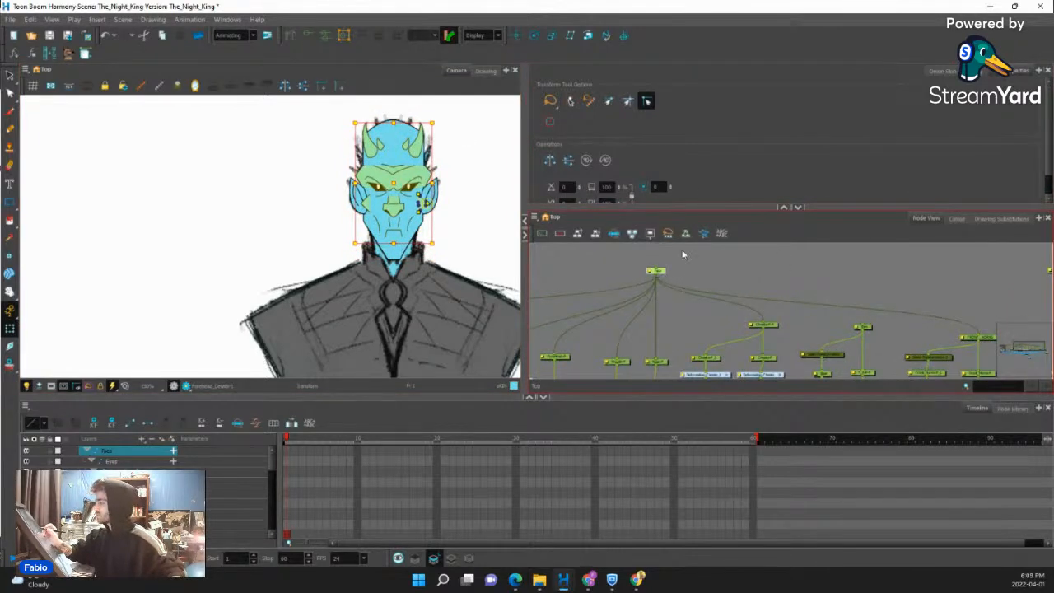
pyautogui.click(533, 35)
pyautogui.scroll(-10, 380, 196)
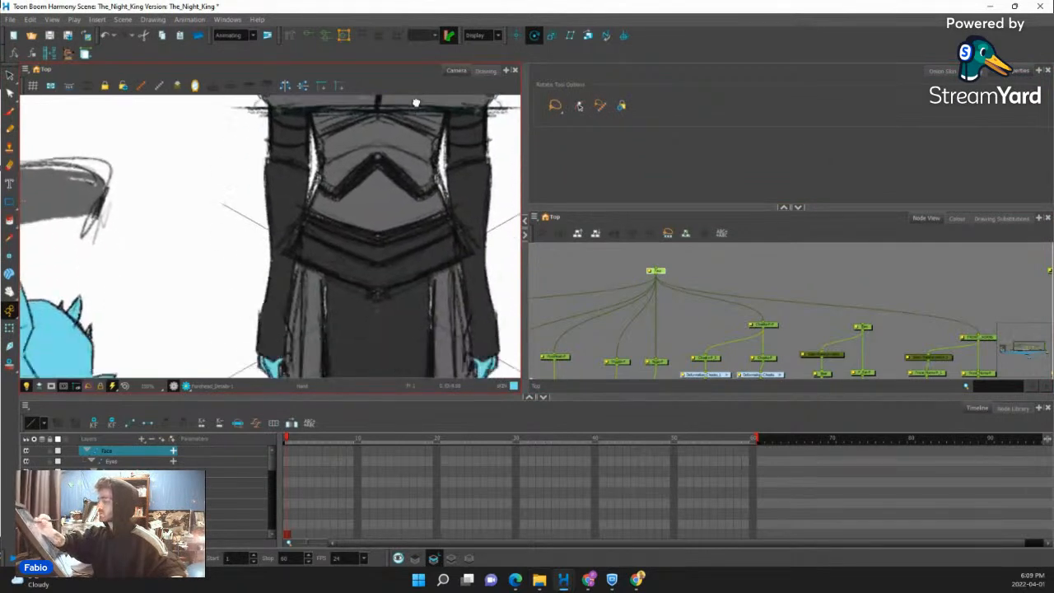
pyautogui.scroll(8, 381, 195)
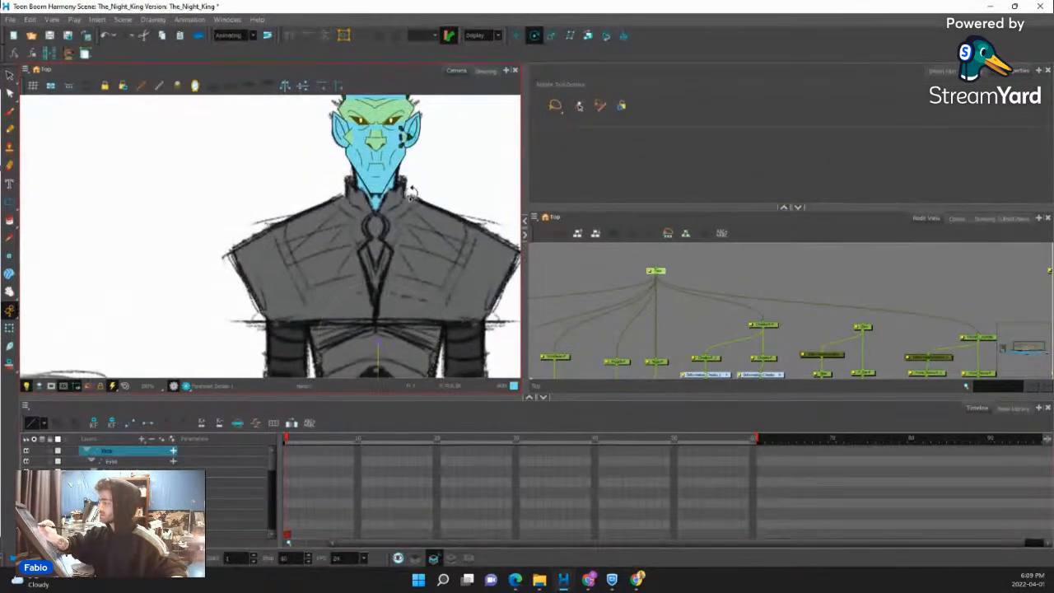
pyautogui.moveTo(376, 345); pyautogui.dragTo(375, 231)
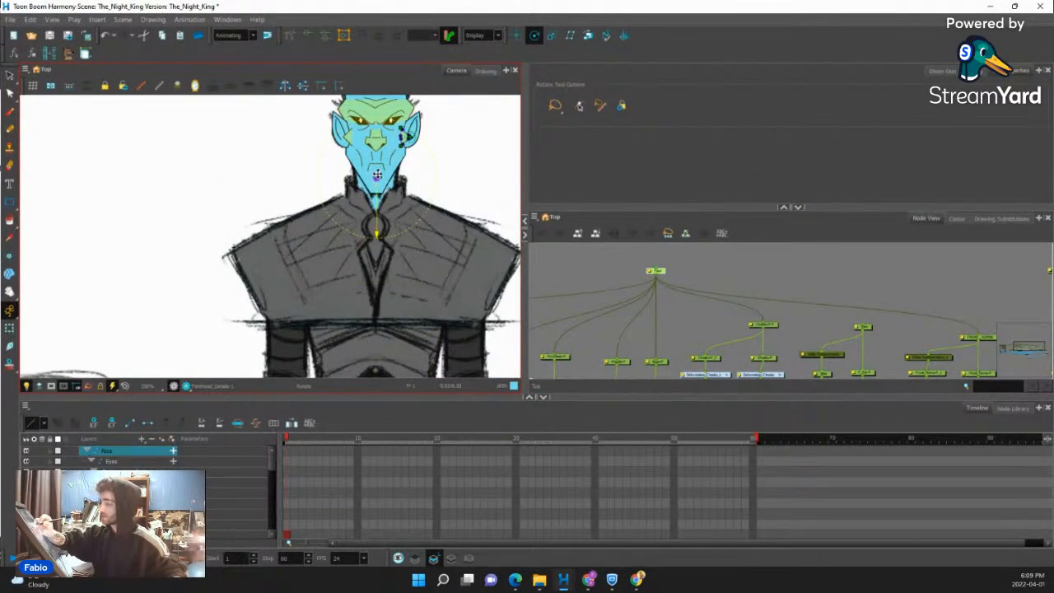
# Connect the Face peg to the full skull peg as its child and rename the skull peg to Head.
pyautogui.click(10, 328)
pyautogui.moveTo(959, 247); pyautogui.dragTo(809, 292)
pyautogui.moveTo(917, 320); pyautogui.dragTo(917, 284)
pyautogui.moveTo(798, 305); pyautogui.dragTo(911, 320)
pyautogui.moveTo(663, 313); pyautogui.dragTo(1024, 299)
pyautogui.moveTo(938, 306); pyautogui.dragTo(809, 325)
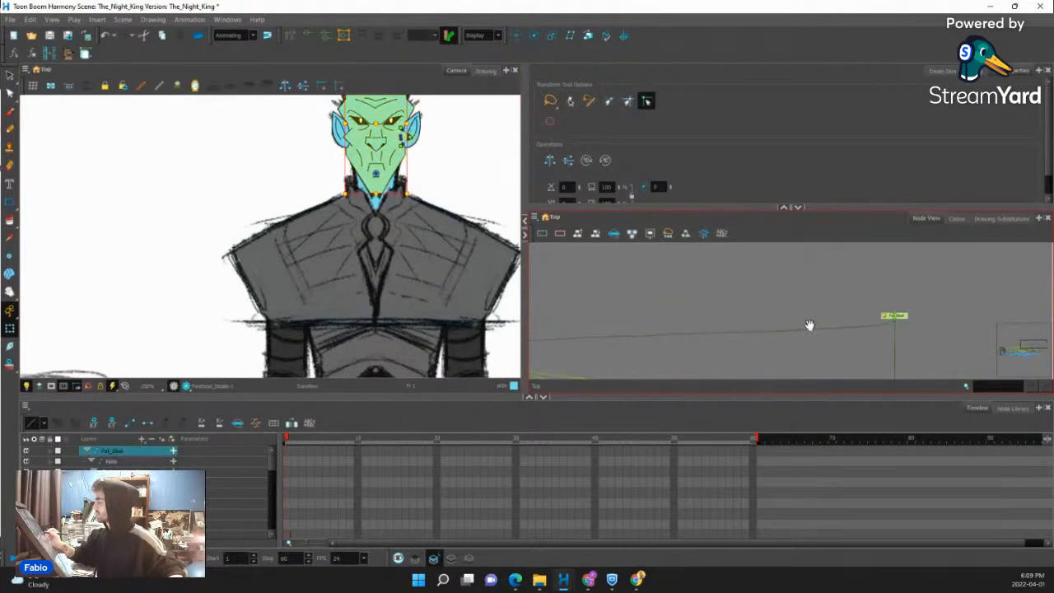
pyautogui.doubleClick(887, 317)
pyautogui.doubleClick(691, 128)
pyautogui.write('Head')
pyautogui.click(770, 93)
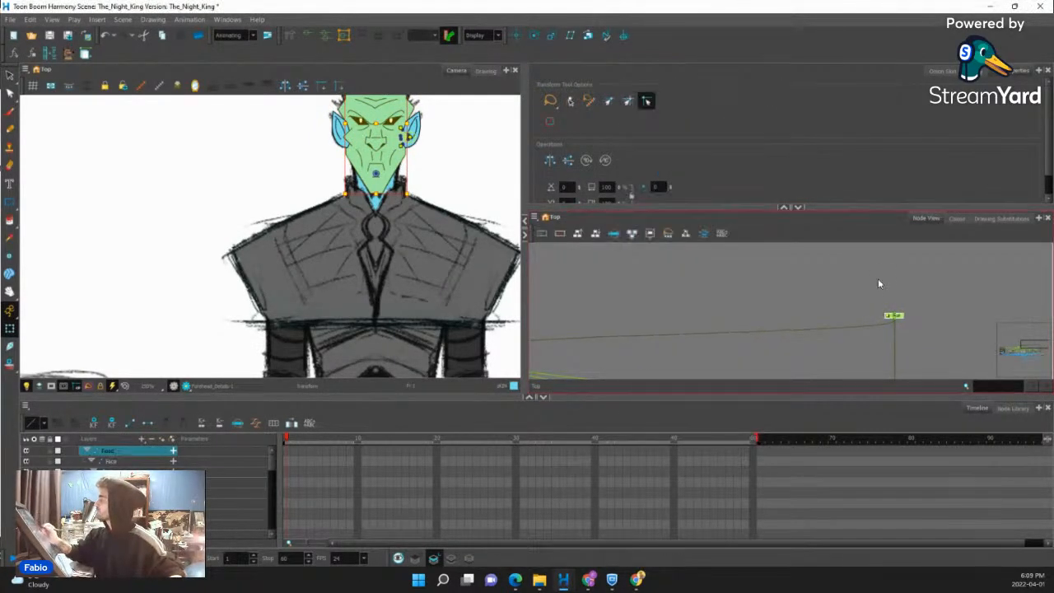
# Connect the remaining ear pegs to the Head peg and select the Head peg to check the whole group.
pyautogui.click(898, 316)
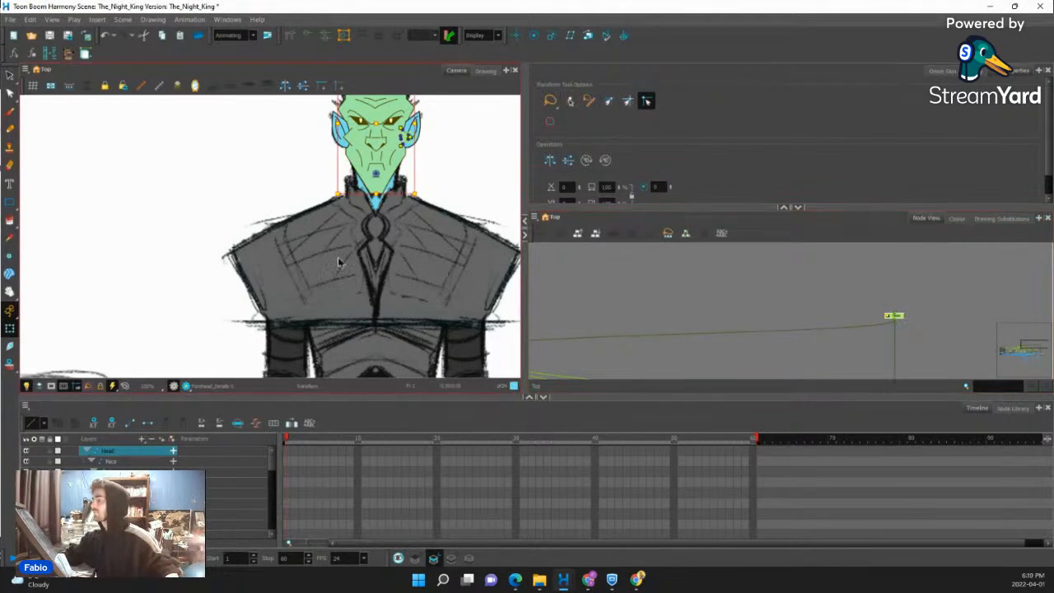
pyautogui.scroll(-3, 346, 262)
pyautogui.scroll(4, 368, 212)
pyautogui.scroll(-4, 675, 280)
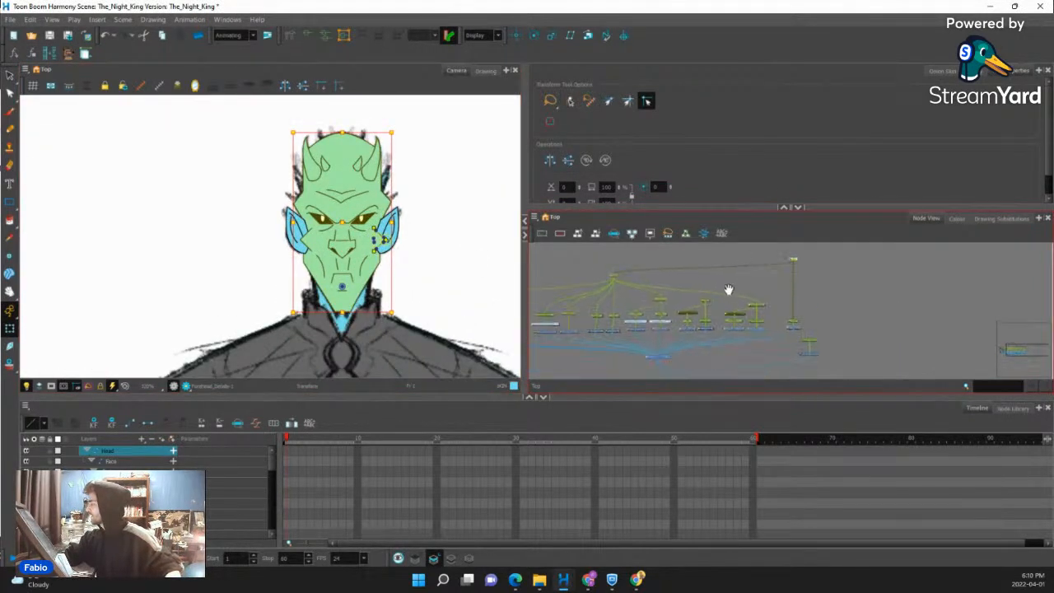
pyautogui.scroll(4, 710, 275)
pyautogui.moveTo(677, 349); pyautogui.dragTo(877, 262)
pyautogui.click(794, 362)
pyautogui.moveTo(636, 323); pyautogui.dragTo(878, 294)
pyautogui.moveTo(666, 303); pyautogui.dragTo(813, 280)
pyautogui.moveTo(636, 316); pyautogui.dragTo(667, 325)
pyautogui.moveTo(840, 304); pyautogui.dragTo(716, 335)
pyautogui.click(723, 293)
pyautogui.moveTo(906, 317); pyautogui.dragTo(605, 371)
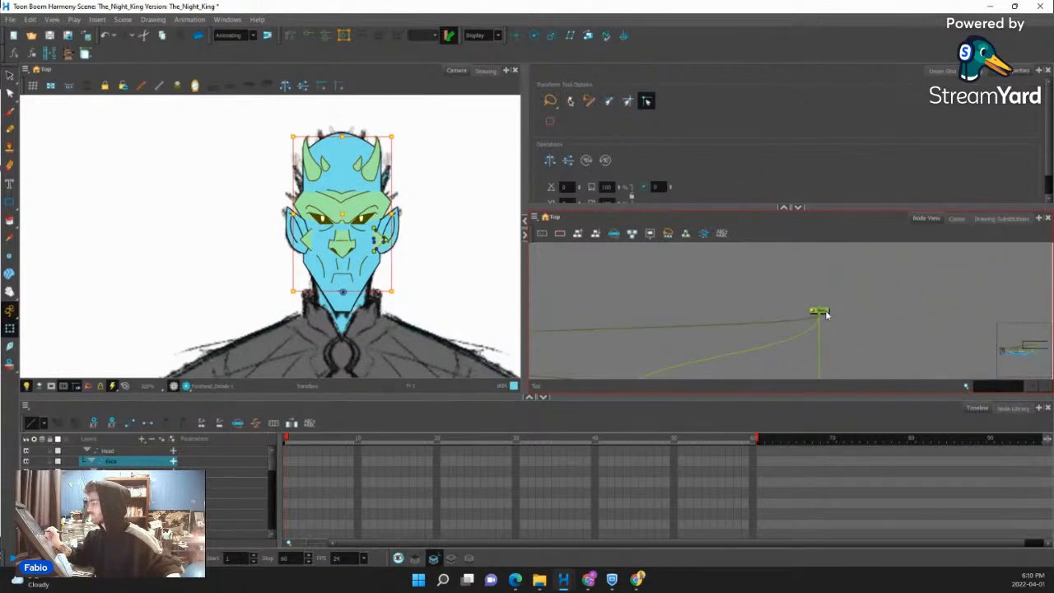
pyautogui.click(819, 311)
pyautogui.moveTo(412, 134)
pyautogui.mouseDown()
pyautogui.moveTo(280, 118)
pyautogui.moveTo(470, 146)
pyautogui.mouseUp()
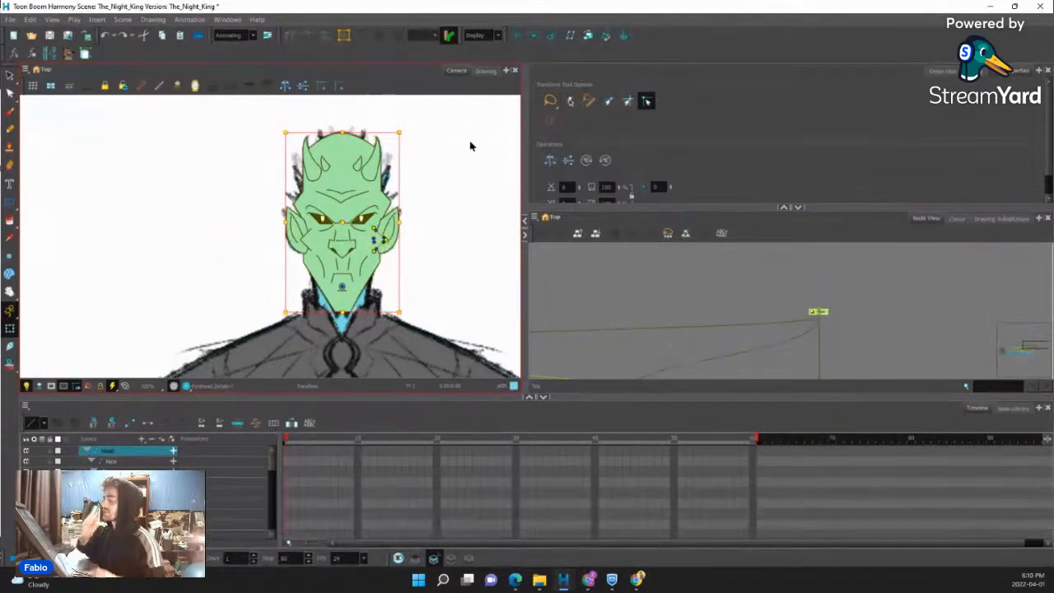
# Compare the front-view head with the surrounding reference drawings, looking closely at the horns and the outline of the skull.
pyautogui.scroll(-4, 361, 210)
pyautogui.click(558, 279)
pyautogui.scroll(5, 365, 212)
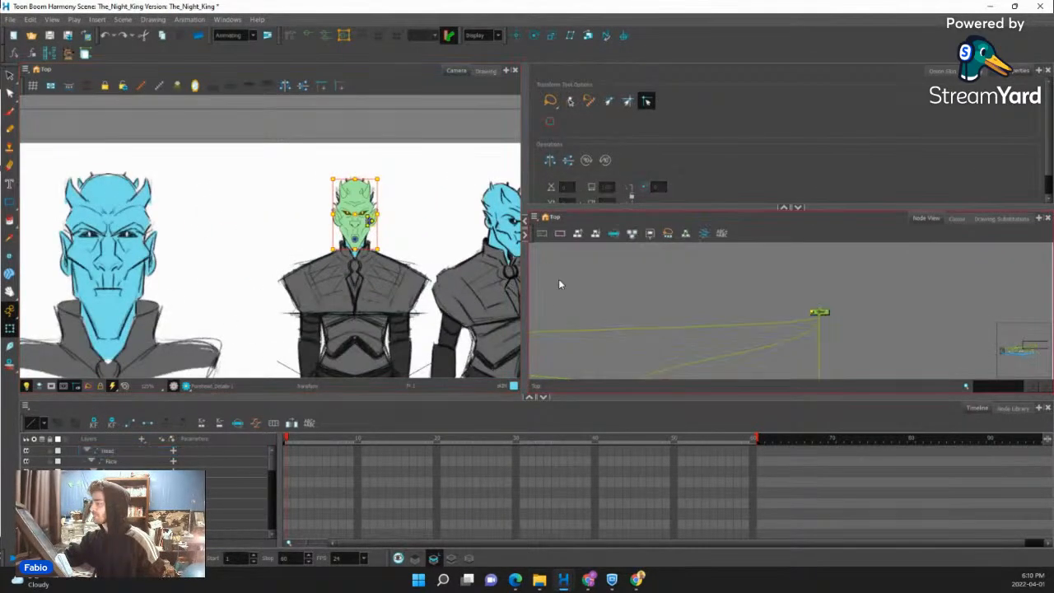
pyautogui.scroll(-5, 346, 245)
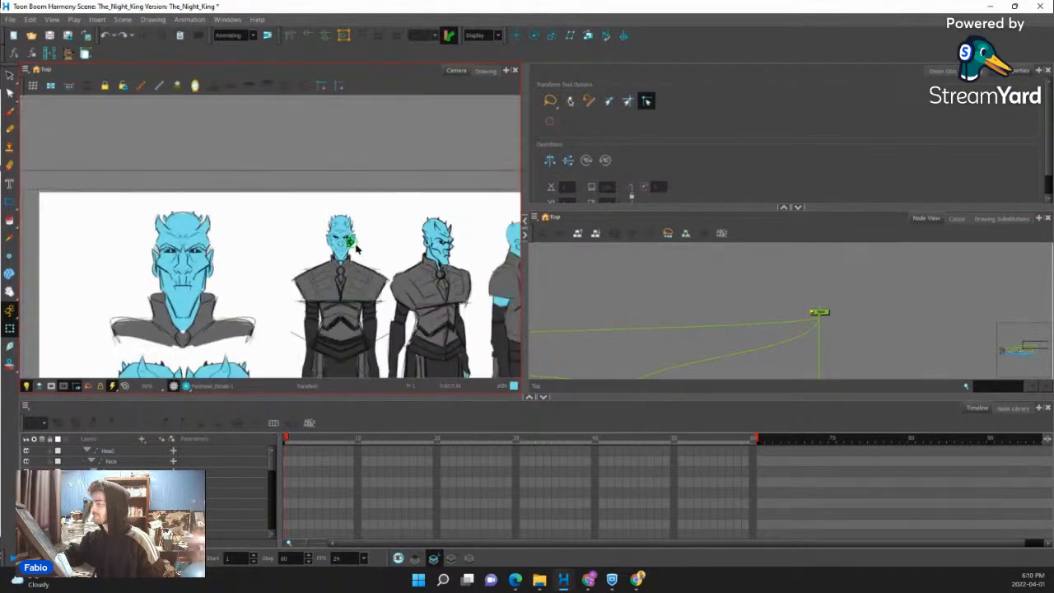
pyautogui.scroll(5, 349, 252)
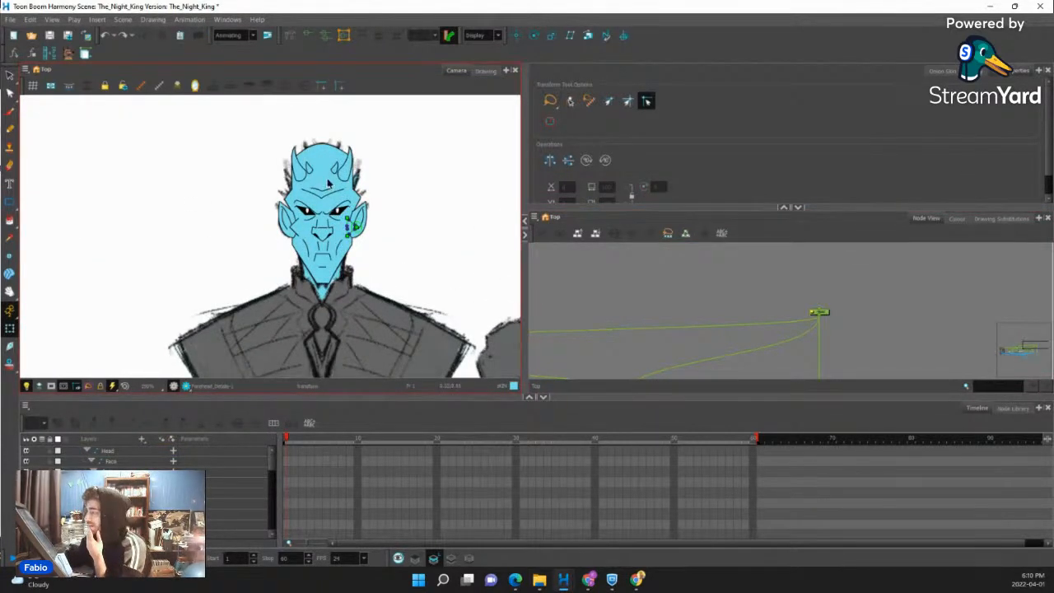
pyautogui.scroll(2, 327, 183)
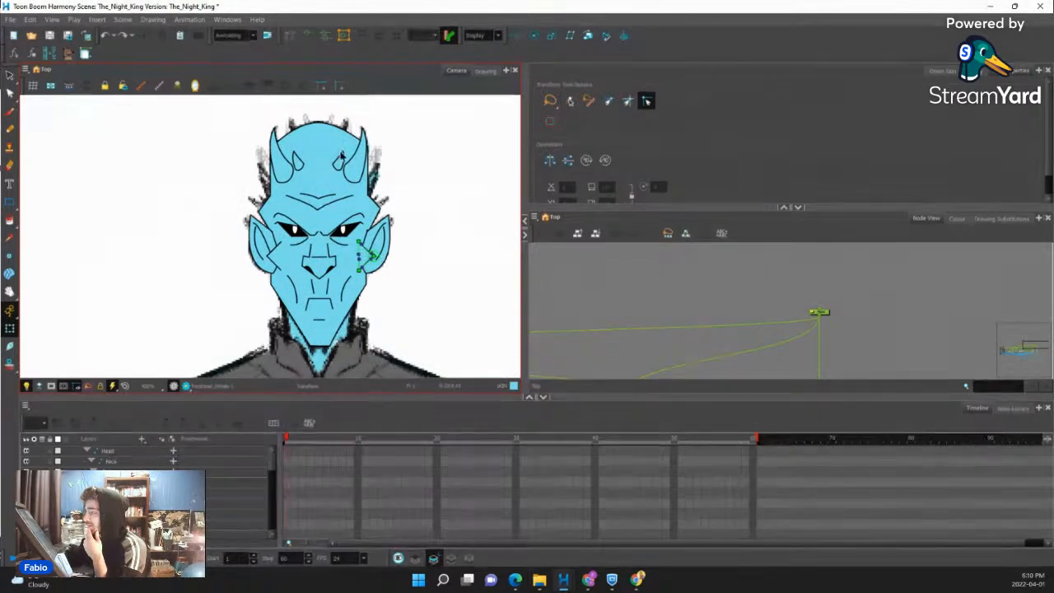
pyautogui.scroll(-4, 342, 183)
pyautogui.scroll(-2, 340, 220)
pyautogui.scroll(-5, 731, 291)
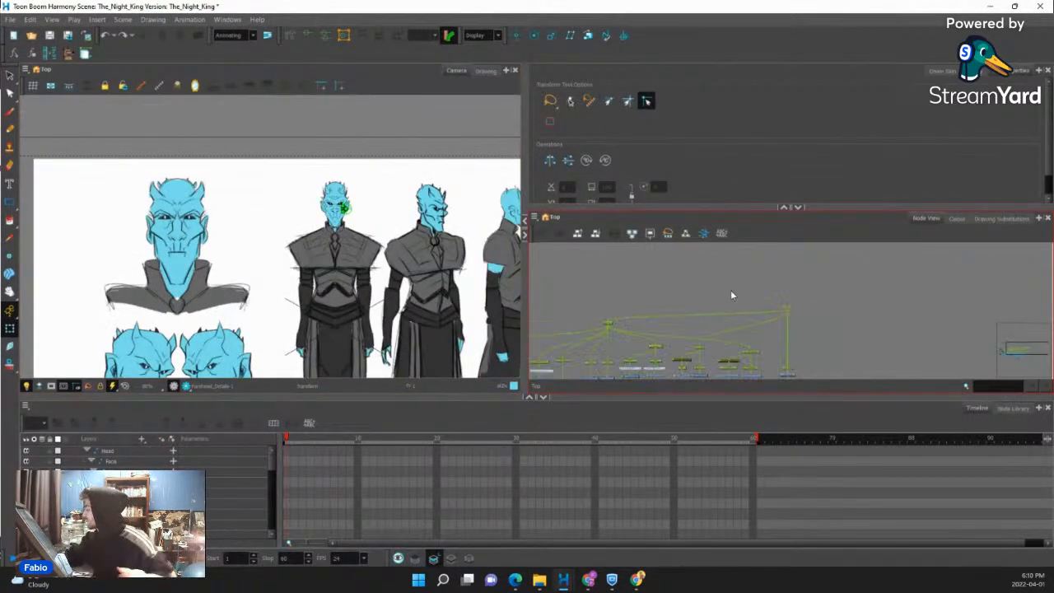
# Move the reference drawing node and its peg away from the head nodes to make room in the network.
pyautogui.scroll(4, 777, 346)
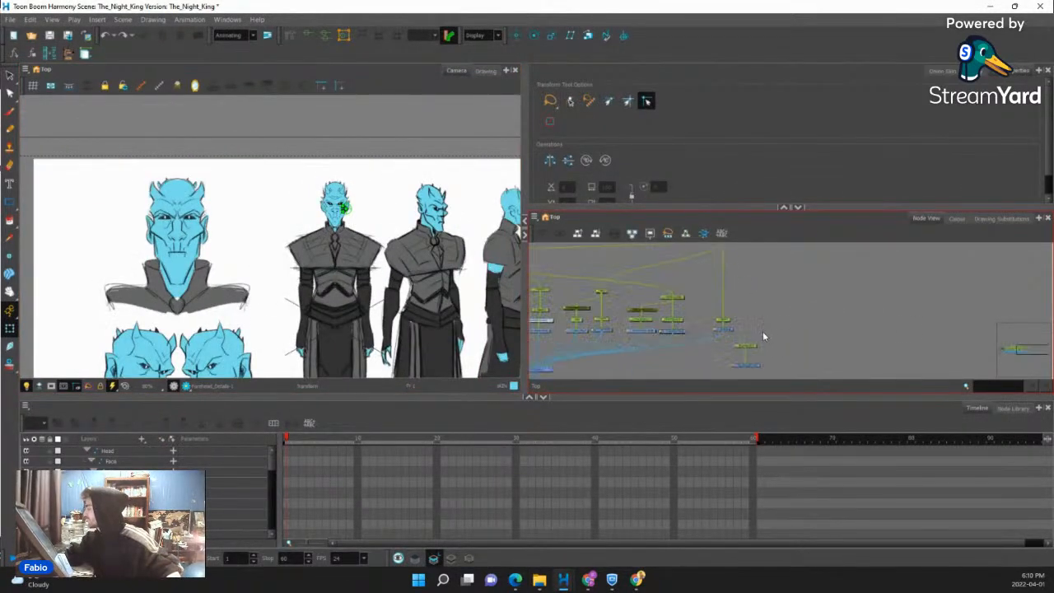
pyautogui.scroll(2, 763, 332)
pyautogui.click(745, 353)
pyautogui.moveTo(753, 335); pyautogui.dragTo(737, 280)
pyautogui.click(742, 328)
pyautogui.moveTo(744, 330); pyautogui.dragTo(914, 329)
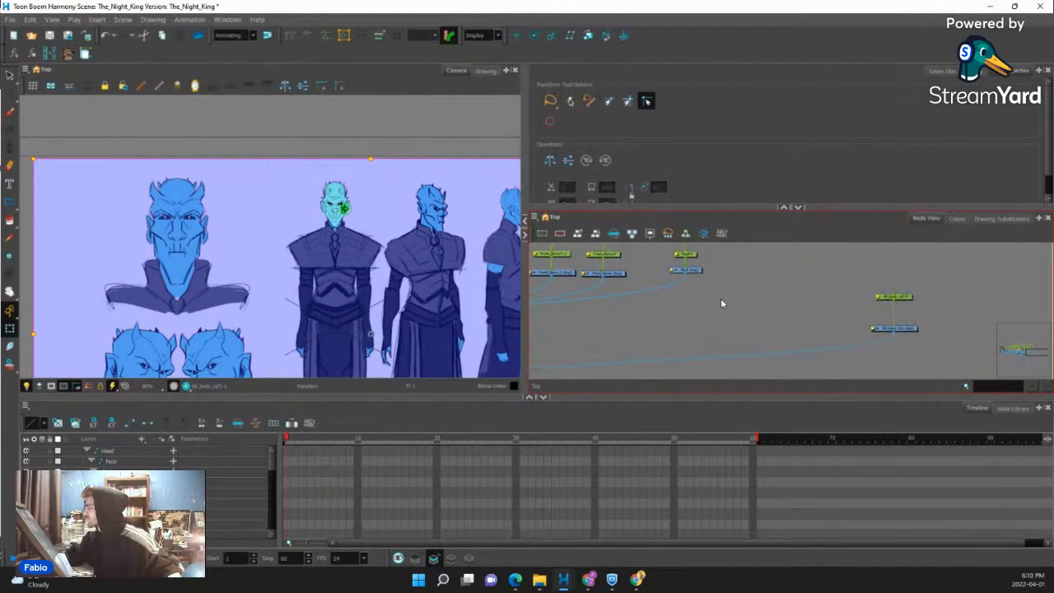
pyautogui.click(723, 304)
# Add another composite node beside the skull nodes and connect it to the main head composite.
pyautogui.scroll(-1, 727, 298)
pyautogui.moveTo(712, 293); pyautogui.dragTo(727, 332)
pyautogui.scroll(-2, 626, 304)
pyautogui.moveTo(595, 314); pyautogui.dragTo(682, 318)
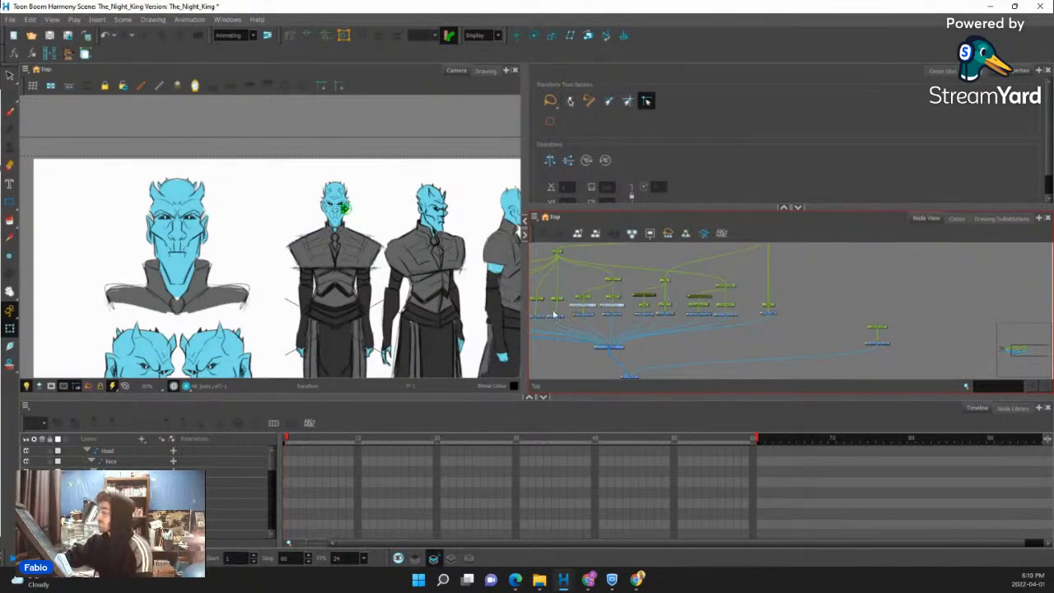
pyautogui.scroll(-4, 715, 330)
pyautogui.scroll(4, 758, 332)
pyautogui.scroll(3, 744, 316)
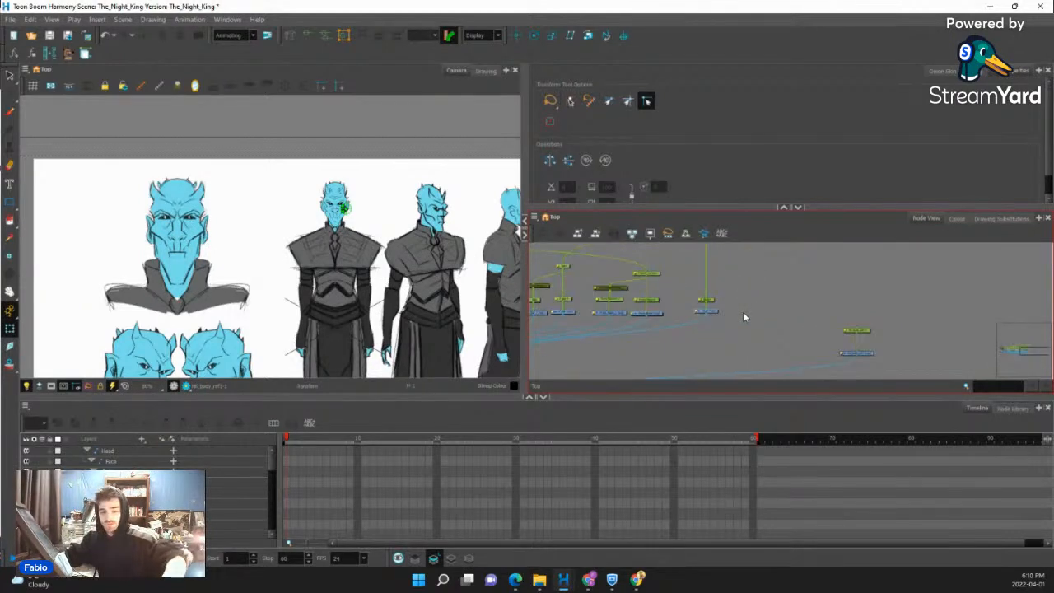
pyautogui.hotkey('ctrl', 'r')
pyautogui.click(580, 327)
pyautogui.scroll(1, 742, 309)
pyautogui.hotkey('ctrl', 'v')
pyautogui.scroll(2, 759, 316)
pyautogui.moveTo(774, 312); pyautogui.dragTo(632, 339)
pyautogui.scroll(-1, 673, 357)
pyautogui.scroll(-2, 845, 346)
pyautogui.moveTo(846, 346); pyautogui.dragTo(796, 364)
pyautogui.scroll(2, 852, 324)
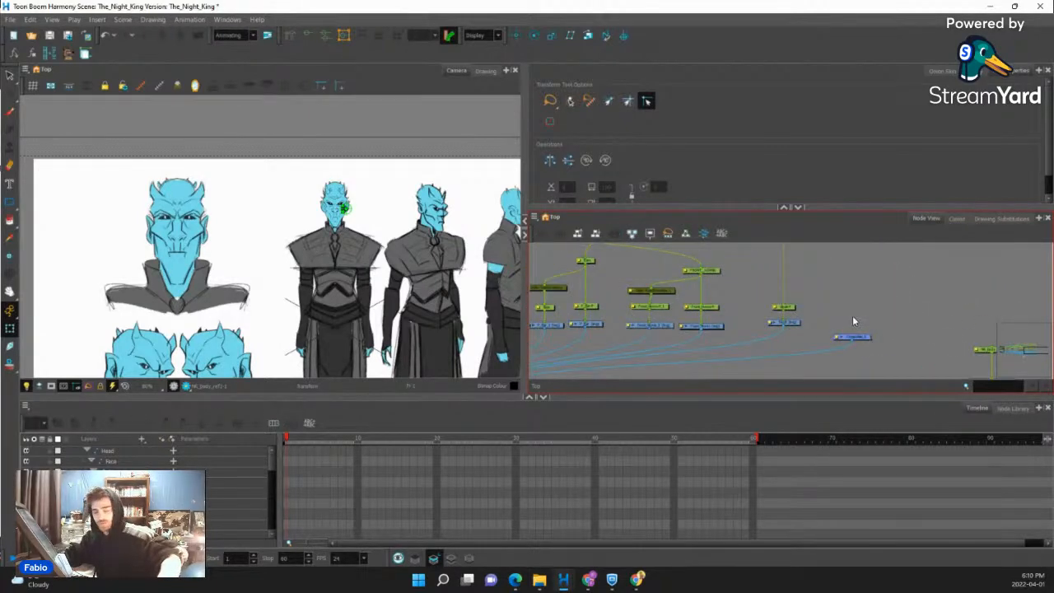
# Add a vector drawing layer named Back_Horns_1, connect it to the new composite and give it a parent peg.
pyautogui.hotkey('ctrl', 'r')
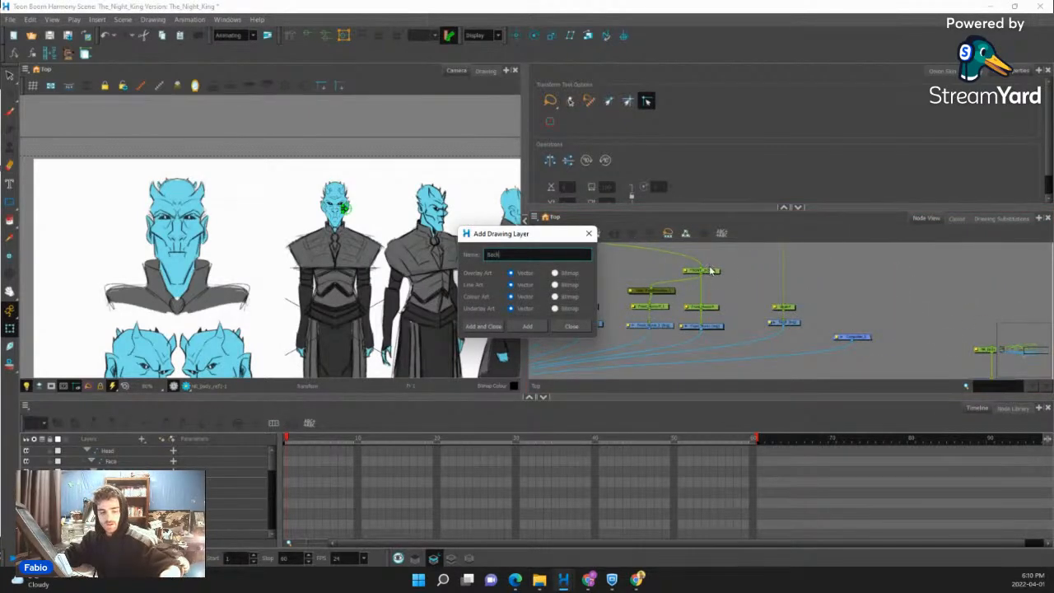
pyautogui.write('rns_1')
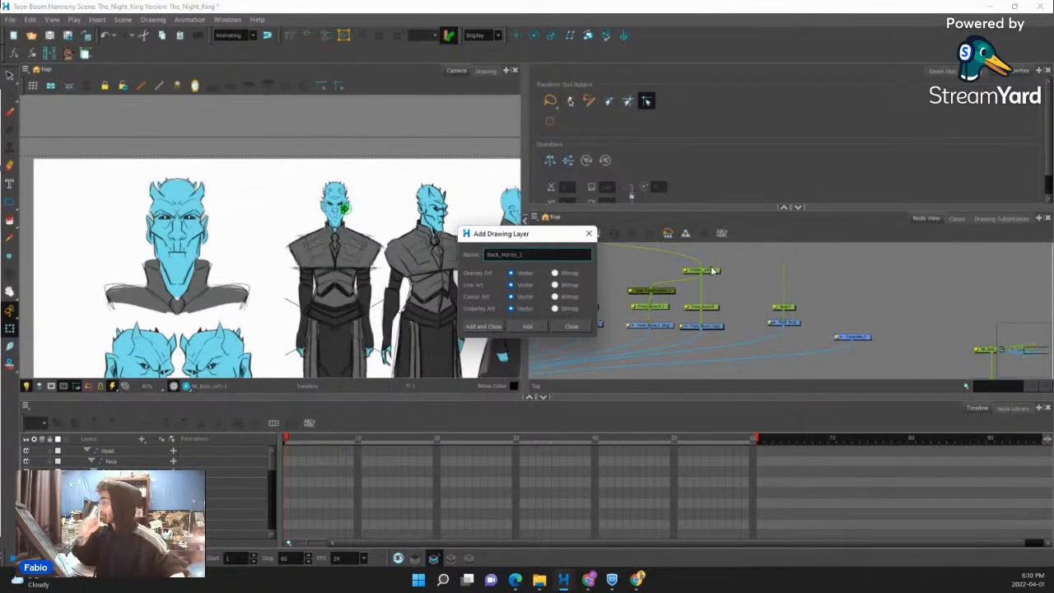
pyautogui.click(493, 326)
pyautogui.moveTo(829, 313)
pyautogui.mouseDown()
pyautogui.moveTo(894, 306)
pyautogui.moveTo(852, 334)
pyautogui.mouseUp()
pyautogui.moveTo(898, 307); pyautogui.dragTo(912, 307)
pyautogui.hotkey('ctrl', 'p')
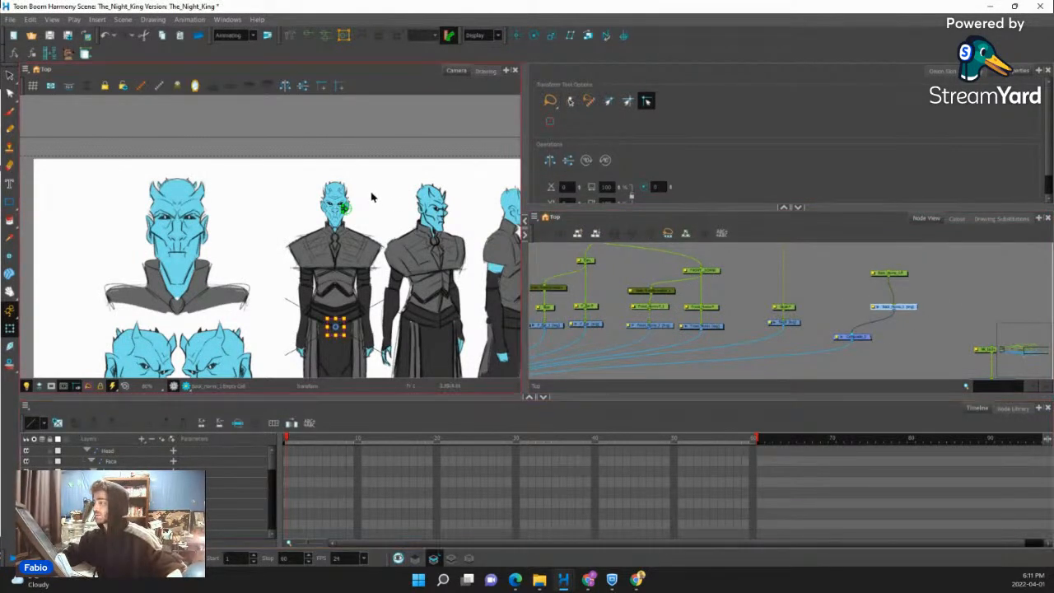
# Draw a small square outline on the back horns layer over the sketched spike beside the front-view skull.
pyautogui.scroll(5, 353, 223)
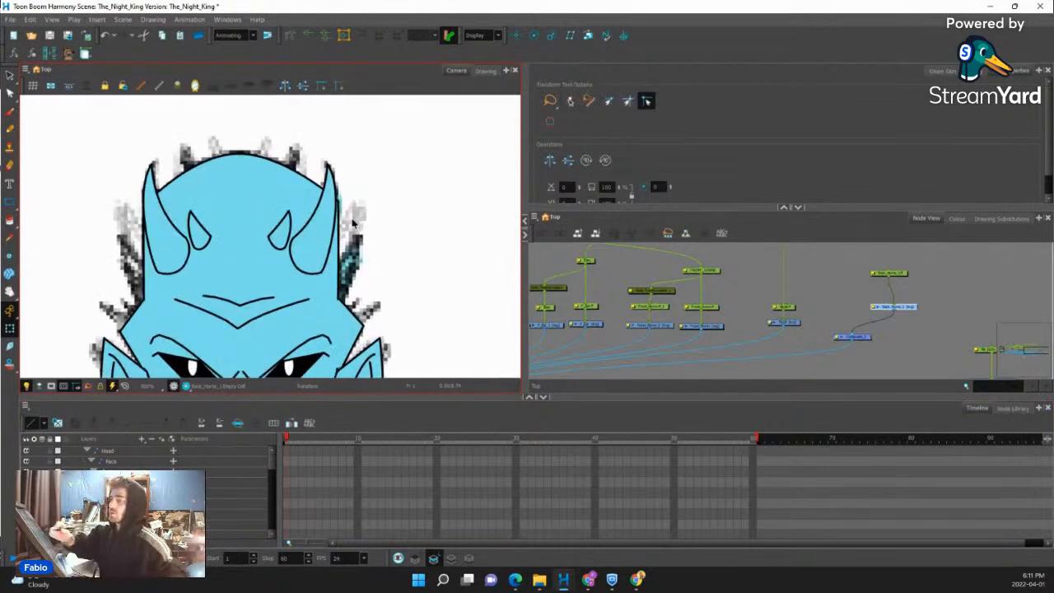
pyautogui.click(10, 202)
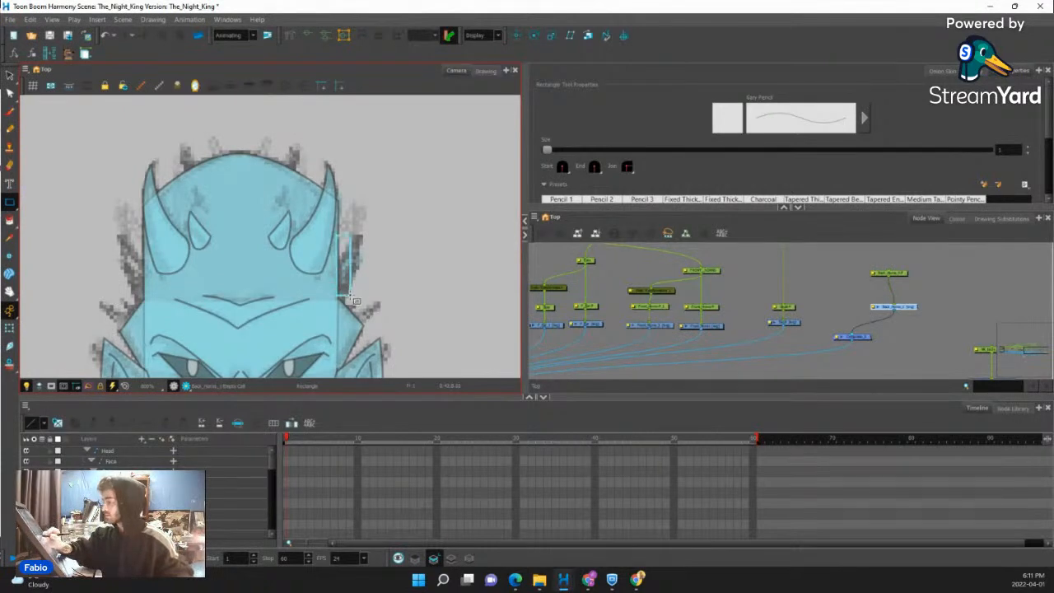
pyautogui.click(957, 218)
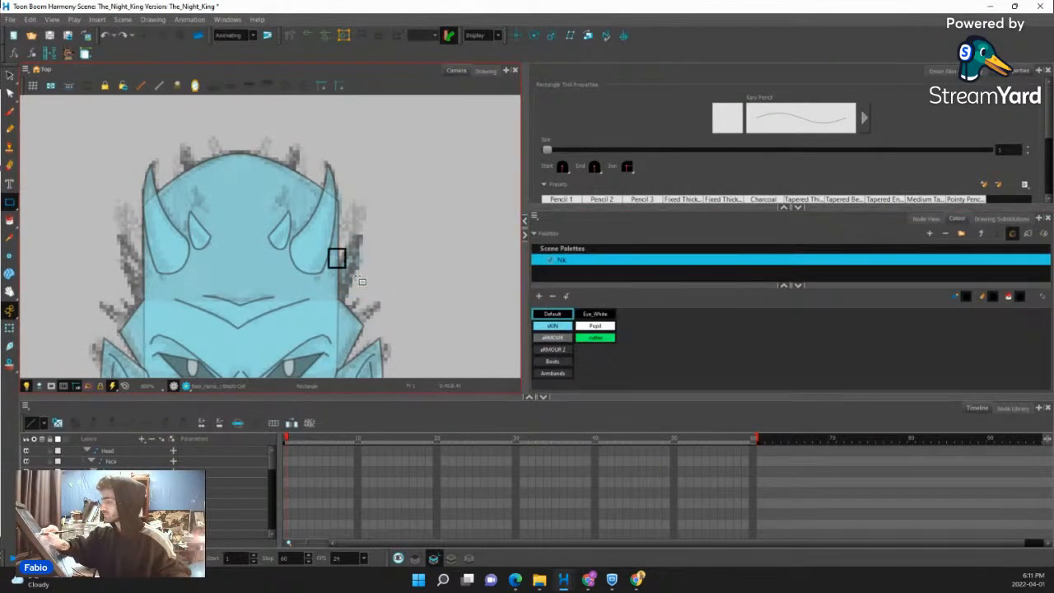
# Reshape the square into a curved, pointed back horn with the Contour Editor, removing a corner point and following the sketch.
pyautogui.hotkey('alt', 'q')
pyautogui.moveTo(333, 284); pyautogui.dragTo(321, 300)
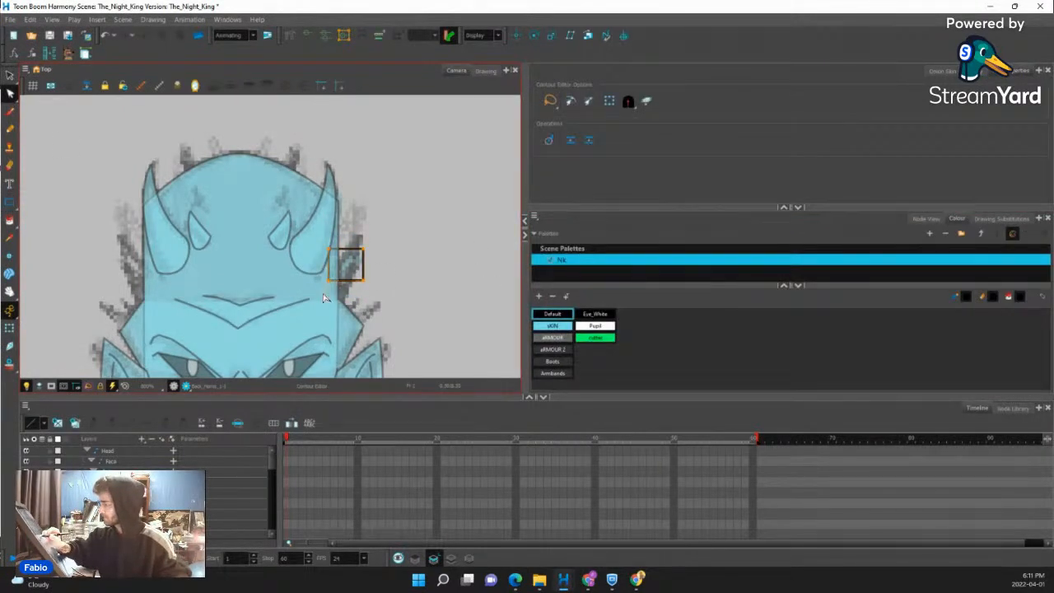
pyautogui.press('Delete')
pyautogui.moveTo(341, 269)
pyautogui.mouseDown()
pyautogui.moveTo(355, 277)
pyautogui.moveTo(327, 272)
pyautogui.mouseUp()
pyautogui.moveTo(360, 235); pyautogui.dragTo(367, 262)
pyautogui.moveTo(322, 300); pyautogui.dragTo(328, 304)
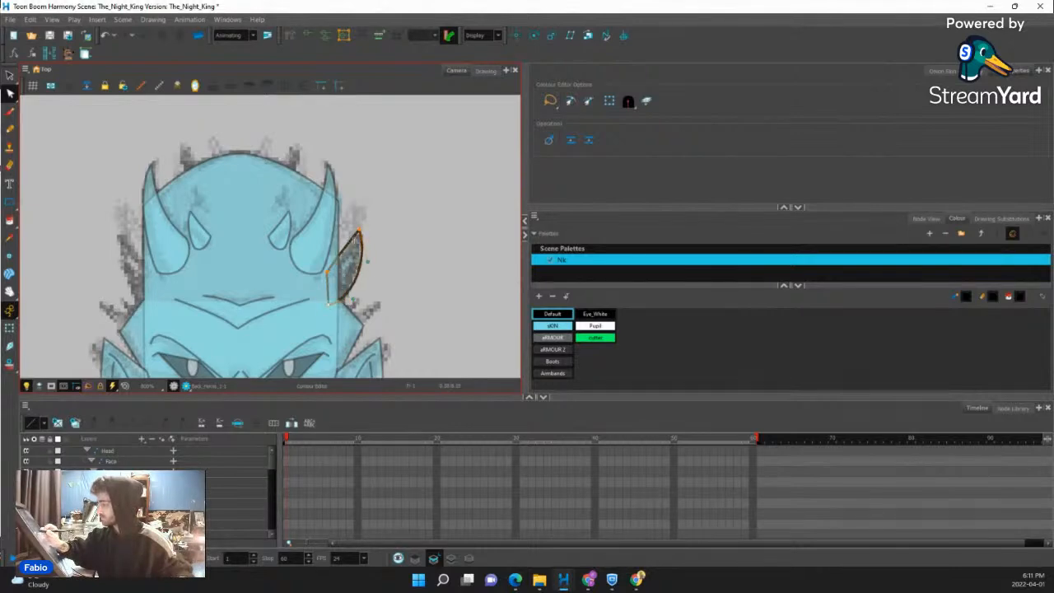
pyautogui.moveTo(353, 245); pyautogui.dragTo(336, 265)
pyautogui.moveTo(329, 304); pyautogui.dragTo(333, 300)
# Draw a second small rectangle below the first back horn, over the lower sketched spike, and switch to the Contour Editor.
pyautogui.press('space')
pyautogui.moveTo(390, 277)
pyautogui.mouseDown()
pyautogui.moveTo(378, 252)
pyautogui.moveTo(379, 289)
pyautogui.mouseUp()
pyautogui.click(11, 202)
pyautogui.click(10, 93)
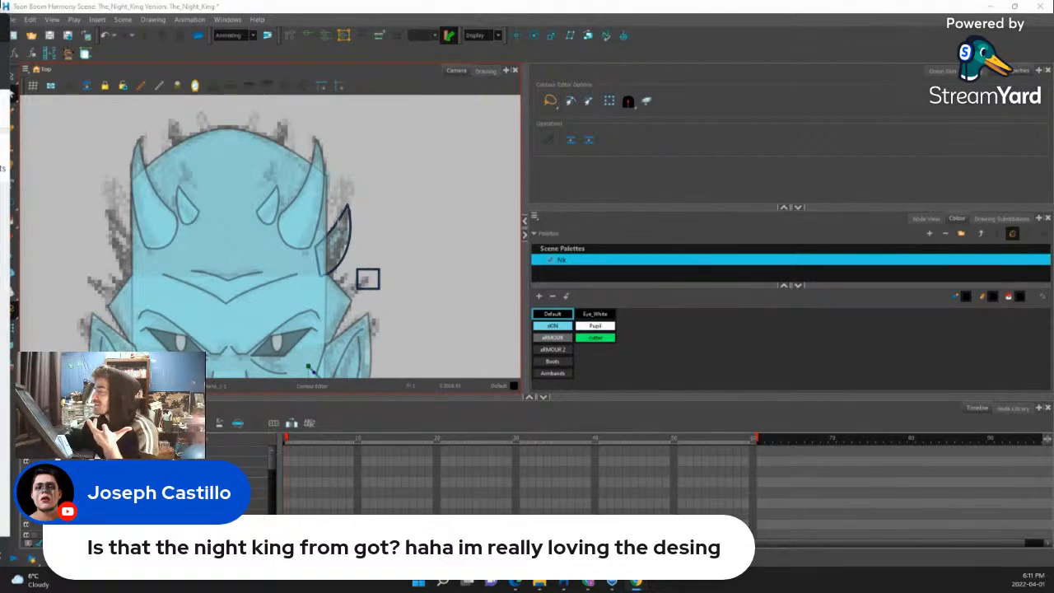
pyautogui.scroll(-5, 281, 213)
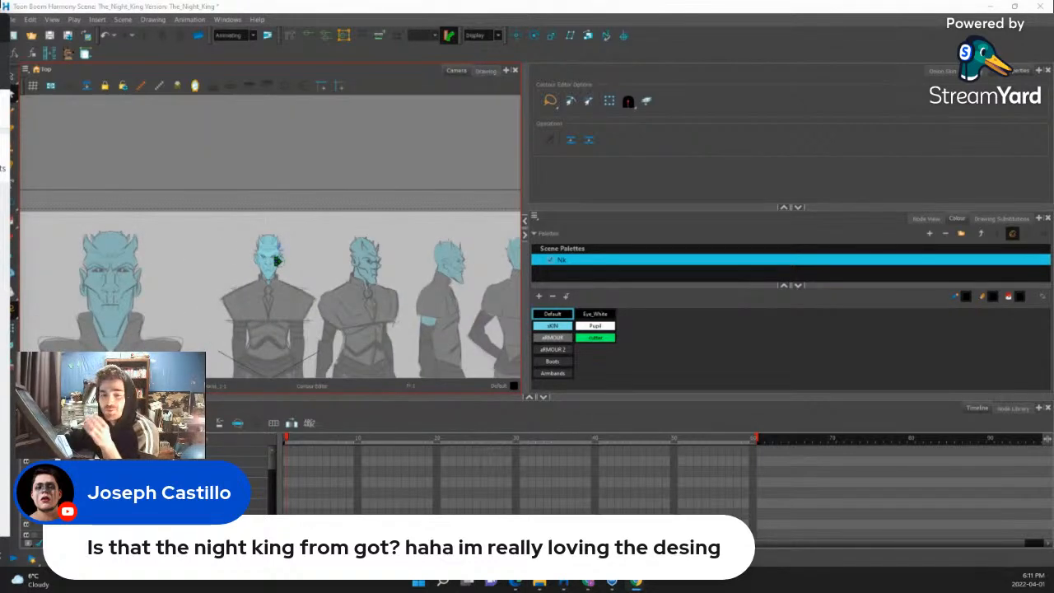
pyautogui.scroll(4, 289, 290)
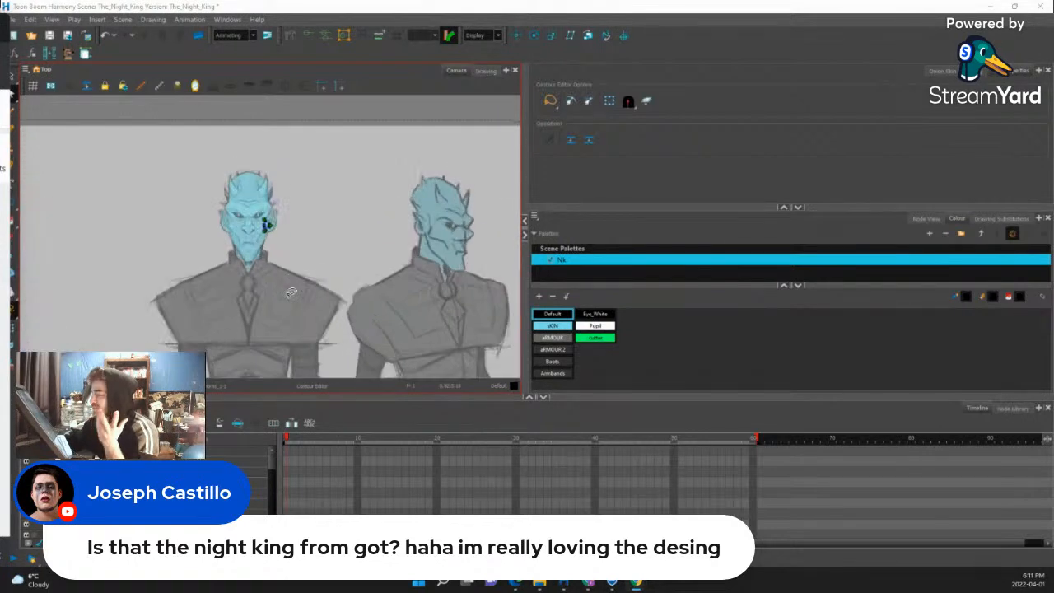
pyautogui.scroll(-2, 290, 289)
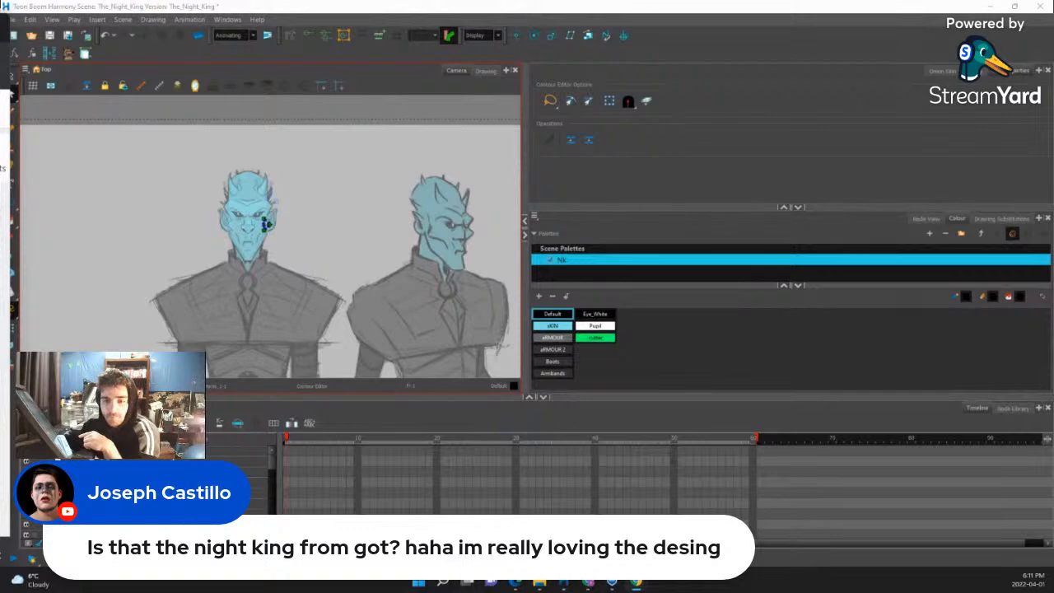
pyautogui.scroll(-2, 361, 224)
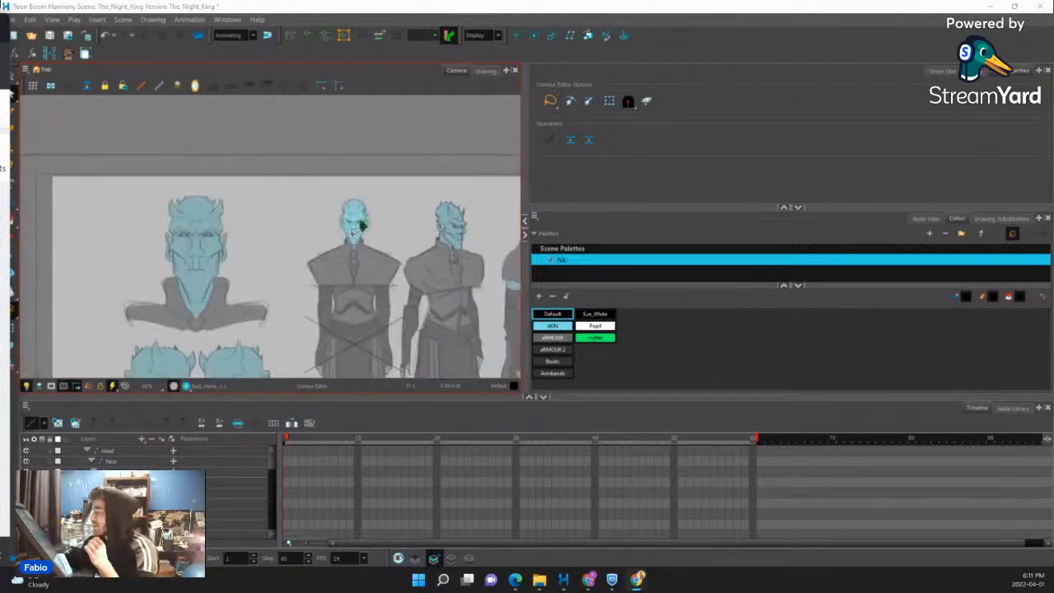
pyautogui.scroll(-2, 354, 231)
pyautogui.scroll(6, 257, 187)
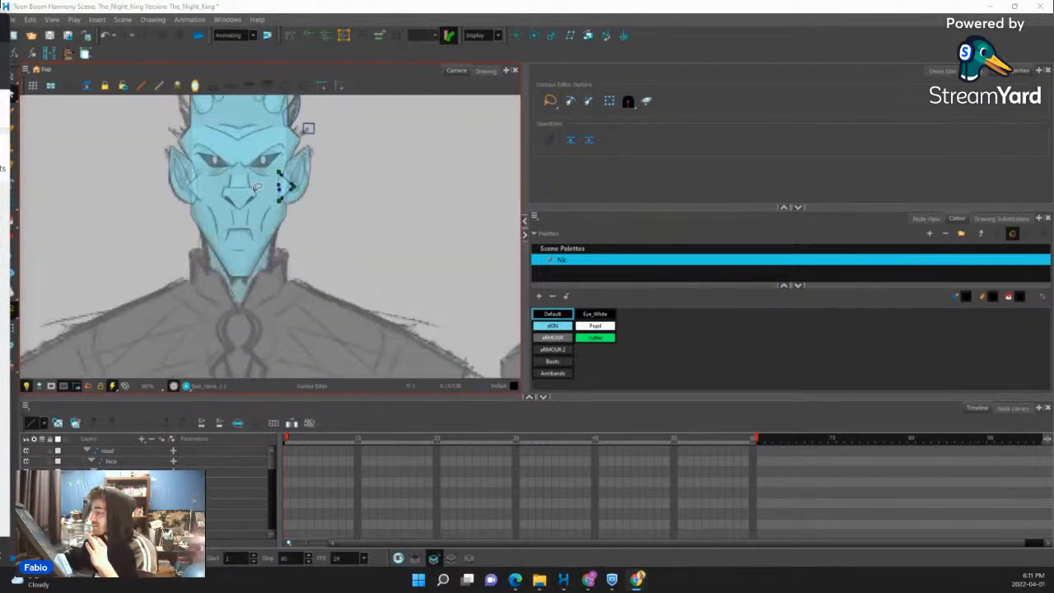
pyautogui.scroll(2, 258, 188)
pyautogui.scroll(-5, 257, 188)
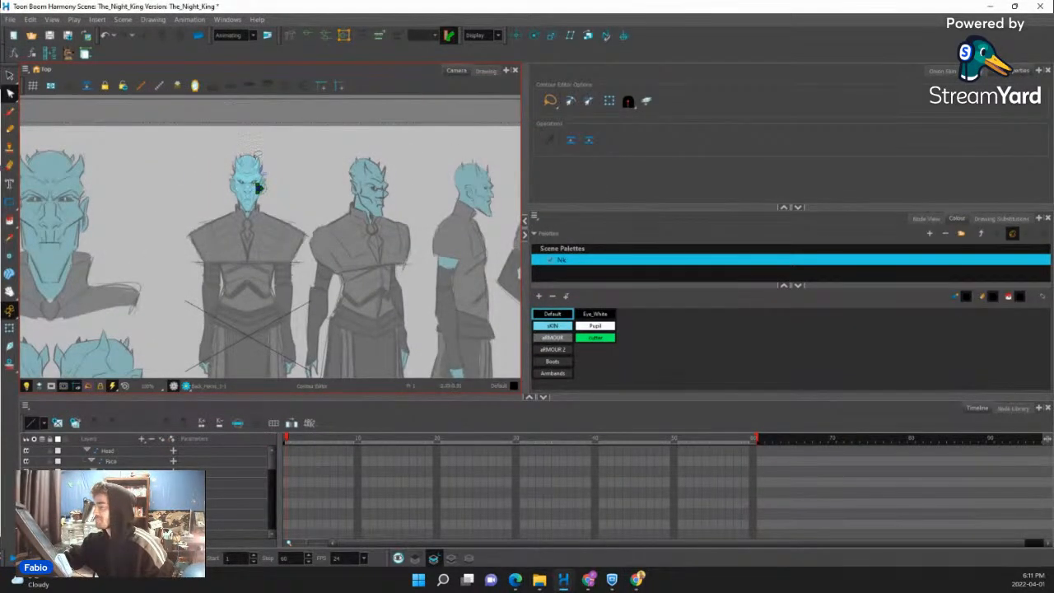
# Select the Back_Horns_1 drawing in the node network and activate the Contour Editor on its lower rectangle.
pyautogui.click(926, 218)
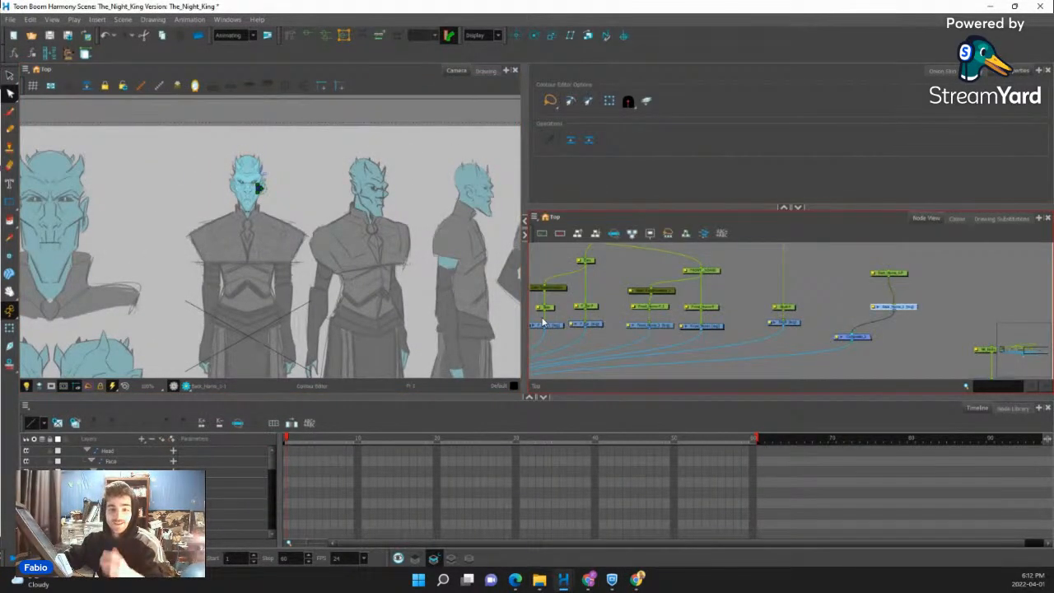
pyautogui.click(904, 308)
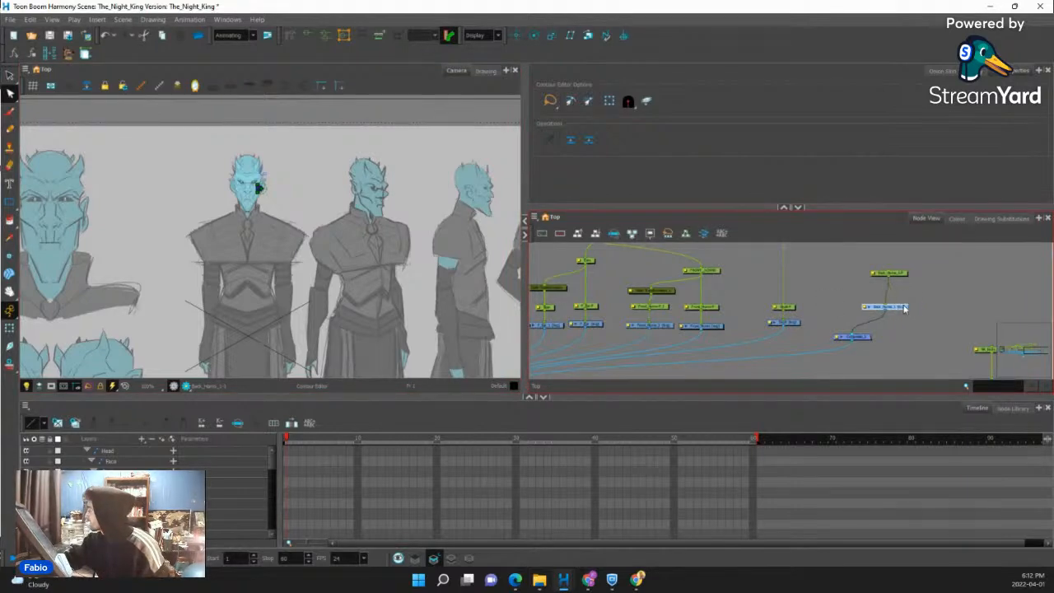
pyautogui.scroll(3, 904, 308)
pyautogui.scroll(3, 391, 180)
pyautogui.scroll(-4, 228, 187)
pyautogui.click(10, 327)
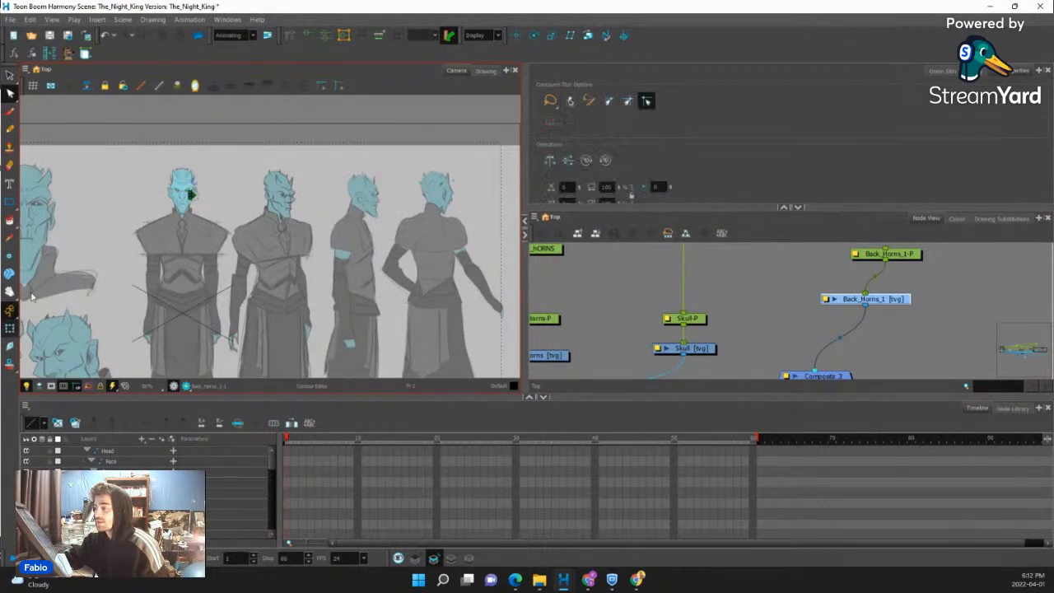
pyautogui.scroll(6, 193, 123)
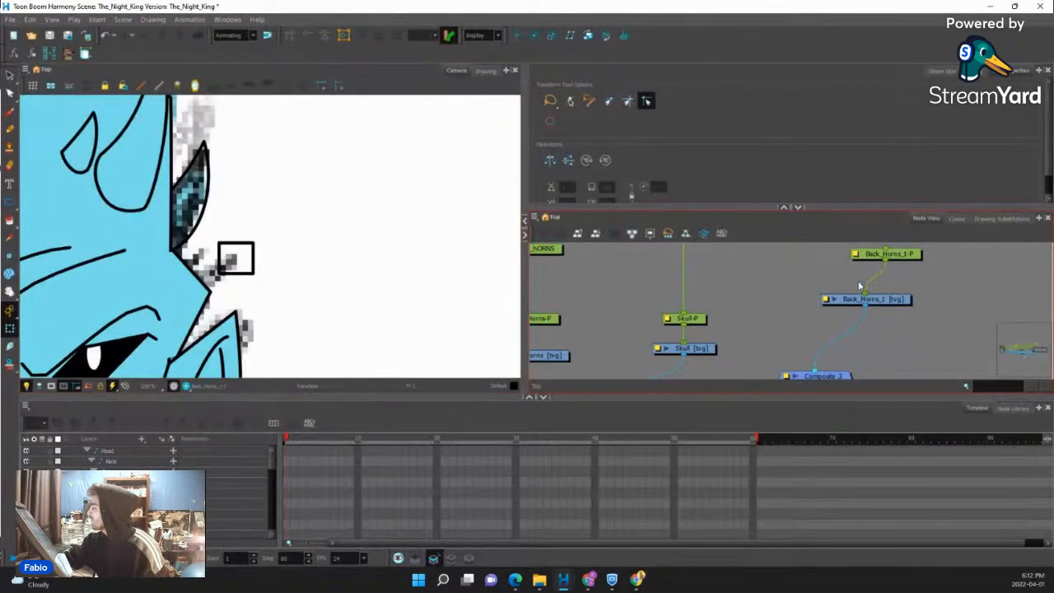
pyautogui.click(891, 300)
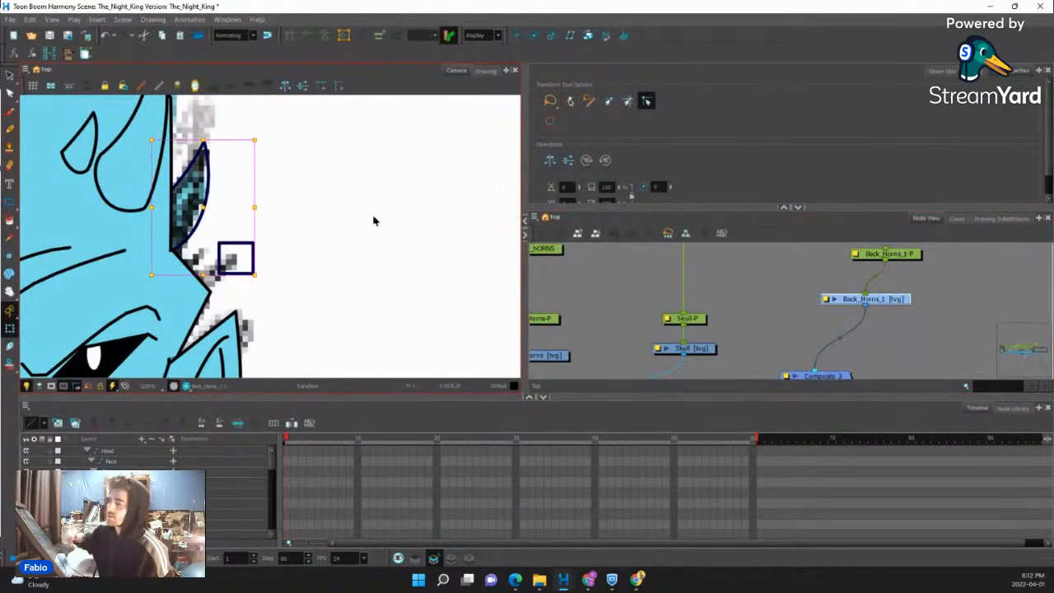
pyautogui.click(15, 95)
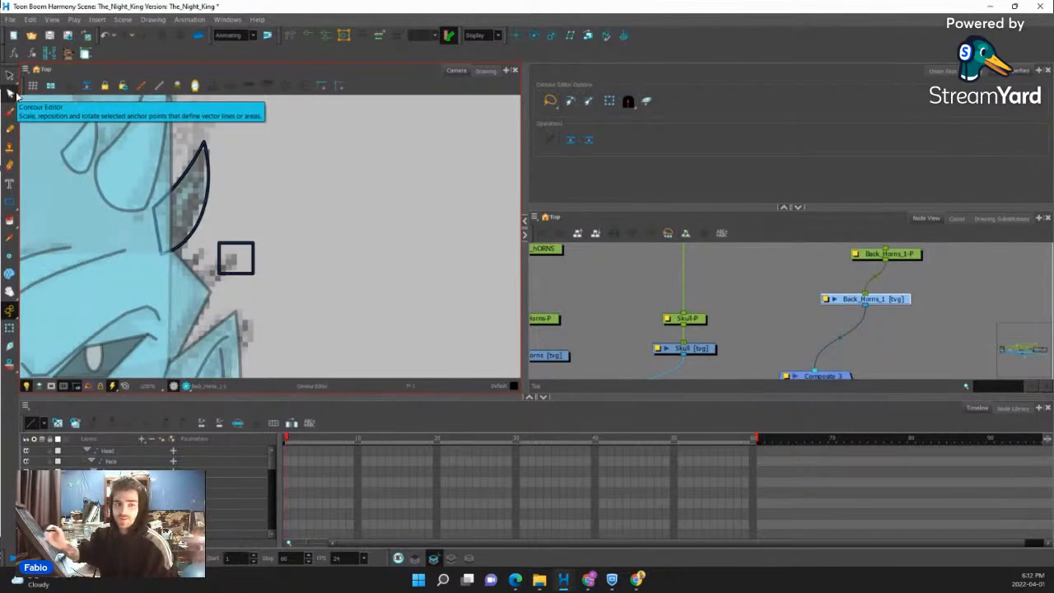
# Reshape the lower rectangle into a curved, pointed back horn over the sketched spike, removing one corner point.
pyautogui.moveTo(221, 275); pyautogui.dragTo(171, 308)
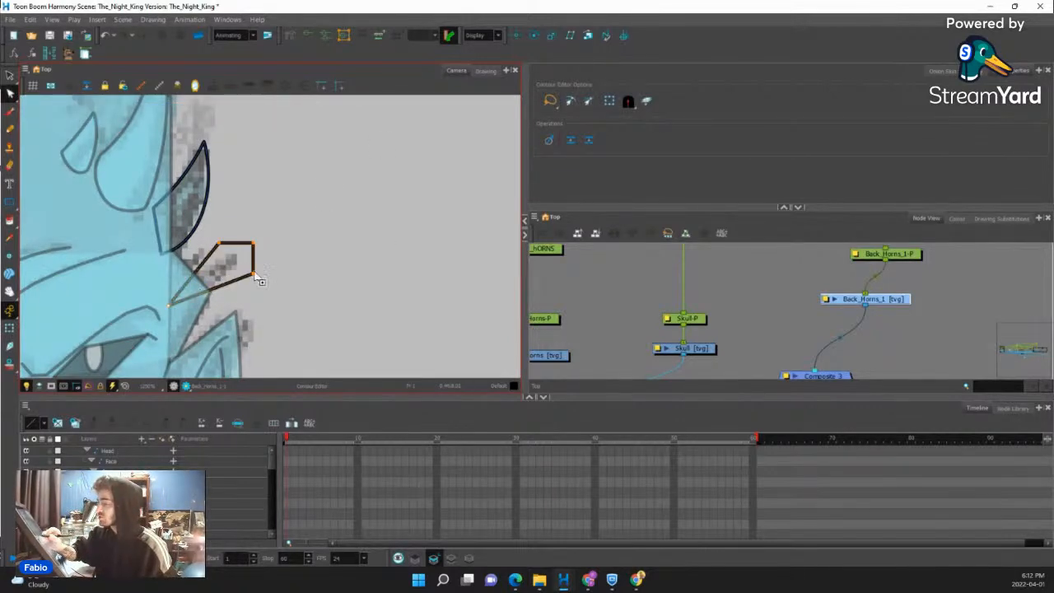
pyautogui.press('Delete')
pyautogui.moveTo(252, 243); pyautogui.dragTo(239, 243)
pyautogui.moveTo(224, 284); pyautogui.dragTo(231, 279)
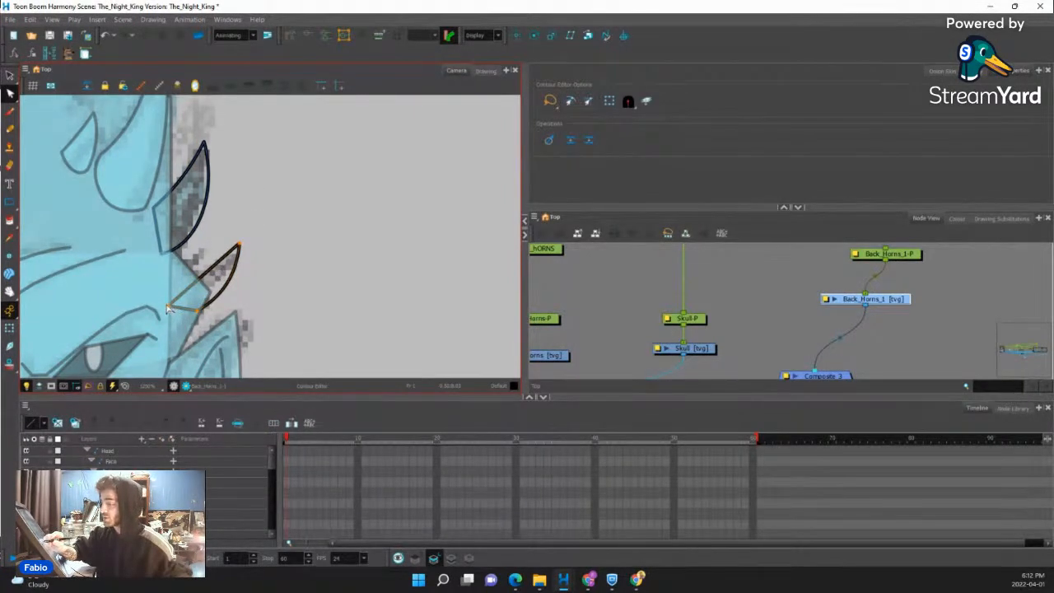
# Round the hidden bases of both back horns where they overlap the skull.
pyautogui.moveTo(165, 288)
pyautogui.mouseDown()
pyautogui.moveTo(180, 313)
pyautogui.moveTo(170, 284)
pyautogui.moveTo(169, 300)
pyautogui.mouseUp()
pyautogui.moveTo(202, 265); pyautogui.dragTo(253, 316)
pyautogui.click(203, 238)
pyautogui.moveTo(201, 250); pyautogui.dragTo(213, 277)
pyautogui.moveTo(199, 231); pyautogui.dragTo(196, 235)
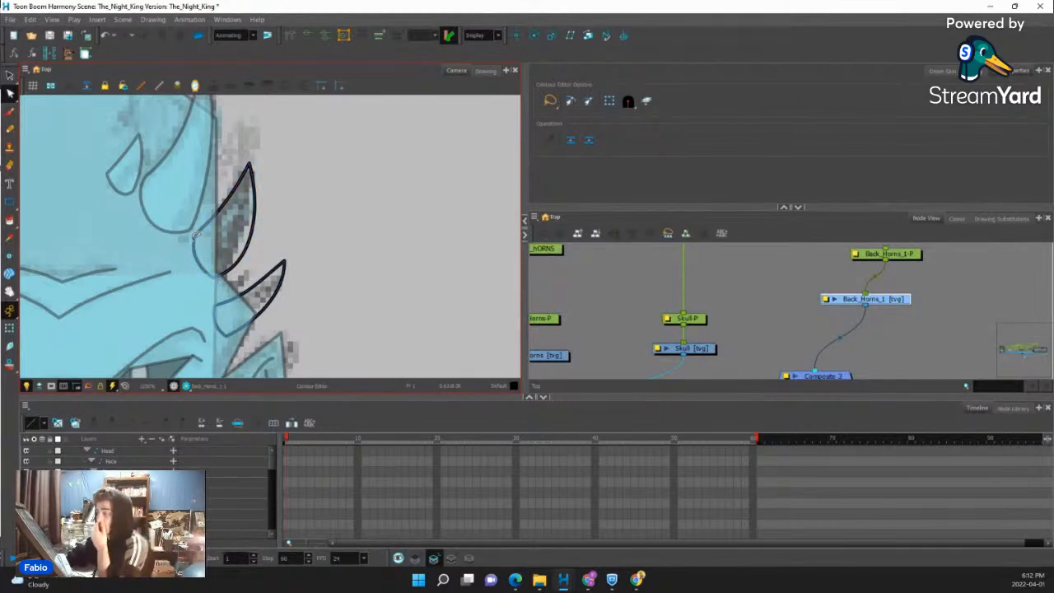
# Fill both back horns beside the skull with the skin colour using the Paint tool.
pyautogui.scroll(-10, 277, 236)
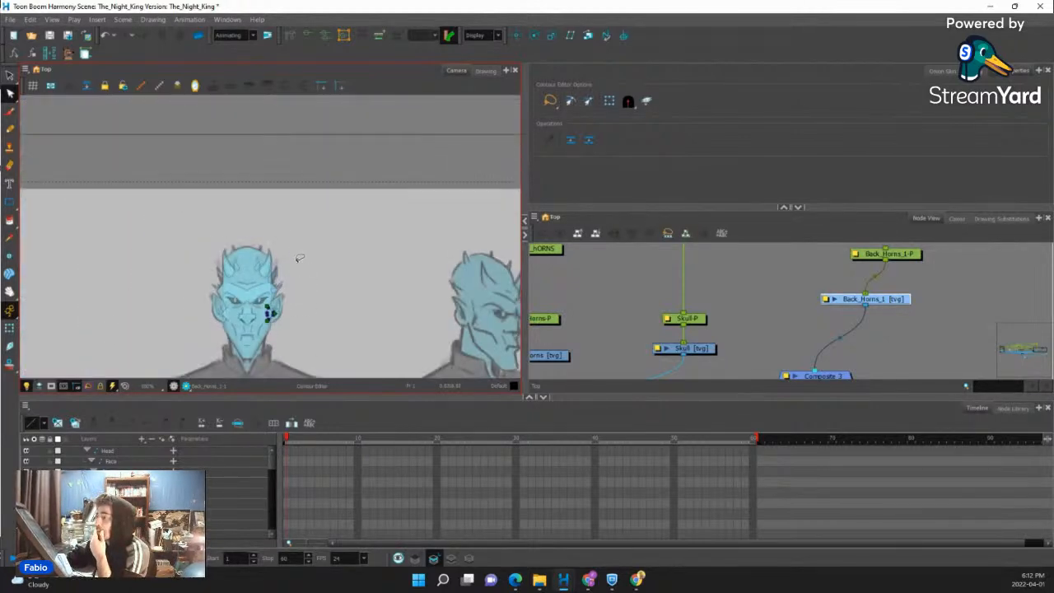
pyautogui.scroll(5, 299, 257)
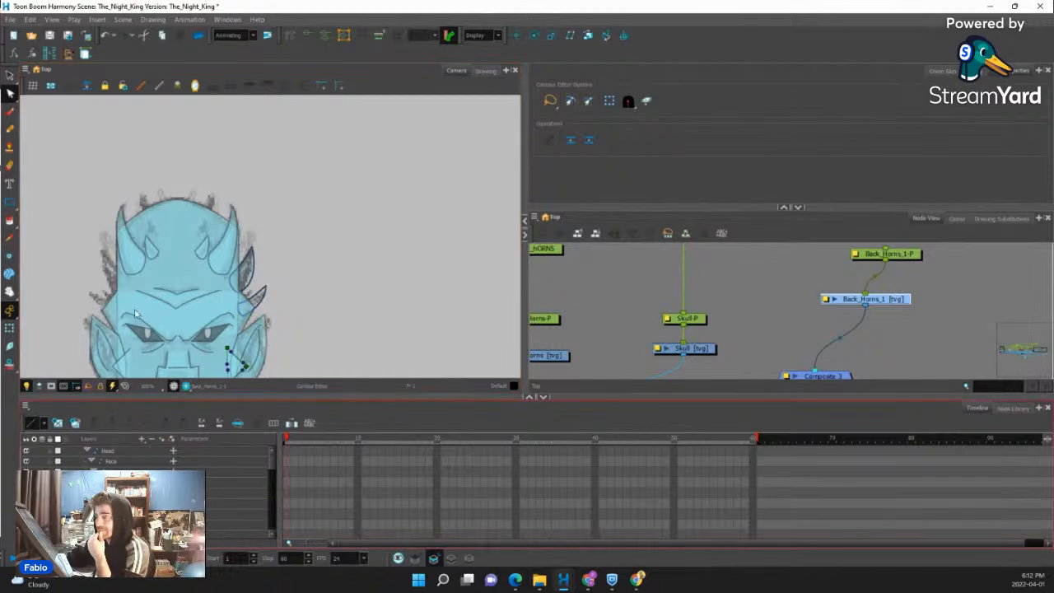
pyautogui.click(10, 75)
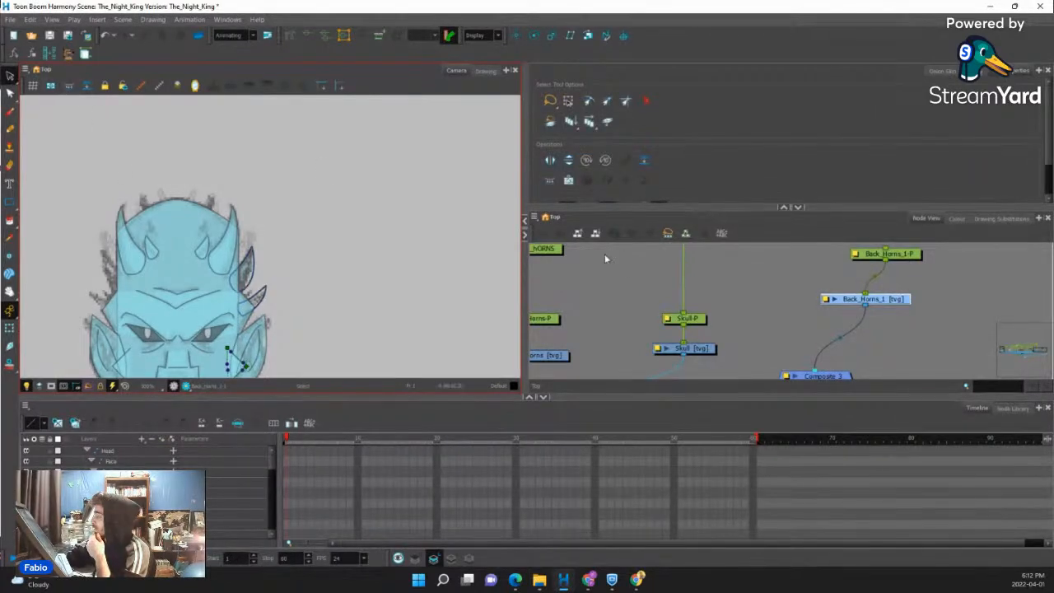
pyautogui.click(10, 220)
pyautogui.click(957, 218)
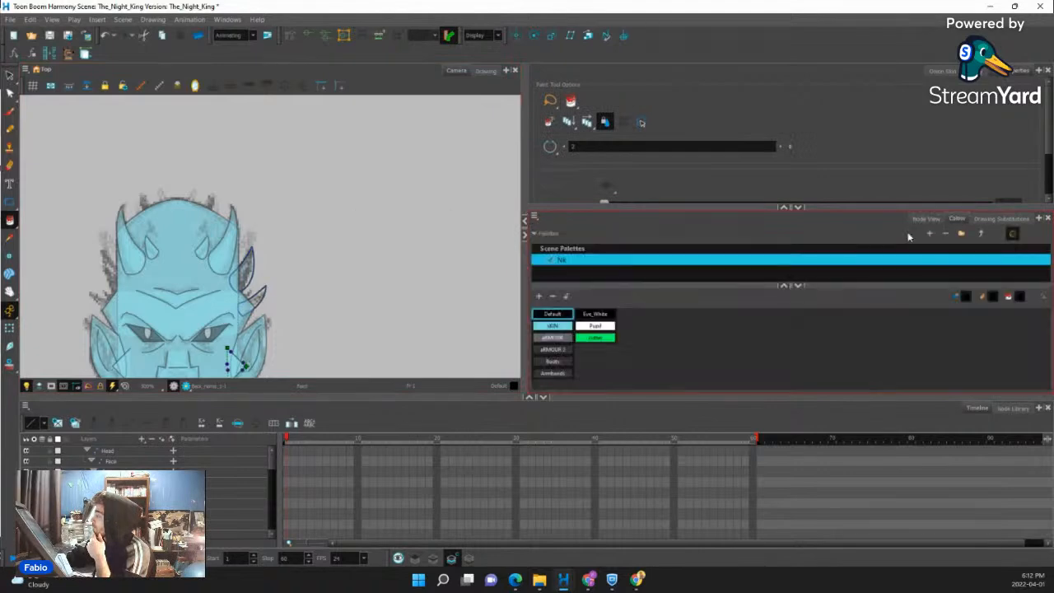
pyautogui.click(557, 326)
pyautogui.scroll(4, 252, 308)
pyautogui.click(249, 300)
pyautogui.click(228, 226)
pyautogui.scroll(-7, 294, 264)
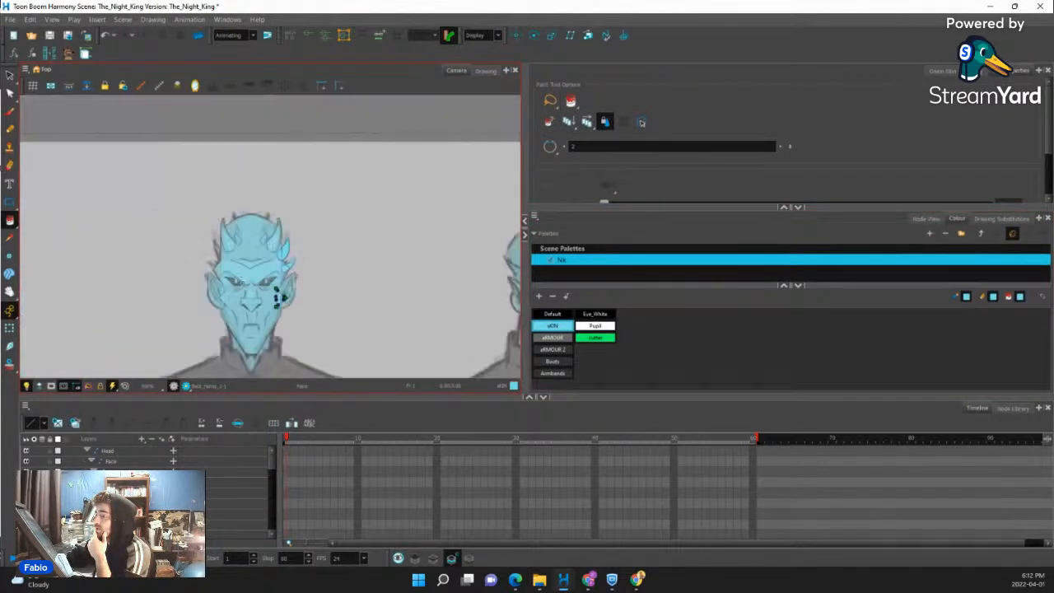
# Move the rotation pivot of the back horns inward onto the side of the skull using the Rotate tool.
pyautogui.click(11, 327)
pyautogui.press('1')
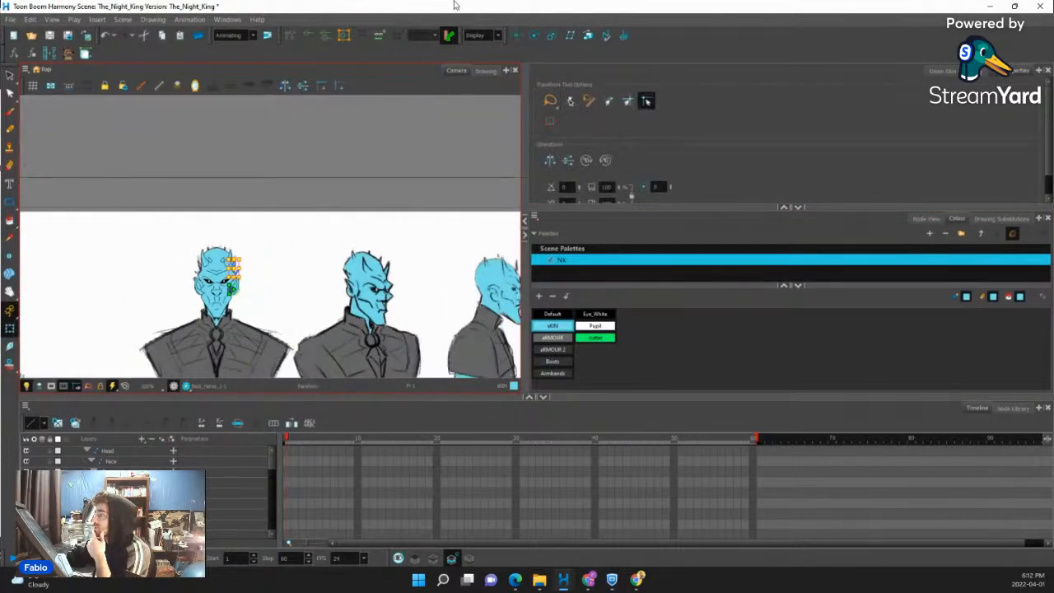
pyautogui.click(535, 36)
pyautogui.scroll(-6, 251, 212)
pyautogui.scroll(4, 237, 283)
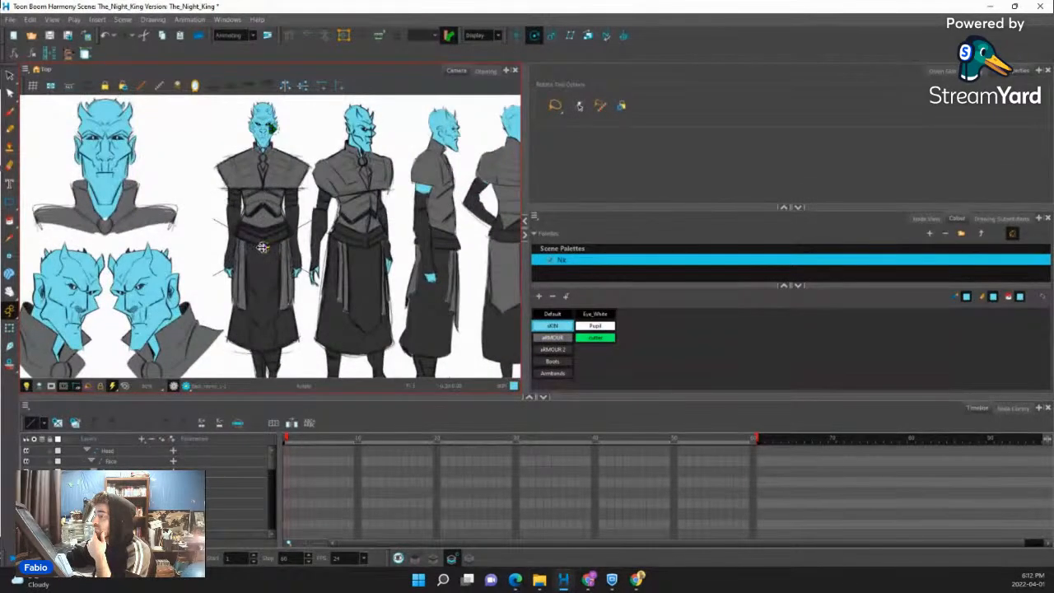
pyautogui.scroll(8, 271, 132)
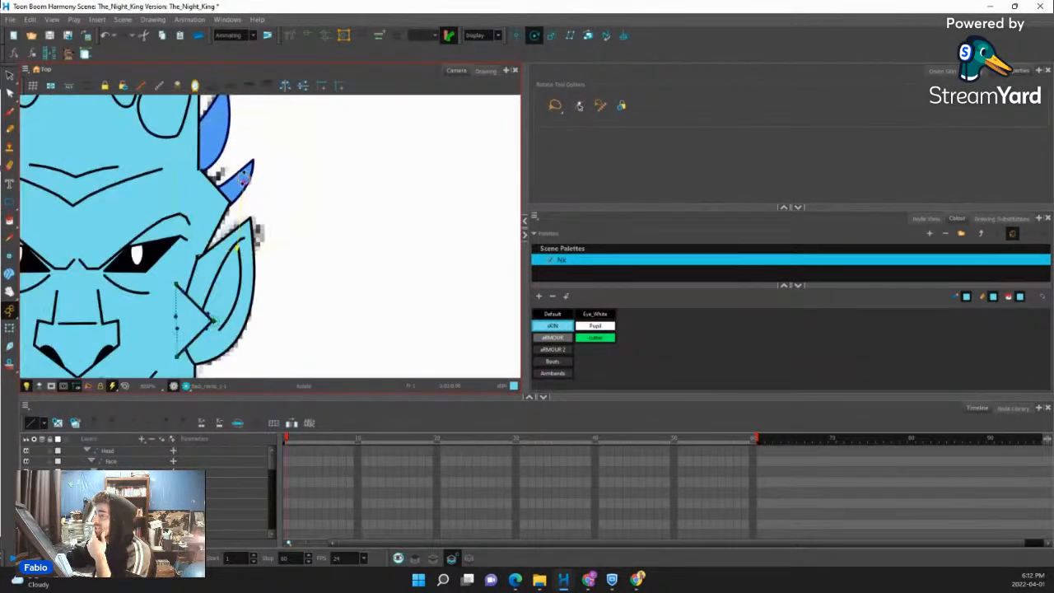
pyautogui.scroll(-2, 245, 186)
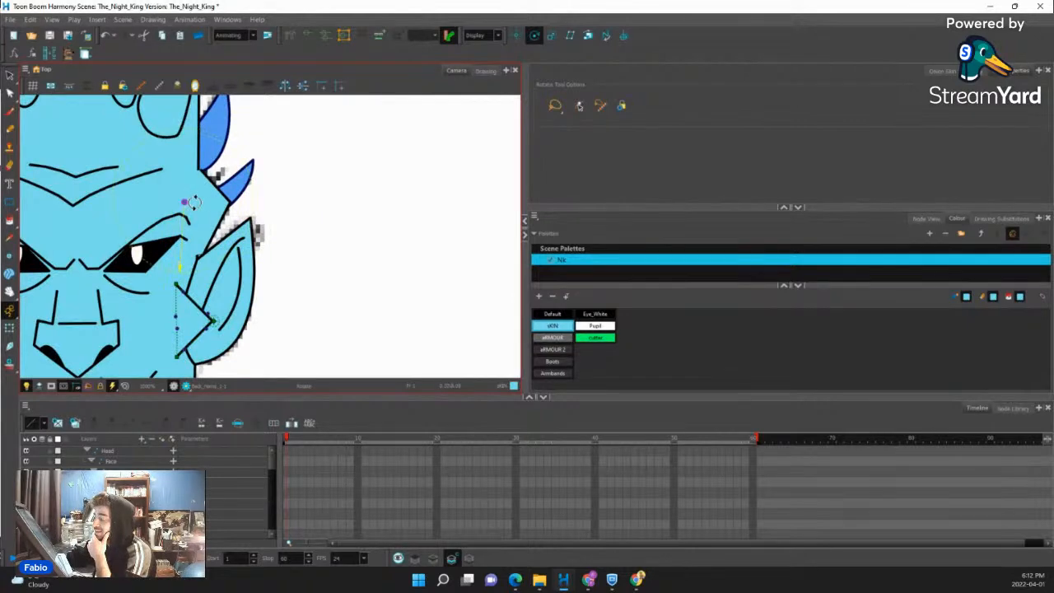
pyautogui.scroll(-6, 254, 228)
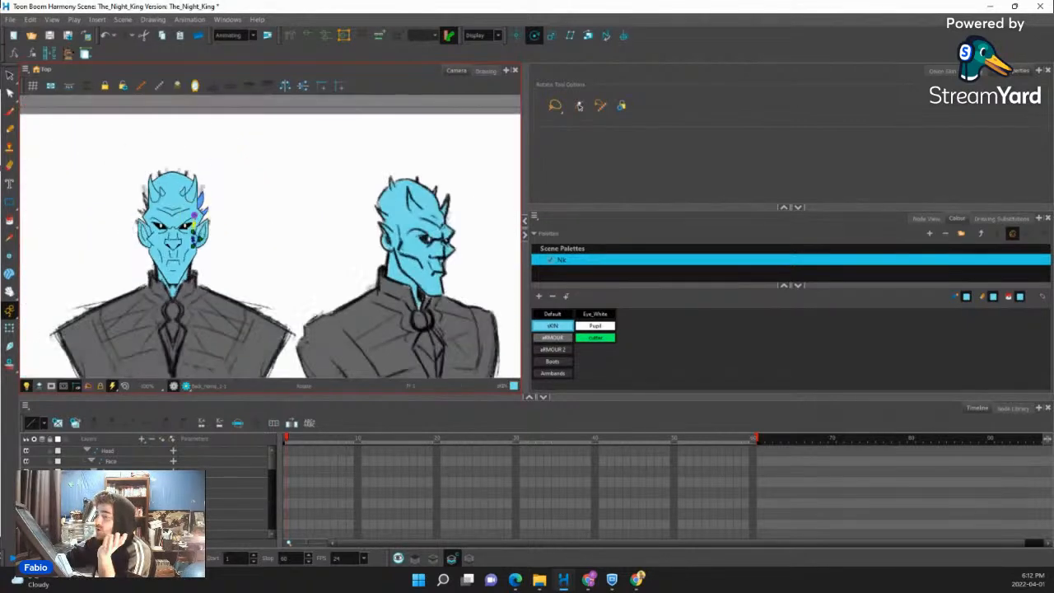
# Move the Back_Horns_1 drawing and its peg aside in the node network to make room above the composite.
pyautogui.click(10, 328)
pyautogui.click(924, 219)
pyautogui.scroll(-2, 823, 311)
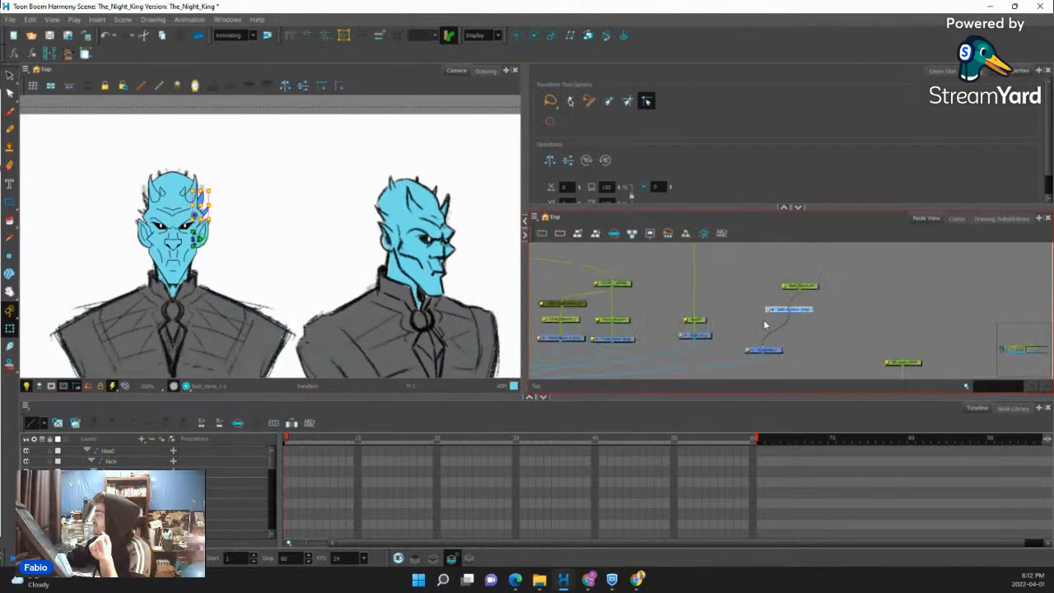
pyautogui.moveTo(823, 313); pyautogui.dragTo(792, 269)
pyautogui.moveTo(835, 311); pyautogui.dragTo(876, 313)
pyautogui.click(827, 318)
pyautogui.scroll(3, 164, 235)
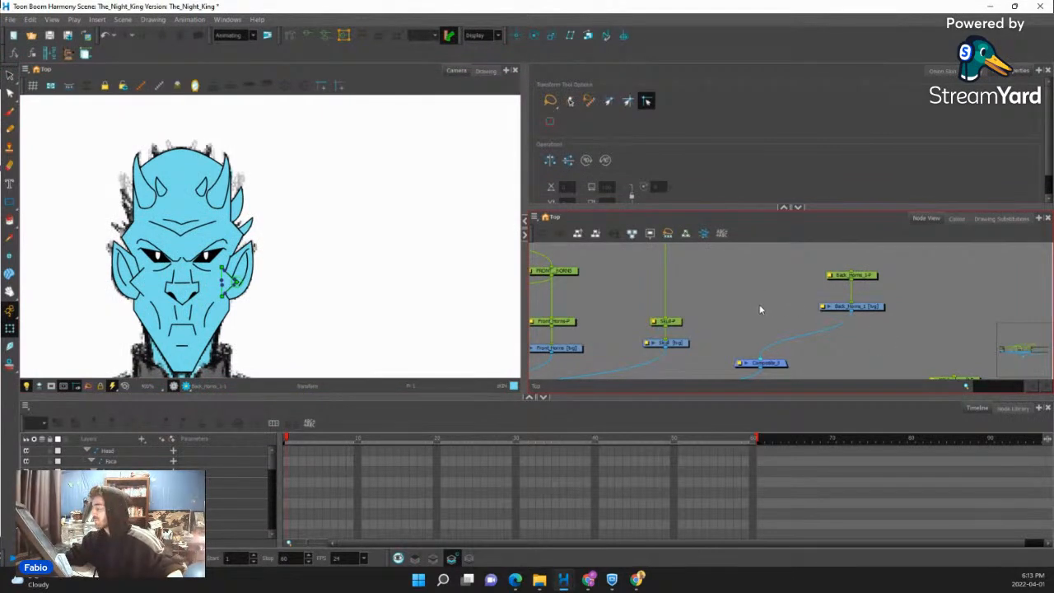
# Add a vector drawing layer named Horns_Back_2.
pyautogui.hotkey('ctrl', 'r')
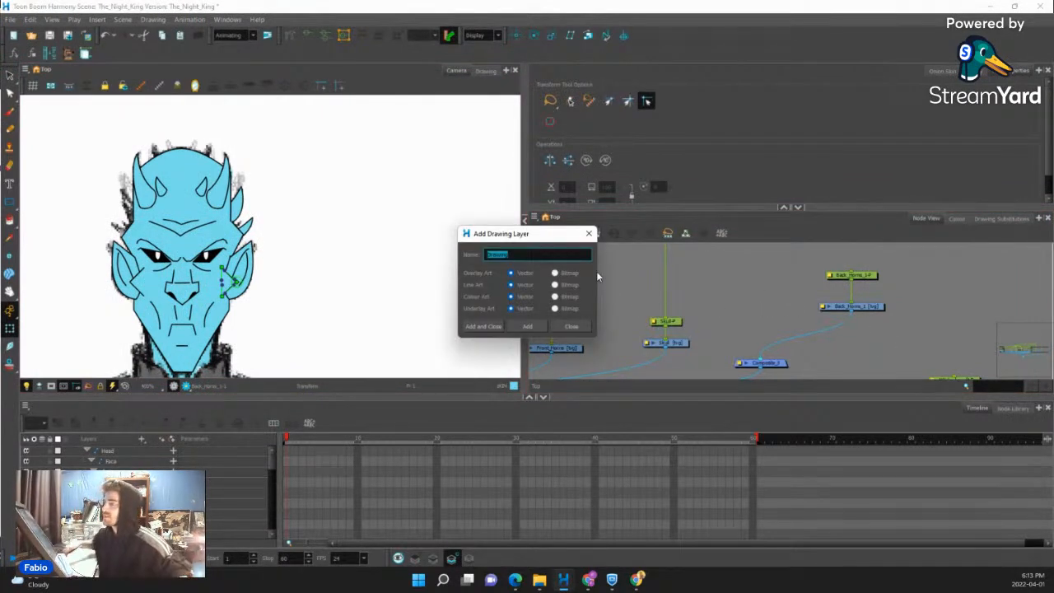
pyautogui.write('Horn')
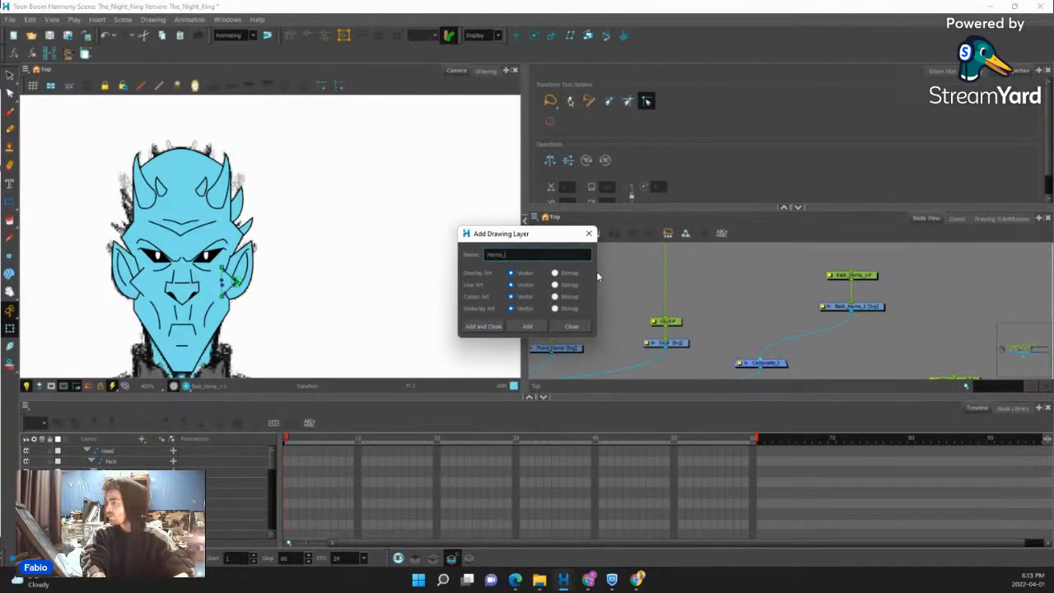
pyautogui.write('s_Back_1')
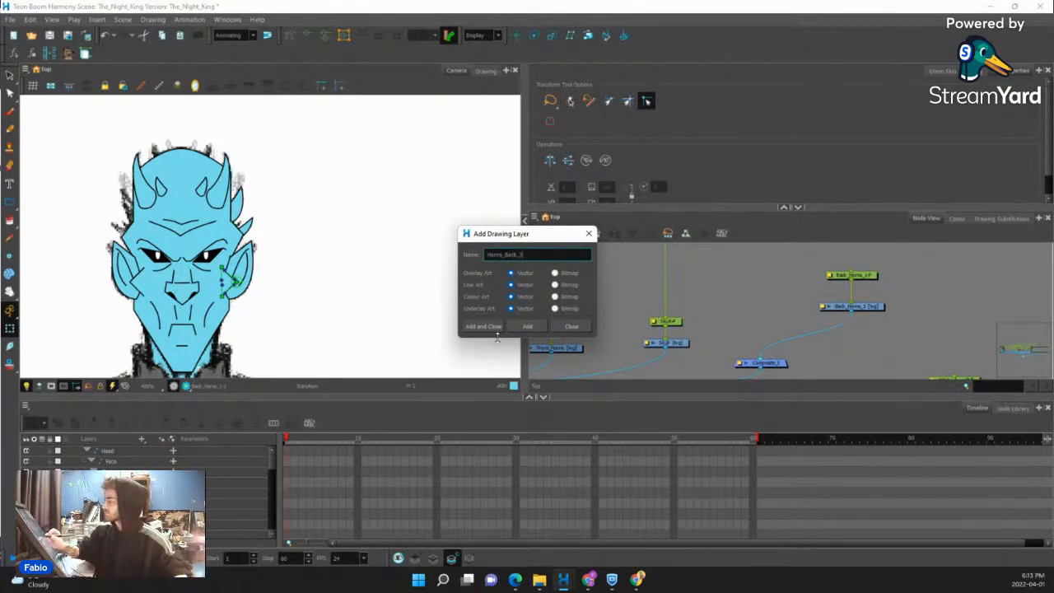
pyautogui.click(493, 327)
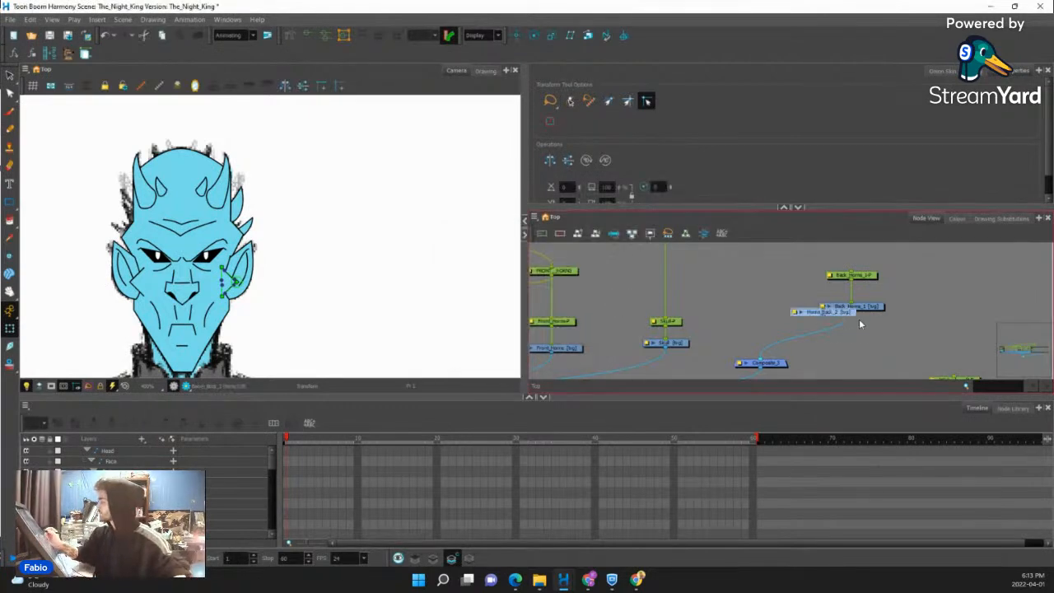
# Connect Horns_Back_2 to the back horns' composite, give it a parent peg and align the peg above it.
pyautogui.moveTo(805, 311); pyautogui.dragTo(752, 361)
pyautogui.moveTo(816, 345); pyautogui.dragTo(808, 364)
pyautogui.hotkey('ctrl', 'p')
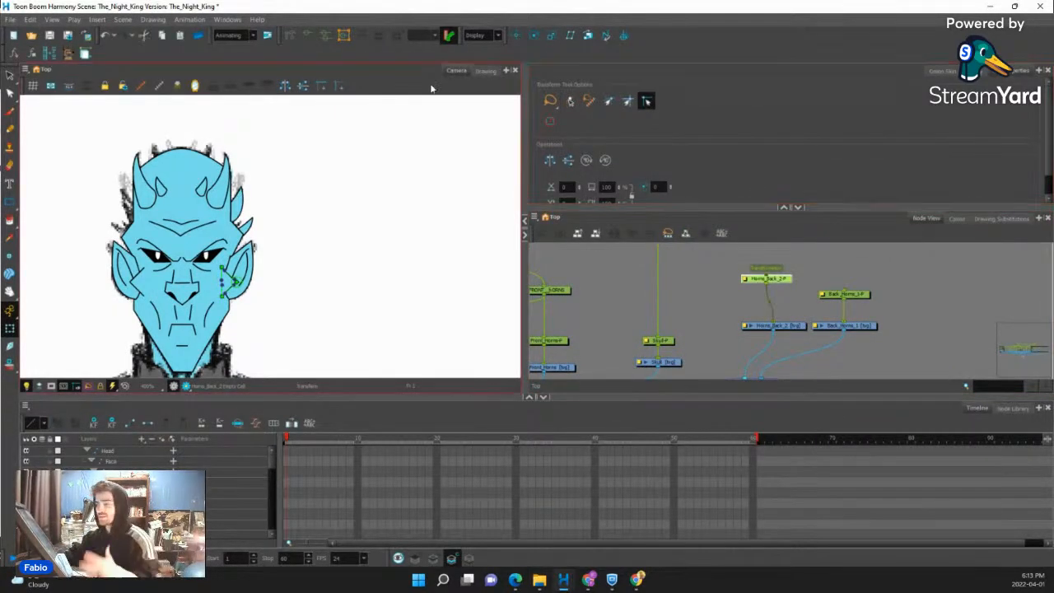
pyautogui.click(835, 269)
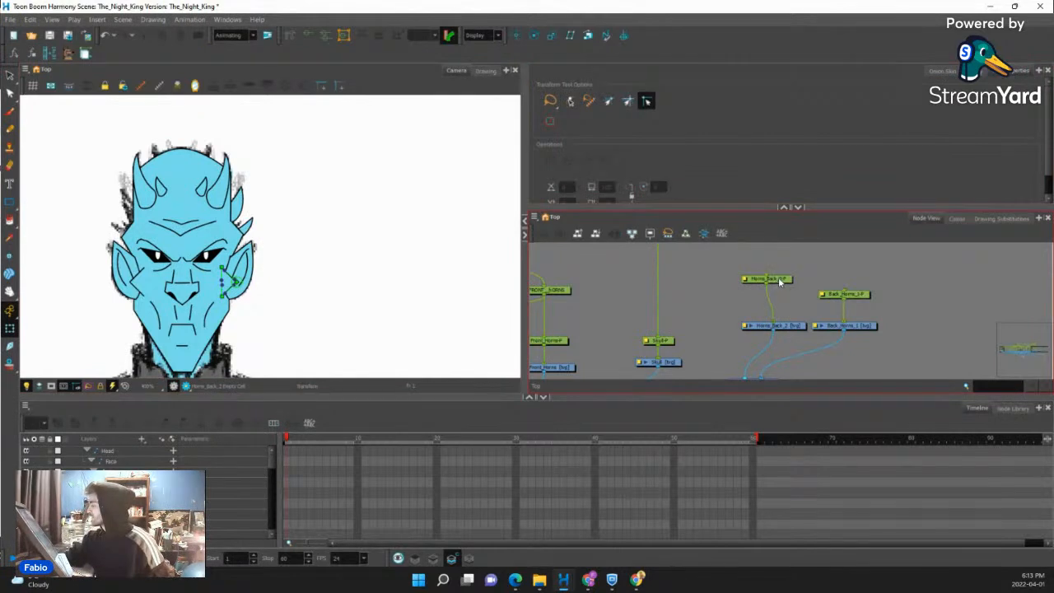
pyautogui.moveTo(779, 281); pyautogui.dragTo(787, 298)
# Draw a small upright rectangle in the Default colour on Horns_Back_2, over the sketched spike atop the skull.
pyautogui.click(779, 325)
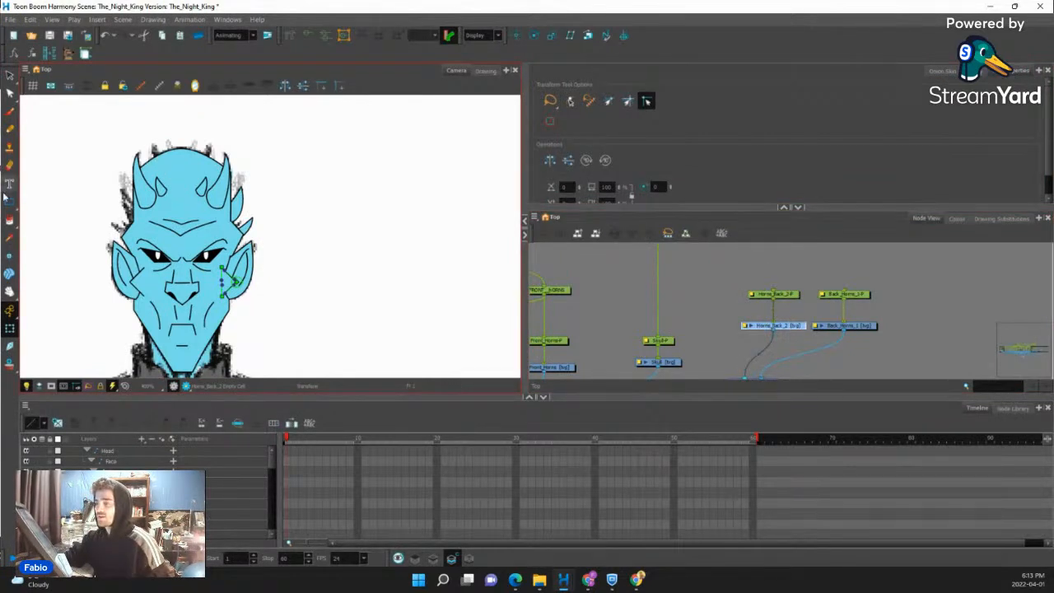
pyautogui.click(9, 201)
pyautogui.click(956, 218)
pyautogui.click(552, 314)
pyautogui.scroll(3, 212, 151)
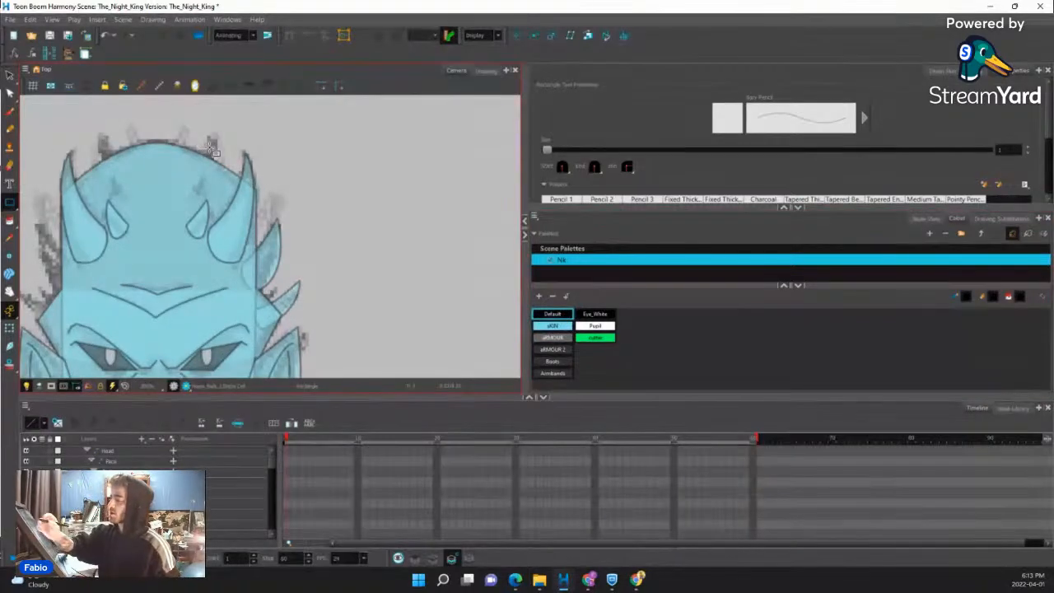
pyautogui.moveTo(203, 134); pyautogui.dragTo(222, 173)
# Reshape the rectangle into a curved, pointed horn with the Contour Editor, deleting one corner point and following the sketched spike.
pyautogui.hotkey('alt', 'q')
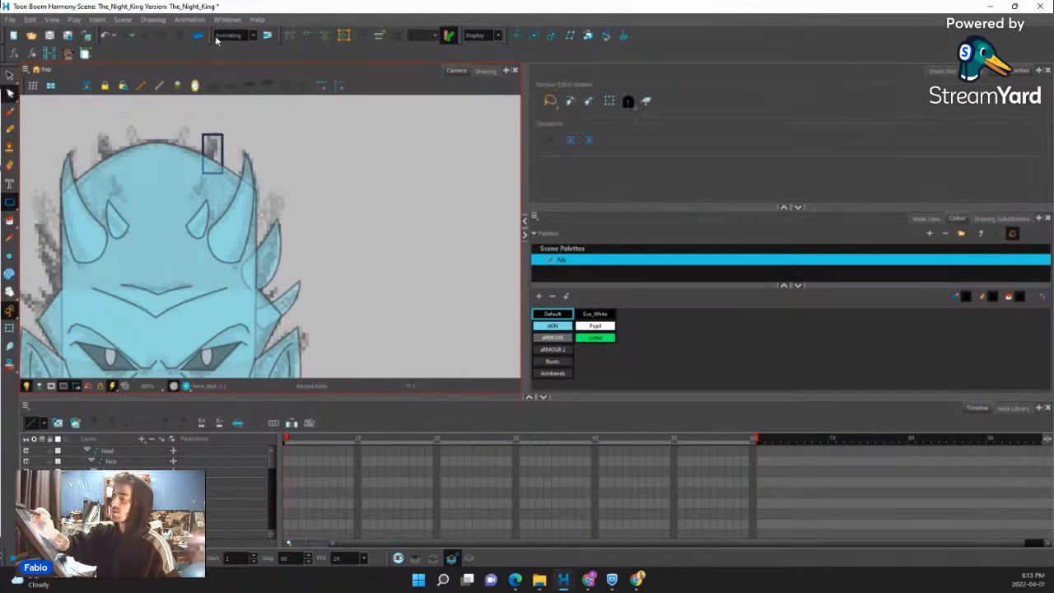
pyautogui.click(204, 173)
pyautogui.press('Delete')
pyautogui.press('2')
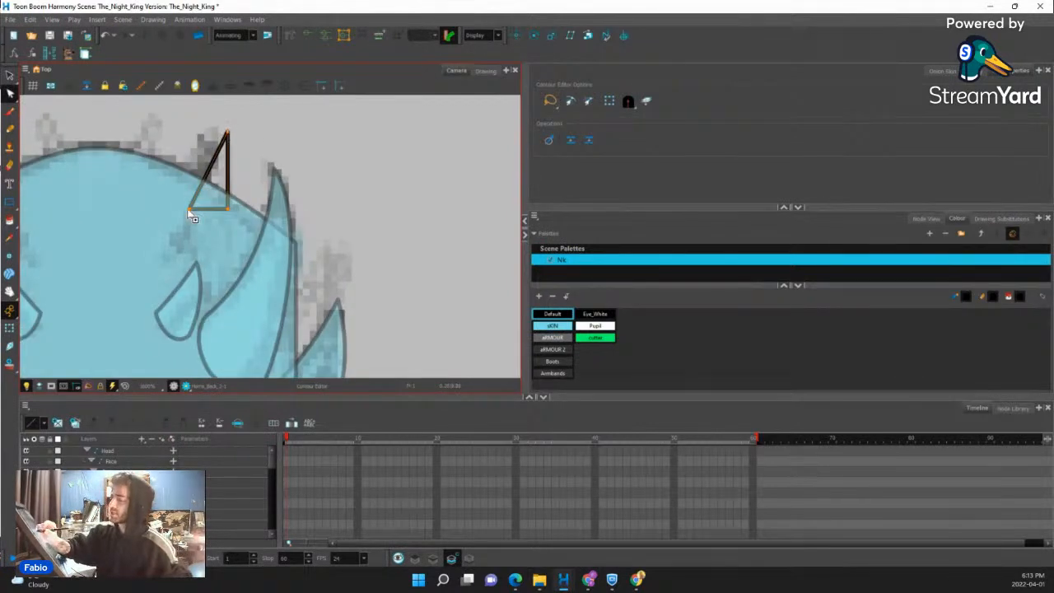
pyautogui.moveTo(189, 208); pyautogui.dragTo(171, 201)
pyautogui.moveTo(227, 132); pyautogui.dragTo(210, 123)
pyautogui.moveTo(228, 208); pyautogui.dragTo(200, 213)
pyautogui.moveTo(204, 168)
pyautogui.mouseDown()
pyautogui.moveTo(226, 164)
pyautogui.moveTo(195, 167)
pyautogui.mouseUp()
pyautogui.moveTo(209, 123); pyautogui.dragTo(221, 153)
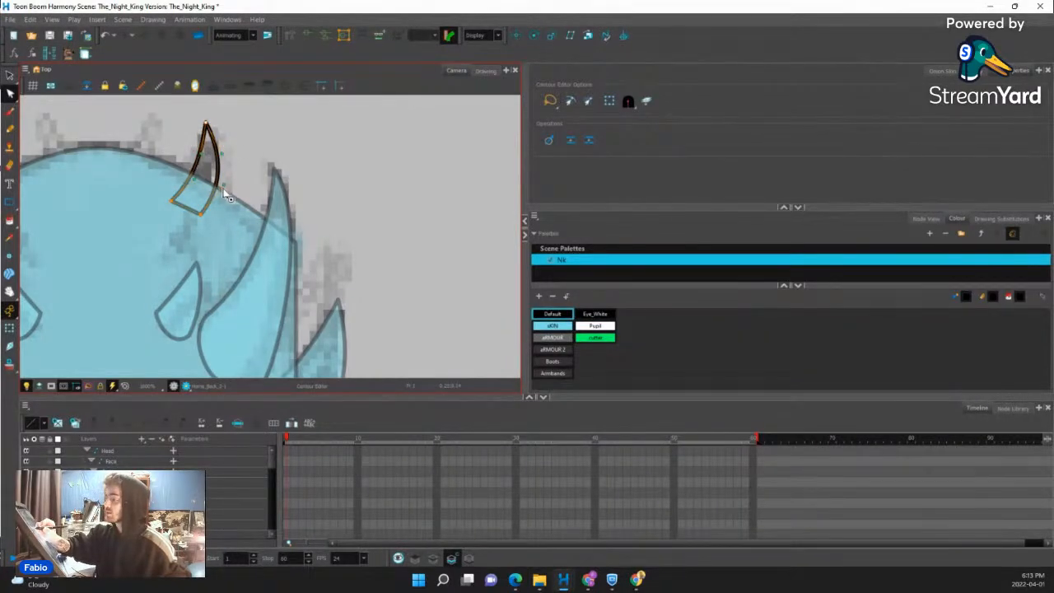
# Round the new horn's base inside the skull and refine the curves of its two sides.
pyautogui.moveTo(173, 200)
pyautogui.mouseDown()
pyautogui.moveTo(187, 202)
pyautogui.moveTo(173, 213)
pyautogui.mouseUp()
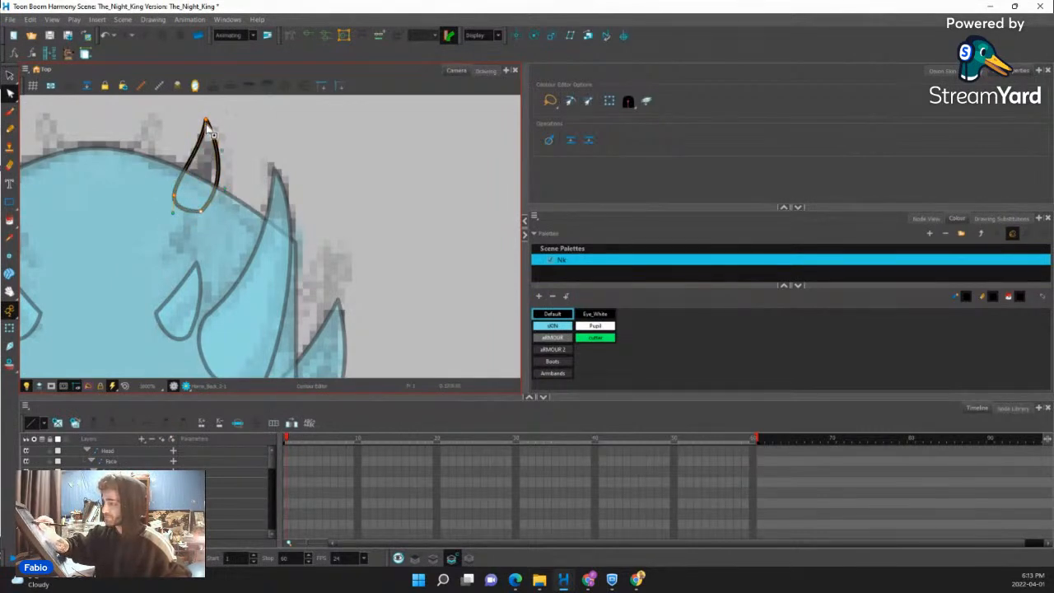
pyautogui.moveTo(202, 153); pyautogui.dragTo(224, 158)
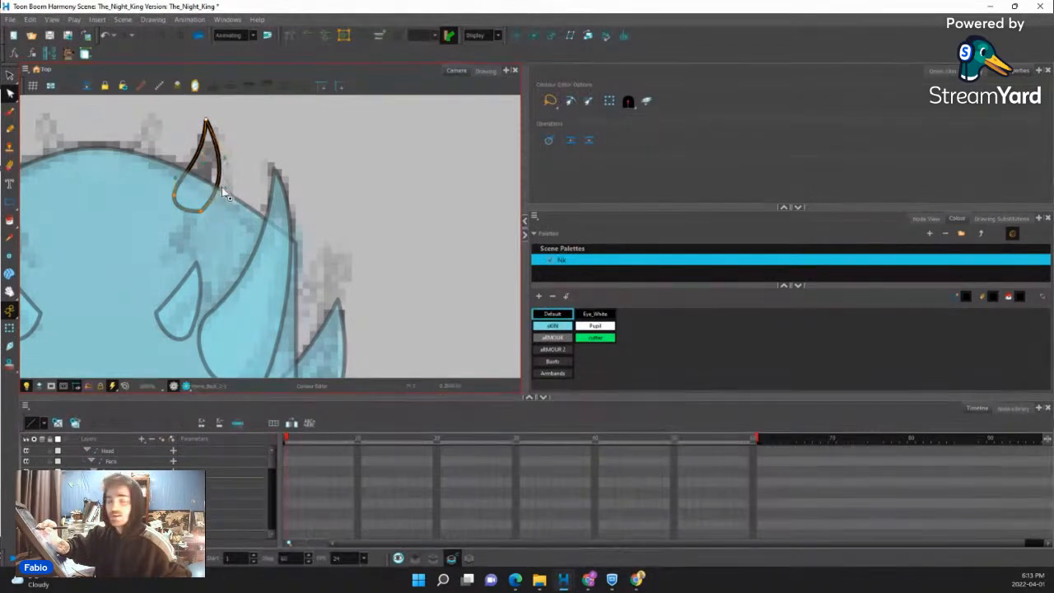
pyautogui.moveTo(174, 195); pyautogui.dragTo(202, 207)
pyautogui.click(234, 141)
pyautogui.moveTo(174, 190); pyautogui.dragTo(206, 201)
pyautogui.moveTo(230, 155); pyautogui.dragTo(196, 151)
pyautogui.click(233, 151)
# Smooth the curve along the bottom of the new horn's base.
pyautogui.press('space')
pyautogui.moveTo(280, 183); pyautogui.dragTo(300, 211)
pyautogui.click(228, 232)
pyautogui.moveTo(214, 237); pyautogui.dragTo(209, 232)
pyautogui.click(262, 209)
pyautogui.press('space')
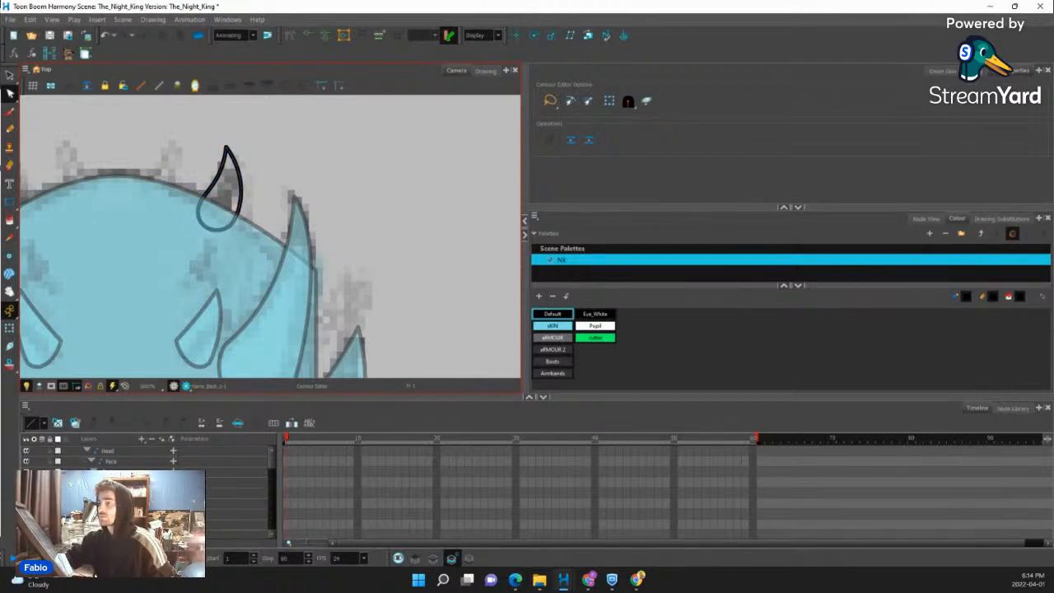
# Fill the new horn atop the skull with the sKIN colour on the Colour Art layer.
pyautogui.hotkey('alt', 'Tab')
pyautogui.click(86, 71)
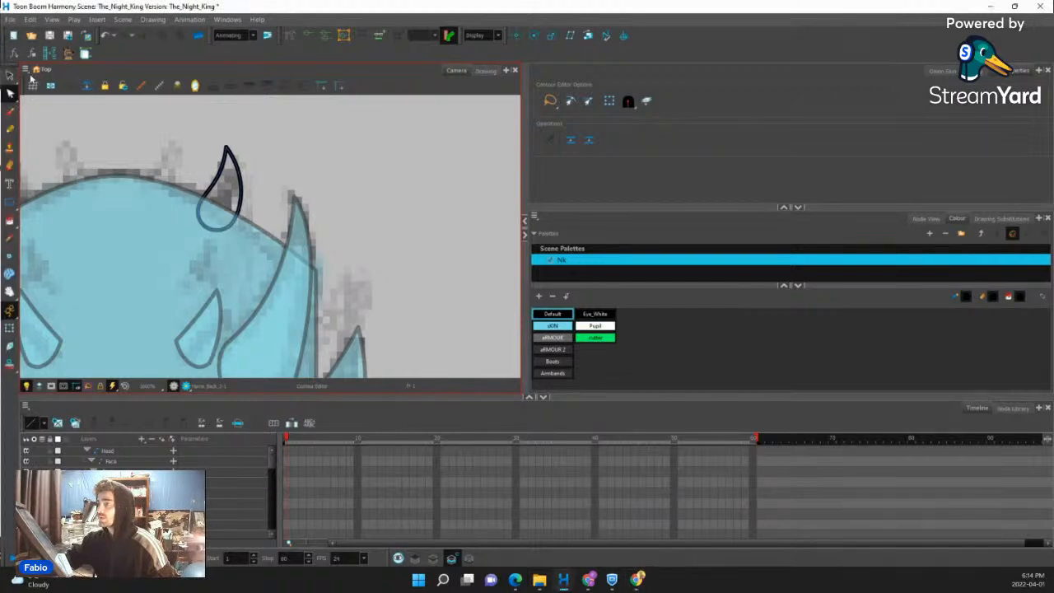
pyautogui.click(10, 76)
pyautogui.click(566, 327)
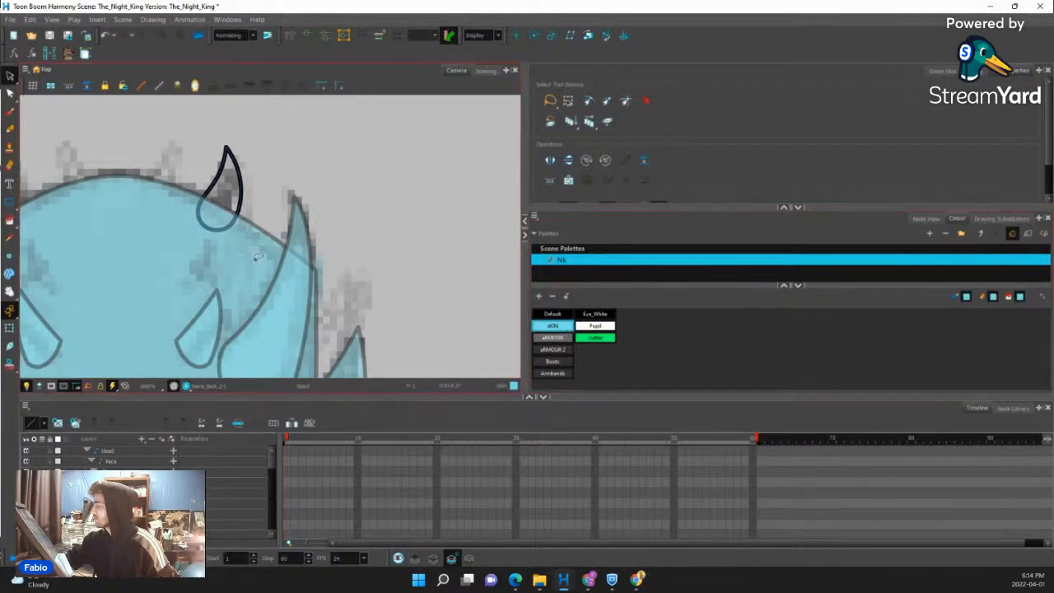
pyautogui.press('1')
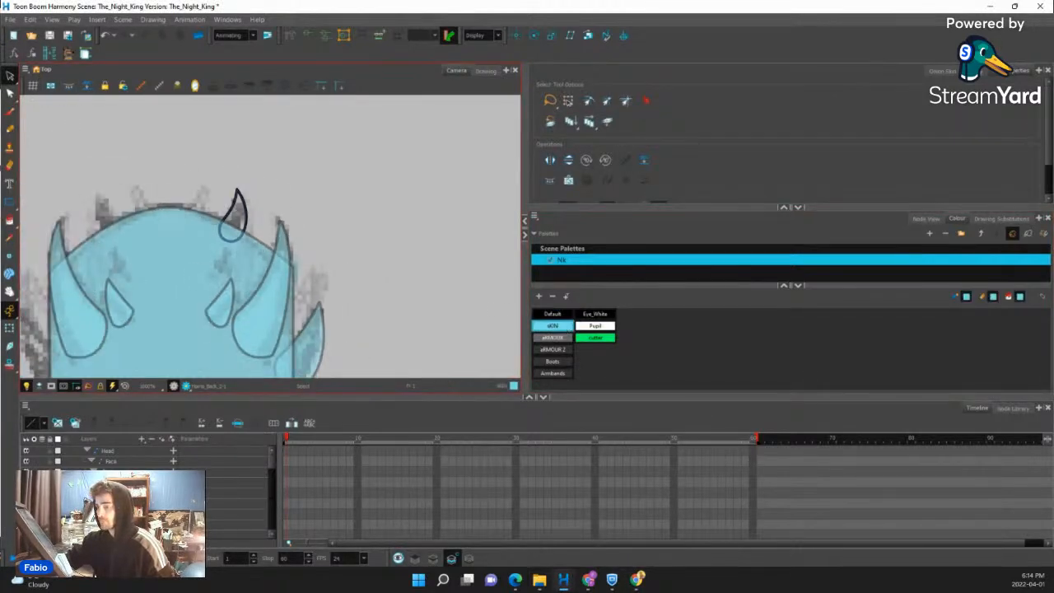
pyautogui.click(10, 220)
pyautogui.click(11, 76)
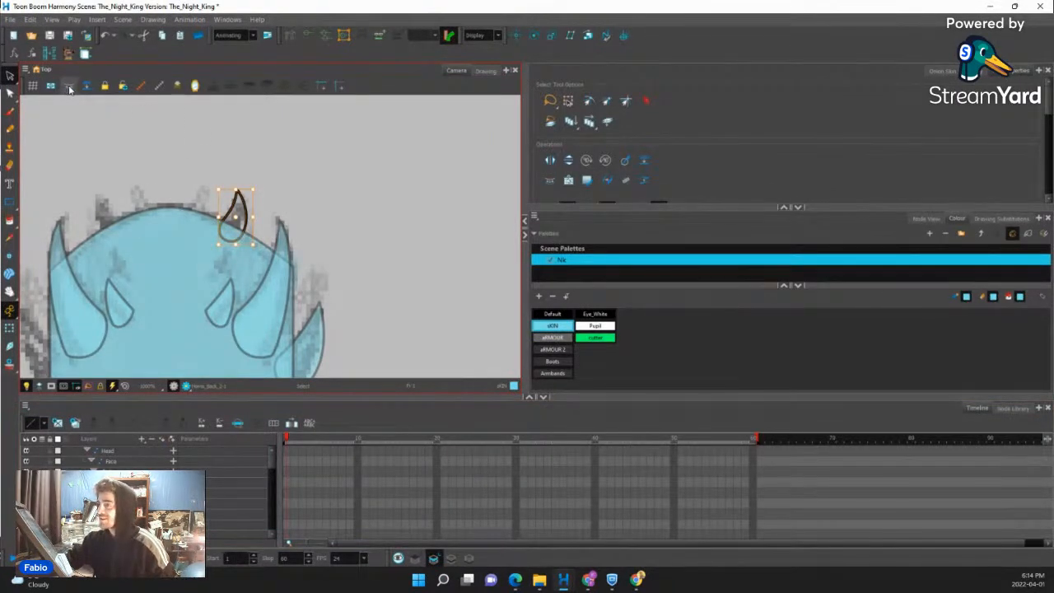
pyautogui.click(9, 220)
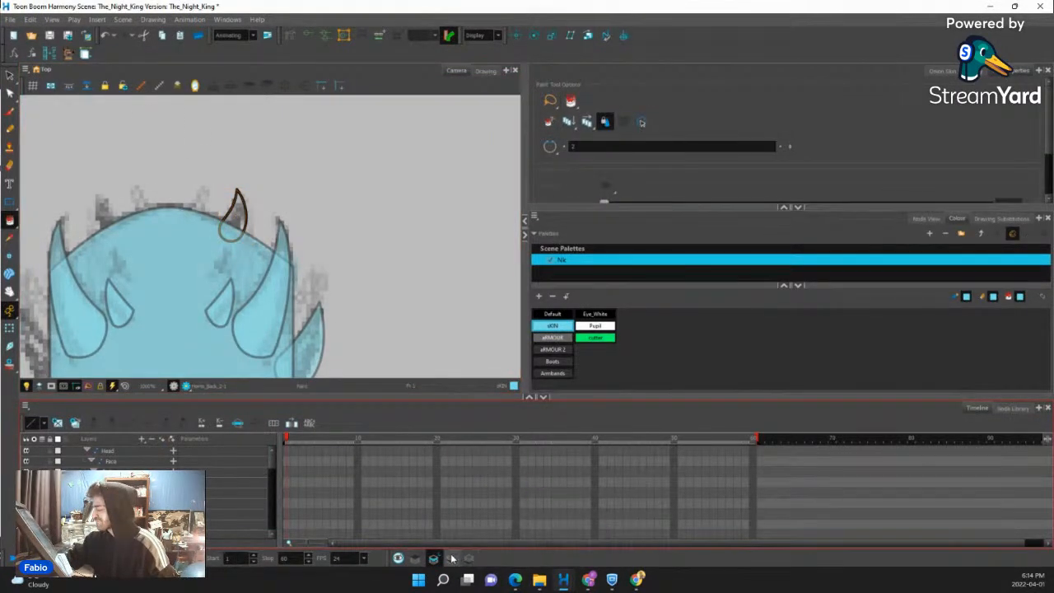
pyautogui.click(235, 219)
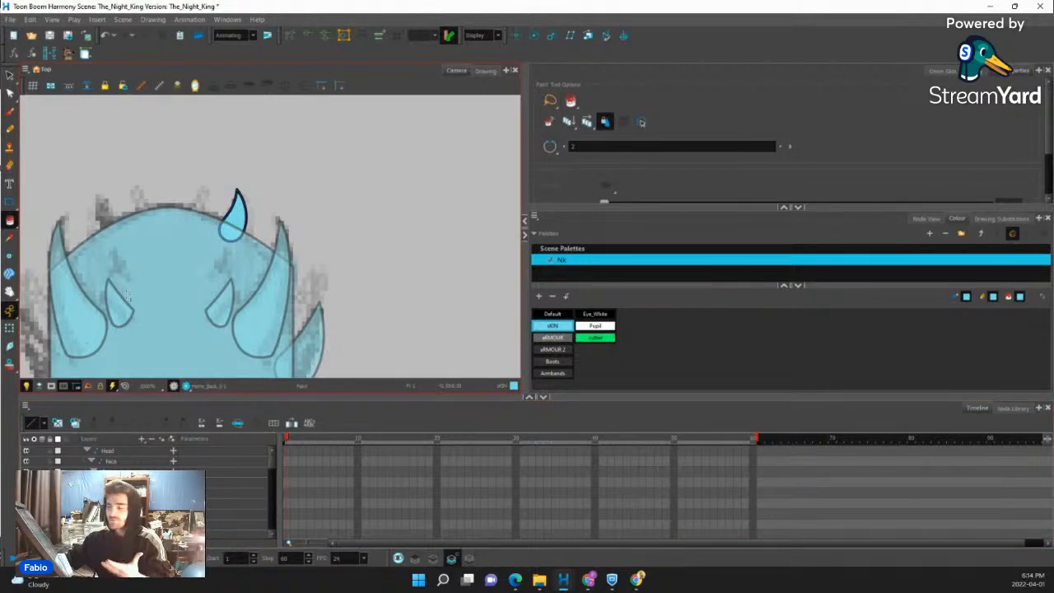
# Inspect the coloured horn on the whole head and compare the side horns with the rough sketch.
pyautogui.click(9, 328)
pyautogui.press('1')
pyautogui.press('1')
pyautogui.press('Escape')
pyautogui.scroll(6, 280, 247)
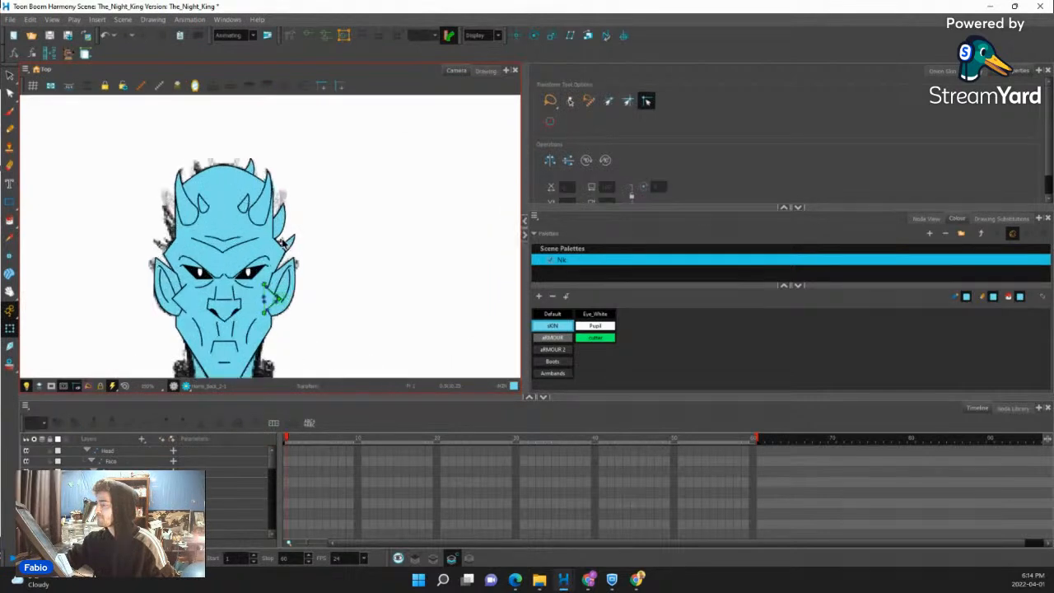
pyautogui.scroll(-7, 293, 249)
pyautogui.scroll(-2, 295, 239)
pyautogui.scroll(5, 290, 231)
pyautogui.scroll(5, 290, 227)
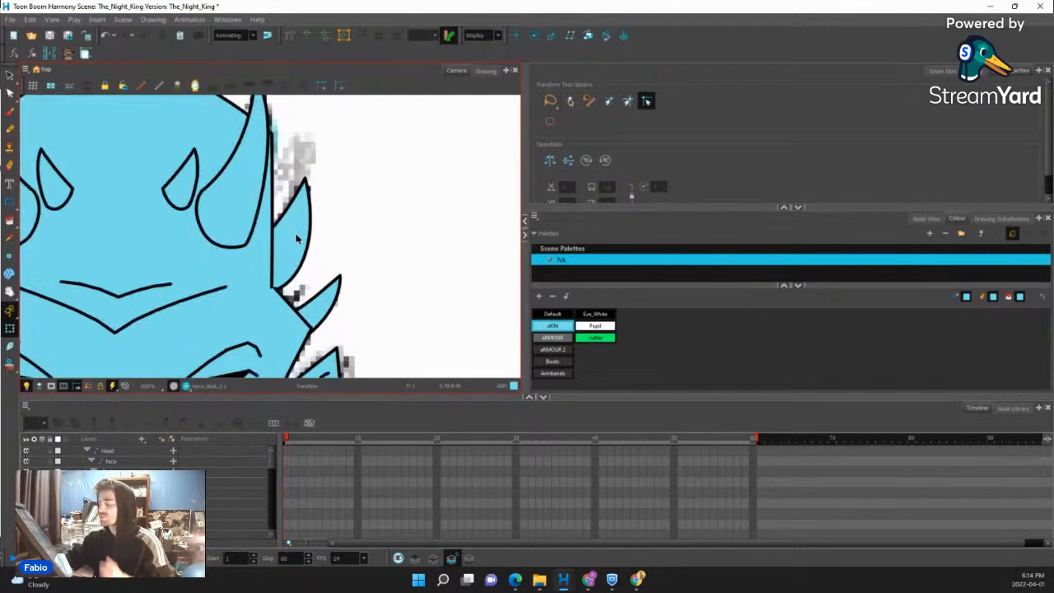
# Select the upper side horn on Back_Horns_1 and enable editing its line and colour art together.
pyautogui.click(291, 224)
pyautogui.click(10, 75)
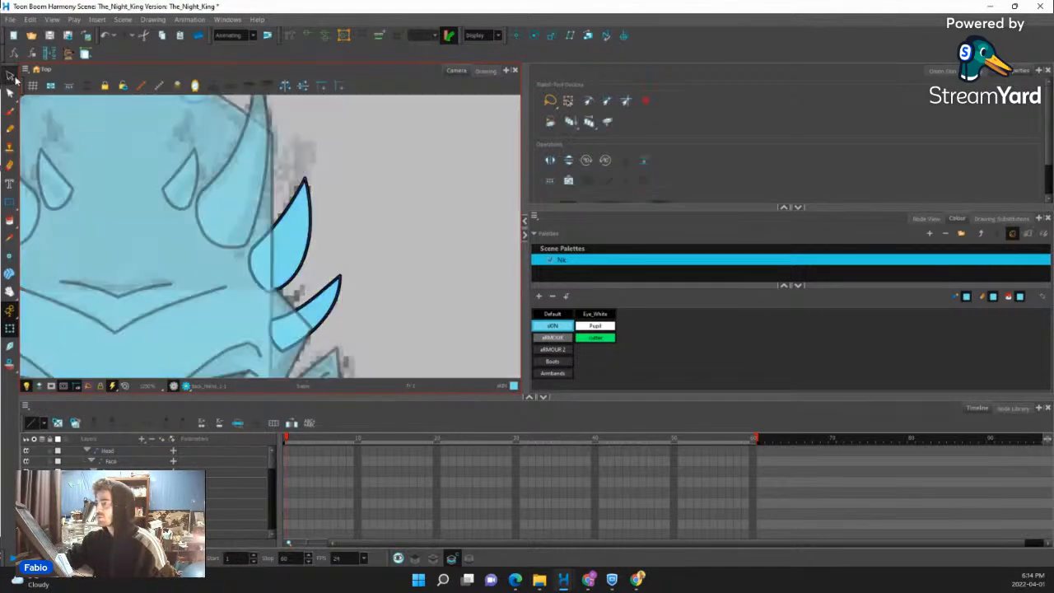
pyautogui.moveTo(256, 301); pyautogui.dragTo(292, 284)
pyautogui.scroll(3, 292, 283)
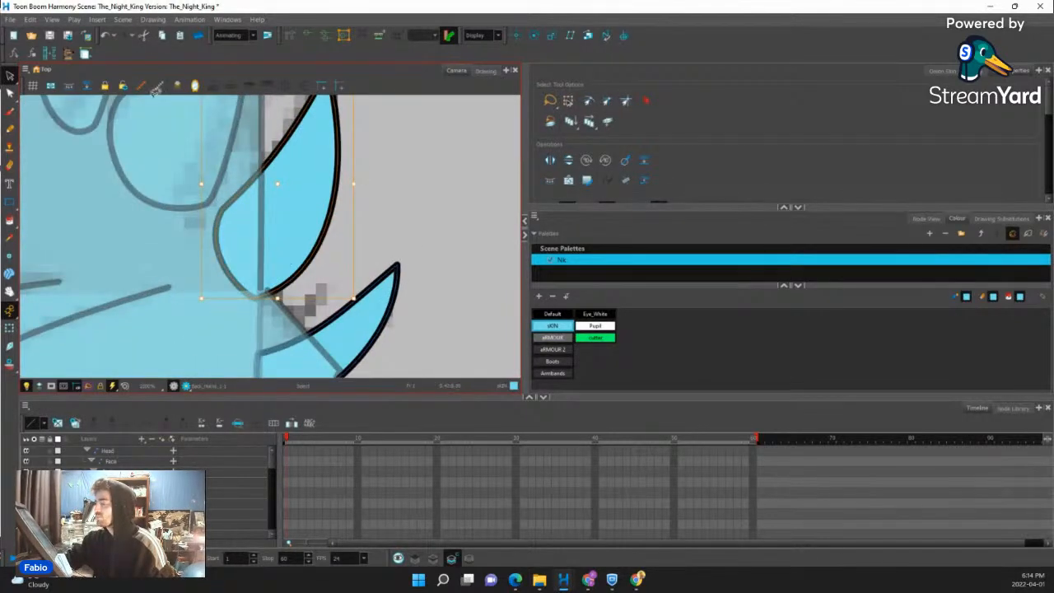
pyautogui.click(10, 93)
pyautogui.scroll(-3, 111, 130)
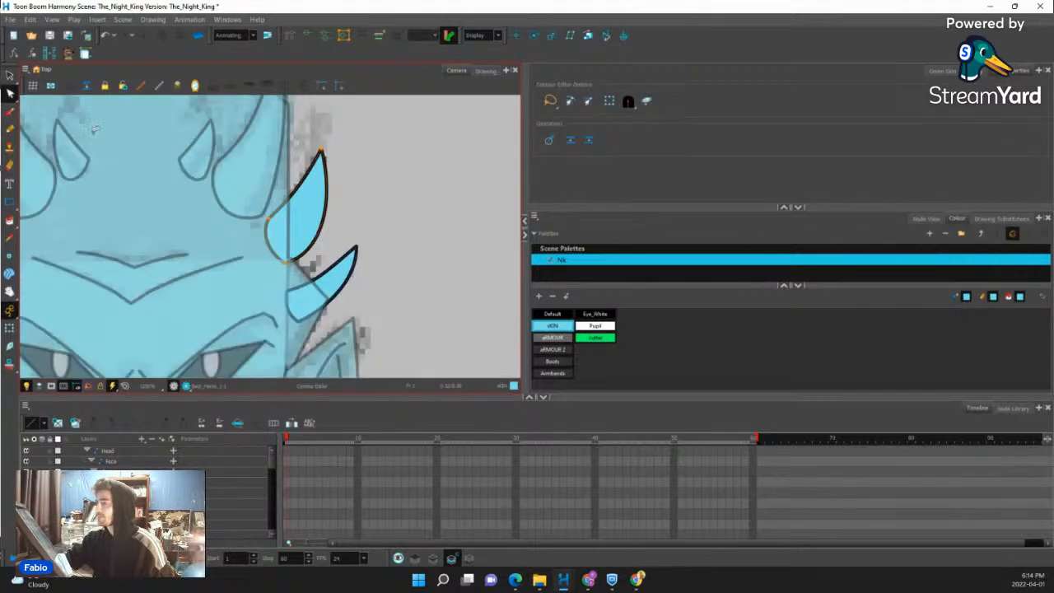
pyautogui.hotkey('alt', 's')
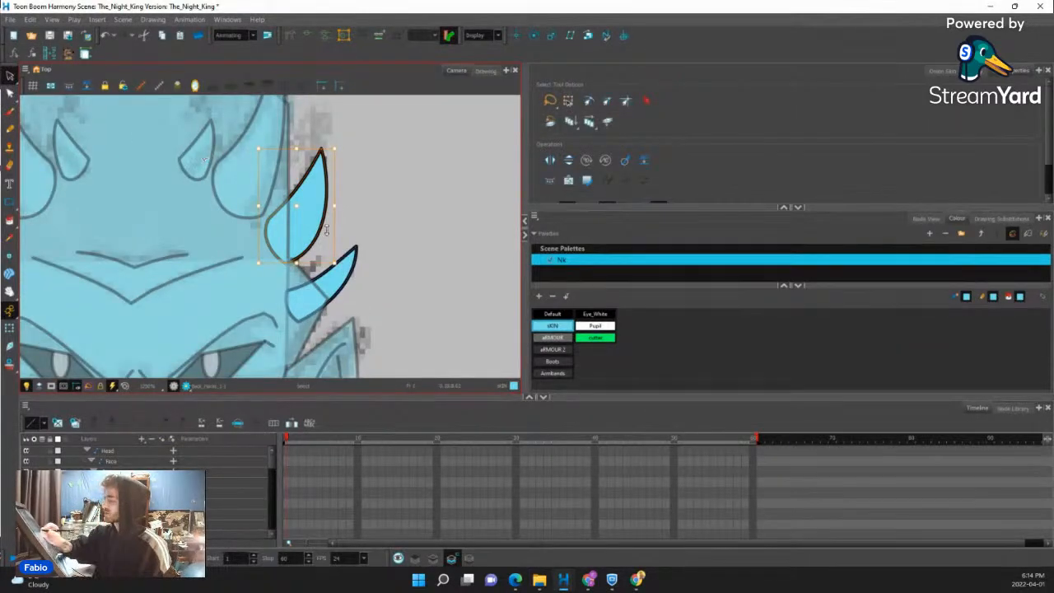
pyautogui.click(323, 197)
pyautogui.hotkey('ctrl', 'z')
pyautogui.click(607, 122)
pyautogui.click(434, 558)
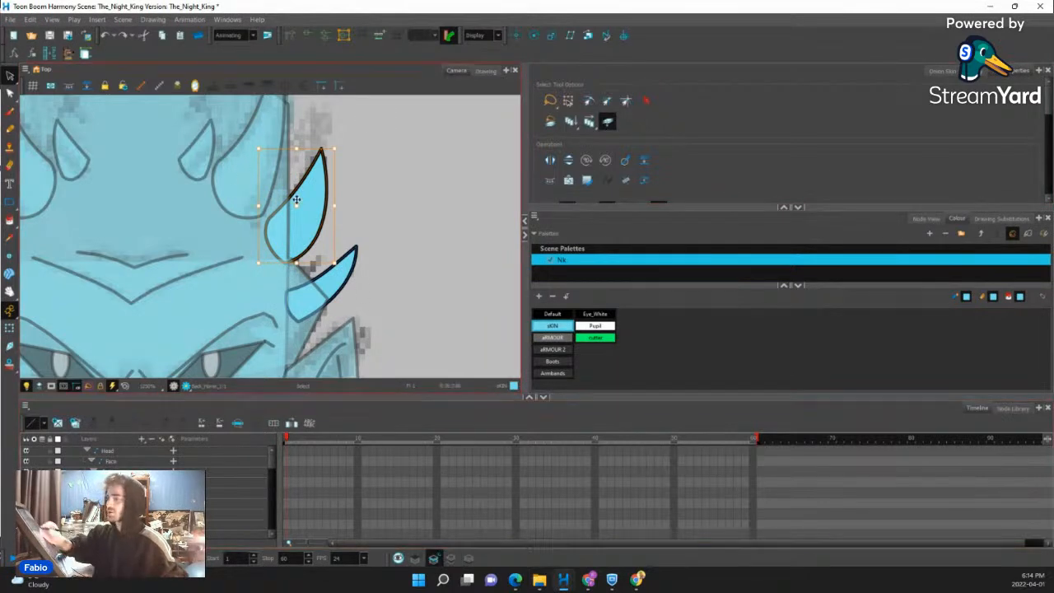
# Slim the upper side horn with the Contour Editor, raising its base and shifting its tip and outer curve towards the head.
pyautogui.click(10, 93)
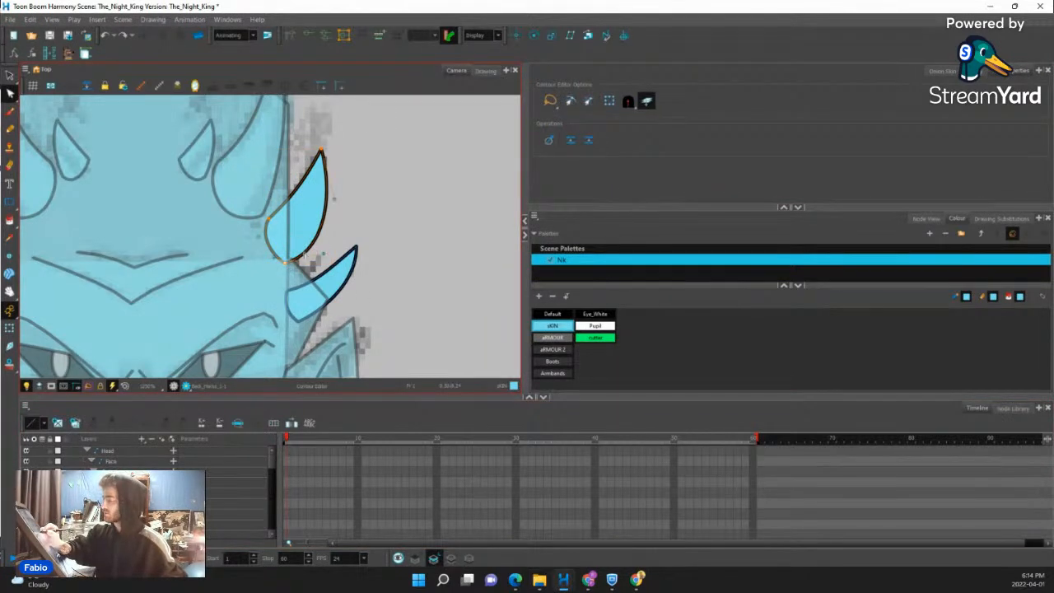
pyautogui.moveTo(285, 263); pyautogui.dragTo(276, 255)
pyautogui.moveTo(334, 200); pyautogui.dragTo(326, 190)
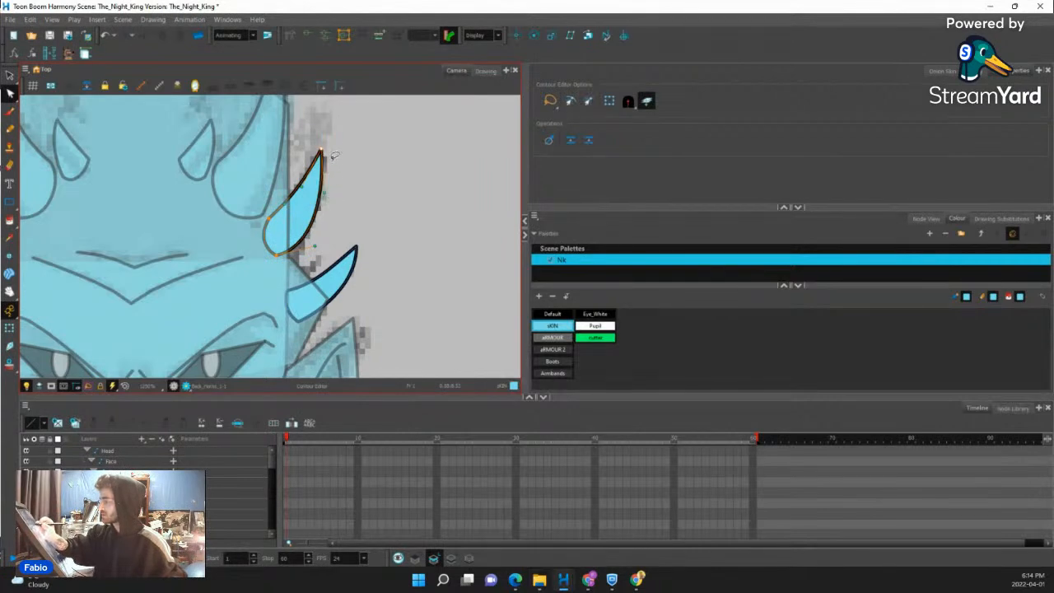
pyautogui.moveTo(321, 150); pyautogui.dragTo(315, 148)
pyautogui.moveTo(318, 193); pyautogui.dragTo(294, 199)
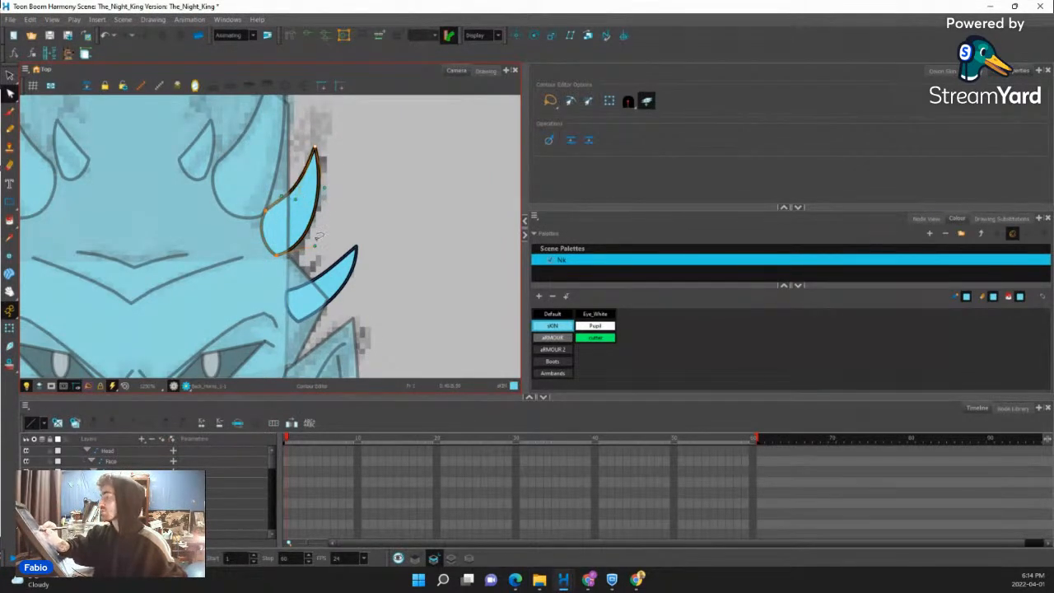
pyautogui.click(374, 224)
# Reshape the lower side horn's base and raise its tip so it curves upward like the horn above.
pyautogui.click(286, 269)
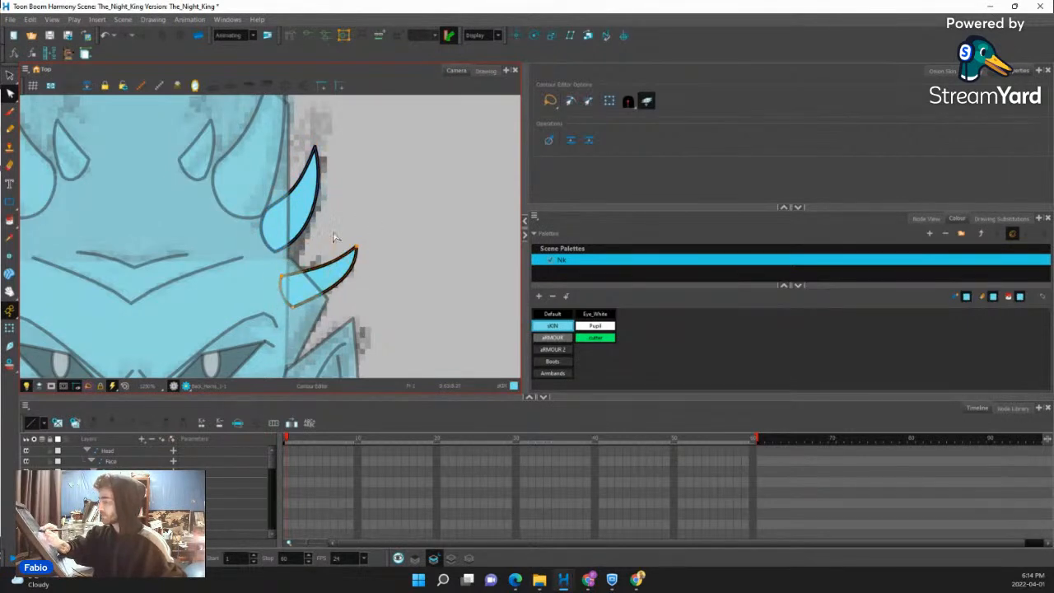
pyautogui.moveTo(356, 247); pyautogui.dragTo(335, 232)
pyautogui.click(341, 269)
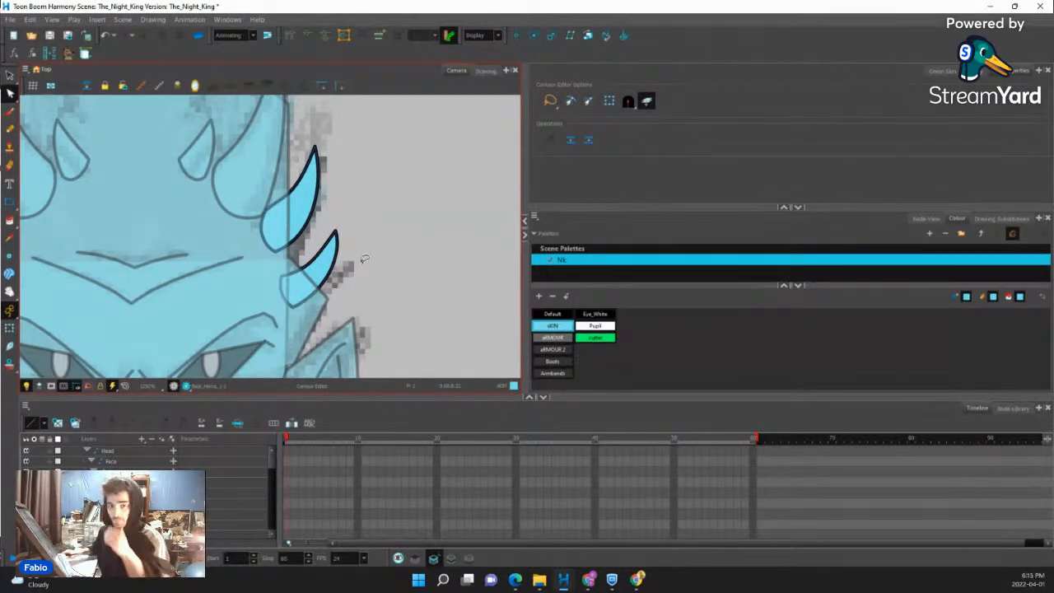
# Check the reshaped horns on the full character, and inspect which horns the two back-horn drawing nodes hold.
pyautogui.press('1')
pyautogui.press('1')
pyautogui.press('1')
pyautogui.press('1')
pyautogui.press('1')
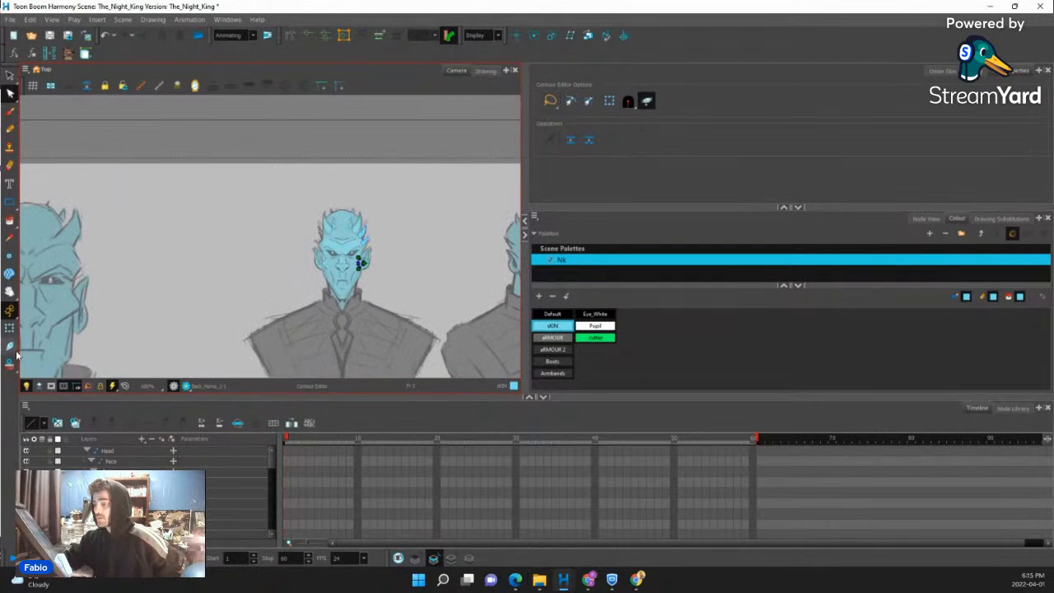
pyautogui.click(9, 327)
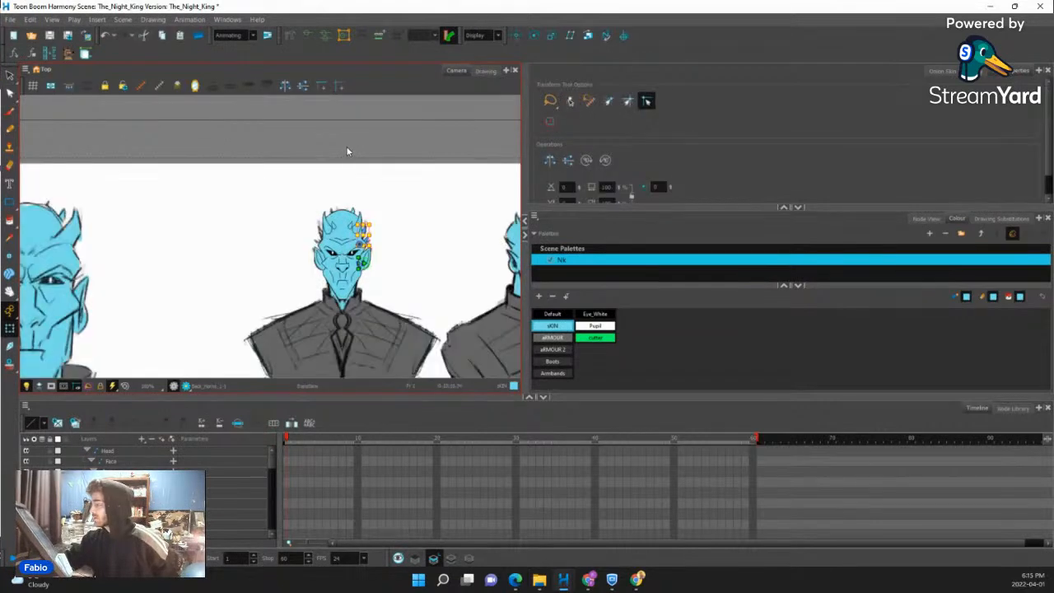
pyautogui.scroll(3, 365, 239)
pyautogui.click(926, 219)
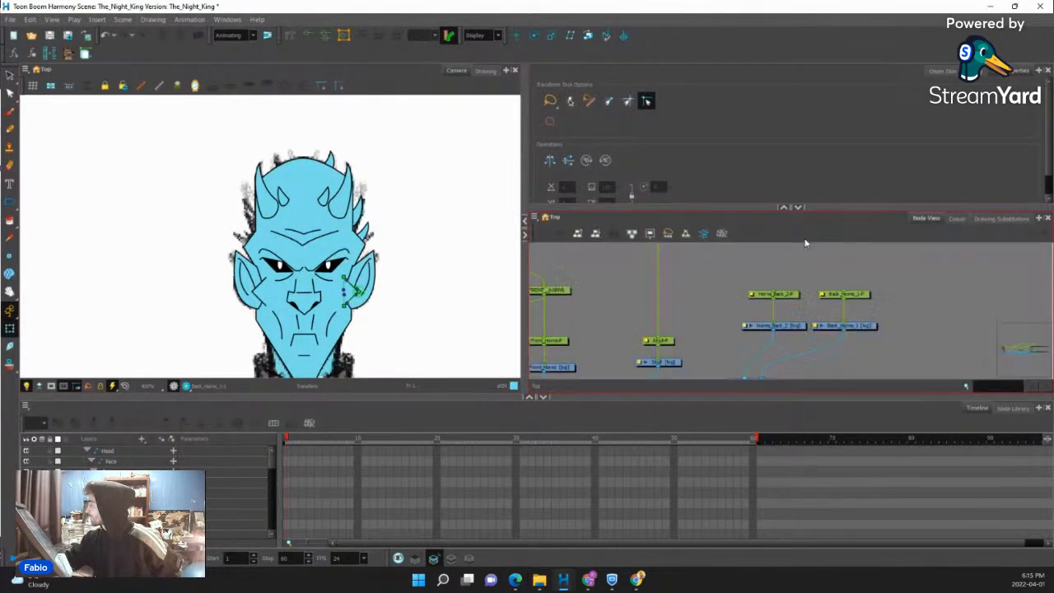
pyautogui.click(730, 305)
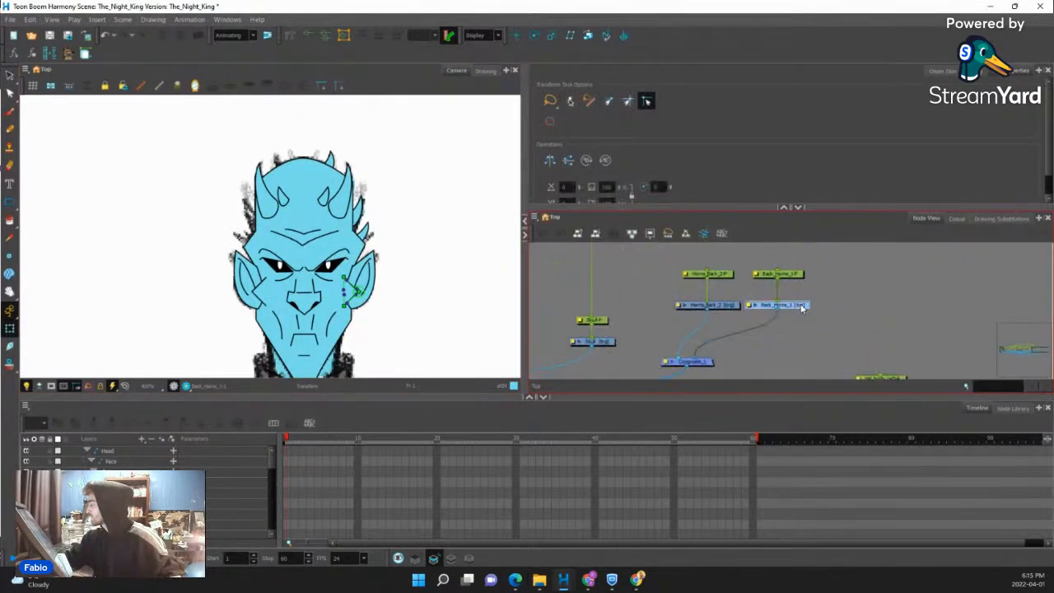
pyautogui.click(731, 306)
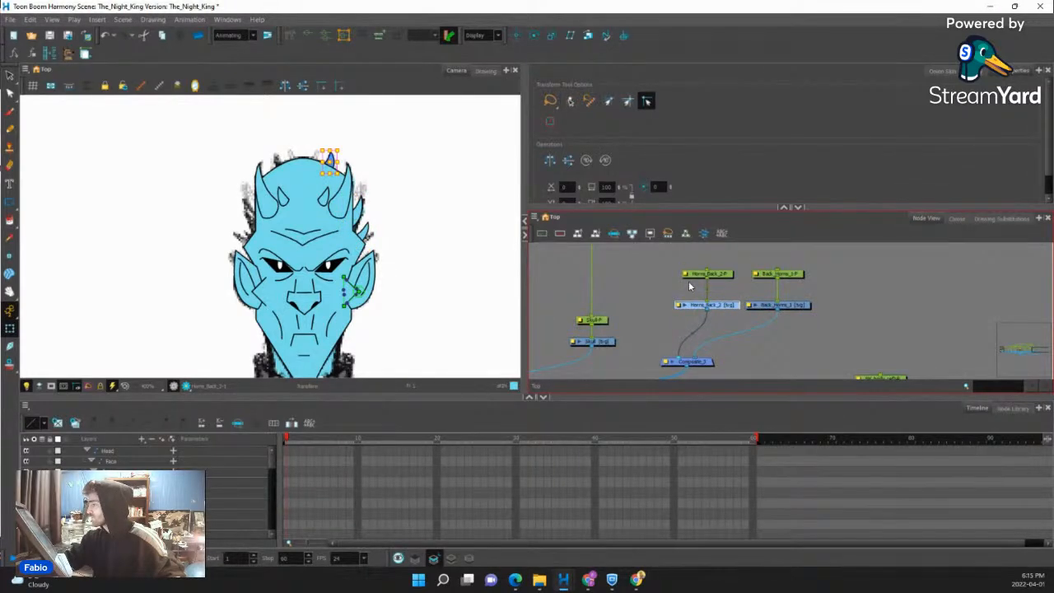
pyautogui.moveTo(729, 319); pyautogui.dragTo(622, 340)
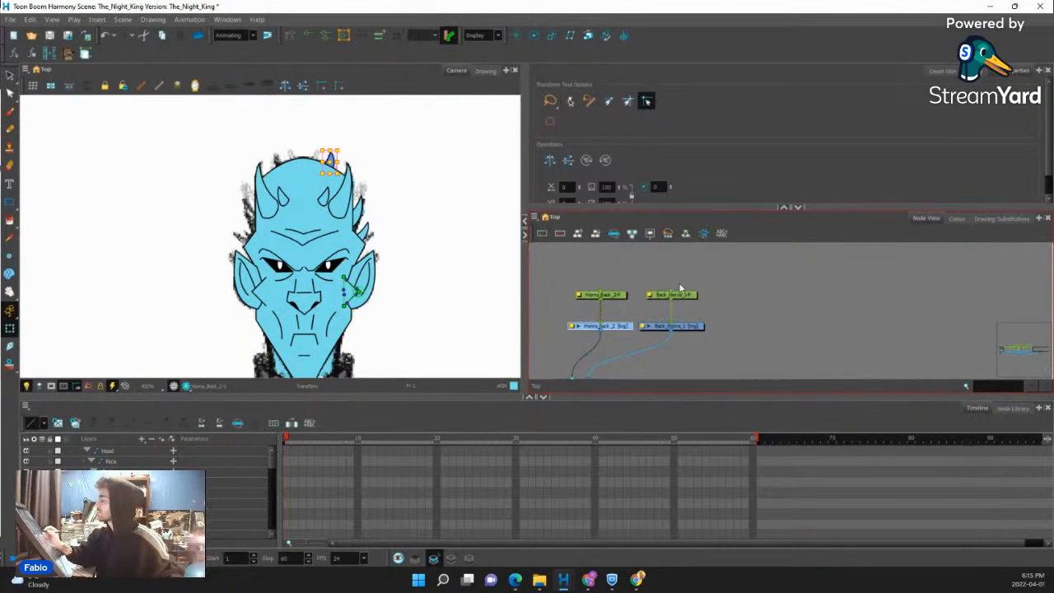
# Move the Horns_Back_2-P peg's pivot from the waist up to just below the horn atop the skull, using the Rotate tool.
pyautogui.click(689, 297)
pyautogui.click(617, 297)
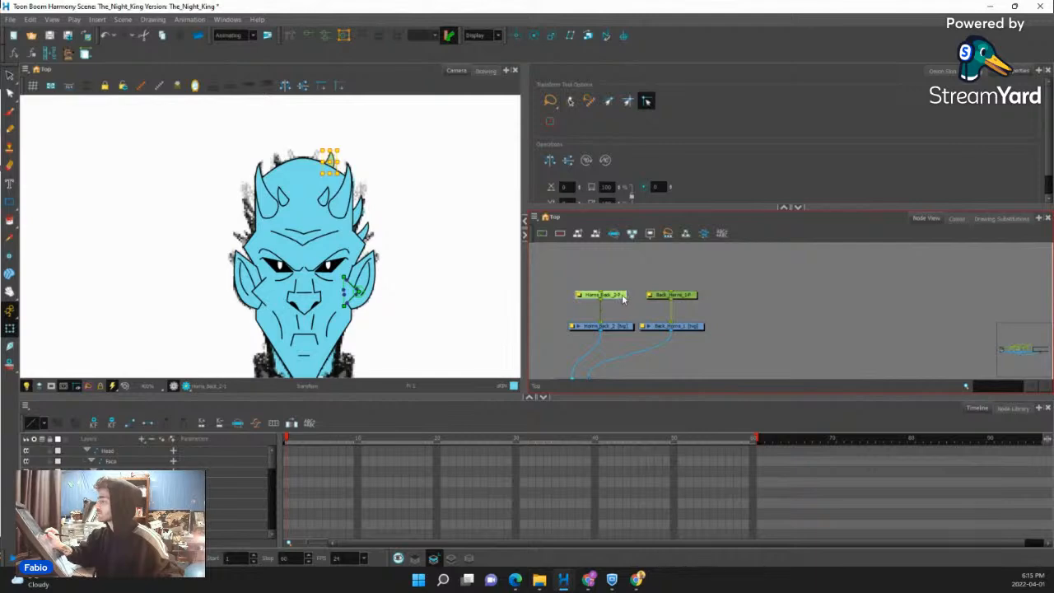
pyautogui.click(533, 35)
pyautogui.moveTo(407, 280); pyautogui.dragTo(427, 112)
pyautogui.moveTo(398, 312); pyautogui.dragTo(388, 126)
pyautogui.moveTo(353, 307); pyautogui.dragTo(365, 197)
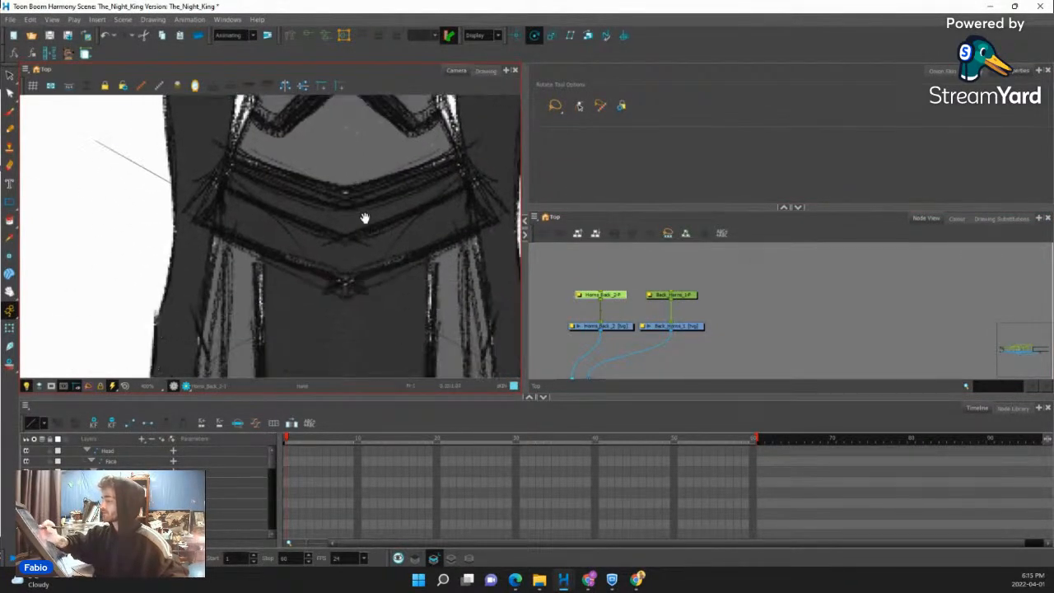
pyautogui.moveTo(383, 145); pyautogui.dragTo(391, 242)
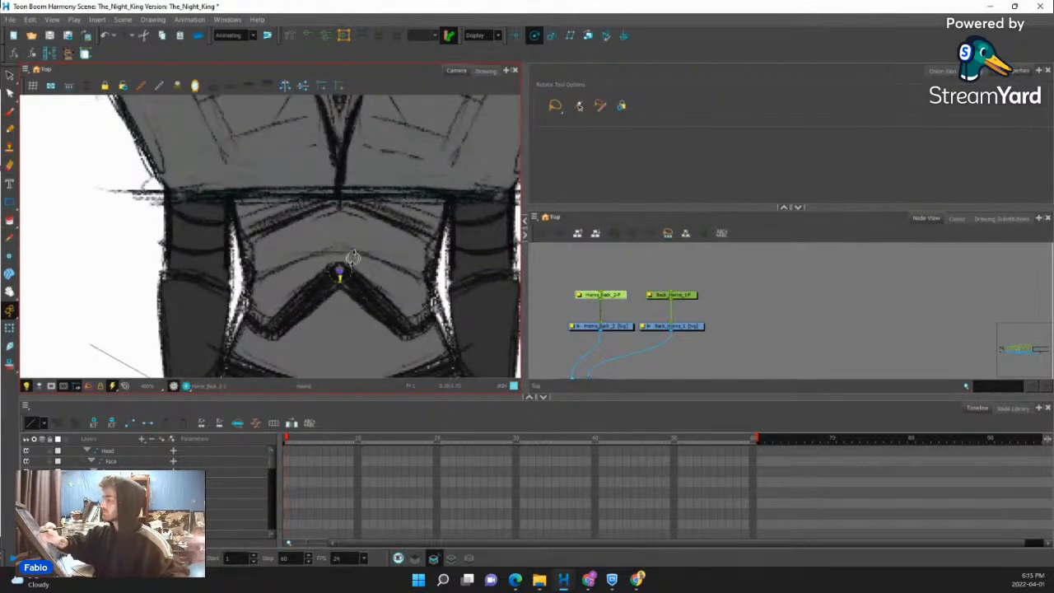
pyautogui.moveTo(388, 160); pyautogui.dragTo(391, 272)
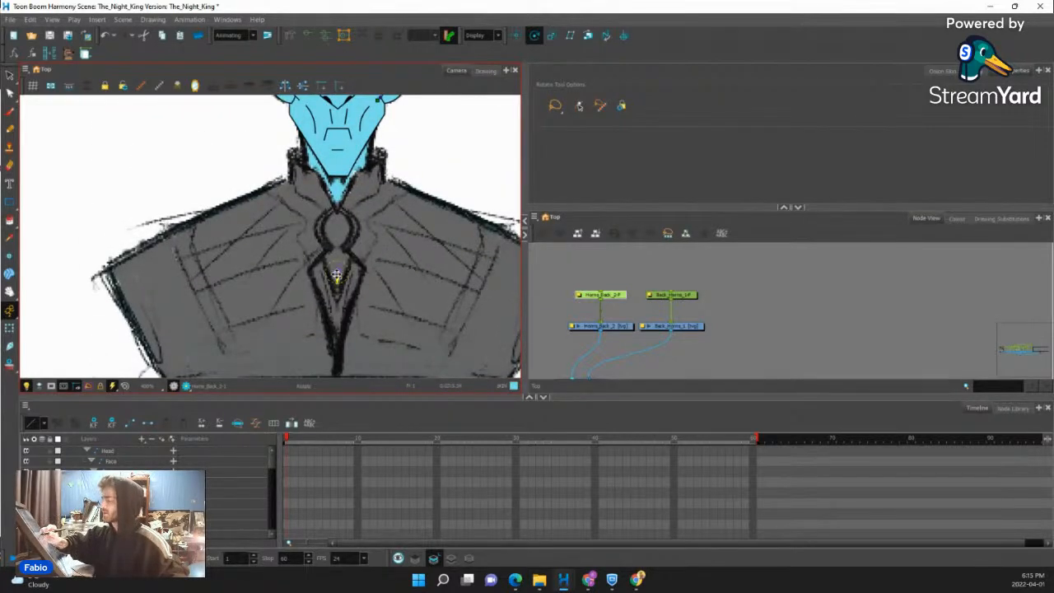
pyautogui.moveTo(343, 132); pyautogui.dragTo(349, 293)
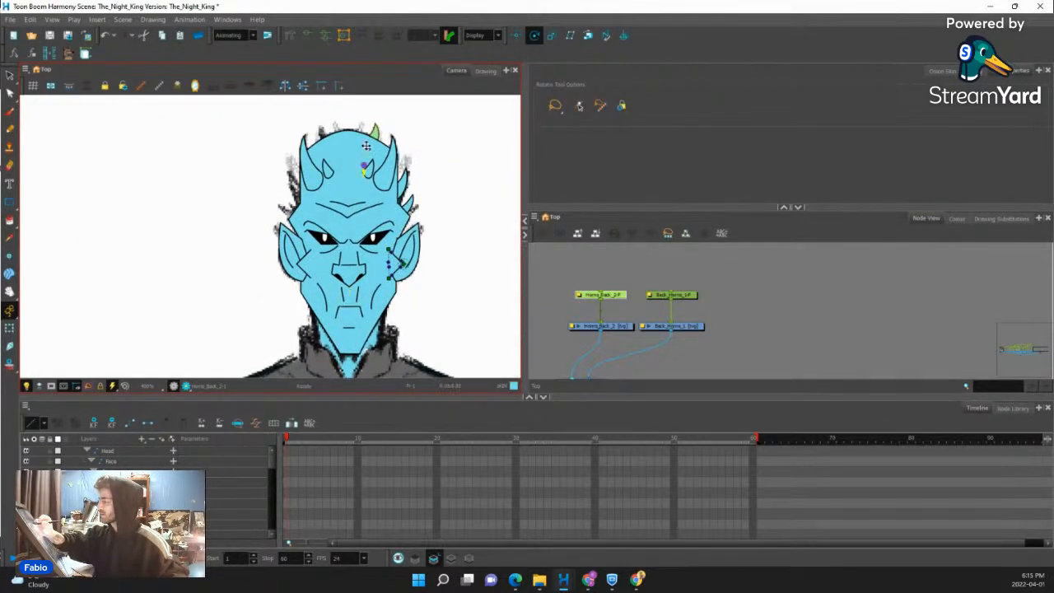
# Add a parent peg above Back_Horns_1-P and connect Horns_Back_2-P to it as well.
pyautogui.click(699, 289)
pyautogui.click(691, 299)
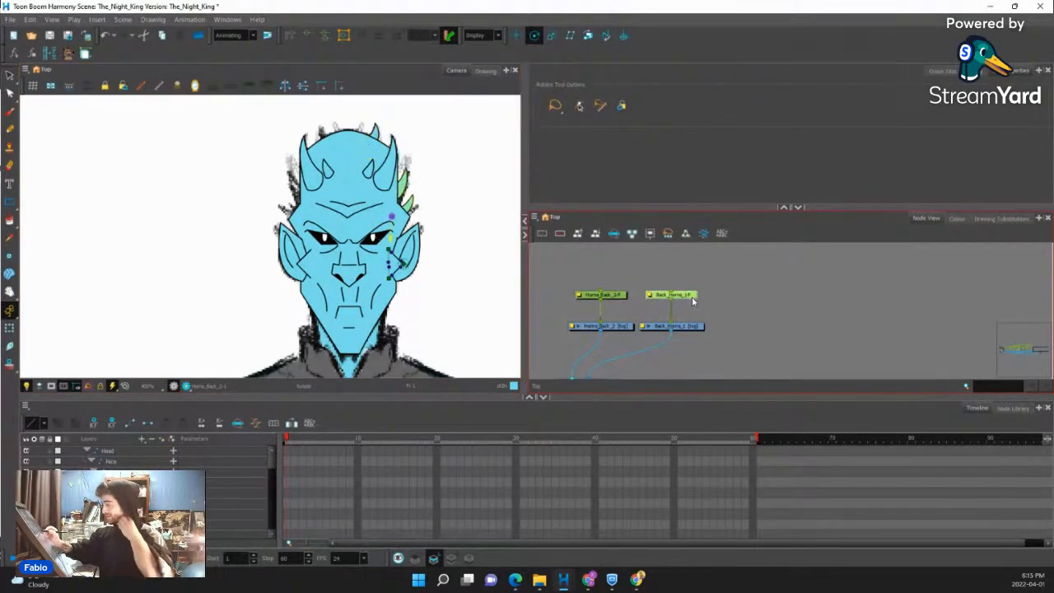
pyautogui.hotkey('ctrl', 'p')
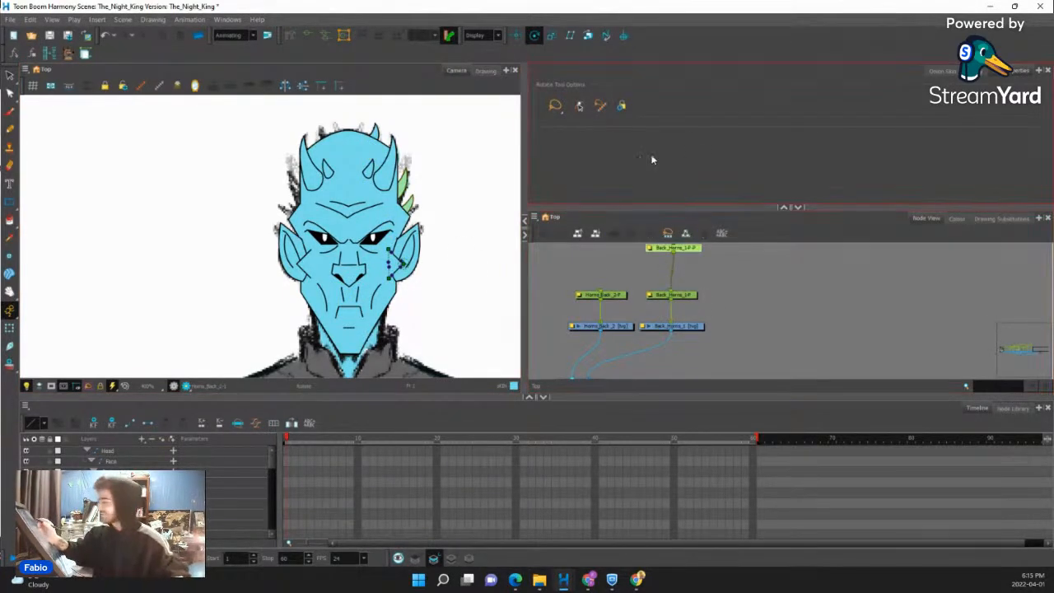
pyautogui.moveTo(610, 295); pyautogui.dragTo(608, 291)
pyautogui.moveTo(711, 246); pyautogui.dragTo(702, 273)
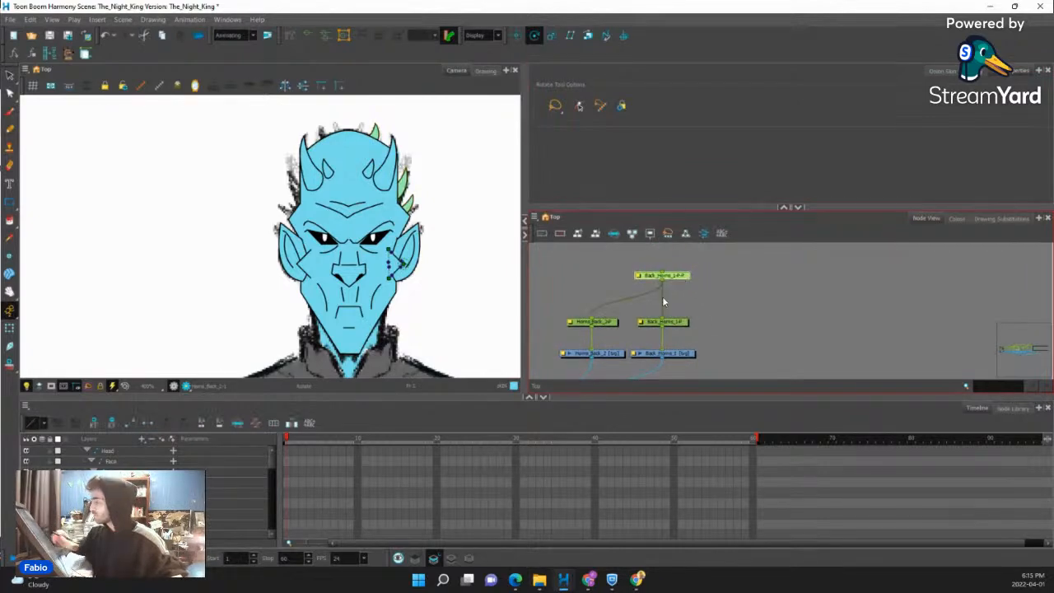
# Reposition the pivot of the new parent peg shared by the two back-horn pegs.
pyautogui.scroll(-5, 385, 210)
pyautogui.moveTo(343, 346); pyautogui.dragTo(320, 280)
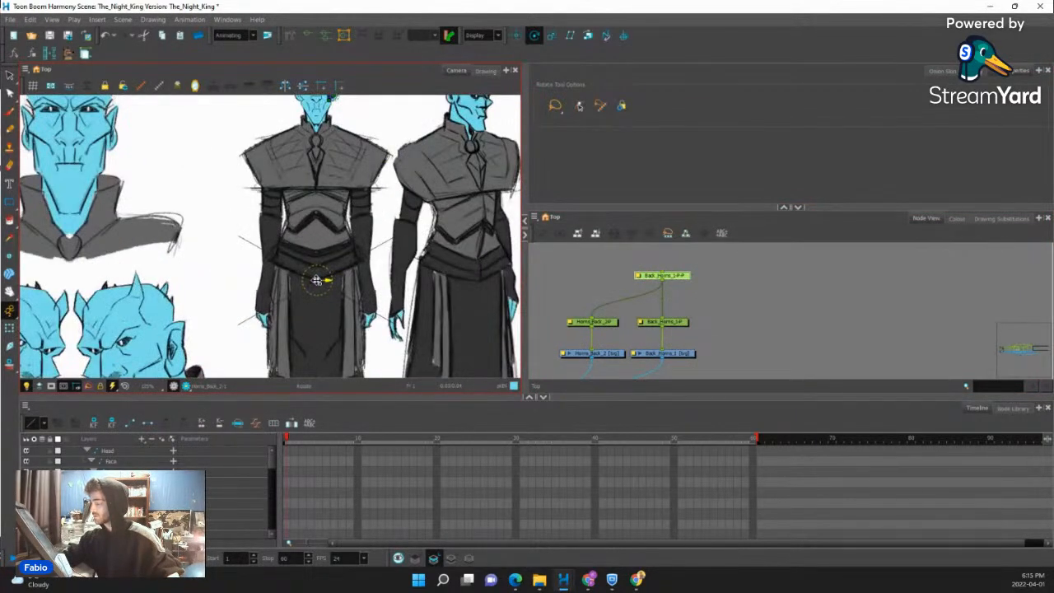
pyautogui.scroll(-2, 316, 280)
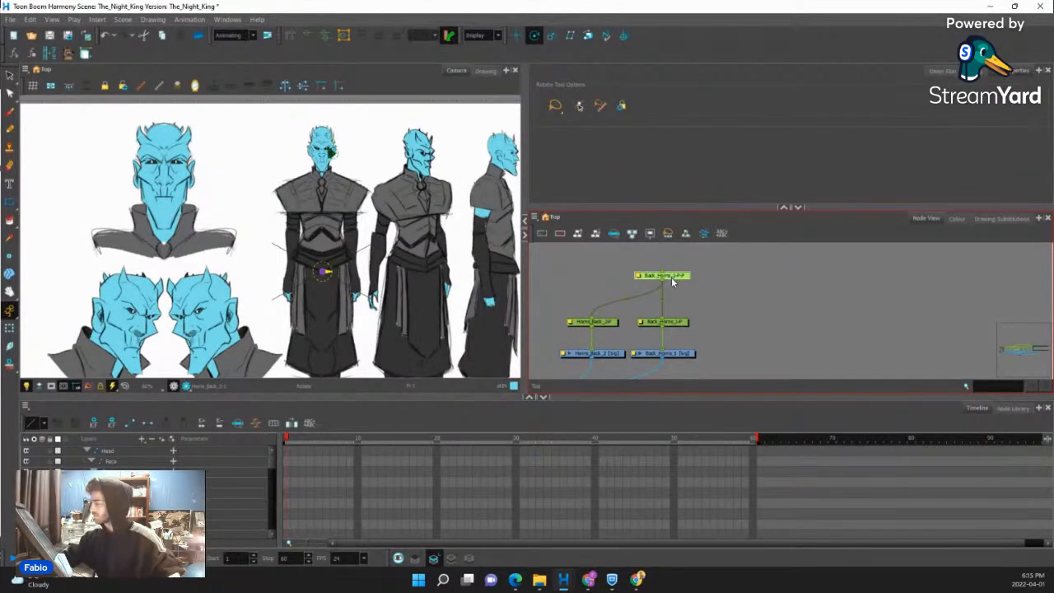
# Delete the shared parent peg above the back horns and clone the Back_Horns_1 drawing and its peg as drawings only.
pyautogui.press('Delete')
pyautogui.click(683, 357)
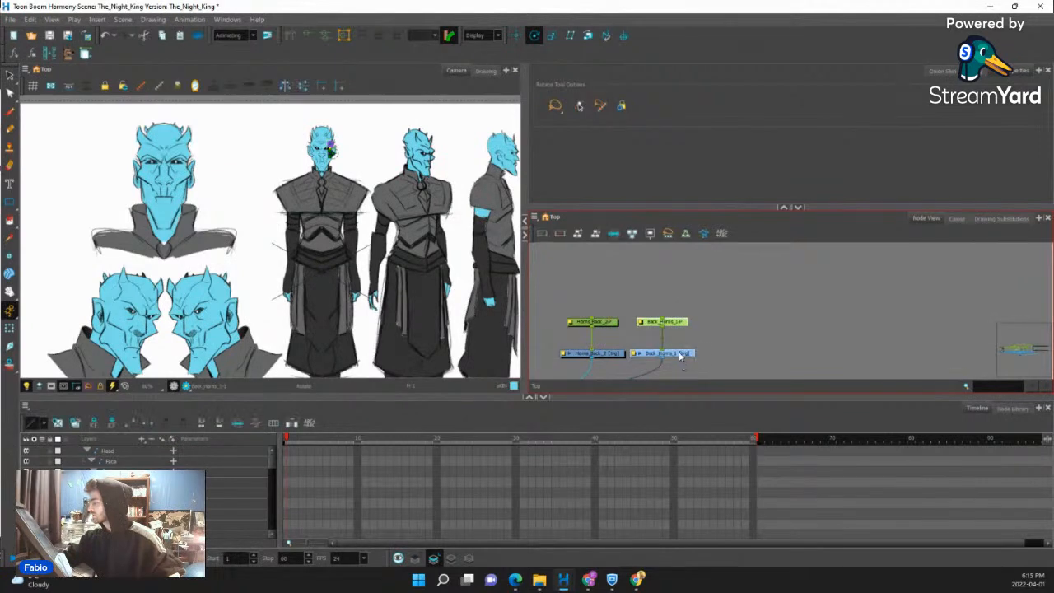
pyautogui.click(533, 218)
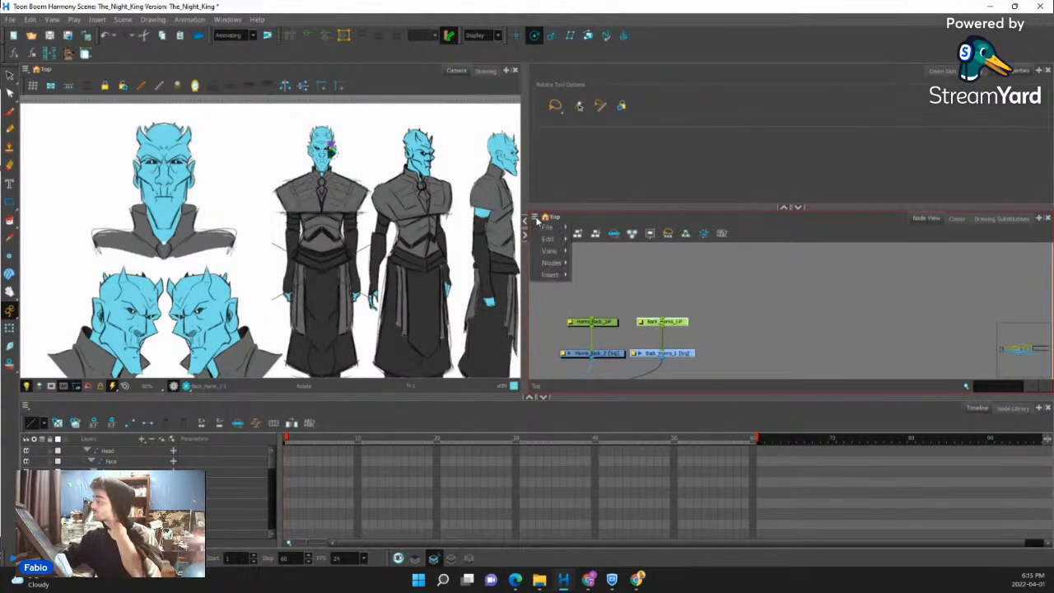
pyautogui.moveTo(551, 262)
pyautogui.click(625, 322)
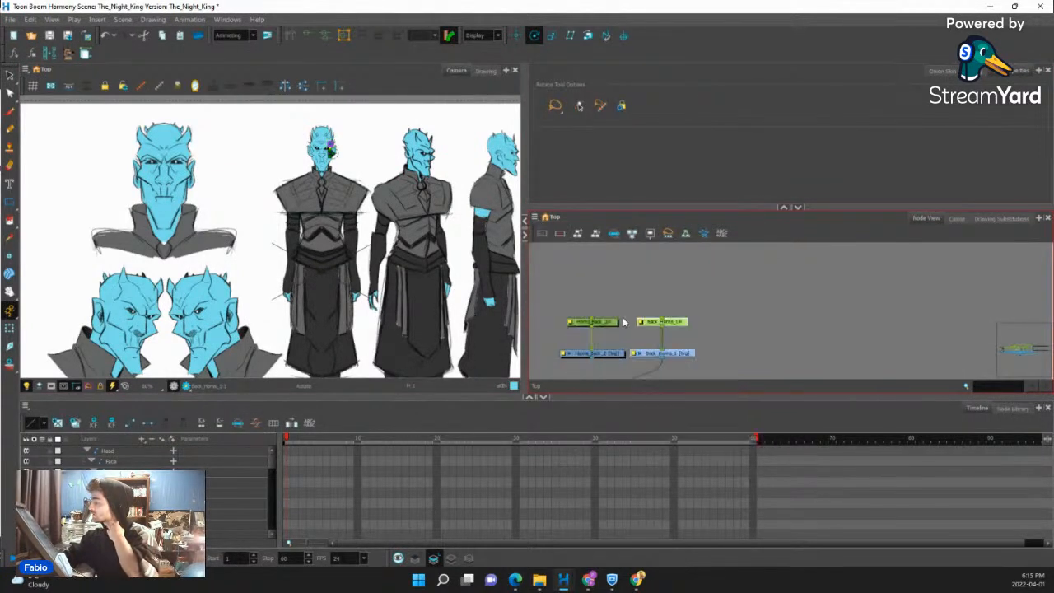
# Place the cloned Back_Horns drawing and peg beside the original horn nodes and connect the drawing to the horns composite.
pyautogui.moveTo(683, 333)
pyautogui.mouseDown()
pyautogui.moveTo(757, 321)
pyautogui.moveTo(777, 252)
pyautogui.mouseUp()
pyautogui.moveTo(775, 254); pyautogui.dragTo(621, 308)
pyautogui.moveTo(775, 297); pyautogui.dragTo(747, 348)
pyautogui.click(804, 283)
pyautogui.moveTo(768, 272); pyautogui.dragTo(776, 310)
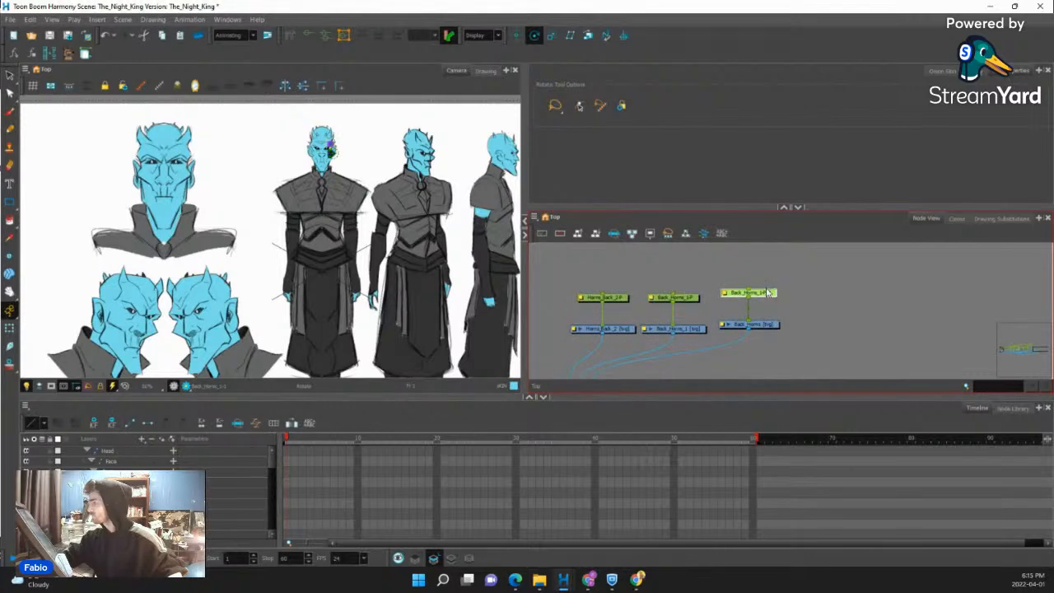
# Add a parent peg above the cloned Back_Horns peg and insert a Static-Transformation node between the two pegs.
pyautogui.hotkey('ctrl', 'p')
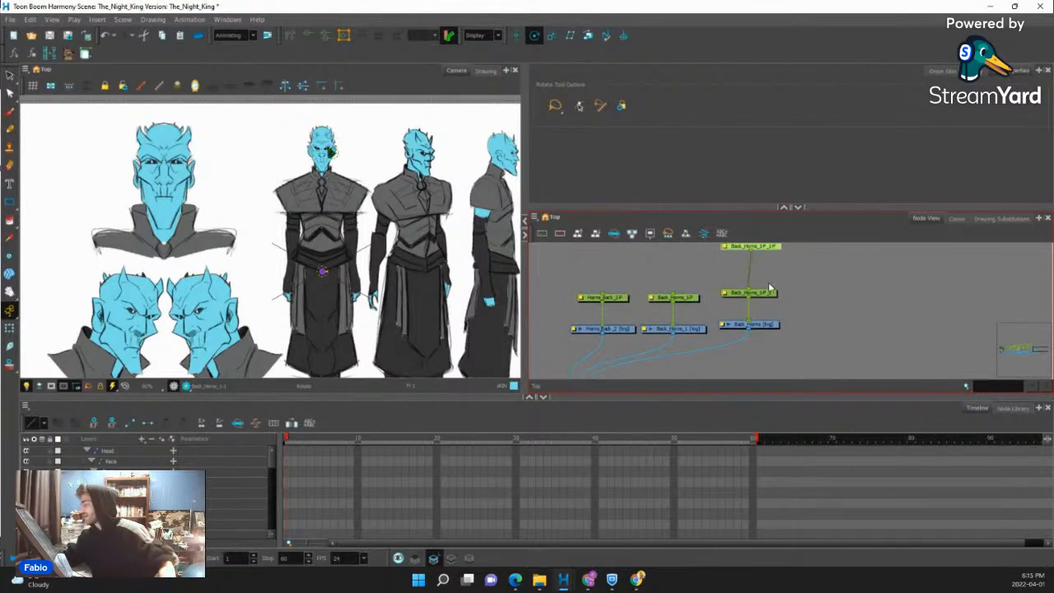
pyautogui.click(1013, 409)
pyautogui.moveTo(182, 444); pyautogui.dragTo(751, 270)
pyautogui.moveTo(807, 296); pyautogui.dragTo(808, 338)
pyautogui.press('2')
# Using the new parent peg, flip the cloned side horns horizontally and position them on the opposite side of the head.
pyautogui.click(762, 283)
pyautogui.press('2')
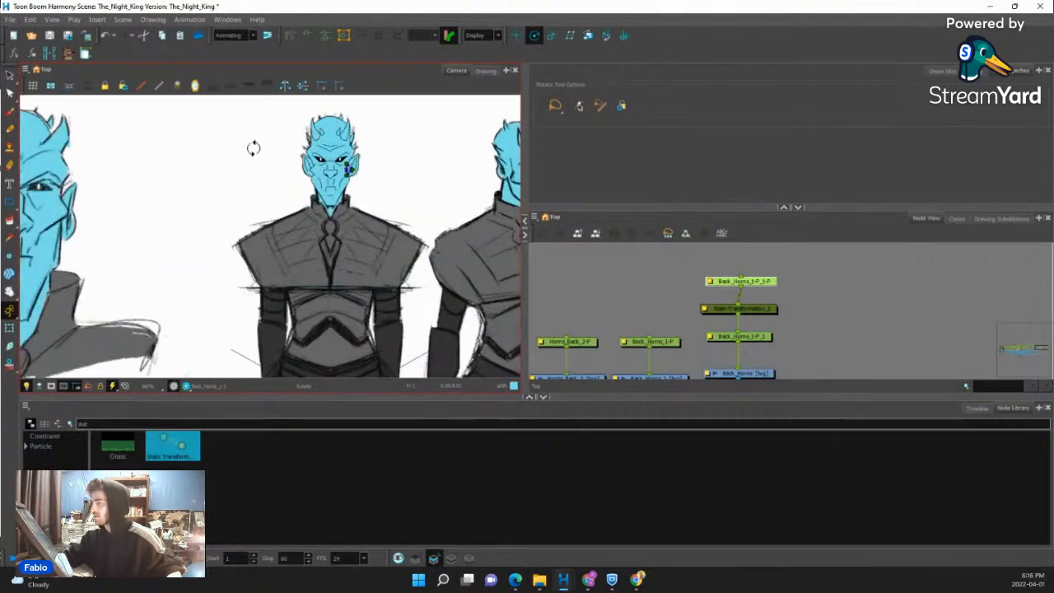
pyautogui.hotkey('shift', 't')
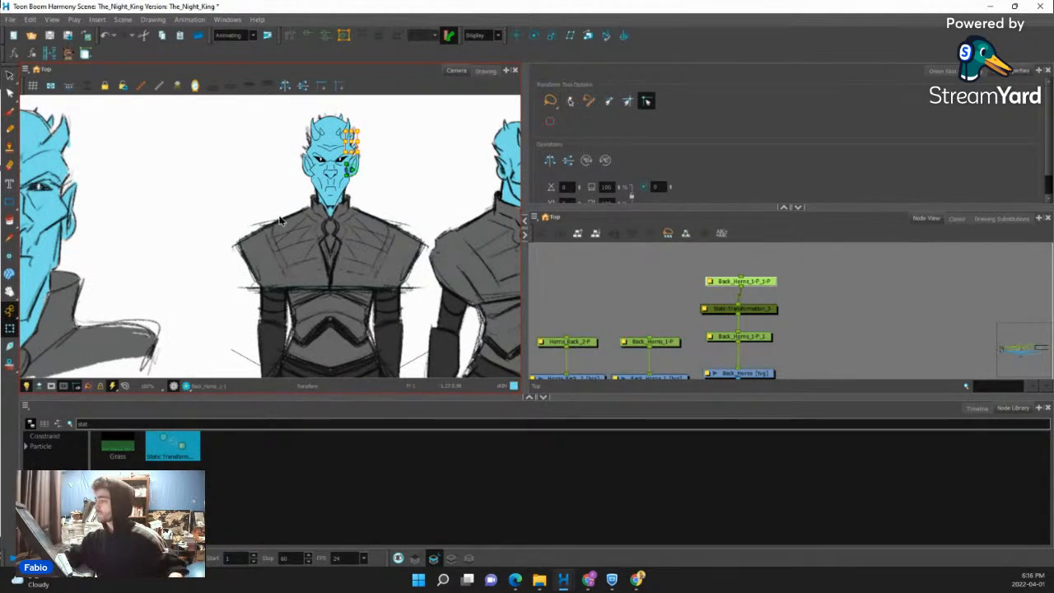
pyautogui.press('2')
pyautogui.press('2')
pyautogui.press('2')
pyautogui.press('2')
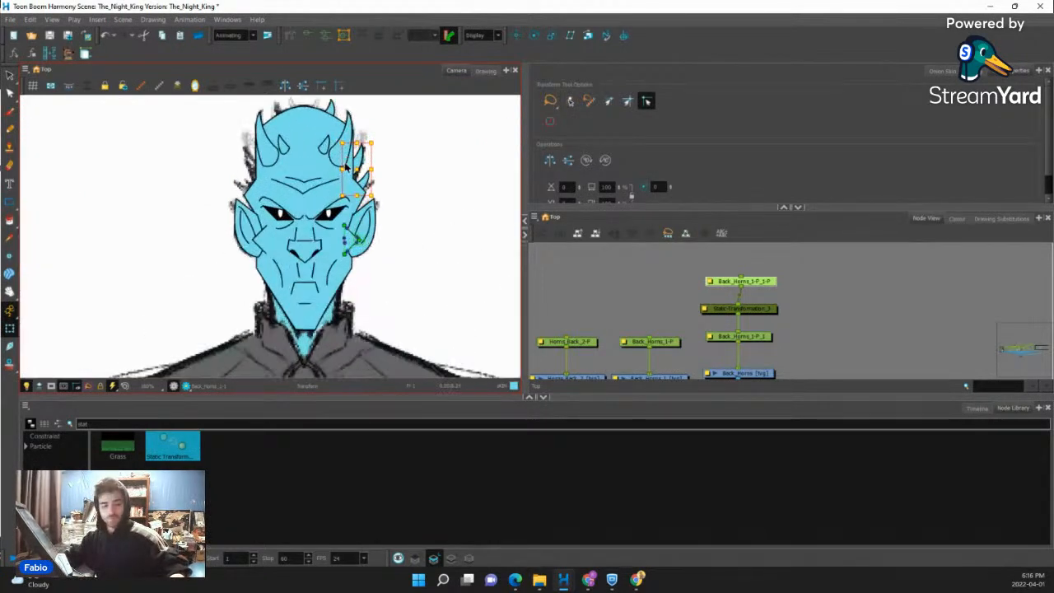
pyautogui.click(250, 167)
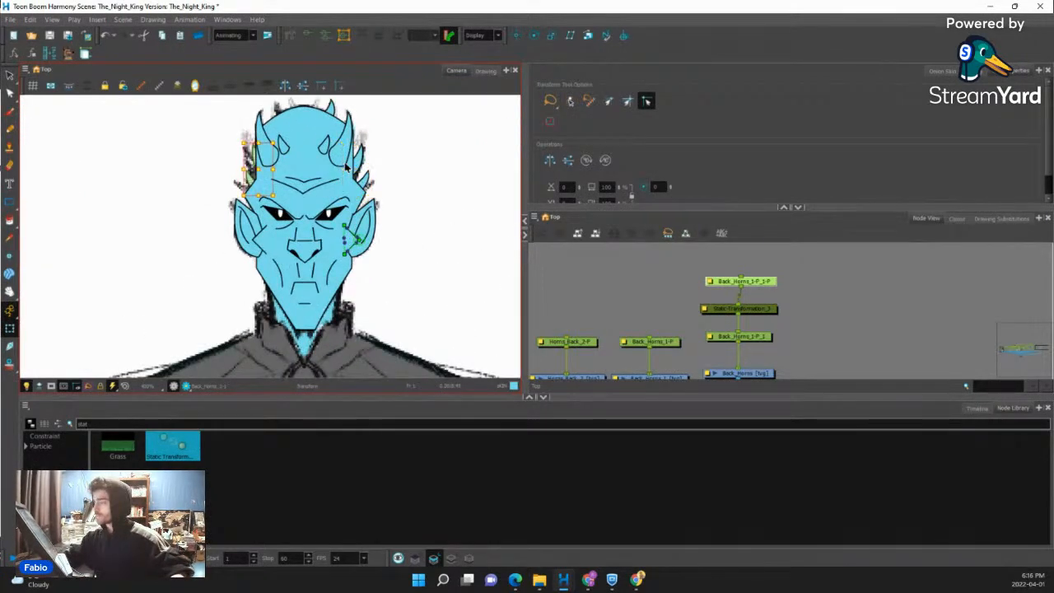
pyautogui.press('2')
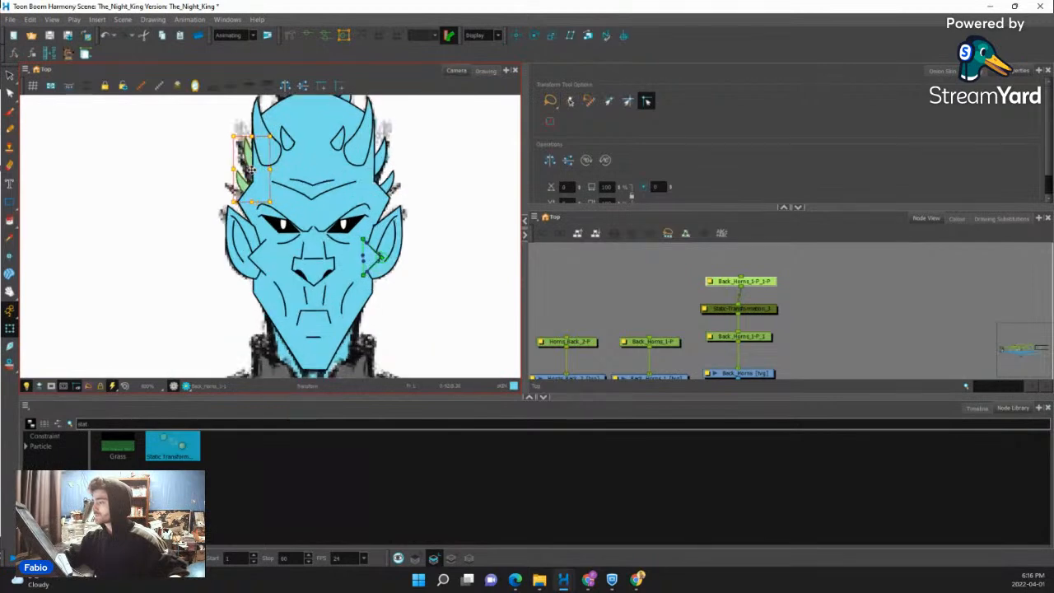
pyautogui.moveTo(251, 168); pyautogui.dragTo(244, 167)
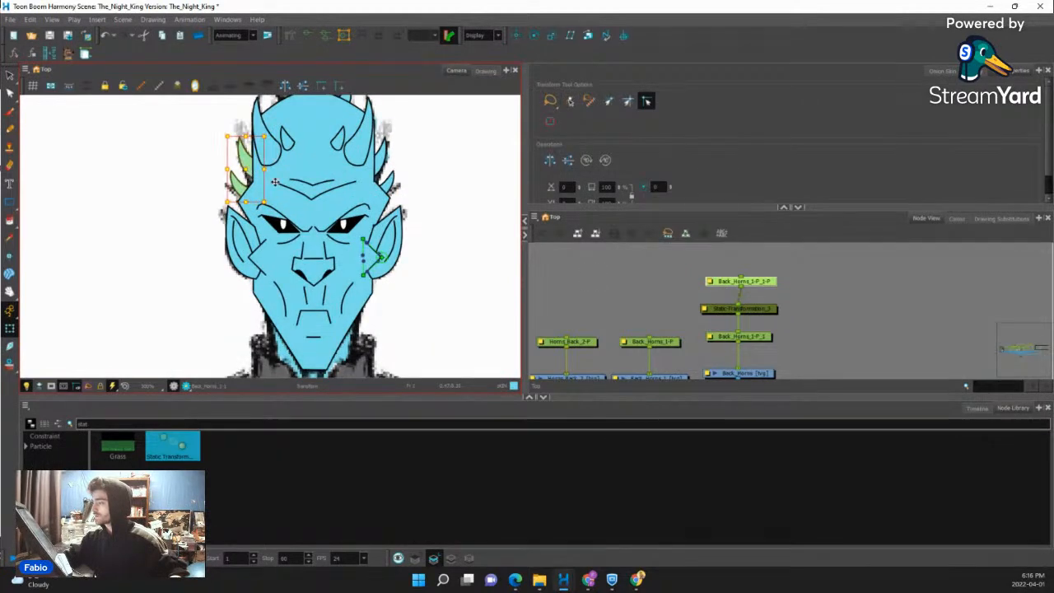
# Bake all incoming transformations into the side horns' Static-Transformation node and delete the temporary parent peg.
pyautogui.click(693, 316)
pyautogui.doubleClick(704, 313)
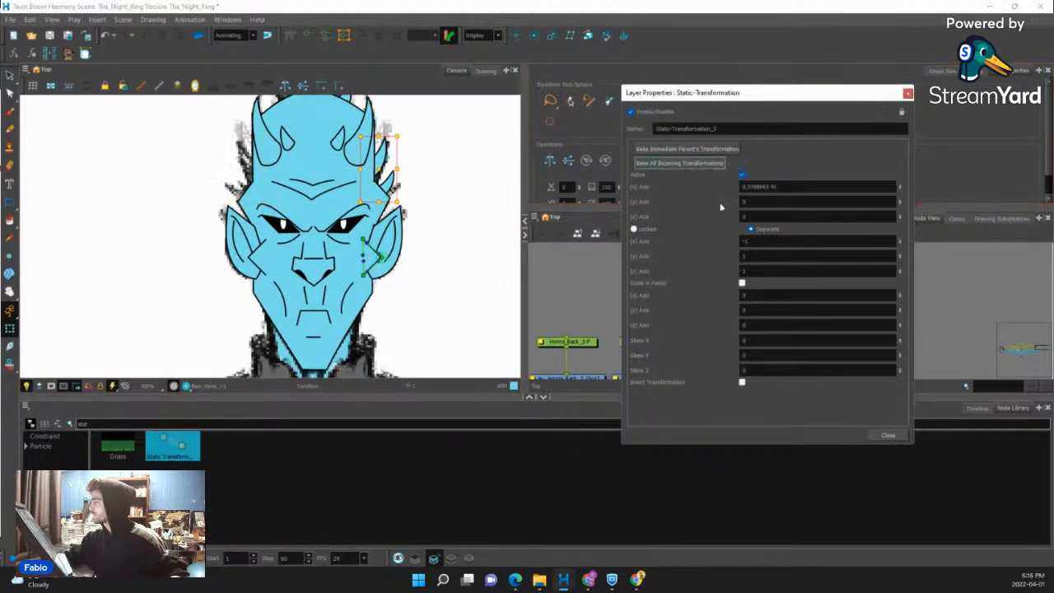
pyautogui.click(883, 436)
pyautogui.click(759, 310)
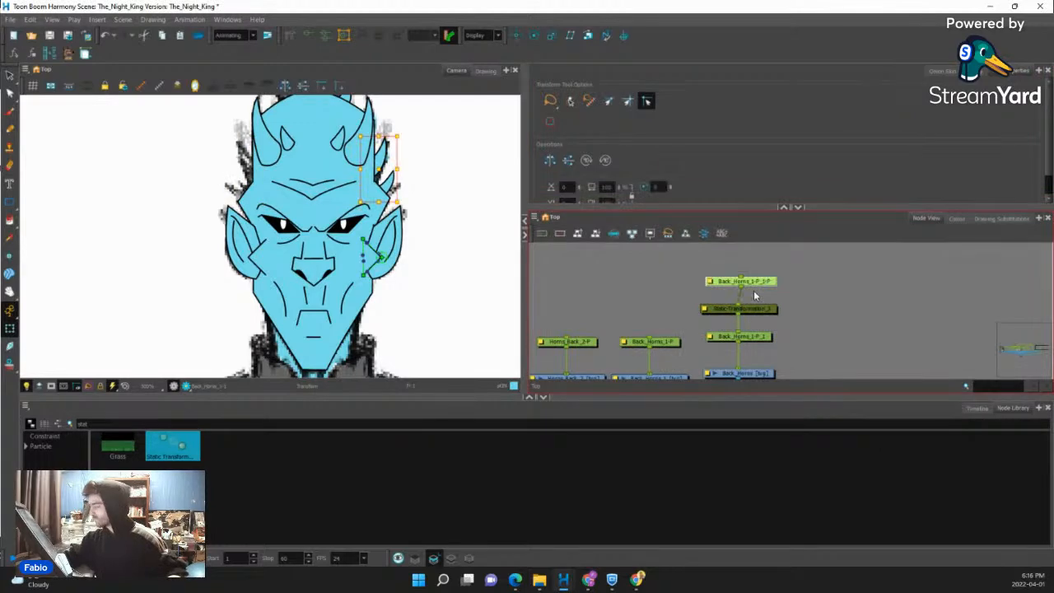
pyautogui.press('Delete')
pyautogui.press('1')
# Clone the Horns_Back_2 drawing together with its peg as drawings only.
pyautogui.moveTo(751, 340); pyautogui.dragTo(697, 291)
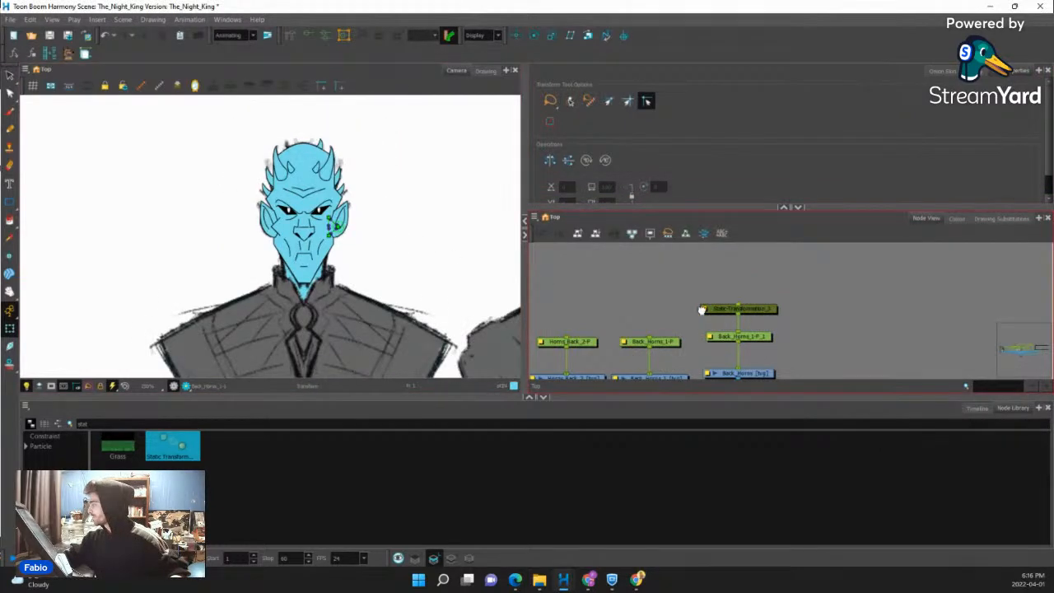
pyautogui.moveTo(636, 315); pyautogui.dragTo(730, 300)
pyautogui.click(622, 279)
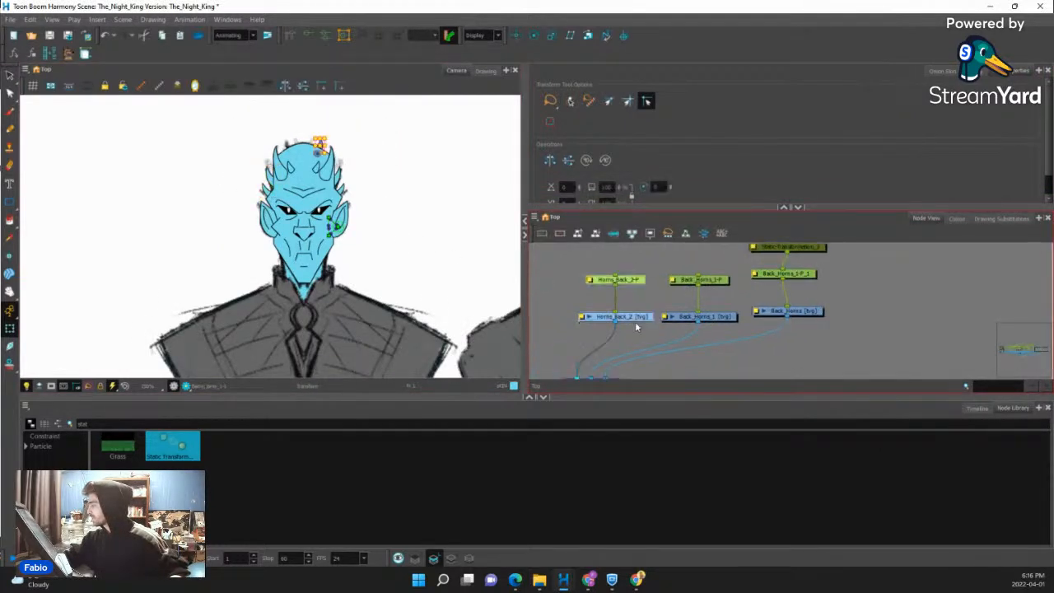
pyautogui.click(534, 217)
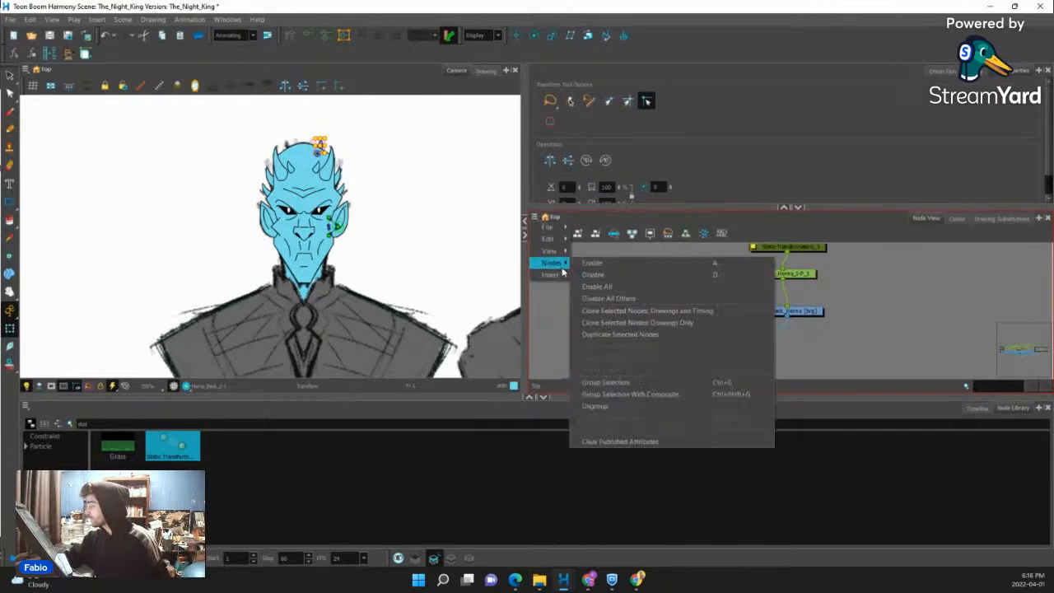
pyautogui.click(620, 322)
# Place the cloned Horns_Back drawing and peg beside the other horn nodes and connect the drawing to the horns composite.
pyautogui.moveTo(642, 329); pyautogui.dragTo(786, 298)
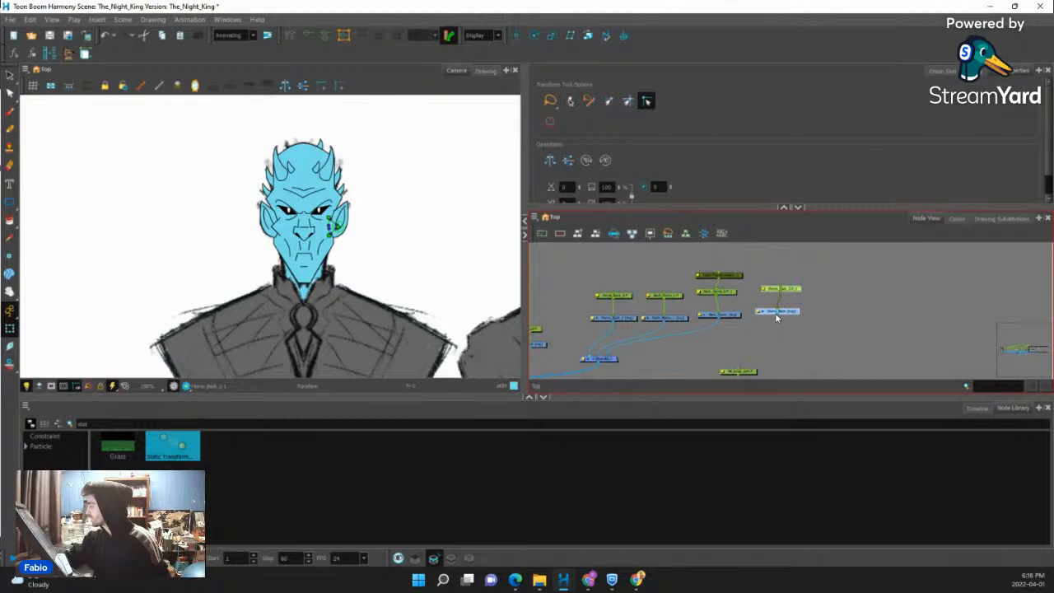
pyautogui.scroll(2, 775, 284)
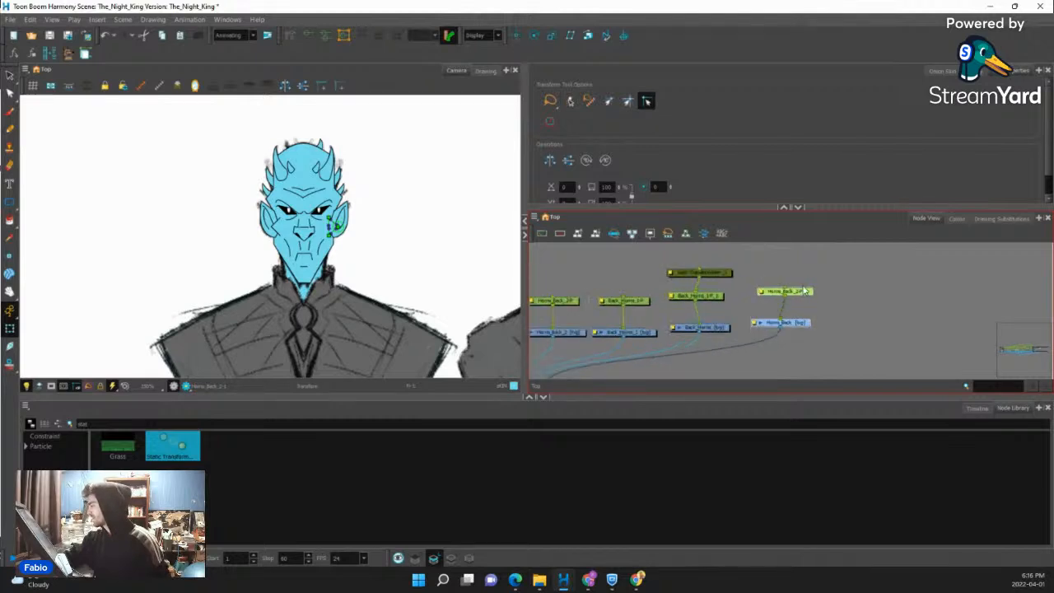
pyautogui.moveTo(806, 295); pyautogui.dragTo(803, 297)
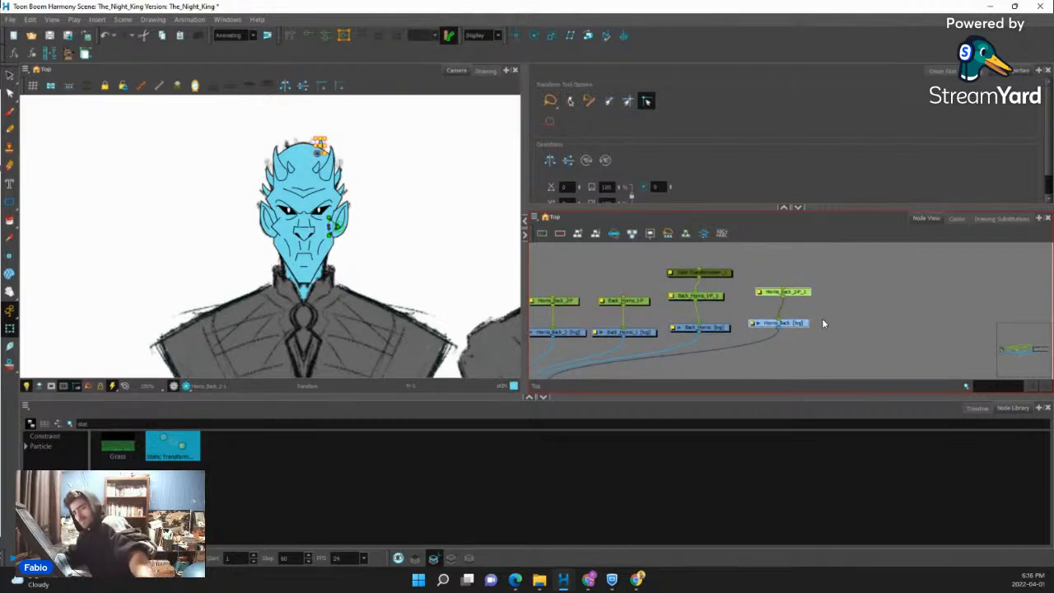
# Add a Static-Transformation node and a parent peg above the cloned Horns_Back peg, and mirror the top horn to the opposite side.
pyautogui.scroll(1, 822, 323)
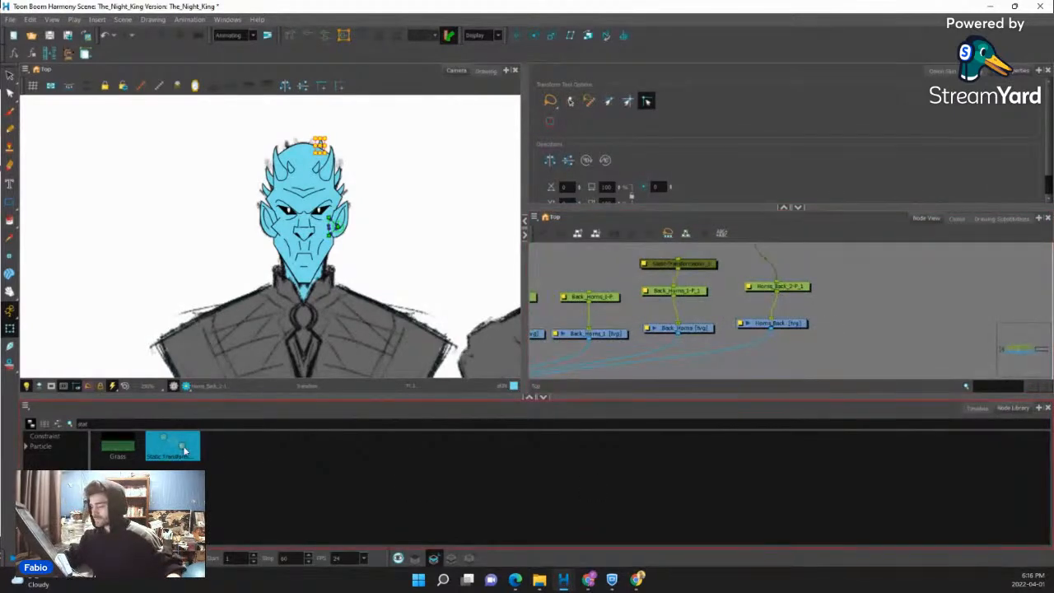
pyautogui.moveTo(712, 322); pyautogui.dragTo(771, 289)
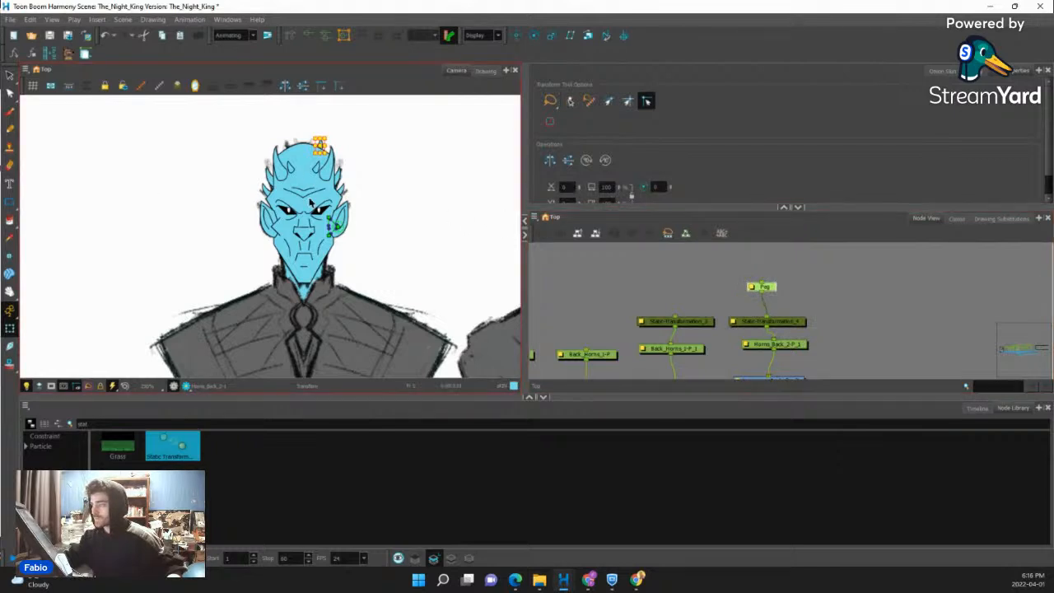
pyautogui.scroll(5, 289, 146)
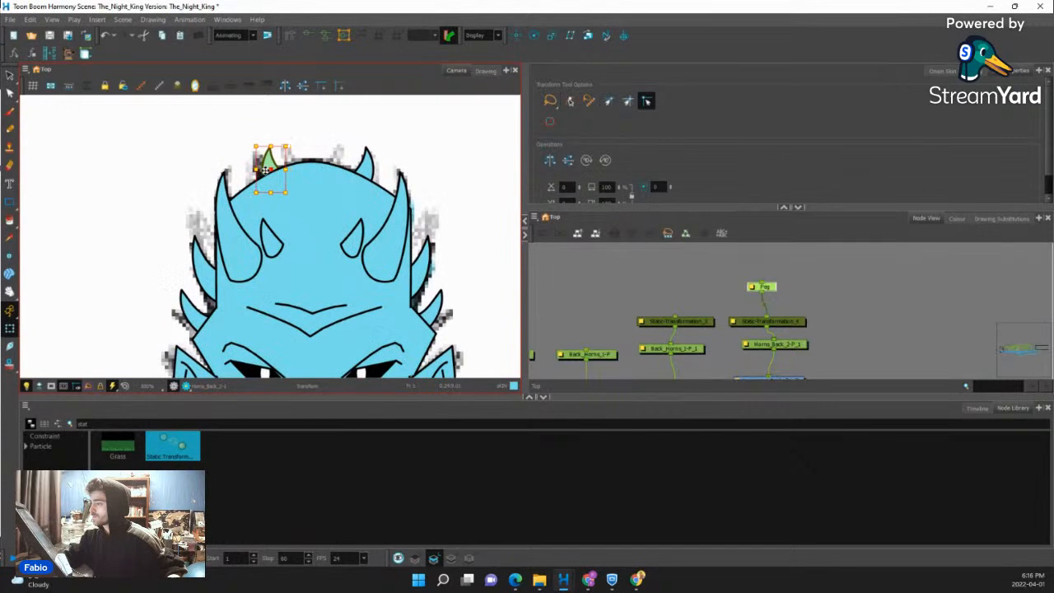
pyautogui.moveTo(264, 169); pyautogui.dragTo(258, 169)
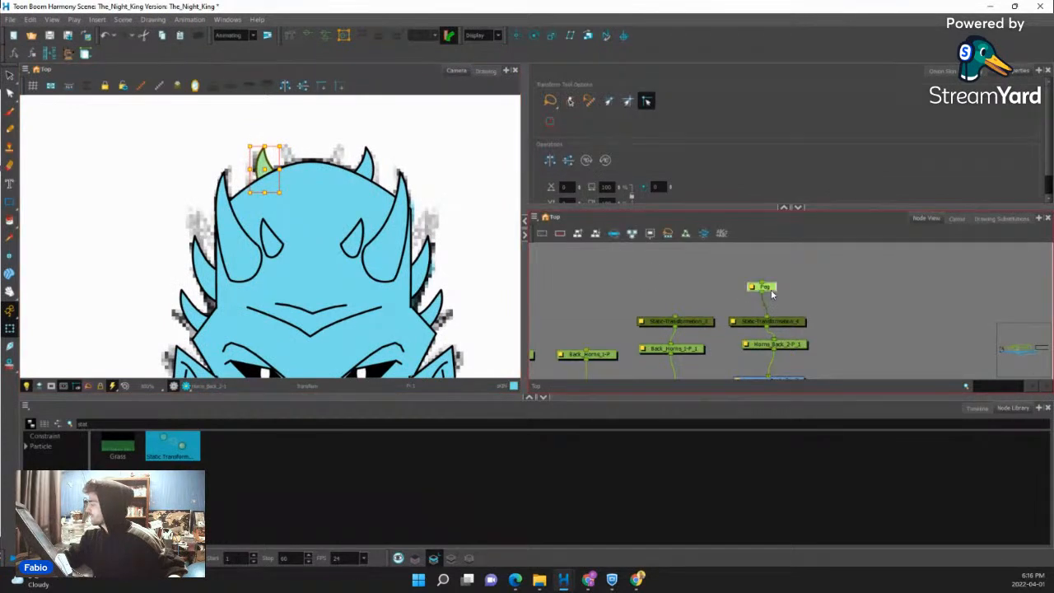
# Bake all incoming transformations into the top horn's Static-Transformation node and delete its temporary parent peg.
pyautogui.doubleClick(734, 320)
pyautogui.click(688, 163)
pyautogui.click(888, 434)
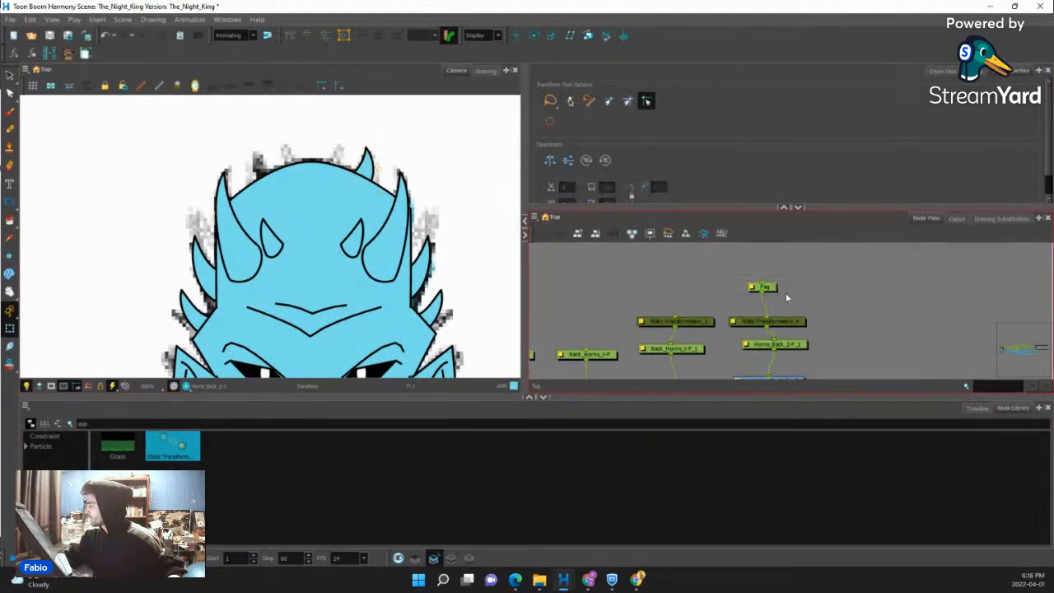
pyautogui.press('Delete')
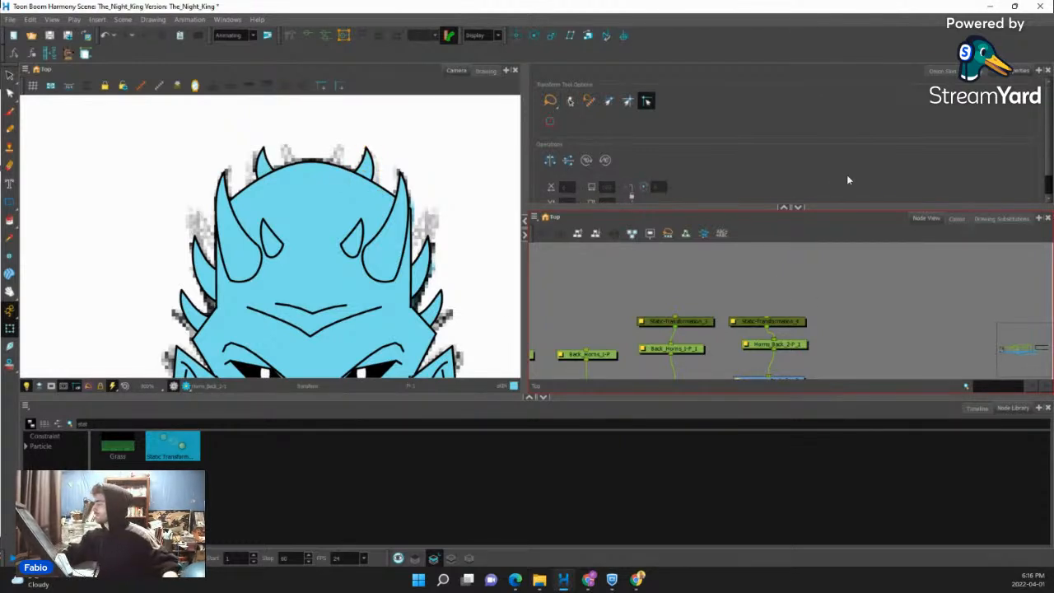
# Examine the placement and pivots of the original and cloned back horns on the front-view head by selecting their pegs.
pyautogui.scroll(-5, 793, 253)
pyautogui.scroll(-6, 402, 233)
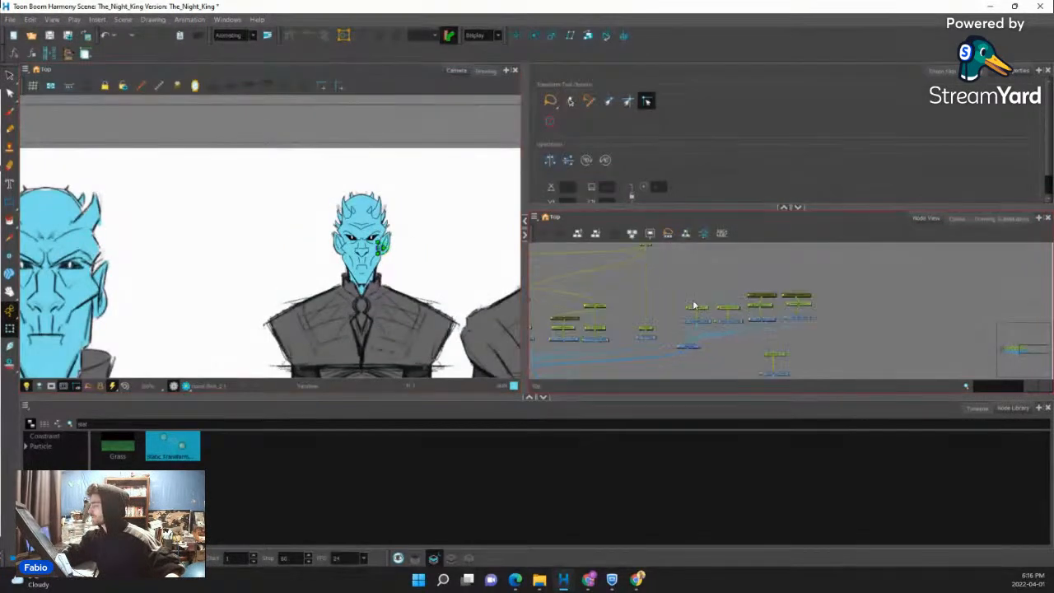
pyautogui.scroll(3, 700, 307)
pyautogui.click(702, 308)
pyautogui.click(739, 311)
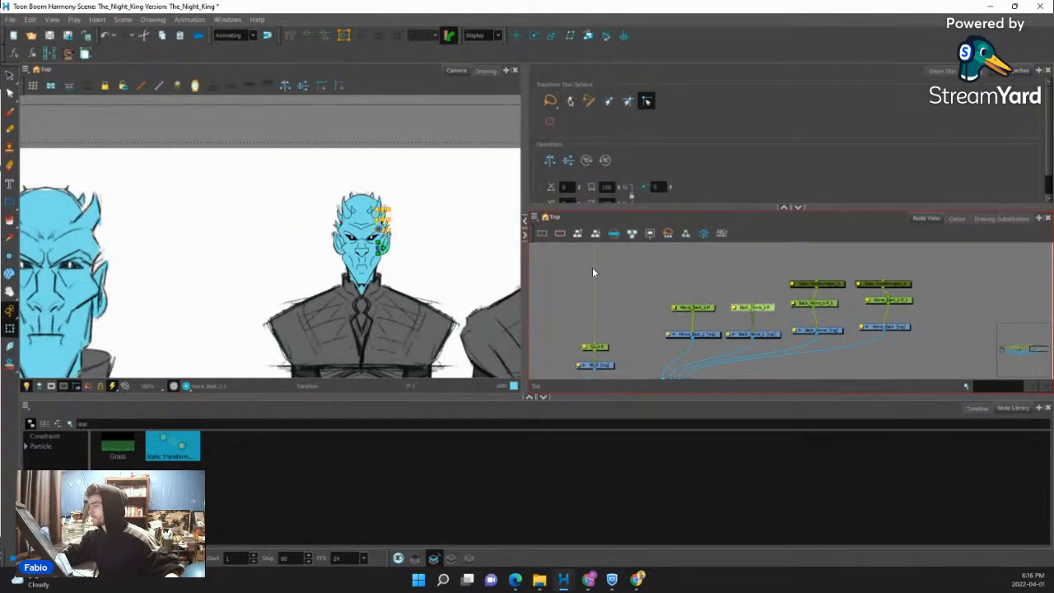
pyautogui.scroll(3, 404, 211)
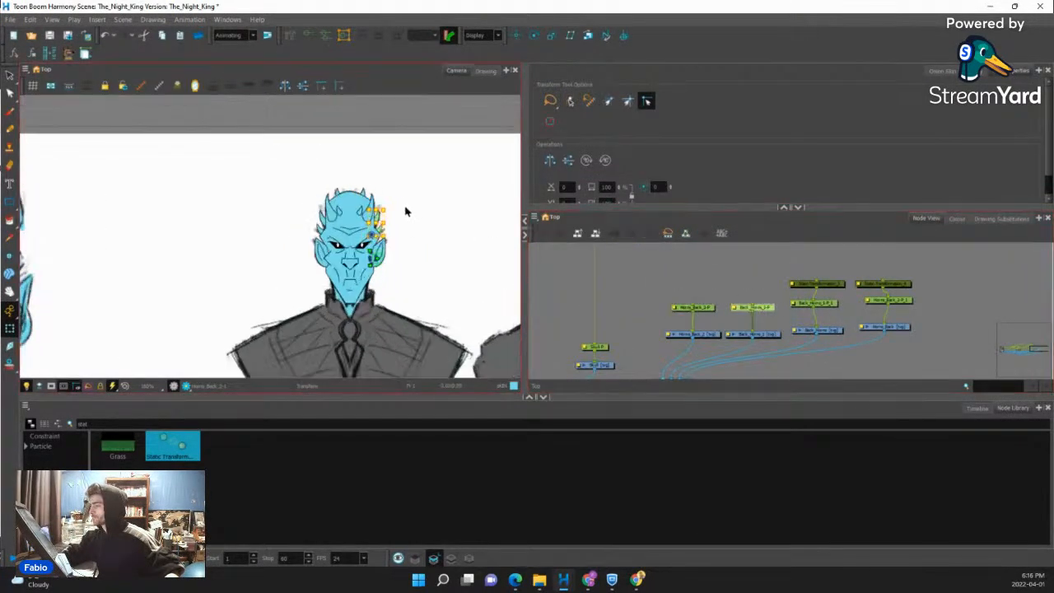
pyautogui.click(830, 305)
pyautogui.click(890, 301)
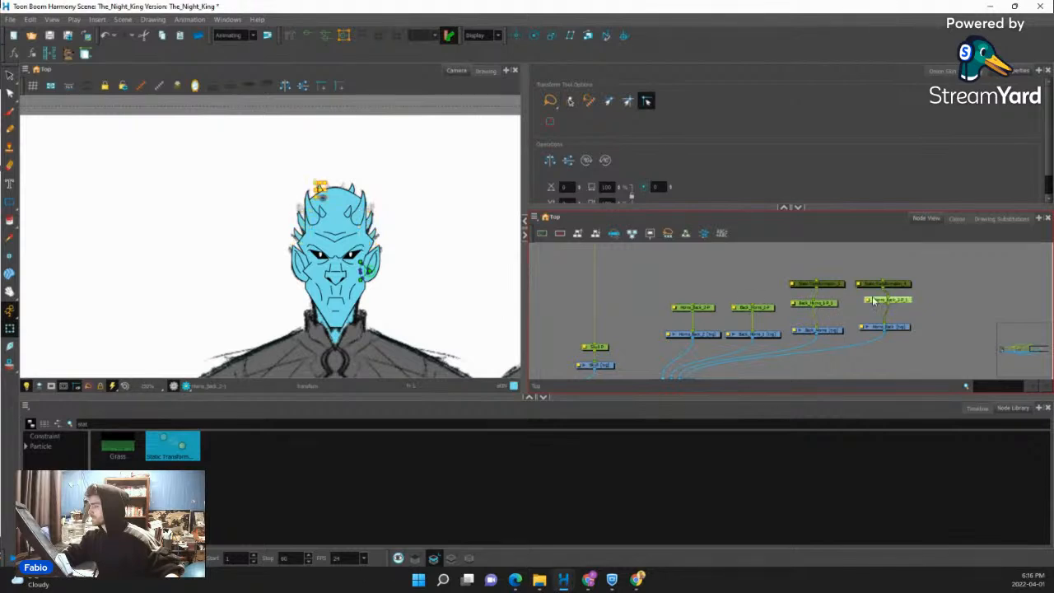
pyautogui.scroll(3, 336, 202)
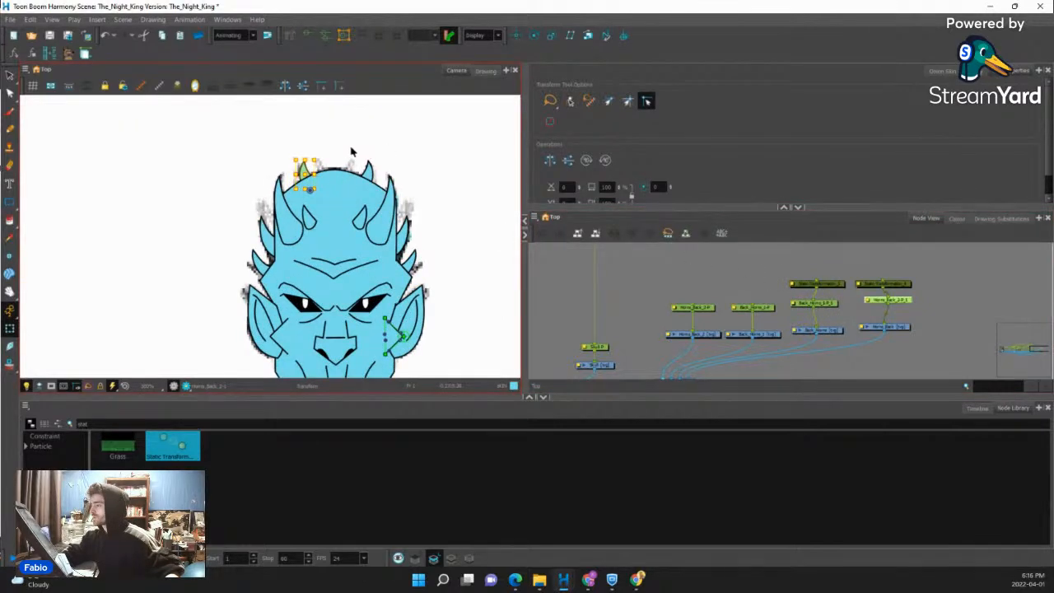
pyautogui.moveTo(357, 241); pyautogui.dragTo(404, 272)
pyautogui.click(536, 244)
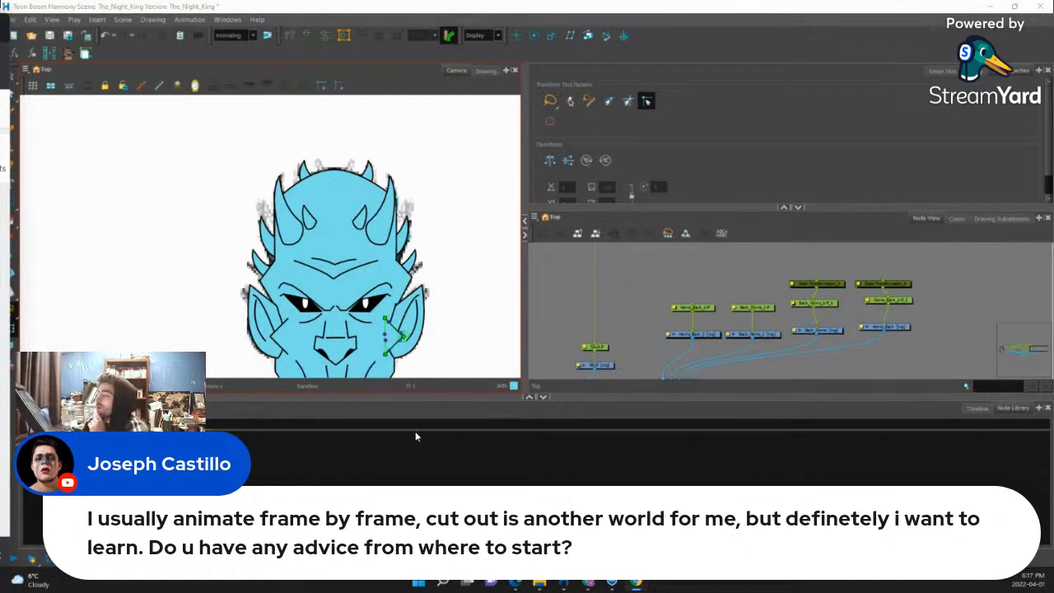
pyautogui.scroll(-2, 338, 319)
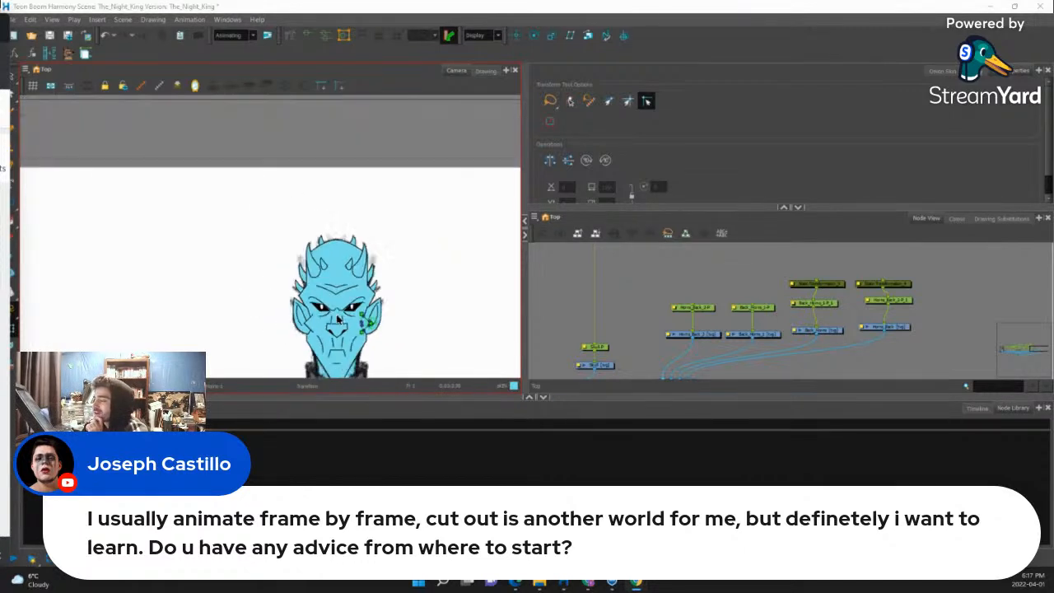
pyautogui.scroll(3, 380, 326)
pyautogui.click(567, 305)
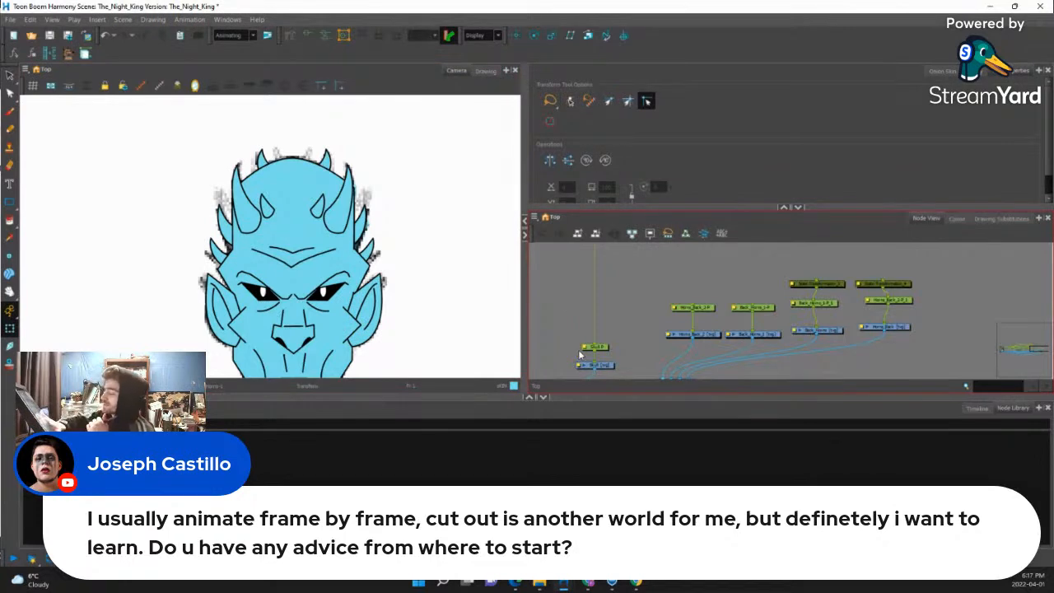
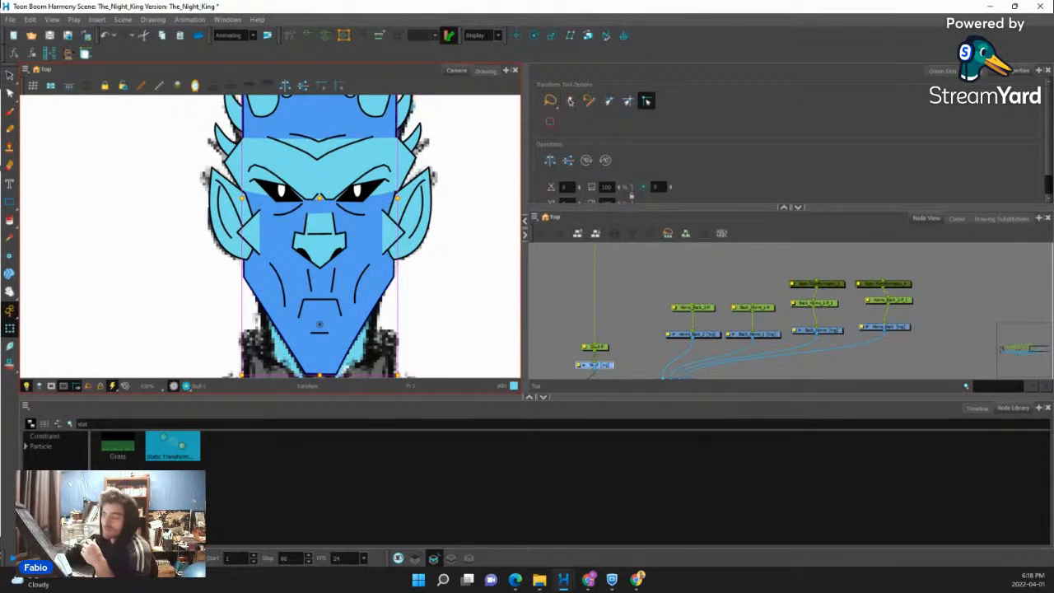
# Inspect the cloned horn nodes and their static transformations, and check how the mirrored horns look on the whole front-view head.
pyautogui.click(670, 264)
pyautogui.moveTo(832, 285)
pyautogui.mouseDown()
pyautogui.moveTo(896, 285)
pyautogui.moveTo(833, 285)
pyautogui.mouseUp()
pyautogui.click(900, 300)
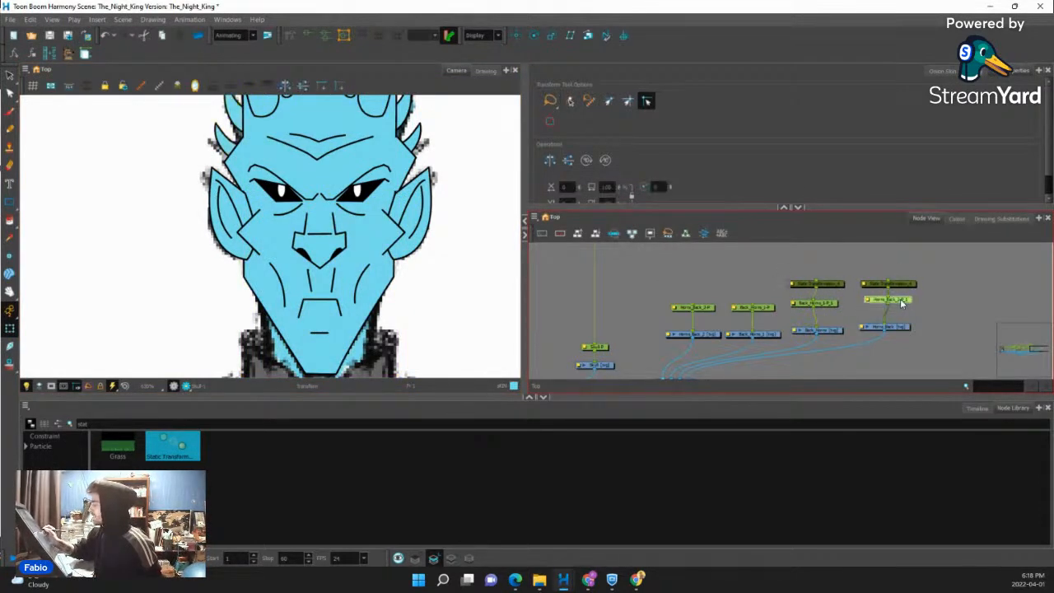
pyautogui.moveTo(898, 326); pyautogui.dragTo(901, 327)
pyautogui.click(831, 303)
pyautogui.click(834, 285)
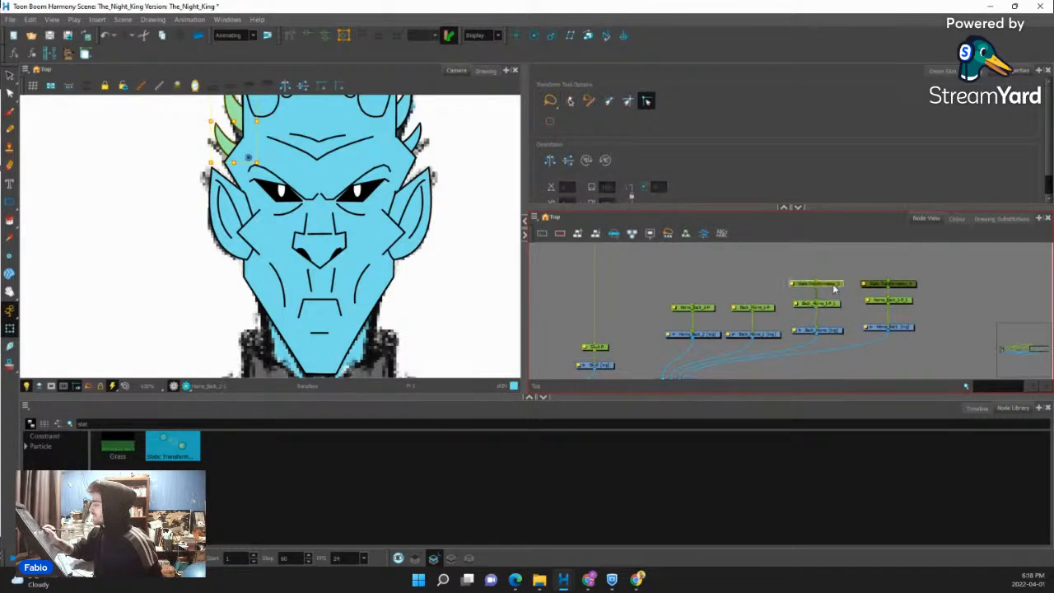
pyautogui.click(879, 532)
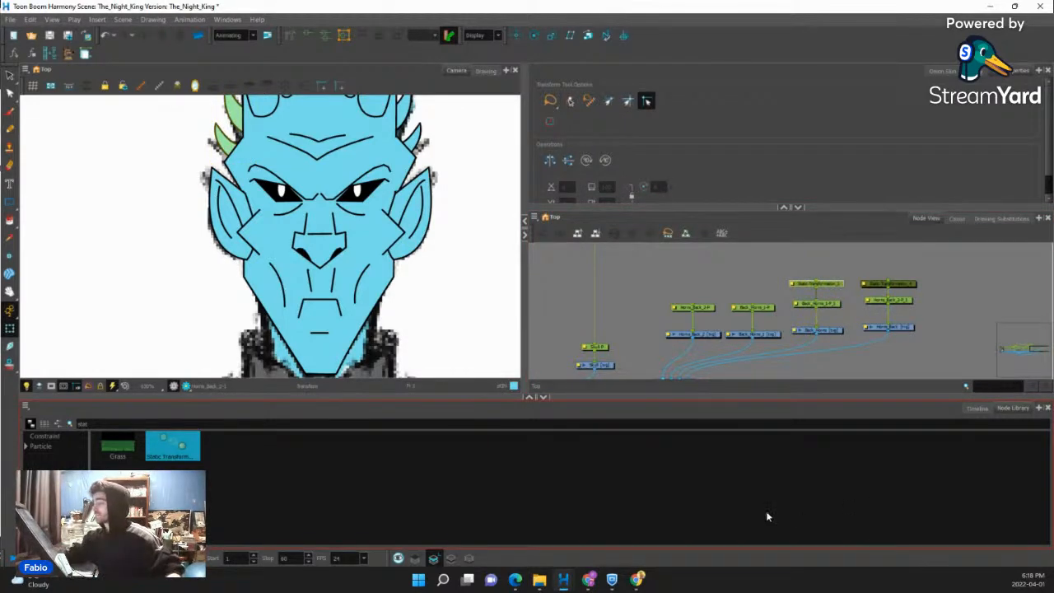
pyautogui.press('1')
pyautogui.press('1')
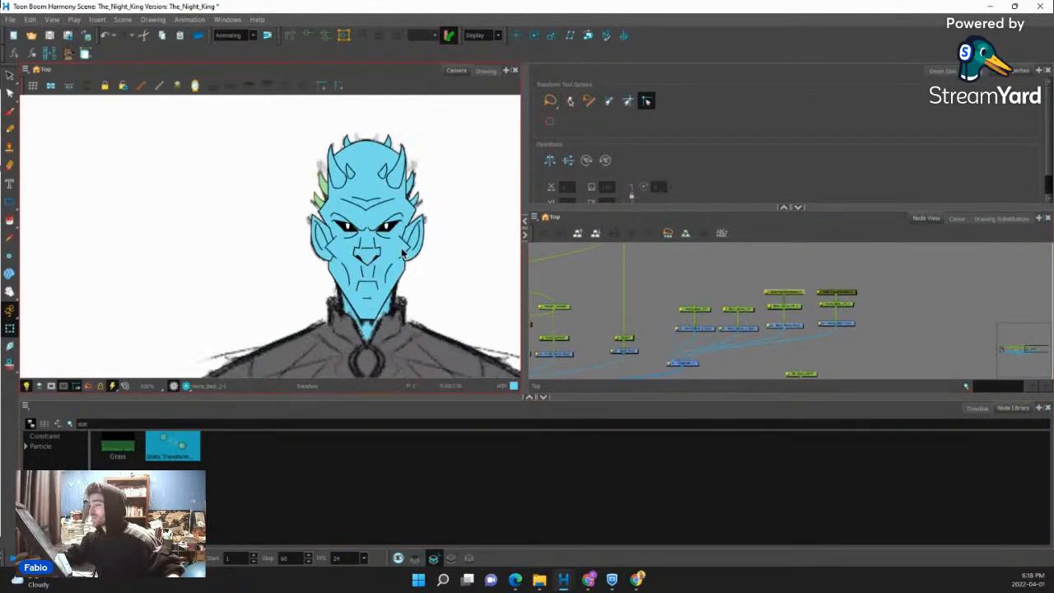
pyautogui.scroll(-2, 395, 137)
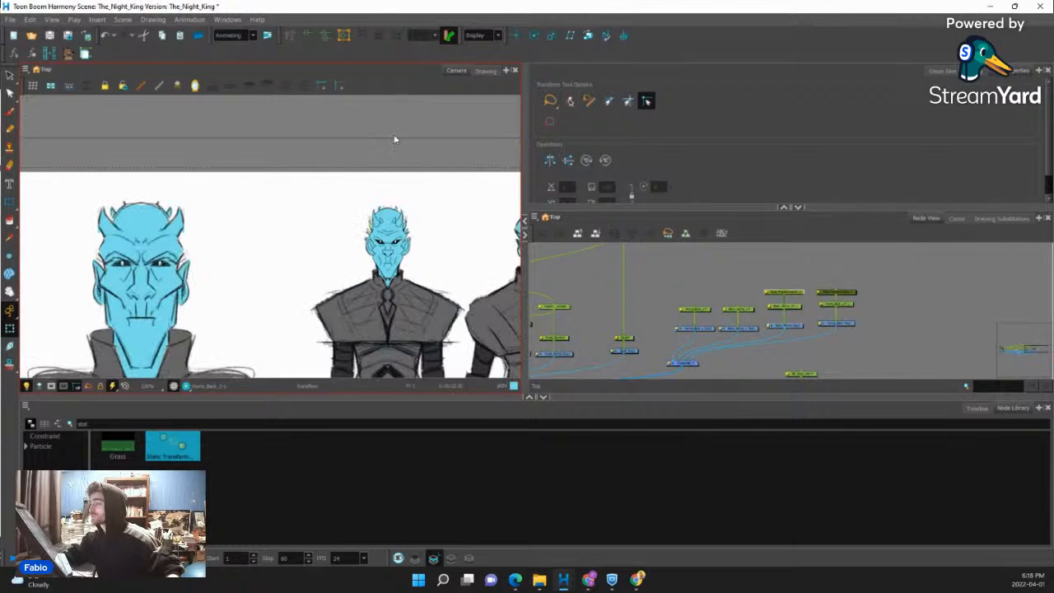
pyautogui.scroll(1, 395, 193)
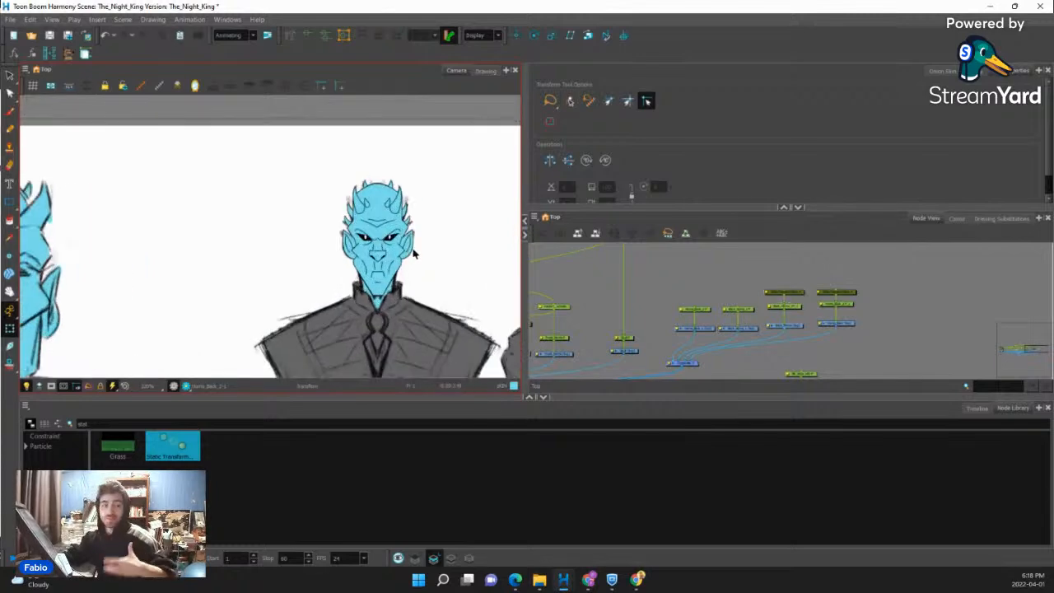
pyautogui.scroll(3, 415, 254)
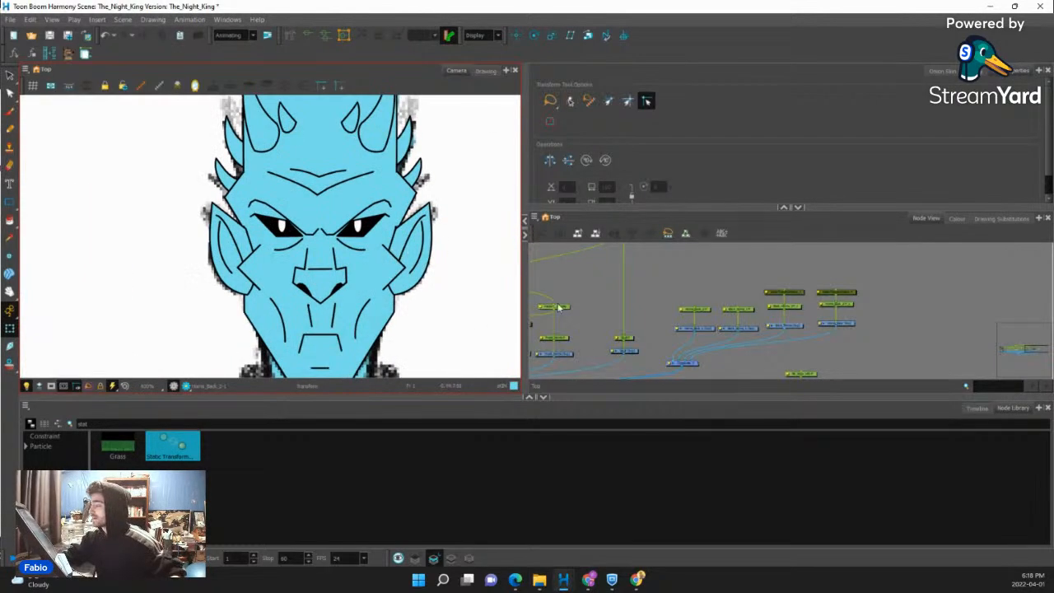
pyautogui.scroll(1, 416, 227)
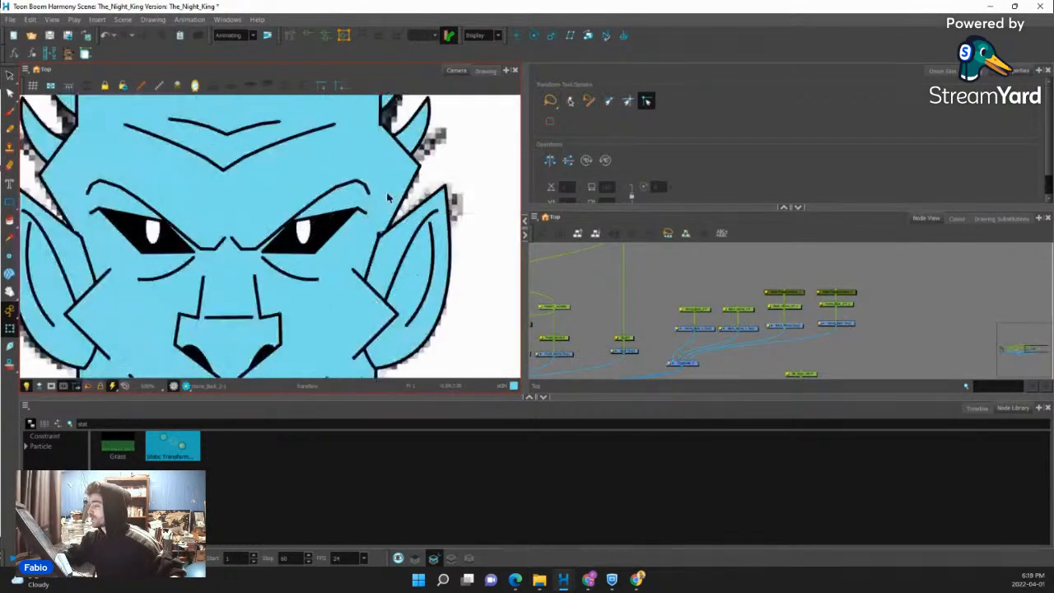
pyautogui.scroll(-4, 449, 247)
pyautogui.scroll(2, 740, 319)
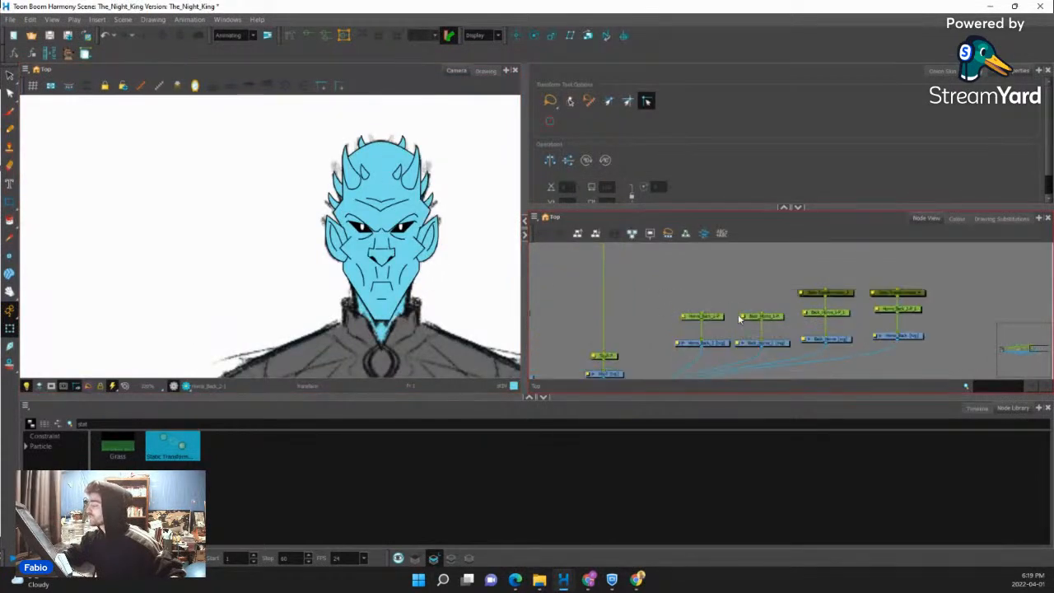
# Inspect the original Horns_Back_2 and Back_Horns_1 drawings and pegs to see which horns each one controls.
pyautogui.click(725, 343)
pyautogui.scroll(2, 700, 299)
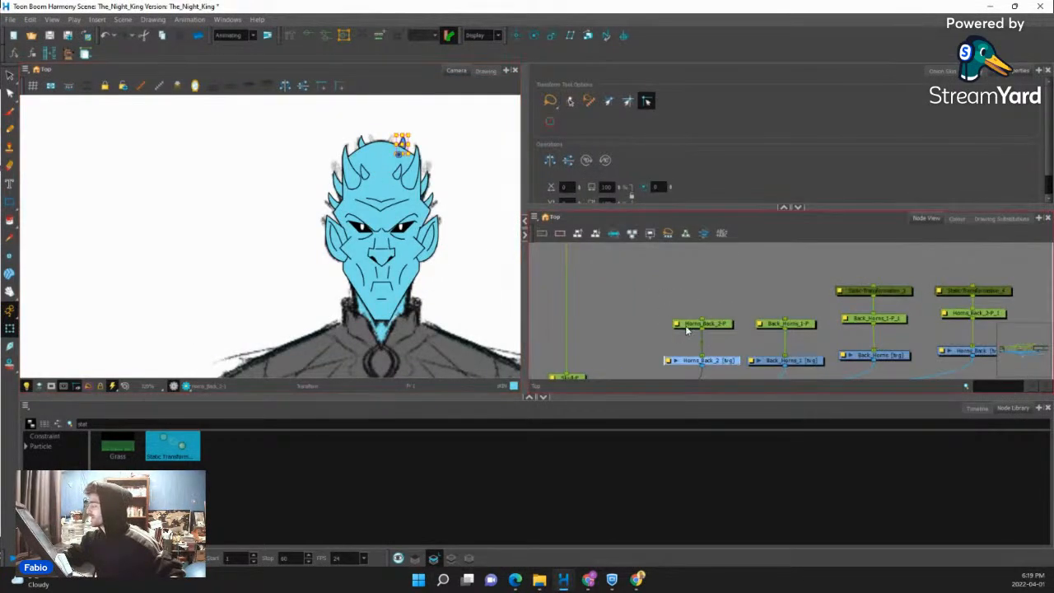
pyautogui.moveTo(700, 298); pyautogui.dragTo(657, 293)
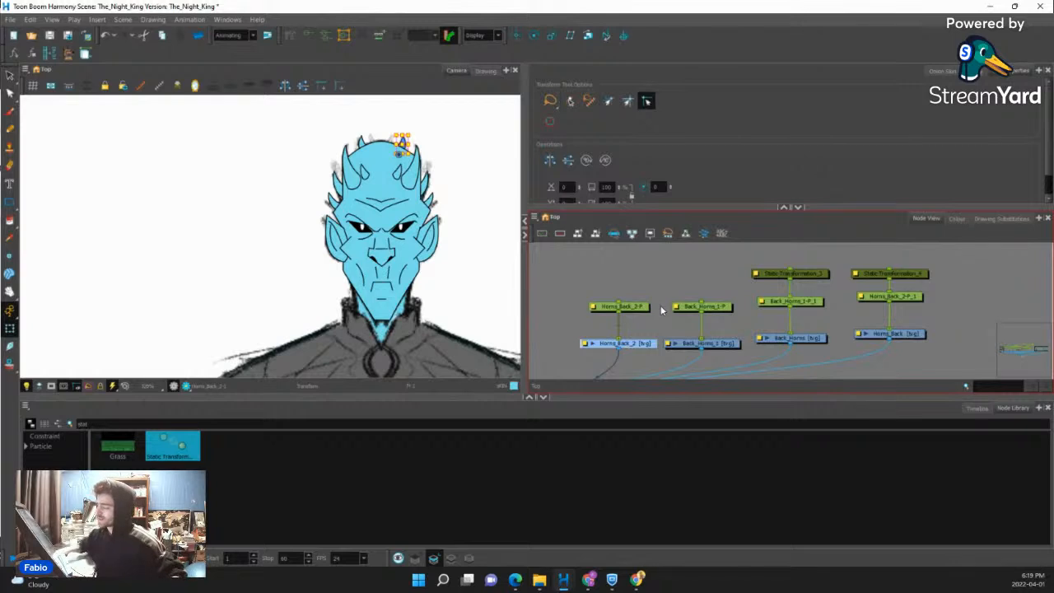
pyautogui.click(707, 307)
pyautogui.click(710, 341)
pyautogui.click(710, 308)
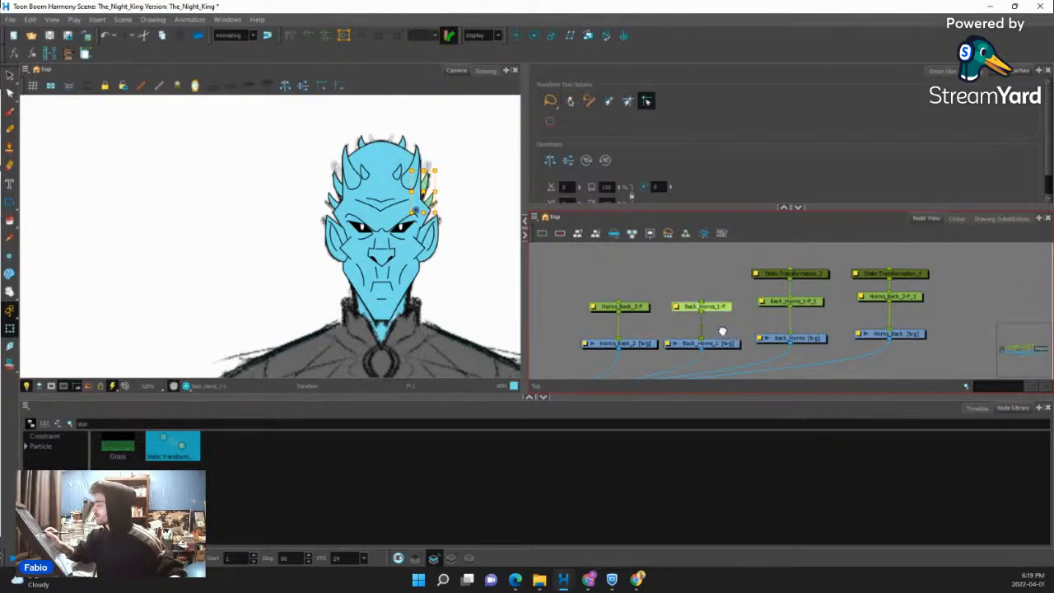
pyautogui.moveTo(723, 330)
pyautogui.mouseDown()
pyautogui.moveTo(720, 363)
pyautogui.moveTo(723, 337)
pyautogui.mouseUp()
pyautogui.click(806, 307)
pyautogui.moveTo(641, 352); pyautogui.dragTo(638, 346)
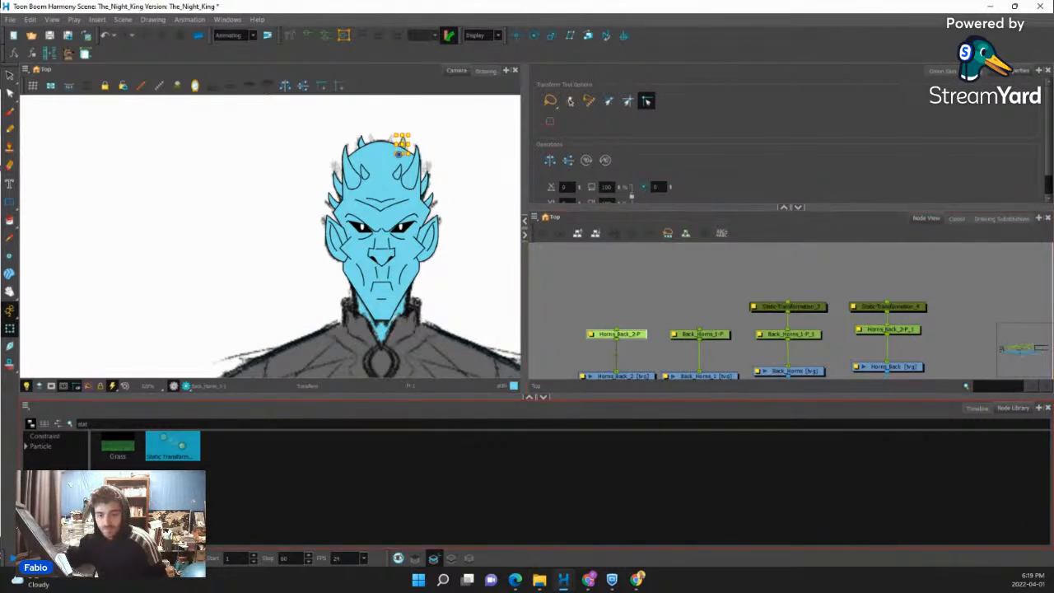
pyautogui.hotkey('alt', 'Tab')
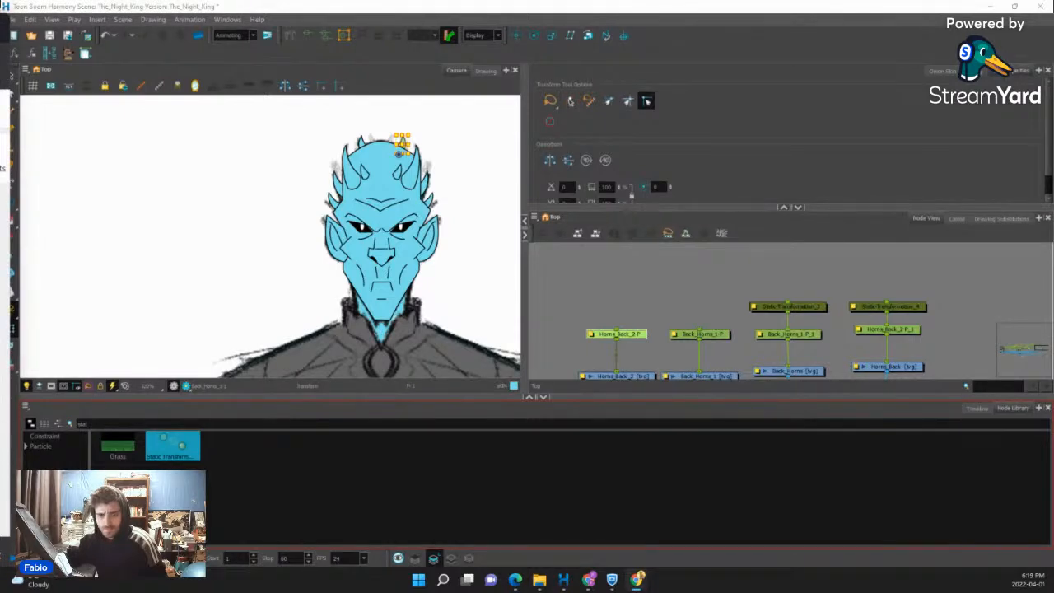
pyautogui.scroll(-1, 279, 270)
pyautogui.scroll(-1, 288, 273)
pyautogui.scroll(1, 357, 258)
pyautogui.scroll(1, 346, 243)
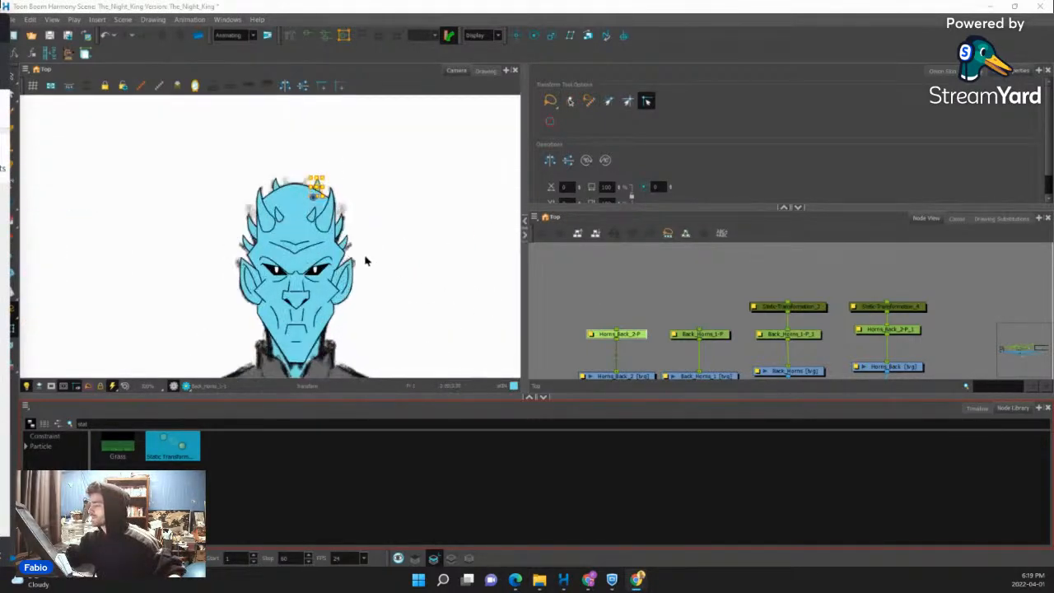
pyautogui.scroll(-1, 359, 252)
pyautogui.scroll(1, 337, 238)
pyautogui.scroll(1, 311, 219)
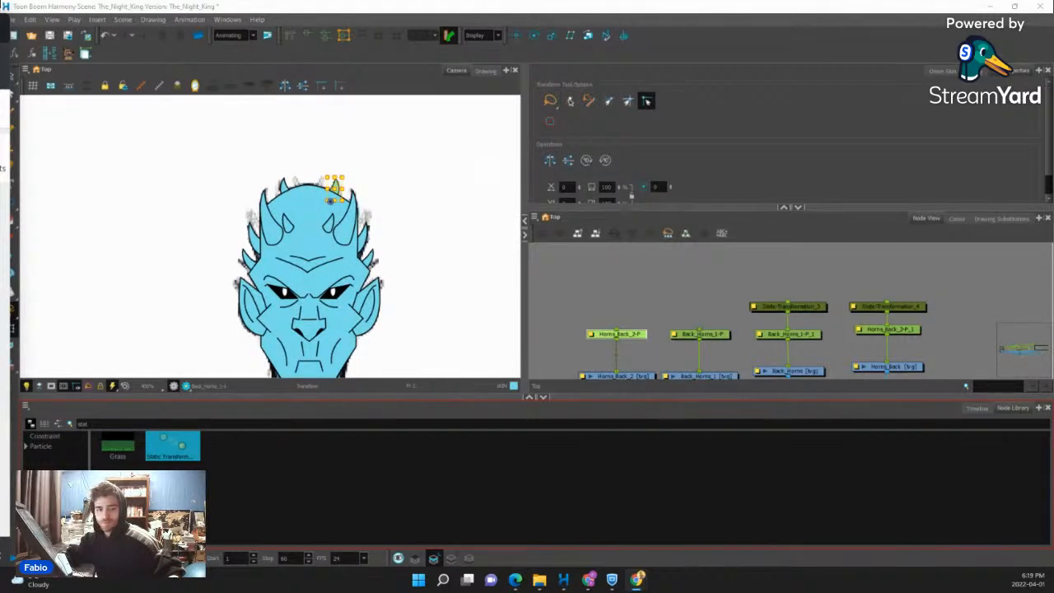
# Compare which horns the original Horns_Back_2-P and Back_Horns_1-P pegs and the cloned Back_Horns peg control on the head.
pyautogui.click(687, 294)
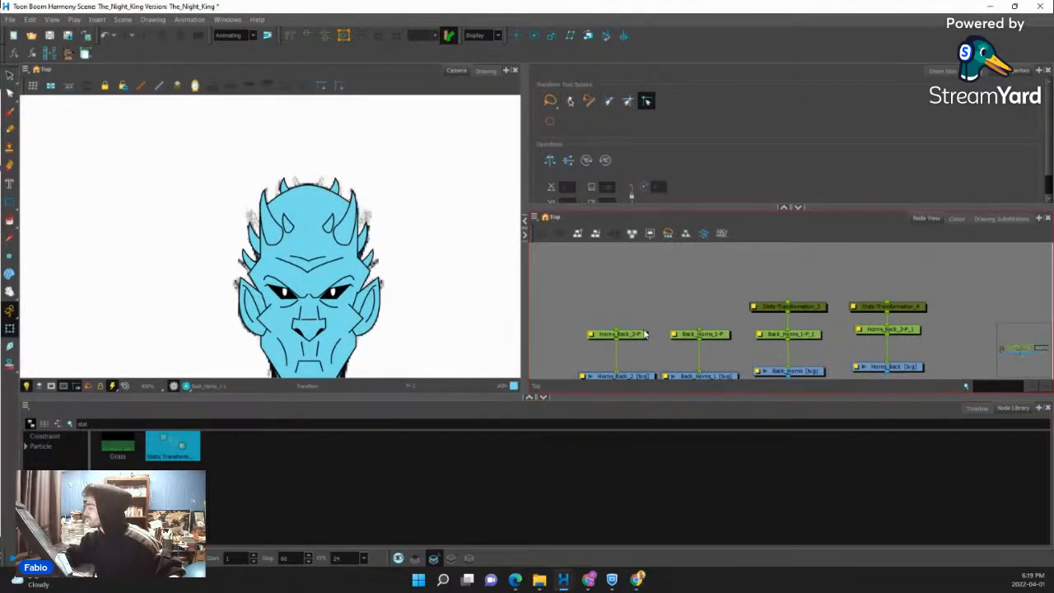
pyautogui.click(701, 334)
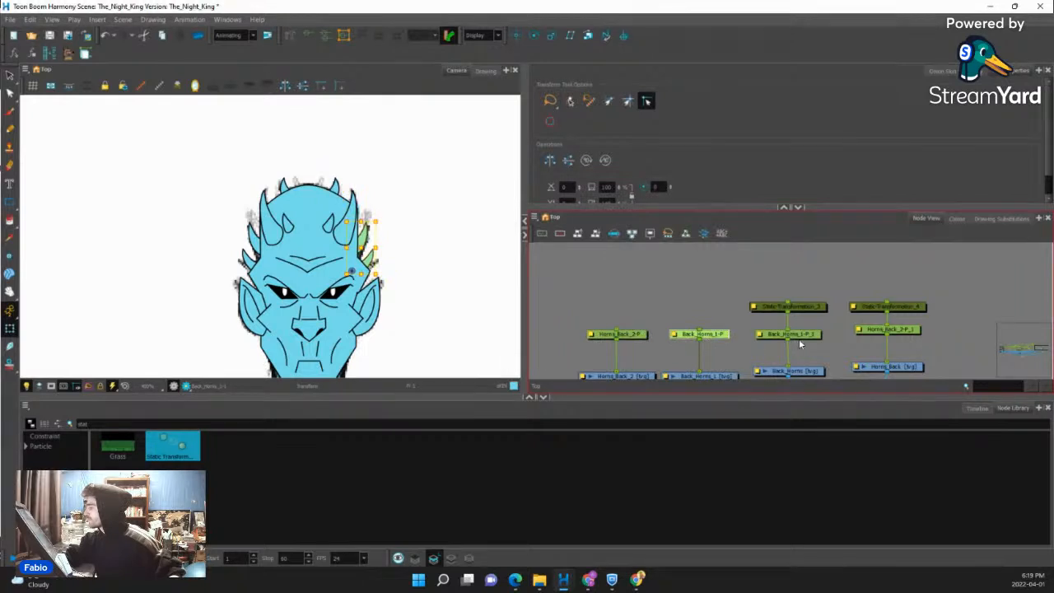
pyautogui.click(799, 338)
pyautogui.click(700, 334)
pyautogui.moveTo(636, 338); pyautogui.dragTo(640, 338)
pyautogui.click(711, 333)
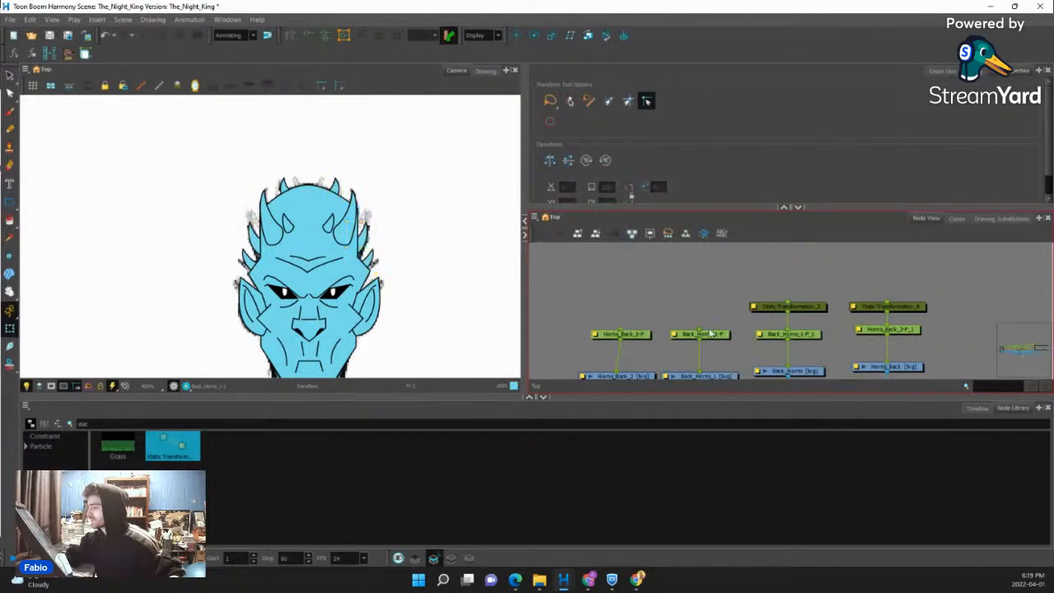
pyautogui.click(638, 336)
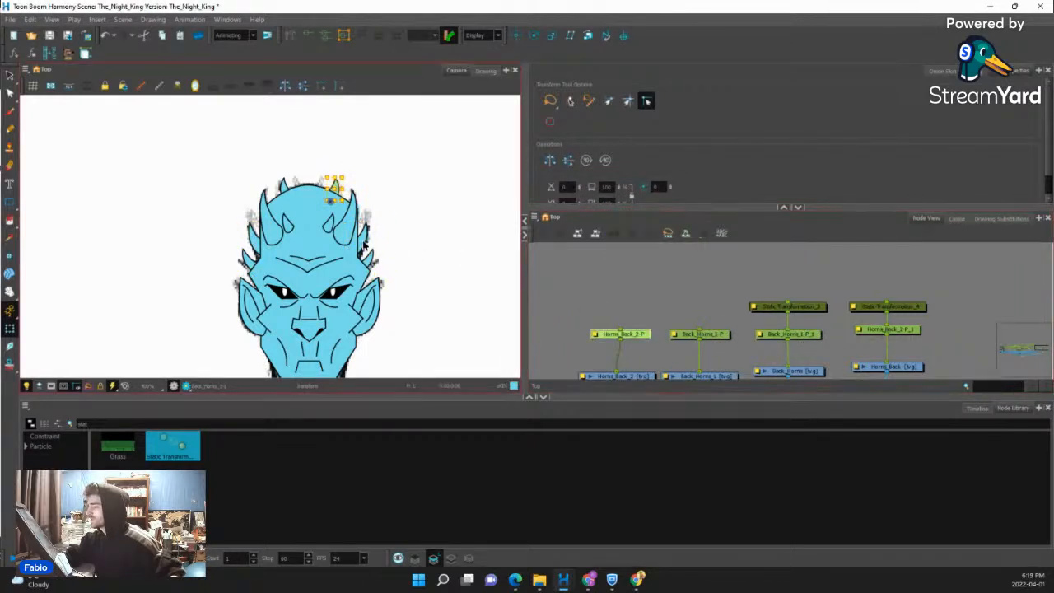
pyautogui.click(697, 334)
pyautogui.moveTo(617, 303); pyautogui.dragTo(696, 334)
pyautogui.click(697, 318)
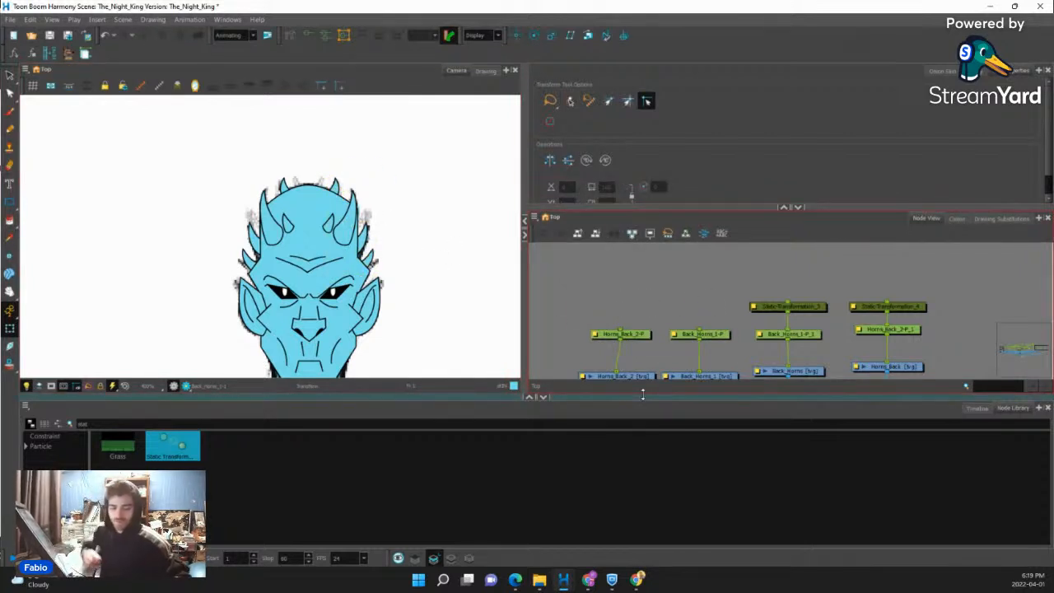
# Add a common parent peg above the two original back horn pegs and connect both pegs to it.
pyautogui.hotkey('ctrl', 'p')
pyautogui.moveTo(813, 321); pyautogui.dragTo(620, 329)
pyautogui.moveTo(714, 270); pyautogui.dragTo(684, 281)
pyautogui.moveTo(837, 286); pyautogui.dragTo(810, 254)
# Delete both cloned back horn drawings together with their pegs and Static-Transformation nodes.
pyautogui.moveTo(740, 288); pyautogui.dragTo(738, 285)
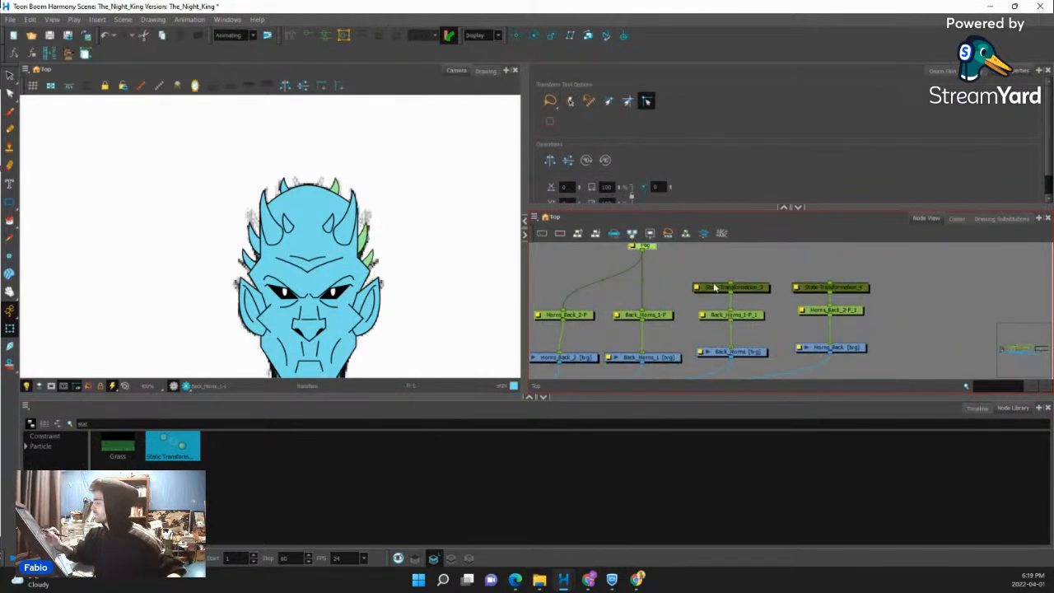
pyautogui.click(873, 355)
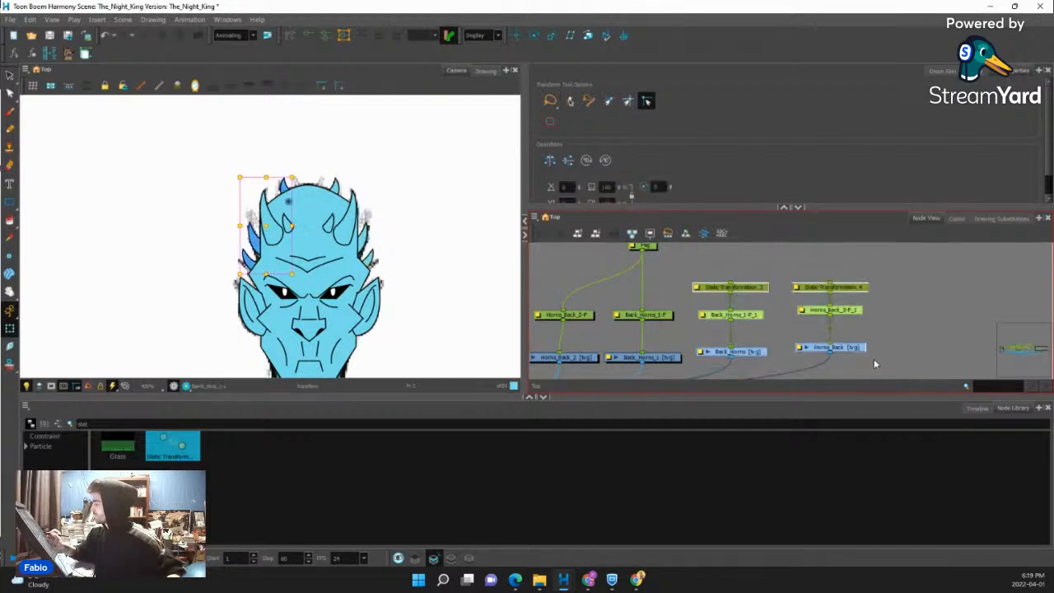
pyautogui.press('Delete')
# View the layer properties of the parent peg above the two back horn pegs.
pyautogui.moveTo(678, 260); pyautogui.dragTo(703, 294)
pyautogui.click(678, 281)
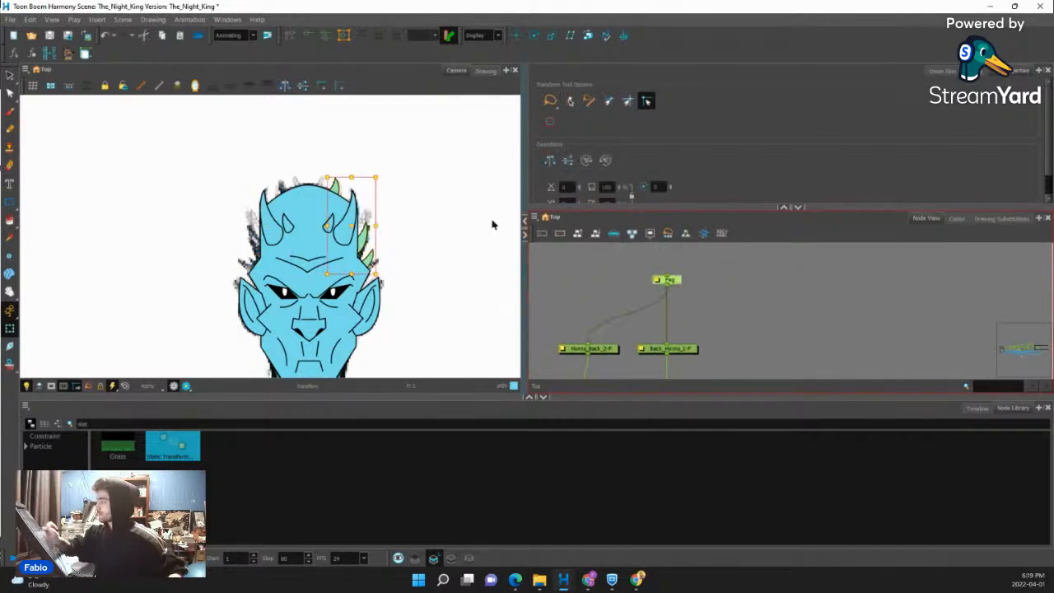
pyautogui.doubleClick(658, 281)
pyautogui.moveTo(714, 99); pyautogui.dragTo(194, 134)
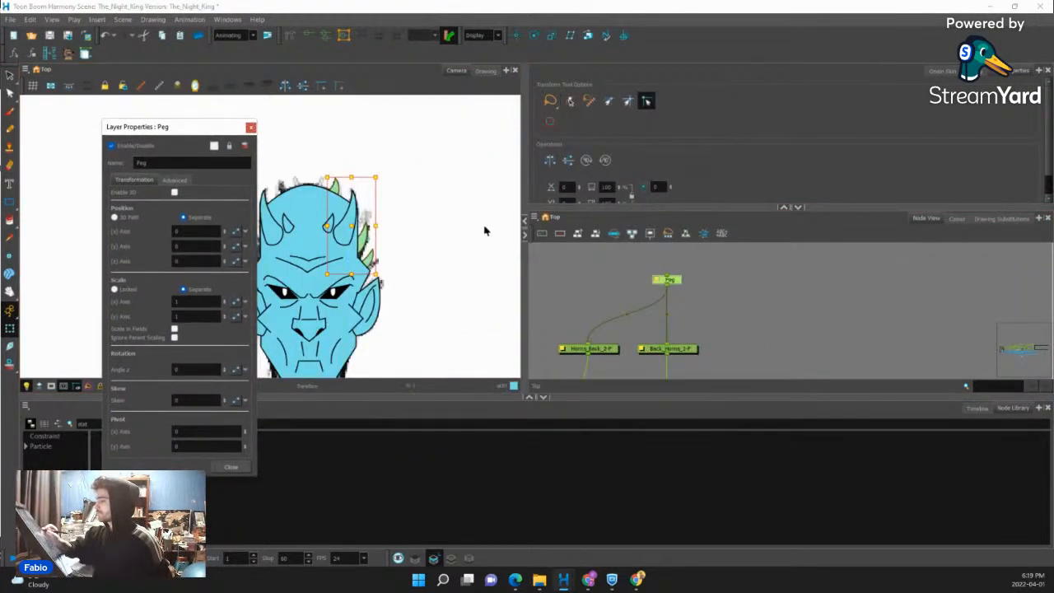
pyautogui.click(250, 128)
# Move the parent peg's pivot from the character's waist to the centre of the forehead and return to the Transform tool.
pyautogui.click(534, 36)
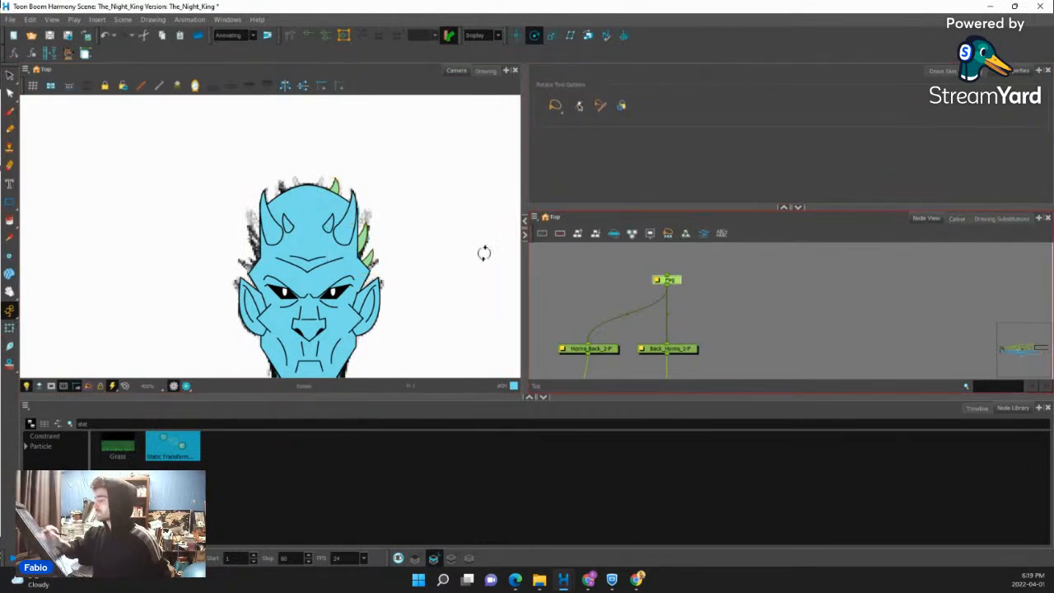
pyautogui.scroll(-5, 315, 224)
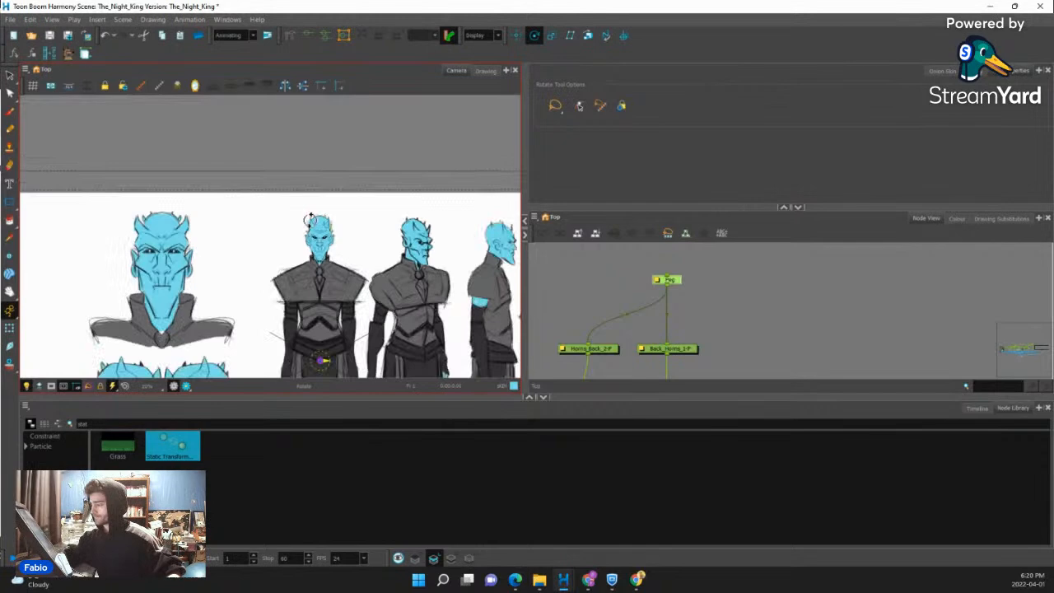
pyautogui.scroll(3, 310, 219)
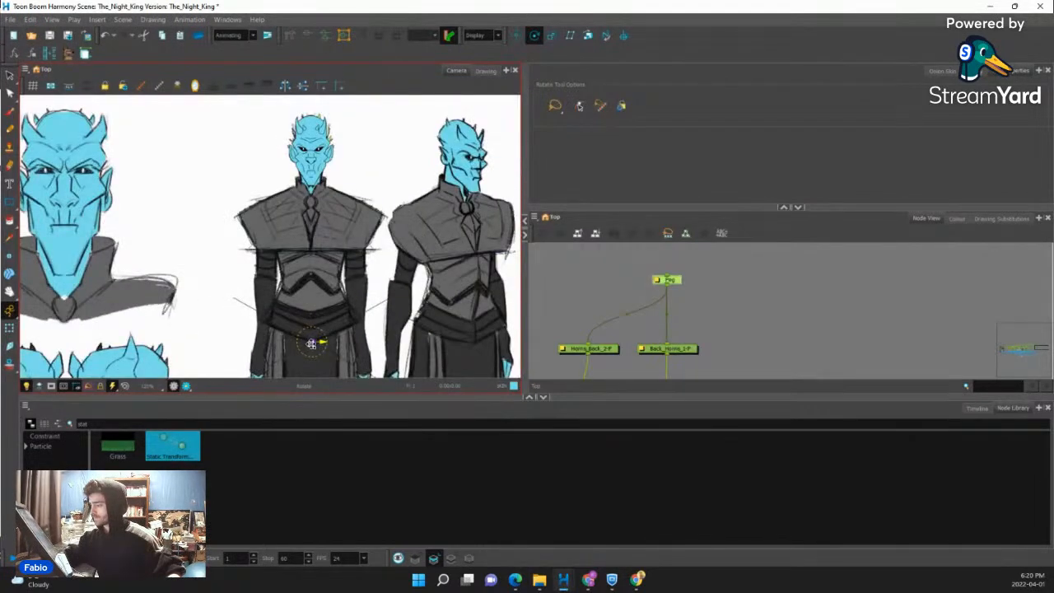
pyautogui.moveTo(312, 343); pyautogui.dragTo(315, 147)
pyautogui.scroll(4, 315, 145)
pyautogui.scroll(-3, 317, 234)
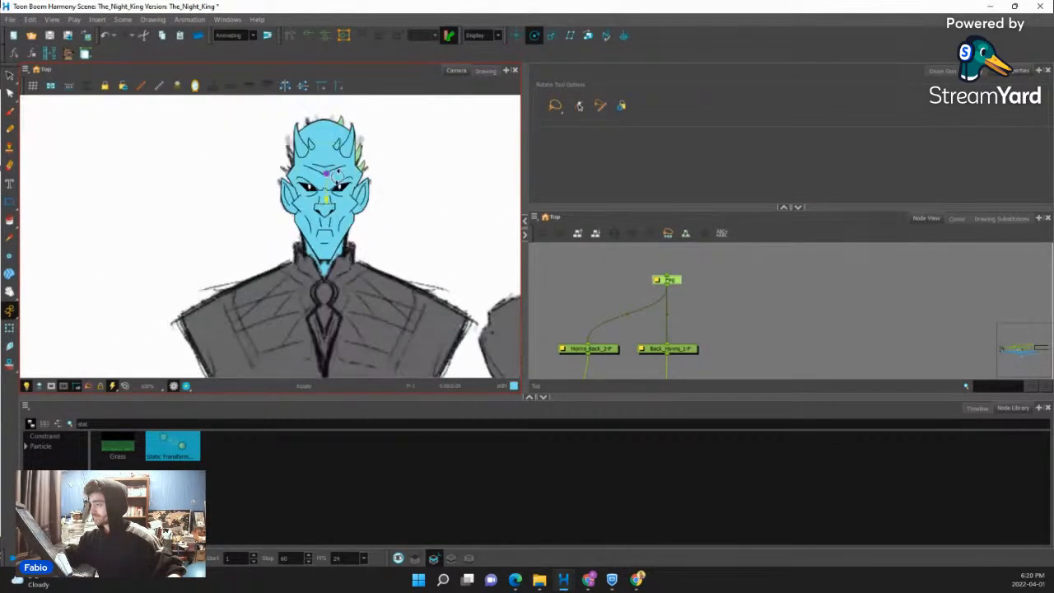
pyautogui.scroll(1, 317, 239)
pyautogui.click(10, 328)
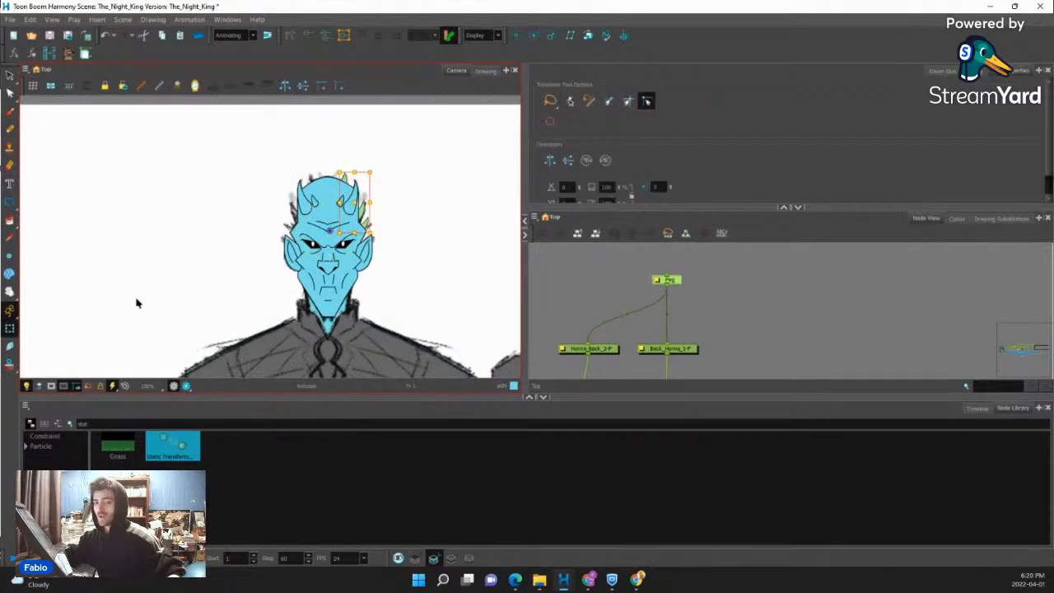
pyautogui.scroll(2, 352, 221)
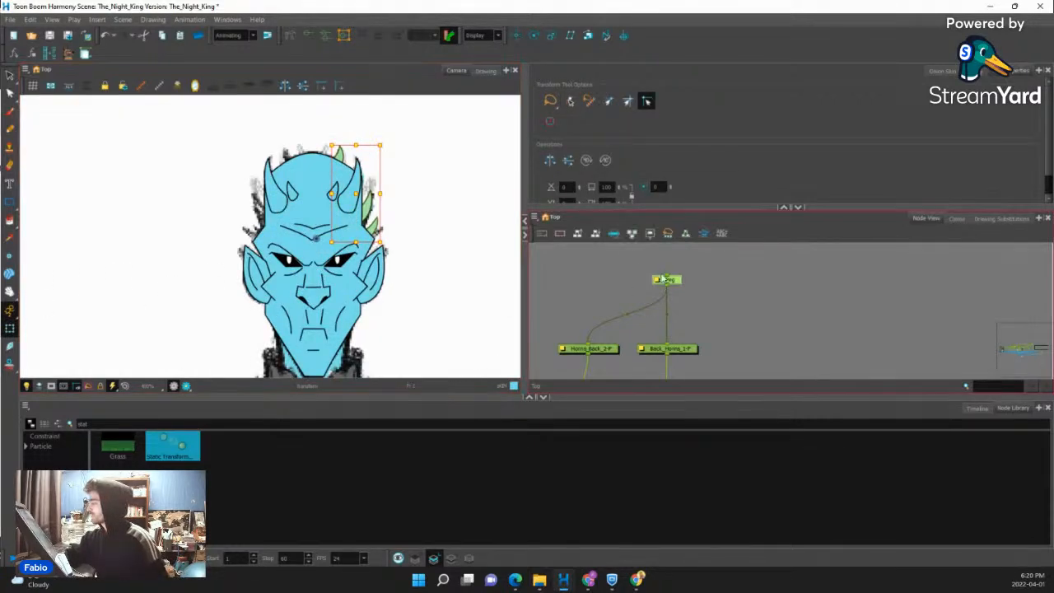
# Place the composite beneath the horn drawings and group it with the parent peg and both back horn pegs and drawings.
pyautogui.scroll(-3, 611, 282)
pyautogui.scroll(-2, 611, 282)
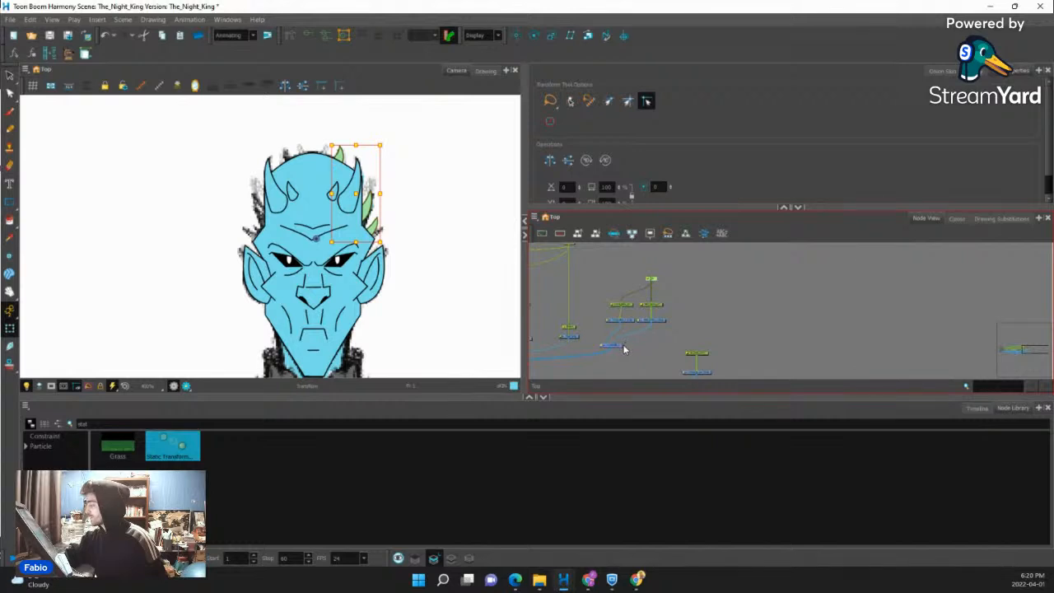
pyautogui.moveTo(623, 348); pyautogui.dragTo(640, 349)
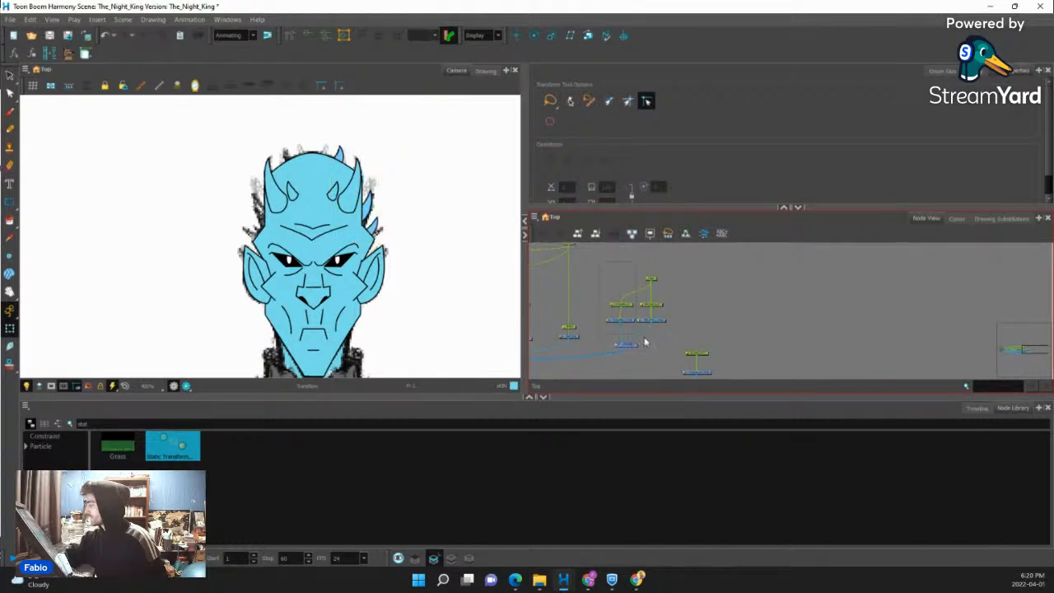
pyautogui.click(666, 354)
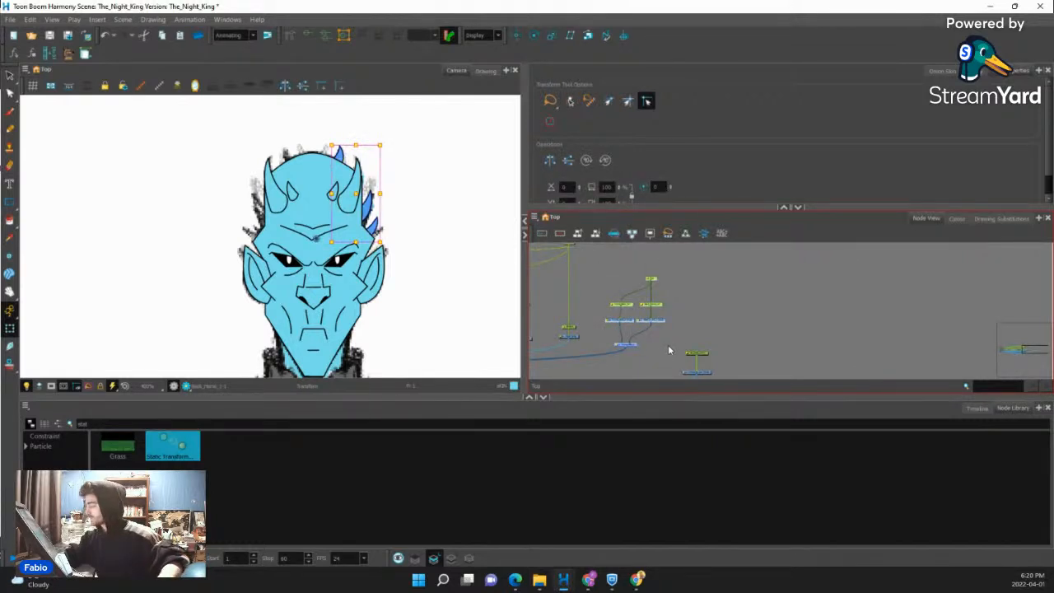
pyautogui.hotkey('ctrl', 'z')
pyautogui.scroll(2, 617, 316)
pyautogui.hotkey('ctrl', 'z')
pyautogui.scroll(1, 618, 333)
pyautogui.hotkey('ctrl', 'z')
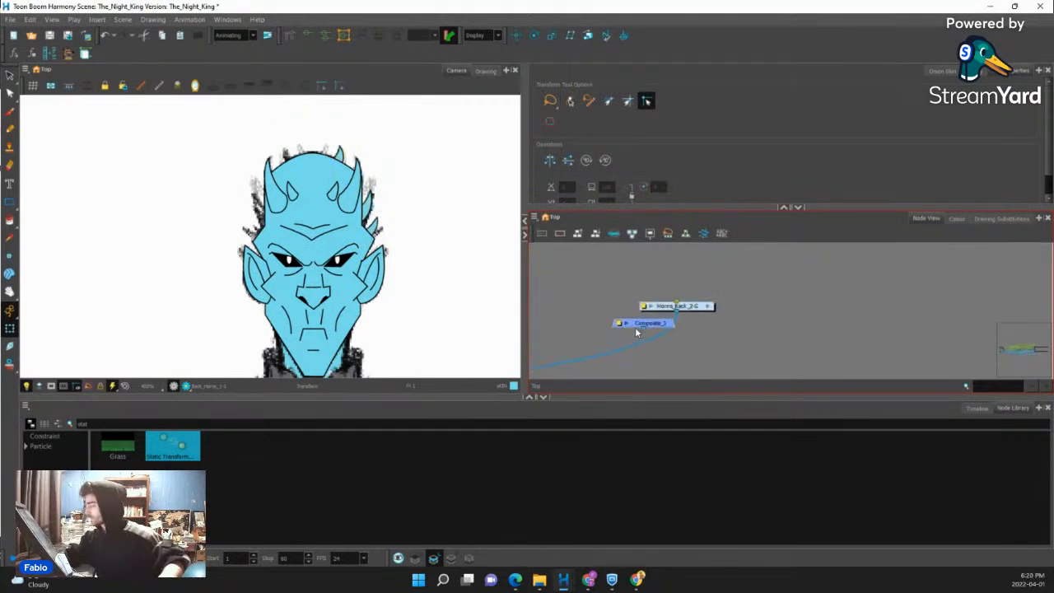
# Move the back horns group and its composite next to the head's nodes, keeping the composite directly beneath the group.
pyautogui.scroll(2, 635, 329)
pyautogui.moveTo(662, 327)
pyautogui.mouseDown()
pyautogui.moveTo(678, 366)
pyautogui.moveTo(608, 357)
pyautogui.moveTo(635, 334)
pyautogui.moveTo(620, 315)
pyautogui.moveTo(745, 307)
pyautogui.moveTo(657, 313)
pyautogui.mouseUp()
pyautogui.scroll(-3, 633, 325)
pyautogui.scroll(-1, 772, 309)
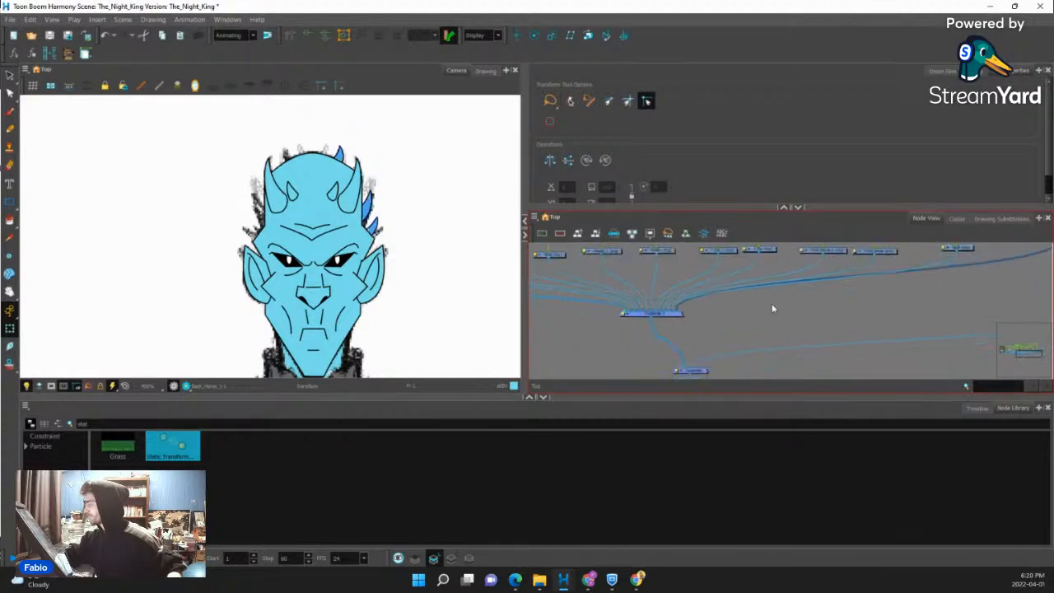
pyautogui.scroll(-1, 773, 309)
pyautogui.moveTo(978, 266); pyautogui.dragTo(706, 330)
pyautogui.scroll(2, 751, 328)
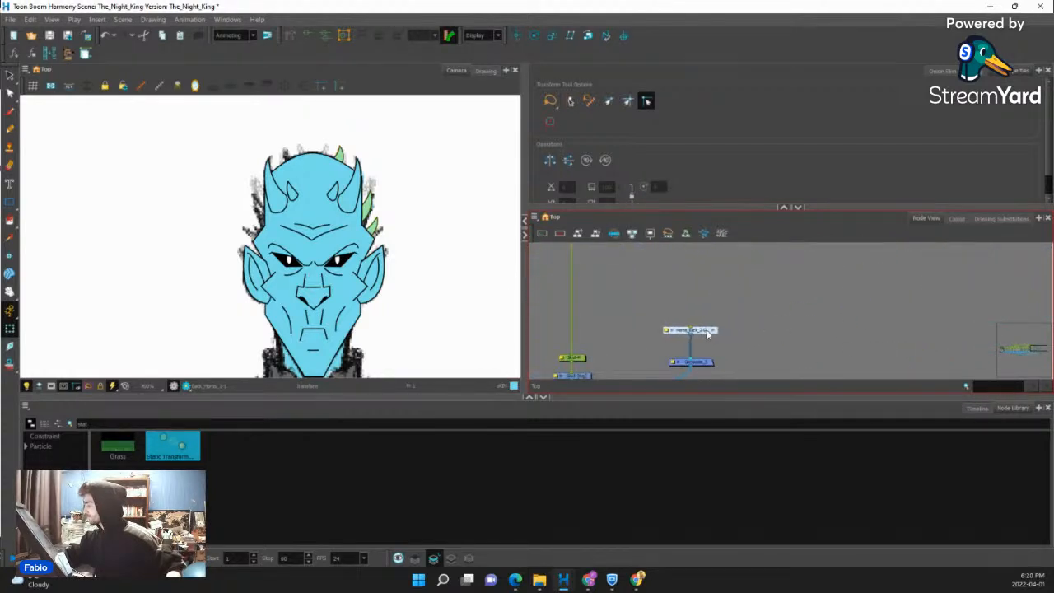
# Clone the back horns group with drawings and timing, and place the clone beside the original above the composite.
pyautogui.click(534, 216)
pyautogui.moveTo(546, 263)
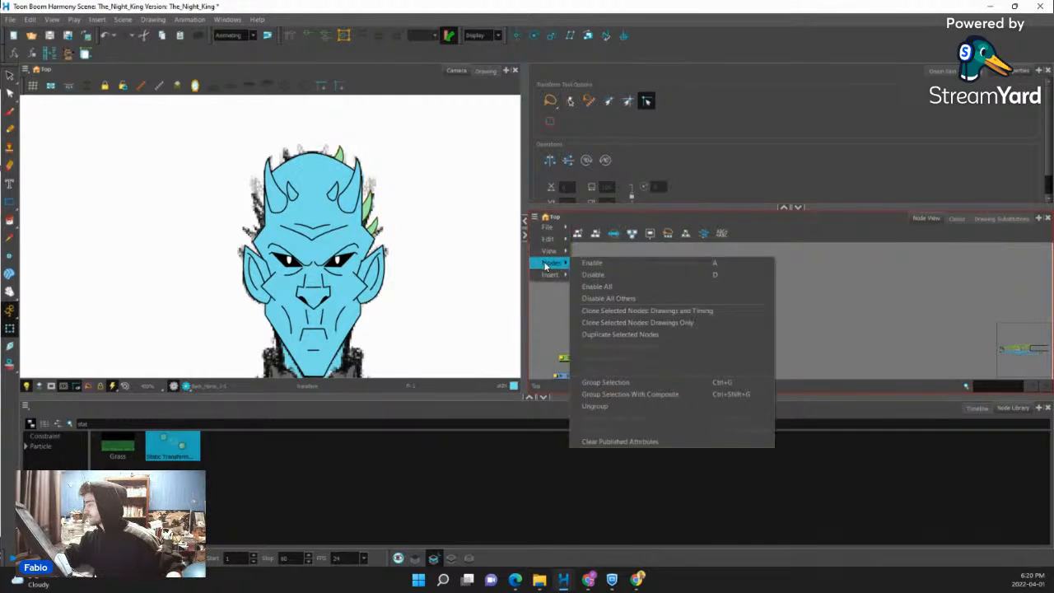
pyautogui.click(614, 312)
pyautogui.moveTo(655, 324)
pyautogui.mouseDown()
pyautogui.moveTo(781, 330)
pyautogui.moveTo(693, 360)
pyautogui.mouseUp()
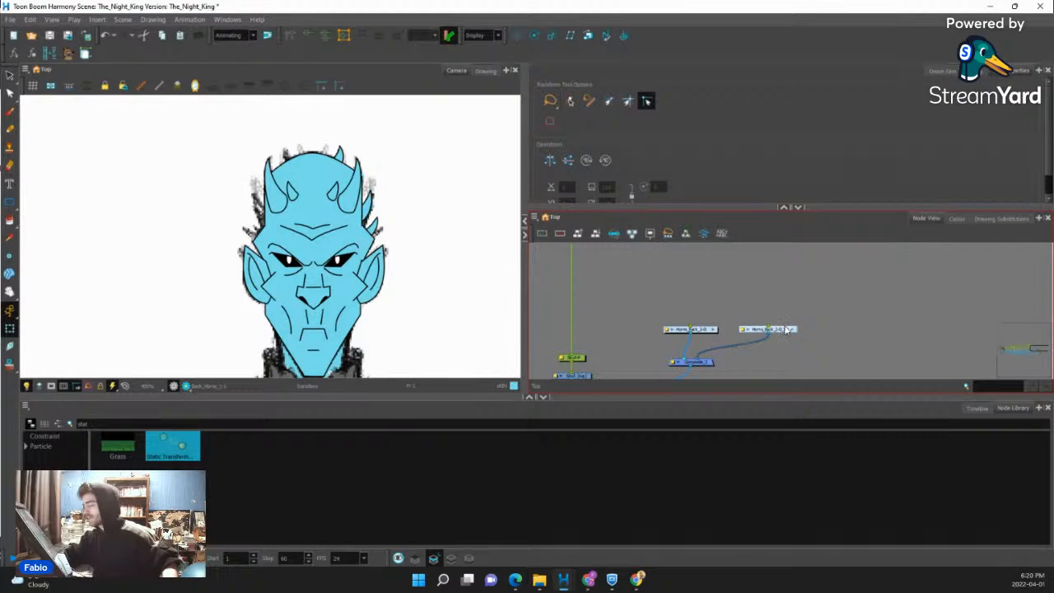
# Add a Static-Transformation node and a parent peg above the cloned back horns group.
pyautogui.hotkey('ctrl', 'o')
pyautogui.click(611, 304)
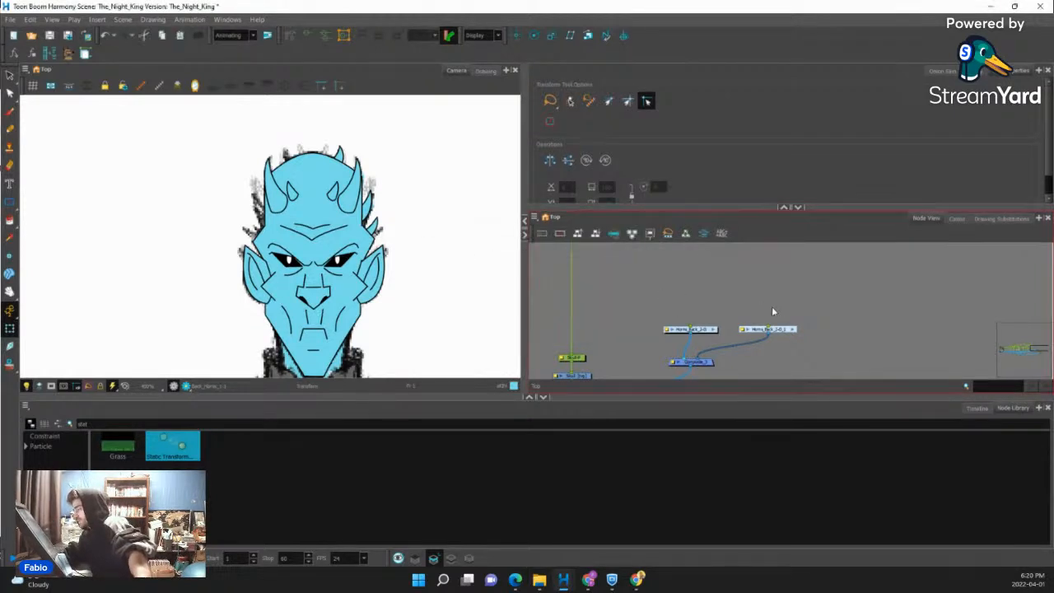
pyautogui.hotkey('ctrl', 'p')
pyautogui.moveTo(746, 317); pyautogui.dragTo(766, 312)
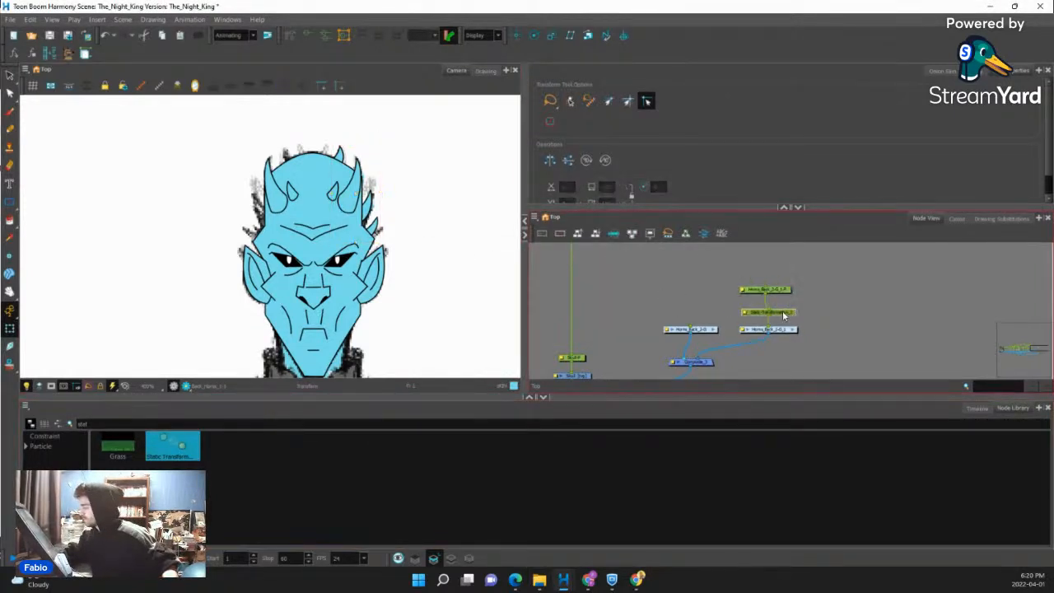
# Flip the cloned back horns horizontally through their peg and fit them to the opposite side of the head.
pyautogui.click(783, 311)
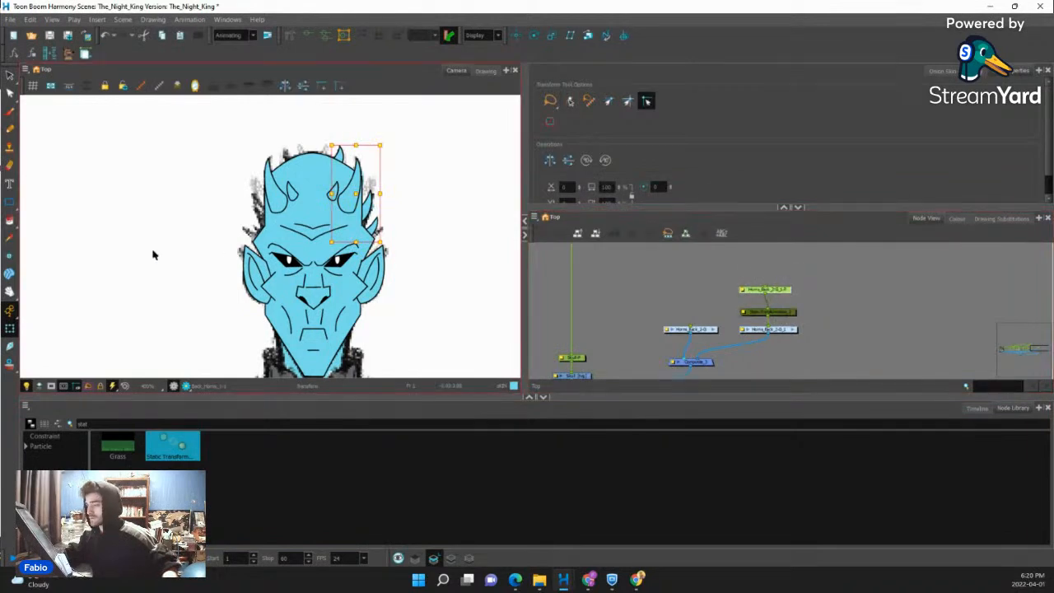
pyautogui.press('4')
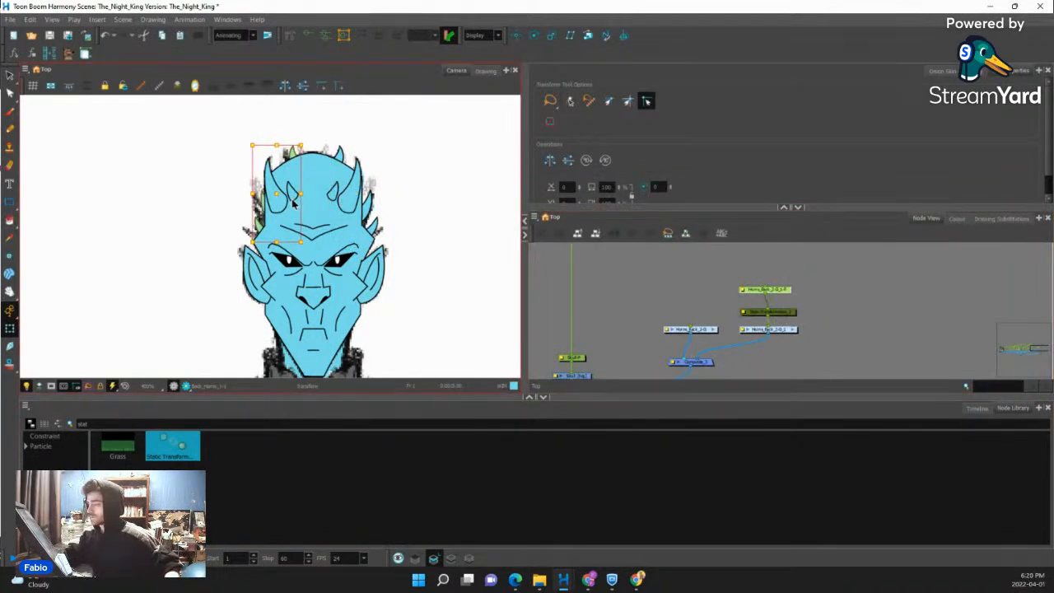
pyautogui.moveTo(273, 195); pyautogui.dragTo(267, 195)
# Bake the immediate parent's transformation into the clone's Static-Transformation node and delete the clone's peg.
pyautogui.click(781, 314)
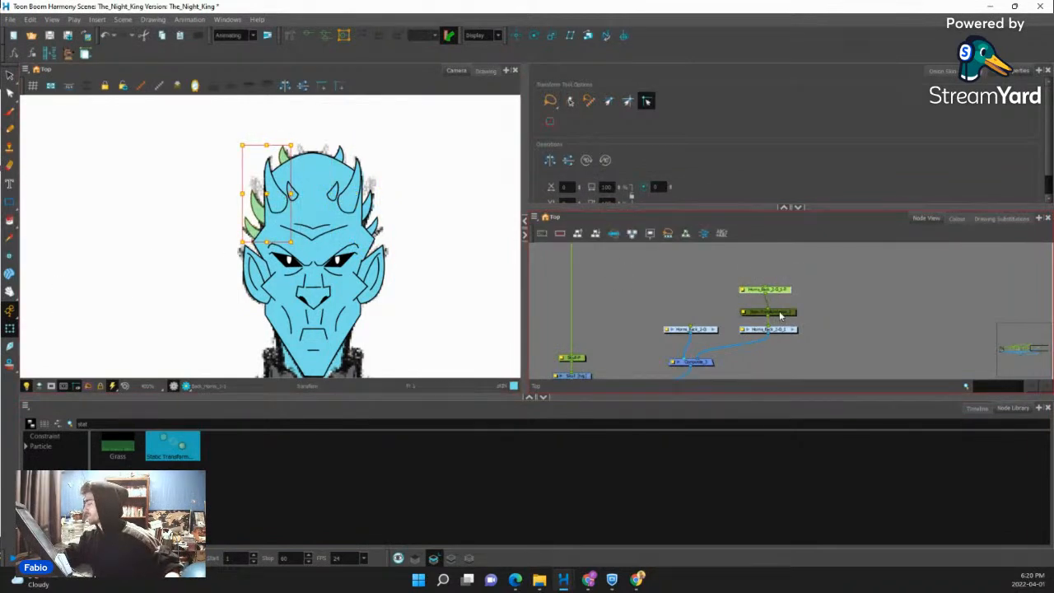
pyautogui.doubleClick(746, 310)
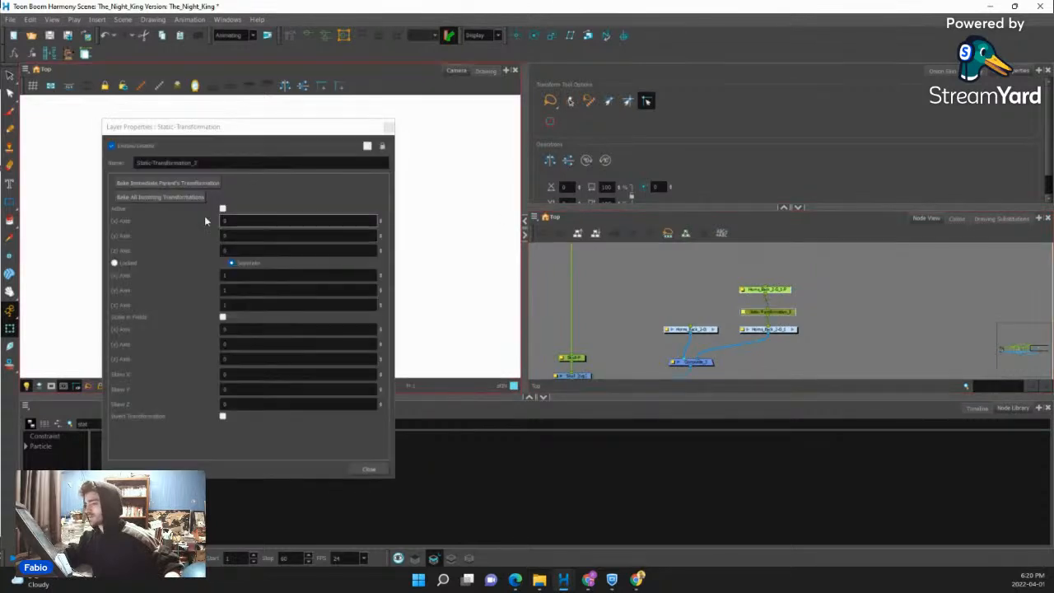
pyautogui.click(368, 469)
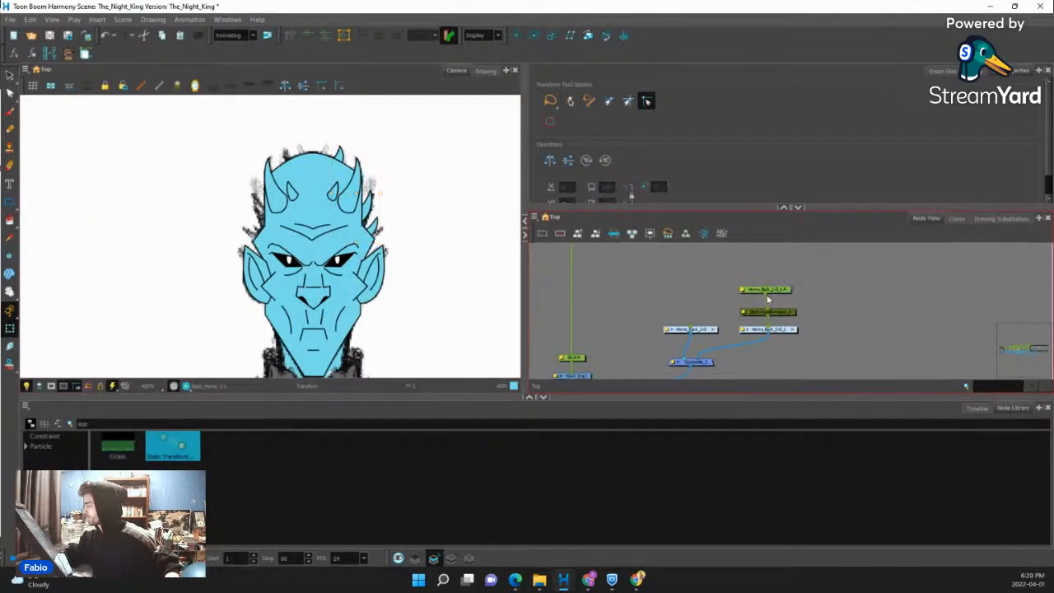
pyautogui.press('Delete')
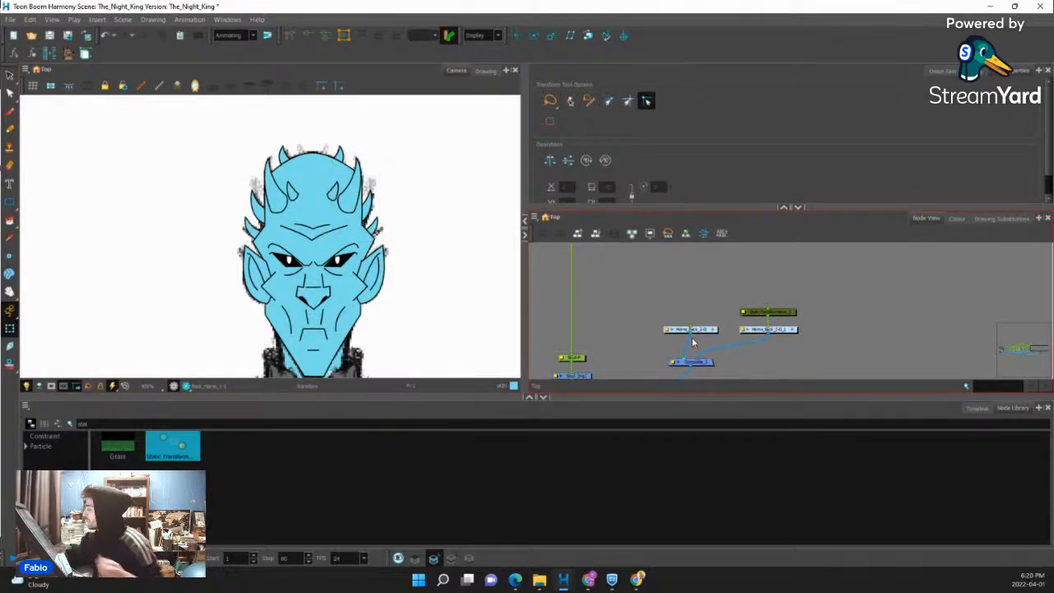
# Drive both back horn groups from a new shared parent peg and move its pivot to the centre of the forehead.
pyautogui.hotkey('ctrl', 'z')
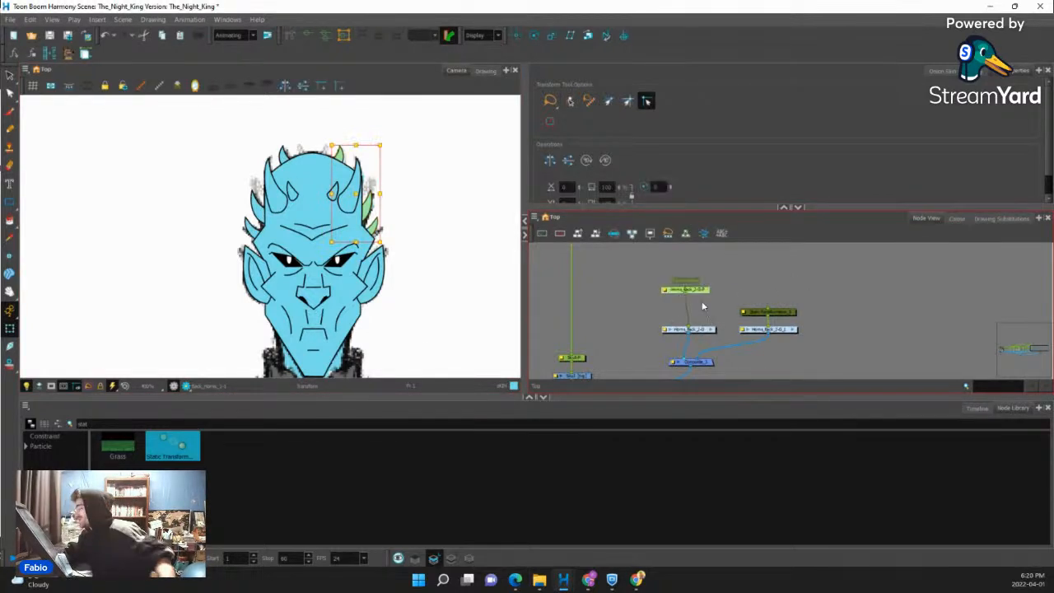
pyautogui.moveTo(686, 296); pyautogui.dragTo(714, 300)
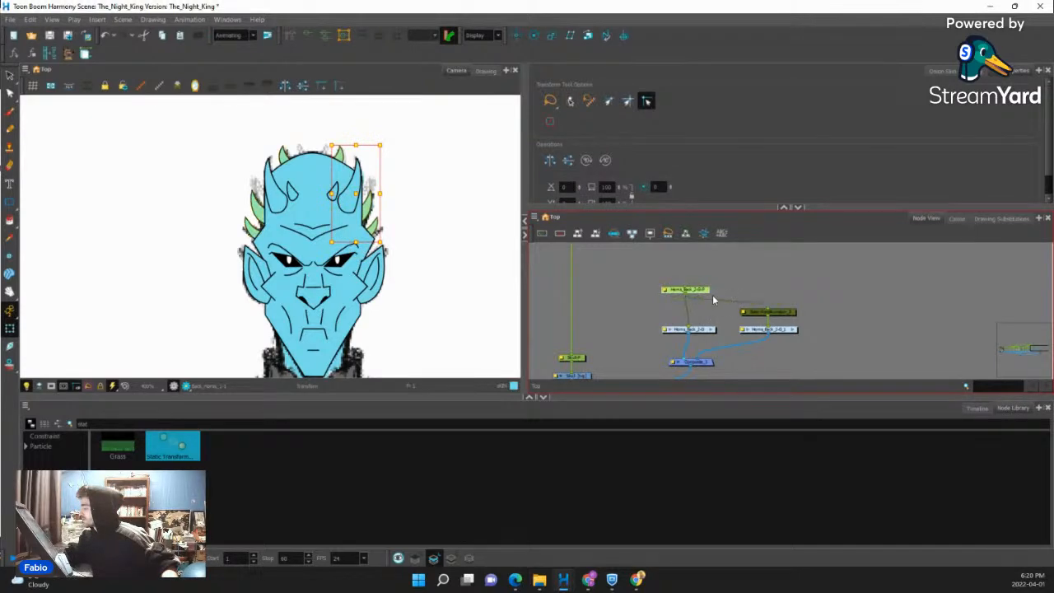
pyautogui.click(534, 36)
pyautogui.scroll(-5, 337, 193)
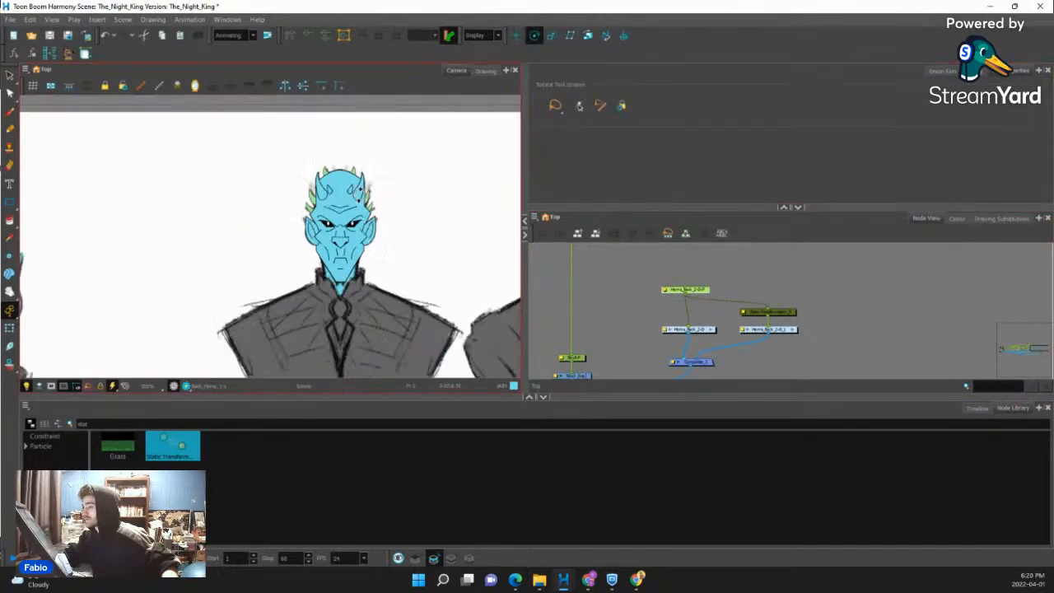
pyautogui.moveTo(351, 338); pyautogui.dragTo(350, 211)
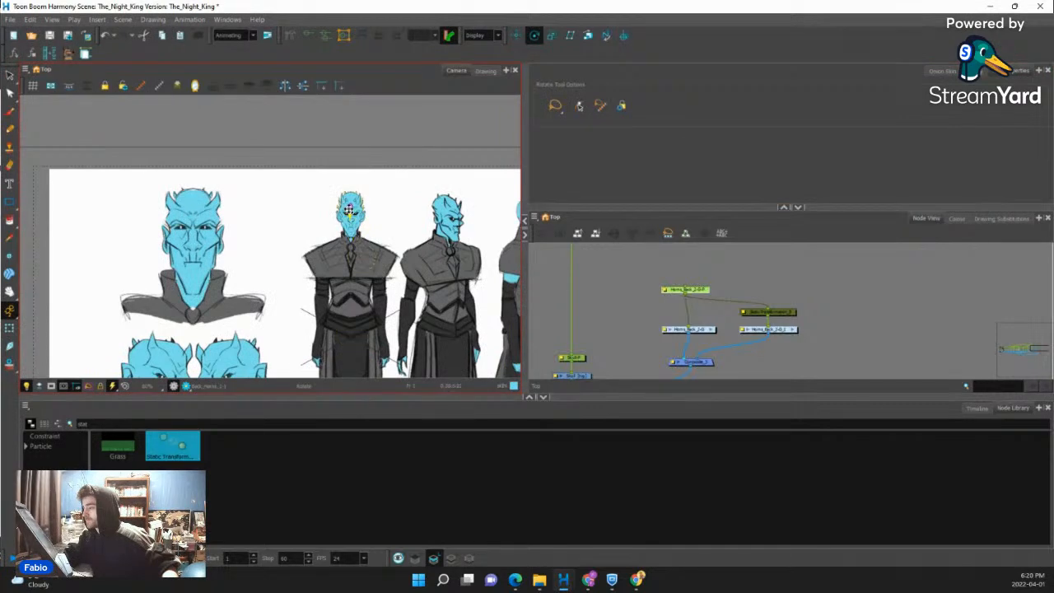
pyautogui.scroll(2, 350, 211)
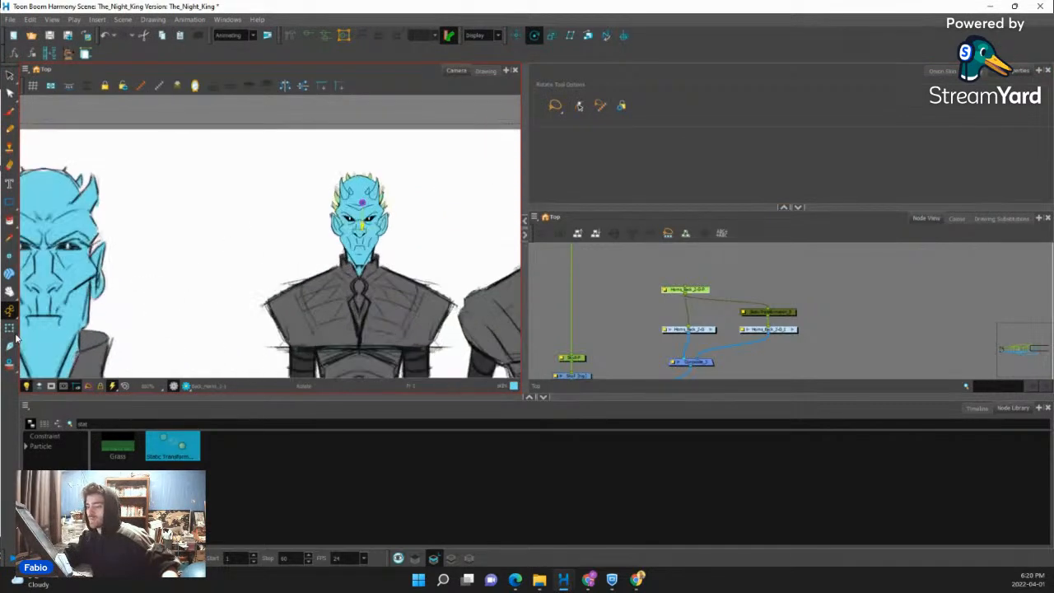
pyautogui.click(10, 328)
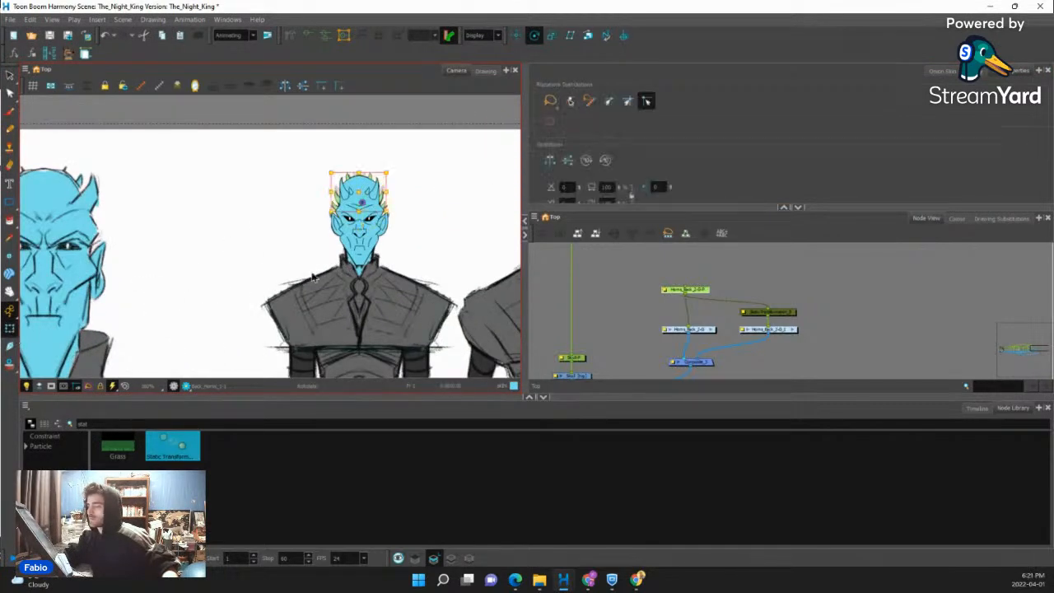
# Test the rig by shifting the face features, back horns and ears separately, and undo the moves.
pyautogui.scroll(2, 373, 214)
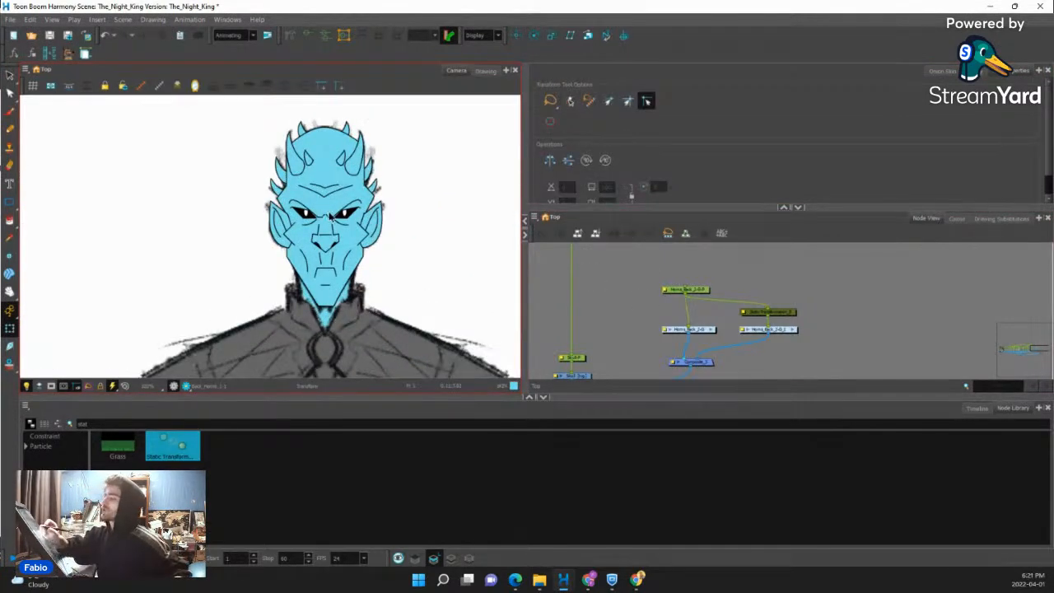
pyautogui.click(354, 193)
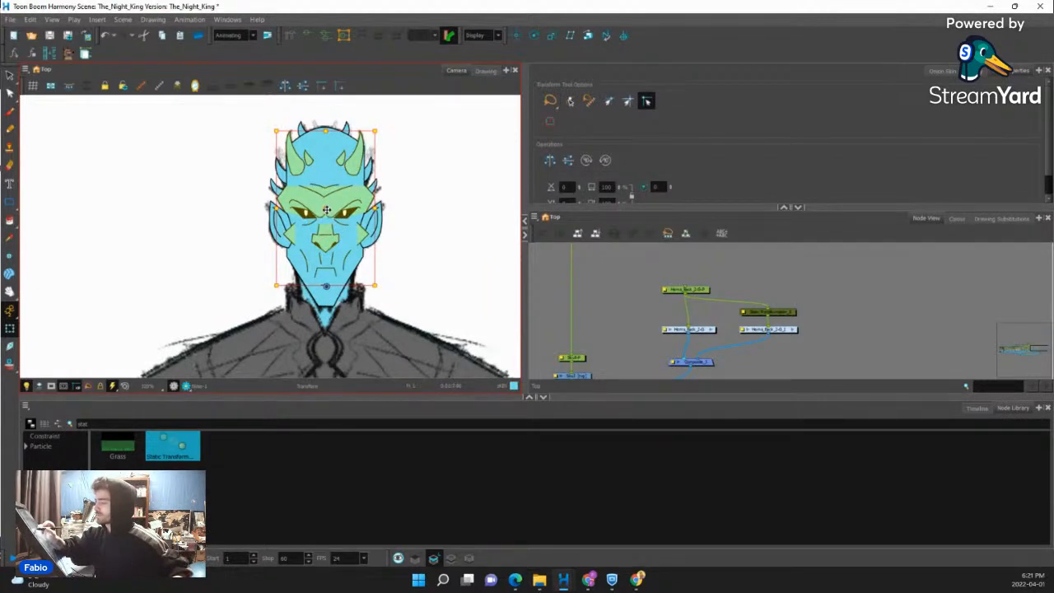
pyautogui.click(370, 191)
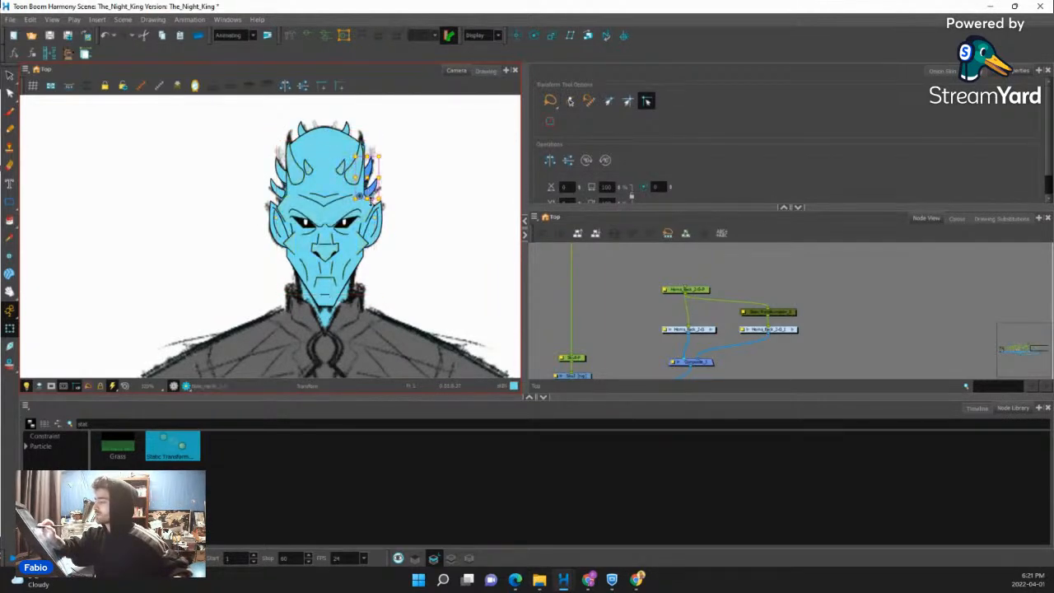
pyautogui.click(341, 170)
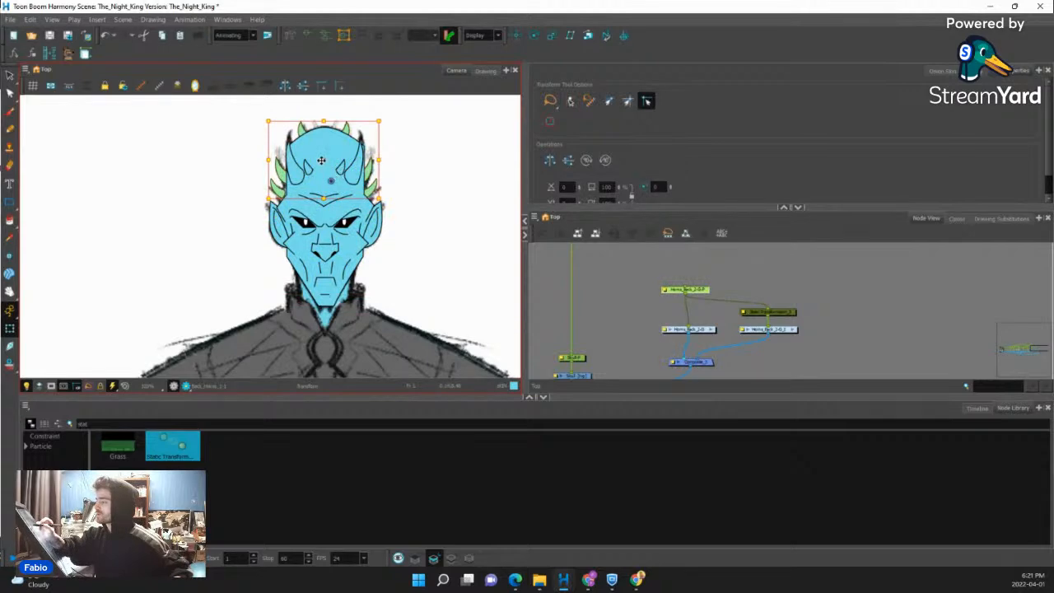
pyautogui.moveTo(321, 161); pyautogui.dragTo(322, 154)
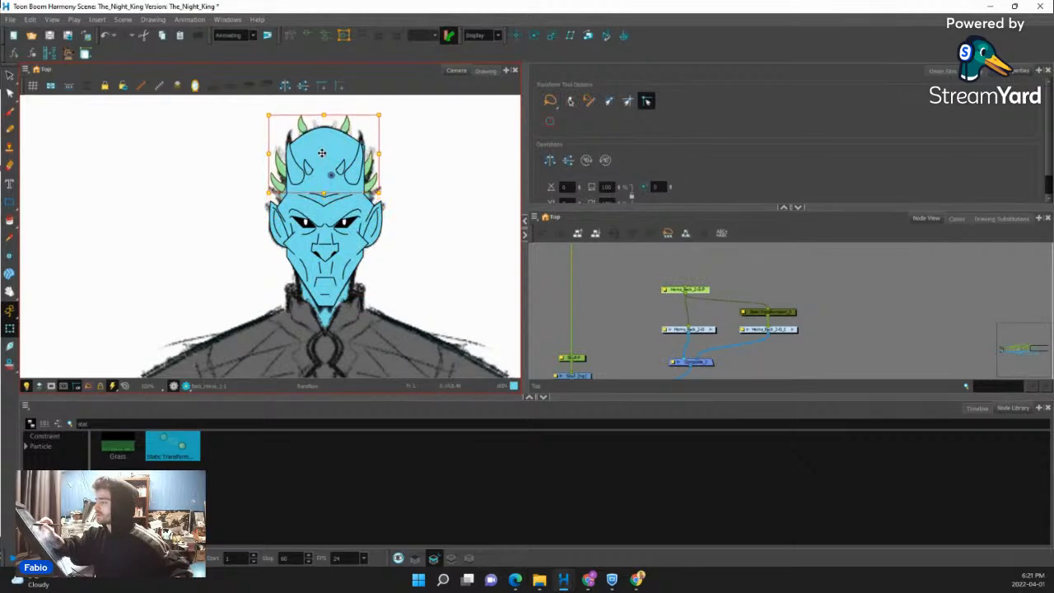
pyautogui.click(373, 224)
pyautogui.moveTo(372, 230); pyautogui.dragTo(372, 221)
pyautogui.hotkey('ctrl', 'z')
pyautogui.hotkey('ctrl', 'z')
pyautogui.hotkey('ctrl', 'z')
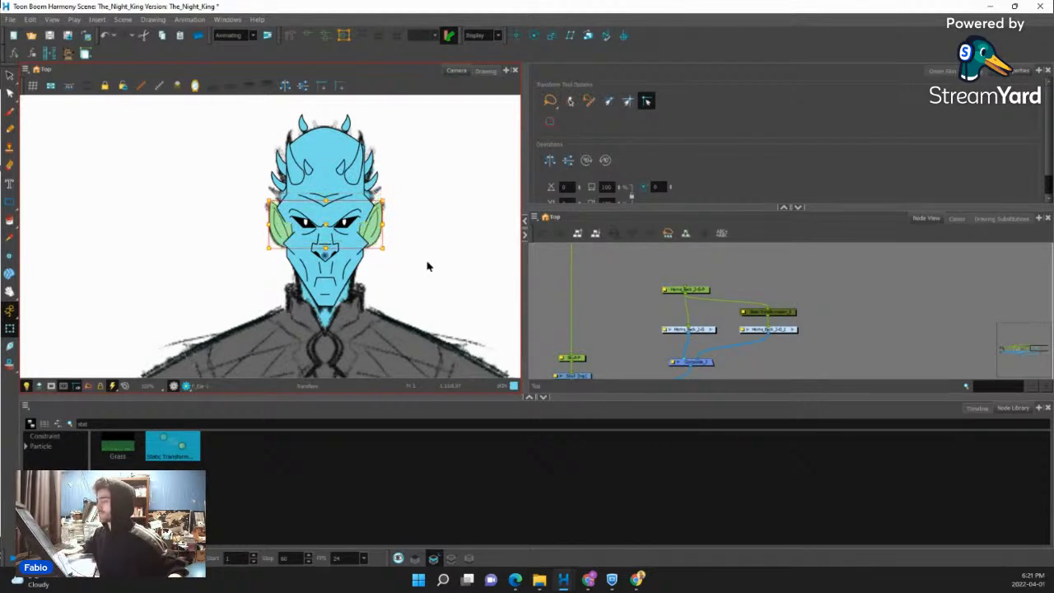
# Check that the shared peg controls both back horn groups and examine how their nodes connect to the composite.
pyautogui.scroll(-4, 512, 283)
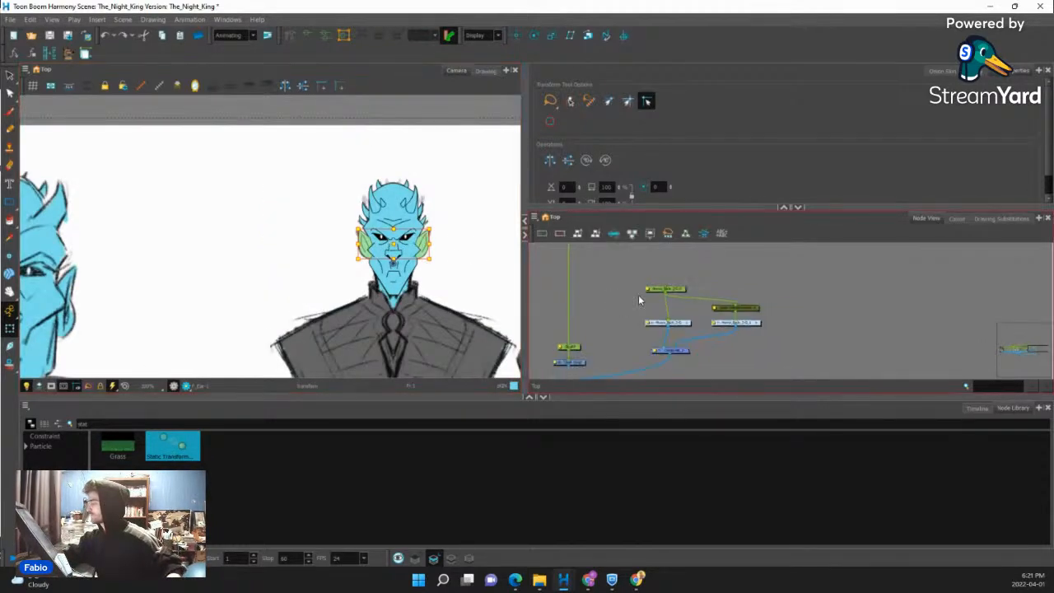
pyautogui.click(639, 294)
pyautogui.scroll(2, 668, 287)
pyautogui.click(680, 286)
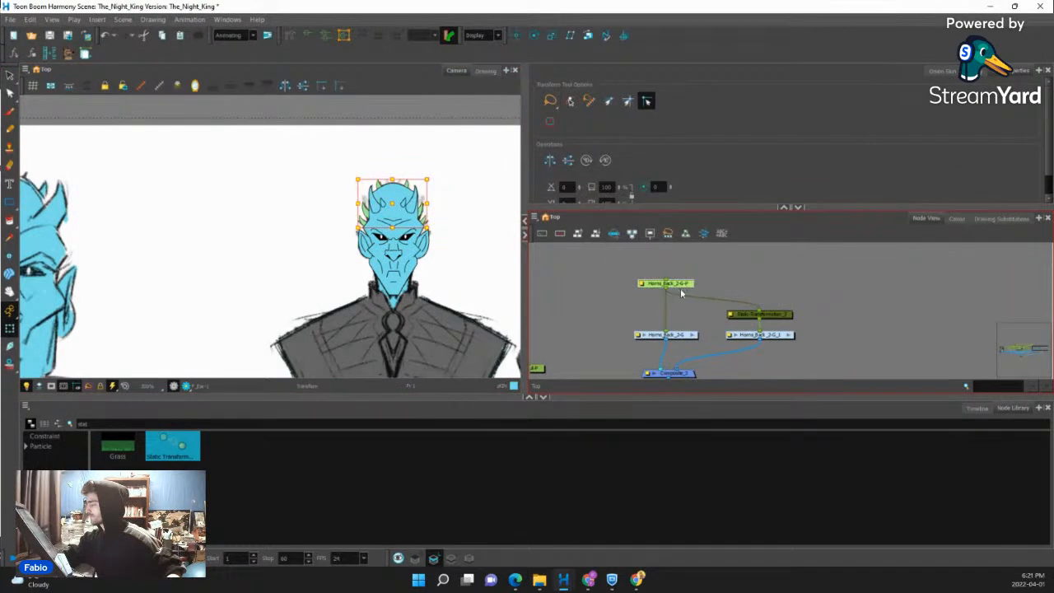
pyautogui.scroll(-2, 681, 291)
pyautogui.click(740, 286)
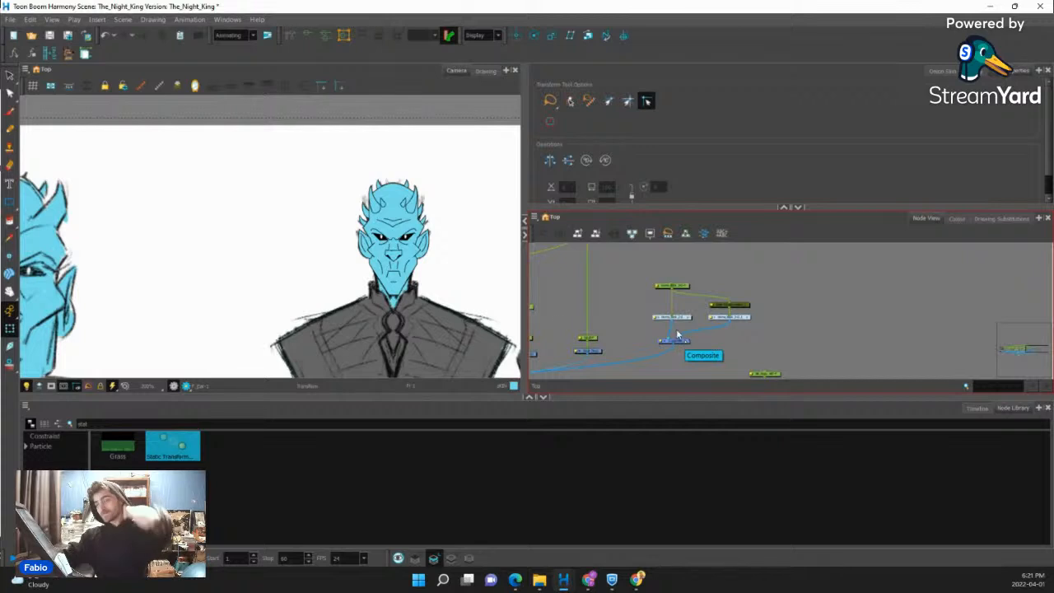
pyautogui.scroll(-1, 371, 265)
pyautogui.scroll(3, 378, 258)
# Trace the pegs above the skull drawing to find the one that controls the whole head.
pyautogui.click(410, 257)
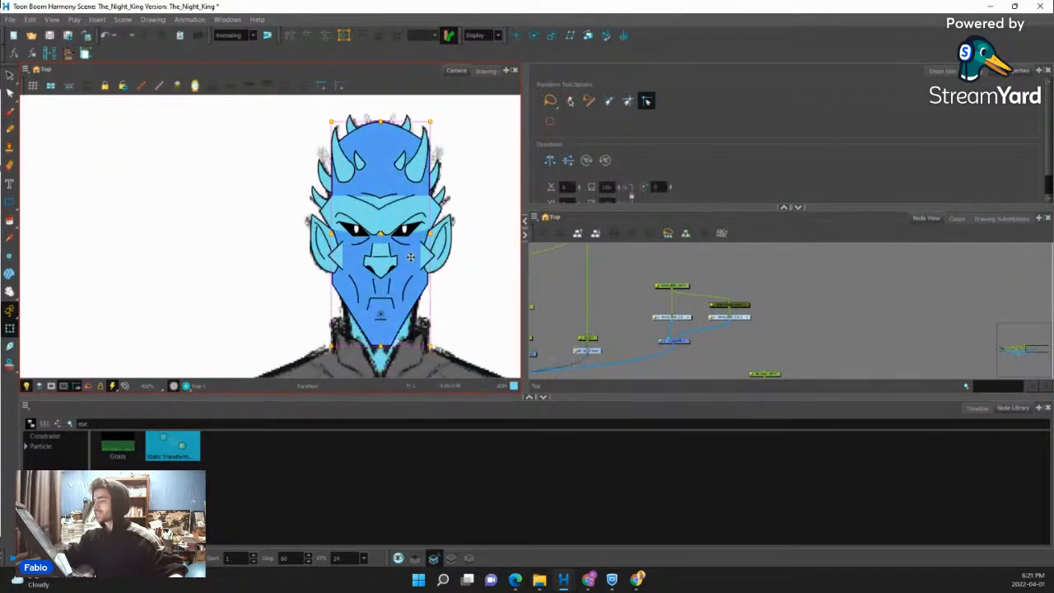
pyautogui.scroll(-3, 566, 265)
pyautogui.moveTo(617, 300); pyautogui.dragTo(643, 296)
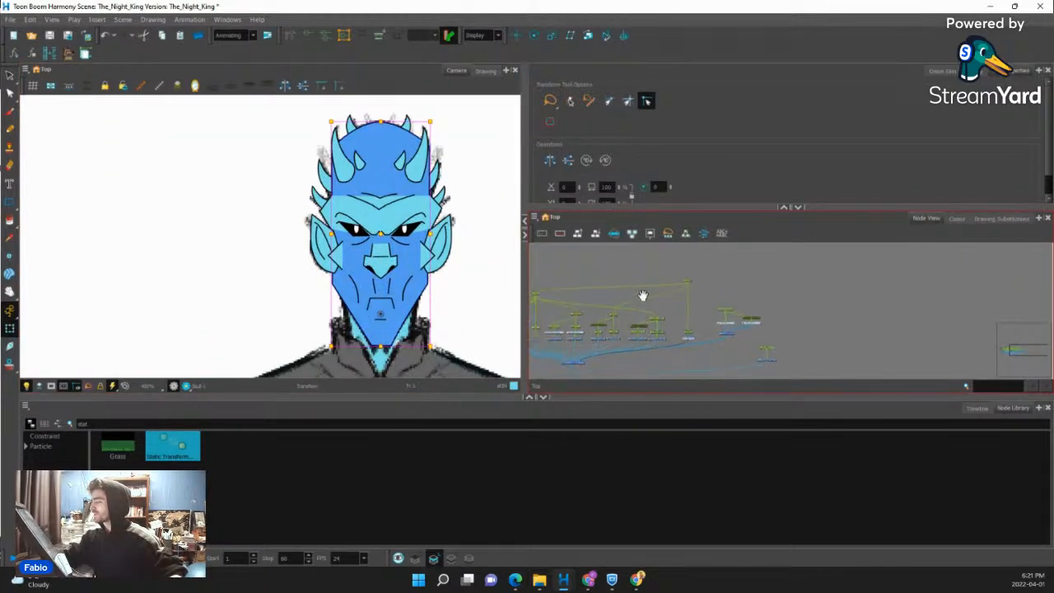
pyautogui.scroll(4, 555, 289)
pyautogui.click(586, 287)
pyautogui.scroll(-1, 587, 287)
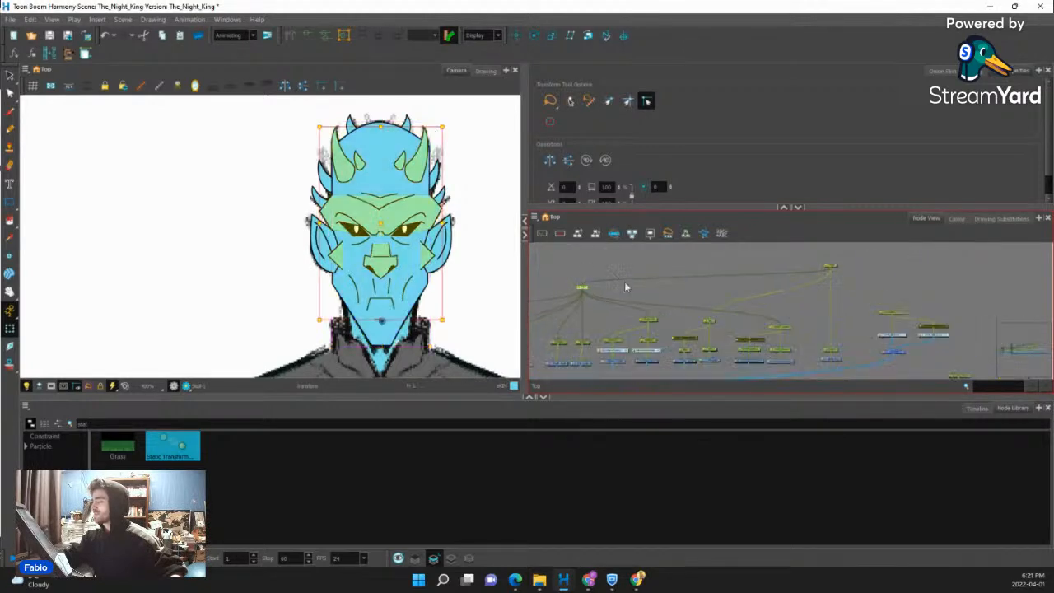
pyautogui.moveTo(765, 273); pyautogui.dragTo(659, 271)
pyautogui.scroll(3, 697, 265)
pyautogui.click(756, 264)
pyautogui.scroll(-2, 621, 271)
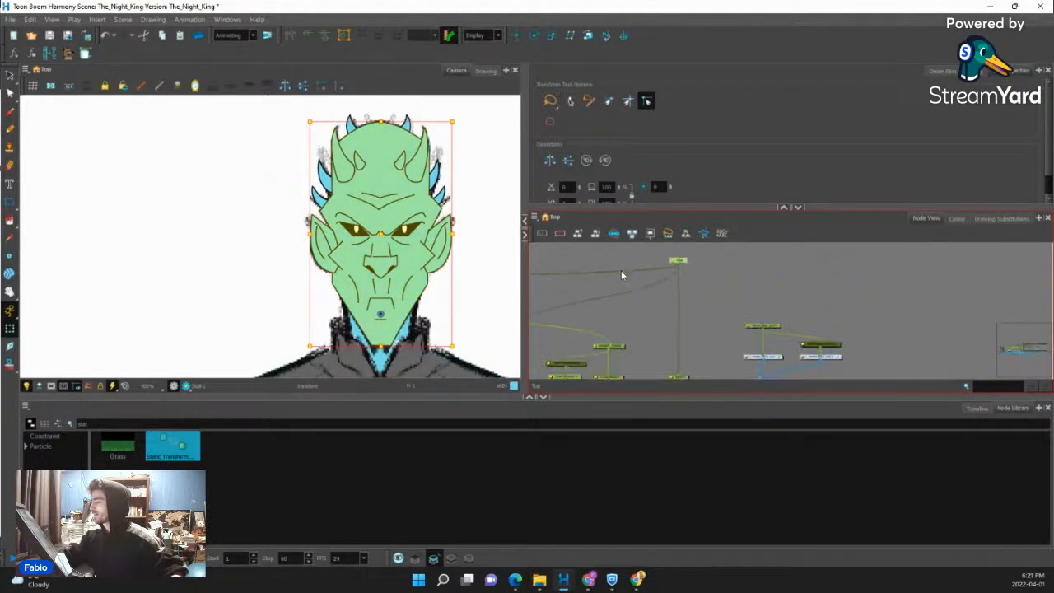
# Connect the shared back horns peg as a child of the Head peg.
pyautogui.scroll(2, 668, 299)
pyautogui.click(741, 319)
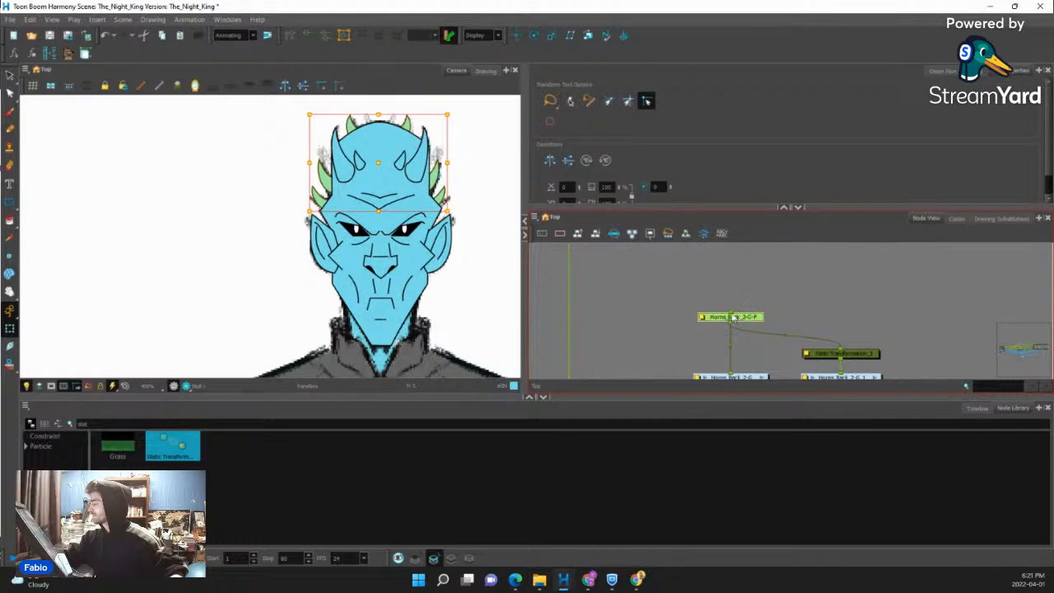
pyautogui.moveTo(731, 314); pyautogui.dragTo(619, 292)
pyautogui.scroll(-2, 601, 296)
pyautogui.click(606, 293)
pyautogui.scroll(-4, 398, 219)
pyautogui.scroll(-1, 615, 294)
pyautogui.click(674, 320)
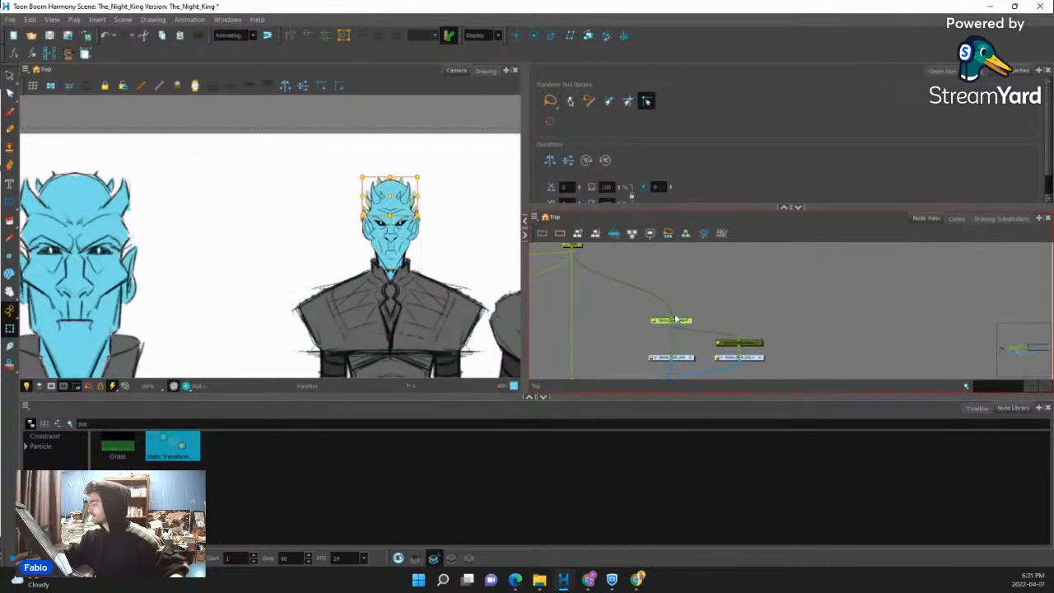
# Select the Head peg and examine the head parts it controls in the camera view against the neighbouring model sheet views.
pyautogui.scroll(-2, 623, 302)
pyautogui.scroll(2, 619, 291)
pyautogui.scroll(2, 618, 289)
pyautogui.click(619, 286)
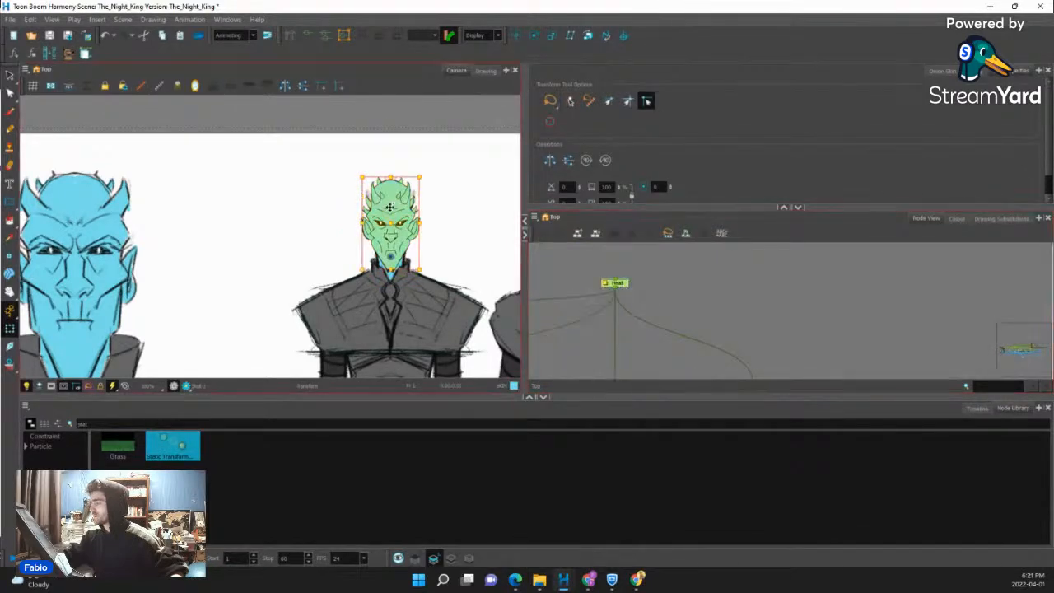
pyautogui.scroll(2, 390, 207)
pyautogui.scroll(3, 435, 125)
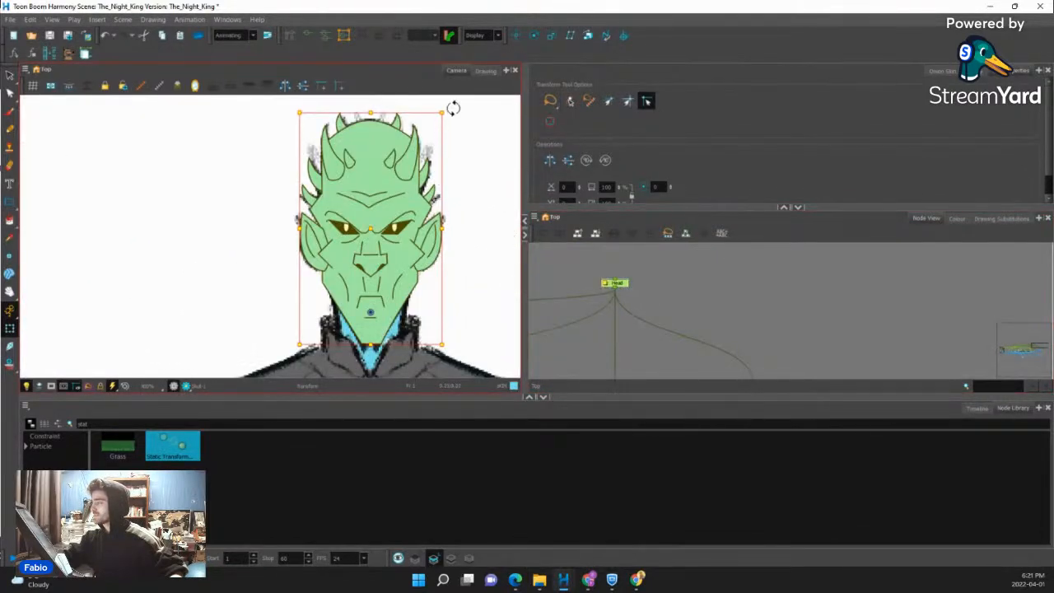
pyautogui.scroll(-8, 354, 235)
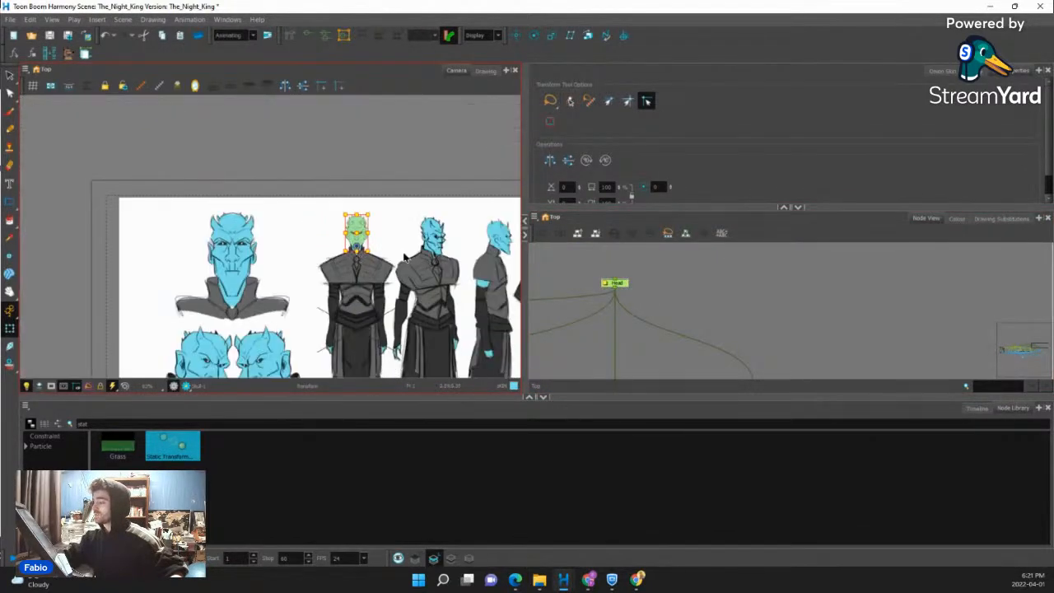
pyautogui.scroll(4, 403, 258)
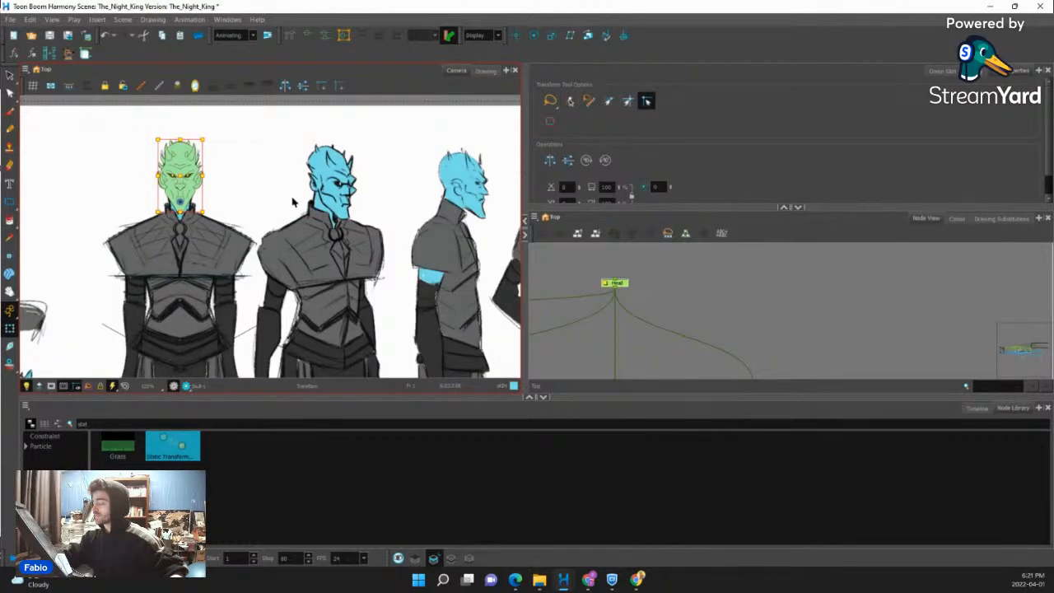
pyautogui.scroll(-4, 293, 201)
pyautogui.scroll(3, 288, 169)
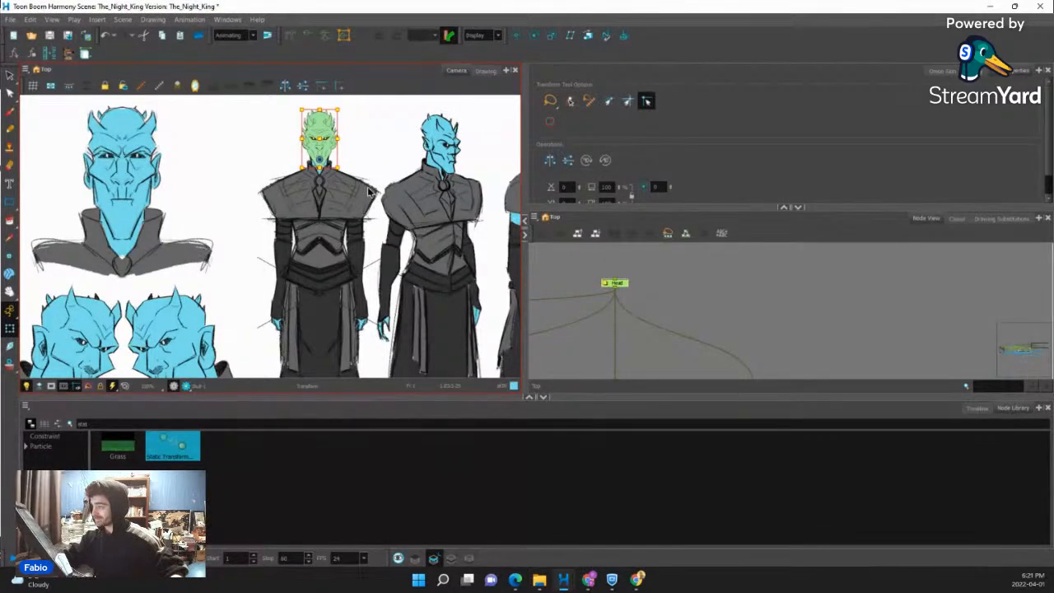
pyautogui.scroll(-3, 355, 200)
pyautogui.scroll(5, 356, 200)
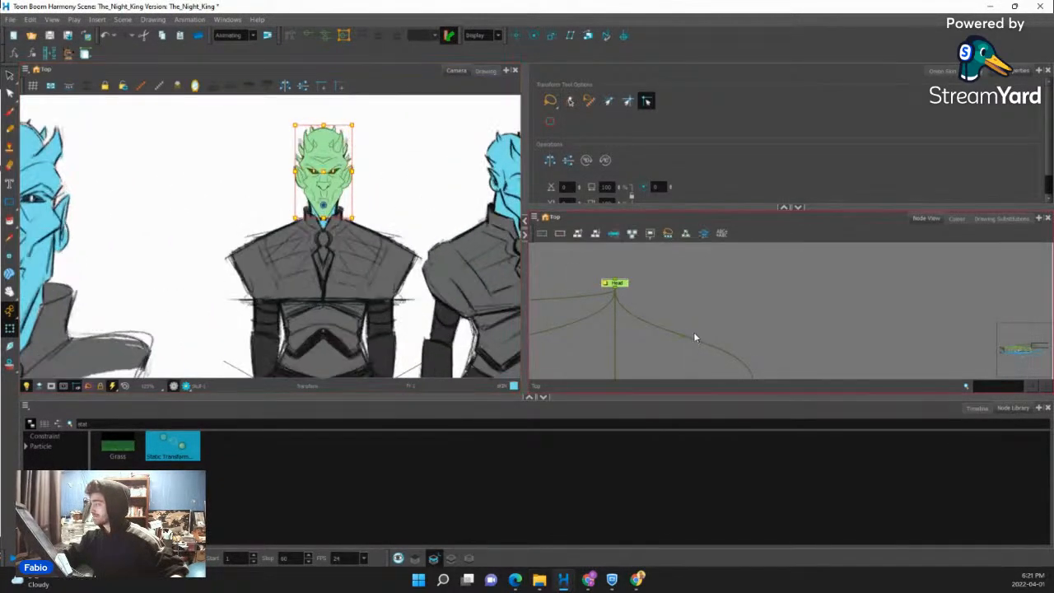
# Select the face features peg under the Head peg and inspect the overall layout of the head's node network.
pyautogui.scroll(-2, 659, 317)
pyautogui.scroll(5, 650, 313)
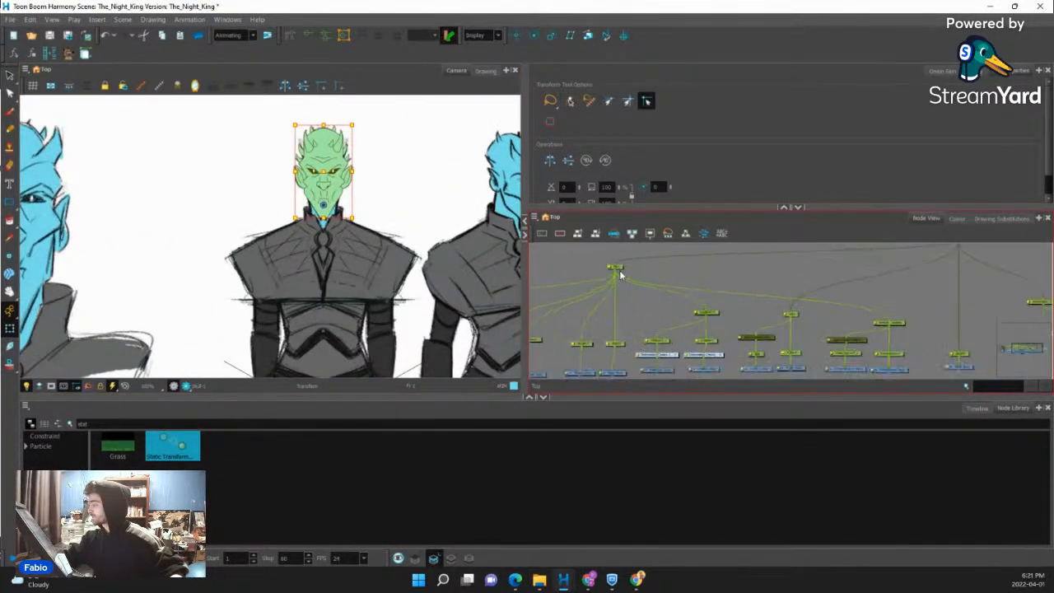
pyautogui.click(616, 269)
pyautogui.scroll(-4, 619, 273)
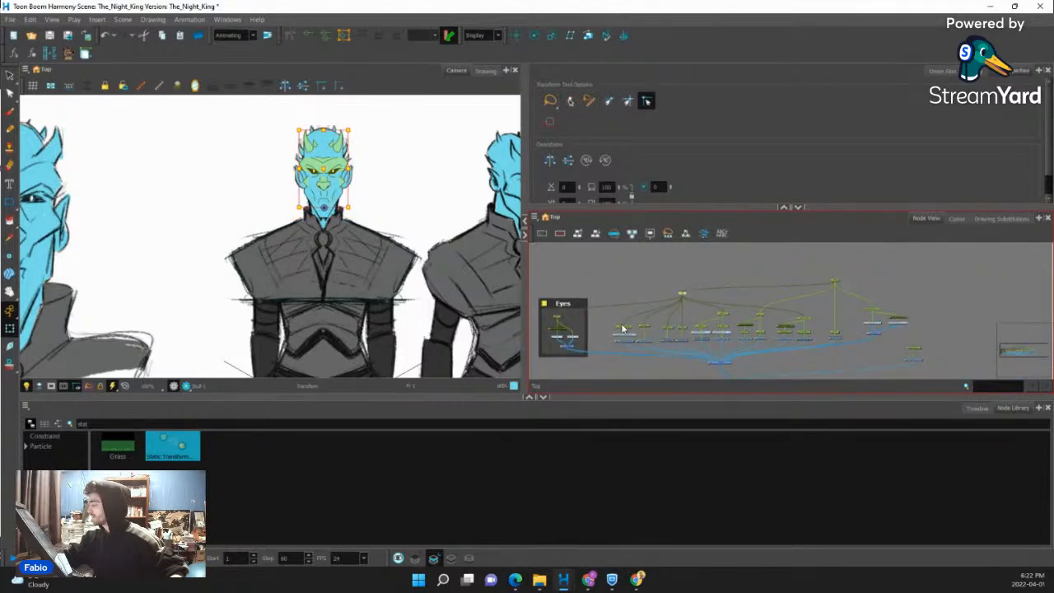
pyautogui.scroll(2, 685, 369)
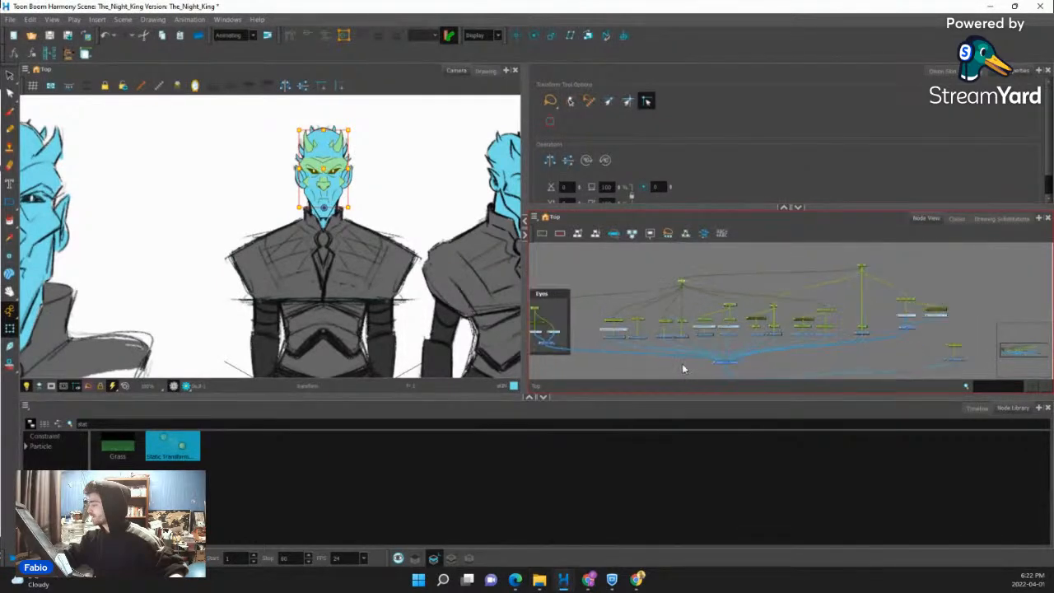
# Try placing the spare composite below the head's composite and routing the head and eye nodes through it.
pyautogui.click(684, 368)
pyautogui.scroll(5, 693, 361)
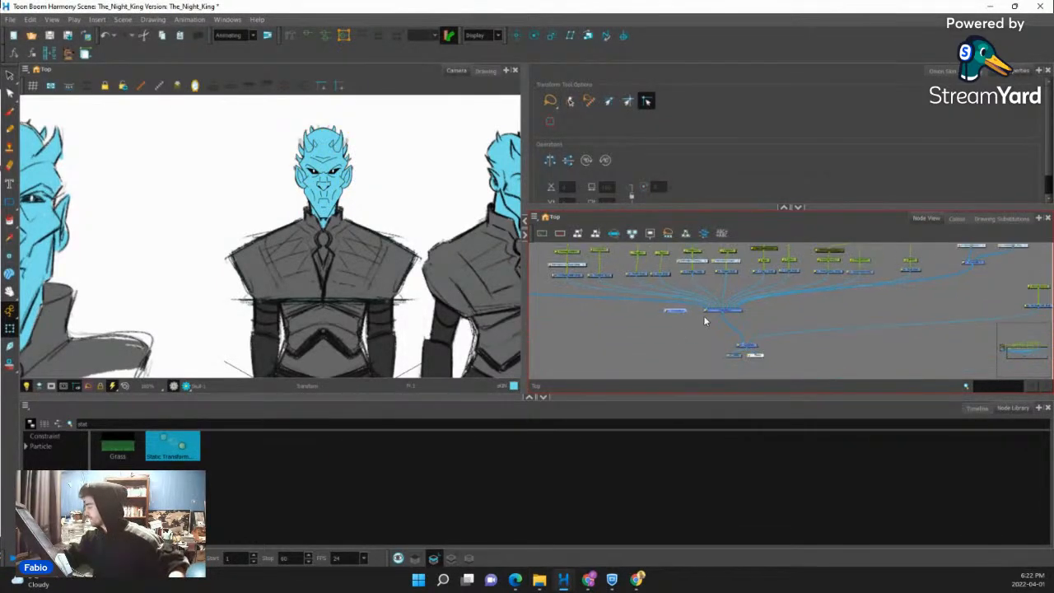
pyautogui.moveTo(653, 305); pyautogui.dragTo(770, 366)
pyautogui.moveTo(755, 312); pyautogui.dragTo(739, 286)
pyautogui.moveTo(670, 313); pyautogui.dragTo(701, 370)
pyautogui.scroll(-1, 663, 373)
pyautogui.scroll(-3, 663, 372)
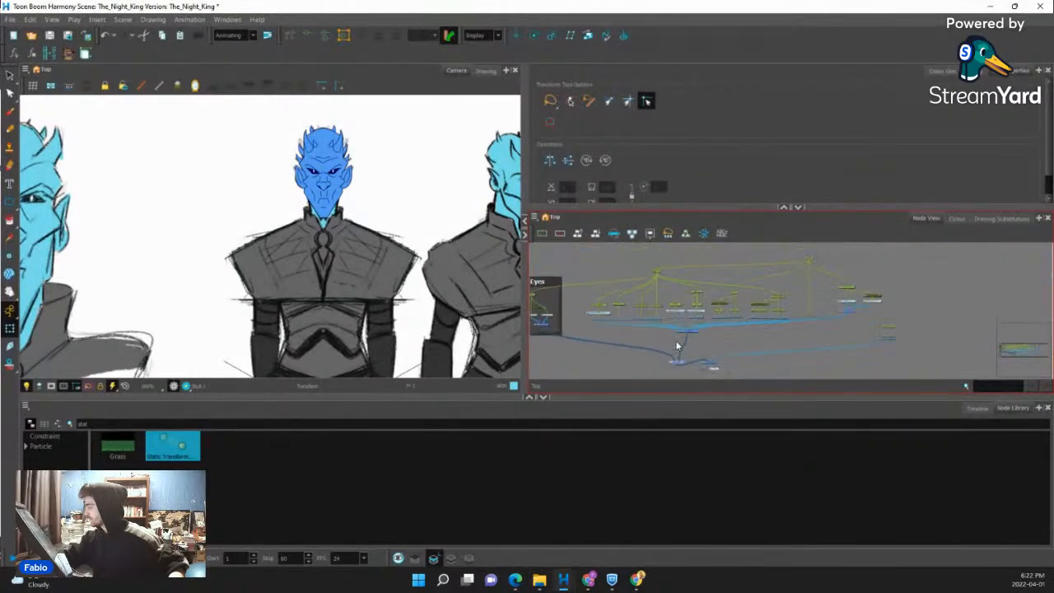
# Try grouping the head nodes without the Eyes backdrop, inspect the resulting connections, and undo the grouping.
pyautogui.moveTo(801, 332); pyautogui.dragTo(854, 338)
pyautogui.click(802, 330)
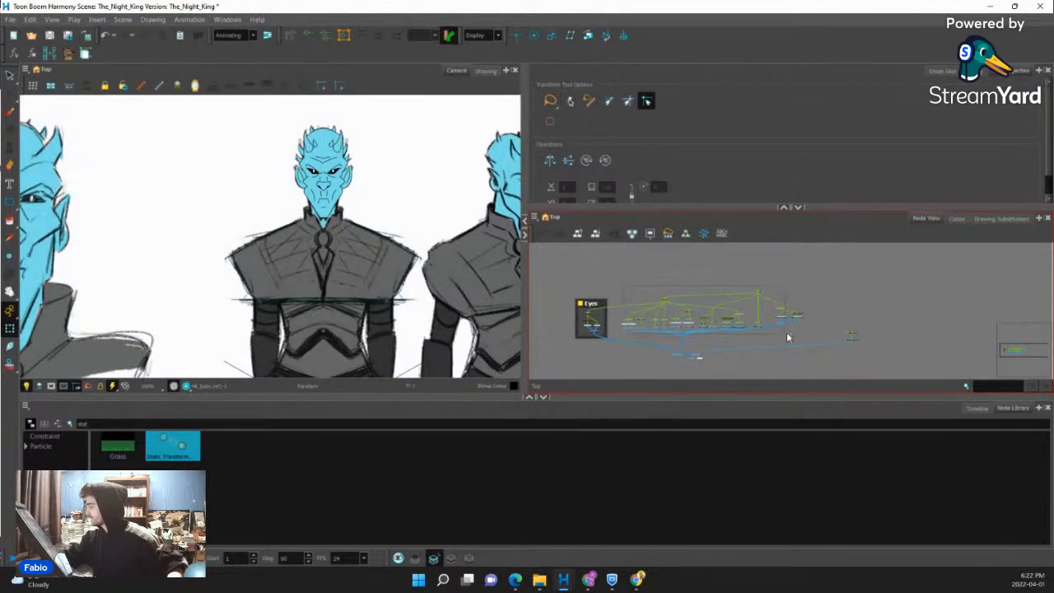
pyautogui.moveTo(787, 338); pyautogui.dragTo(807, 329)
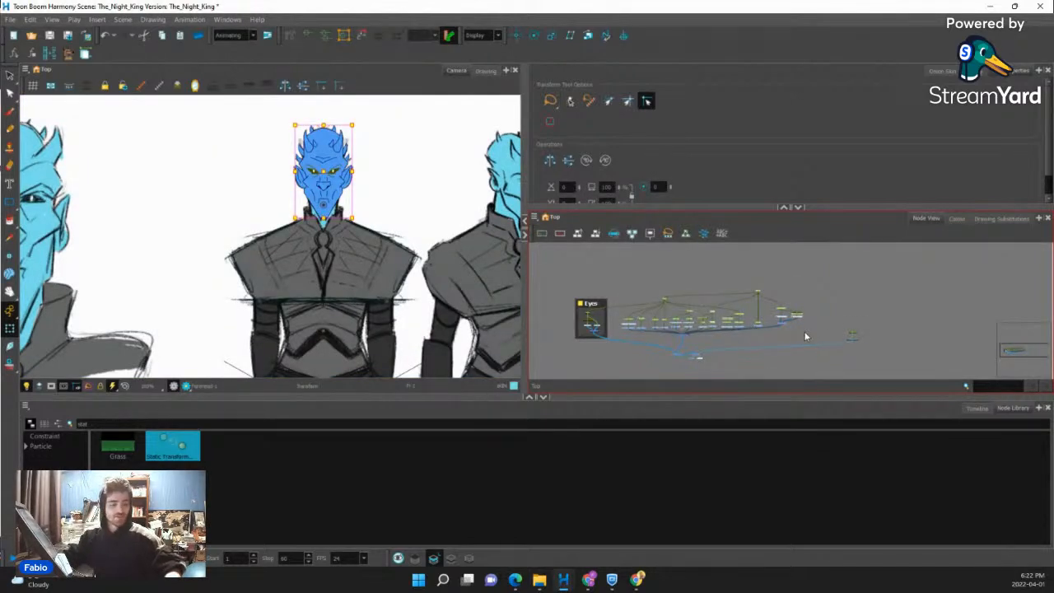
pyautogui.hotkey('ctrl', 'g')
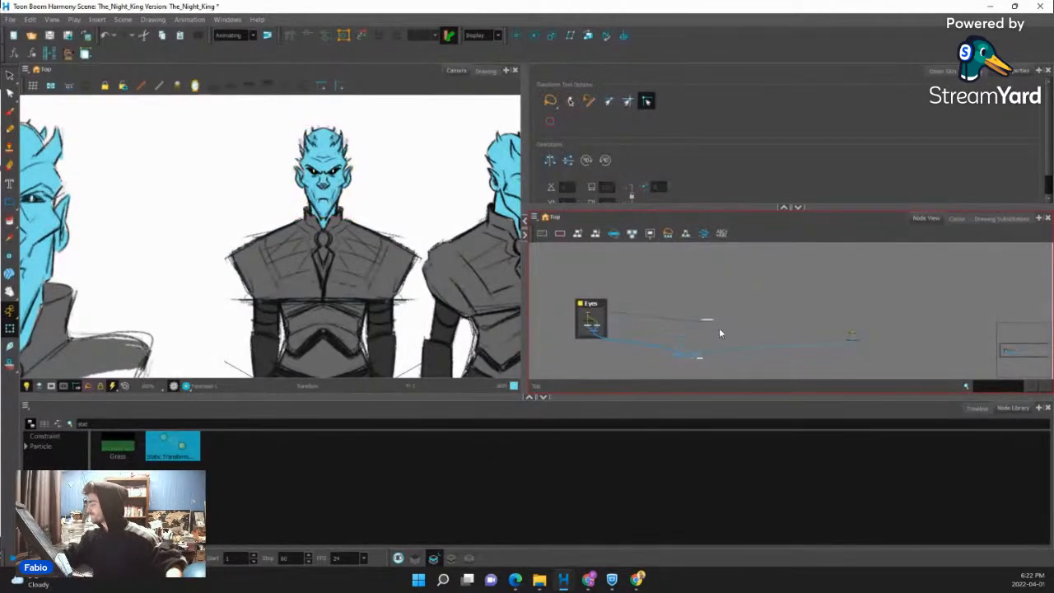
pyautogui.scroll(5, 678, 321)
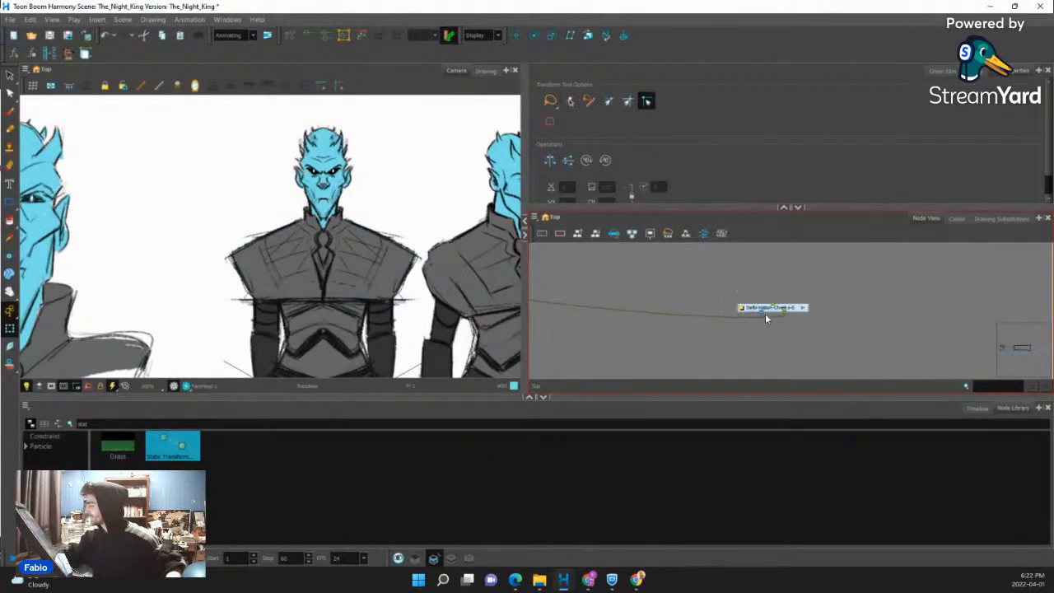
pyautogui.scroll(-5, 766, 314)
pyautogui.scroll(4, 638, 306)
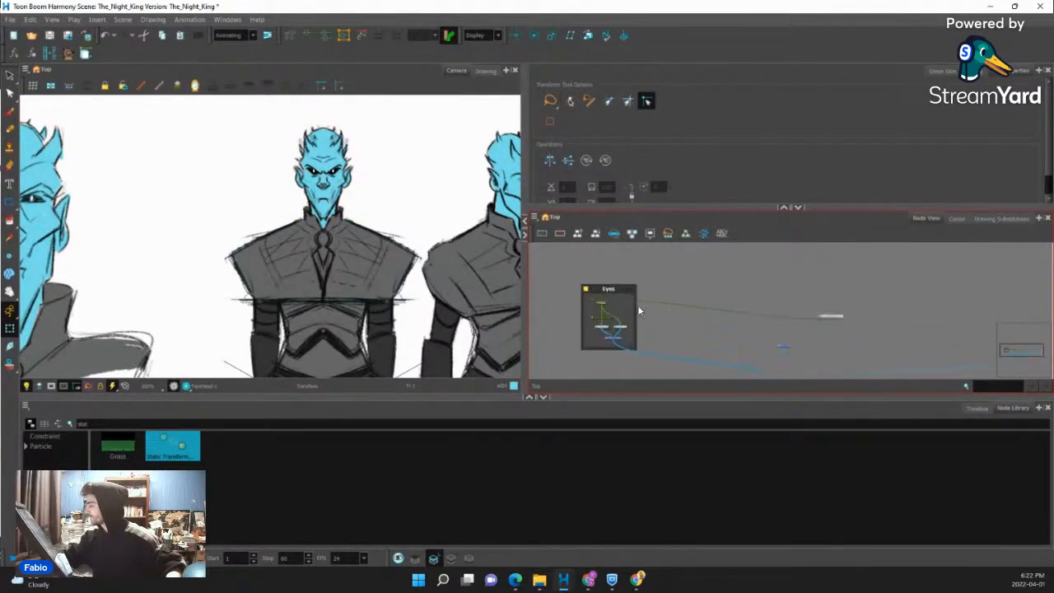
pyautogui.scroll(-3, 635, 309)
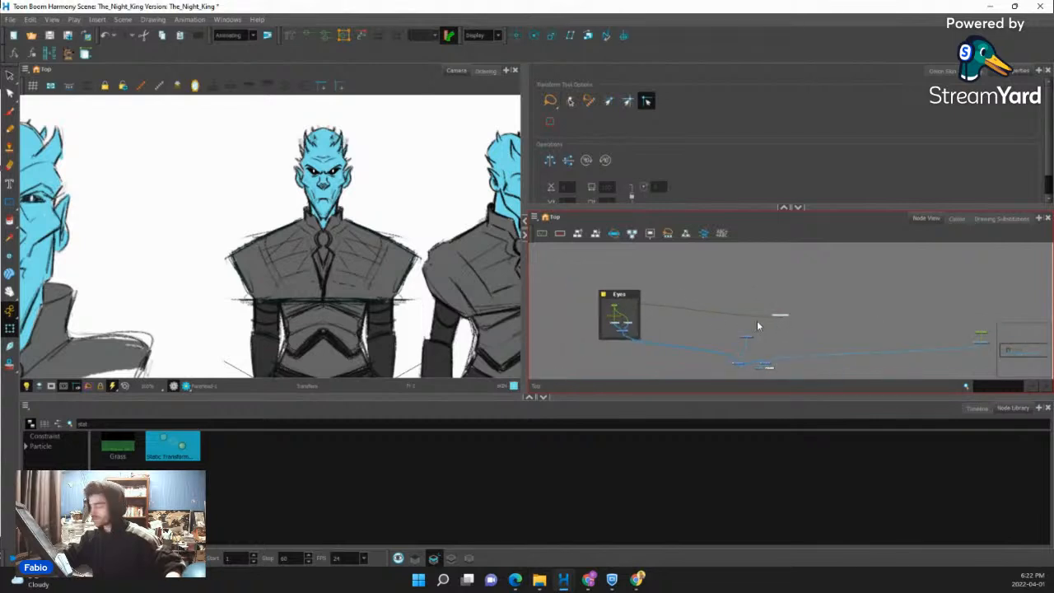
pyautogui.scroll(2, 740, 361)
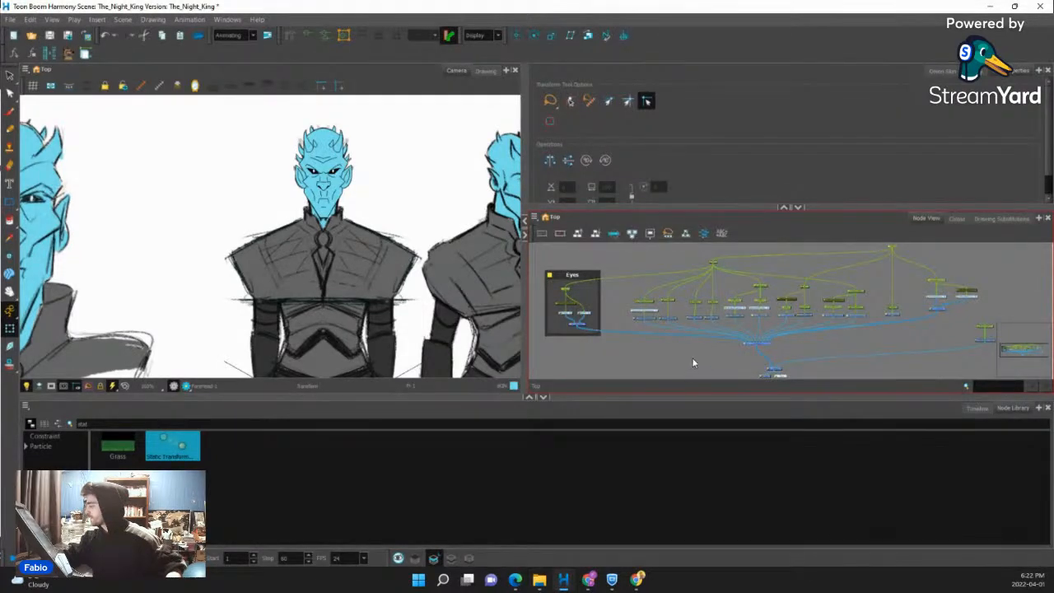
# Group all head nodes together with the Eyes backdrop and the head's composite into a single group.
pyautogui.scroll(-3, 692, 346)
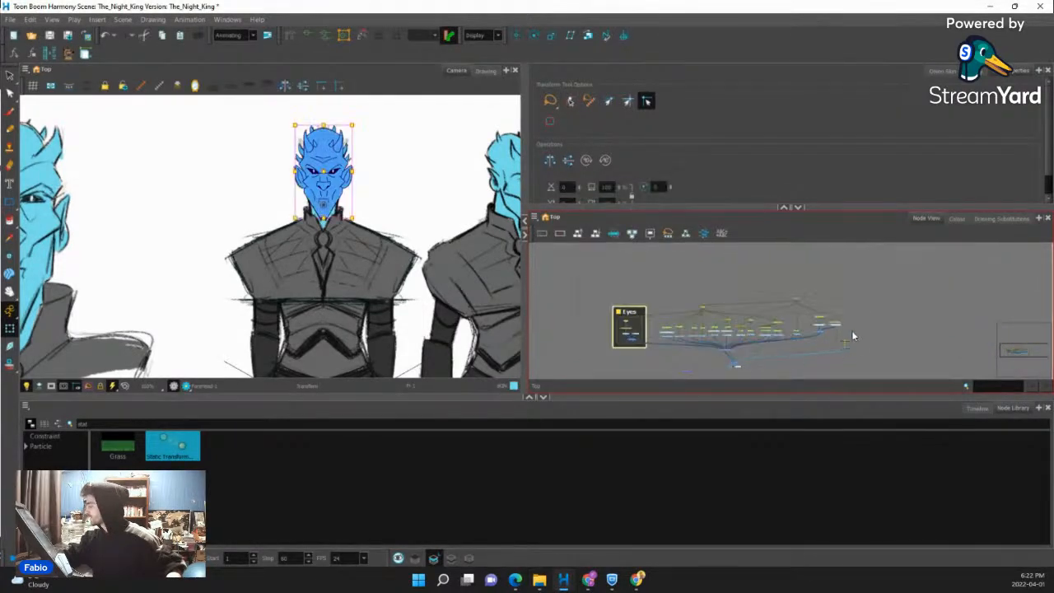
pyautogui.moveTo(845, 352); pyautogui.dragTo(881, 345)
pyautogui.moveTo(580, 279); pyautogui.dragTo(851, 356)
pyautogui.scroll(2, 764, 338)
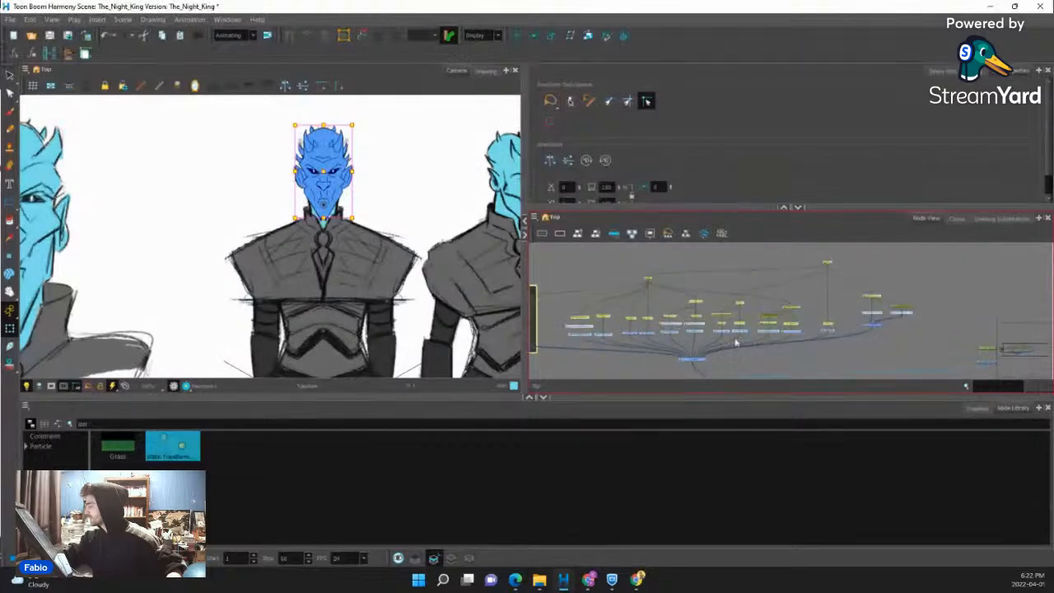
pyautogui.scroll(3, 565, 316)
pyautogui.scroll(-5, 678, 324)
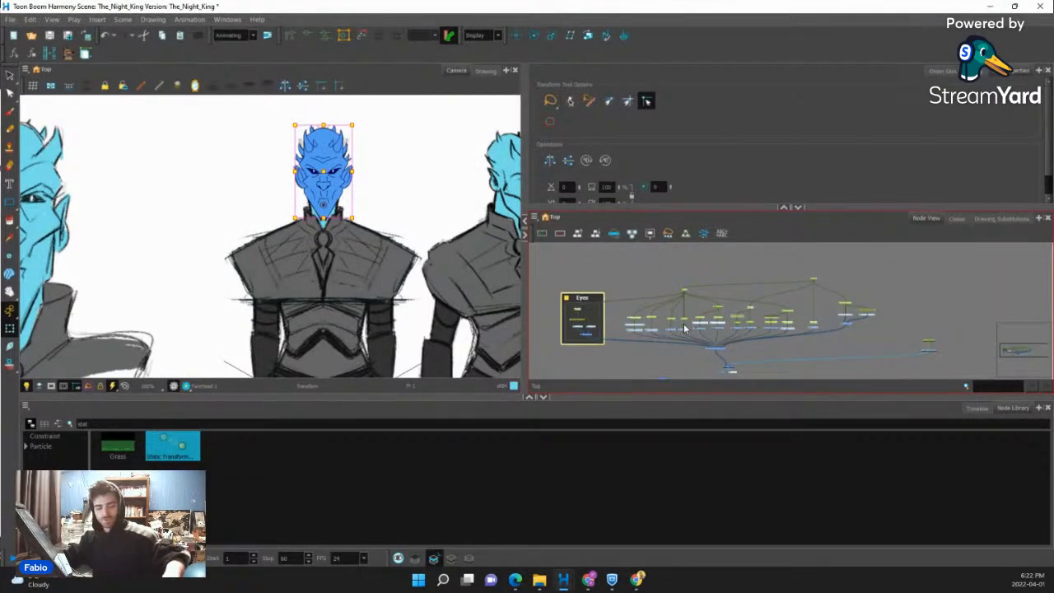
pyautogui.hotkey('ctrl', 'g')
pyautogui.scroll(2, 719, 327)
pyautogui.click(717, 334)
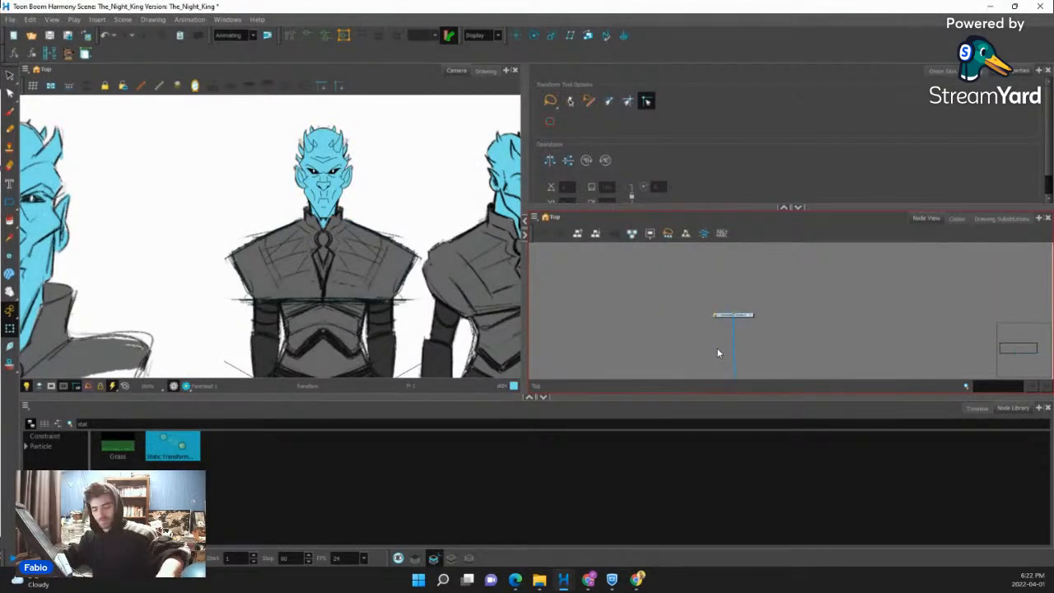
# Route the head group's output through Composite_1 into the main composite and line the group up above it.
pyautogui.scroll(3, 718, 353)
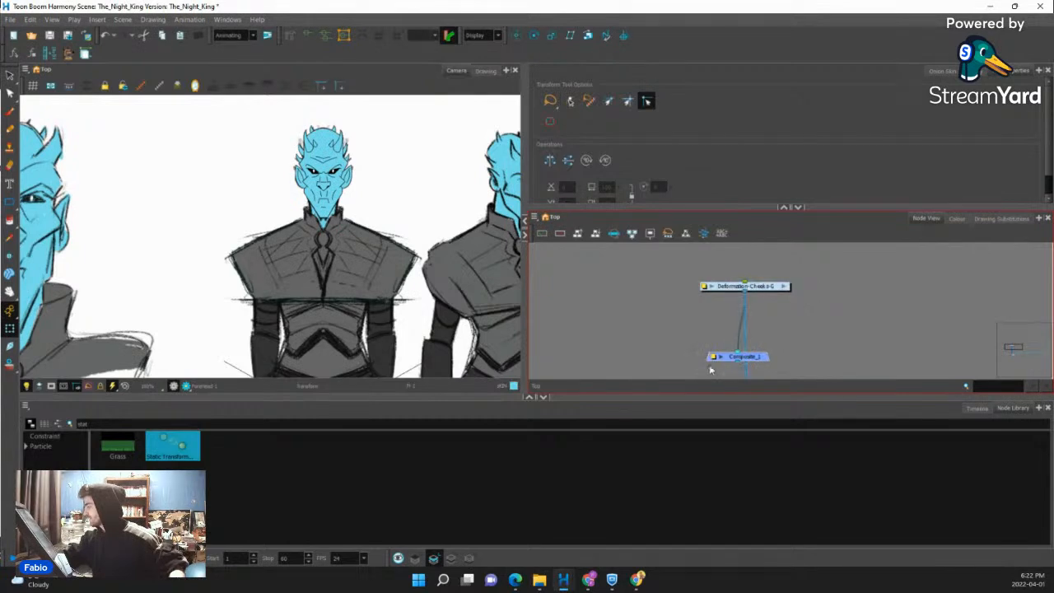
pyautogui.scroll(-2, 717, 369)
pyautogui.scroll(3, 723, 368)
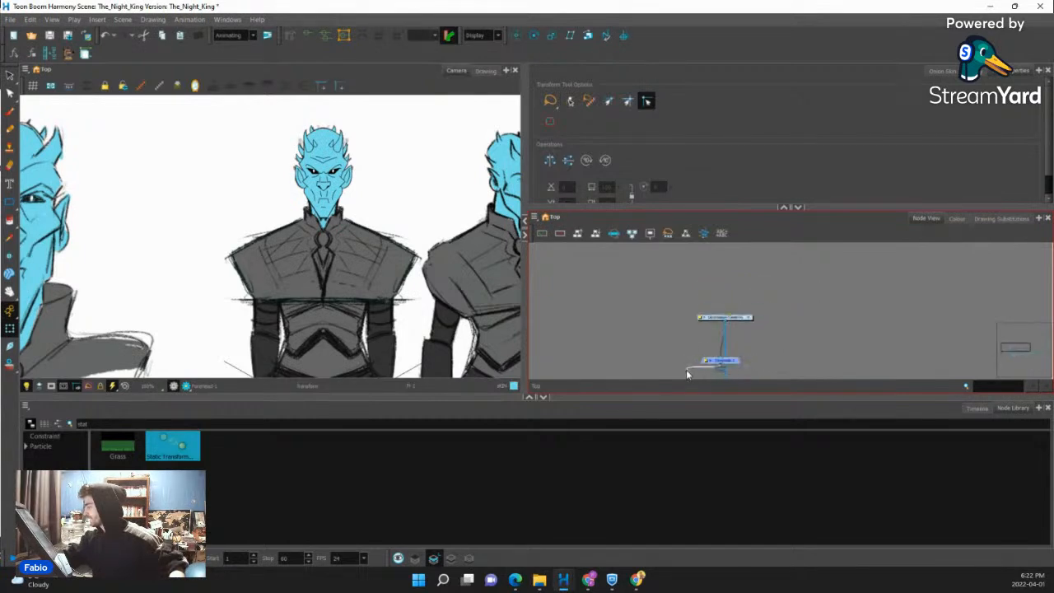
pyautogui.click(716, 375)
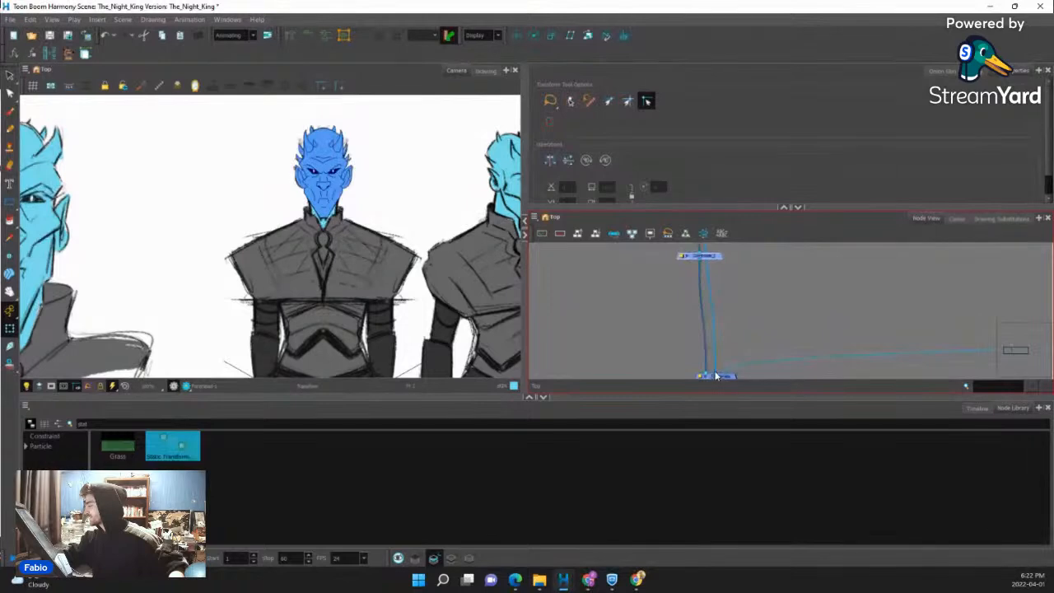
pyautogui.moveTo(715, 374); pyautogui.dragTo(730, 308)
pyautogui.moveTo(727, 257); pyautogui.dragTo(706, 341)
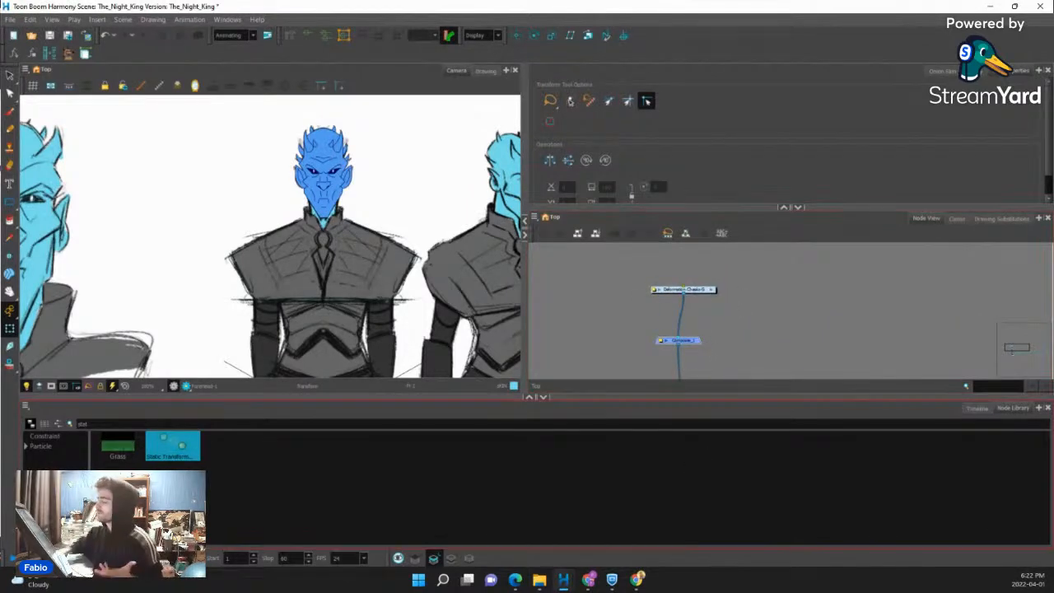
pyautogui.moveTo(700, 295); pyautogui.dragTo(700, 288)
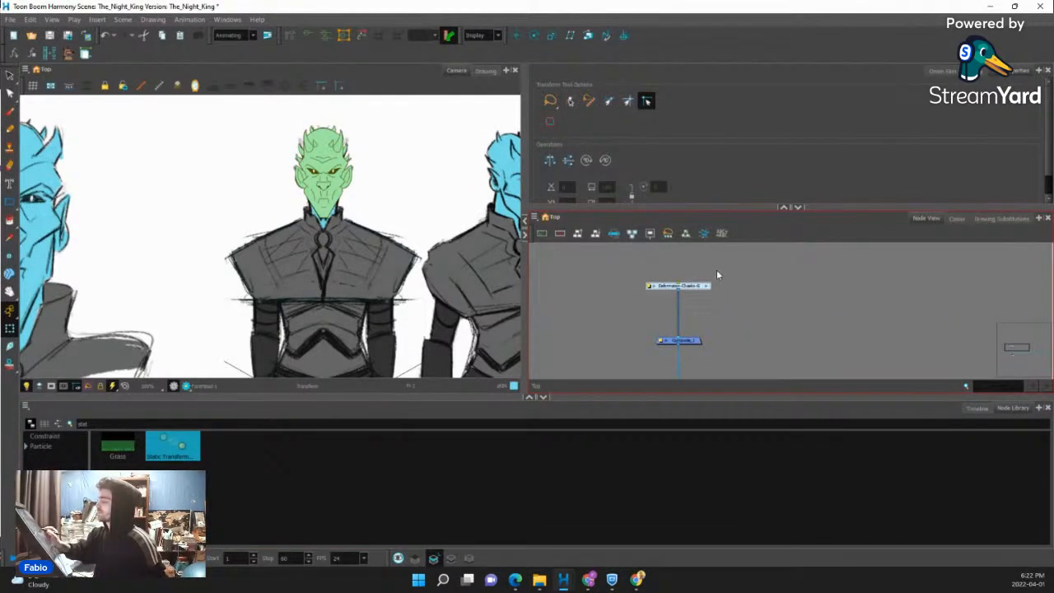
# Rename the group of head nodes to Head.
pyautogui.doubleClick(651, 286)
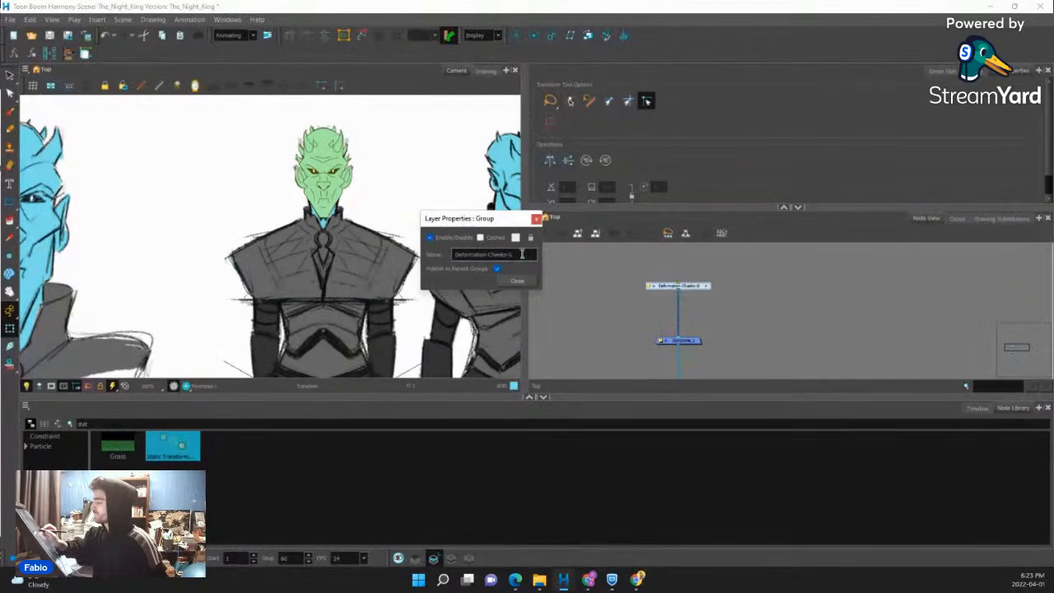
pyautogui.tripleClick(522, 254)
pyautogui.write('Mask')
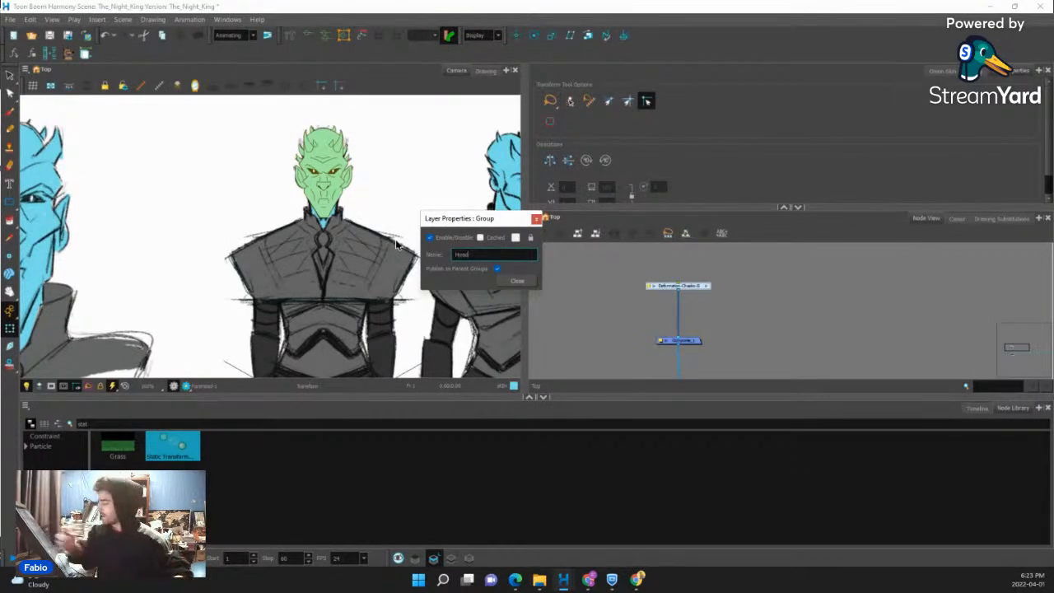
pyautogui.click(517, 281)
# Enter the Head group and examine which features the forehead details, forehead, mouth and nose pegs control.
pyautogui.click(691, 287)
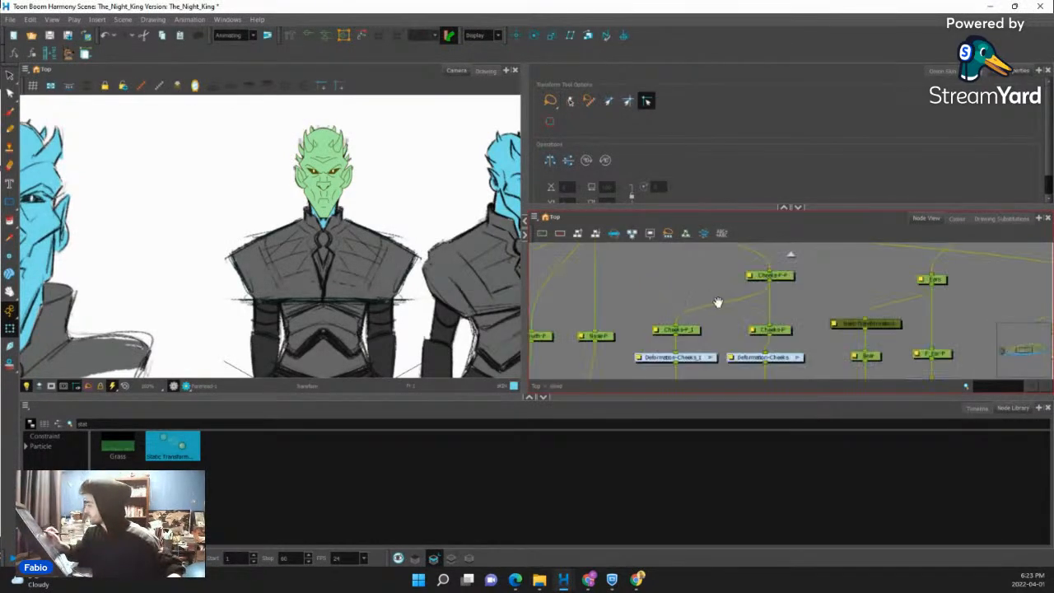
pyautogui.moveTo(717, 303); pyautogui.dragTo(692, 370)
pyautogui.scroll(-5, 791, 301)
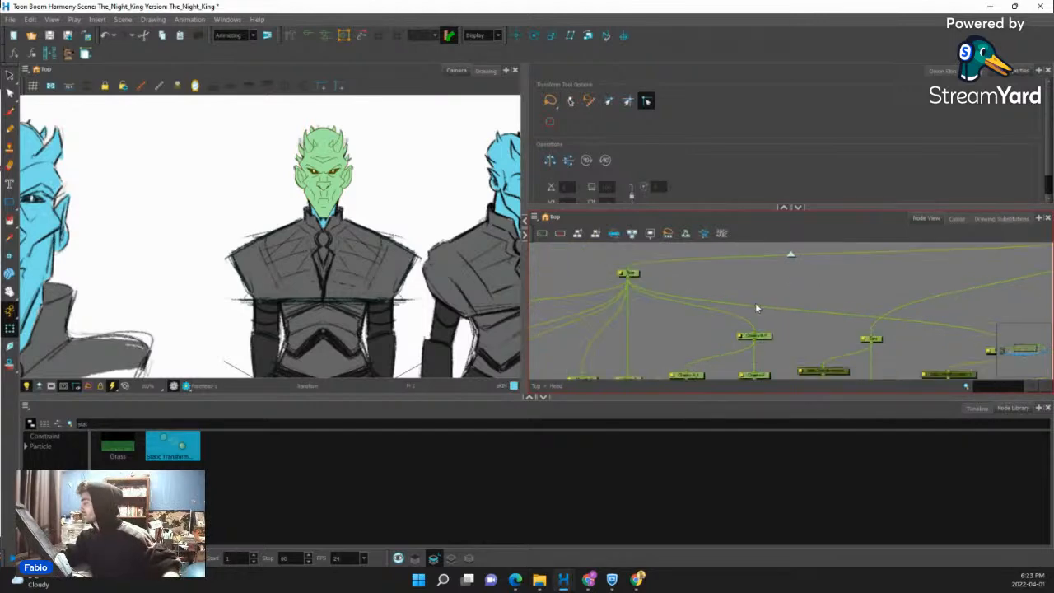
pyautogui.scroll(3, 768, 313)
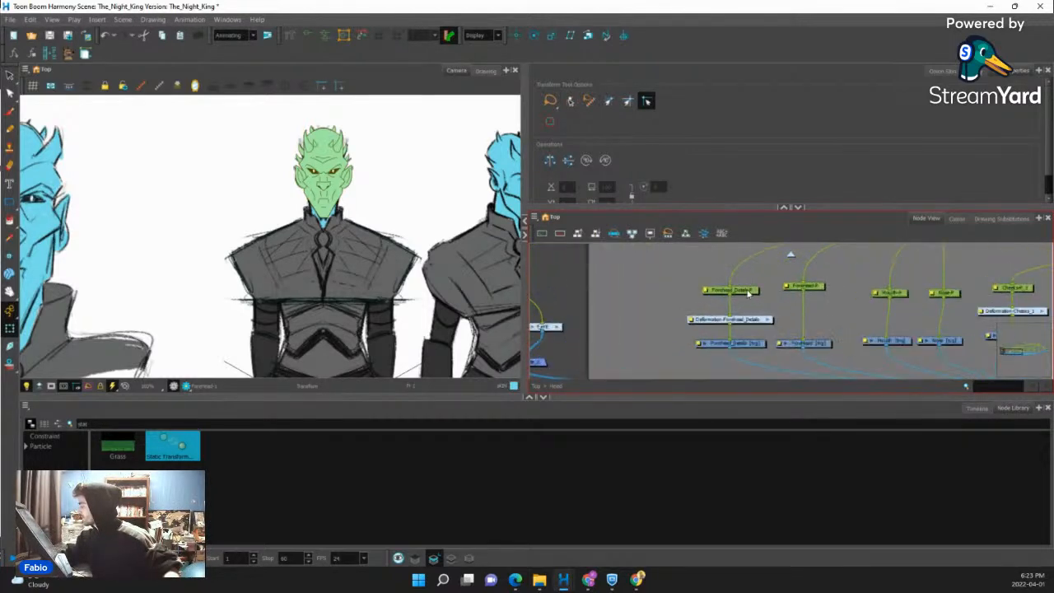
pyautogui.click(730, 289)
pyautogui.click(803, 287)
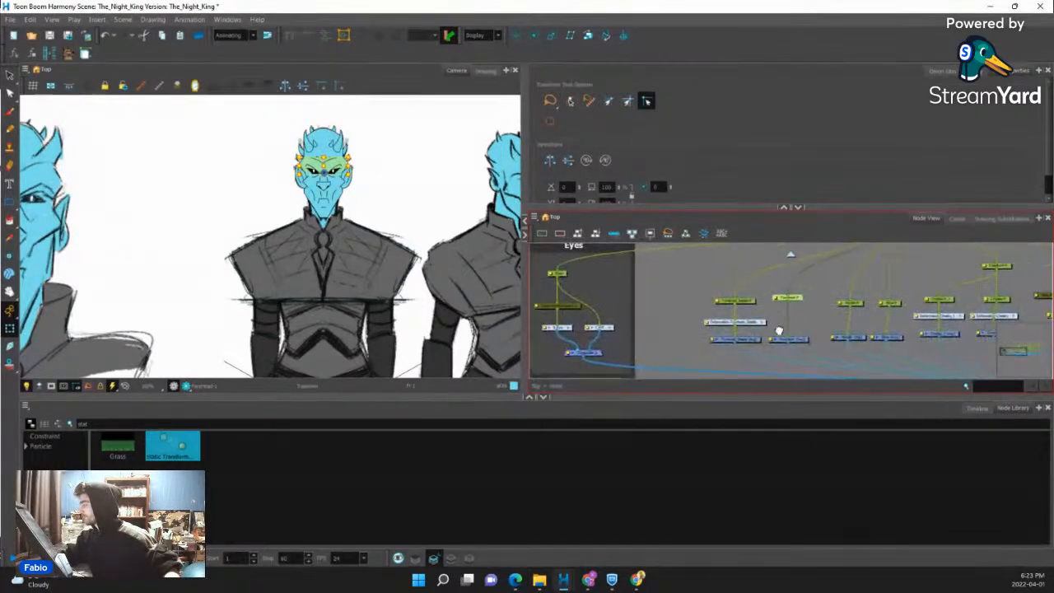
pyautogui.scroll(1, 806, 329)
pyautogui.click(830, 303)
pyautogui.click(893, 305)
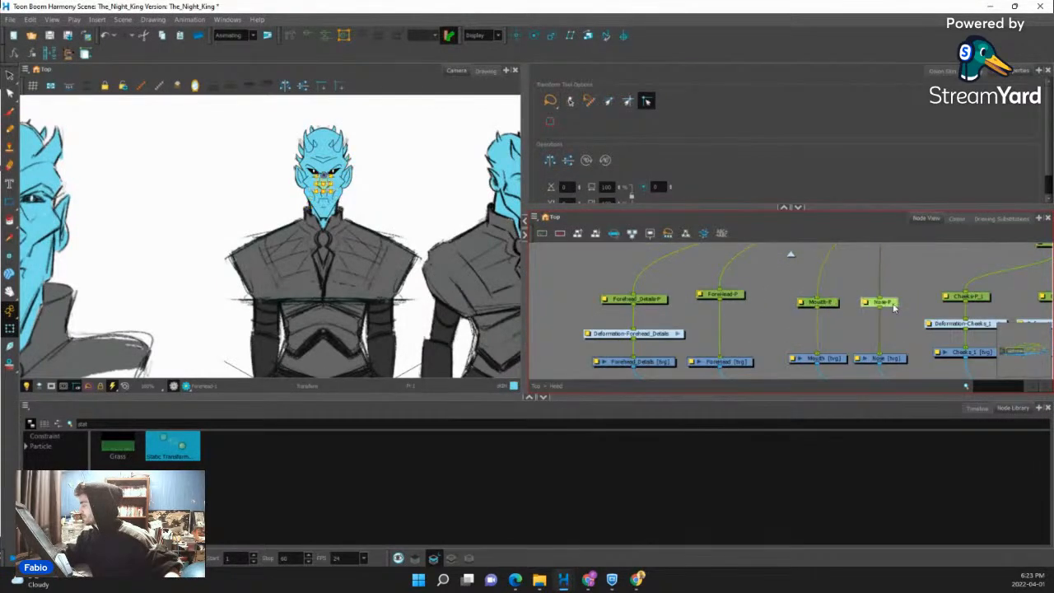
pyautogui.scroll(-3, 791, 325)
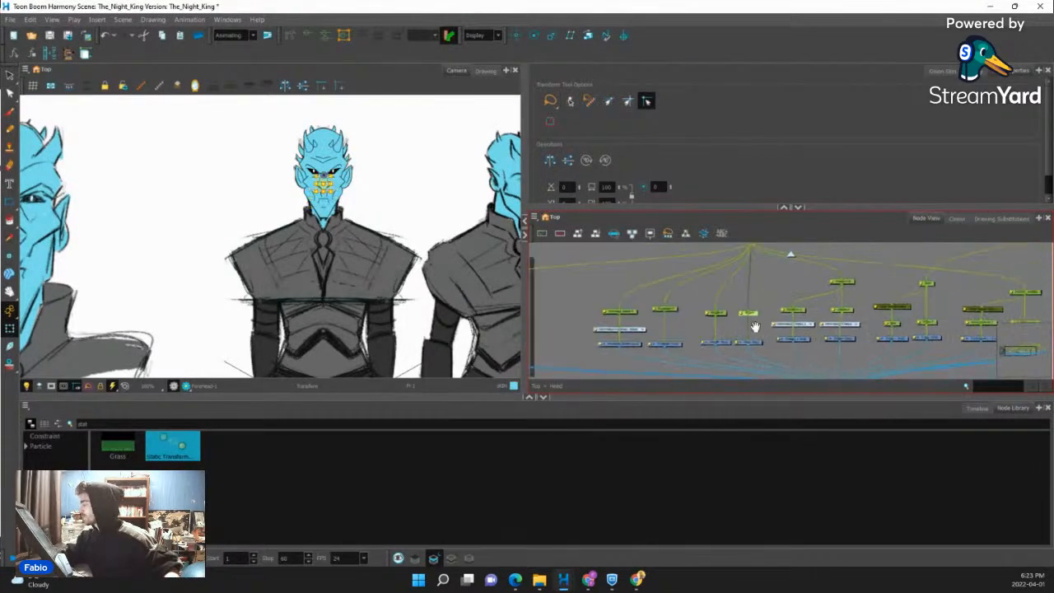
# Examine which features the cheek and front horn pegs and static transformation control in the Head group.
pyautogui.click(849, 313)
pyautogui.moveTo(843, 318); pyautogui.dragTo(784, 324)
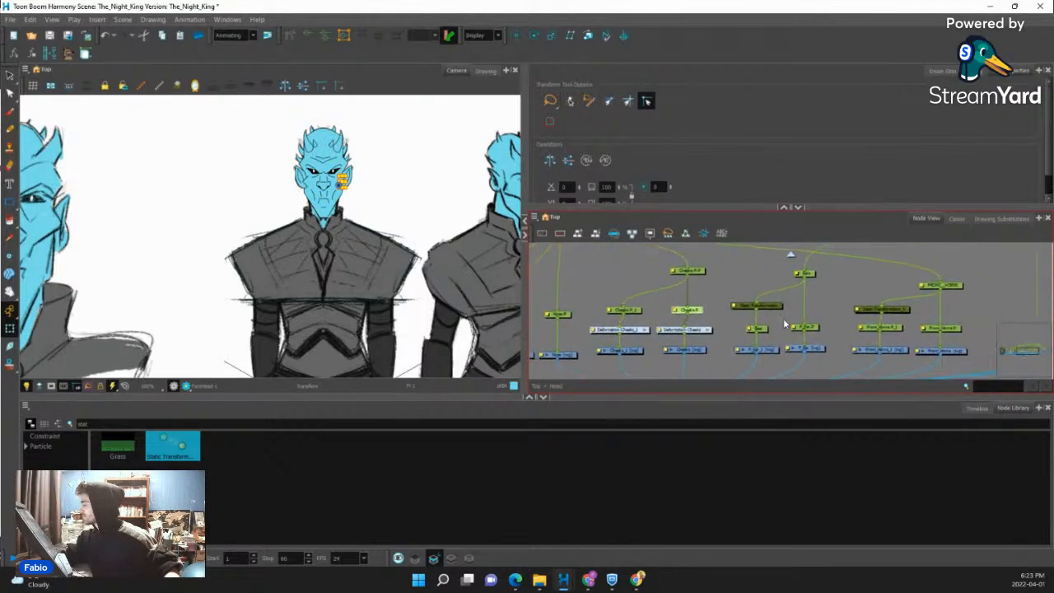
pyautogui.moveTo(843, 306); pyautogui.dragTo(781, 319)
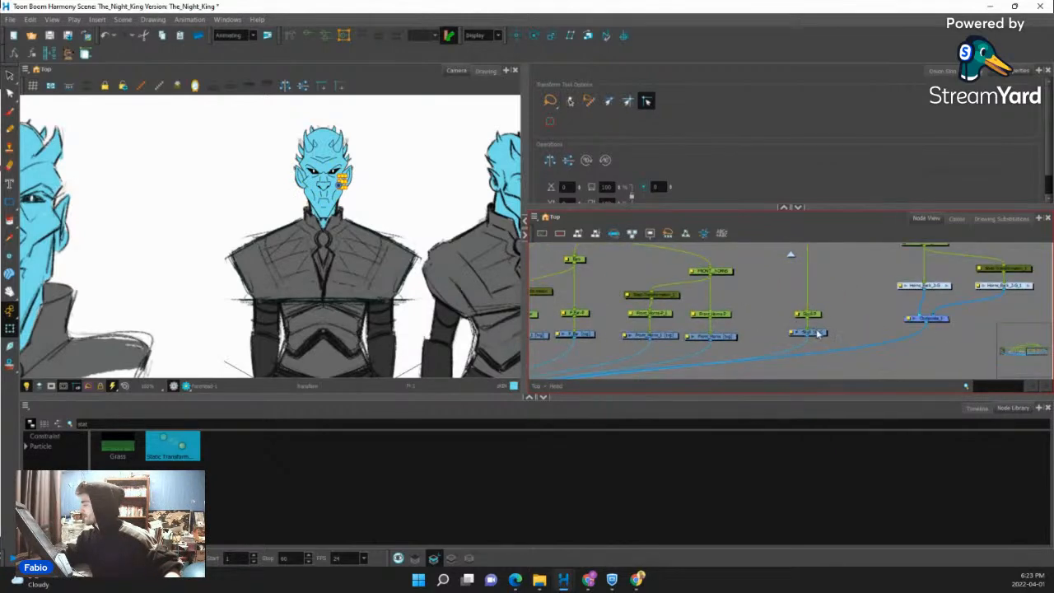
pyautogui.click(736, 336)
pyautogui.click(659, 304)
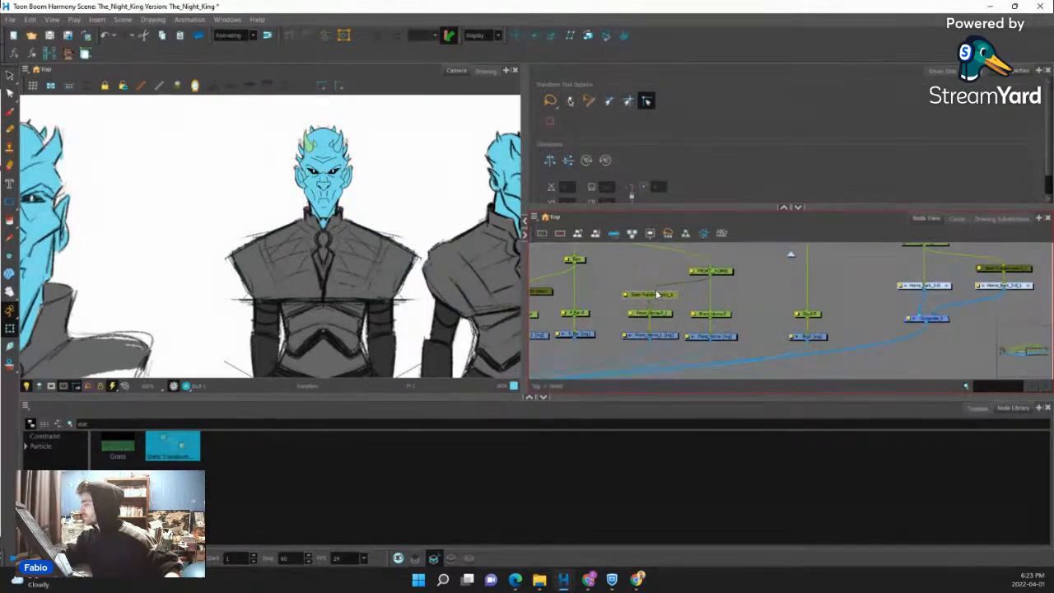
pyautogui.scroll(-3, 663, 303)
pyautogui.scroll(3, 668, 302)
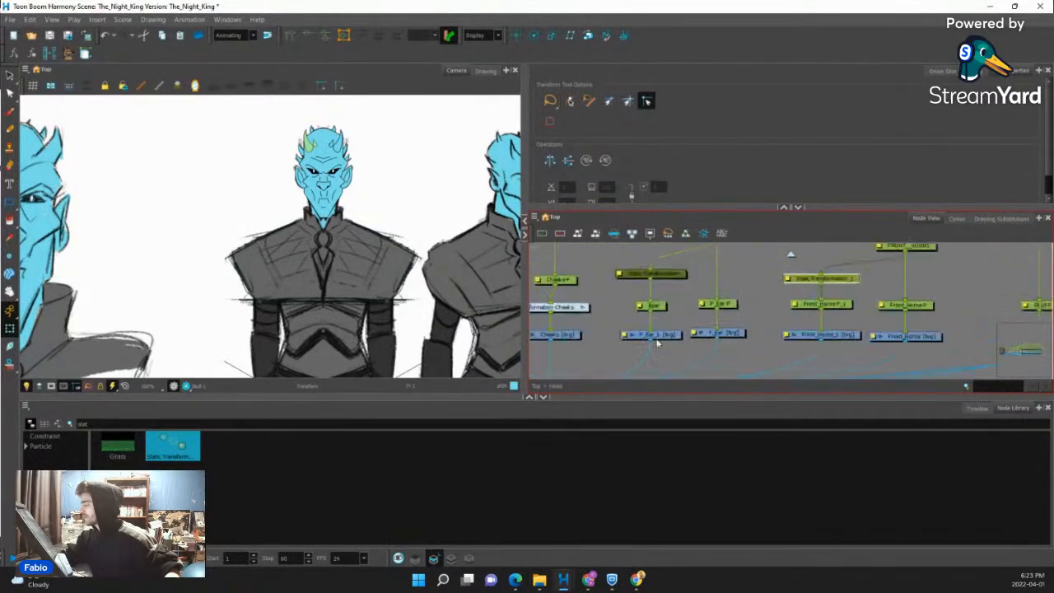
# Examine both ear drawings up close on the face together with the pegs that control them.
pyautogui.click(730, 334)
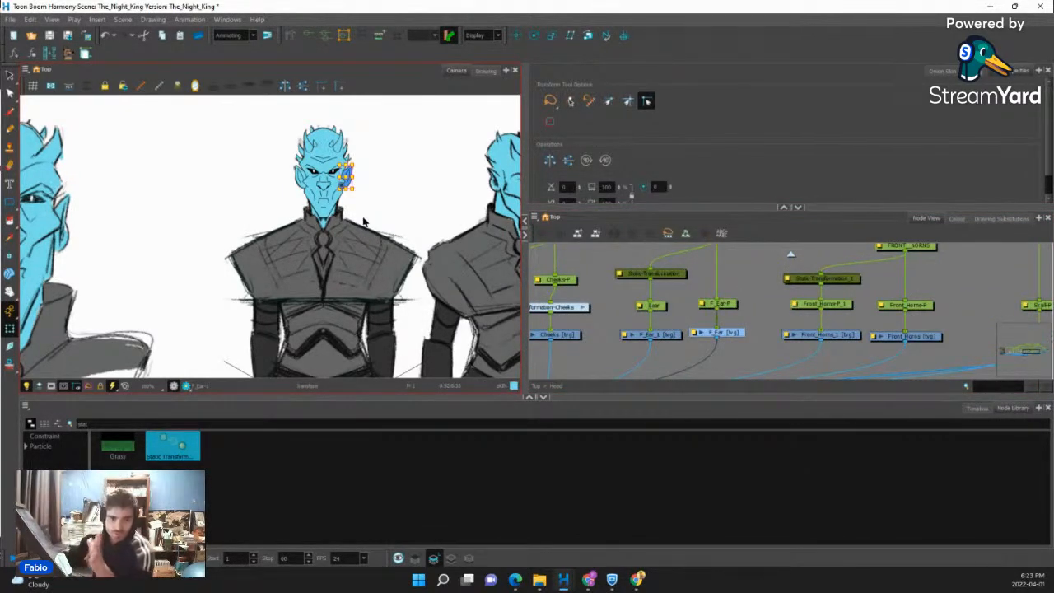
pyautogui.scroll(5, 338, 198)
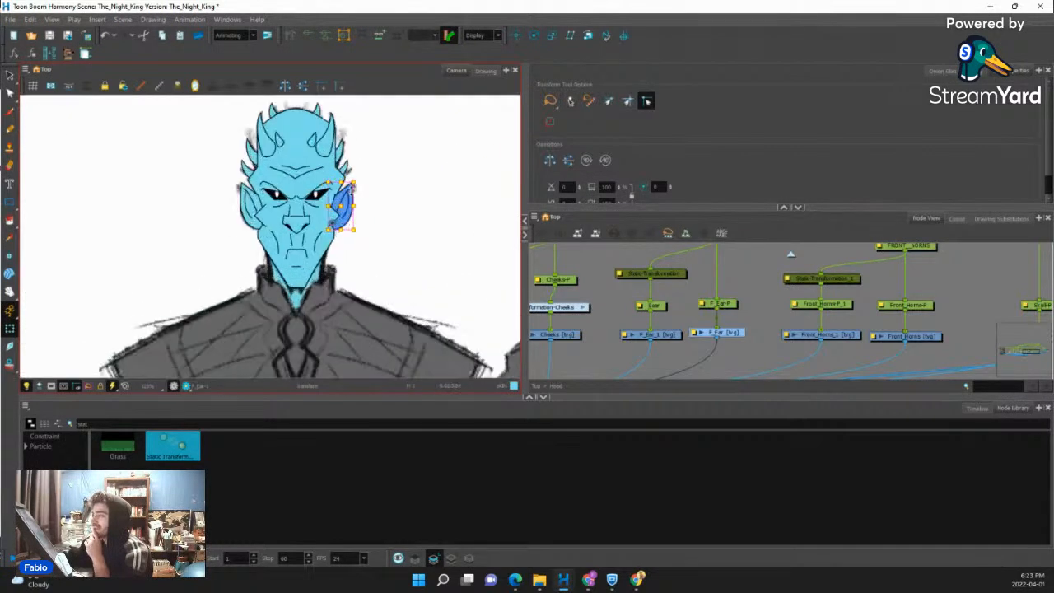
pyautogui.scroll(3, 327, 221)
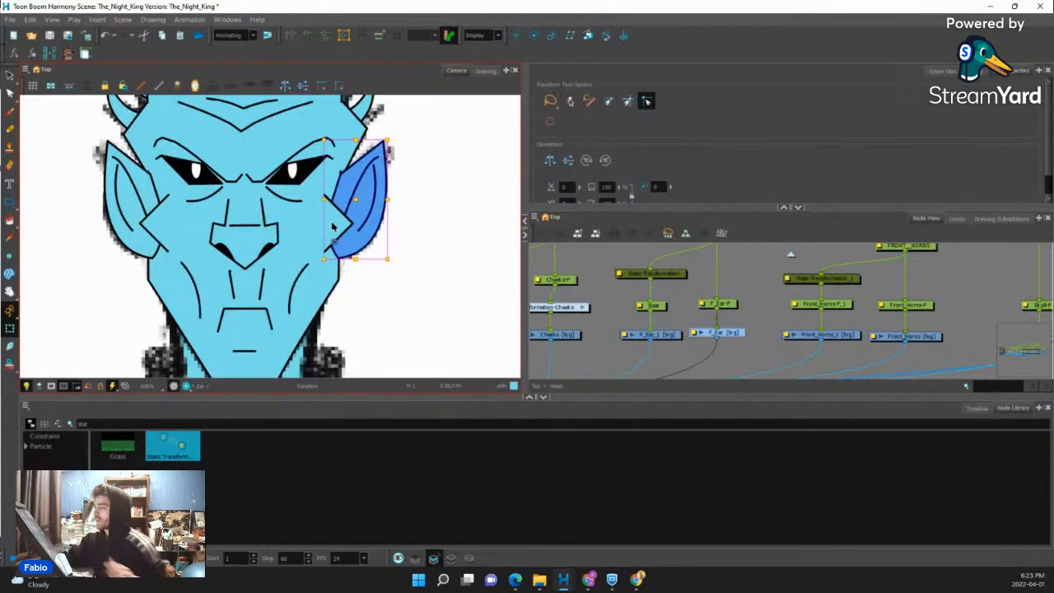
pyautogui.press('b')
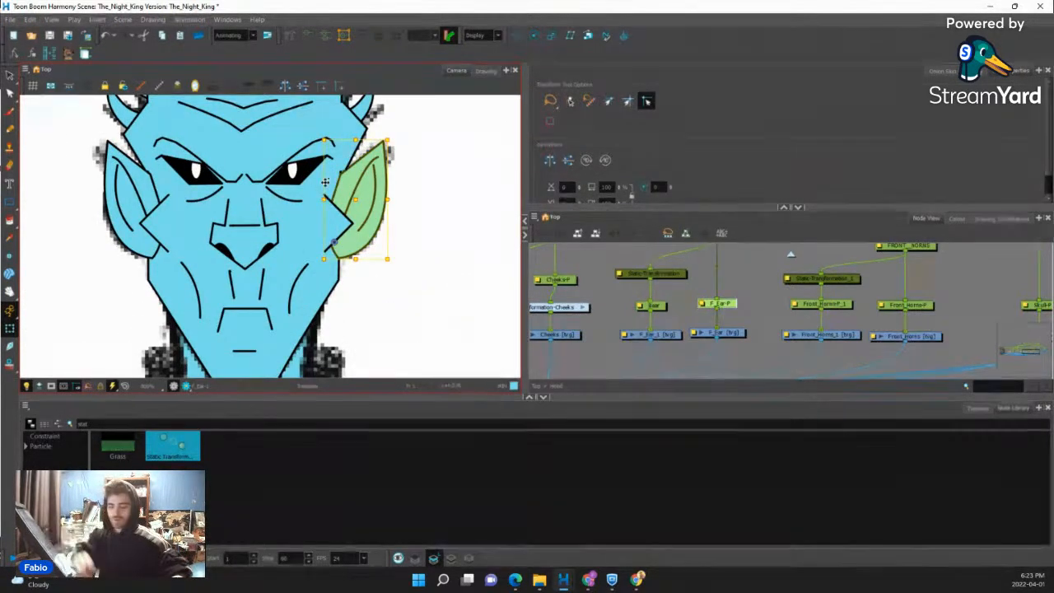
pyautogui.hotkey('alt', 'Down')
pyautogui.click(442, 298)
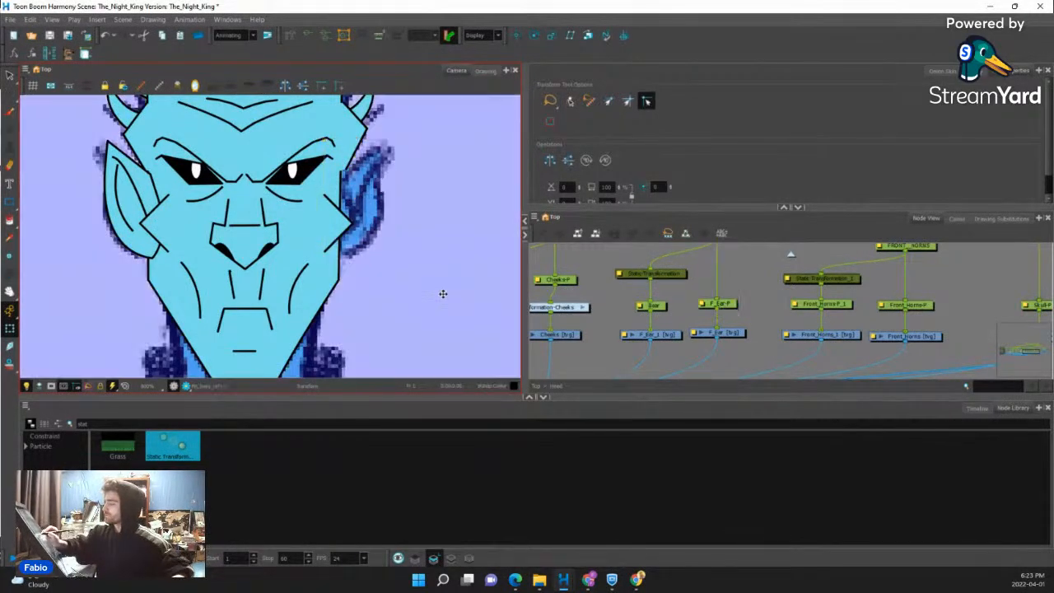
pyautogui.press('b')
pyautogui.hotkey('alt', 'Up')
pyautogui.click(142, 244)
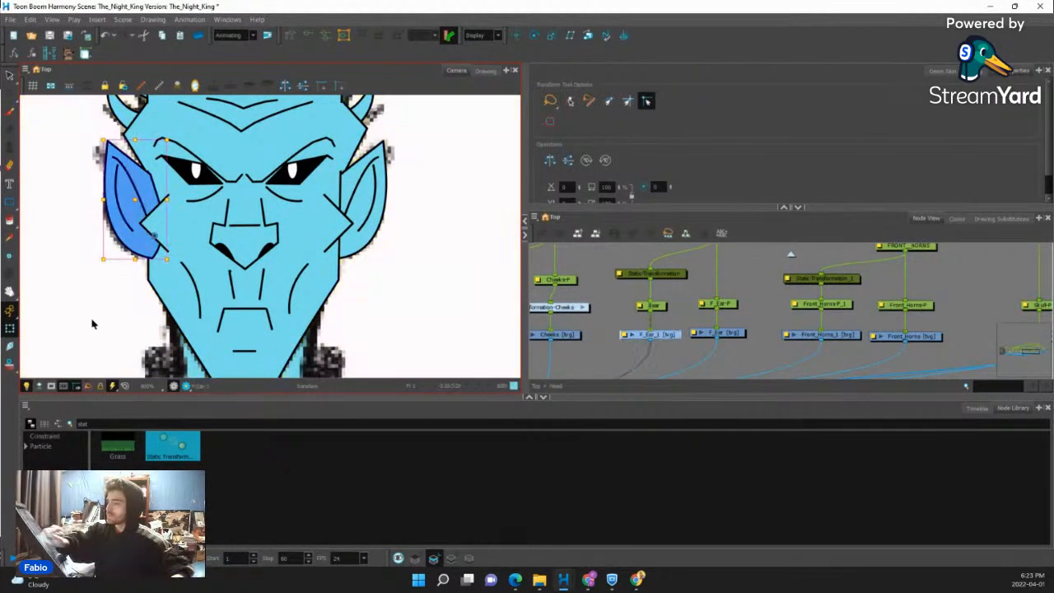
pyautogui.press('b')
pyautogui.moveTo(436, 271); pyautogui.dragTo(456, 305)
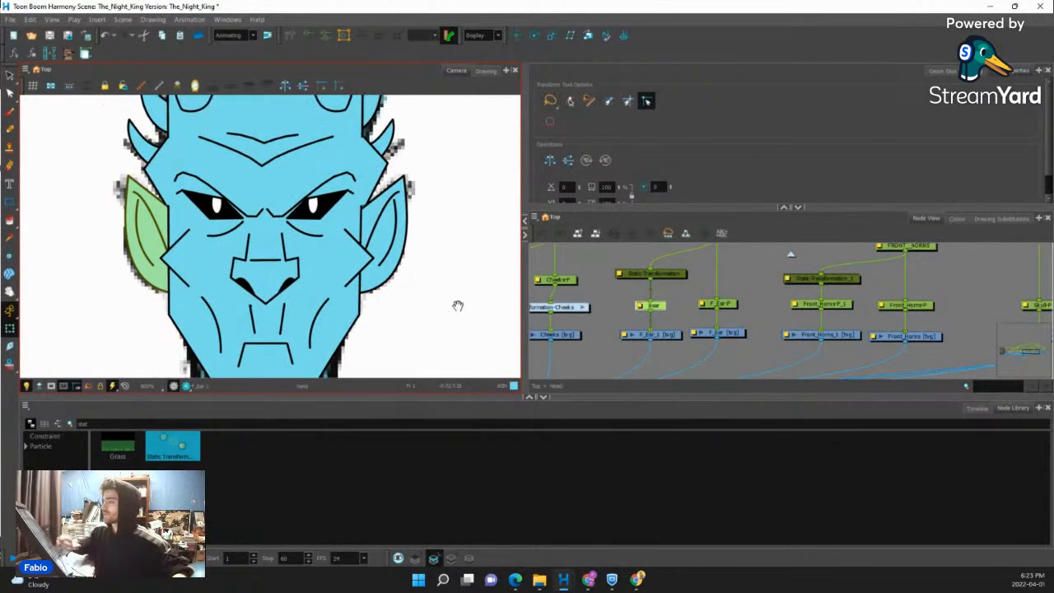
# Review the full model sheet of character views and the neck and collar area of the front view.
pyautogui.press('1')
pyautogui.press('1')
pyautogui.press('1')
pyautogui.press('1')
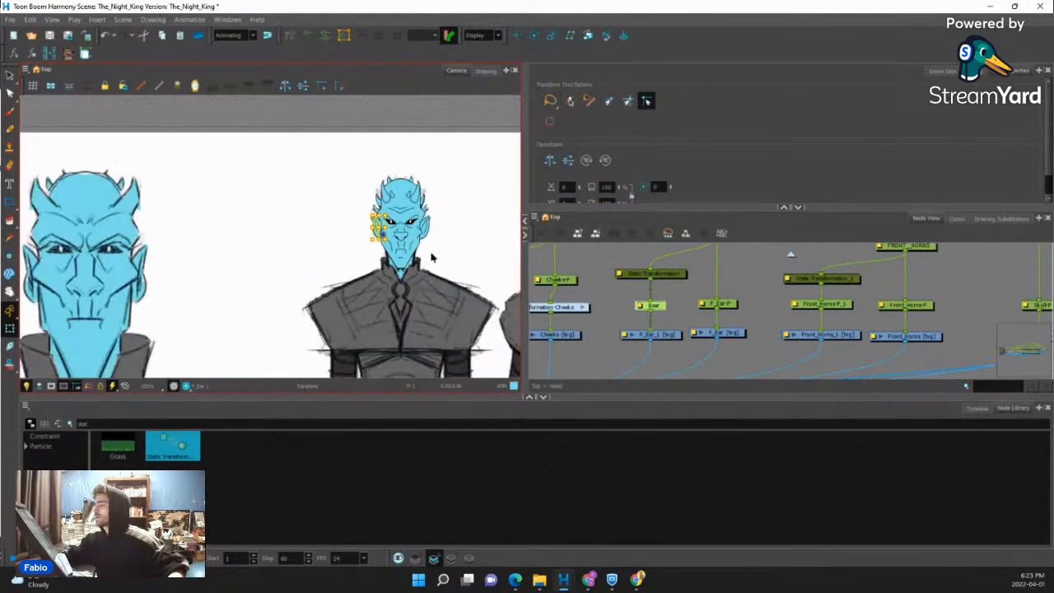
pyautogui.click(615, 263)
pyautogui.press('1')
pyautogui.press('1')
pyautogui.press('1')
pyautogui.press('1')
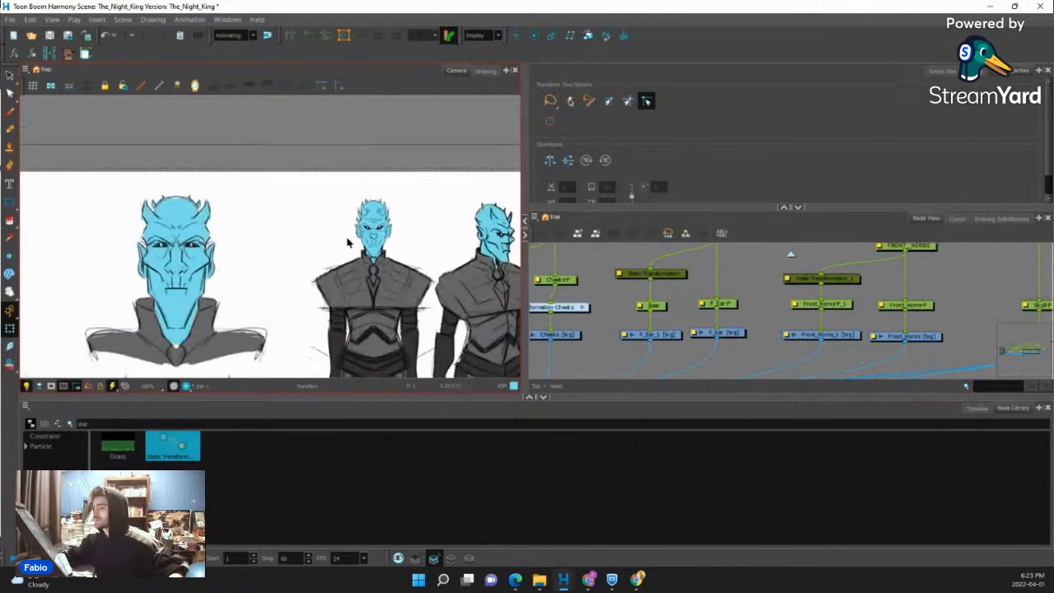
pyautogui.moveTo(380, 279); pyautogui.dragTo(370, 259)
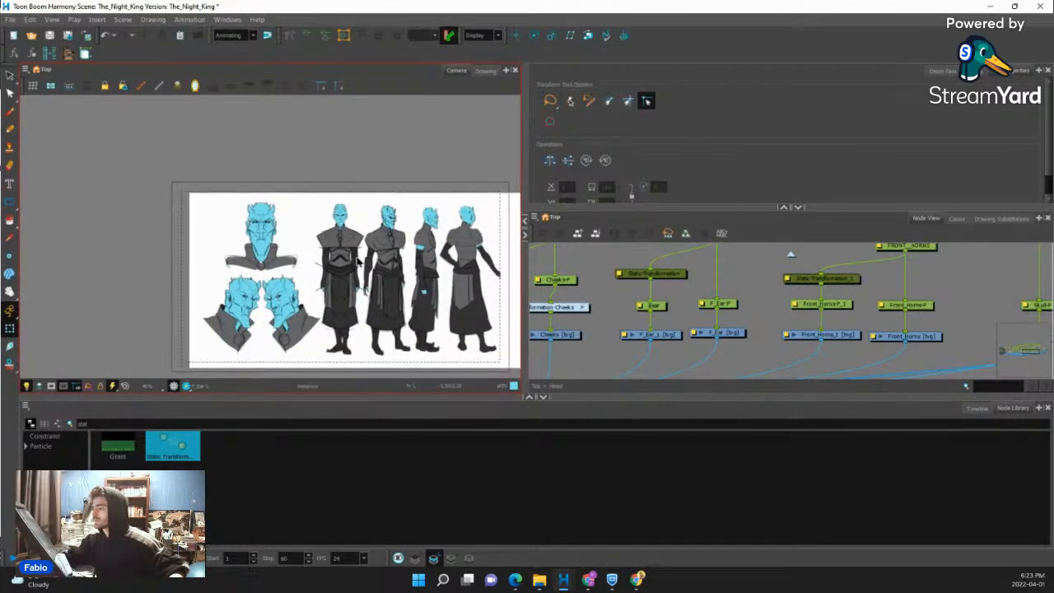
pyautogui.scroll(5, 339, 247)
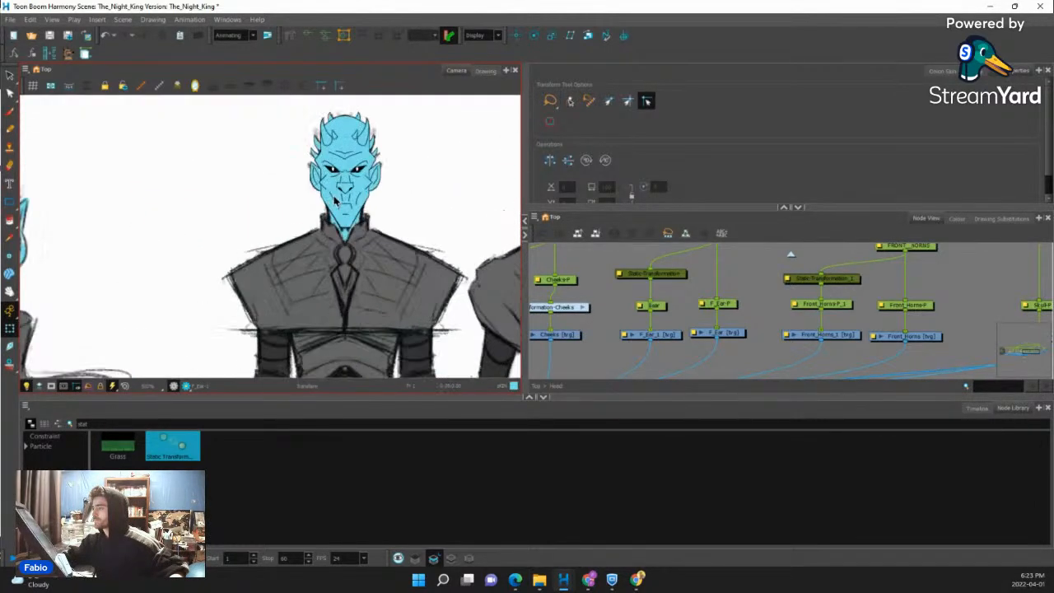
pyautogui.scroll(2, 334, 200)
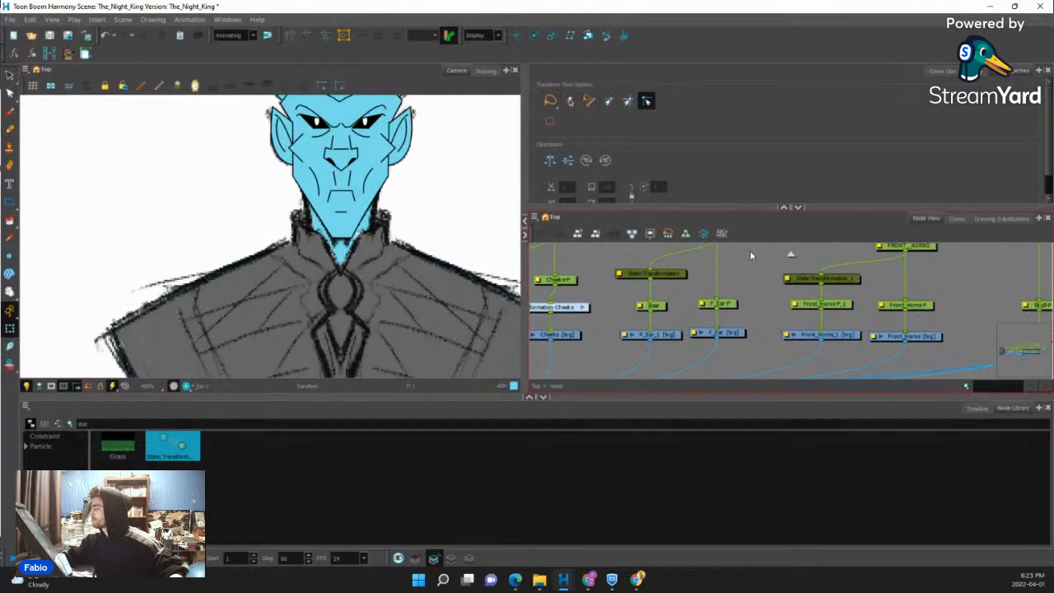
# Return to the top level of the node network and add a backdrop around the Head group and its composite.
pyautogui.hotkey('shift', 'e')
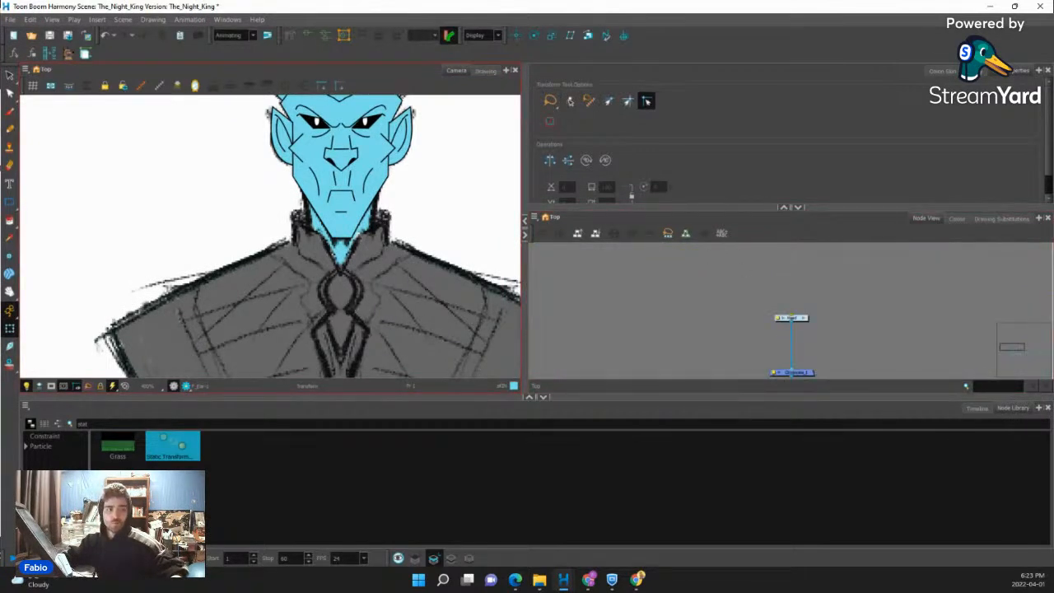
pyautogui.scroll(-3, 658, 327)
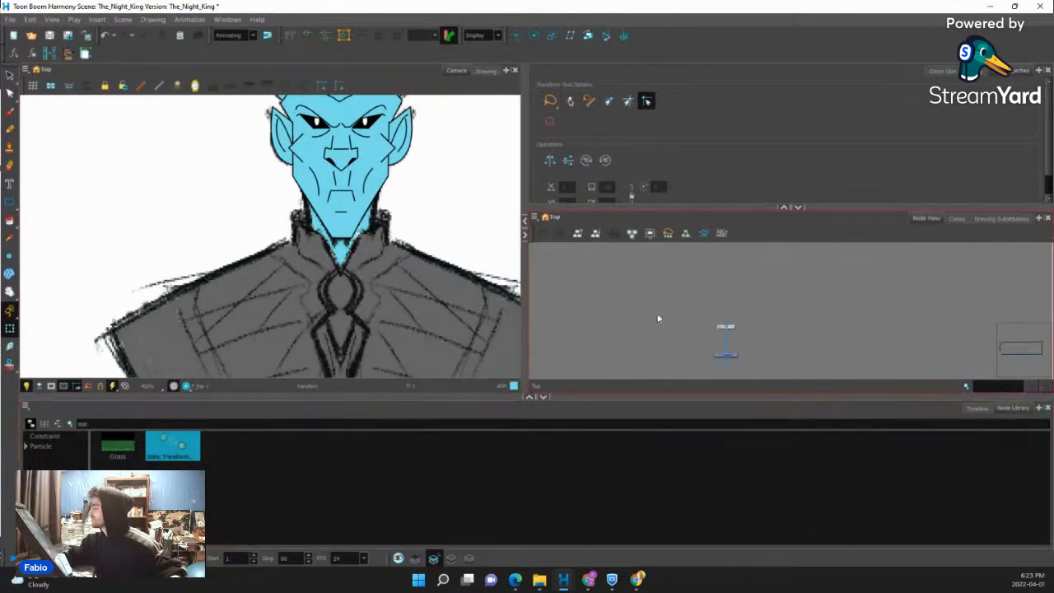
pyautogui.moveTo(739, 367); pyautogui.dragTo(701, 341)
pyautogui.scroll(3, 701, 338)
pyautogui.scroll(-1, 695, 316)
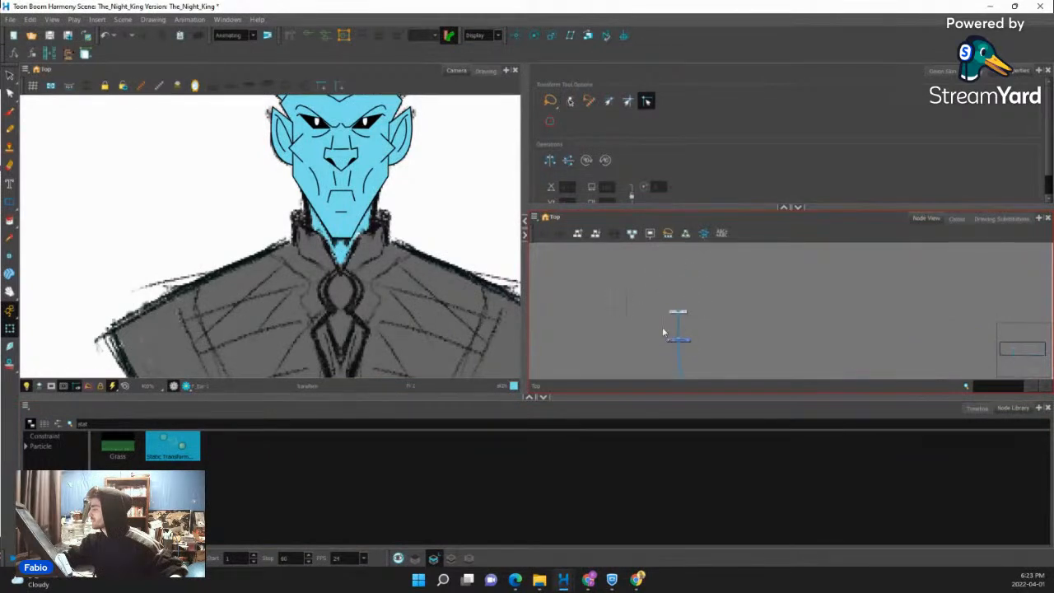
pyautogui.click(680, 311)
pyautogui.click(534, 217)
pyautogui.moveTo(550, 274)
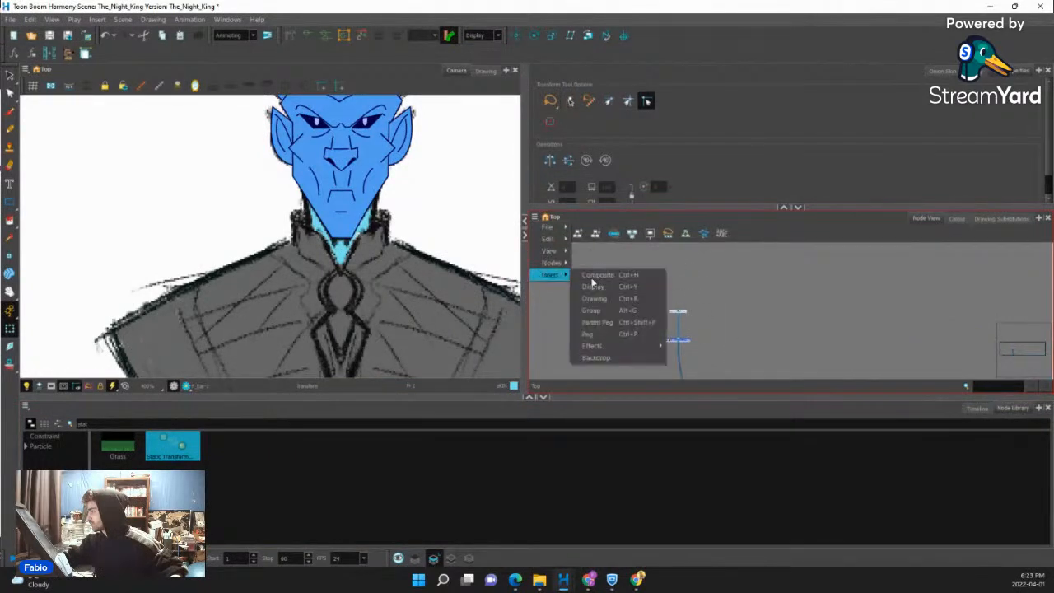
pyautogui.click(601, 359)
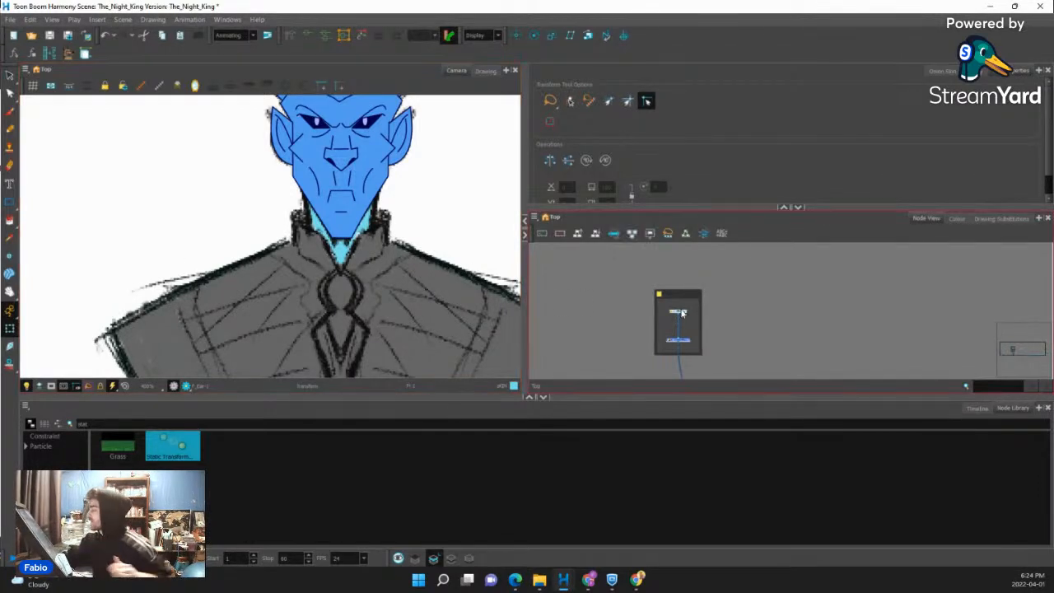
# Set the new backdrop's colour to teal green and name it Head.
pyautogui.scroll(4, 681, 314)
pyautogui.scroll(-2, 659, 296)
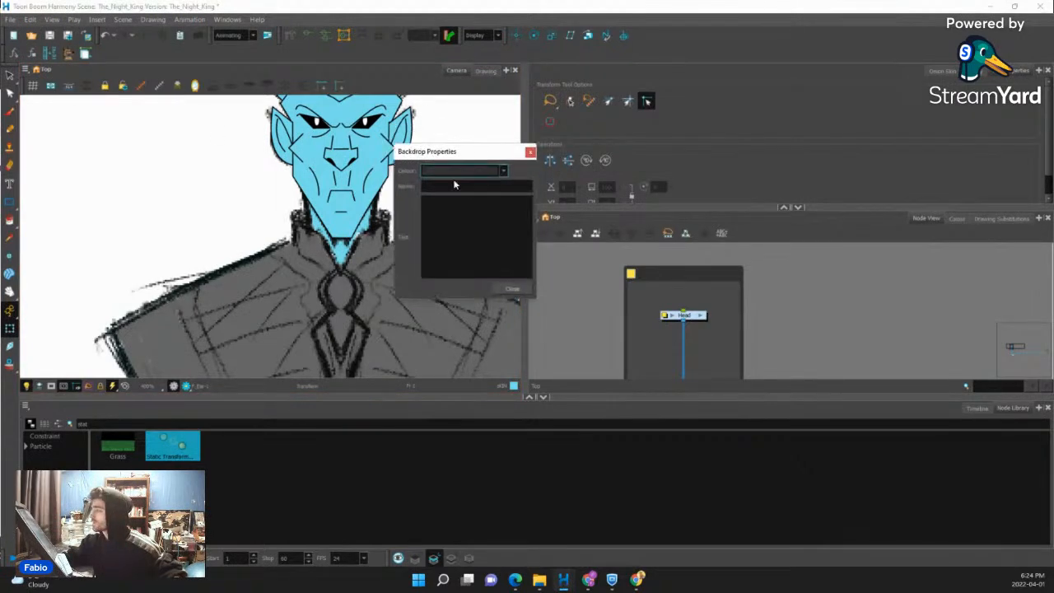
pyautogui.click(501, 171)
pyautogui.click(467, 214)
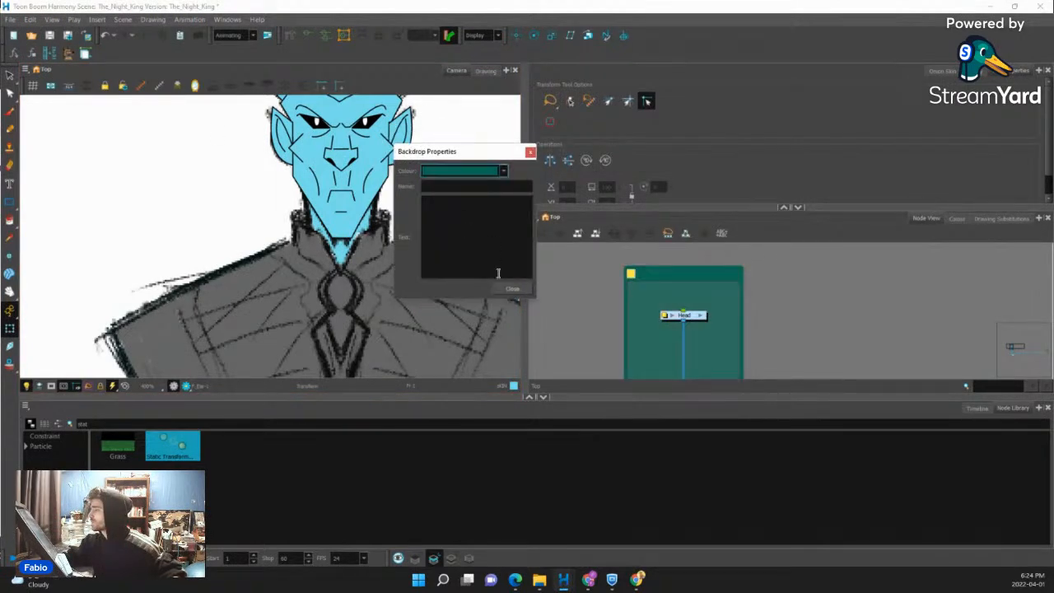
pyautogui.click(513, 290)
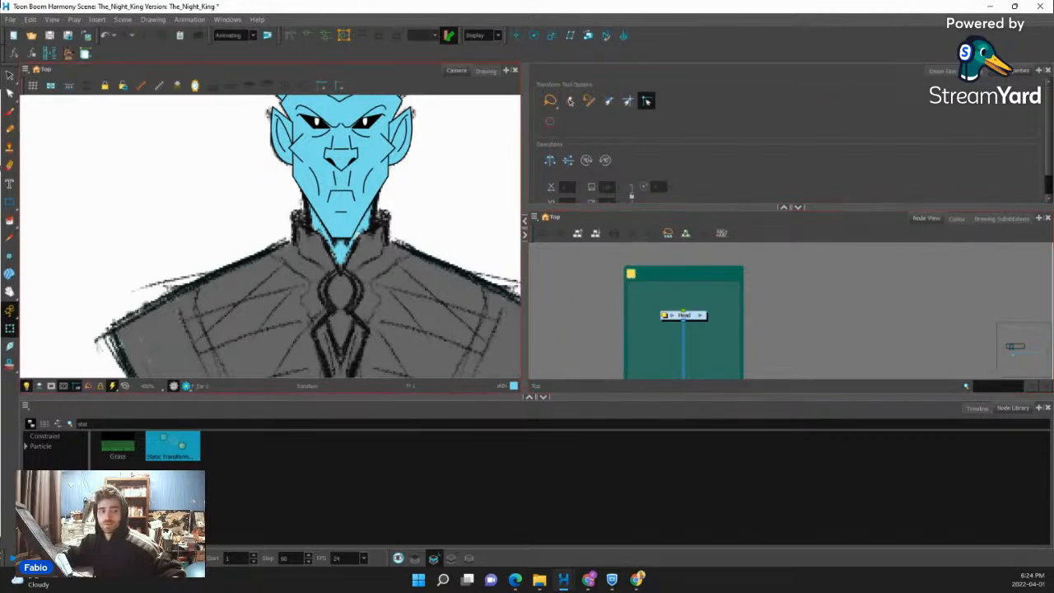
pyautogui.doubleClick(630, 275)
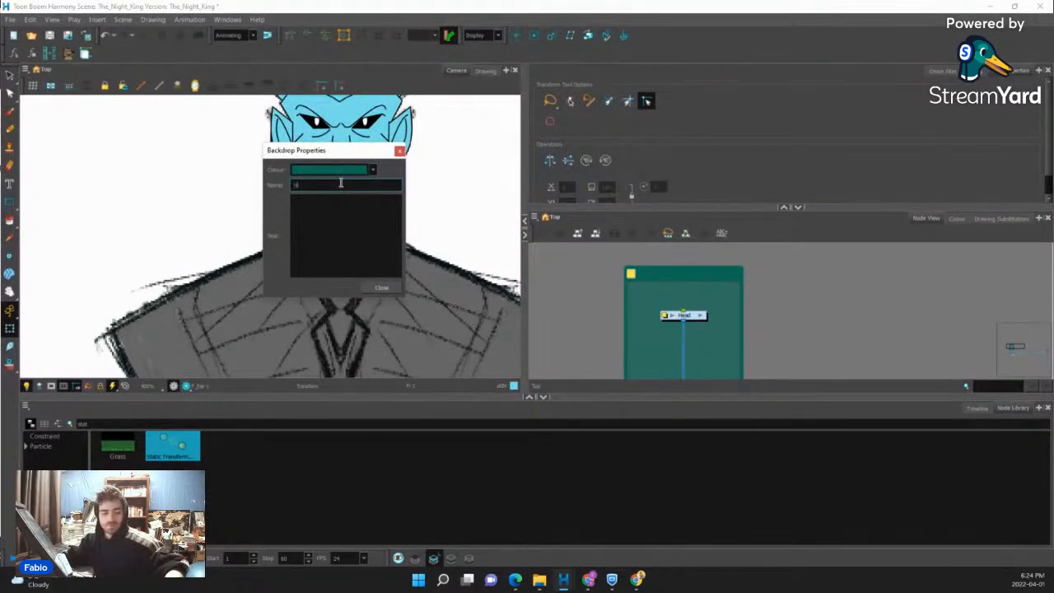
pyautogui.click(386, 286)
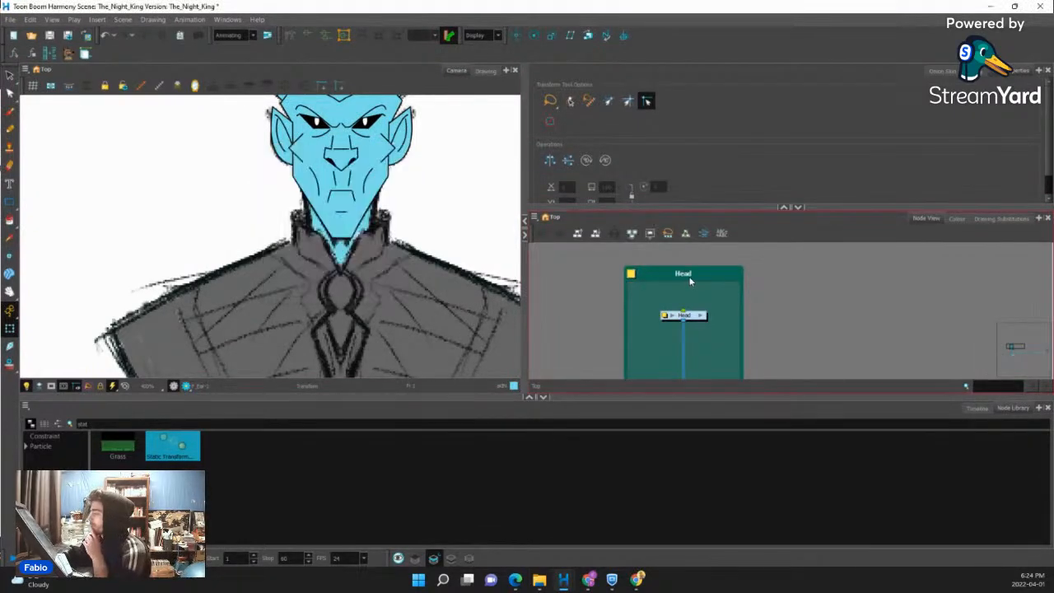
# Add a new composite node in the empty space beside the Head backdrop.
pyautogui.scroll(-5, 729, 326)
pyautogui.scroll(2, 739, 325)
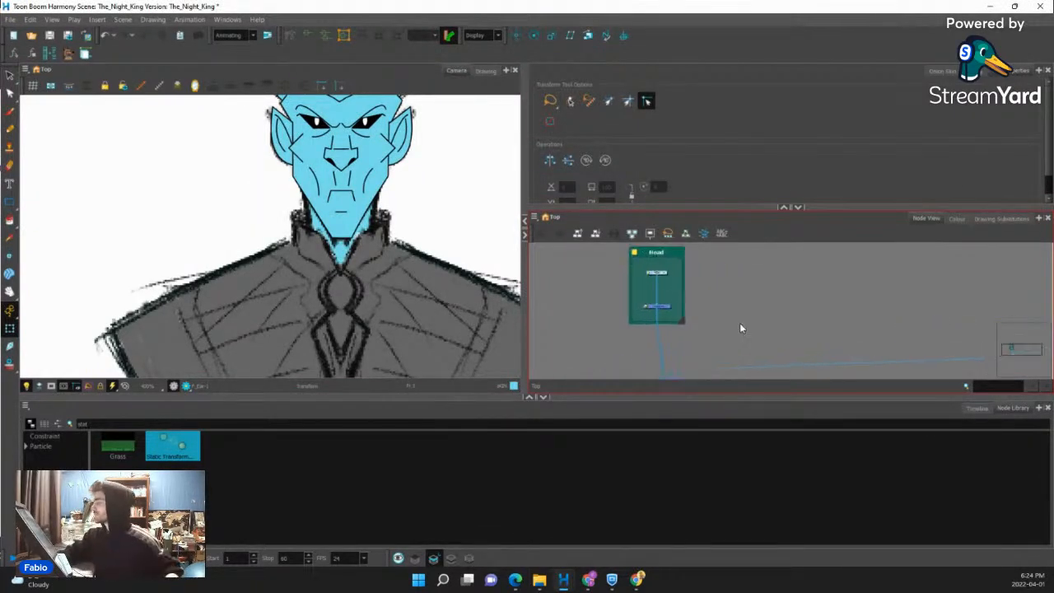
pyautogui.hotkey('ctrl', 'h')
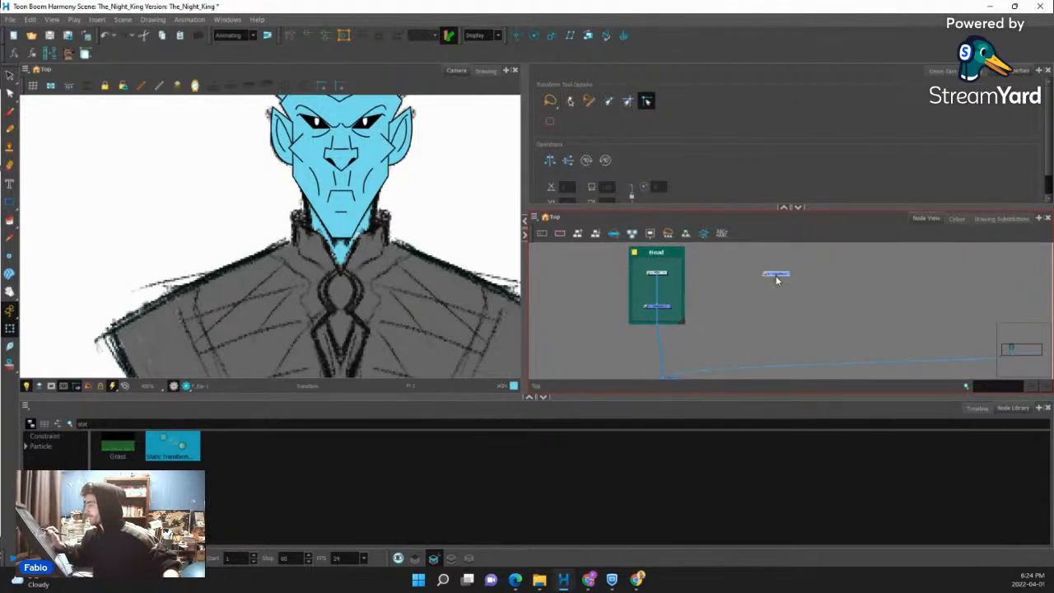
pyautogui.moveTo(693, 337); pyautogui.dragTo(713, 318)
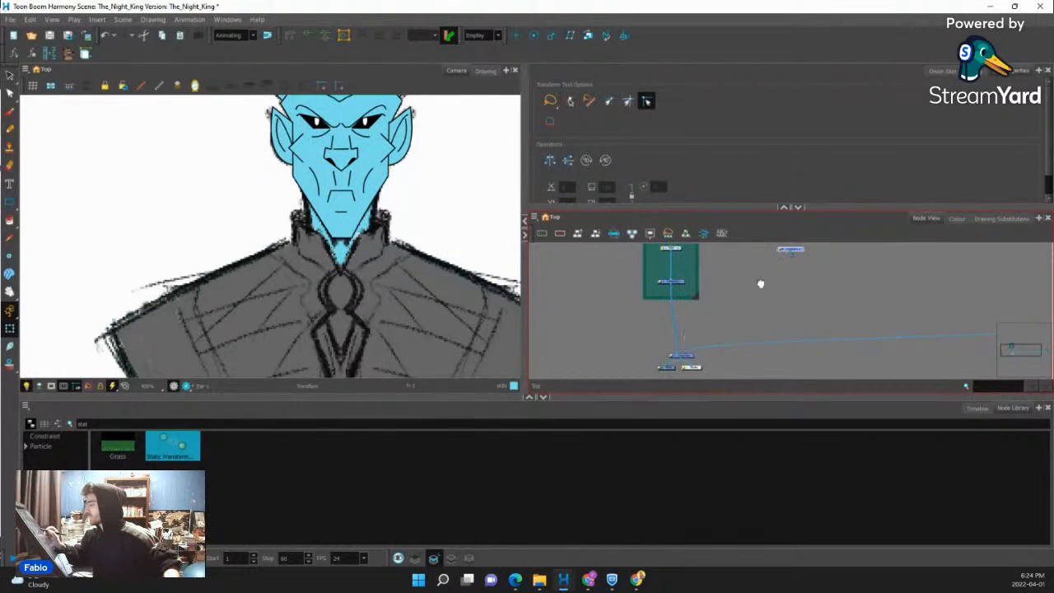
pyautogui.moveTo(760, 285); pyautogui.dragTo(740, 319)
# Enter the Head group and move the back horns' composite farther away from the Skull drawing to free up space.
pyautogui.doubleClick(659, 283)
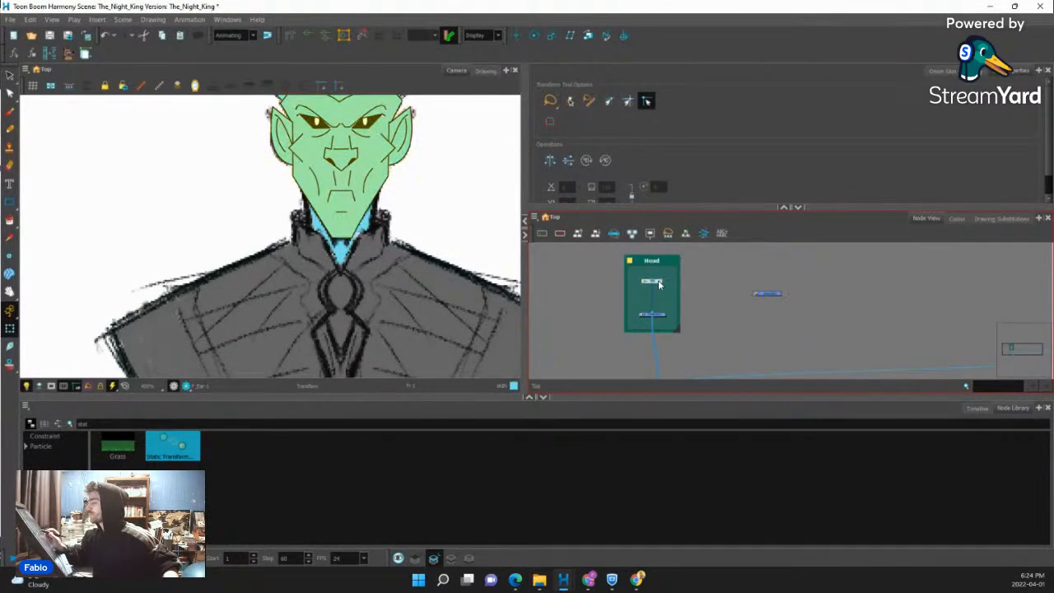
pyautogui.moveTo(789, 351); pyautogui.dragTo(687, 340)
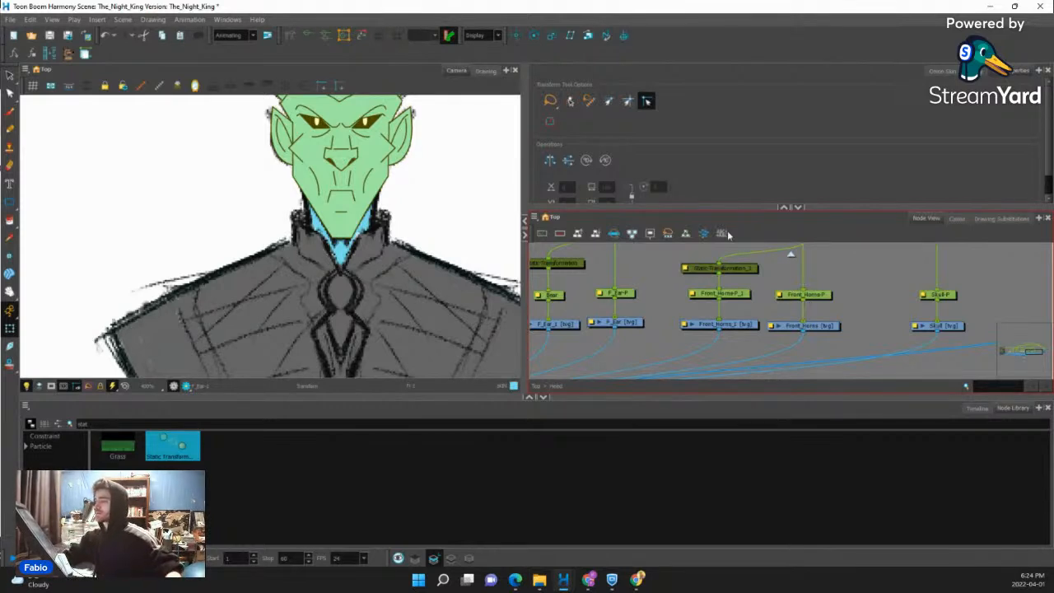
pyautogui.scroll(-3, 783, 311)
pyautogui.scroll(3, 784, 311)
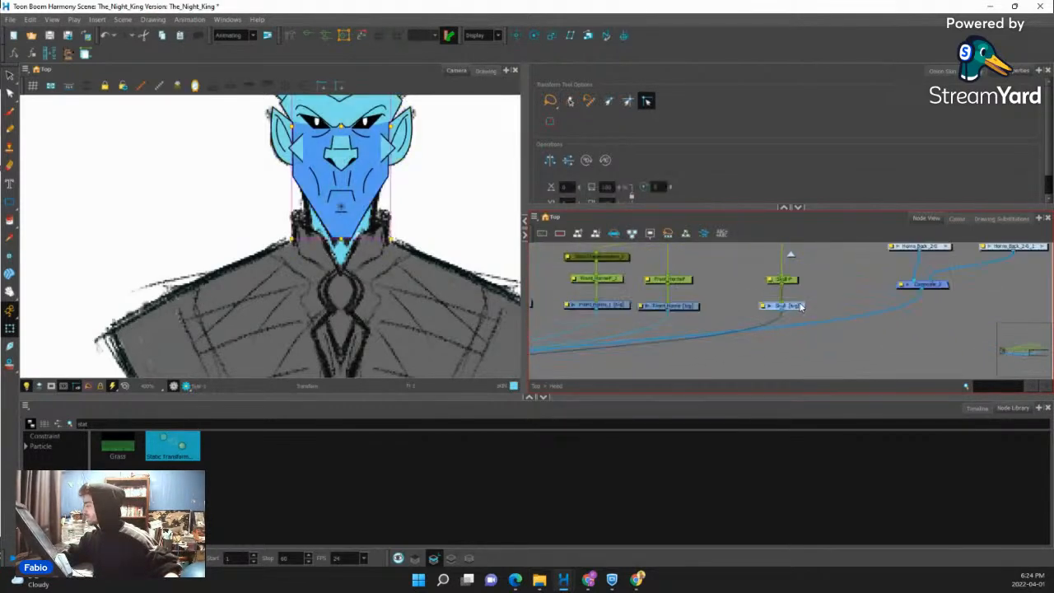
pyautogui.click(964, 290)
pyautogui.moveTo(969, 291); pyautogui.dragTo(1024, 326)
# Paste a composite node into the Head group between the Skull drawing and the back horns' composite.
pyautogui.click(792, 308)
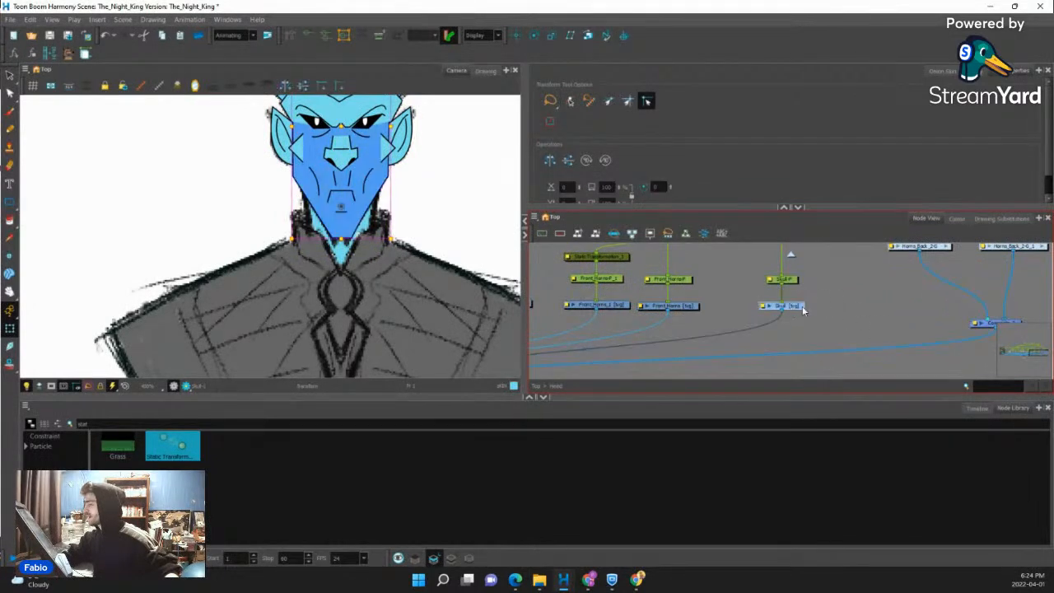
pyautogui.click(869, 300)
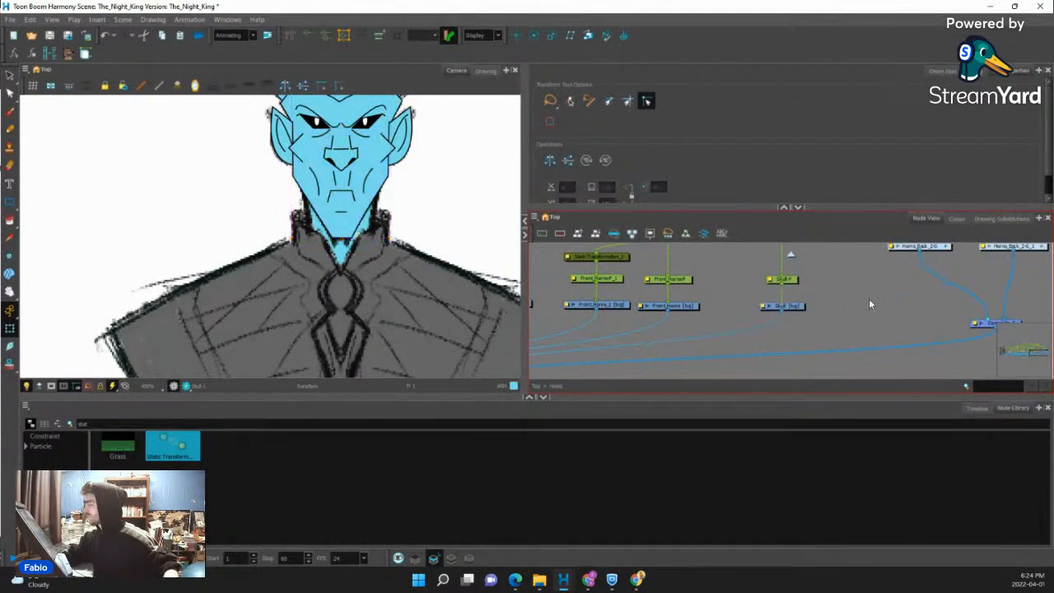
pyautogui.hotkey('ctrl', 'v')
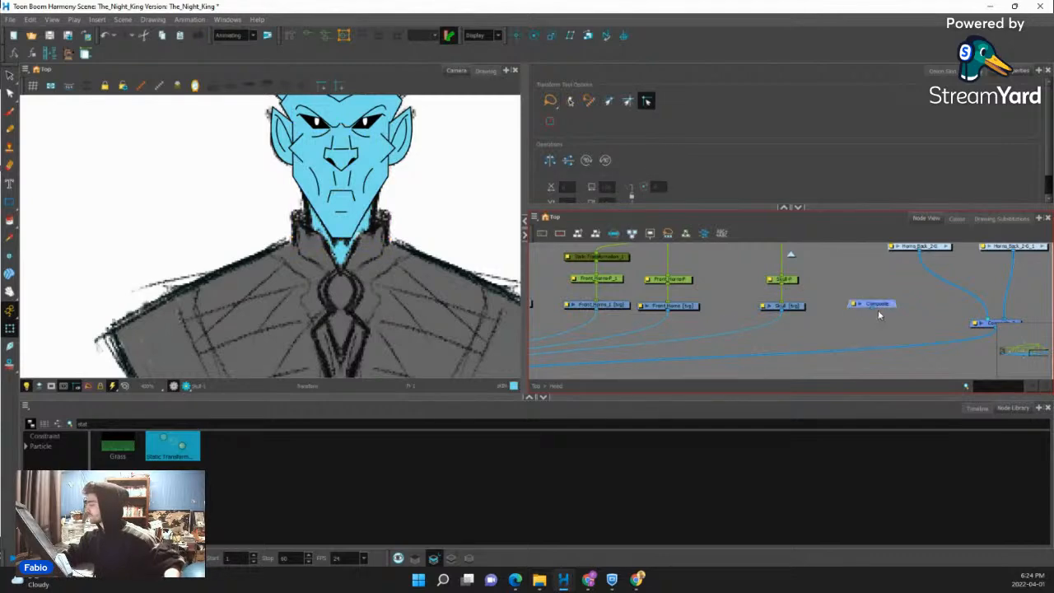
# Delete the pasted composite and add a new vector drawing layer named Neck in the Head group.
pyautogui.press('Delete')
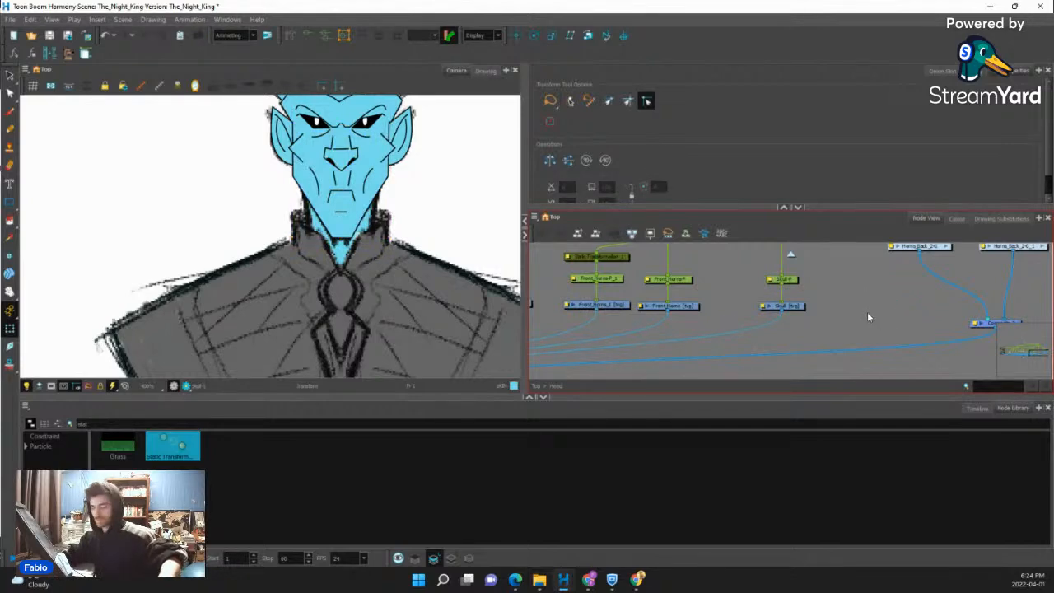
pyautogui.hotkey('ctrl', 'r')
pyautogui.write('Nec')
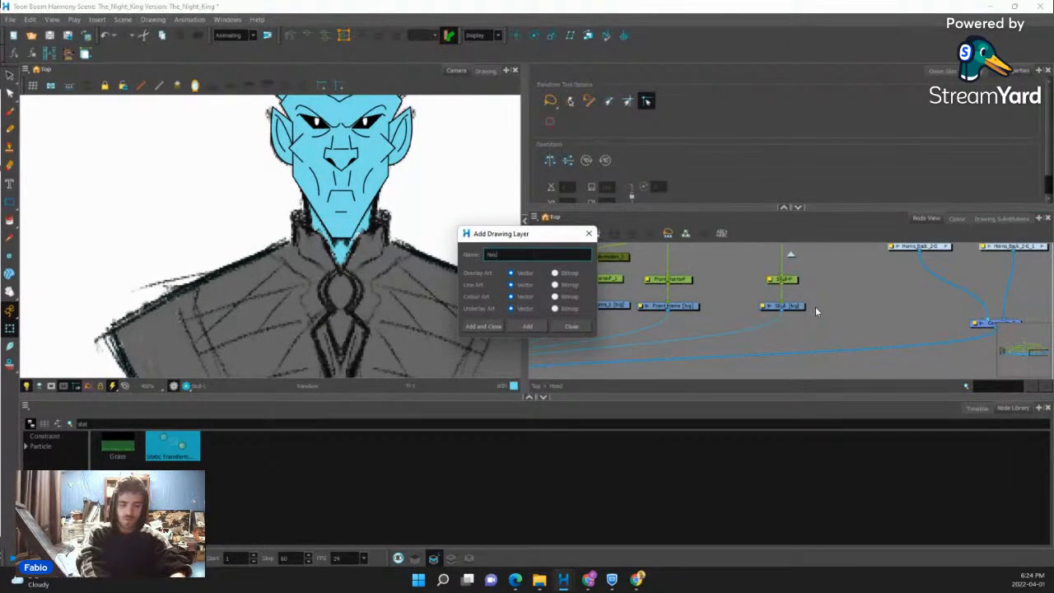
pyautogui.write('k')
pyautogui.press('Return')
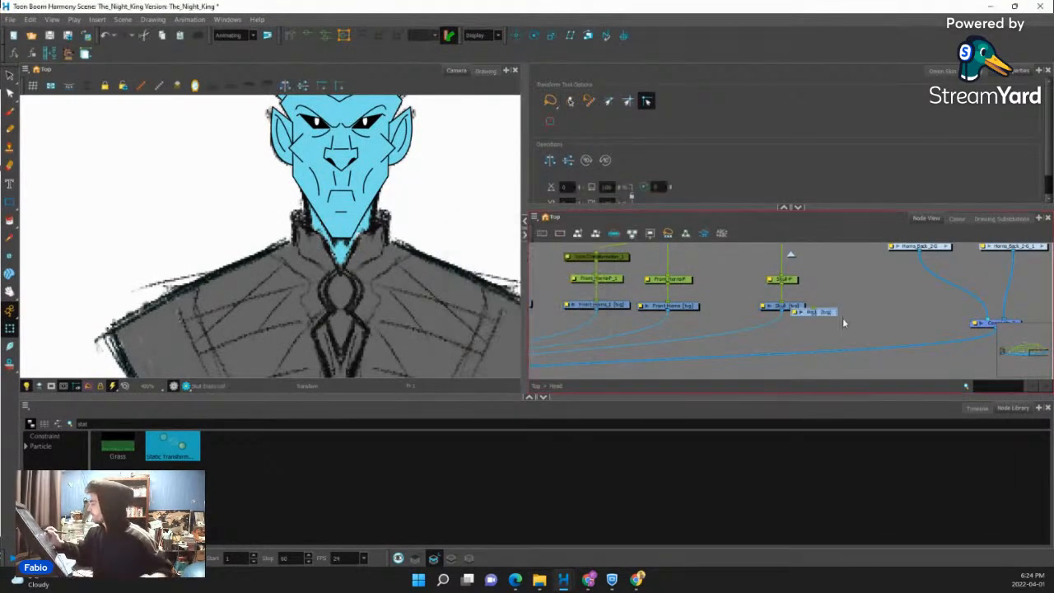
# Connect the Neck drawing to the Head group's composite and give it its own parent peg beside the Skull nodes.
pyautogui.moveTo(845, 312); pyautogui.dragTo(577, 341)
pyautogui.moveTo(1023, 300); pyautogui.dragTo(730, 361)
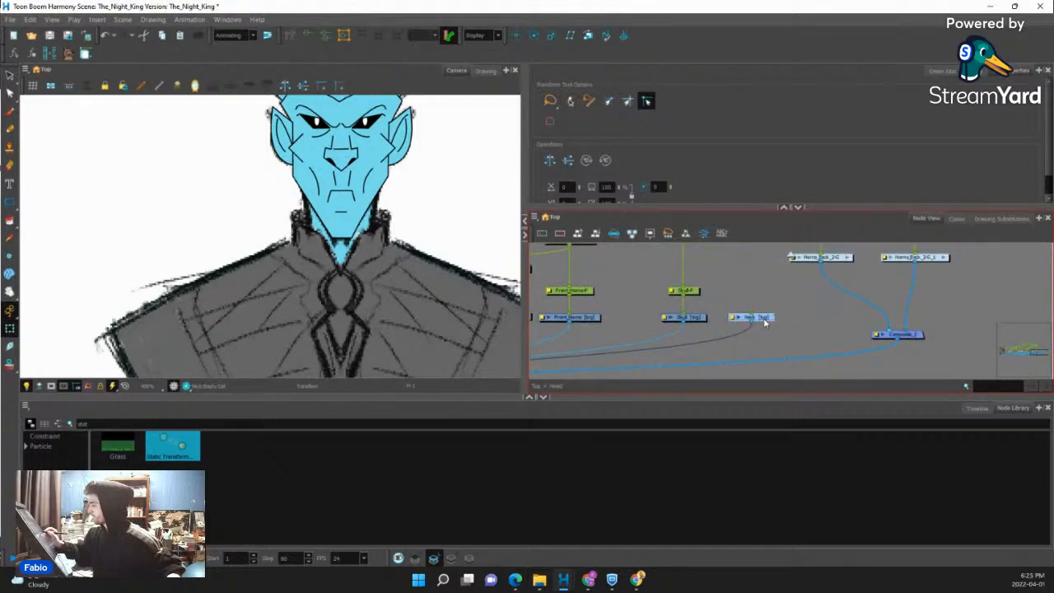
pyautogui.hotkey('ctrl', 'p')
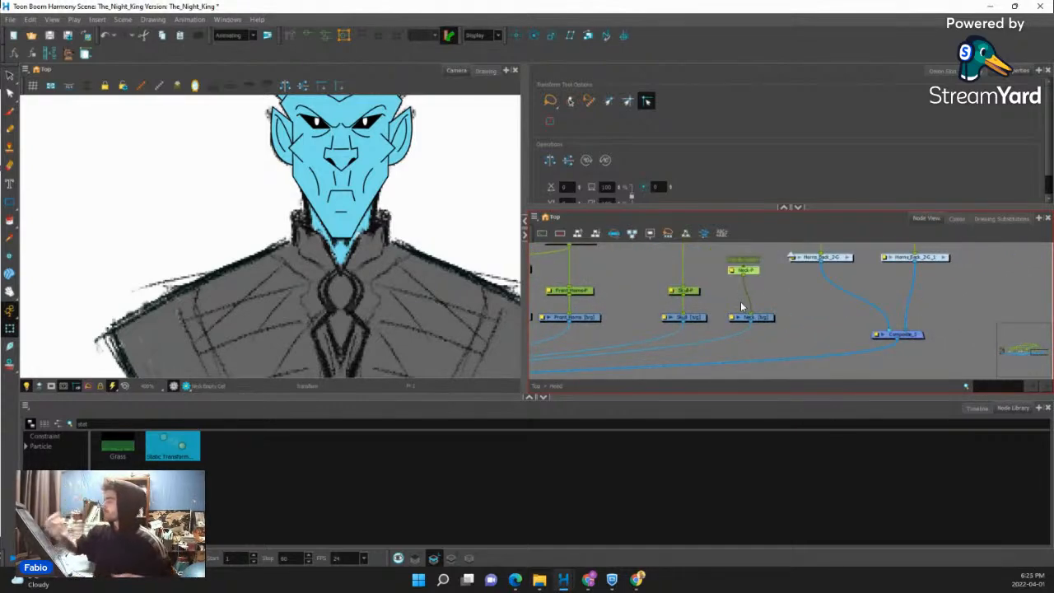
pyautogui.click(790, 302)
pyautogui.moveTo(794, 287); pyautogui.dragTo(820, 305)
pyautogui.moveTo(742, 321); pyautogui.dragTo(843, 297)
# Move the Multi-Port-In node directly above the Head peg.
pyautogui.click(691, 331)
pyautogui.moveTo(643, 297); pyautogui.dragTo(769, 299)
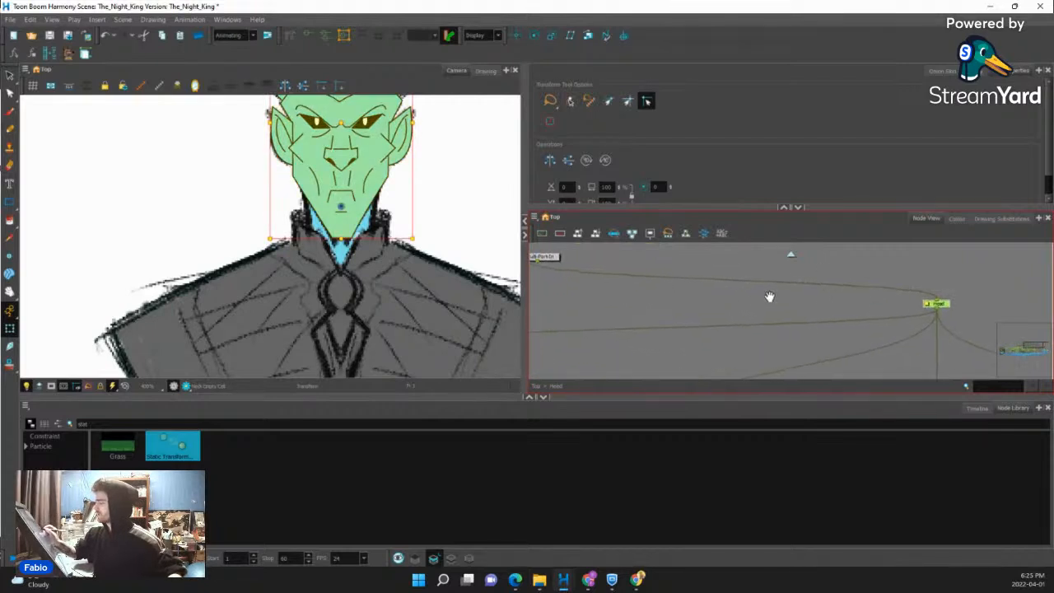
pyautogui.moveTo(595, 302); pyautogui.dragTo(710, 339)
pyautogui.moveTo(669, 293); pyautogui.dragTo(1000, 261)
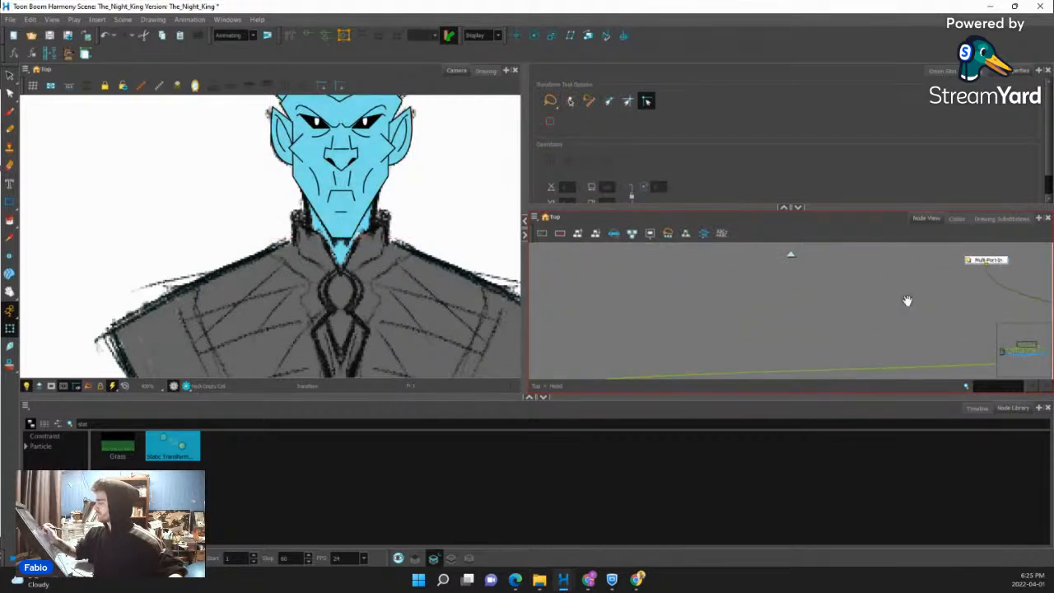
pyautogui.moveTo(908, 301); pyautogui.dragTo(640, 311)
pyautogui.moveTo(736, 269); pyautogui.dragTo(874, 268)
pyautogui.moveTo(880, 327); pyautogui.dragTo(821, 317)
pyautogui.click(808, 286)
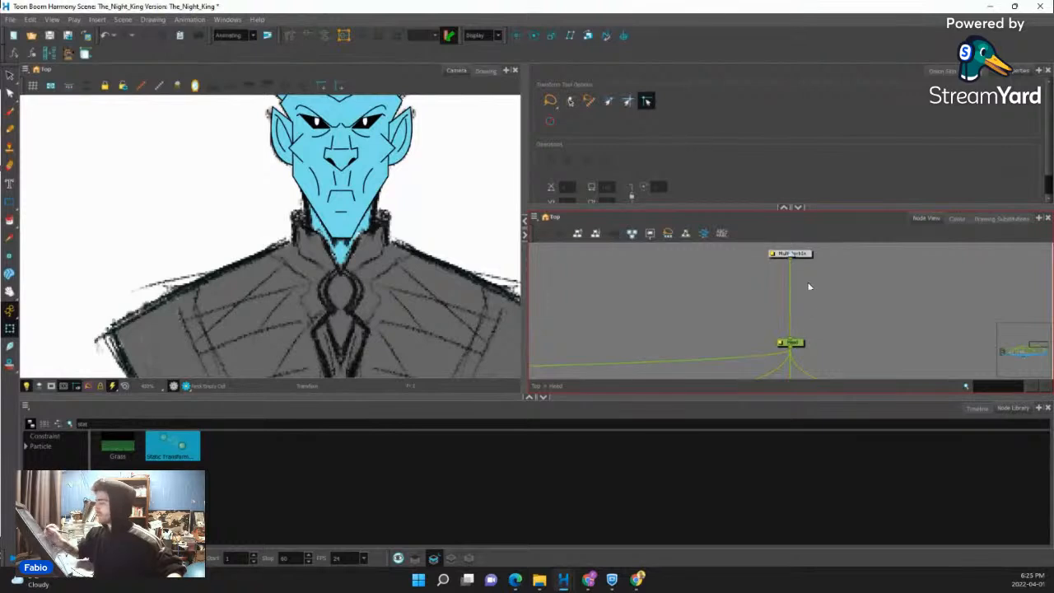
# Add a peg named Head_Neck and insert it between the Multi-Port-In node and the Head peg.
pyautogui.hotkey('ctrl', 'p')
pyautogui.doubleClick(817, 278)
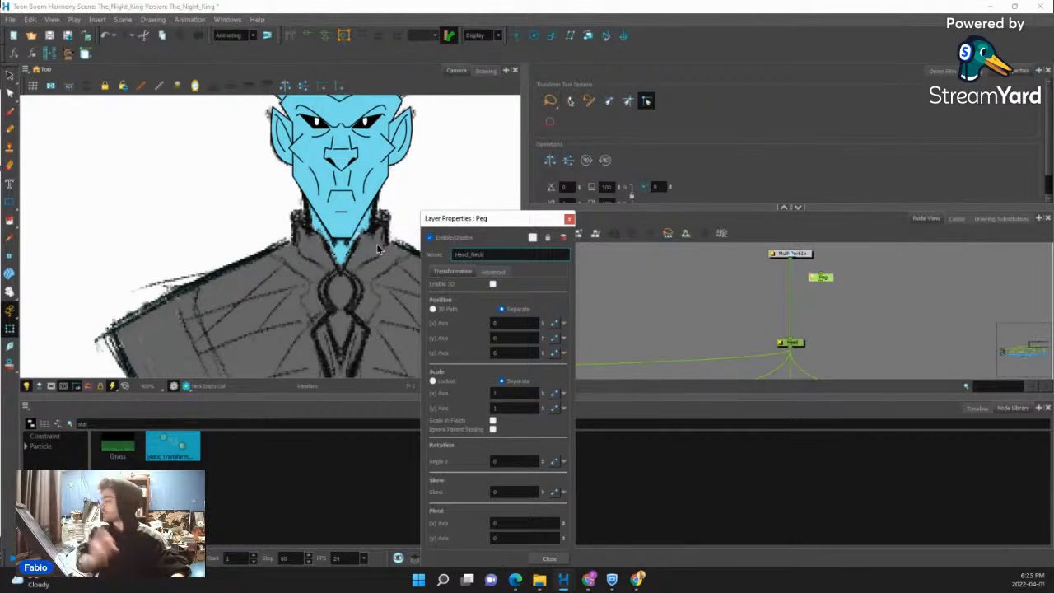
pyautogui.click(549, 558)
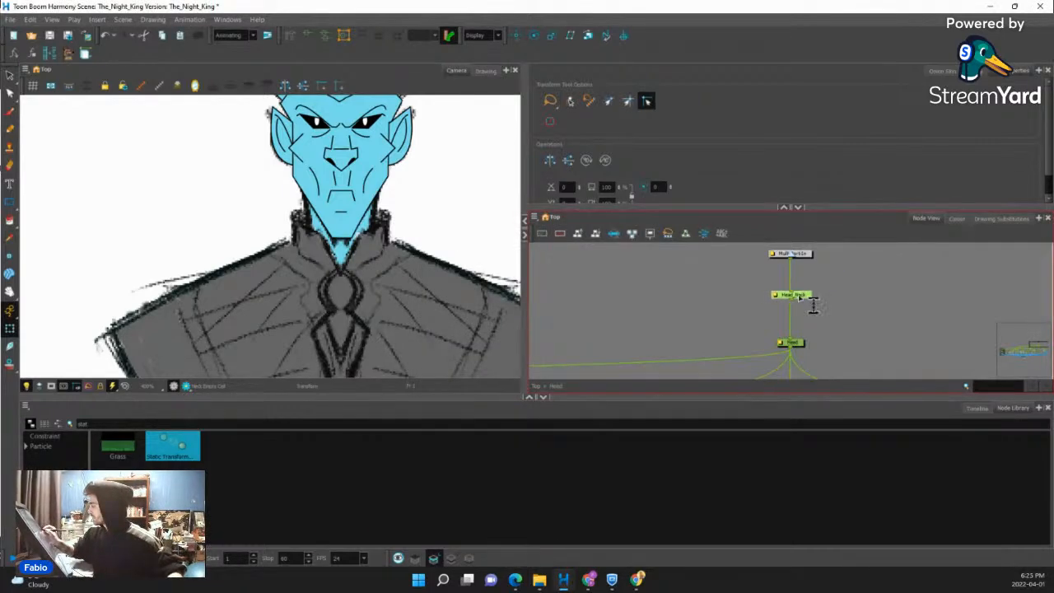
# Connect the Head_Neck peg to the Neck drawing's peg and offset Head_Neck to the side of the Head peg.
pyautogui.click(793, 297)
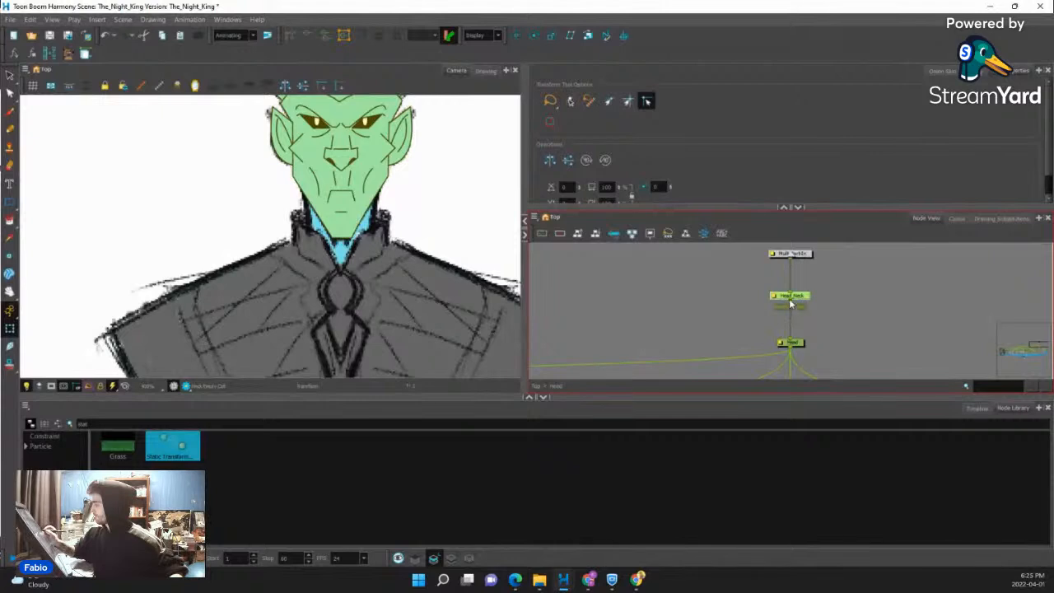
pyautogui.moveTo(789, 301); pyautogui.dragTo(706, 258)
pyautogui.moveTo(730, 299); pyautogui.dragTo(712, 377)
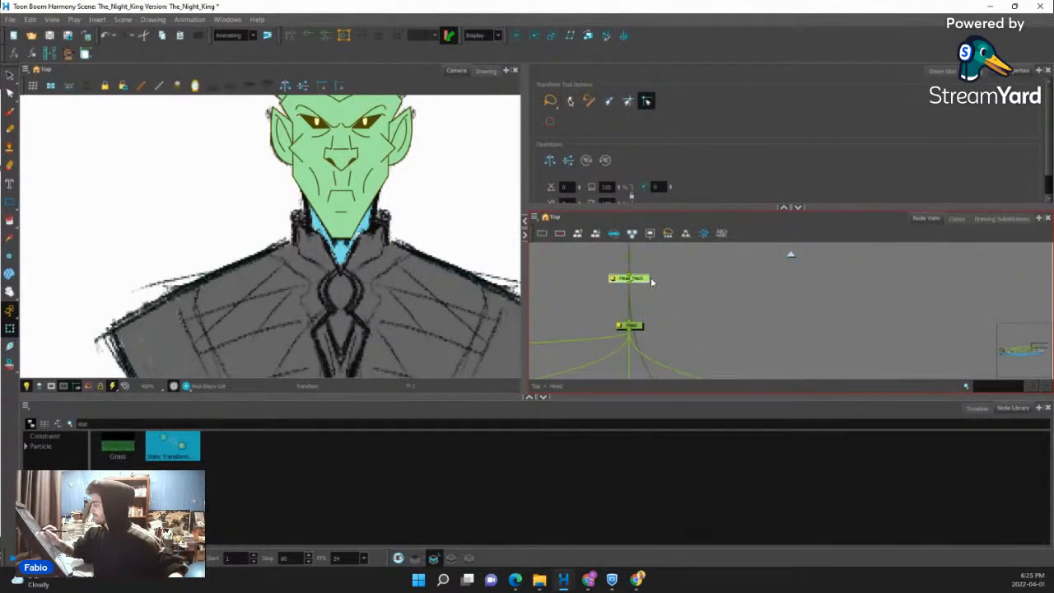
pyautogui.moveTo(651, 280); pyautogui.dragTo(715, 276)
pyautogui.moveTo(746, 333); pyautogui.dragTo(743, 205)
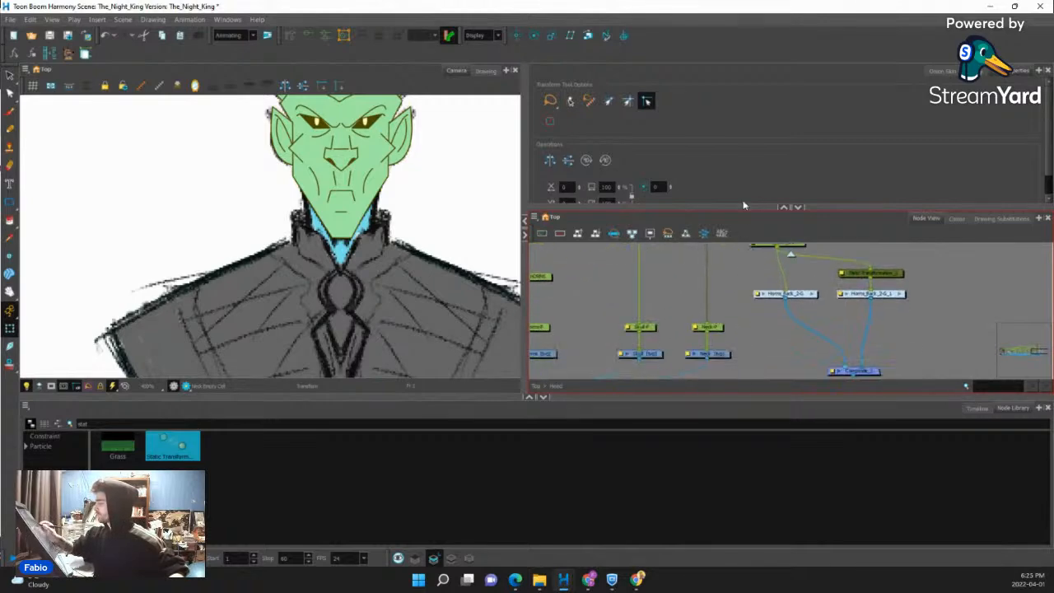
# Move the Neck-P peg's pivot to the base of the front-view figure's neck with the Rotate tool.
pyautogui.click(714, 330)
pyautogui.click(534, 36)
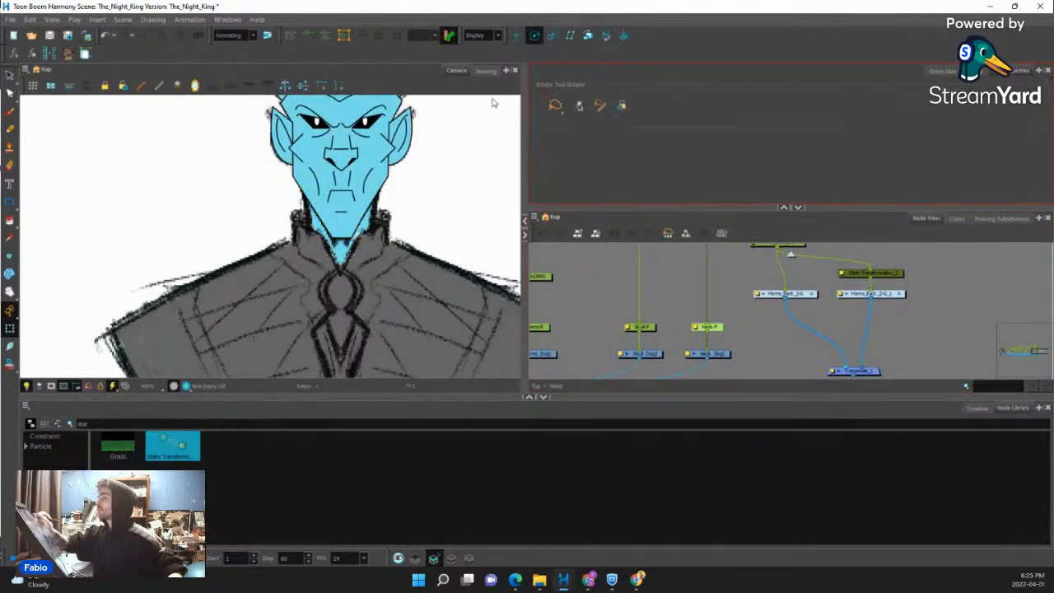
pyautogui.moveTo(429, 276); pyautogui.dragTo(431, 240)
pyautogui.scroll(-7, 320, 247)
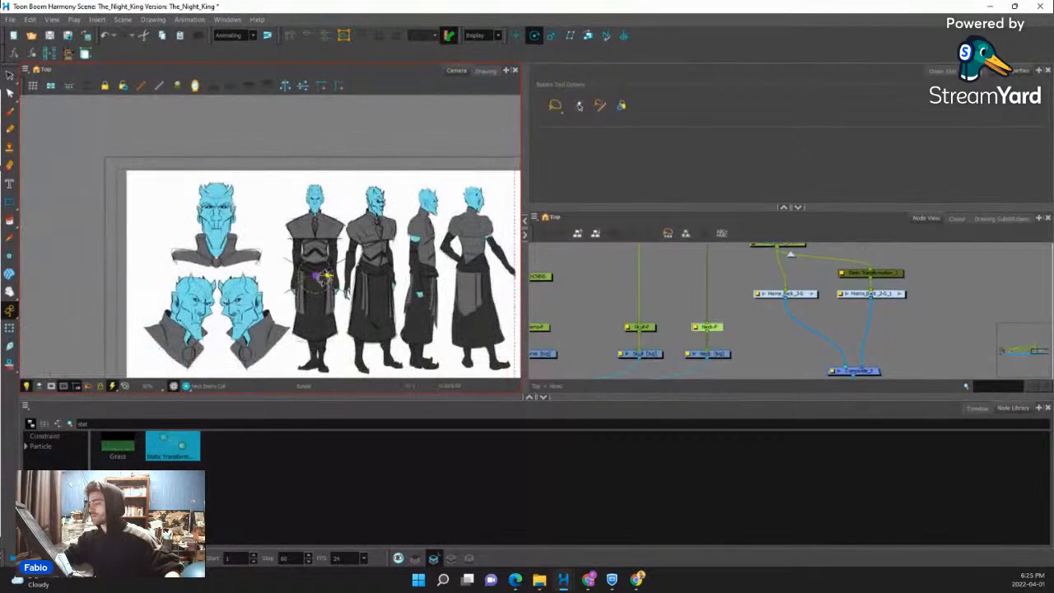
pyautogui.scroll(2, 320, 275)
pyautogui.moveTo(311, 271); pyautogui.dragTo(312, 175)
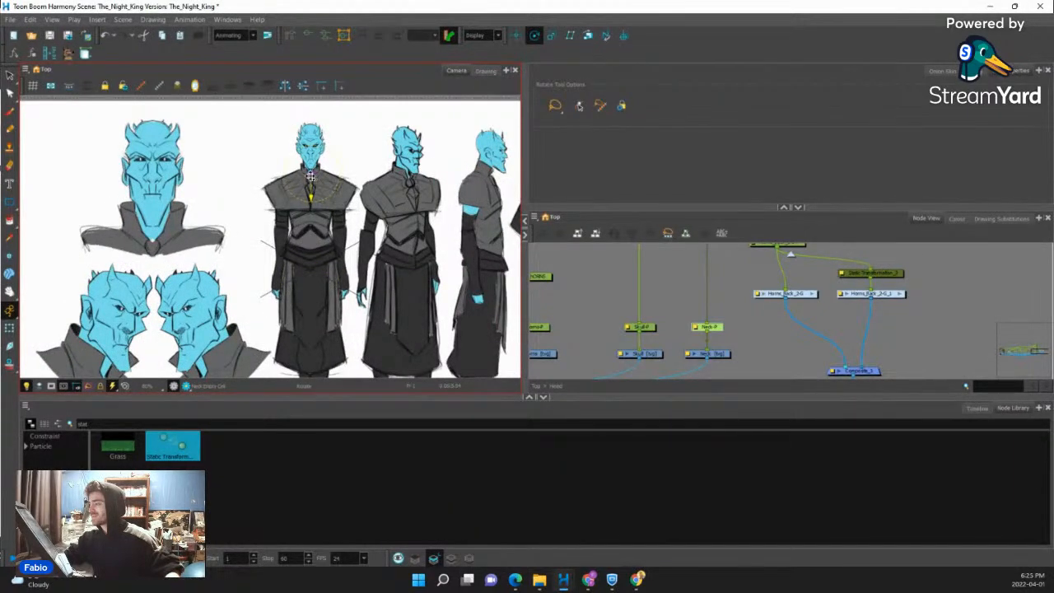
# Copy the Neck-P peg's pivot values, X 3.46945e-17 E and Y 6.02776 N, into the Head_Neck peg's pivot.
pyautogui.click(634, 306)
pyautogui.click(696, 328)
pyautogui.scroll(-1, 667, 327)
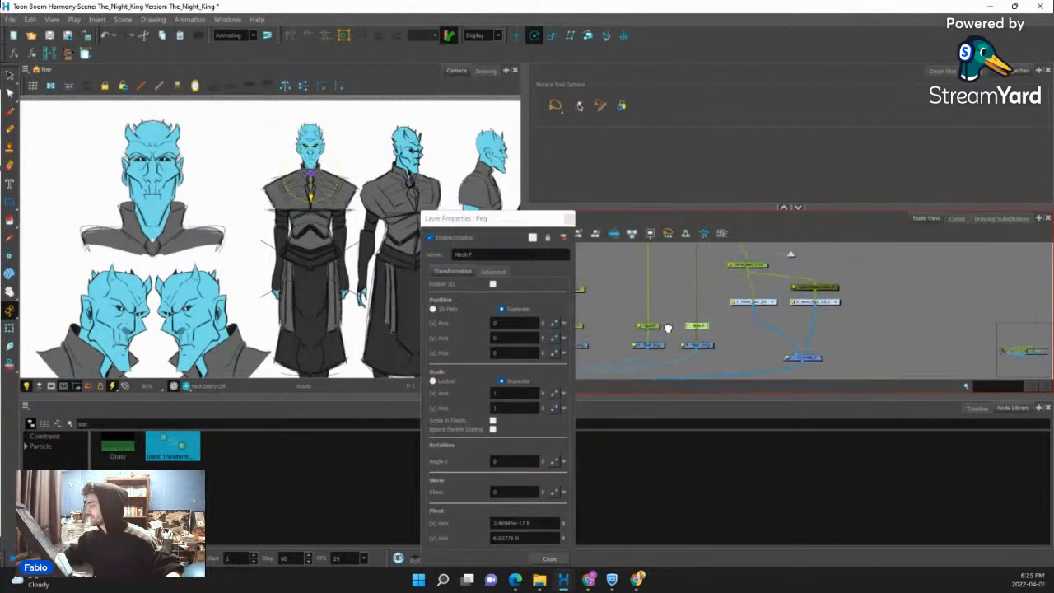
pyautogui.moveTo(666, 262); pyautogui.dragTo(661, 381)
pyautogui.scroll(1, 672, 295)
pyautogui.click(682, 288)
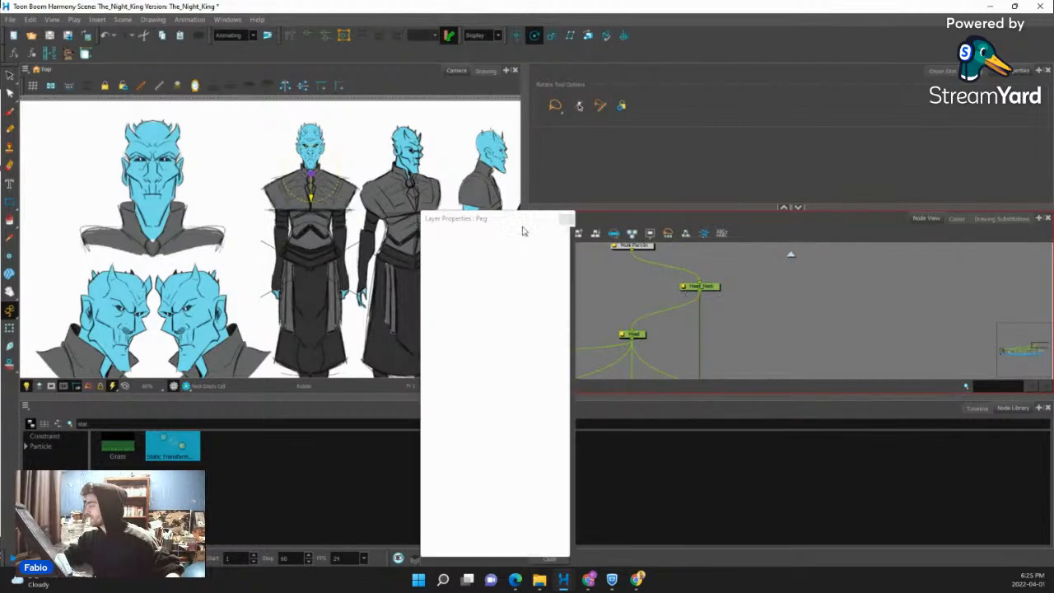
pyautogui.moveTo(514, 220); pyautogui.dragTo(823, 188)
pyautogui.moveTo(561, 523); pyautogui.dragTo(486, 522)
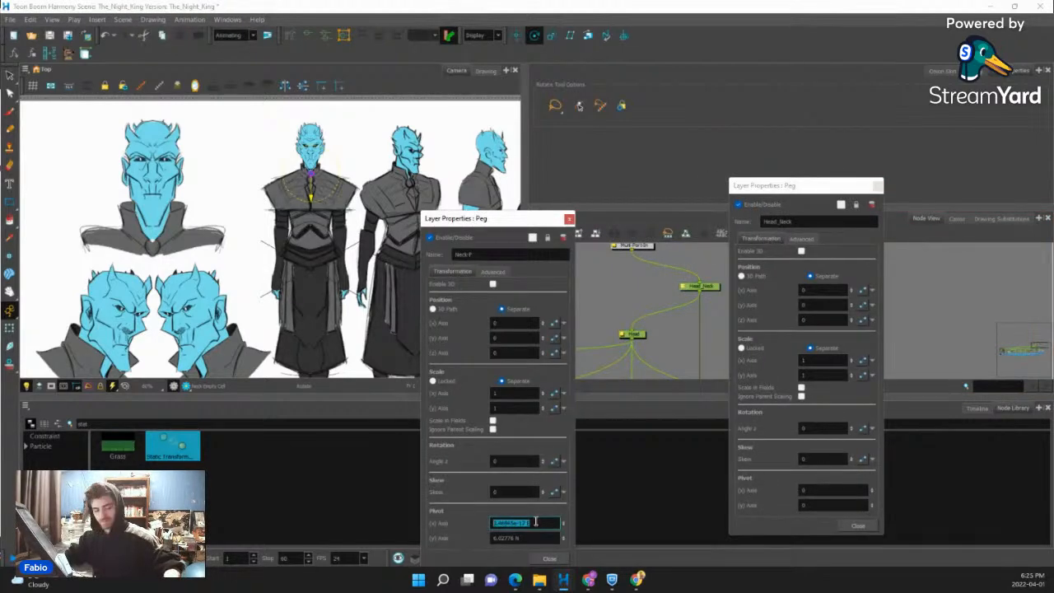
pyautogui.click(803, 491)
pyautogui.write('3.46945e-17 E')
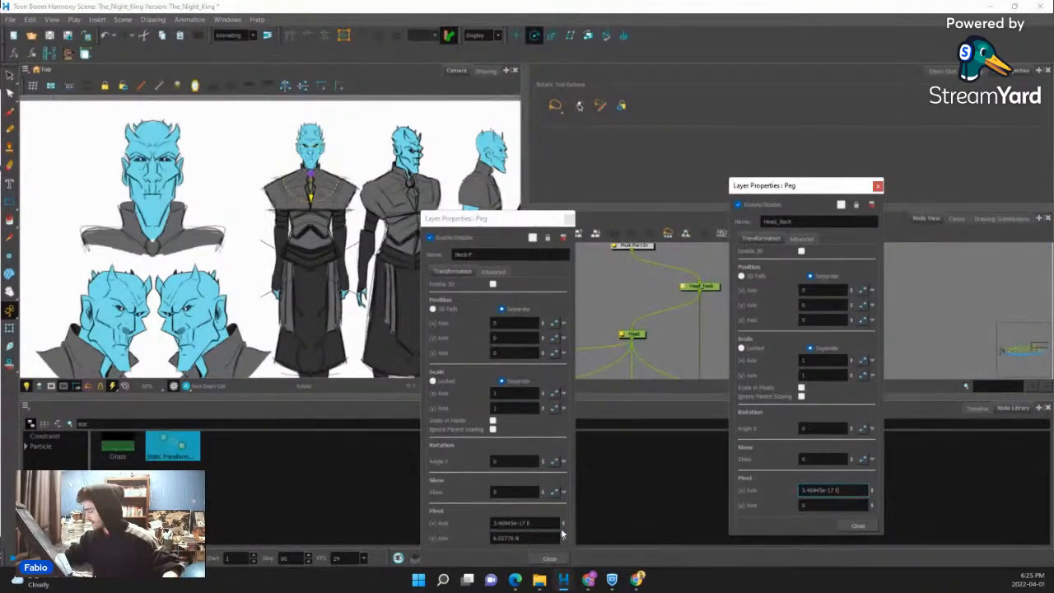
pyautogui.moveTo(561, 537); pyautogui.dragTo(492, 538)
pyautogui.moveTo(865, 505); pyautogui.dragTo(790, 505)
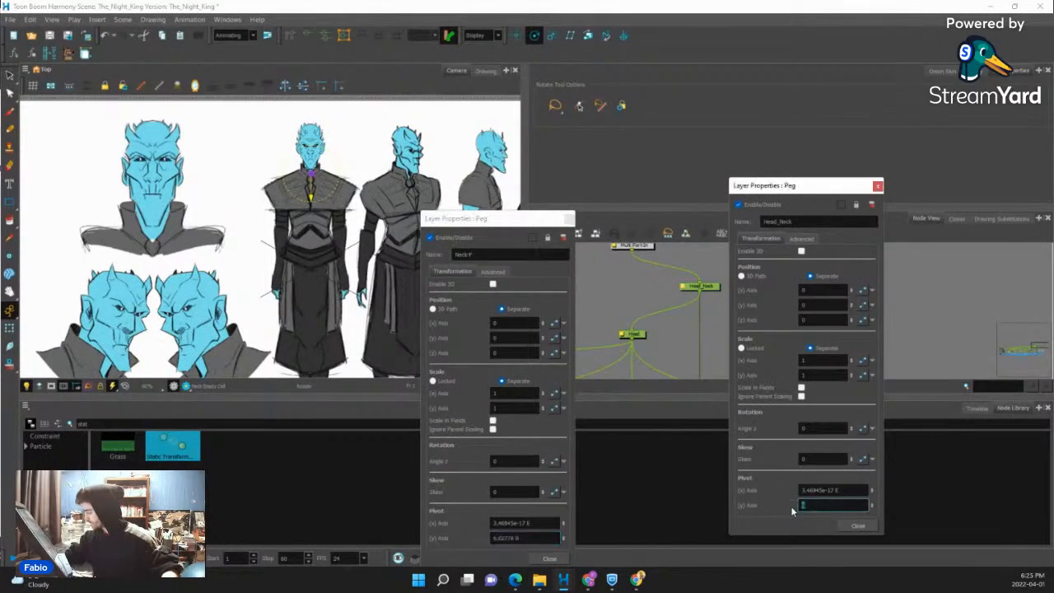
pyautogui.click(549, 558)
pyautogui.click(844, 528)
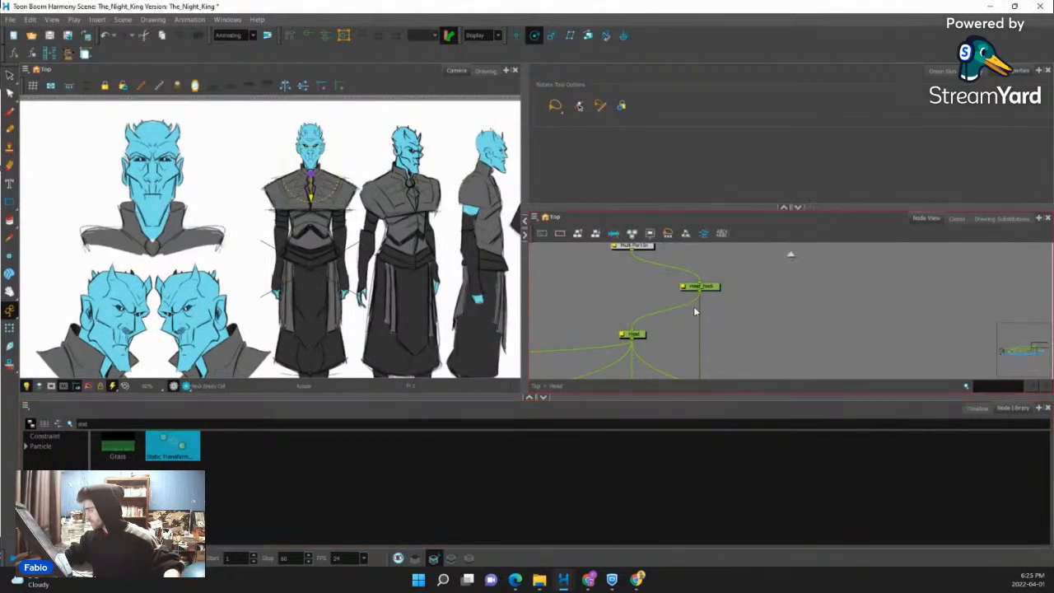
# Draw a rectangle on the Neck drawing over the front view's neck, from above the mouth down to the collar.
pyautogui.scroll(-2, 693, 307)
pyautogui.click(697, 295)
pyautogui.scroll(-2, 677, 319)
pyautogui.moveTo(678, 313); pyautogui.dragTo(648, 231)
pyautogui.scroll(4, 655, 335)
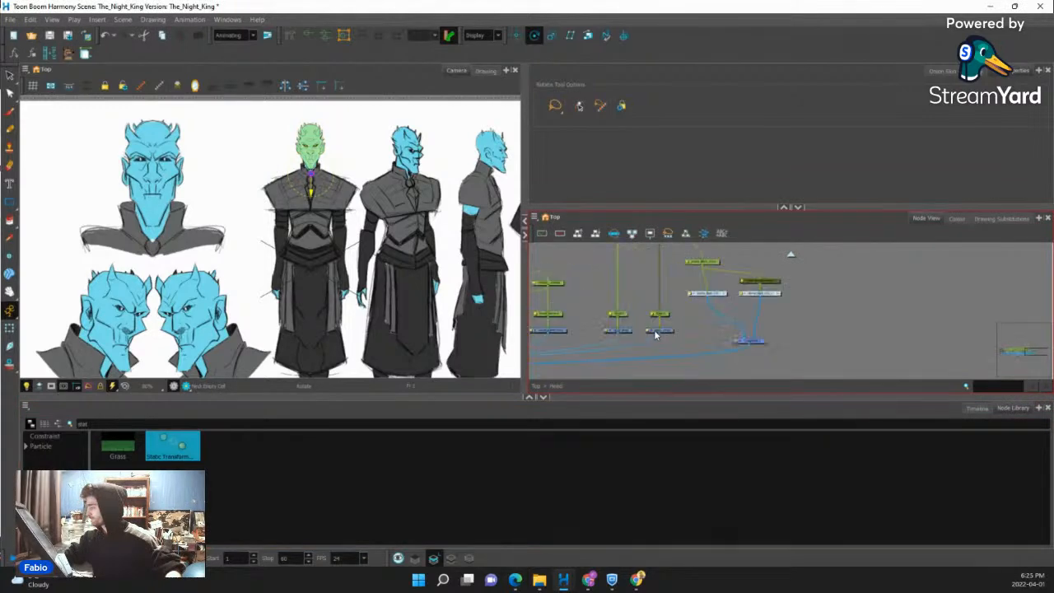
pyautogui.click(671, 328)
pyautogui.click(13, 205)
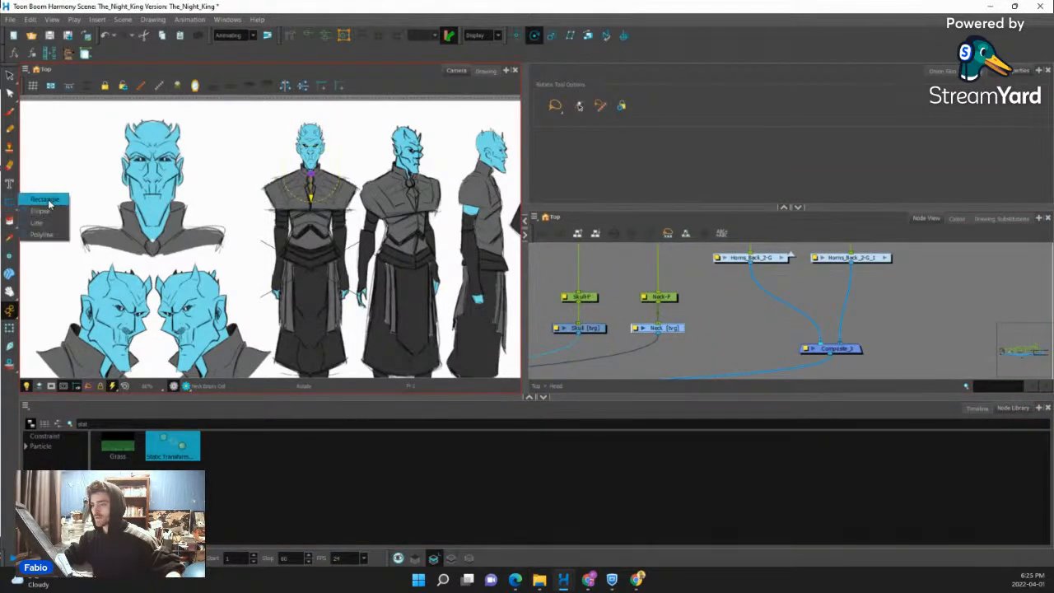
pyautogui.click(46, 202)
pyautogui.scroll(4, 311, 149)
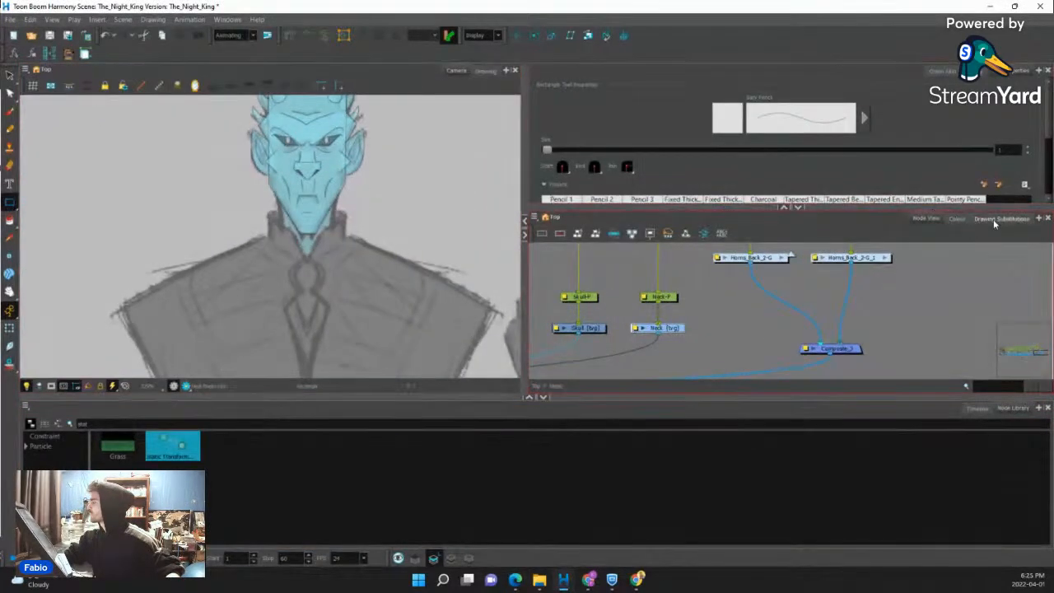
pyautogui.click(996, 218)
pyautogui.click(927, 218)
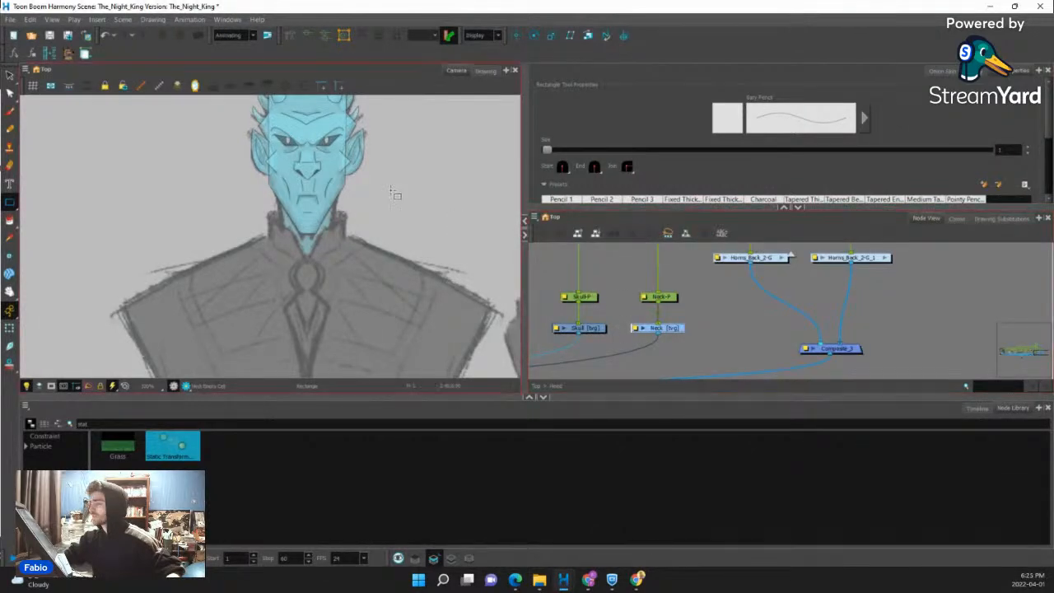
pyautogui.scroll(3, 310, 196)
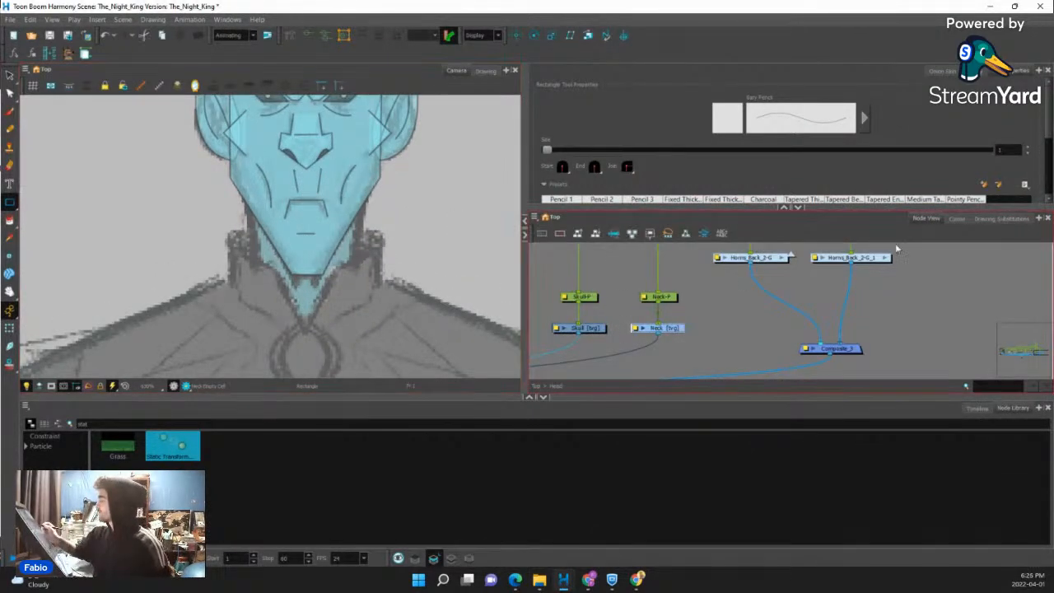
pyautogui.click(957, 218)
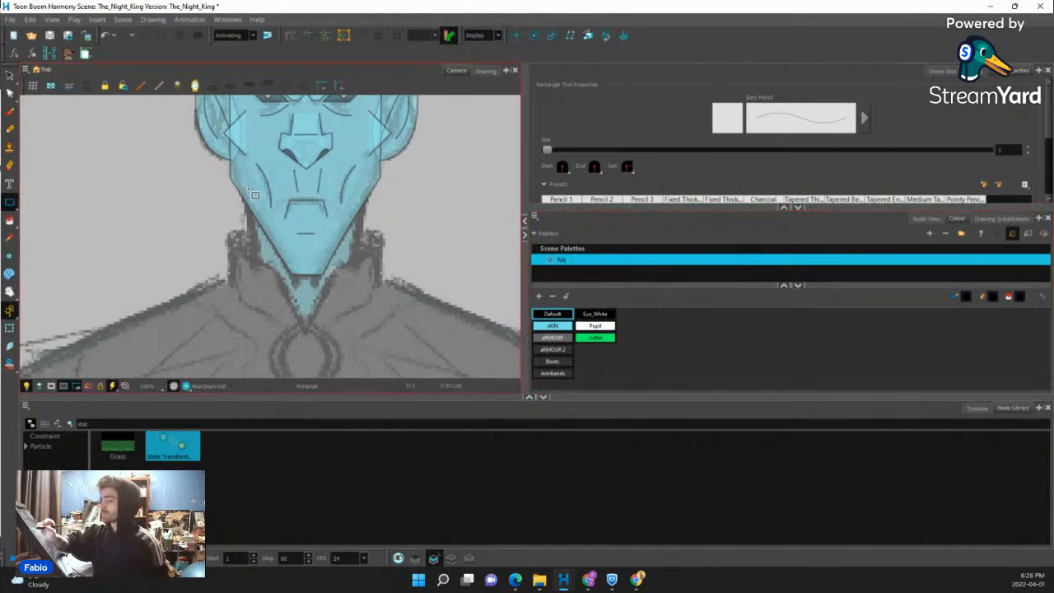
pyautogui.moveTo(249, 172)
pyautogui.mouseDown()
pyautogui.moveTo(313, 283)
pyautogui.moveTo(370, 294)
pyautogui.moveTo(359, 296)
pyautogui.mouseUp()
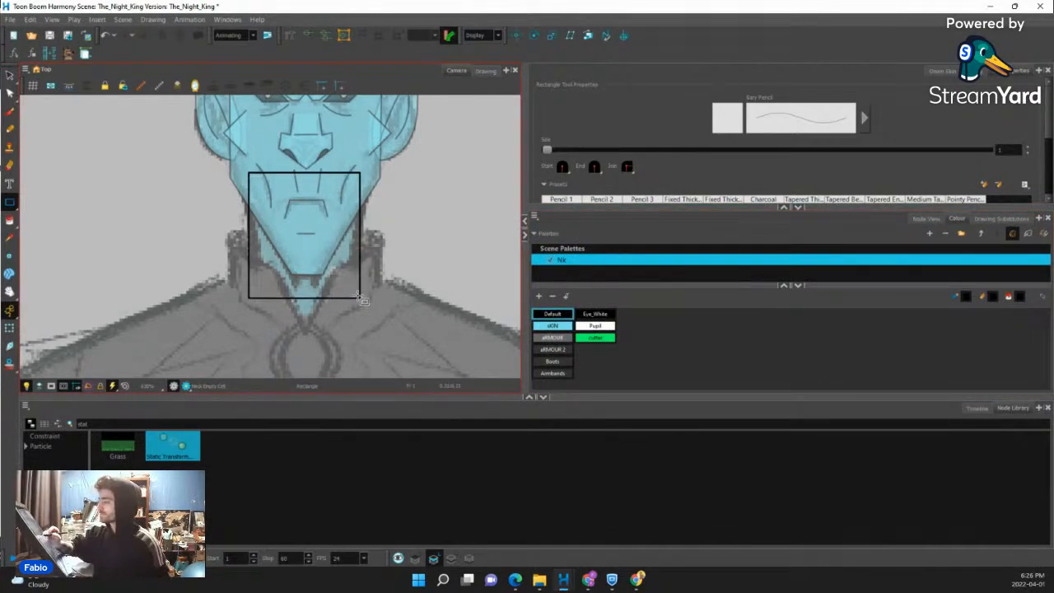
# Curve the neck rectangle's lower edge downward to the collar ornament with the Contour Editor, leaving its upper edge straight.
pyautogui.click(10, 93)
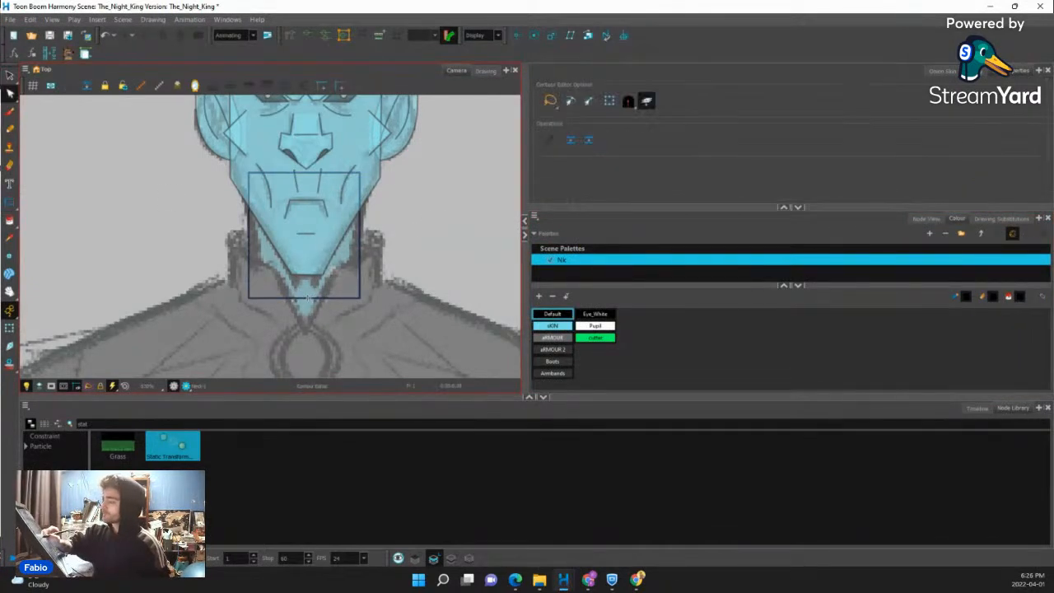
pyautogui.moveTo(313, 344); pyautogui.dragTo(317, 333)
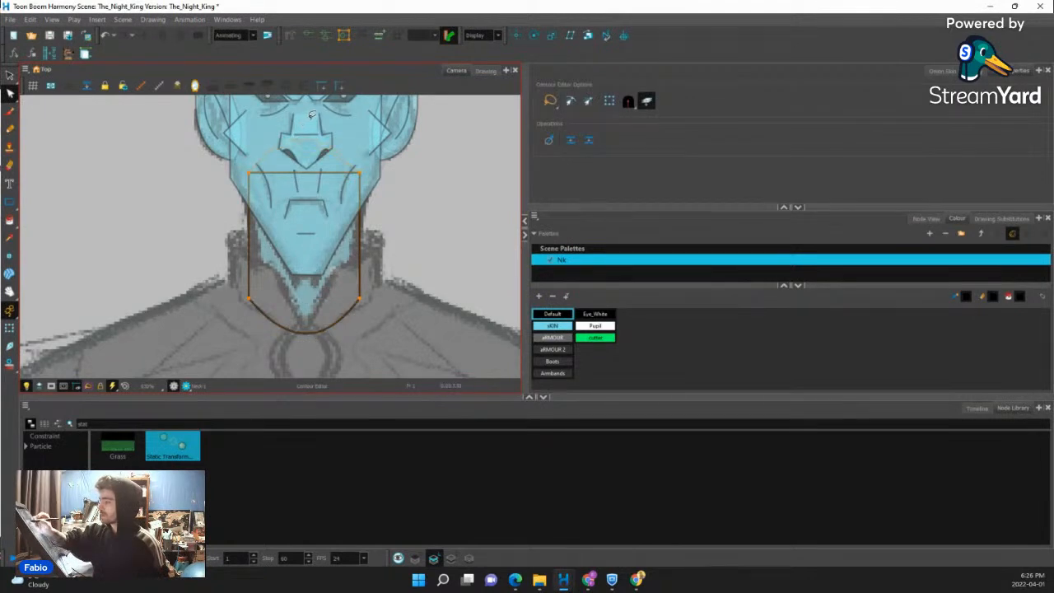
pyautogui.moveTo(312, 115); pyautogui.dragTo(331, 117)
pyautogui.hotkey('ctrl', 'z')
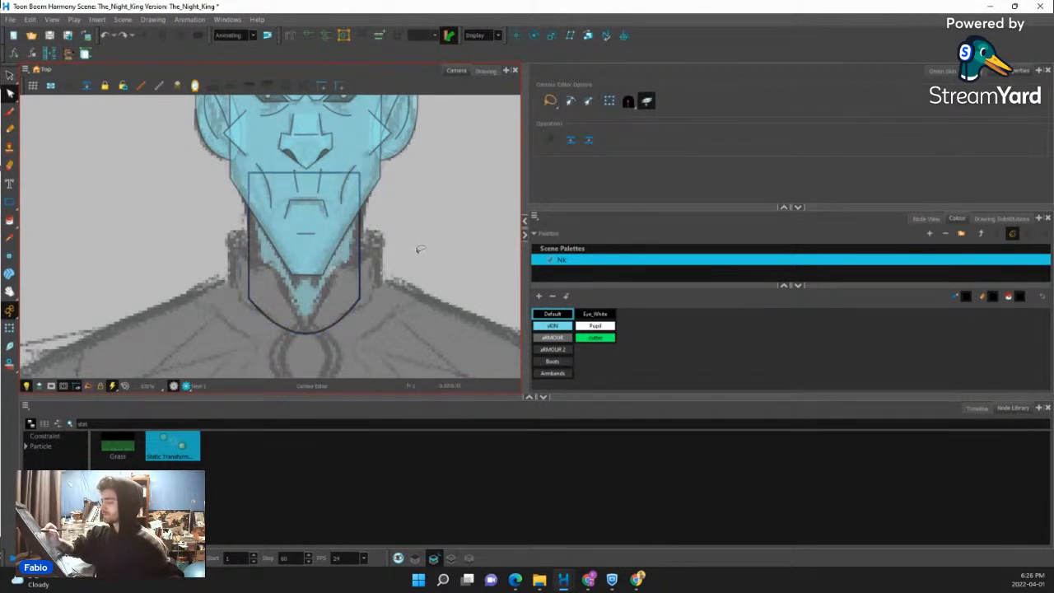
# Fill the neck shape with the sKIN palette colour.
pyautogui.click(10, 75)
pyautogui.click(9, 222)
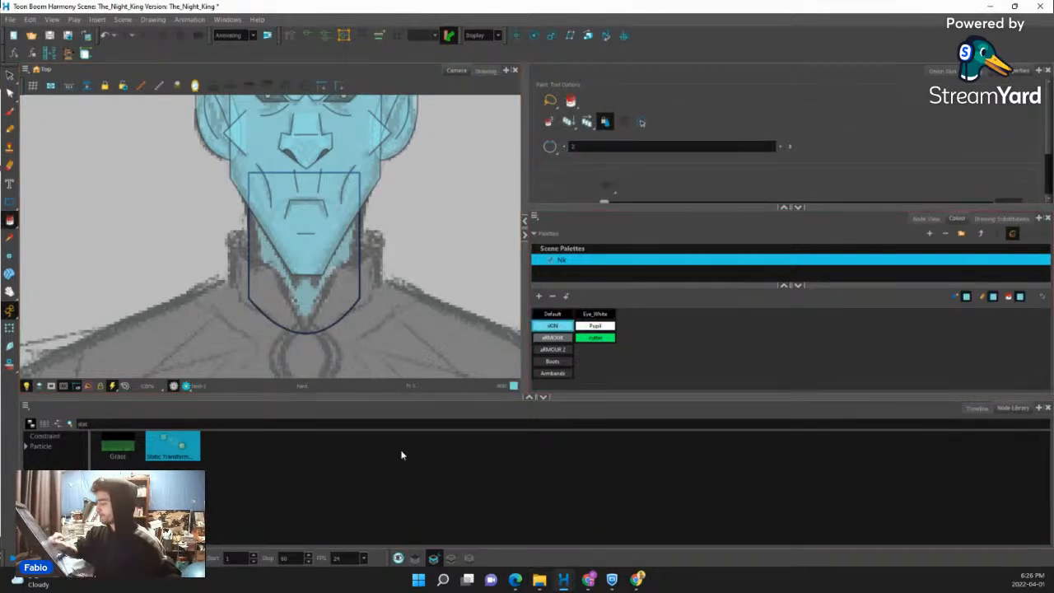
pyautogui.click(336, 278)
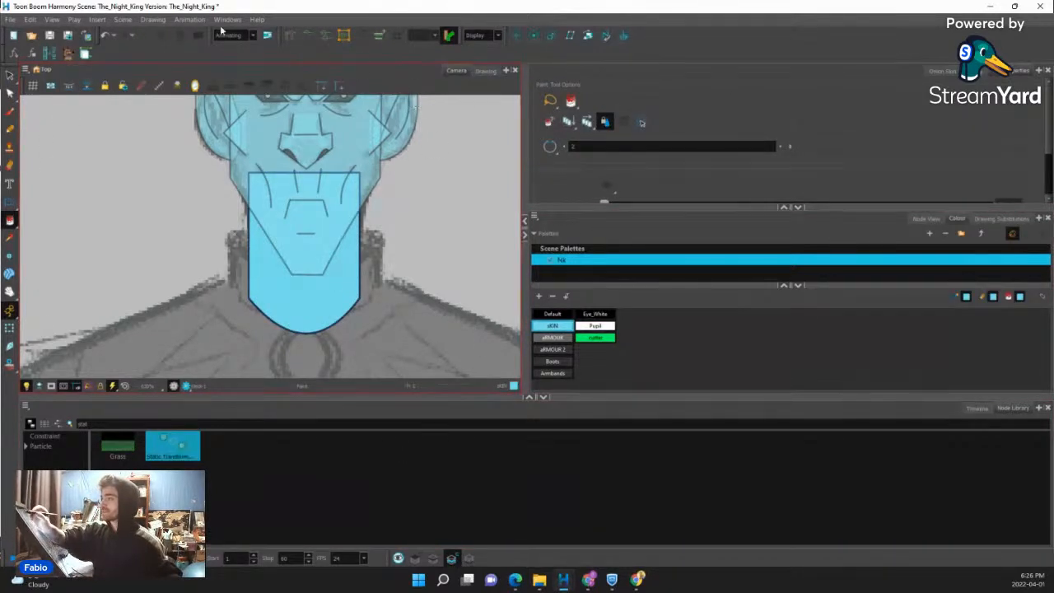
# Create a deformation envelope on the neck drawing with 5 deformation points using the Envelope Creator.
pyautogui.click(189, 19)
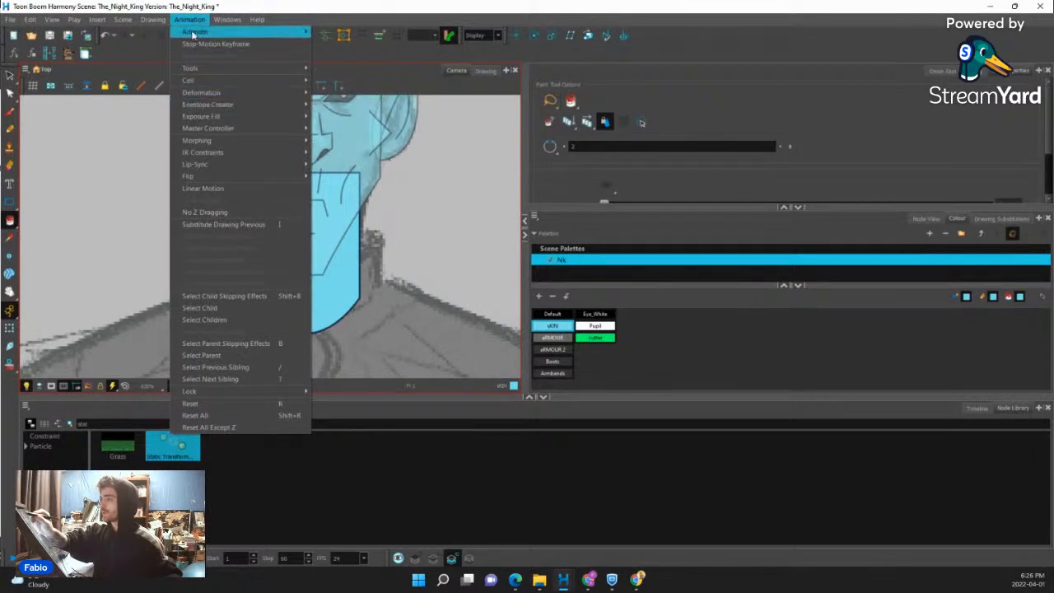
pyautogui.moveTo(249, 107)
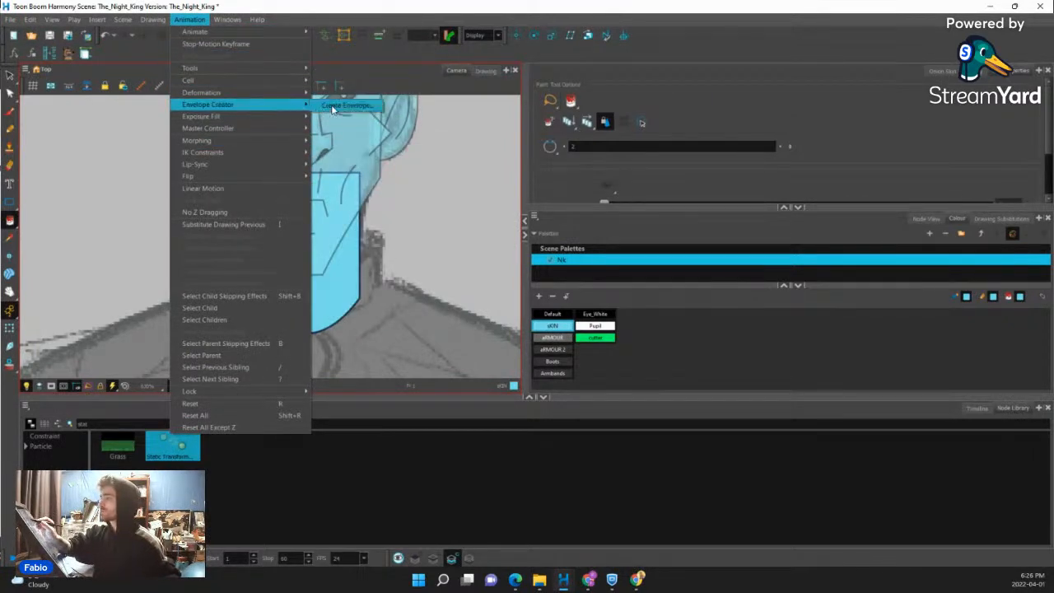
pyautogui.click(333, 109)
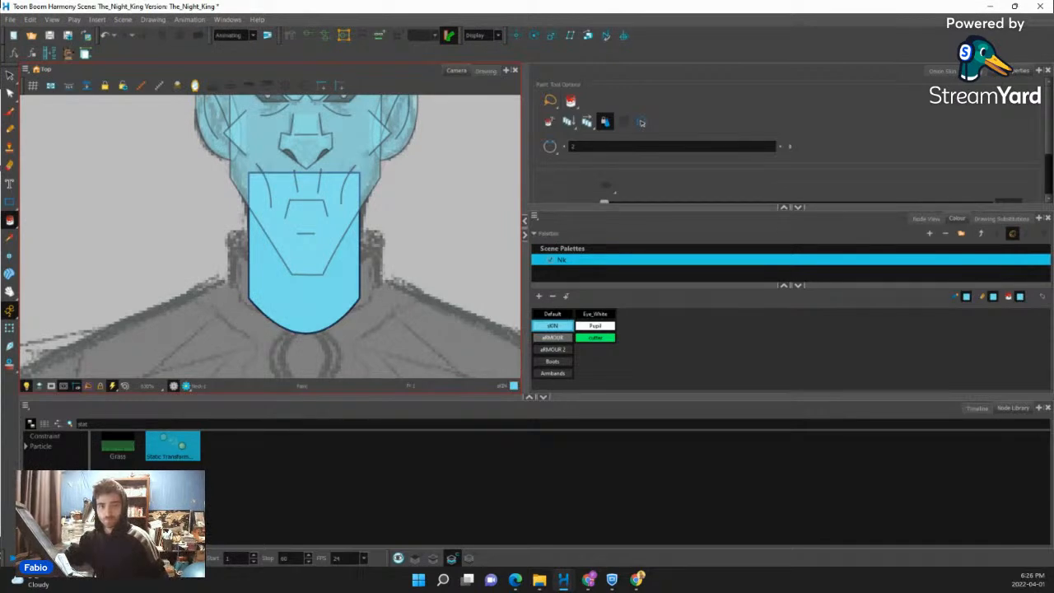
pyautogui.moveTo(348, 207)
pyautogui.mouseDown()
pyautogui.moveTo(542, 178)
pyautogui.moveTo(465, 195)
pyautogui.mouseUp()
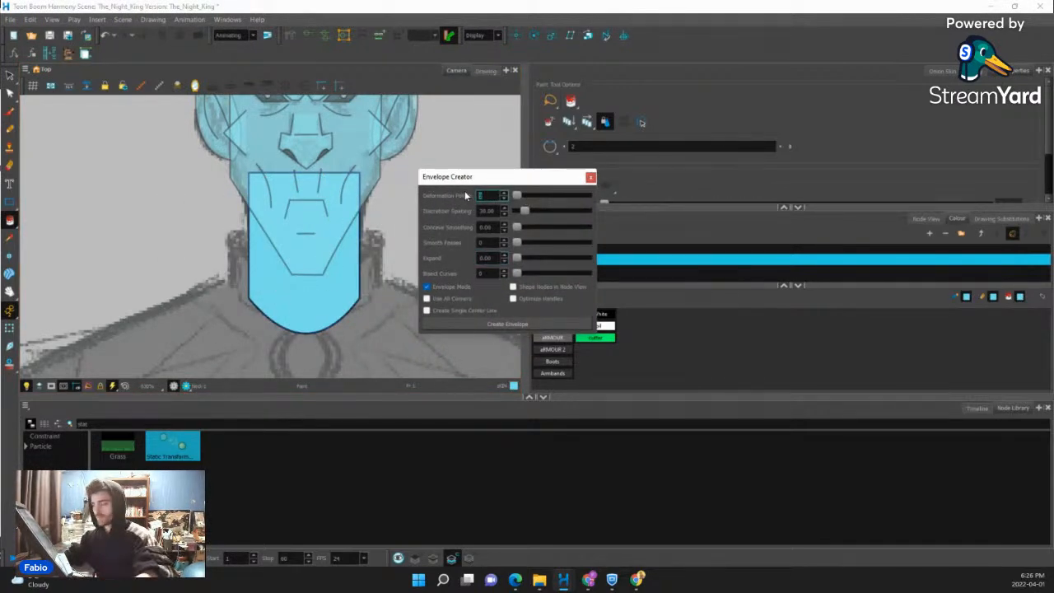
pyautogui.write('5')
pyautogui.click(543, 322)
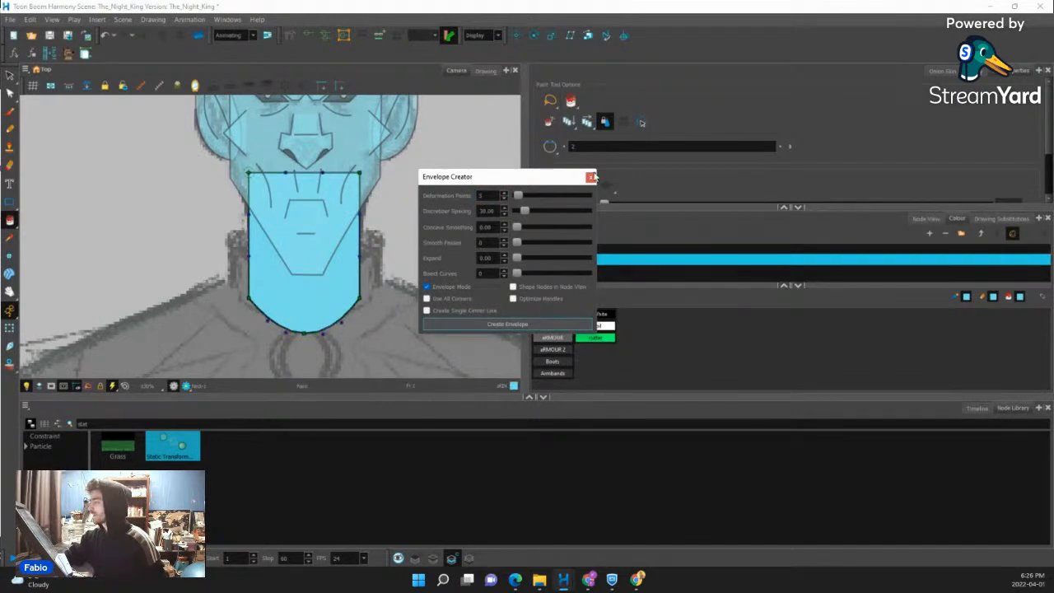
pyautogui.click(592, 177)
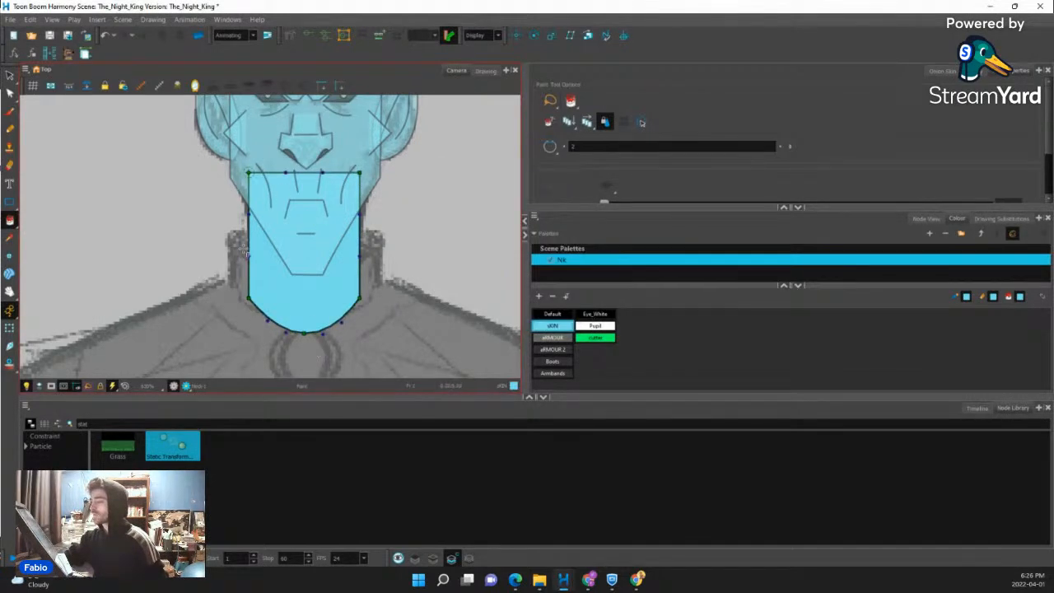
# Space out the neck nodes vertically, placing Neck-P above Deformation-Neck and Deformation-Neck above the Neck drawing.
pyautogui.click(927, 218)
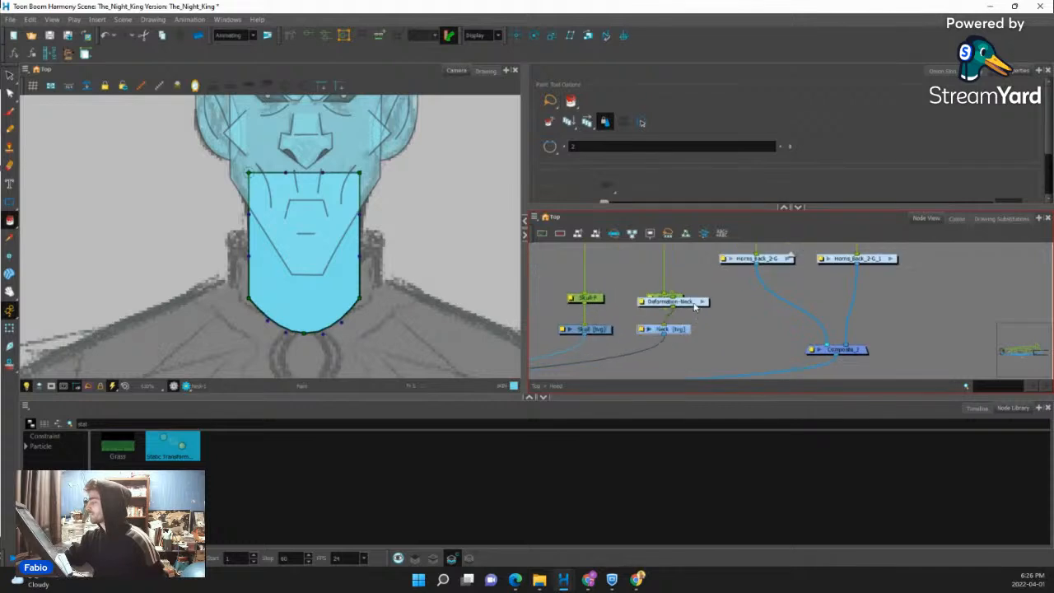
pyautogui.moveTo(695, 307); pyautogui.dragTo(683, 259)
pyautogui.moveTo(687, 315); pyautogui.dragTo(680, 290)
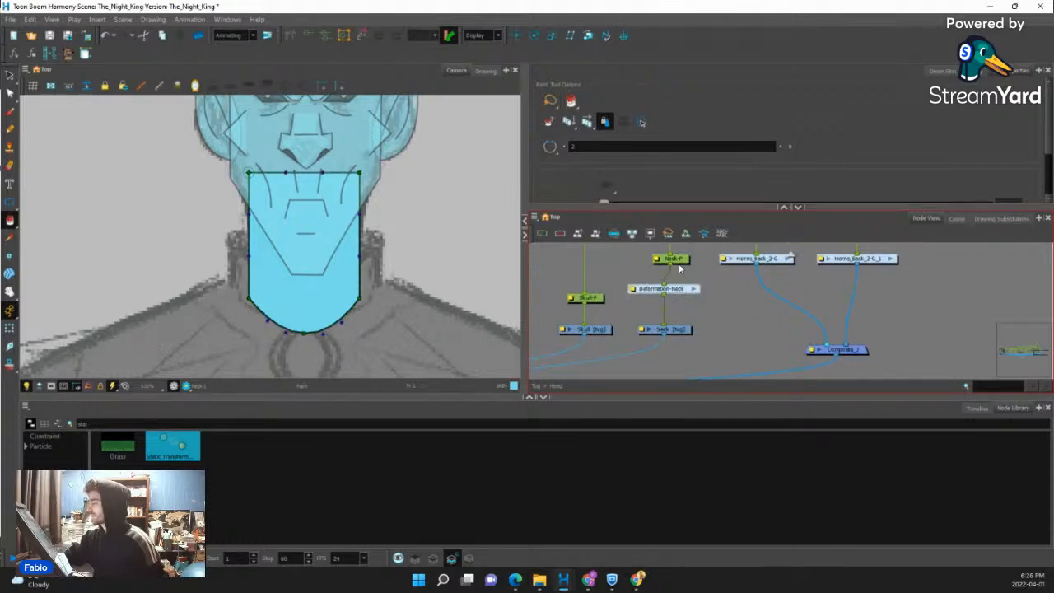
# Try transforming the head and neck together through the neck's parent peg, undo the change, and deselect everything.
pyautogui.click(10, 328)
pyautogui.press('1')
pyautogui.press('1')
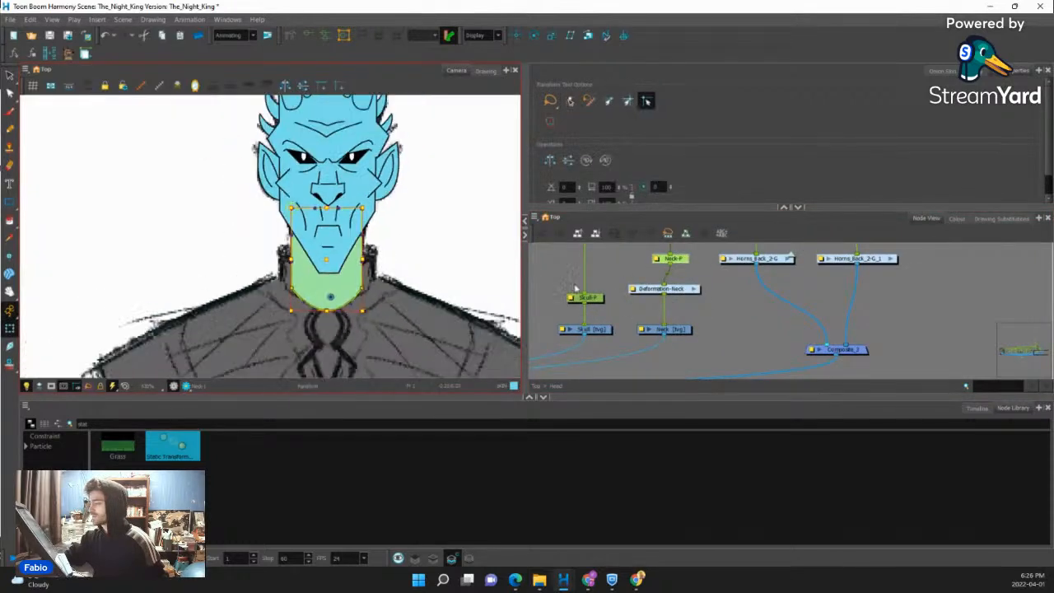
pyautogui.click(719, 320)
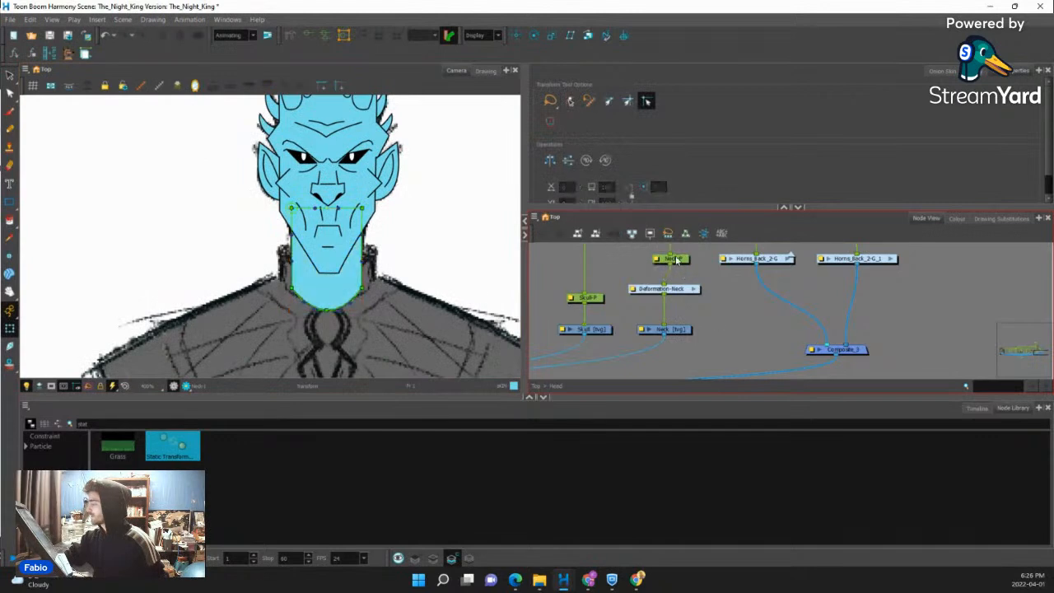
pyautogui.click(324, 291)
pyautogui.press('1')
pyautogui.click(323, 297)
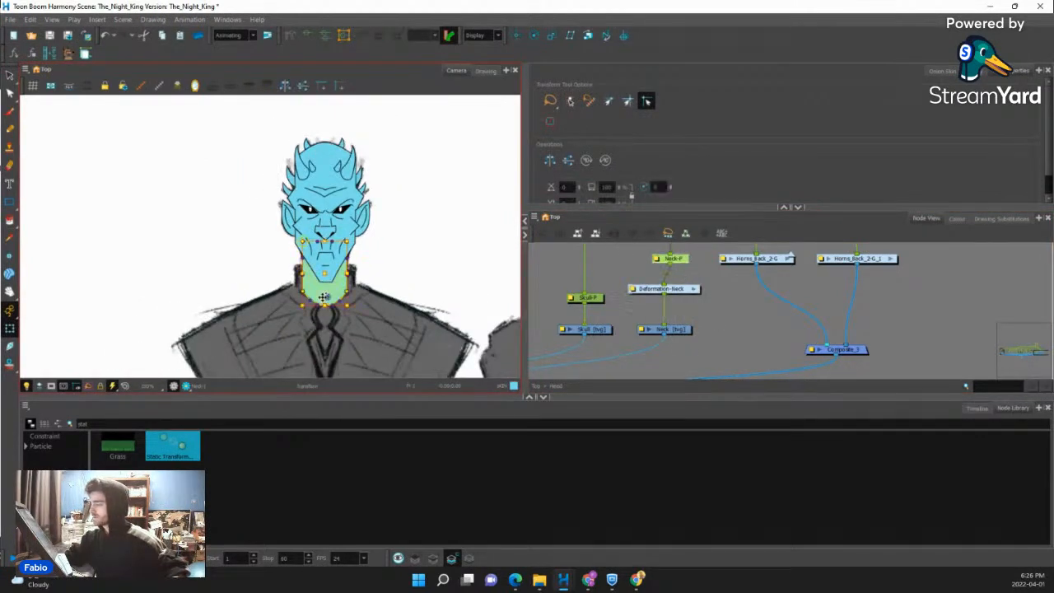
pyautogui.press('b')
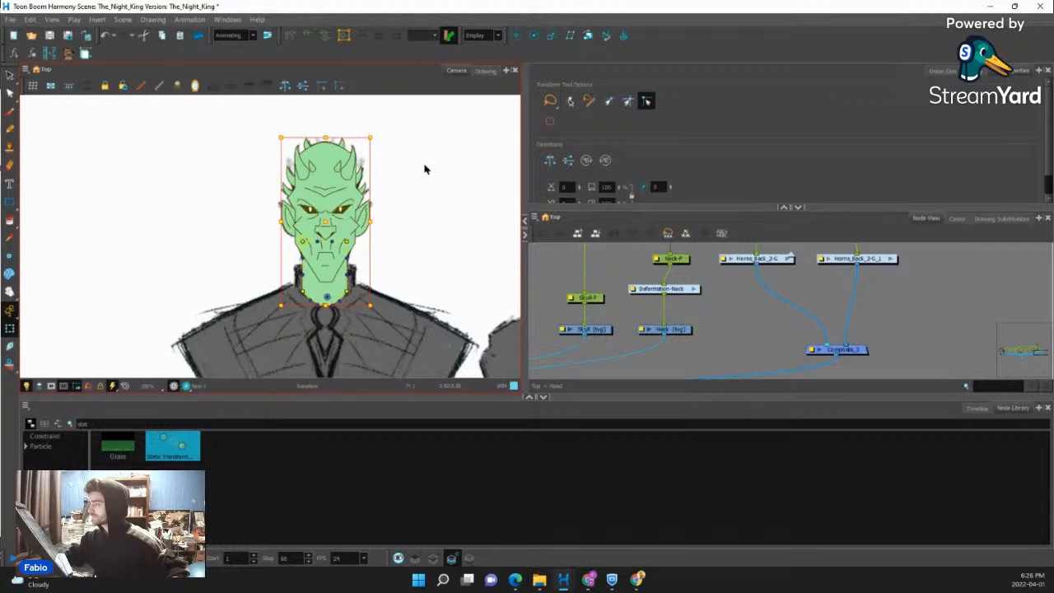
pyautogui.moveTo(381, 137); pyautogui.dragTo(400, 149)
pyautogui.hotkey('ctrl', 'z')
pyautogui.click(593, 269)
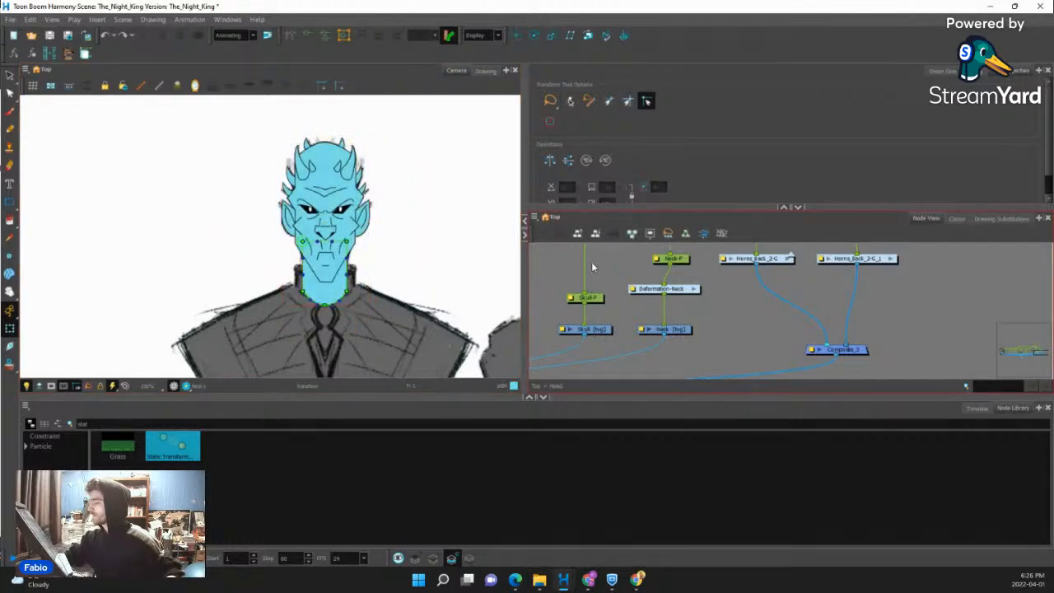
pyautogui.press('1')
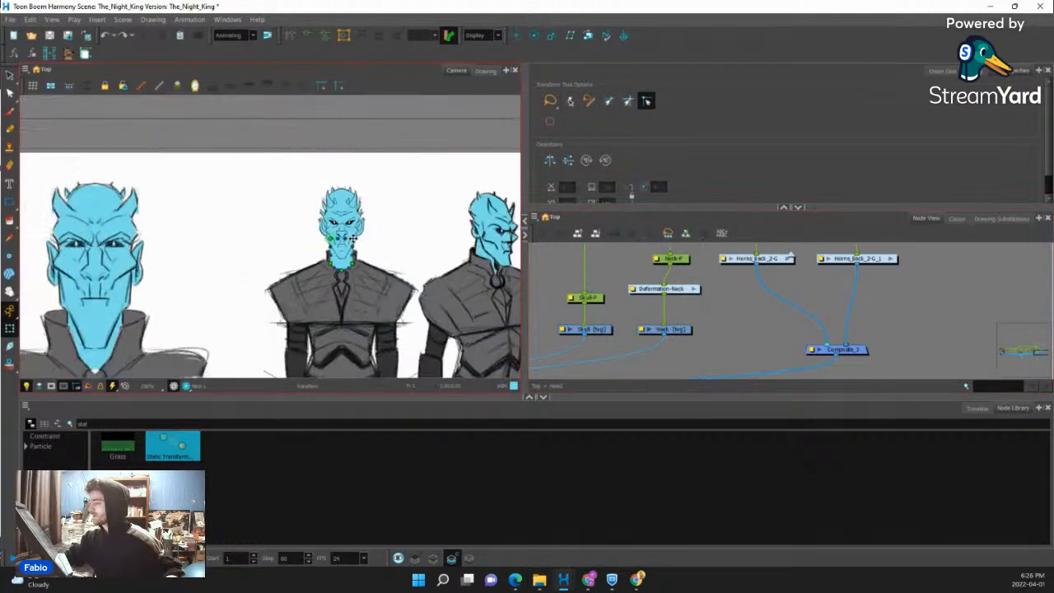
pyautogui.scroll(2, 352, 240)
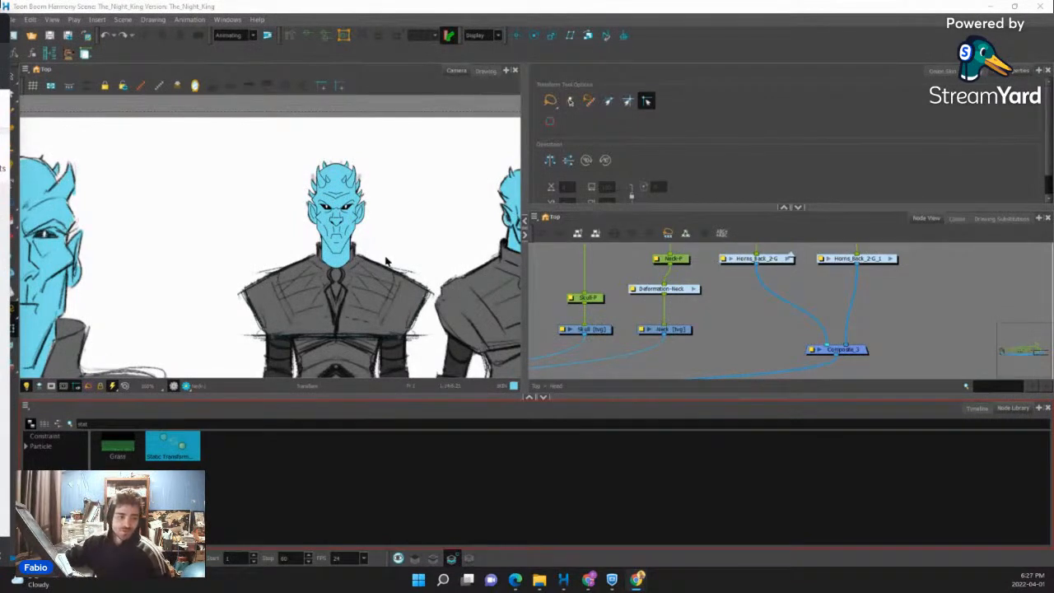
# Raise the Skull-P peg node level with Neck-P, keeping it in line above the Skull drawing.
pyautogui.click(674, 267)
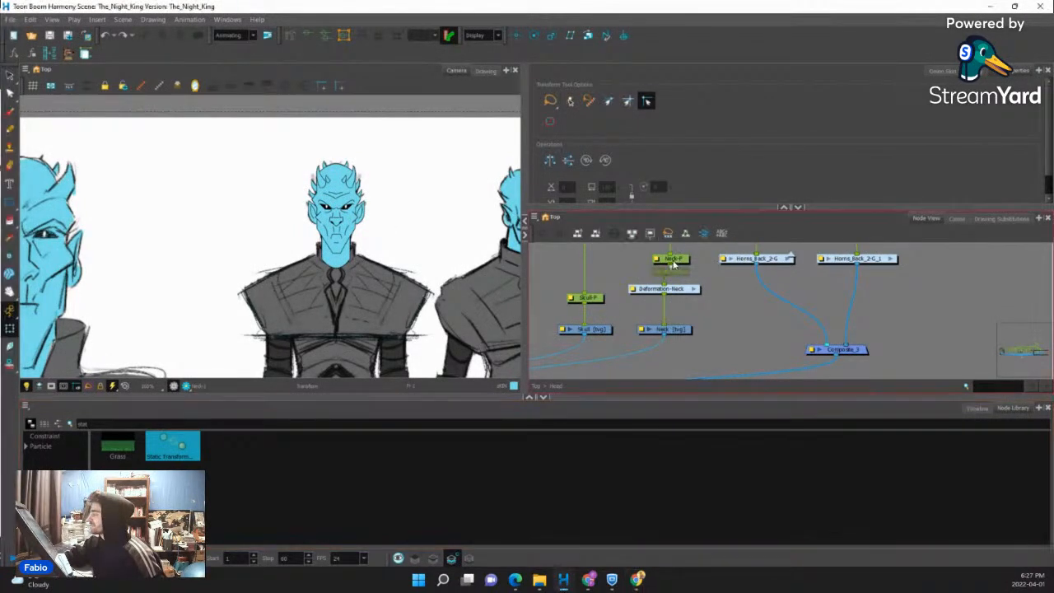
pyautogui.moveTo(677, 263); pyautogui.dragTo(669, 262)
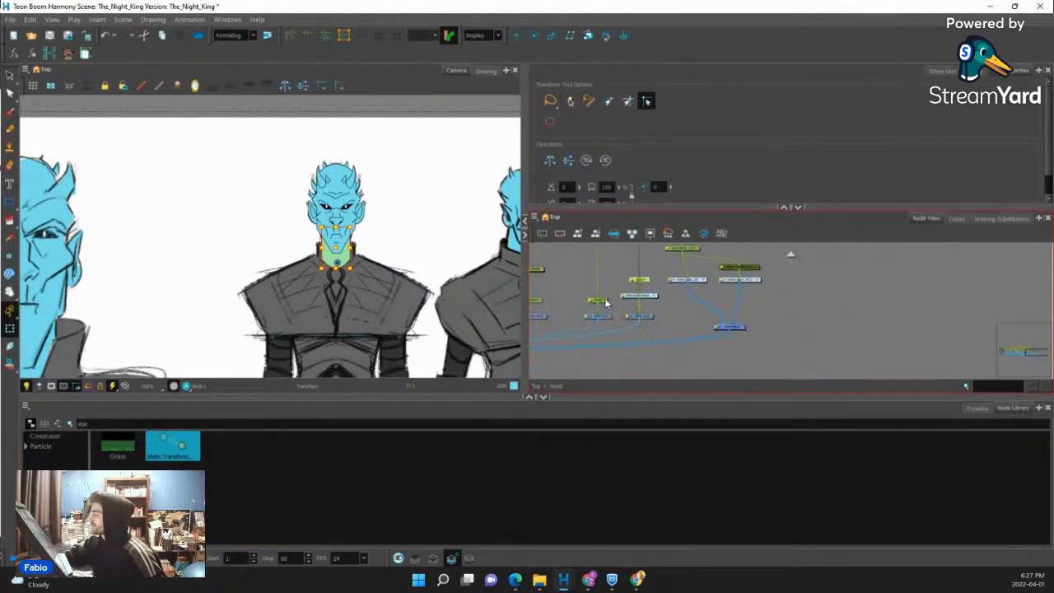
pyautogui.moveTo(607, 301); pyautogui.dragTo(603, 274)
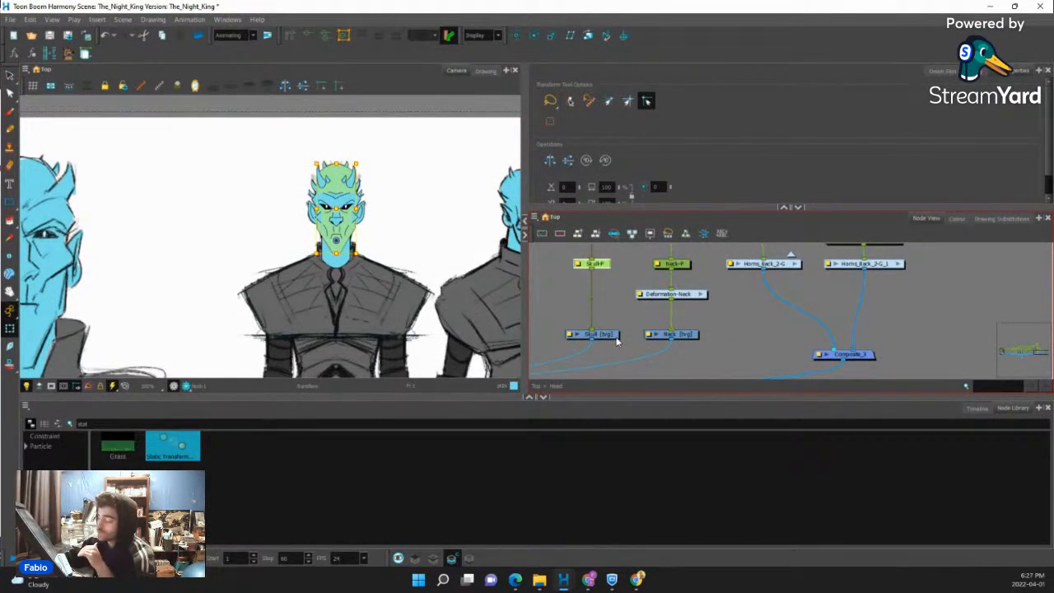
pyautogui.scroll(-3, 625, 342)
pyautogui.scroll(5, 612, 305)
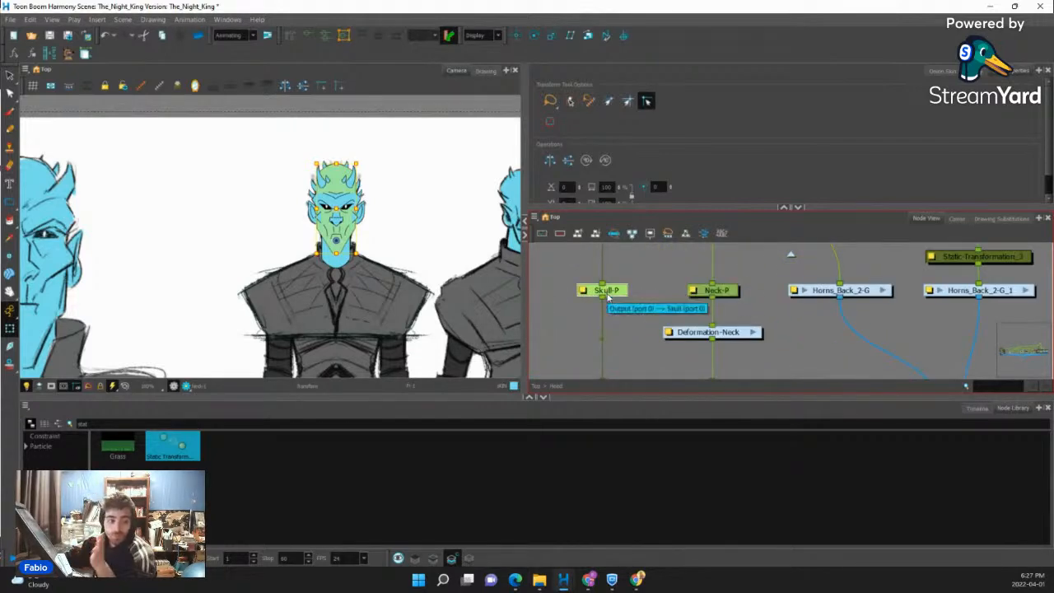
pyautogui.scroll(-3, 686, 296)
pyautogui.scroll(3, 691, 292)
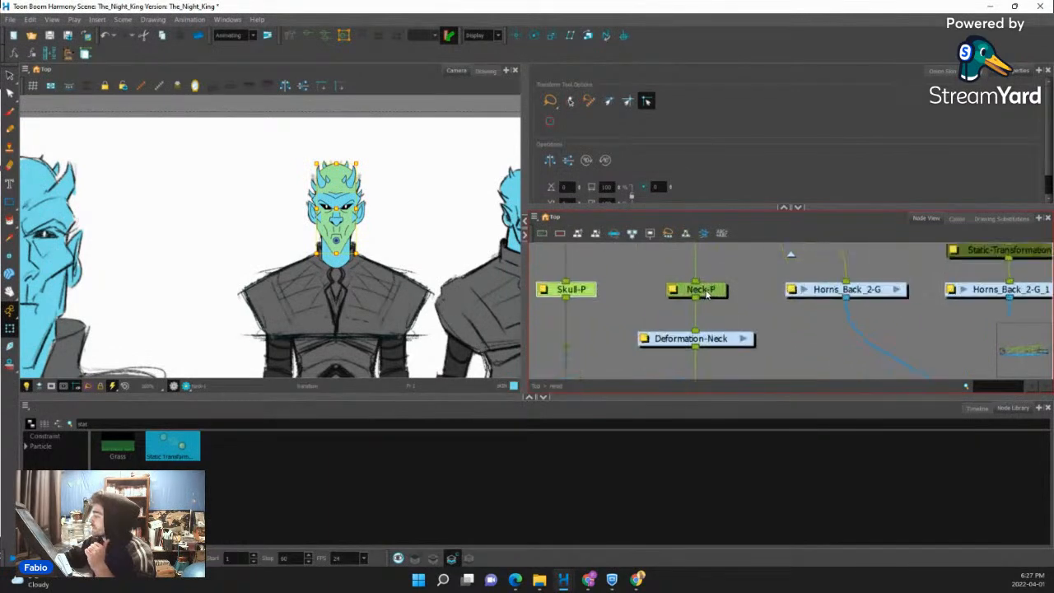
# Check which head parts the Neck-P and Head_Neck pegs control by selecting each peg in the node network.
pyautogui.click(692, 291)
pyautogui.scroll(-4, 694, 301)
pyautogui.scroll(-5, 692, 309)
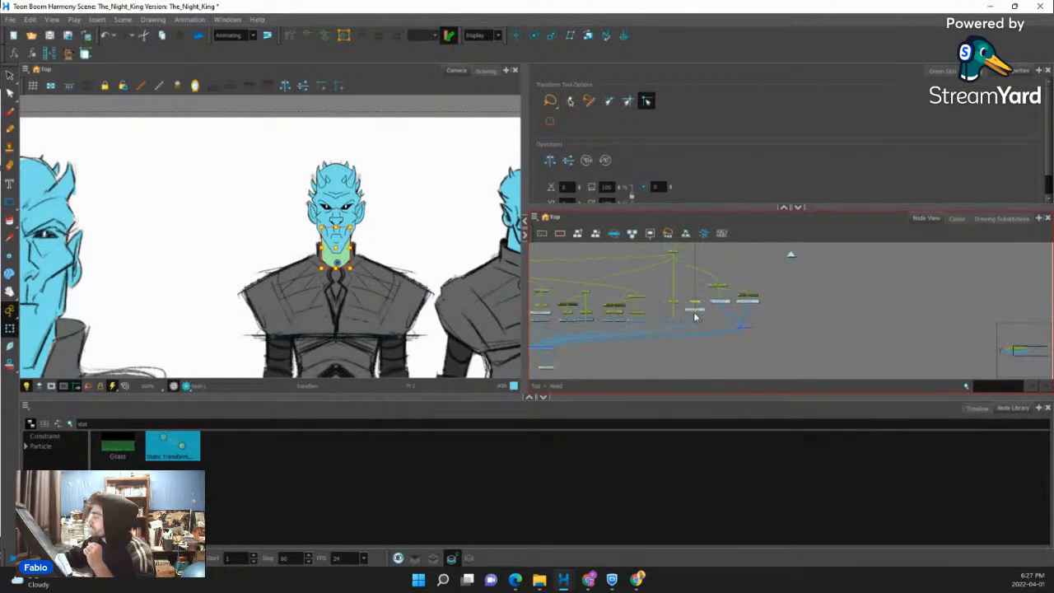
pyautogui.scroll(2, 683, 285)
pyautogui.scroll(3, 695, 291)
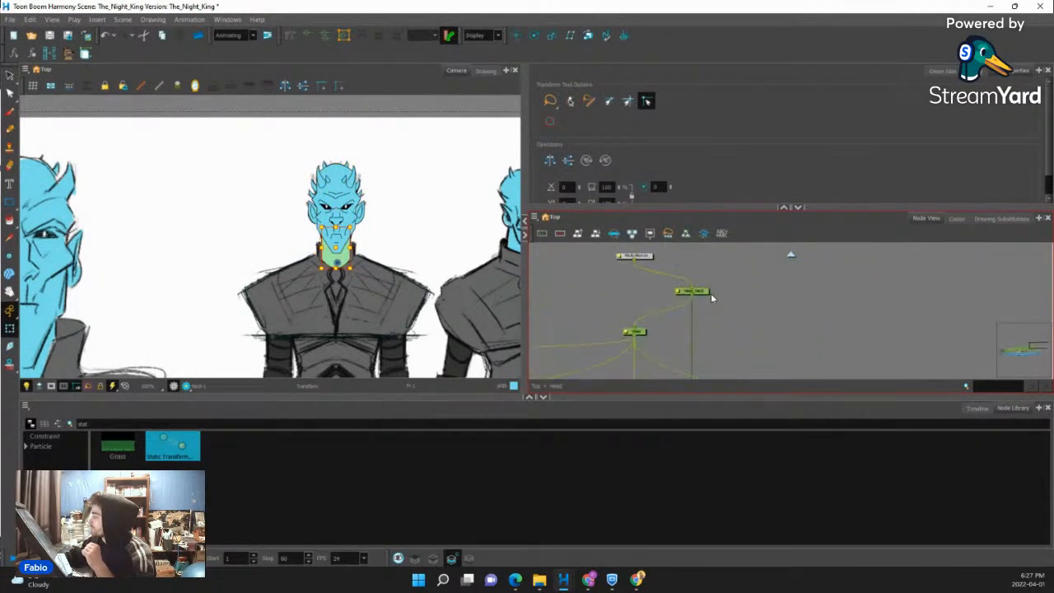
pyautogui.click(702, 295)
pyautogui.scroll(-3, 669, 297)
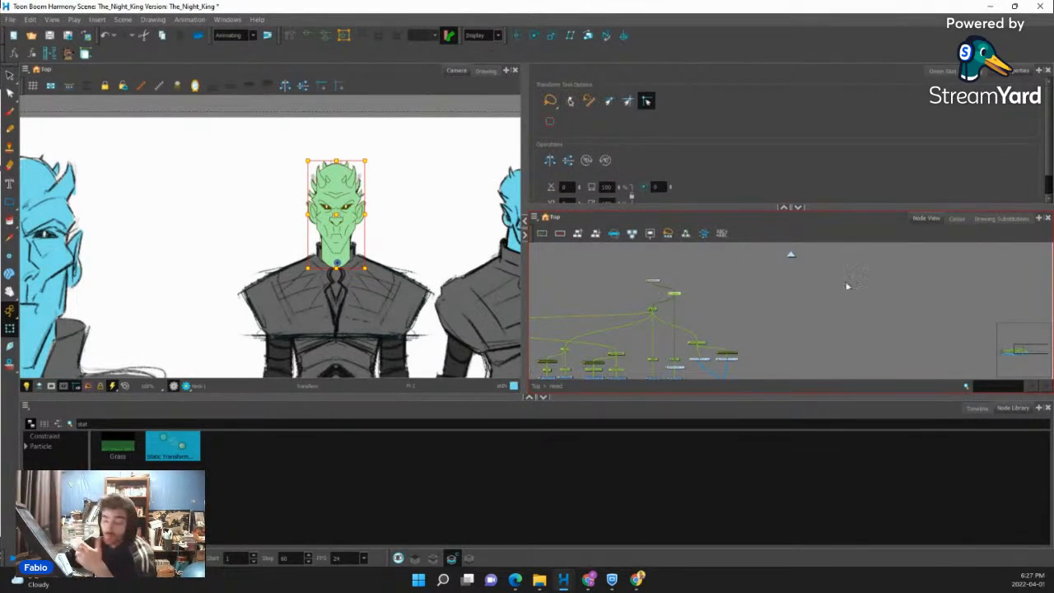
pyautogui.scroll(-2, 729, 283)
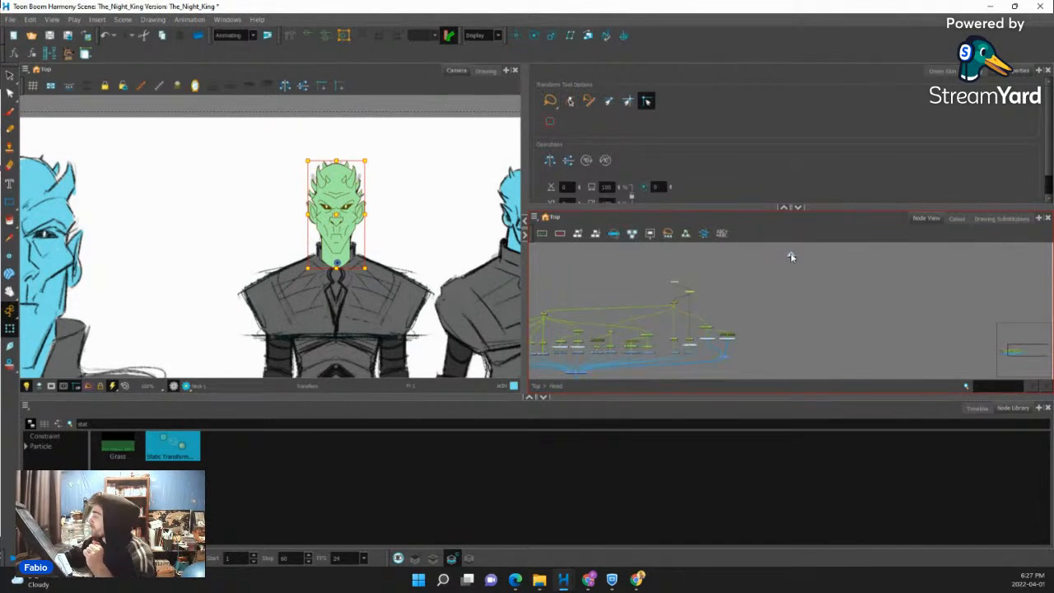
# Leave the Head group for the scene's top-level node network and clear the selection.
pyautogui.click(791, 255)
pyautogui.scroll(-3, 389, 260)
pyautogui.click(618, 292)
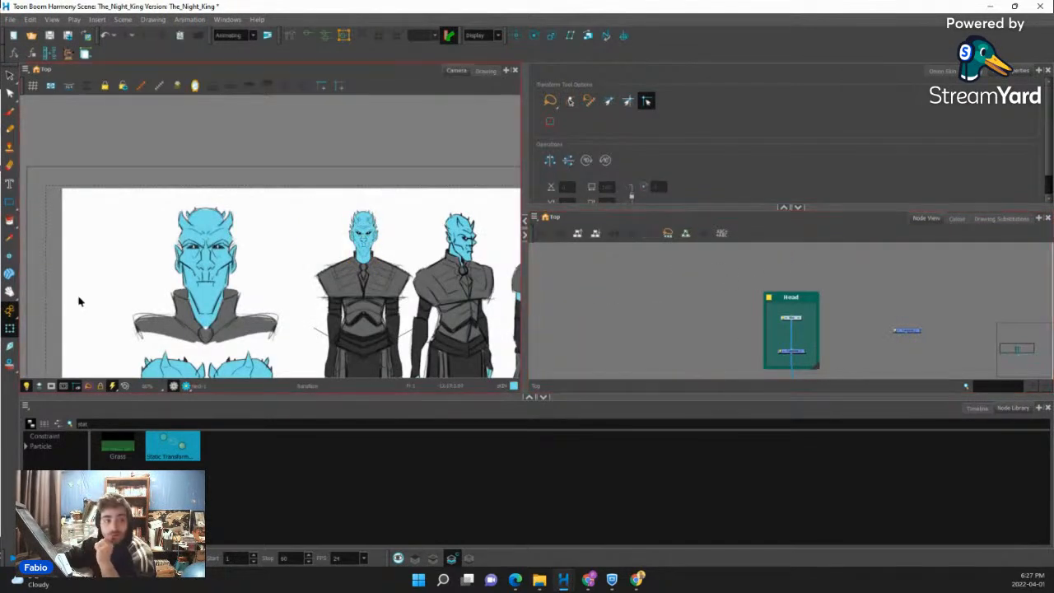
# Examine the front-view figure's cape, torso and arms on the model sheet, comparing them with the other views.
pyautogui.scroll(4, 378, 262)
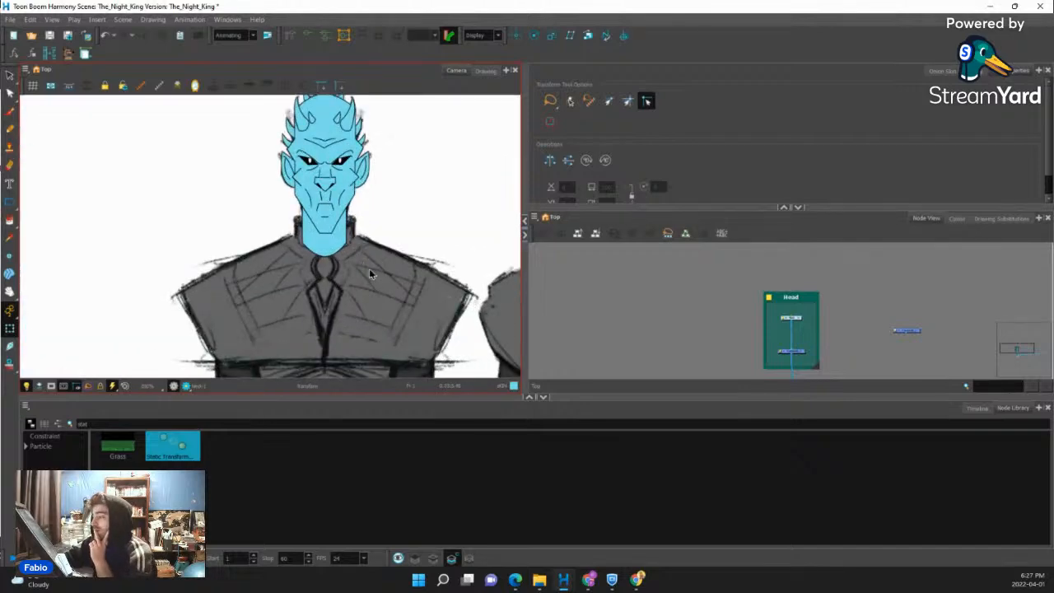
pyautogui.scroll(-5, 369, 269)
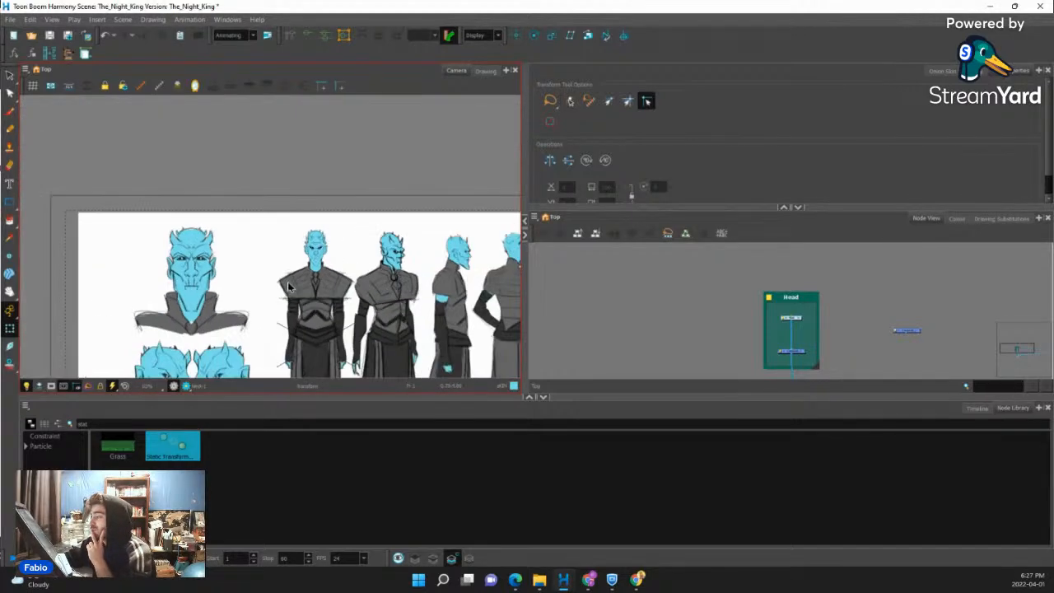
pyautogui.scroll(2, 288, 290)
pyautogui.scroll(-2, 290, 288)
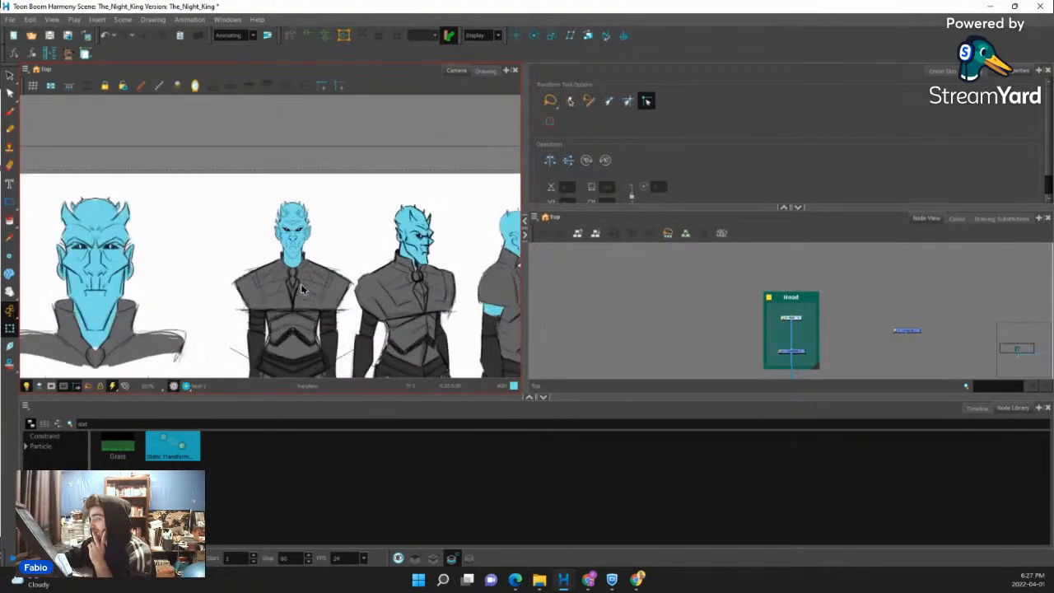
pyautogui.scroll(3, 313, 282)
pyautogui.scroll(-3, 303, 276)
pyautogui.scroll(-3, 303, 276)
pyautogui.click(303, 275)
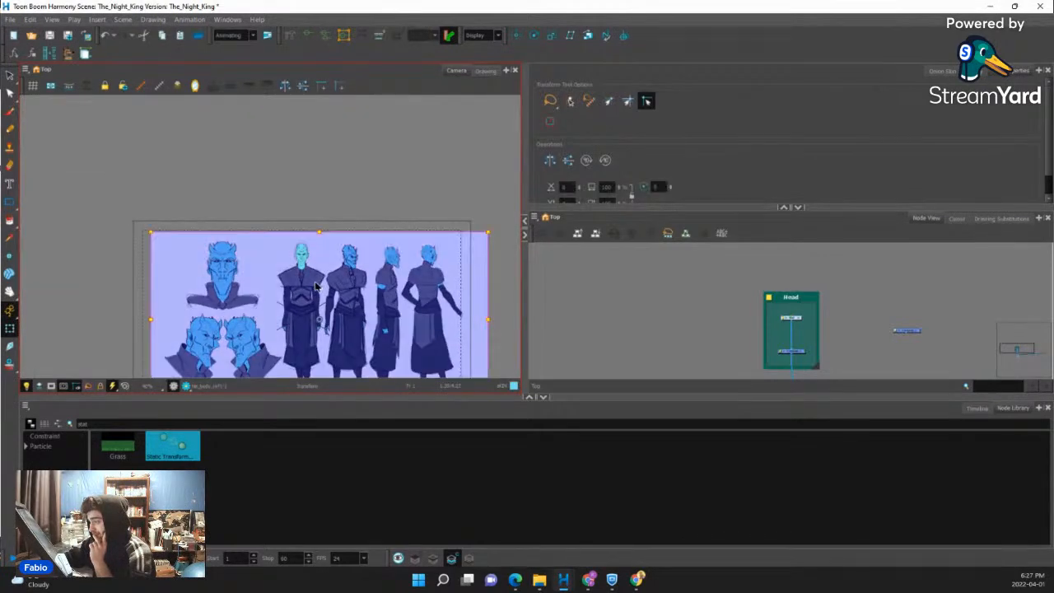
pyautogui.scroll(-3, 303, 276)
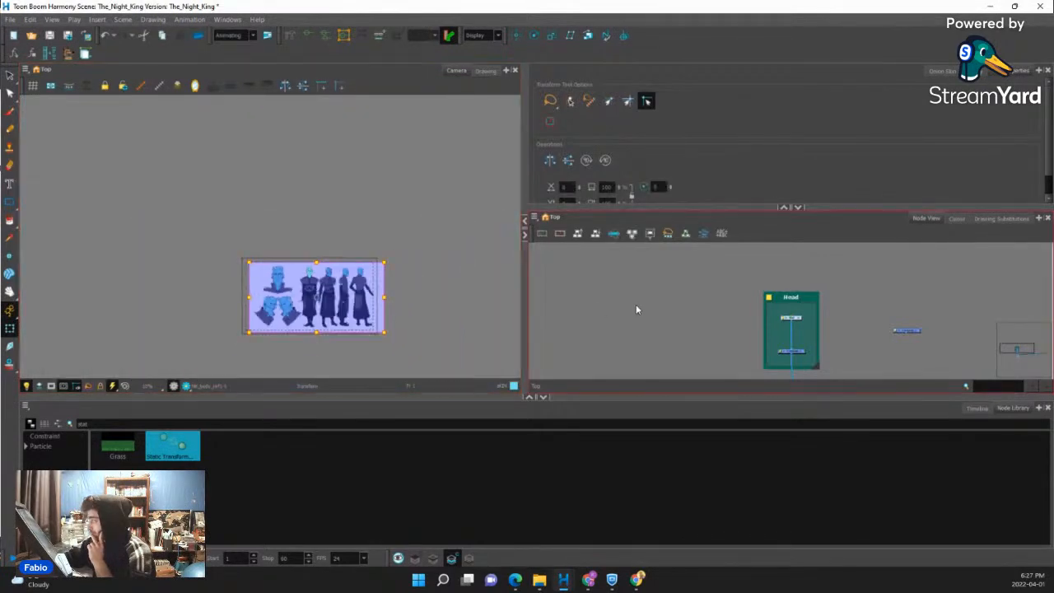
pyautogui.click(636, 309)
pyautogui.scroll(6, 330, 296)
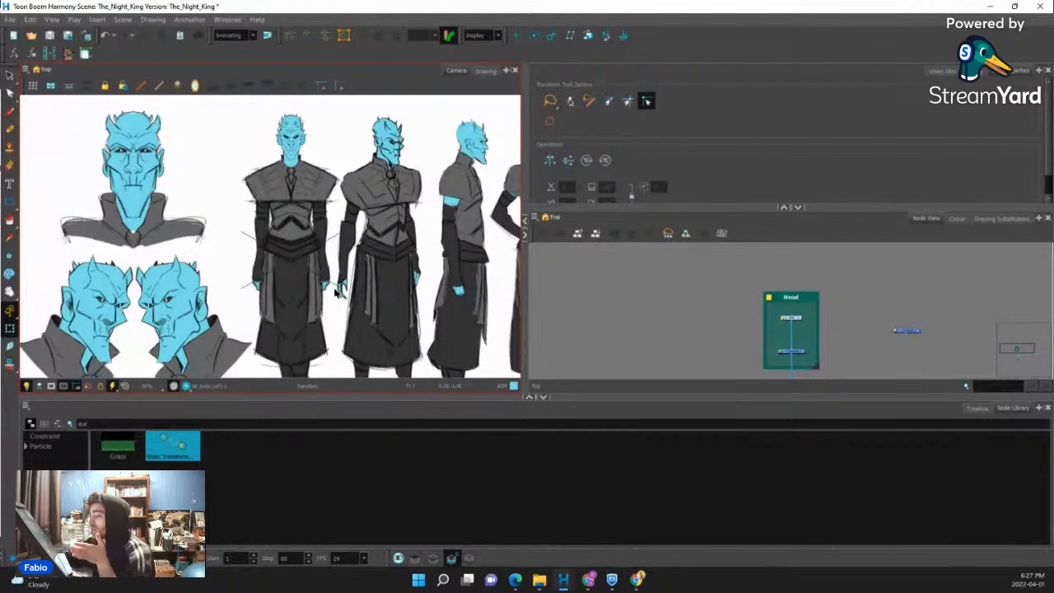
pyautogui.scroll(-3, 303, 265)
pyautogui.scroll(5, 303, 265)
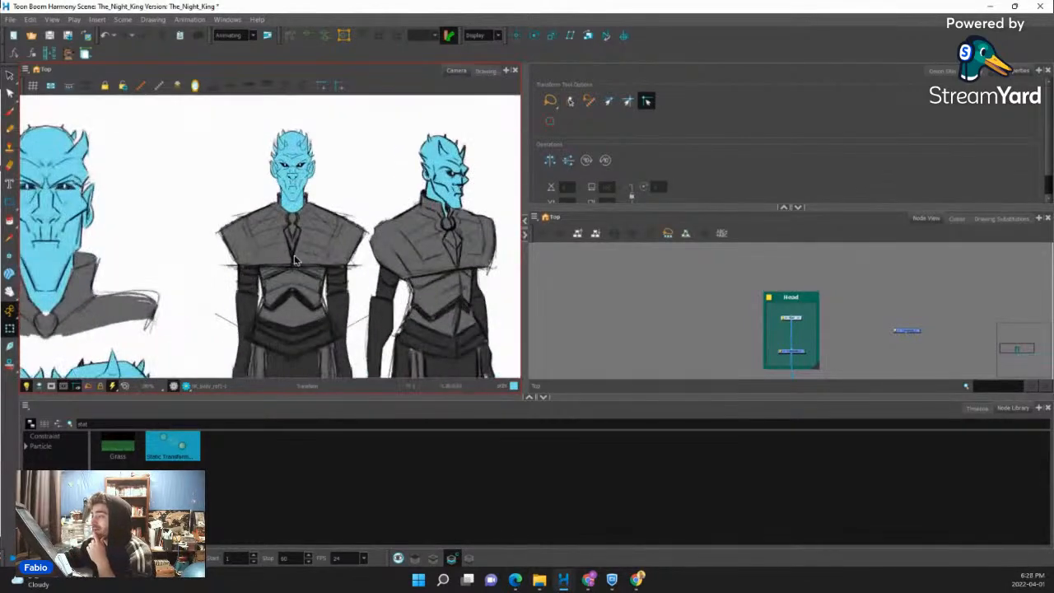
pyautogui.scroll(2, 292, 255)
# Add a new drawing layer for the front-view cape to the scene's top-level network and get the Pencil tool ready.
pyautogui.click(219, 210)
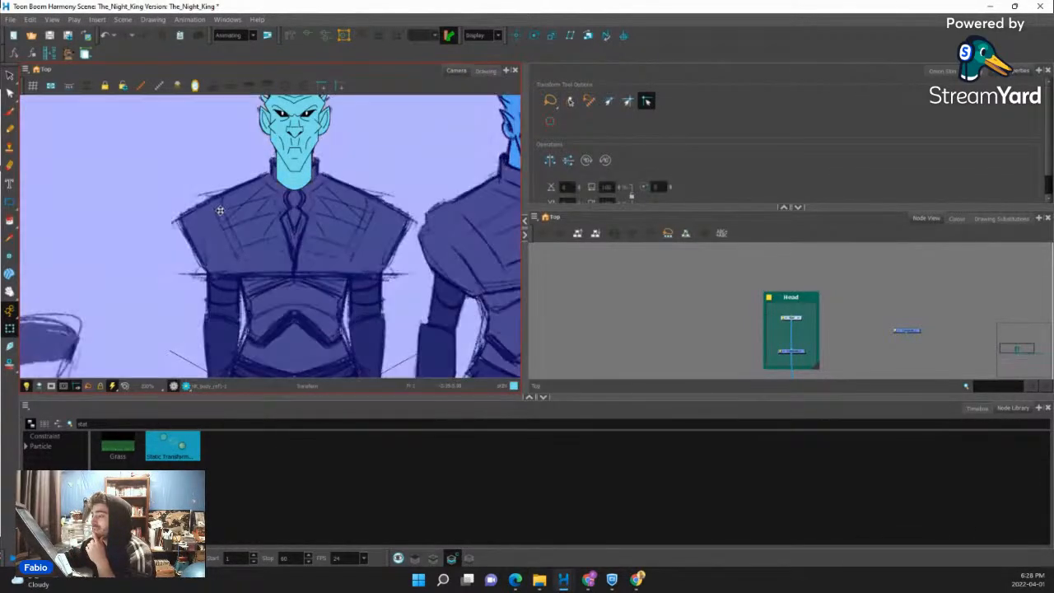
pyautogui.click(10, 130)
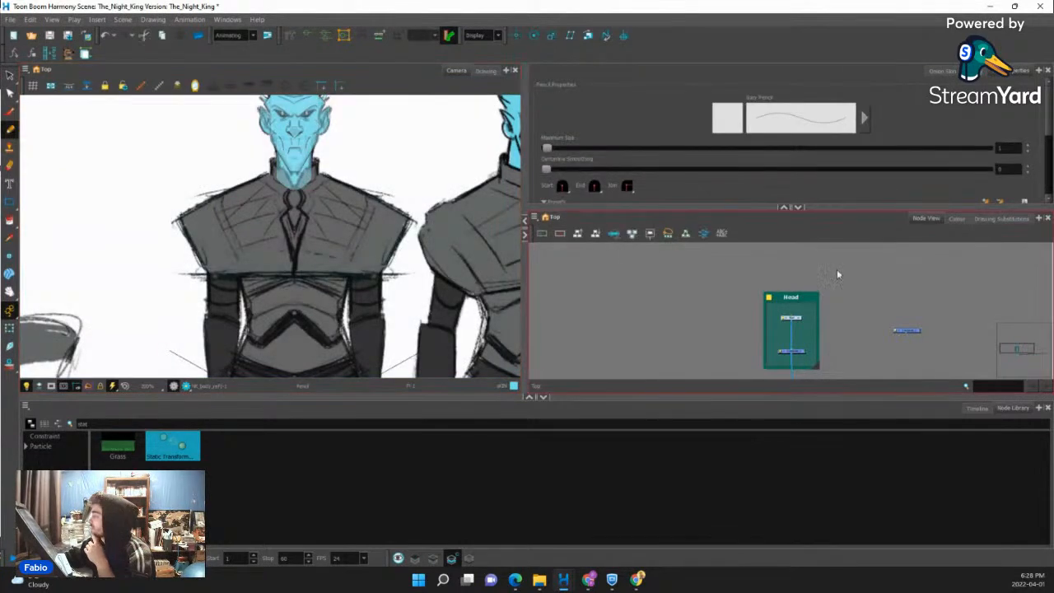
pyautogui.scroll(-3, 748, 329)
pyautogui.scroll(4, 742, 346)
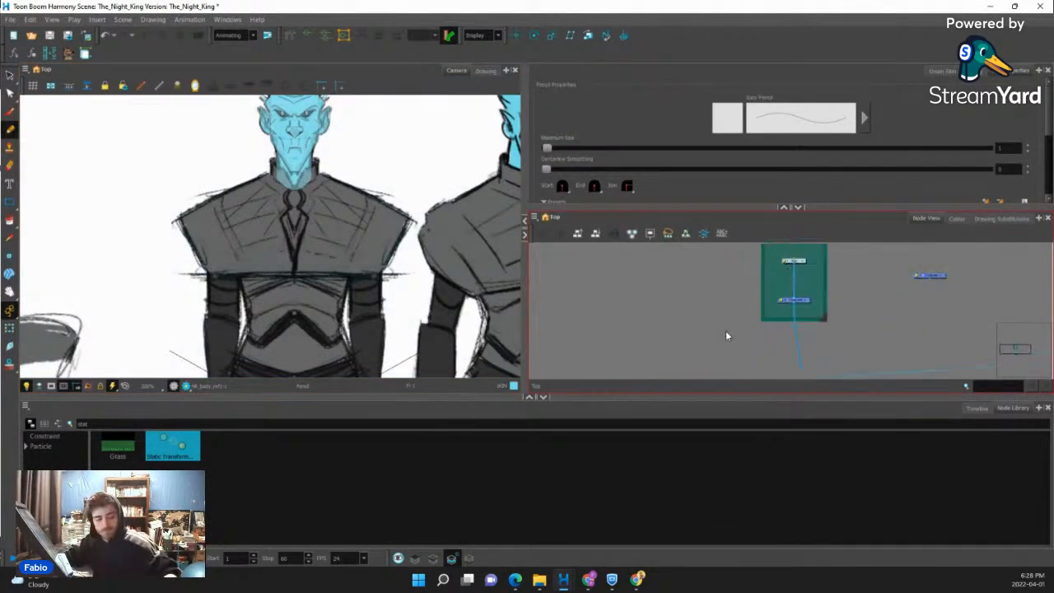
pyautogui.hotkey('ctrl', 'r')
pyautogui.click(483, 326)
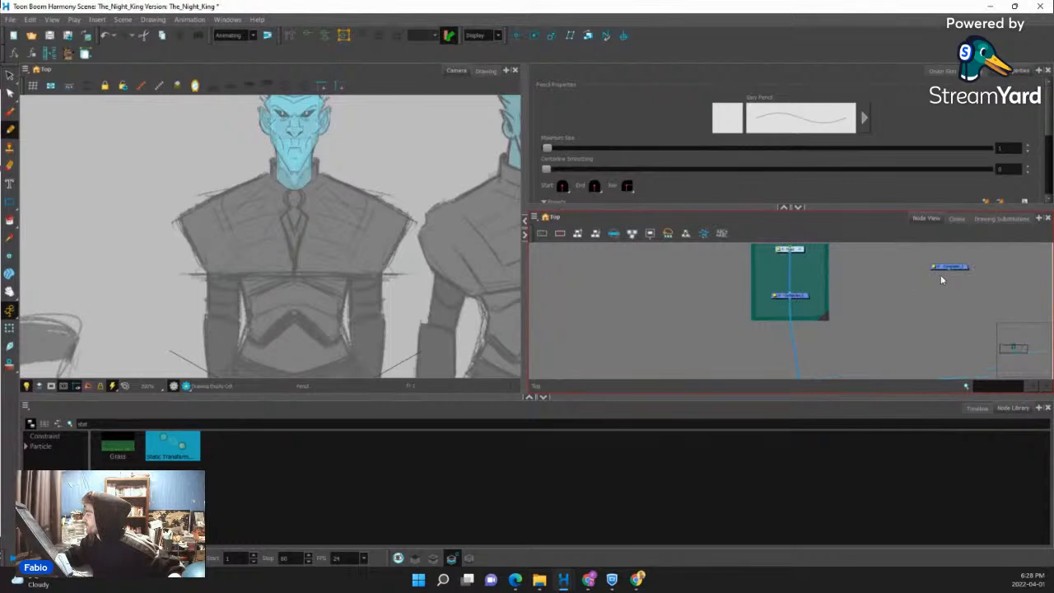
# Place the new drawing and its composite node beside the scene's main composite and connect them to it.
pyautogui.scroll(-4, 804, 325)
pyautogui.scroll(5, 742, 363)
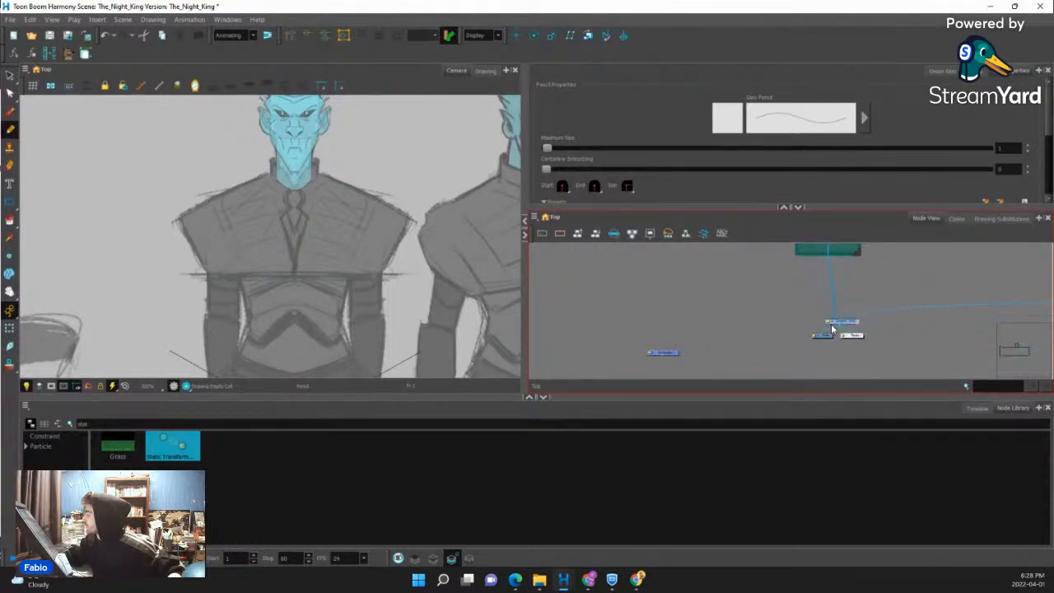
pyautogui.moveTo(854, 326); pyautogui.dragTo(731, 285)
pyautogui.moveTo(608, 367)
pyautogui.mouseDown()
pyautogui.moveTo(727, 290)
pyautogui.moveTo(826, 319)
pyautogui.mouseUp()
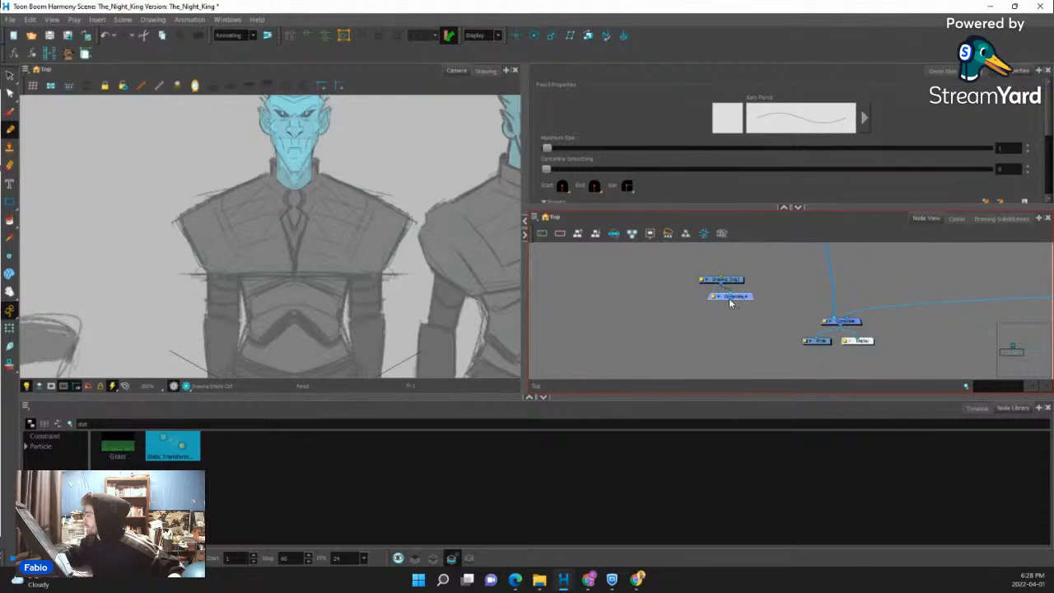
pyautogui.moveTo(730, 303); pyautogui.dragTo(826, 320)
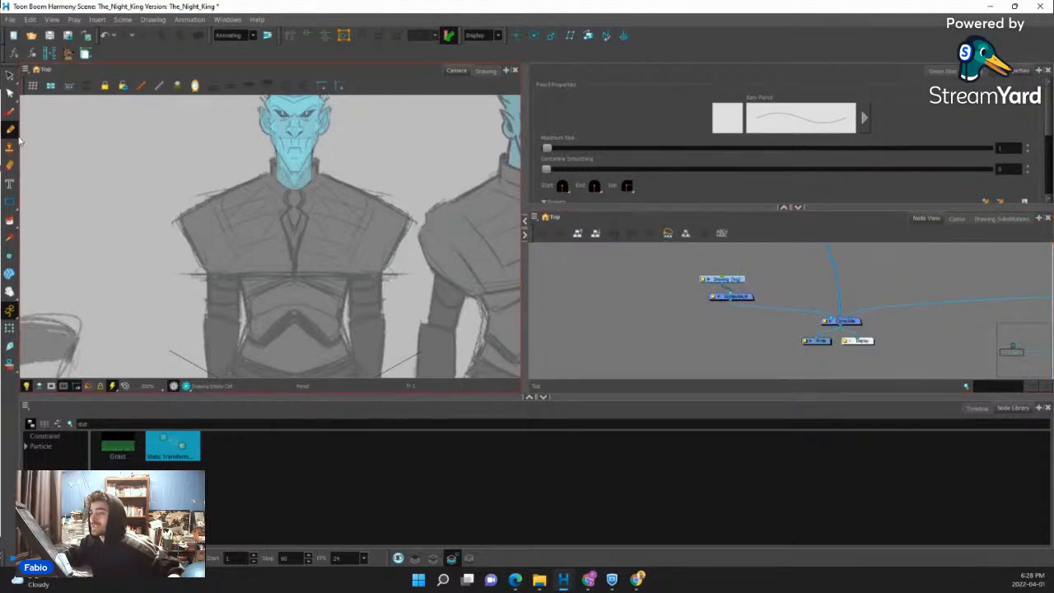
# Trace the front-view cape's outer outline and both inner shoulder seams over the sketch with the green palette colour.
pyautogui.scroll(3, 271, 185)
pyautogui.click(956, 218)
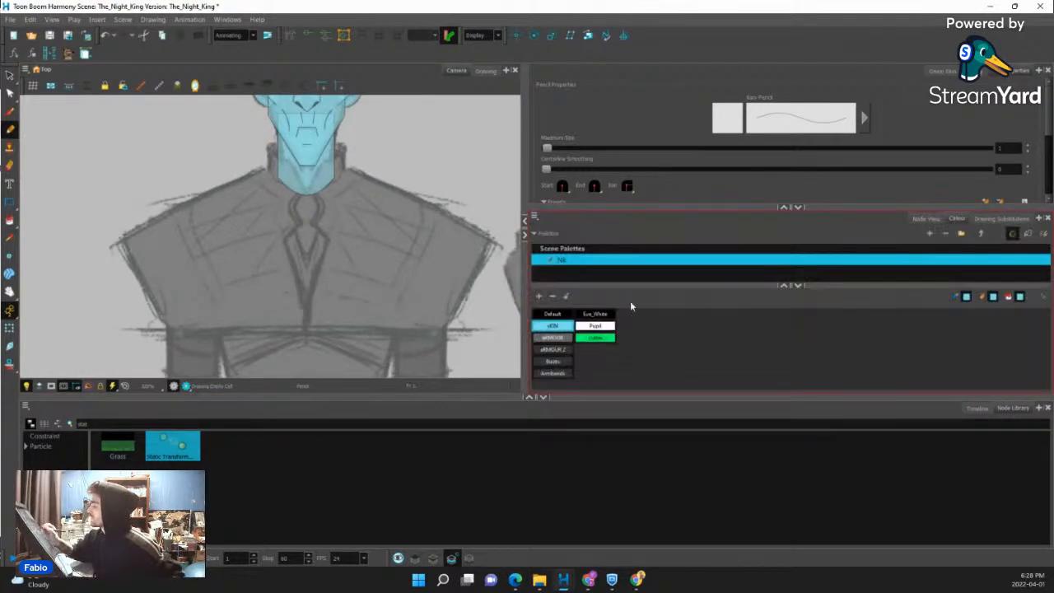
pyautogui.click(595, 338)
pyautogui.moveTo(121, 243)
pyautogui.mouseDown()
pyautogui.moveTo(191, 326)
pyautogui.moveTo(381, 326)
pyautogui.moveTo(450, 325)
pyautogui.moveTo(492, 240)
pyautogui.mouseUp()
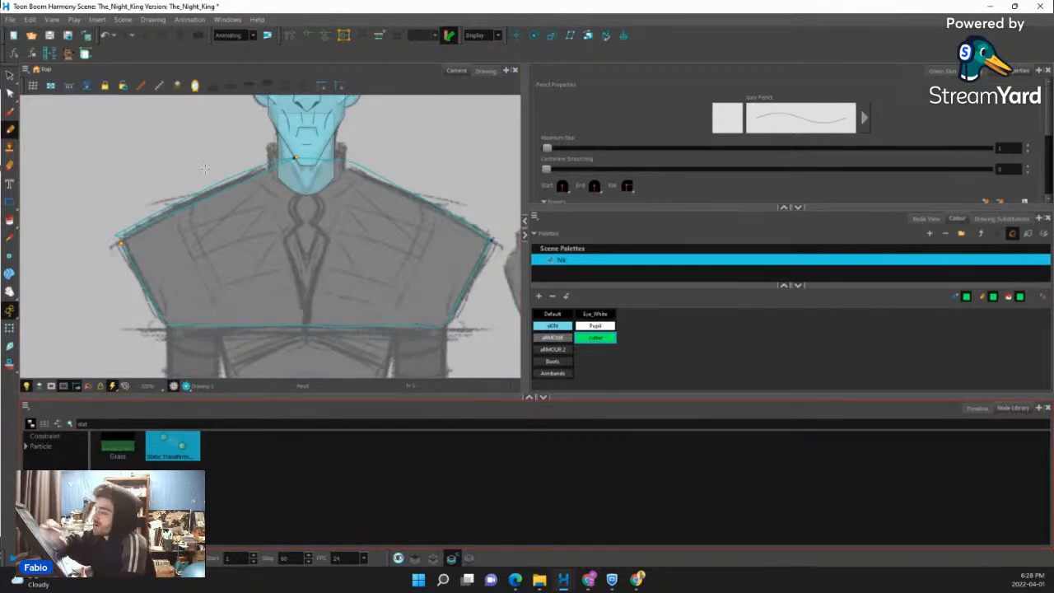
pyautogui.moveTo(183, 231); pyautogui.dragTo(217, 303)
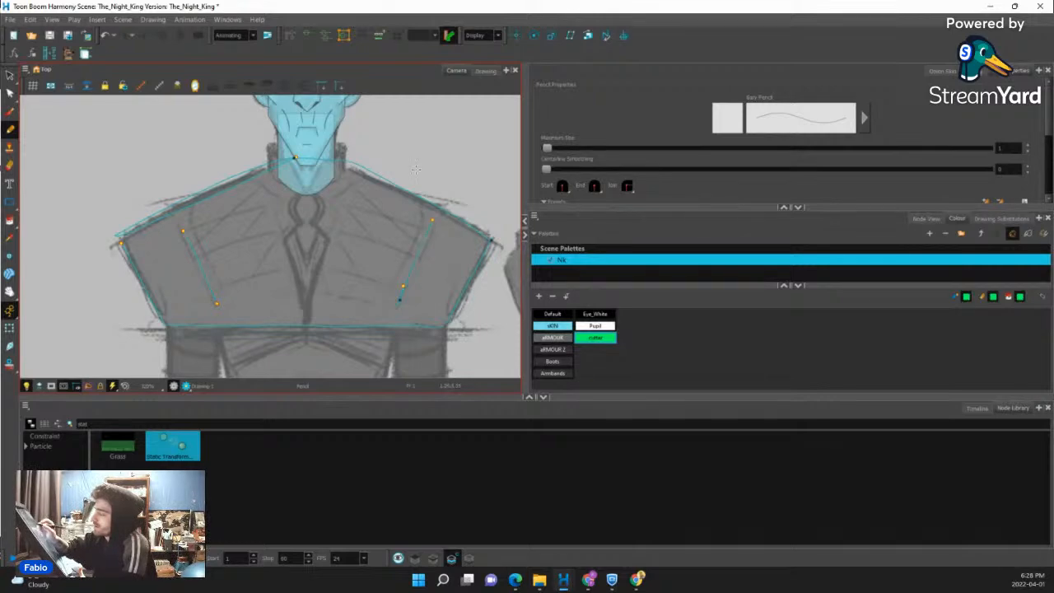
# Trace the cape's round clasp, the lapels down its centre opening and the remaining chest panel seams.
pyautogui.moveTo(298, 194); pyautogui.dragTo(311, 223)
pyautogui.moveTo(294, 194)
pyautogui.mouseDown()
pyautogui.moveTo(304, 222)
pyautogui.moveTo(290, 249)
pyautogui.moveTo(310, 323)
pyautogui.mouseUp()
pyautogui.moveTo(310, 323); pyautogui.dragTo(317, 234)
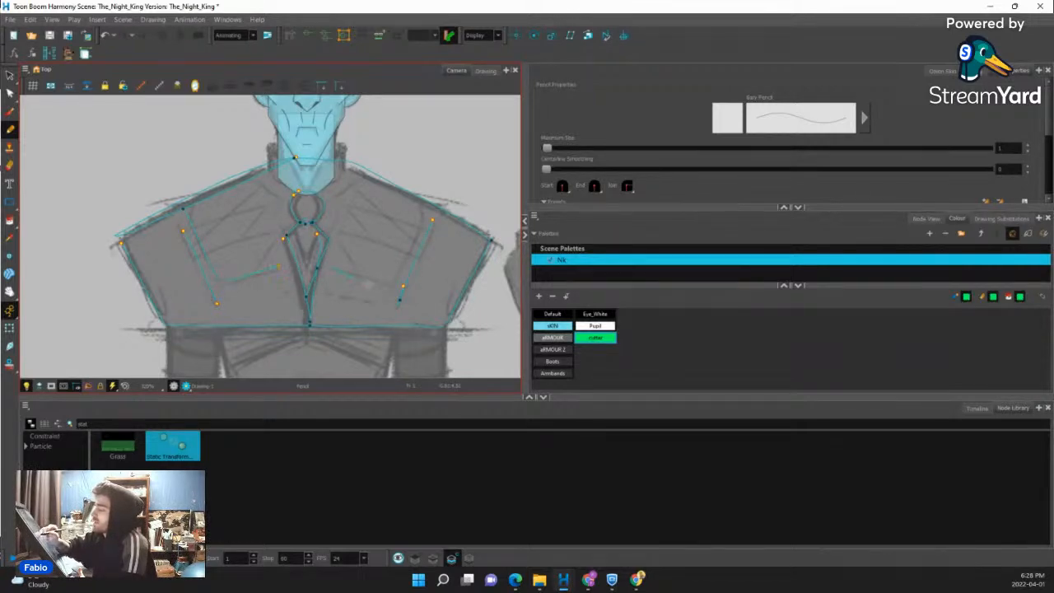
pyautogui.moveTo(423, 205); pyautogui.dragTo(362, 182)
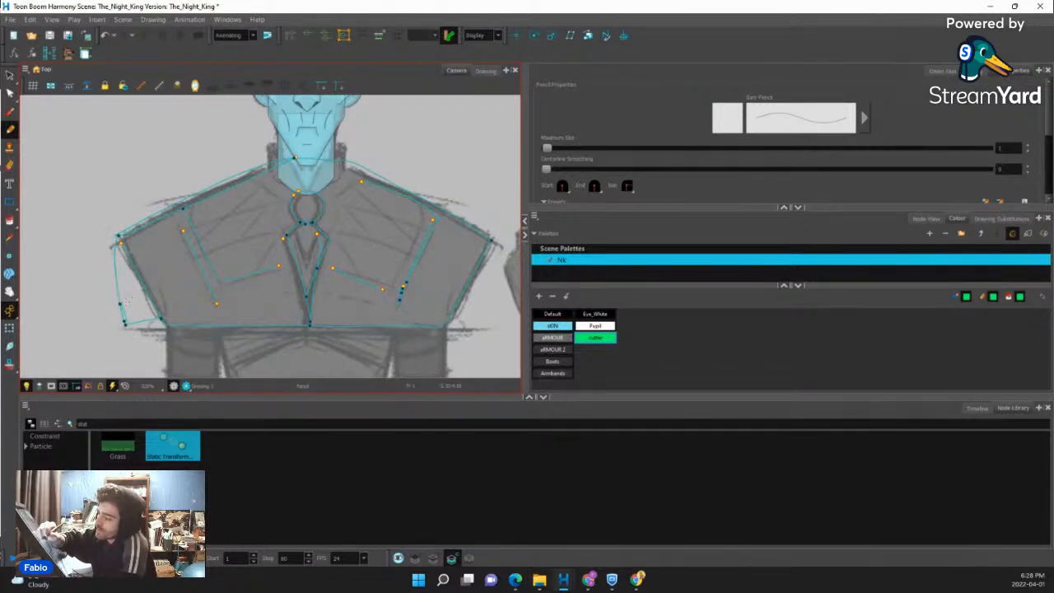
# Add the flared side pieces beyond both outer edges of the cape, with fold lines running down them.
pyautogui.moveTo(115, 268); pyautogui.dragTo(135, 323)
pyautogui.moveTo(122, 281); pyautogui.dragTo(143, 321)
pyautogui.moveTo(125, 252); pyautogui.dragTo(154, 320)
pyautogui.moveTo(493, 260); pyautogui.dragTo(485, 313)
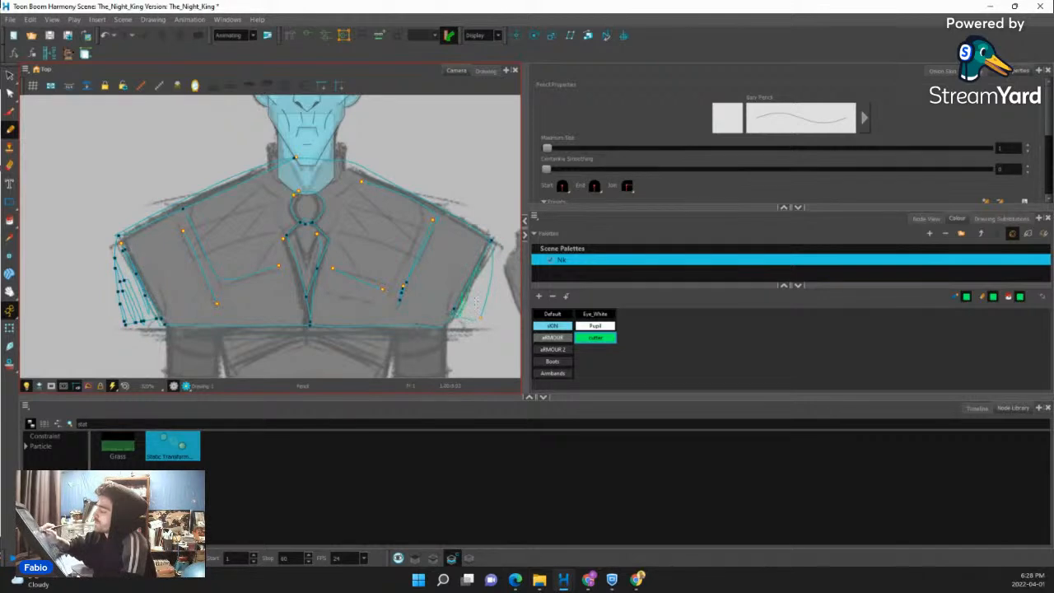
pyautogui.moveTo(486, 271); pyautogui.dragTo(473, 310)
pyautogui.moveTo(493, 252); pyautogui.dragTo(477, 339)
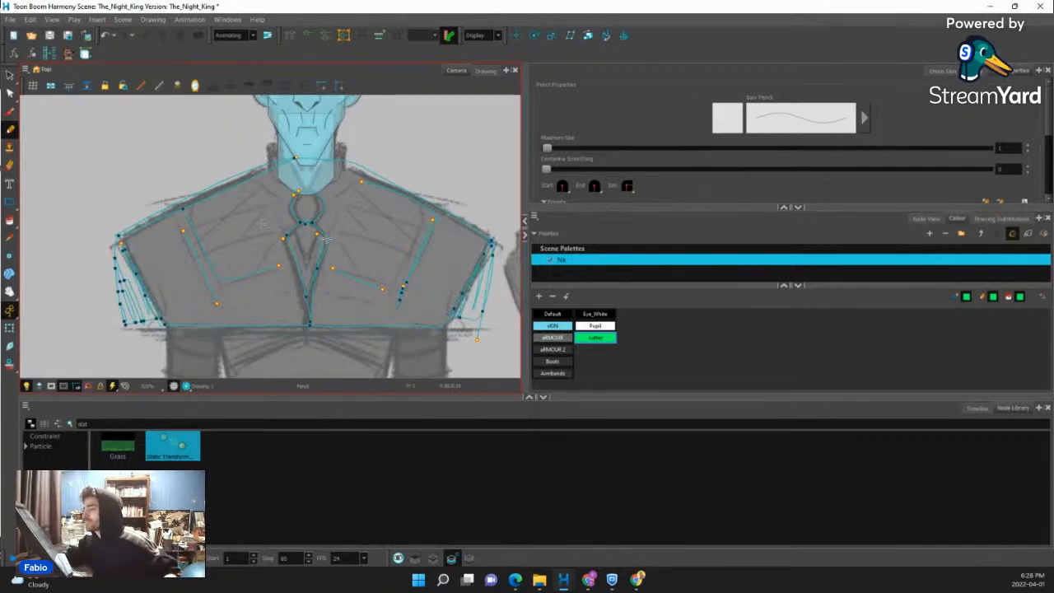
# Draw the cape's standing collar around the neck, with its upper edge, sides and front edges meeting above the clasp.
pyautogui.scroll(2, 326, 239)
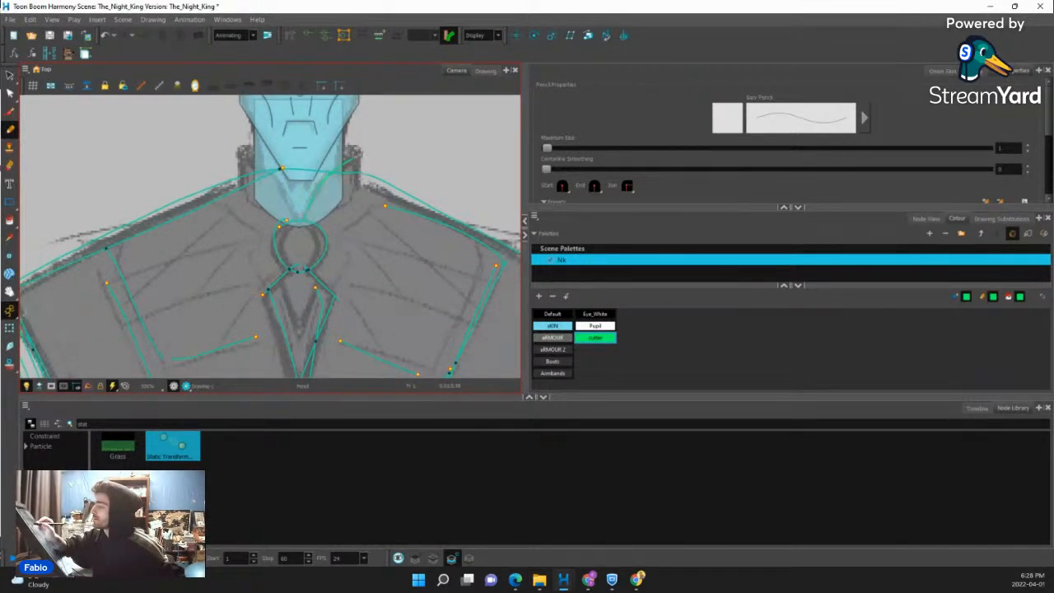
pyautogui.moveTo(296, 216)
pyautogui.mouseDown()
pyautogui.moveTo(244, 154)
pyautogui.moveTo(246, 198)
pyautogui.mouseUp()
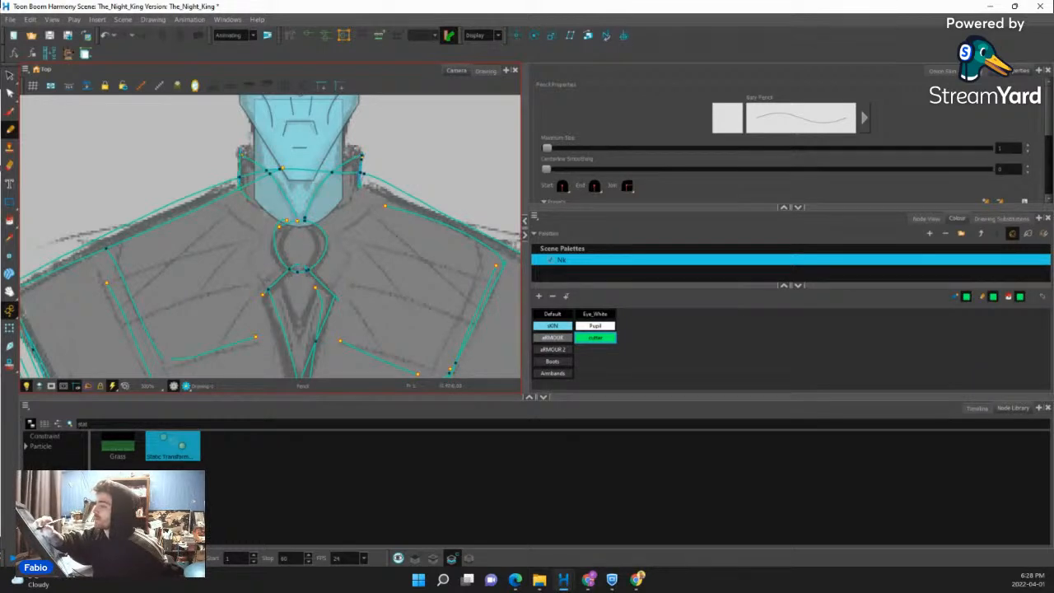
pyautogui.moveTo(243, 149); pyautogui.dragTo(362, 151)
pyautogui.moveTo(240, 149)
pyautogui.mouseDown()
pyautogui.moveTo(240, 183)
pyautogui.moveTo(255, 200)
pyautogui.mouseUp()
pyautogui.moveTo(364, 187); pyautogui.dragTo(324, 225)
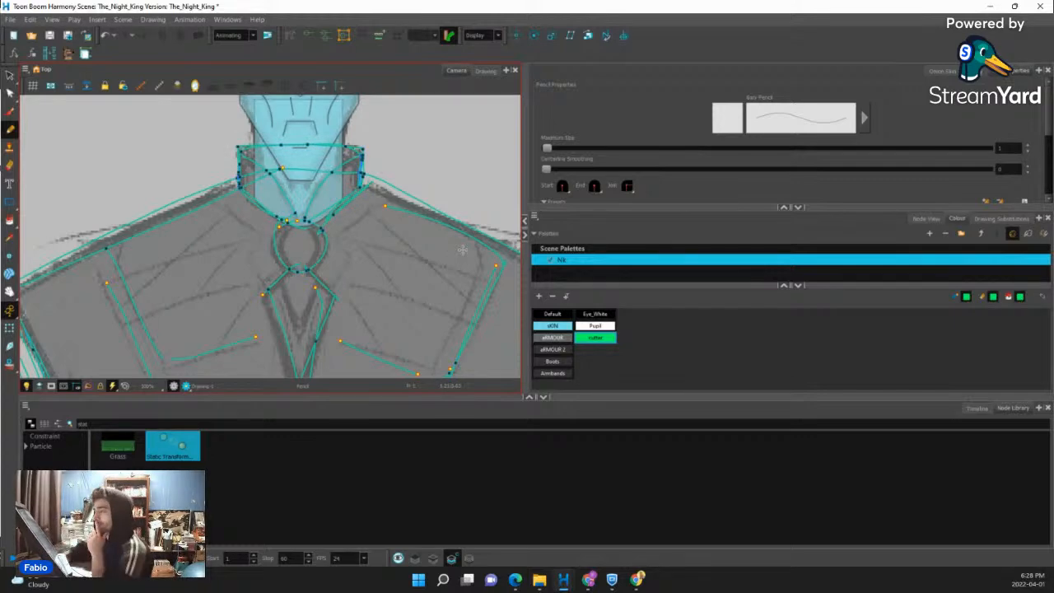
# Examine how the collar lines overlap the neck and jaw, comparing them with the other views on the model sheet.
pyautogui.scroll(-4, 353, 203)
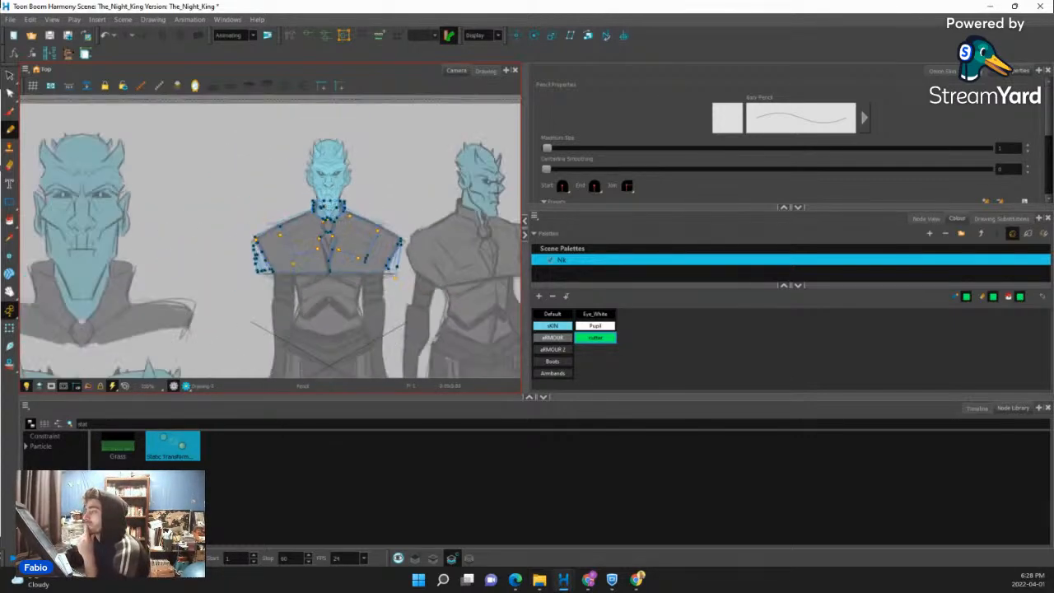
pyautogui.scroll(6, 318, 210)
pyautogui.scroll(-2, 318, 209)
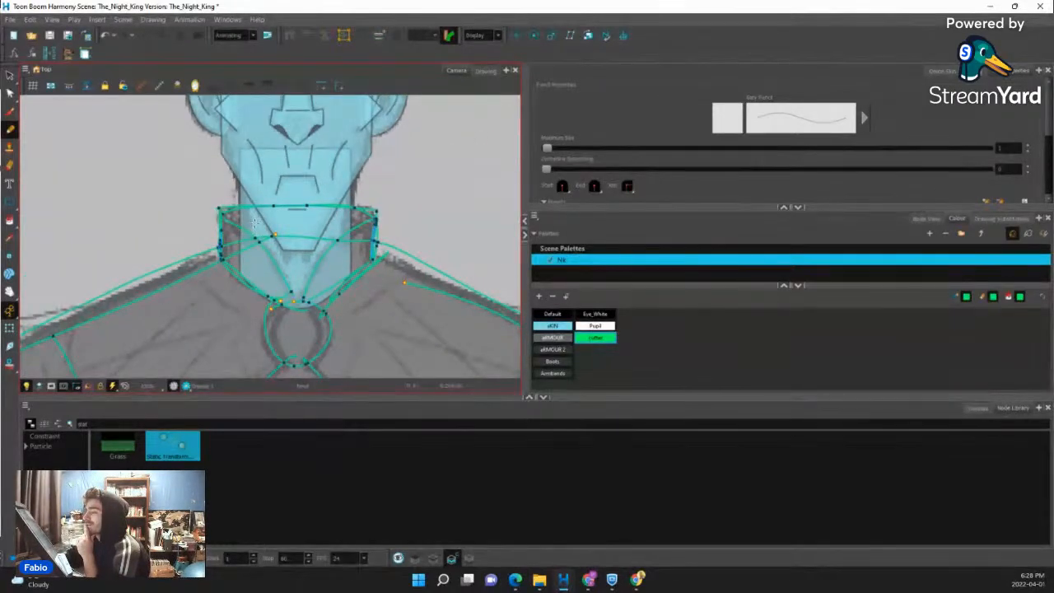
pyautogui.scroll(-4, 254, 222)
pyautogui.scroll(6, 257, 224)
pyautogui.scroll(-2, 262, 229)
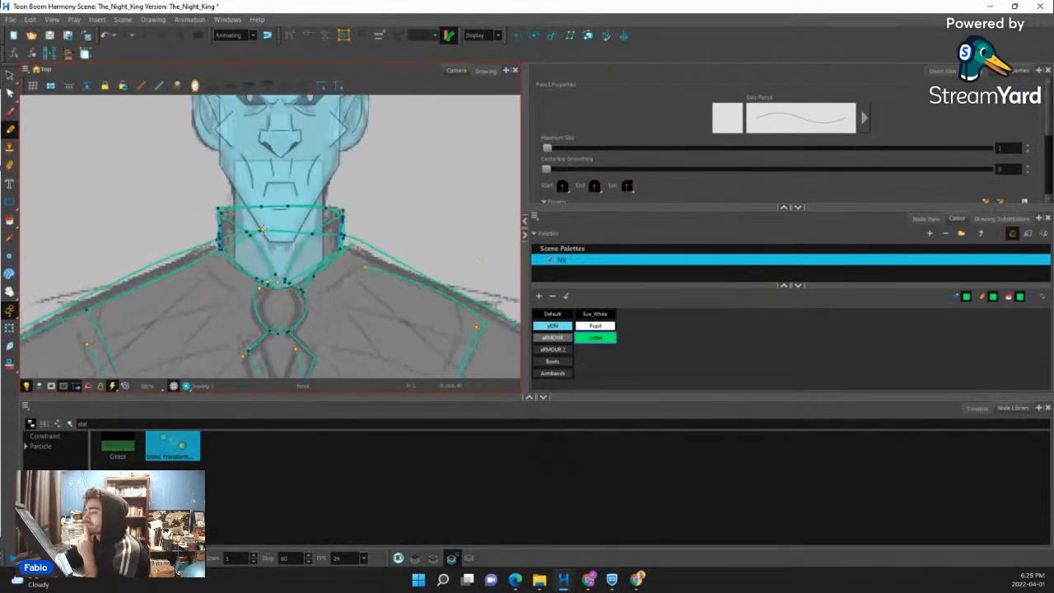
pyautogui.scroll(3, 238, 228)
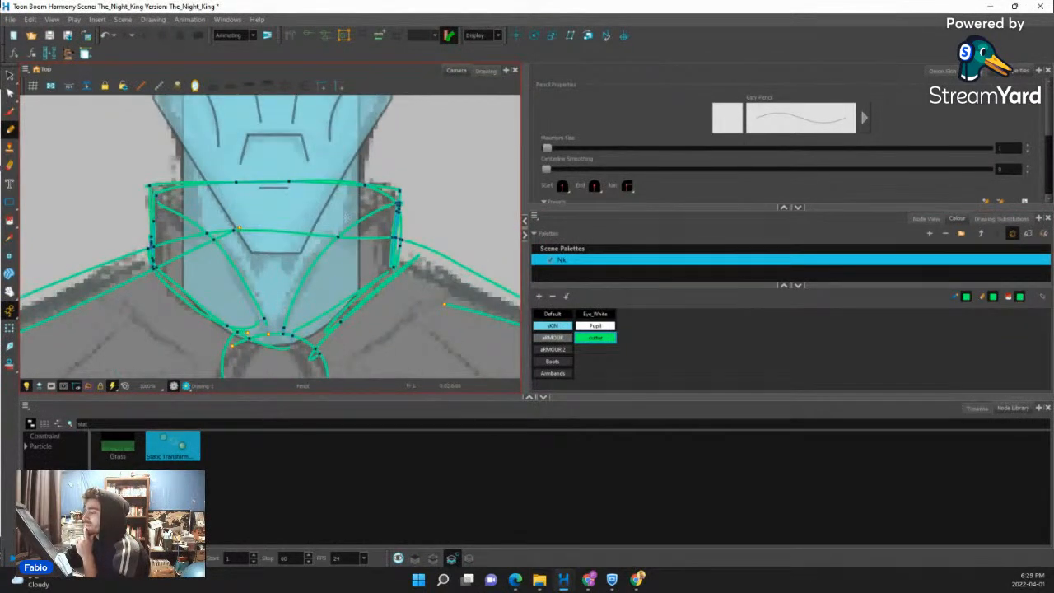
pyautogui.scroll(-2, 338, 187)
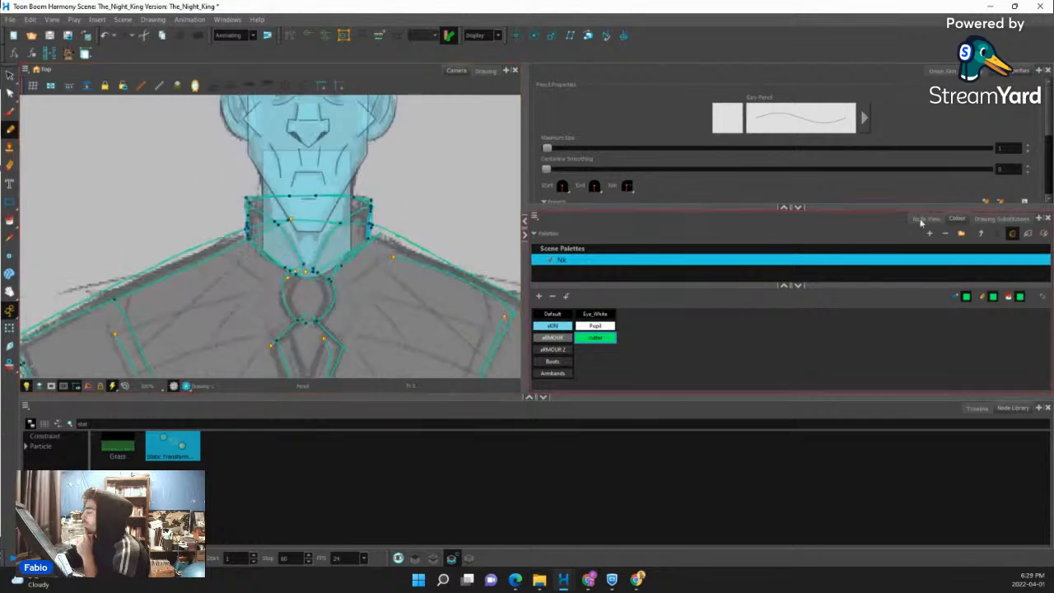
# Copy the composite node under the new cape drawing and enter the Head group.
pyautogui.click(926, 218)
pyautogui.scroll(4, 738, 277)
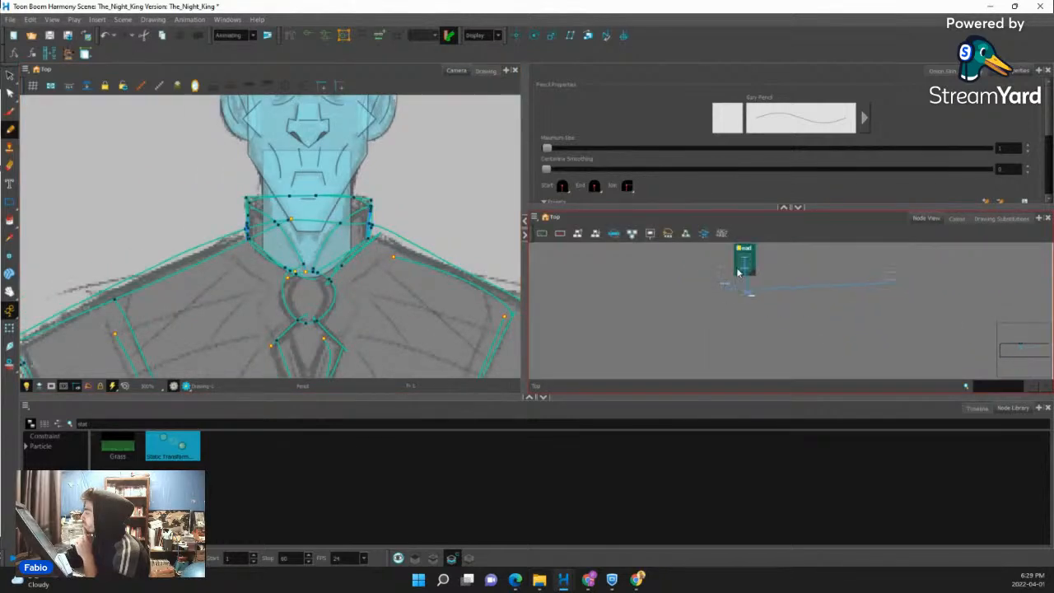
pyautogui.scroll(-3, 724, 296)
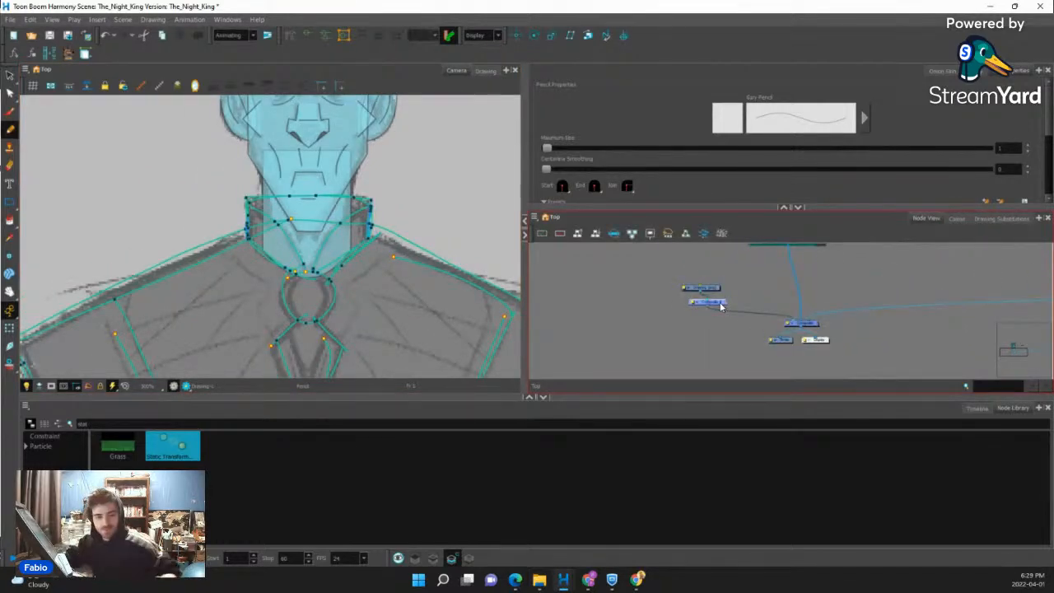
pyautogui.click(721, 304)
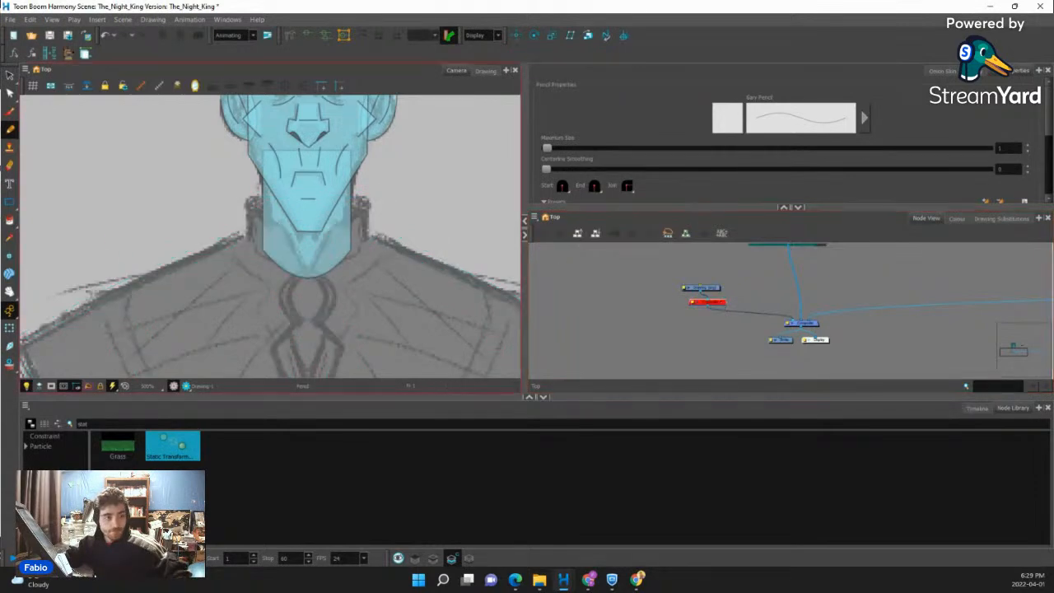
pyautogui.moveTo(777, 265); pyautogui.dragTo(745, 303)
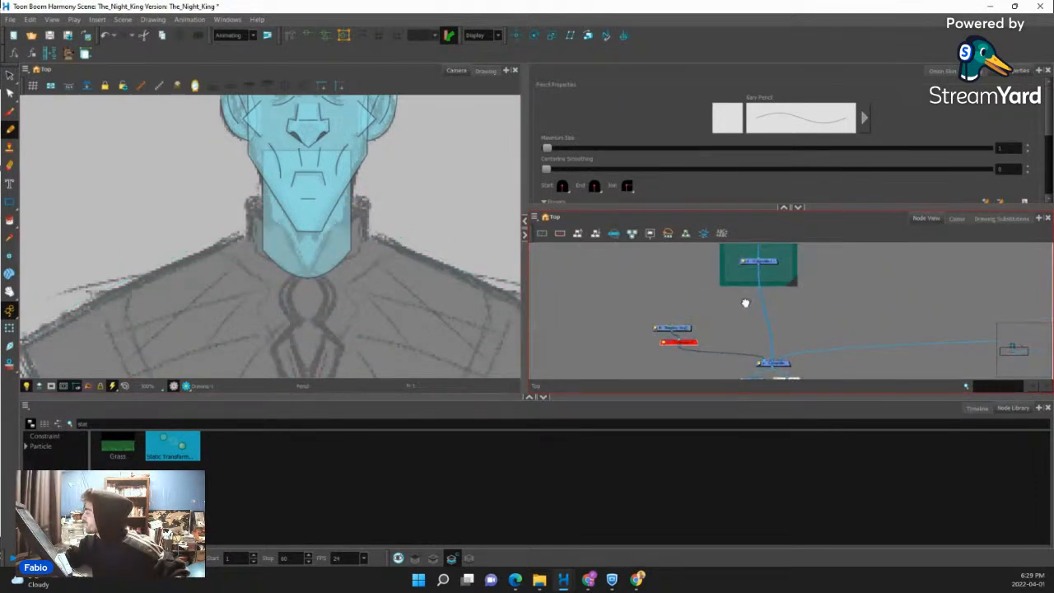
pyautogui.doubleClick(757, 280)
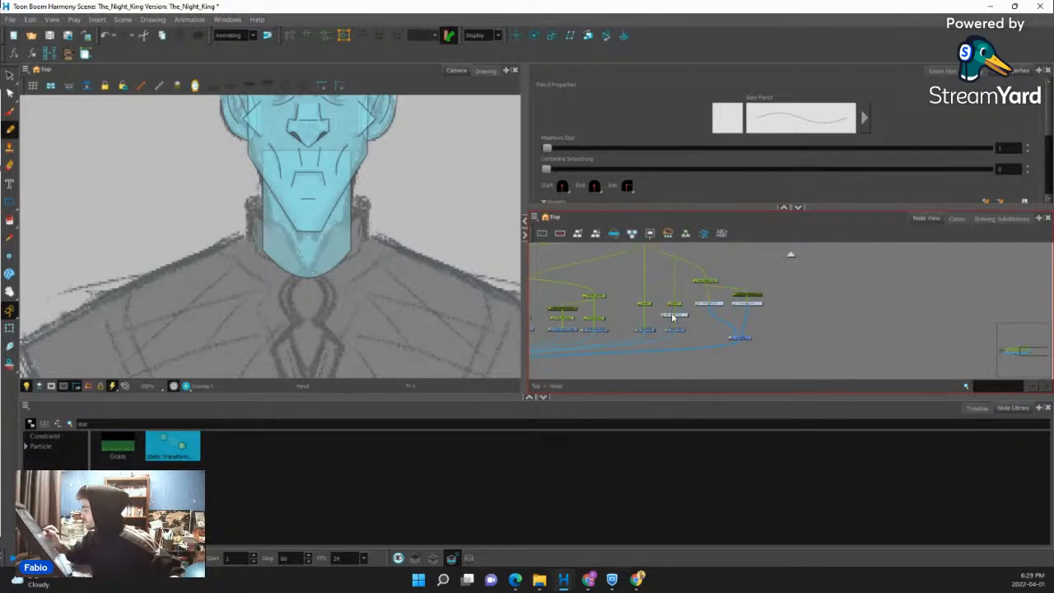
# Identify the Neck drawing node, and move the back-horn and neck branches aside to make room around the neck.
pyautogui.click(652, 332)
pyautogui.click(678, 329)
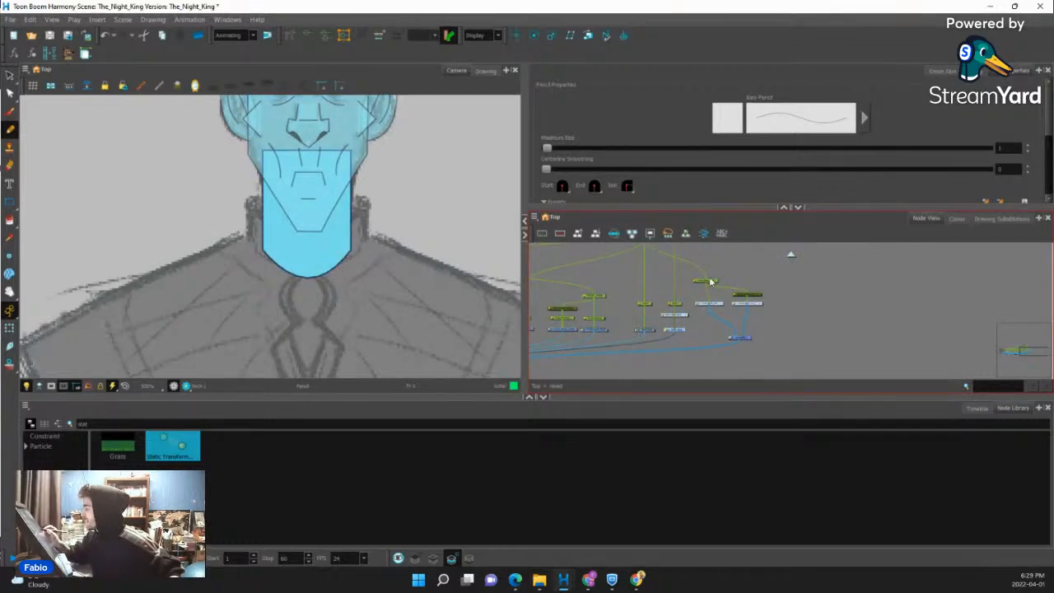
pyautogui.moveTo(693, 269); pyautogui.dragTo(779, 341)
pyautogui.moveTo(742, 338); pyautogui.dragTo(809, 339)
pyautogui.moveTo(664, 295); pyautogui.dragTo(718, 331)
# Paste a composite node below the Neck drawing and wire it between Neck and the Head group's main composite.
pyautogui.click(728, 329)
pyautogui.hotkey('ctrl', 'v')
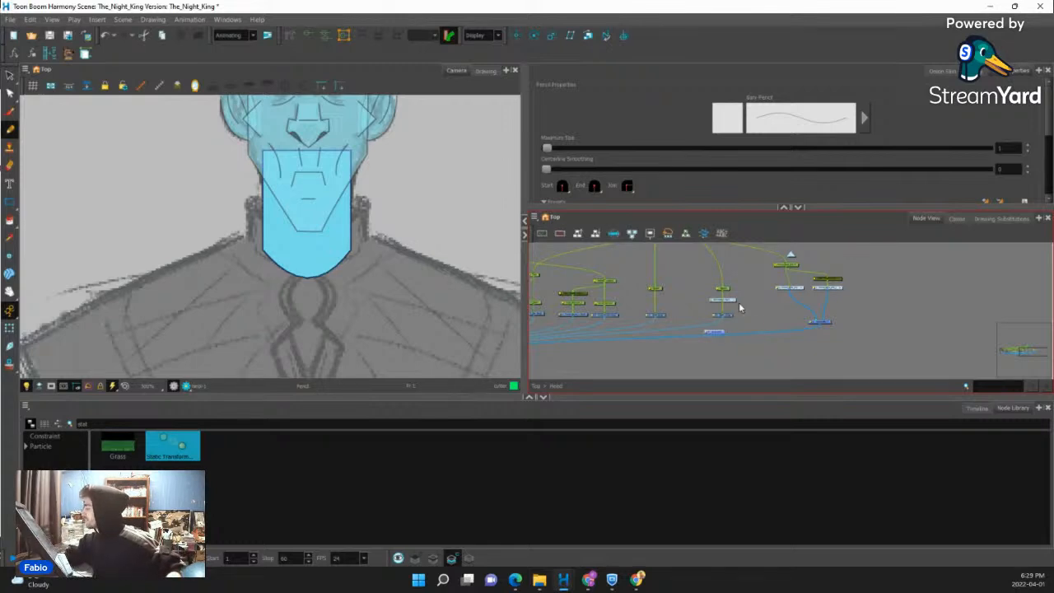
pyautogui.scroll(3, 740, 307)
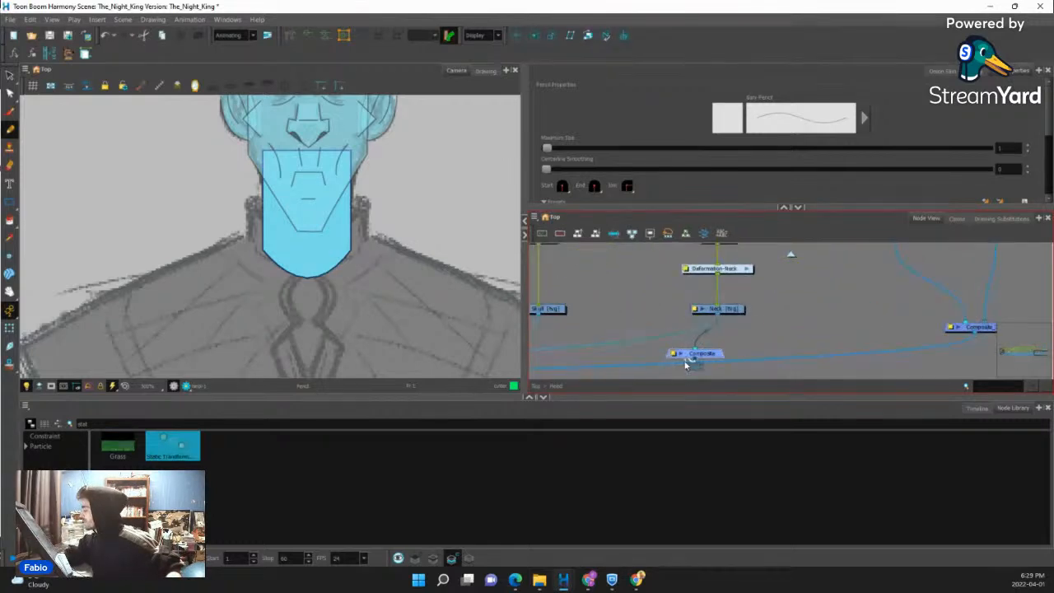
pyautogui.moveTo(687, 365)
pyautogui.mouseDown()
pyautogui.moveTo(617, 358)
pyautogui.moveTo(819, 299)
pyautogui.moveTo(809, 318)
pyautogui.moveTo(596, 324)
pyautogui.moveTo(659, 317)
pyautogui.mouseUp()
pyautogui.scroll(-5, 741, 318)
pyautogui.moveTo(914, 296); pyautogui.dragTo(748, 342)
pyautogui.scroll(3, 747, 342)
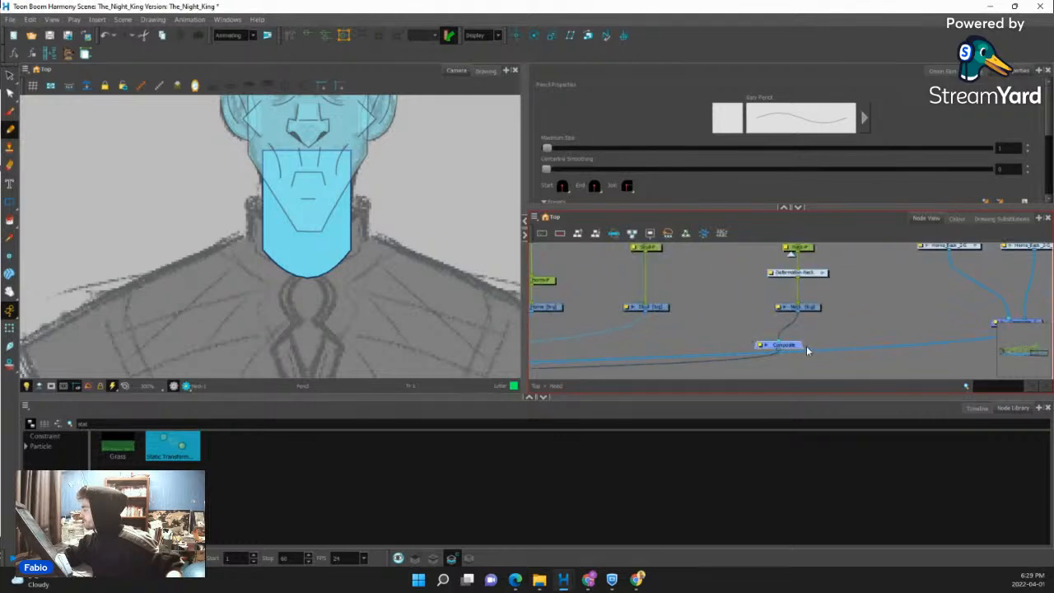
pyautogui.scroll(-2, 809, 286)
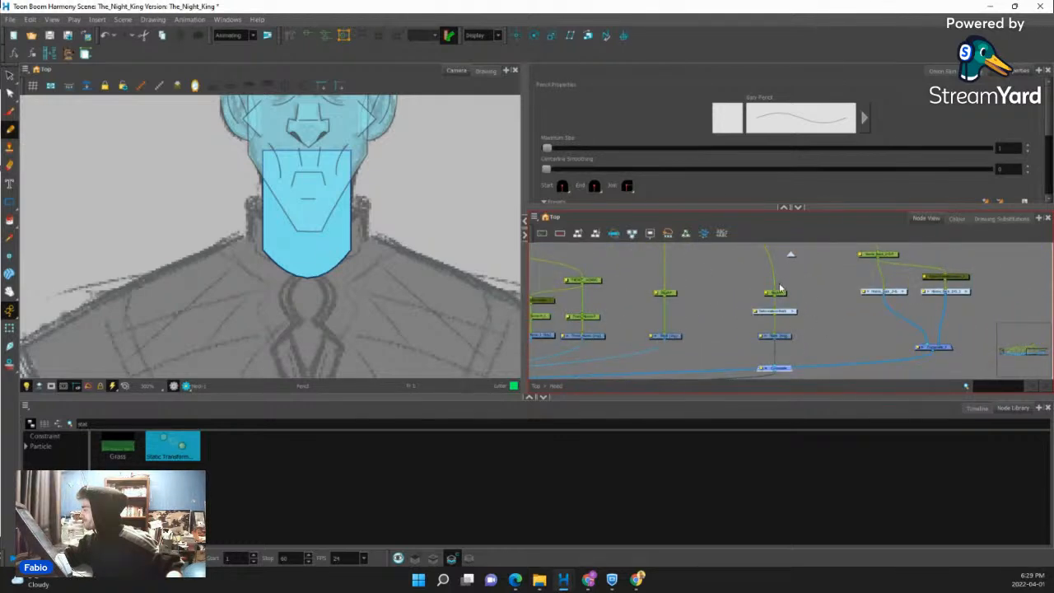
pyautogui.scroll(-1, 780, 288)
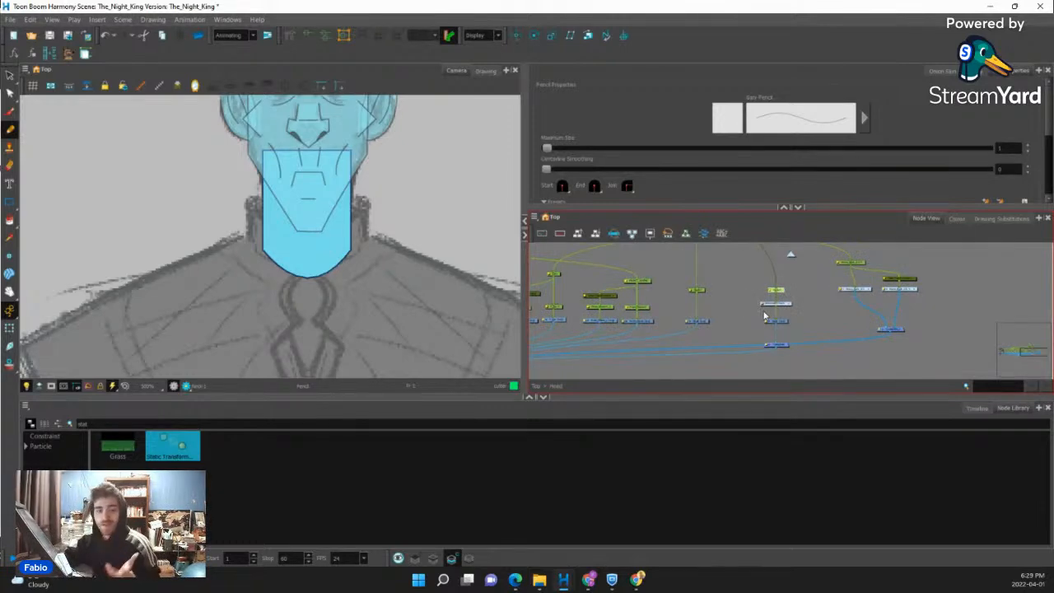
pyautogui.scroll(1, 789, 318)
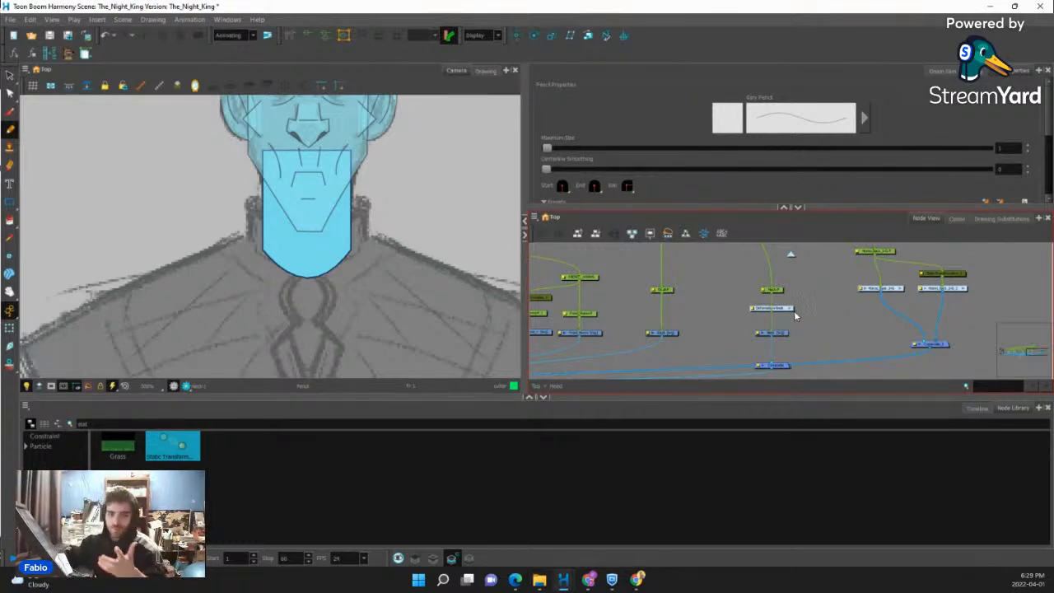
pyautogui.scroll(2, 792, 321)
pyautogui.scroll(-2, 776, 276)
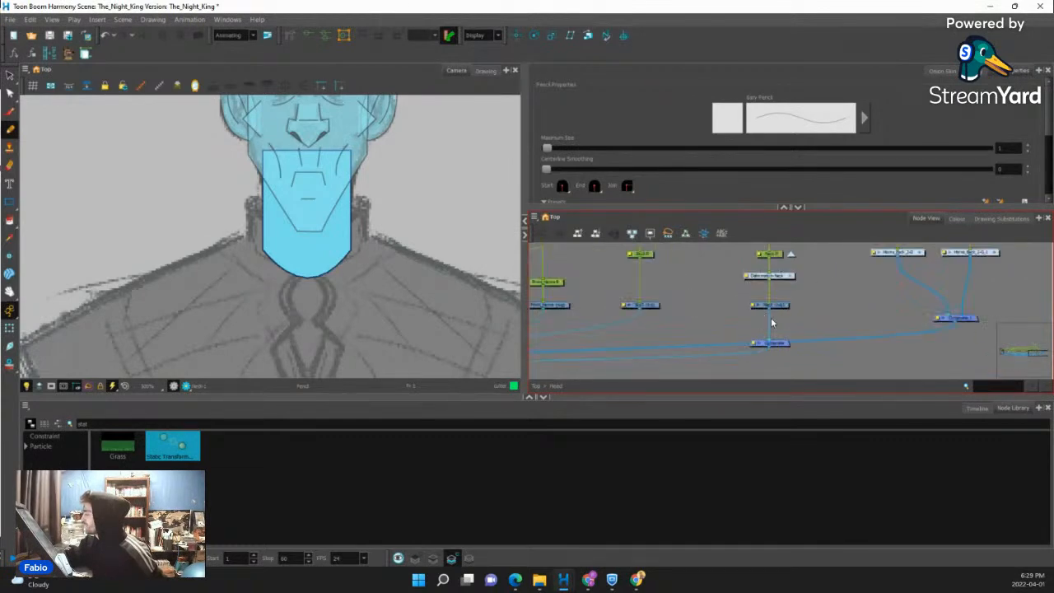
# Add a vector drawing layer named Collar beside the Neck branch in the Head group.
pyautogui.scroll(2, 782, 356)
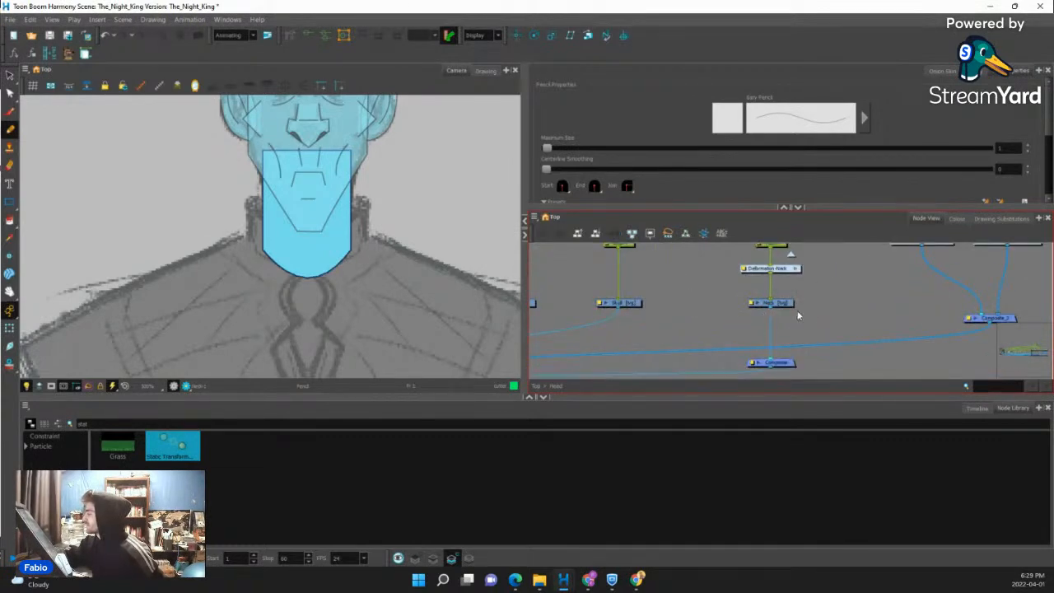
pyautogui.scroll(-1, 797, 310)
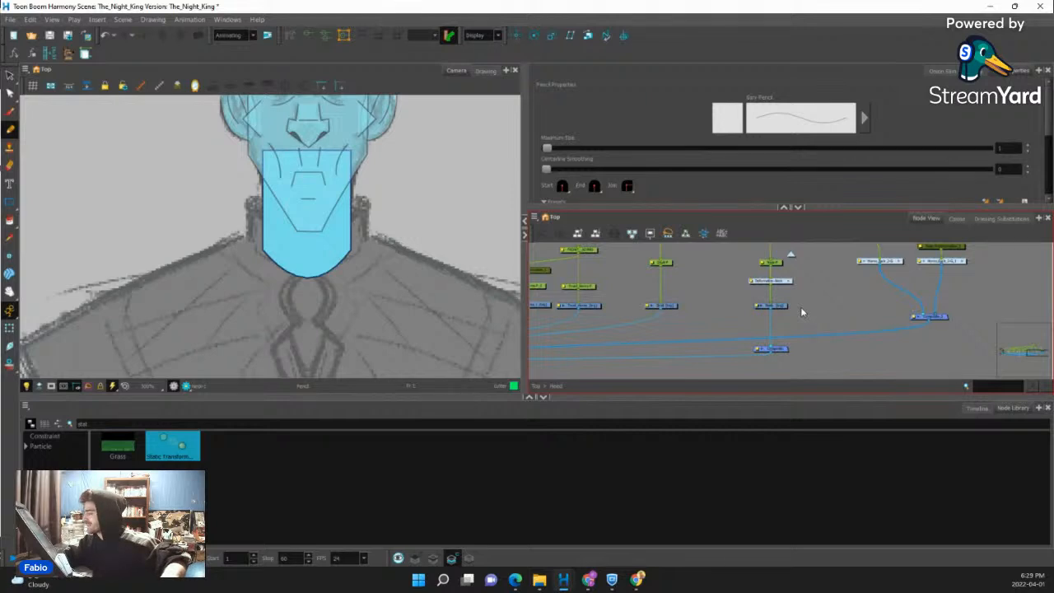
pyautogui.hotkey('ctrl', 'r')
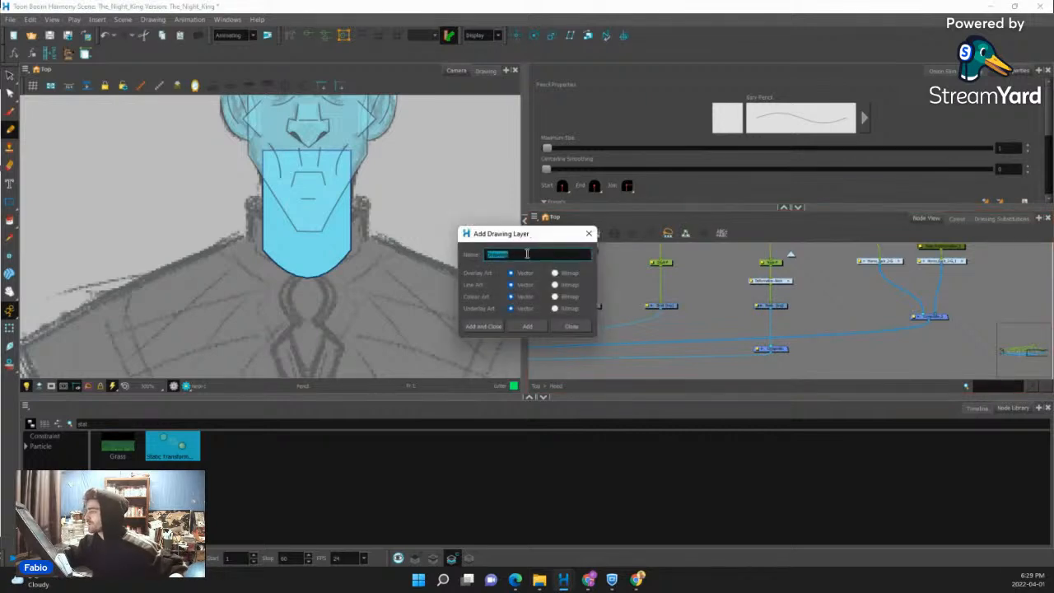
pyautogui.moveTo(539, 254); pyautogui.dragTo(461, 252)
pyautogui.write('Collar')
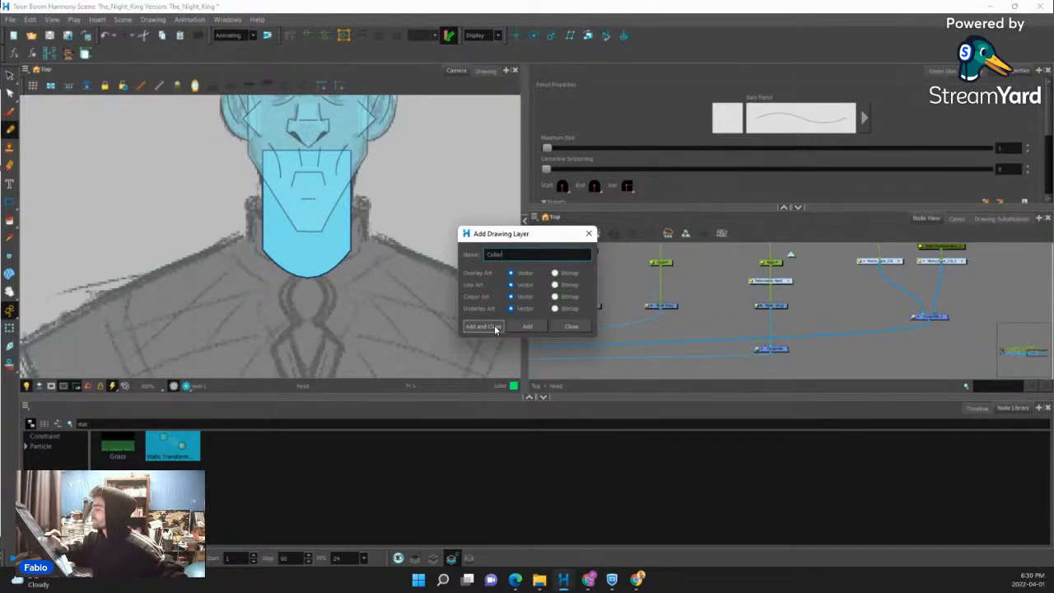
pyautogui.click(494, 327)
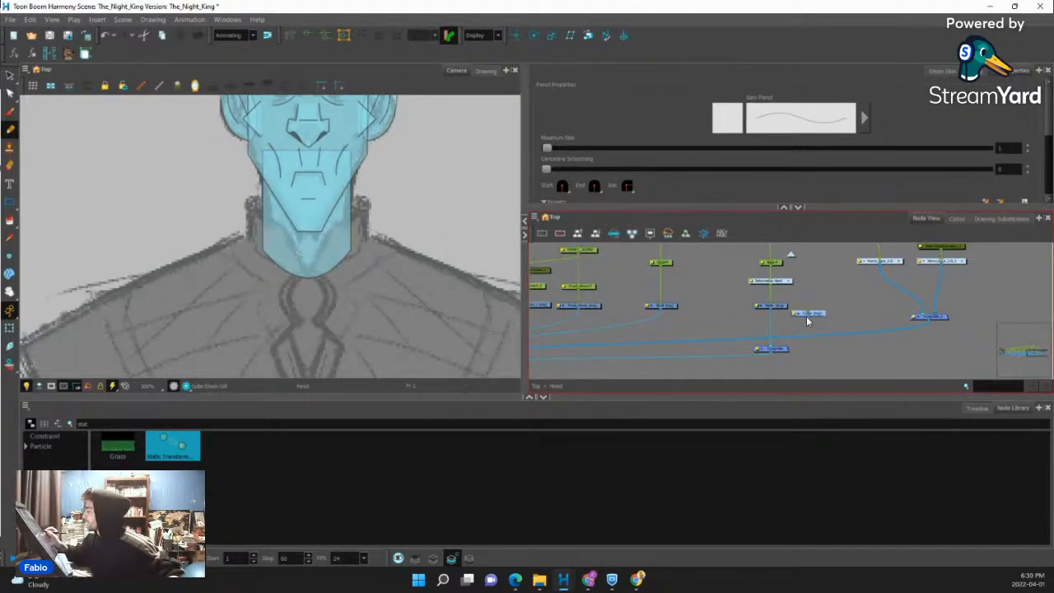
# Rename the new drawing node Collar_Front, wire it into the composite below Neck, and place it beside the Neck node.
pyautogui.moveTo(807, 321); pyautogui.dragTo(812, 318)
pyautogui.doubleClick(807, 319)
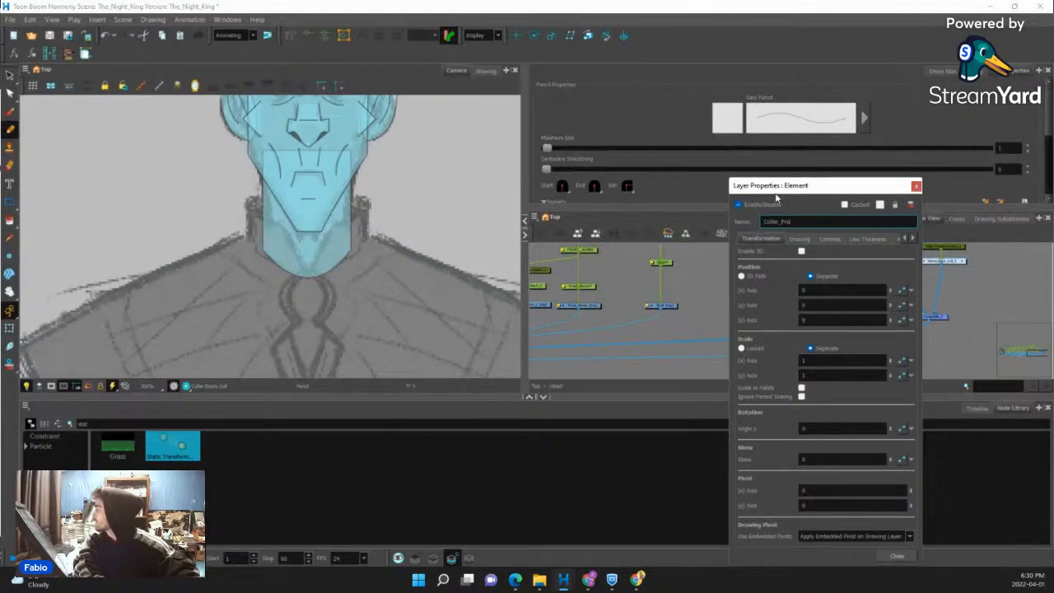
pyautogui.click(916, 185)
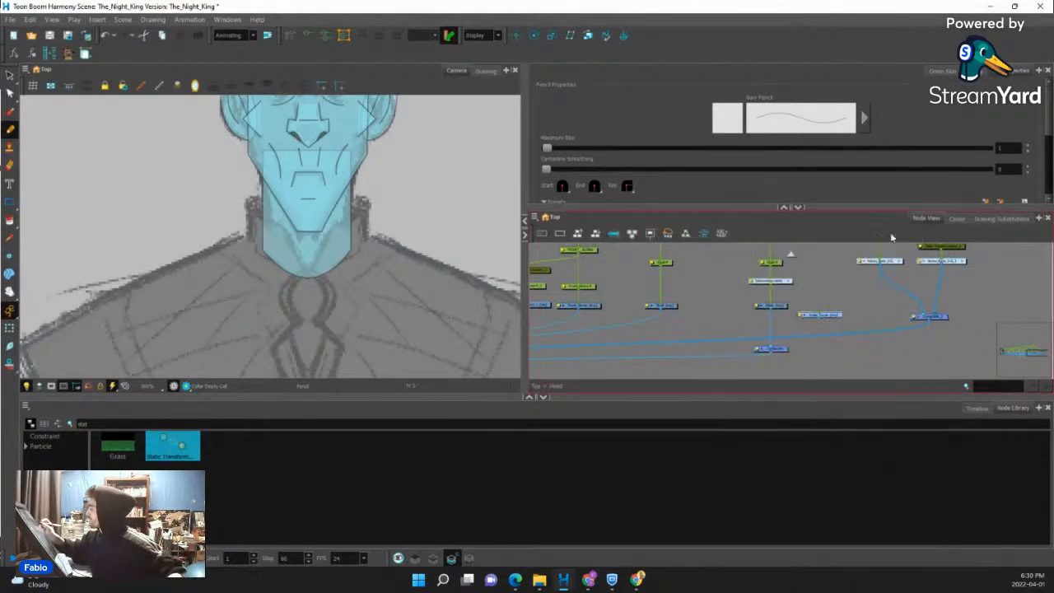
pyautogui.moveTo(820, 322); pyautogui.dragTo(764, 347)
pyautogui.moveTo(810, 319); pyautogui.dragTo(728, 325)
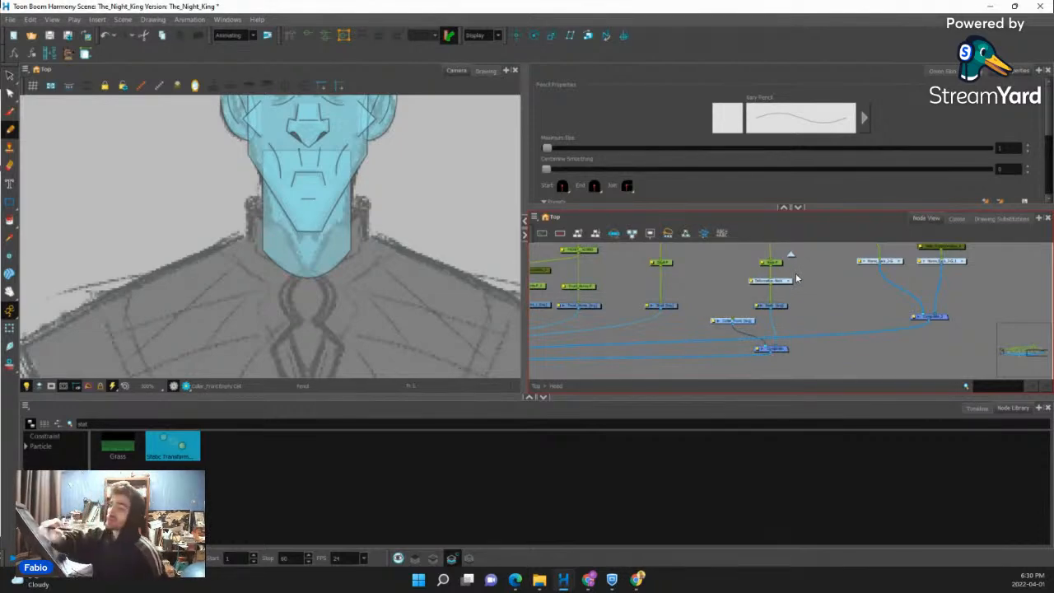
pyautogui.click(10, 204)
pyautogui.click(49, 213)
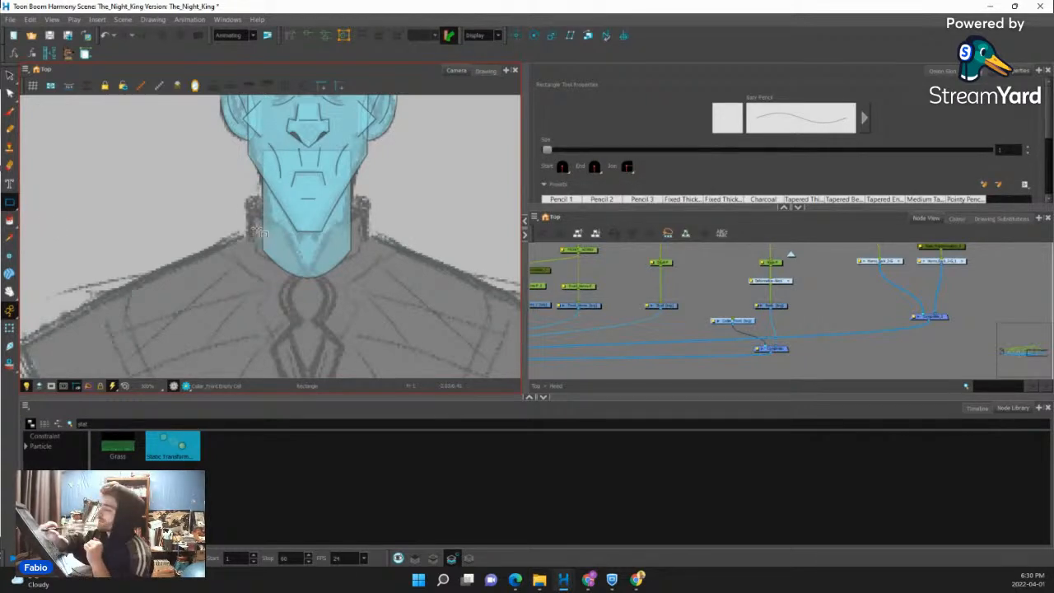
pyautogui.moveTo(247, 200)
pyautogui.mouseDown()
pyautogui.moveTo(262, 244)
pyautogui.moveTo(329, 265)
pyautogui.mouseUp()
pyautogui.hotkey('ctrl', 'z')
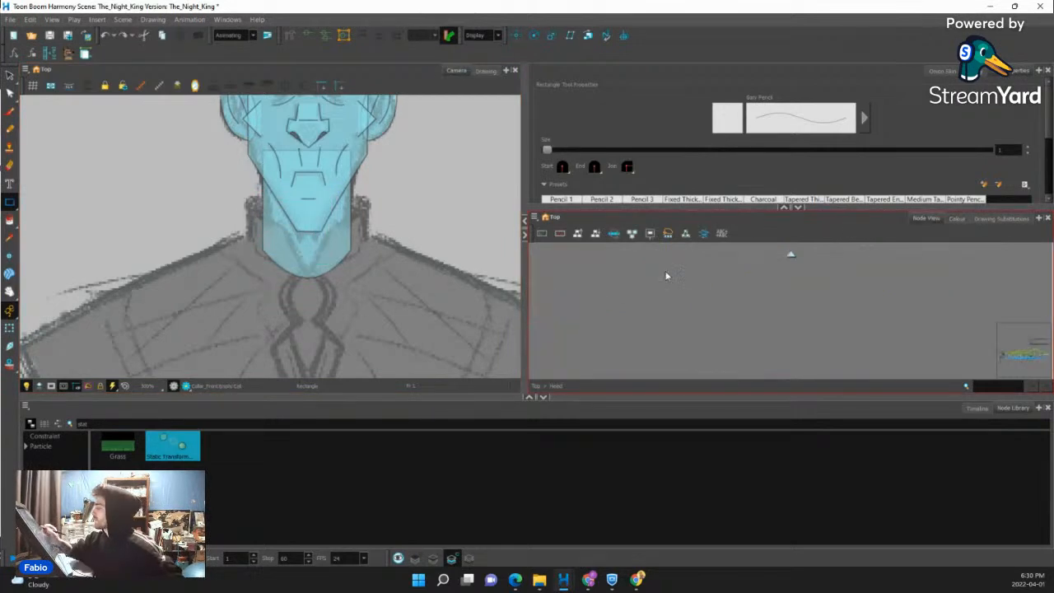
# Select the Default colour swatch of the scene palette and try a rectangle across the base of the neck.
pyautogui.click(958, 219)
pyautogui.click(552, 314)
pyautogui.moveTo(247, 210); pyautogui.dragTo(361, 264)
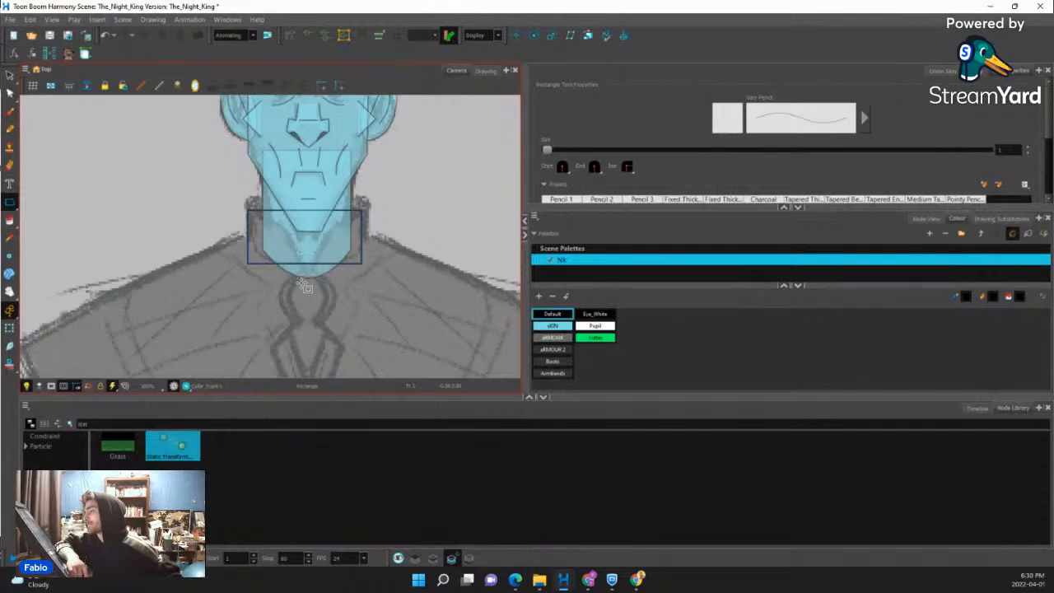
pyautogui.hotkey('ctrl', 'z')
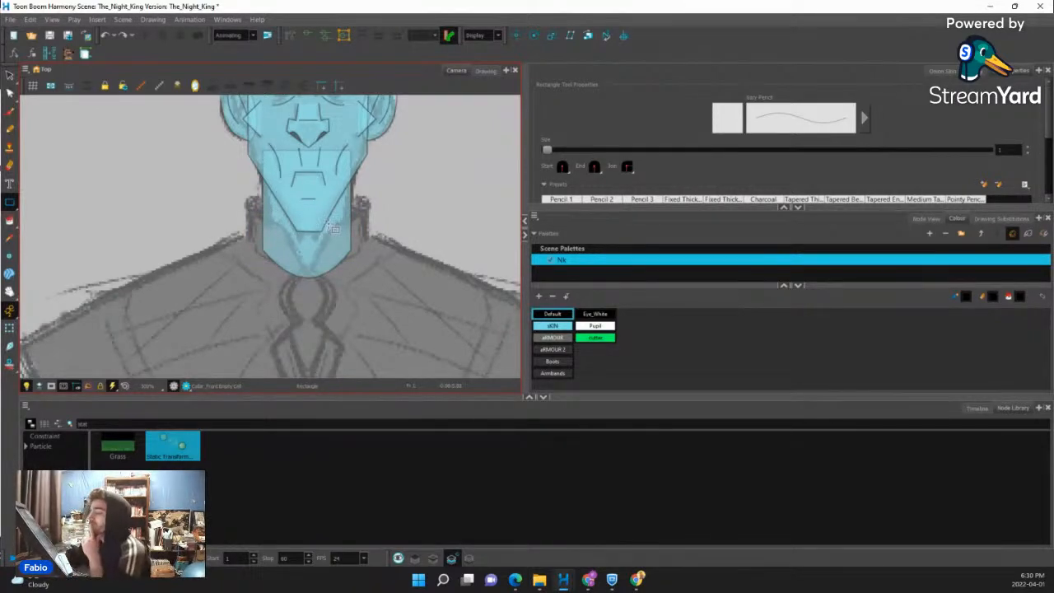
# Examine how the collar wraps around the neck in the other views of the model sheet and the front view.
pyautogui.scroll(-4, 280, 237)
pyautogui.scroll(3, 412, 226)
pyautogui.scroll(-4, 322, 243)
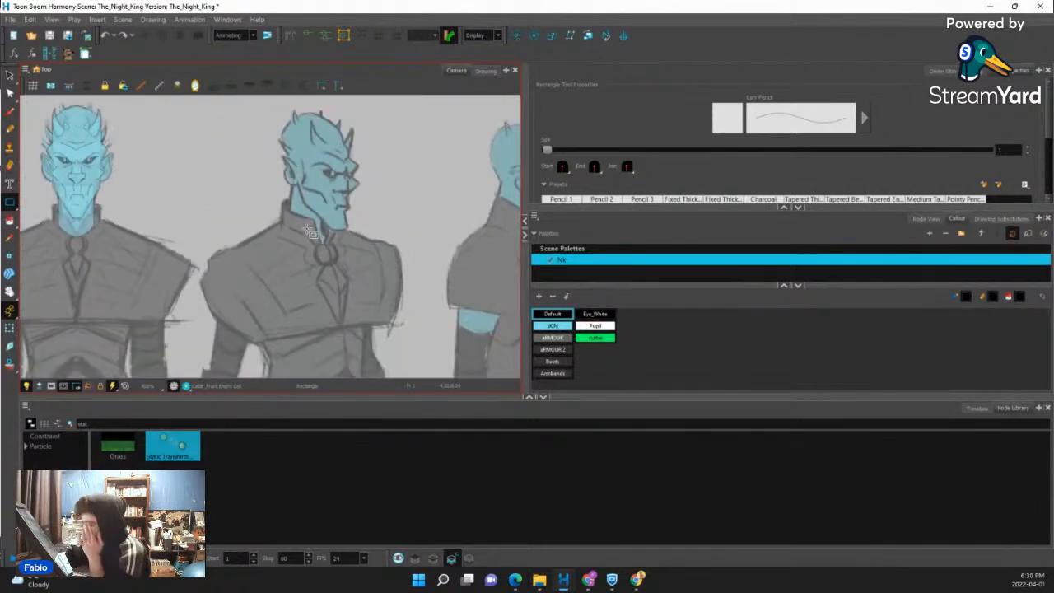
pyautogui.scroll(3, 386, 243)
pyautogui.scroll(-1, 385, 243)
pyautogui.scroll(-2, 385, 243)
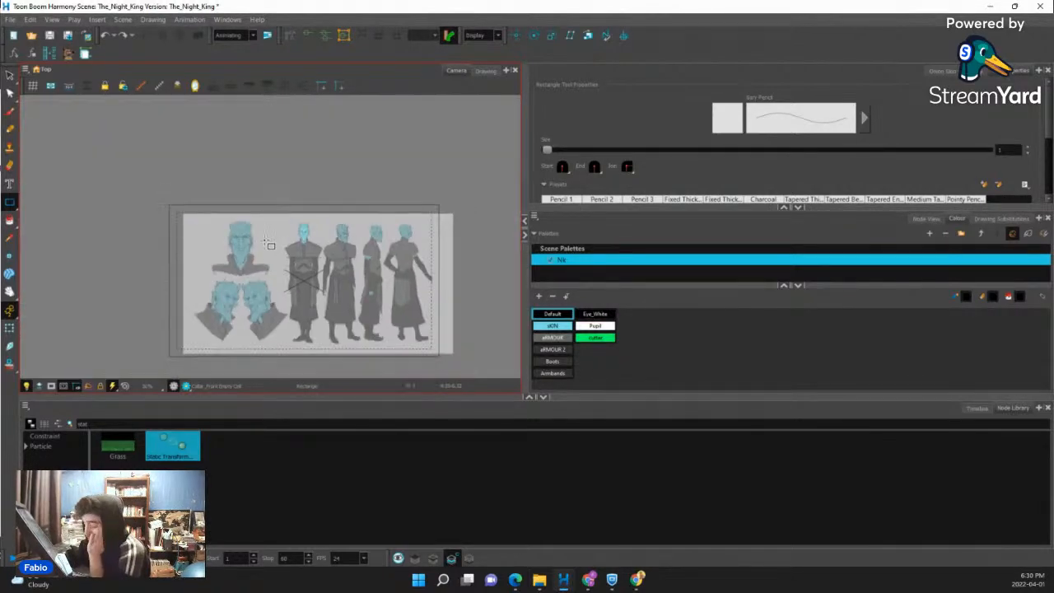
pyautogui.scroll(6, 328, 245)
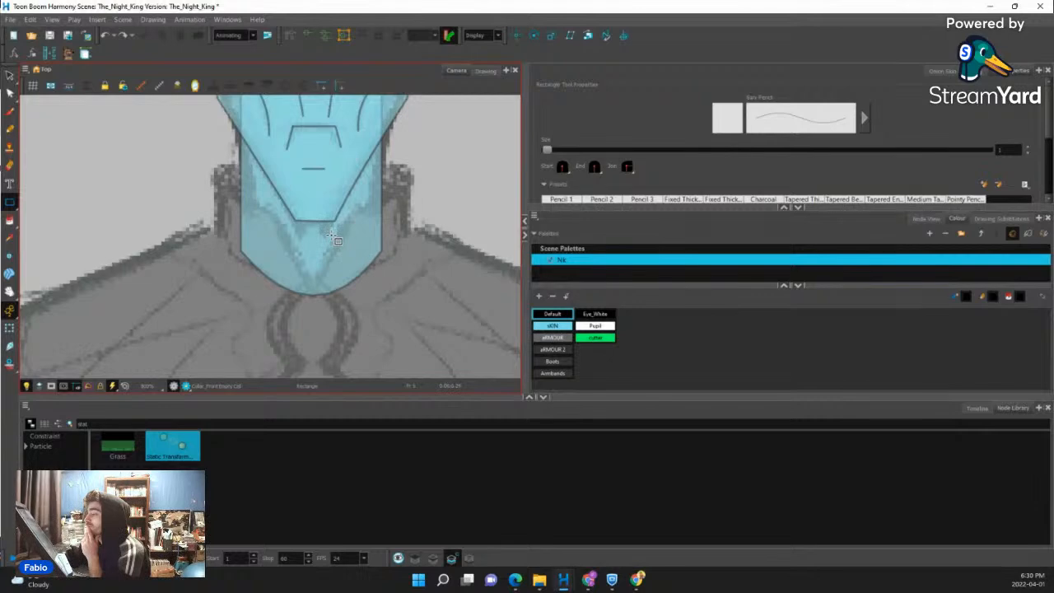
pyautogui.scroll(-3, 328, 244)
pyautogui.scroll(2, 340, 222)
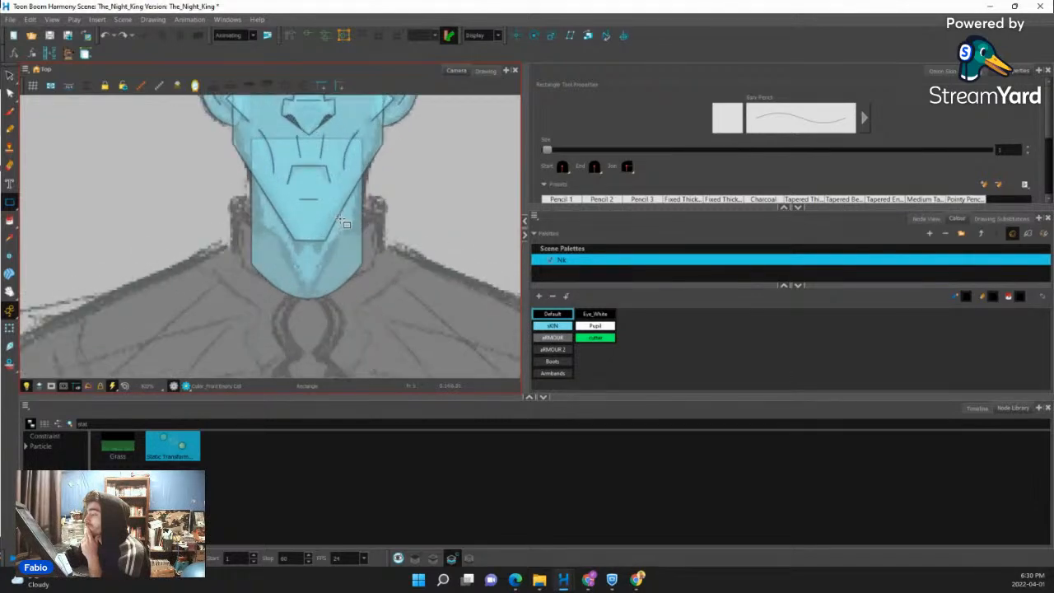
pyautogui.scroll(-2, 346, 223)
pyautogui.scroll(1, 345, 224)
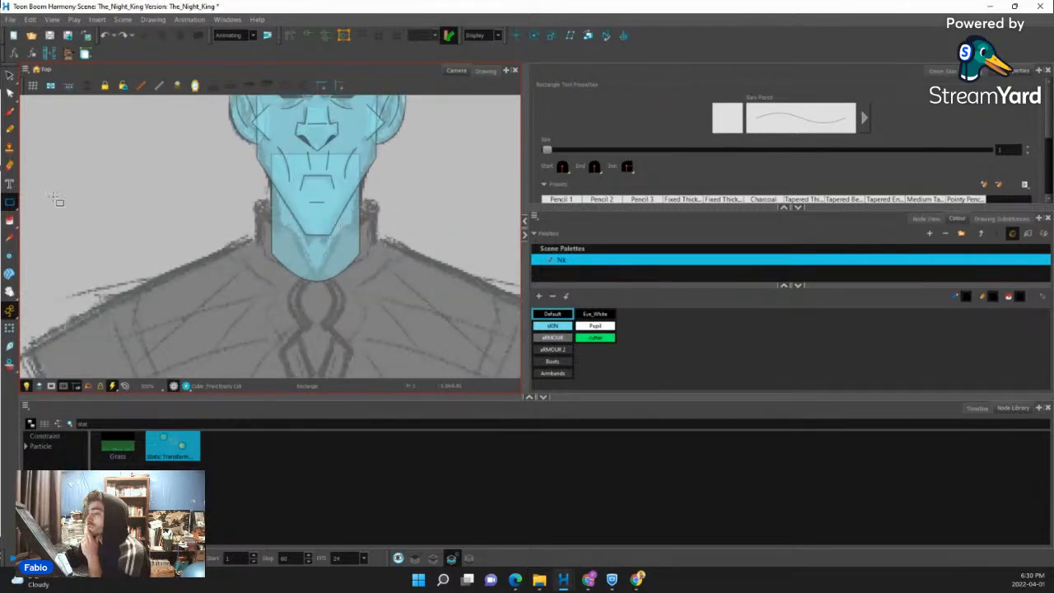
# Draw a rectangle across the base of the neck, spanning both sides of the sketched collar, on Collar_Front.
pyautogui.click(10, 202)
pyautogui.click(42, 200)
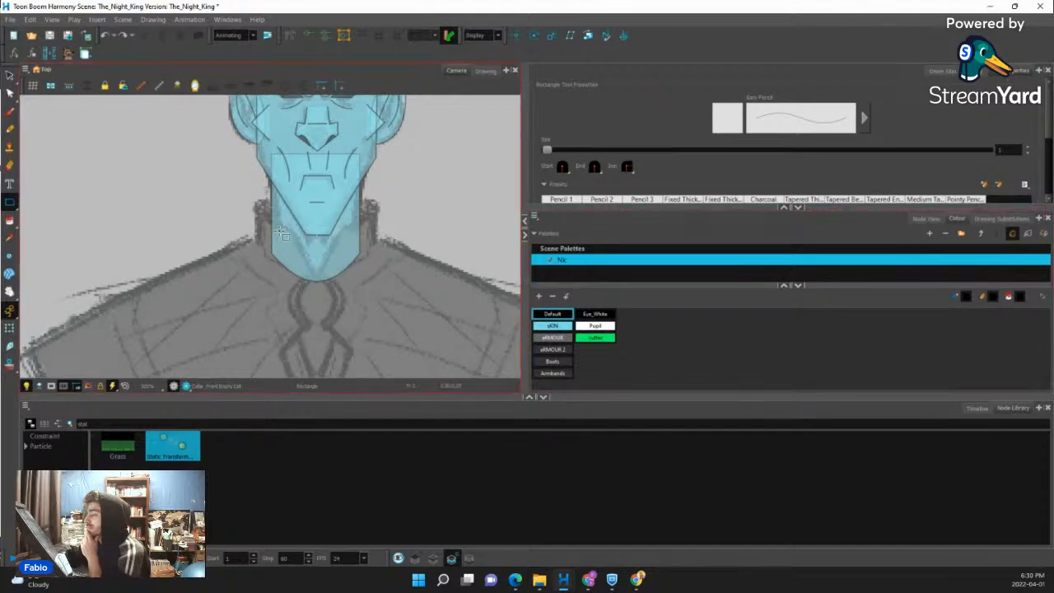
pyautogui.moveTo(256, 212); pyautogui.dragTo(376, 282)
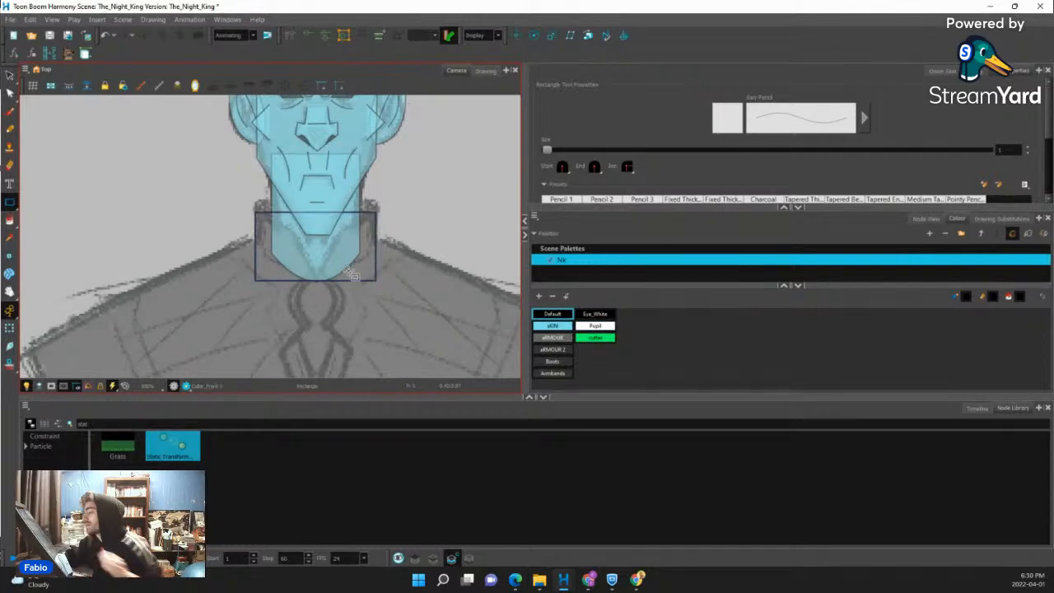
pyautogui.hotkey('ctrl', 'z')
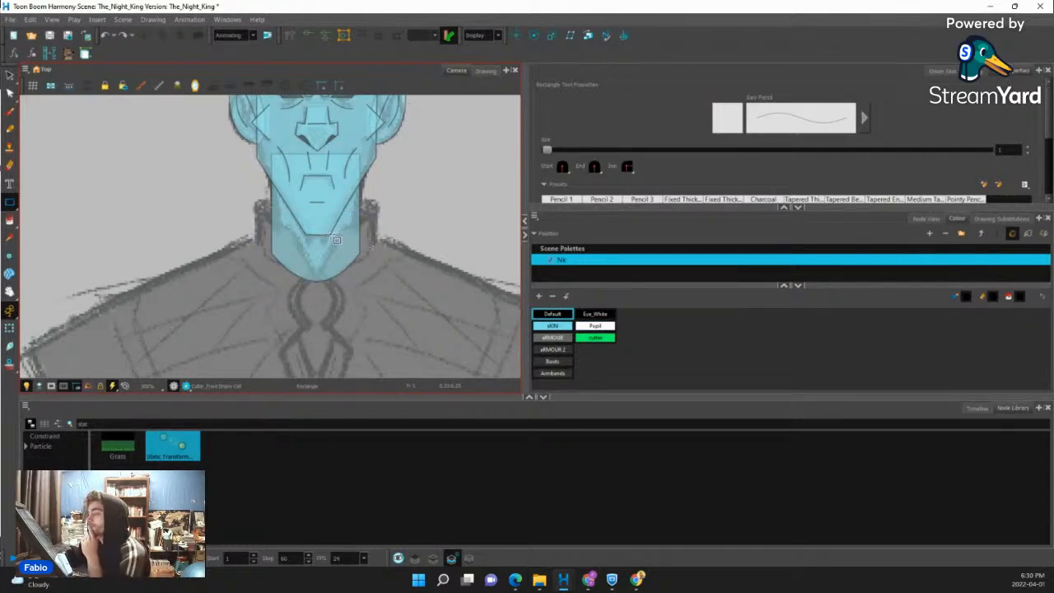
pyautogui.scroll(1, 334, 237)
pyautogui.moveTo(239, 210); pyautogui.dragTo(389, 272)
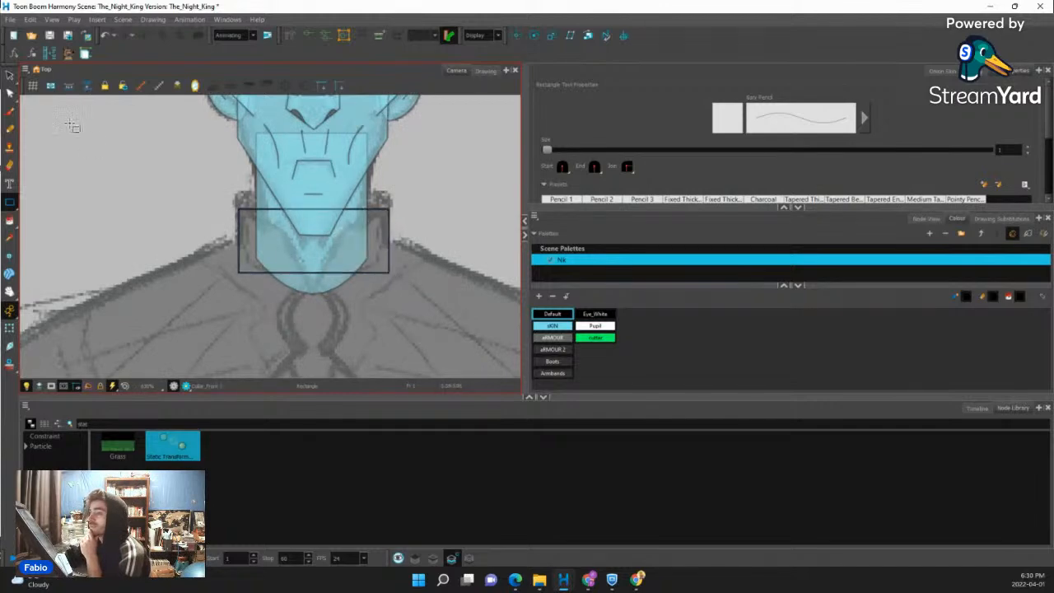
# Reshape the rectangle with the Contour Editor, raising its lower corners to the shoulder line and curving the lower edge below the neck.
pyautogui.click(10, 93)
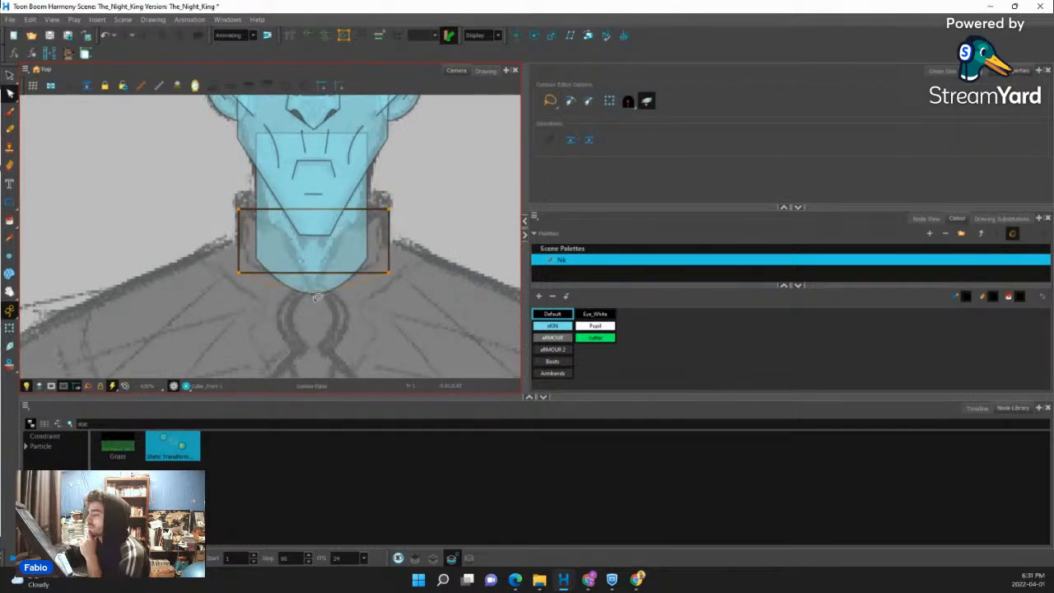
pyautogui.moveTo(317, 298); pyautogui.dragTo(316, 294)
pyautogui.scroll(2, 236, 258)
pyautogui.moveTo(239, 280); pyautogui.dragTo(237, 229)
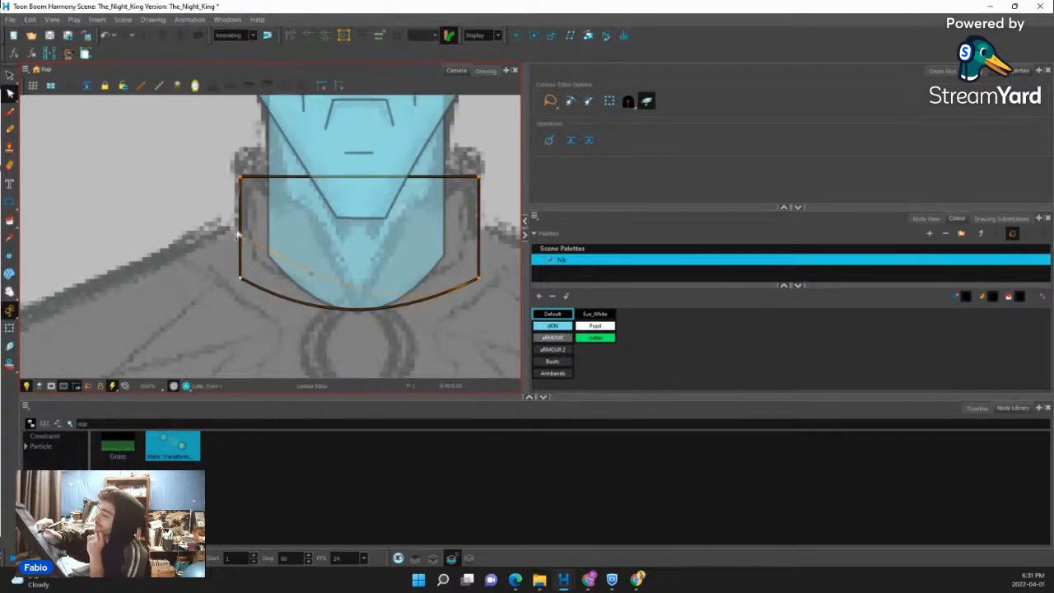
pyautogui.moveTo(477, 277); pyautogui.dragTo(477, 229)
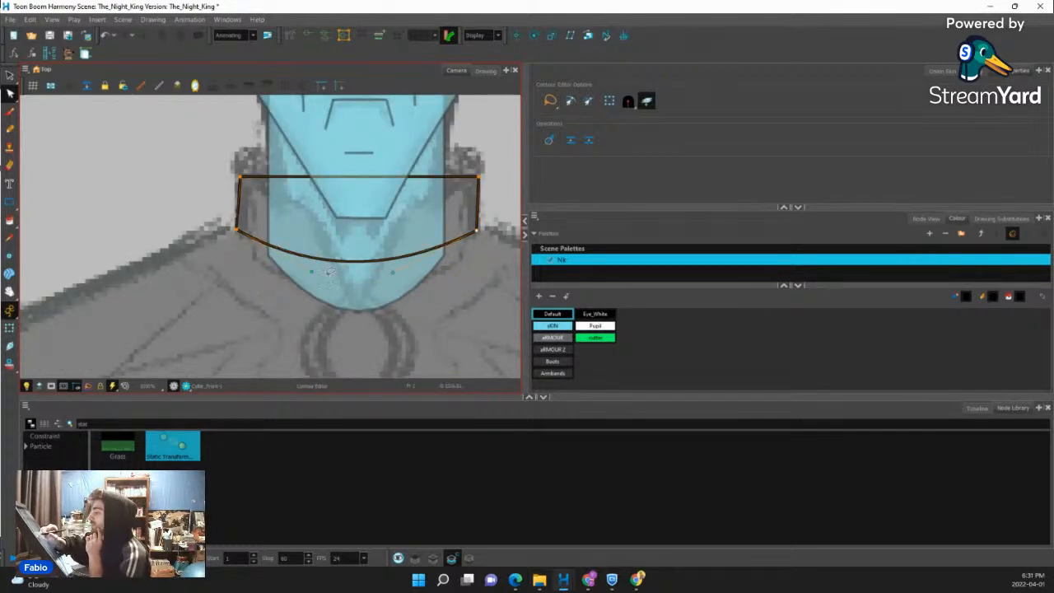
pyautogui.moveTo(311, 271); pyautogui.dragTo(321, 357)
pyautogui.moveTo(393, 273); pyautogui.dragTo(412, 325)
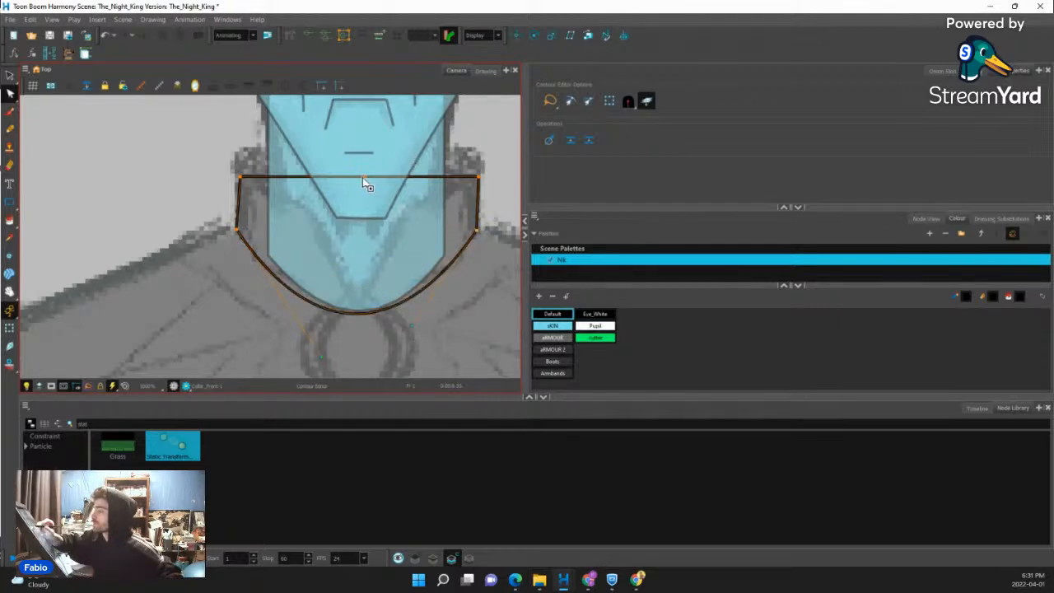
# Pull the middle of the collar's upper edge down into a V and add a raised lapel point on each side.
pyautogui.moveTo(369, 183); pyautogui.dragTo(358, 291)
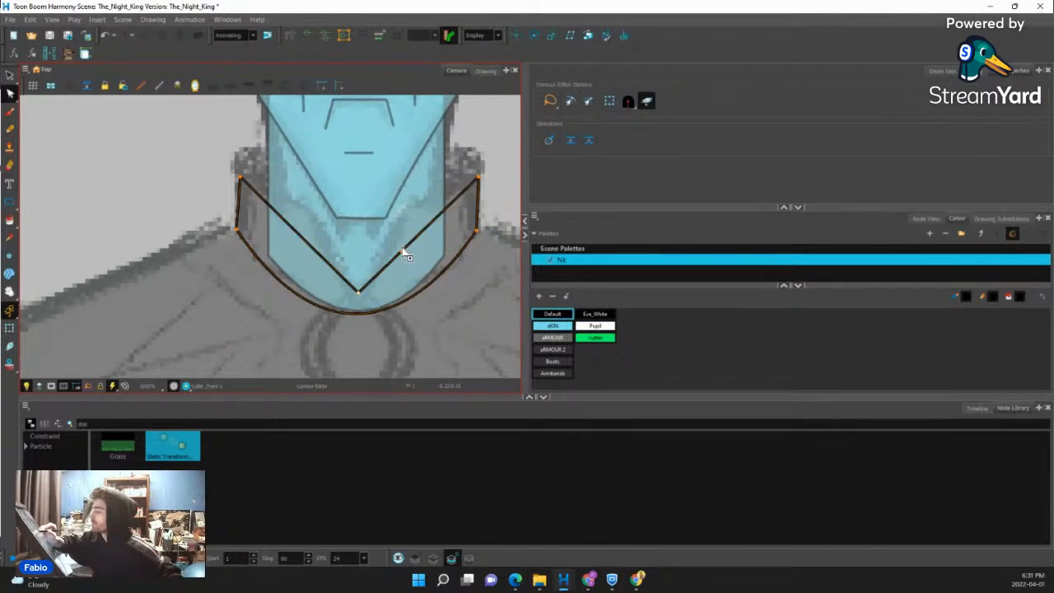
pyautogui.moveTo(402, 248); pyautogui.dragTo(400, 217)
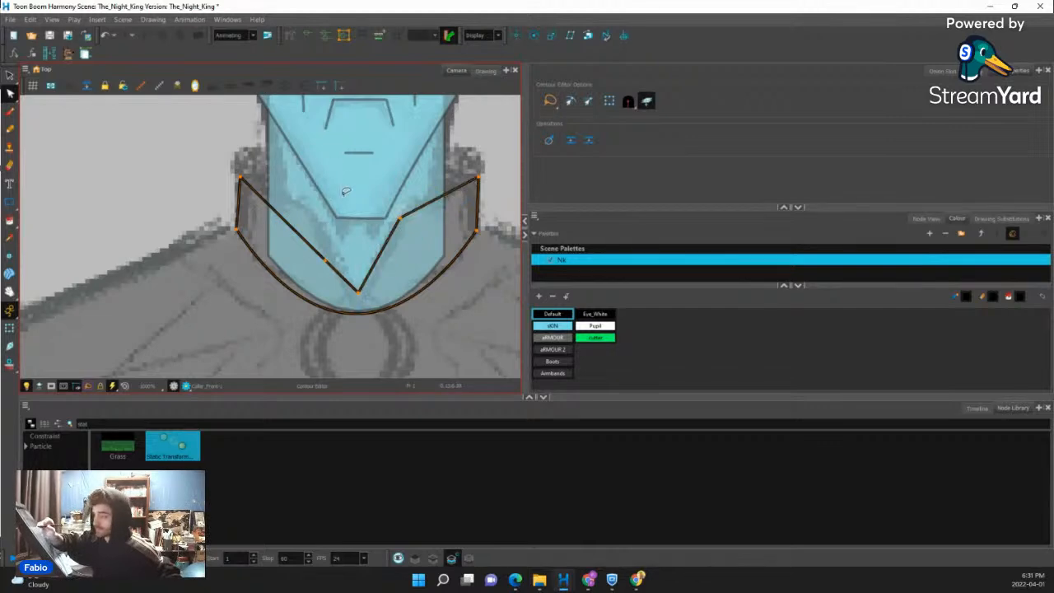
pyautogui.moveTo(325, 231); pyautogui.dragTo(321, 225)
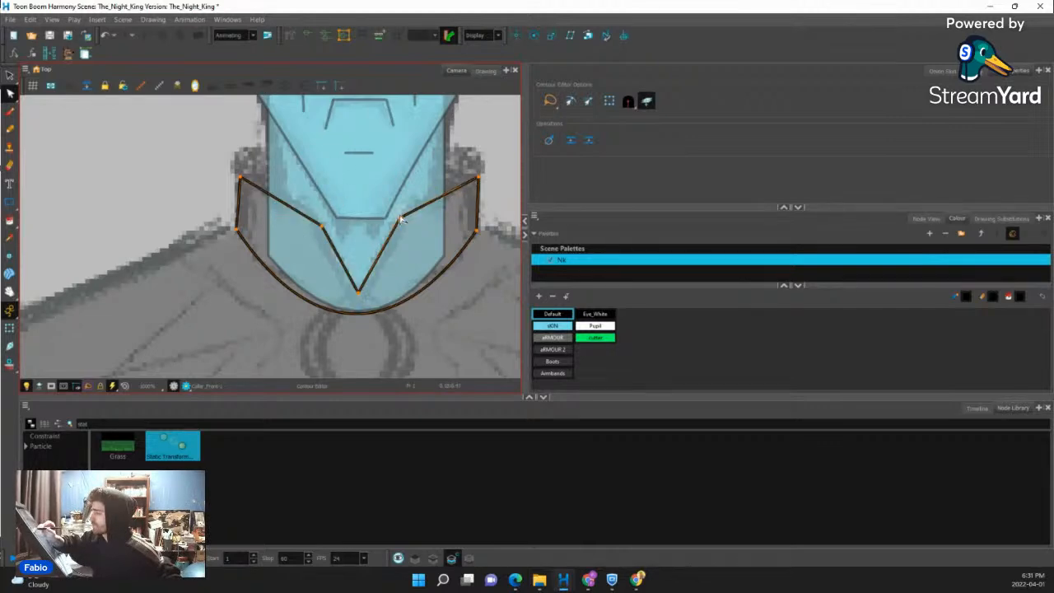
# Refine the collar's outer corners and lower curve so both sides match and follow the sketch.
pyautogui.moveTo(482, 172); pyautogui.dragTo(482, 167)
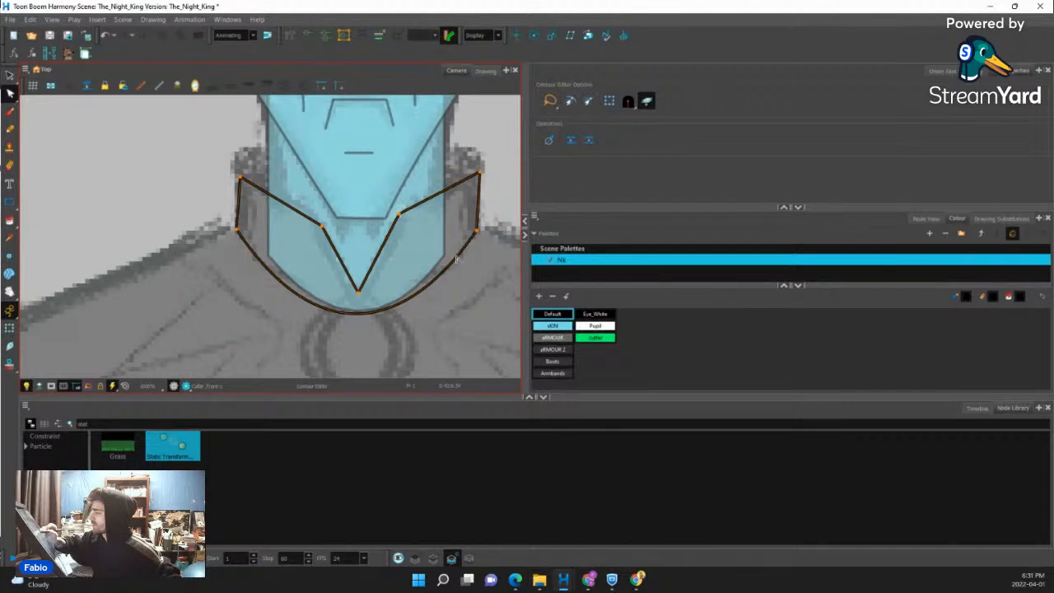
pyautogui.moveTo(368, 312); pyautogui.dragTo(368, 316)
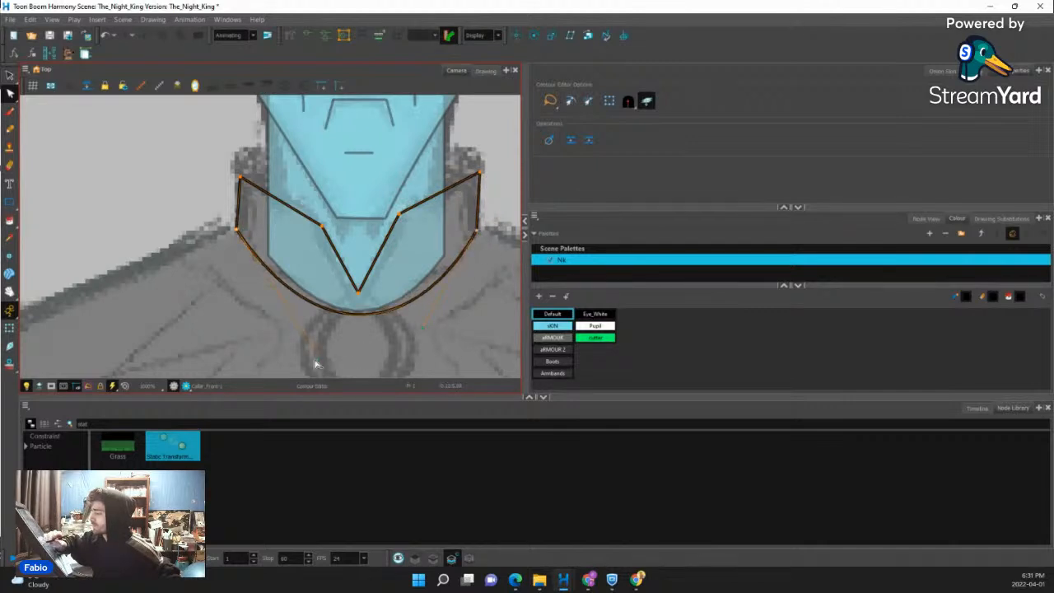
pyautogui.click(464, 321)
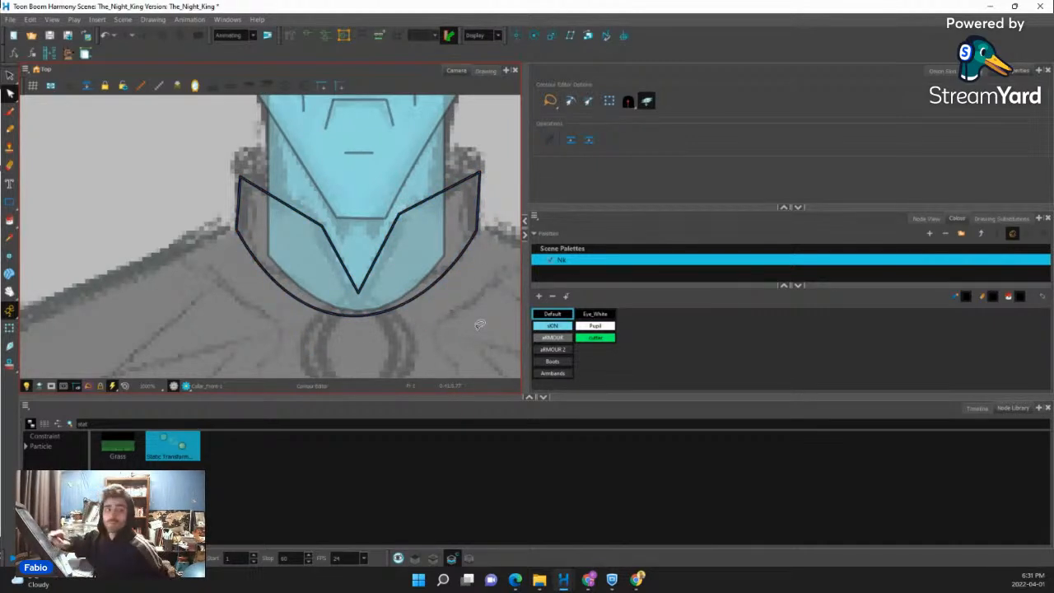
pyautogui.click(477, 231)
pyautogui.moveTo(420, 335); pyautogui.dragTo(430, 331)
pyautogui.moveTo(308, 365); pyautogui.dragTo(322, 336)
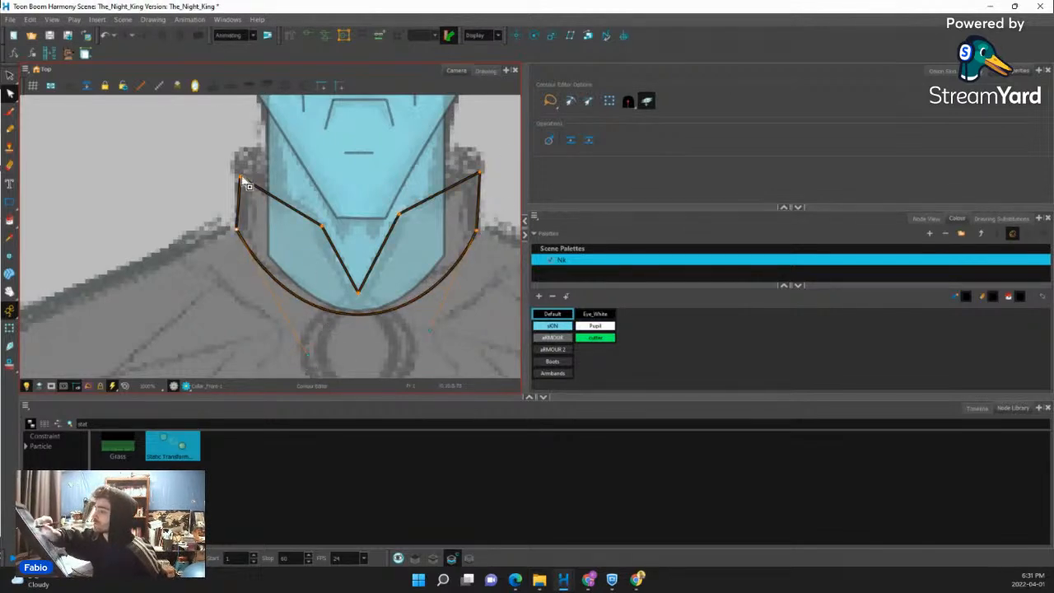
pyautogui.moveTo(241, 178); pyautogui.dragTo(237, 173)
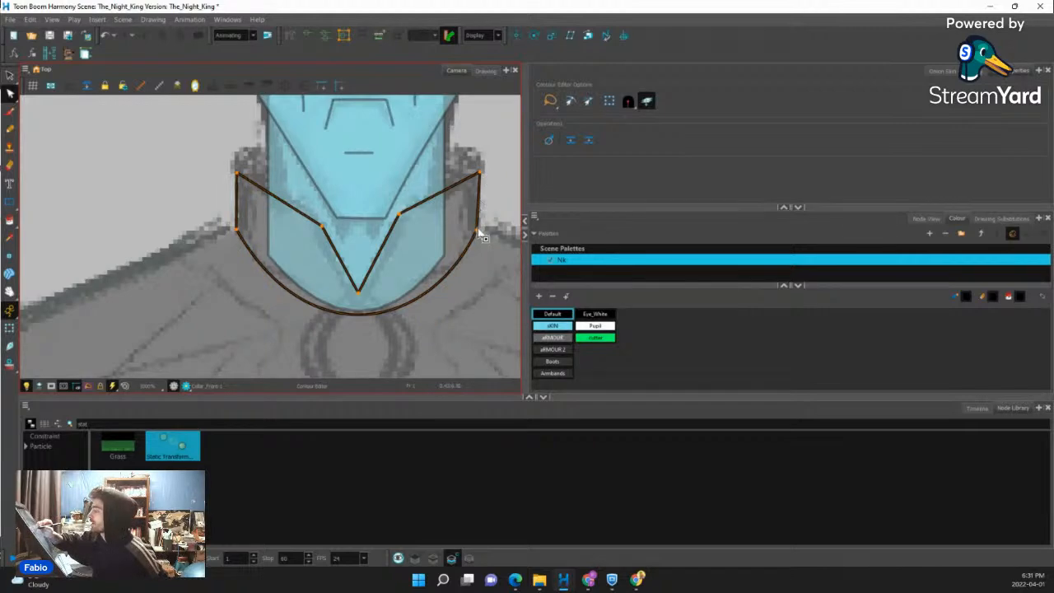
pyautogui.moveTo(477, 230); pyautogui.dragTo(479, 231)
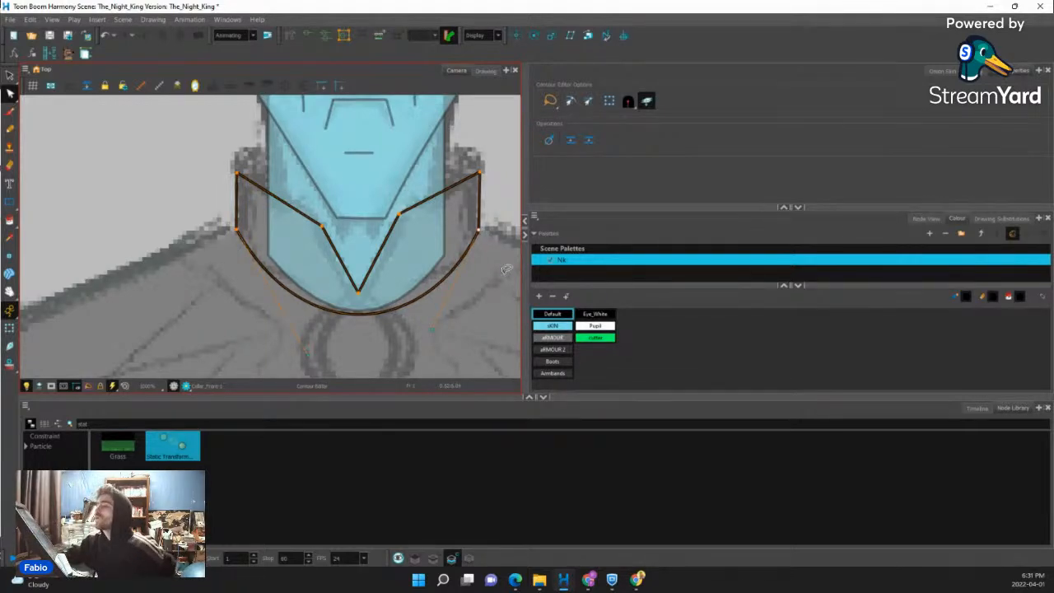
pyautogui.scroll(-2, 288, 203)
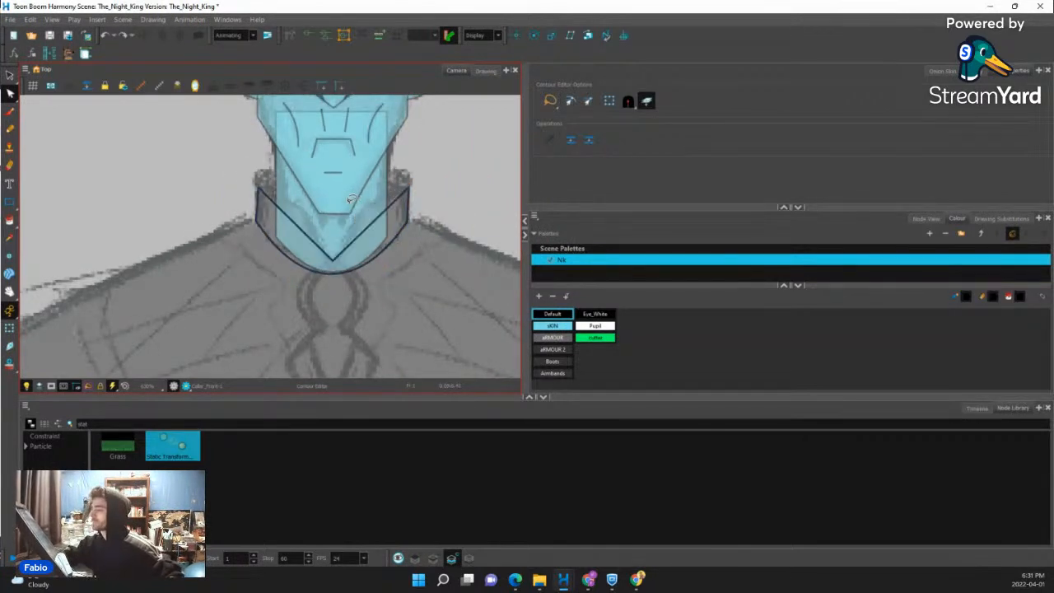
# Remove the V from the collar's upper edge on Collar_Front and bend that edge into a shallow arch across the chin.
pyautogui.click(330, 258)
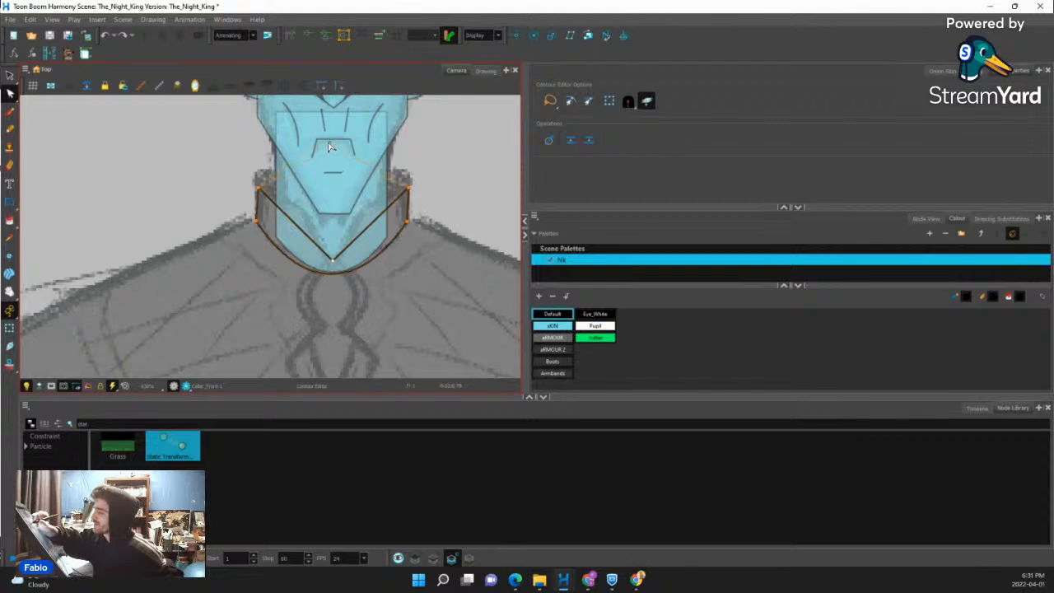
pyautogui.moveTo(328, 147); pyautogui.dragTo(329, 143)
pyautogui.moveTo(362, 178); pyautogui.dragTo(357, 229)
pyautogui.click(323, 196)
pyautogui.moveTo(300, 208); pyautogui.dragTo(404, 226)
pyautogui.moveTo(252, 239); pyautogui.dragTo(250, 227)
pyautogui.moveTo(275, 215); pyautogui.dragTo(249, 213)
pyautogui.moveTo(335, 210); pyautogui.dragTo(395, 206)
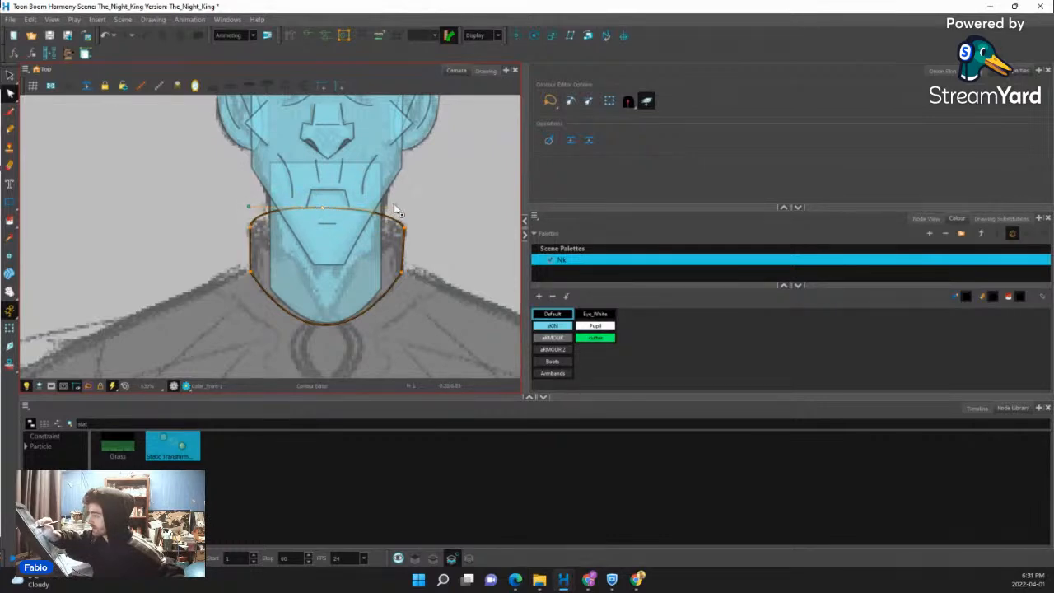
# Flatten the arch of the collar's upper edge slightly and even out its two upper corners.
pyautogui.moveTo(322, 211); pyautogui.dragTo(323, 217)
pyautogui.moveTo(397, 216); pyautogui.dragTo(397, 213)
pyautogui.click(409, 231)
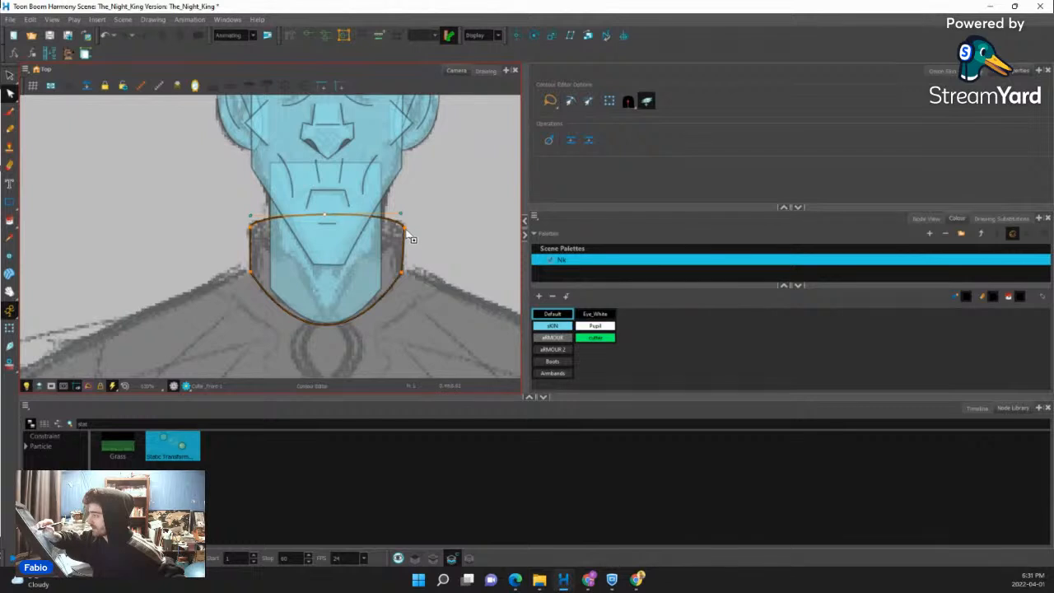
pyautogui.moveTo(251, 227); pyautogui.dragTo(251, 223)
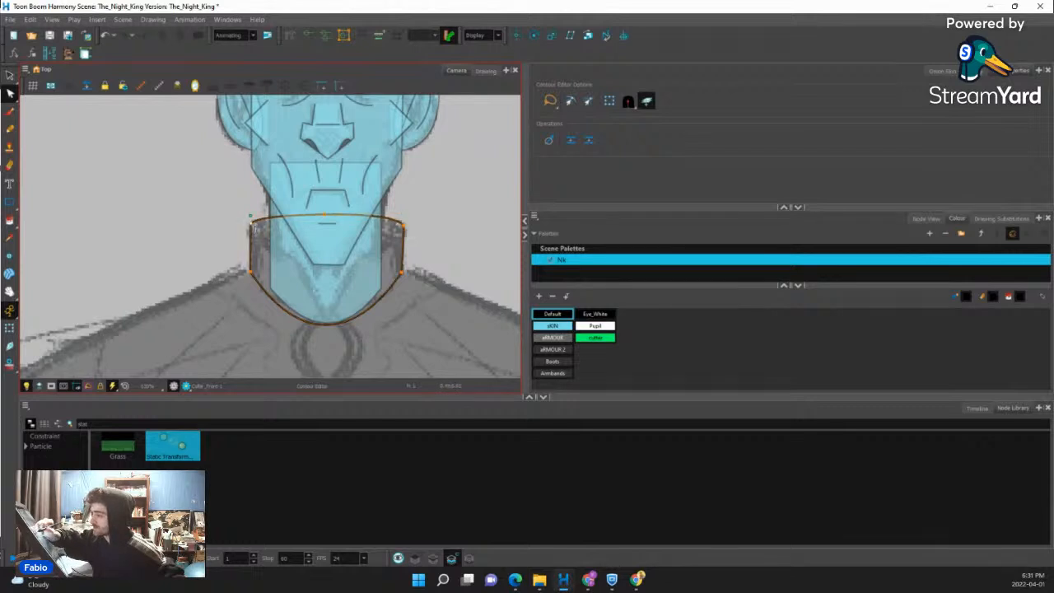
pyautogui.click(363, 317)
pyautogui.moveTo(359, 333); pyautogui.dragTo(304, 348)
pyautogui.click(348, 337)
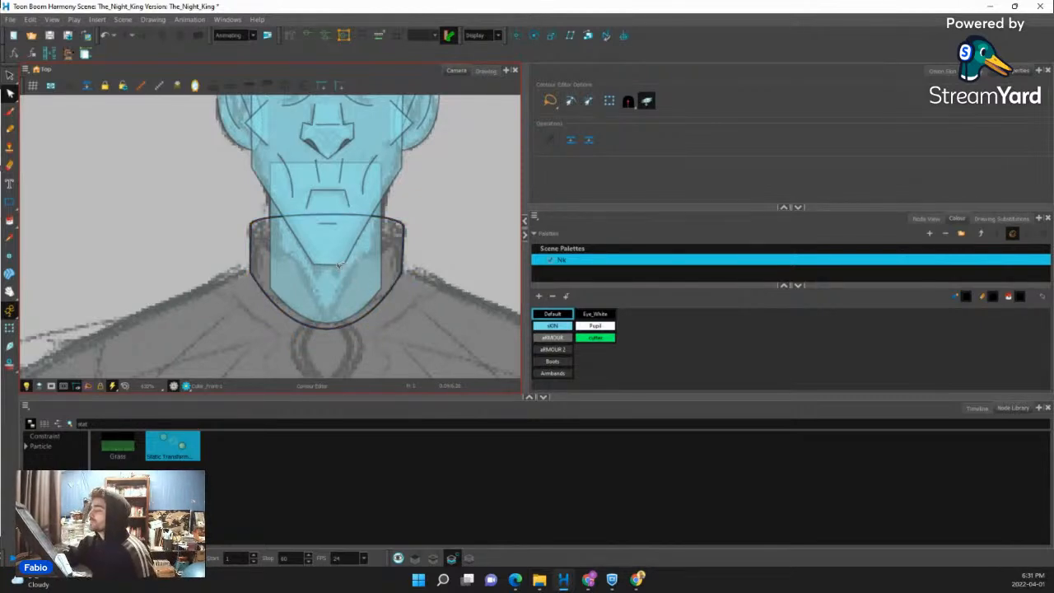
# Locate the Collar_Front node in the Head group's node network and move it clear of the Neck node.
pyautogui.click(927, 218)
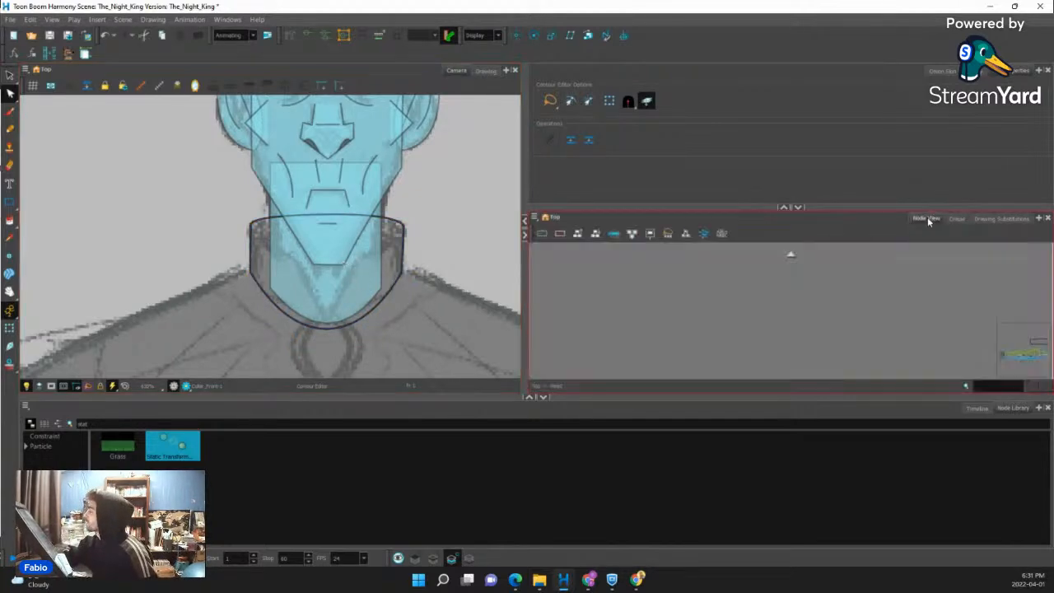
pyautogui.click(789, 257)
pyautogui.scroll(-3, 736, 300)
pyautogui.scroll(3, 753, 310)
pyautogui.click(787, 305)
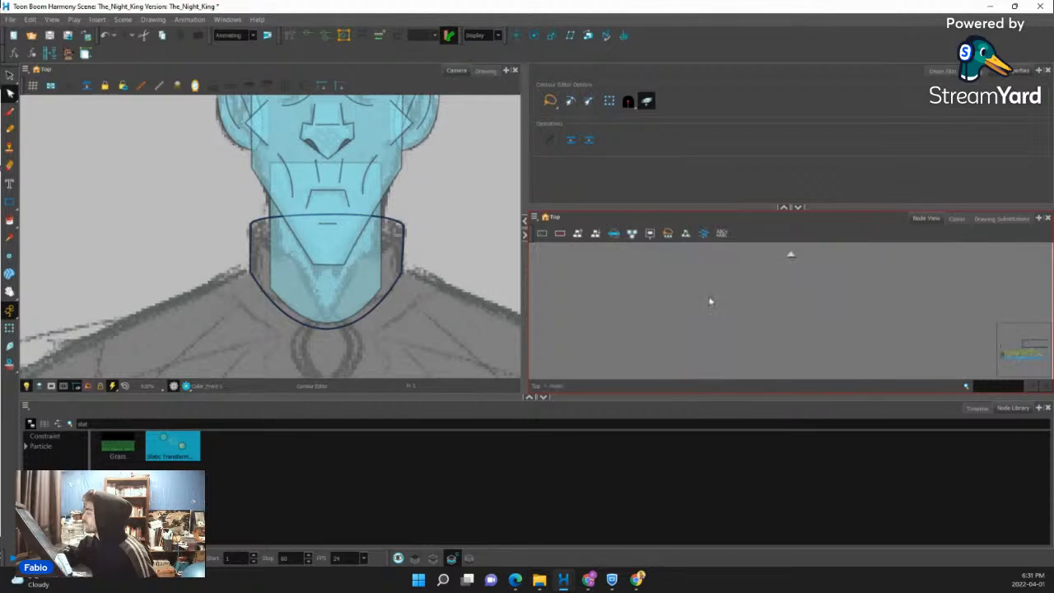
pyautogui.scroll(5, 698, 289)
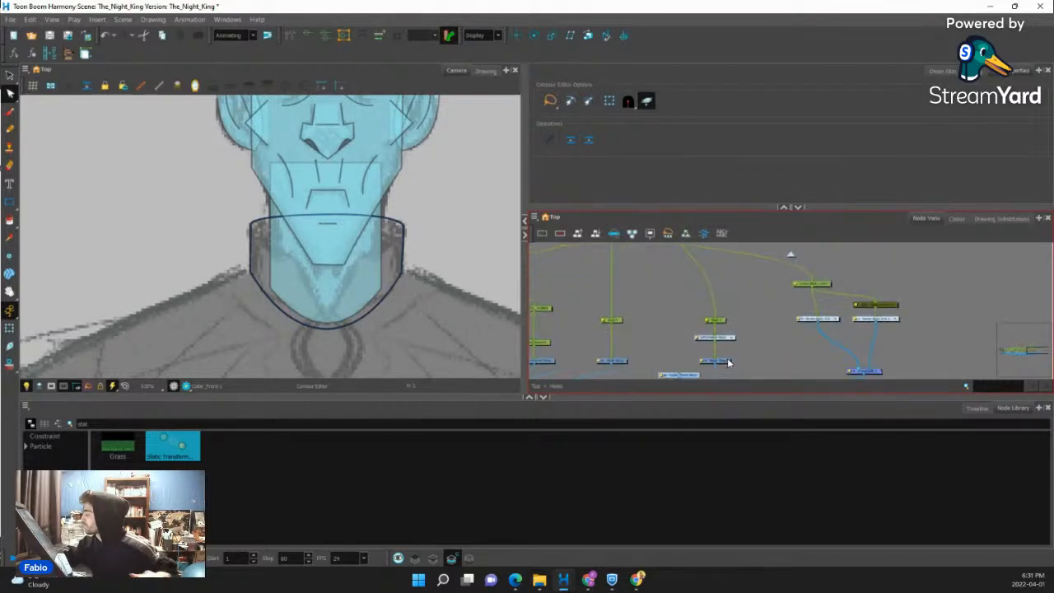
pyautogui.scroll(4, 728, 362)
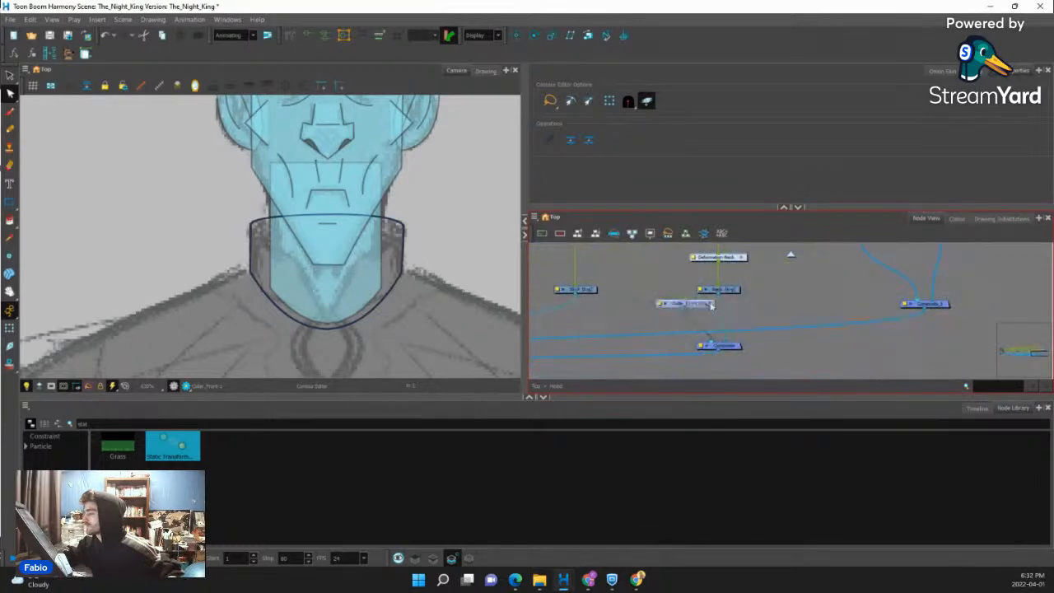
pyautogui.moveTo(712, 305); pyautogui.dragTo(818, 301)
# Add a drawing layer named Collar_Cutter and connect it to the Composite, placing Collar_Front and Collar_Cutter on opposite sides of Neck.
pyautogui.hotkey('ctrl', 'r')
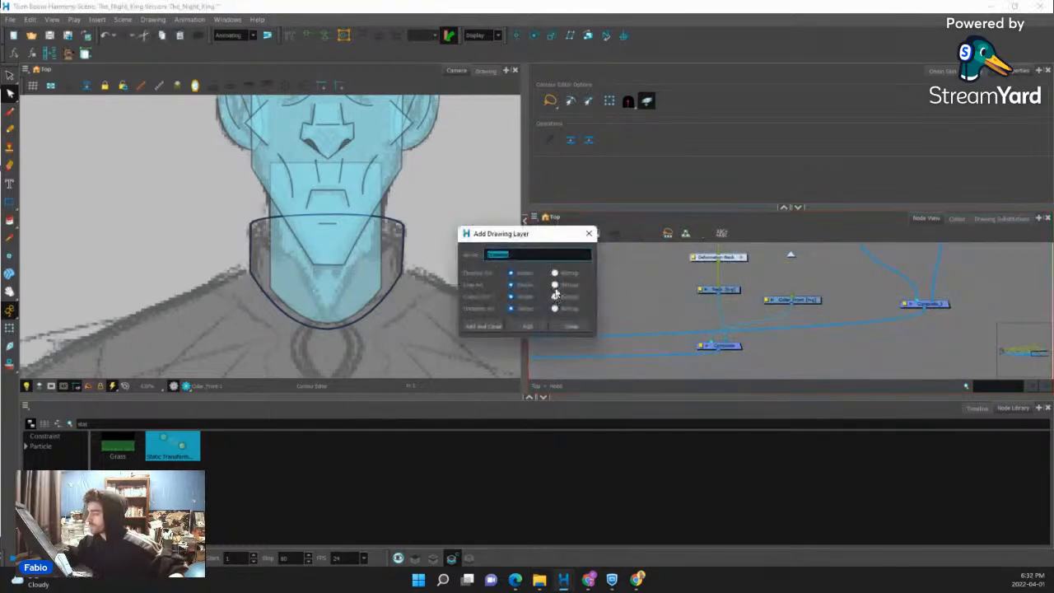
pyautogui.write('Coll')
pyautogui.write('ar_Cu')
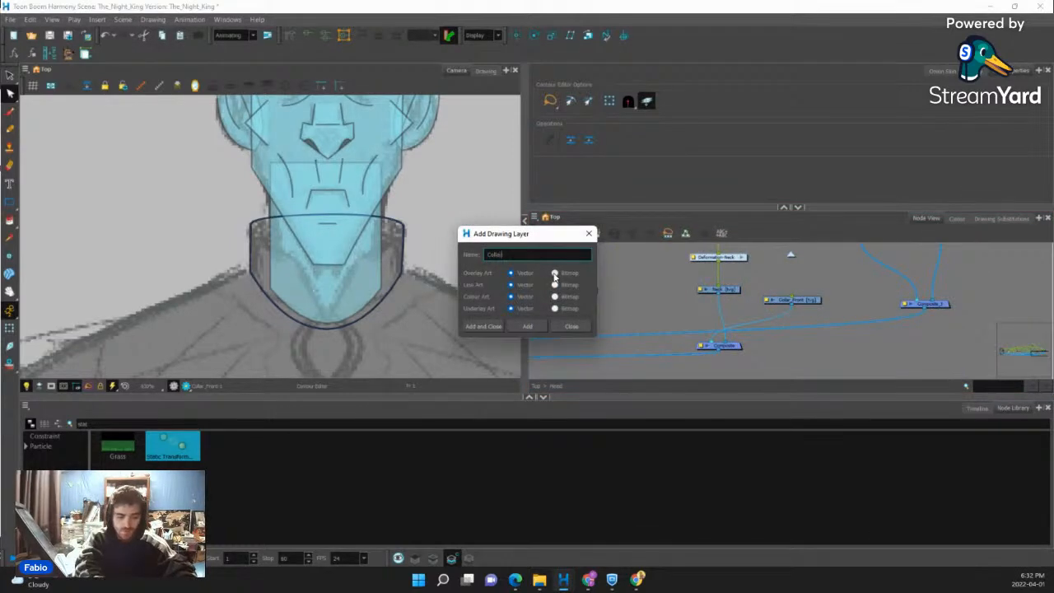
pyautogui.write('tter')
pyautogui.click(484, 326)
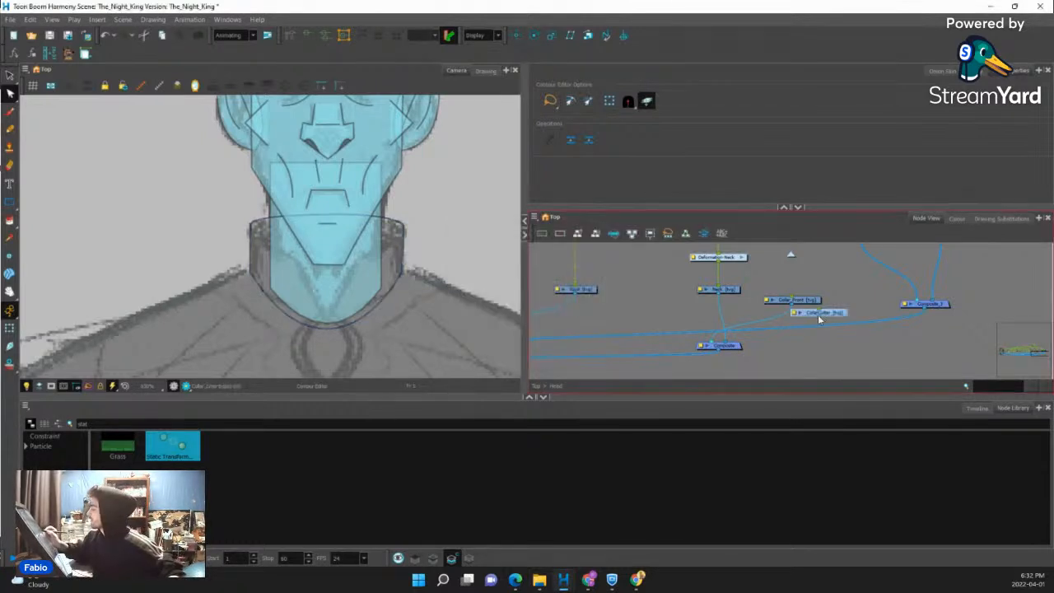
pyautogui.moveTo(804, 301); pyautogui.dragTo(662, 315)
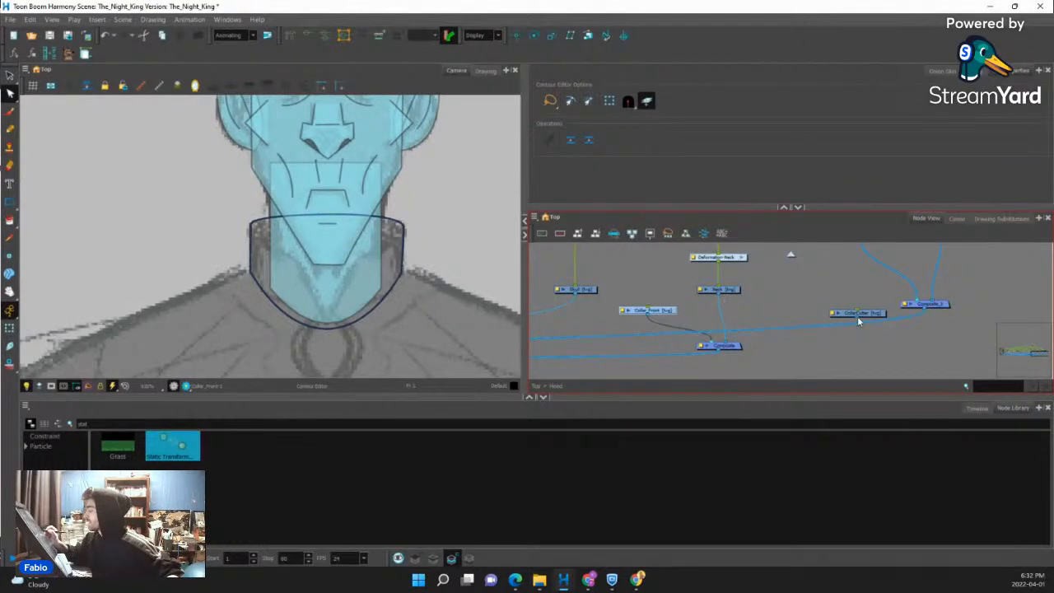
pyautogui.moveTo(857, 318); pyautogui.dragTo(731, 342)
pyautogui.moveTo(866, 317); pyautogui.dragTo(844, 313)
# Add a Line-Art node and an Underlay-Layer node from the node library below Collar_Cutter.
pyautogui.doubleClick(83, 423)
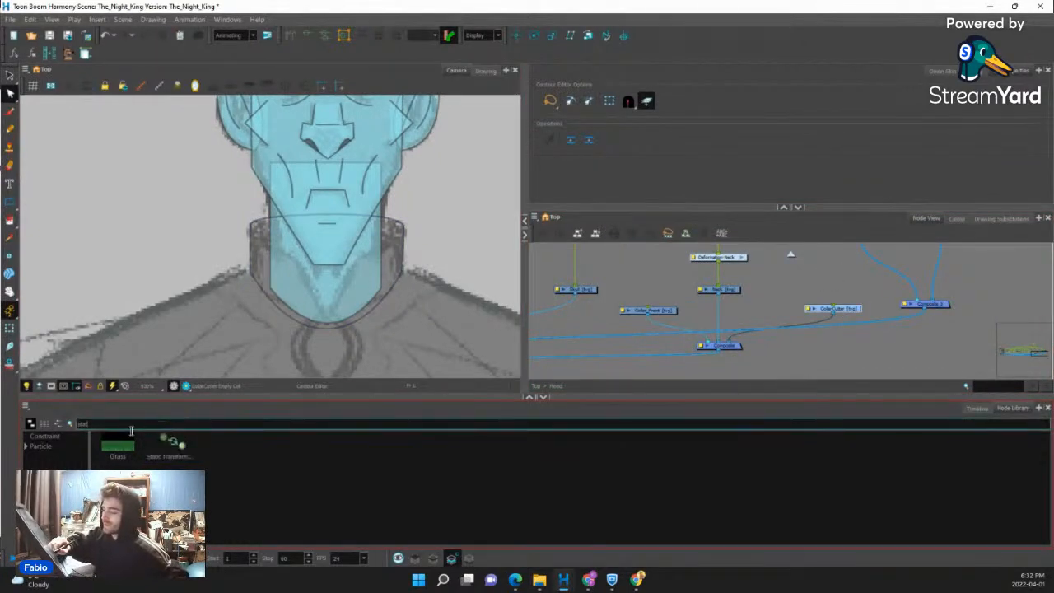
pyautogui.write('line')
pyautogui.moveTo(172, 444); pyautogui.dragTo(857, 339)
pyautogui.doubleClick(82, 423)
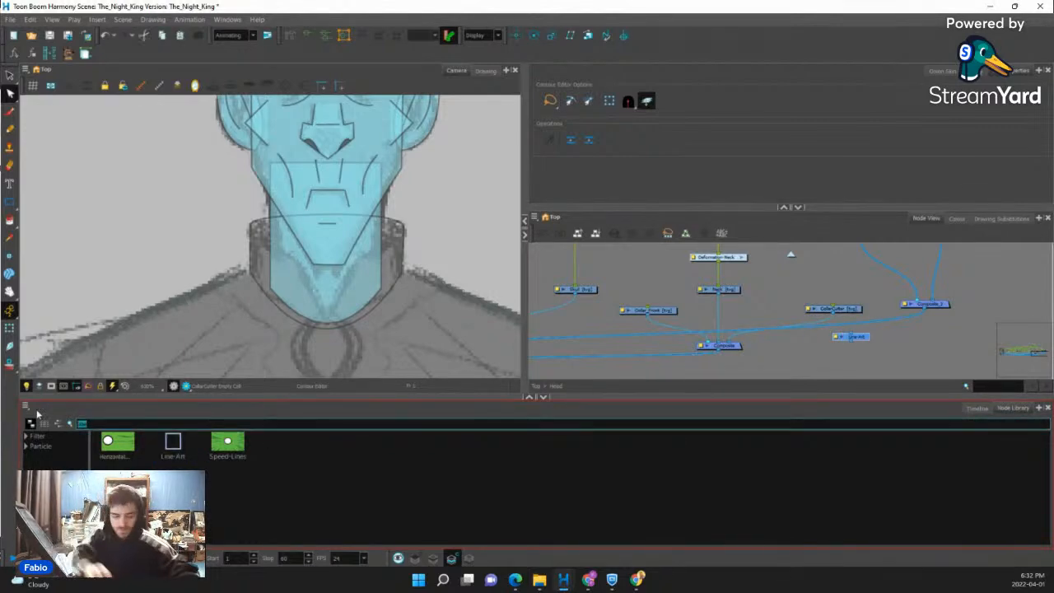
pyautogui.write('underlay')
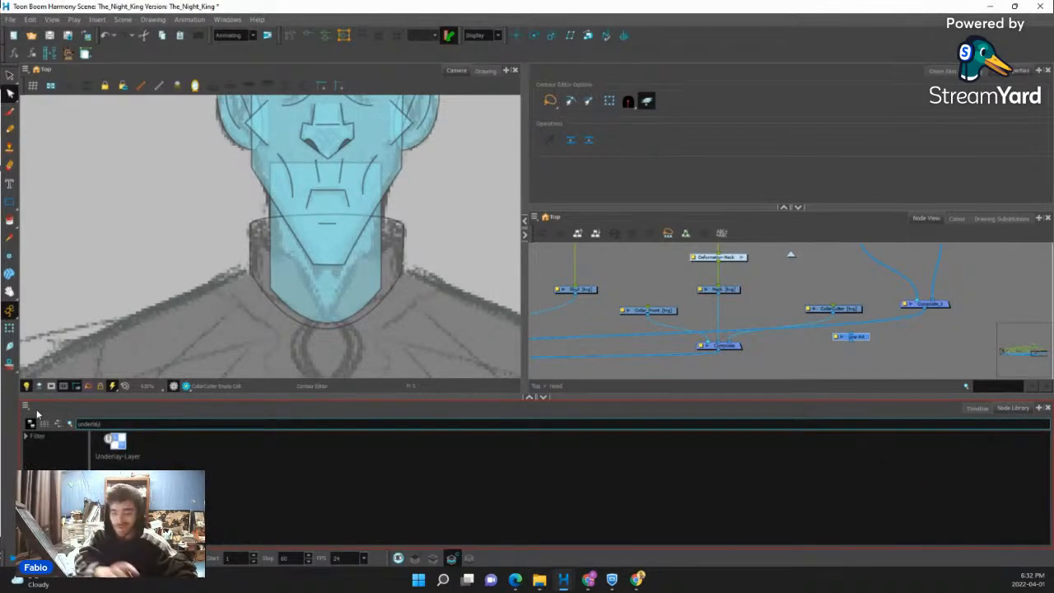
pyautogui.moveTo(115, 444); pyautogui.dragTo(809, 336)
# Route Collar_Cutter through the Line-Art and Underlay-Layer nodes into the Composite and arrange the two nodes beneath it.
pyautogui.moveTo(808, 339); pyautogui.dragTo(713, 341)
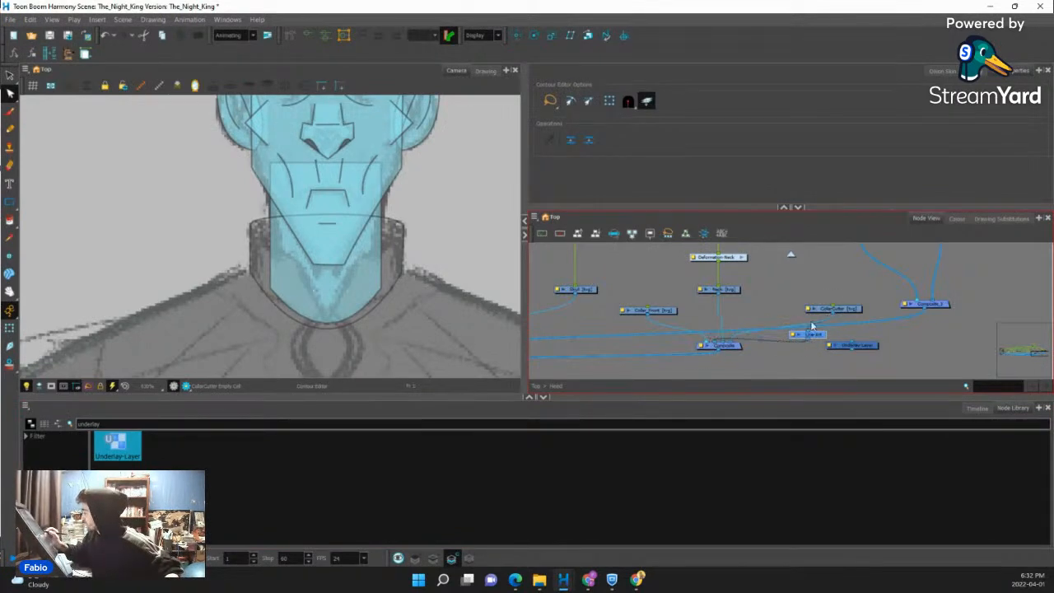
pyautogui.moveTo(833, 314); pyautogui.dragTo(853, 344)
pyautogui.moveTo(852, 350); pyautogui.dragTo(753, 317)
pyautogui.click(844, 309)
pyautogui.moveTo(842, 310); pyautogui.dragTo(837, 291)
pyautogui.moveTo(811, 335); pyautogui.dragTo(807, 321)
pyautogui.moveTo(858, 345); pyautogui.dragTo(858, 320)
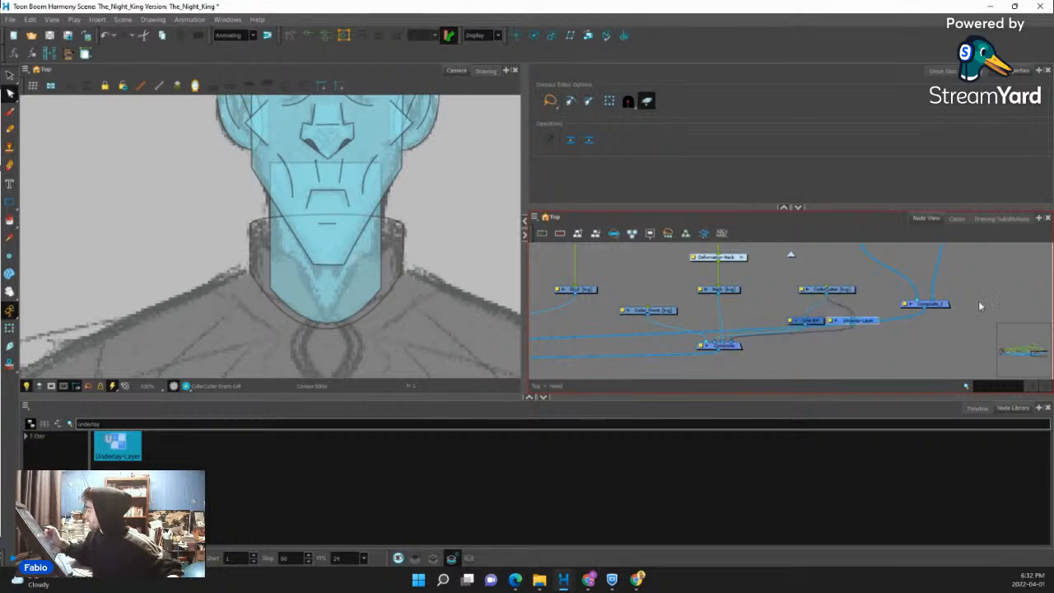
# Draw a line across the collar on Collar_Cutter and bend it into a central V with a raised lapel point on each side.
pyautogui.click(976, 408)
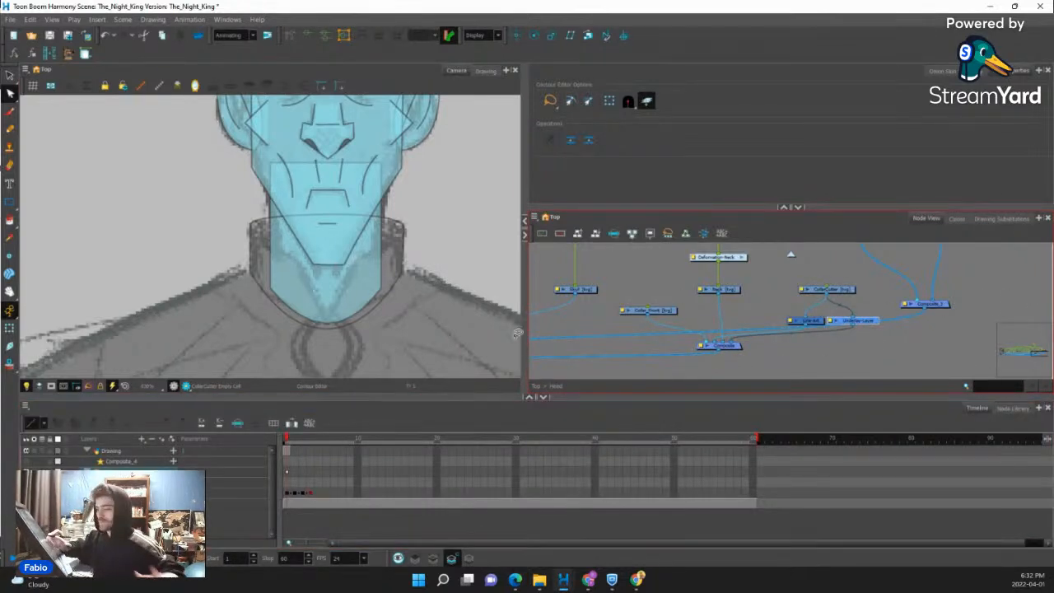
pyautogui.moveTo(10, 202); pyautogui.dragTo(47, 224)
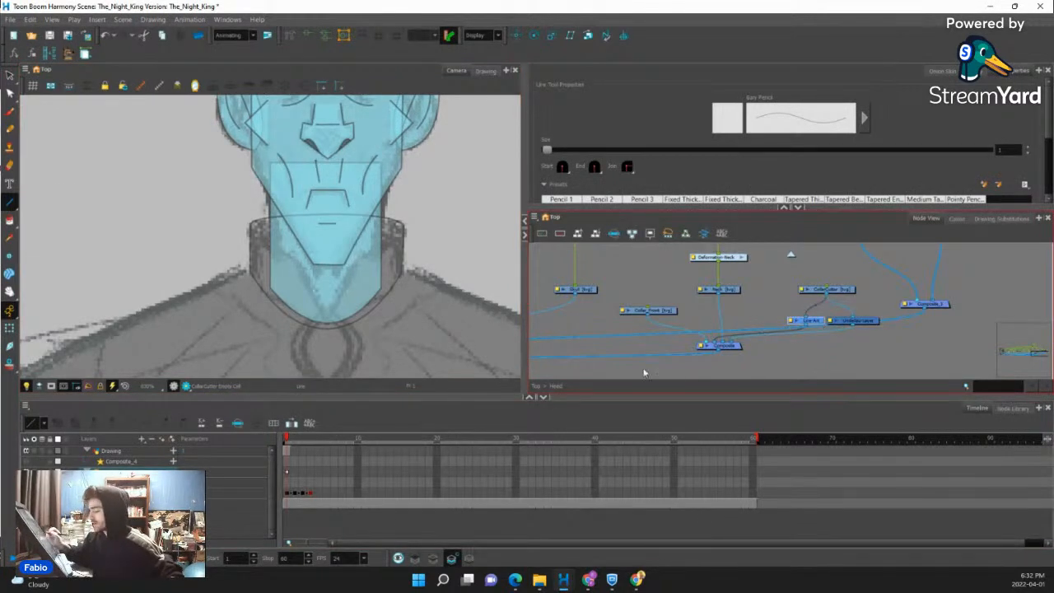
pyautogui.moveTo(256, 240); pyautogui.dragTo(393, 240)
pyautogui.hotkey('alt', 'q')
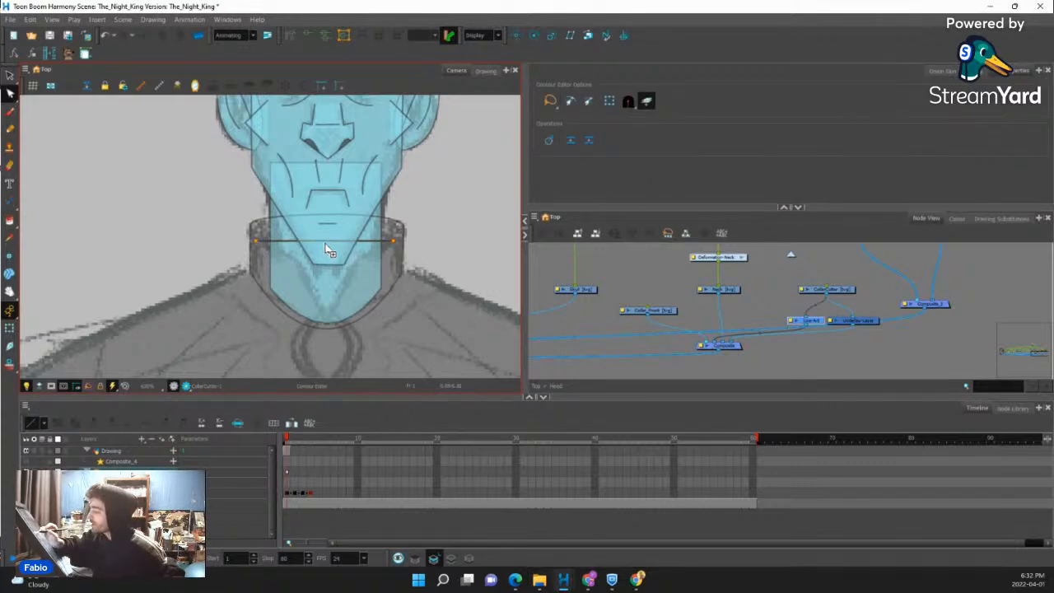
pyautogui.moveTo(327, 244); pyautogui.dragTo(327, 314)
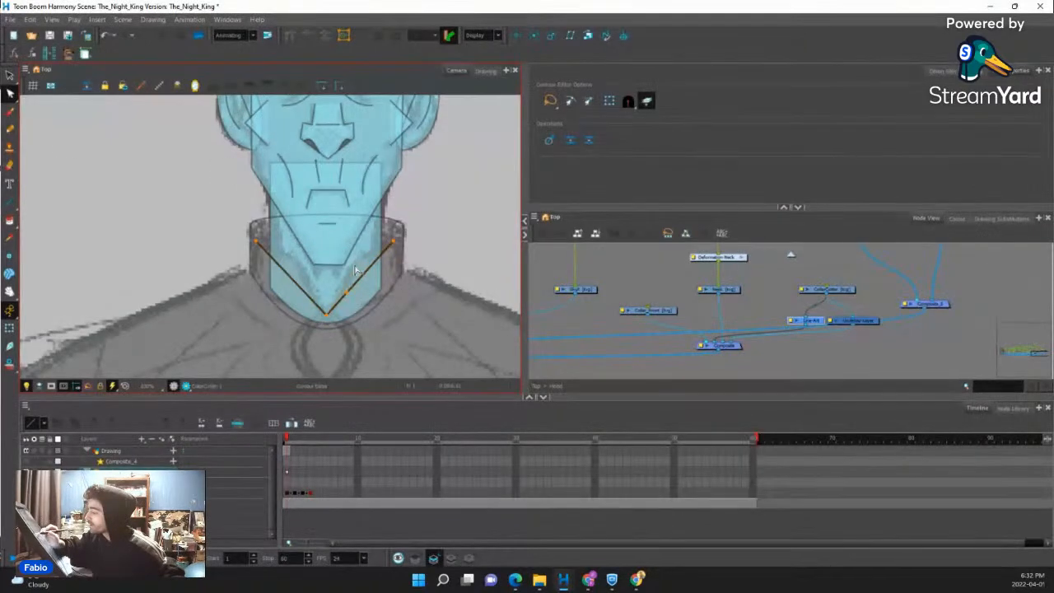
pyautogui.moveTo(296, 282); pyautogui.dragTo(298, 260)
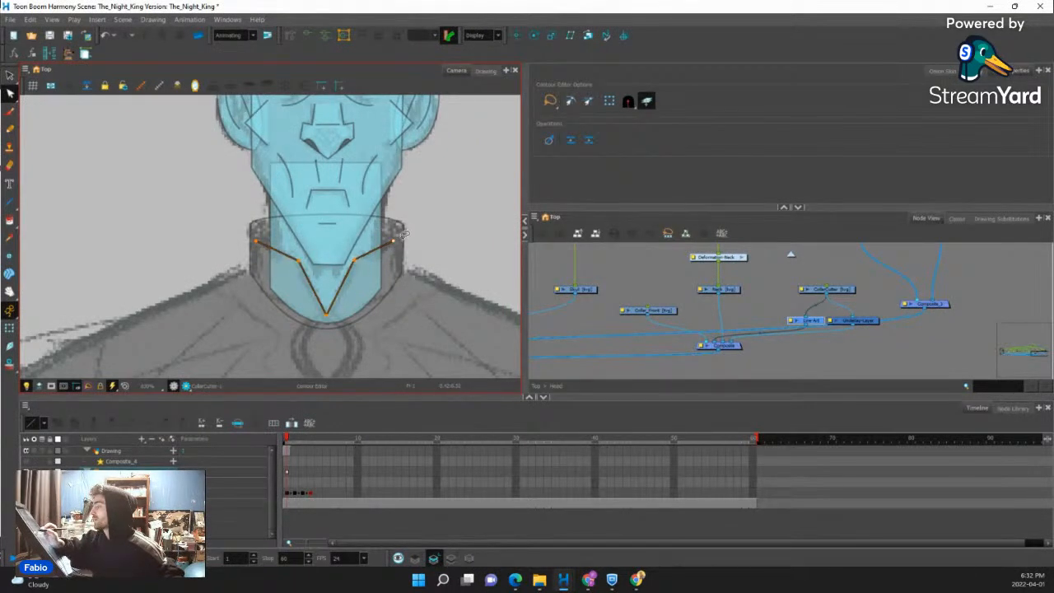
# Select the whole V-shaped line on Collar_Cutter and switch to the Stroke tool.
pyautogui.click(870, 324)
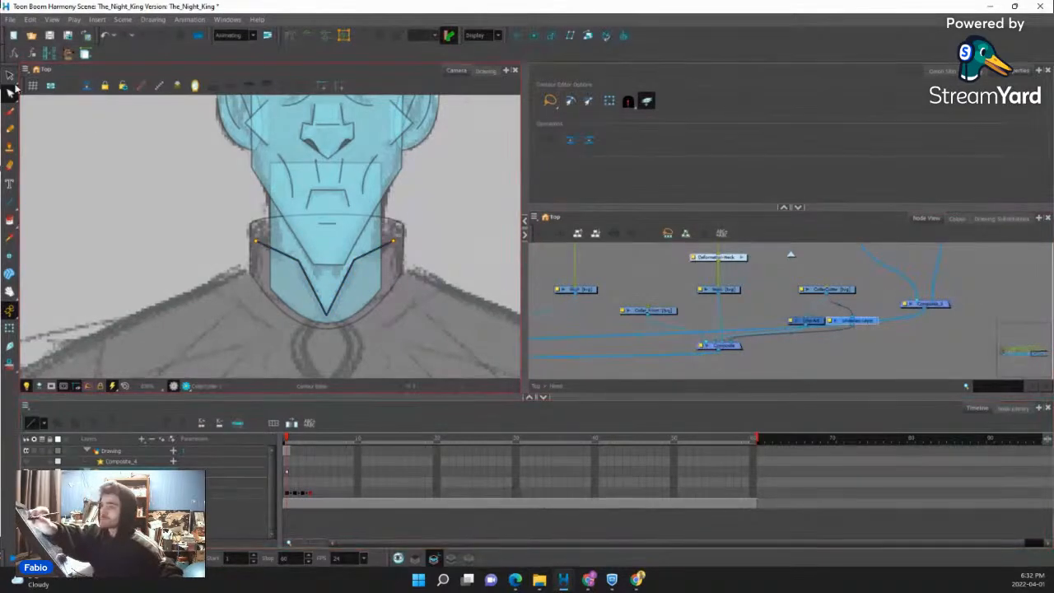
pyautogui.click(10, 76)
pyautogui.hotkey('ctrl', 'a')
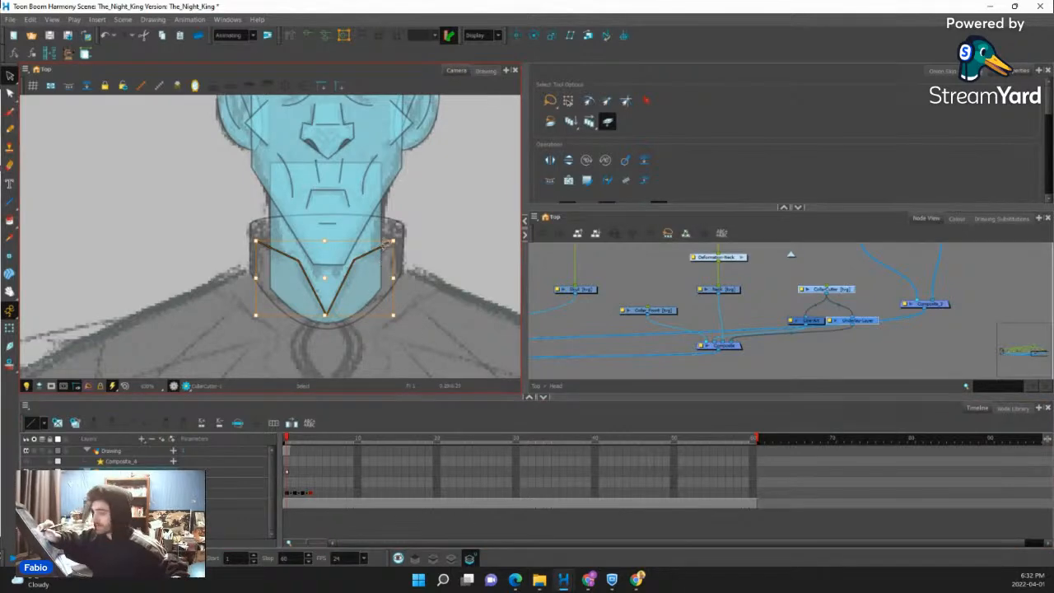
pyautogui.click(9, 223)
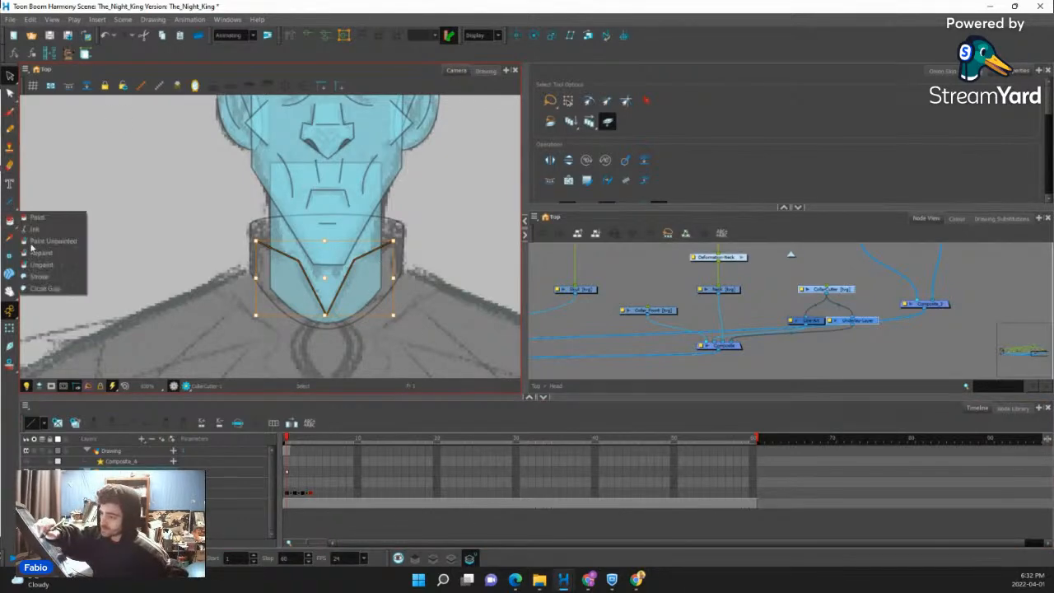
pyautogui.click(47, 275)
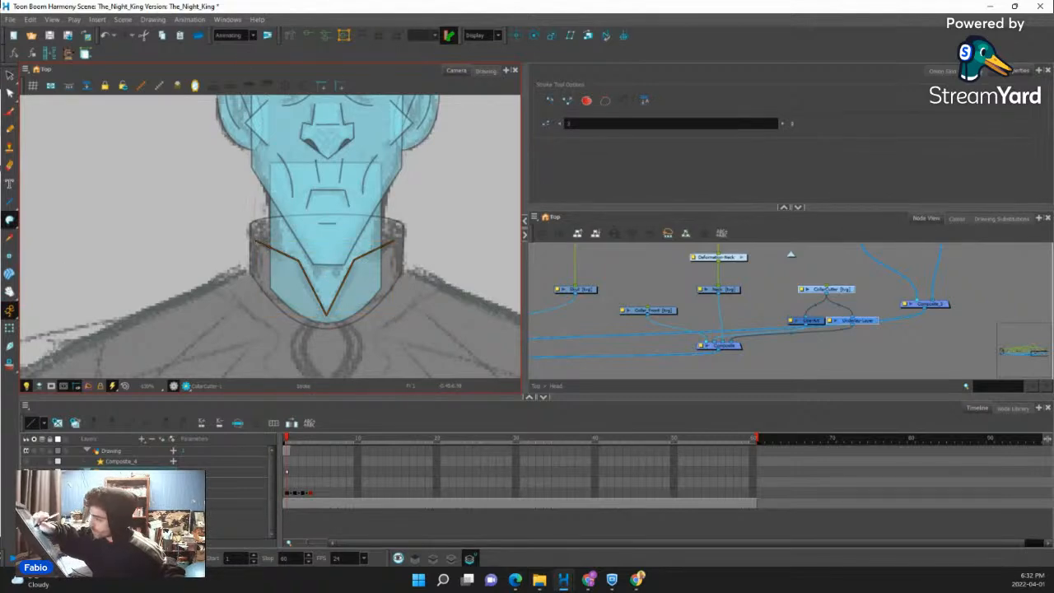
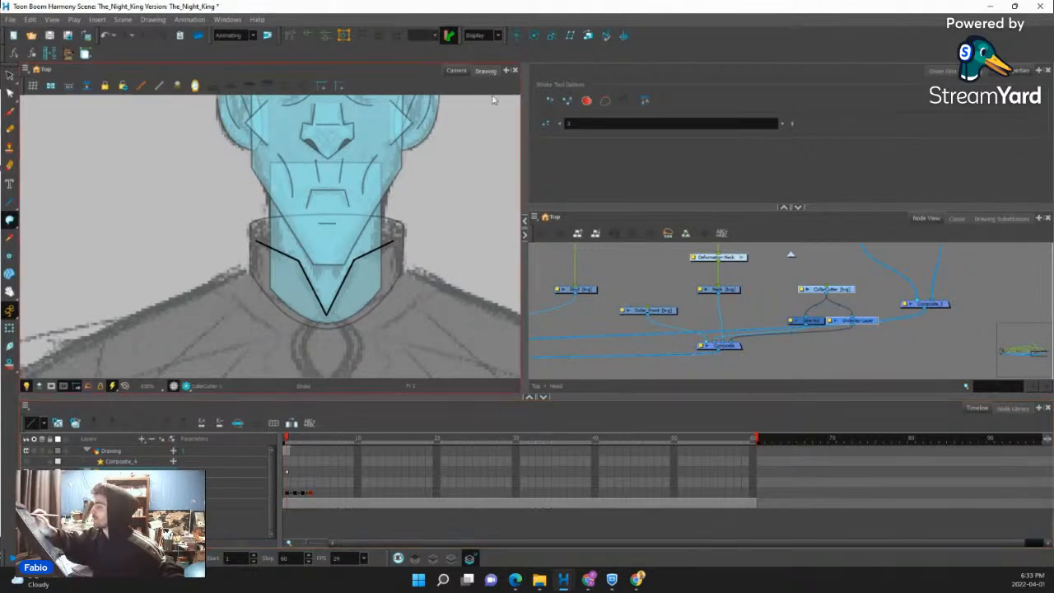
# Open the Collar_Cutter drawing in the Drawing view and compare its Line Art and Underlay Art contents.
pyautogui.click(486, 71)
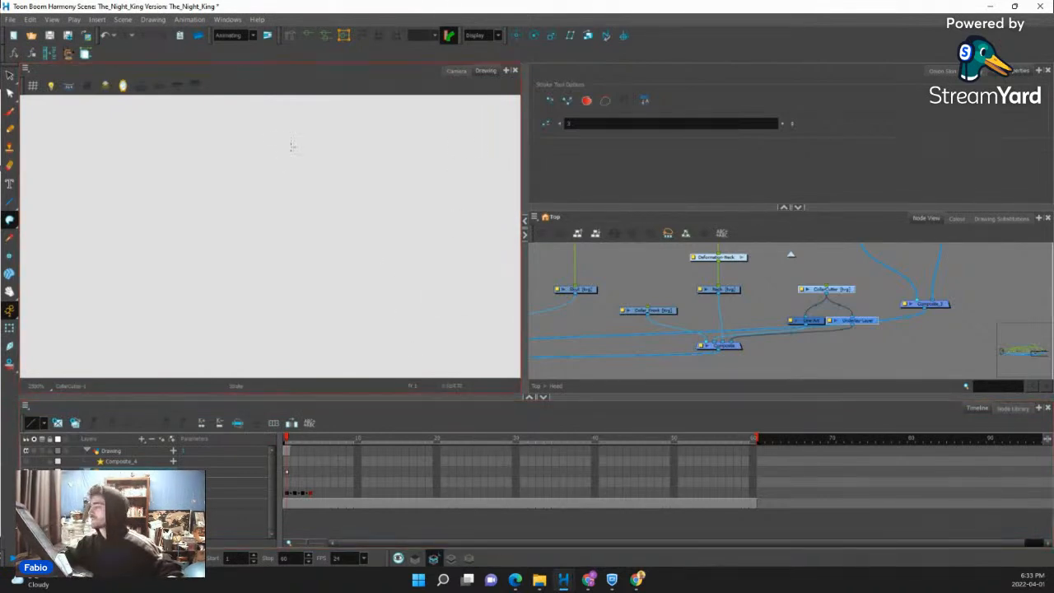
pyautogui.press('2')
pyautogui.press('2')
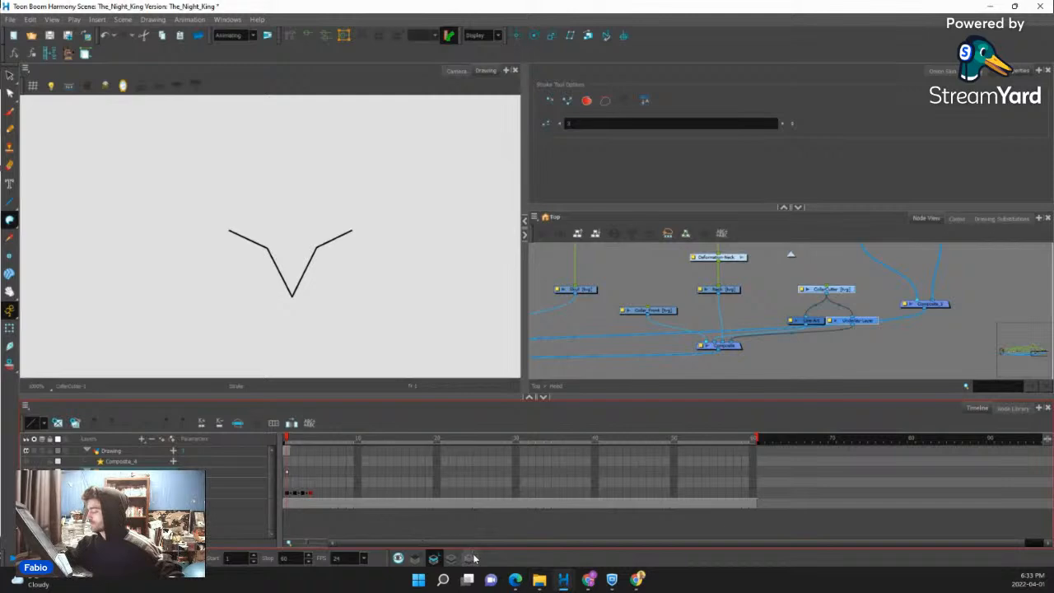
pyautogui.click(470, 559)
pyautogui.hotkey('ctrl', 'z')
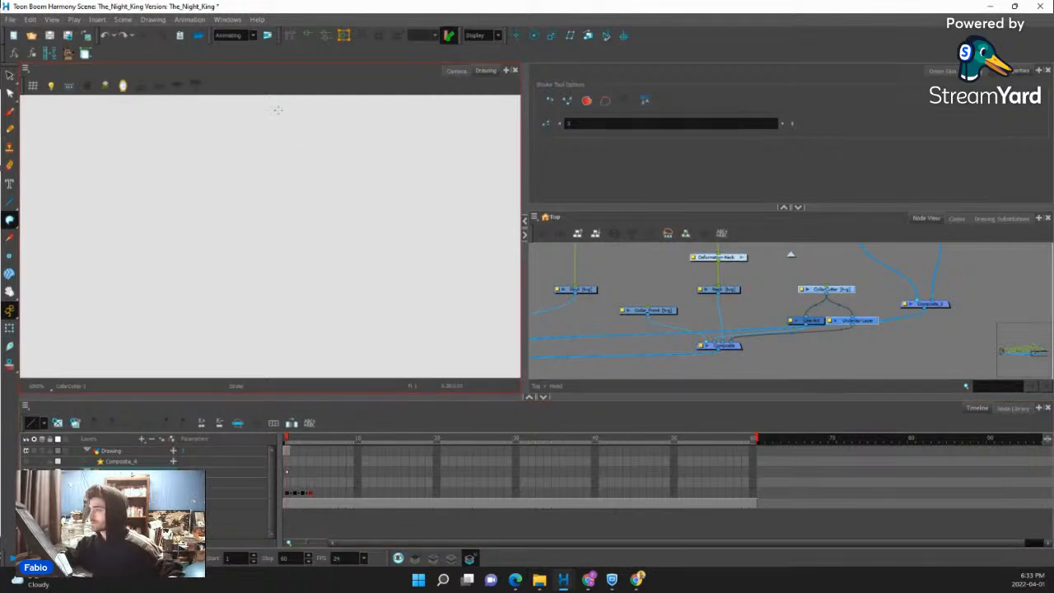
pyautogui.click(435, 558)
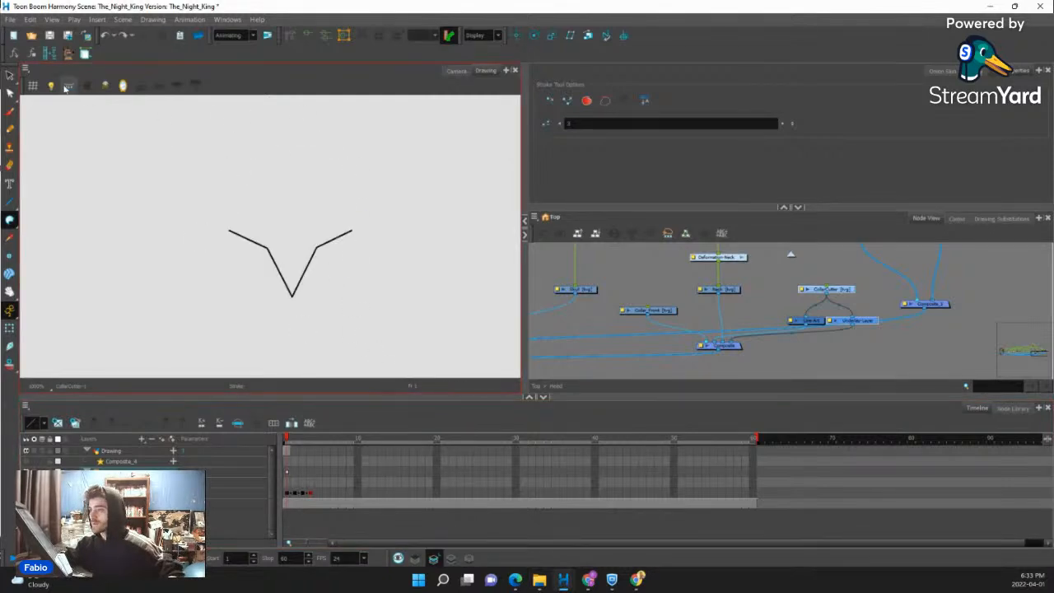
# Copy the V-shaped collar line from Line Art and paste it into Underlay Art on Collar_Cutter.
pyautogui.click(10, 75)
pyautogui.hotkey('ctrl', 'a')
pyautogui.click(607, 123)
pyautogui.moveTo(306, 169)
pyautogui.mouseDown()
pyautogui.moveTo(306, 296)
pyautogui.moveTo(316, 294)
pyautogui.mouseUp()
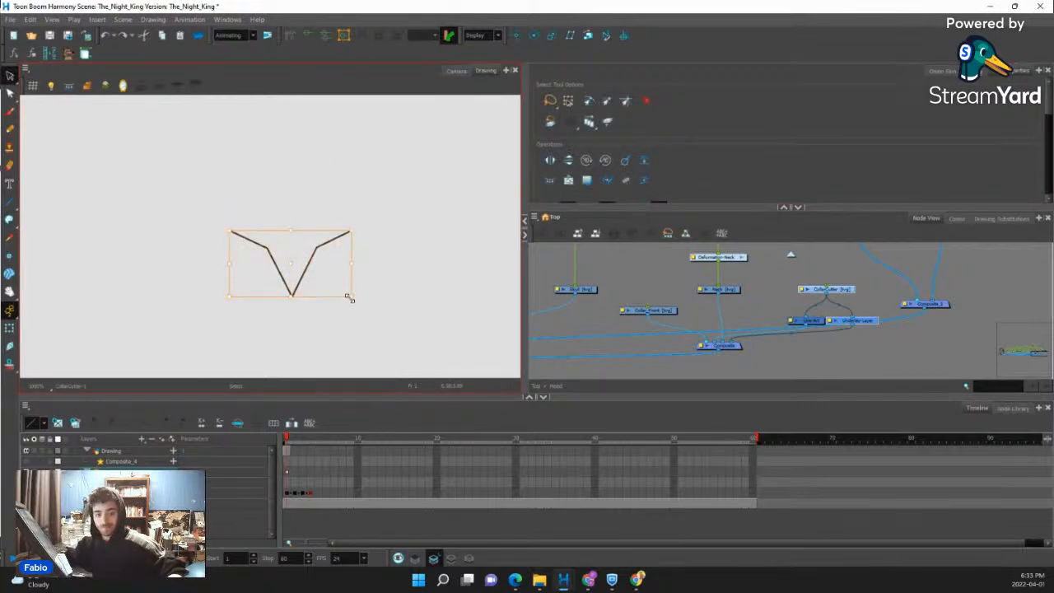
pyautogui.click(469, 559)
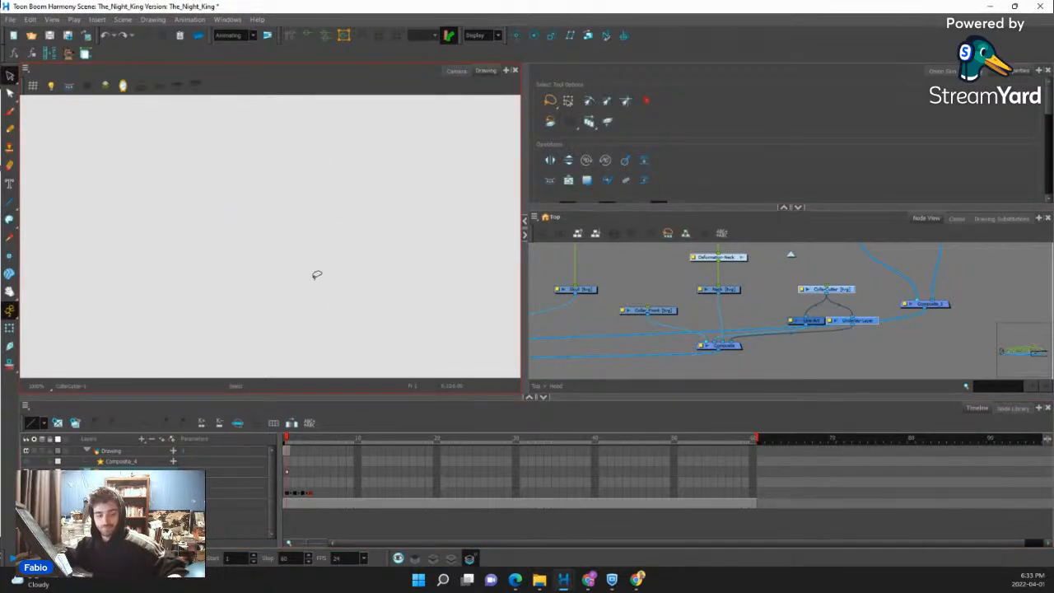
pyautogui.hotkey('ctrl', 'v')
pyautogui.click(470, 558)
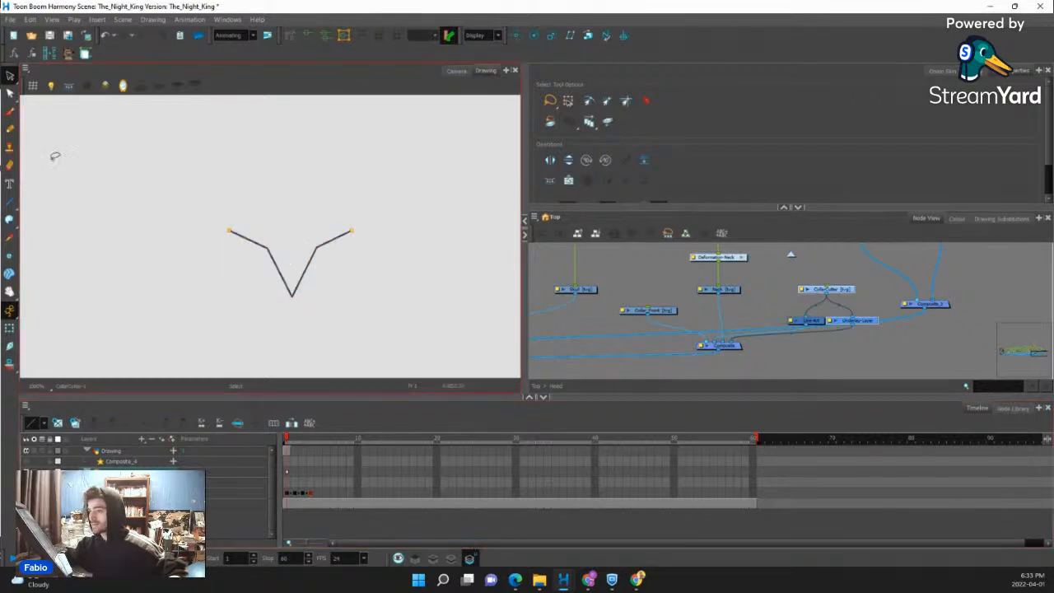
# Draw a deep U-shaped stroke in Collar_Cutter's Underlay Art that joins both ends of the V line from below.
pyautogui.click(12, 226)
pyautogui.click(44, 279)
pyautogui.scroll(2, 221, 275)
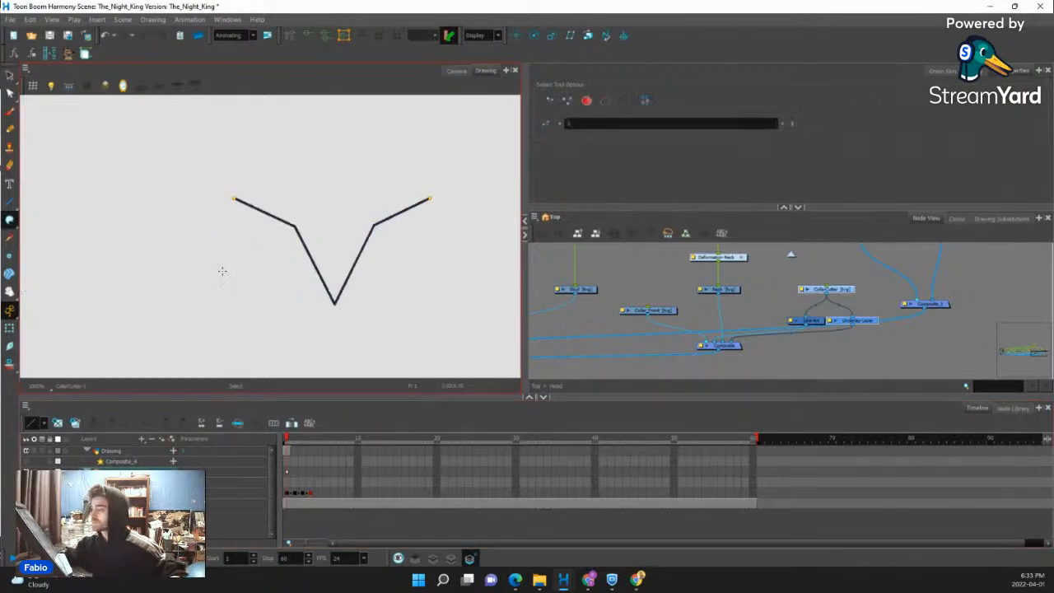
pyautogui.hotkey('alt', 'v')
pyautogui.moveTo(235, 198)
pyautogui.mouseDown()
pyautogui.moveTo(295, 372)
pyautogui.moveTo(363, 378)
pyautogui.moveTo(420, 301)
pyautogui.moveTo(434, 182)
pyautogui.mouseUp()
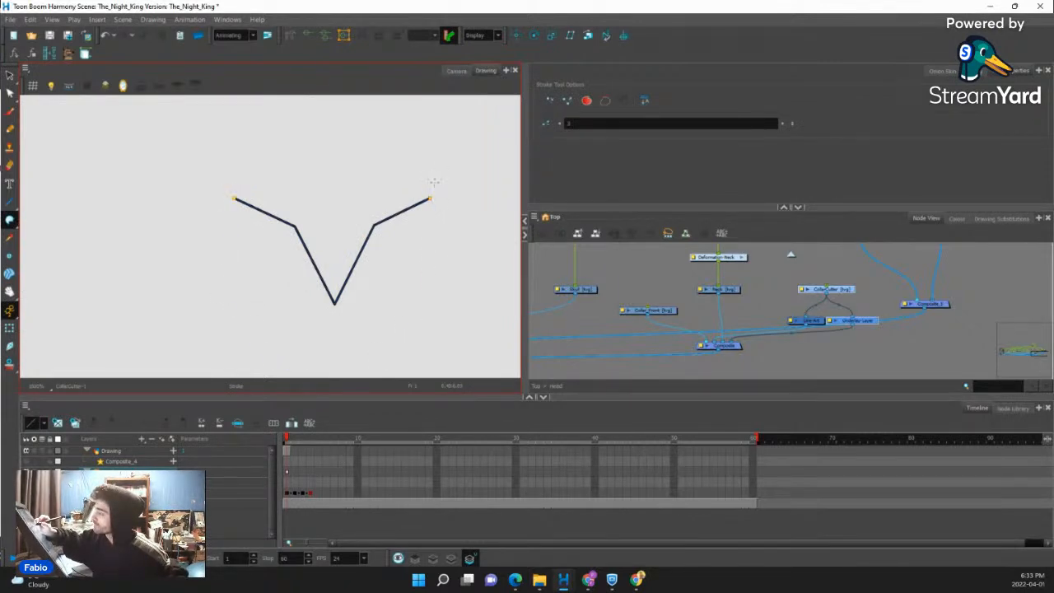
pyautogui.moveTo(240, 183)
pyautogui.mouseDown()
pyautogui.moveTo(226, 289)
pyautogui.moveTo(261, 381)
pyautogui.moveTo(381, 387)
pyautogui.moveTo(434, 212)
pyautogui.mouseUp()
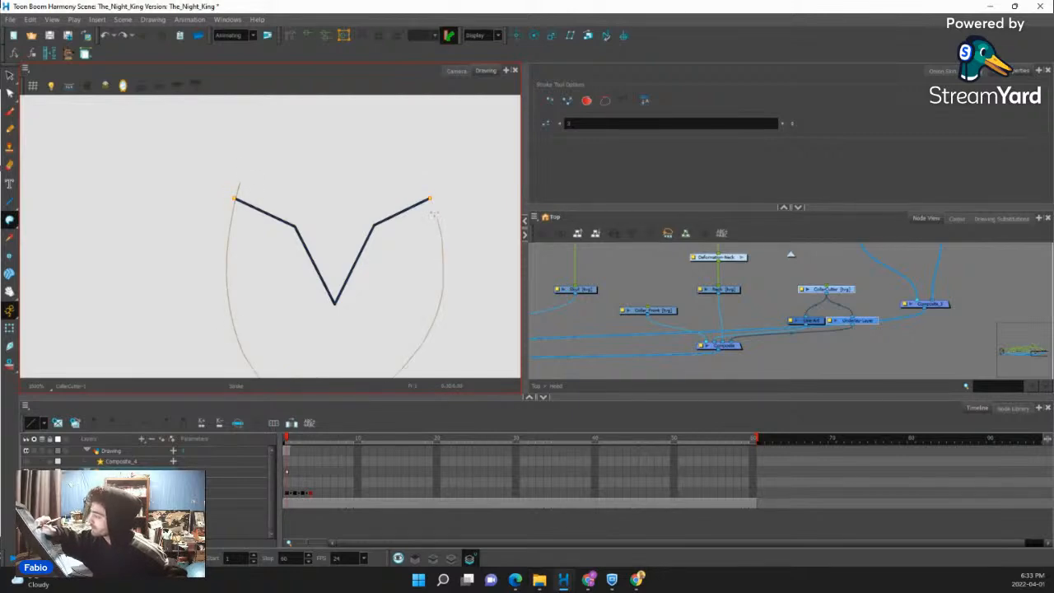
# Fill the area enclosed by the V line and the U-shaped stroke with the green cutter colour.
pyautogui.click(957, 219)
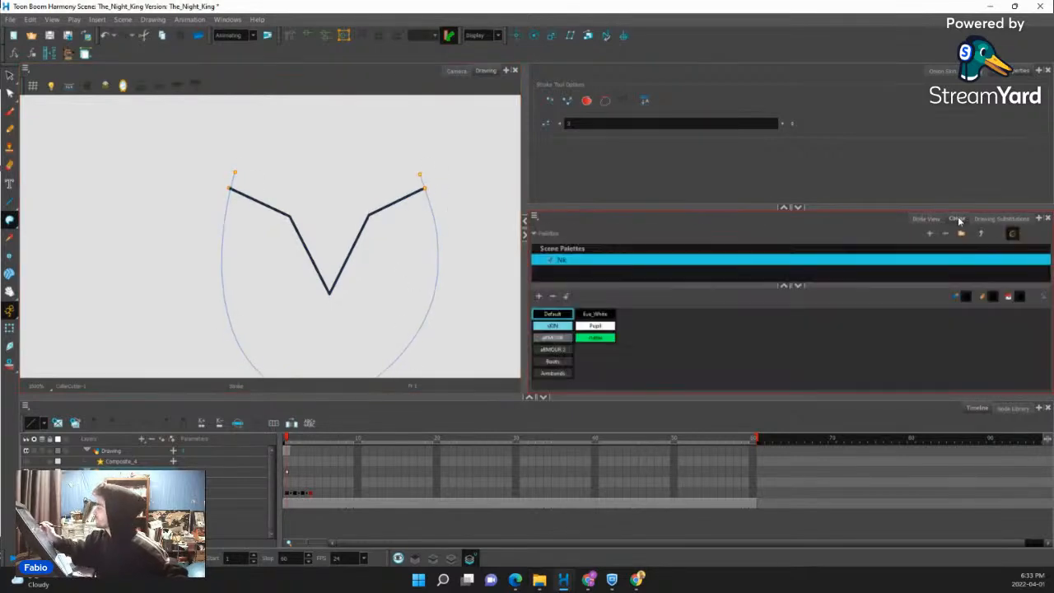
pyautogui.click(612, 339)
pyautogui.moveTo(10, 220); pyautogui.dragTo(33, 218)
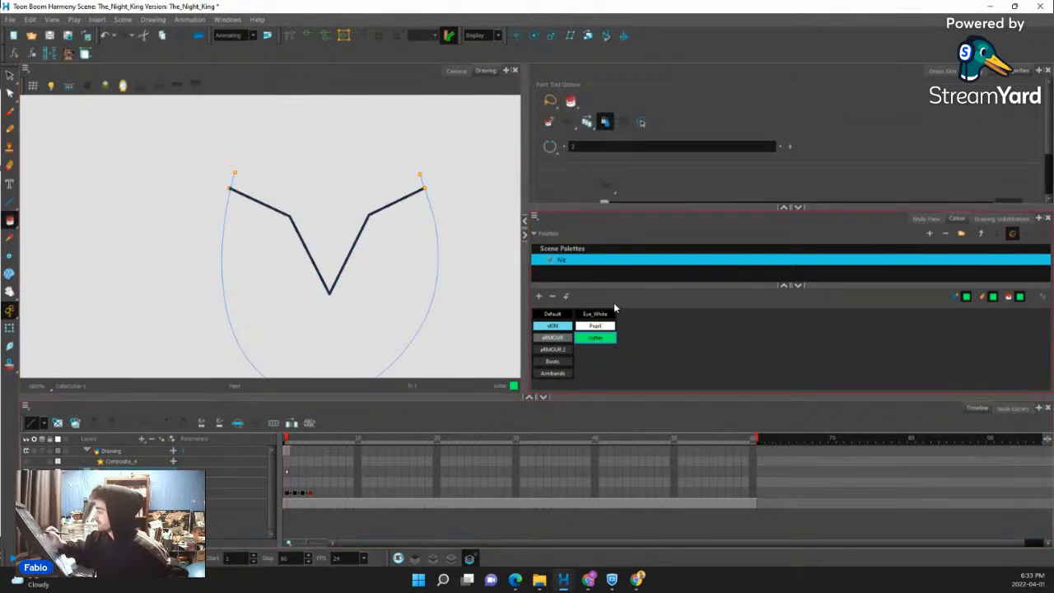
pyautogui.click(404, 310)
# Delete the black V-shaped line from Collar_Cutter's Underlay Art, keeping the green fill.
pyautogui.hotkey('alt', 's')
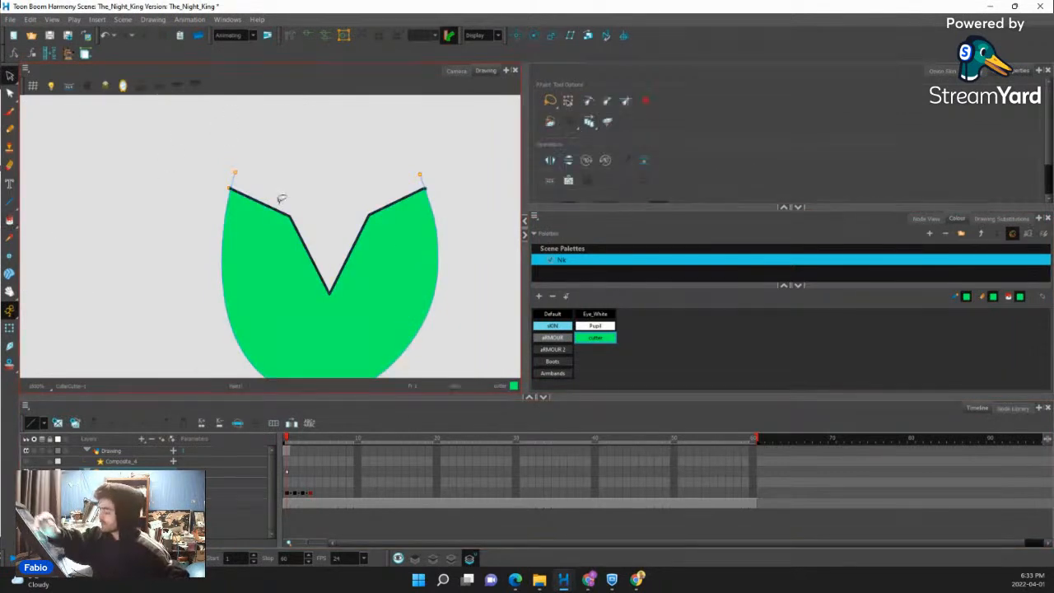
pyautogui.click(371, 214)
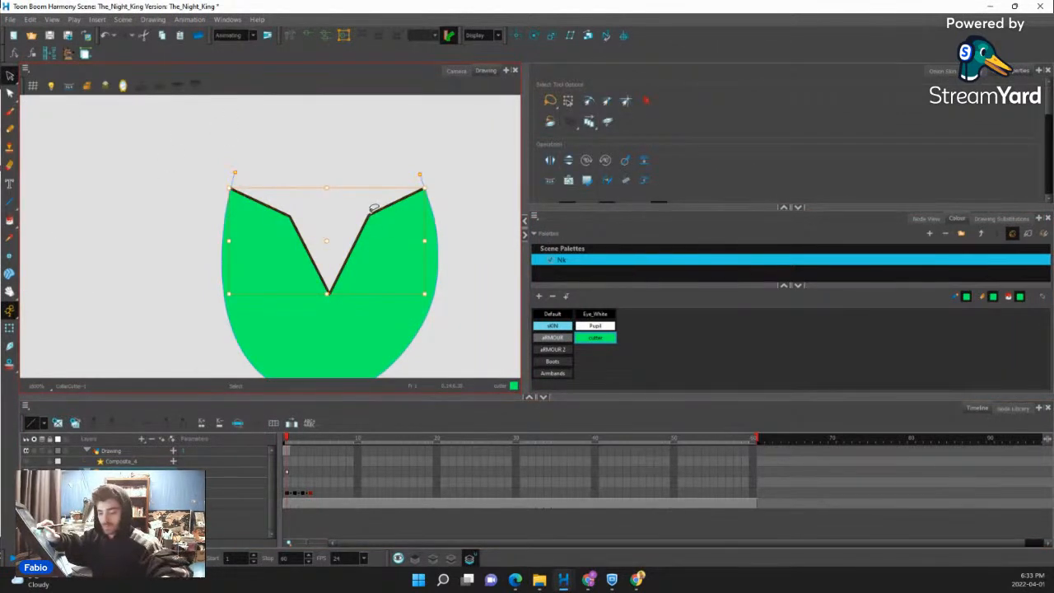
pyautogui.press('Escape')
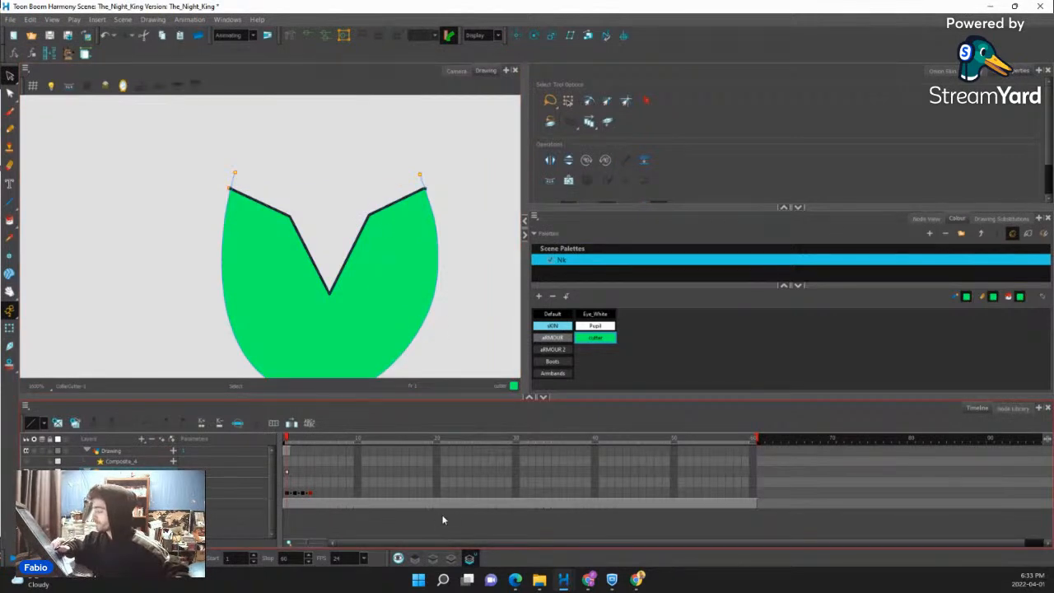
pyautogui.click(436, 559)
pyautogui.click(470, 559)
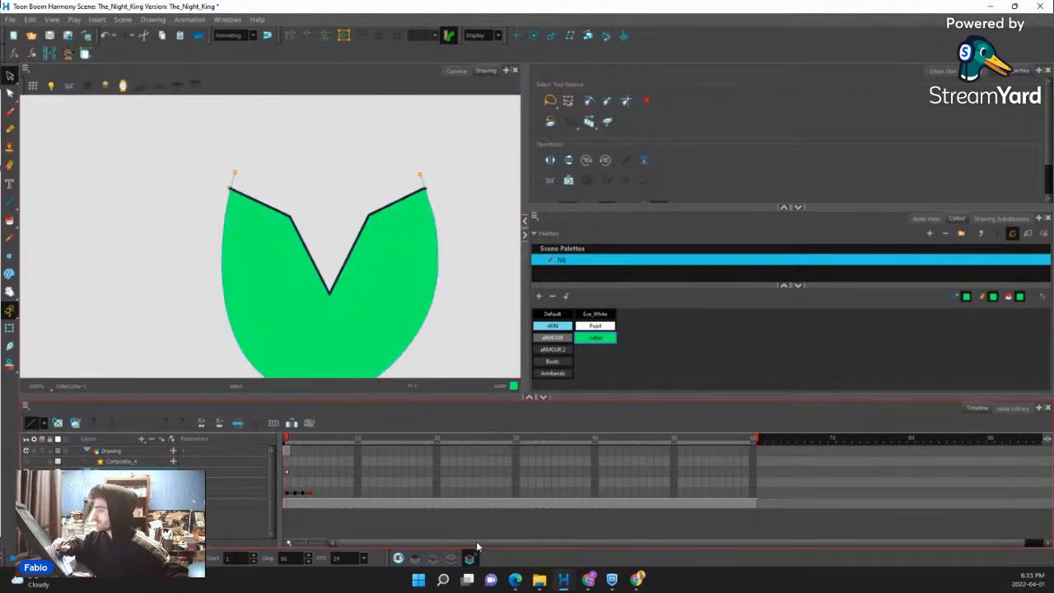
pyautogui.click(369, 215)
pyautogui.press('Delete')
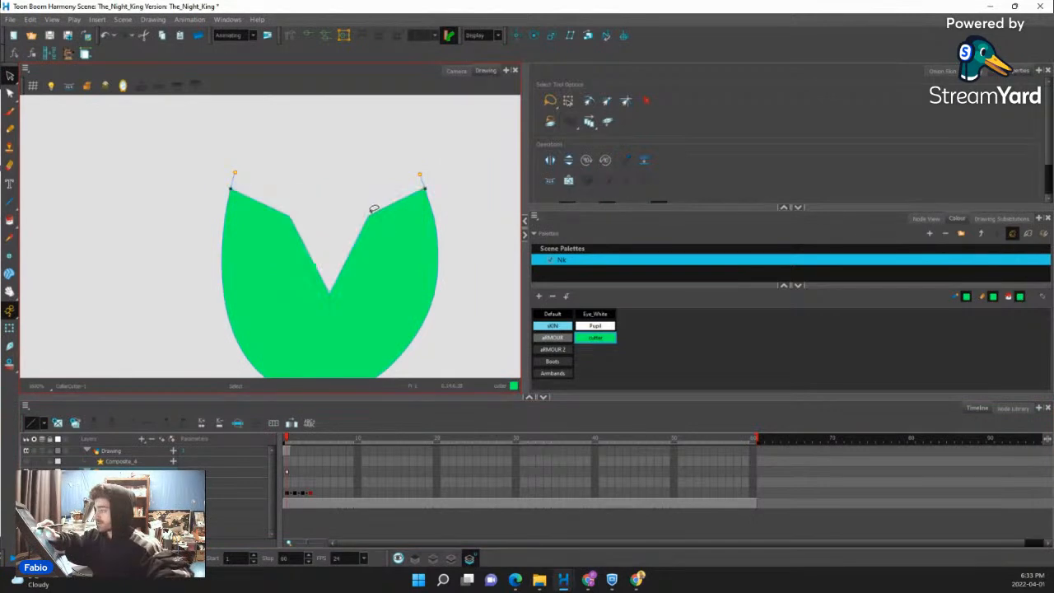
# Show the whole character in the Camera view and move the Line-Art and Underlay-Layer nodes apart in the node network.
pyautogui.scroll(-2, 403, 173)
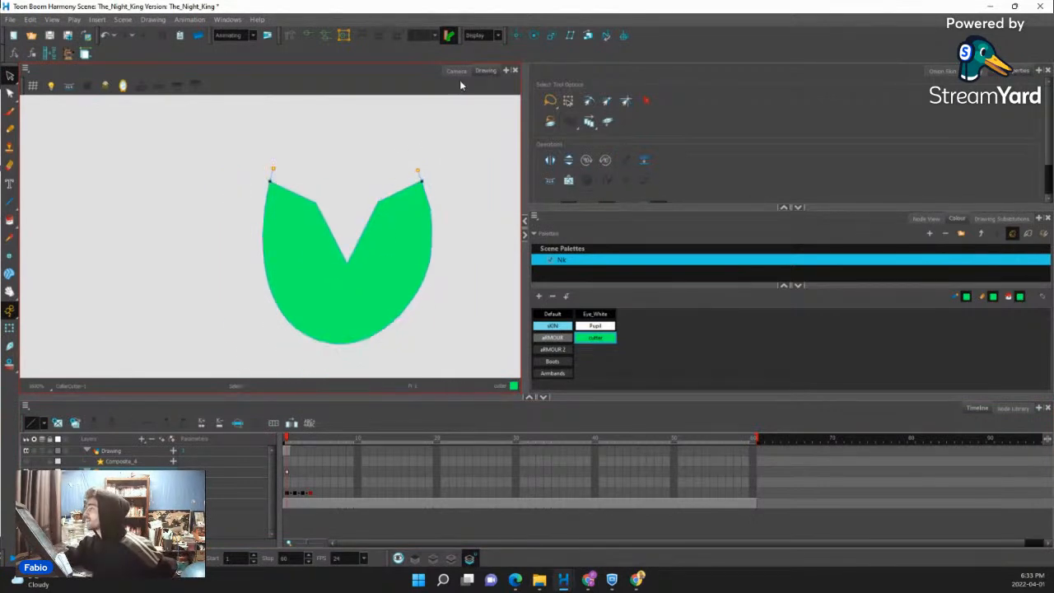
pyautogui.click(457, 70)
pyautogui.click(925, 218)
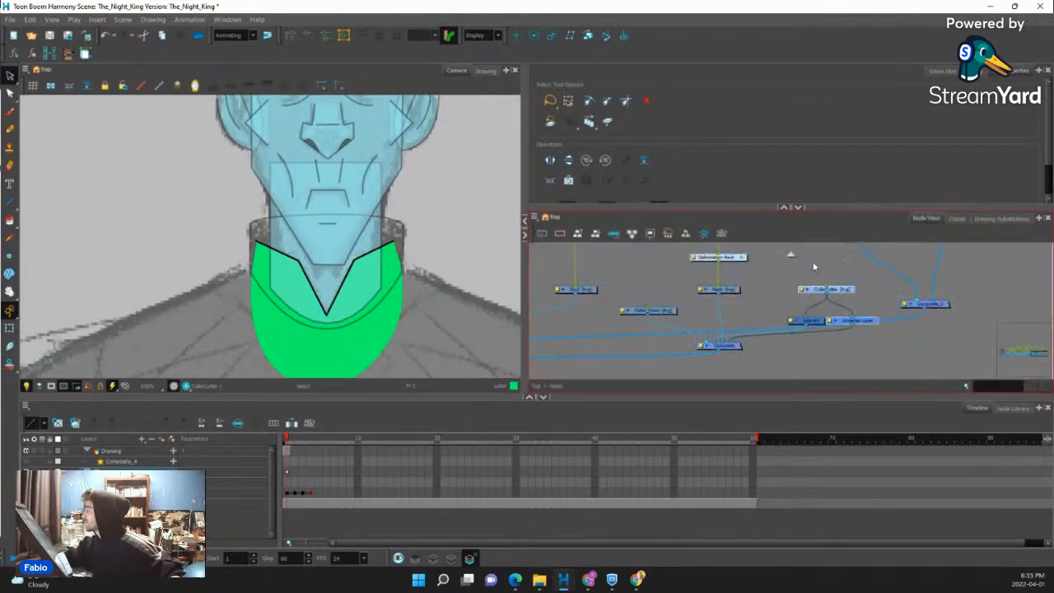
pyautogui.moveTo(796, 308); pyautogui.dragTo(752, 300)
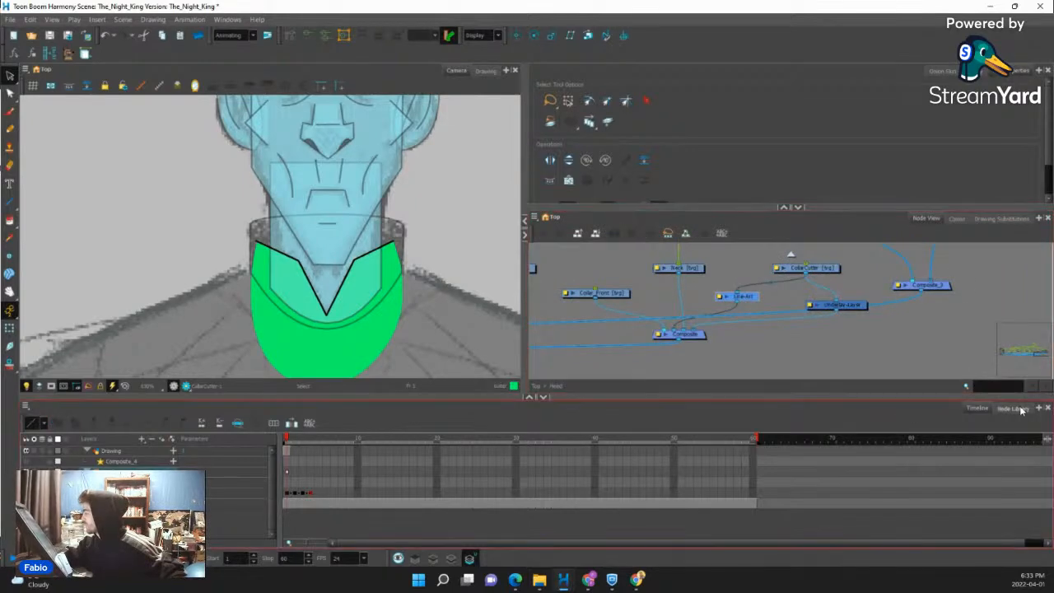
# Find the Cutter node in the node library and insert it between the Neck drawing and the Composite.
pyautogui.click(1018, 410)
pyautogui.click(111, 424)
pyautogui.press('BackSpace')
pyautogui.press('BackSpace')
pyautogui.press('BackSpace')
pyautogui.press('BackSpace')
pyautogui.press('BackSpace')
pyautogui.press('BackSpace')
pyautogui.press('BackSpace')
pyautogui.press('BackSpace')
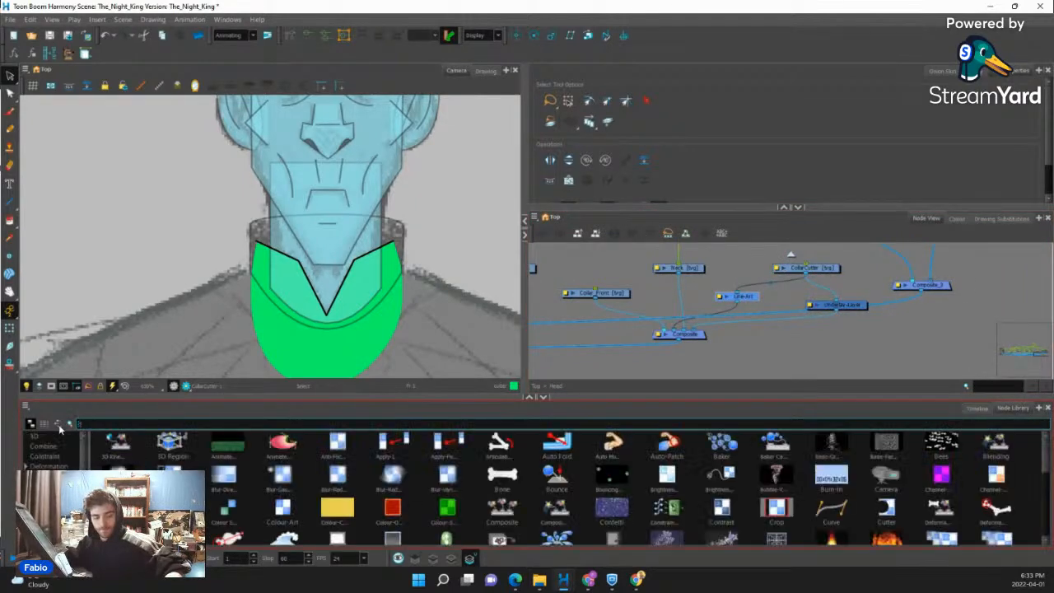
pyautogui.write('cutter')
pyautogui.moveTo(116, 449); pyautogui.dragTo(695, 306)
pyautogui.scroll(2, 689, 306)
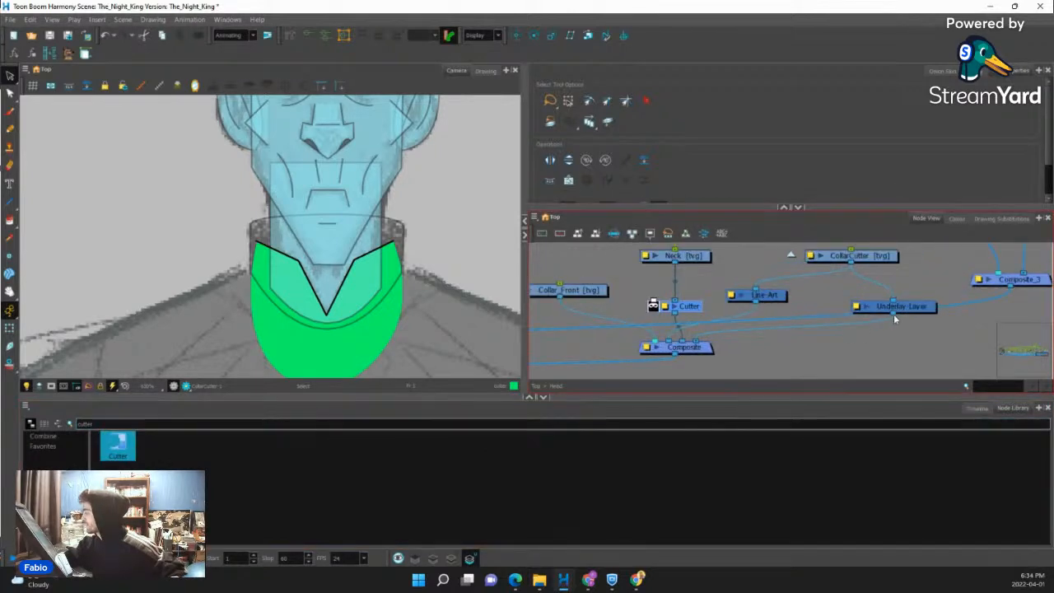
# Reconnect the Underlay-Layer output to the Cutter's matte input and align the Underlay-Layer node beside Line-Art.
pyautogui.moveTo(894, 313); pyautogui.dragTo(666, 303)
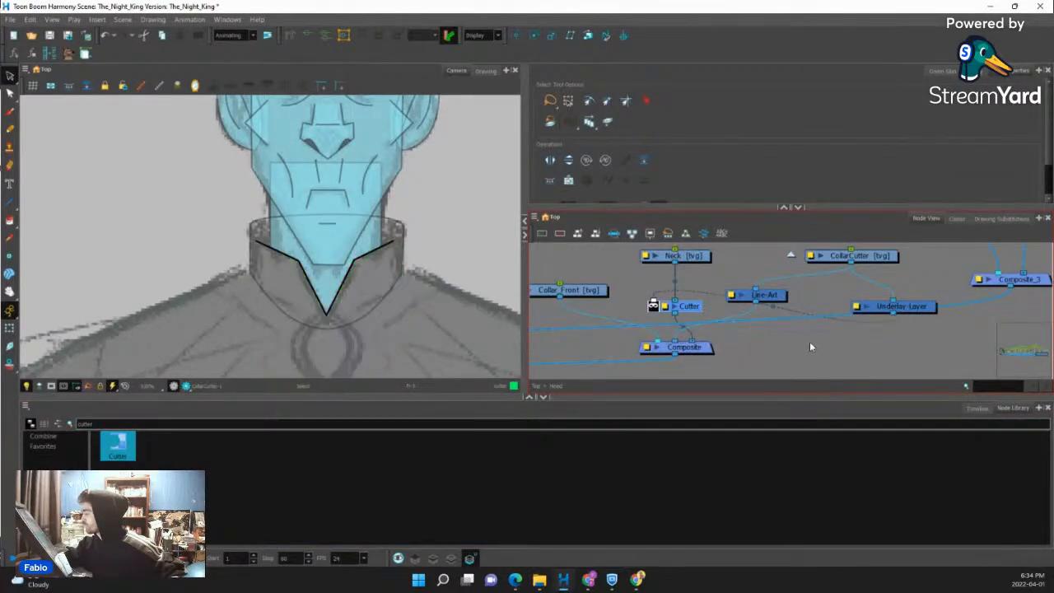
pyautogui.moveTo(917, 311); pyautogui.dragTo(912, 299)
pyautogui.scroll(-1, 367, 244)
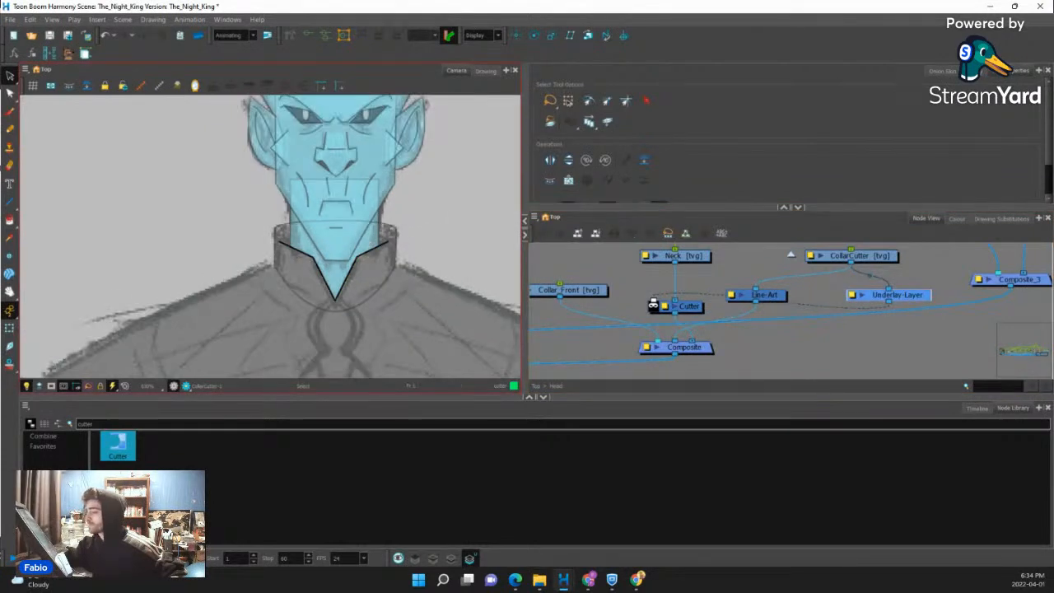
# Fill the Collar_Front shape with the ARMOUR colour and switch to the Transform tool.
pyautogui.click(593, 294)
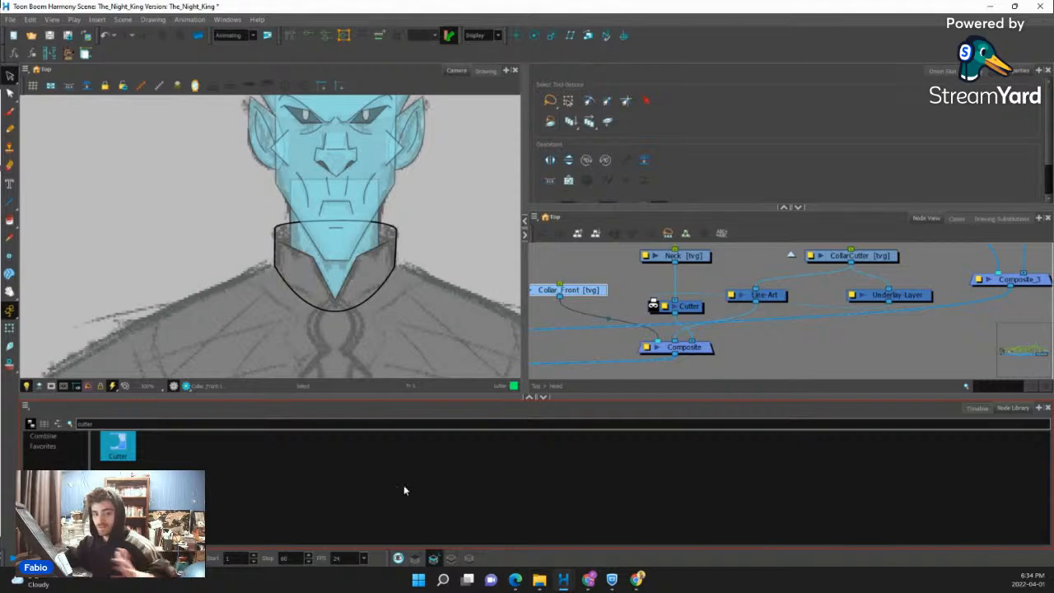
pyautogui.click(9, 220)
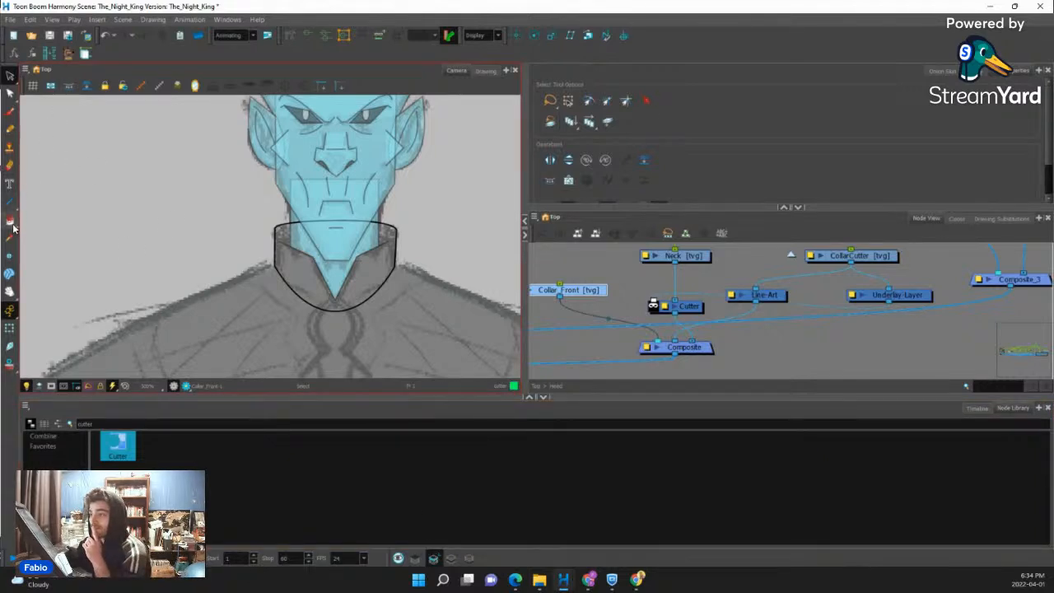
pyautogui.click(958, 219)
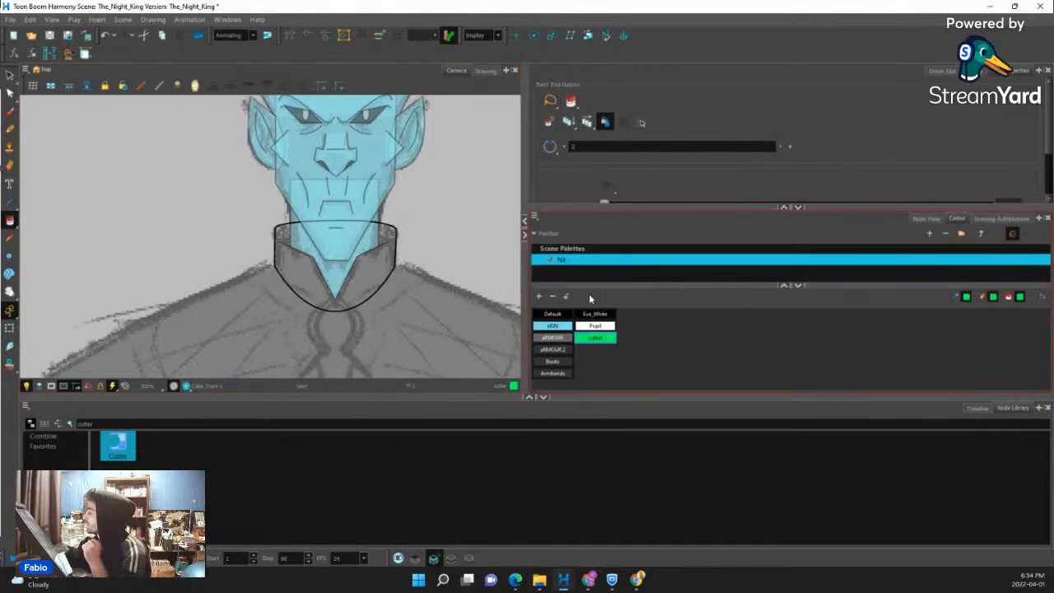
pyautogui.click(555, 342)
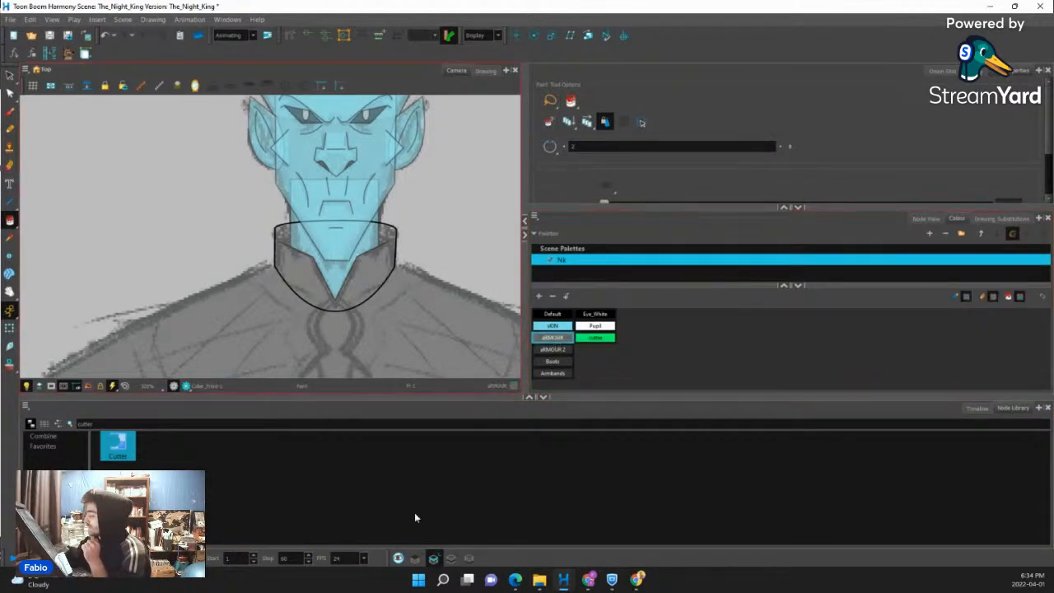
pyautogui.click(362, 290)
pyautogui.scroll(-1, 291, 282)
pyautogui.click(10, 328)
pyautogui.scroll(-3, 255, 247)
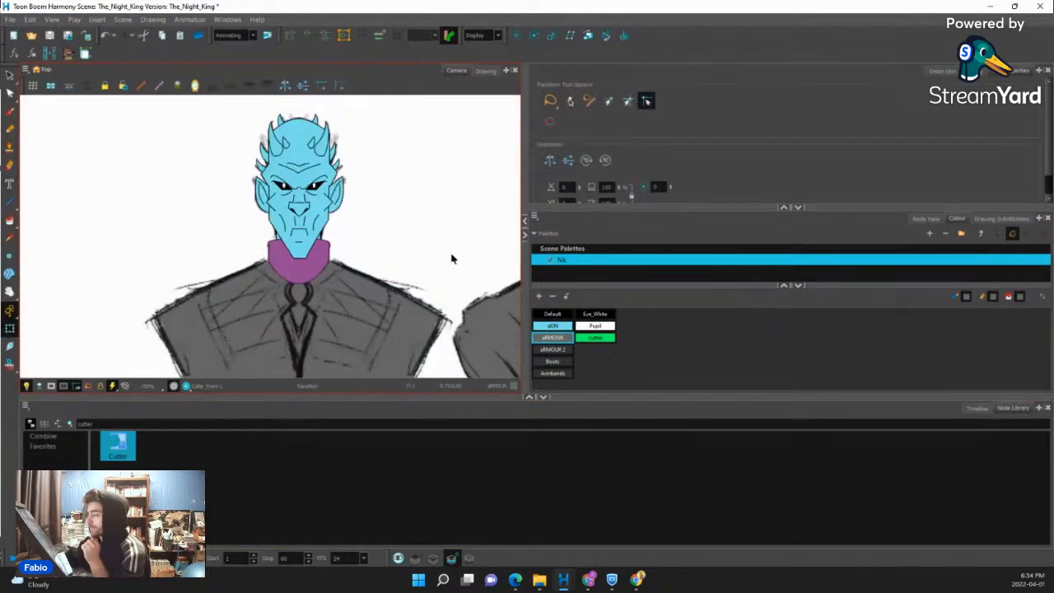
# Add a parent peg to the Collar_Front drawing and another to the Collar_Cutter drawing.
pyautogui.click(926, 219)
pyautogui.scroll(2, 750, 314)
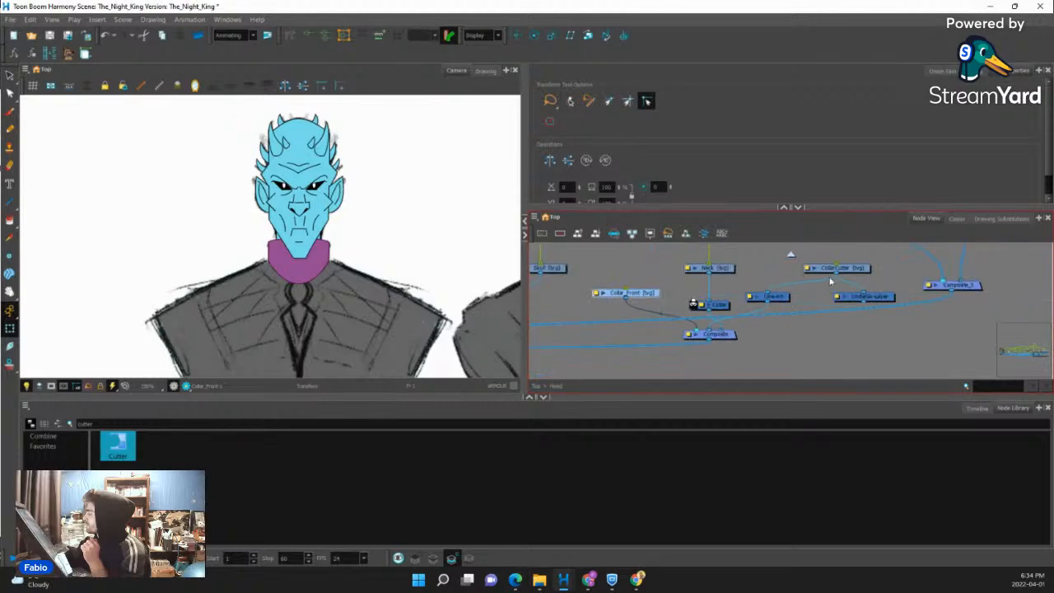
pyautogui.click(855, 268)
pyautogui.scroll(1, 721, 329)
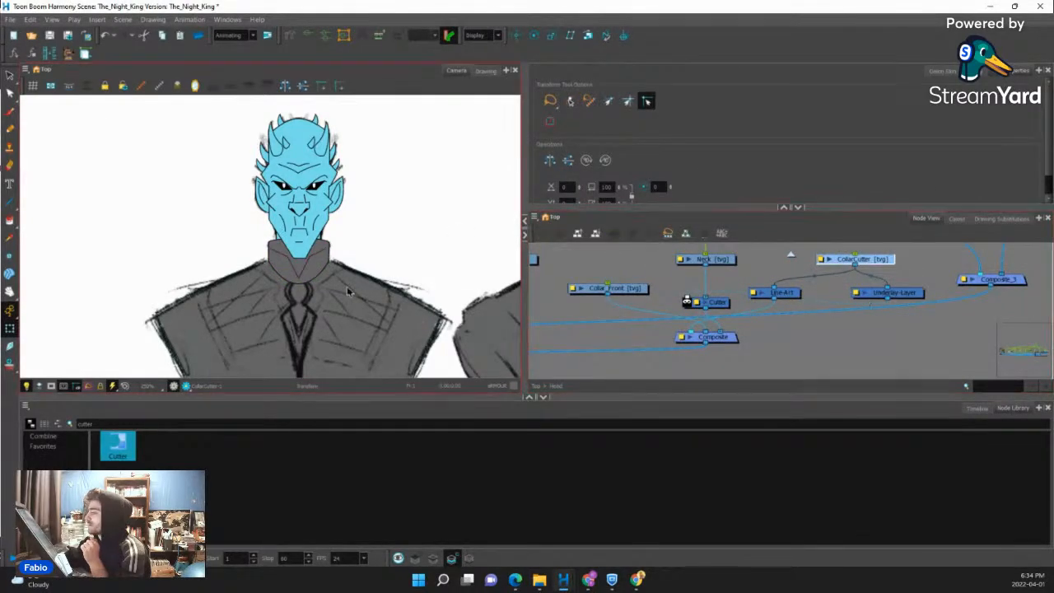
pyautogui.scroll(2, 348, 291)
pyautogui.click(624, 288)
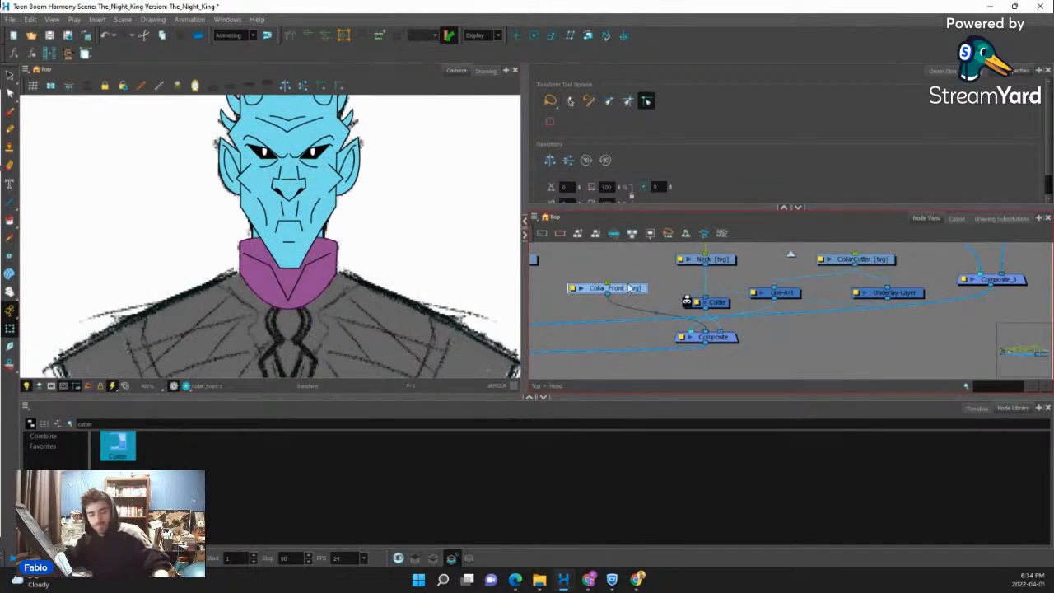
pyautogui.press('b')
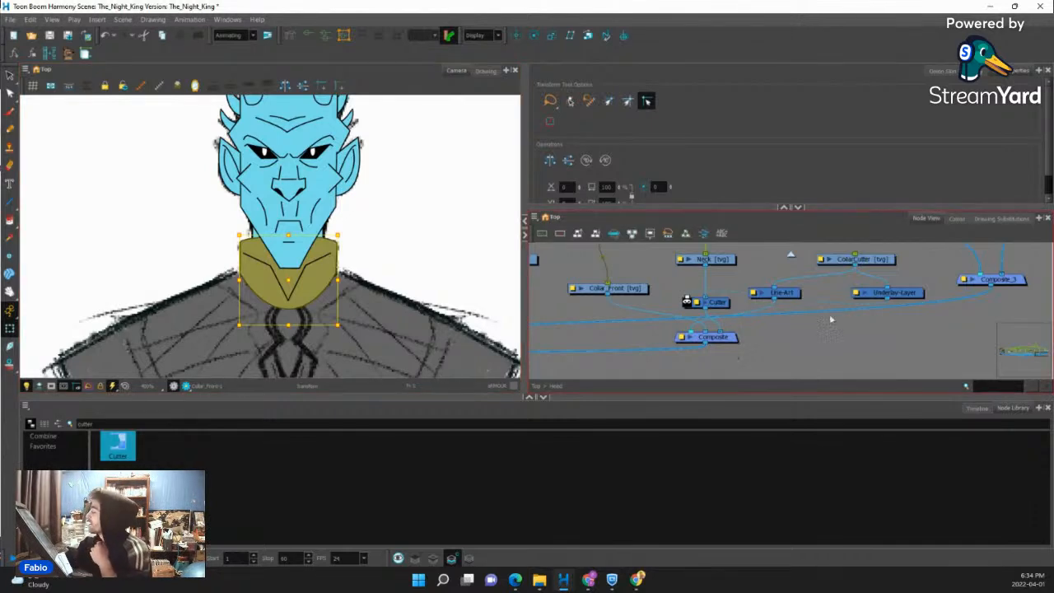
pyautogui.click(883, 262)
pyautogui.scroll(1, 881, 271)
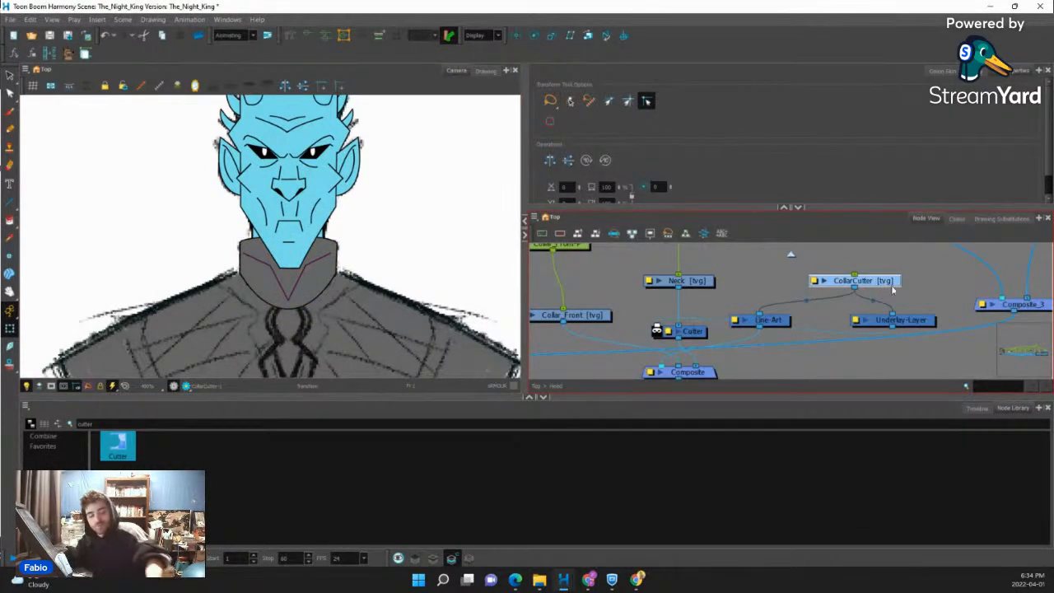
pyautogui.press('b')
pyautogui.scroll(-2, 794, 314)
pyautogui.moveTo(749, 313); pyautogui.dragTo(780, 341)
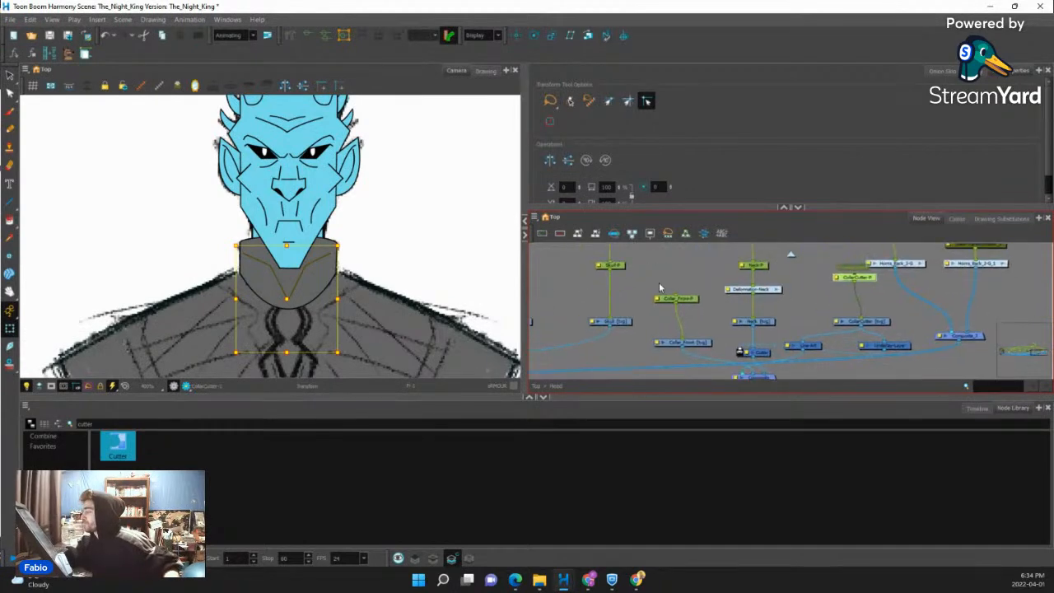
# Select the Collar_Front peg and nudge it backward in depth behind the neck.
pyautogui.click(301, 284)
pyautogui.scroll(1, 304, 269)
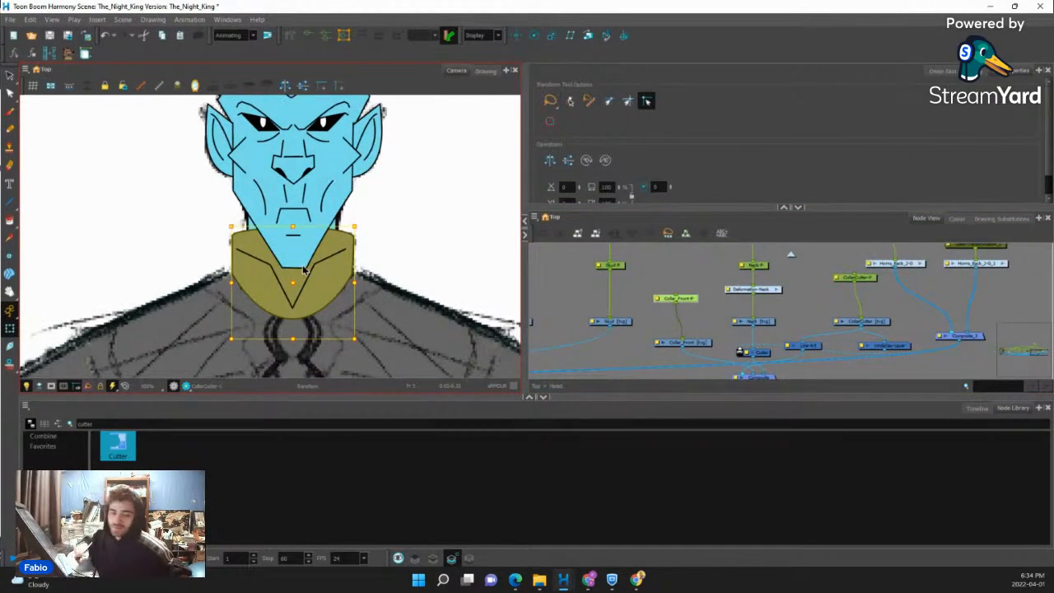
pyautogui.hotkey('alt', 'Up')
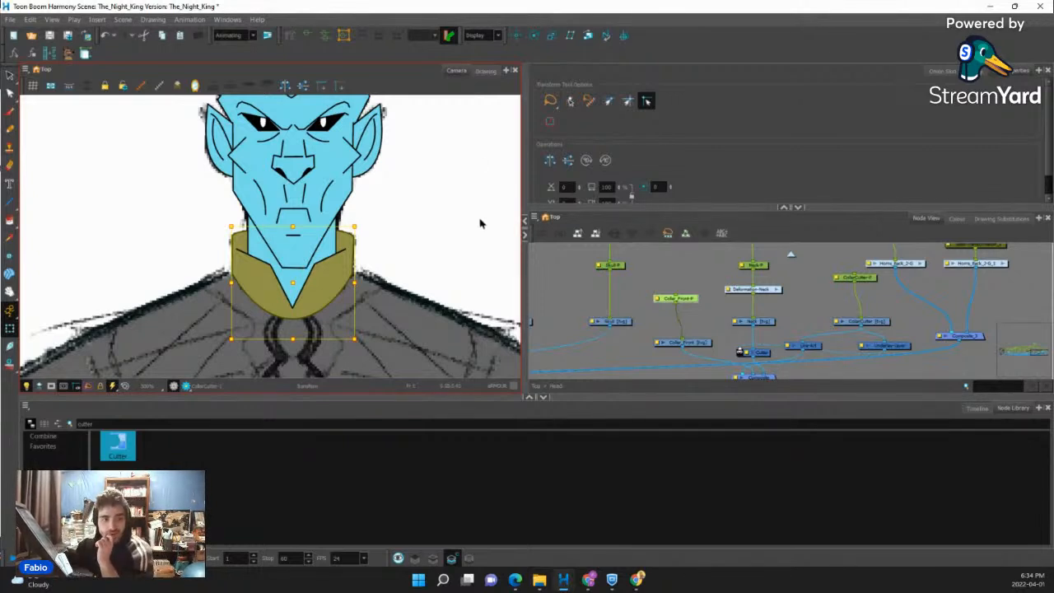
# Adjust the vertical position of the V opening with the Collar_Cutter peg and save the scene.
pyautogui.click(792, 302)
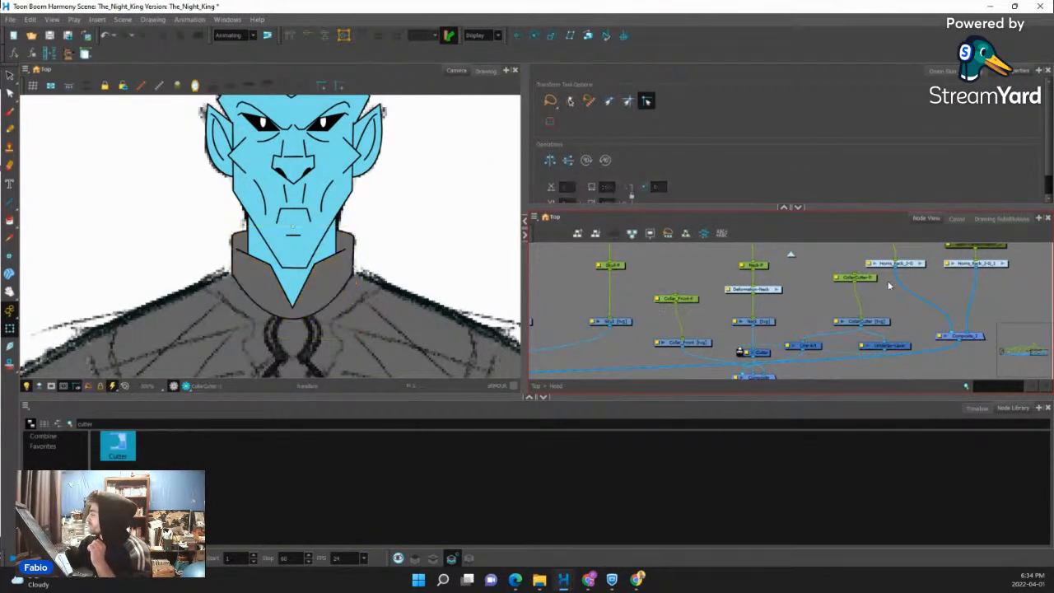
pyautogui.click(866, 279)
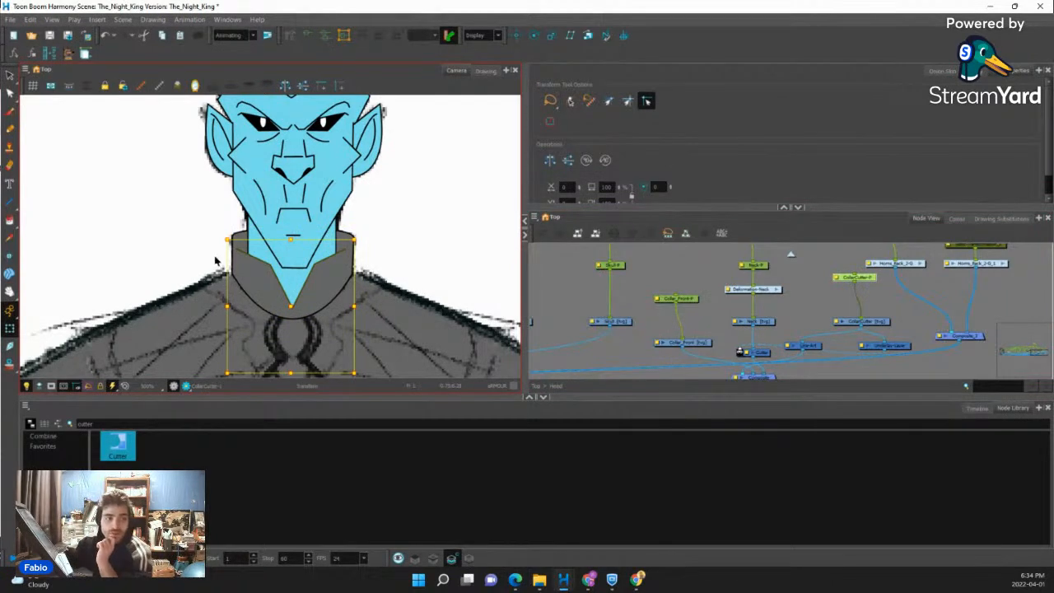
pyautogui.scroll(2, 289, 303)
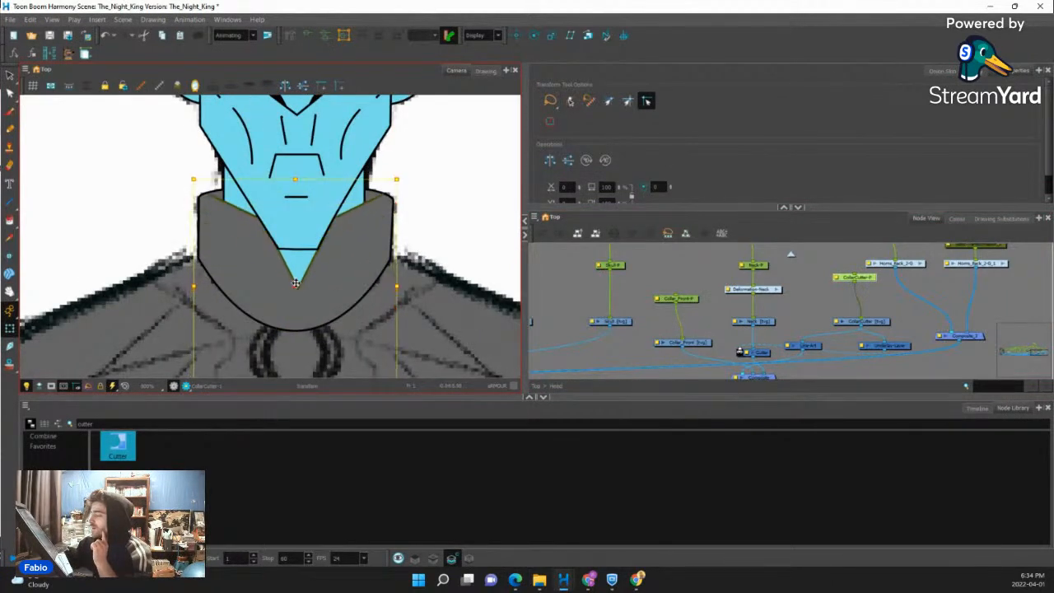
pyautogui.moveTo(291, 280); pyautogui.dragTo(292, 302)
pyautogui.scroll(-1, 292, 302)
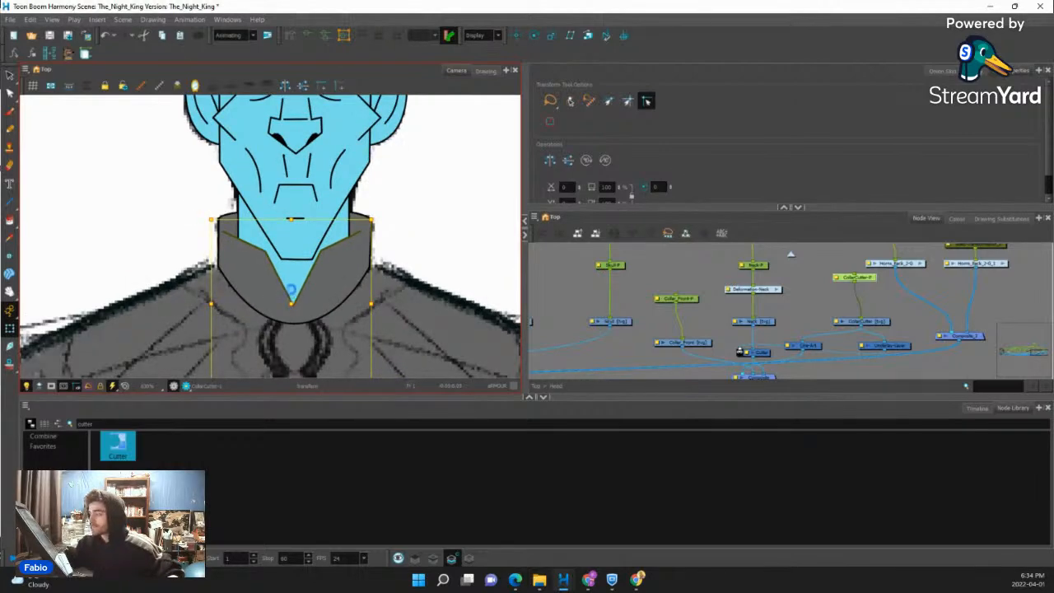
pyautogui.hotkey('ctrl', 's')
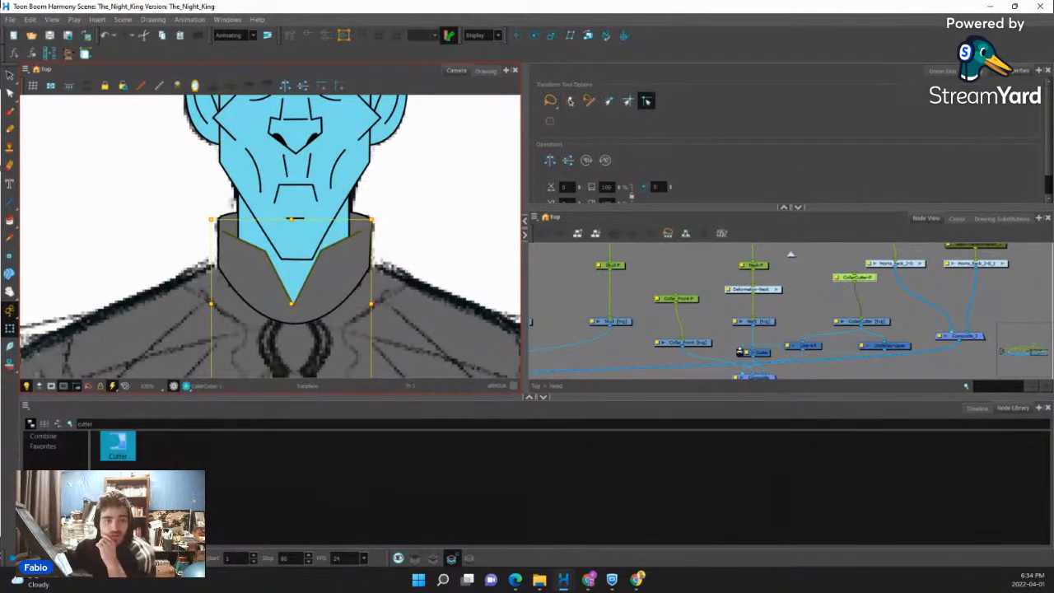